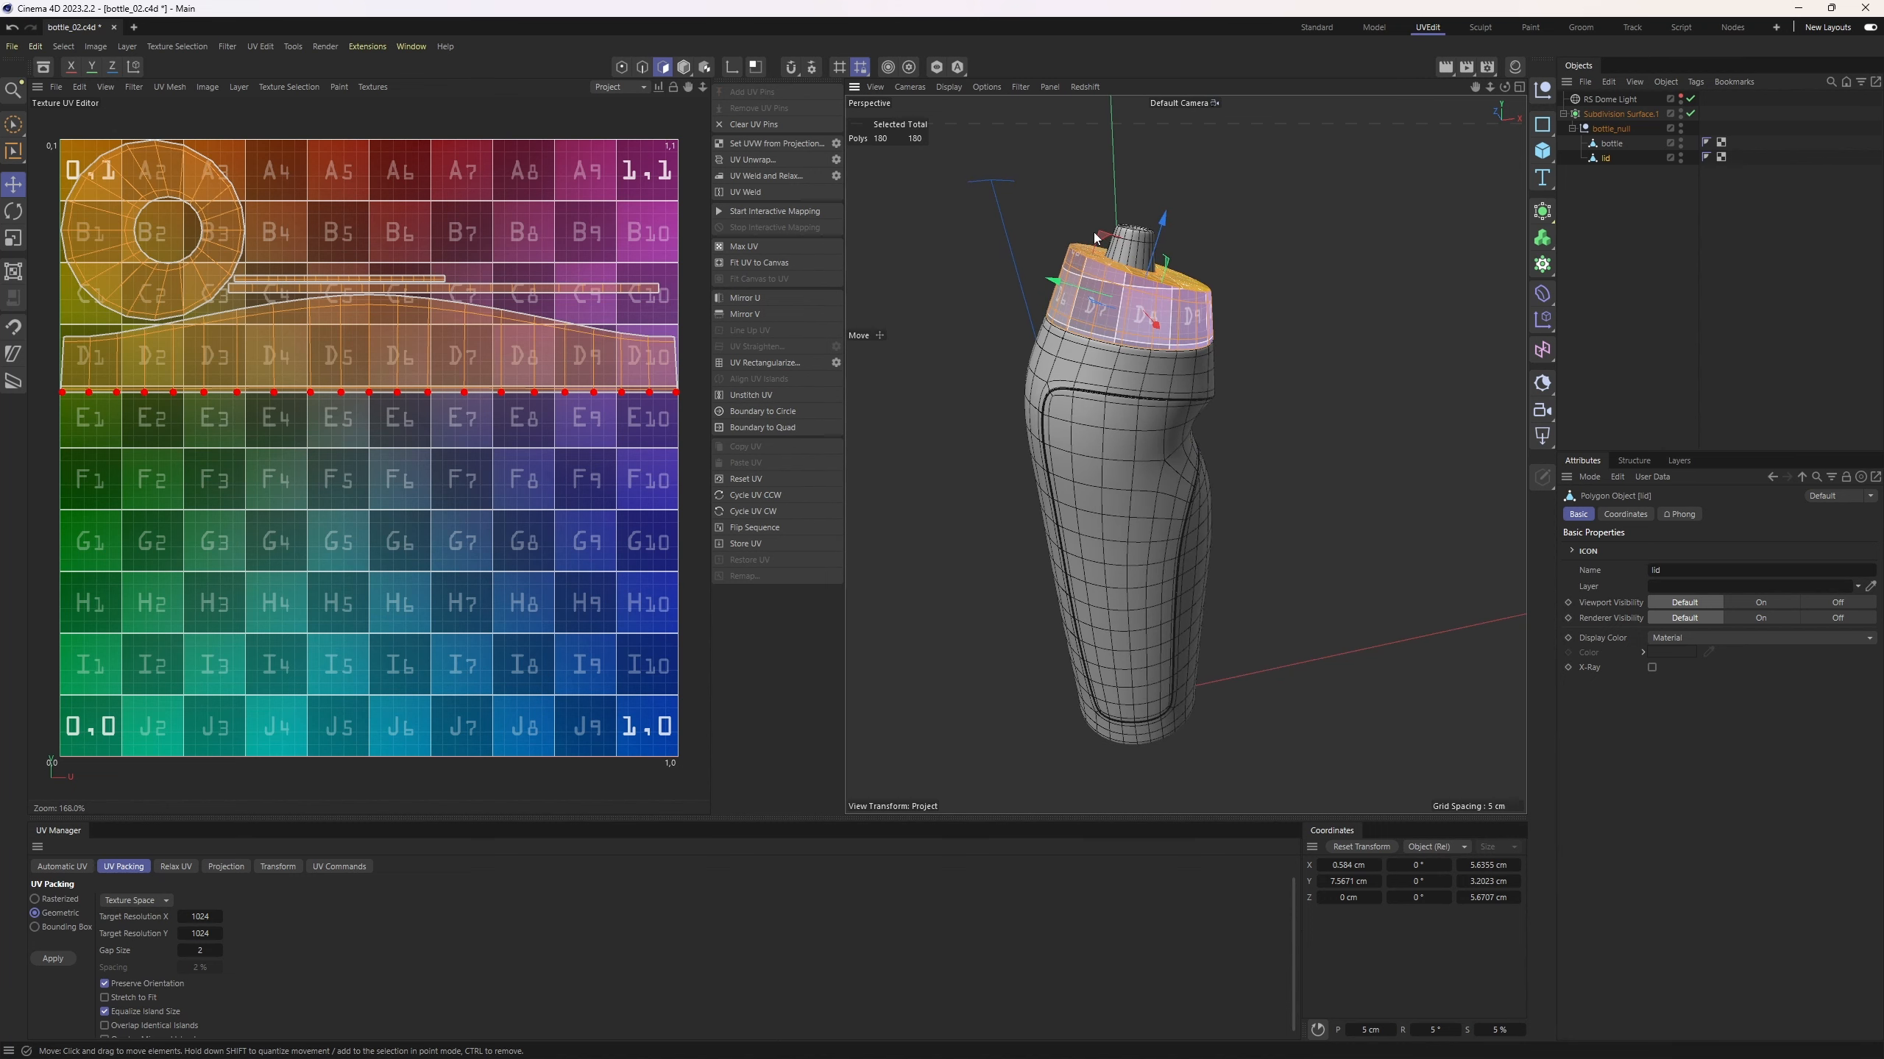
Step: Display the diamond pattern texture in the Picture Viewer
mouse_move(1160, 459)
alt+mouse_down()
mouse_move(1130, 376)
mouse_move(1153, 429)
alt+mouse_up()
key(shift+F6)
drag(1373, 269, 1329, 121)
Step: Open the Redshift RenderView, examine the diamond relief on the rendered bottle up close, and close both viewer windows
click(425, 46)
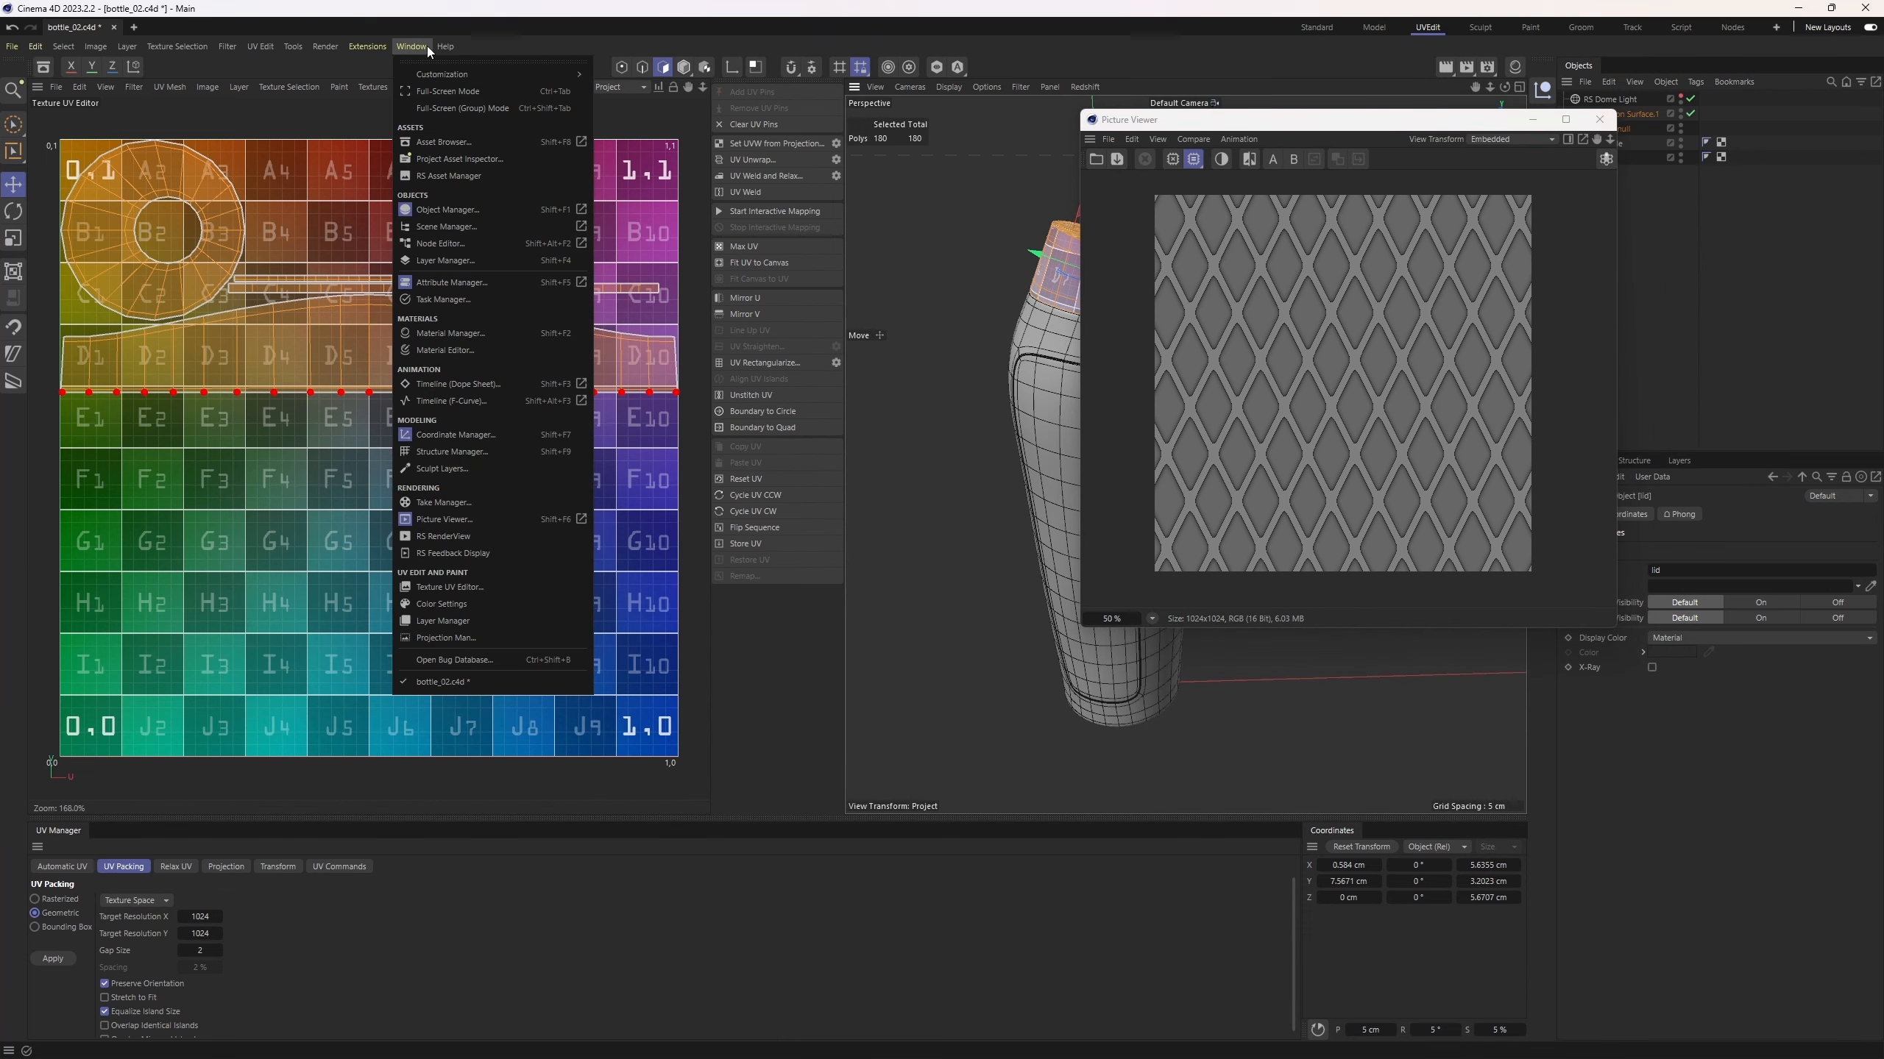
click(471, 535)
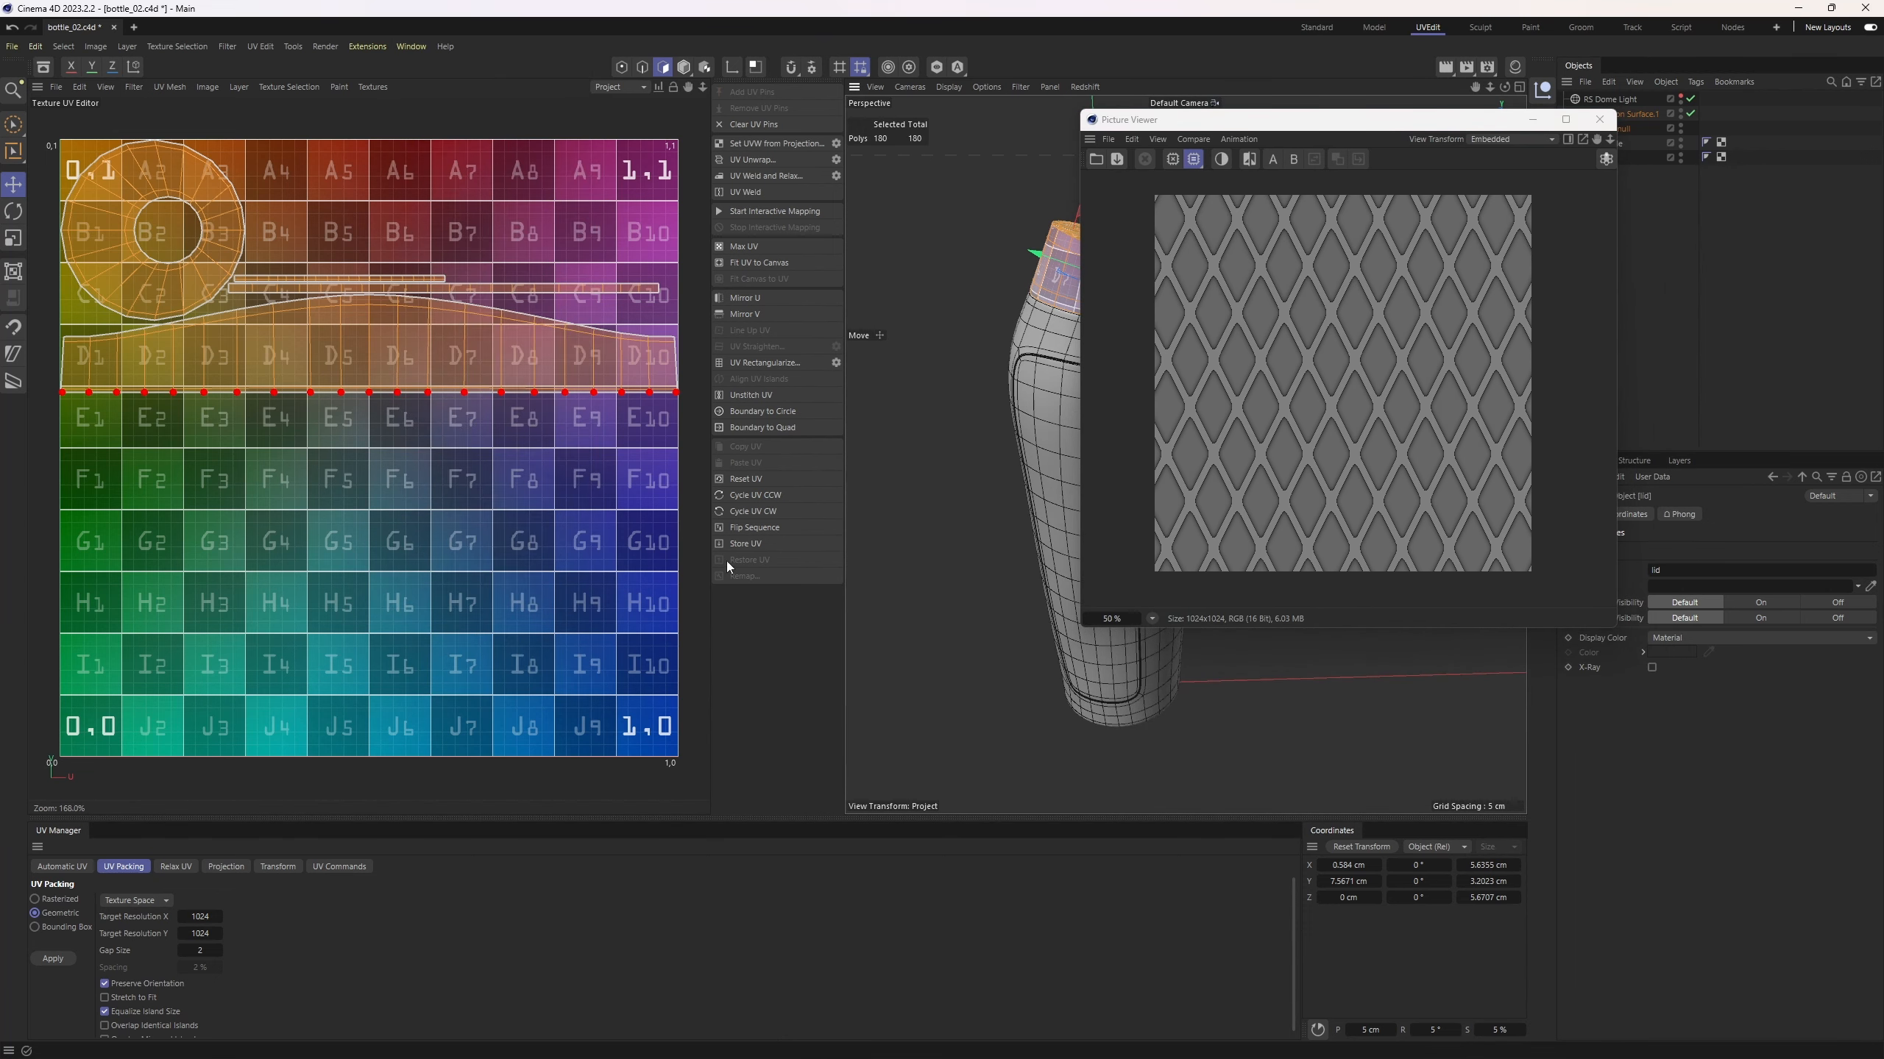
drag(830, 534, 1216, 478)
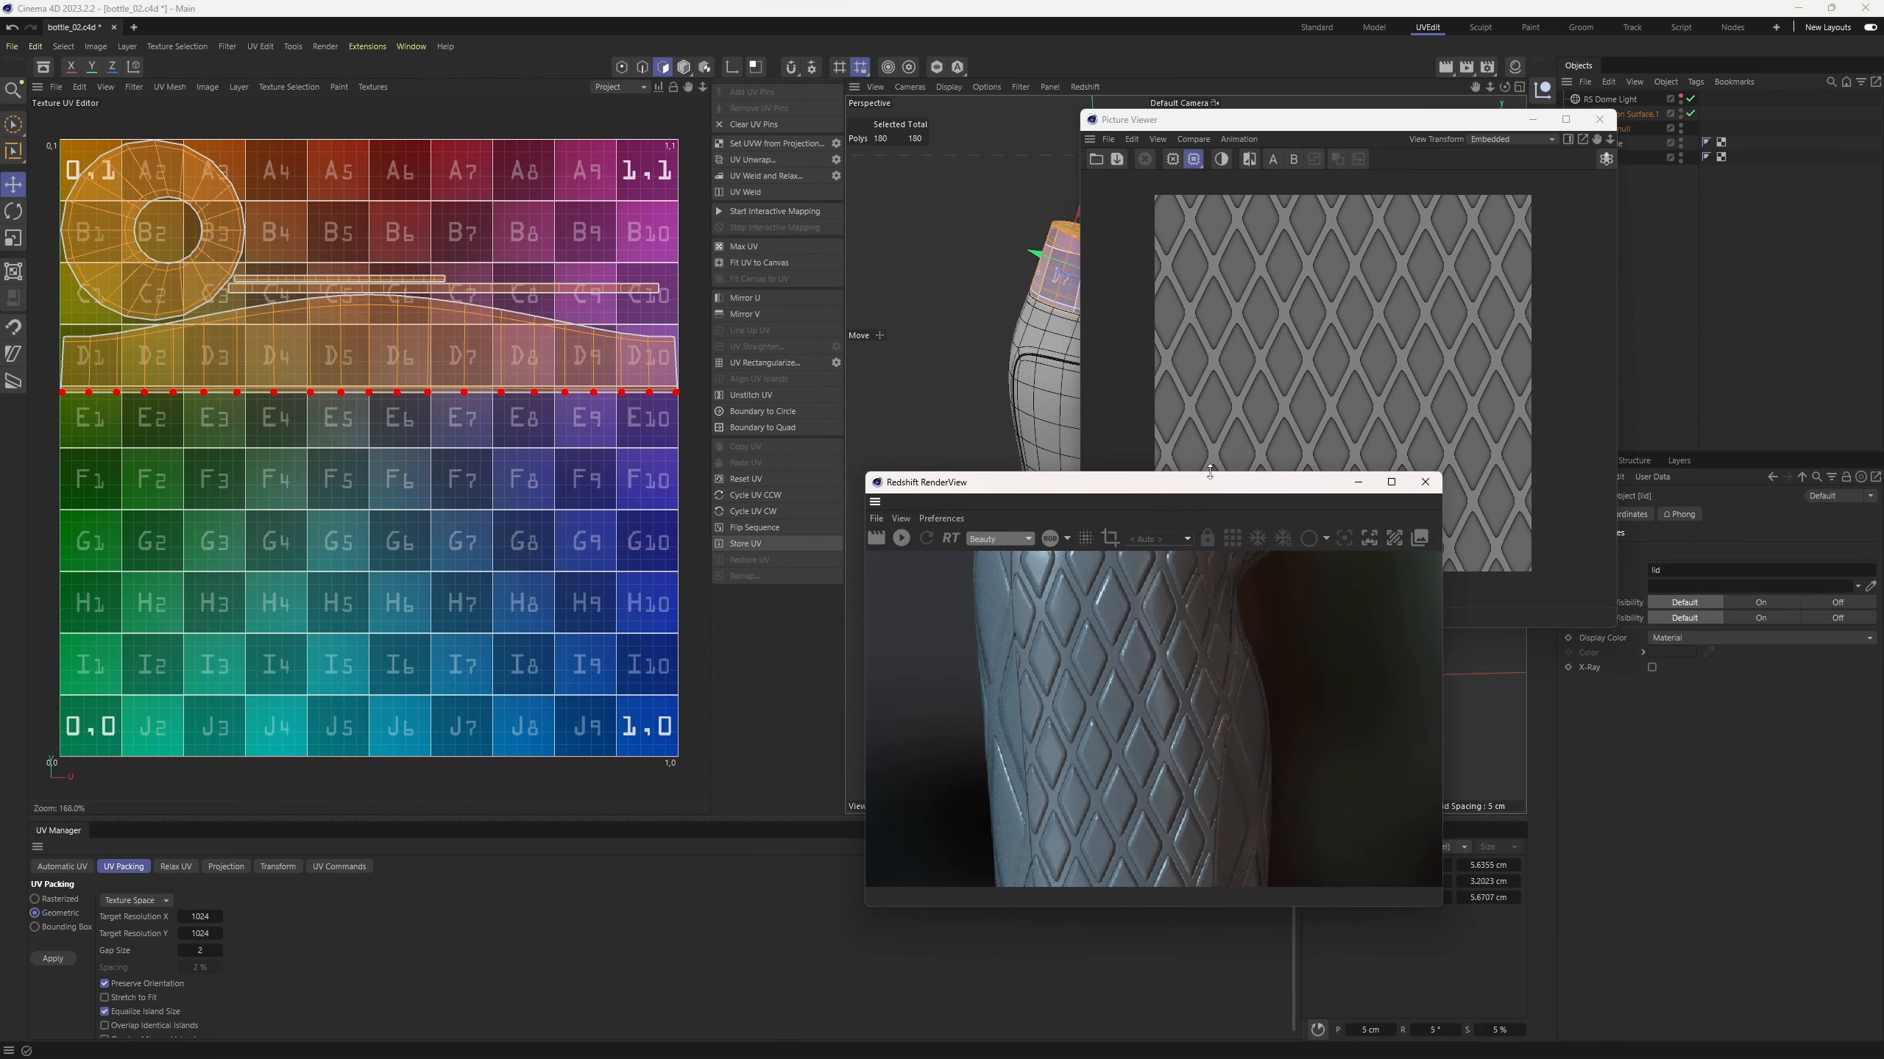
scroll(1124, 465, up, 3)
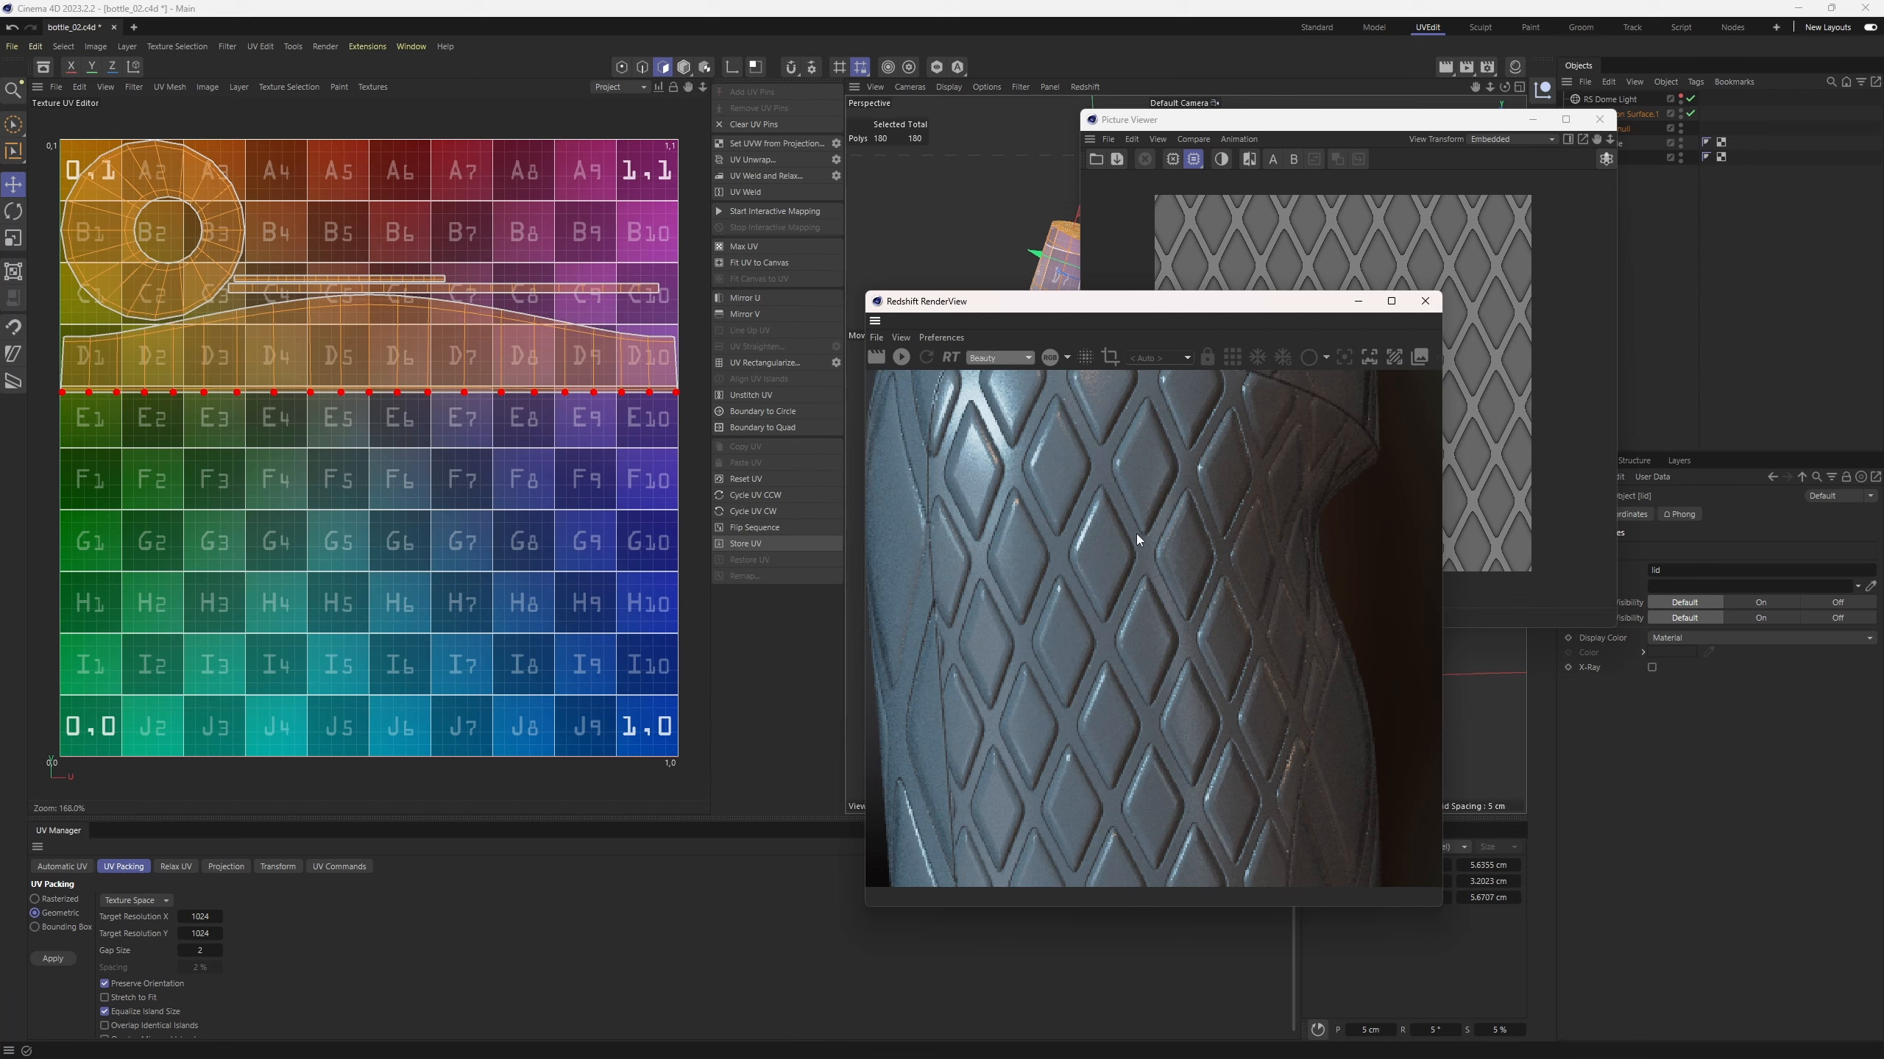
scroll(1136, 532, down, 4)
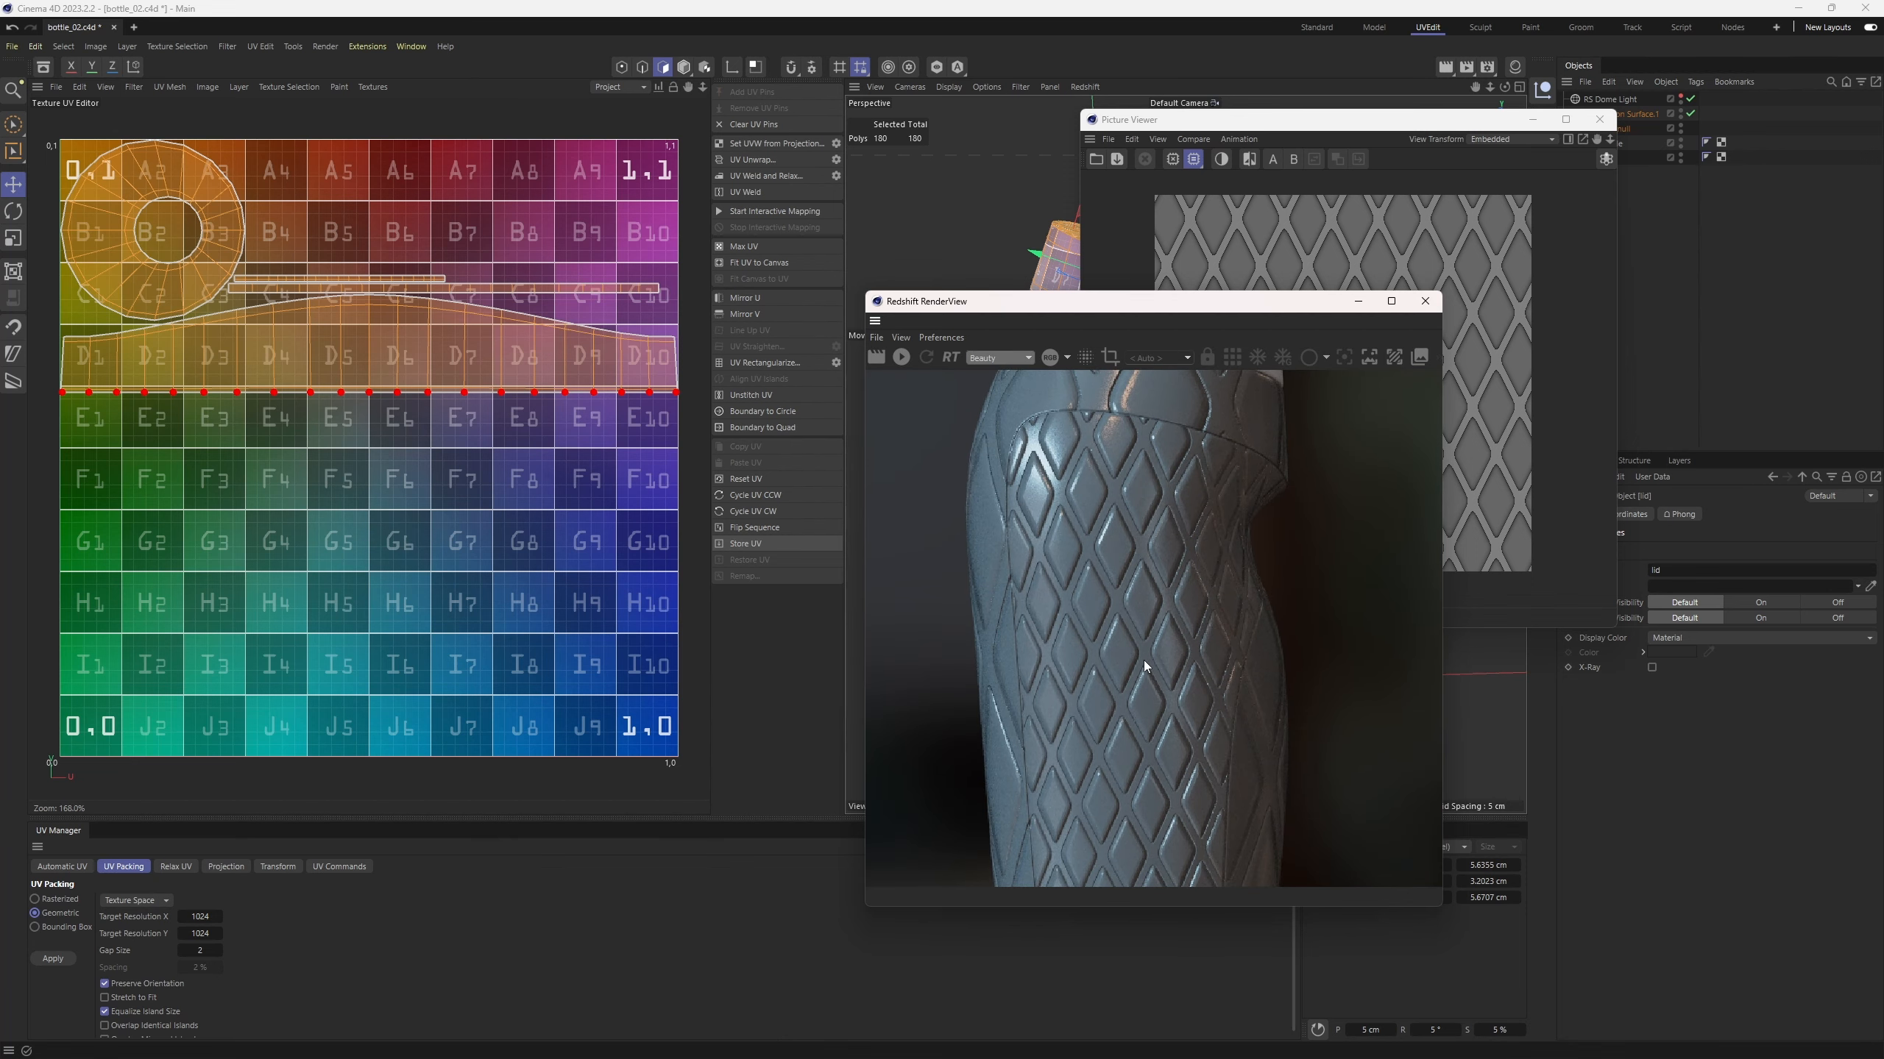
scroll(1173, 677, up, 1)
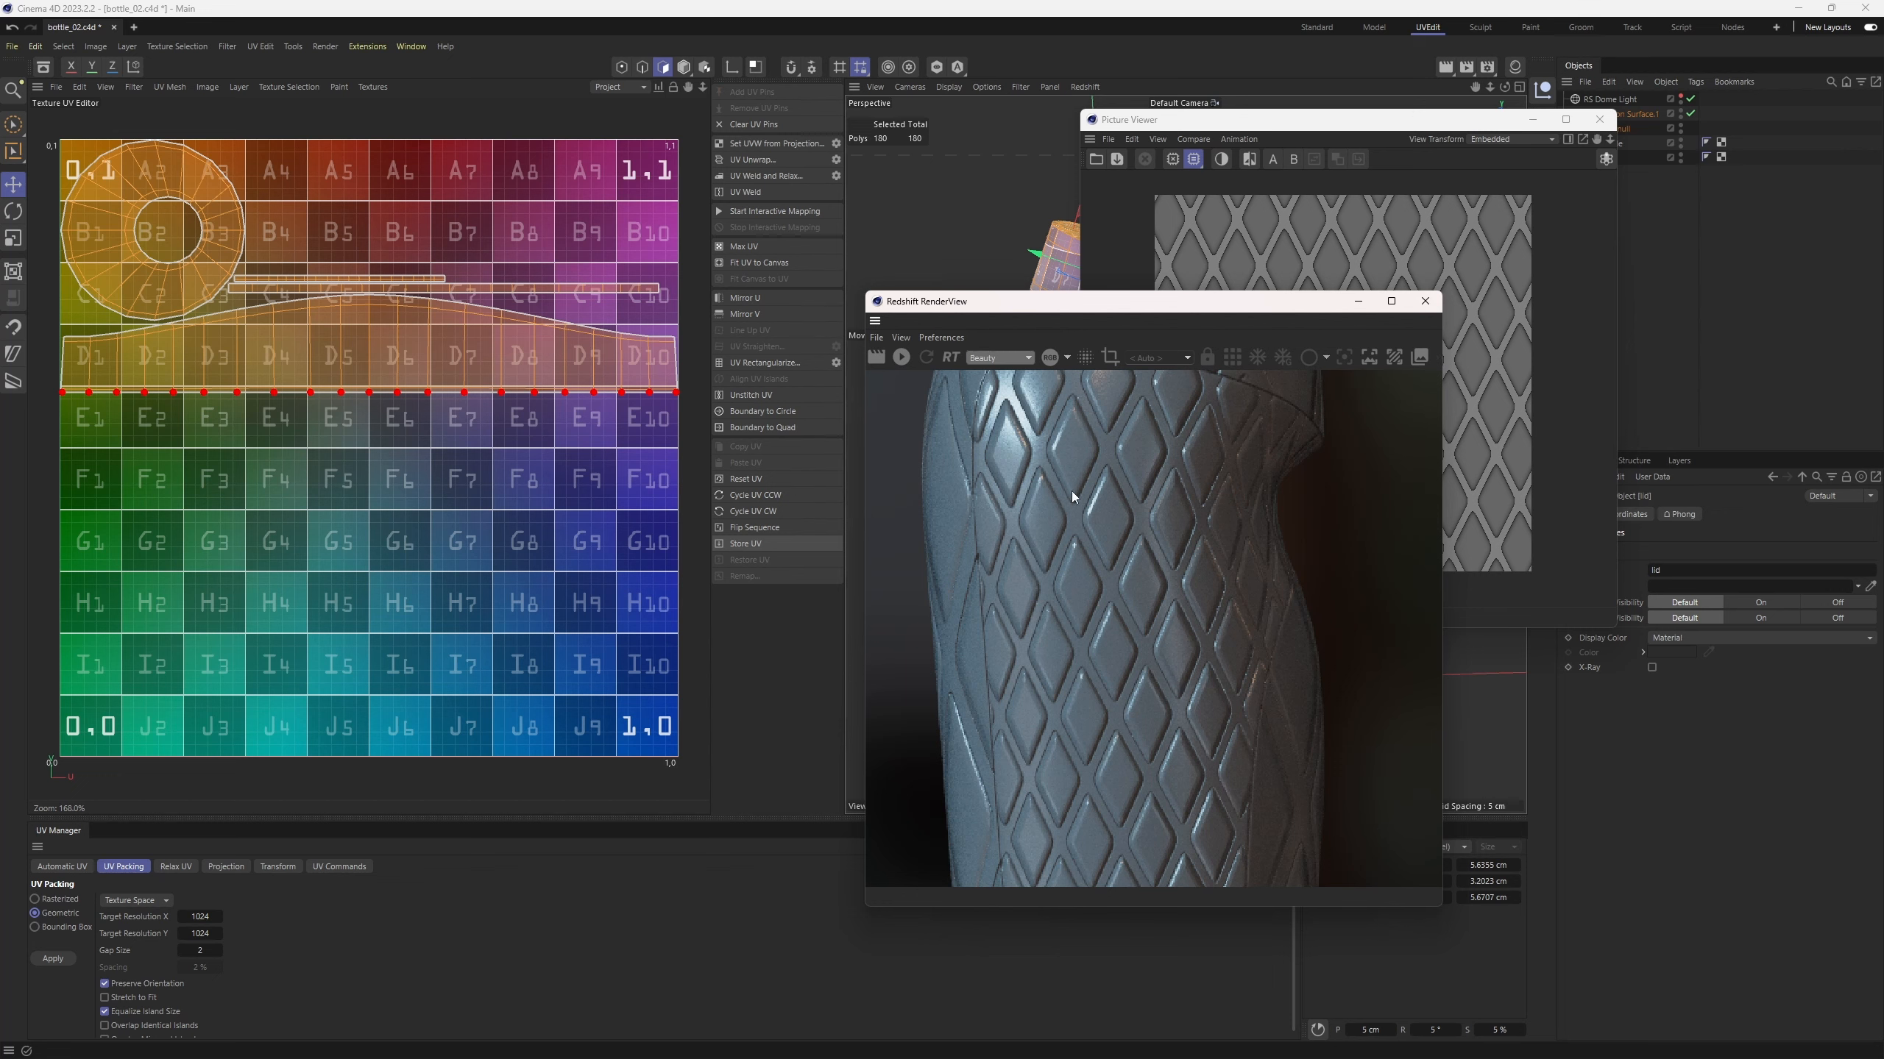
scroll(1148, 563, down, 2)
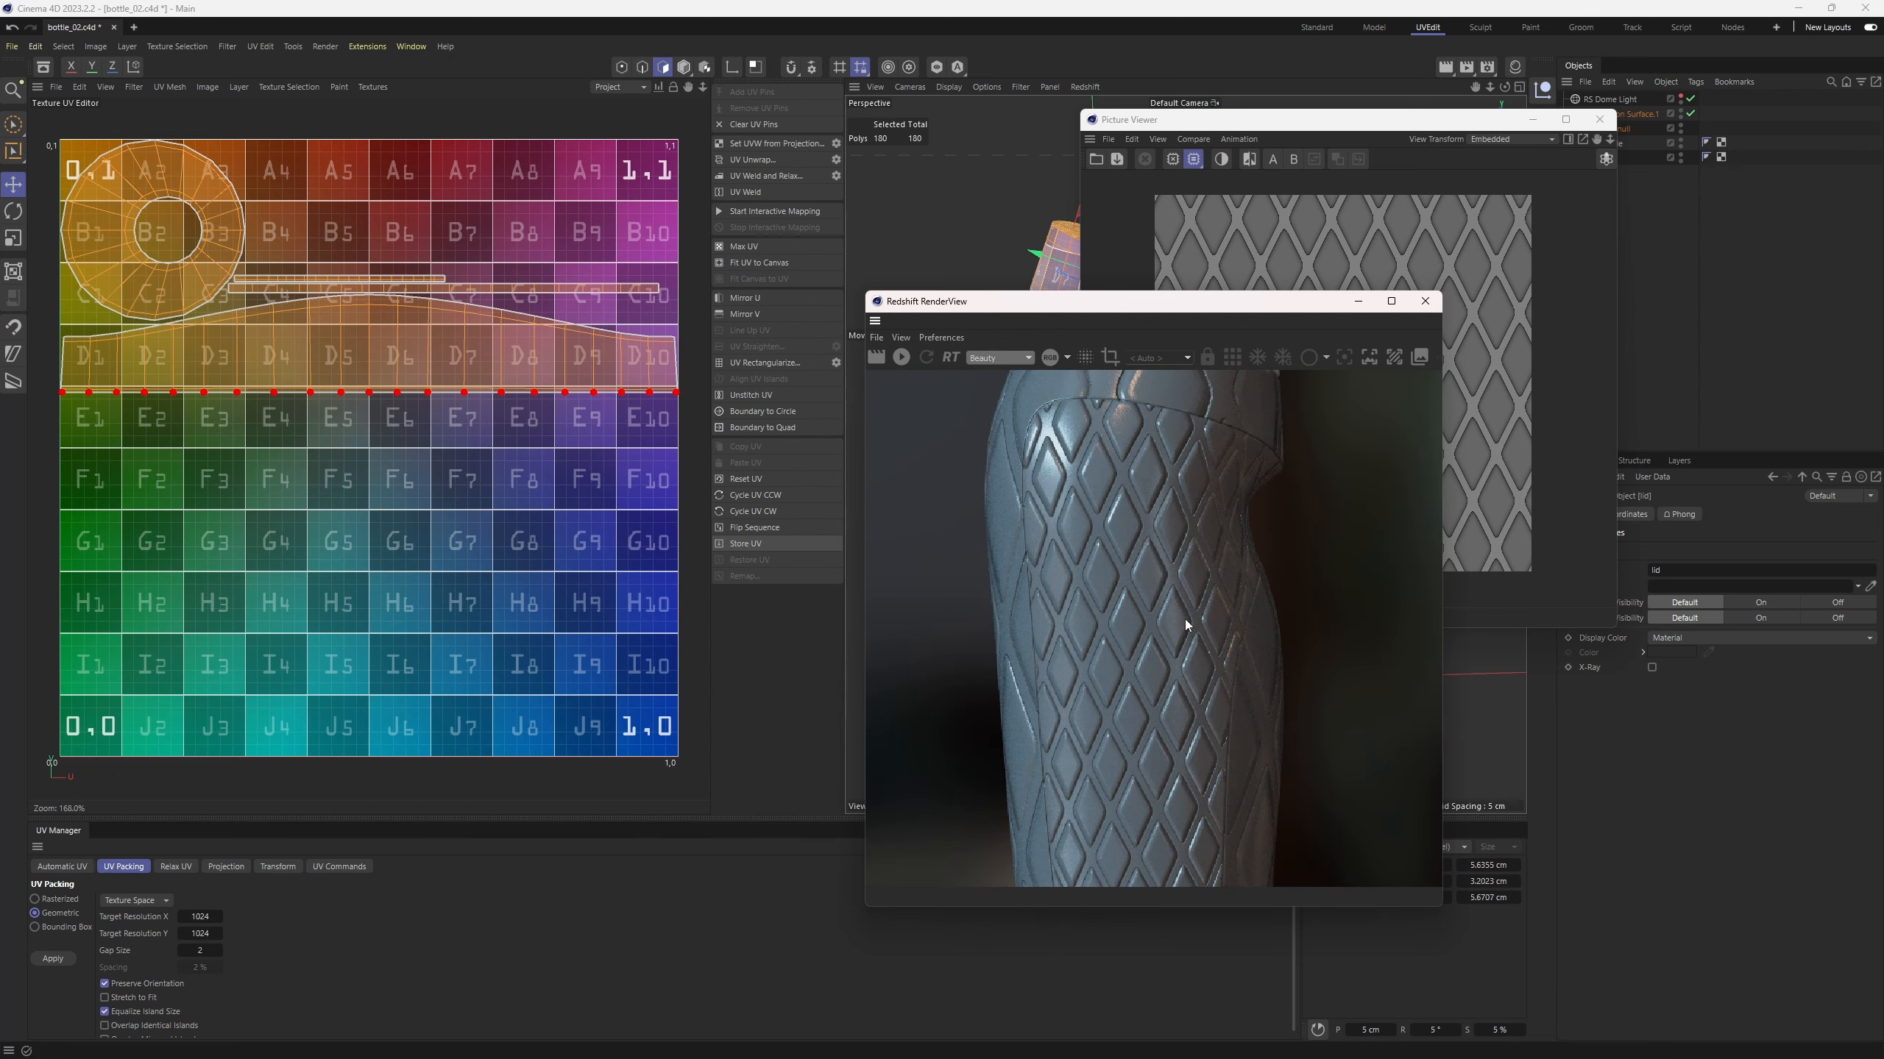
click(1434, 308)
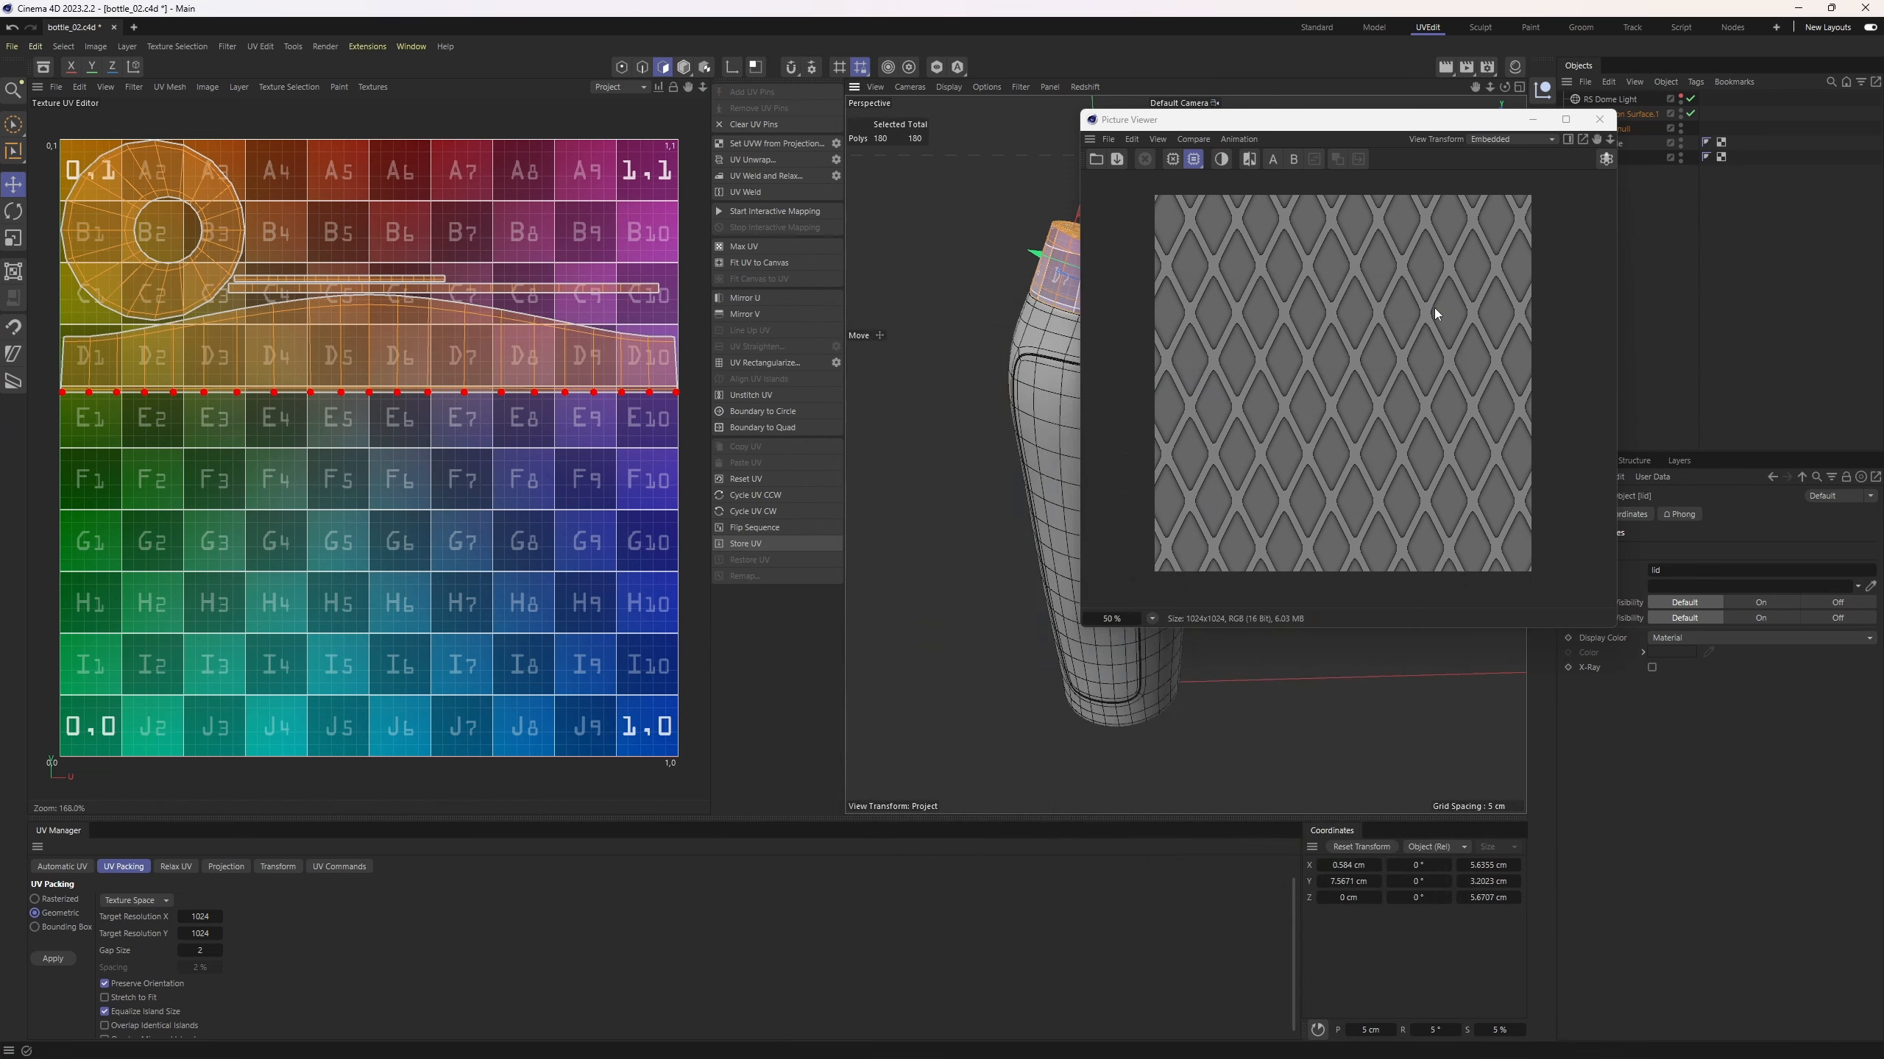
click(1600, 120)
Step: Set the viewport display to Gouraud Shading, clear the lid selection, and inspect the smooth bottle model
key(n)
key(a)
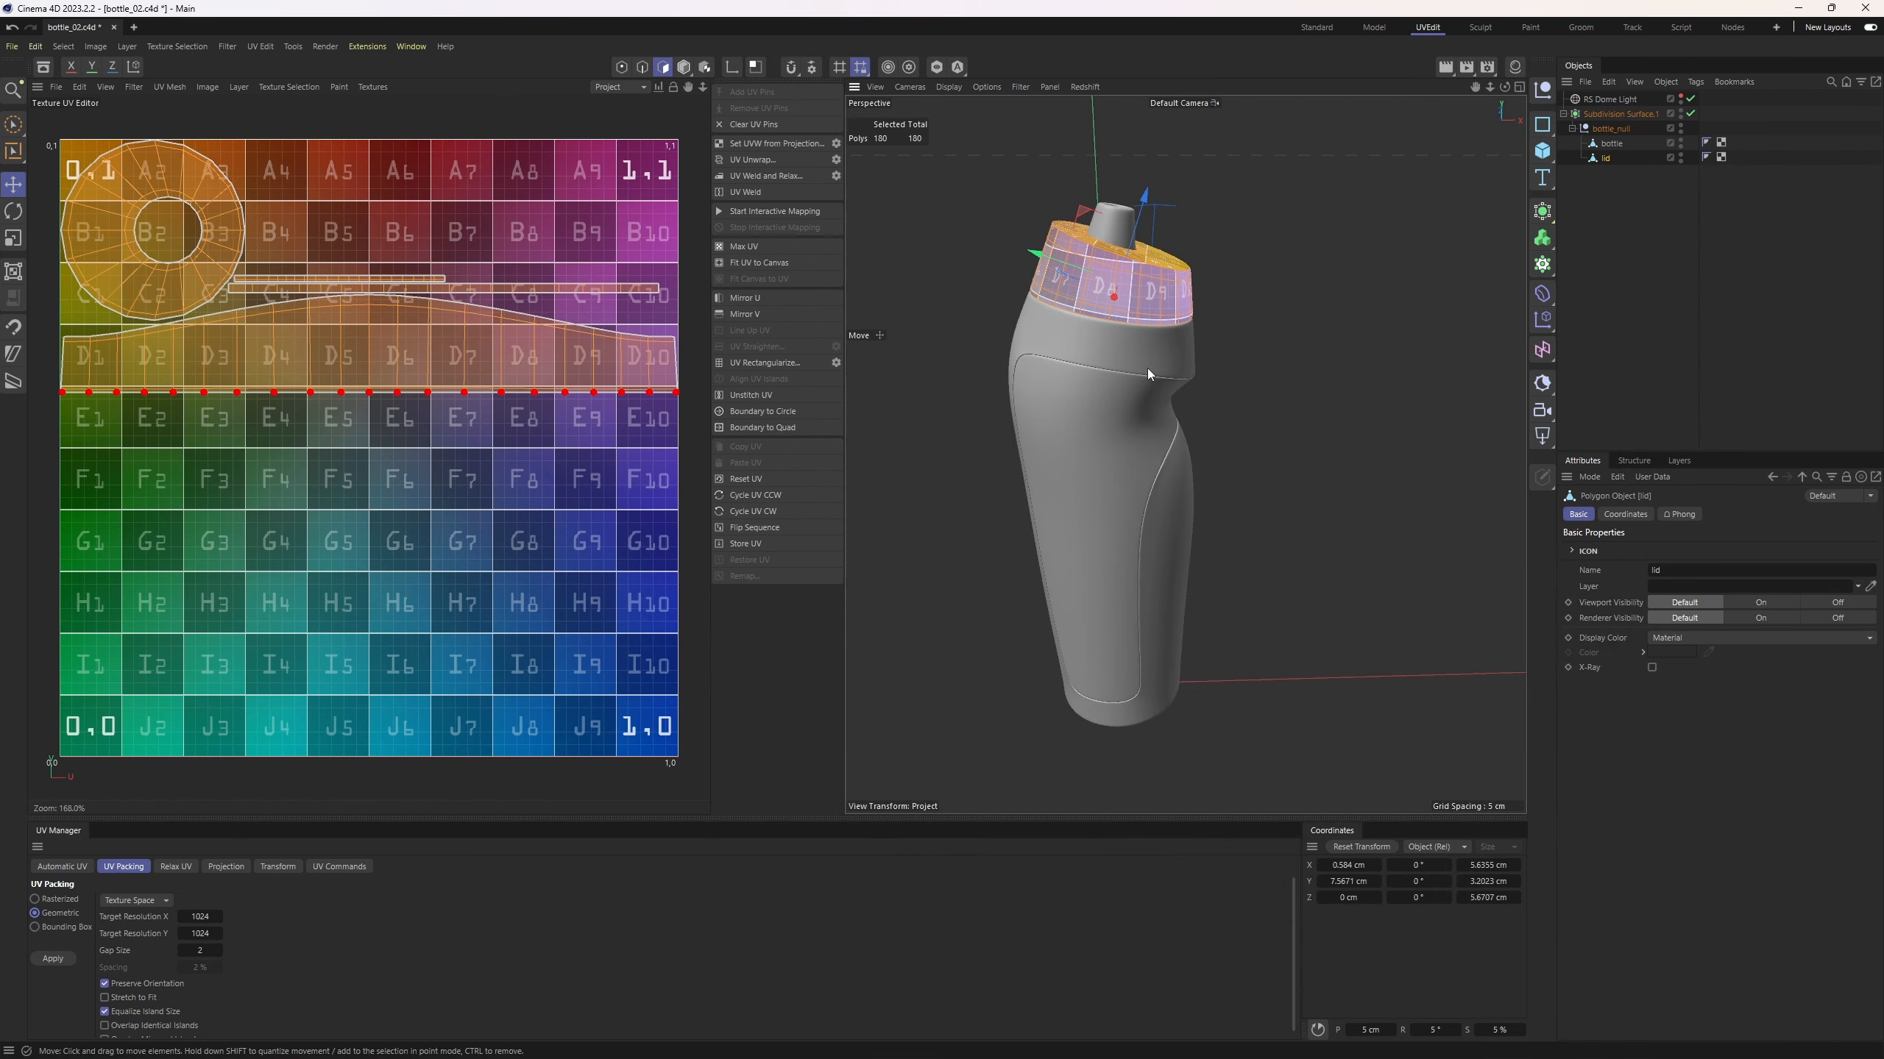
click(1199, 447)
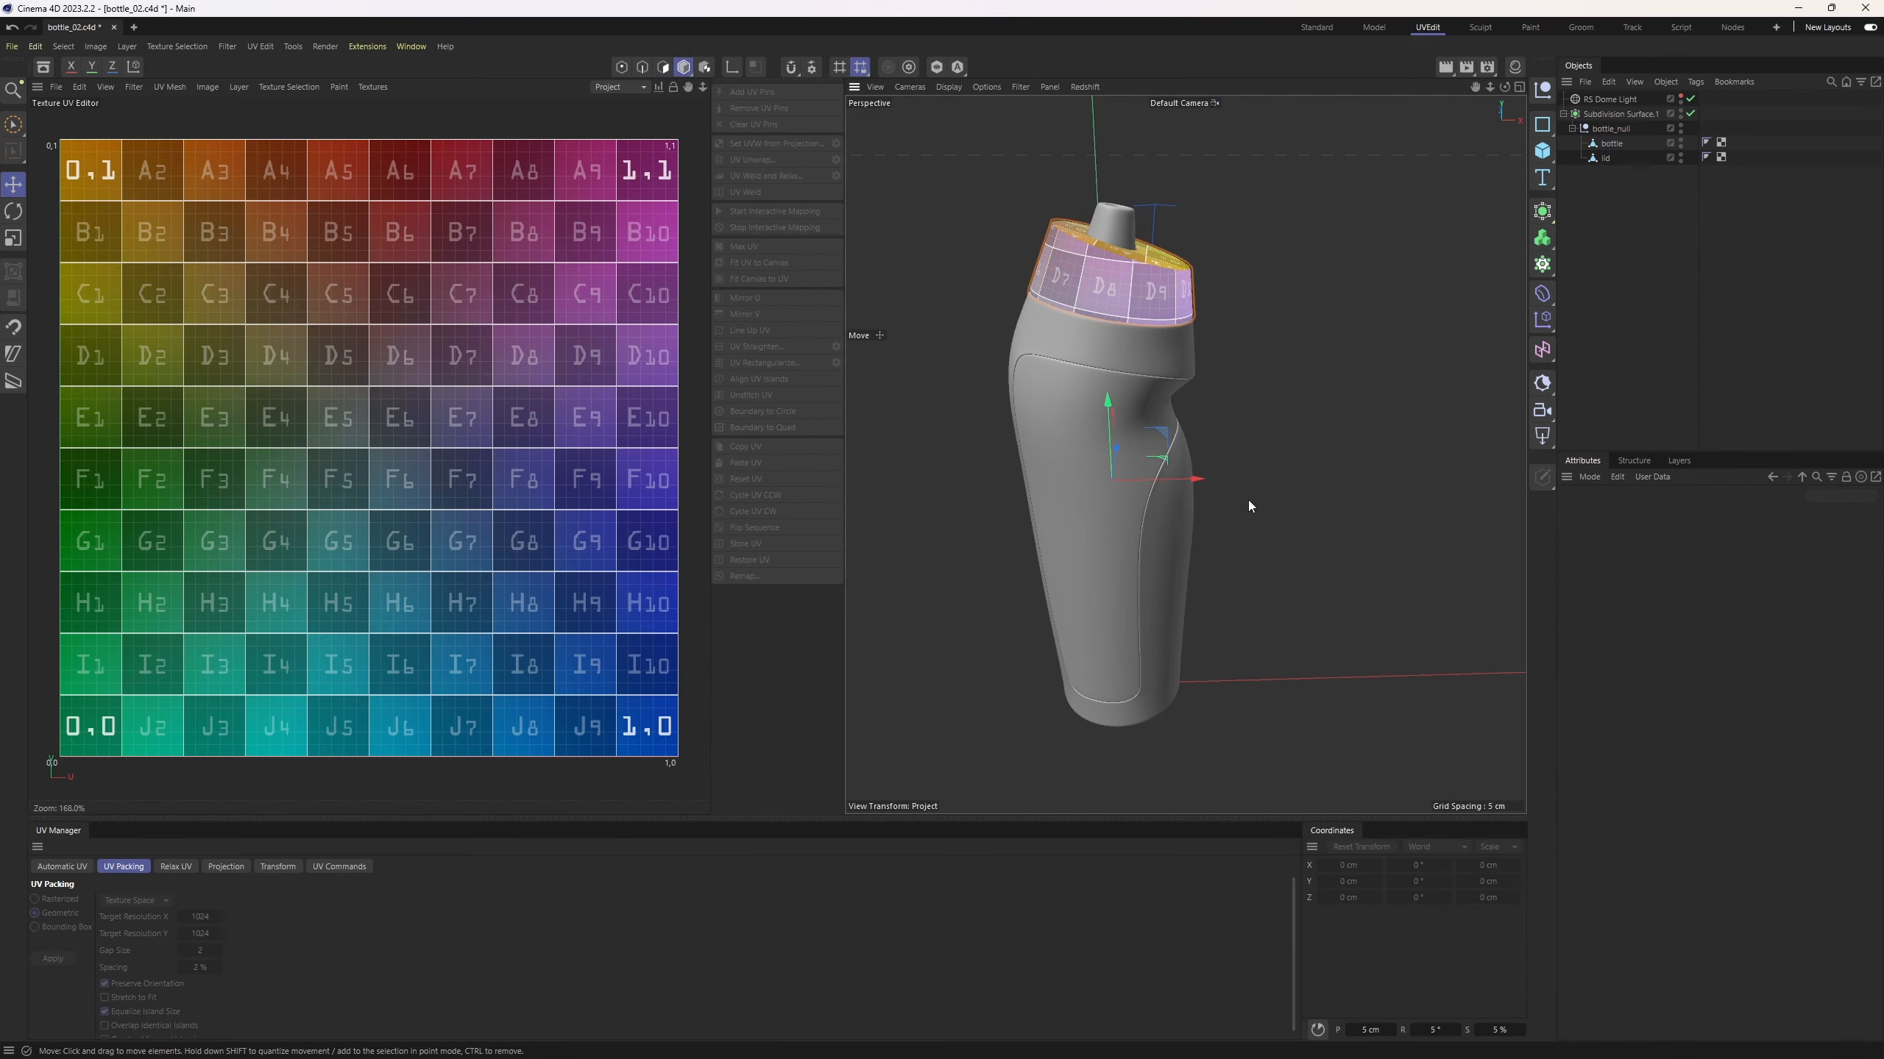
middle_click(1273, 535)
scroll(1119, 371, up, 3)
middle_click(1118, 371)
scroll(1239, 433, down, 4)
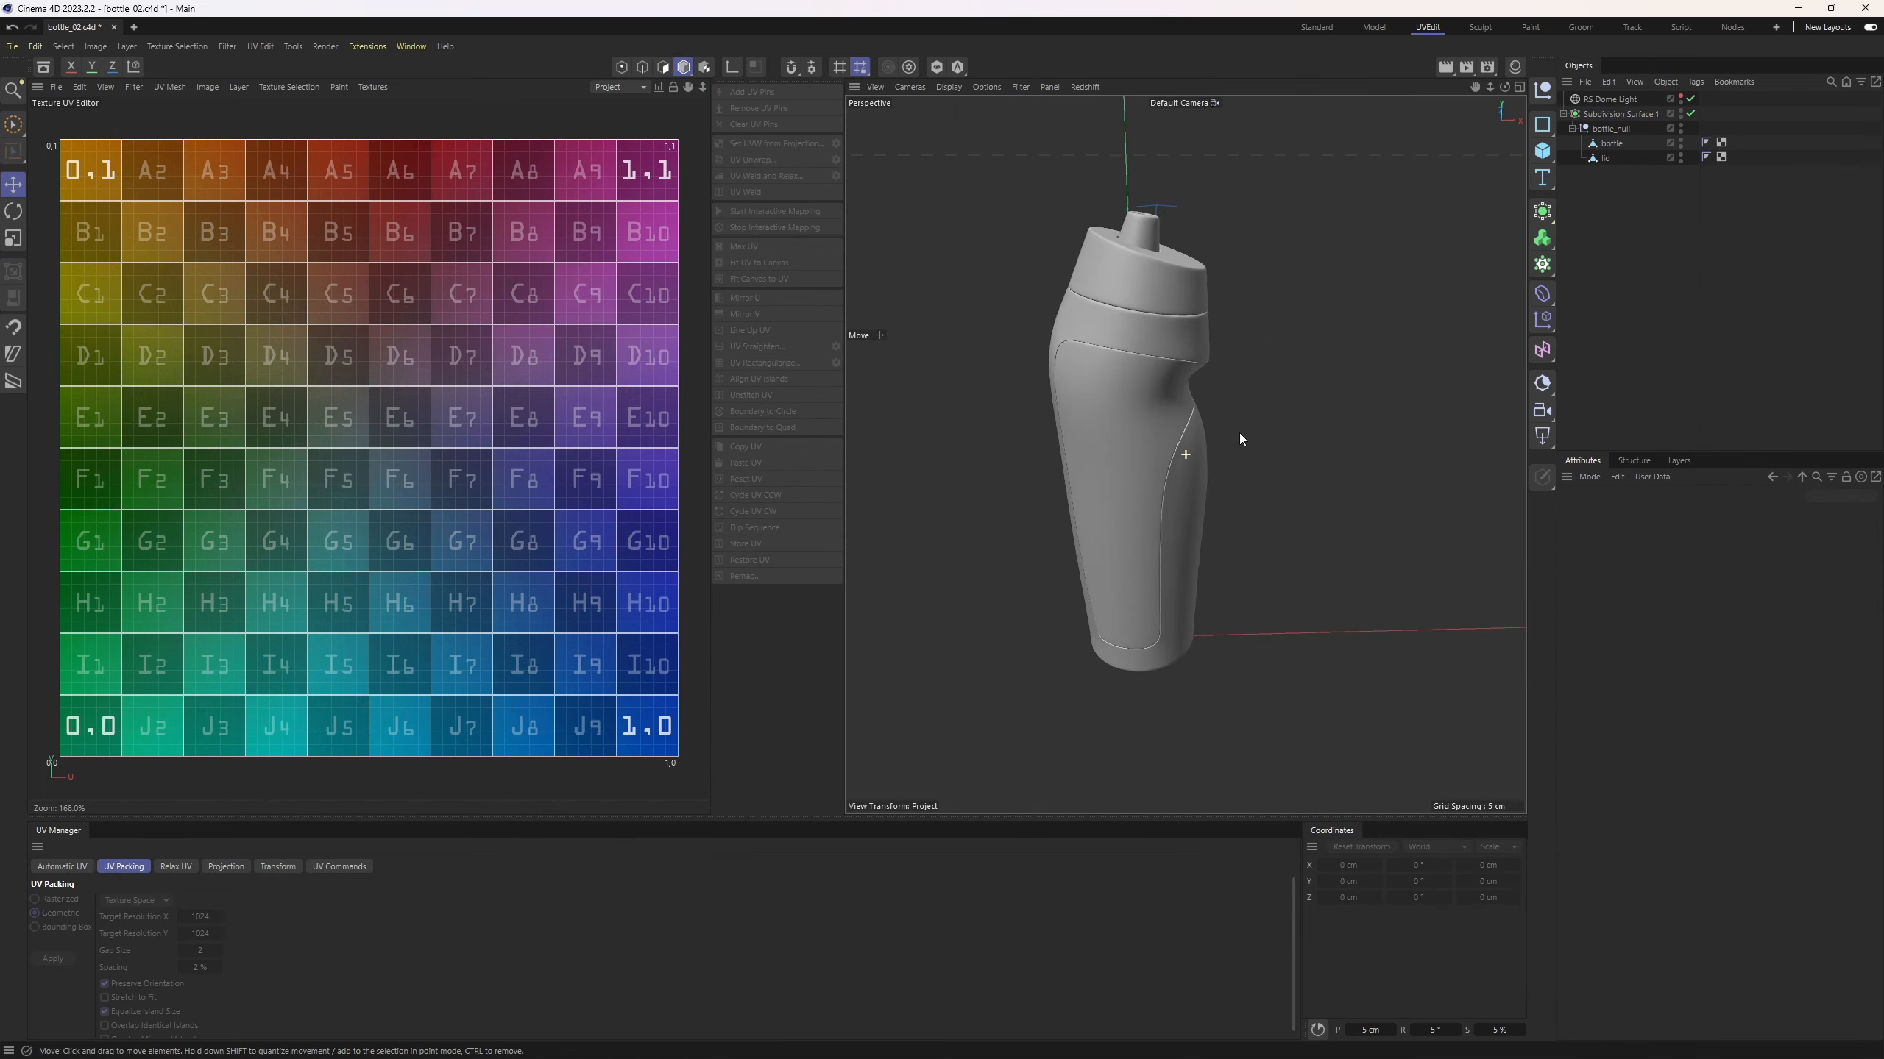
alt+drag(1239, 433, 1383, 103)
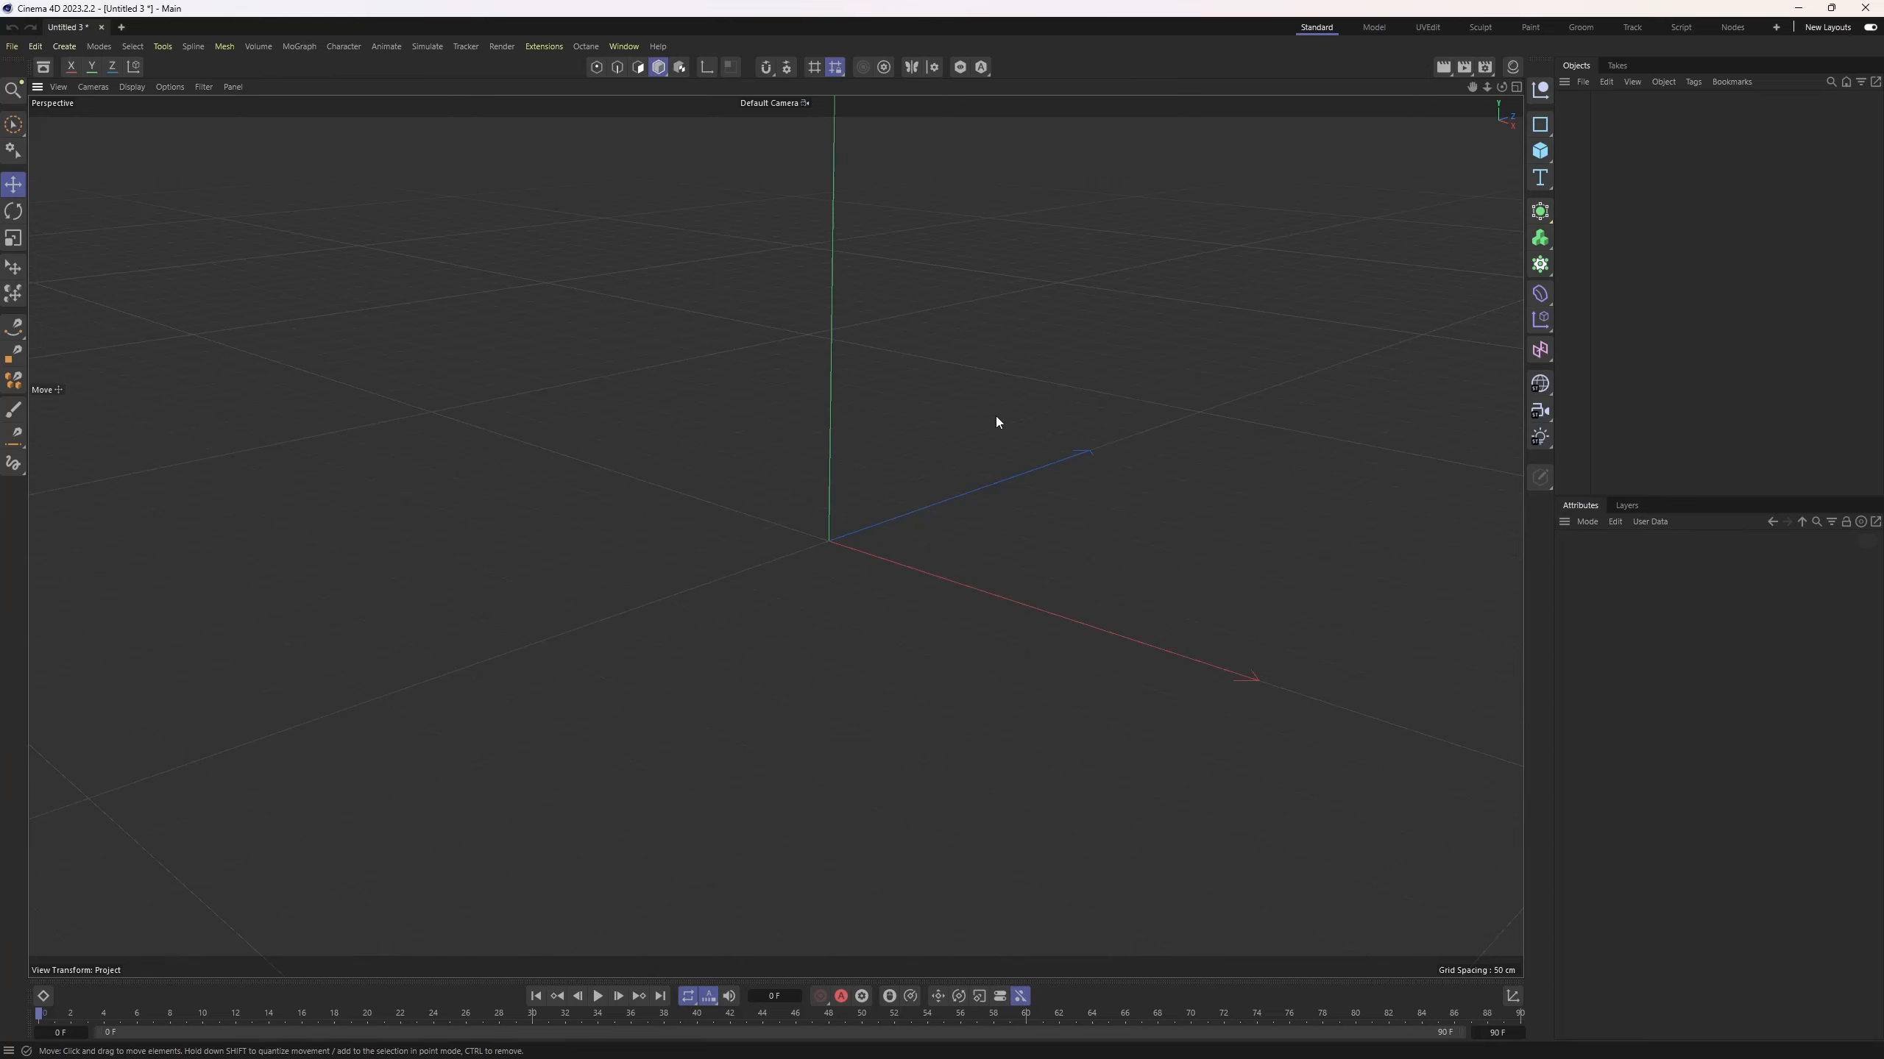
Step: Switch to the Model layout and load the bottle reference image from the ref folder as the Front view's background
click(1376, 28)
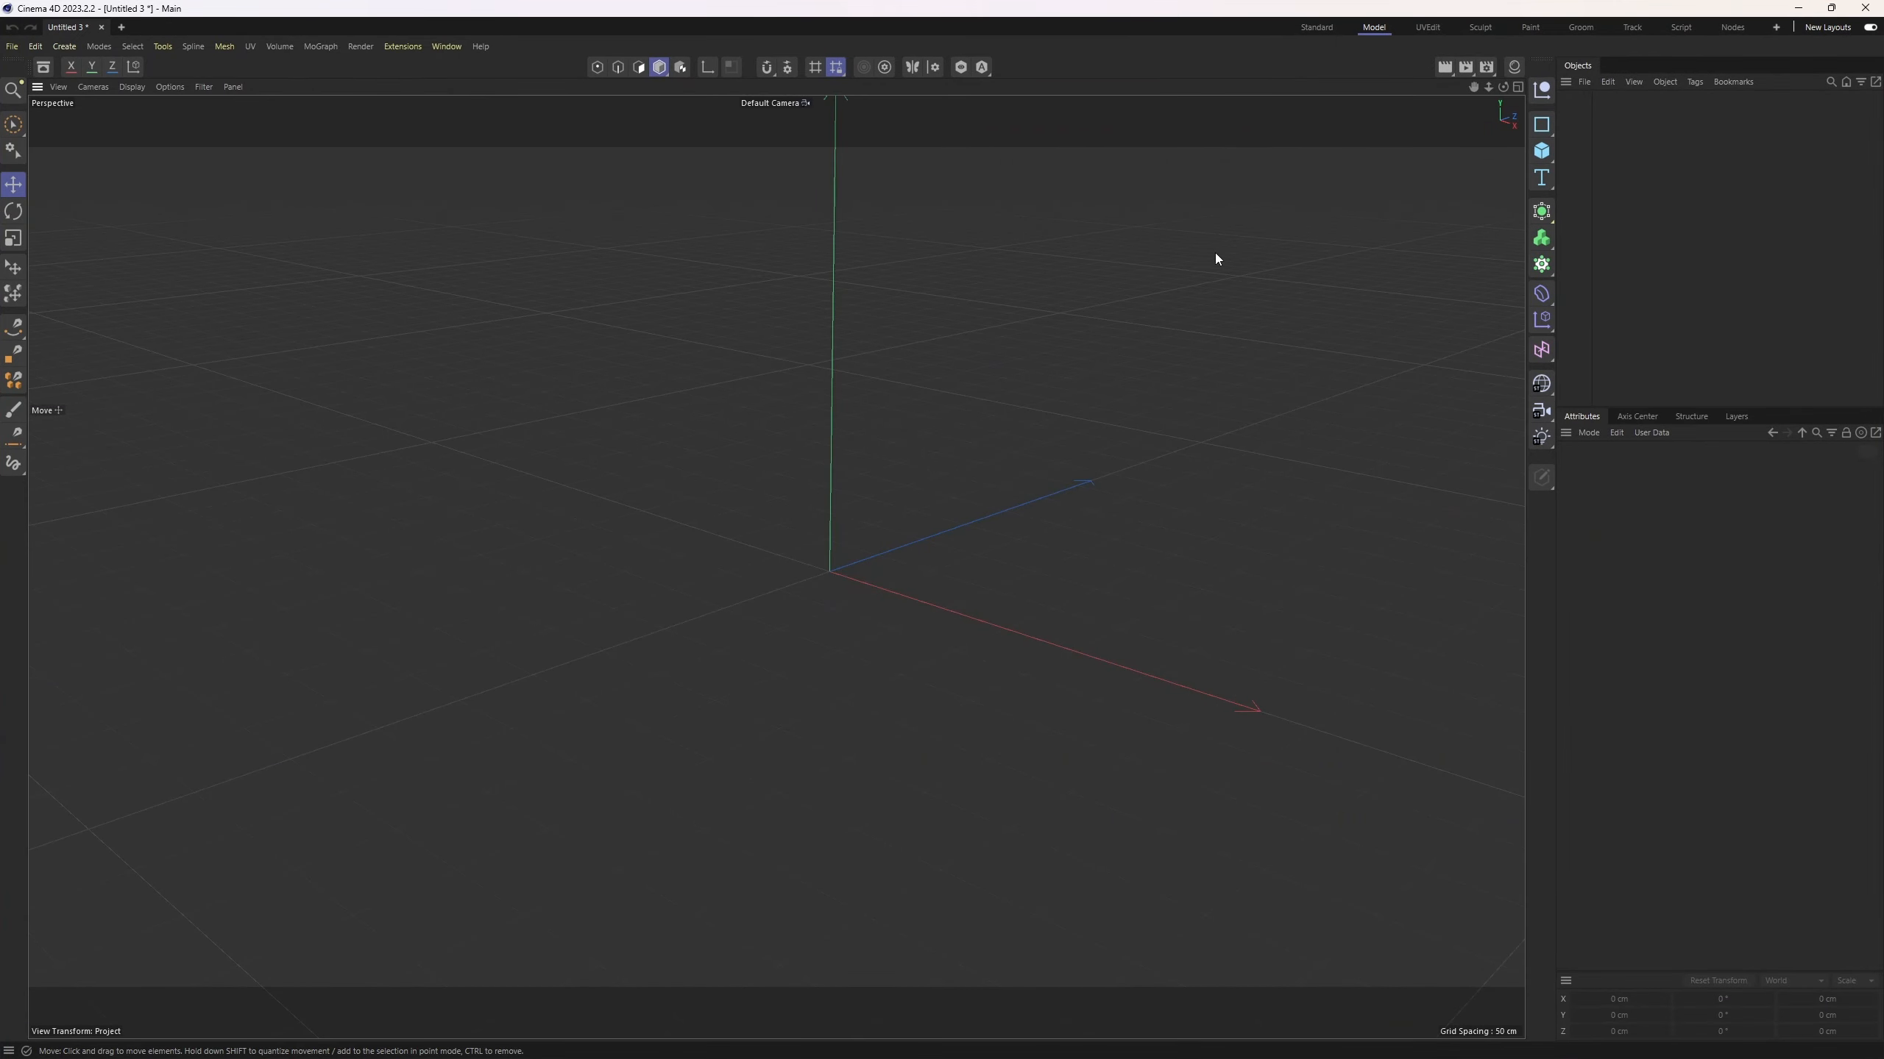
middle_click(920, 404)
middle_click(1059, 711)
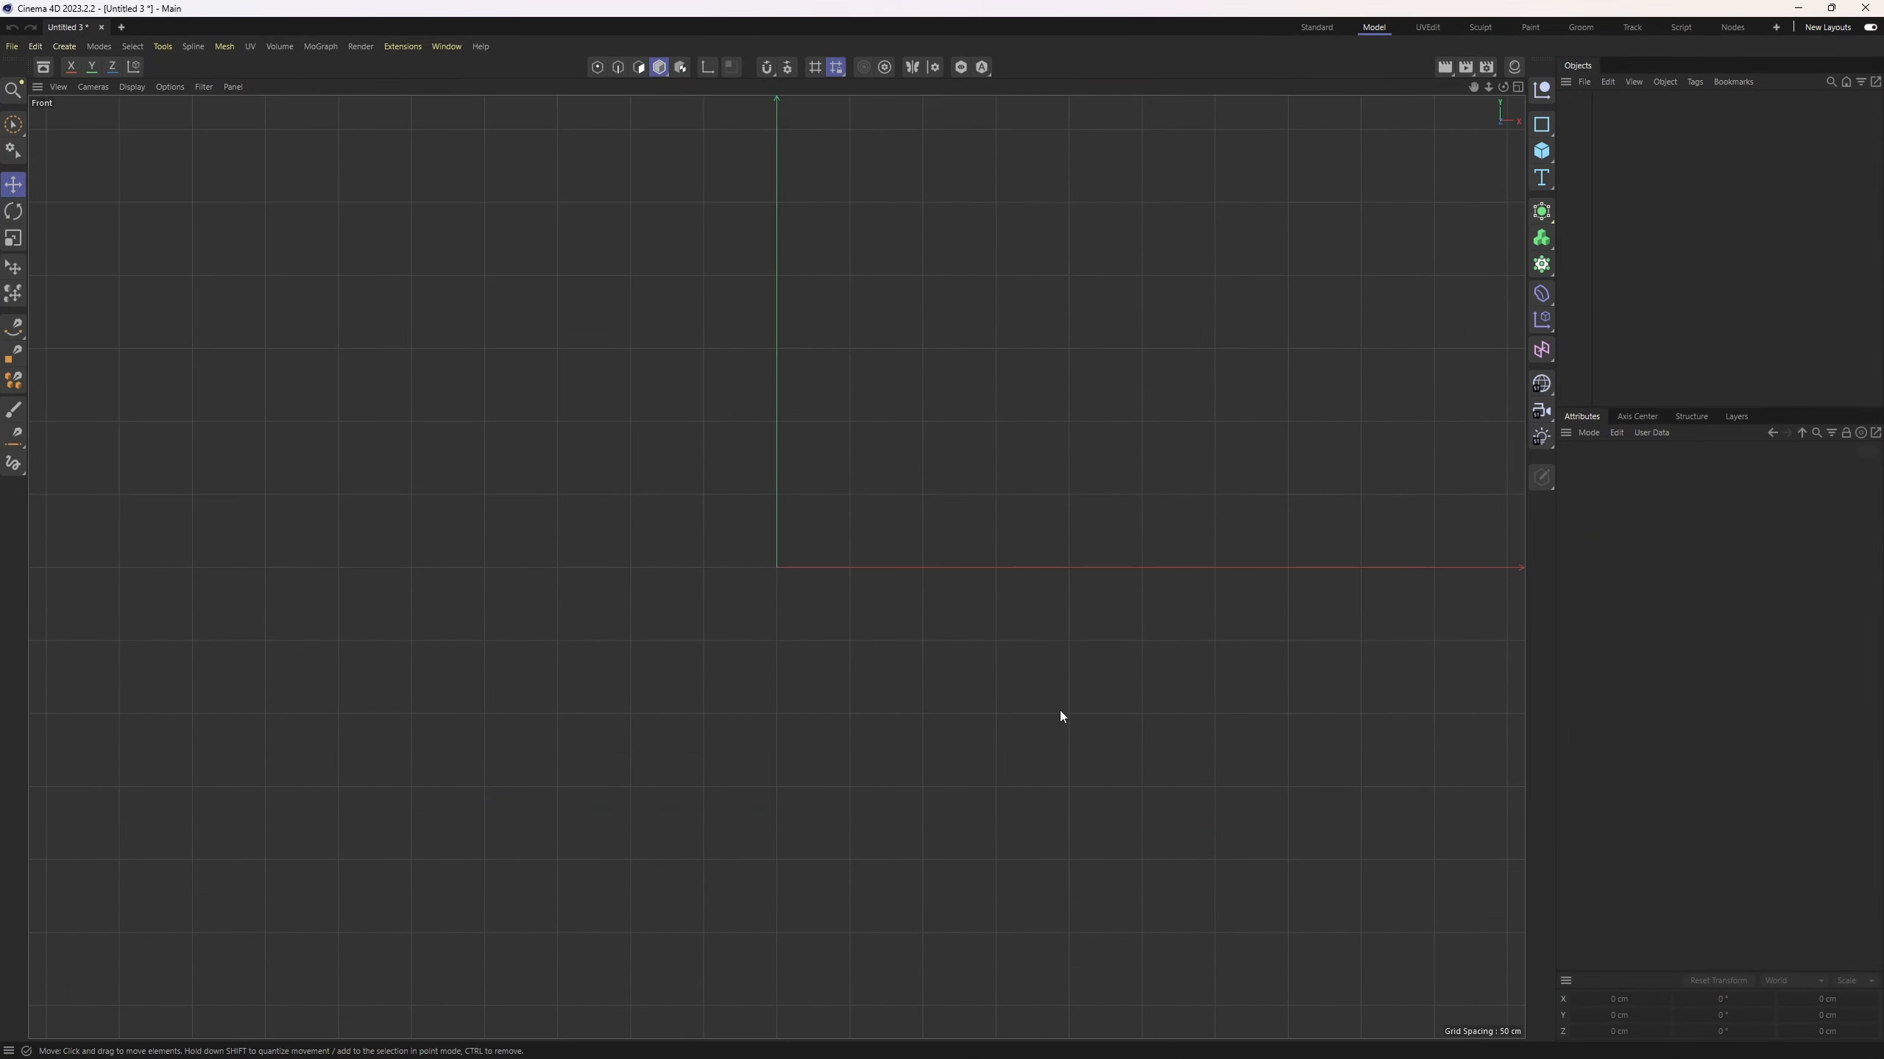
key(shift+v)
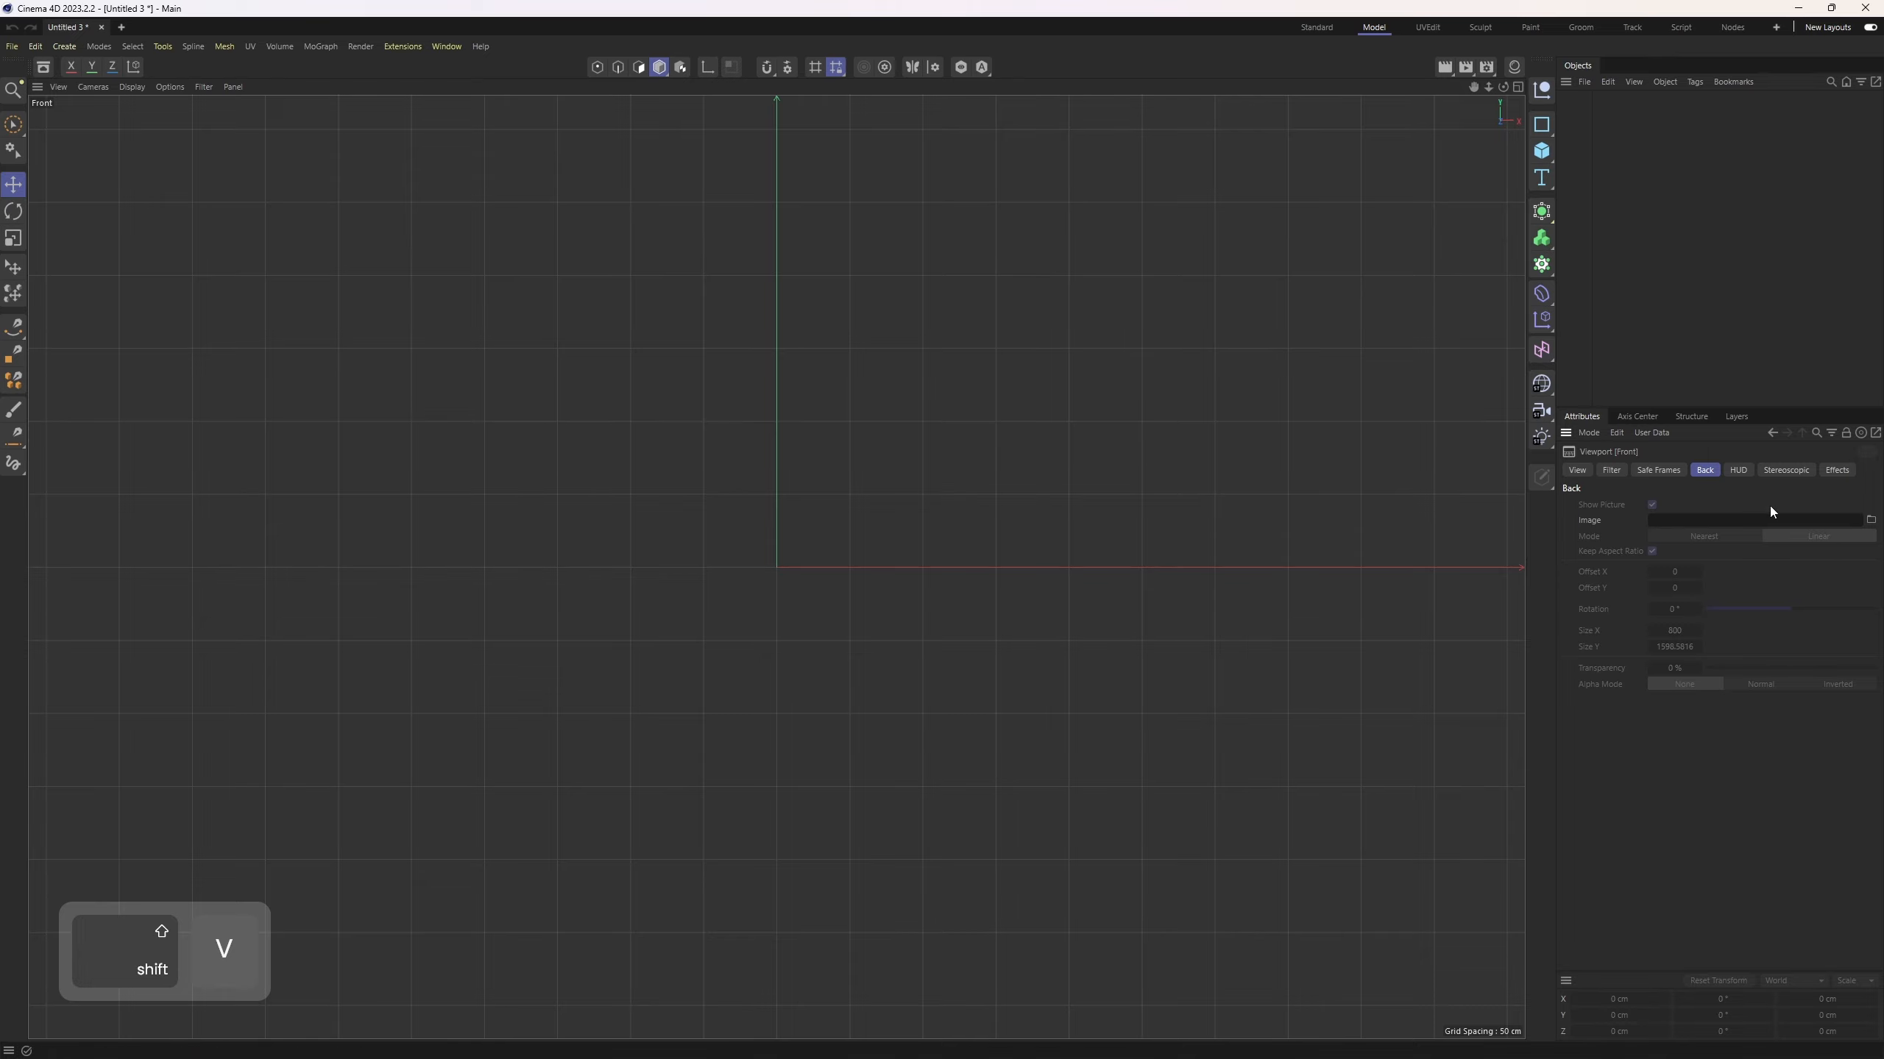
click(1870, 520)
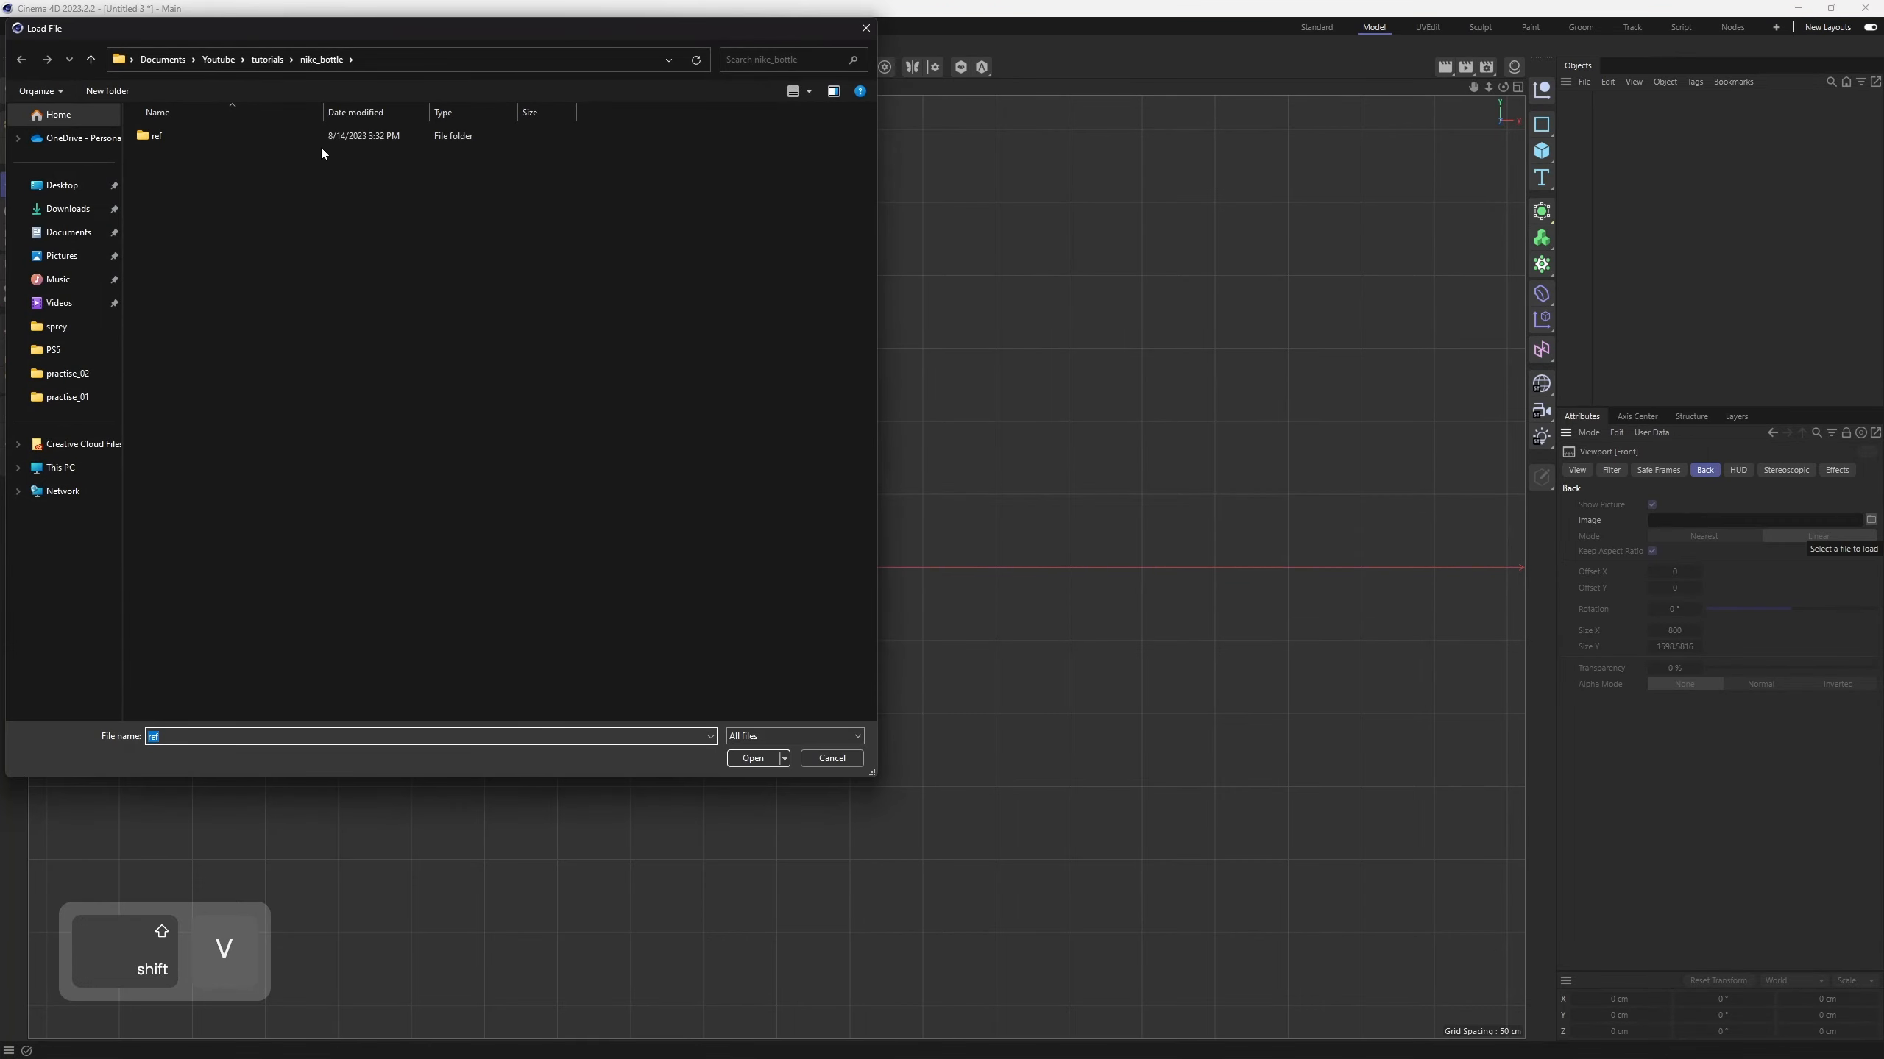
double_click(172, 146)
scroll(702, 462, down, 3)
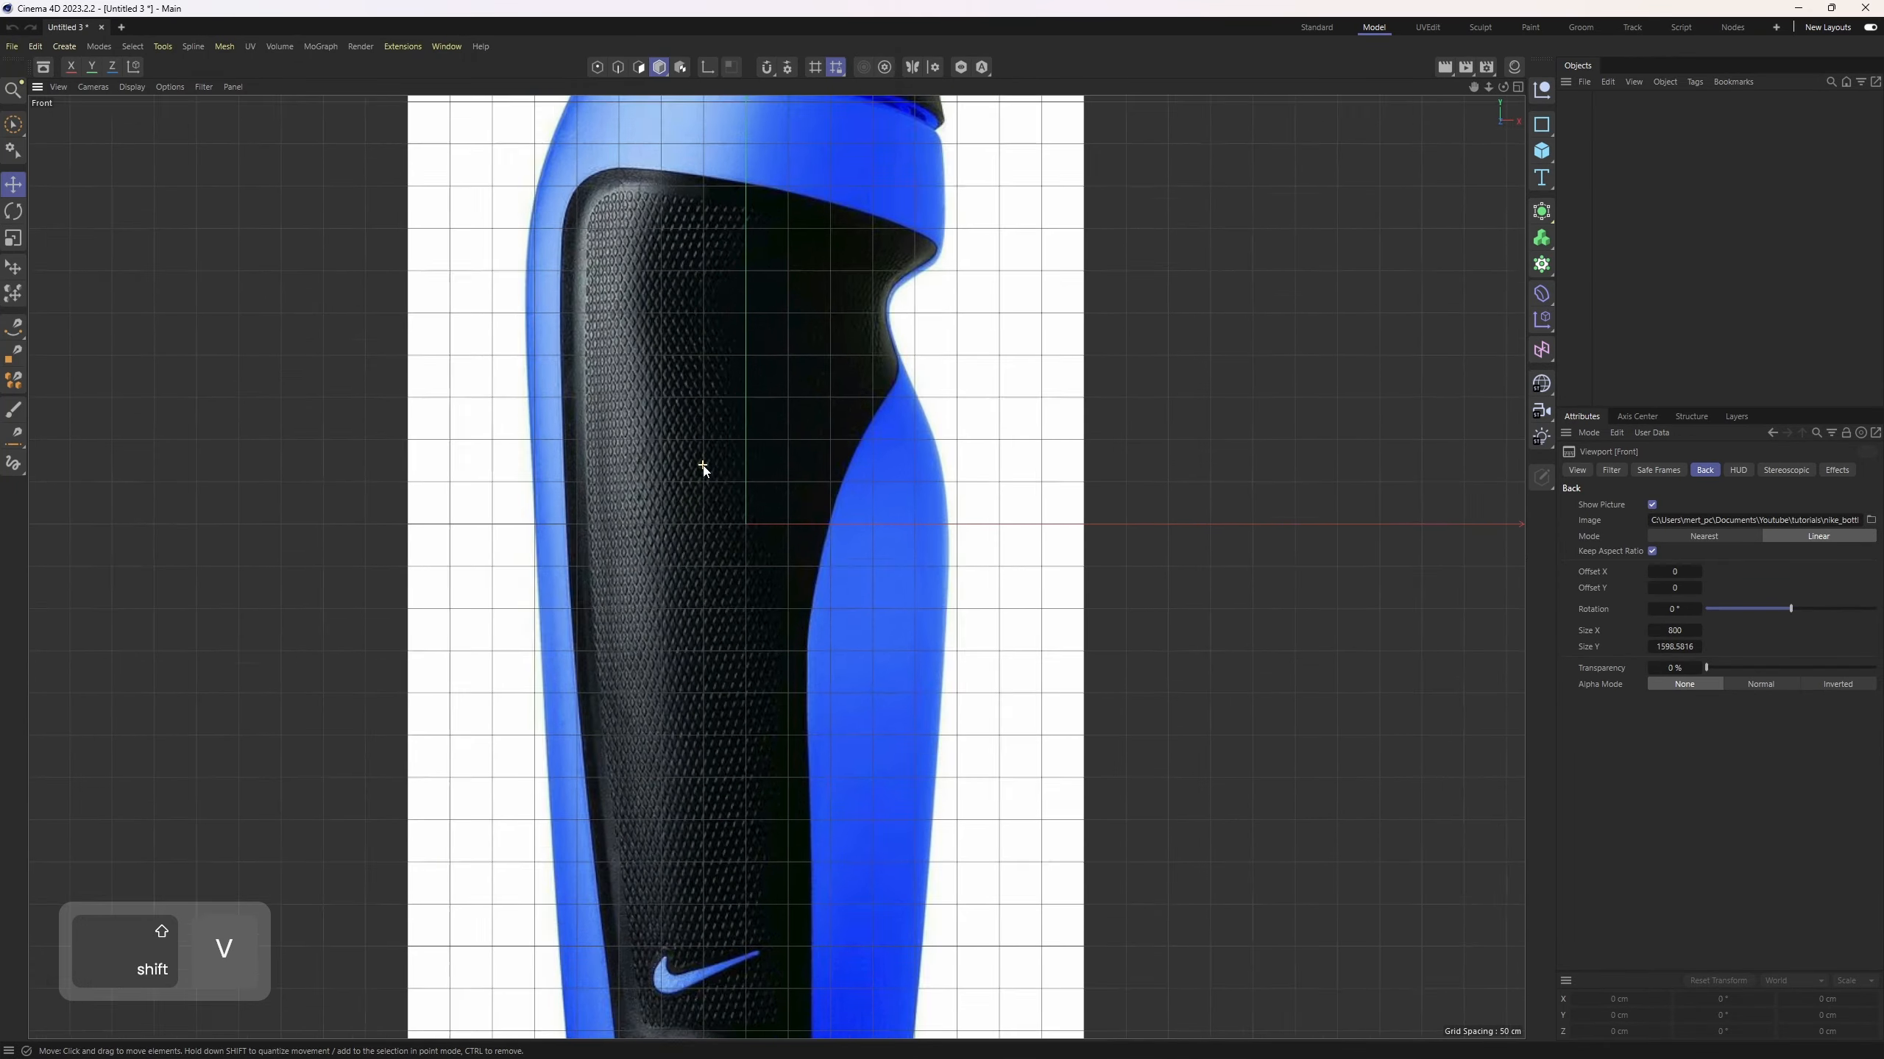
Step: Set the transparency of the Front view's background image to 90%
click(1668, 669)
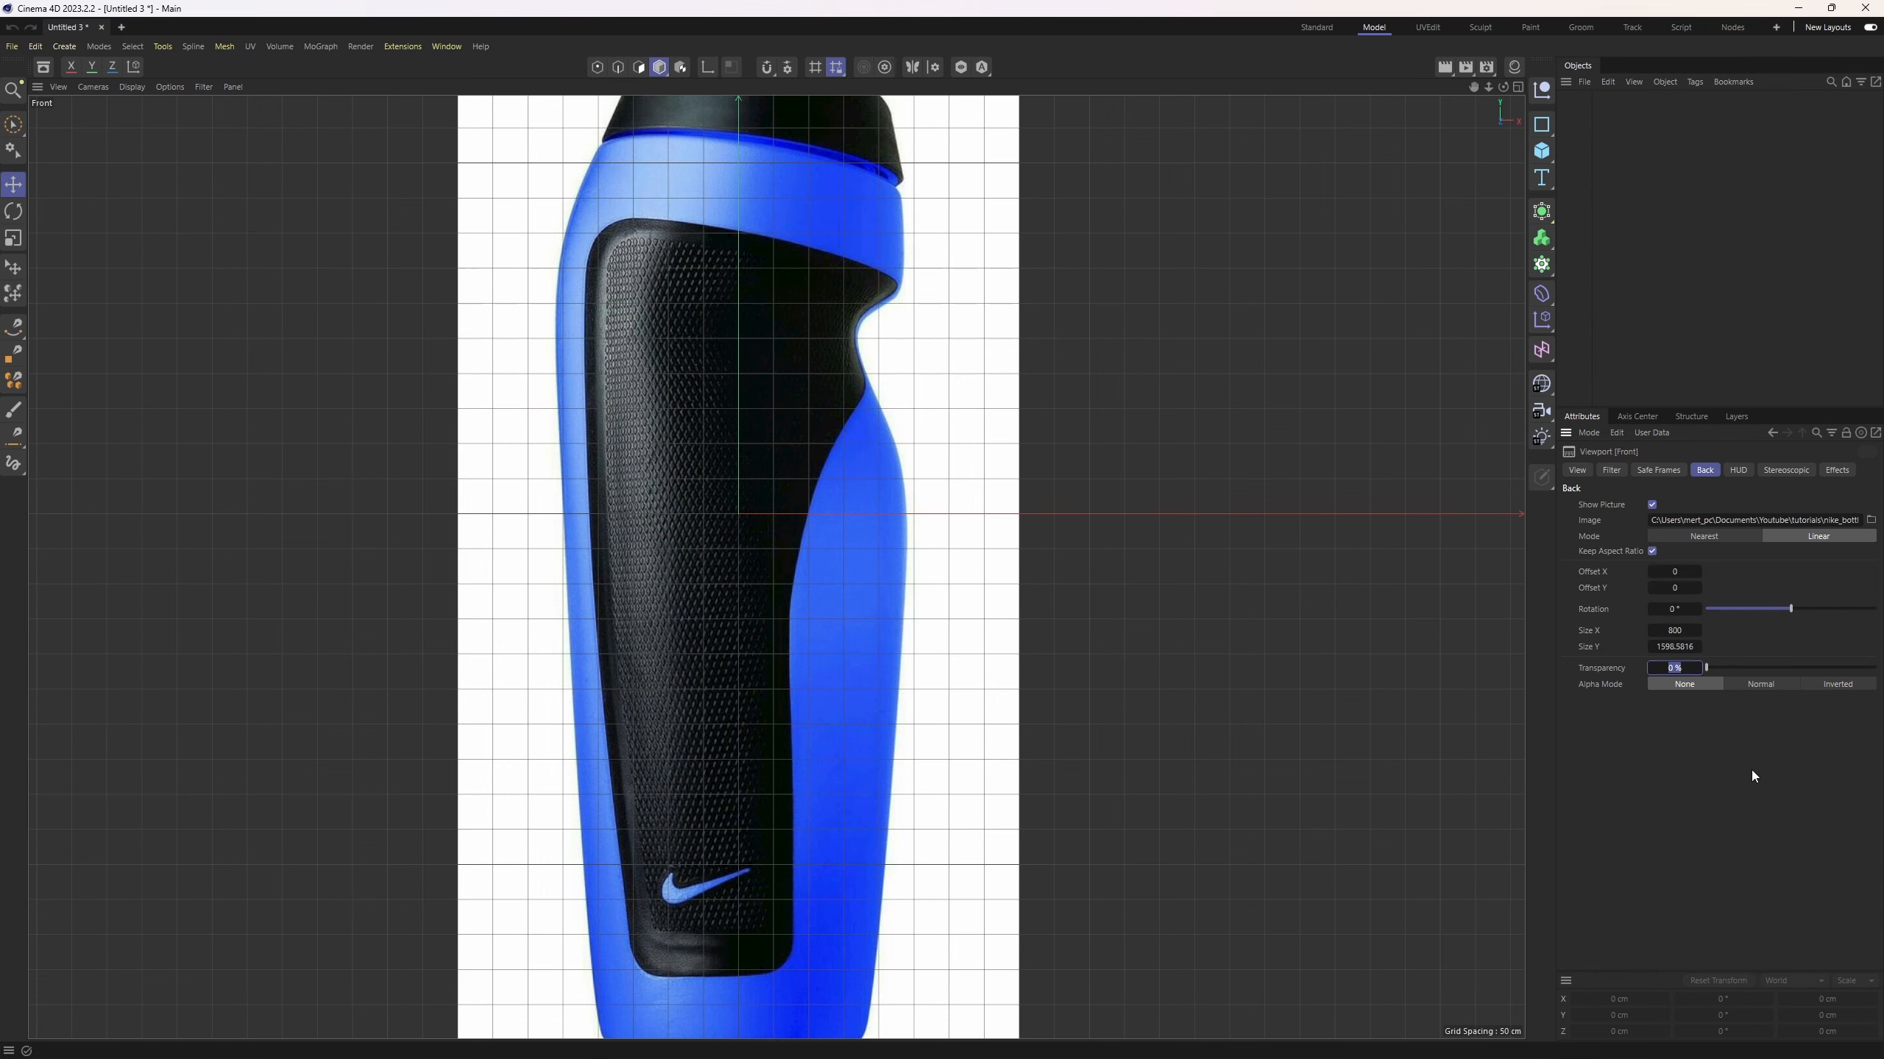
text(90)
key(Return)
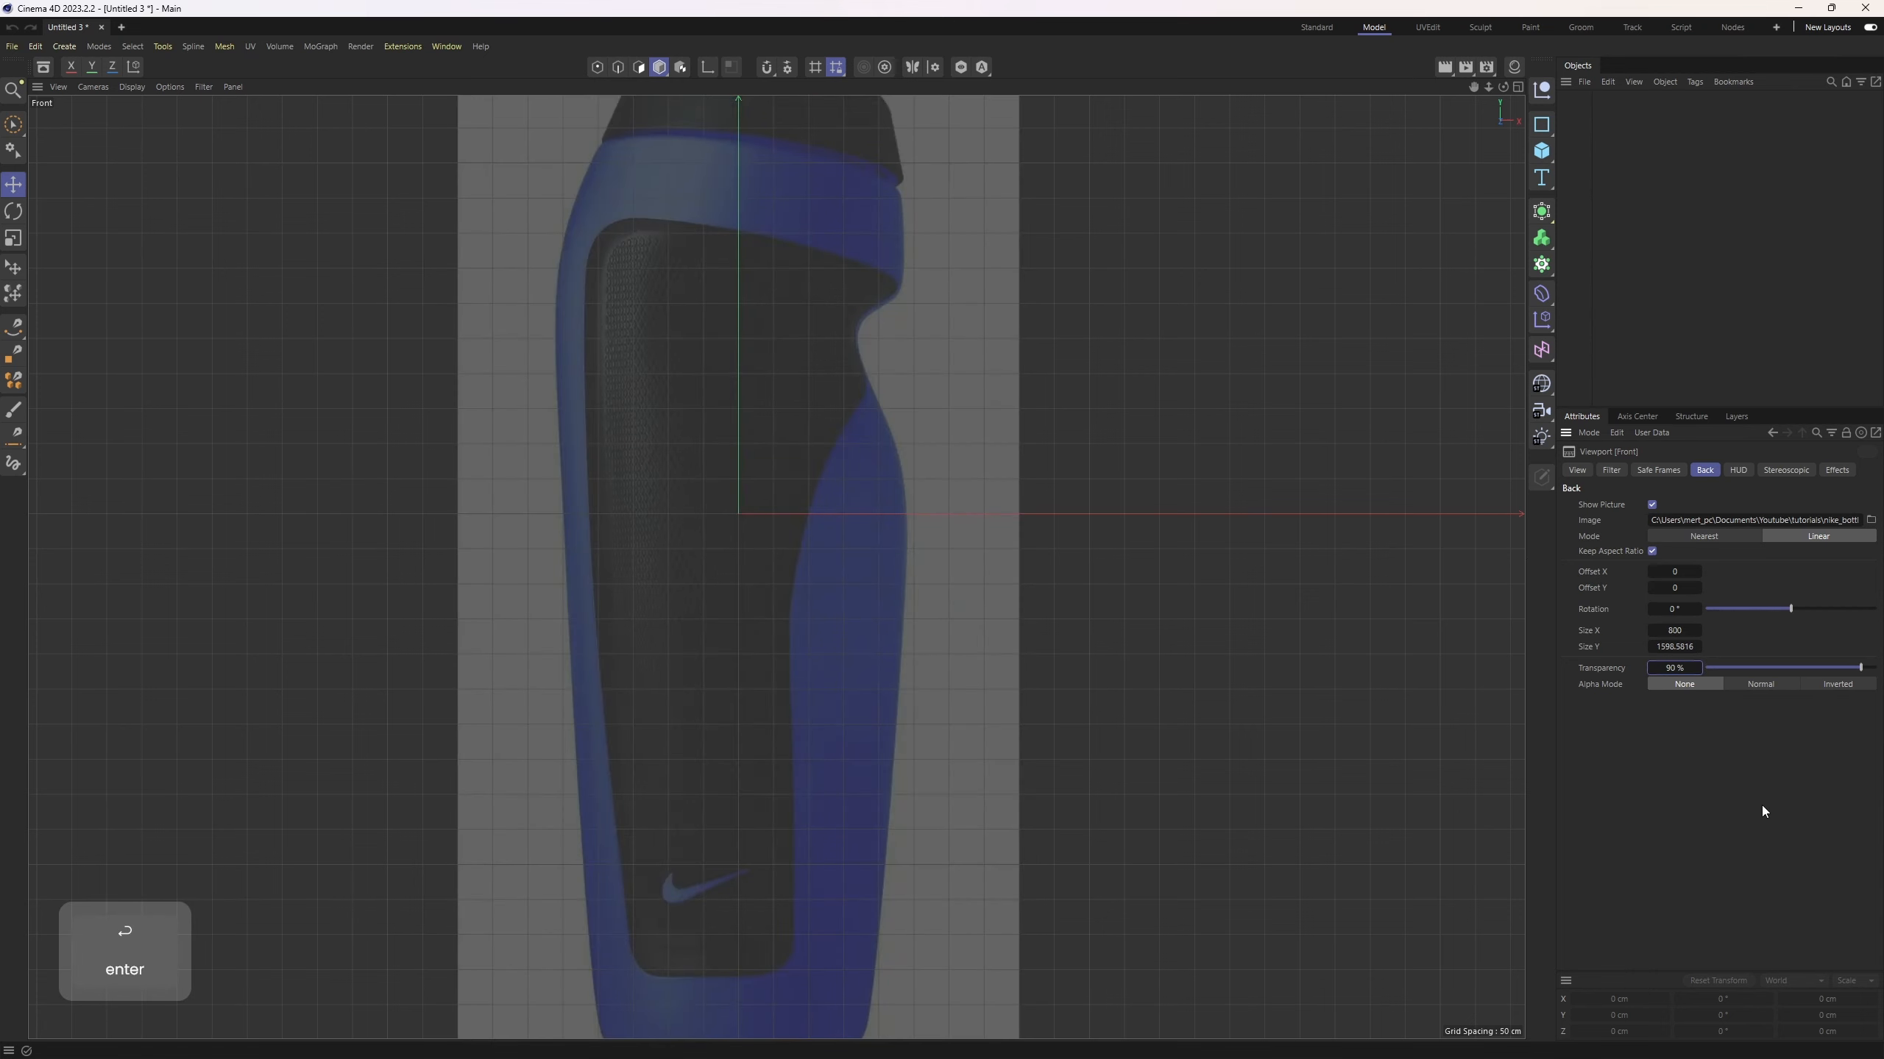
scroll(808, 547, down, 4)
alt+middle_drag(808, 547, 817, 603)
Step: Add a circle spline to the scene and set its plane to XZ
middle_click(658, 439)
middle_click(658, 438)
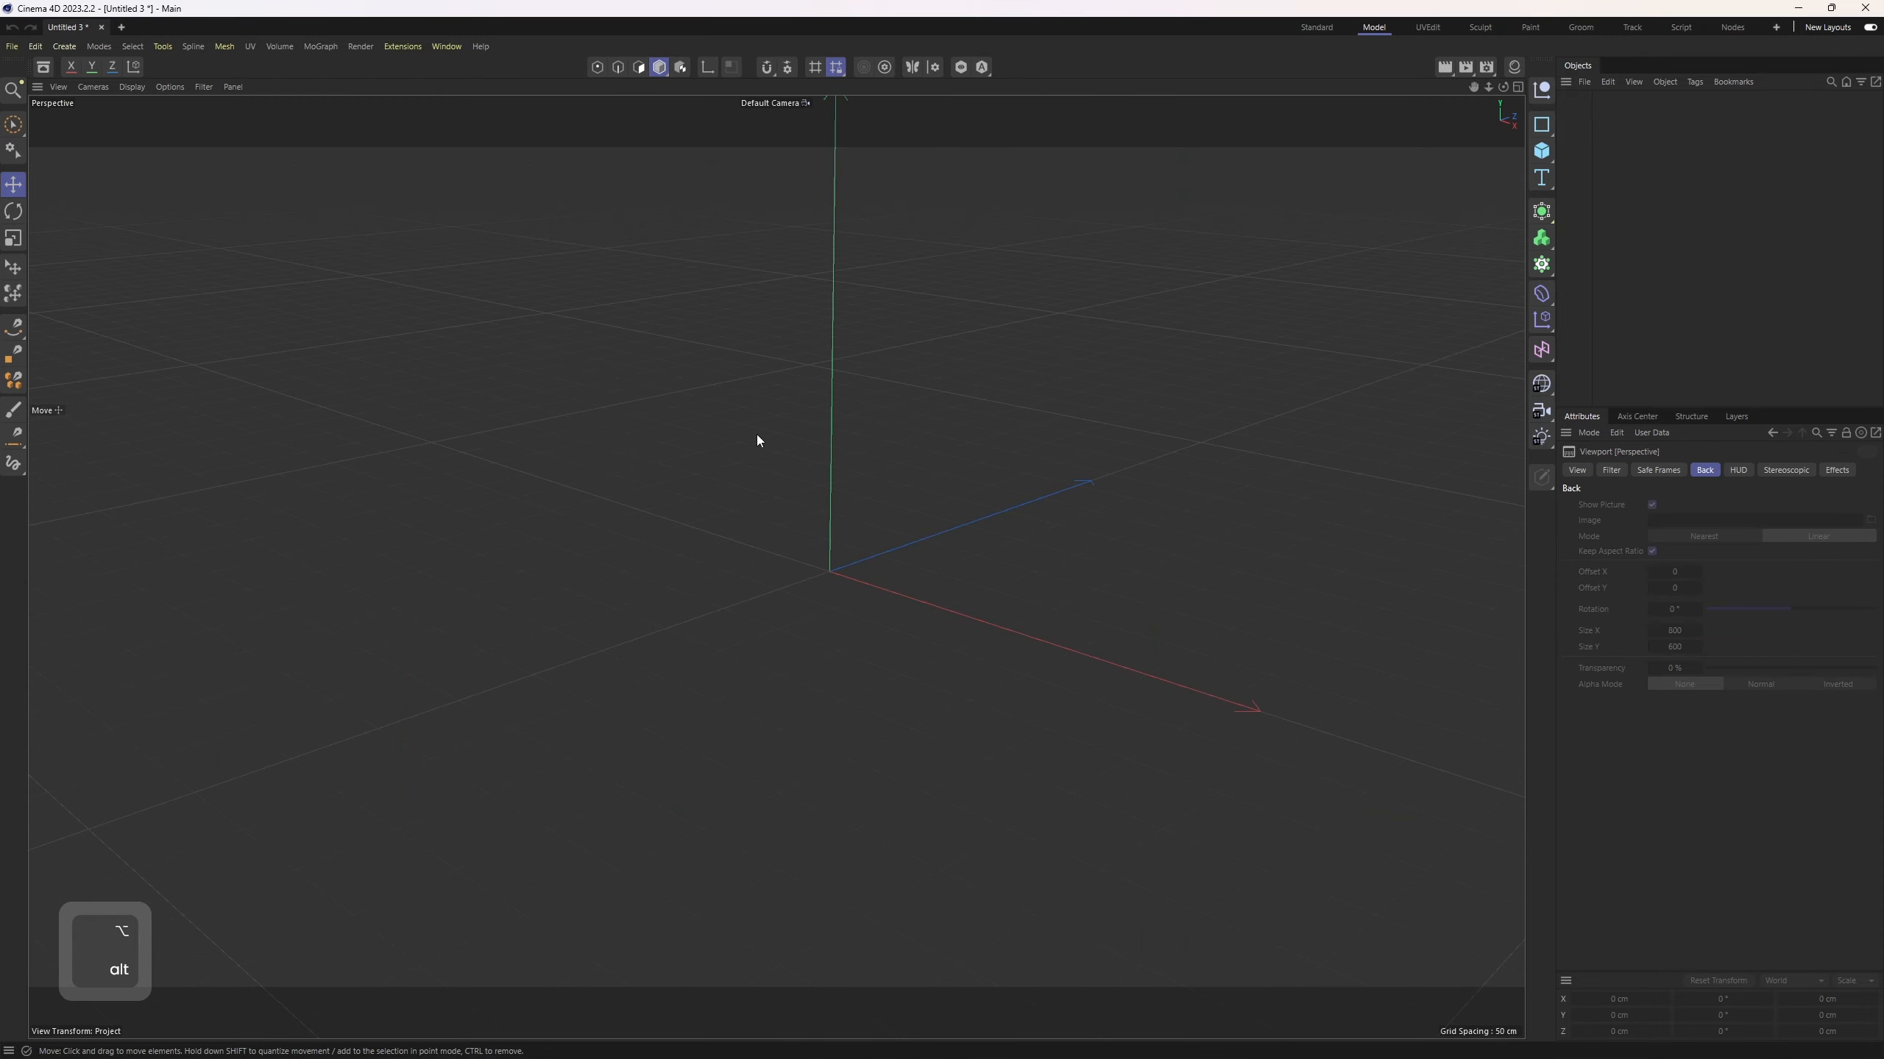
click(1543, 123)
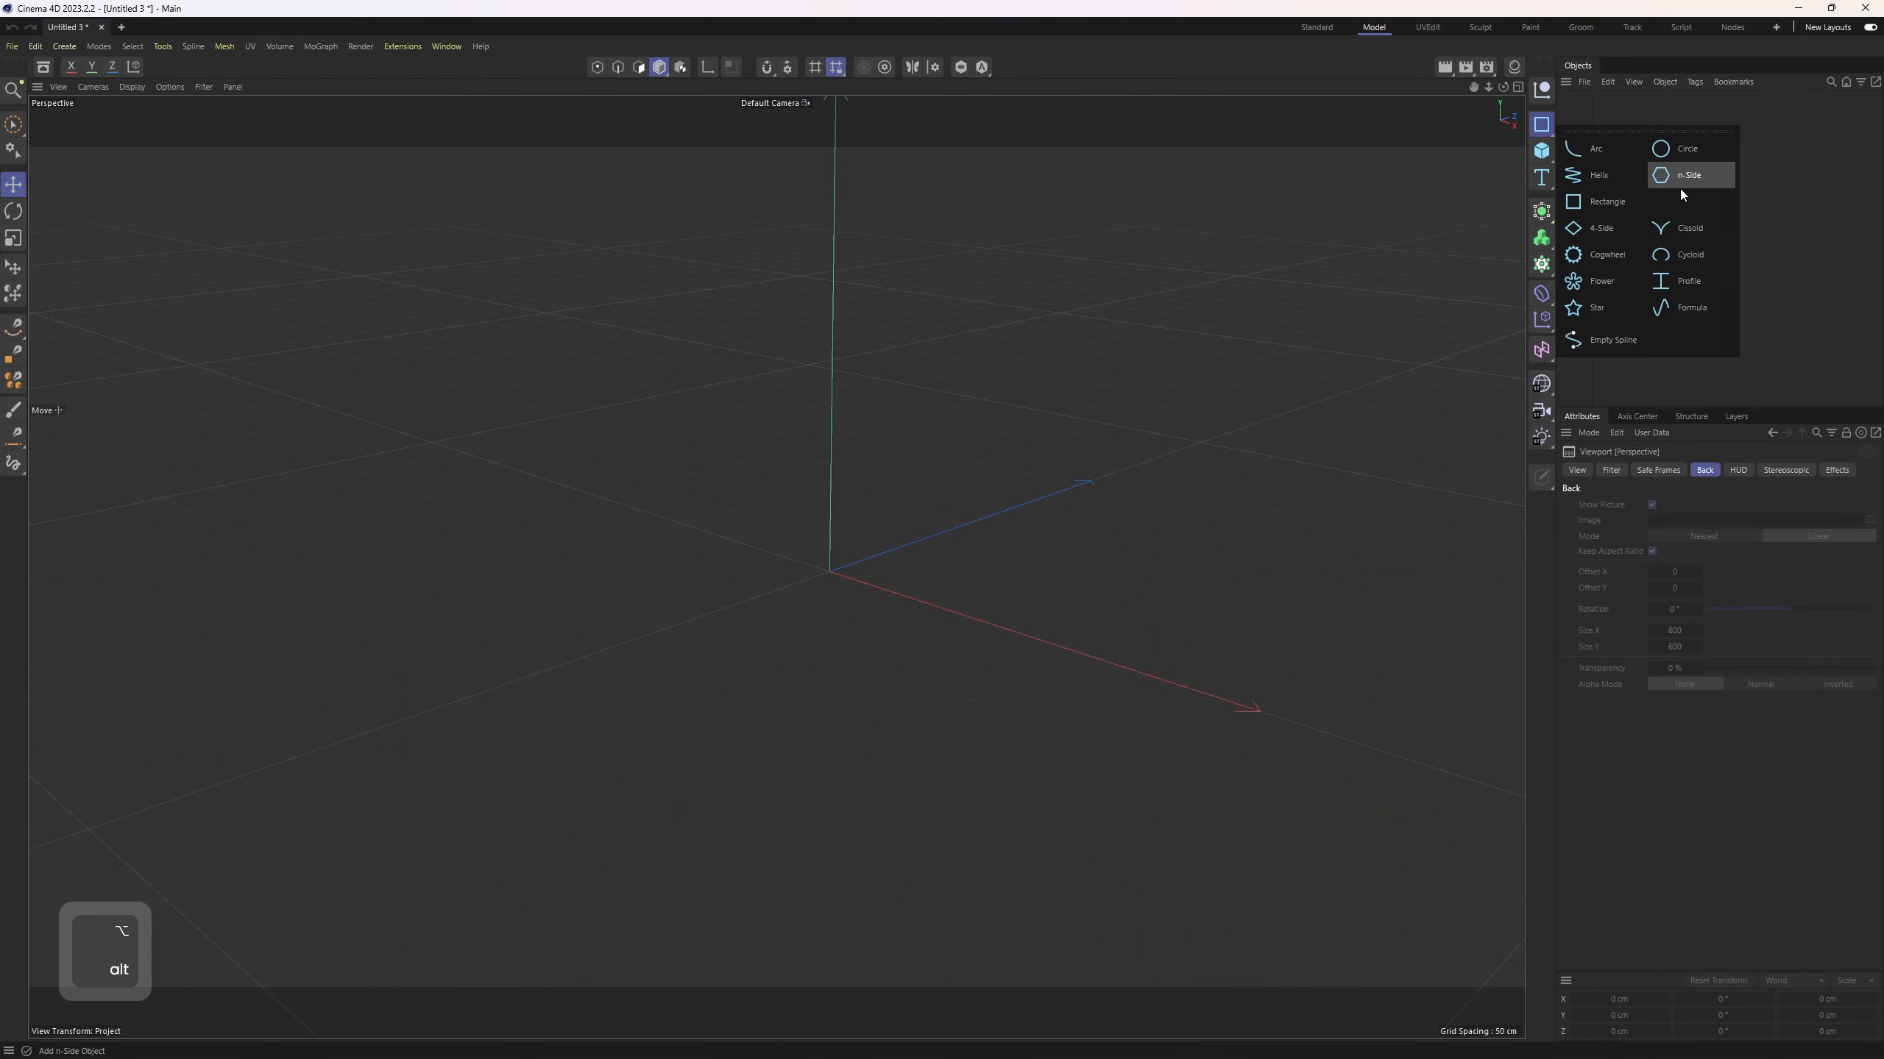
click(1680, 152)
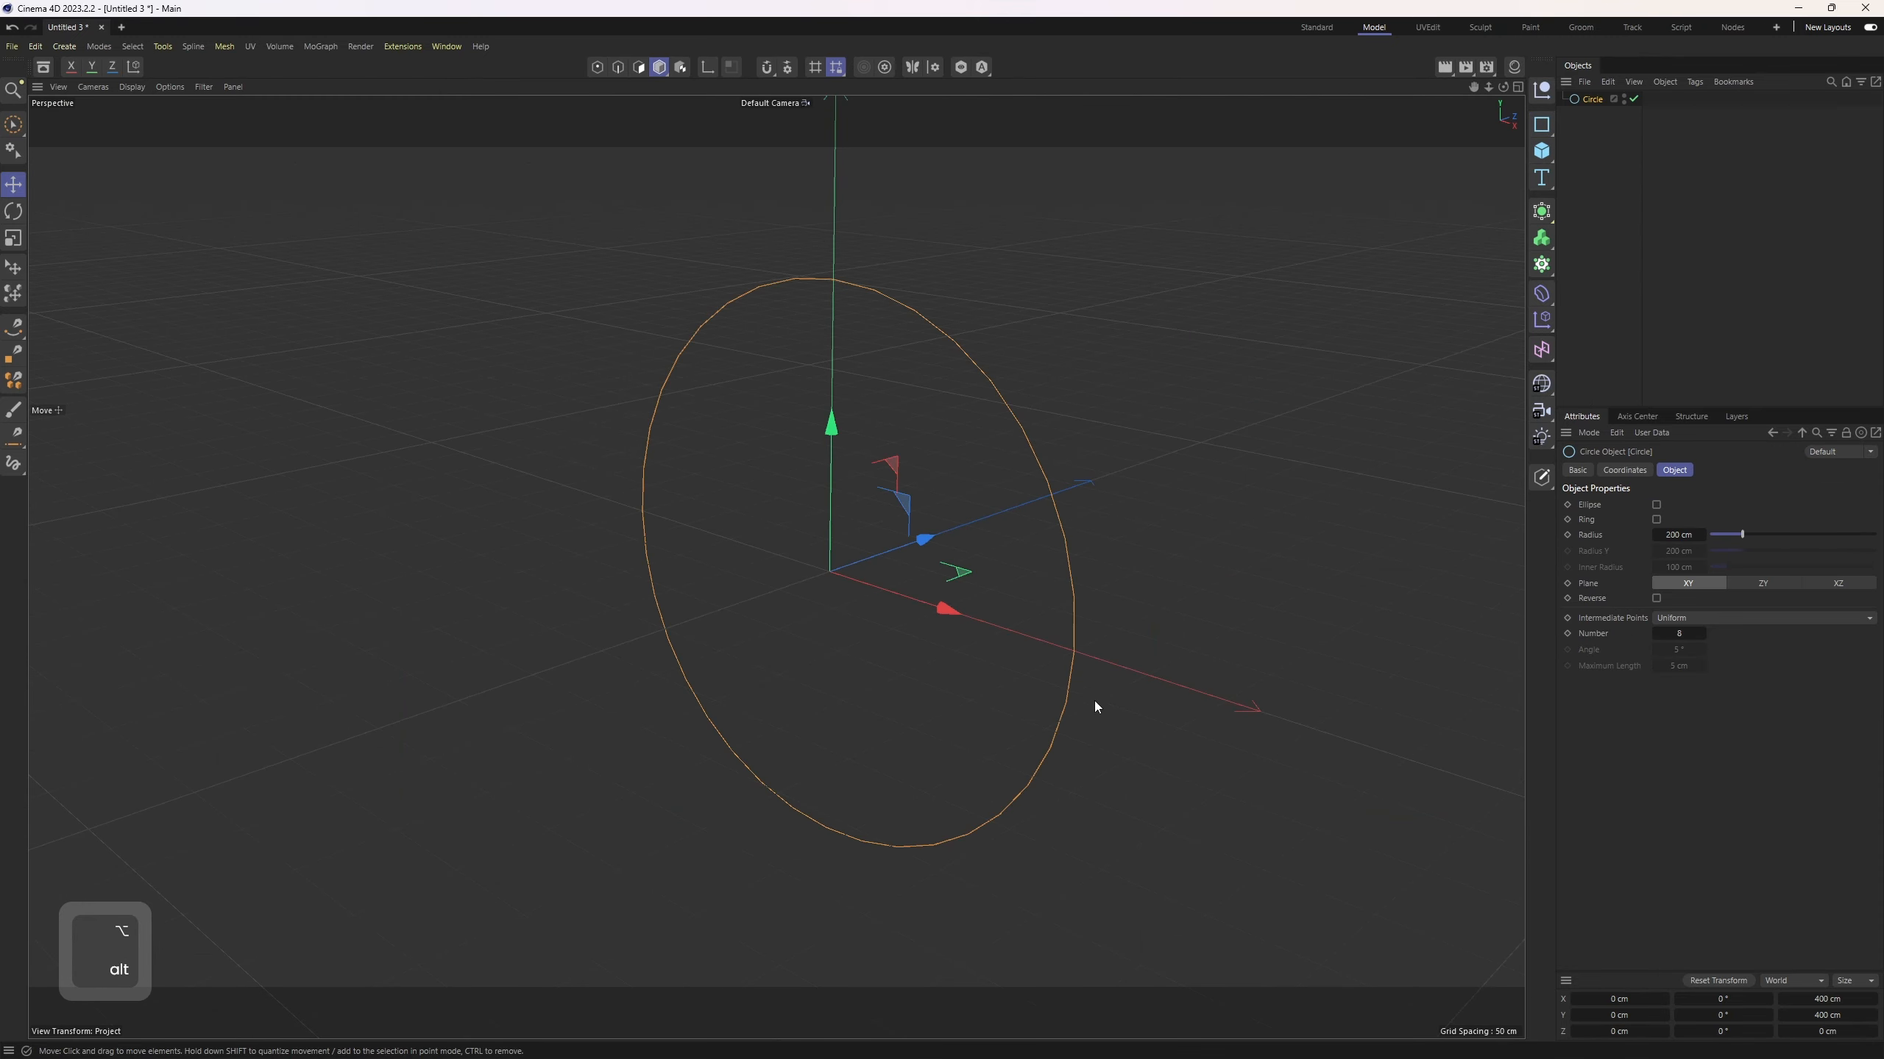
click(1542, 212)
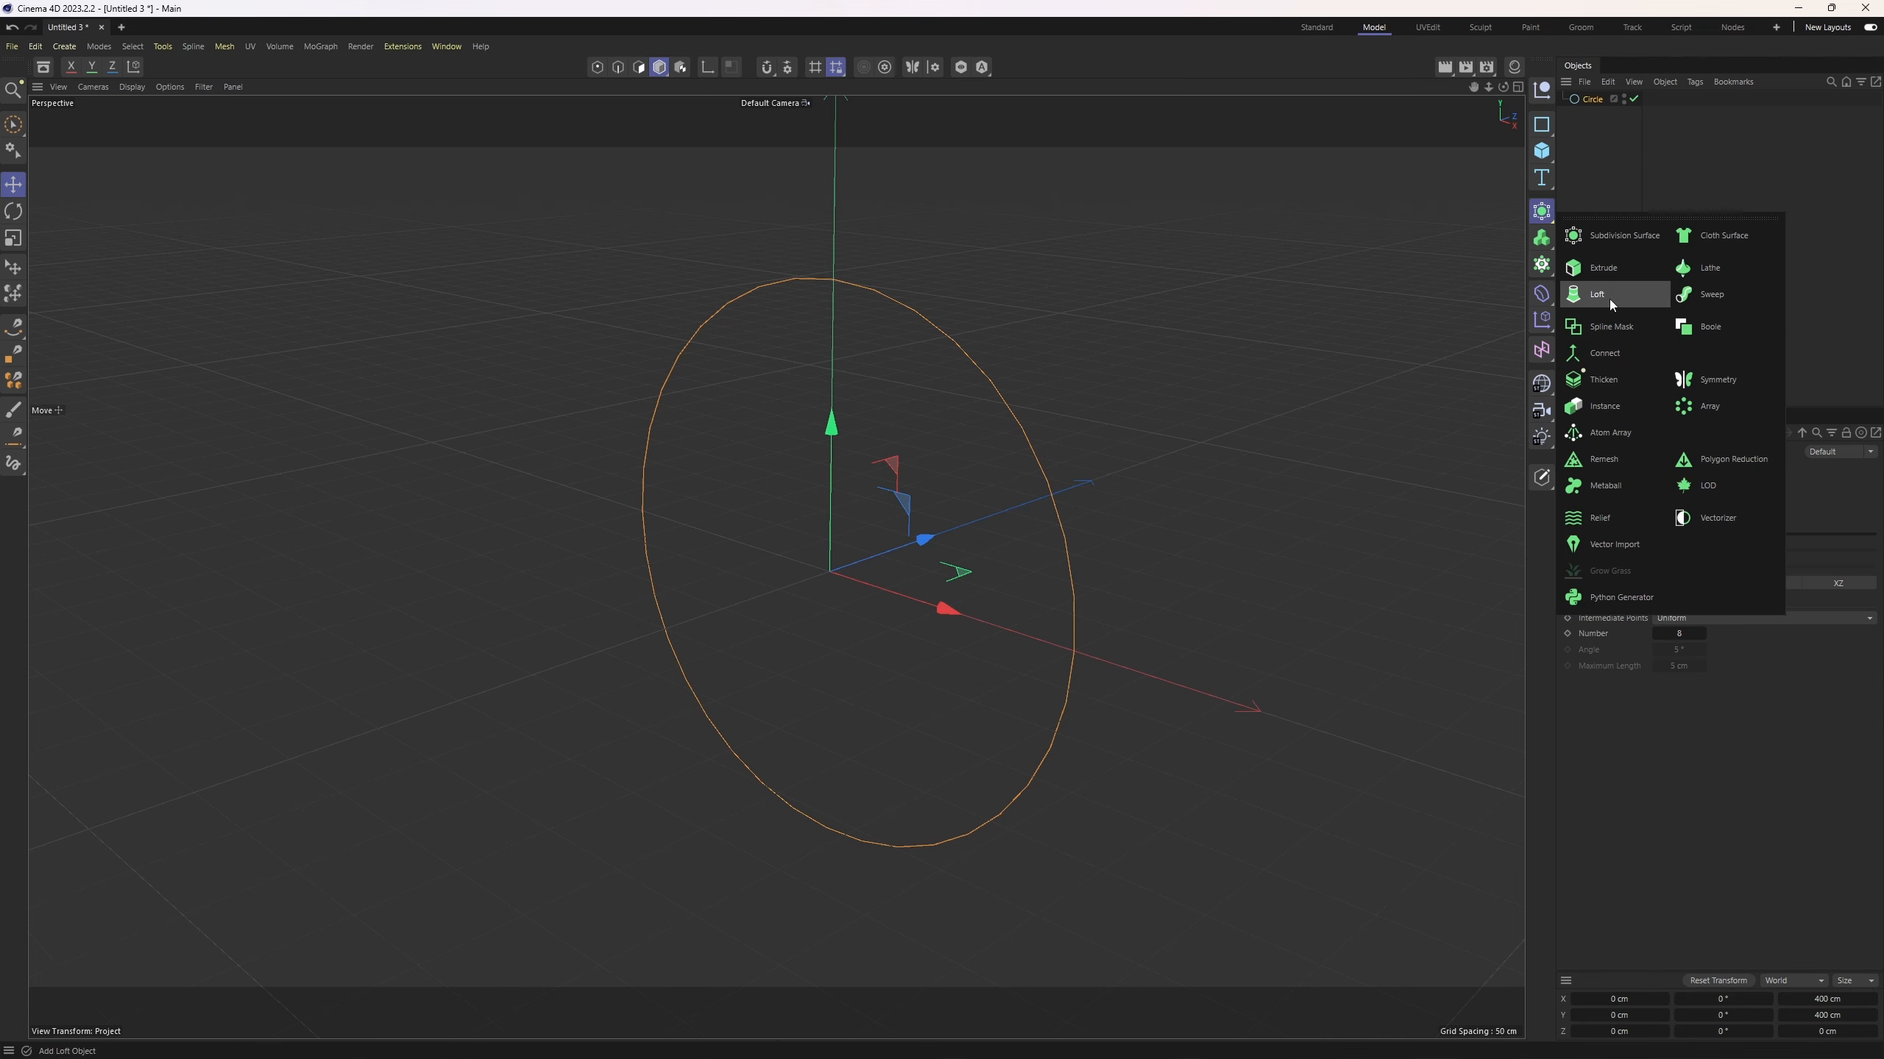
middle_click(1335, 553)
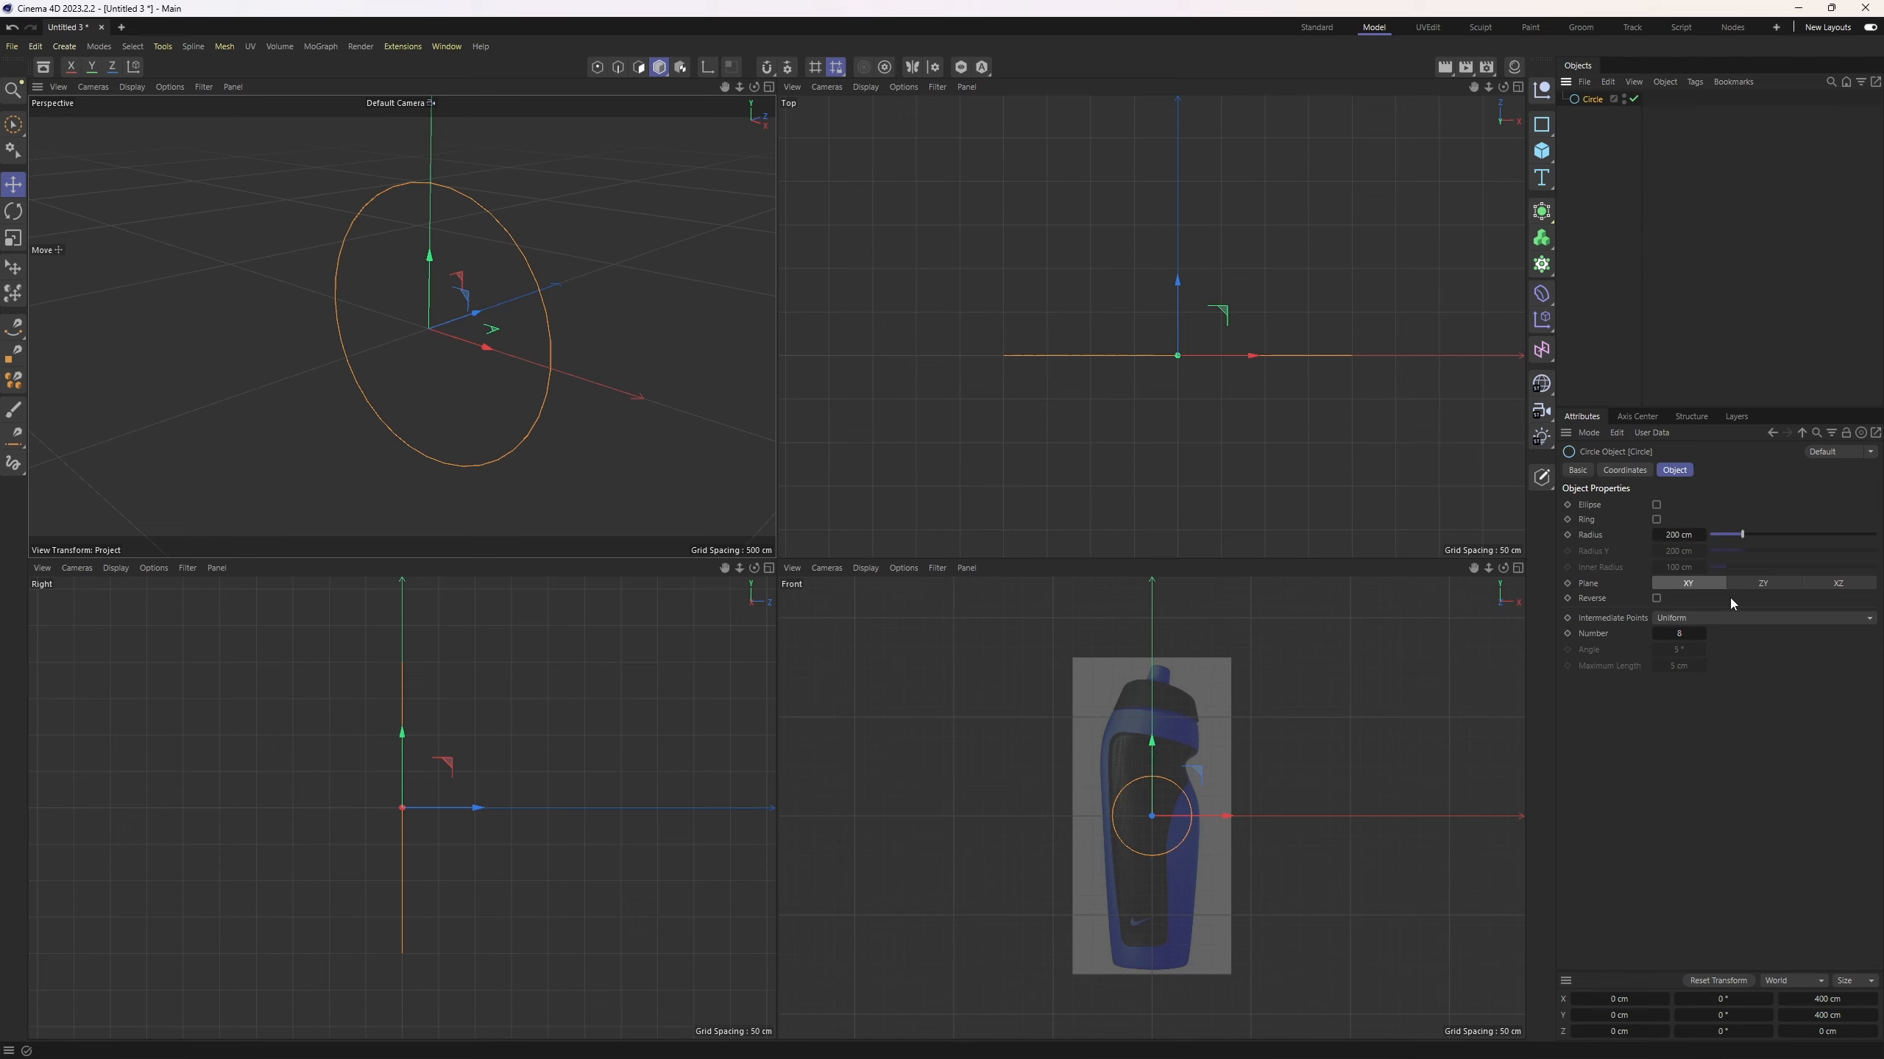
click(1772, 586)
click(1824, 587)
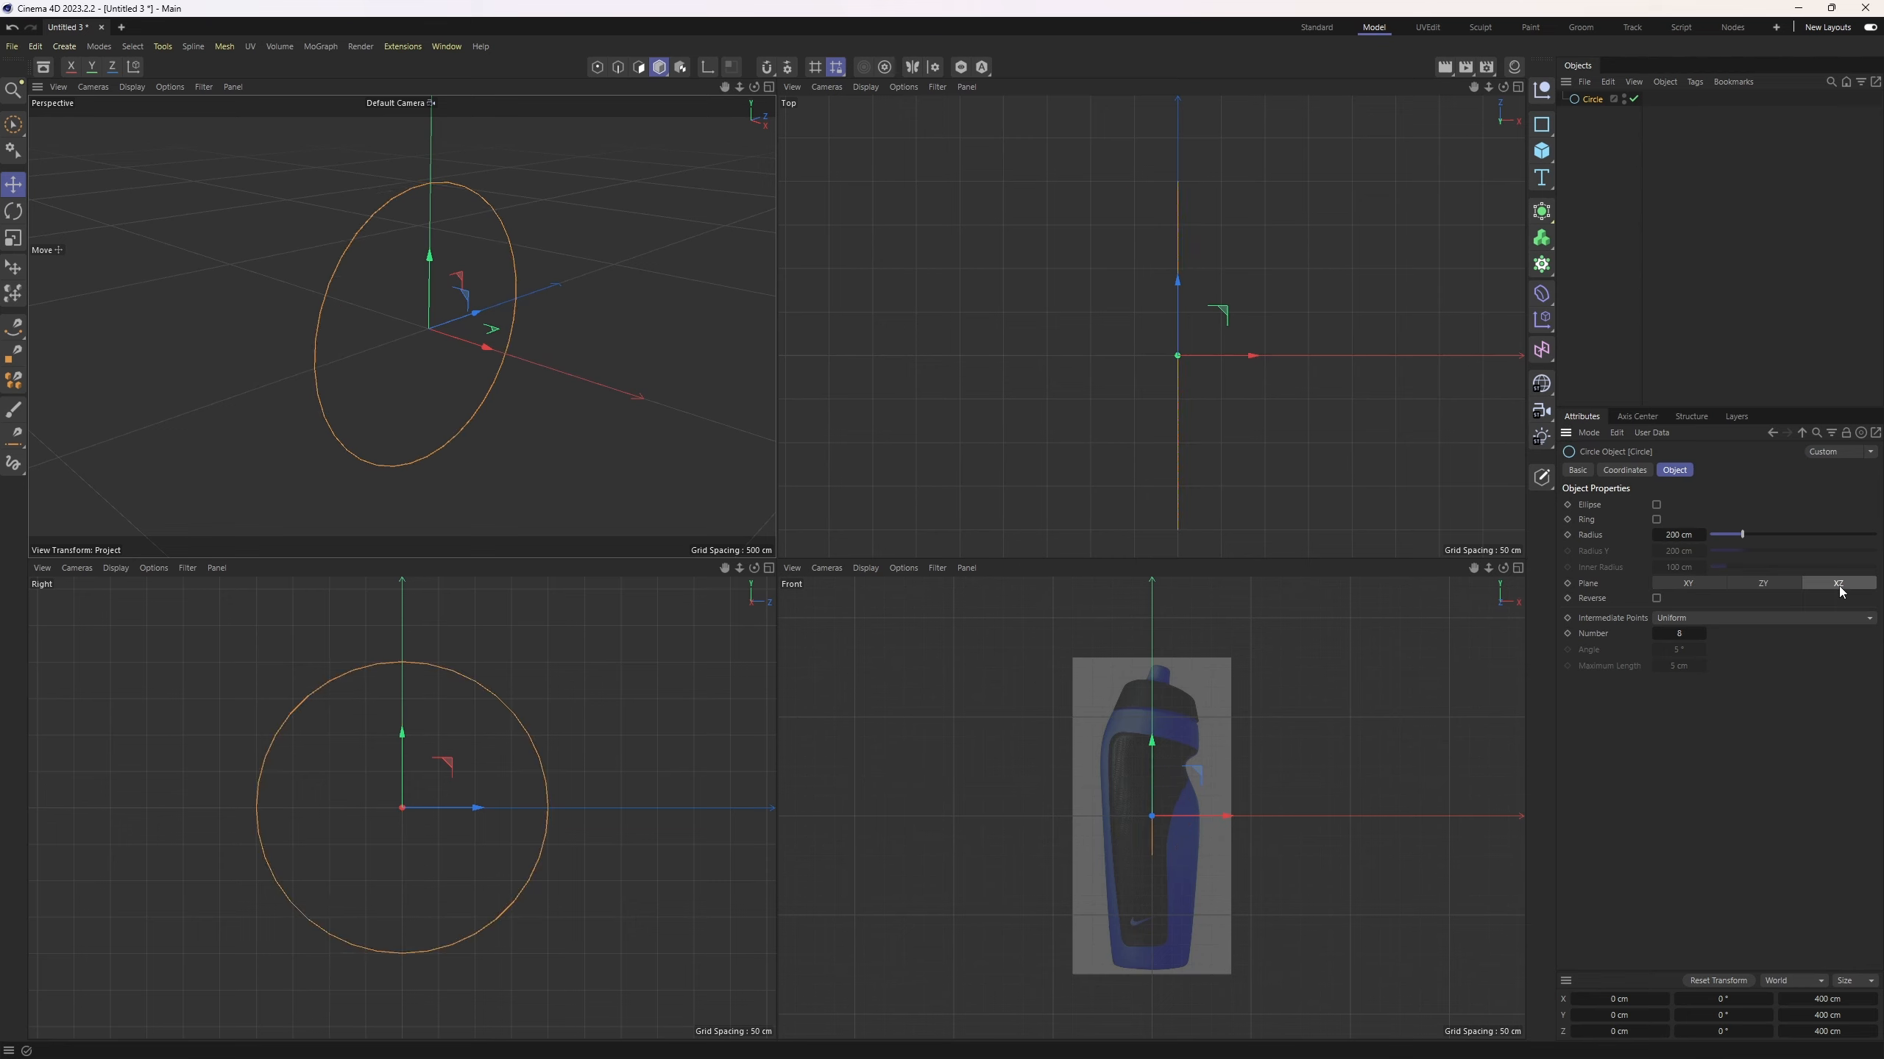
Step: Move the circle straight down in the Front view to the base of the reference bottle, at about Y -776 cm
alt+middle_drag(1218, 837, 1216, 757)
drag(1149, 672, 1147, 825)
alt+middle_drag(1186, 776, 1178, 818)
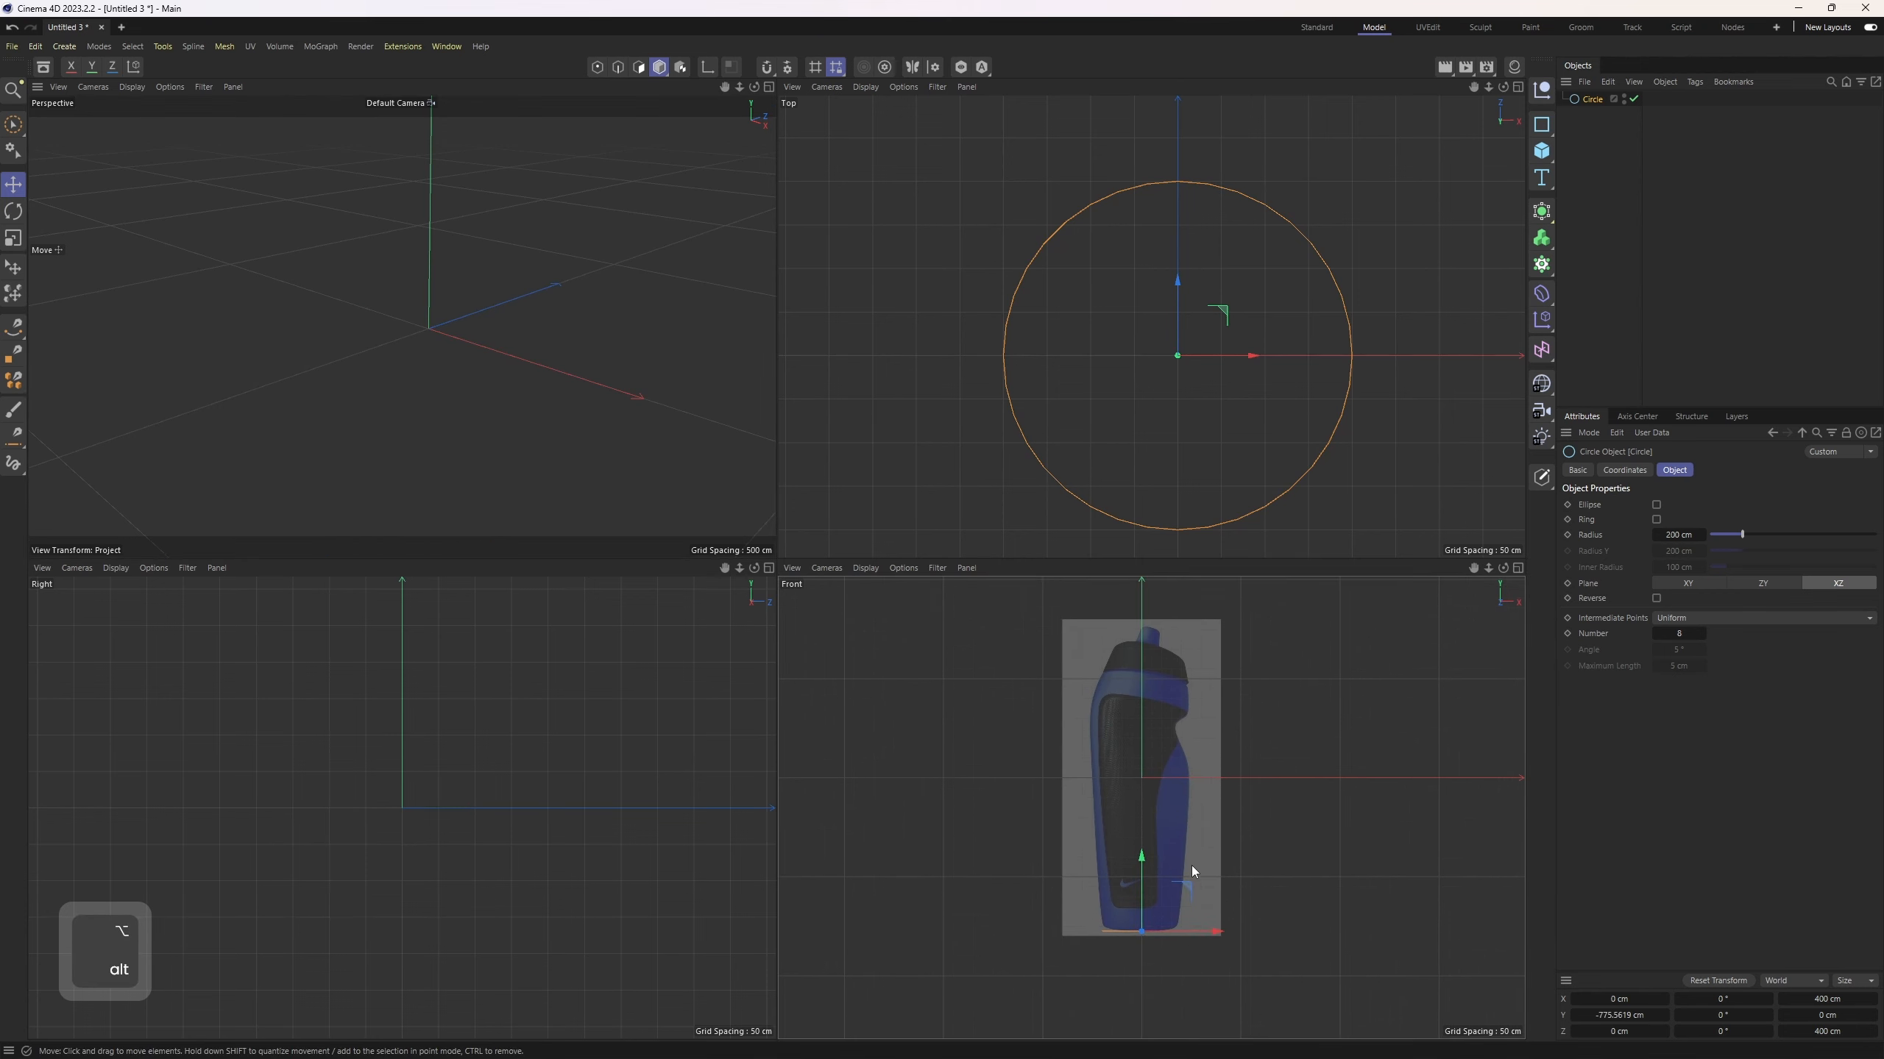
Step: Copy the circle upward to about X -52 cm, Y 260 cm, and copy it again to just below the bottle's lid
ctrl+drag(1142, 866, 1137, 658)
drag(1217, 727, 1207, 728)
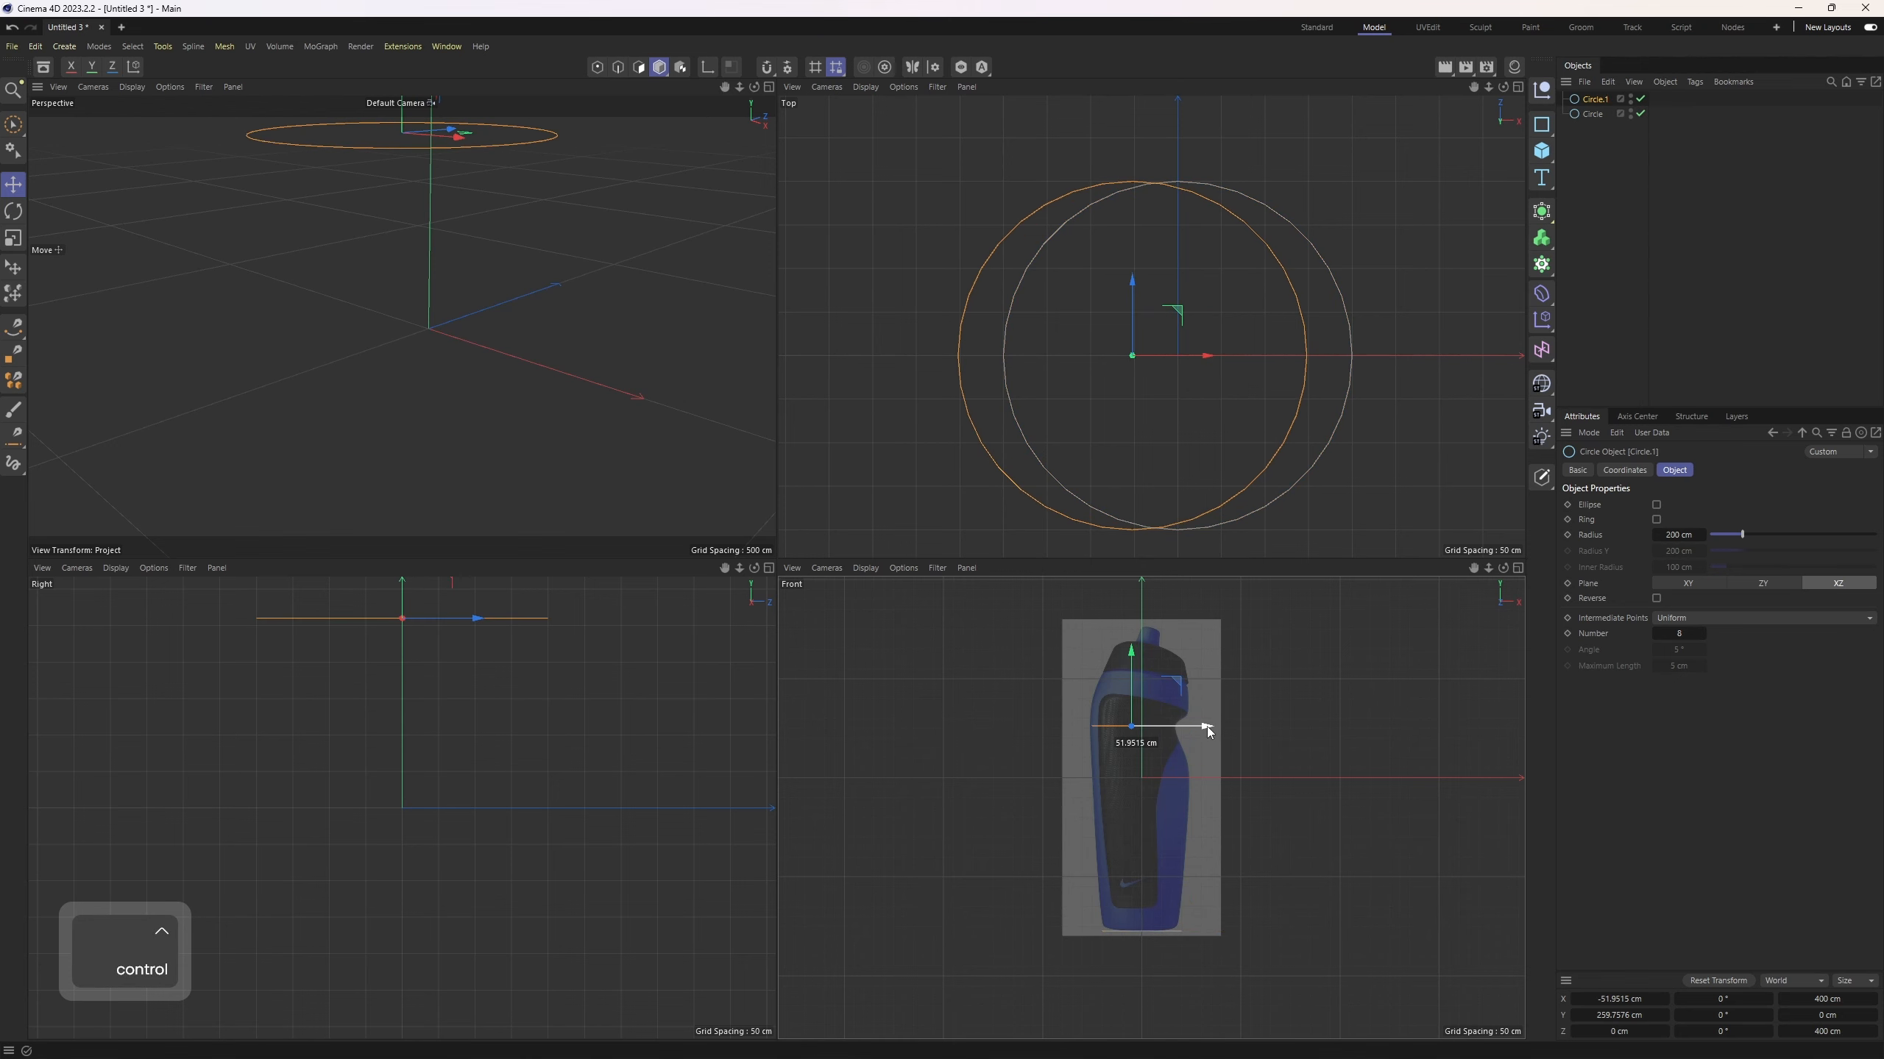
alt+middle_drag(1203, 693, 1148, 794)
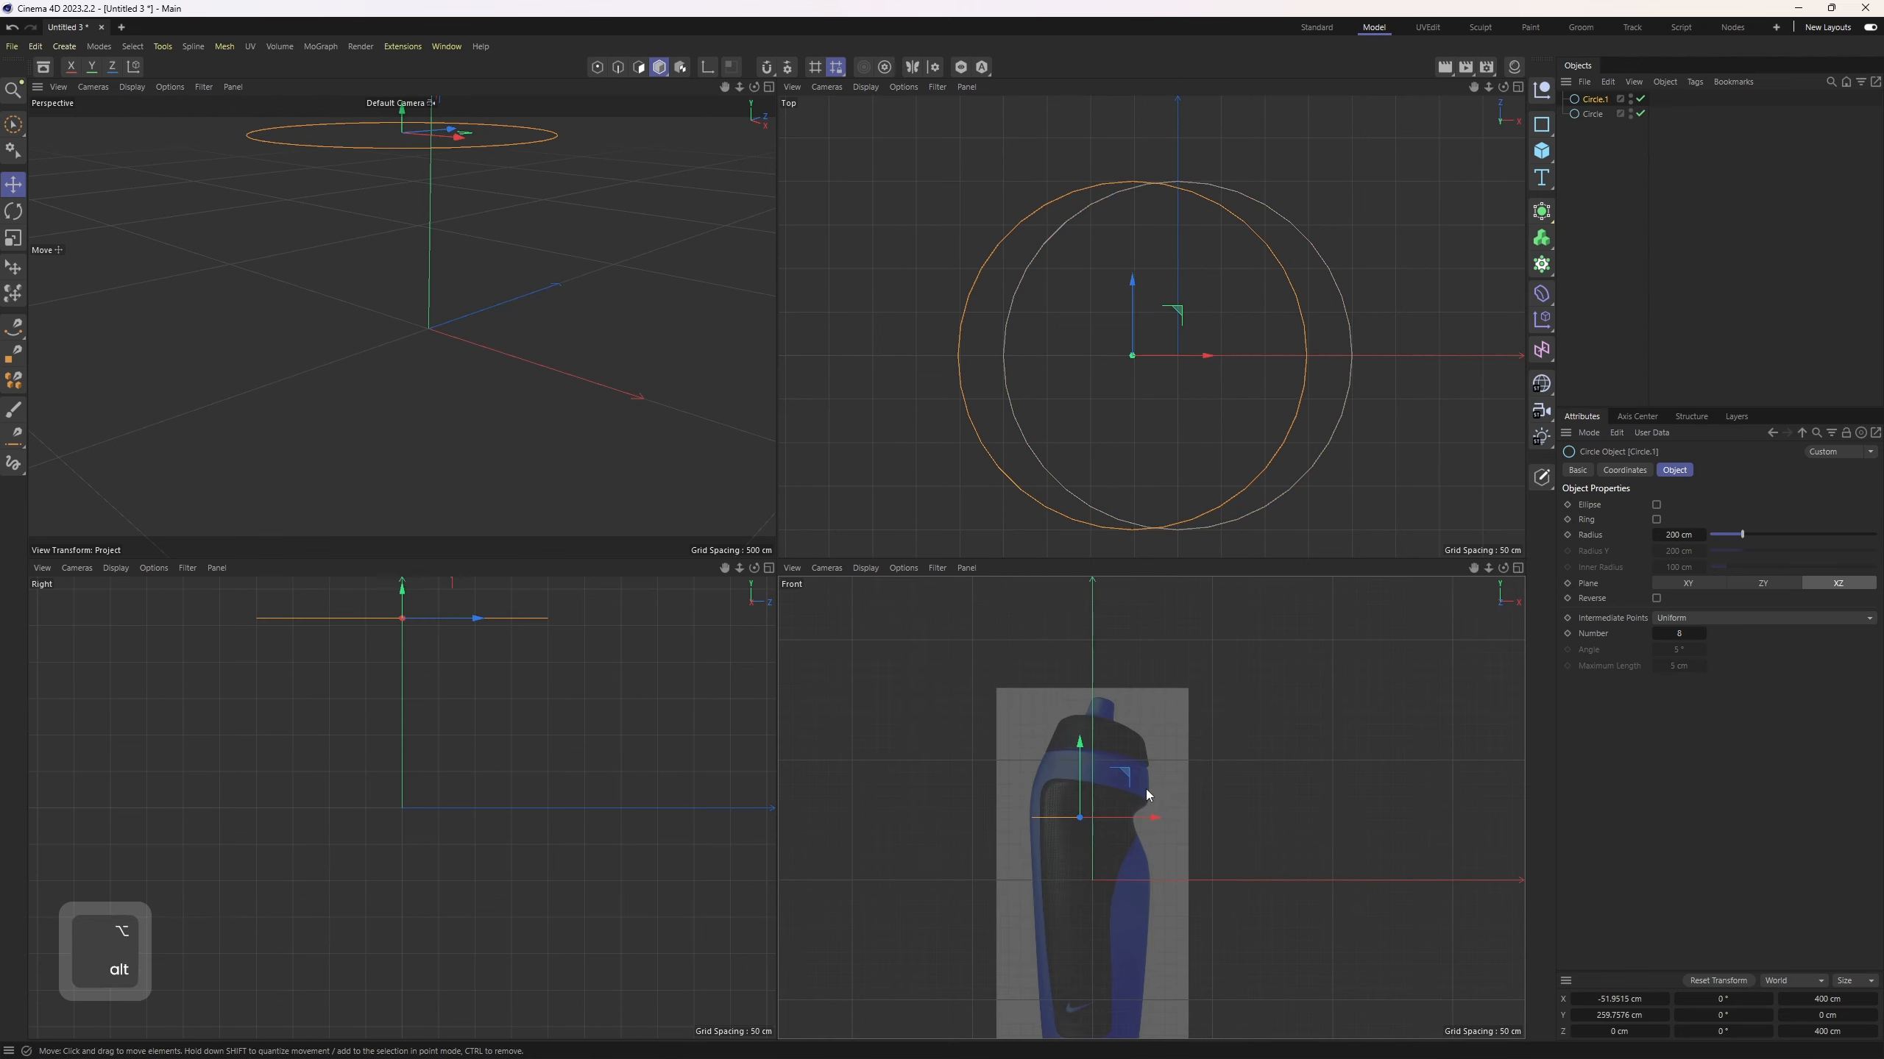
ctrl+drag(1131, 774, 1140, 712)
Step: Examine the arrangement of the three circle splines in the Perspective view, selecting them individually and together
key(F1)
alt+drag(692, 542, 837, 506)
click(1598, 221)
alt+drag(1136, 322, 1053, 360)
click(1592, 128)
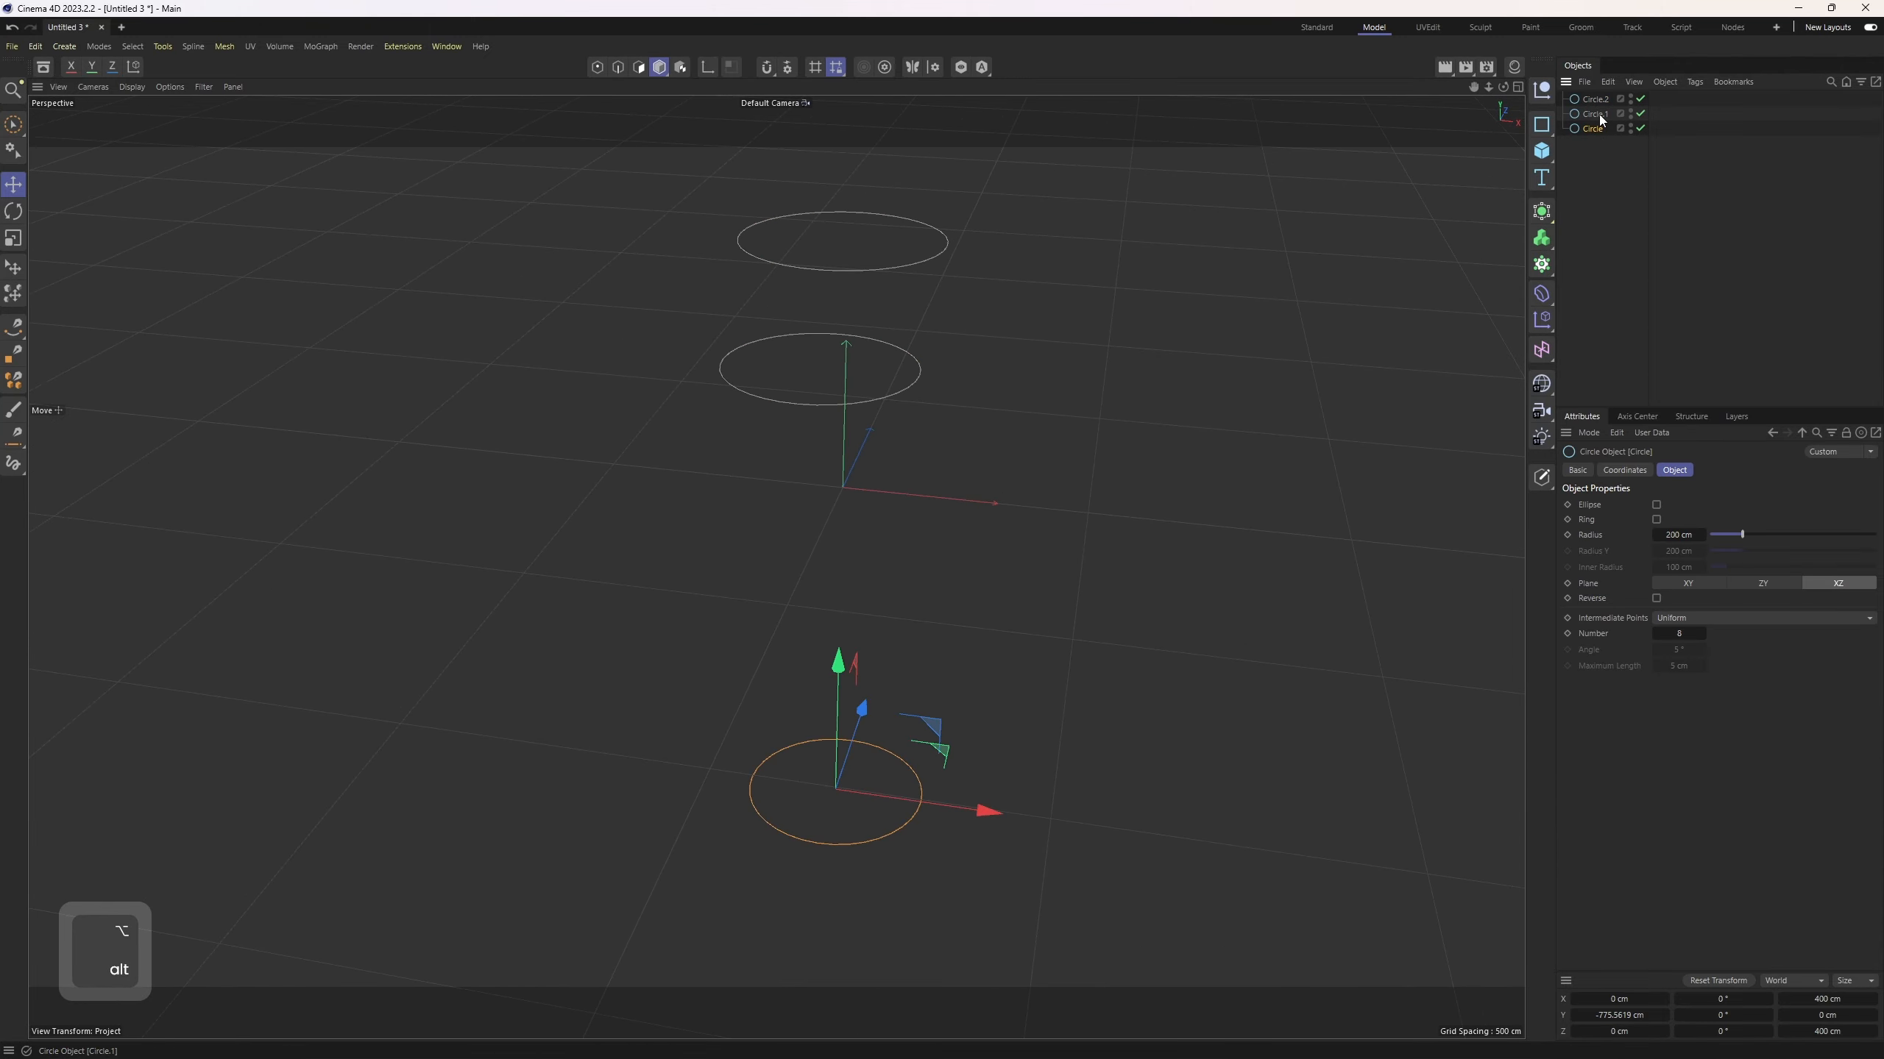
click(1598, 115)
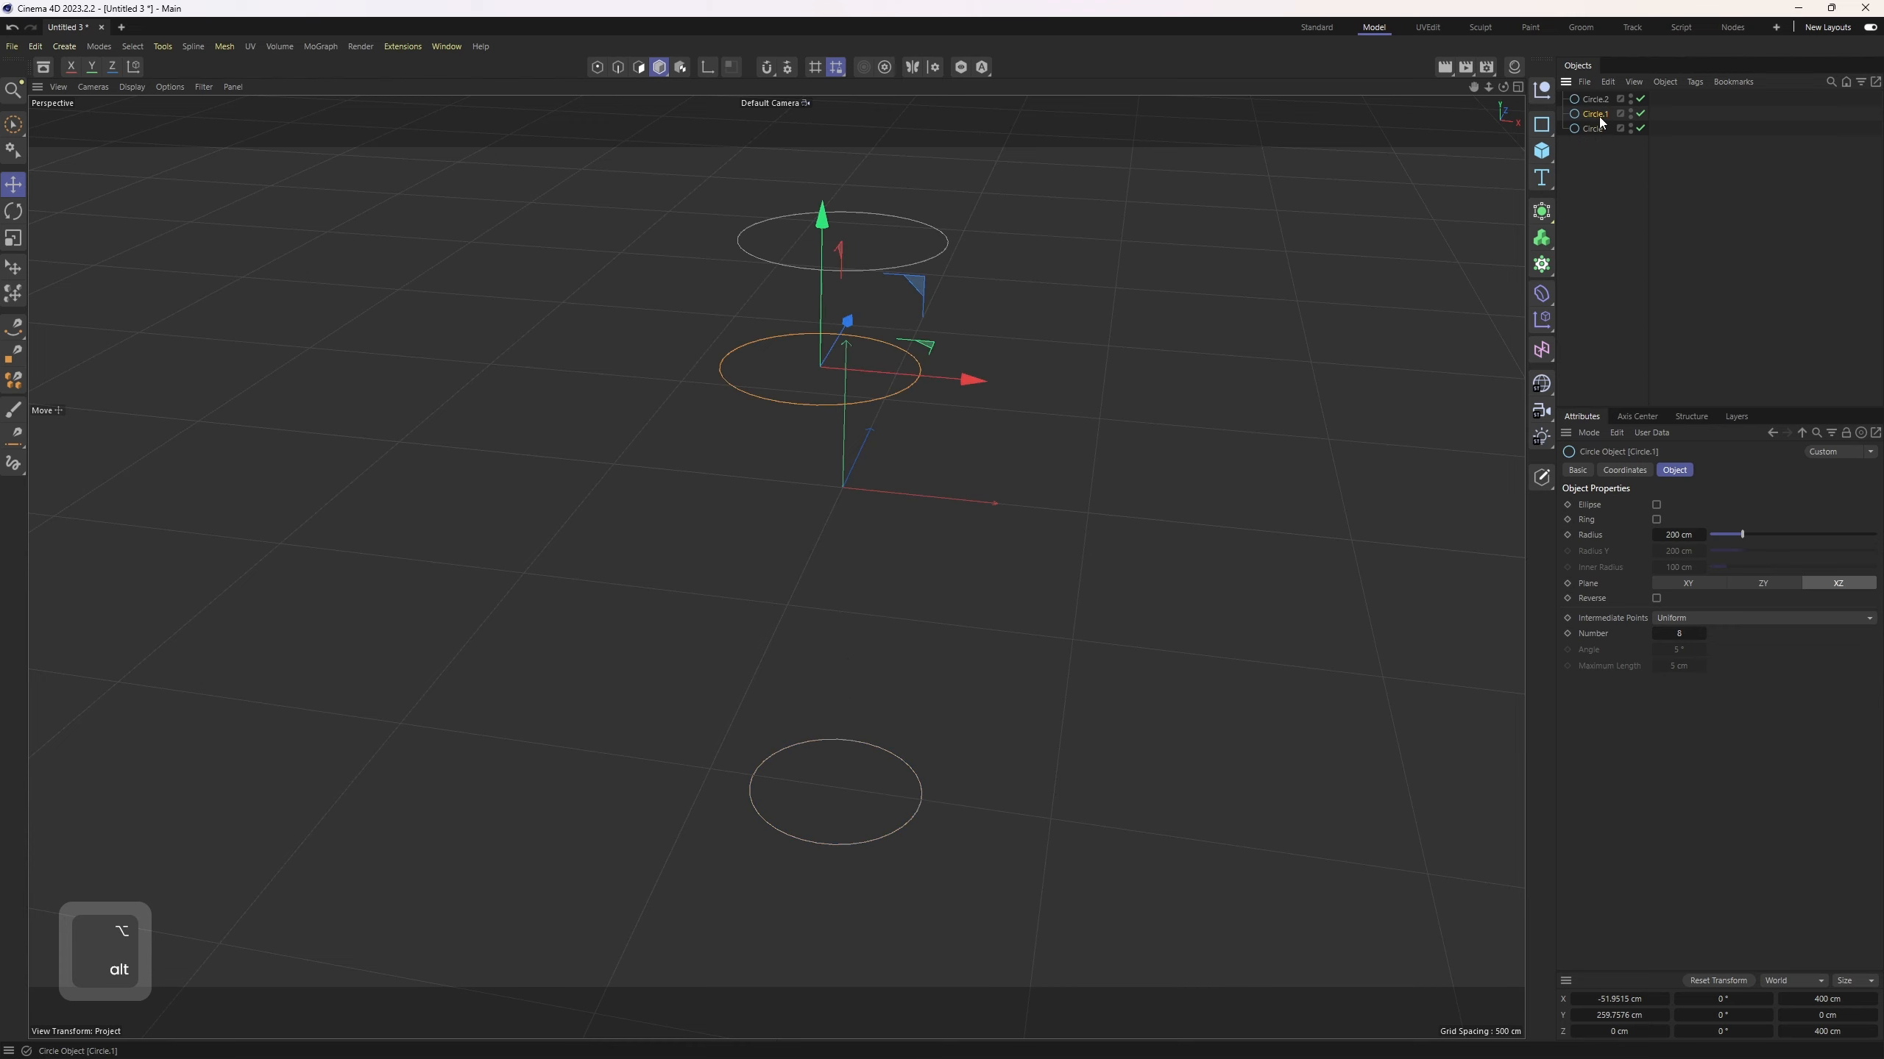
alt+middle_drag(880, 365, 934, 475)
scroll(933, 475, up, 1)
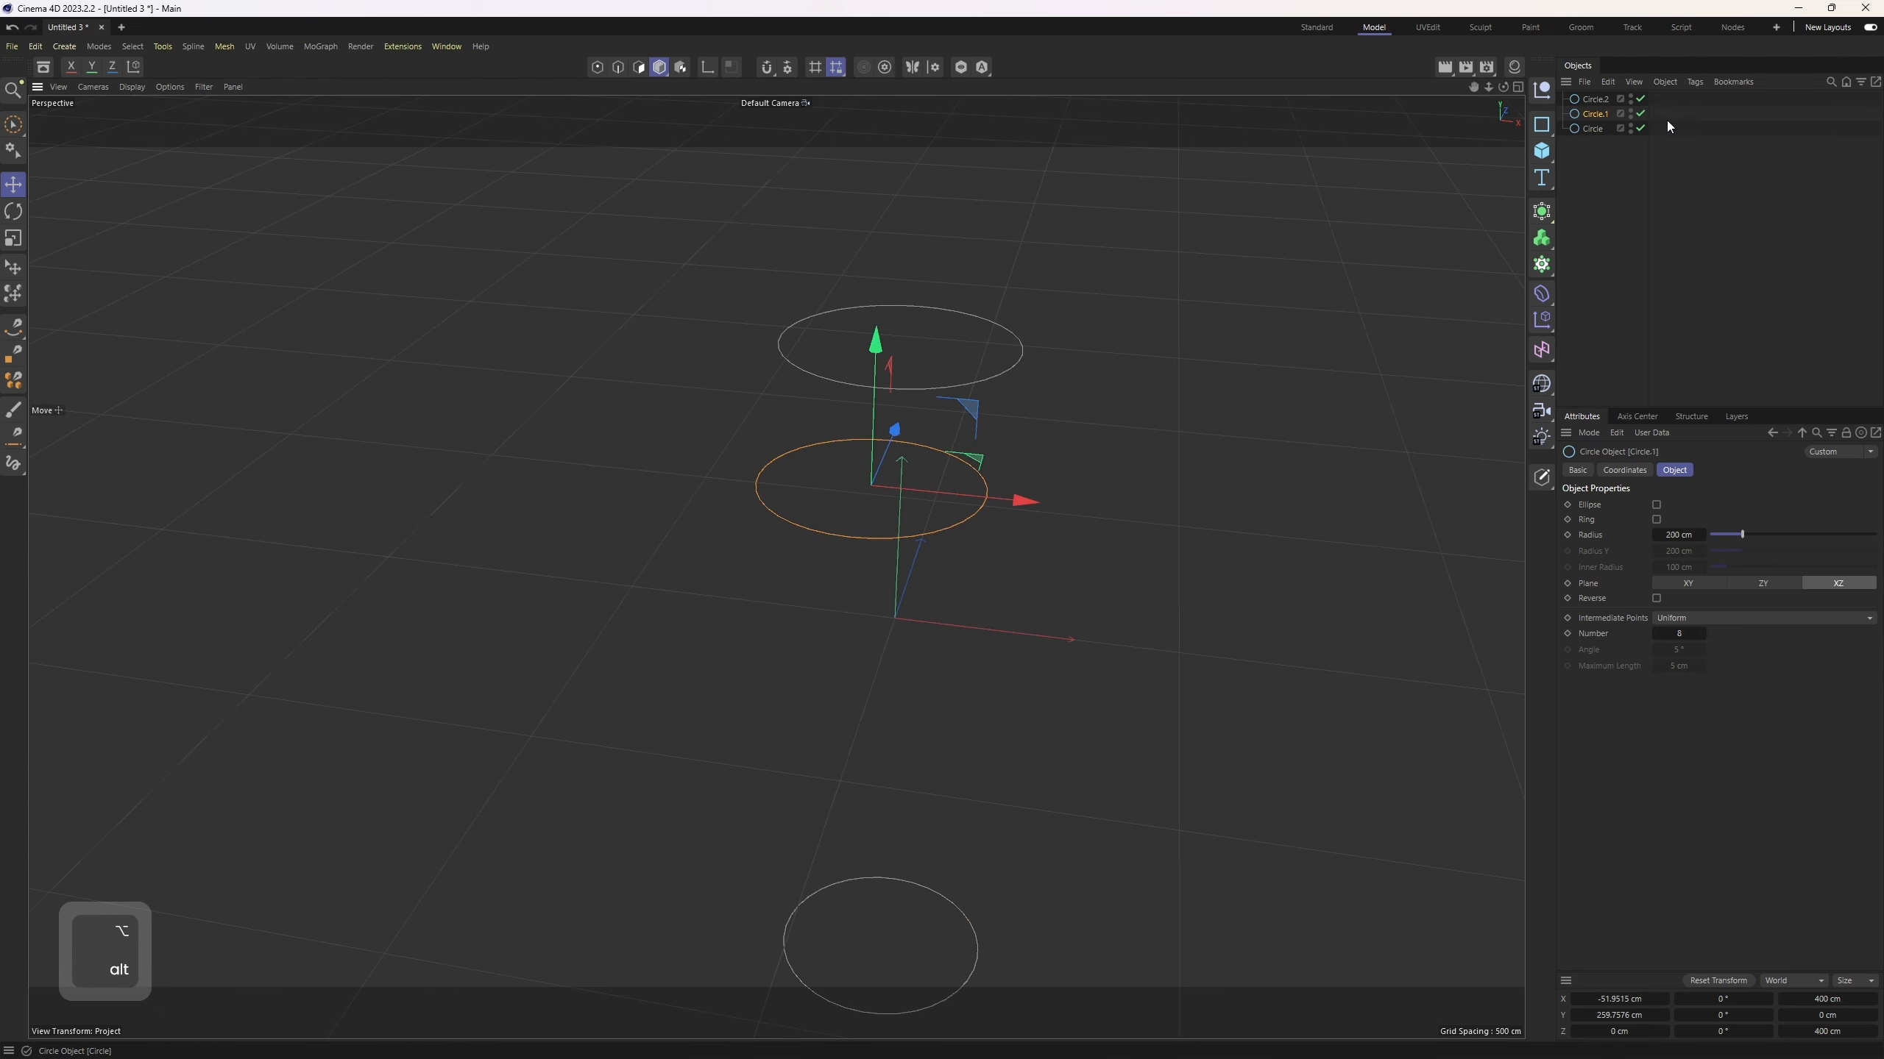
click(1591, 102)
scroll(949, 413, down, 2)
drag(1604, 192, 1599, 90)
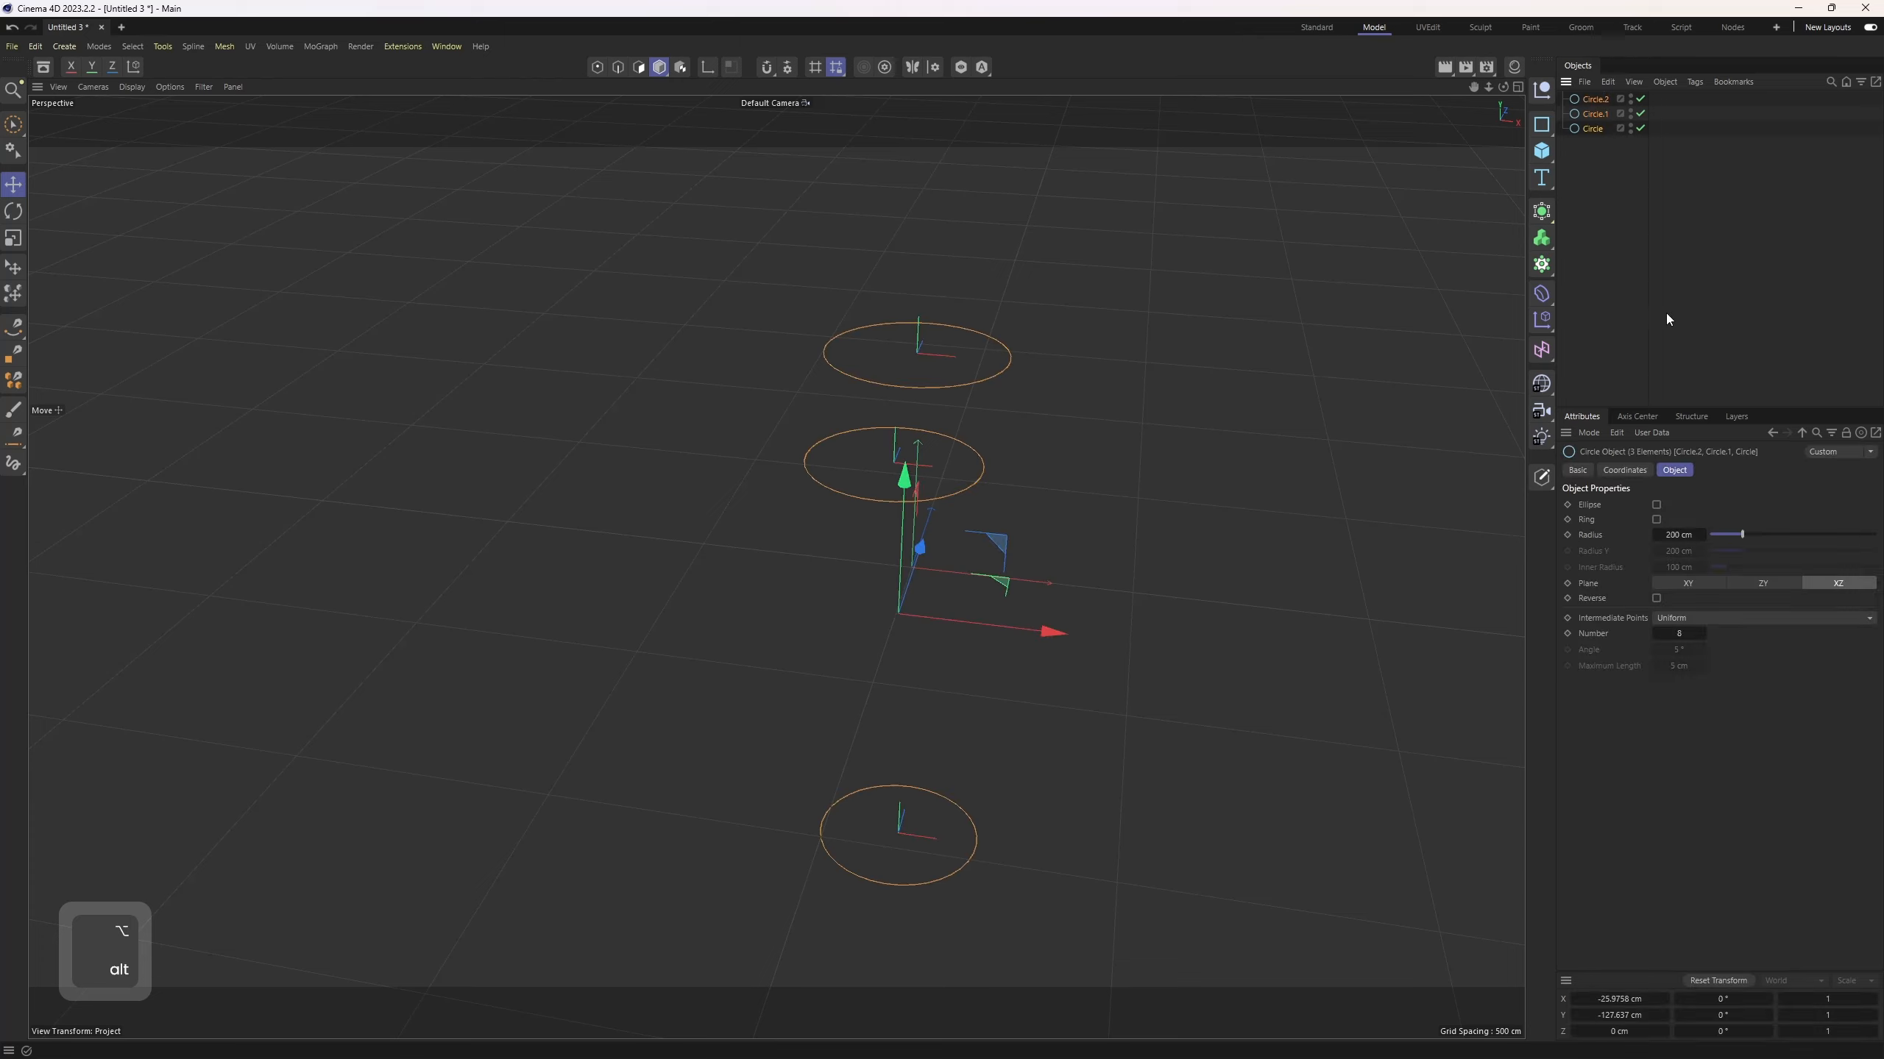
click(1618, 245)
Step: Add a Loft generator, place the three circles inside it, and compare the lofted body with the reference in the Front view
click(1546, 233)
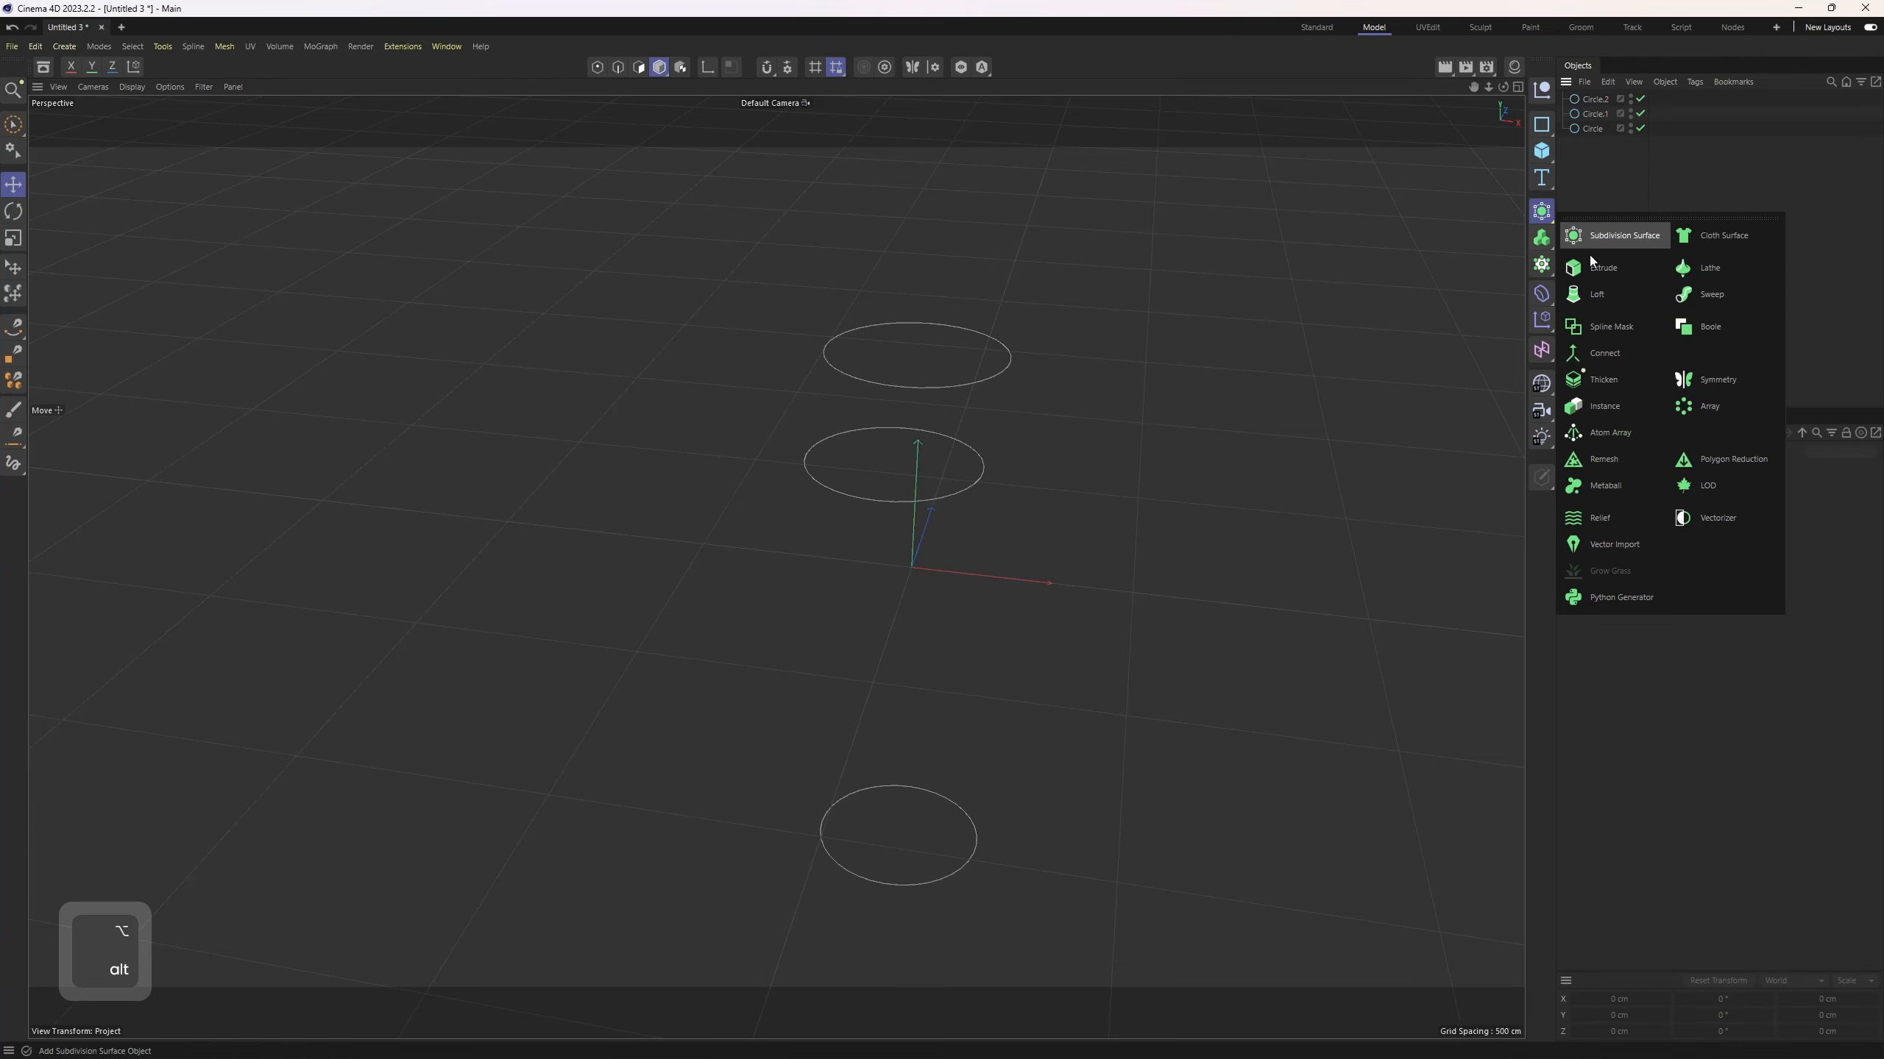
click(1610, 294)
drag(1575, 183, 1593, 99)
middle_click(980, 368)
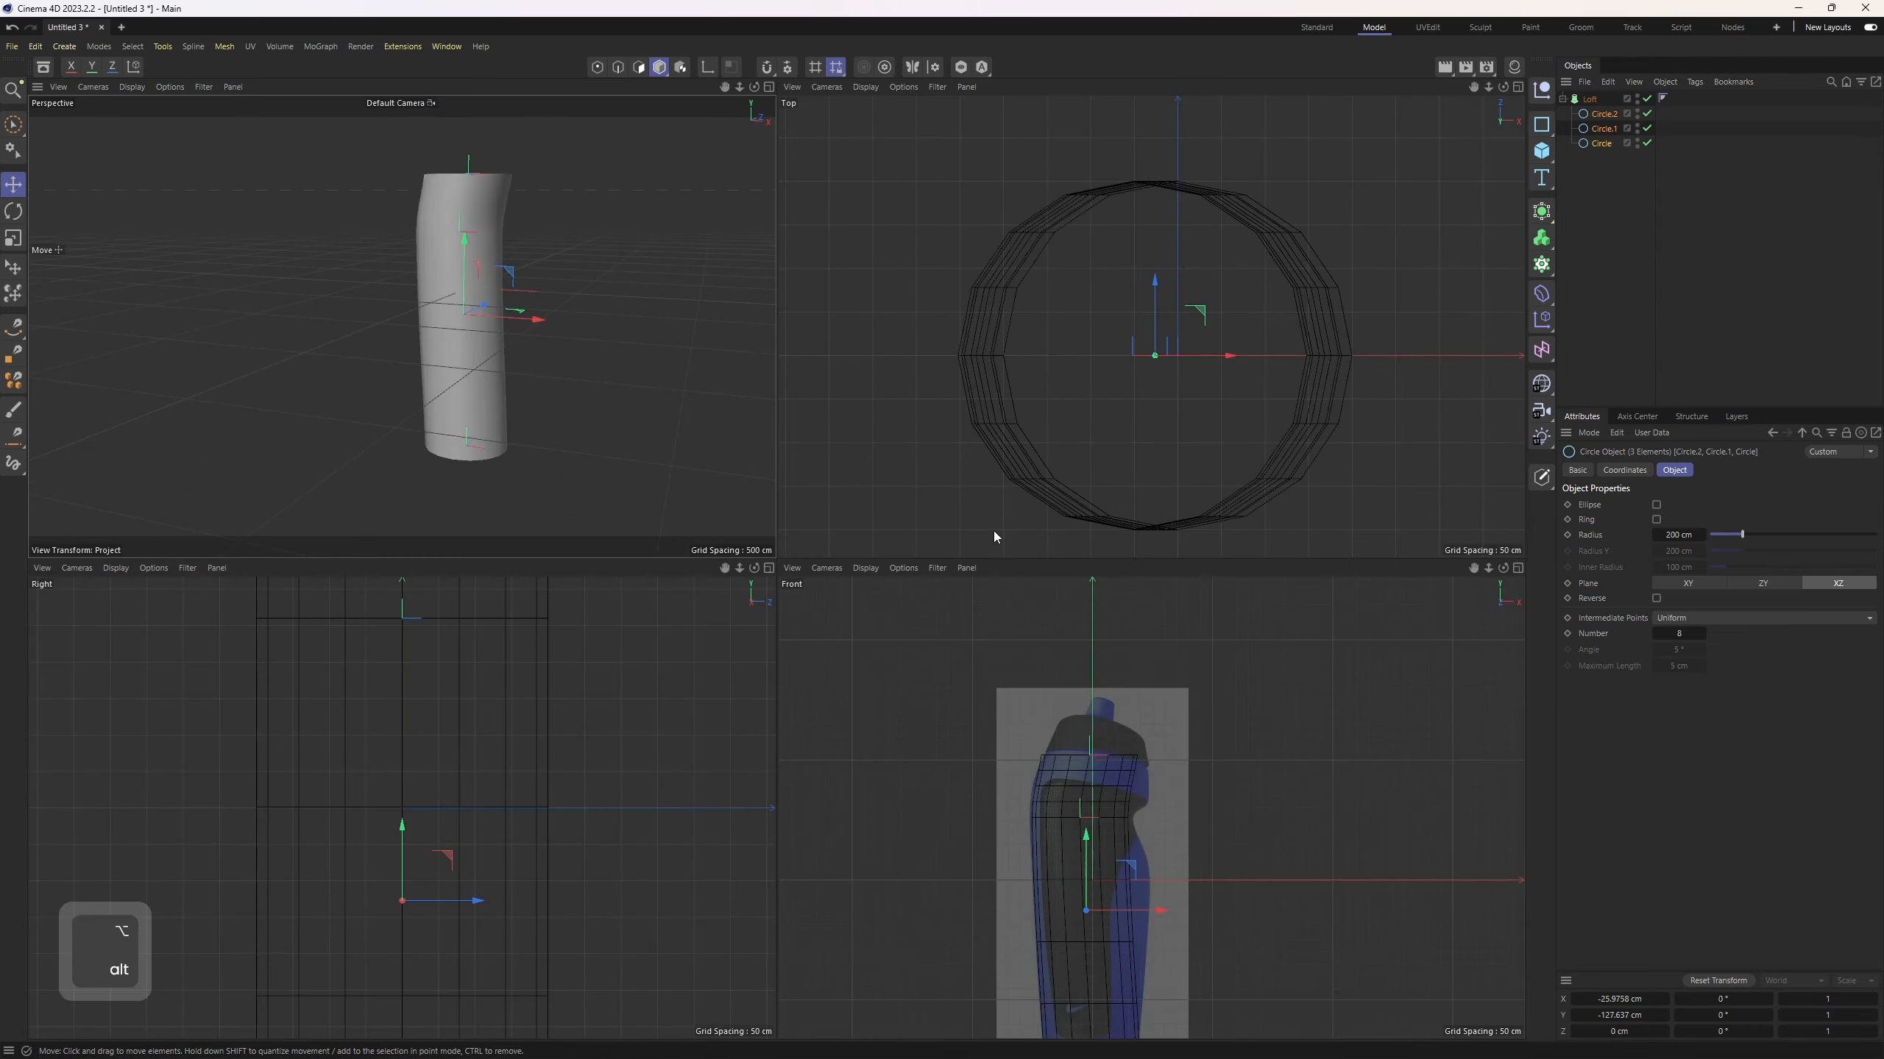
middle_click(790, 828)
alt+middle_drag(776, 813, 852, 644)
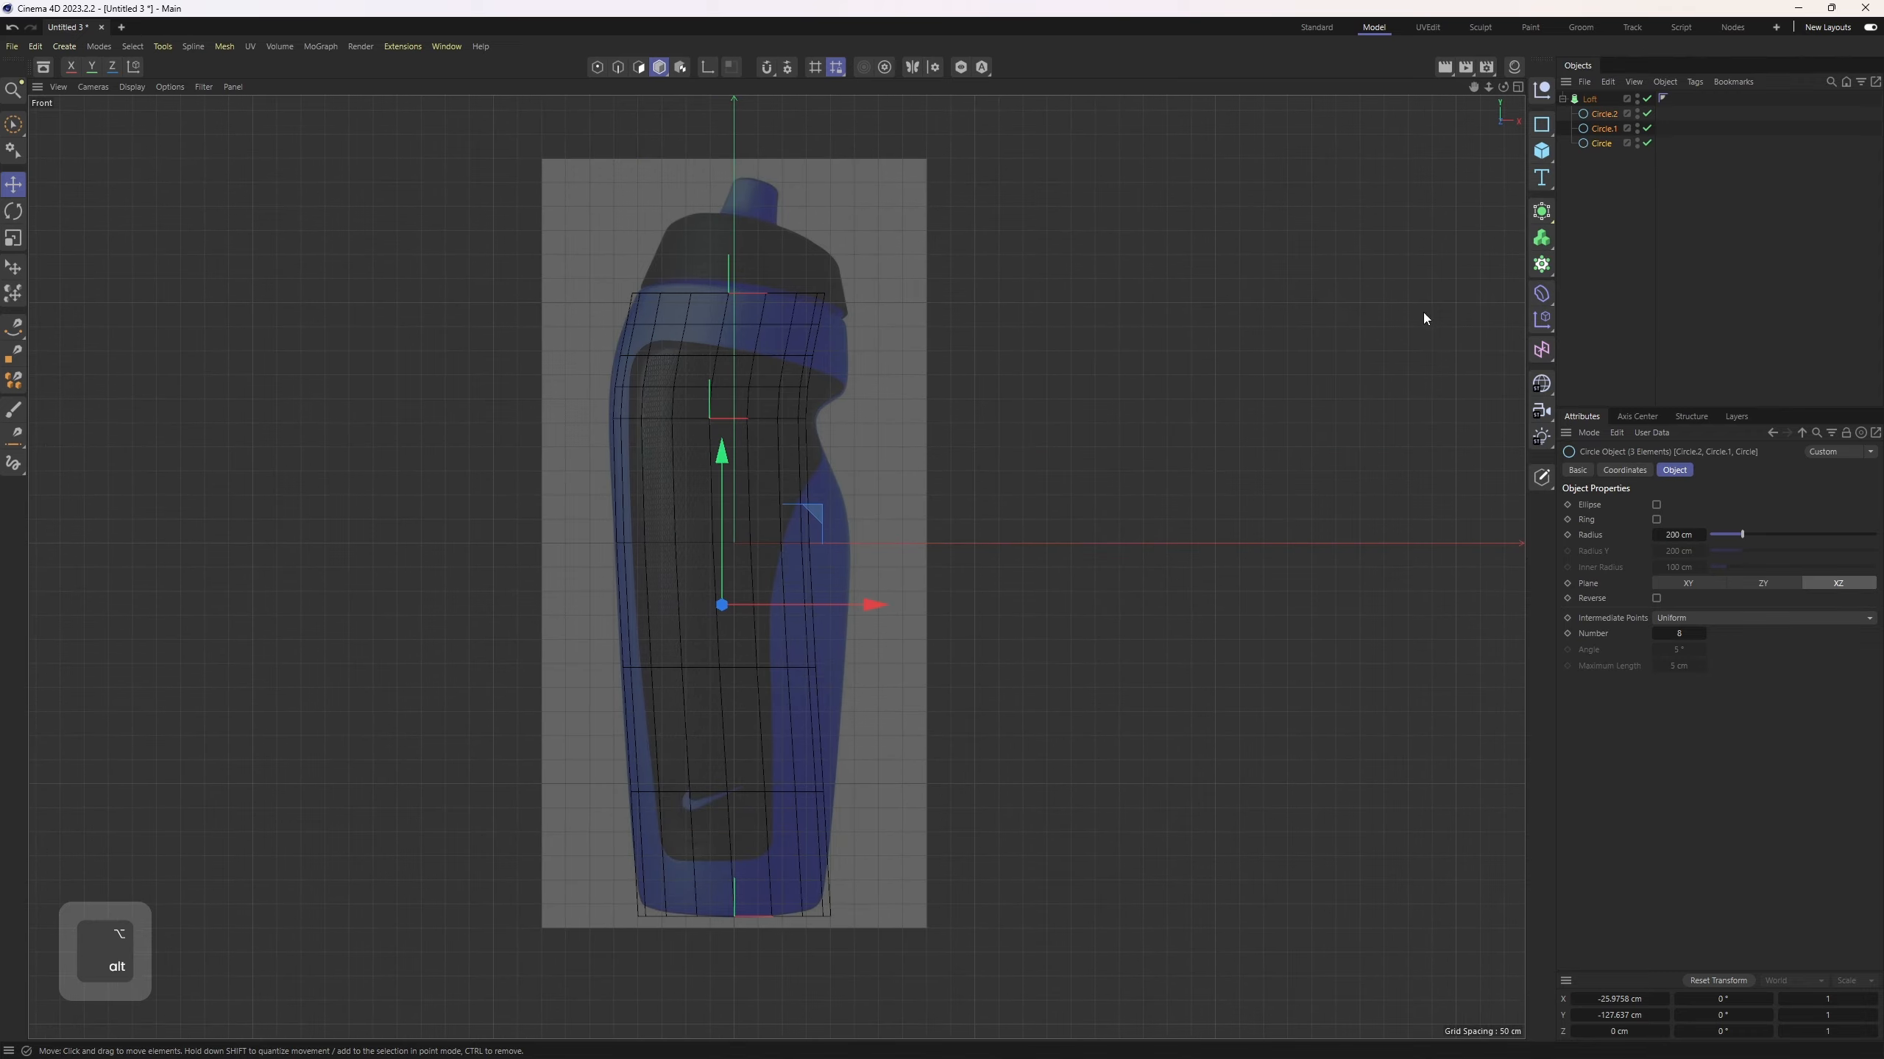
Step: Scale the middle circle of the loft down to about 369.6 cm in diameter
click(1606, 128)
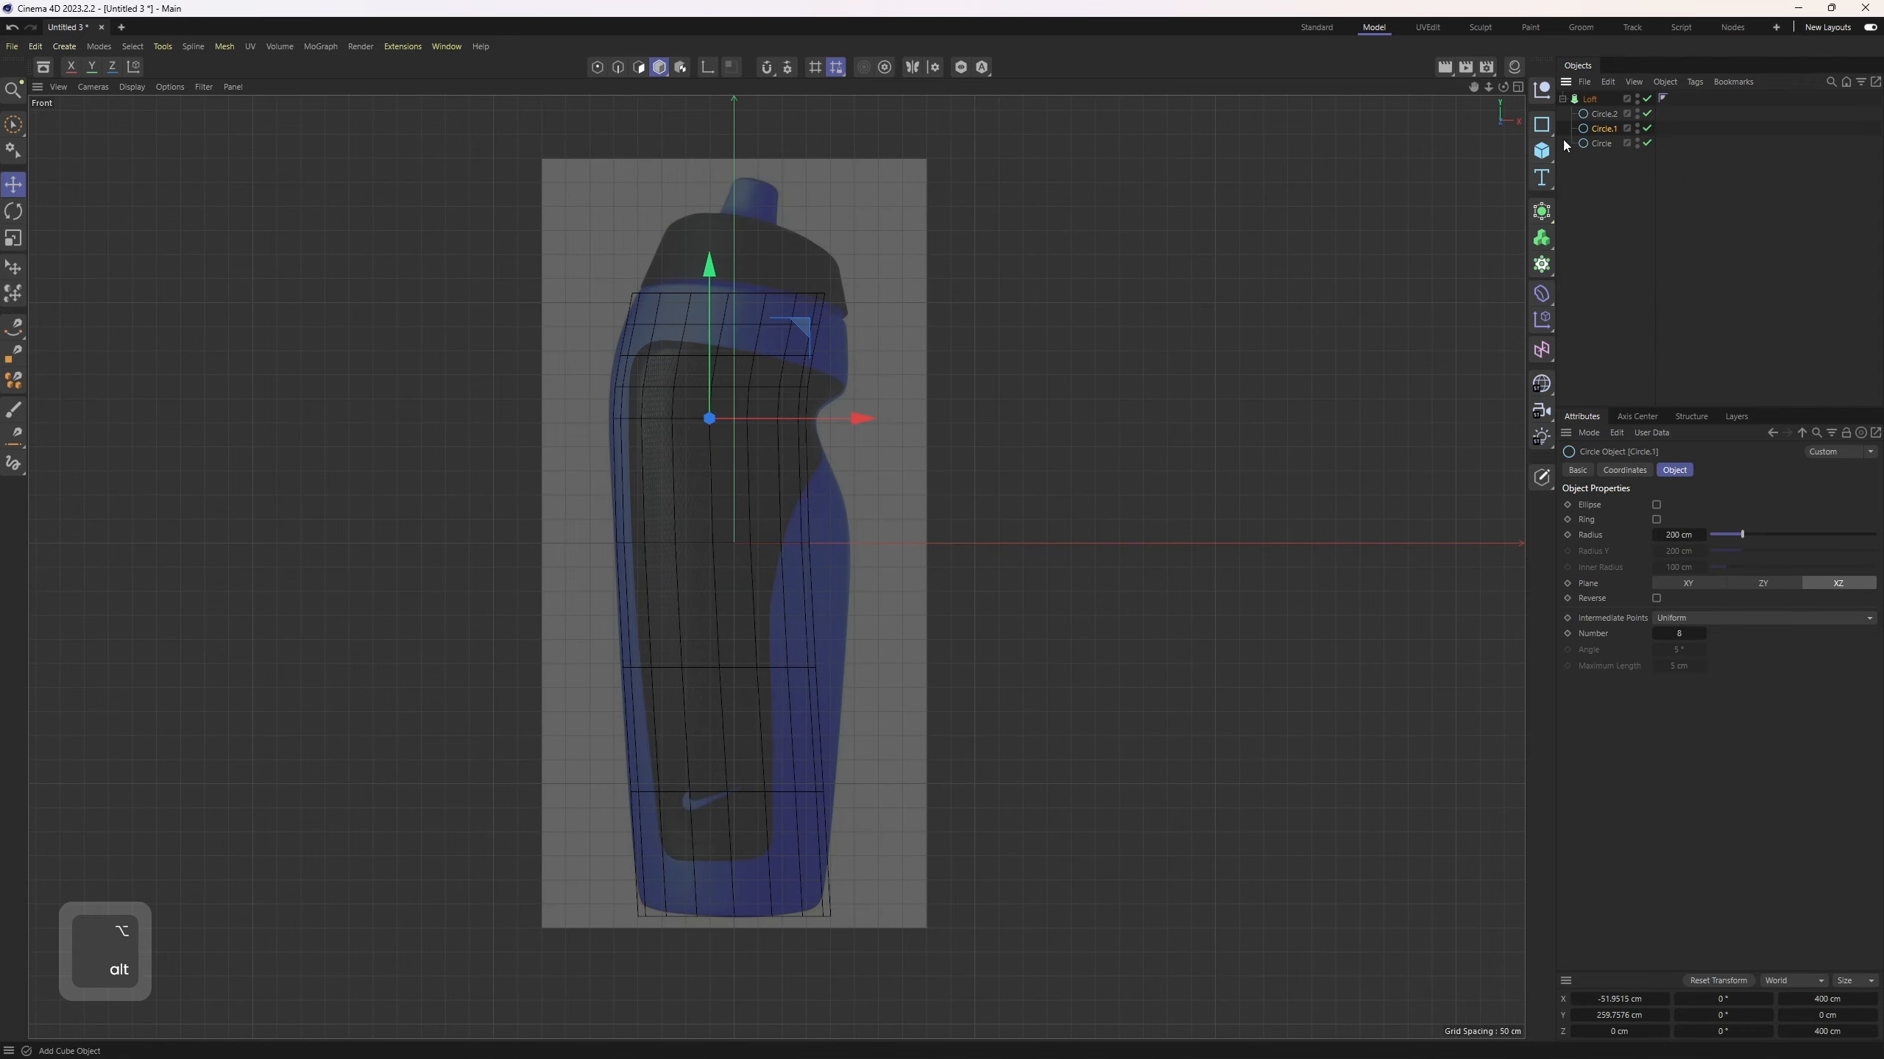
key(t)
scroll(724, 313, up, 3)
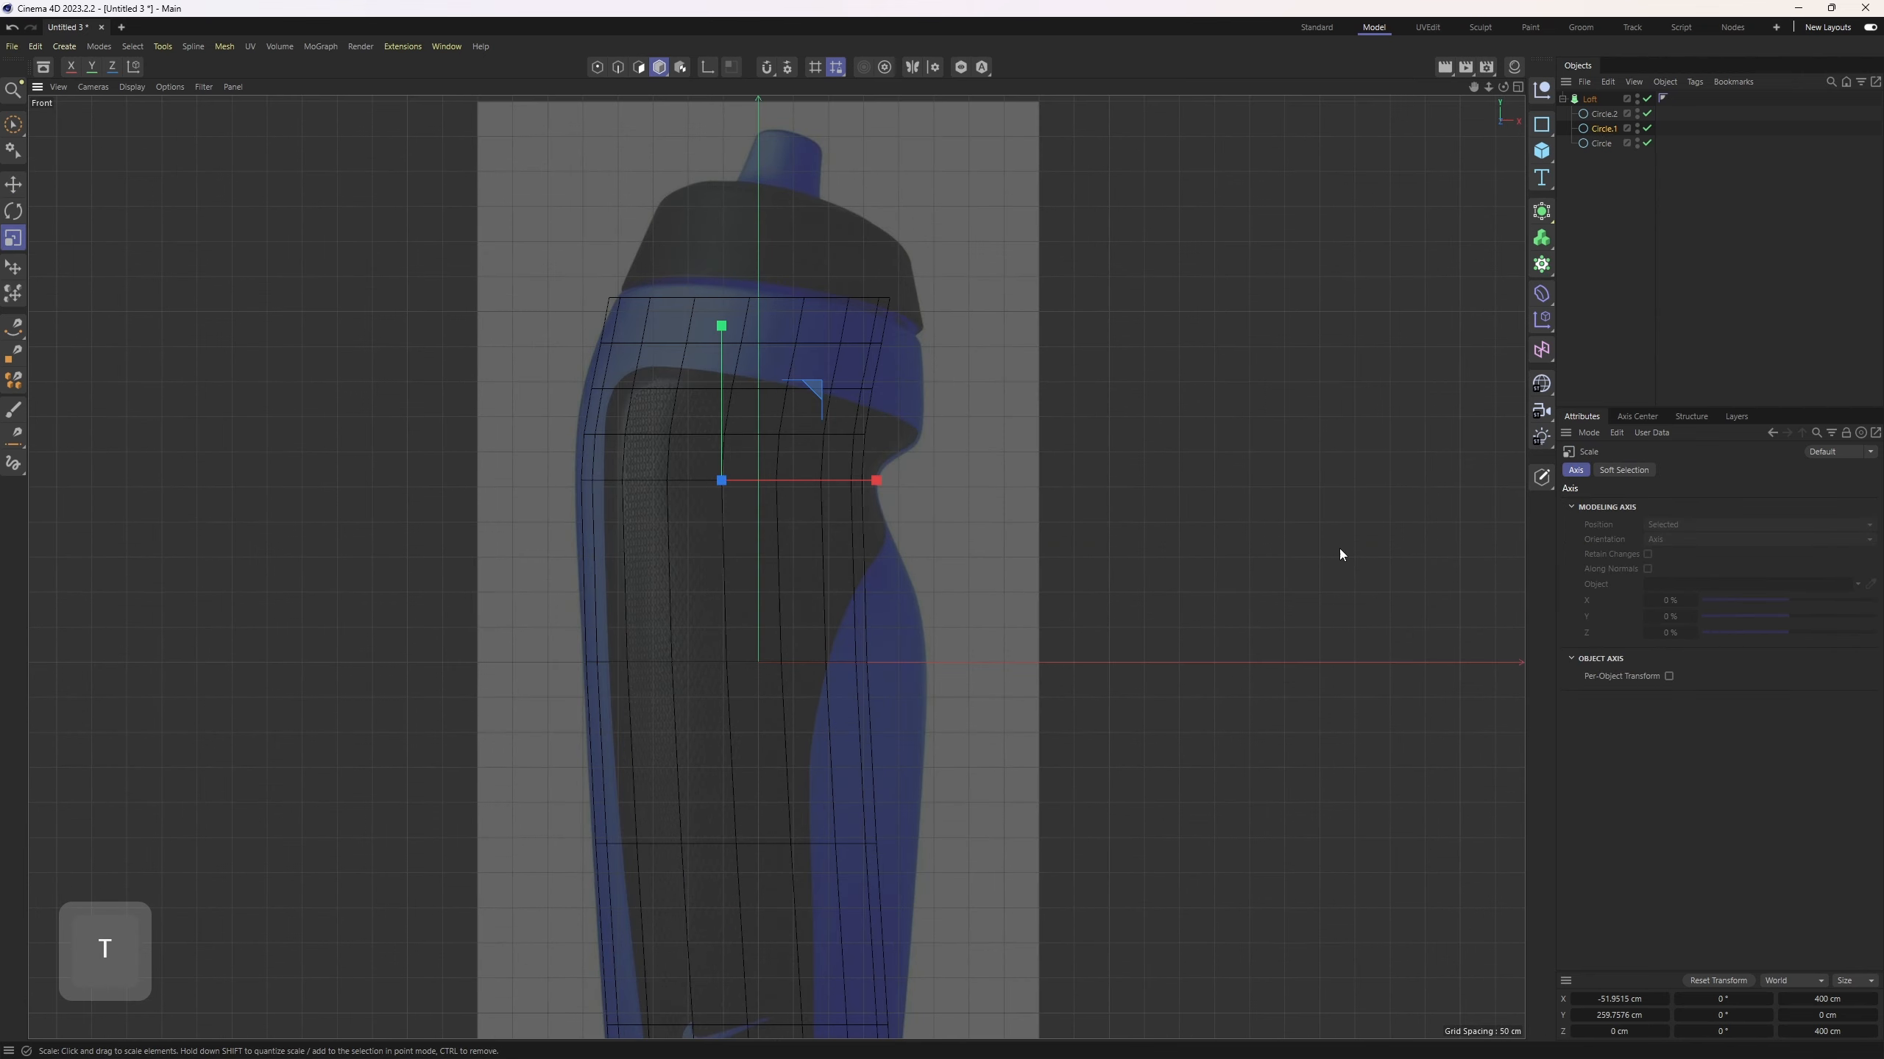
drag(1360, 655, 1269, 616)
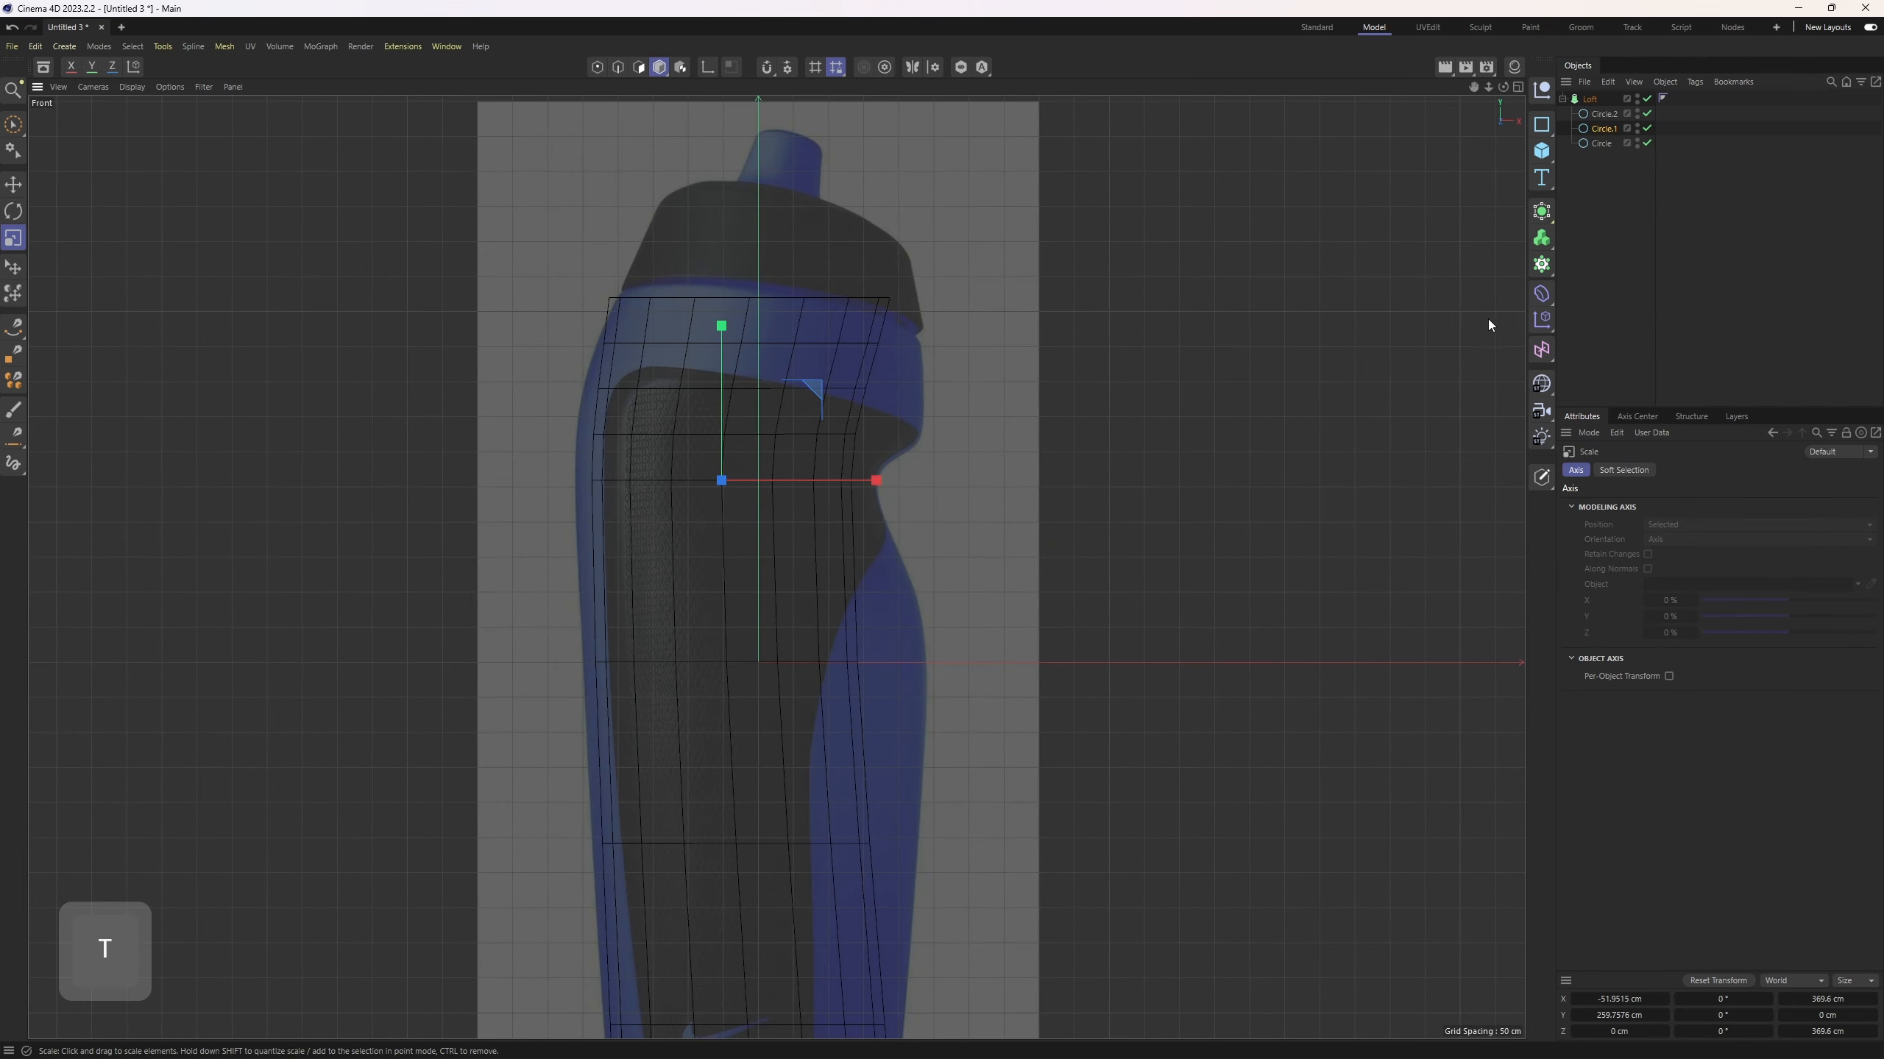
Step: Tilt the top circle about 15.9°, move it to about X 29 cm, Y 515 cm, and scale it to about 432.8 cm in diameter
click(1599, 121)
key(r)
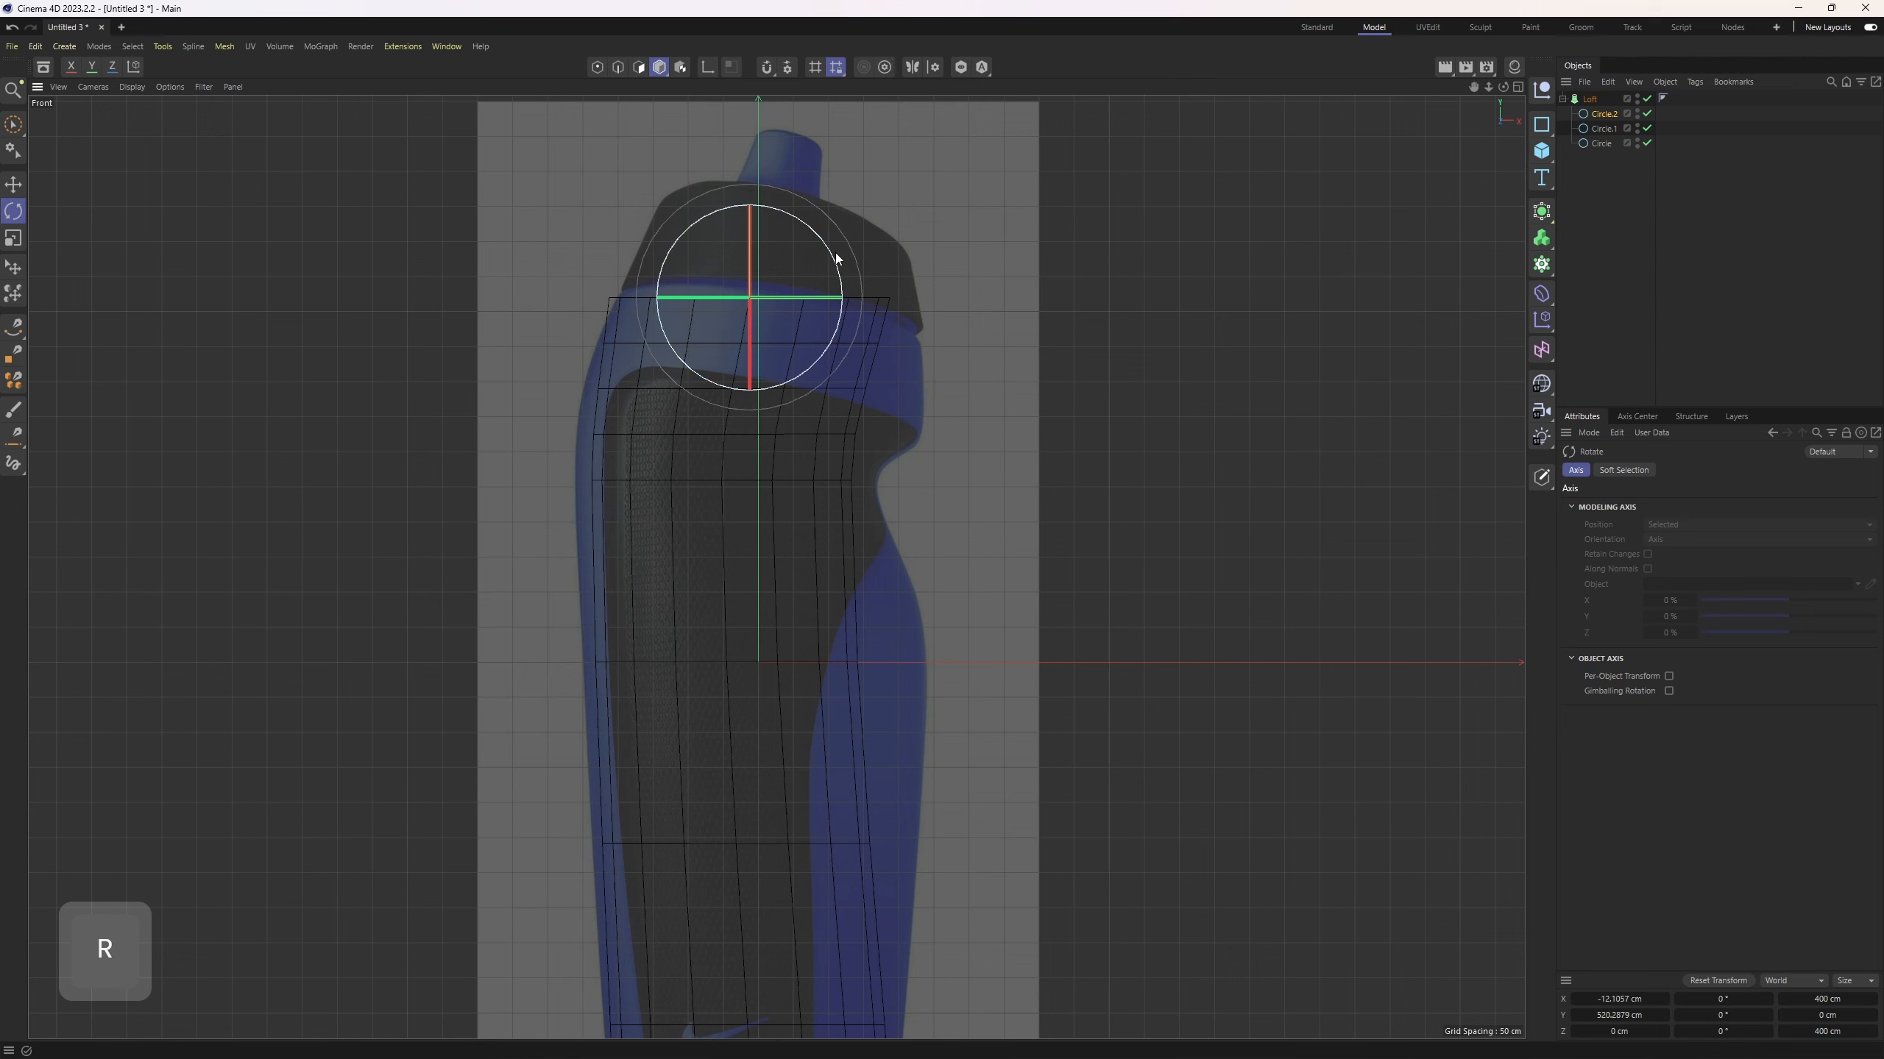
drag(841, 261, 905, 246)
key(e)
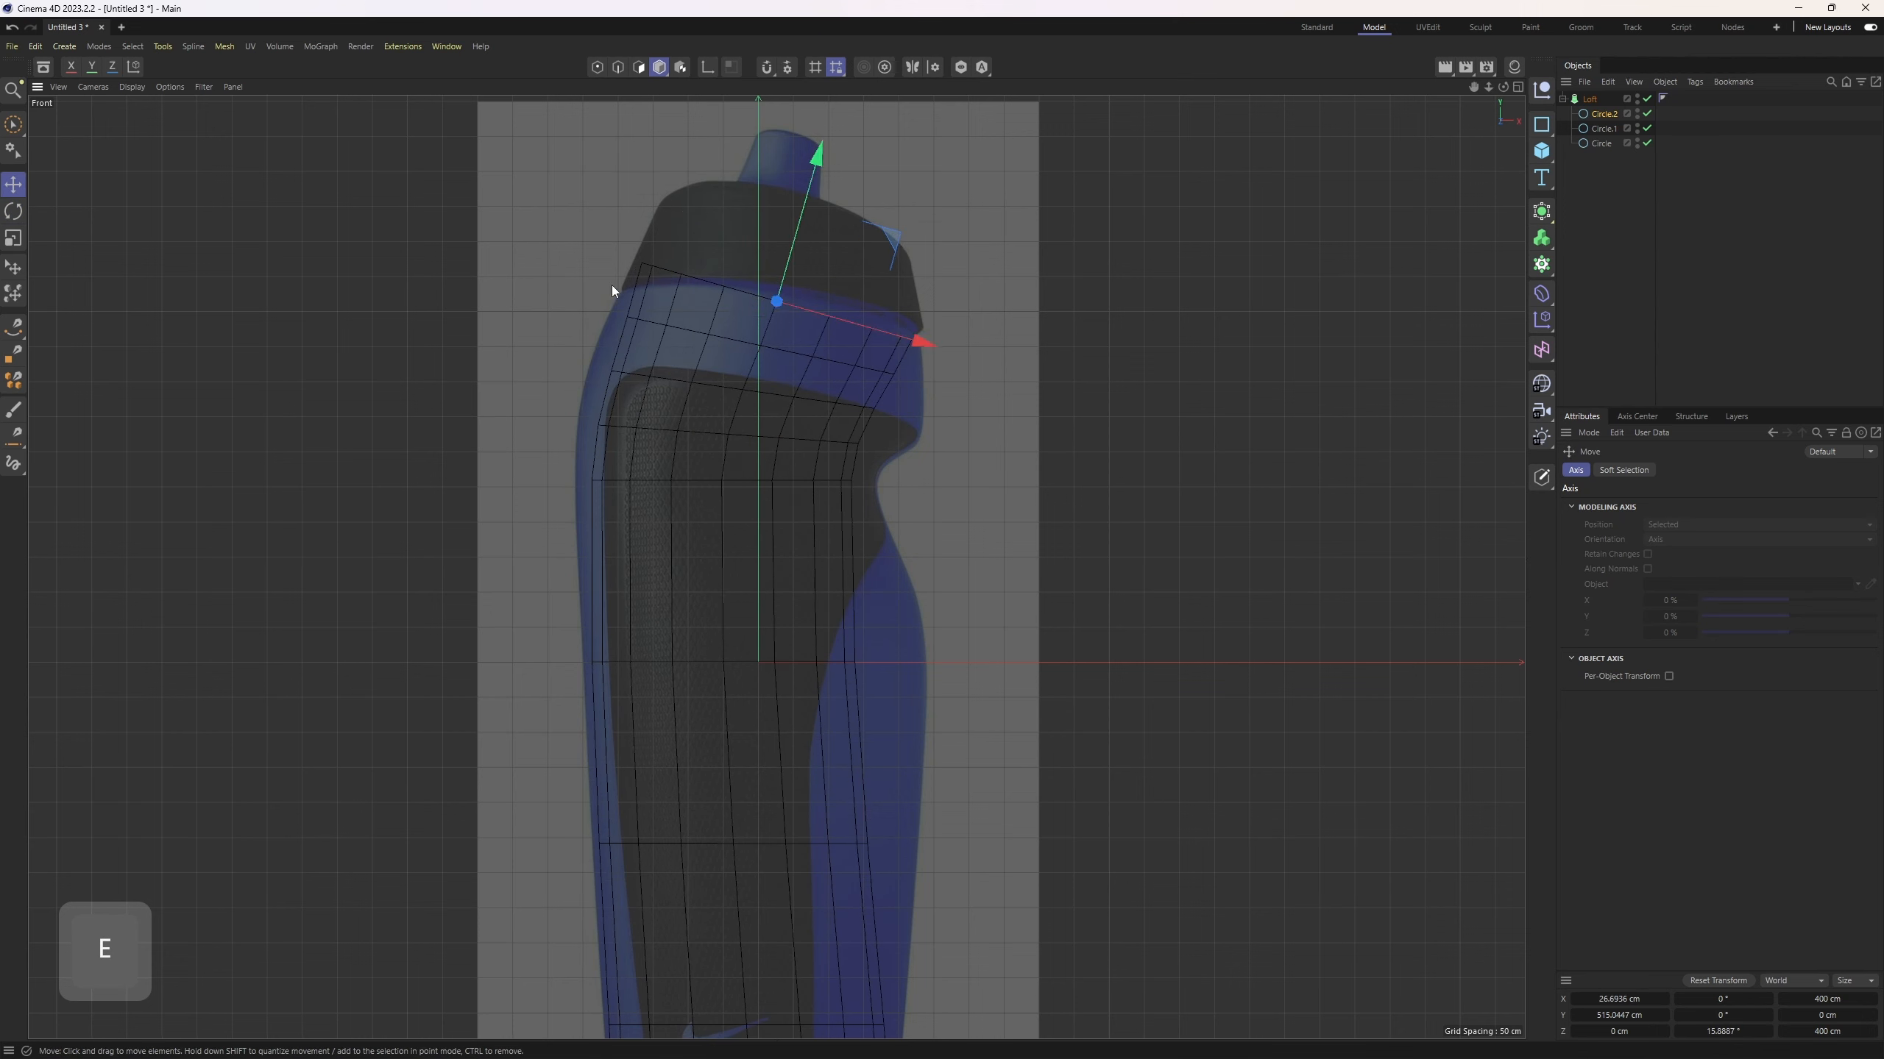
key(t)
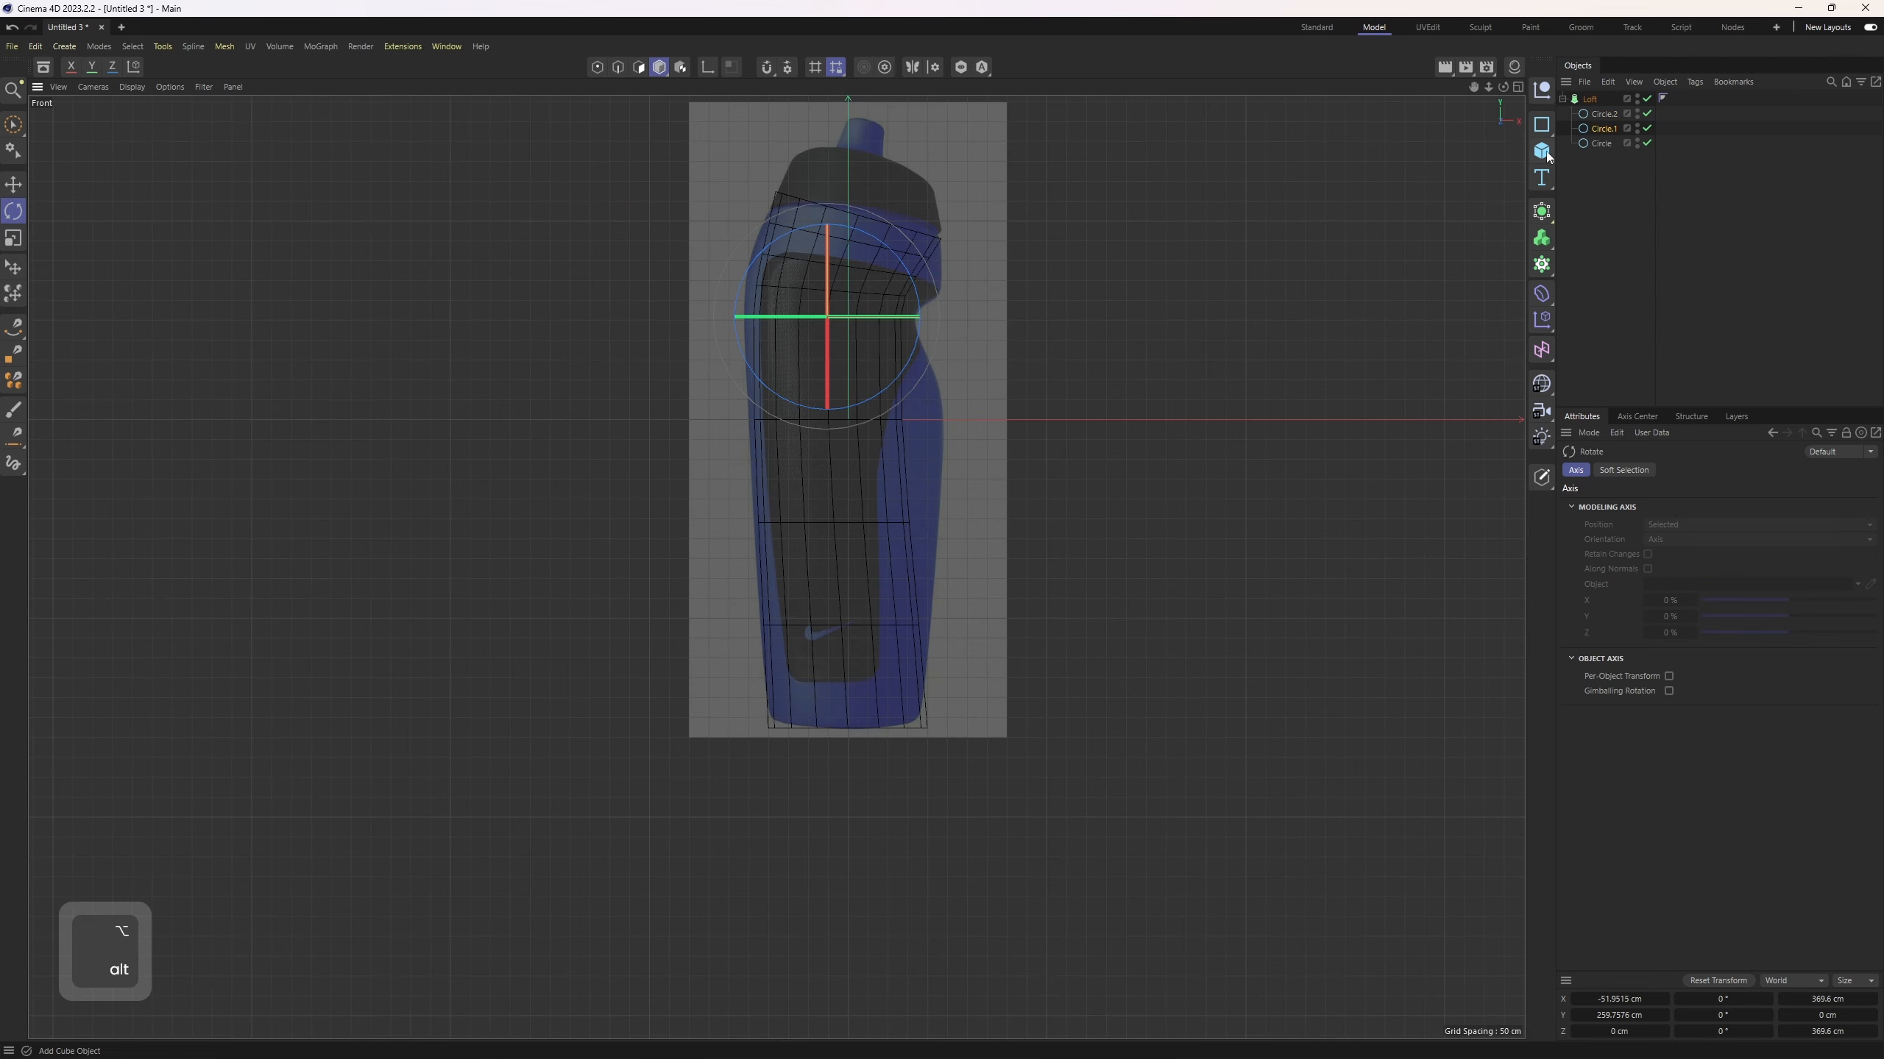
Step: Duplicate the middle circle inside the Loft, ordered just above the base circle, and move the copy down to about Y 125 cm
key(e)
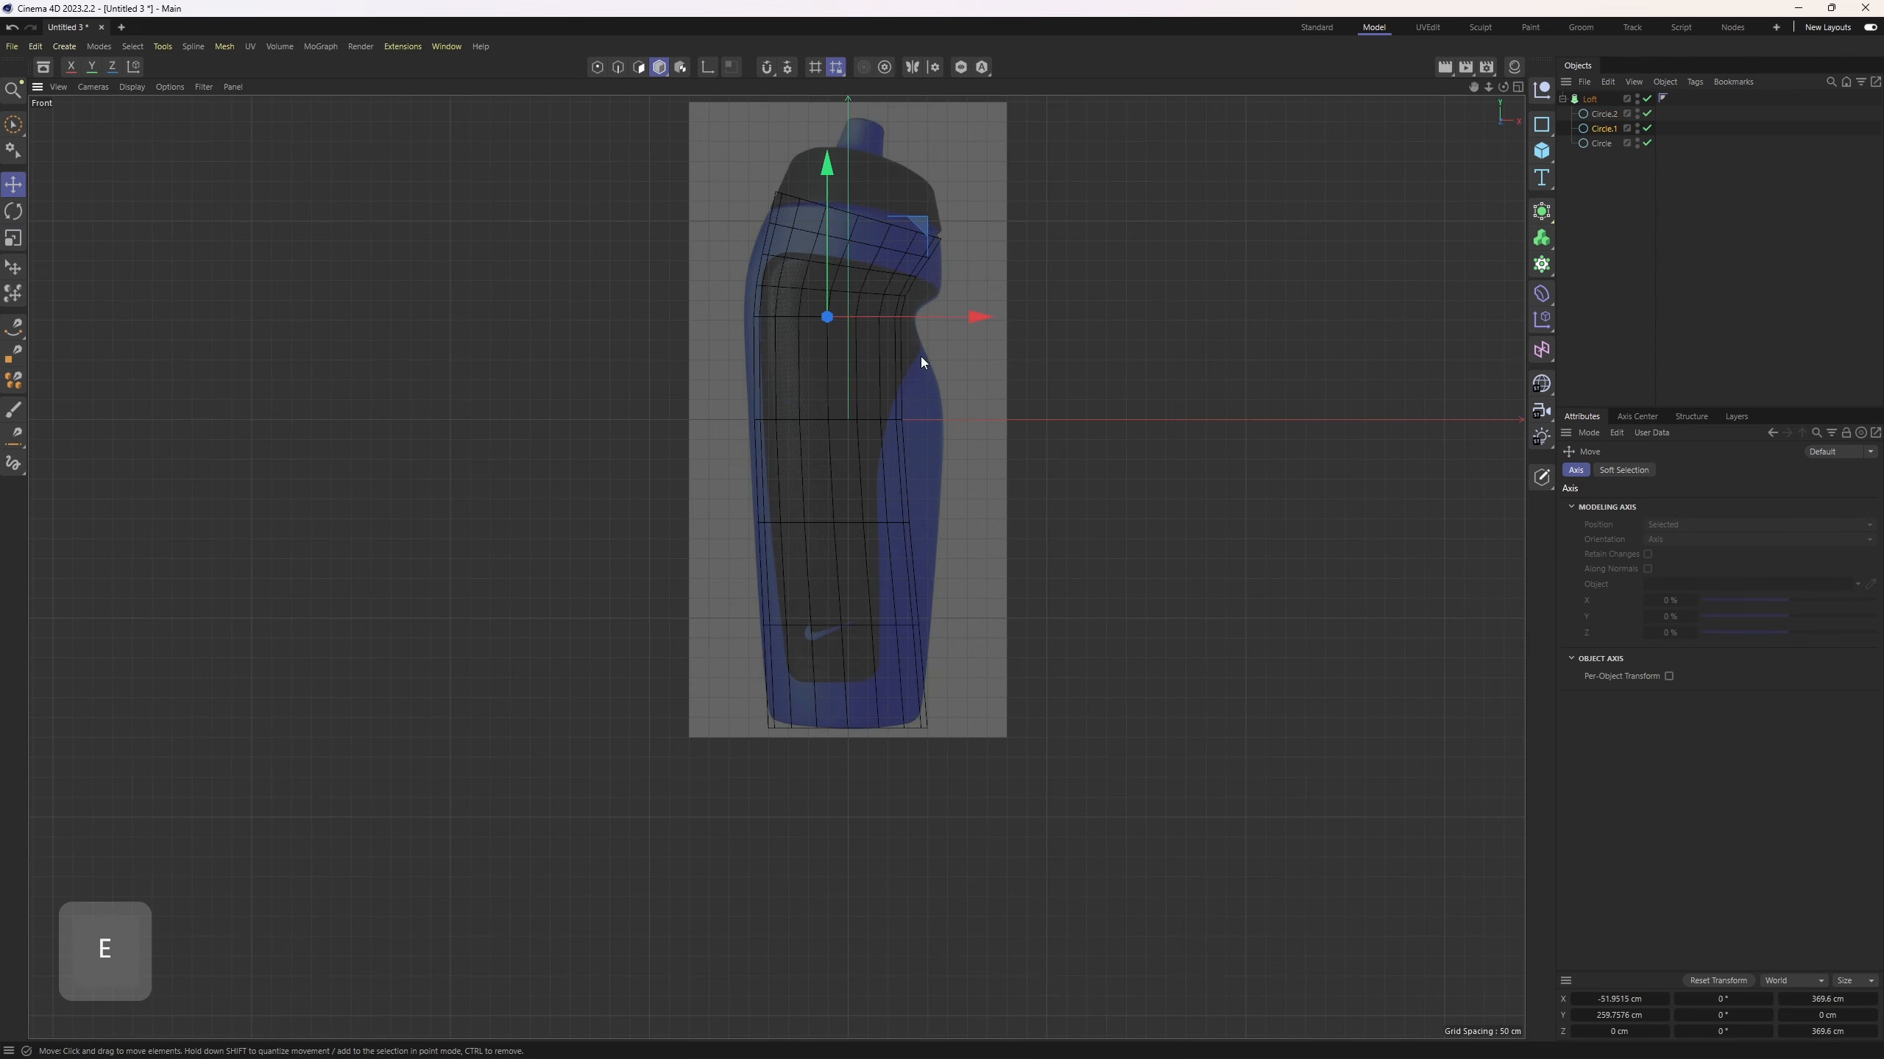
alt+middle_drag(1016, 329, 998, 399)
scroll(879, 320, up, 2)
alt+middle_drag(879, 320, 863, 373)
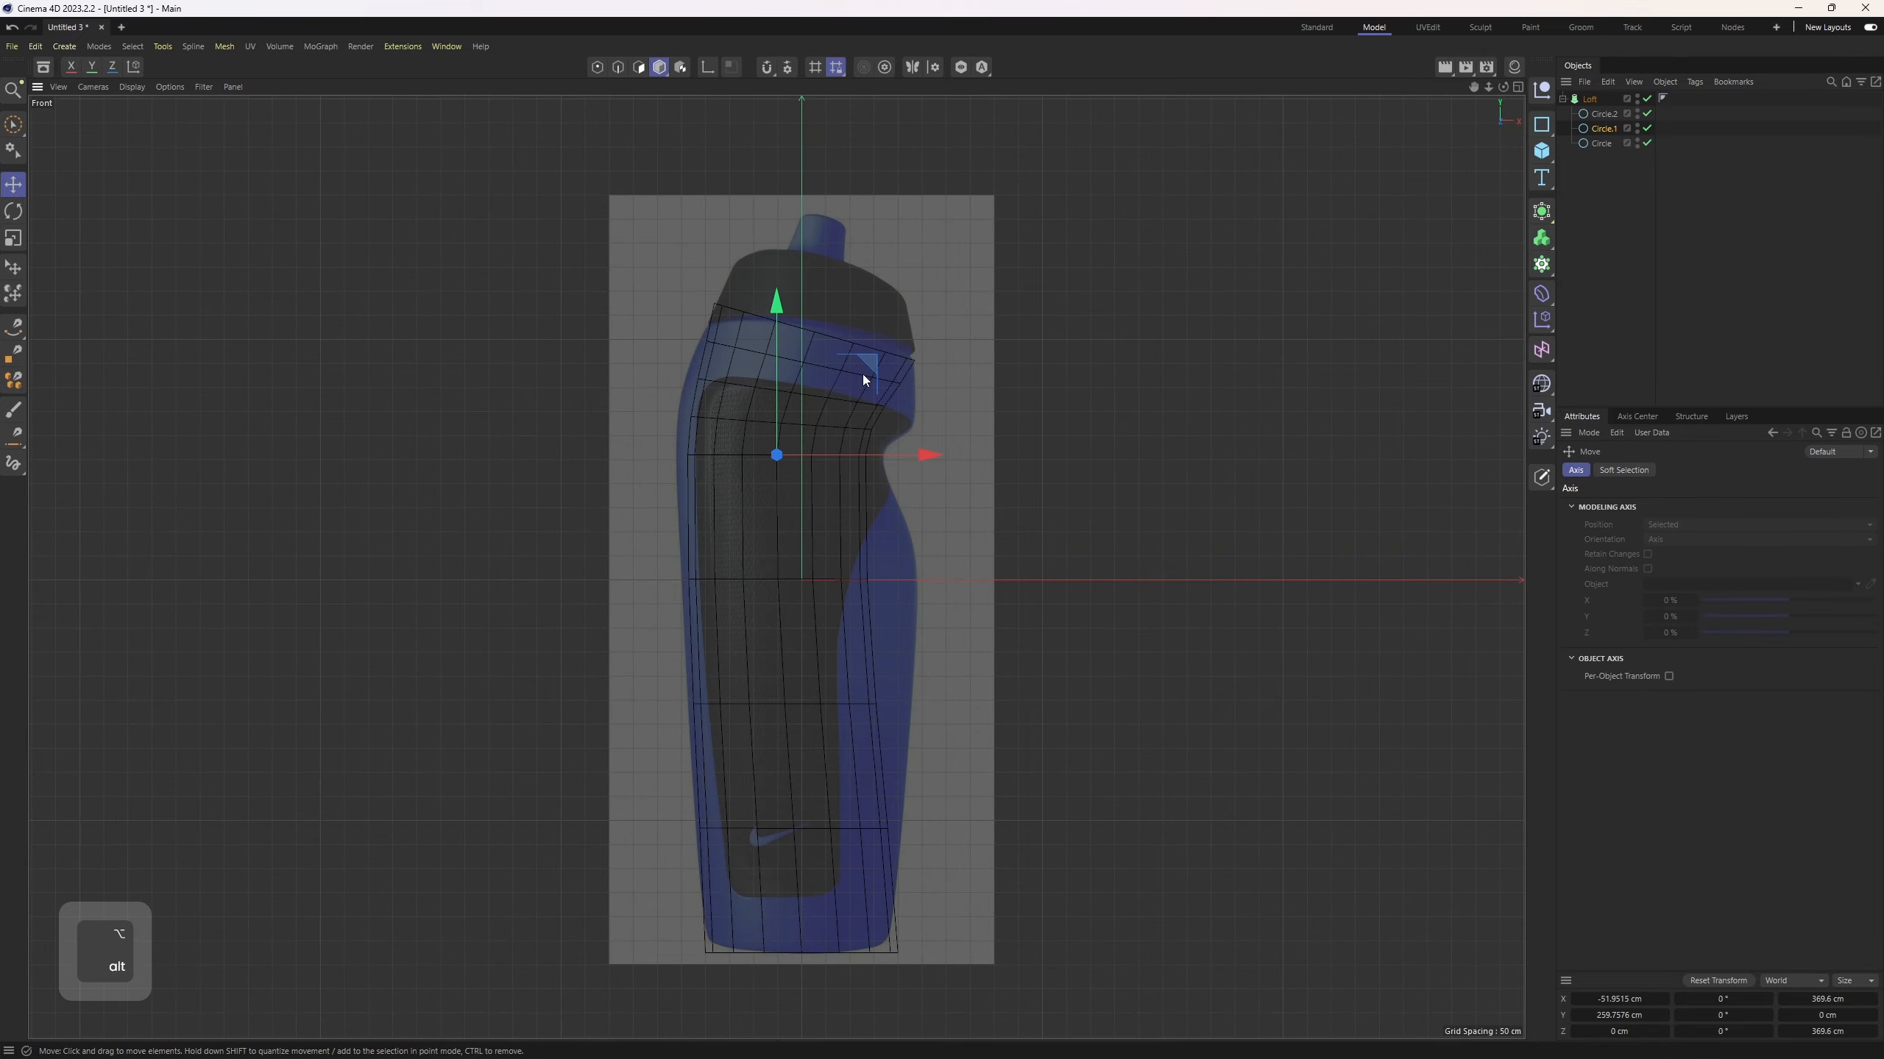
click(1602, 131)
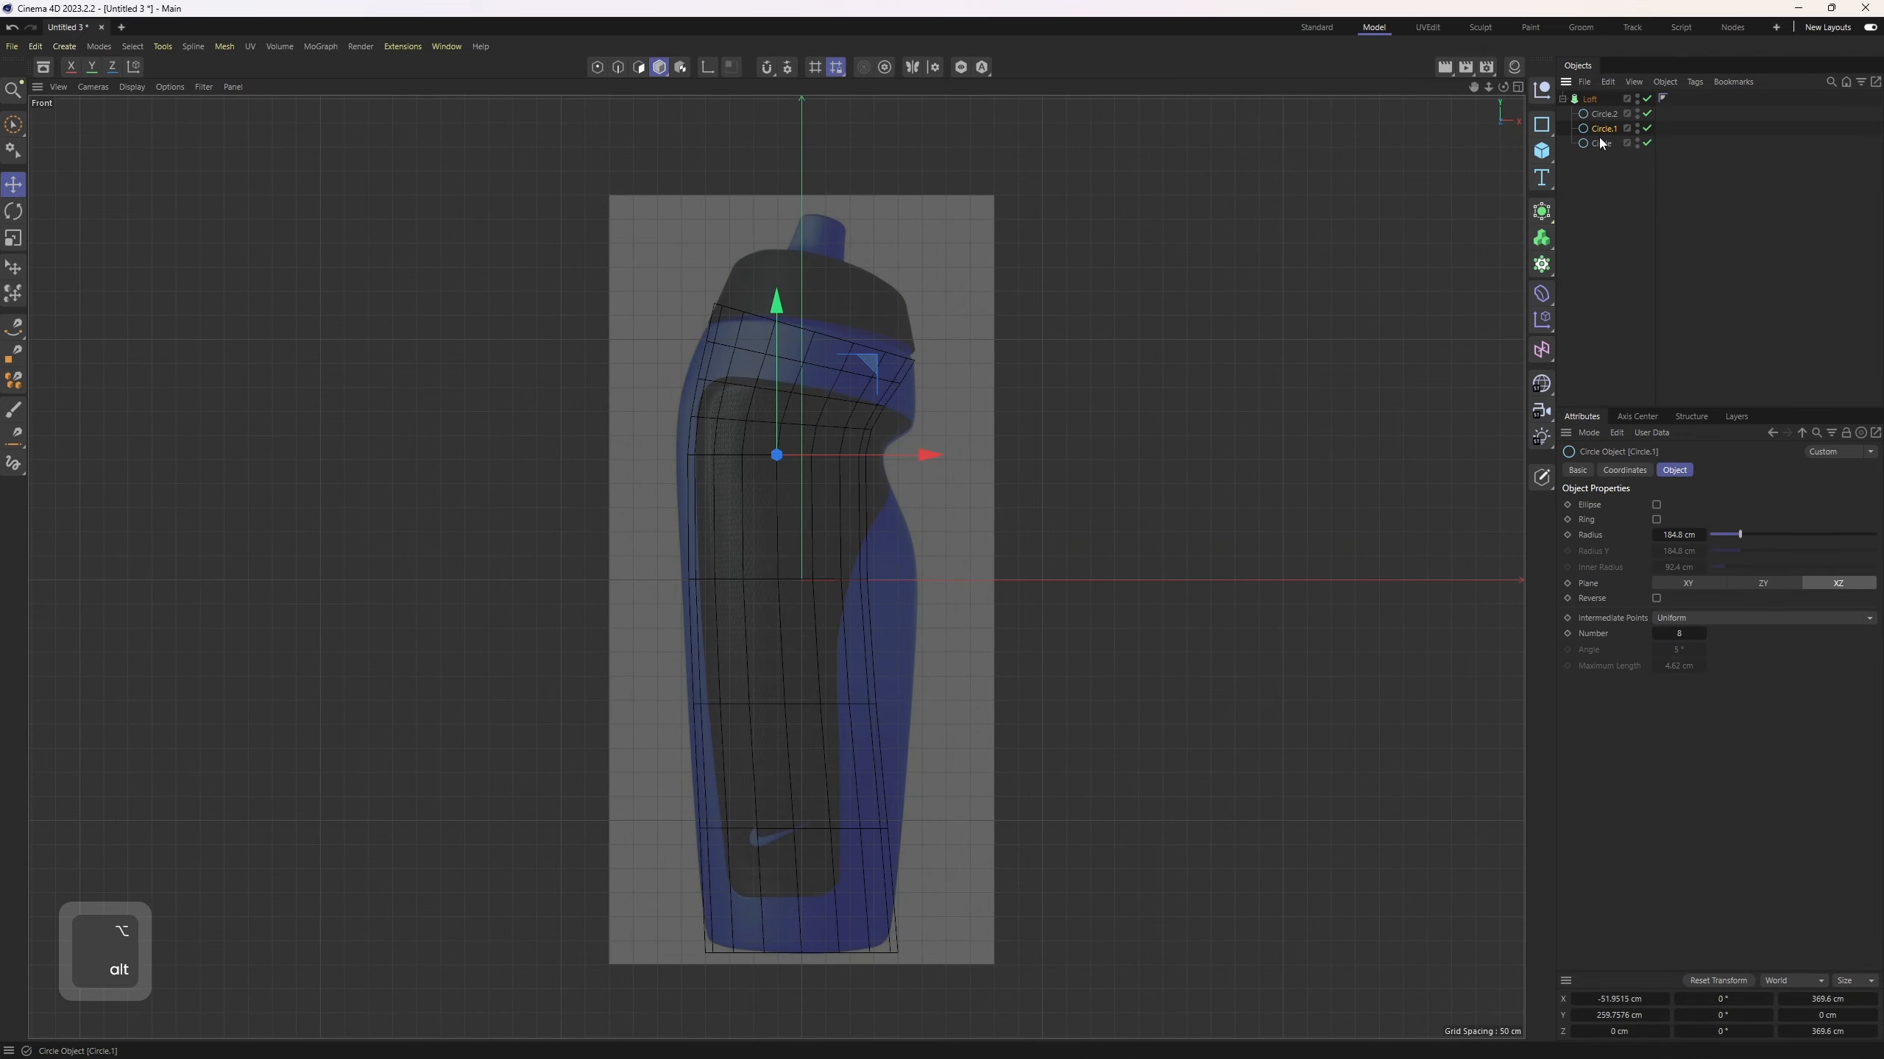
ctrl+drag(1601, 134, 1605, 150)
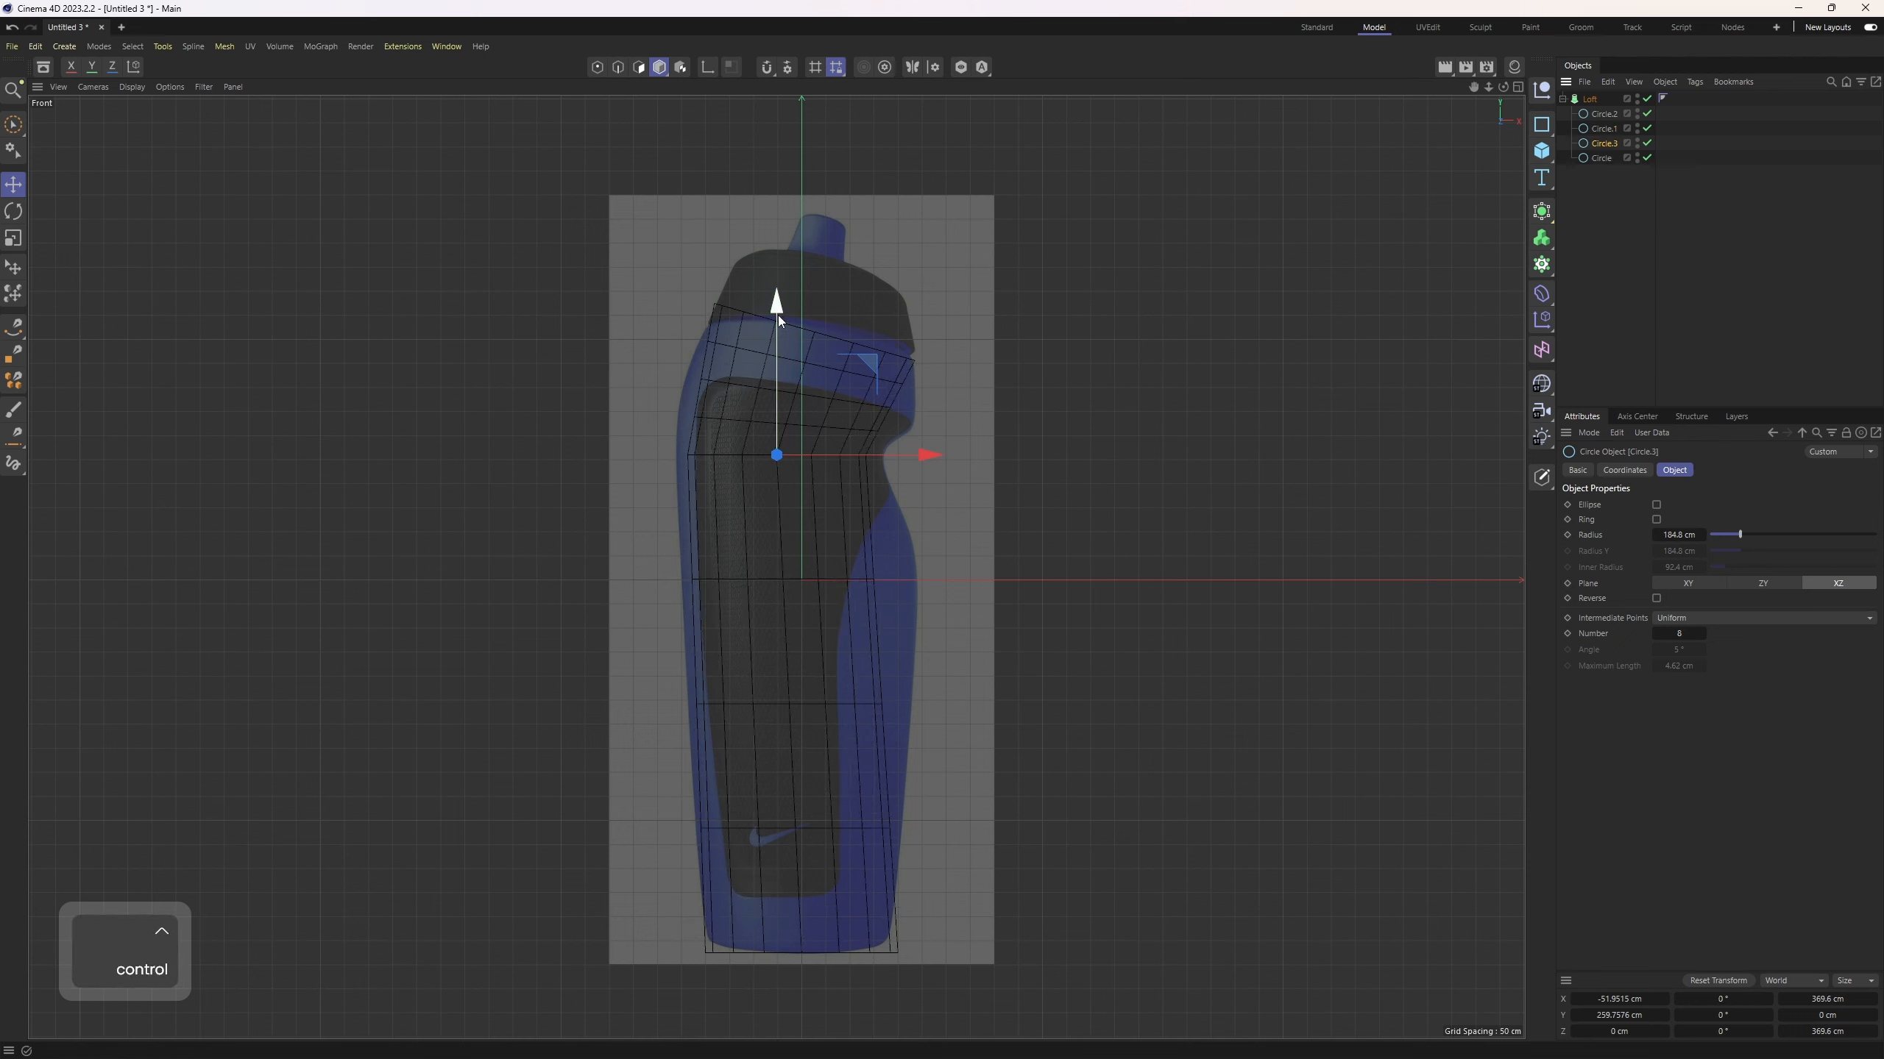
drag(778, 313, 780, 379)
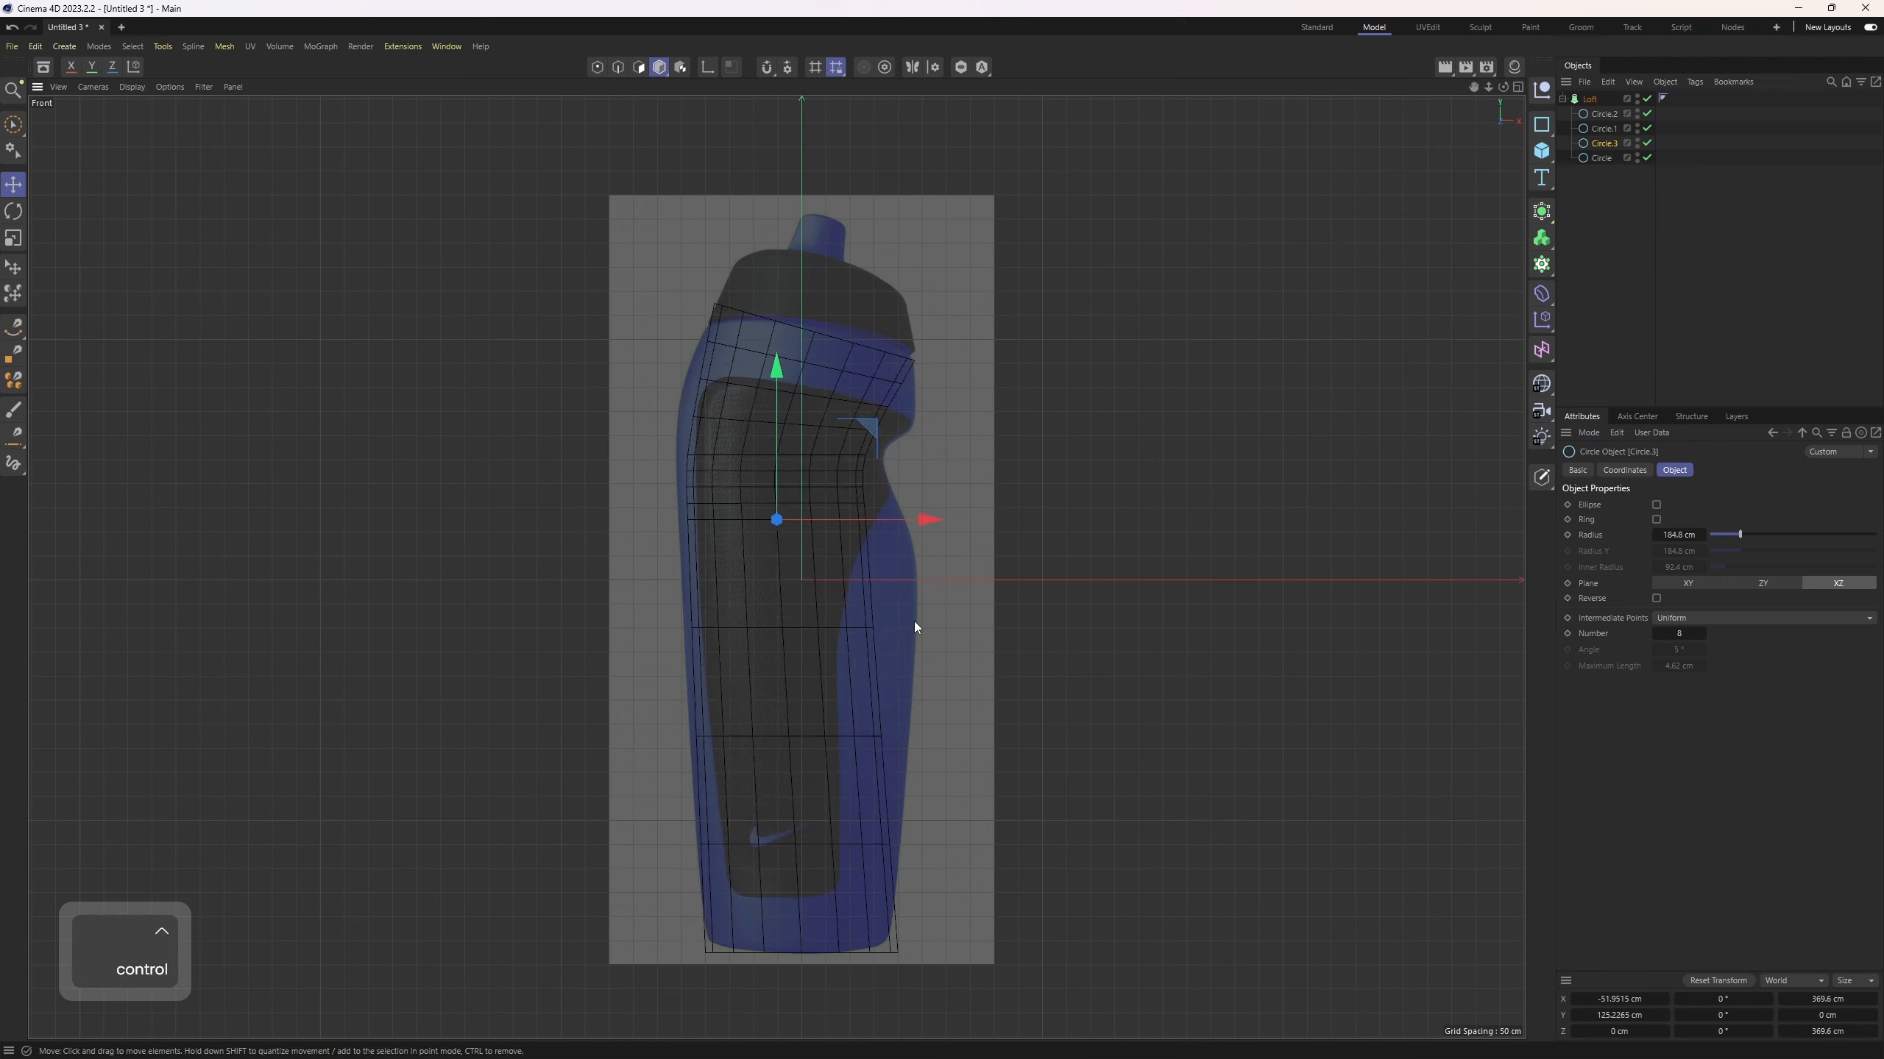
Step: Enlarge the copied circle to about 491 cm in diameter and move it to about X -15 cm, Y 73 cm, following the bottle's bulge
key(t)
drag(878, 687, 1022, 691)
key(e)
drag(858, 424, 875, 448)
key(t)
drag(1017, 639, 1068, 659)
key(e)
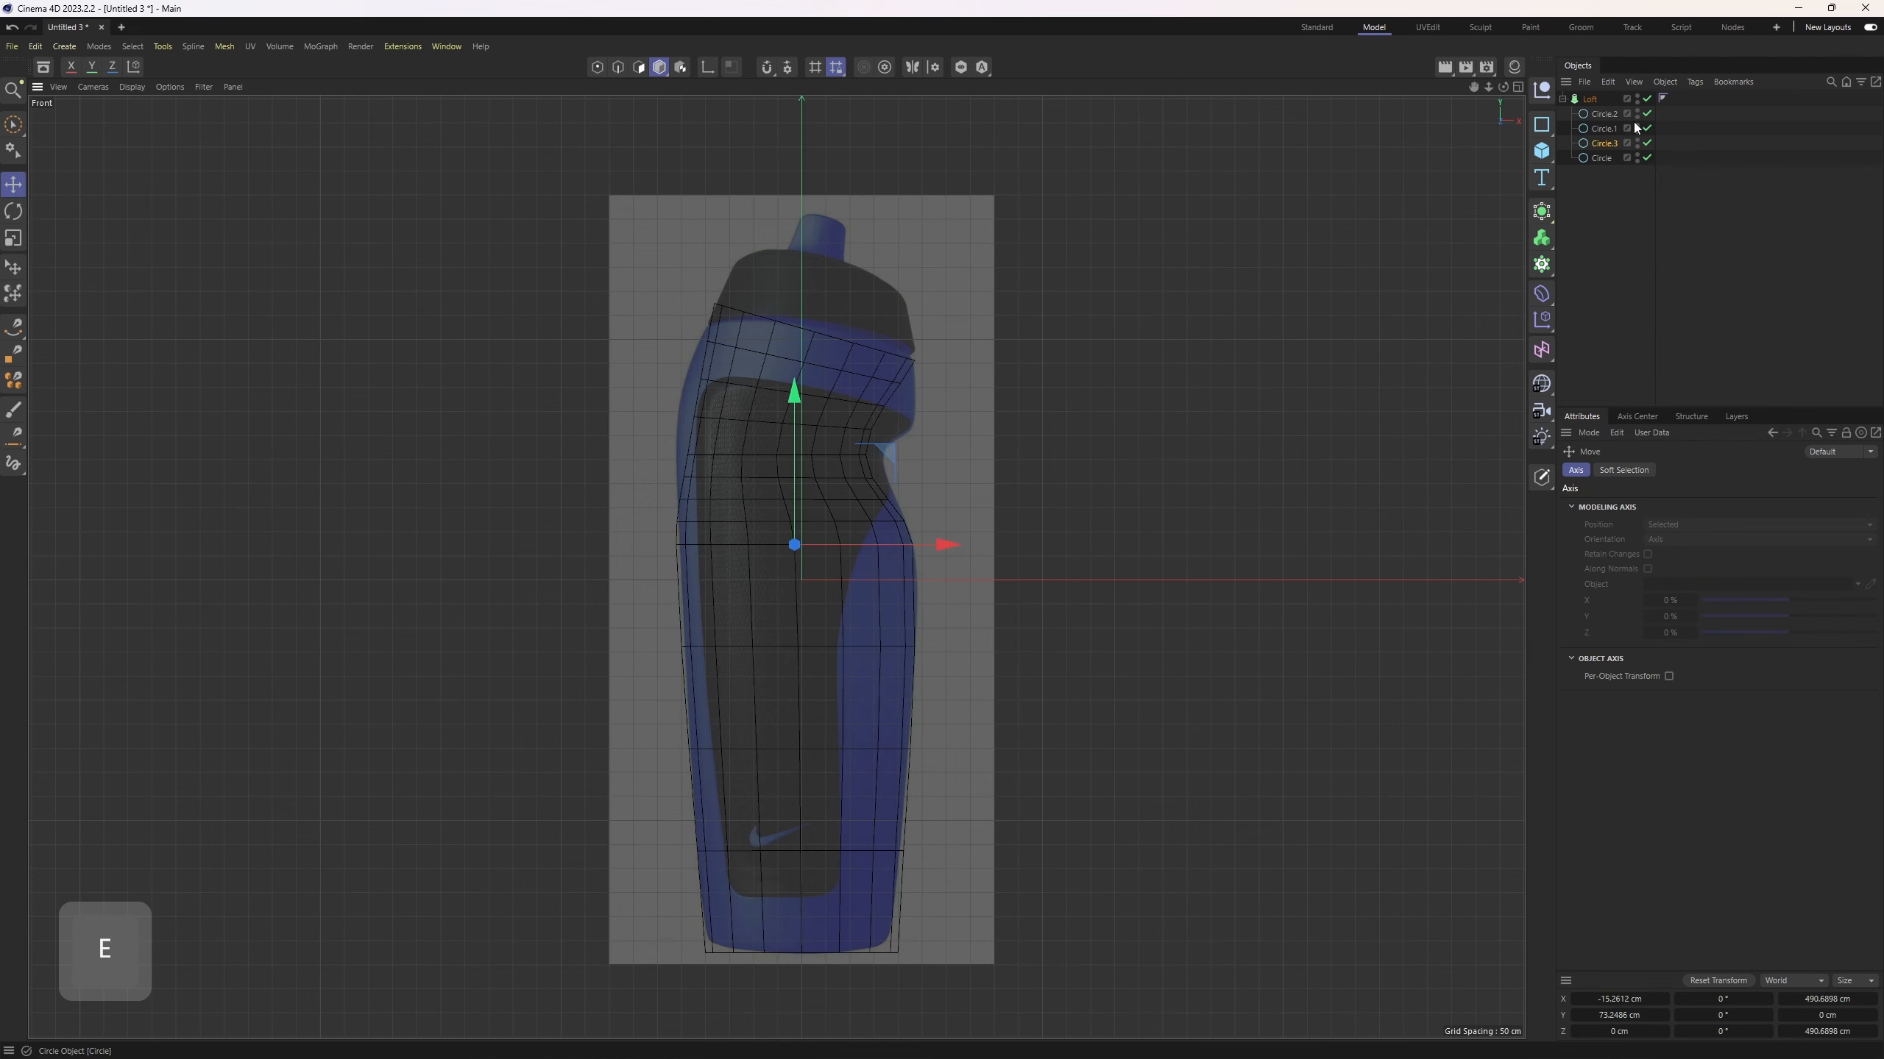
Step: Fit the circle at the grip notch by tilting it about 4.2°, scaling it to about 429 cm and moving it to about X -47 cm, Y 286 cm
click(1604, 129)
scroll(802, 372, up, 4)
mouse_move(859, 423)
mouse_down()
mouse_move(857, 404)
mouse_move(852, 433)
mouse_up()
key(r)
key(t)
drag(1070, 562, 1169, 579)
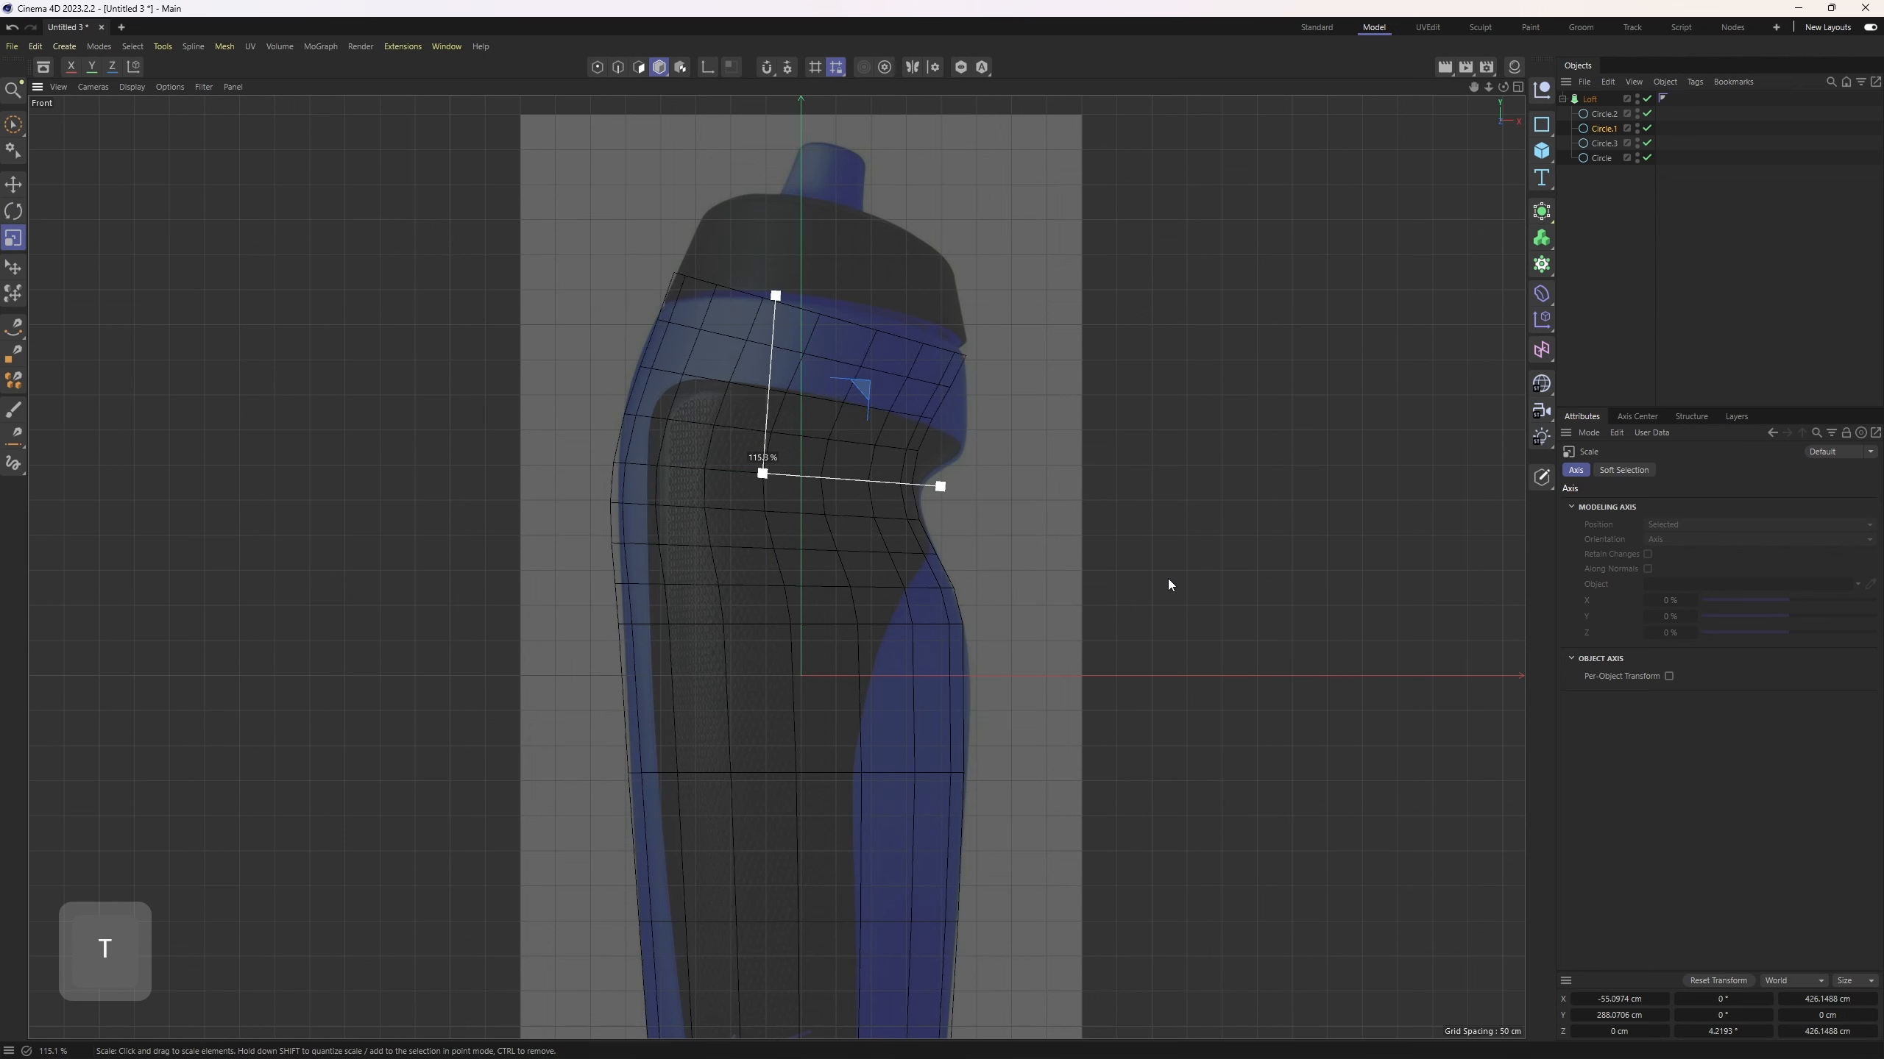
key(e)
drag(852, 385, 858, 387)
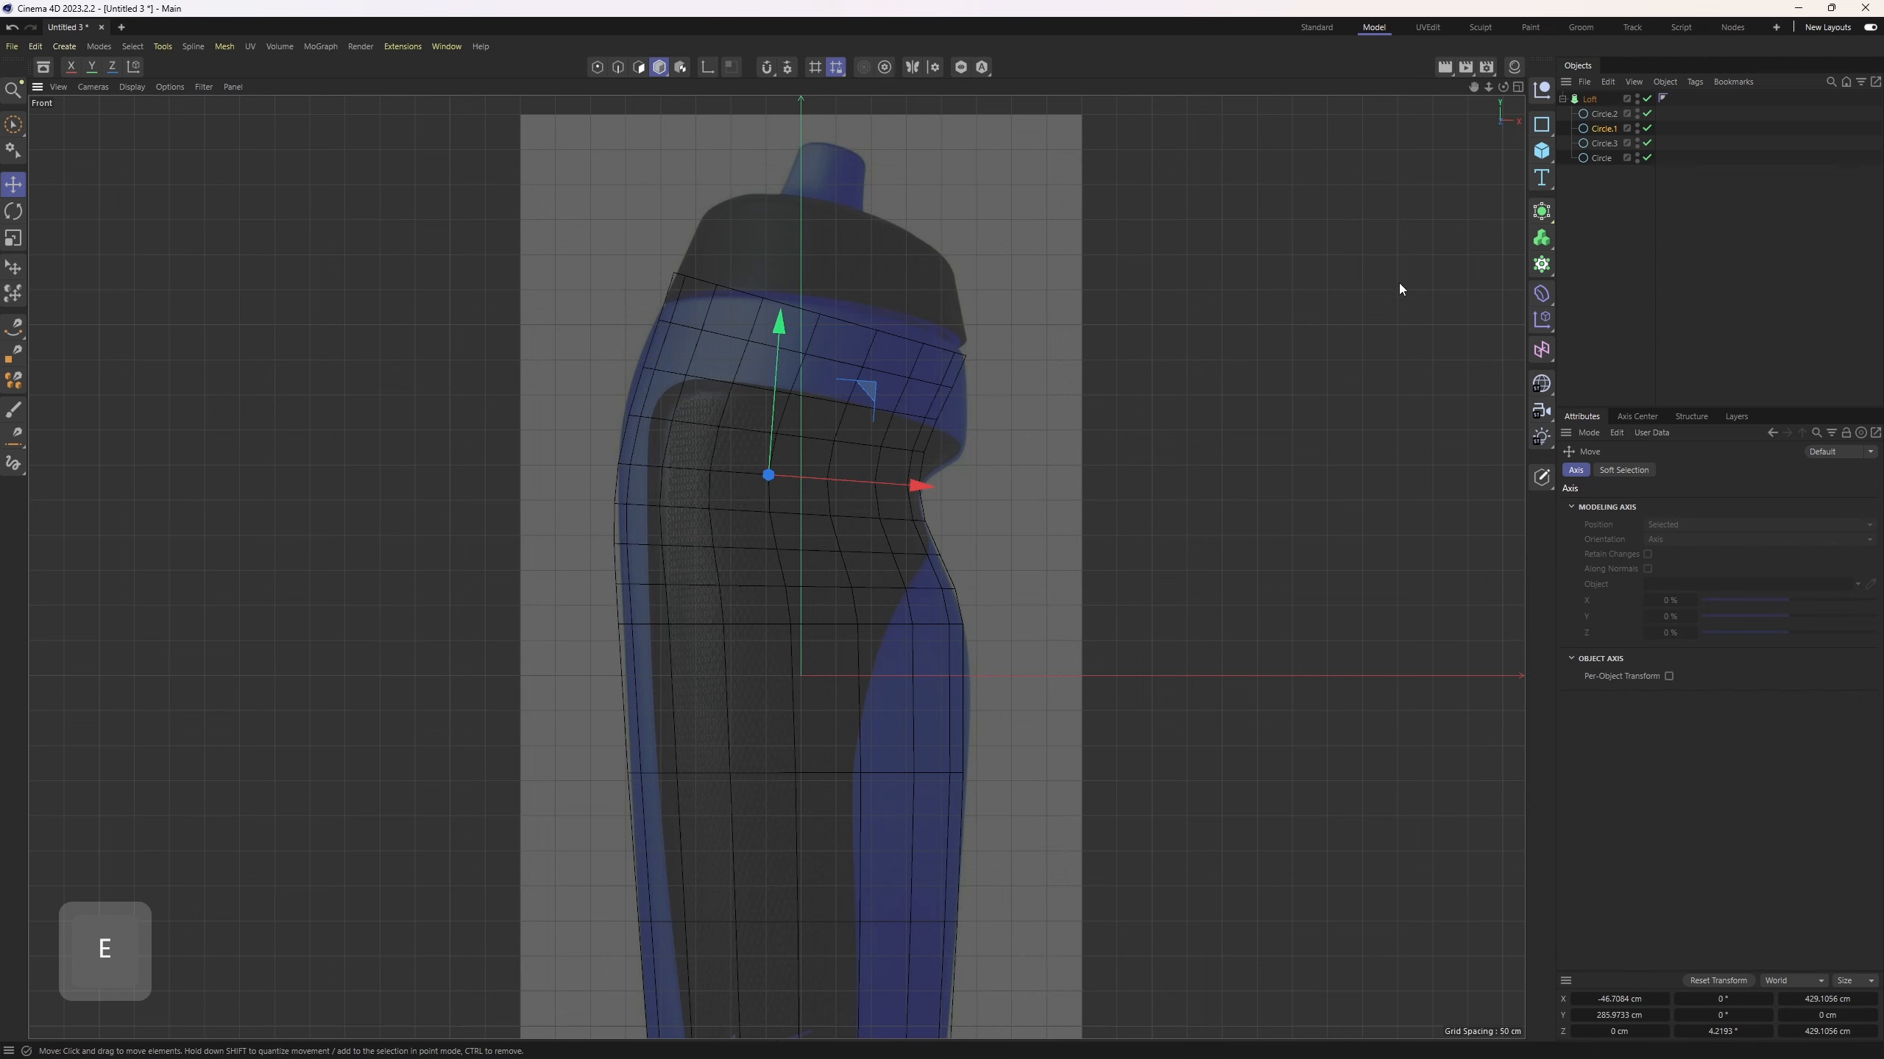
alt+middle_drag(929, 329, 914, 379)
alt+right_drag(914, 379, 873, 436)
ctrl+drag(843, 436, 860, 401)
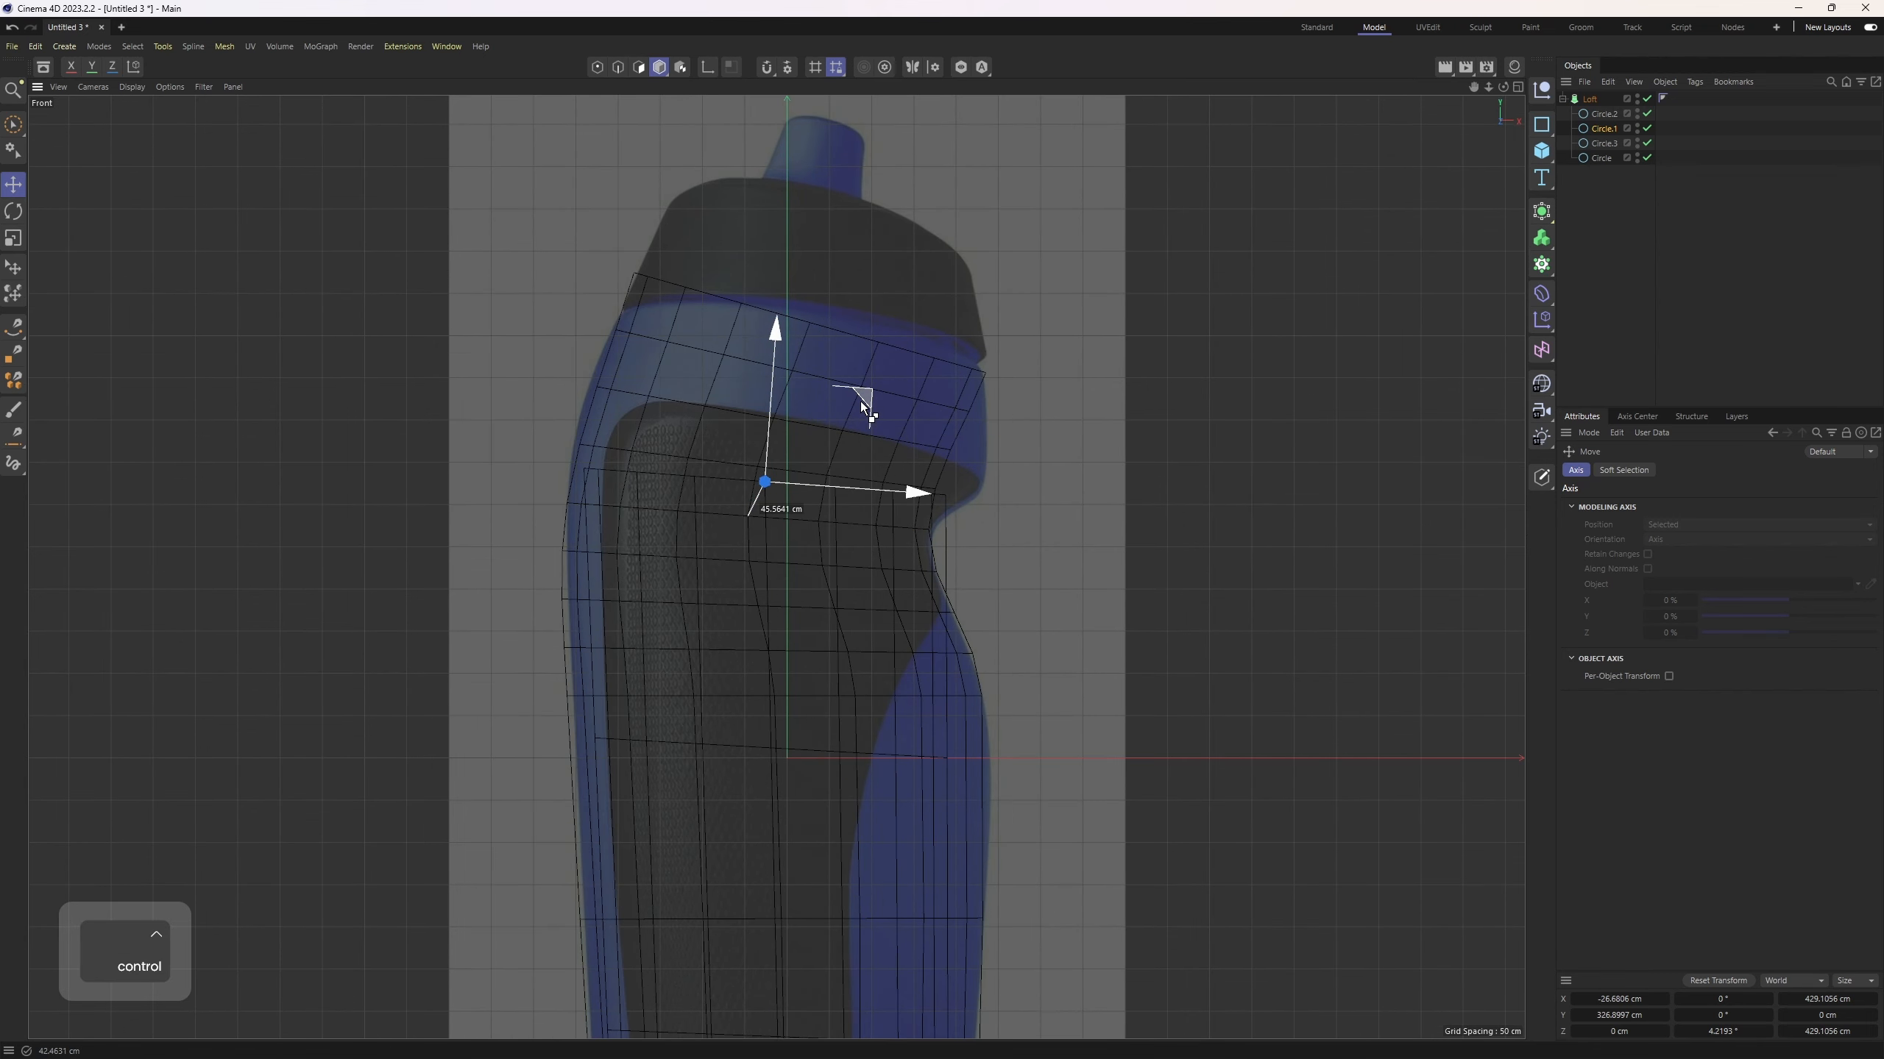
key(ctrl+z)
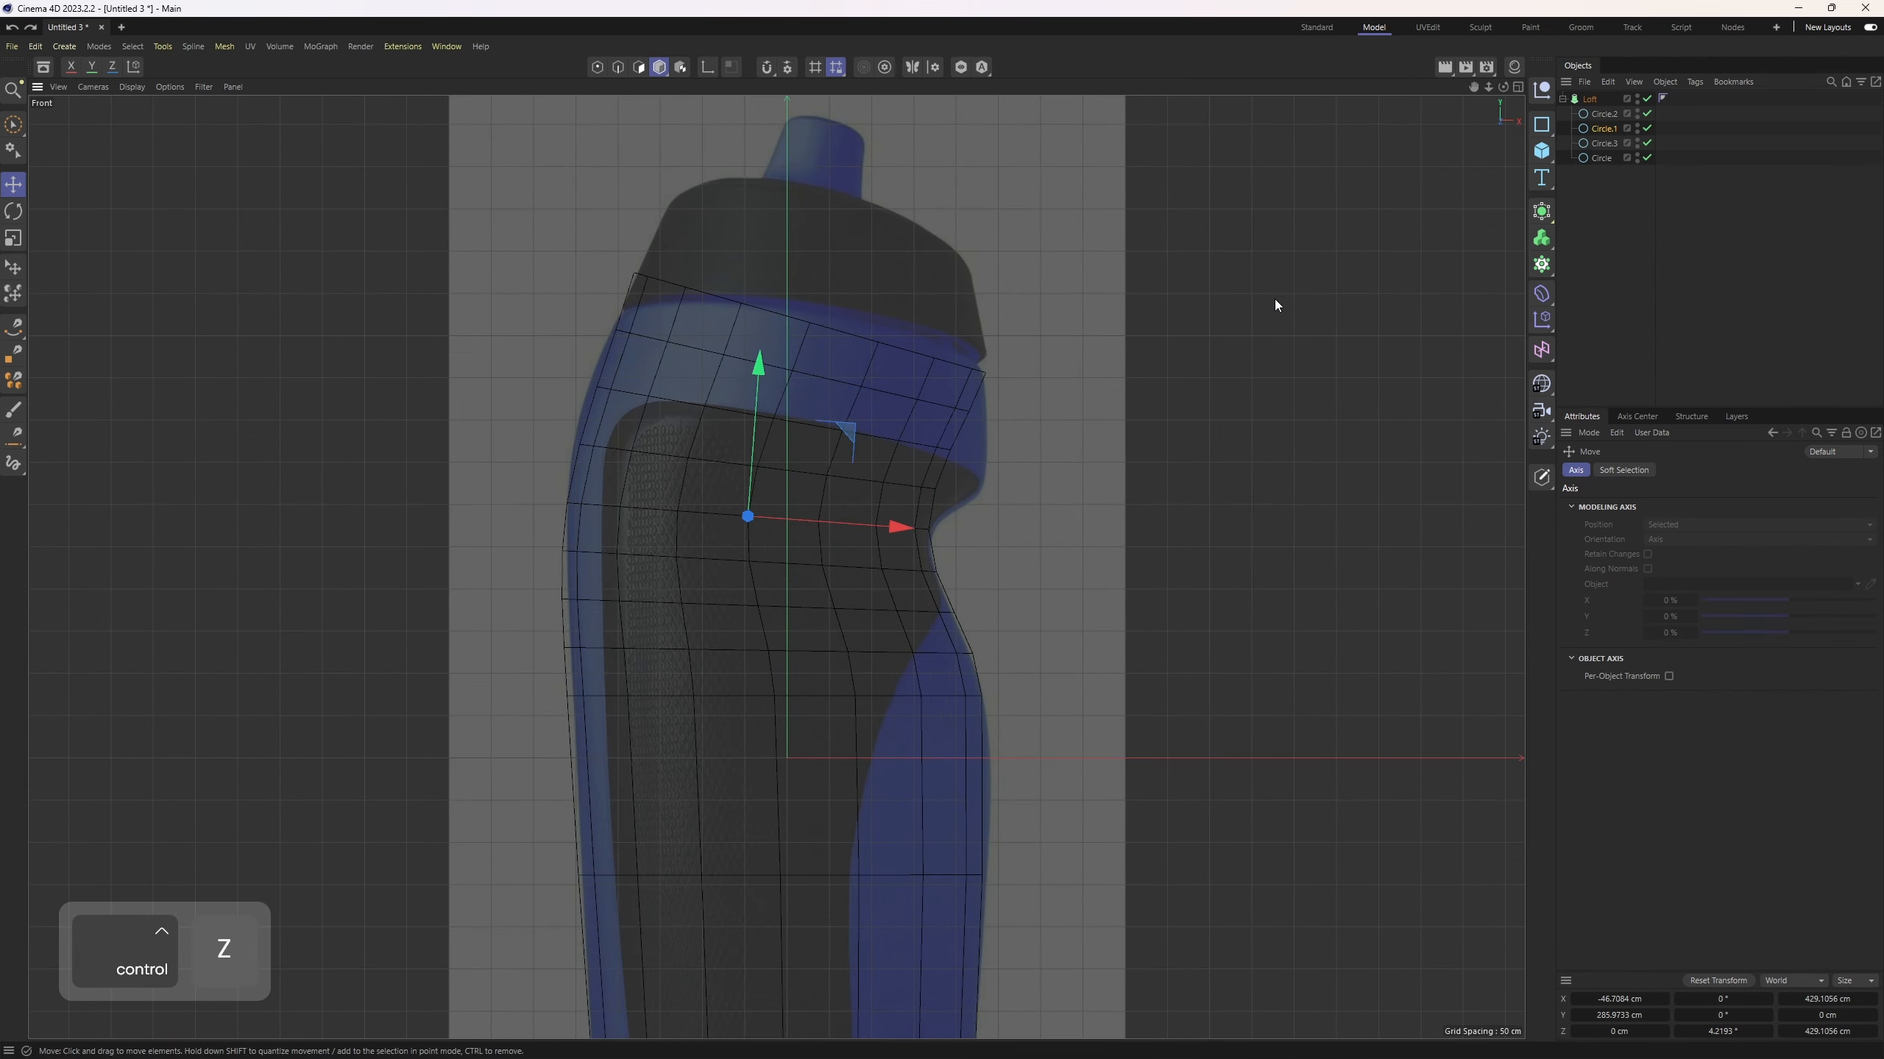
click(1588, 200)
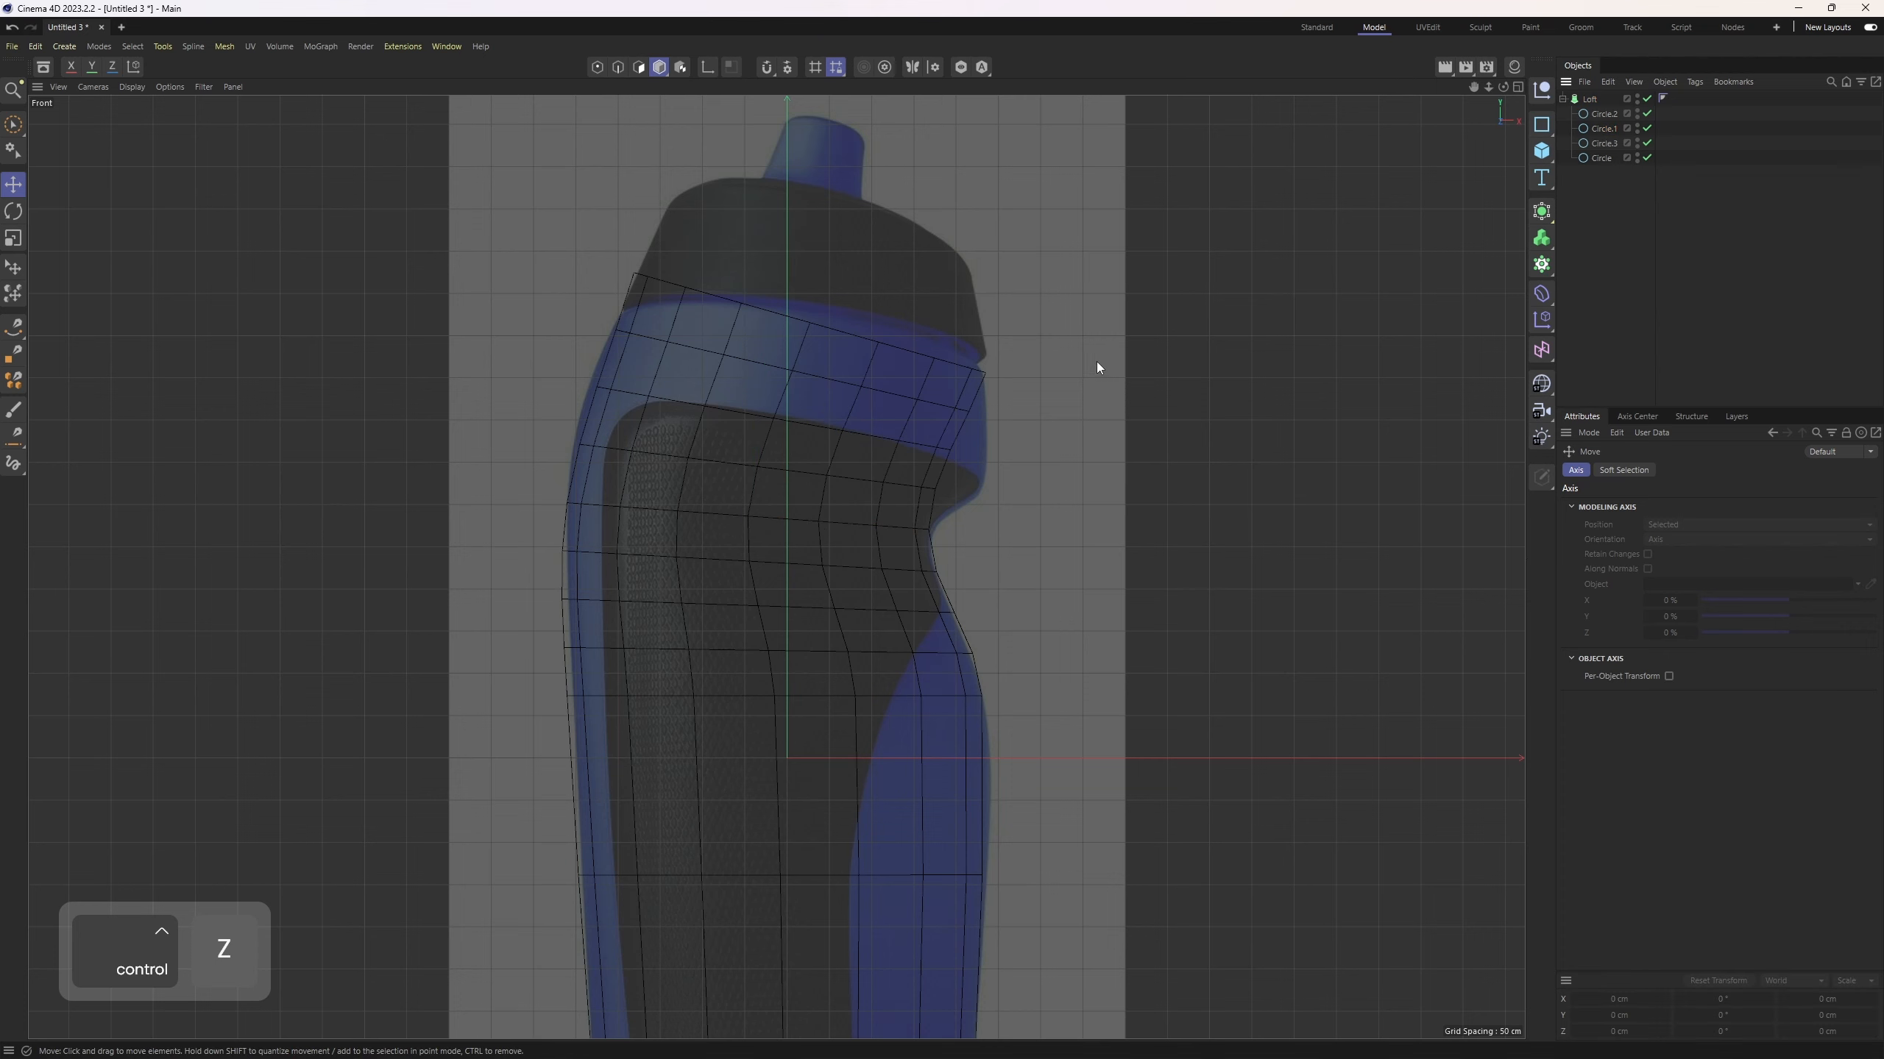
Step: Duplicate the grip-notch circle inside the Loft, ordered just below the top circle, and move the copy up toward the collar
click(1601, 128)
alt+middle_drag(887, 432, 899, 459)
alt+scroll(899, 459, up, 3)
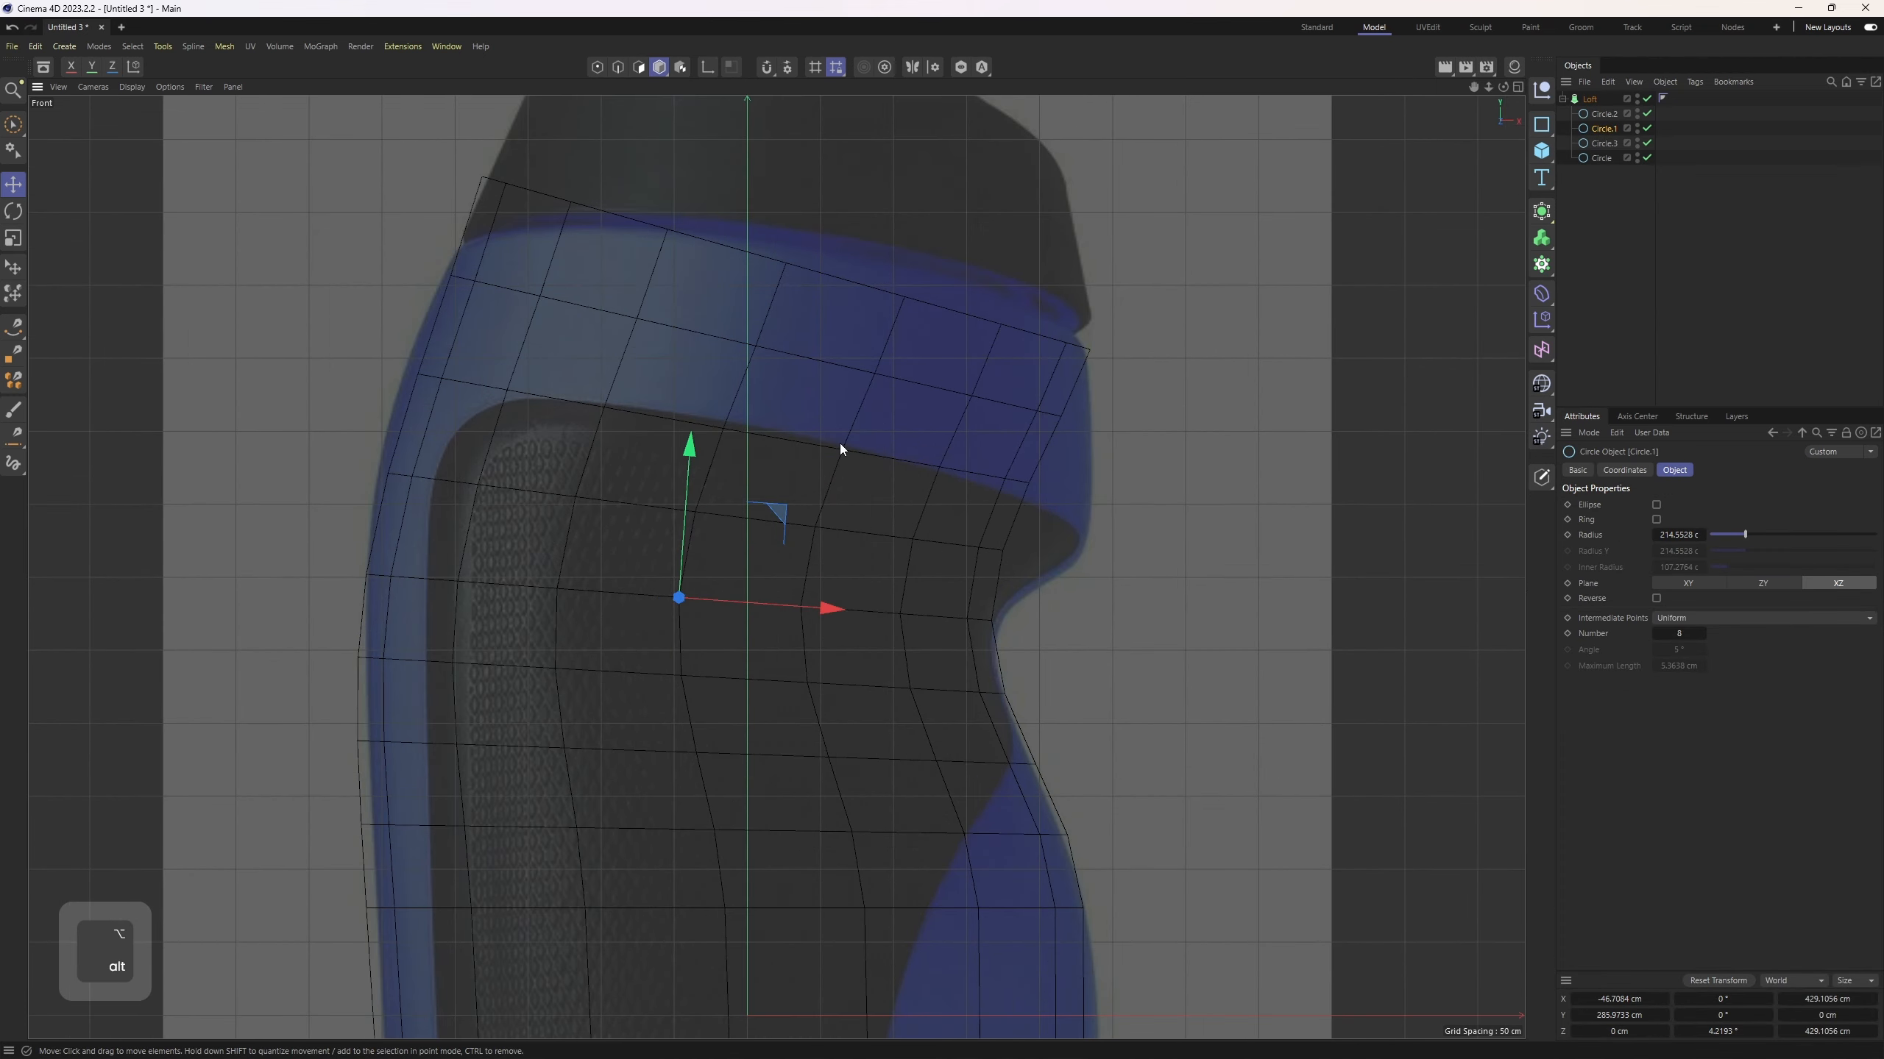
alt+middle_drag(757, 481, 715, 611)
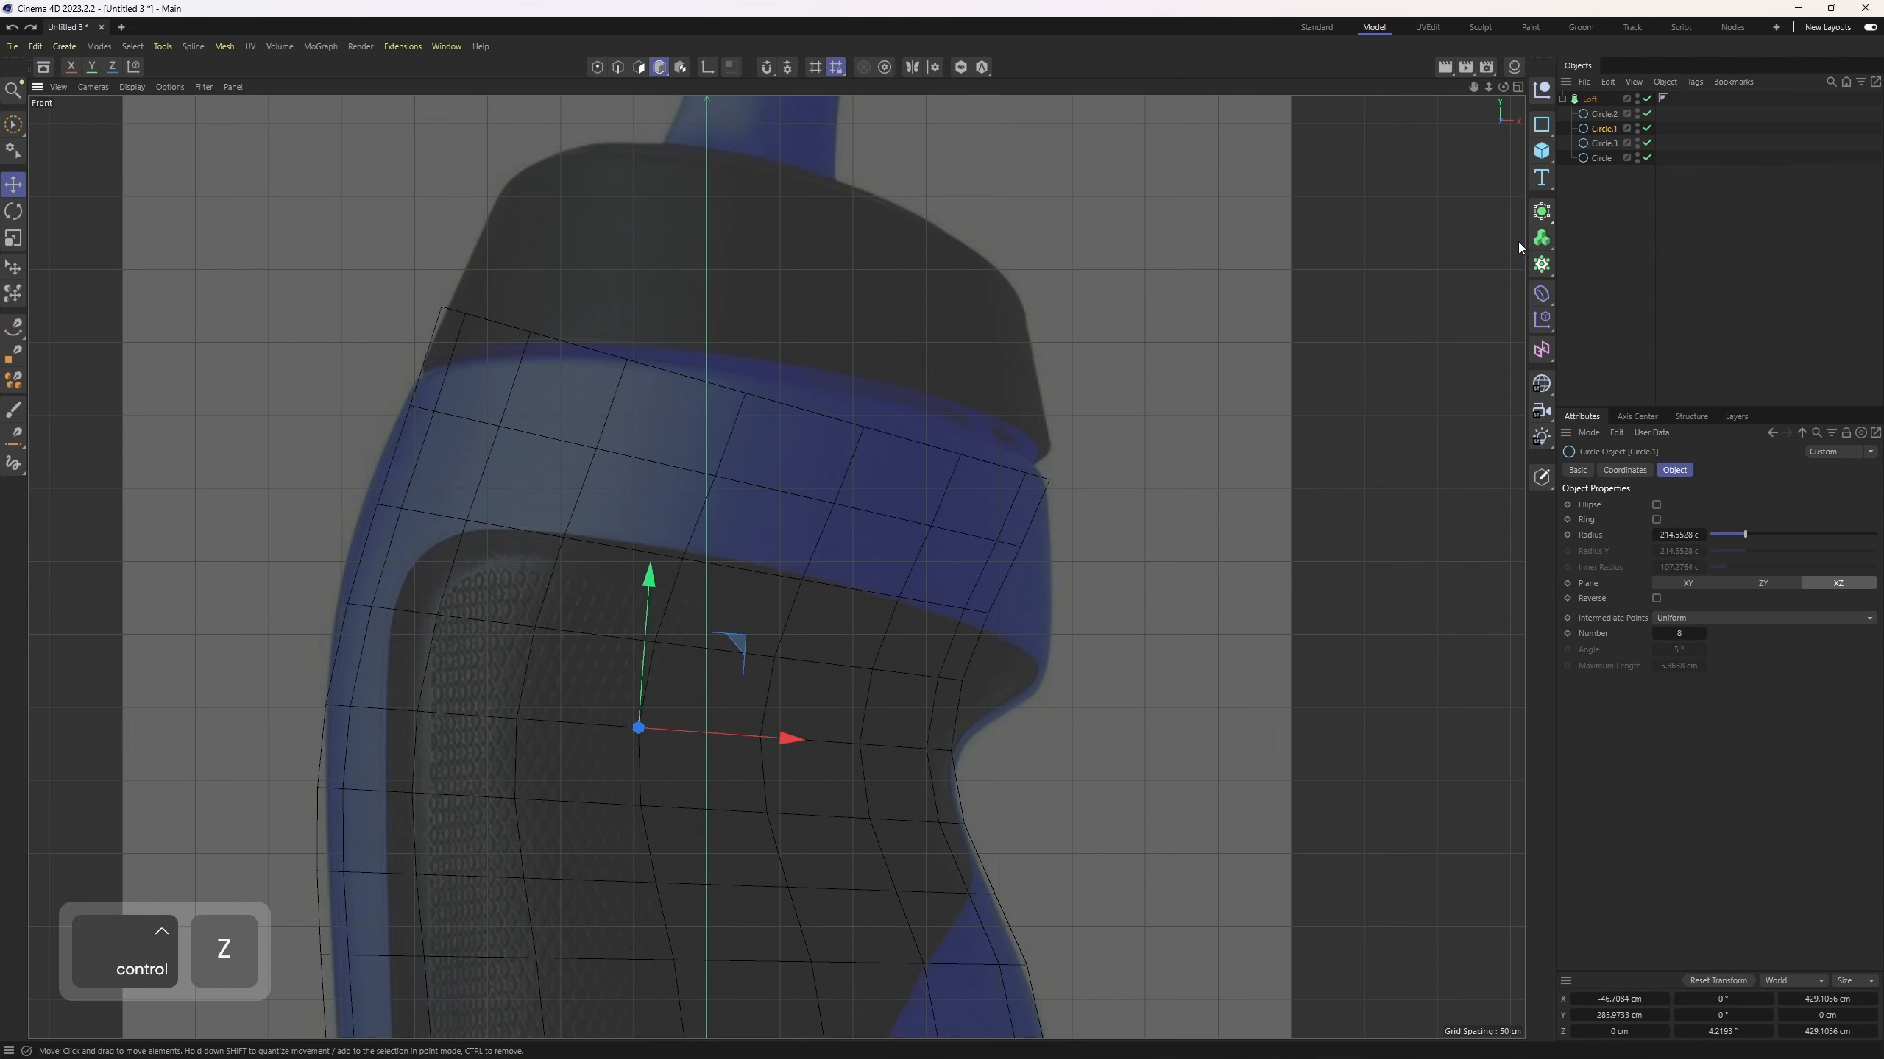
ctrl+drag(1602, 134, 1601, 121)
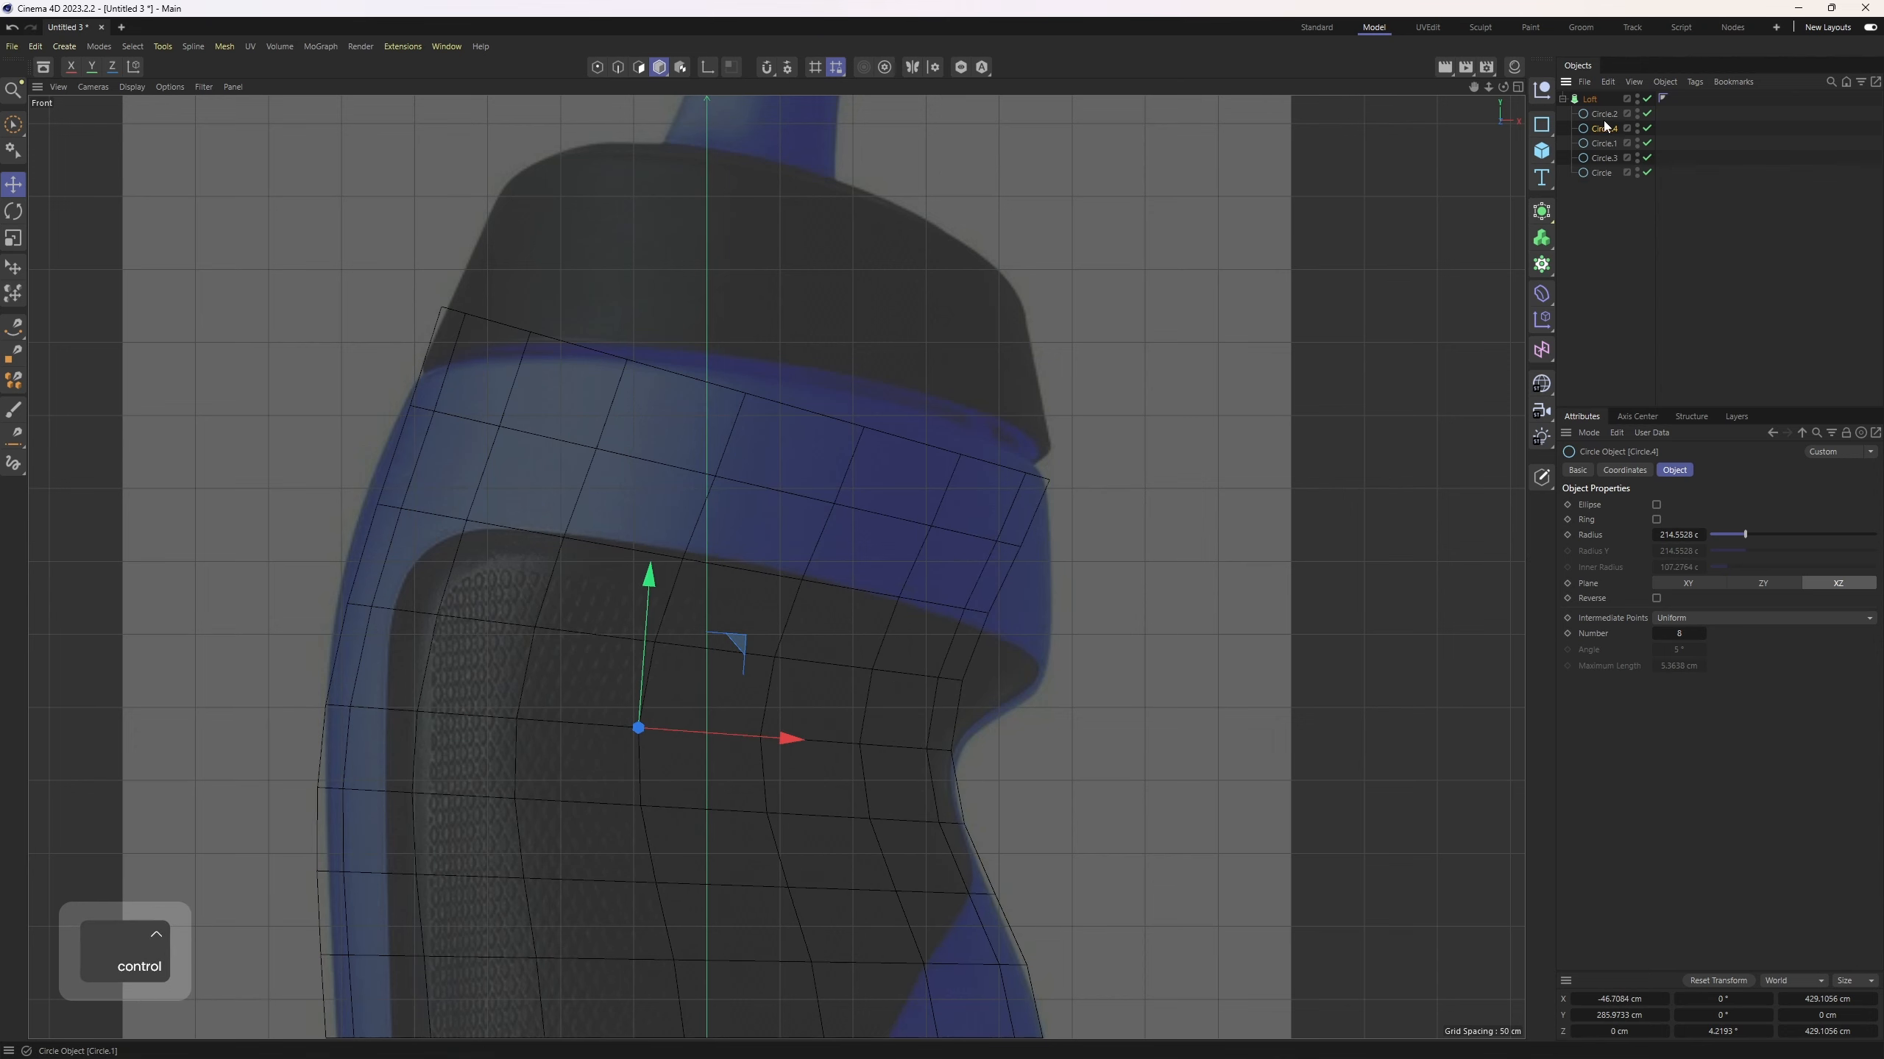
drag(734, 639, 786, 552)
Step: Tilt the collar circle to about 13.3°, scale it to about 489 cm in diameter and place it at about X -5 cm, Y 374 cm
key(r)
key(t)
drag(947, 663, 1058, 681)
key(e)
drag(802, 538, 812, 542)
key(t)
drag(1108, 704, 1116, 708)
Step: Enlarge the collar circle slightly to about 492 cm in diameter to match the reference outline
alt+middle_drag(1091, 667, 1120, 655)
alt+middle_drag(1021, 515, 1036, 571)
alt+right_drag(1030, 571, 859, 404)
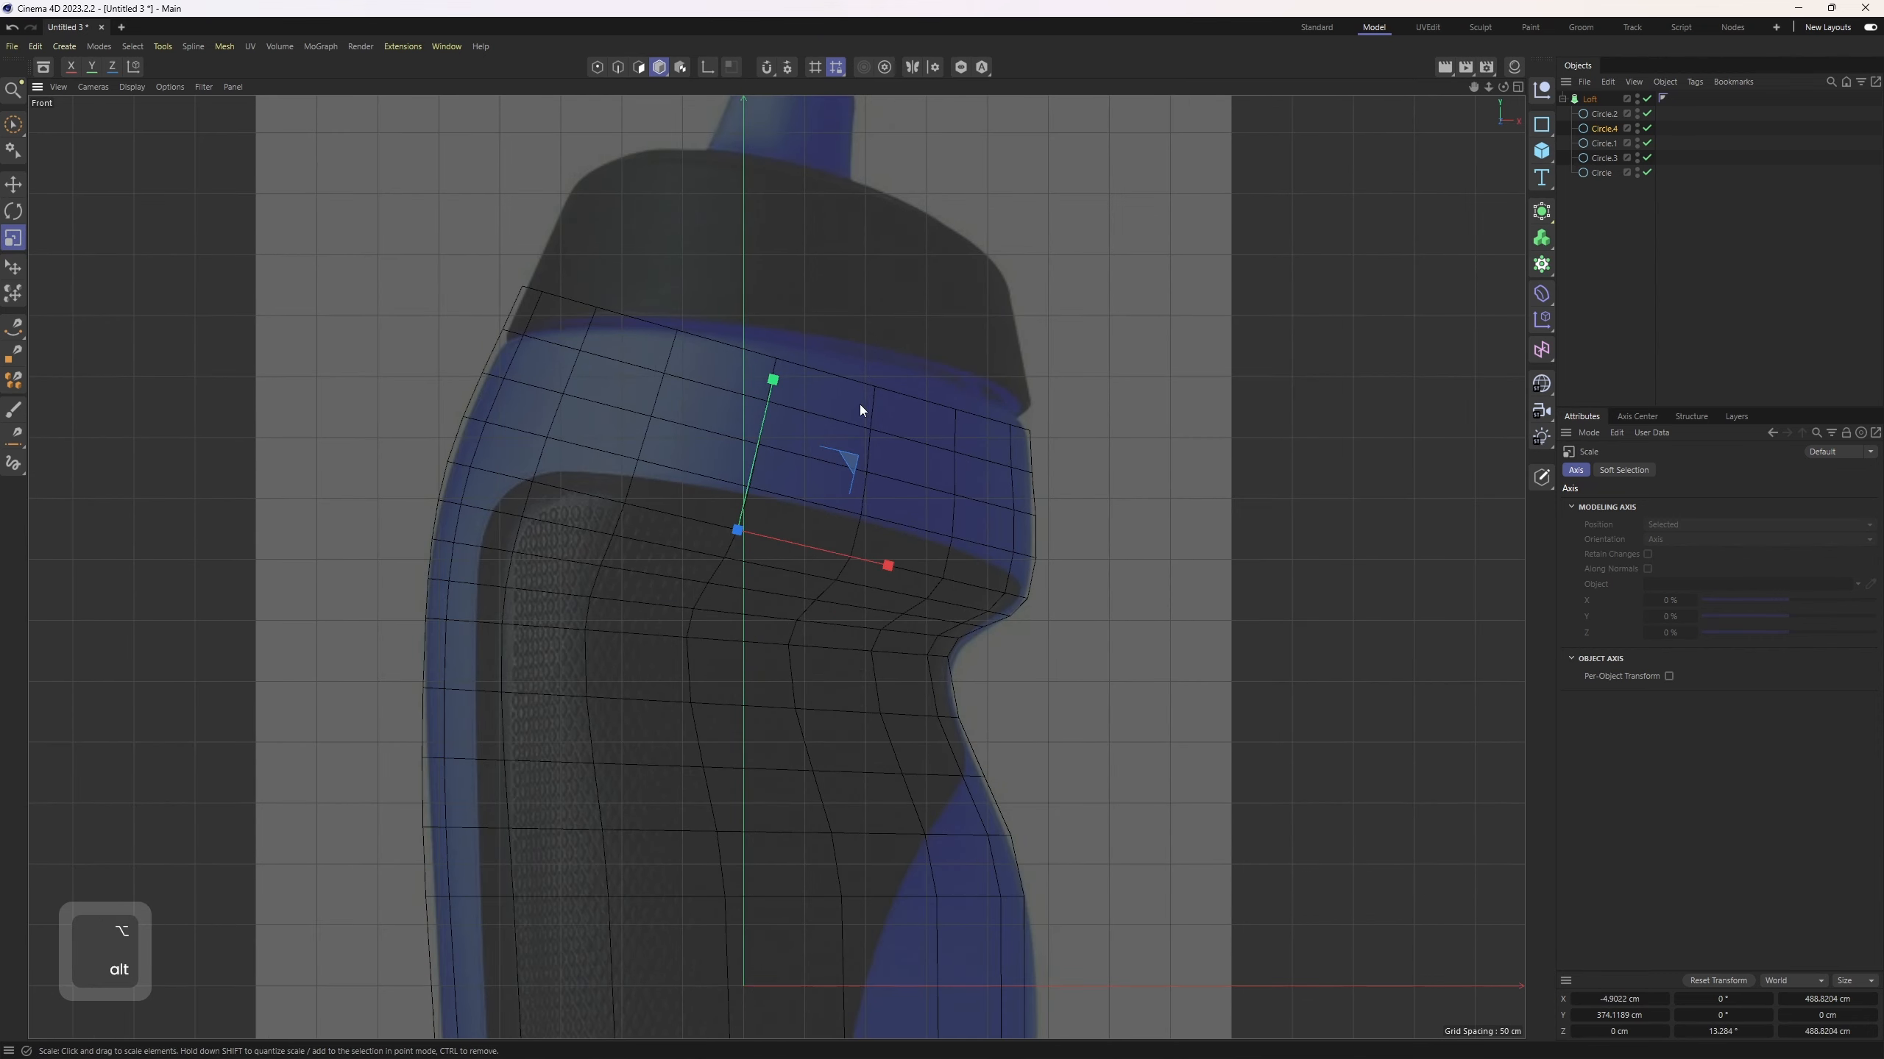
mouse_move(885, 640)
alt+middle_down()
mouse_move(896, 501)
mouse_move(892, 653)
alt+middle_up()
alt+right_drag(878, 548, 874, 492)
alt+middle_drag(874, 492, 875, 564)
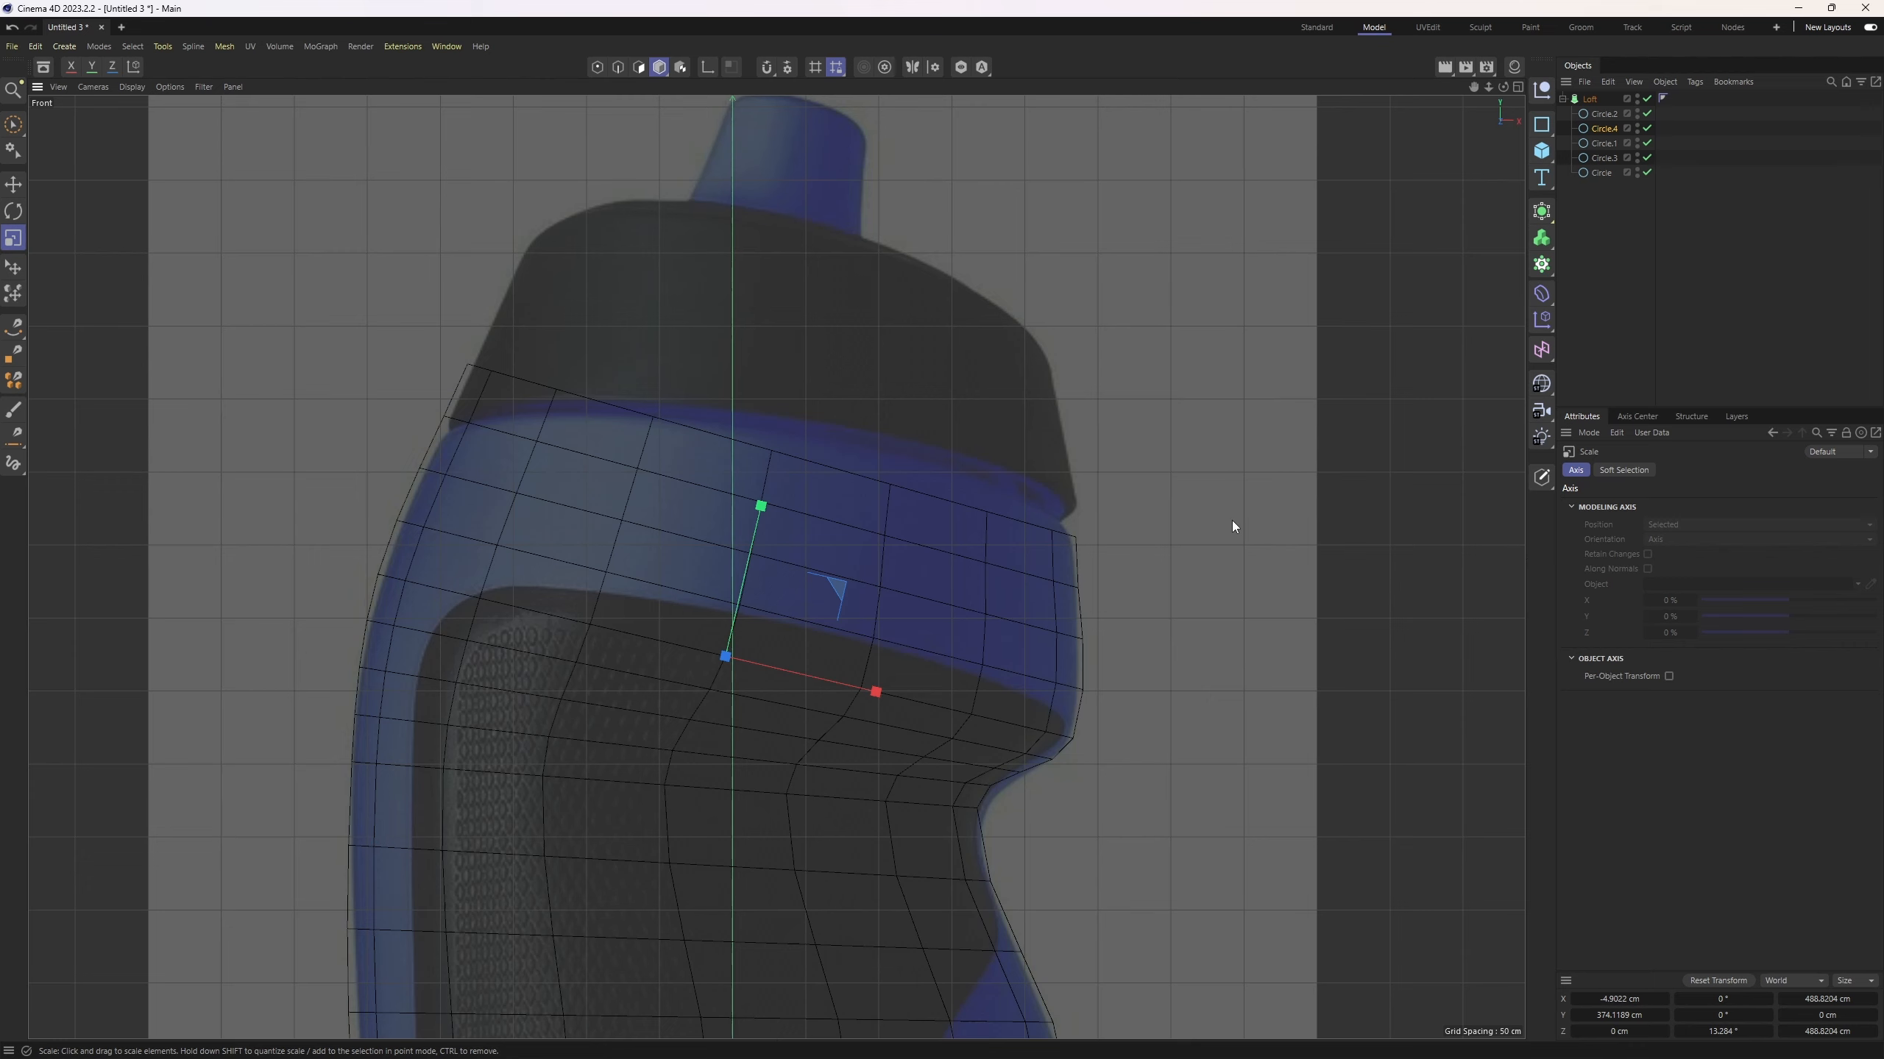
drag(1085, 640, 1093, 641)
Step: Scale the grip-notch circle up to about 443 cm in diameter and shift it slightly downward to follow the notch
alt+middle_drag(1101, 619, 1179, 505)
click(1605, 144)
drag(1180, 649, 1204, 652)
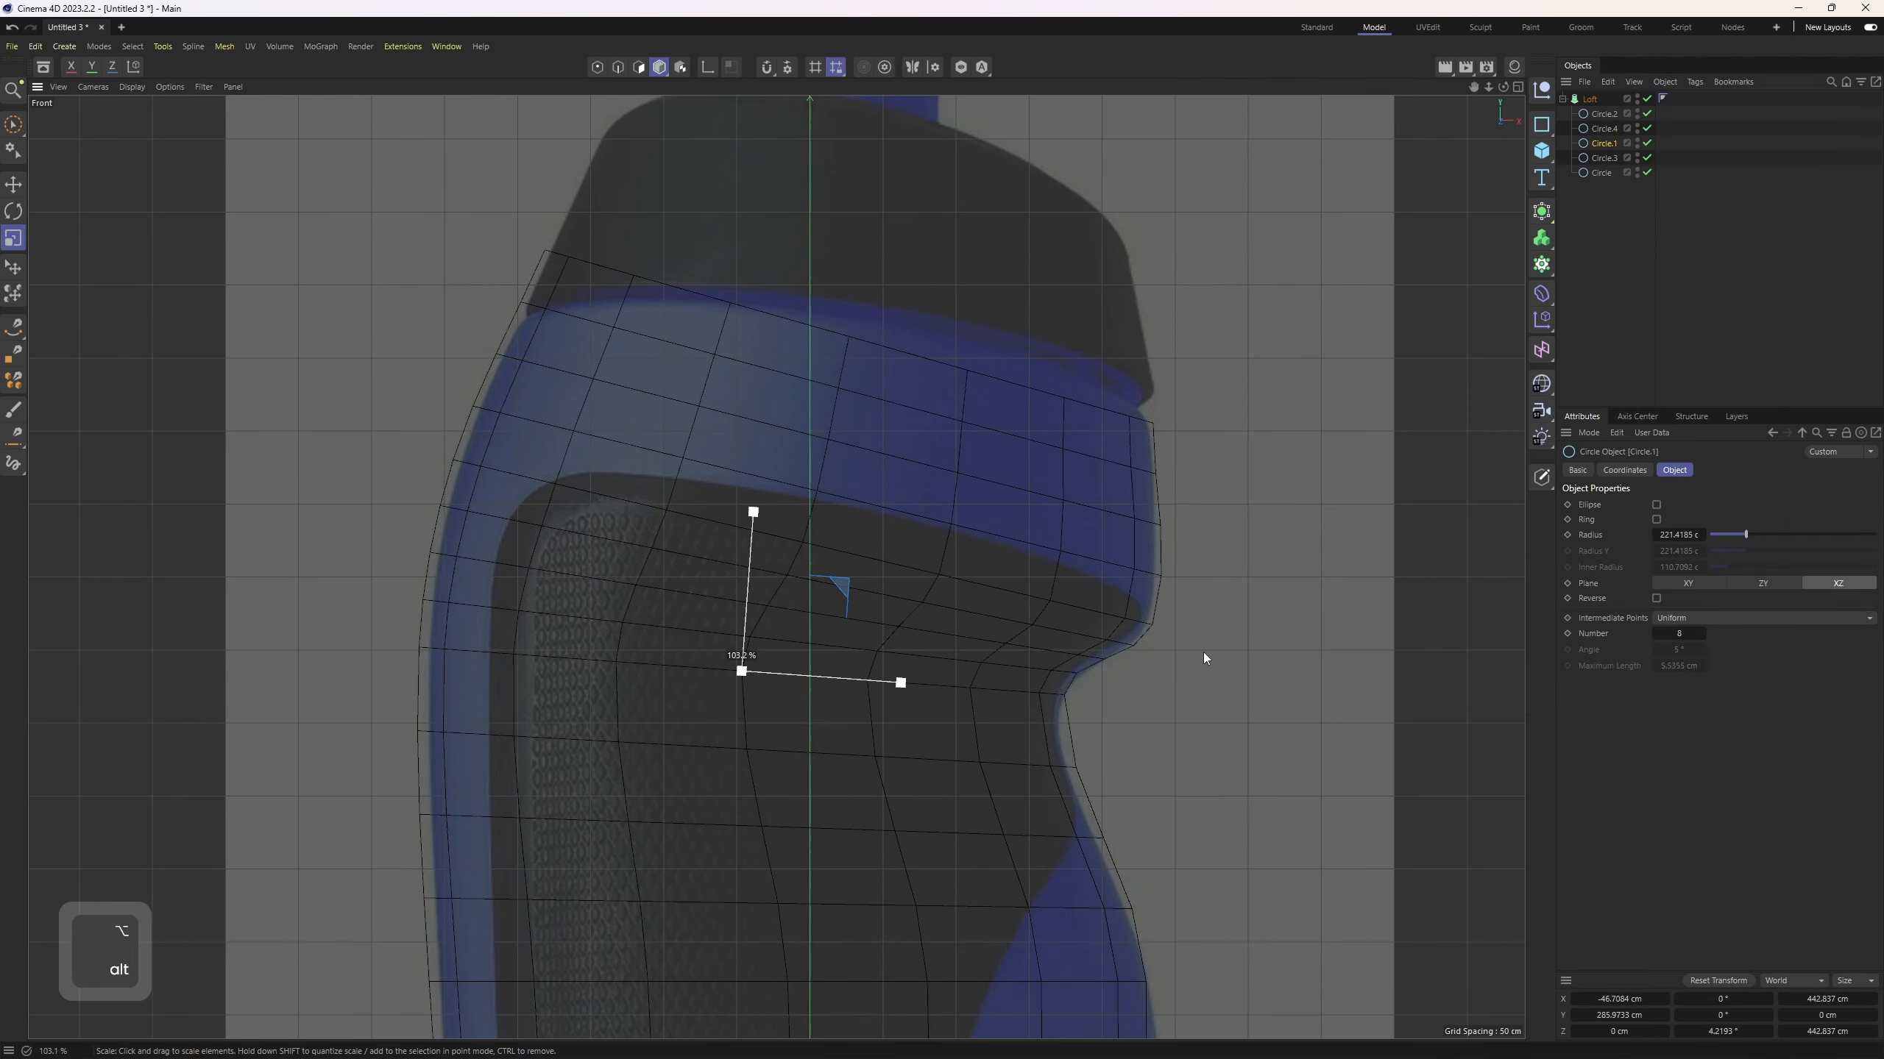
key(e)
drag(1081, 604, 1084, 622)
scroll(1084, 621, down, 2)
Step: Scale the circle below the grip notch to about 499.5 cm in diameter and move it to about X -7 cm, Y 37 cm
alt+middle_drag(1083, 622, 1083, 316)
click(1604, 158)
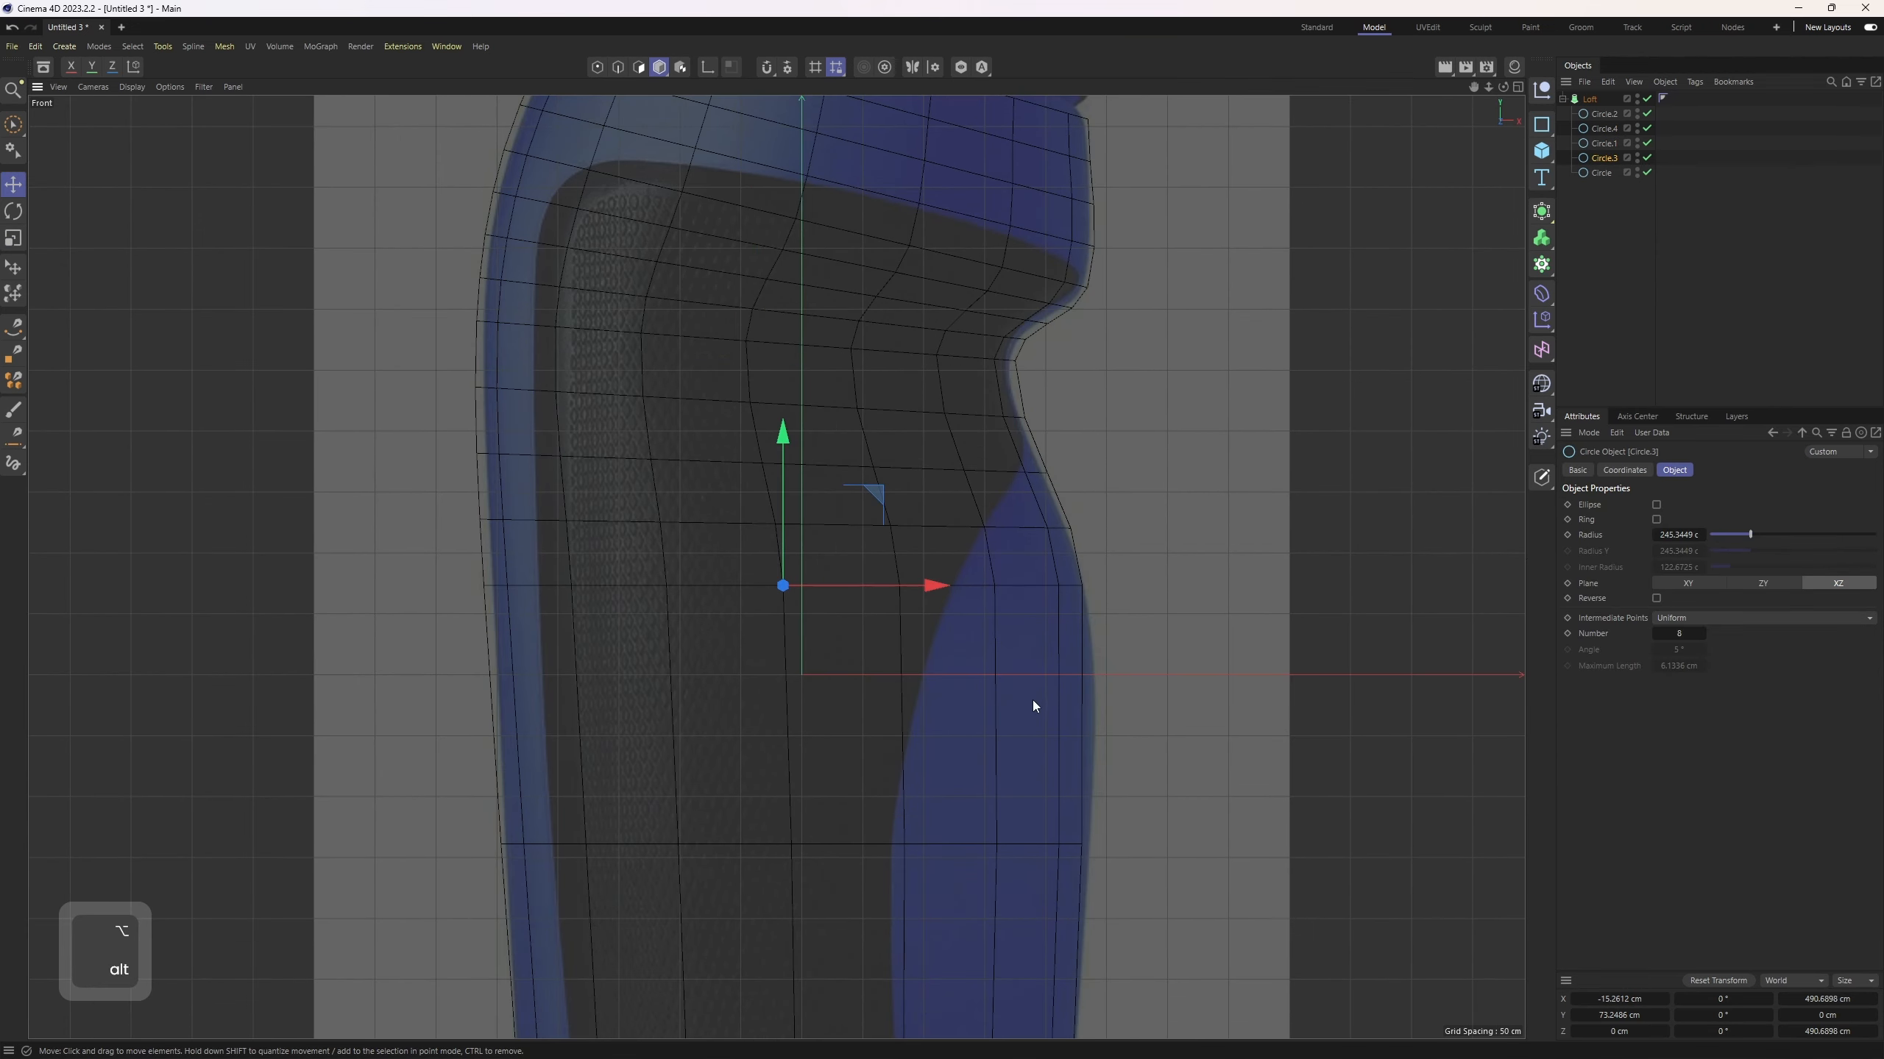
key(t)
drag(1033, 704, 1043, 710)
key(e)
drag(880, 515, 889, 550)
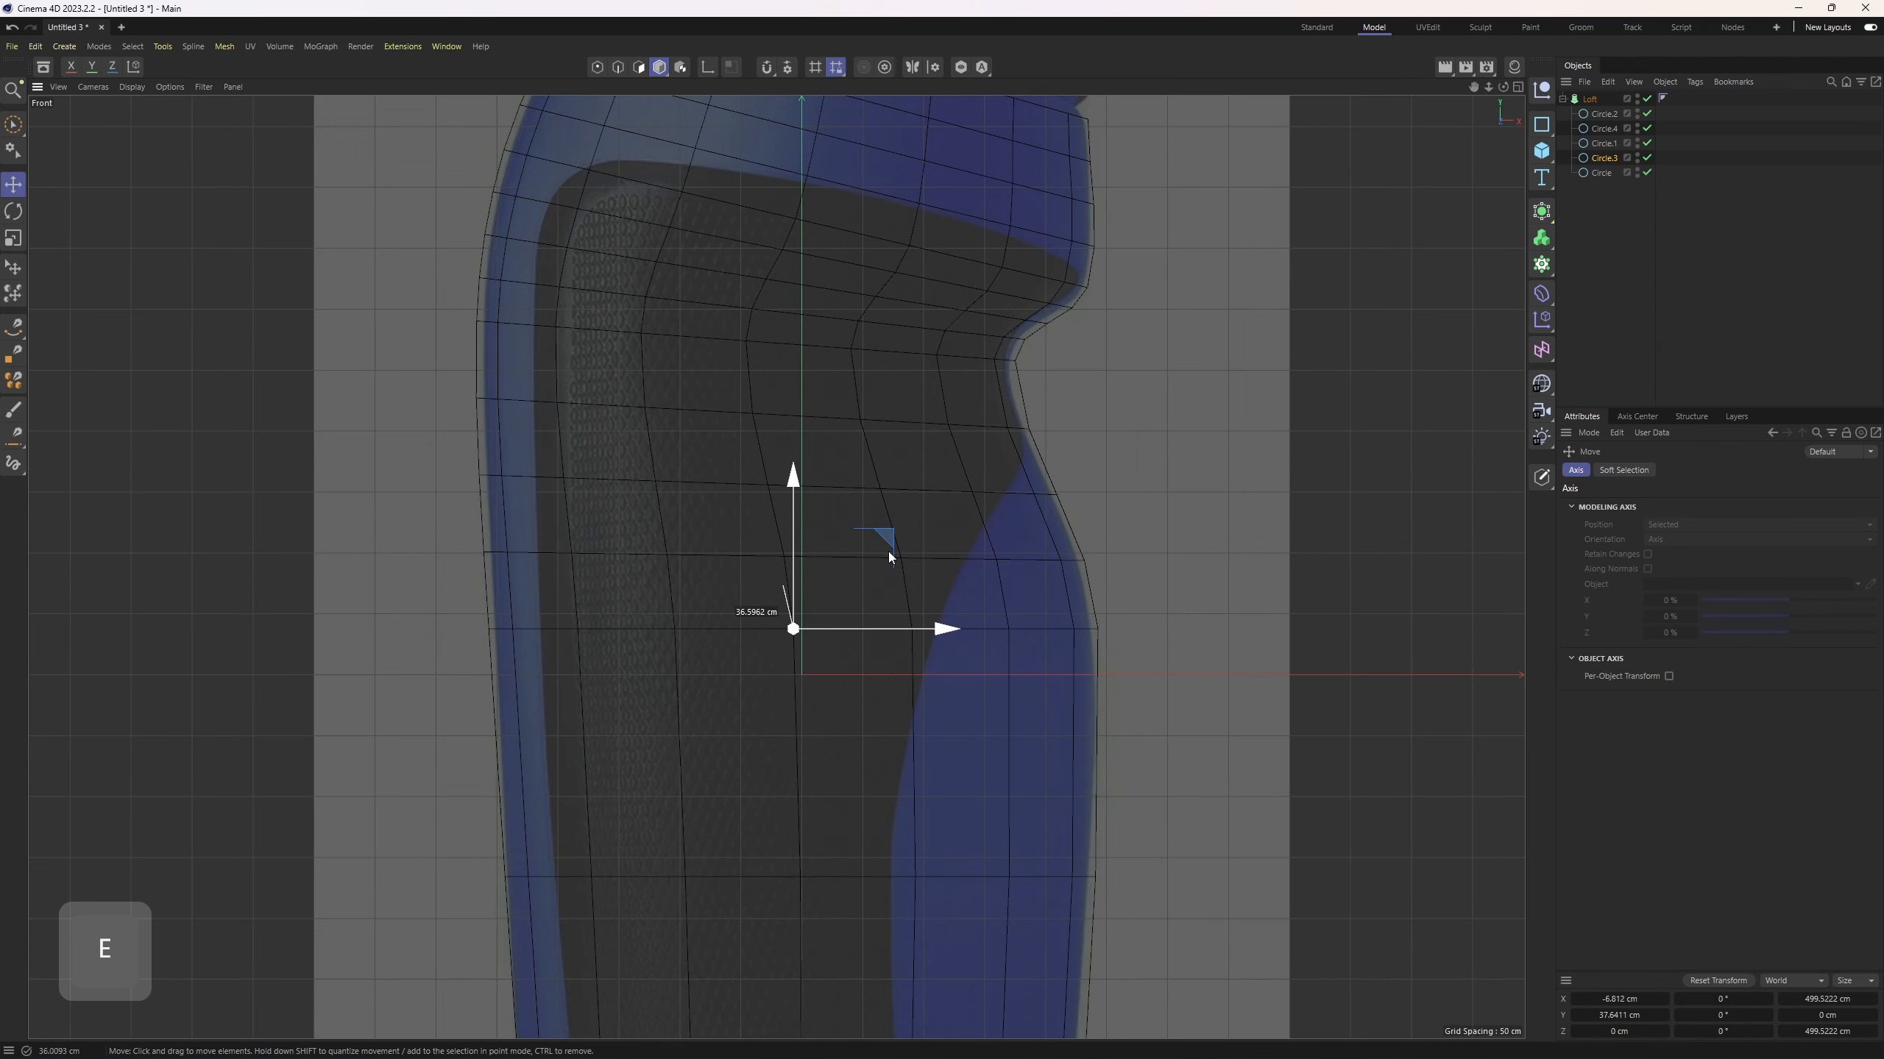
Step: Duplicate the bulge circle inside the Loft, ordered just above the base circle, and move the copy down to about Y -248 cm
scroll(889, 550, down, 3)
alt+middle_drag(889, 550, 912, 391)
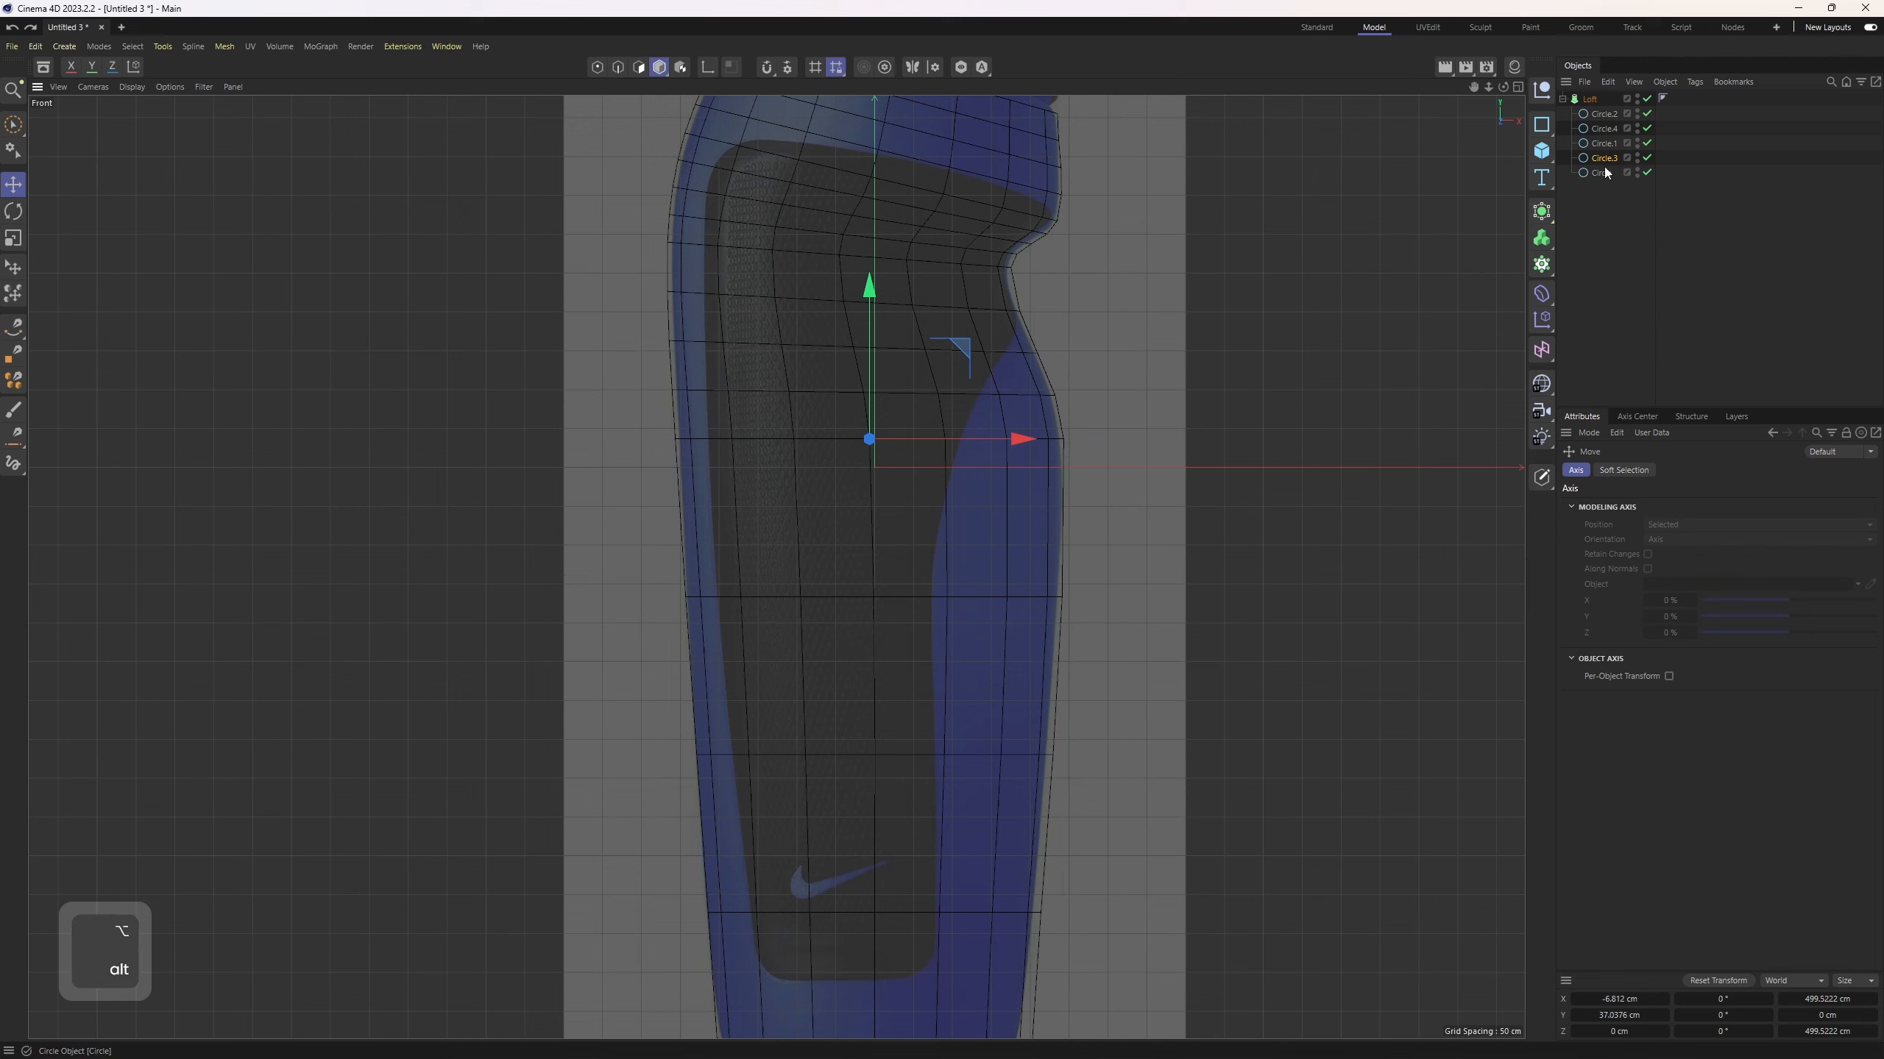
ctrl+drag(1603, 159, 1604, 165)
drag(873, 316, 883, 529)
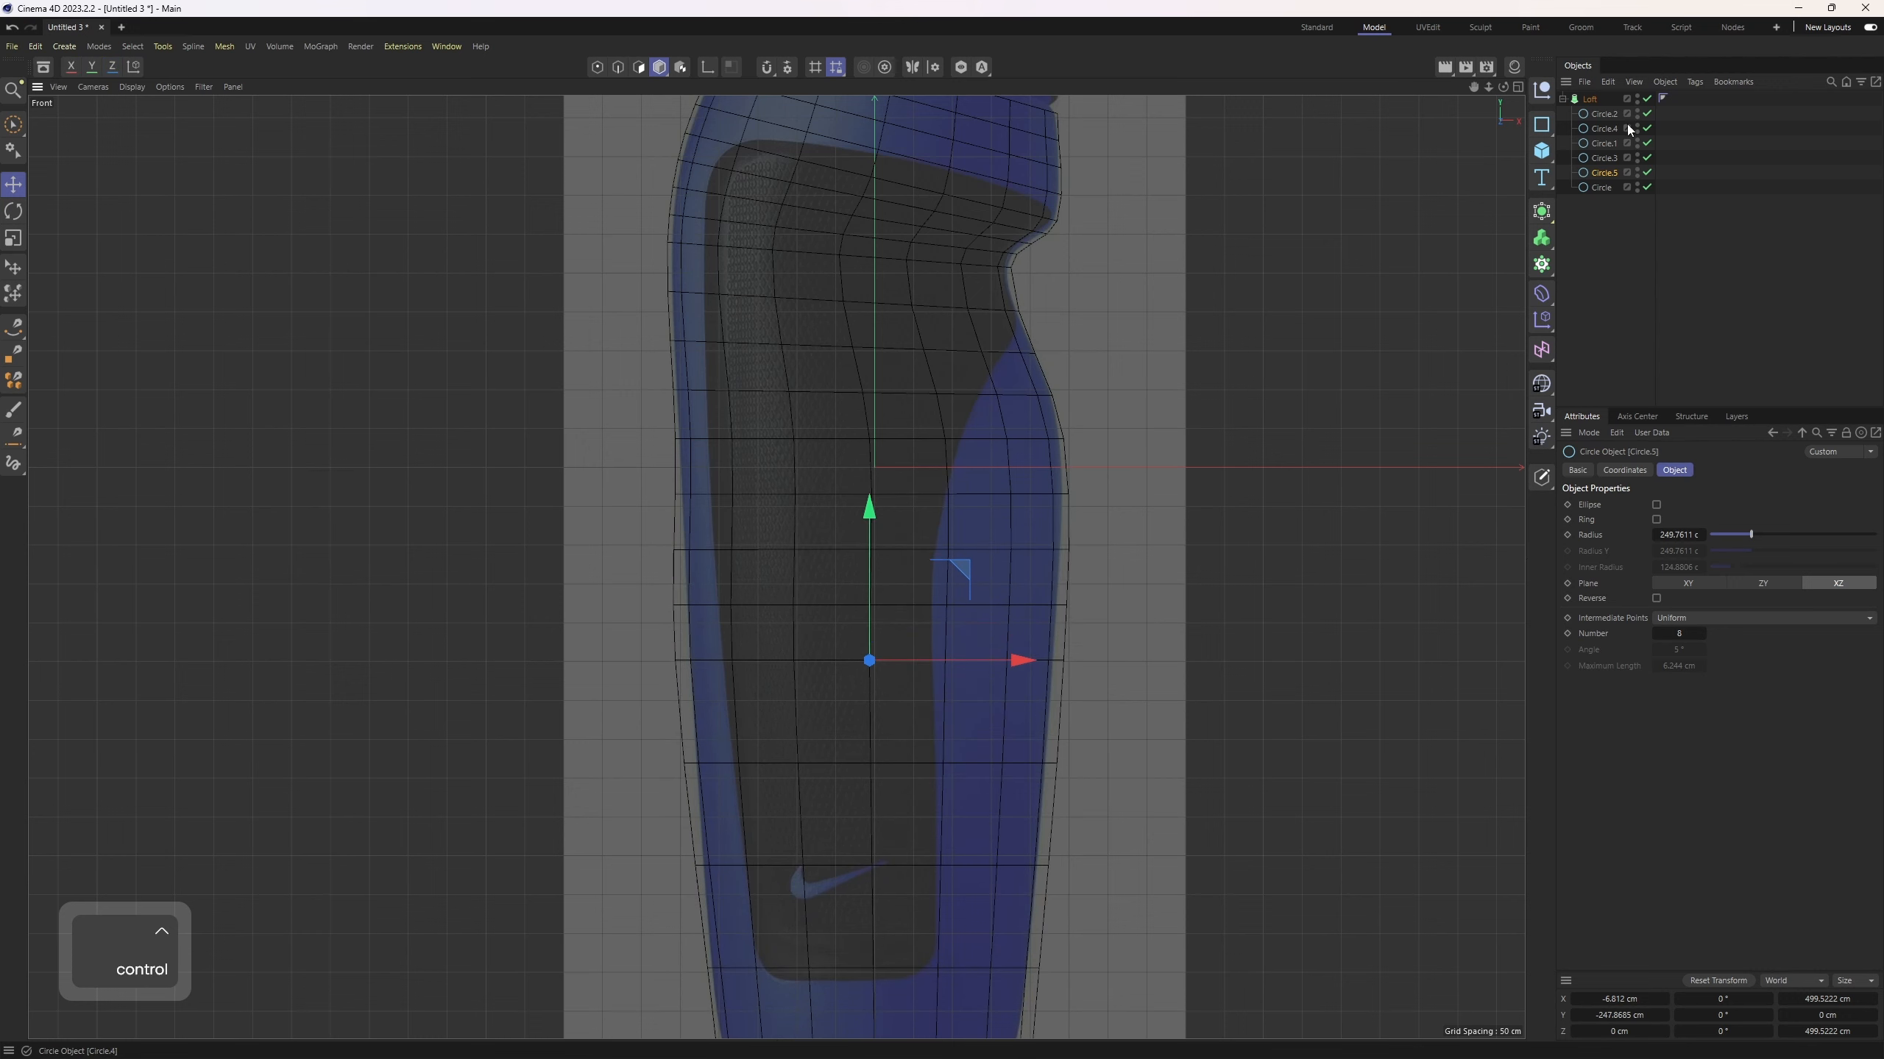
Step: Scale the lower body circle to about 469 cm in diameter and move it to about X -3 cm, Y -293 cm to match the reference
click(1607, 173)
alt+middle_drag(947, 578, 945, 527)
drag(957, 526, 973, 568)
key(t)
drag(1345, 641, 1302, 641)
key(e)
scroll(1020, 651, up, 3)
key(t)
key(e)
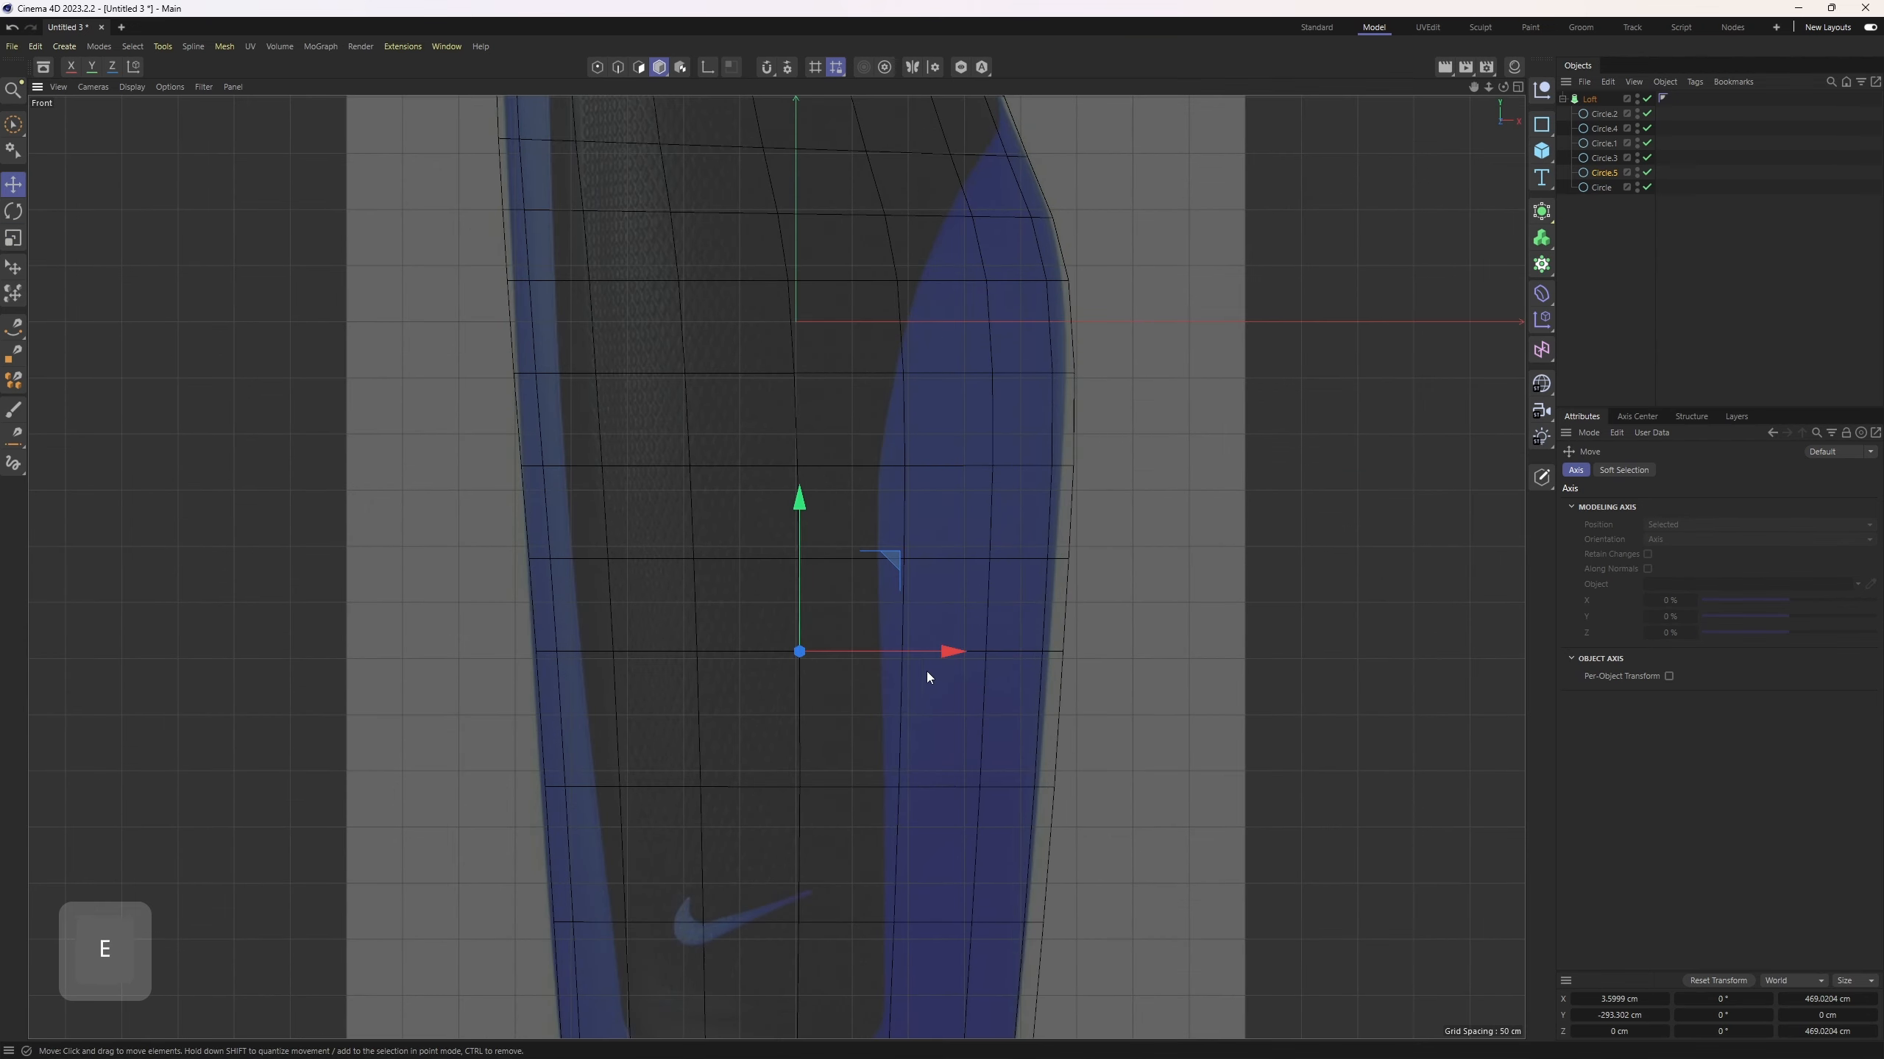
drag(927, 675, 918, 659)
scroll(905, 616, down, 5)
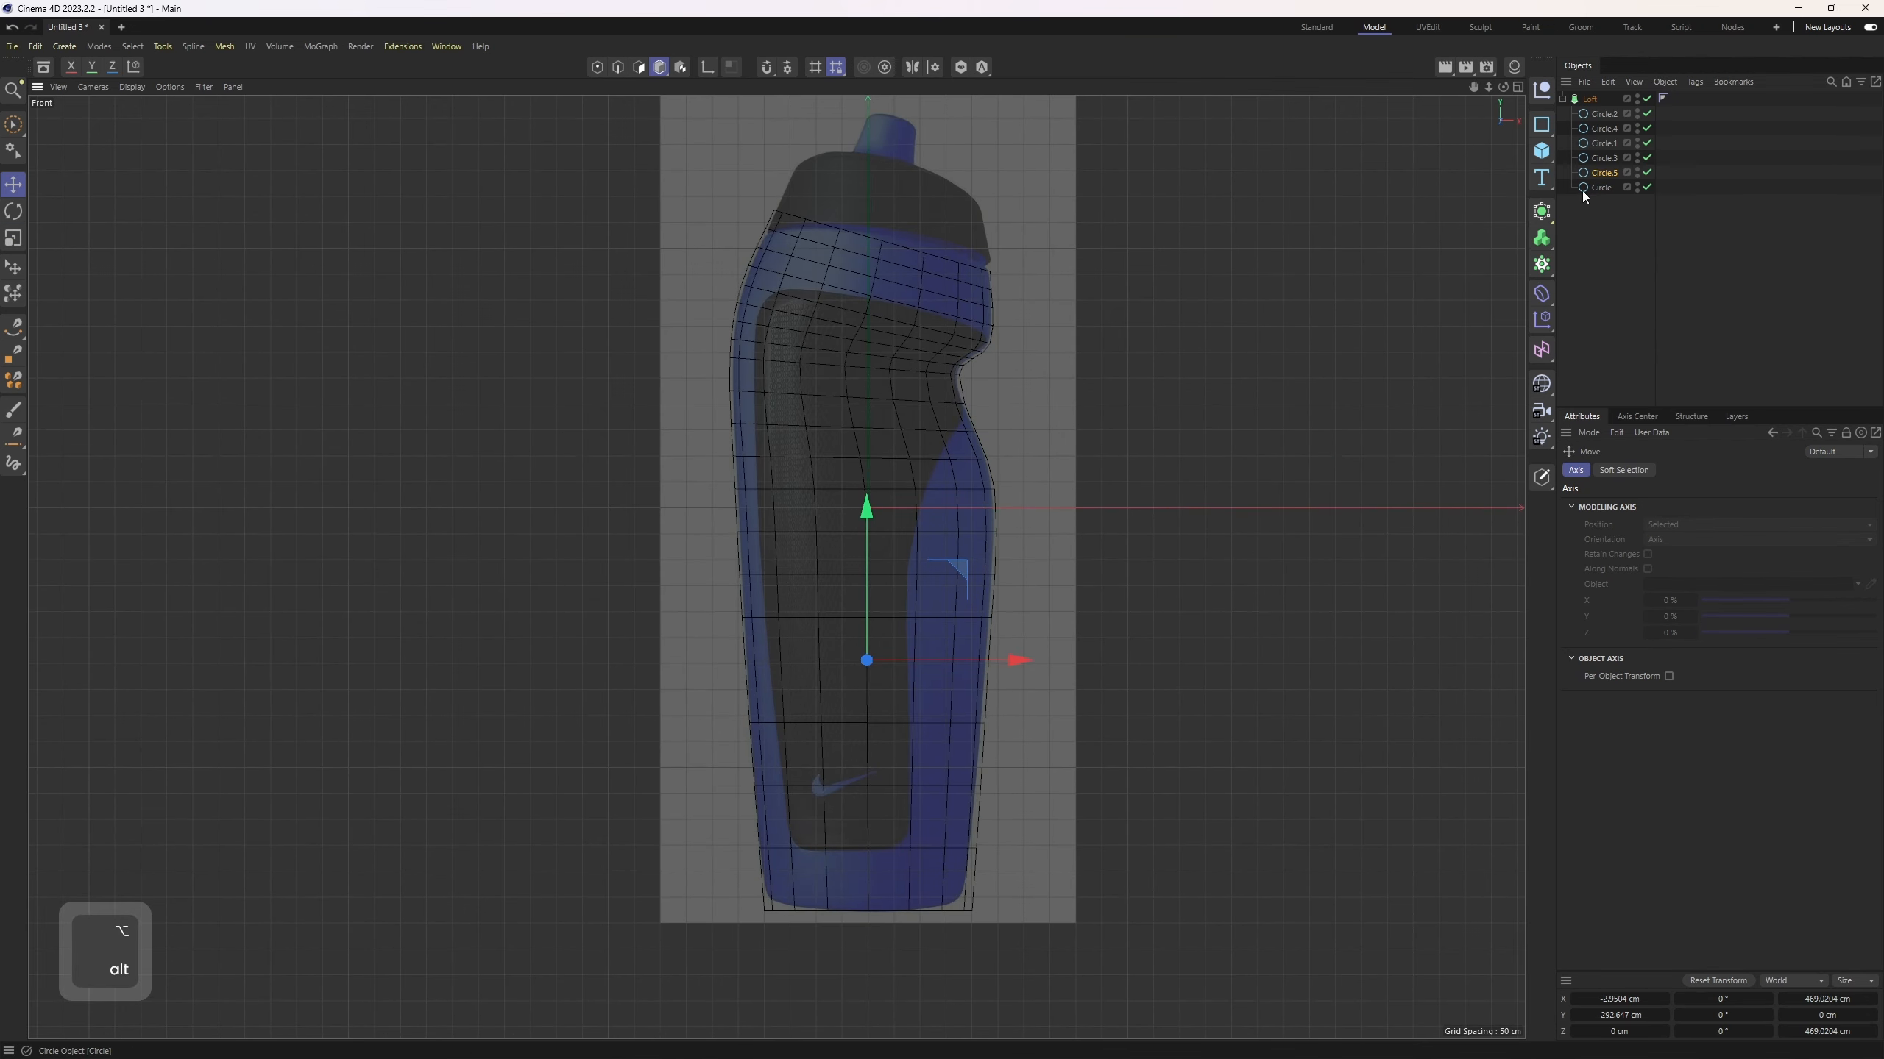
Step: Reduce the top circle's tilt to about 9.4° and place it at about X 27 cm, Y 520 cm, just under the lid
scroll(974, 336, up, 5)
click(1608, 113)
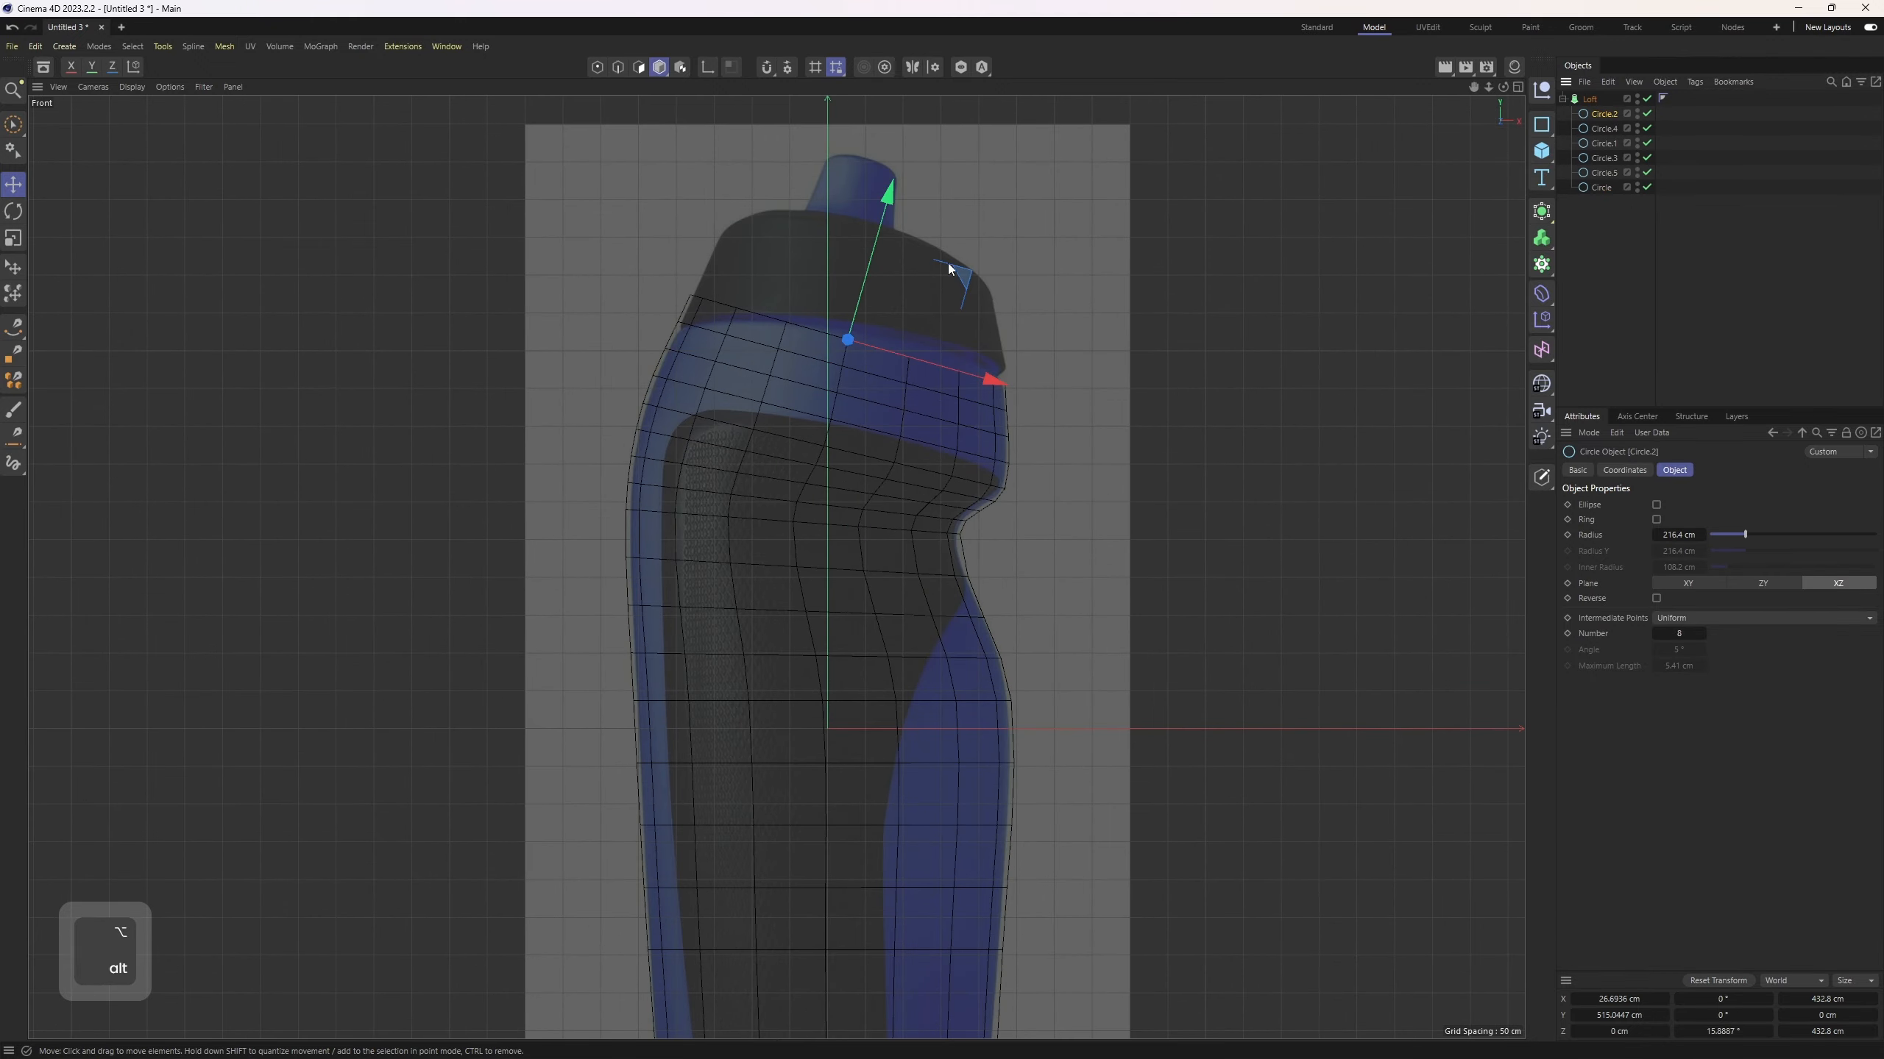
scroll(947, 267, up, 3)
key(r)
drag(959, 425, 965, 376)
key(e)
alt+right_drag(974, 370, 936, 391)
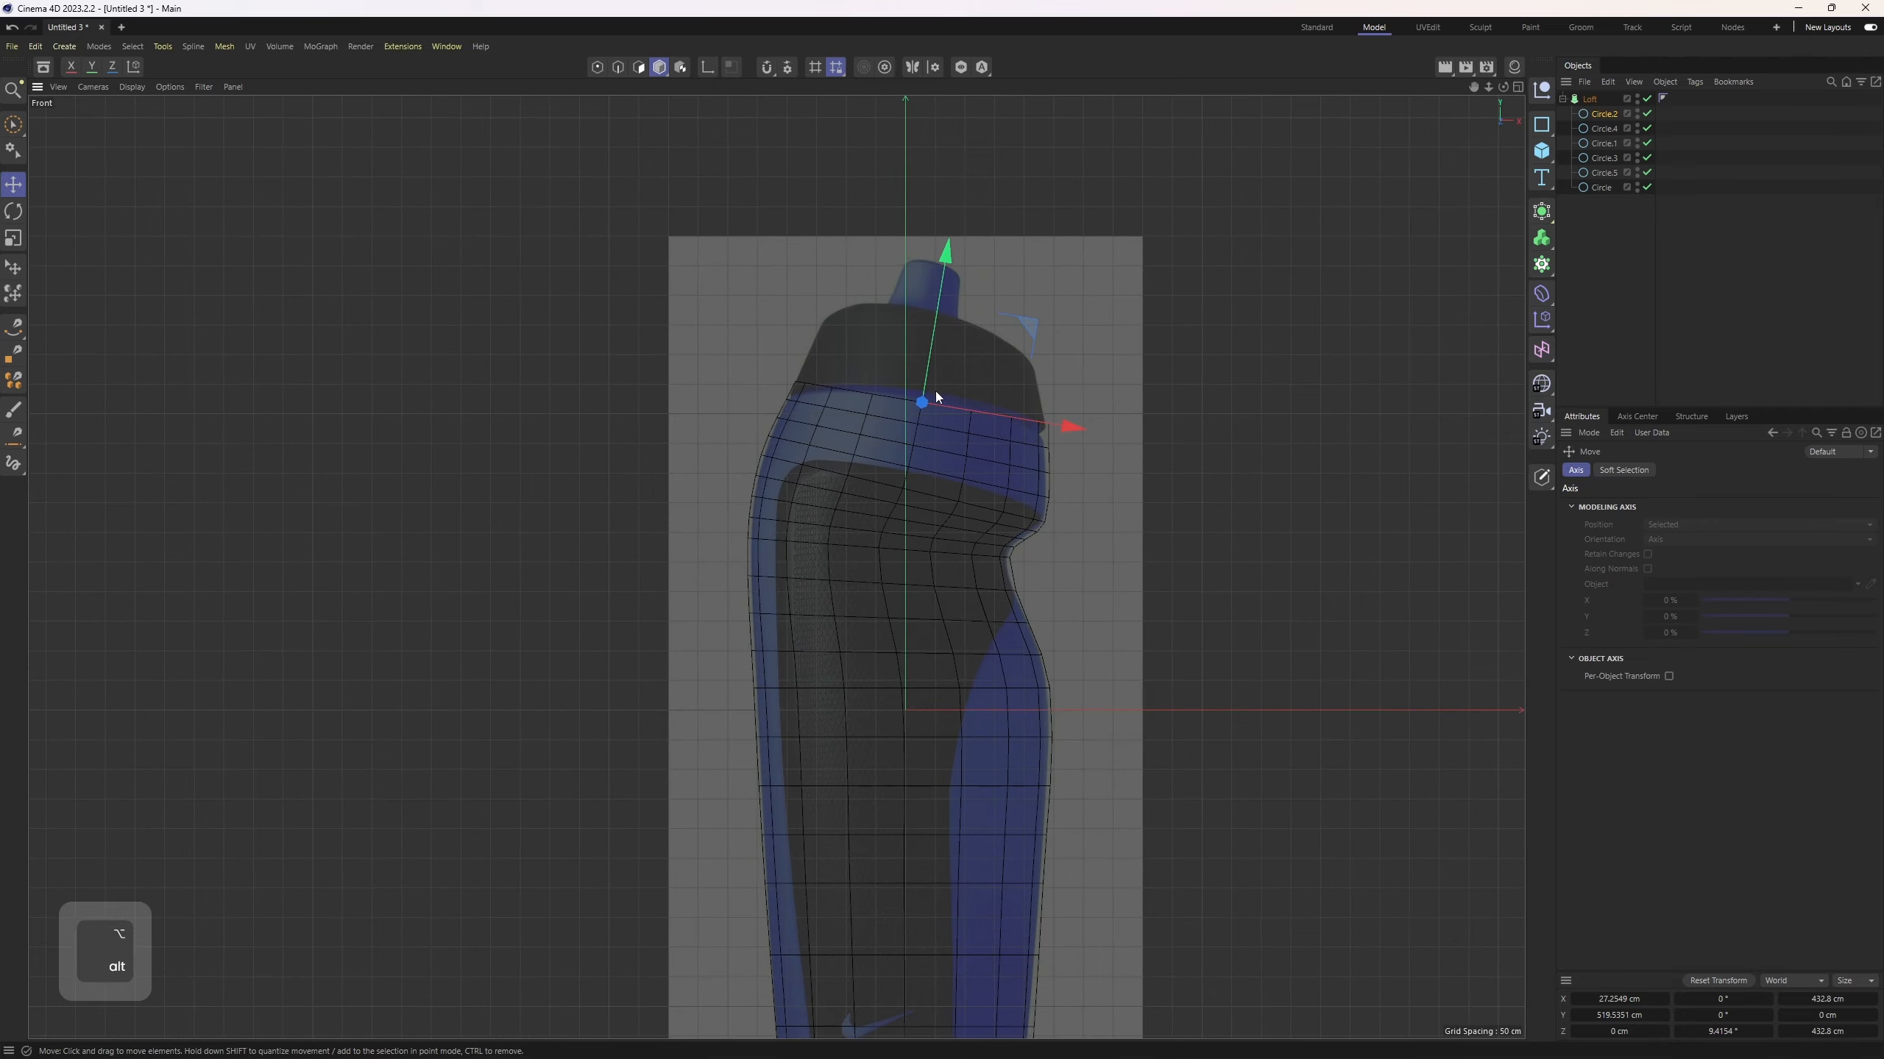
Step: Examine the lofted bottle's shape in the Perspective and Right views
middle_click(711, 391)
middle_click(521, 329)
alt+drag(747, 475, 548, 470)
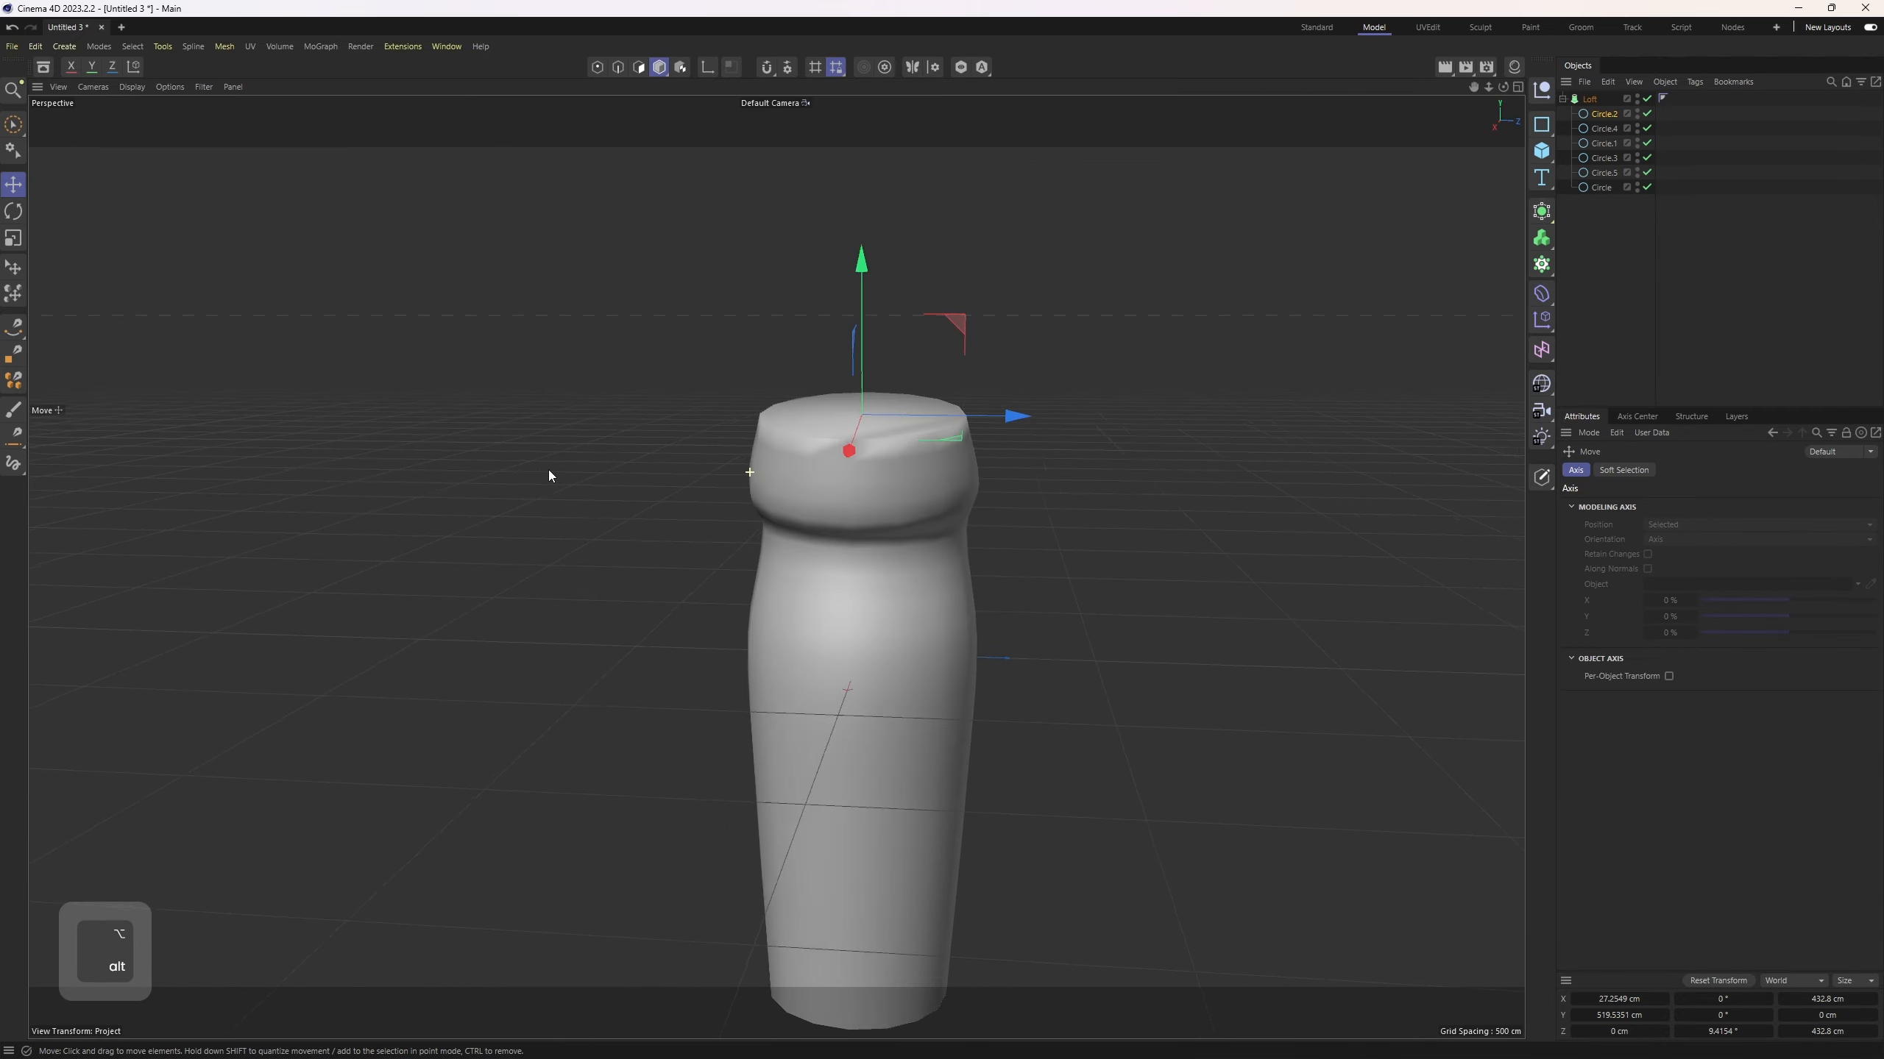
middle_click(547, 469)
middle_click(720, 609)
alt+right_drag(615, 626, 687, 528)
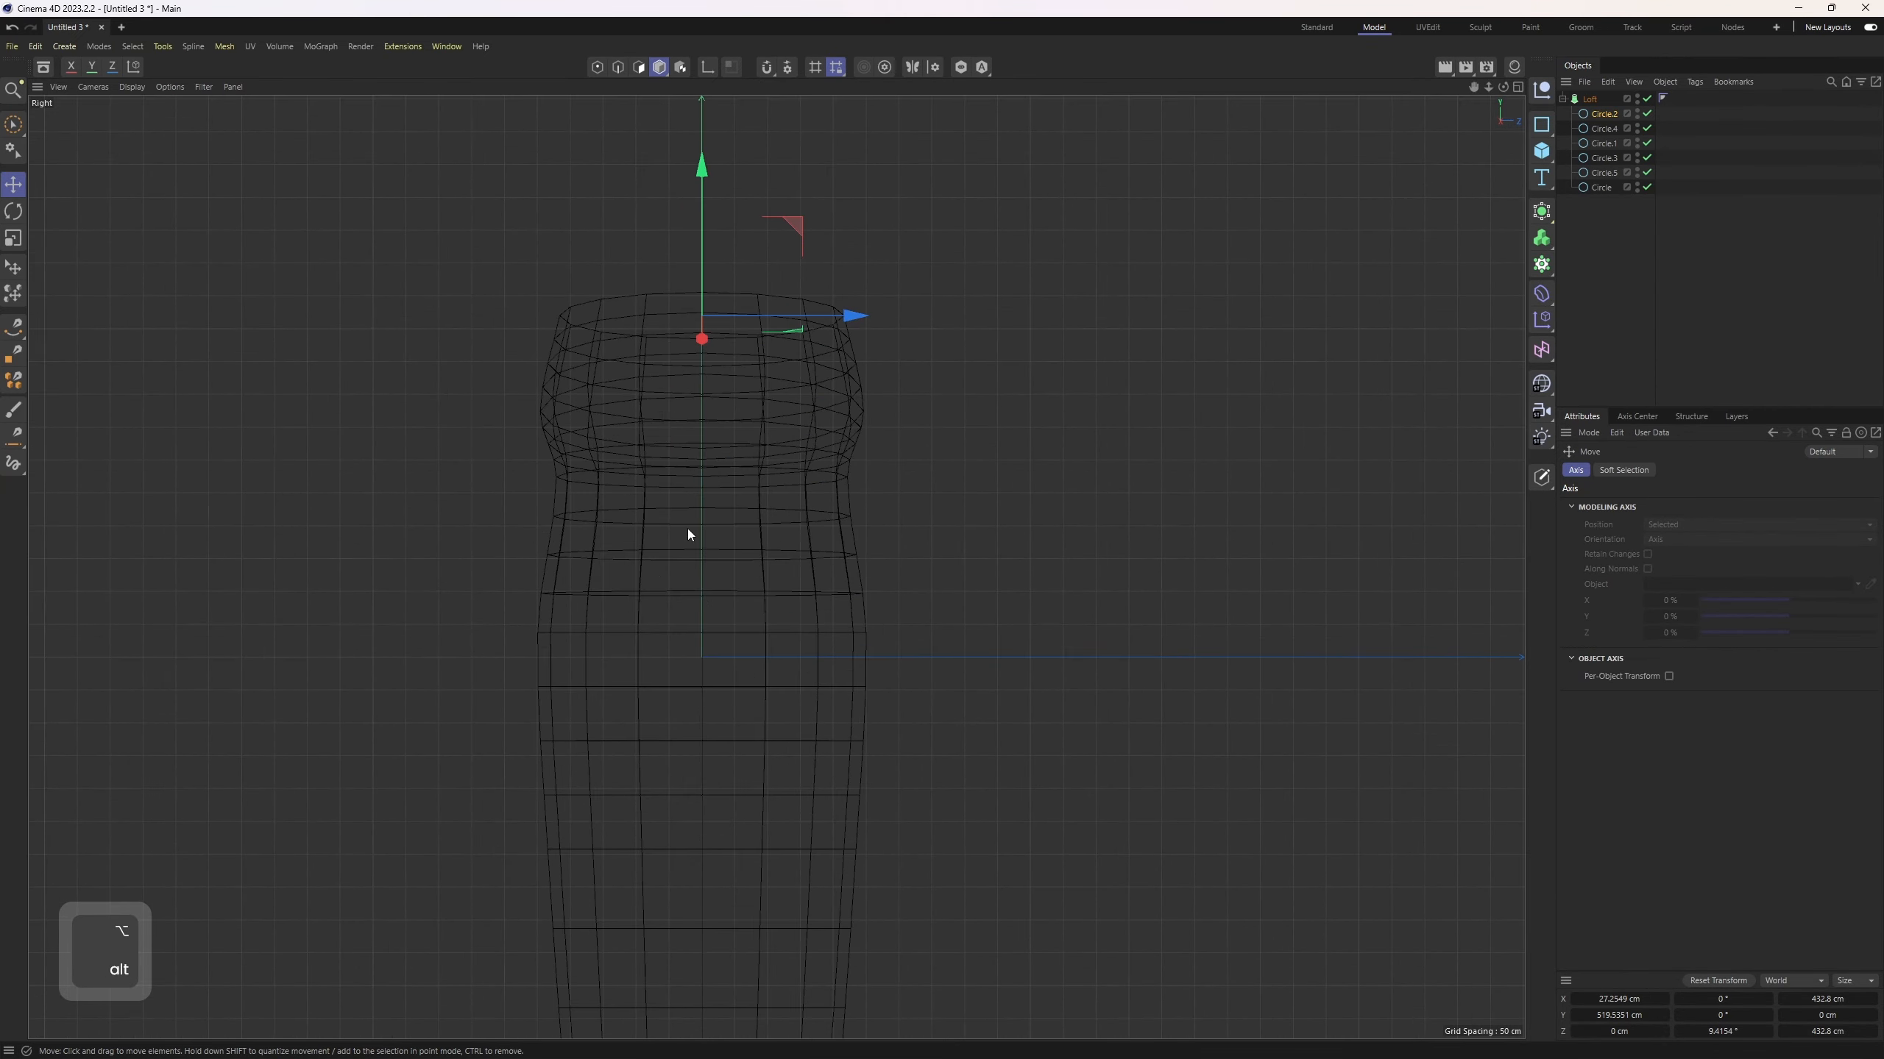
middle_click(687, 529)
middle_click(577, 408)
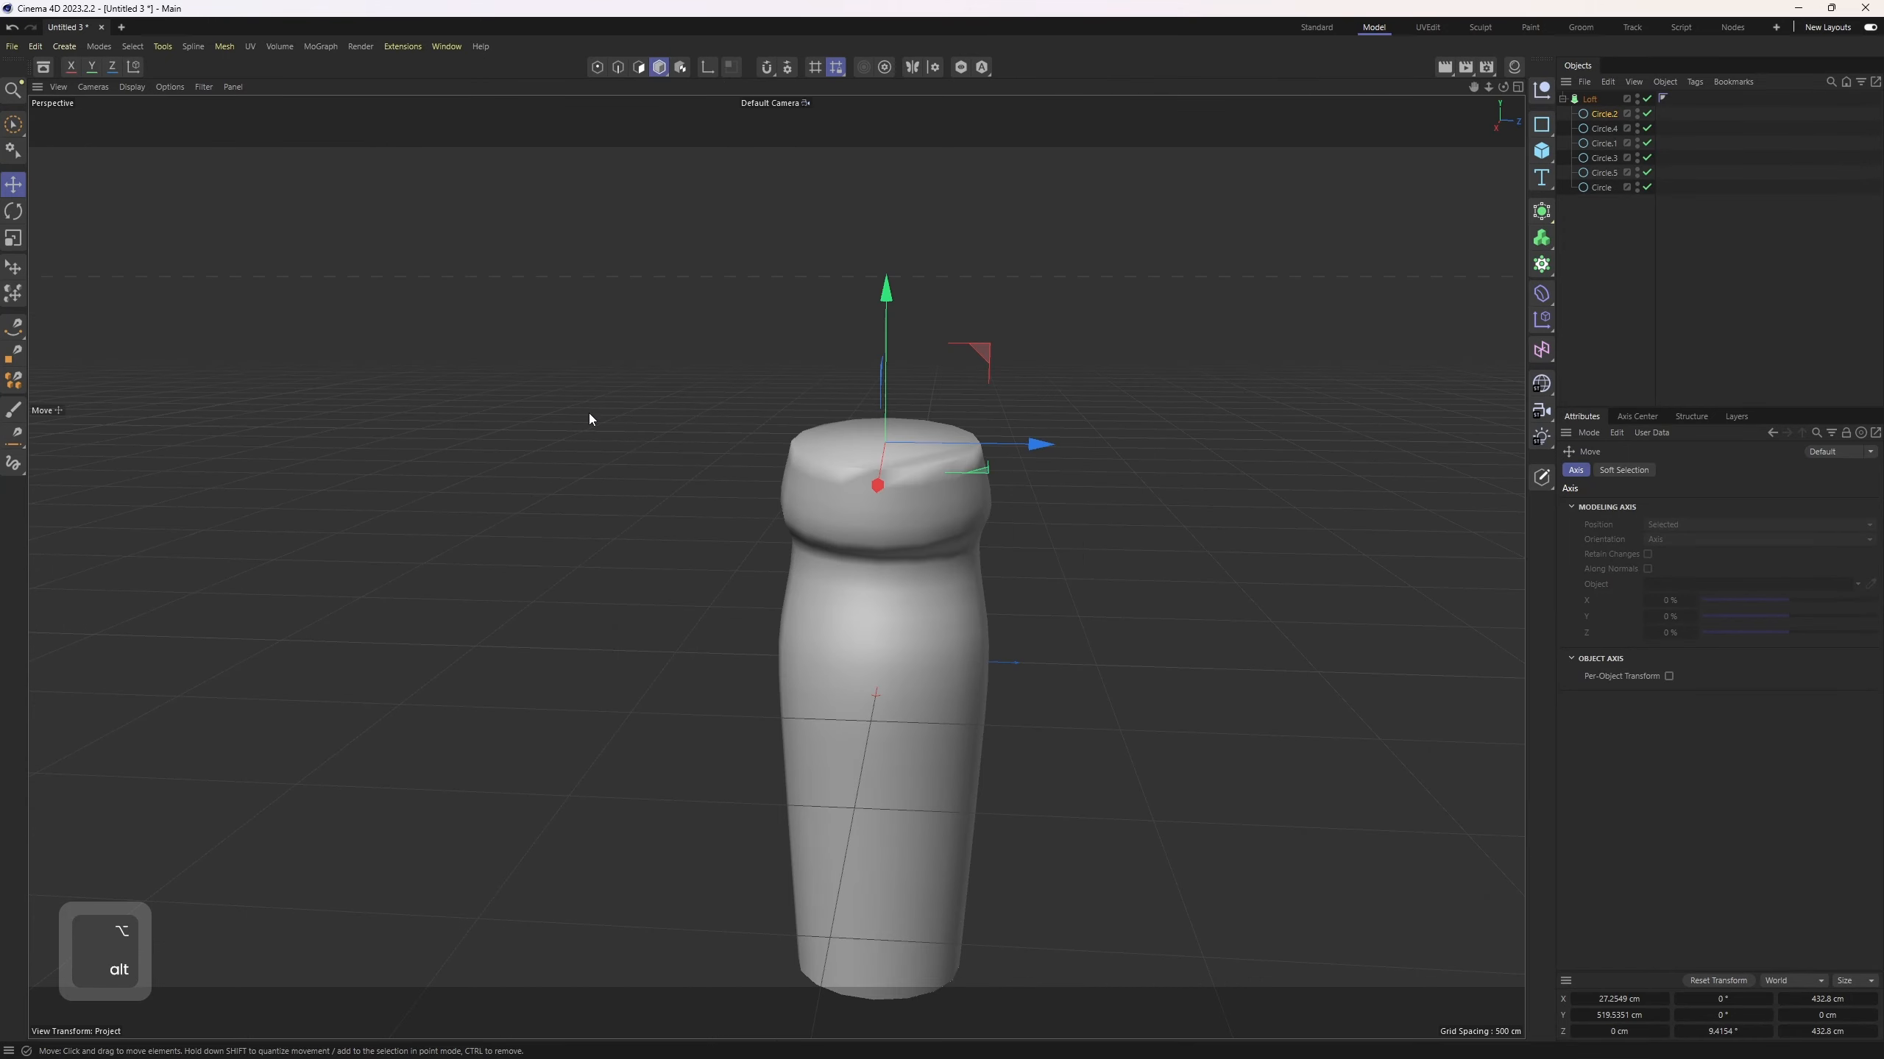
Step: Select the collar circle and disable the Loft generator to expose the circle splines in the Perspective view
click(1596, 127)
alt+drag(1059, 539, 976, 585)
click(1647, 99)
alt+drag(1022, 461, 992, 530)
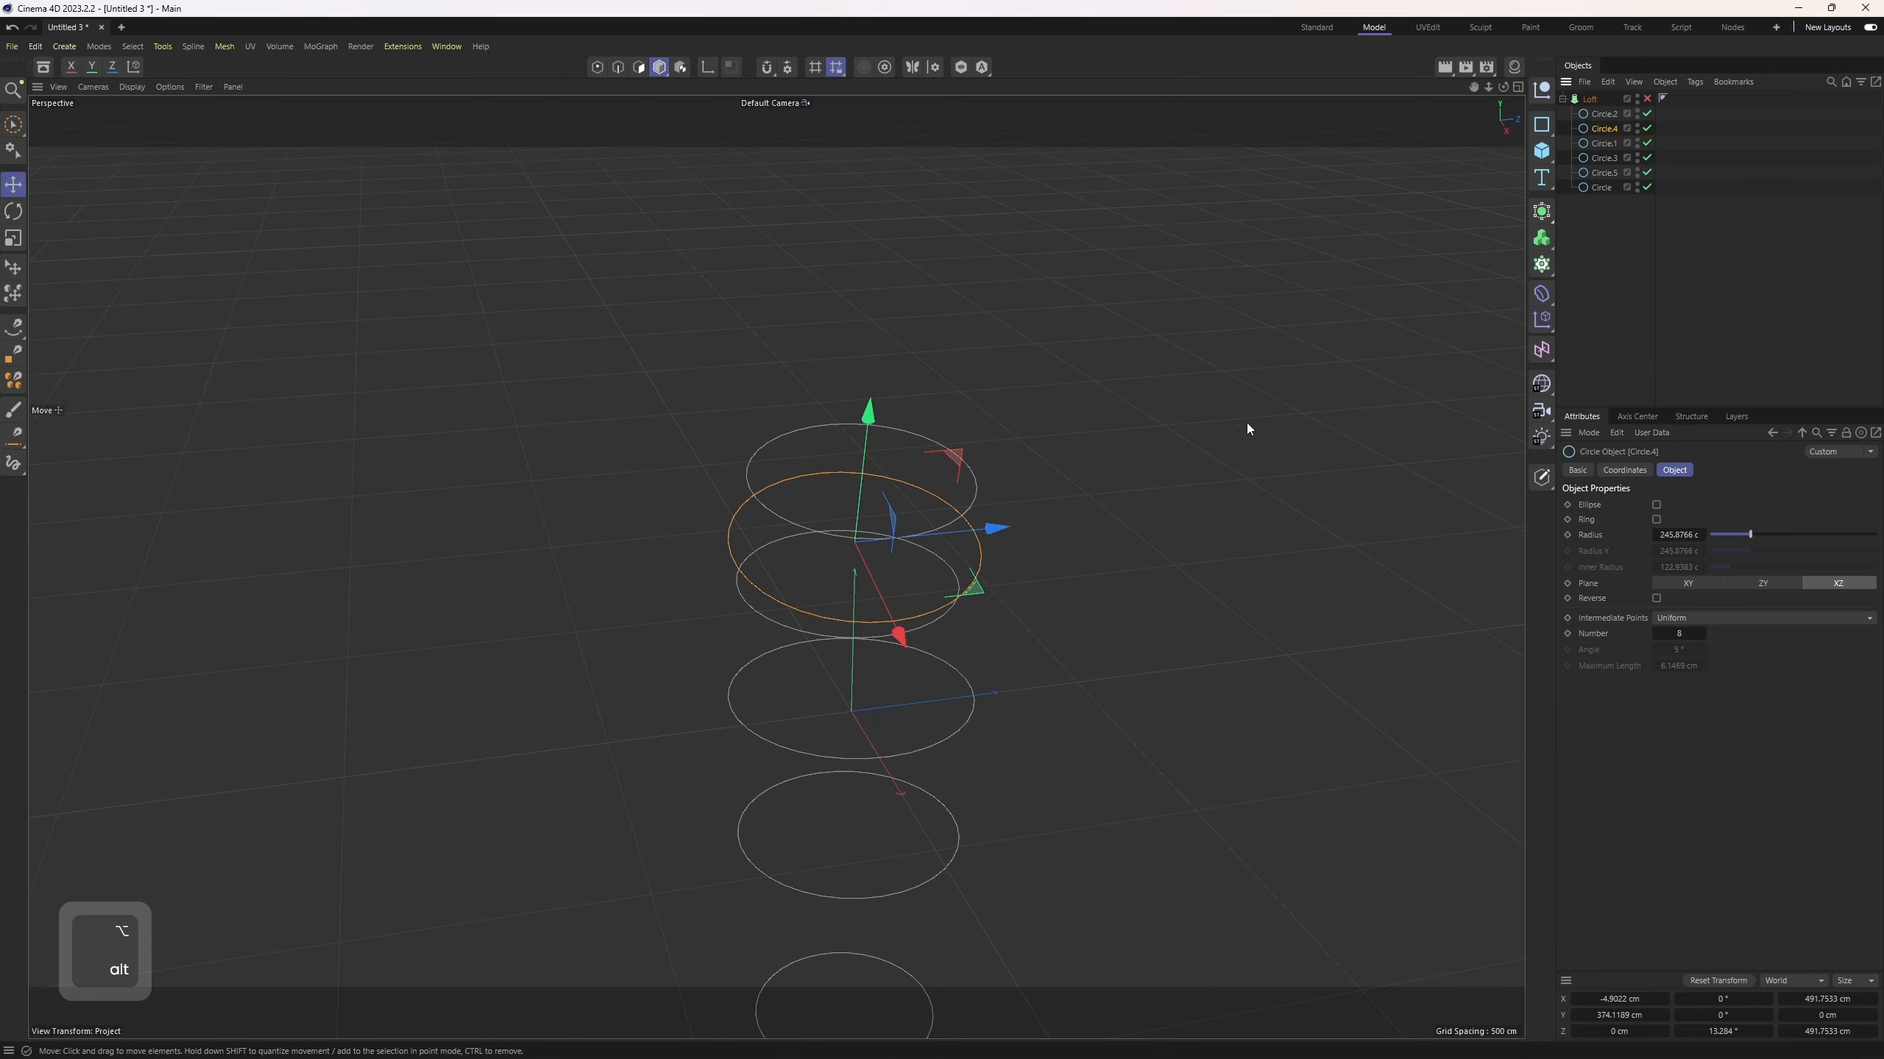
Step: Convert the collar circle into an editable spline and re-enable the Loft generator
key(t)
alt+drag(1214, 459, 942, 513)
key(ctrl+z)
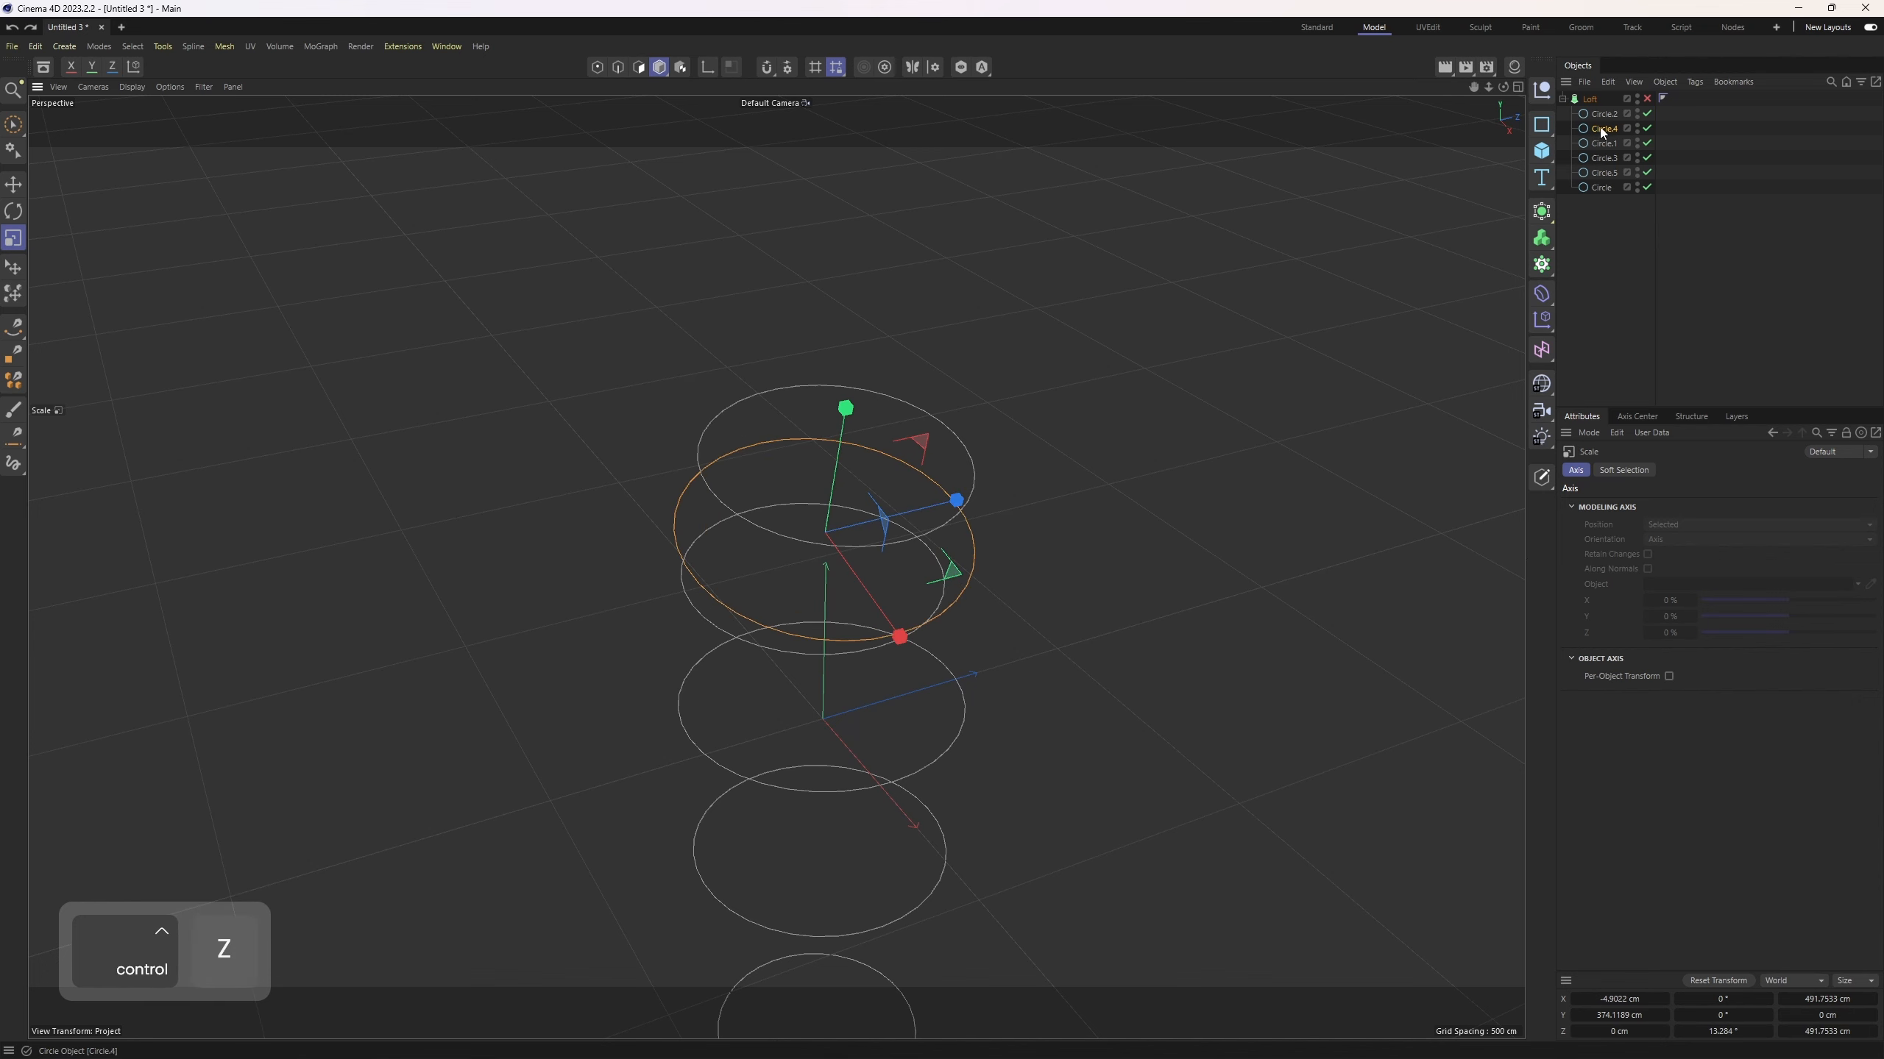
click(1601, 127)
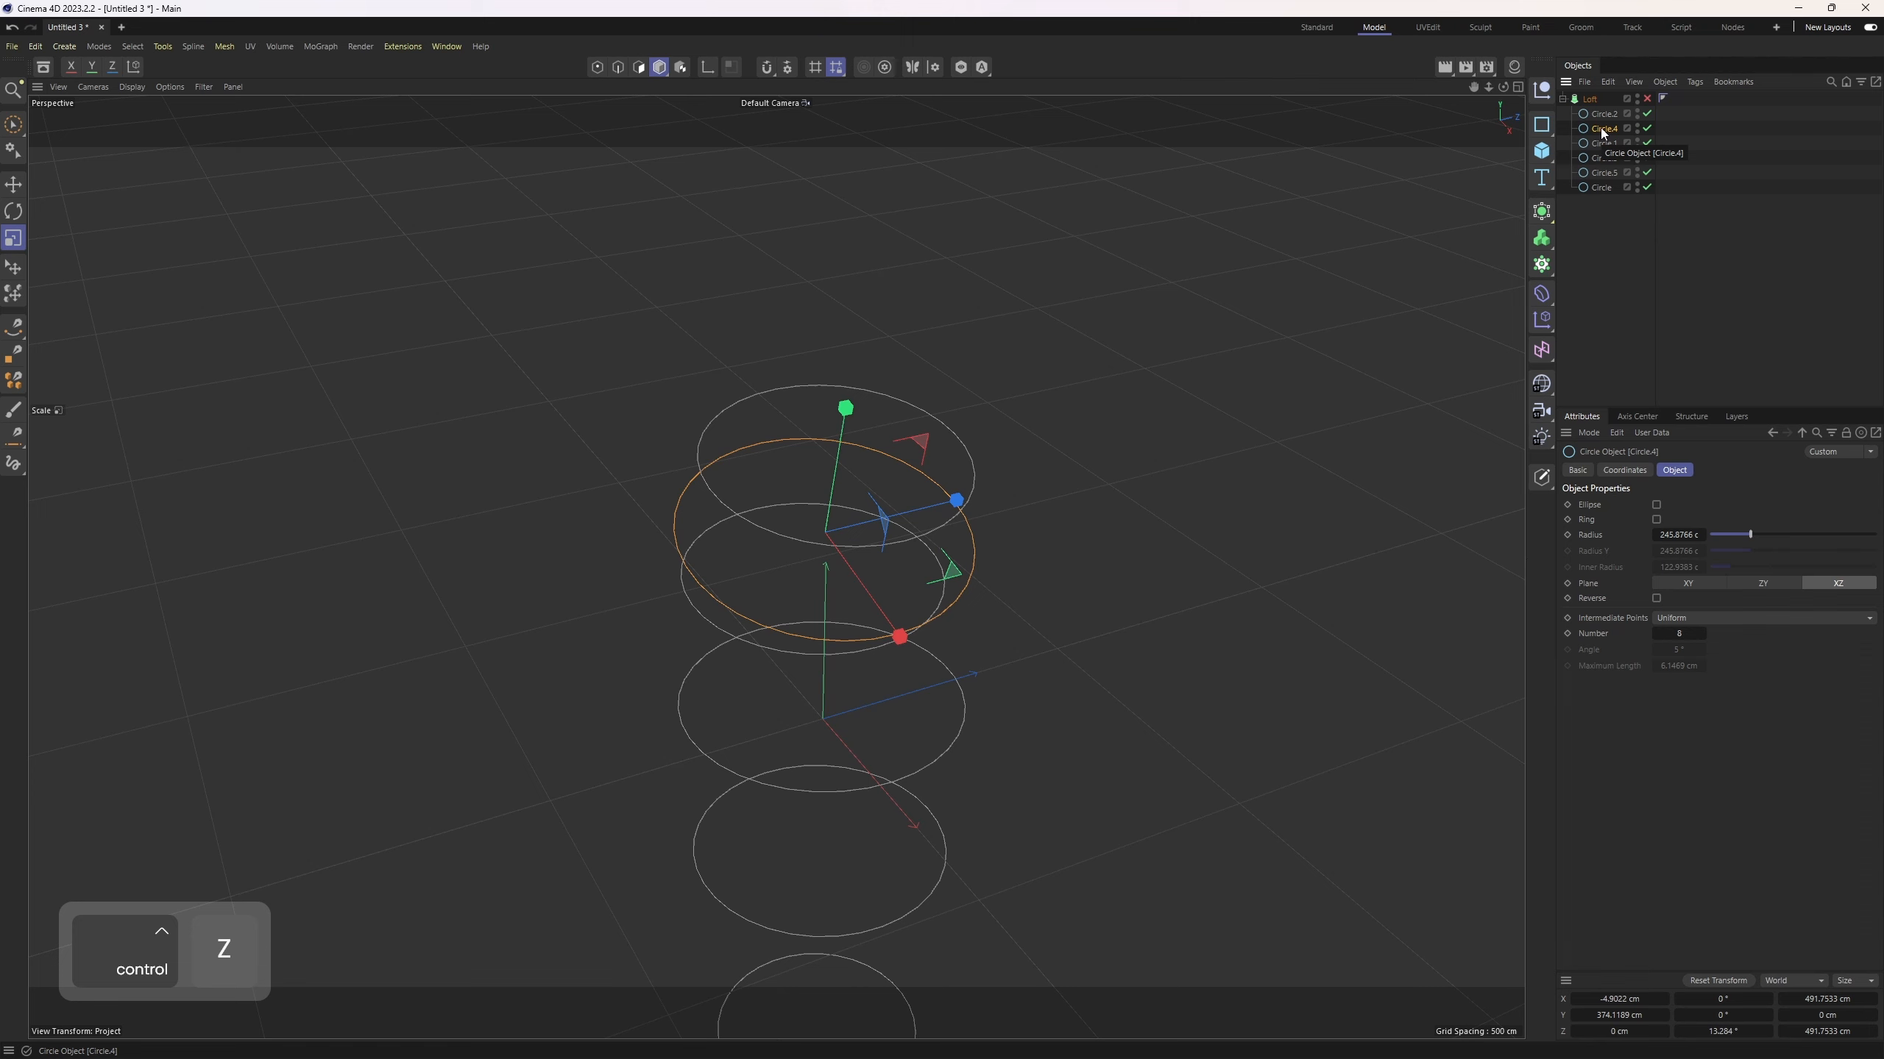
key(c)
mouse_move(909, 531)
alt+mouse_down()
mouse_move(899, 546)
mouse_move(899, 517)
mouse_move(916, 519)
alt+mouse_up()
key(ctrl+z)
middle_click(790, 578)
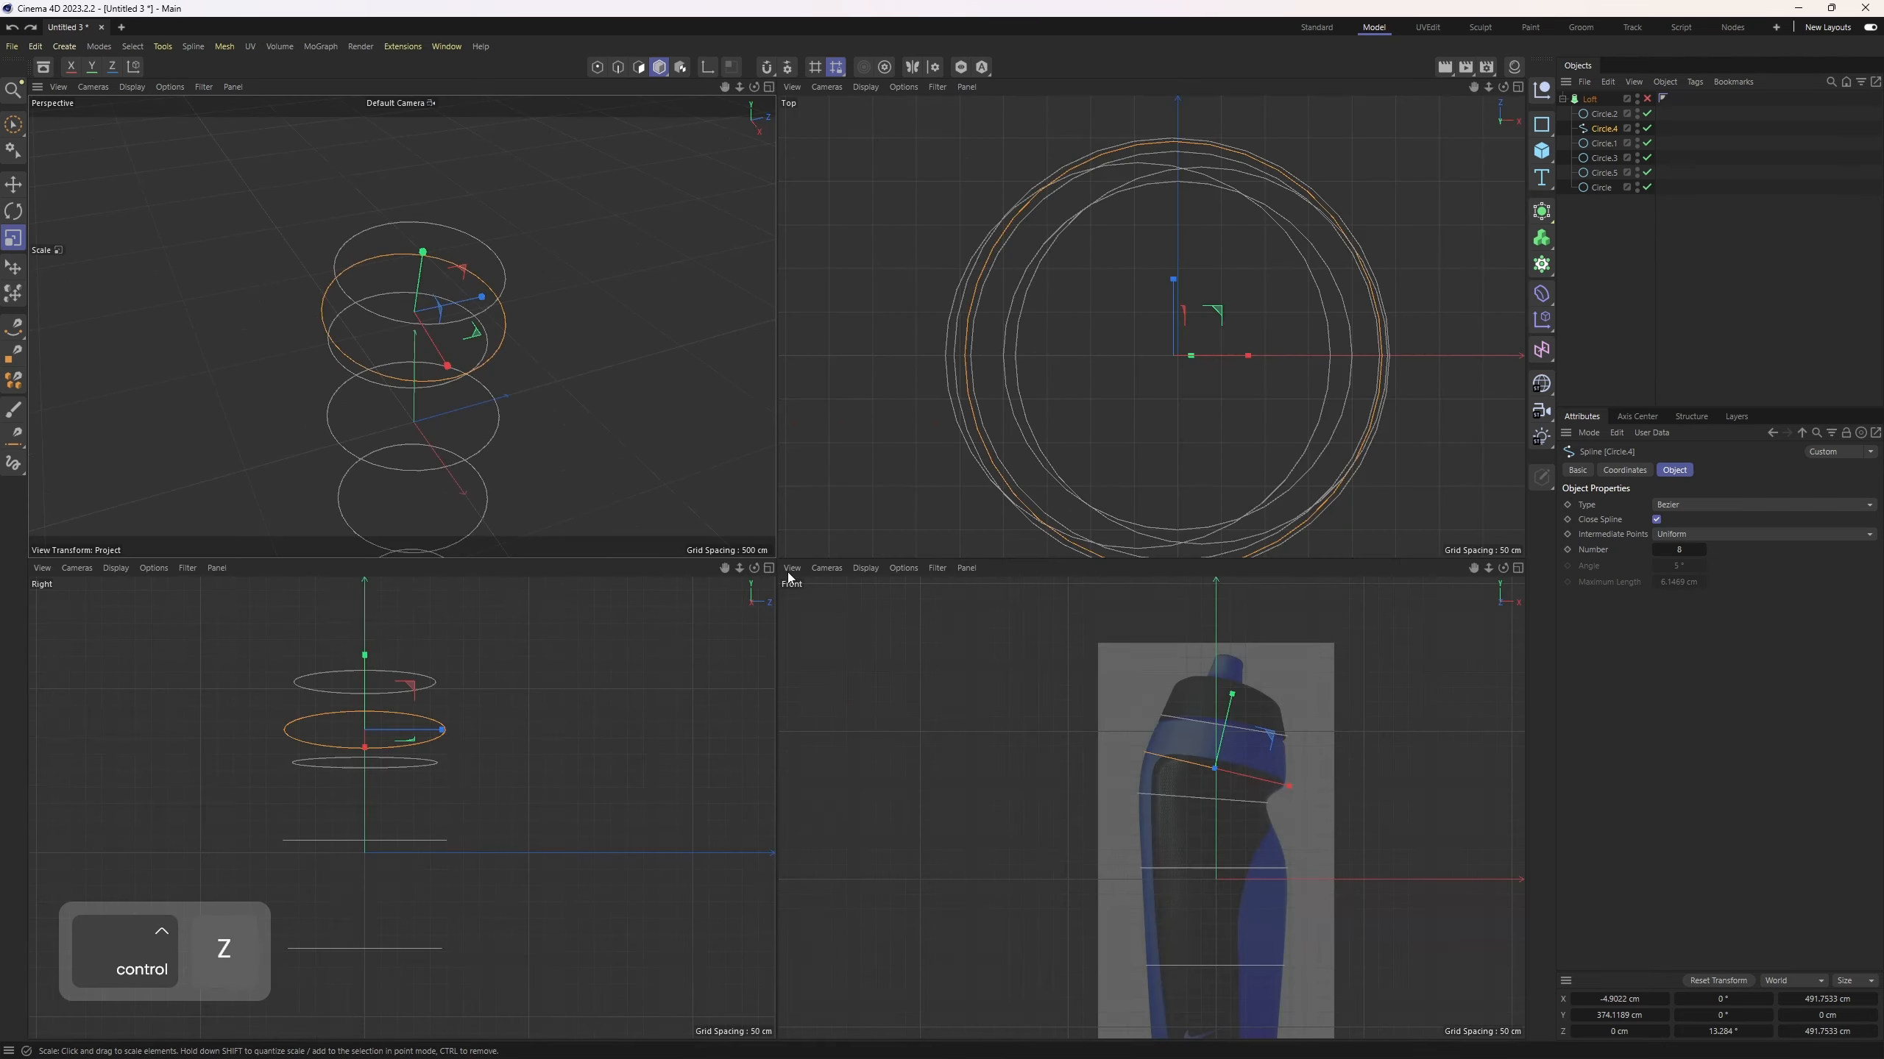
key(F3)
click(1647, 98)
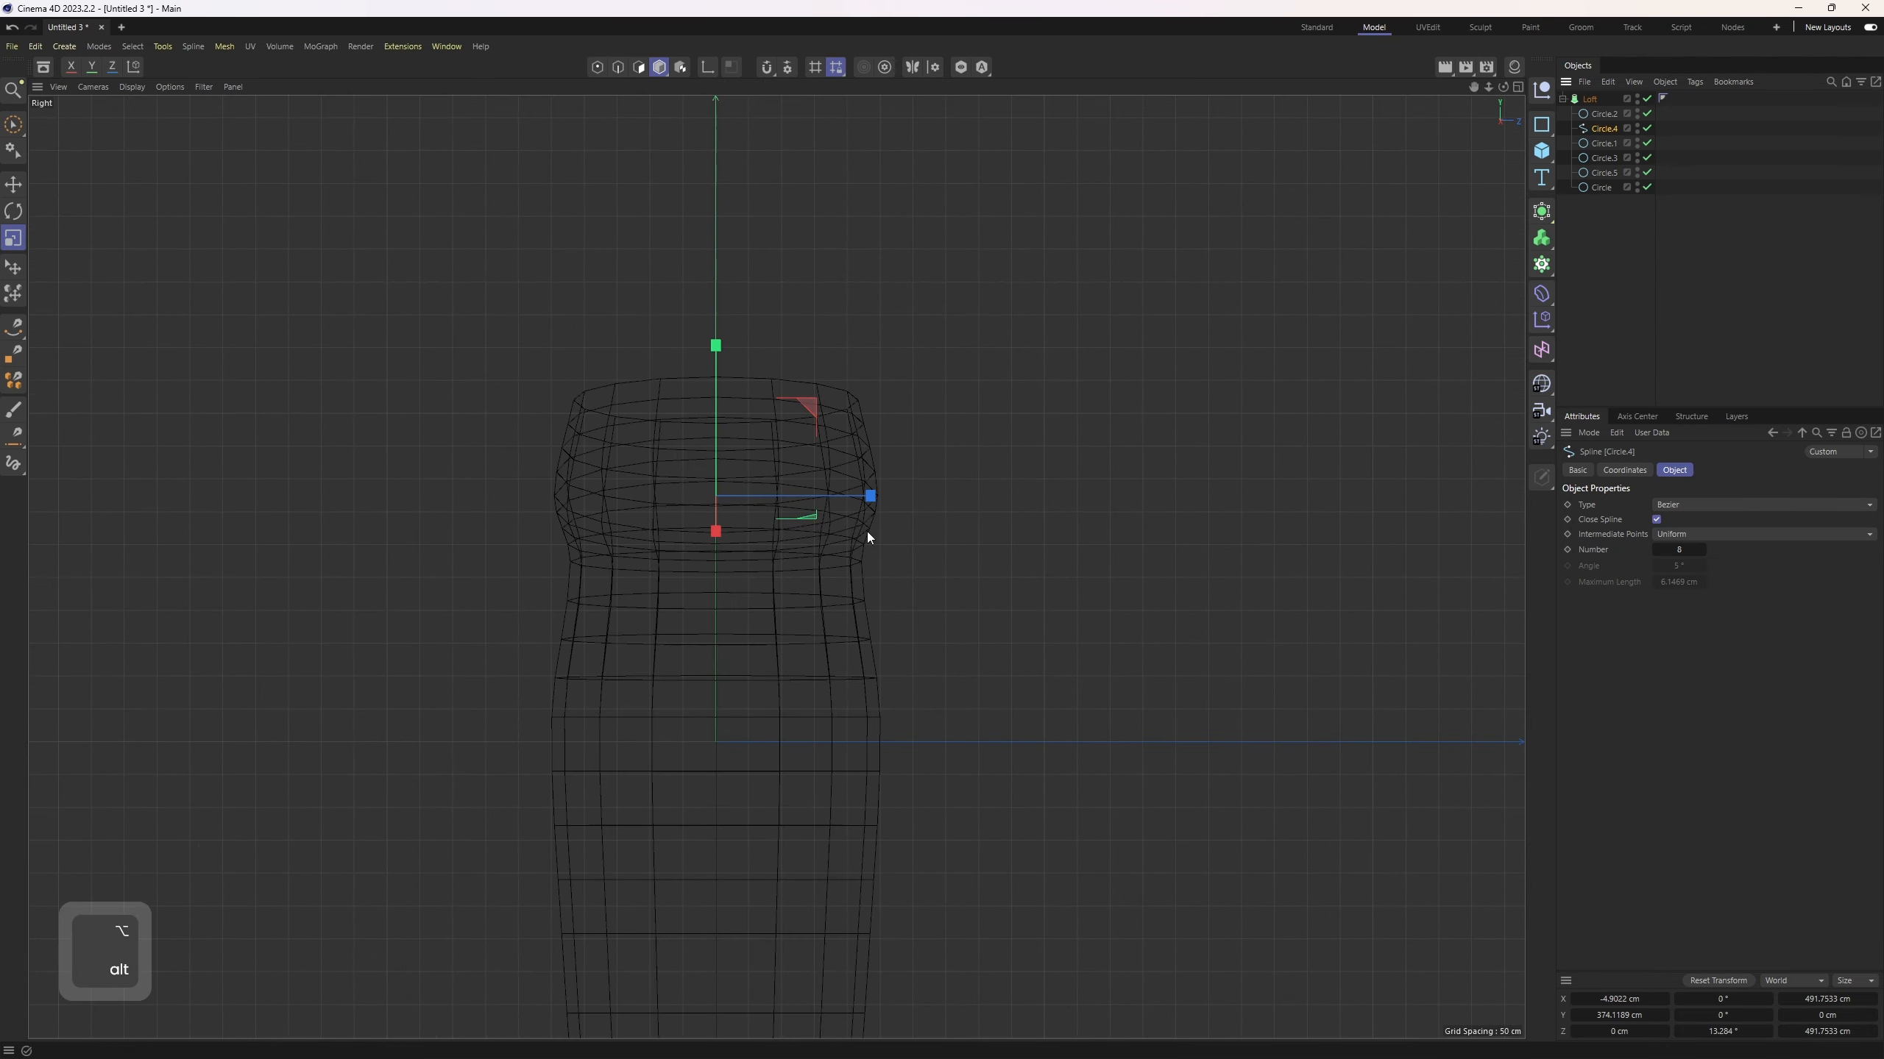
Step: Compare the loft's side profile in the Right view with its outline over the reference image in the Front view
middle_click(866, 532)
middle_click(623, 722)
scroll(790, 327, down, 2)
alt+middle_drag(847, 638, 839, 470)
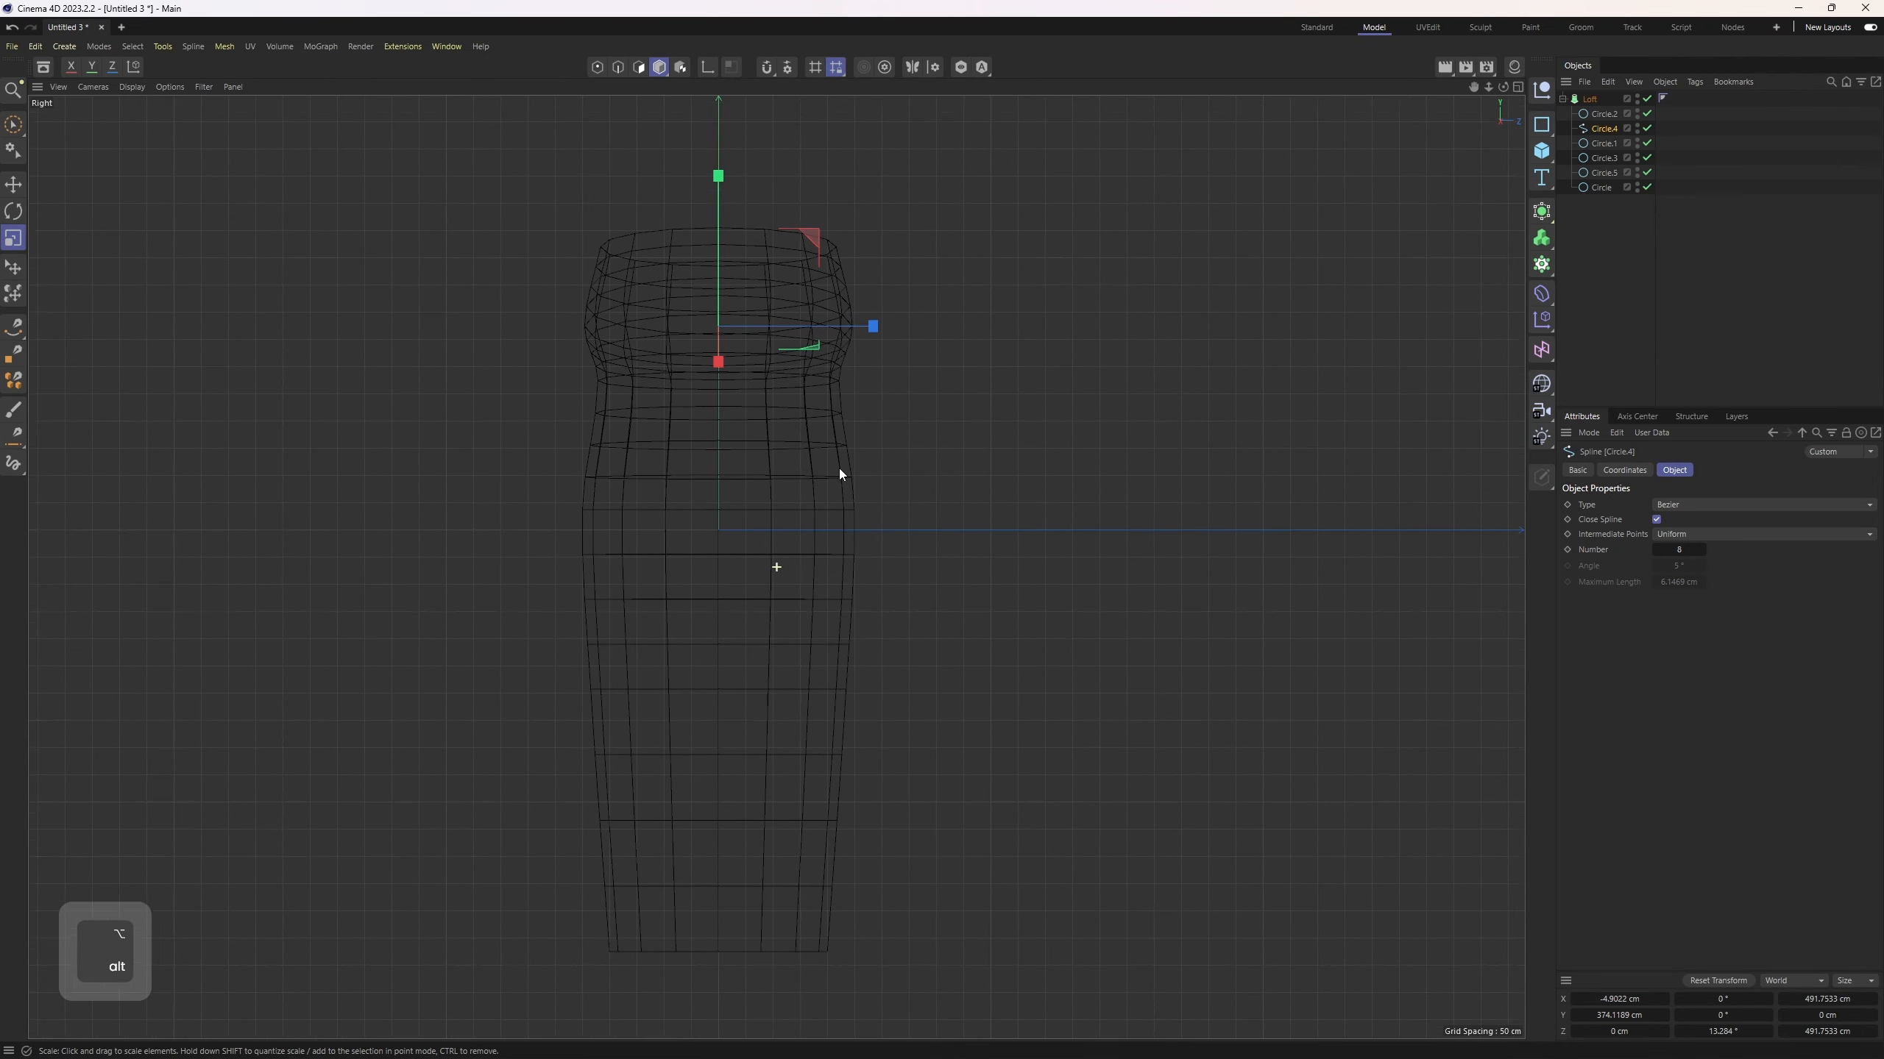
alt+drag(839, 468, 844, 531)
scroll(742, 488, down, 1)
alt+middle_drag(736, 490, 728, 413)
scroll(700, 329, up, 1)
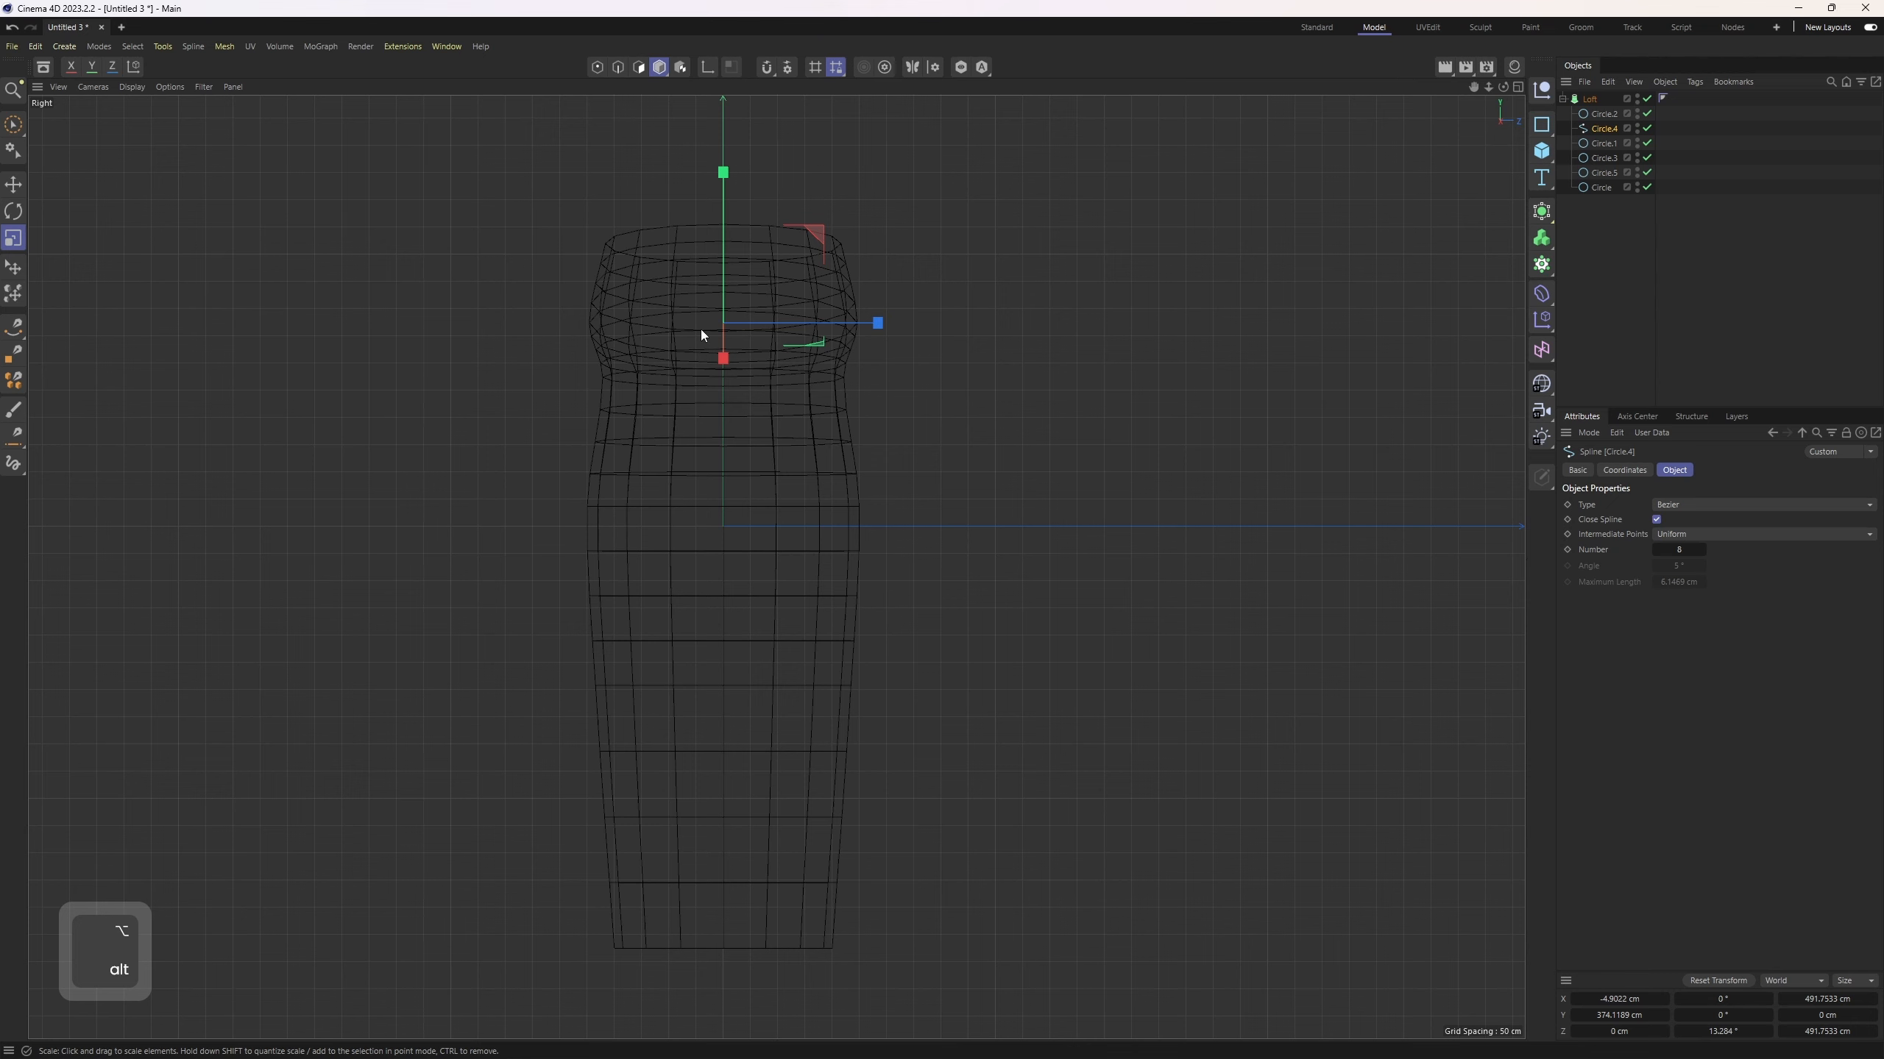
middle_click(702, 331)
middle_click(786, 660)
alt+middle_drag(1106, 757, 995, 474)
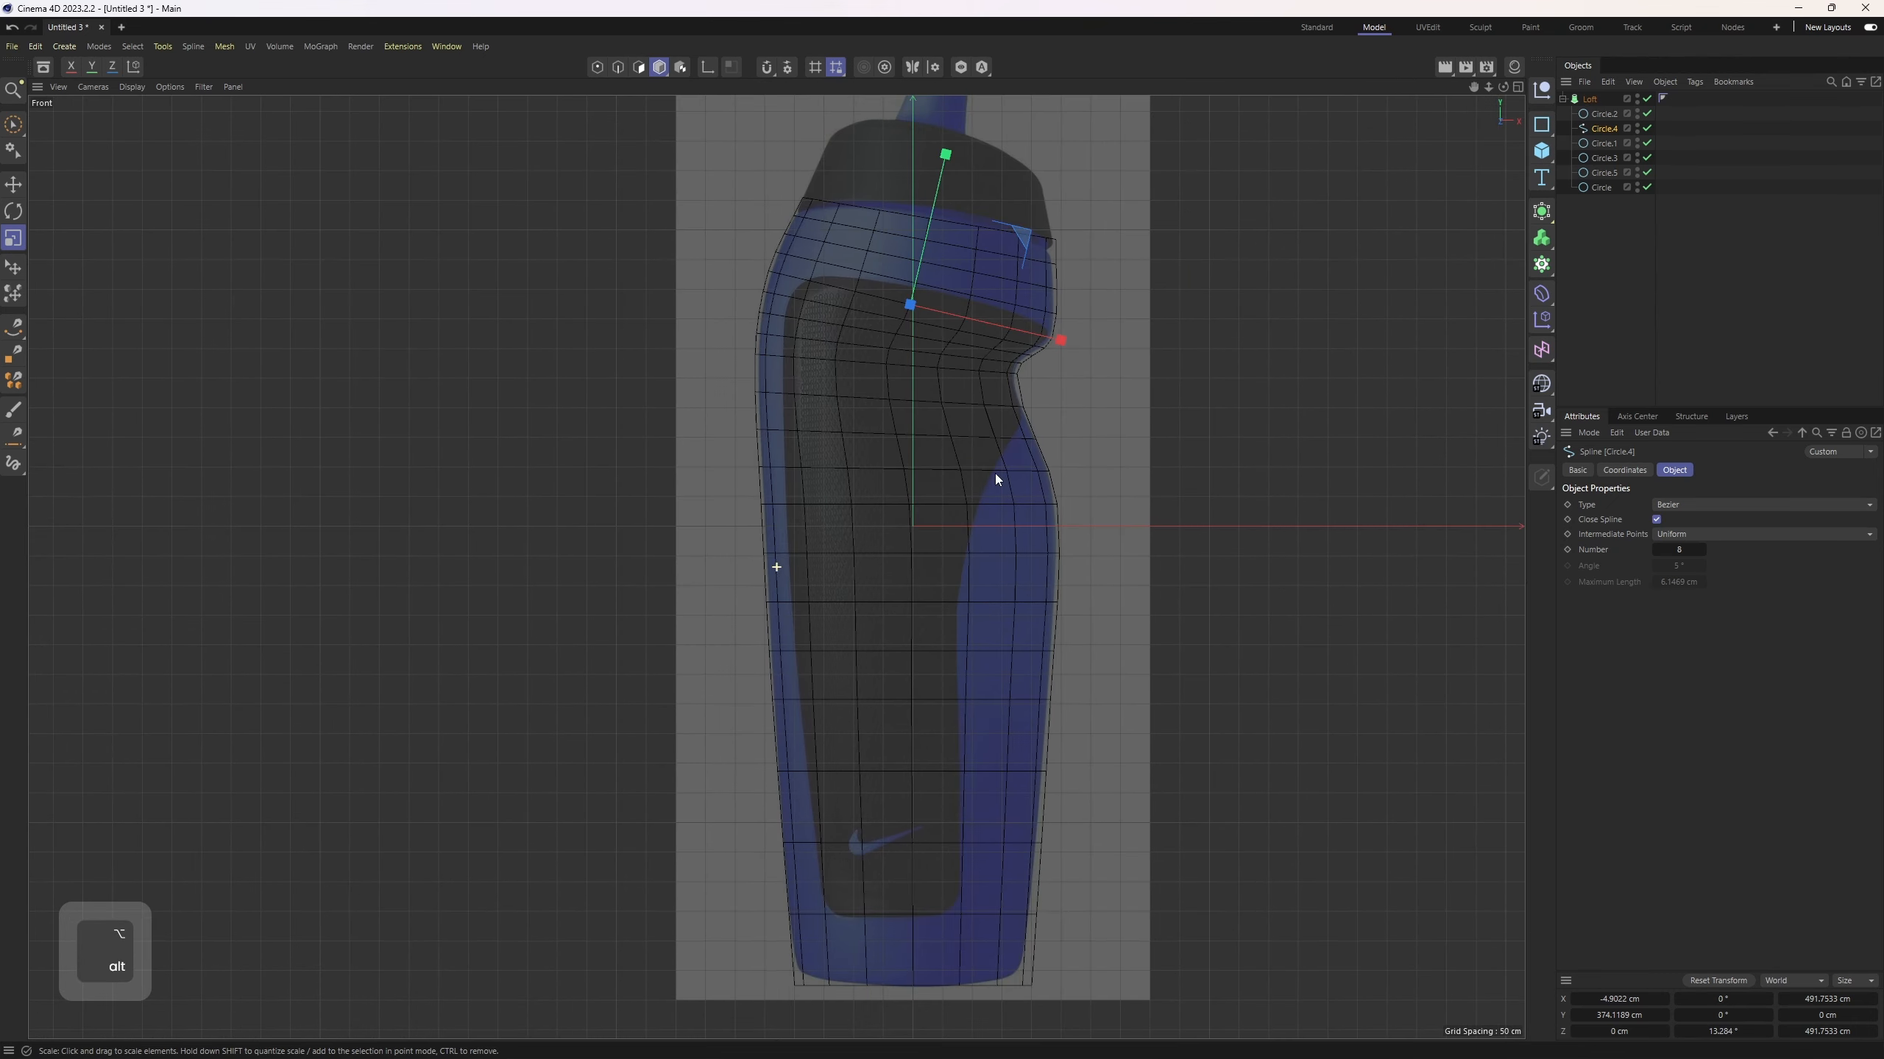
middle_click(827, 544)
middle_click(601, 706)
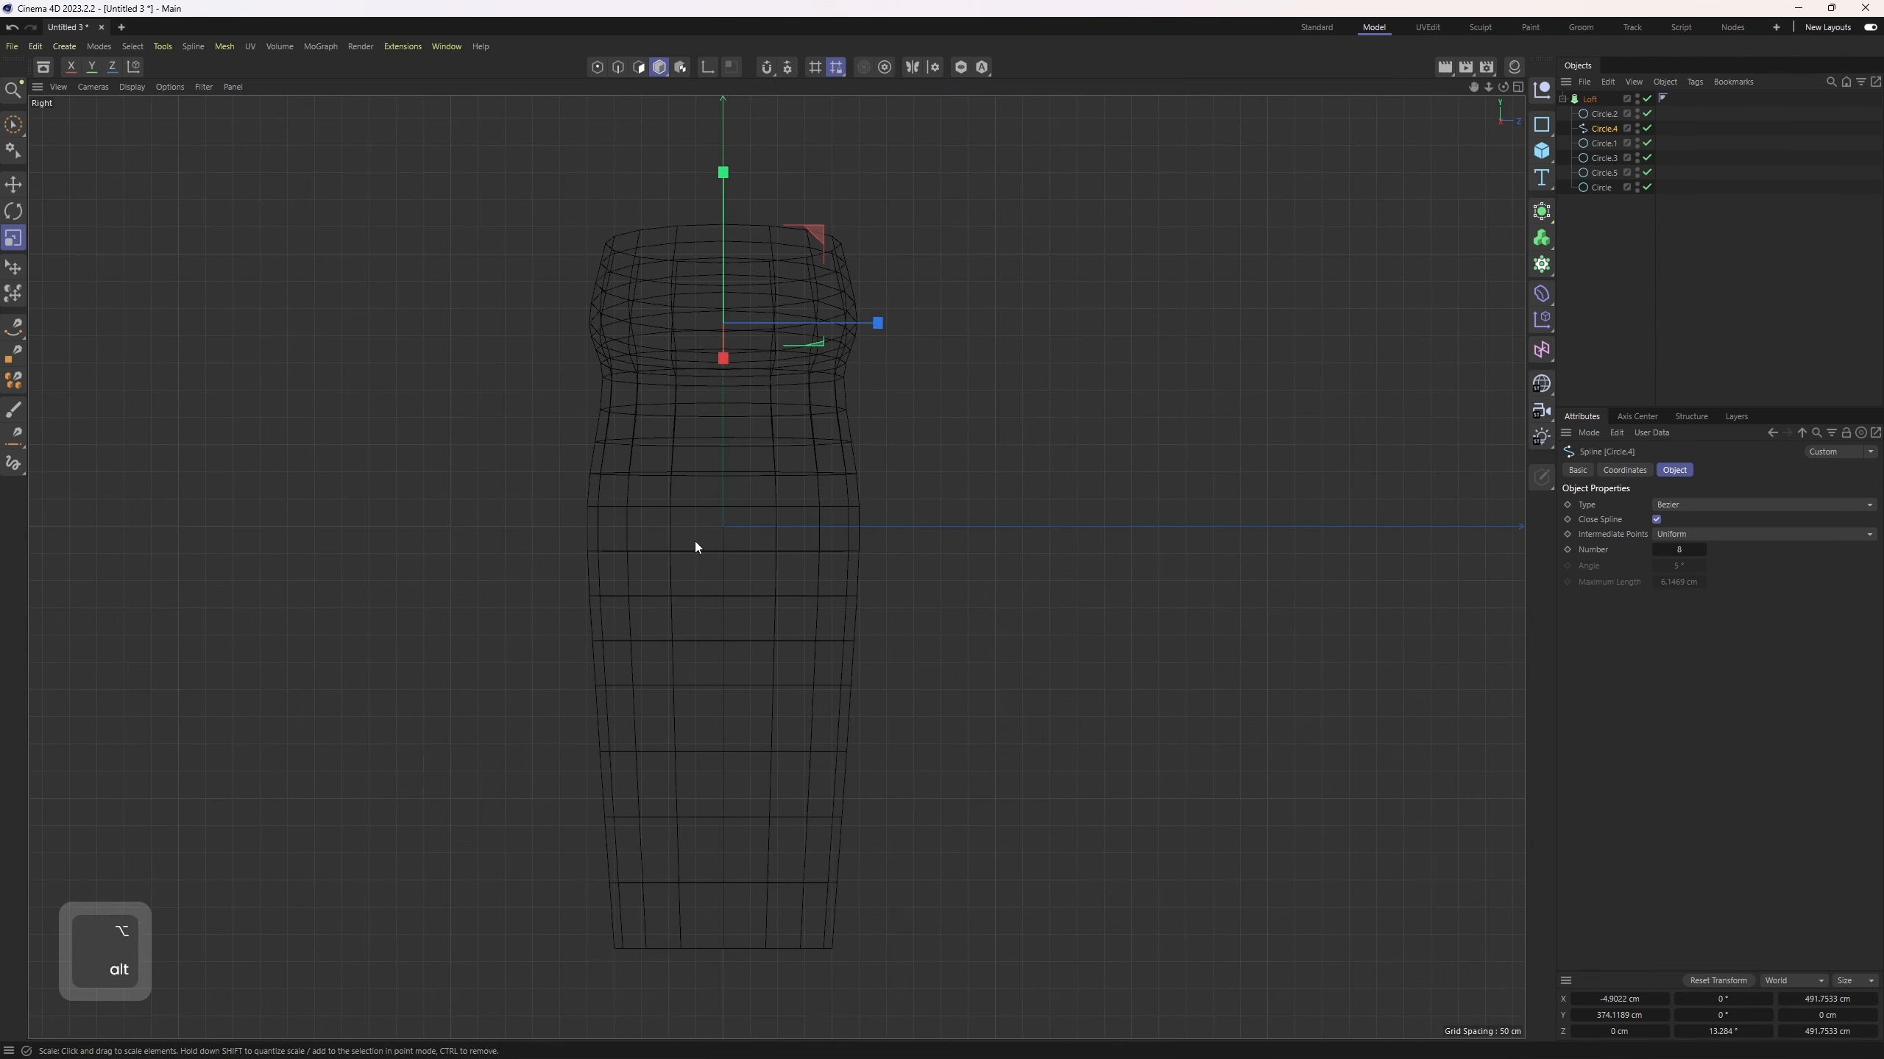
Step: Convert the neck circle just below the collar into an editable spline, leaving the Loft generator enabled
click(1604, 143)
middle_click(558, 362)
middle_click(558, 362)
key(ctrl+z)
alt+middle_drag(915, 604, 922, 423)
alt+drag(922, 423, 906, 363)
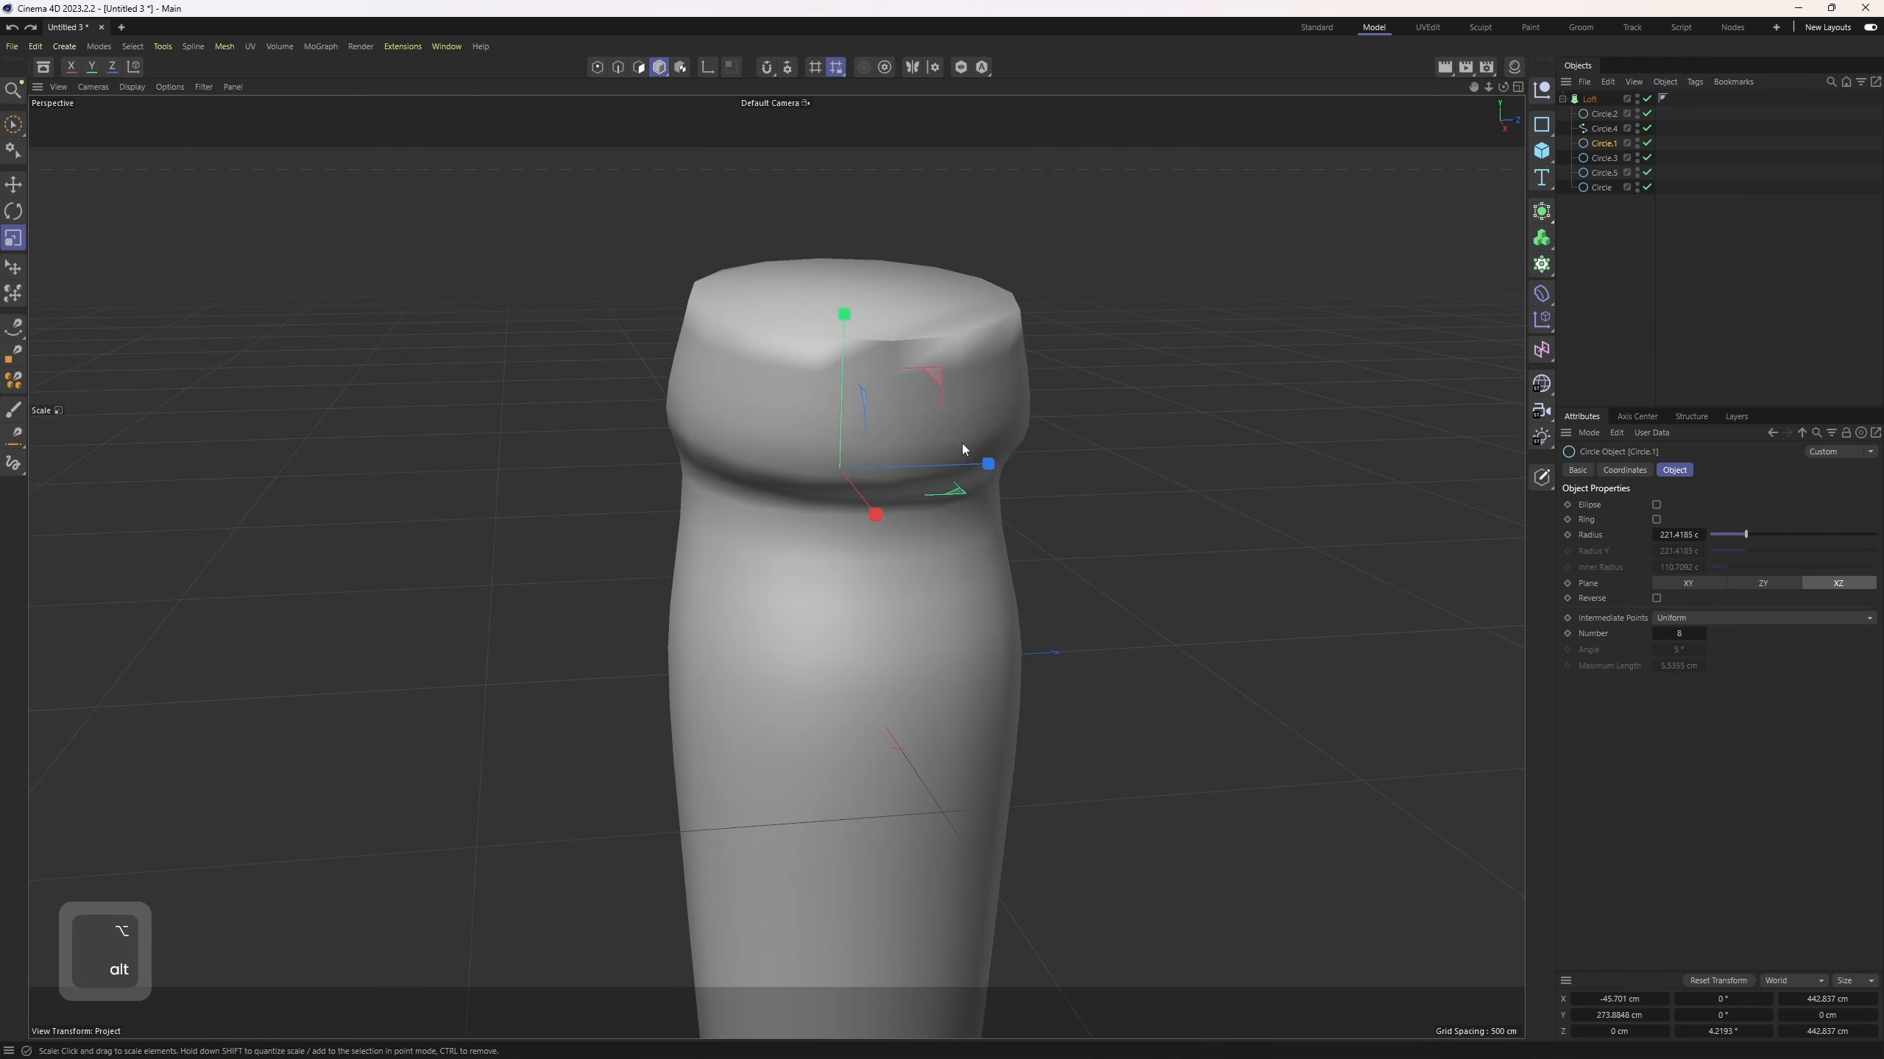
drag(988, 463, 1000, 466)
key(ctrl+z)
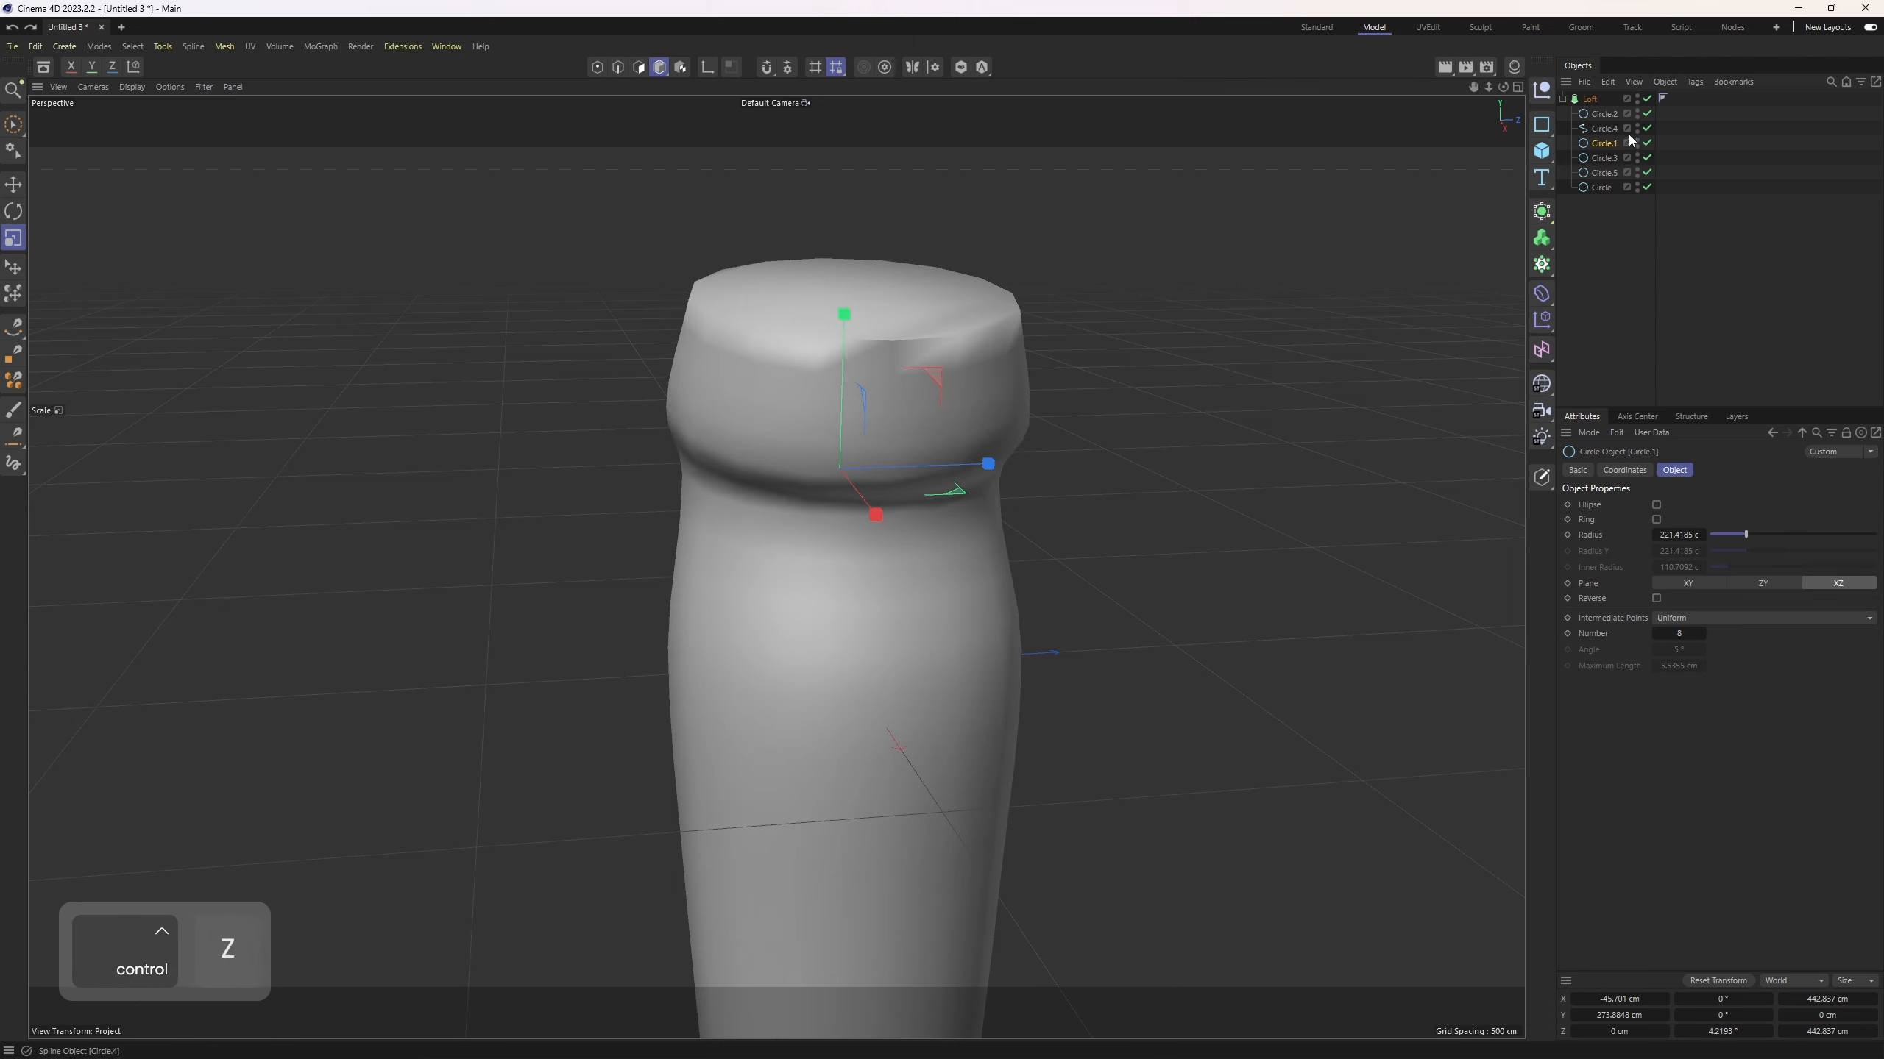
click(1646, 98)
key(c)
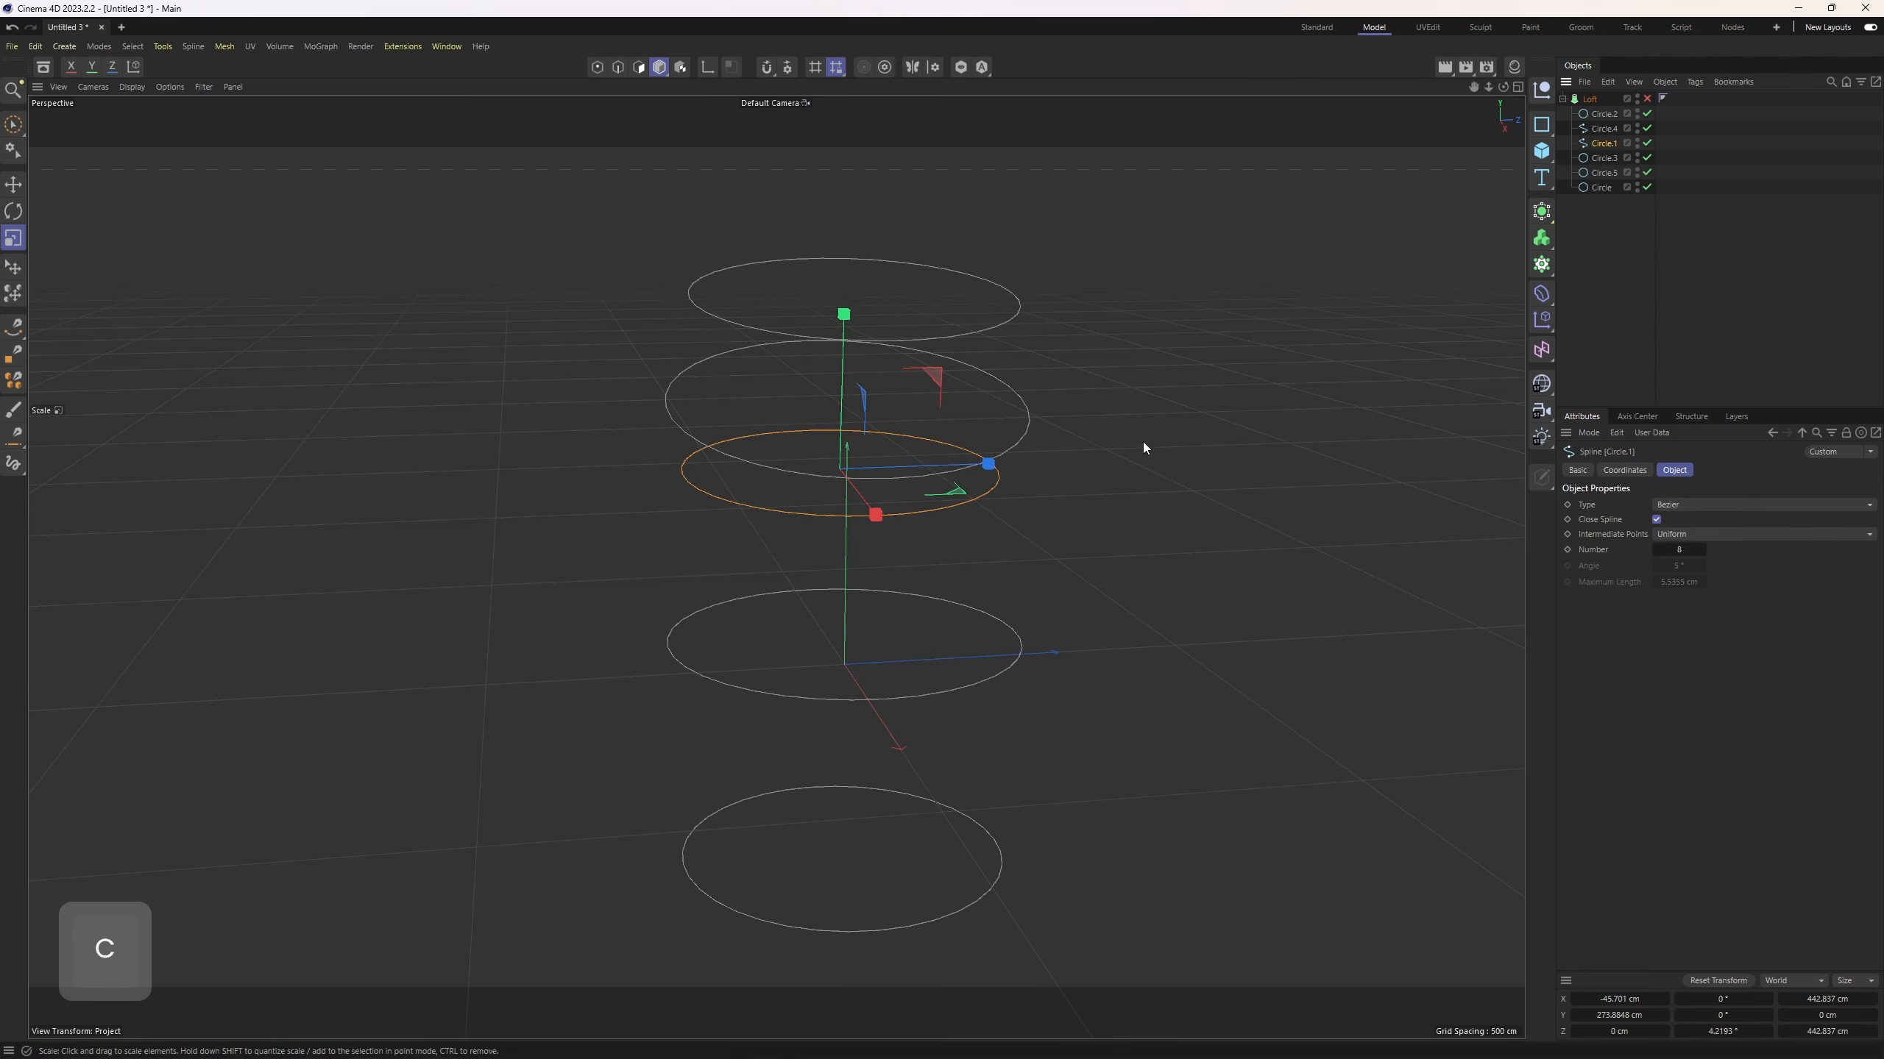
click(1646, 97)
Step: Scale the neck circle along Z to about 507 cm to even out the bottle's side profile
middle_click(1178, 486)
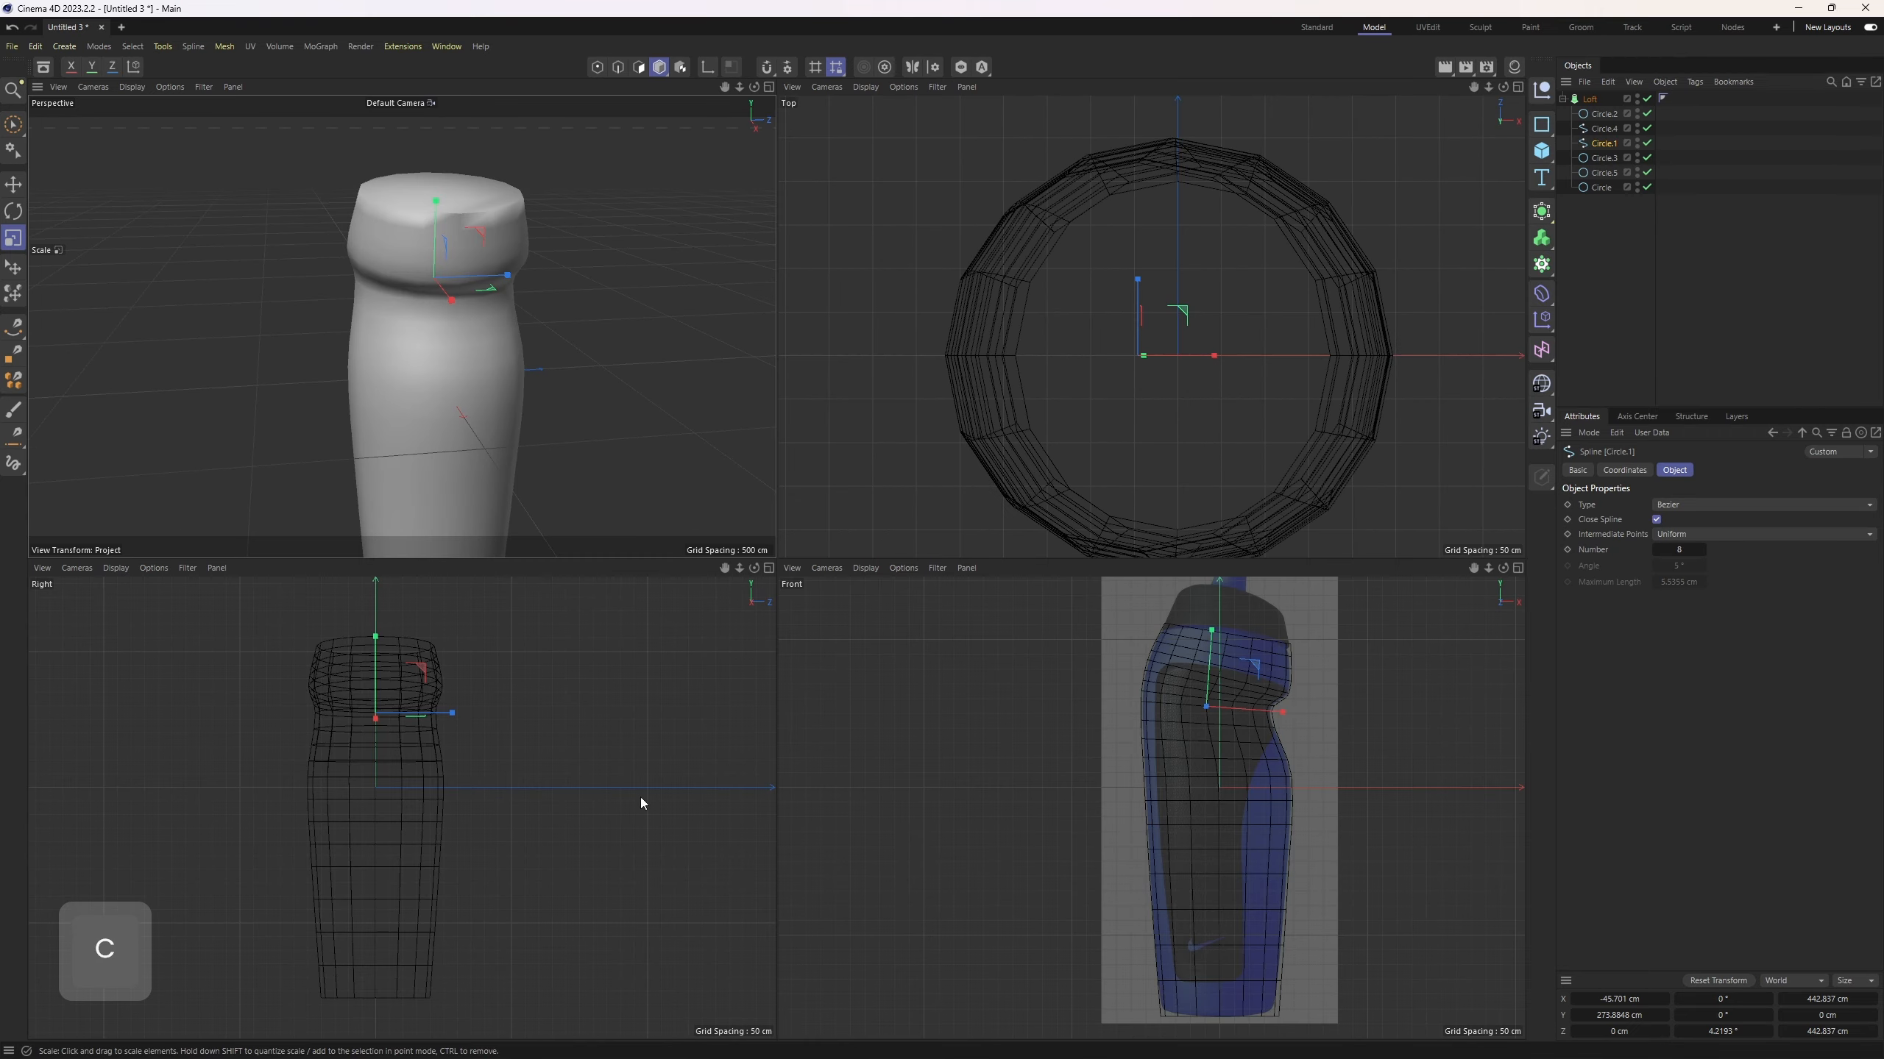
middle_click(640, 798)
scroll(841, 371, up, 3)
alt+middle_drag(736, 380, 854, 502)
drag(853, 501, 875, 504)
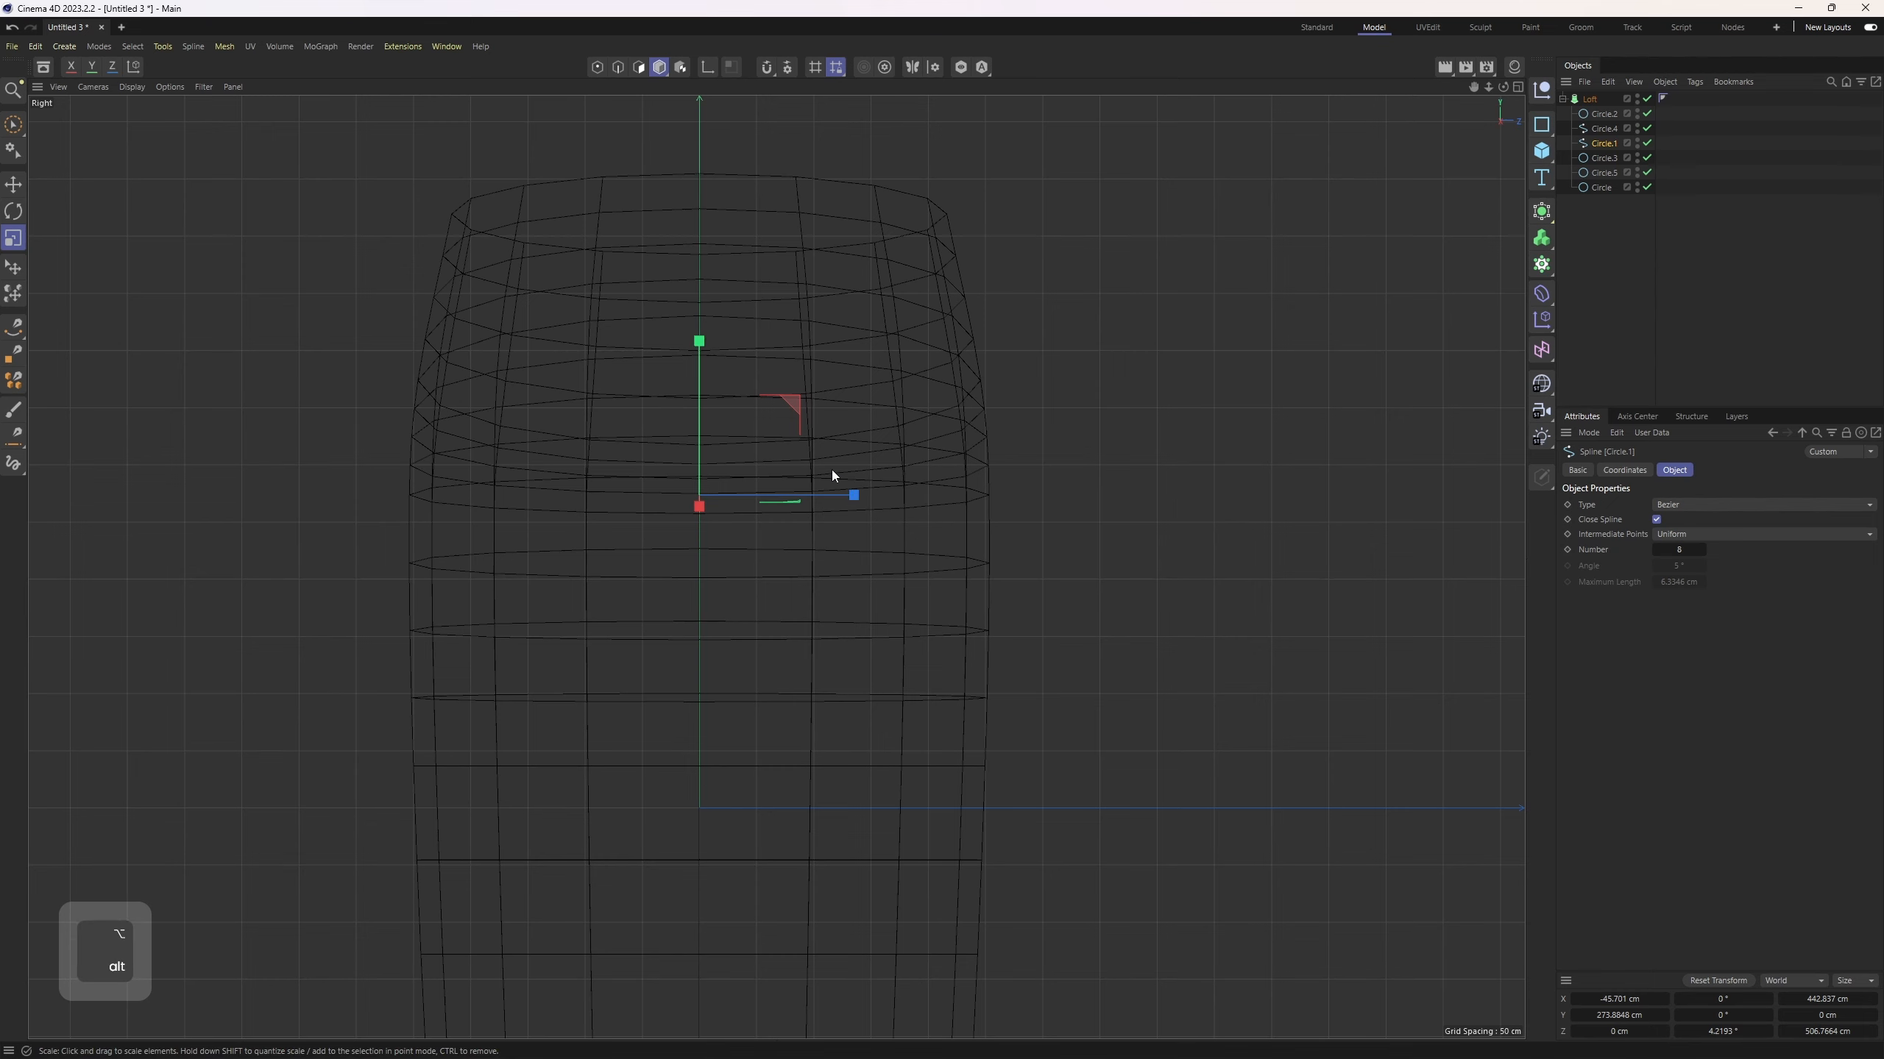
scroll(818, 300, down, 5)
alt+middle_drag(746, 306, 716, 342)
scroll(656, 275, up, 2)
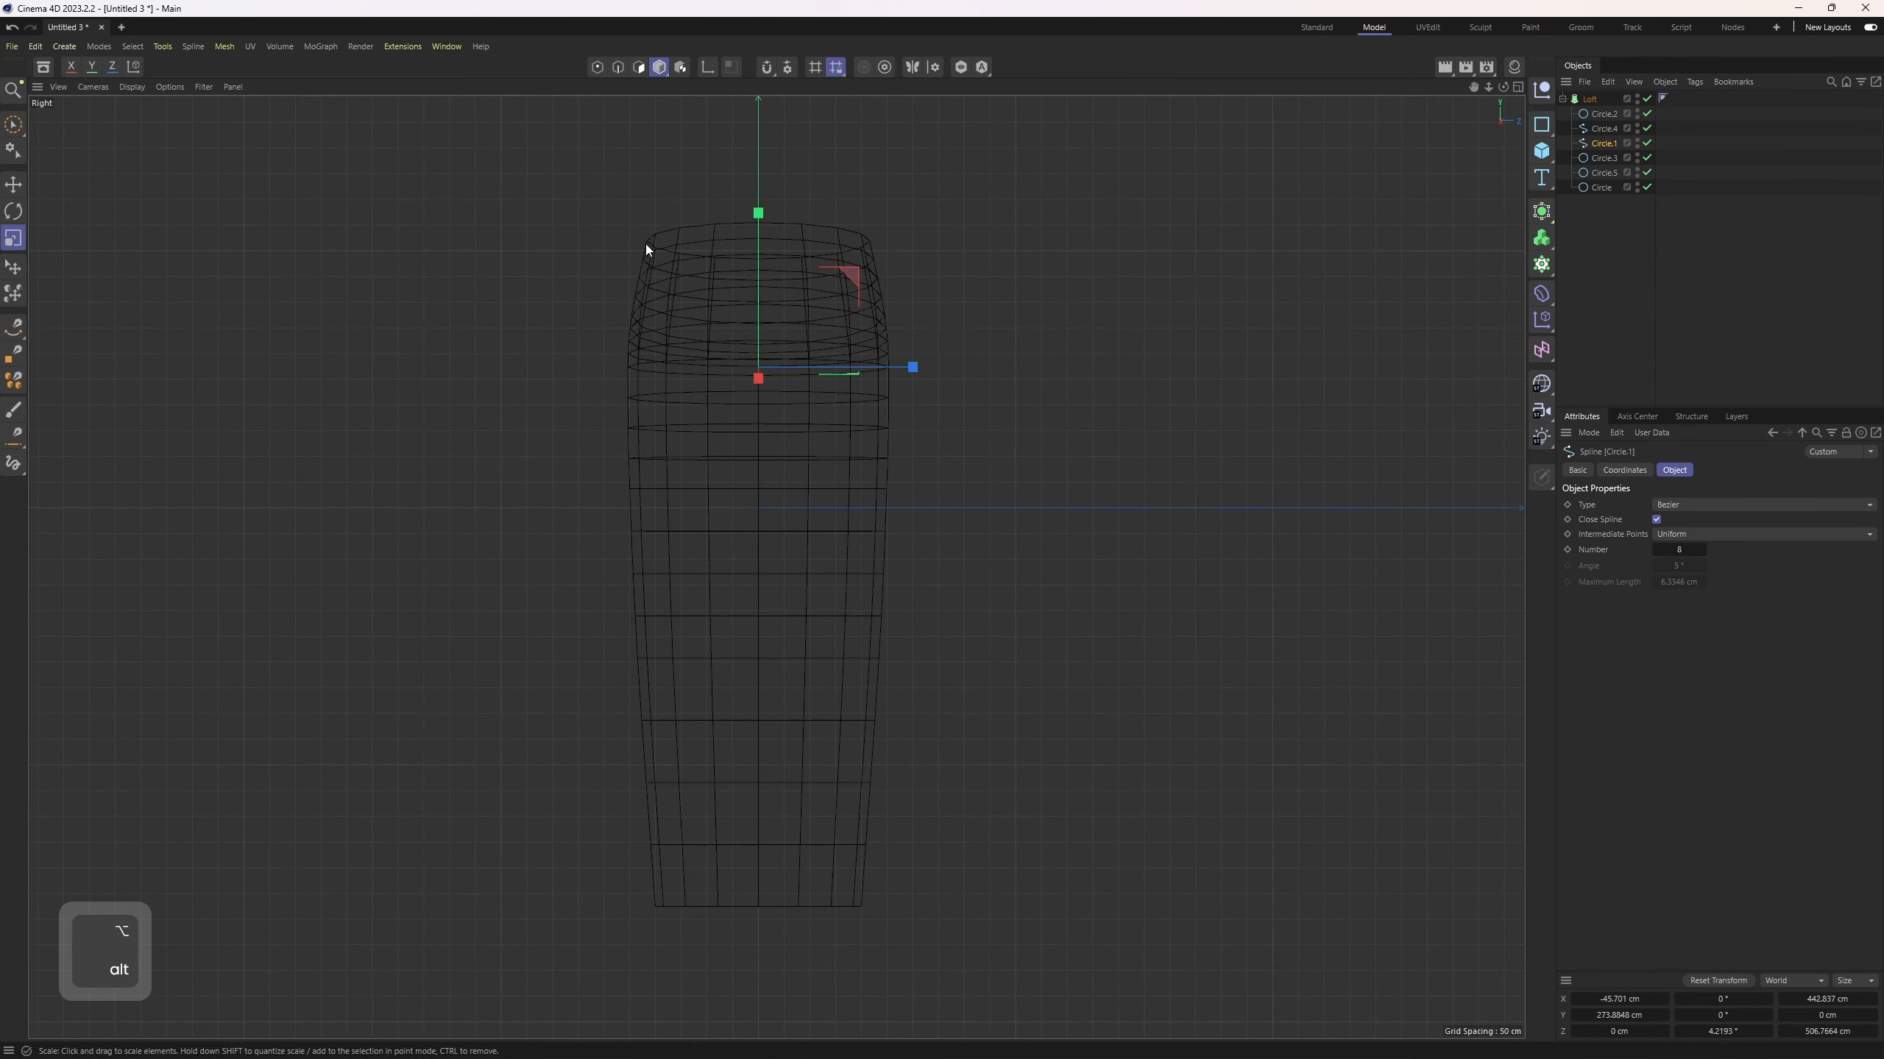
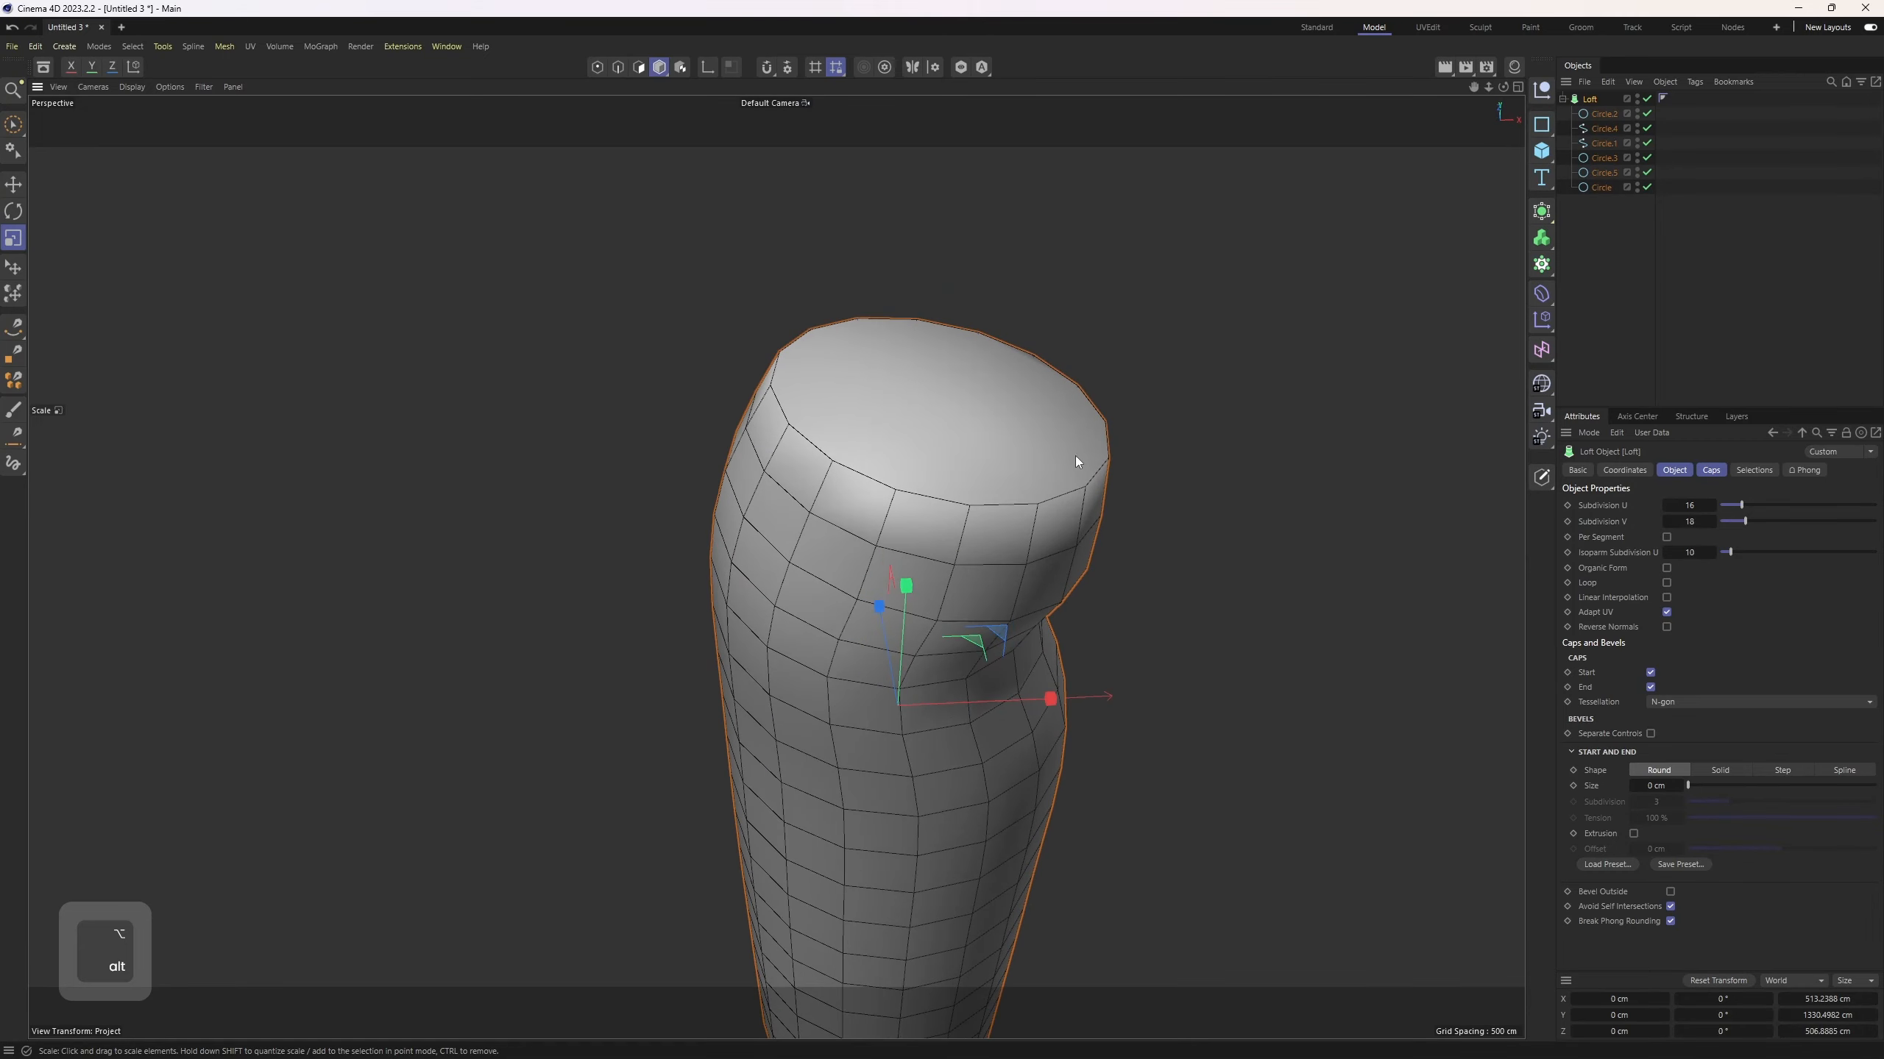
Step: Disable the Loft's start and end caps so the body is open at both ends
click(1711, 470)
click(1651, 518)
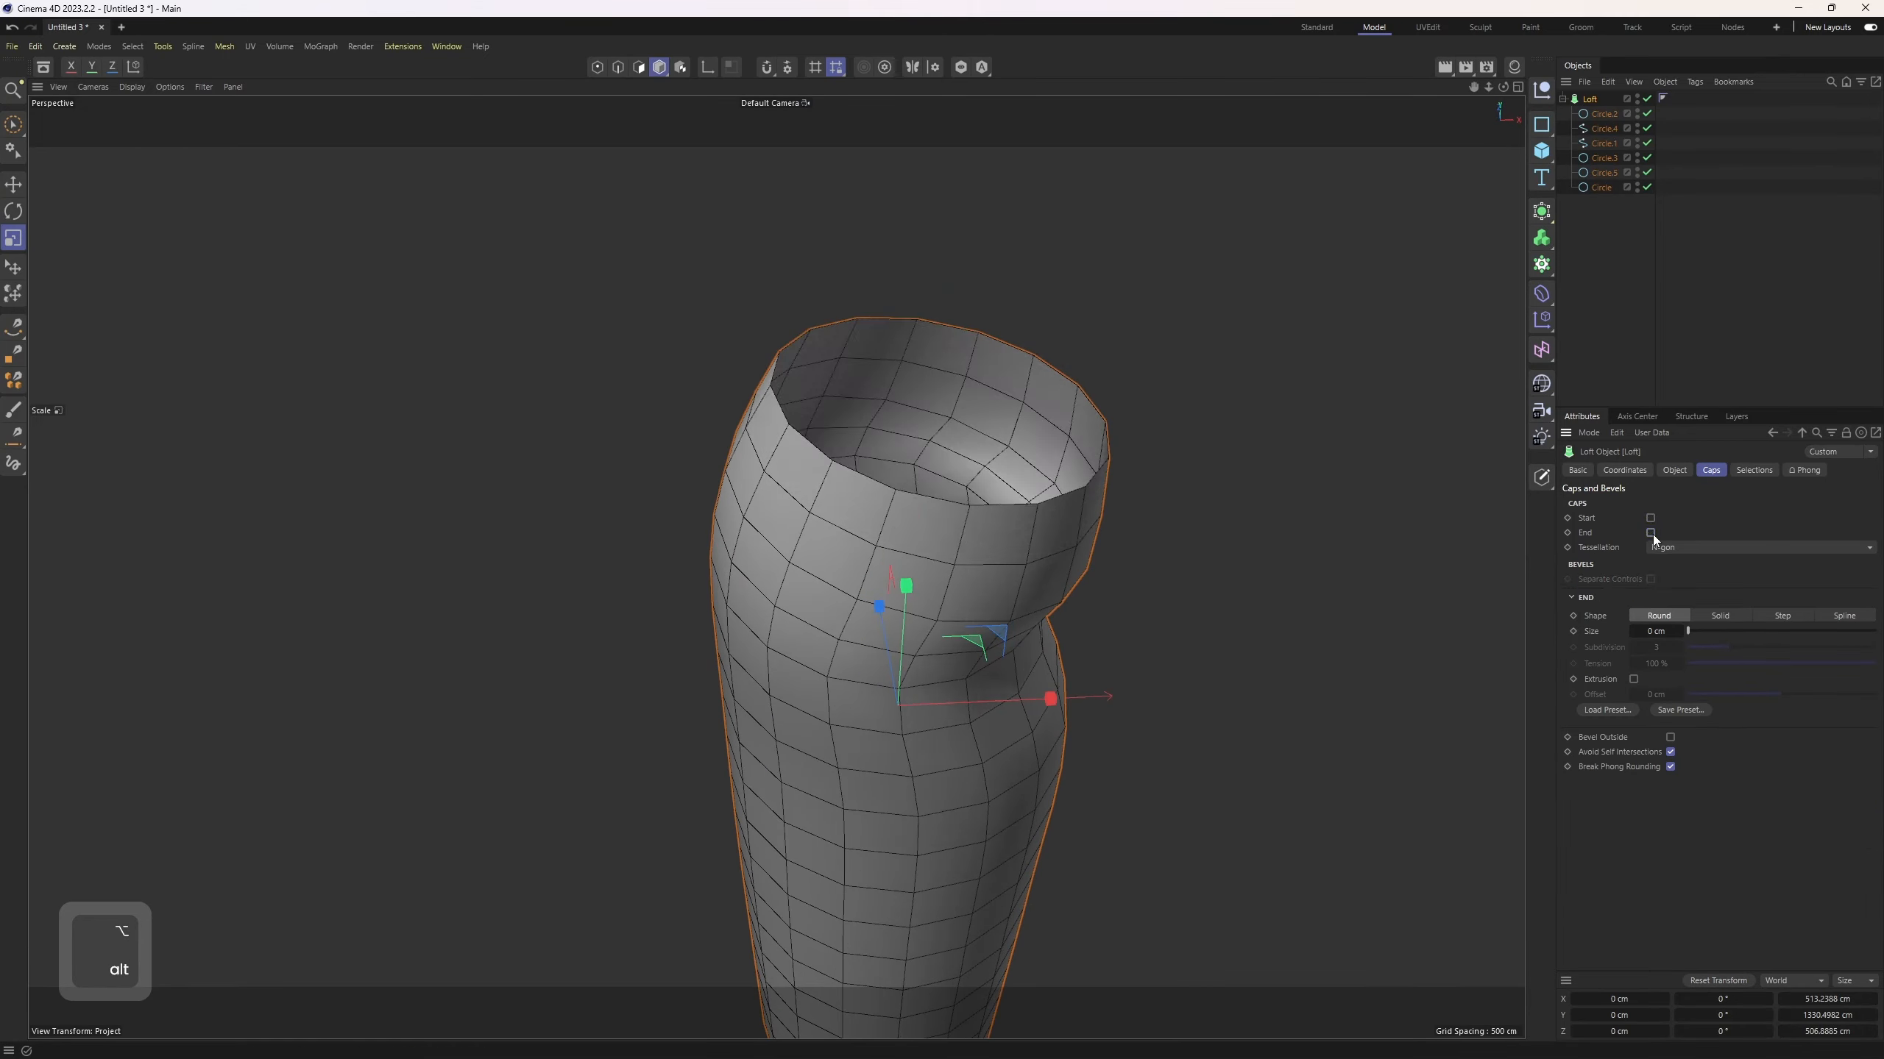
click(1651, 533)
alt+drag(1098, 586, 989, 466)
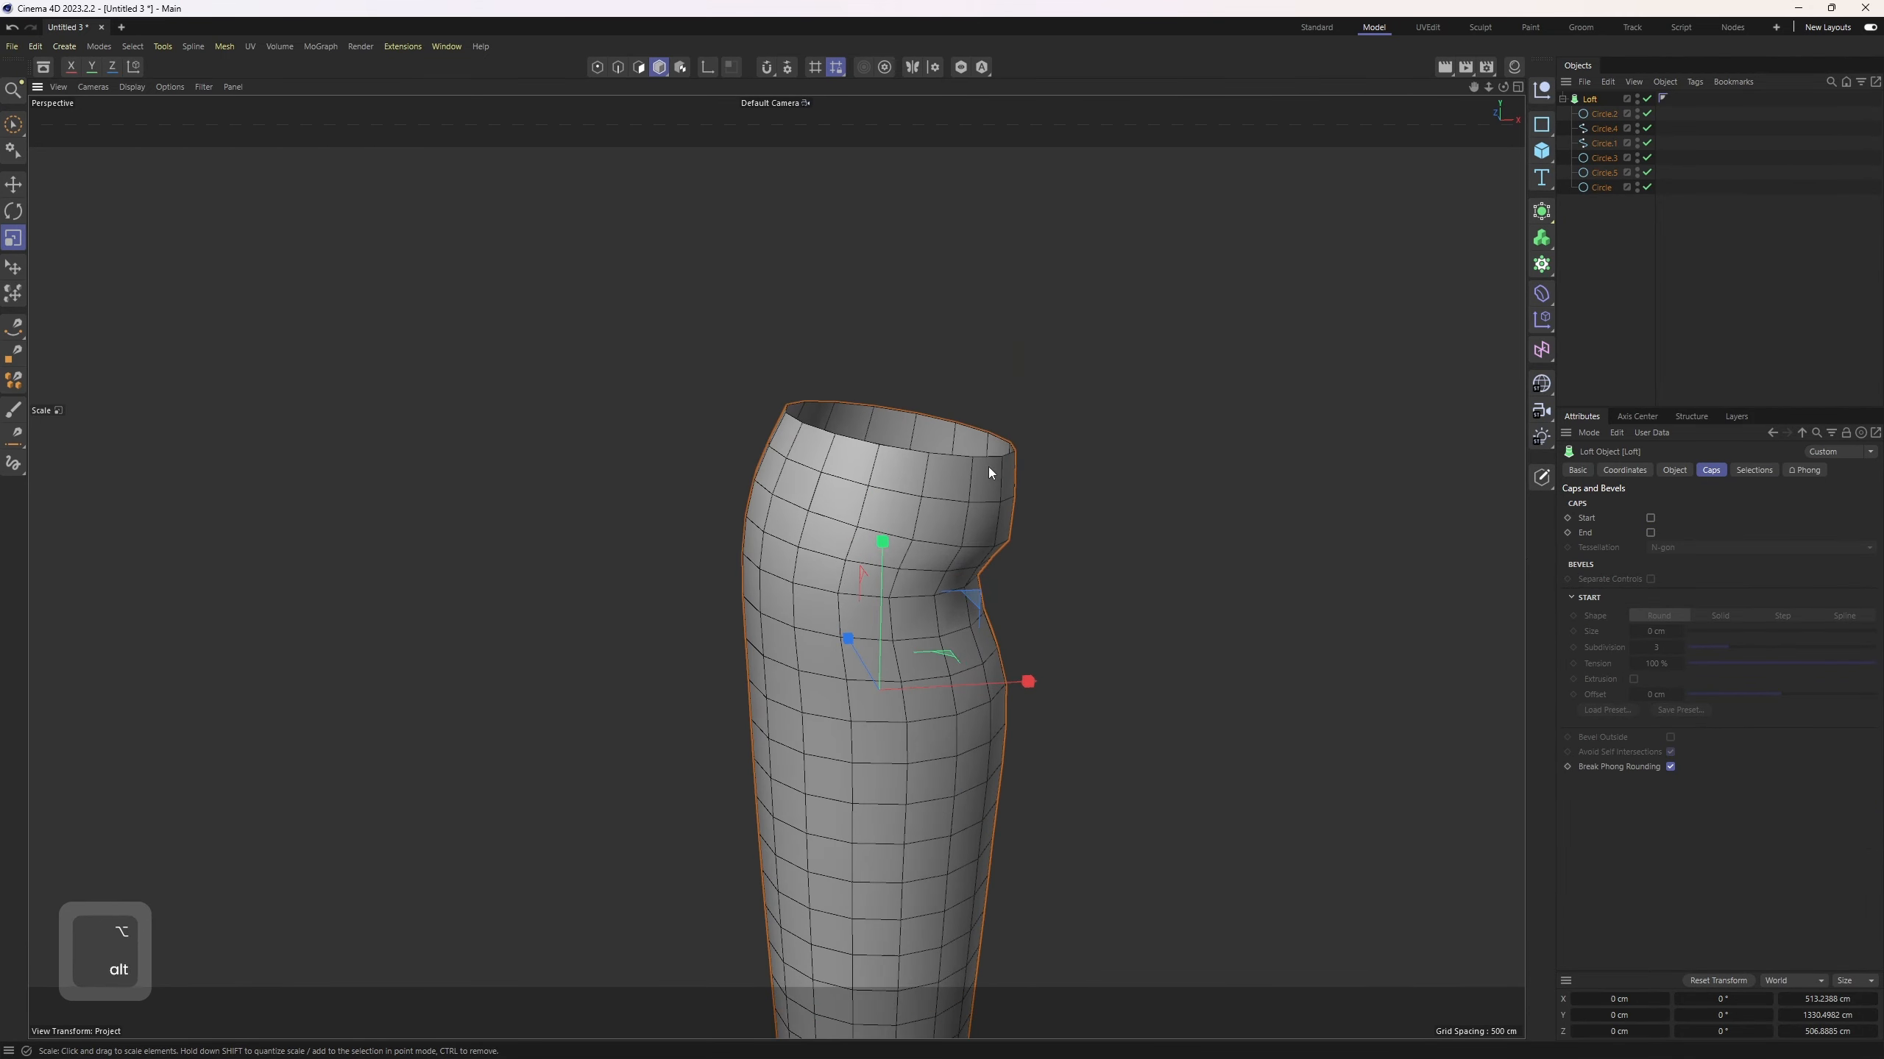
Step: Add a Subdivision Surface as the parent of the Loft and show the Perspective view in Gouraud shading without lines
click(1646, 247)
click(1589, 103)
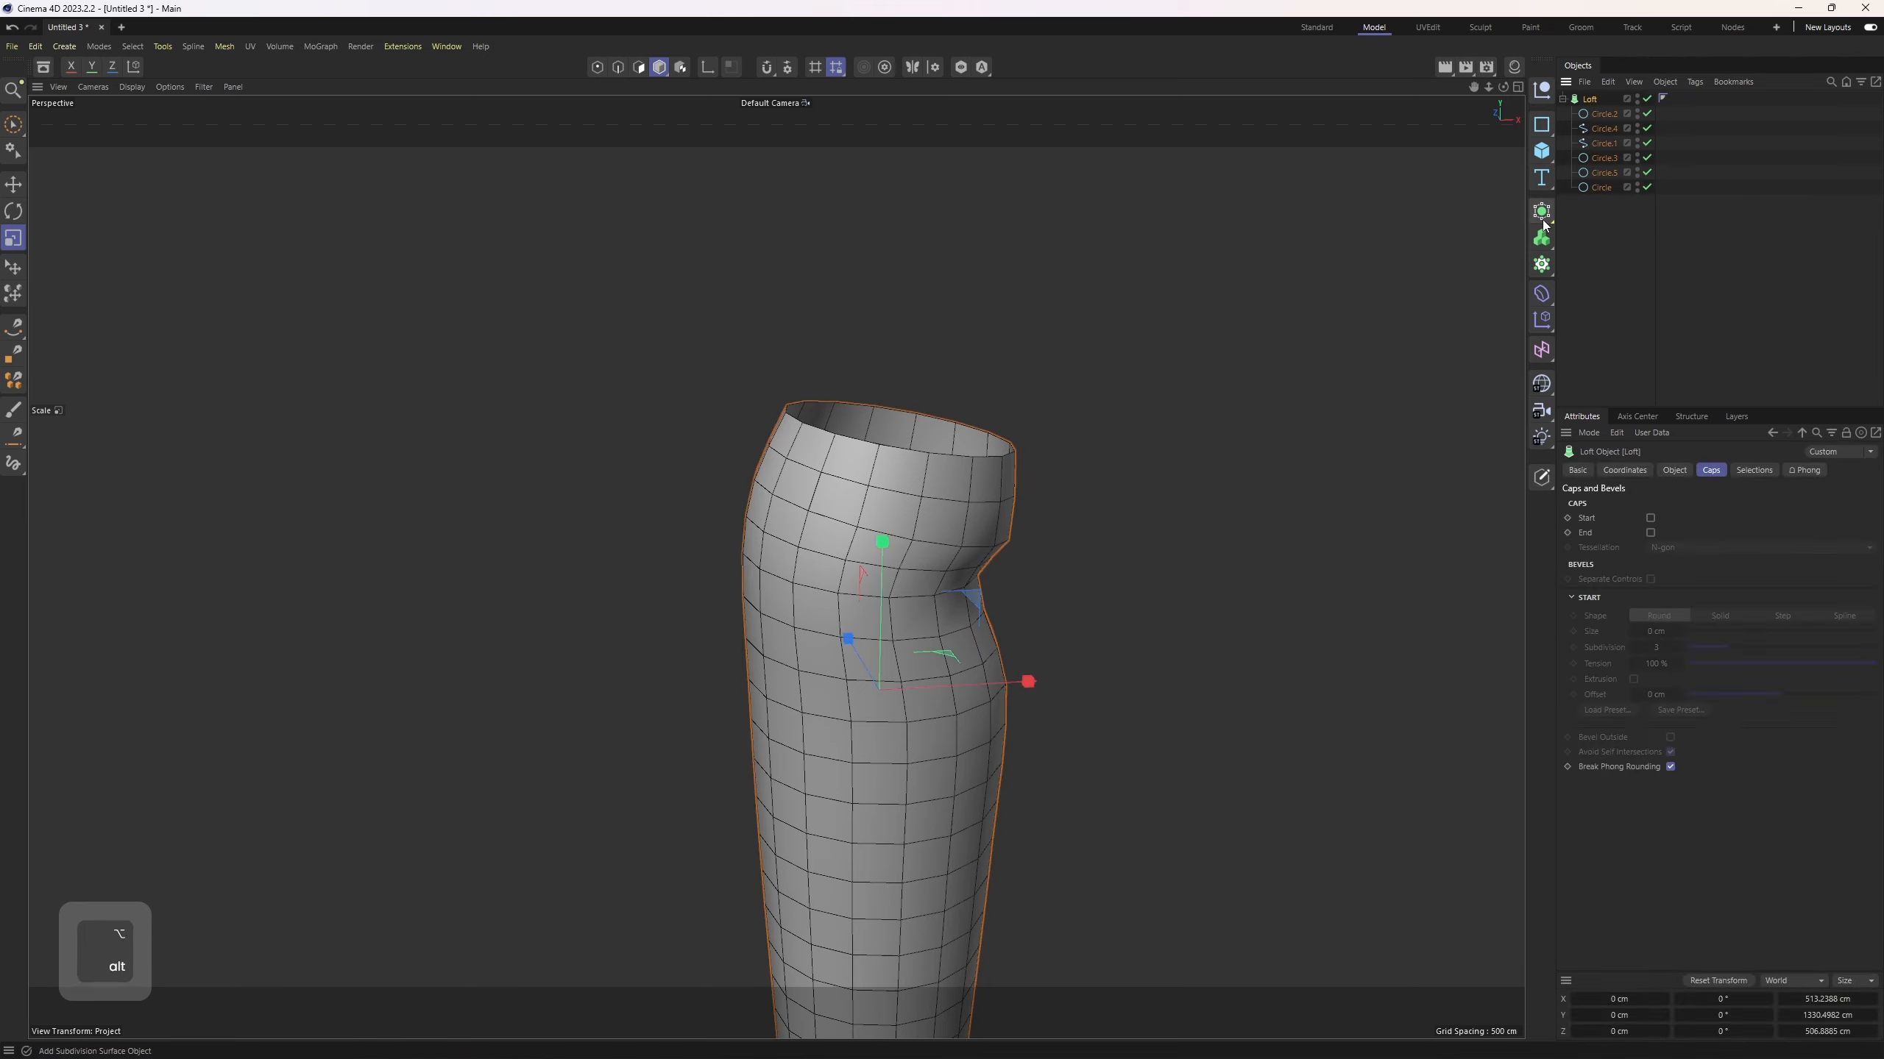
key(ctrl+z)
alt+click(1541, 212)
mouse_move(1155, 421)
alt+mouse_down()
mouse_move(1030, 389)
mouse_move(1122, 324)
mouse_move(1176, 363)
mouse_move(1145, 459)
mouse_move(862, 452)
mouse_move(1110, 468)
mouse_move(965, 416)
mouse_move(989, 325)
mouse_move(957, 446)
mouse_move(671, 554)
mouse_move(753, 419)
mouse_move(530, 393)
alt+mouse_up()
key(n)
key(a)
Step: Set the Right view to Gouraud shading and inspect the smoothed body's side profile
middle_click(626, 598)
middle_click(634, 613)
mouse_move(676, 599)
alt+middle_down()
mouse_move(621, 659)
mouse_move(546, 654)
alt+middle_up()
scroll(545, 654, down, 4)
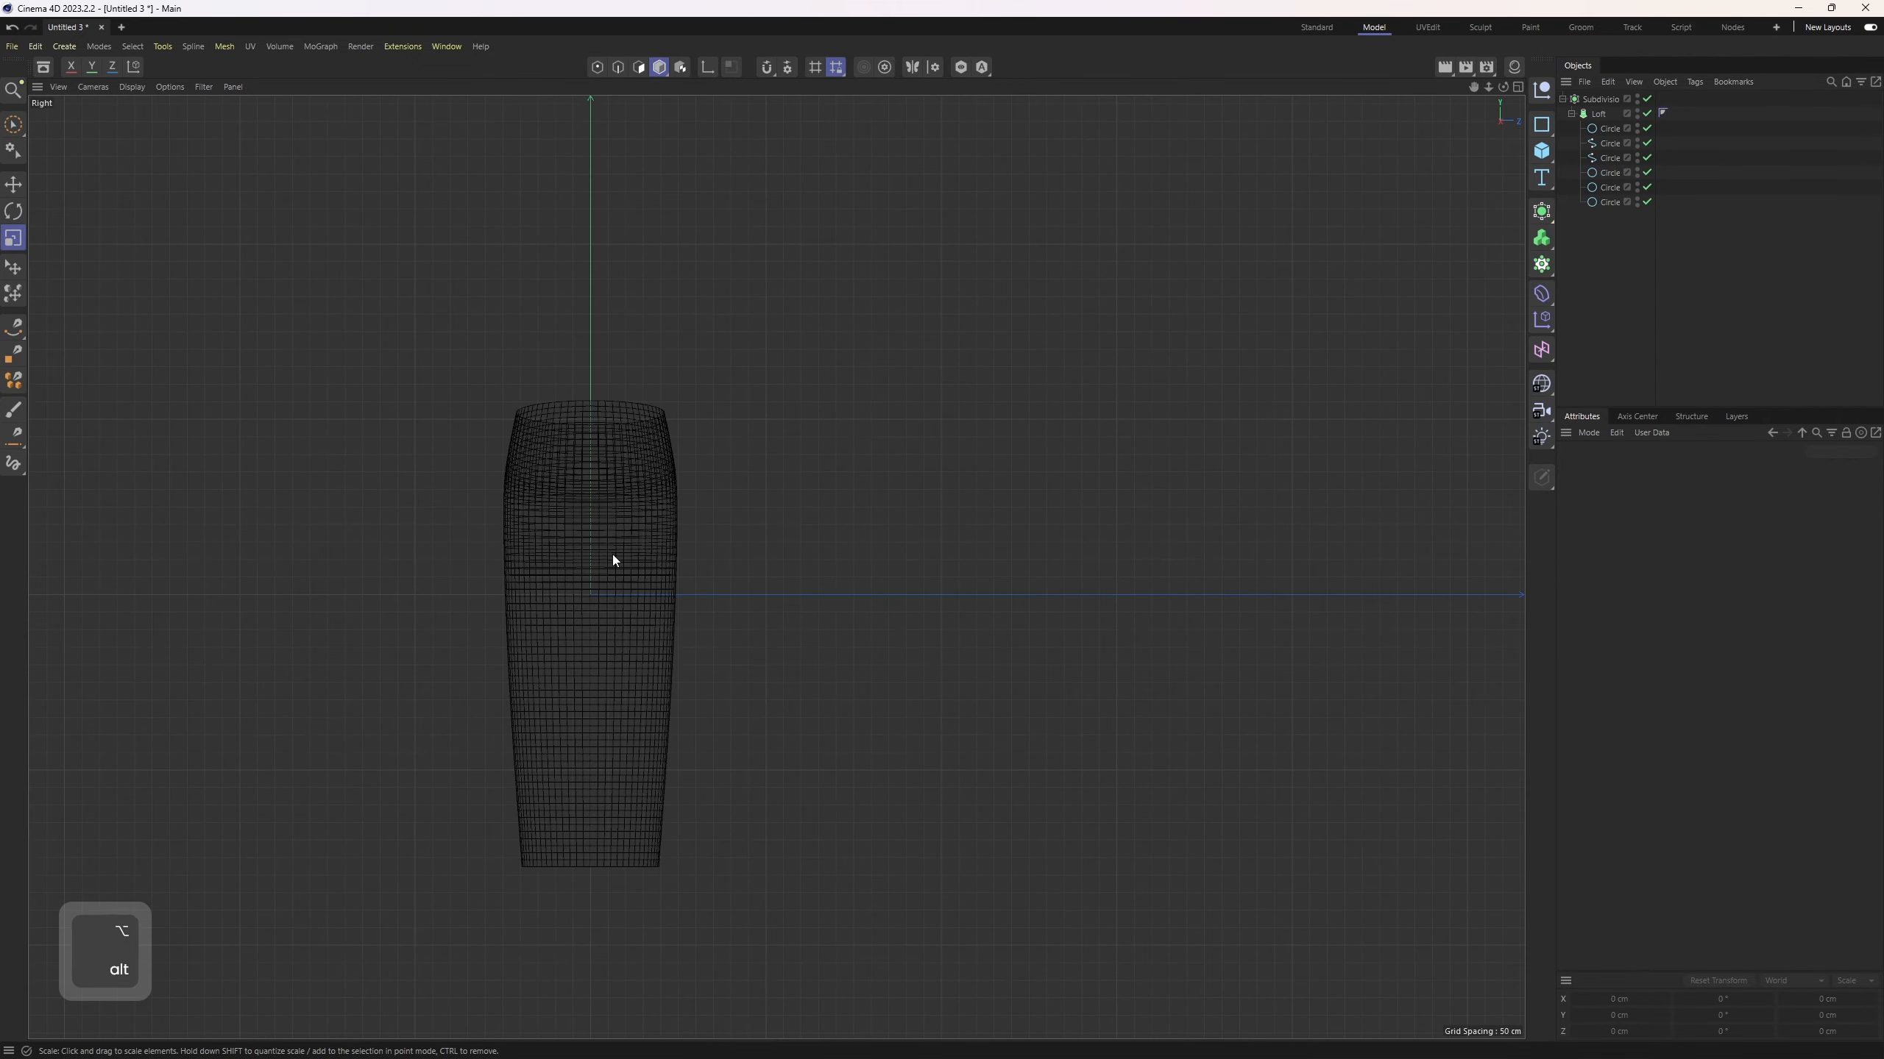
key(n)
key(a)
scroll(621, 483, up, 4)
alt+right_drag(621, 483, 775, 511)
alt+middle_drag(776, 510, 777, 408)
Step: Set the Front view to Gouraud shading and check the grip notch against the reference image
middle_click(767, 449)
alt+middle_drag(1207, 667, 1089, 641)
alt+right_drag(1223, 705, 1166, 698)
scroll(1166, 698, down, 5)
mouse_move(1150, 722)
alt+middle_down()
mouse_move(1149, 743)
mouse_move(1207, 782)
mouse_move(1131, 757)
mouse_move(1187, 730)
alt+middle_up()
key(n)
key(a)
scroll(1216, 772, up, 4)
scroll(1131, 757, up, 4)
alt+middle_drag(1153, 649, 1174, 742)
scroll(1174, 741, up, 2)
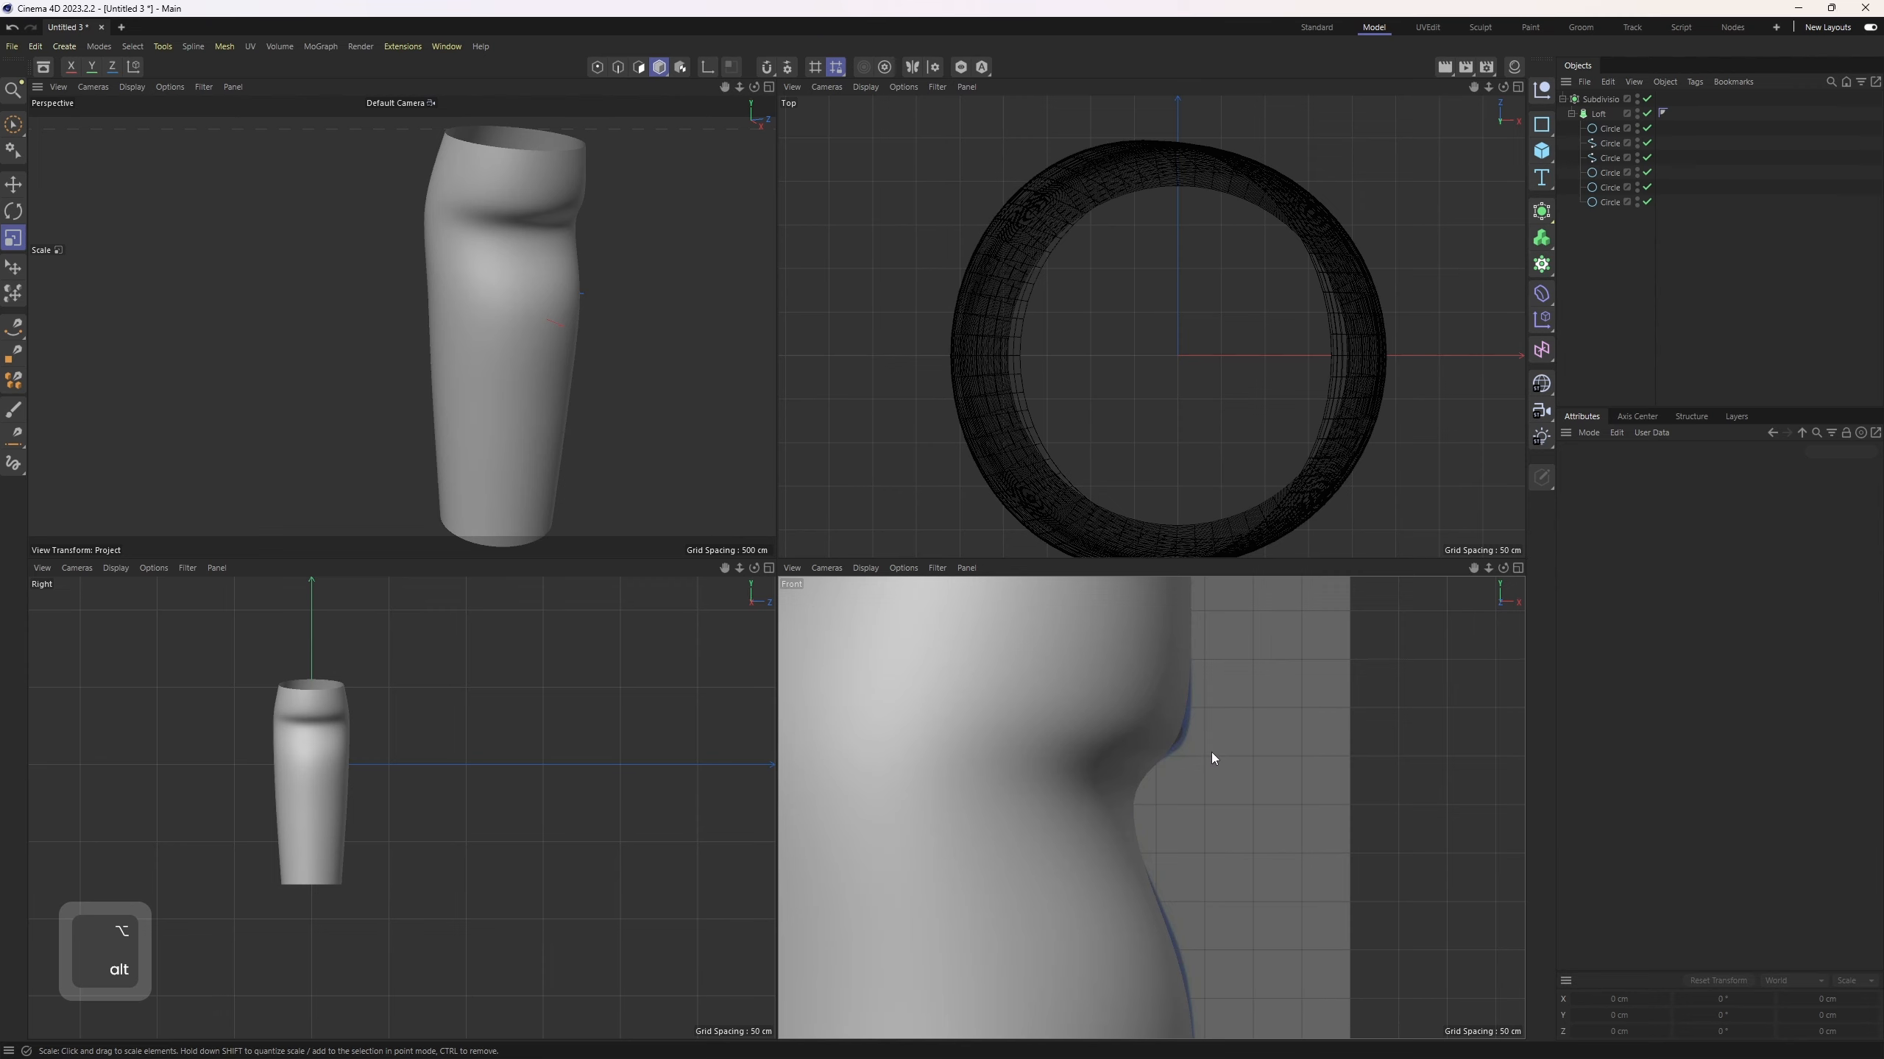
Step: Disable the Subdivision Surface and examine the loft's base mesh in the Perspective view with Gouraud shading and lines
middle_click(766, 376)
alt+right_drag(1016, 453, 990, 450)
alt+middle_drag(998, 451, 926, 510)
alt+drag(926, 510, 991, 515)
key(ctrl+z)
key(q)
key(n)
key(b)
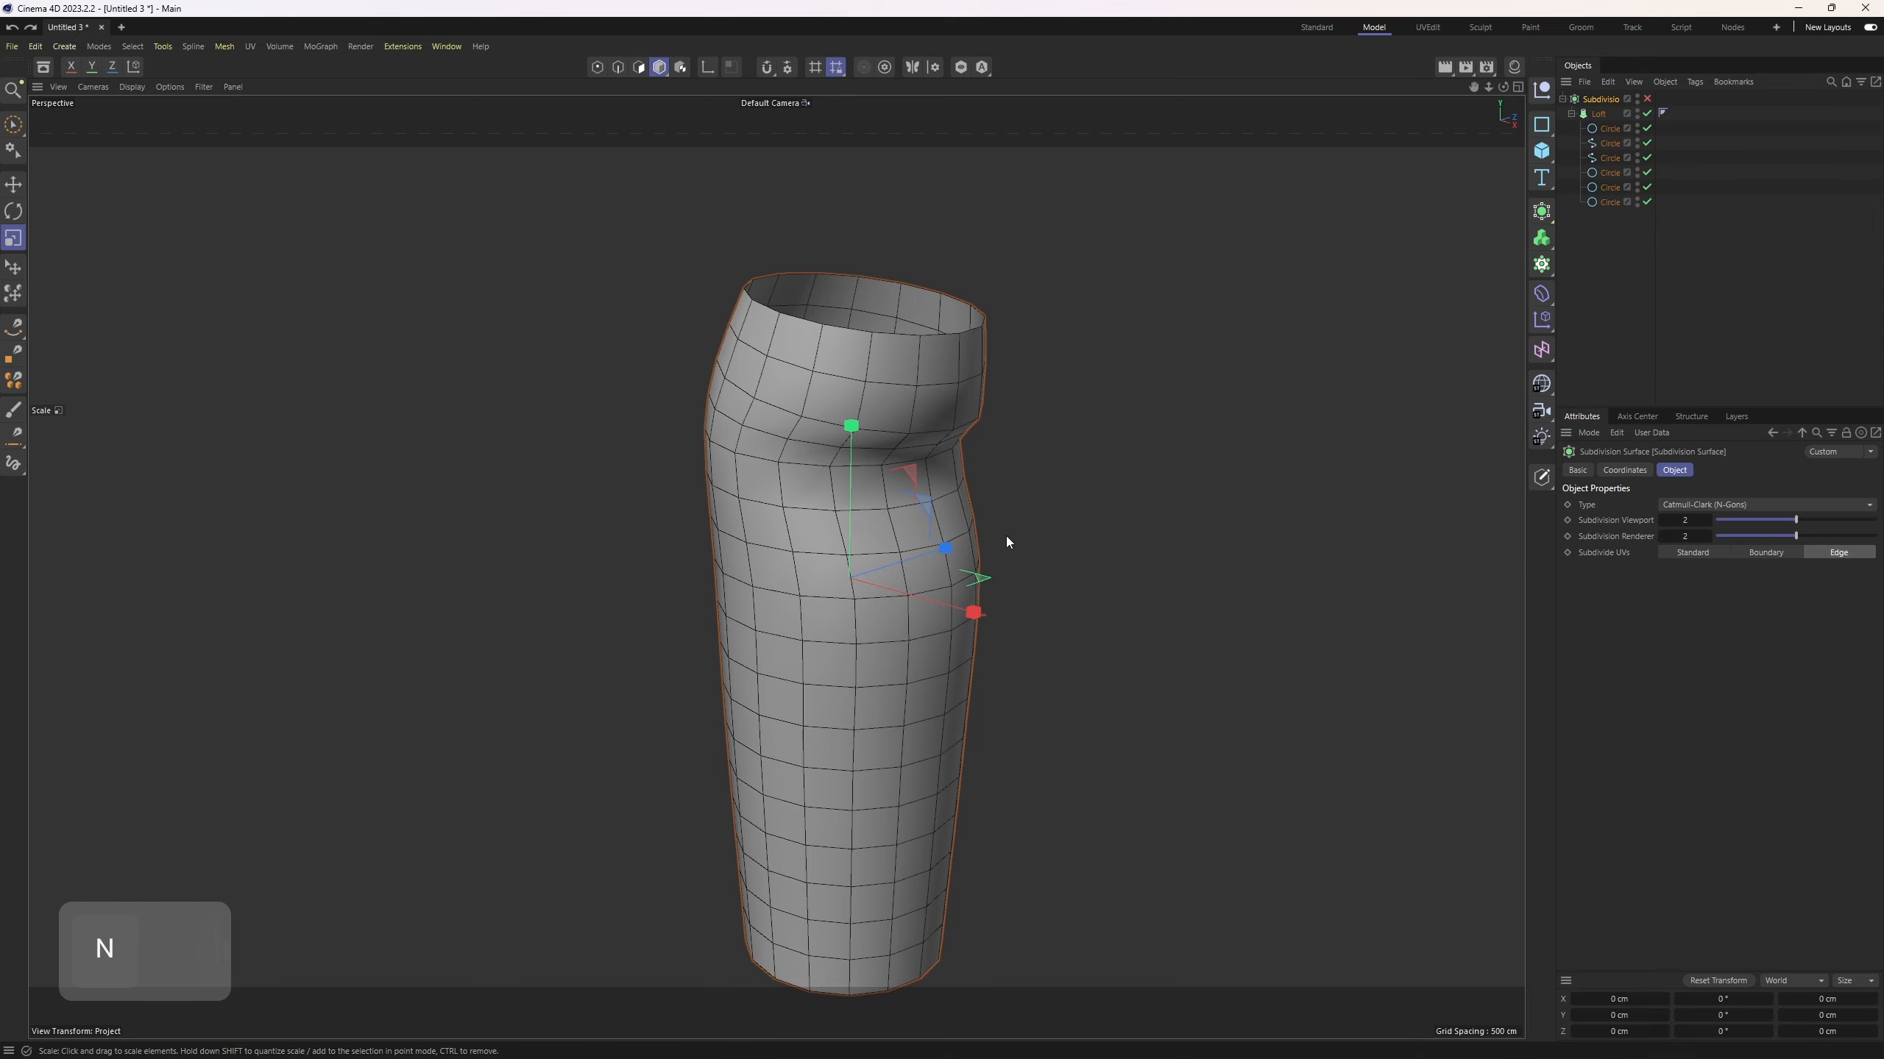
alt+drag(906, 420, 1006, 431)
alt+middle_drag(1005, 429, 1090, 444)
alt+right_drag(1090, 443, 1105, 415)
Step: Re-enable the Subdivision Surface, collapse its hierarchy and return to Gouraud shading without lines
click(1674, 311)
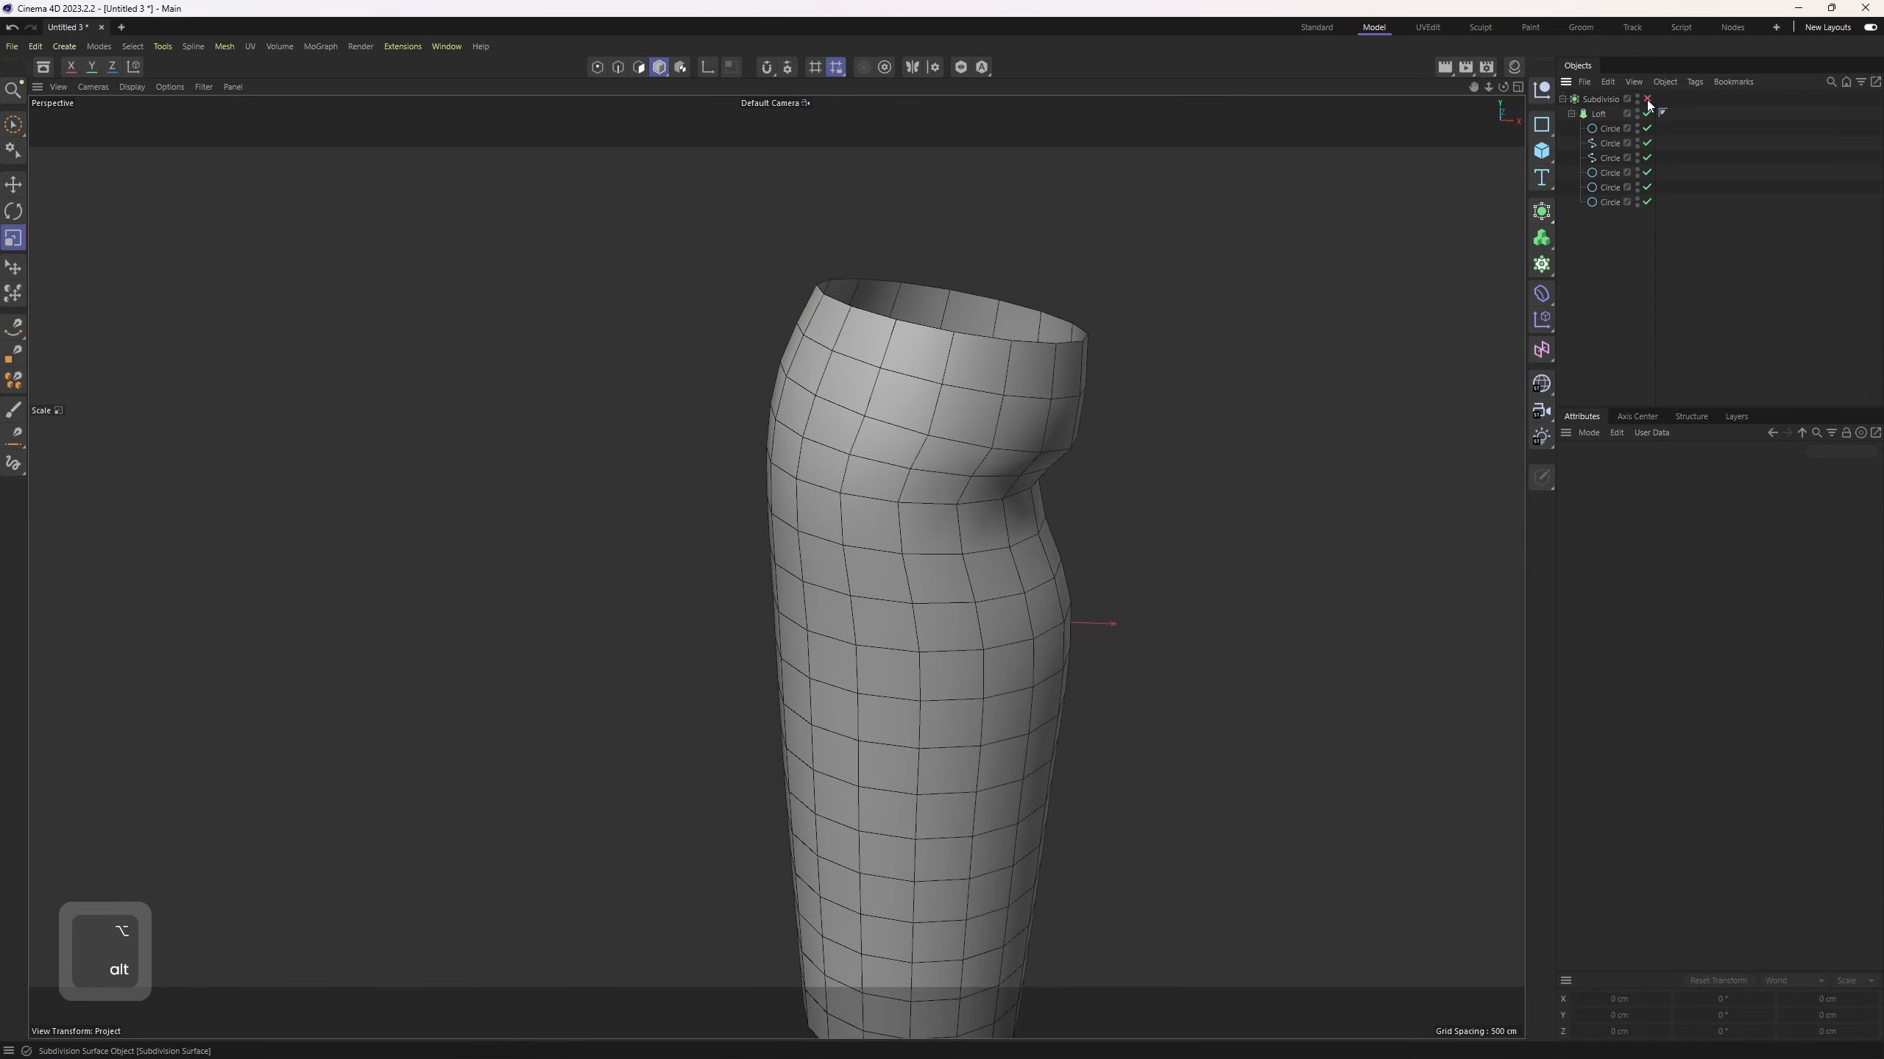
click(1646, 99)
click(1562, 100)
click(1598, 99)
key(n)
key(a)
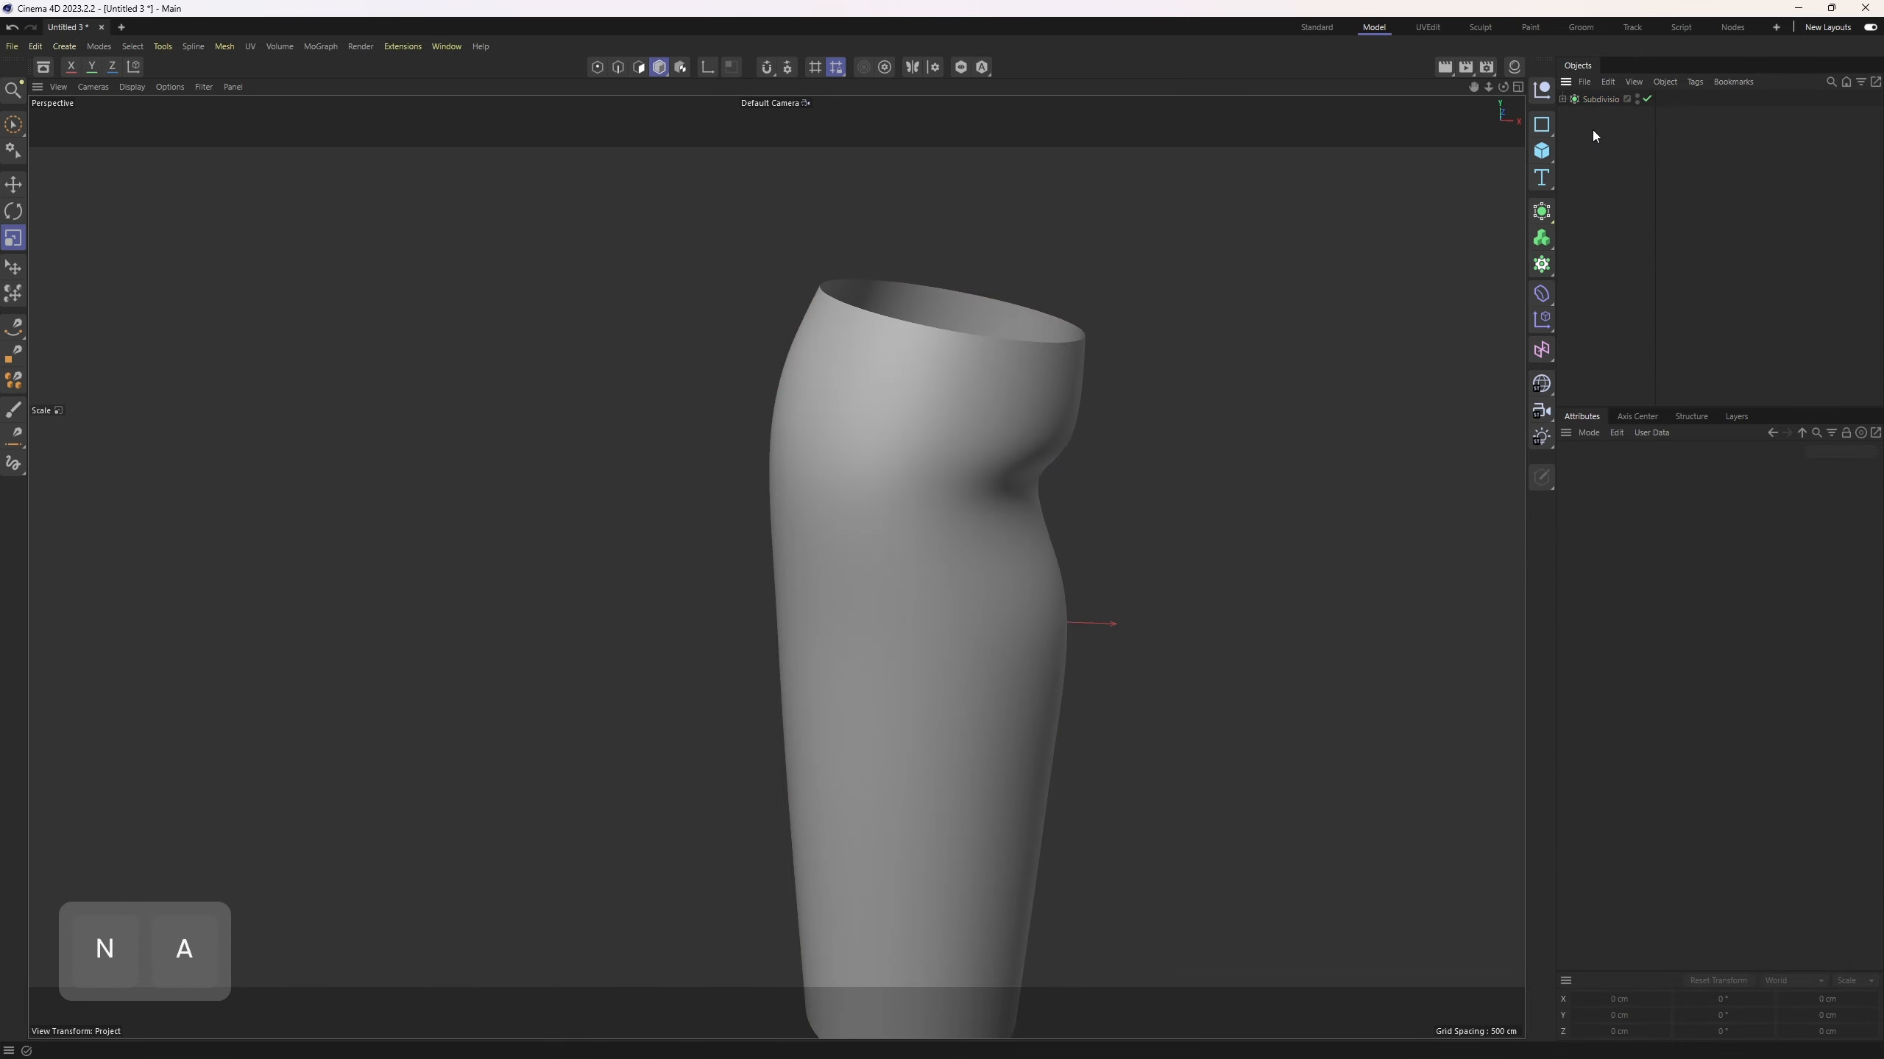
Step: Rename the Subdivision Surface object as projection
double_click(1598, 99)
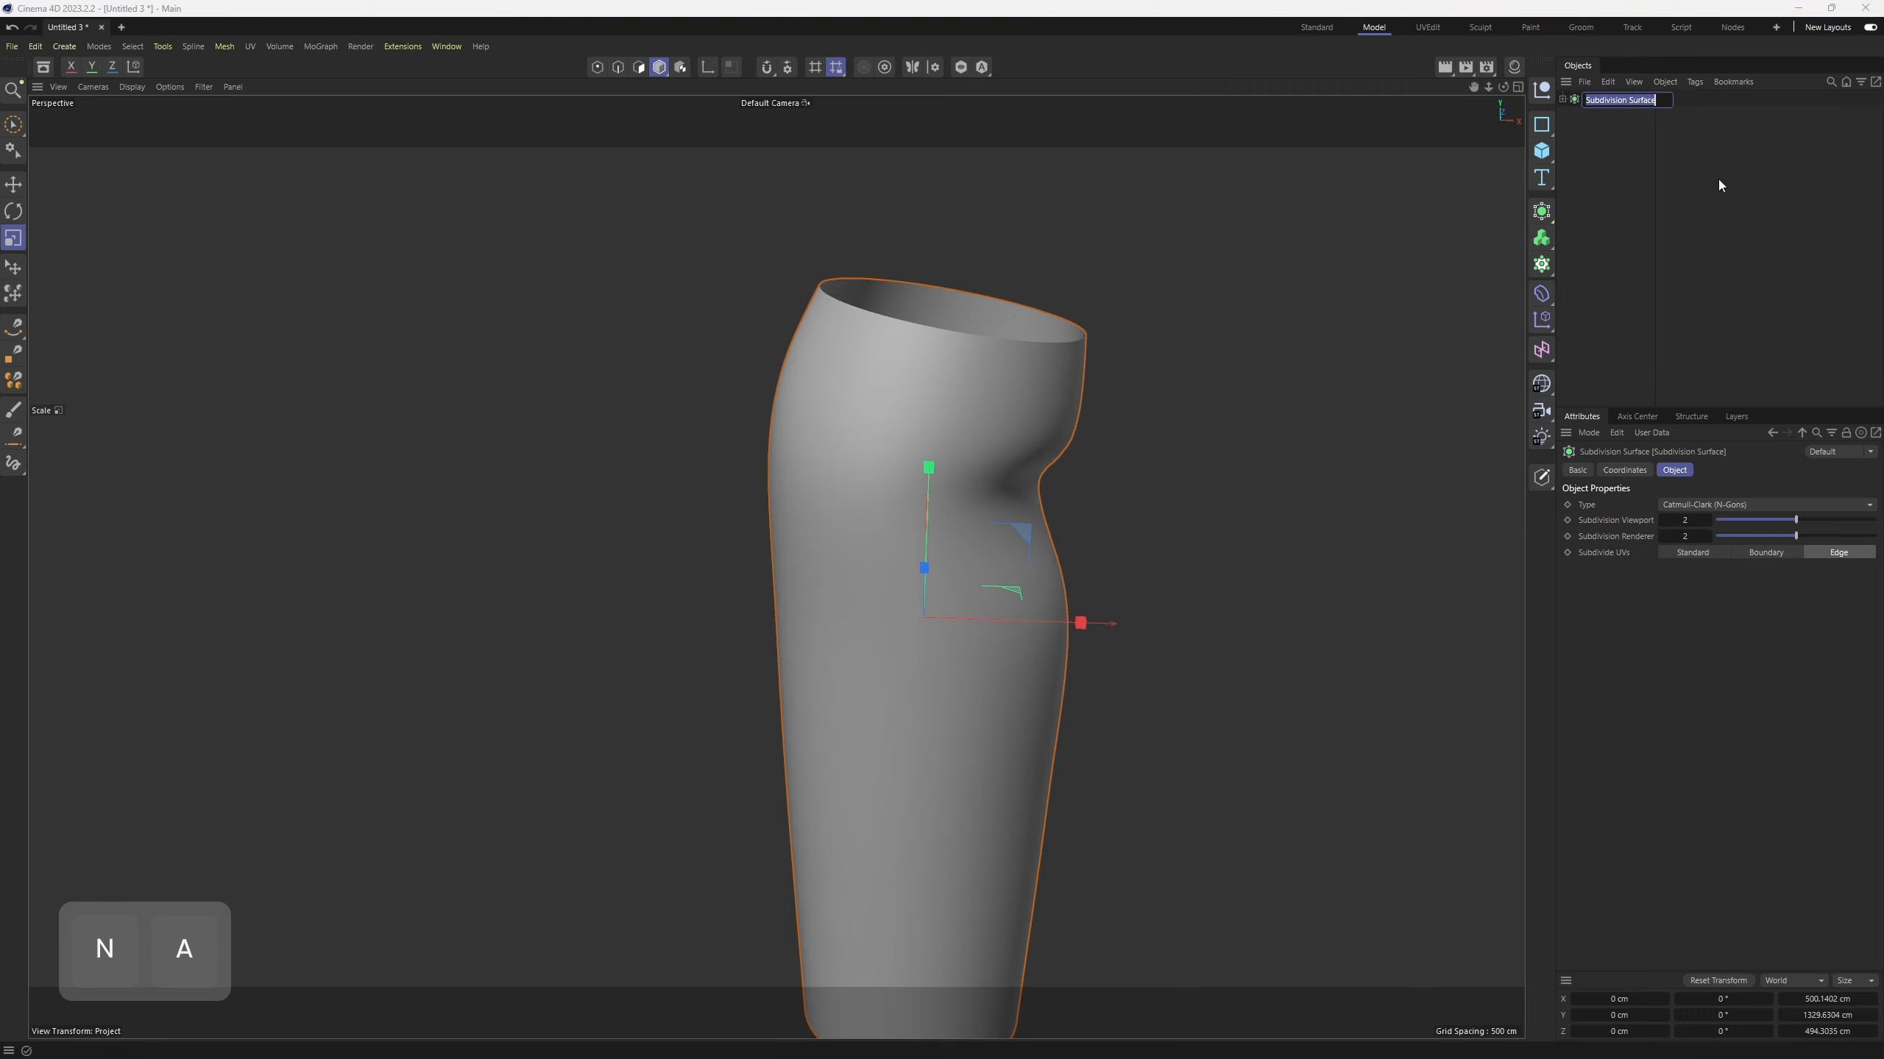
text(pro)
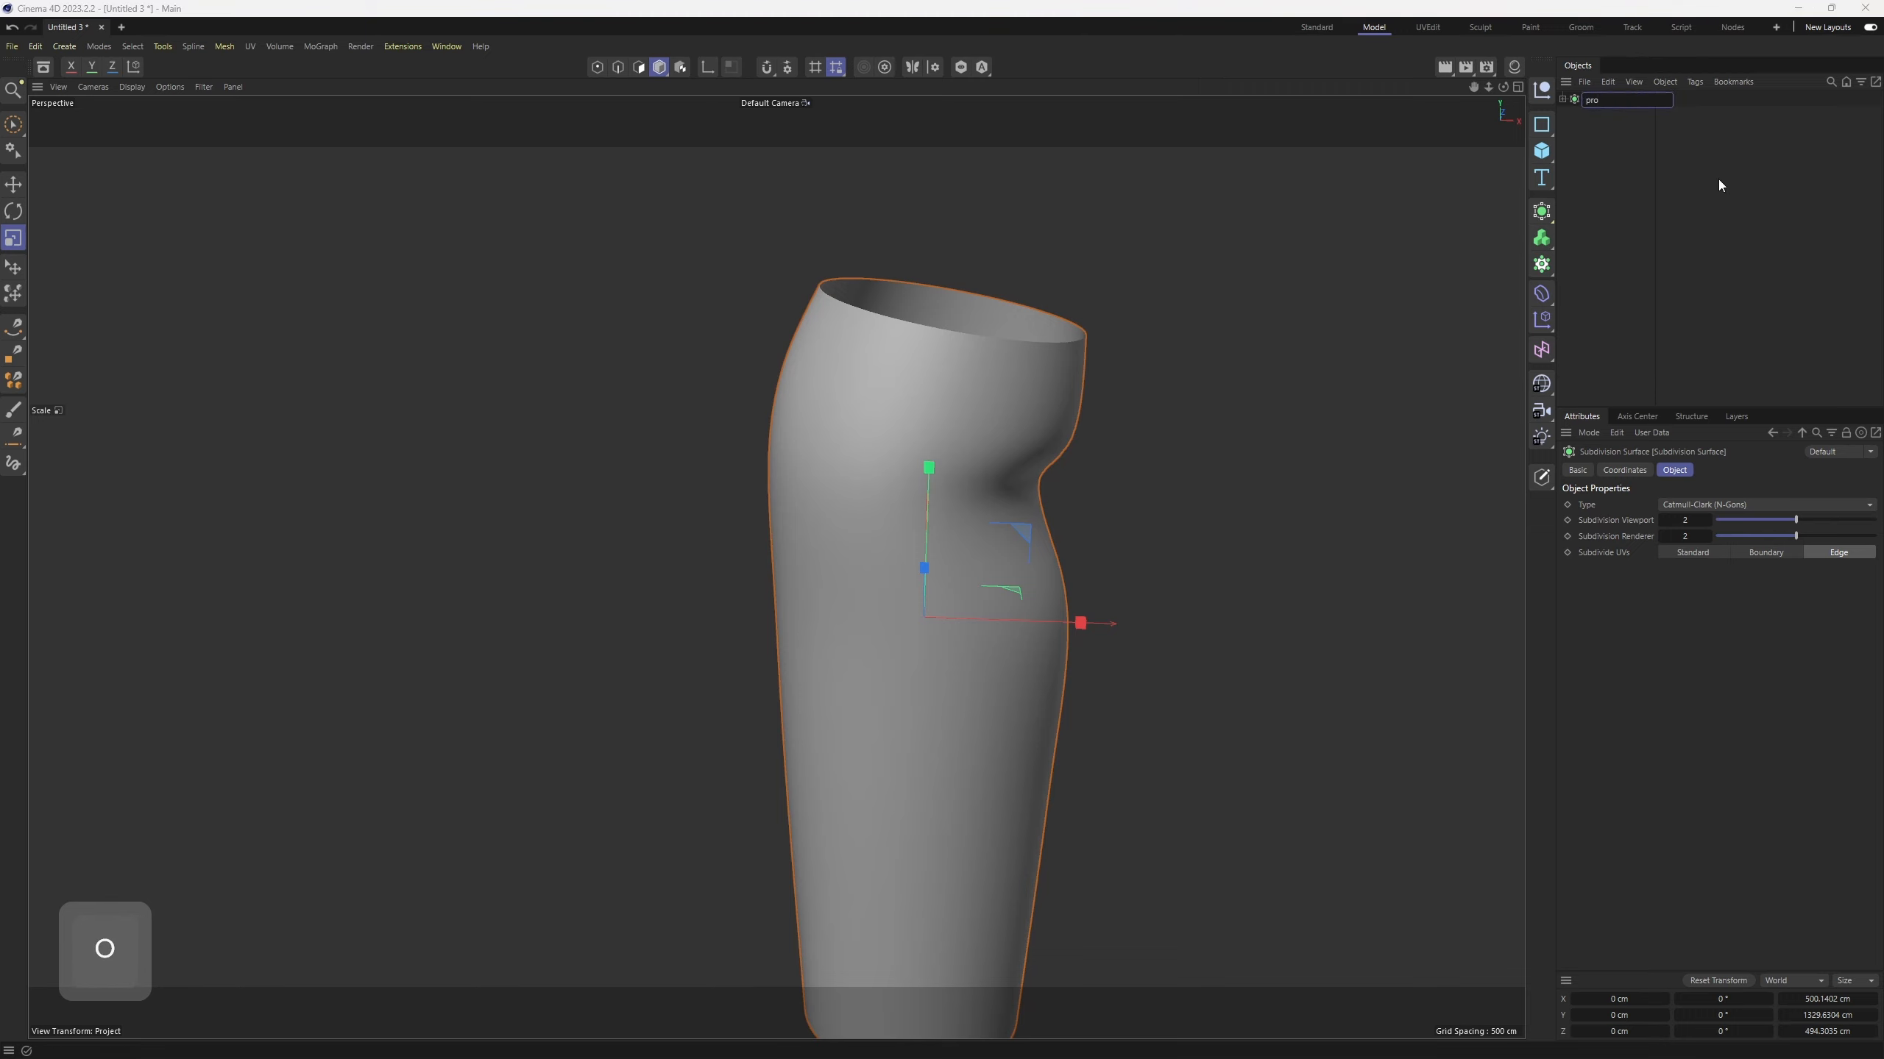
text(jection)
key(Return)
click(1719, 180)
Step: Duplicate the projection object and hide the original
click(1599, 102)
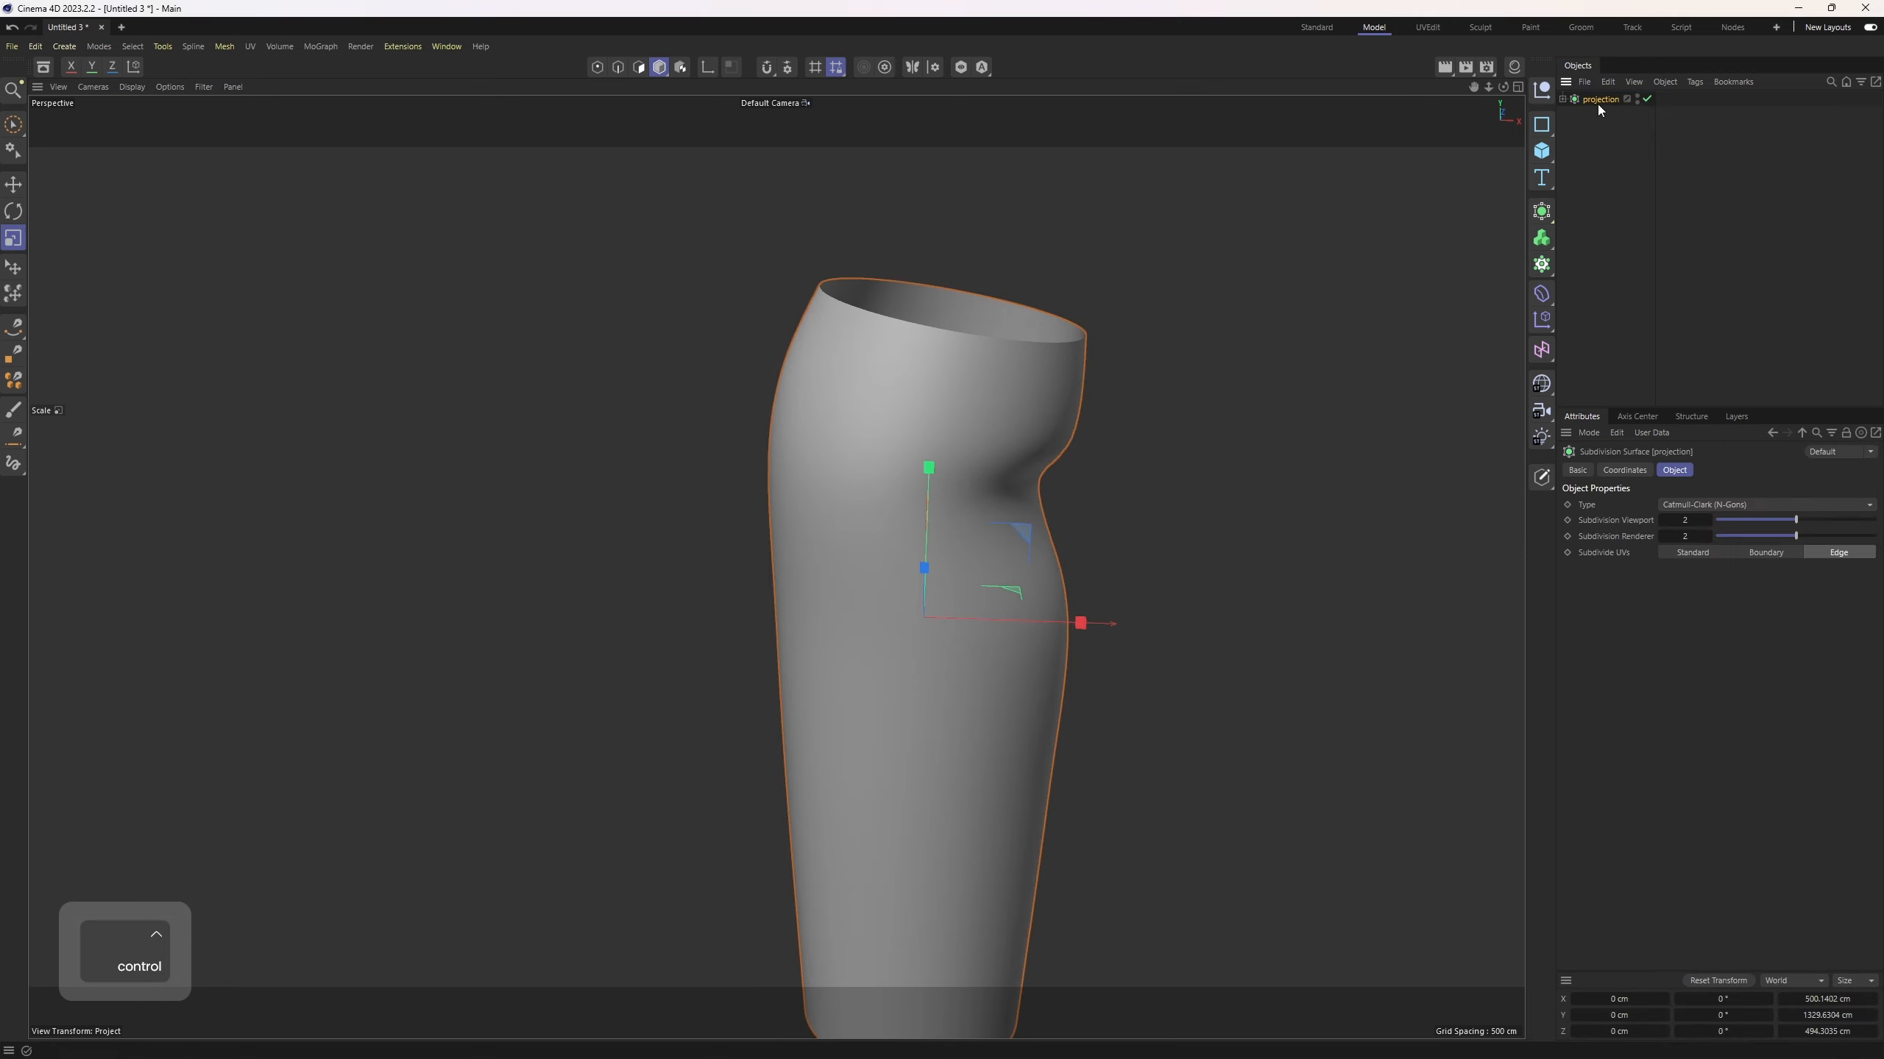
ctrl+drag(1601, 106, 1623, 186)
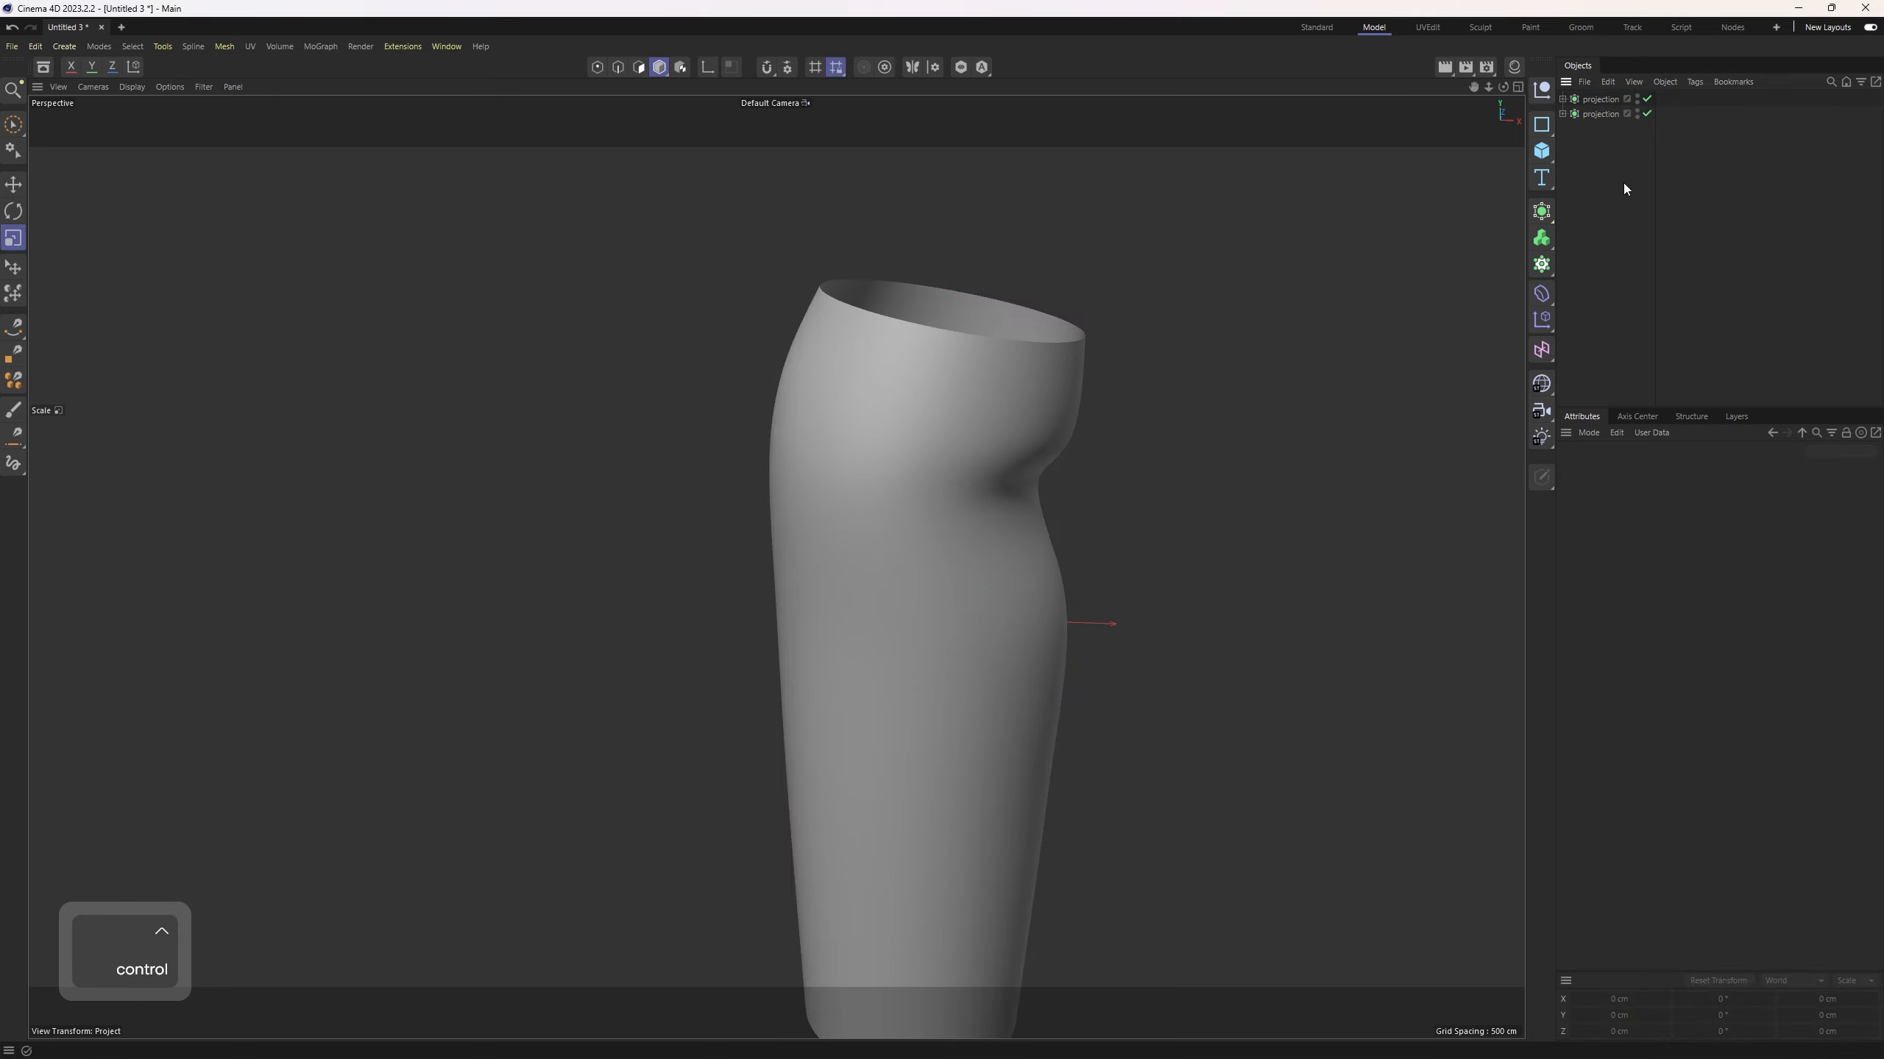
alt+click(1637, 100)
Step: Convert the projection copy into a polygon object and delete its selection tags
click(1599, 113)
key(c)
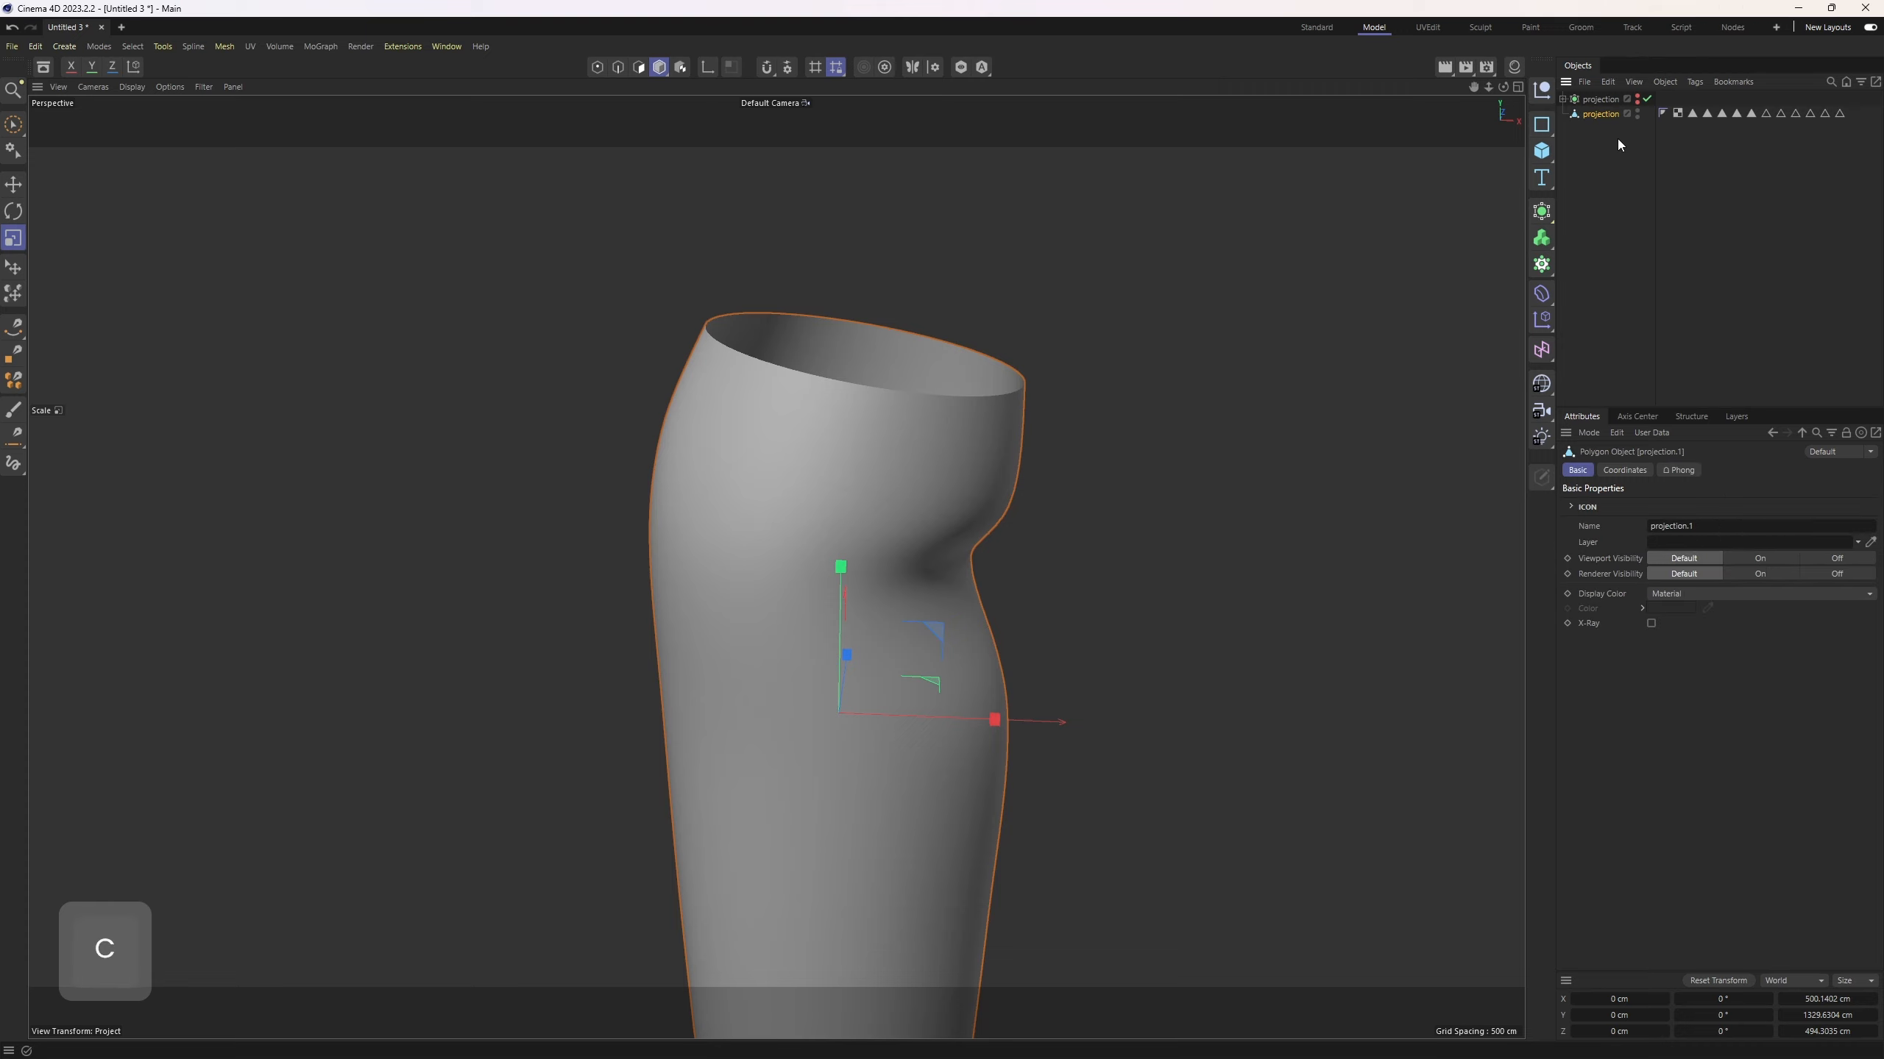
drag(1858, 168, 1686, 111)
key(Delete)
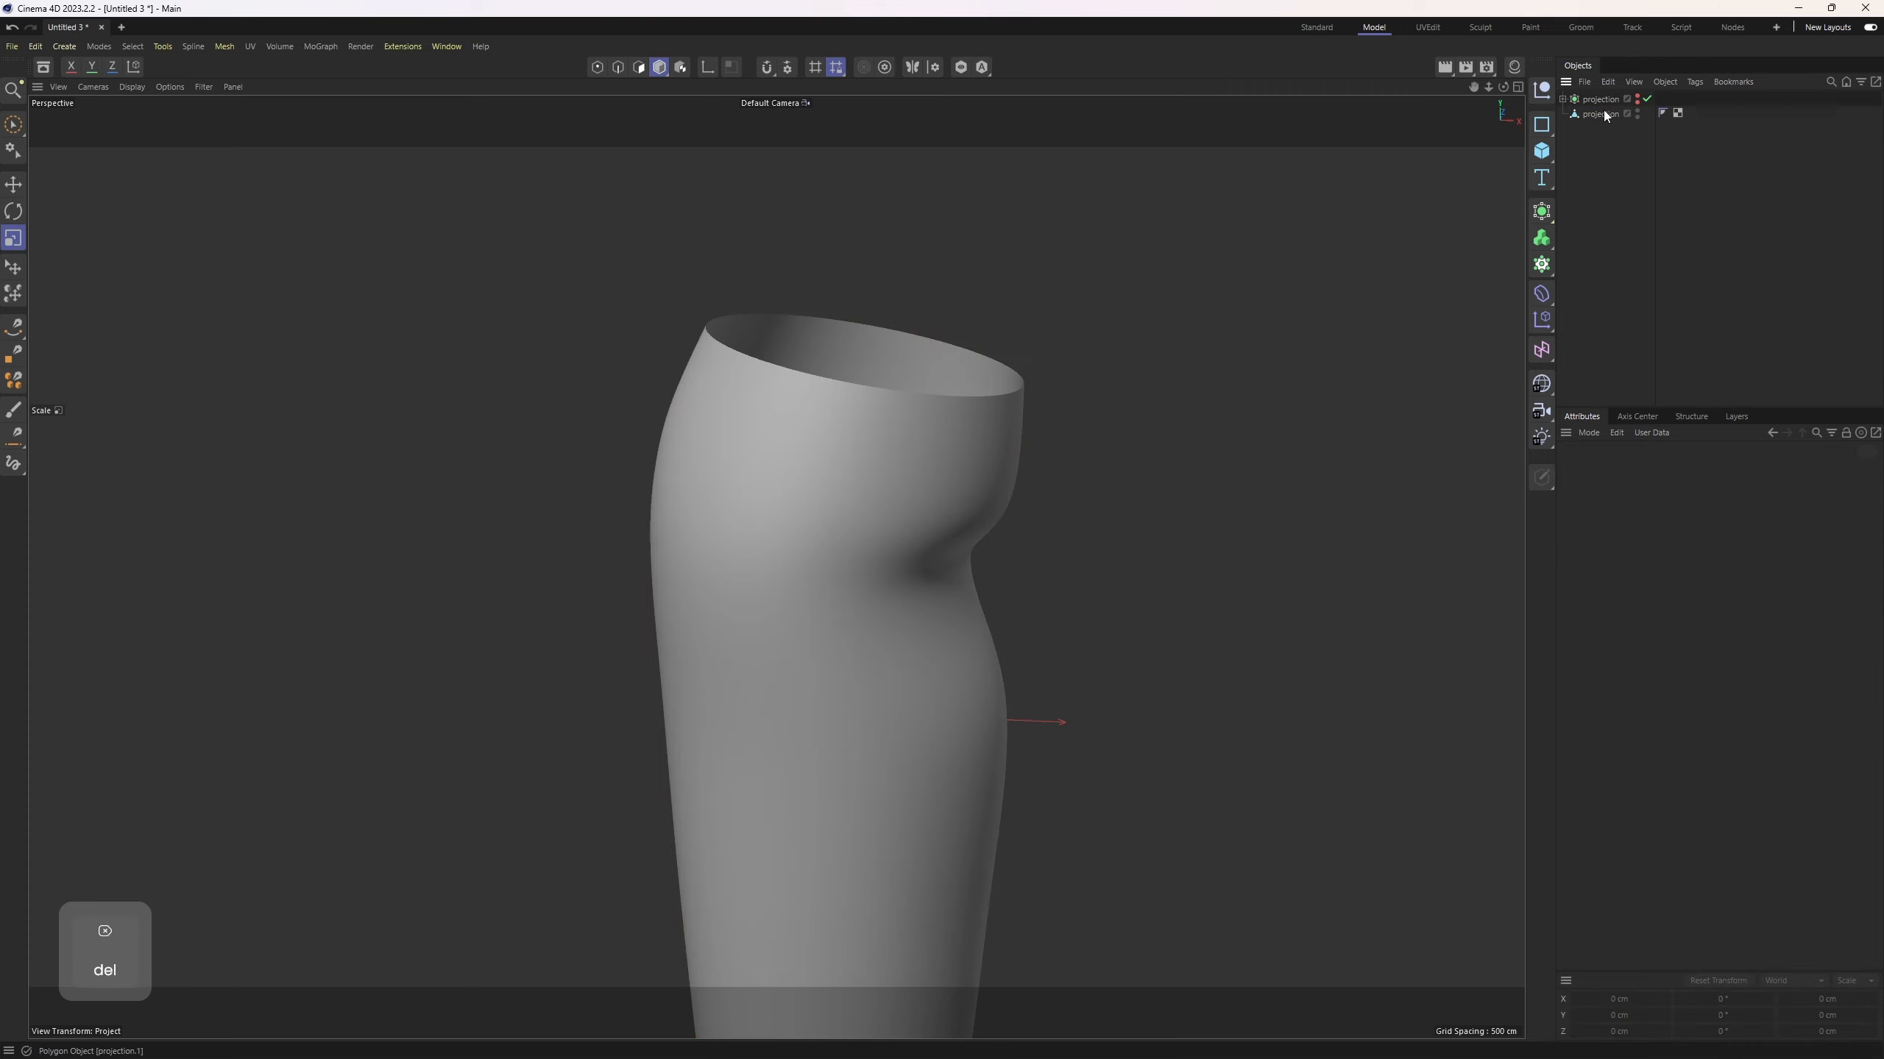
Step: Examine the polygon copy's mesh with and without shaded lines from several angles
key(e)
alt+right_drag(1133, 438, 1065, 474)
alt+middle_drag(1064, 475, 1059, 347)
alt+drag(1060, 348, 1162, 446)
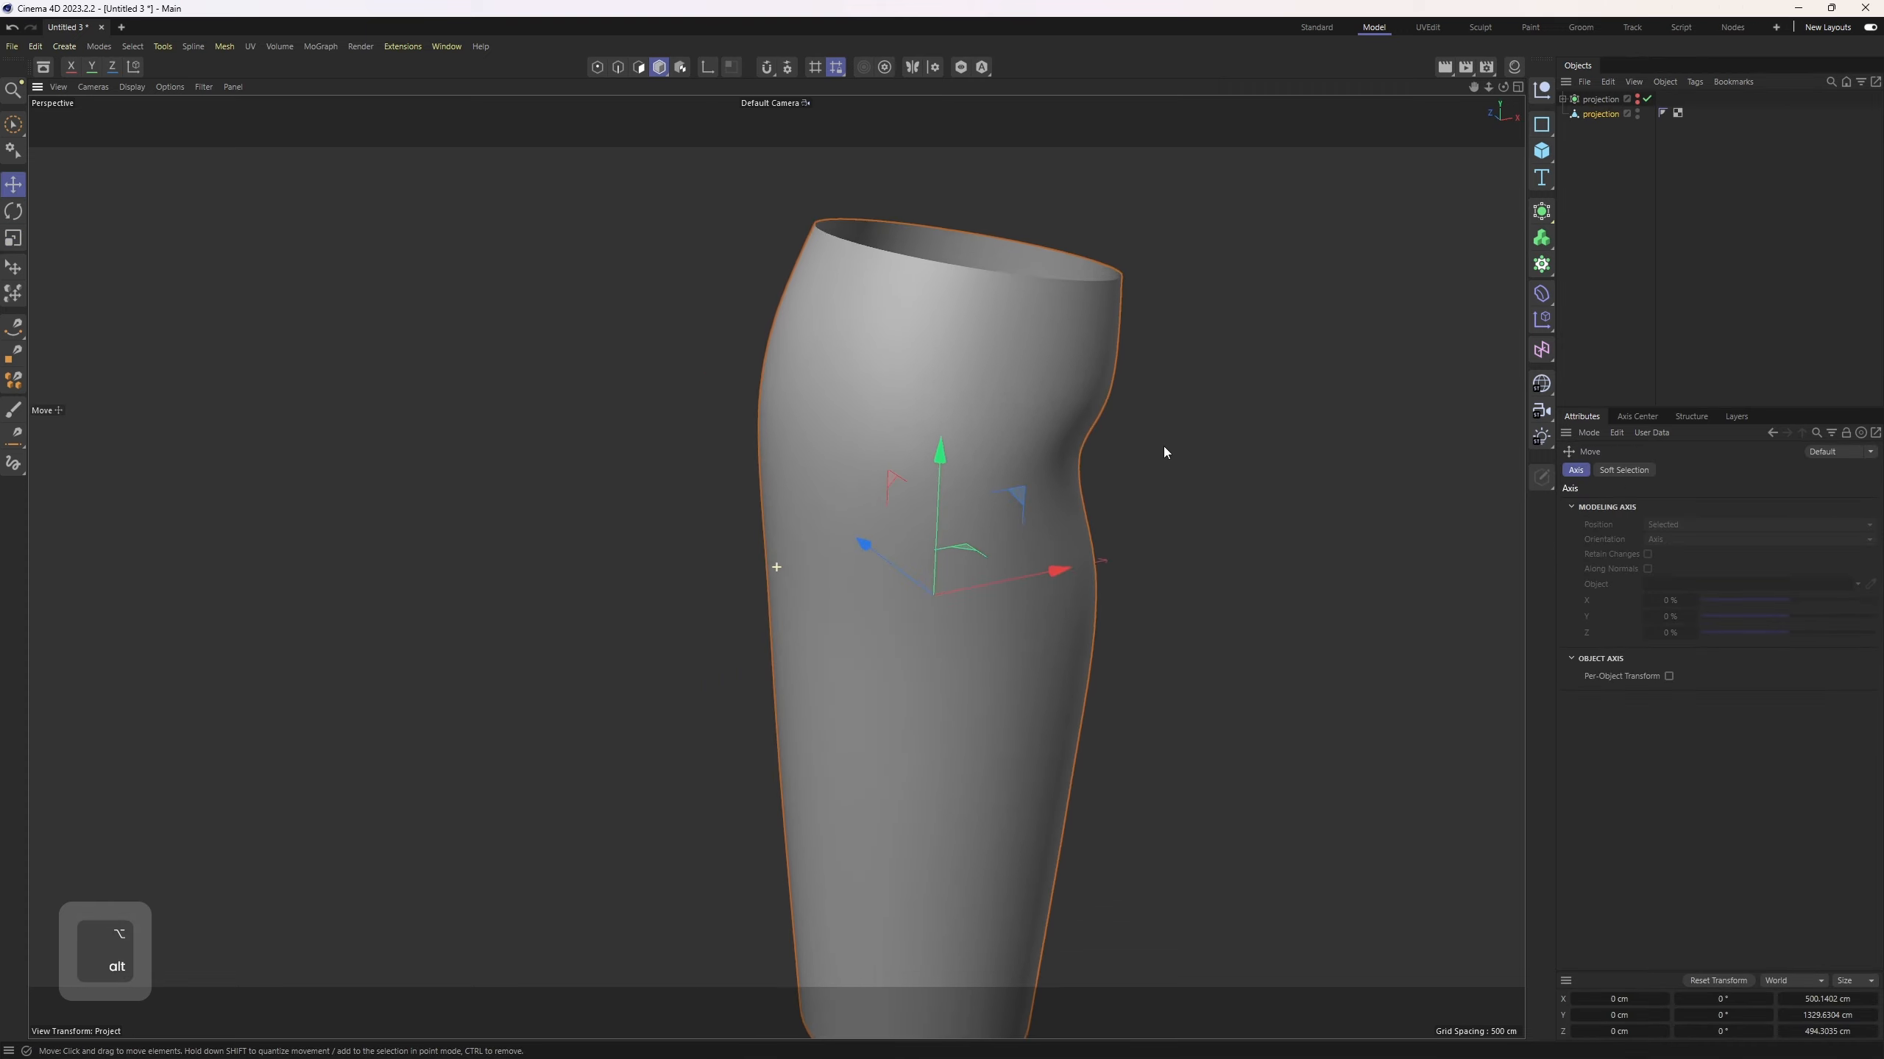
alt+right_drag(1001, 460, 1041, 443)
key(n)
key(b)
alt+right_drag(924, 475, 939, 462)
alt+drag(938, 462, 792, 418)
key(n)
key(a)
alt+right_drag(978, 423, 875, 441)
alt+drag(875, 441, 1023, 419)
alt+right_drag(1223, 426, 1037, 457)
alt+middle_drag(1036, 457, 931, 353)
alt+drag(931, 353, 1147, 411)
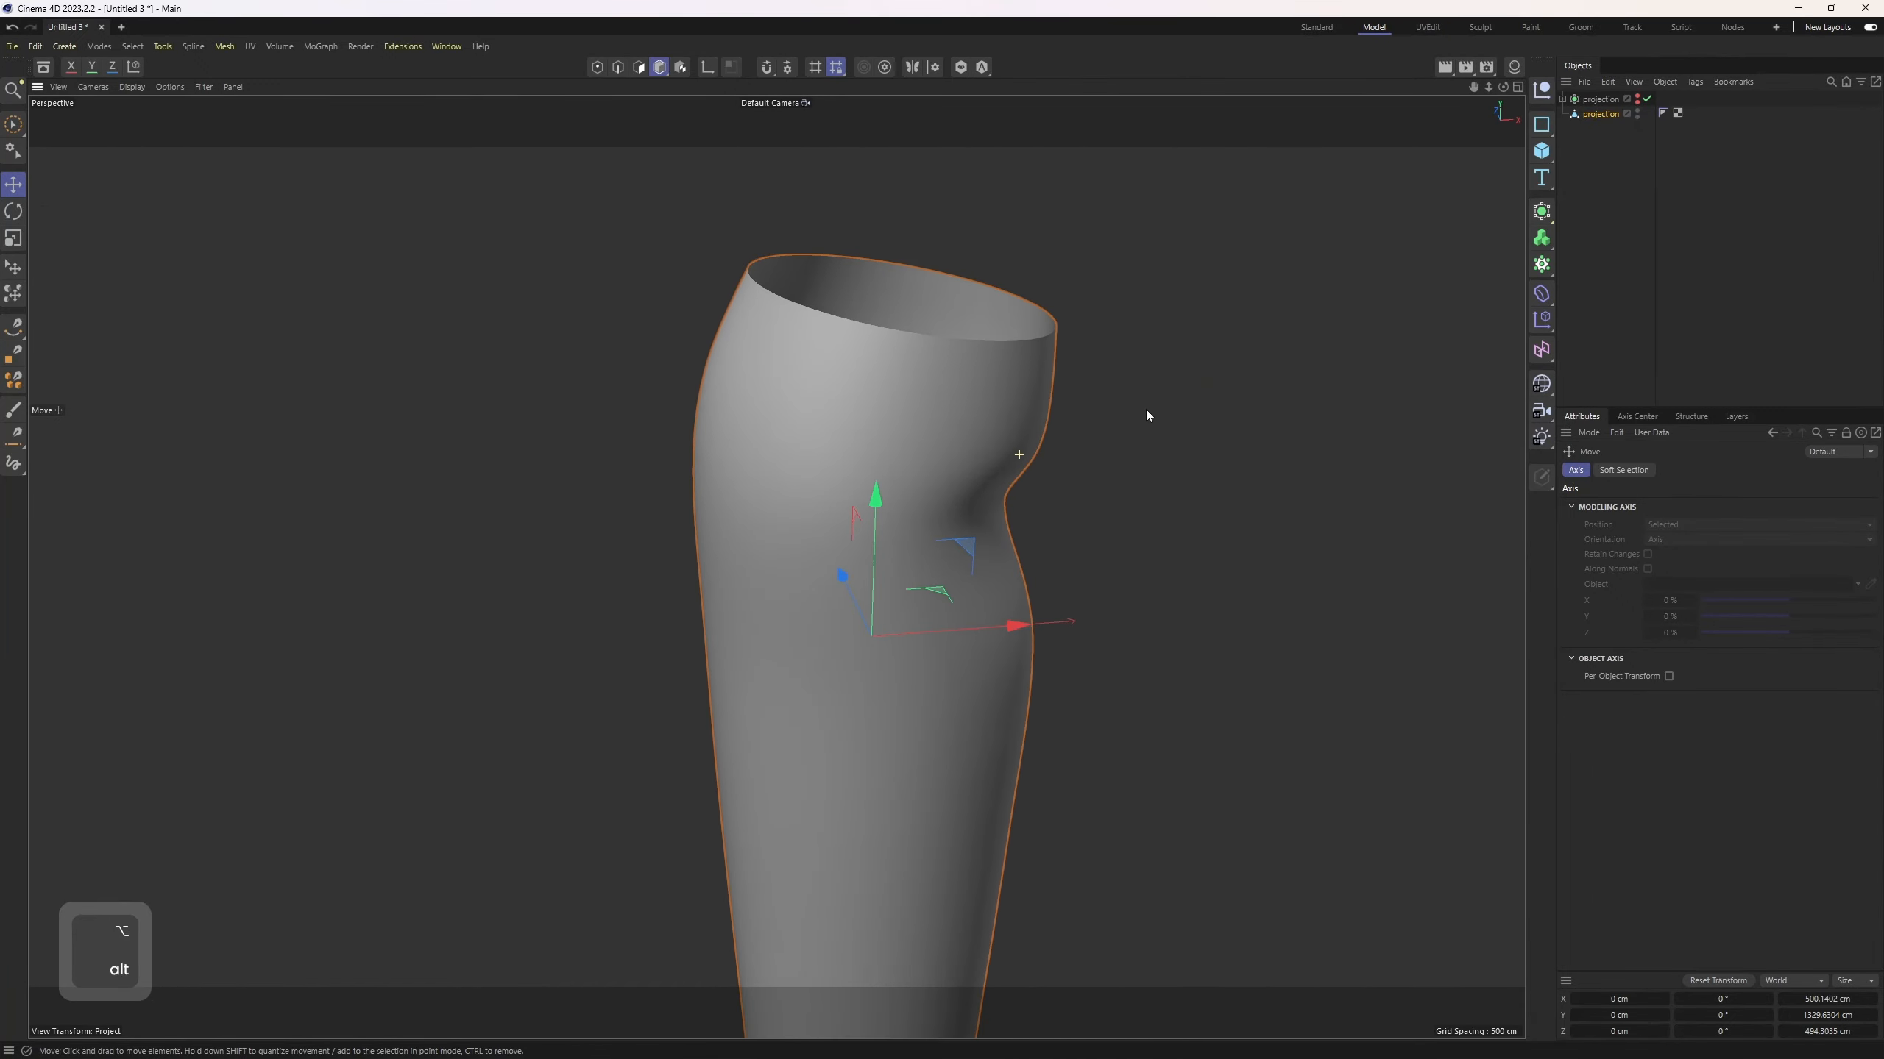
Step: Switch to the Paint layout with the polygon copy selected and maximize the Front view
click(1672, 237)
alt+right_drag(1046, 333, 955, 343)
click(1594, 114)
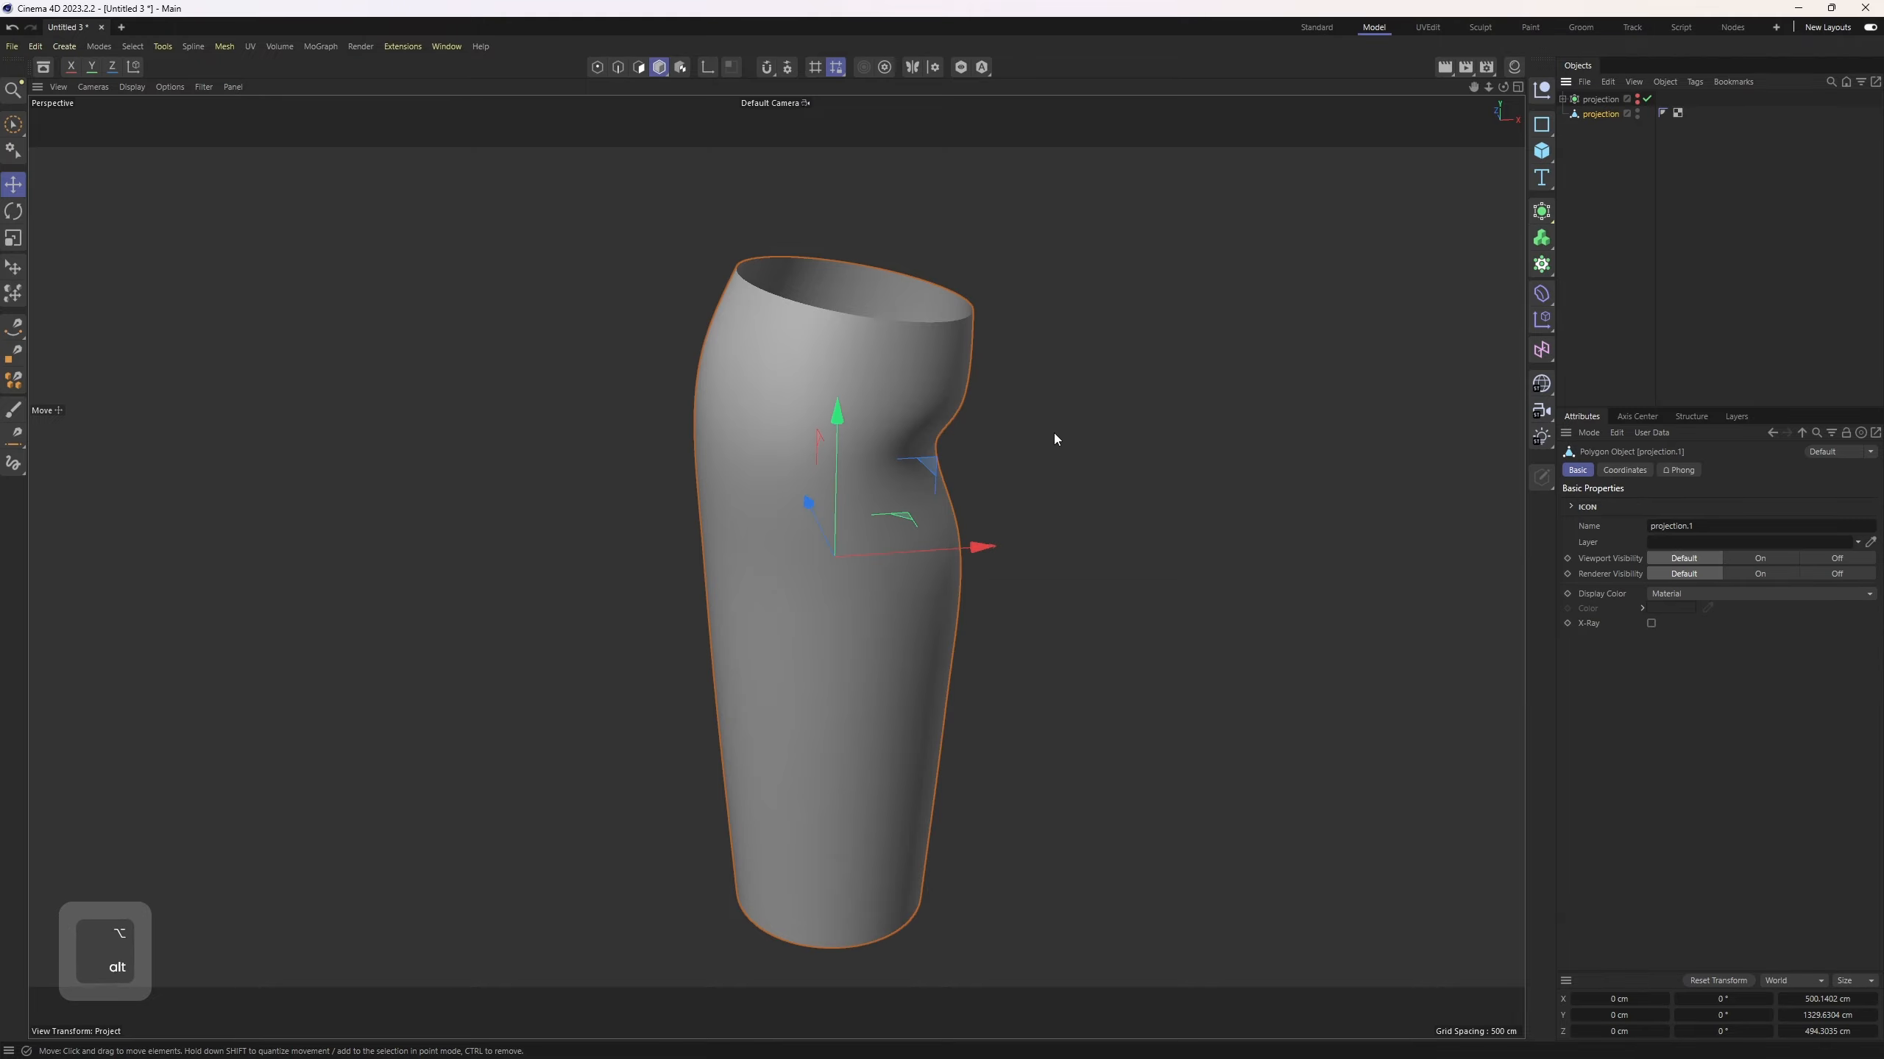
alt+drag(1054, 433, 1156, 297)
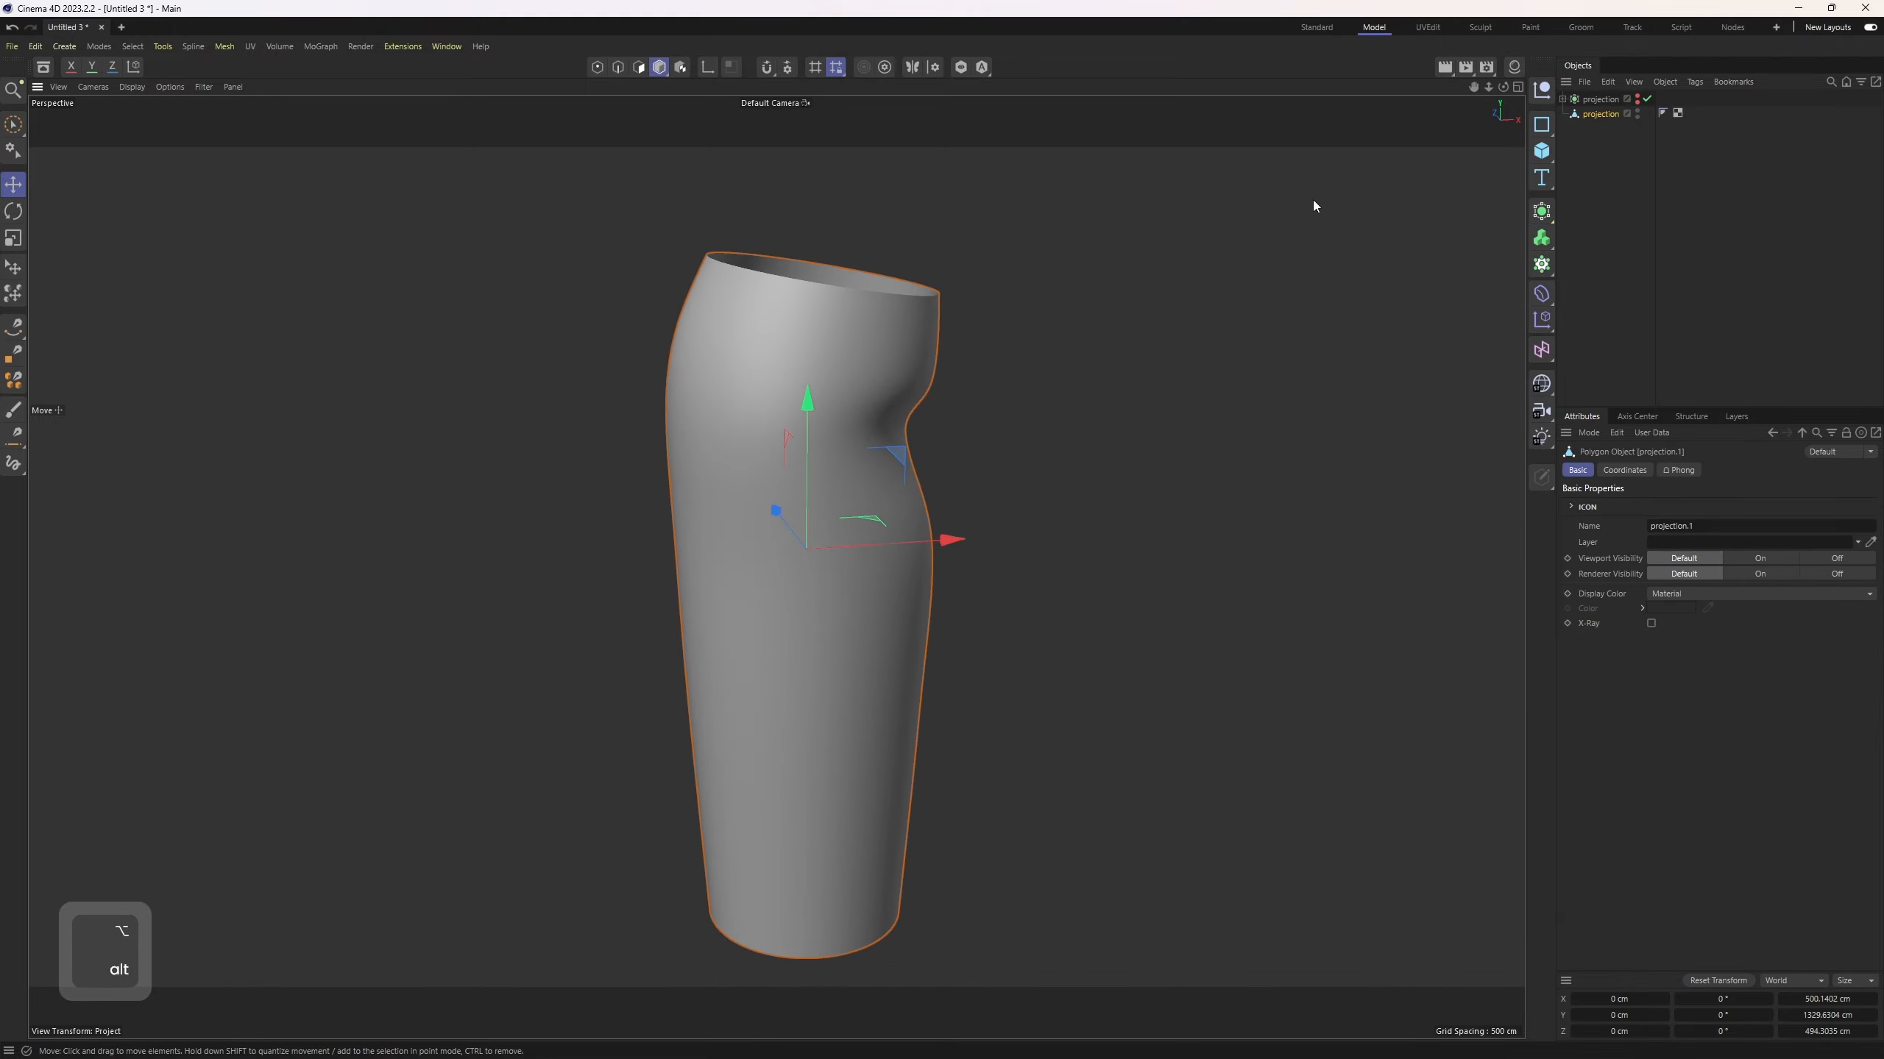
click(1525, 36)
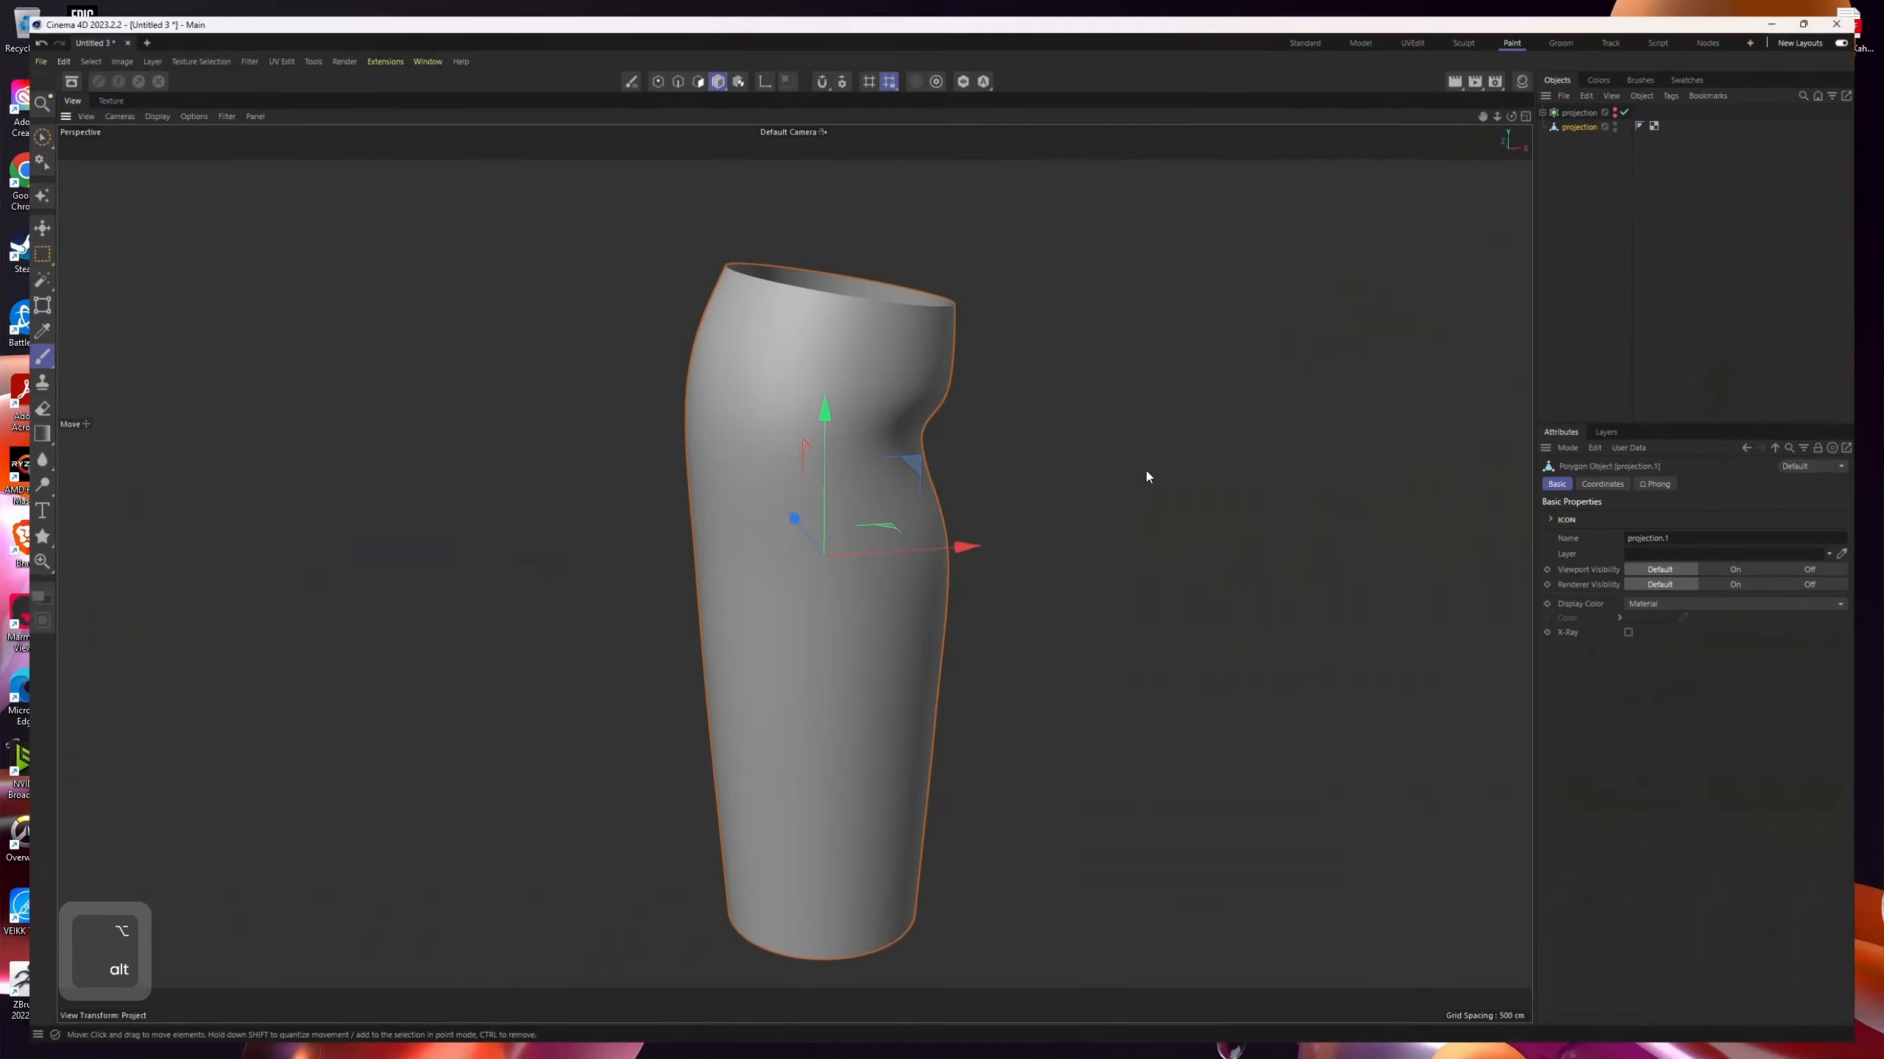
middle_click(974, 481)
middle_click(937, 766)
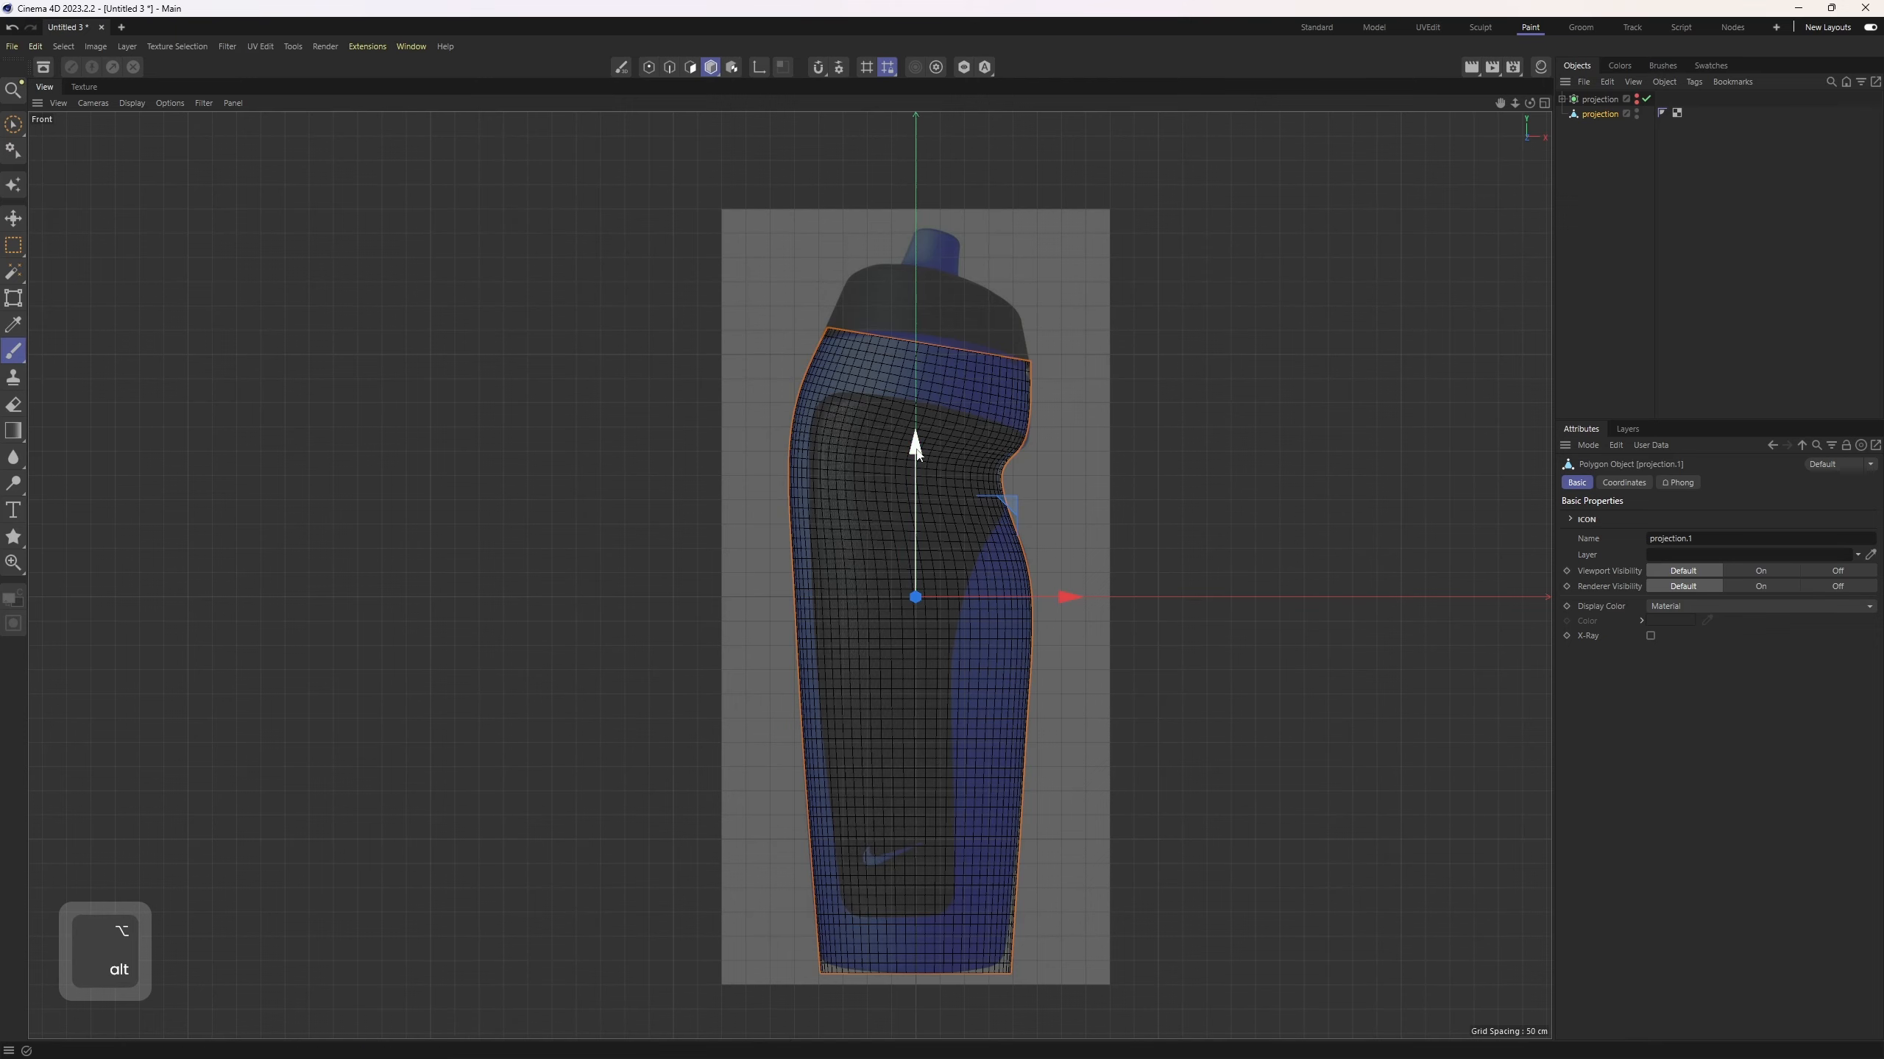
Step: Examine in the Front view how the mesh lines up with the edges of the bottle's dark grip panel
scroll(983, 456, up, 2)
alt+middle_drag(1021, 386, 1013, 340)
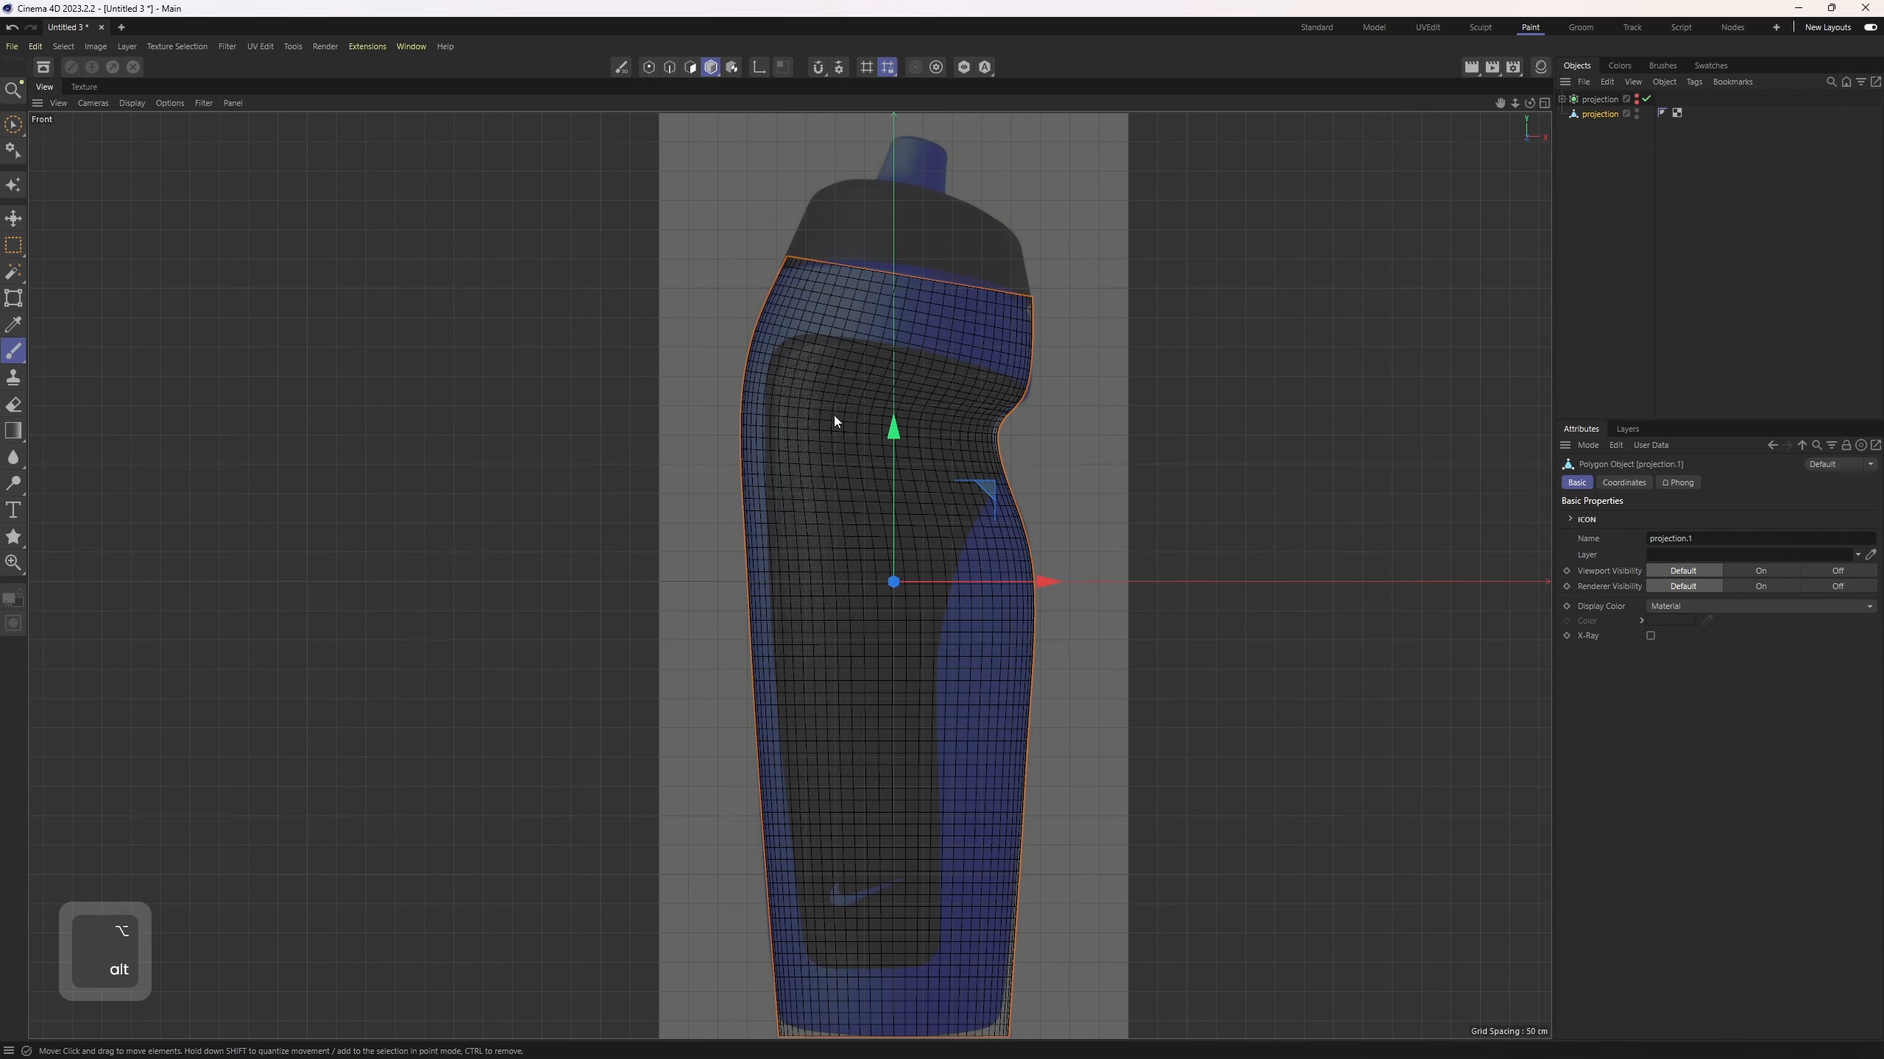
alt+middle_drag(835, 422, 810, 444)
alt+right_drag(810, 445, 891, 421)
alt+middle_drag(948, 371, 938, 274)
alt+right_drag(938, 275, 858, 317)
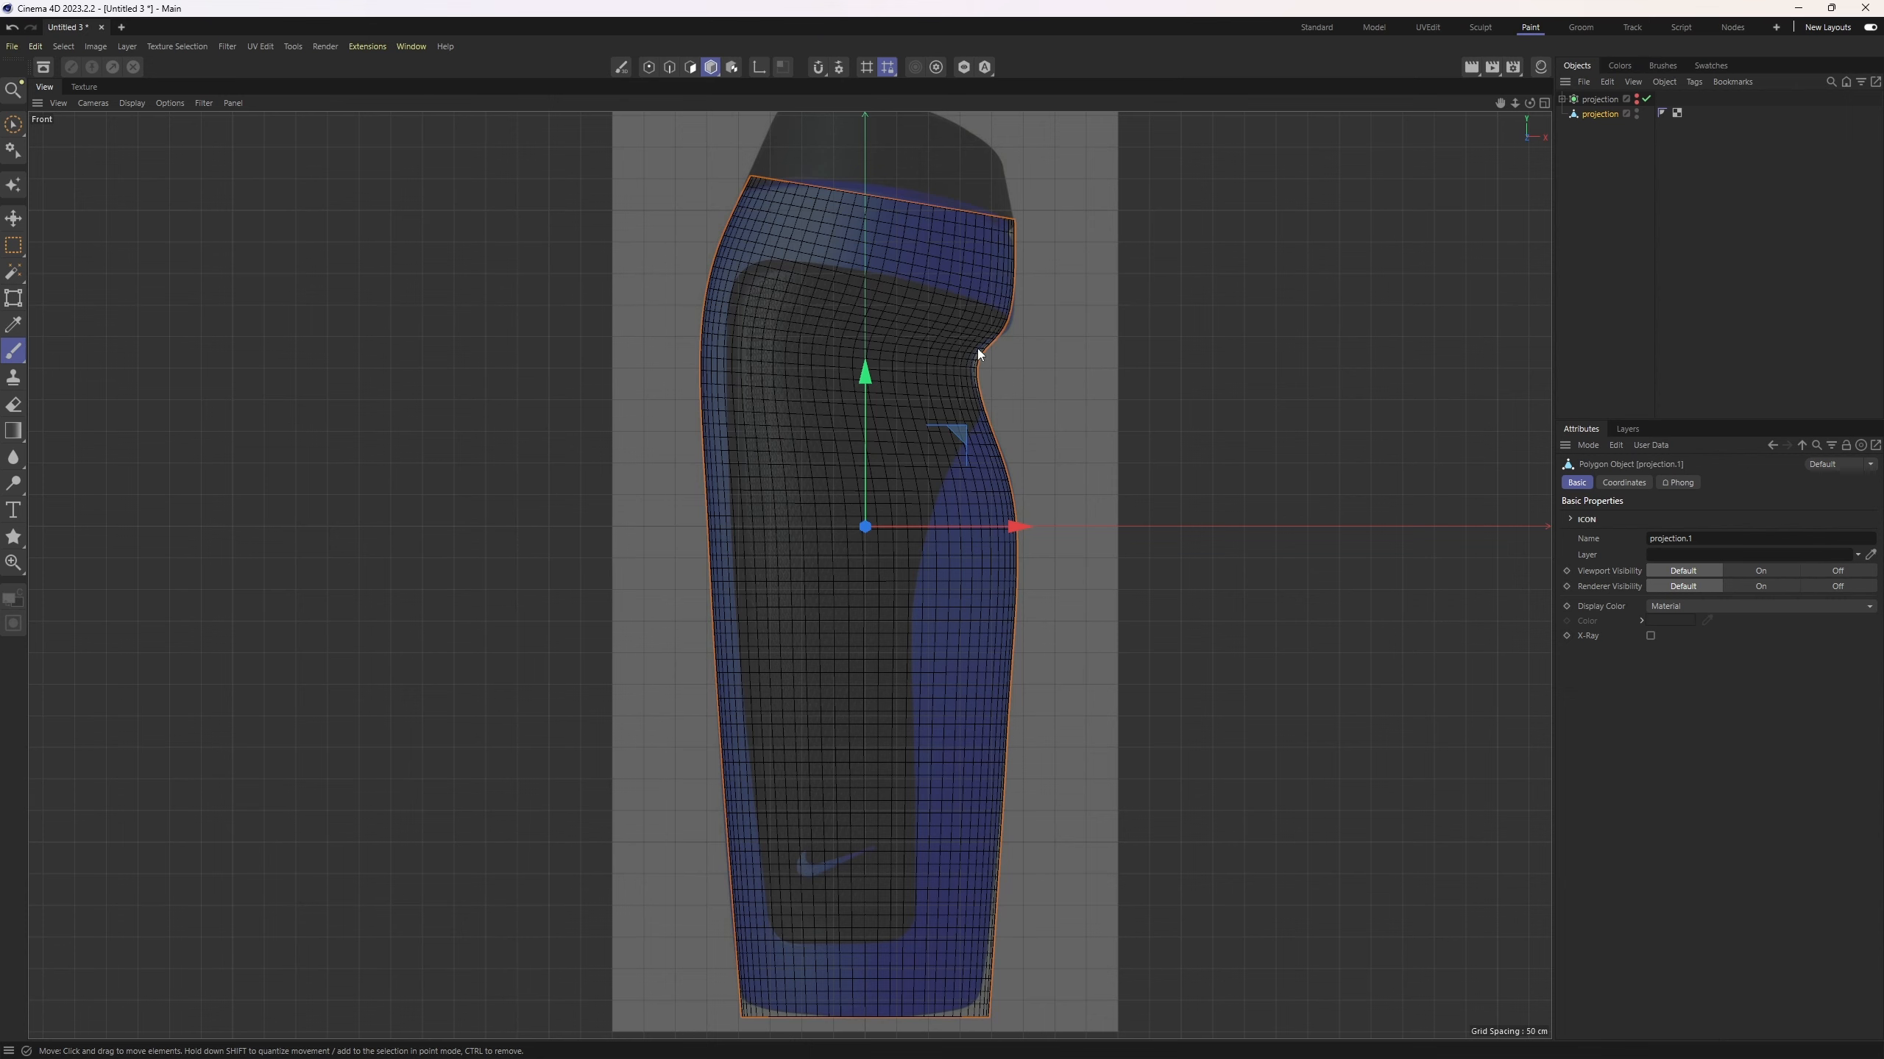
alt+middle_drag(940, 301, 1014, 239)
alt+right_drag(1014, 239, 1039, 295)
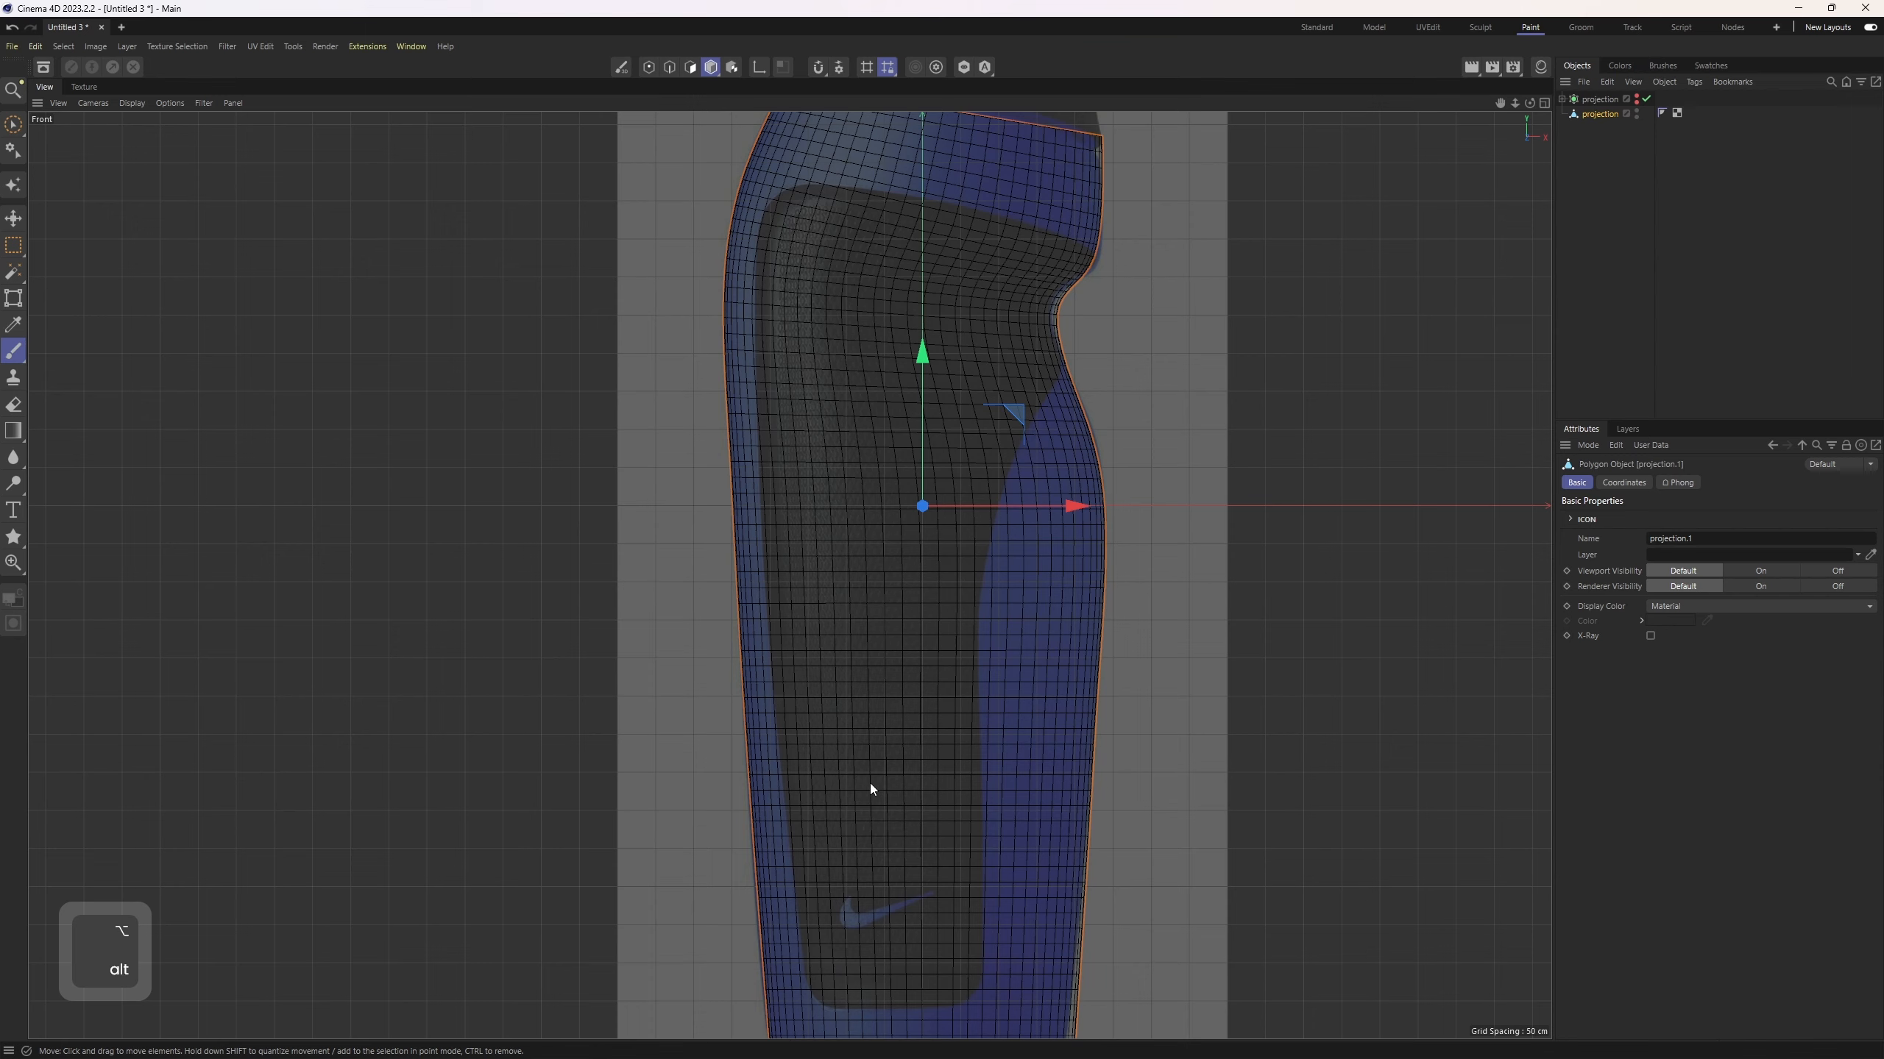
alt+right_drag(922, 459, 890, 448)
alt+middle_drag(890, 449, 830, 466)
Step: Compare the wireframe and shaded displays across the views, leaving the Front view maximized with Gouraud shading without lines
key(n)
key(a)
middle_click(1170, 379)
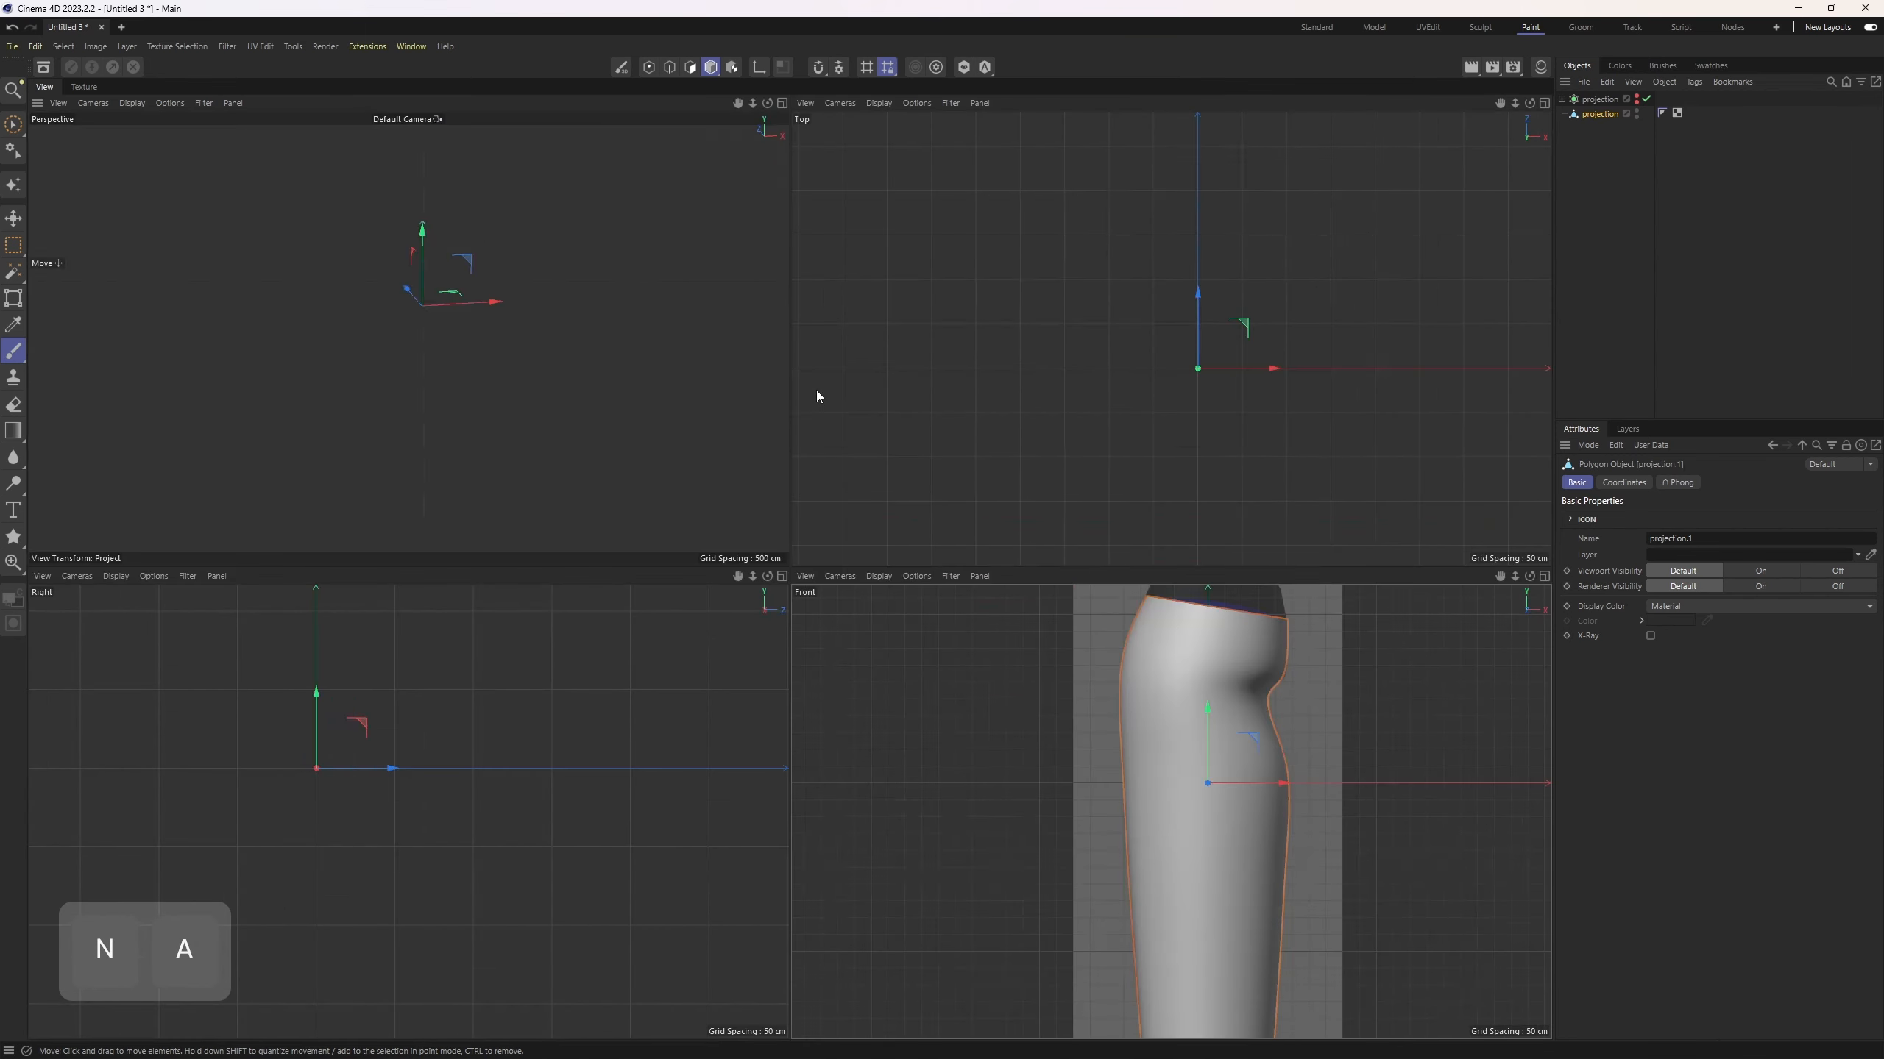
middle_click(1024, 626)
alt+right_drag(964, 534, 891, 370)
middle_click(903, 410)
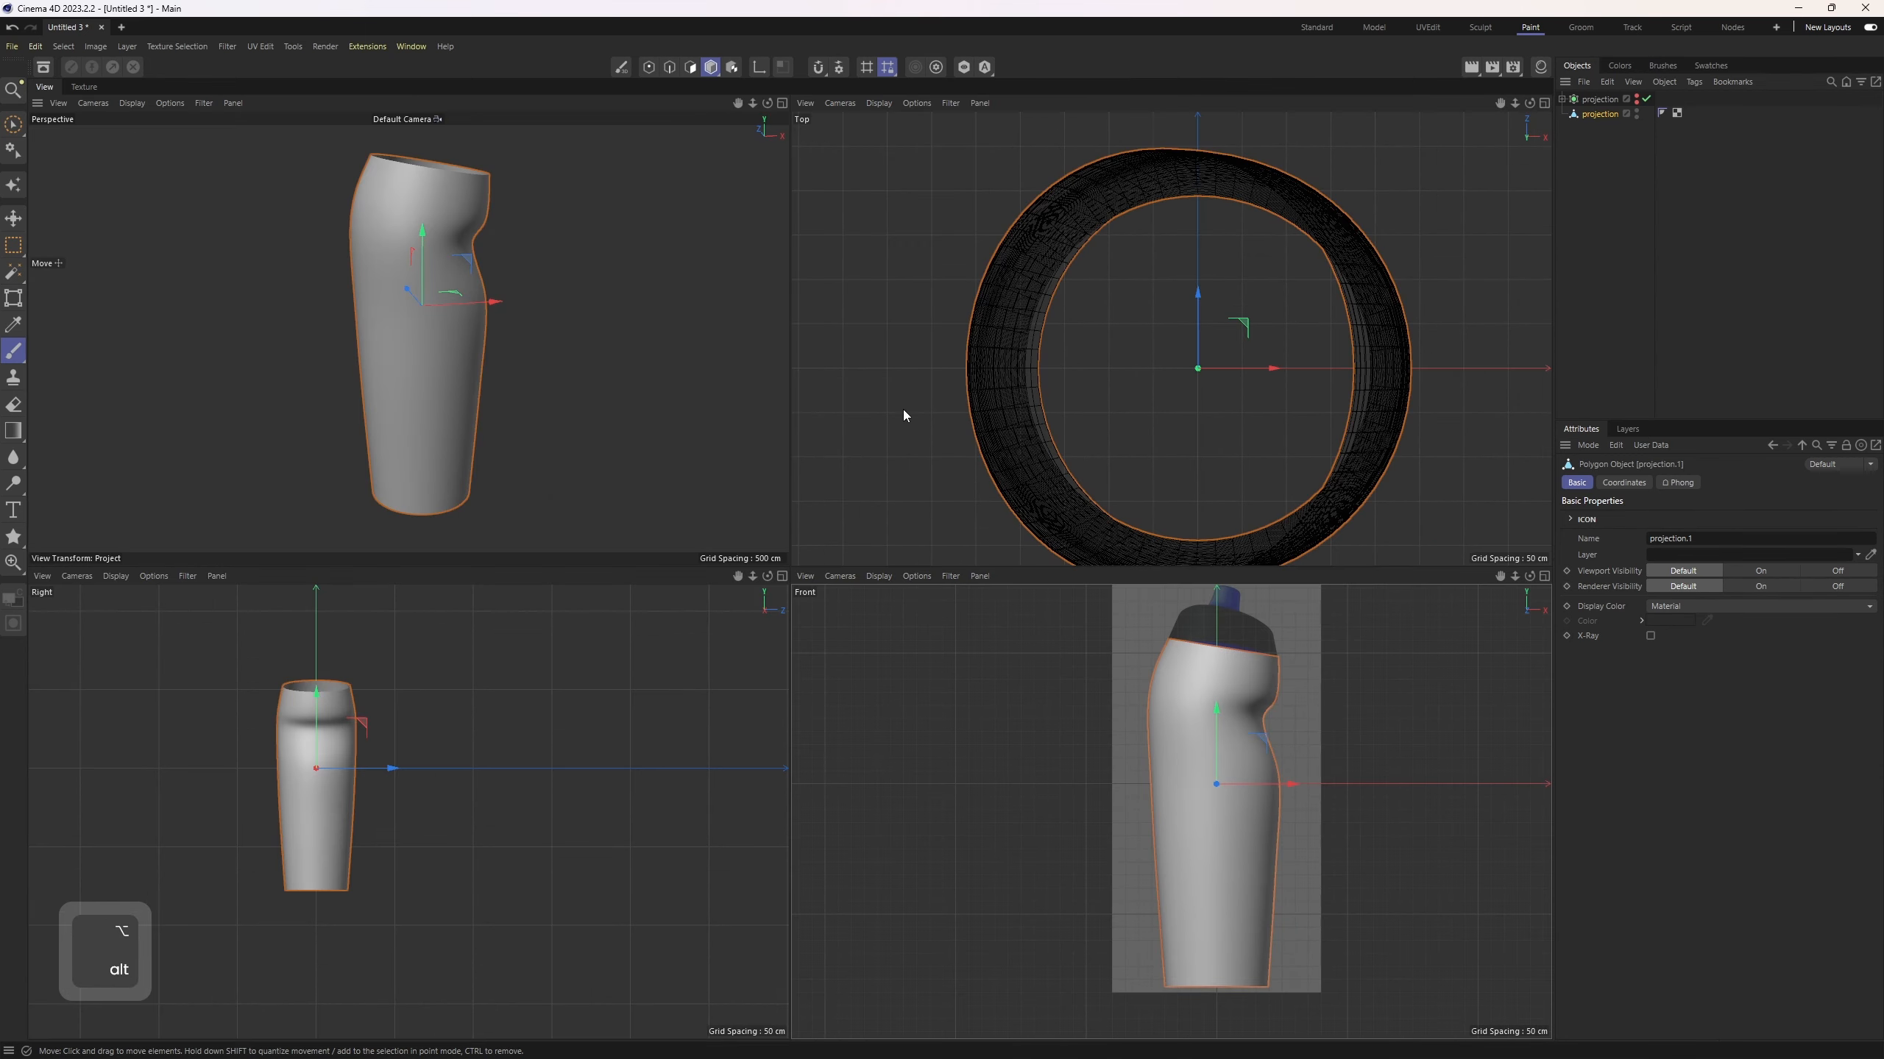
middle_click(1160, 732)
middle_click(650, 440)
middle_click(1097, 643)
key(n)
key(g)
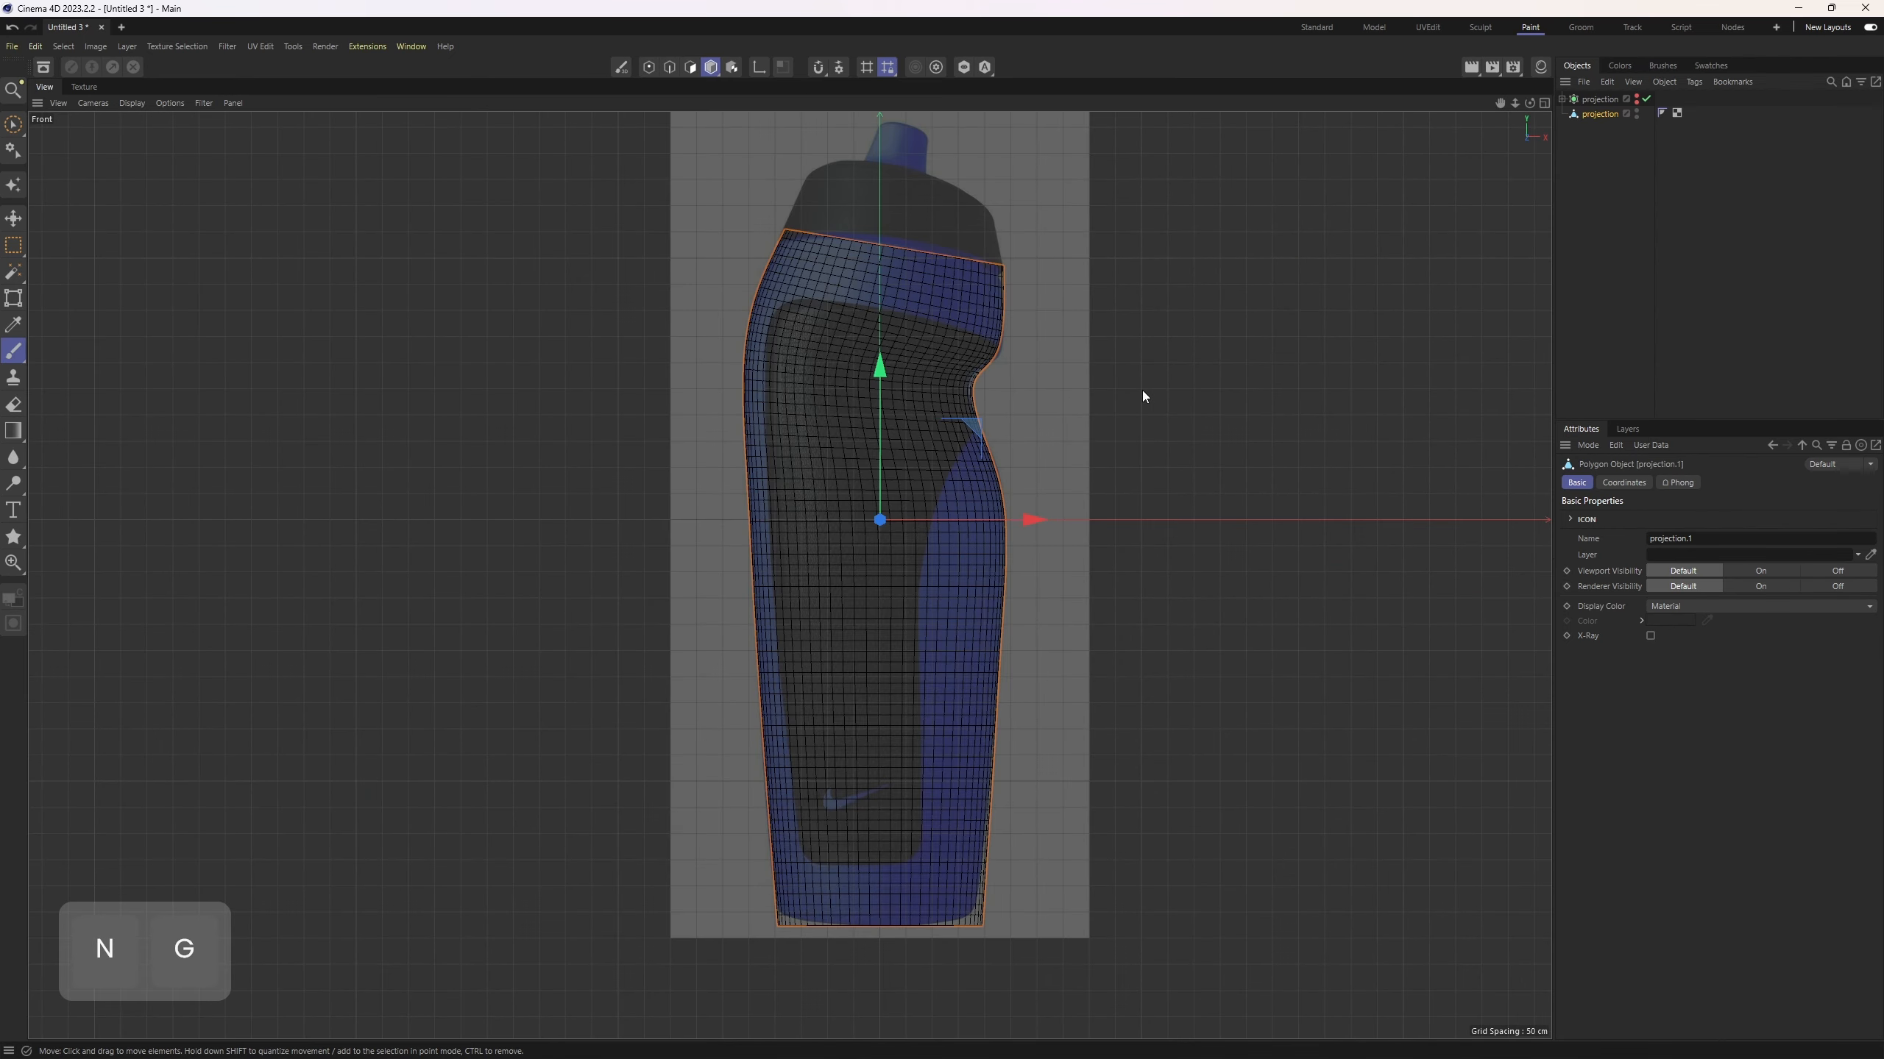
key(n)
key(a)
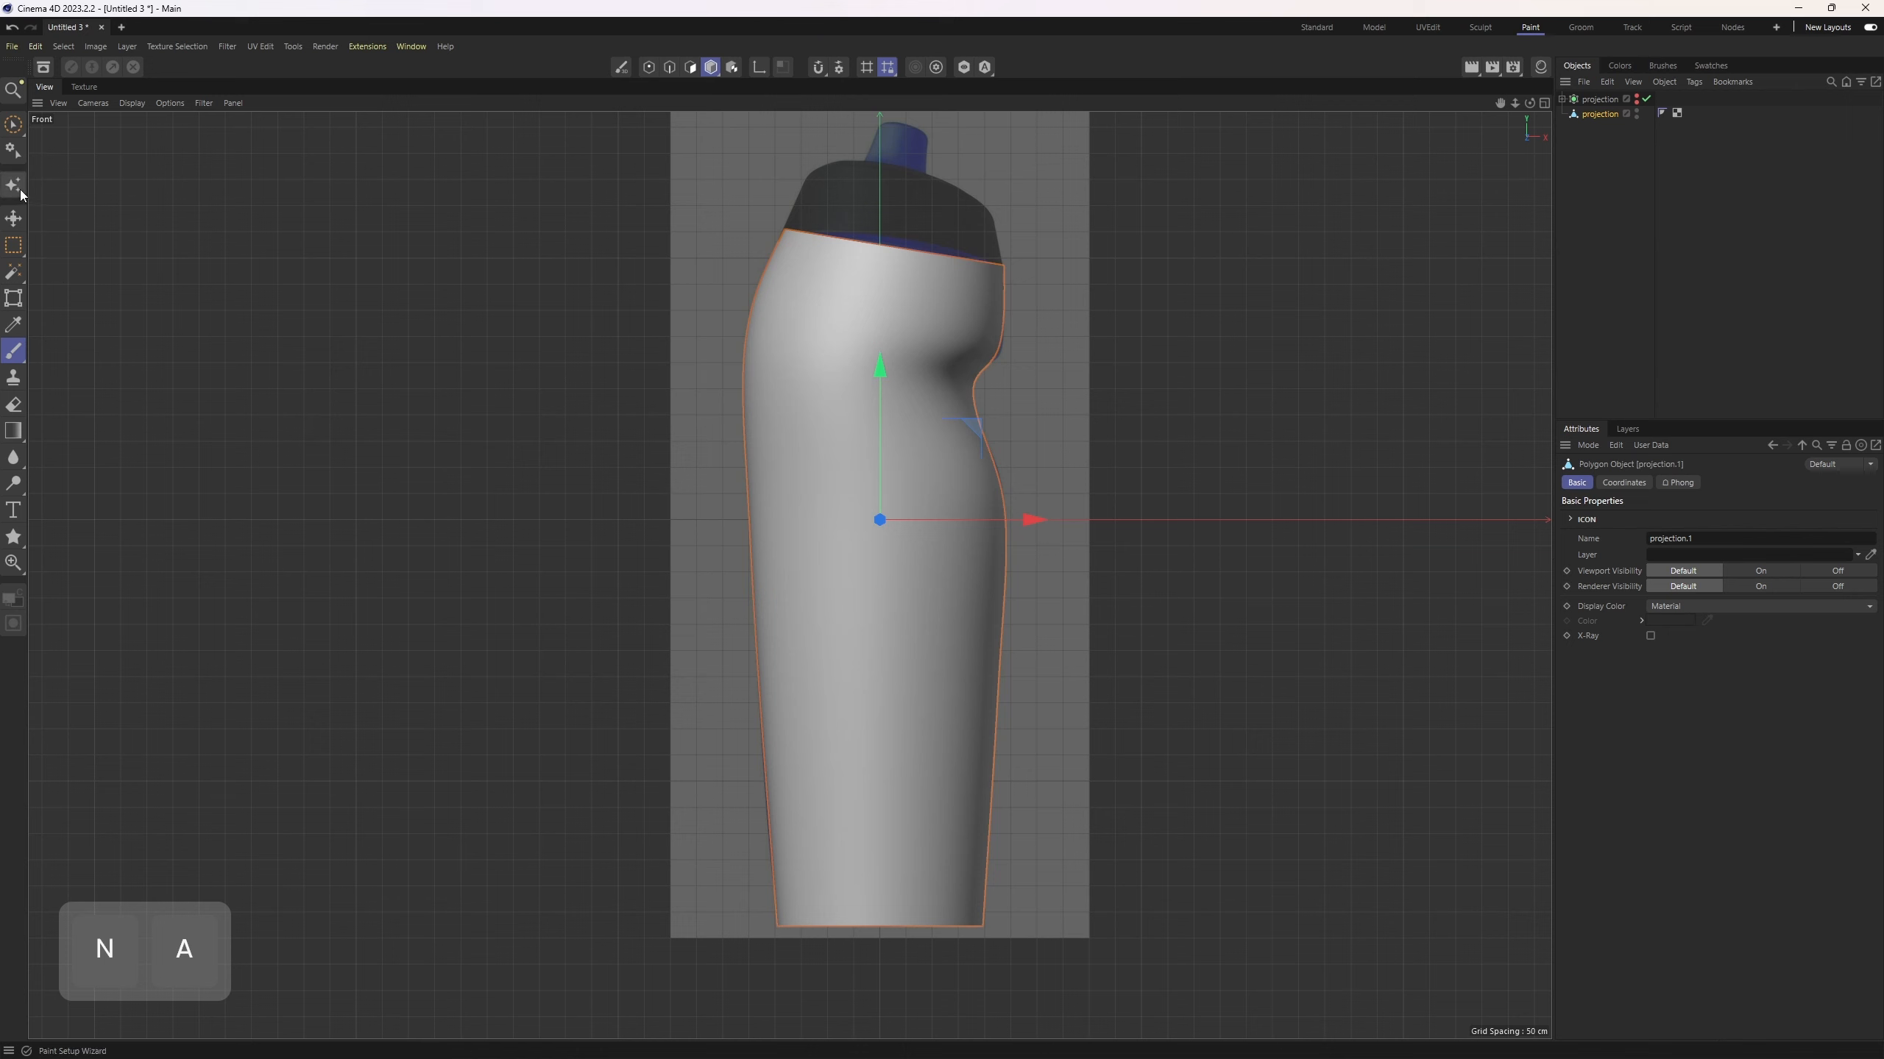
Step: Run the BodyPaint 3D Setup Wizard on projection.1 with Automatic Packed UVs, Single Material Mode and a 1024 Color texture
click(43, 67)
drag(84, 67, 188, 182)
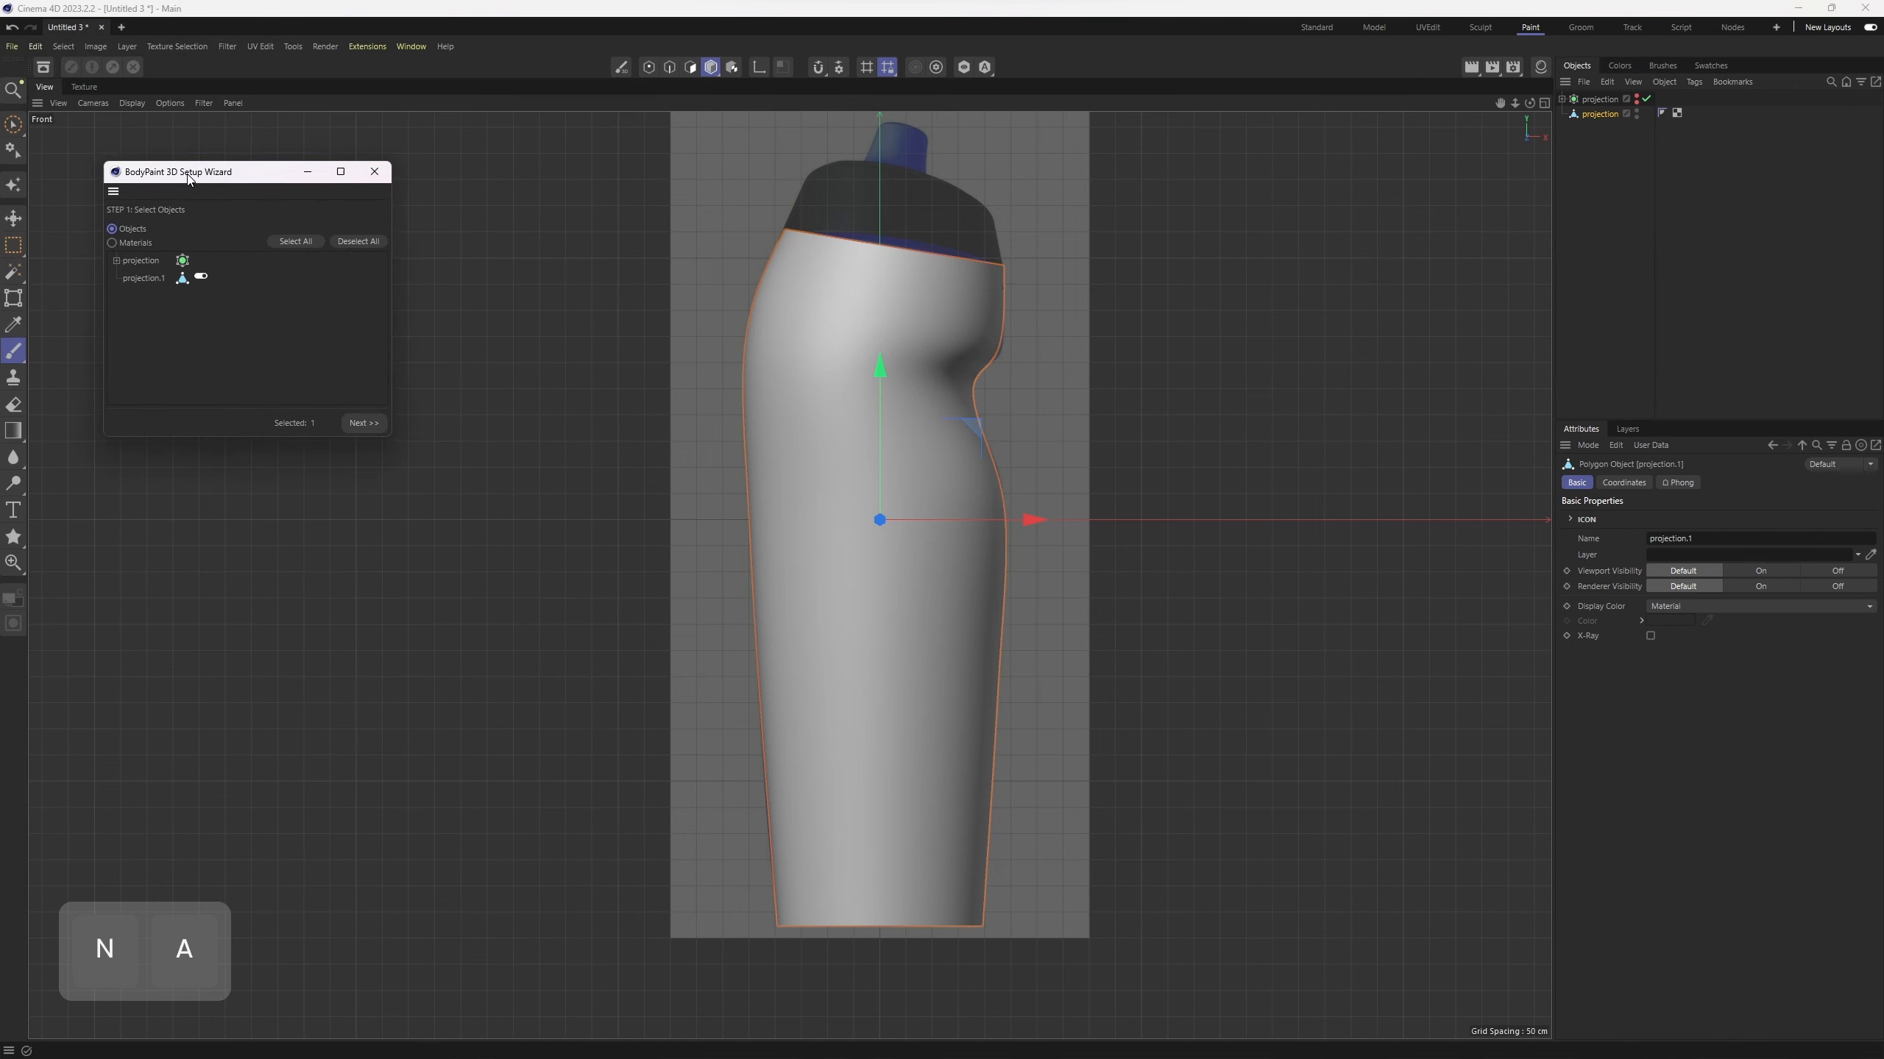
click(362, 426)
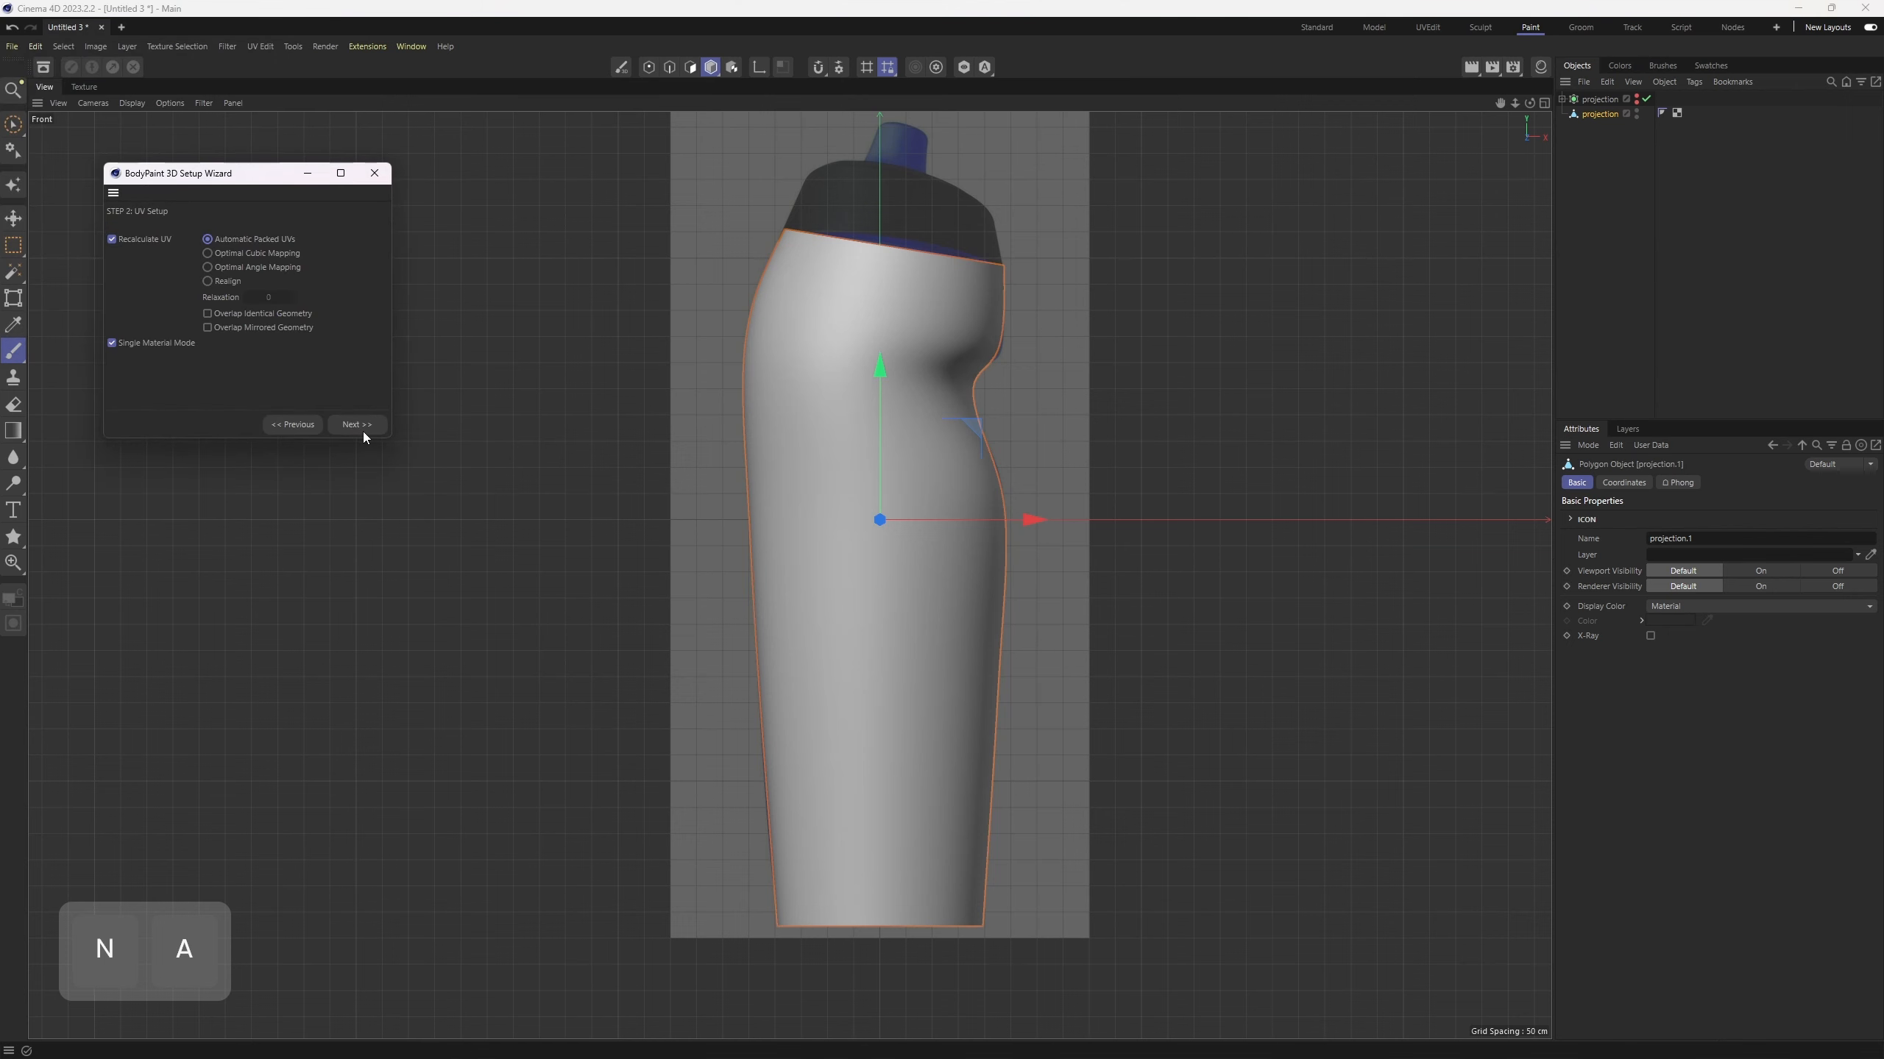
click(359, 428)
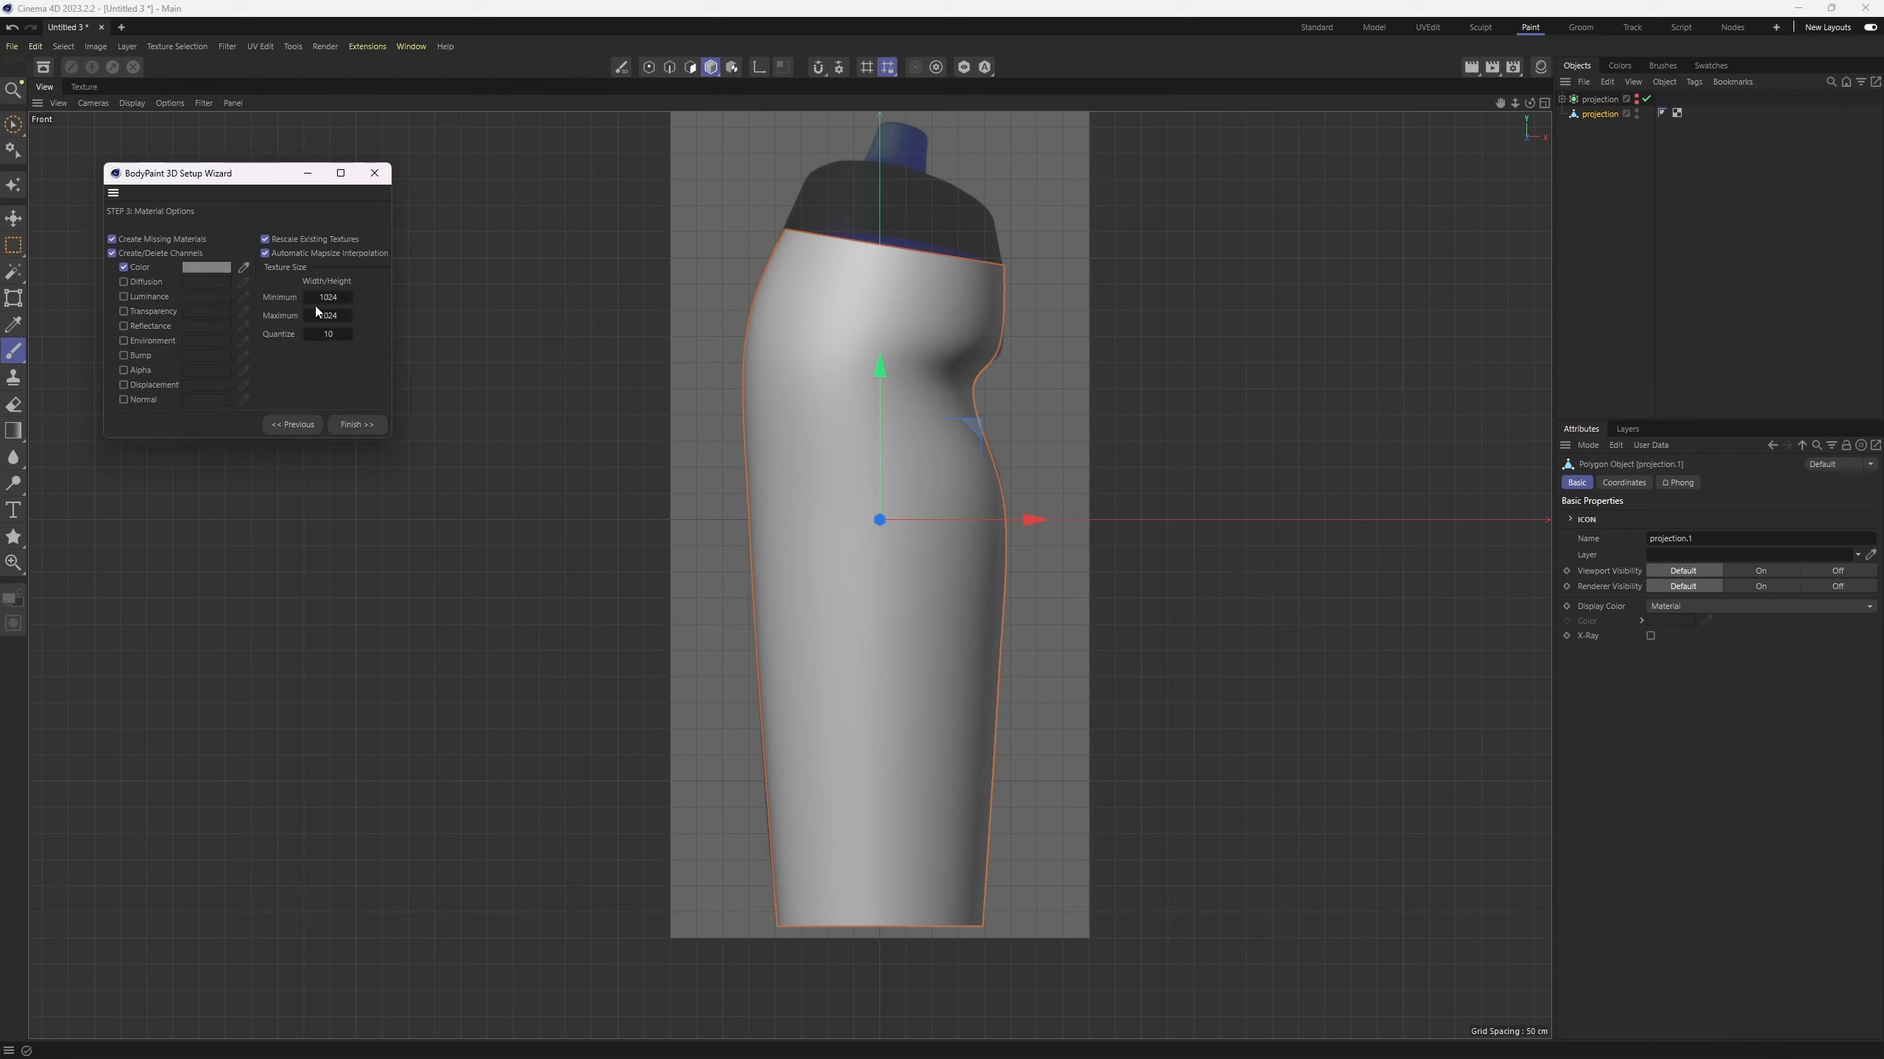
click(358, 426)
click(362, 431)
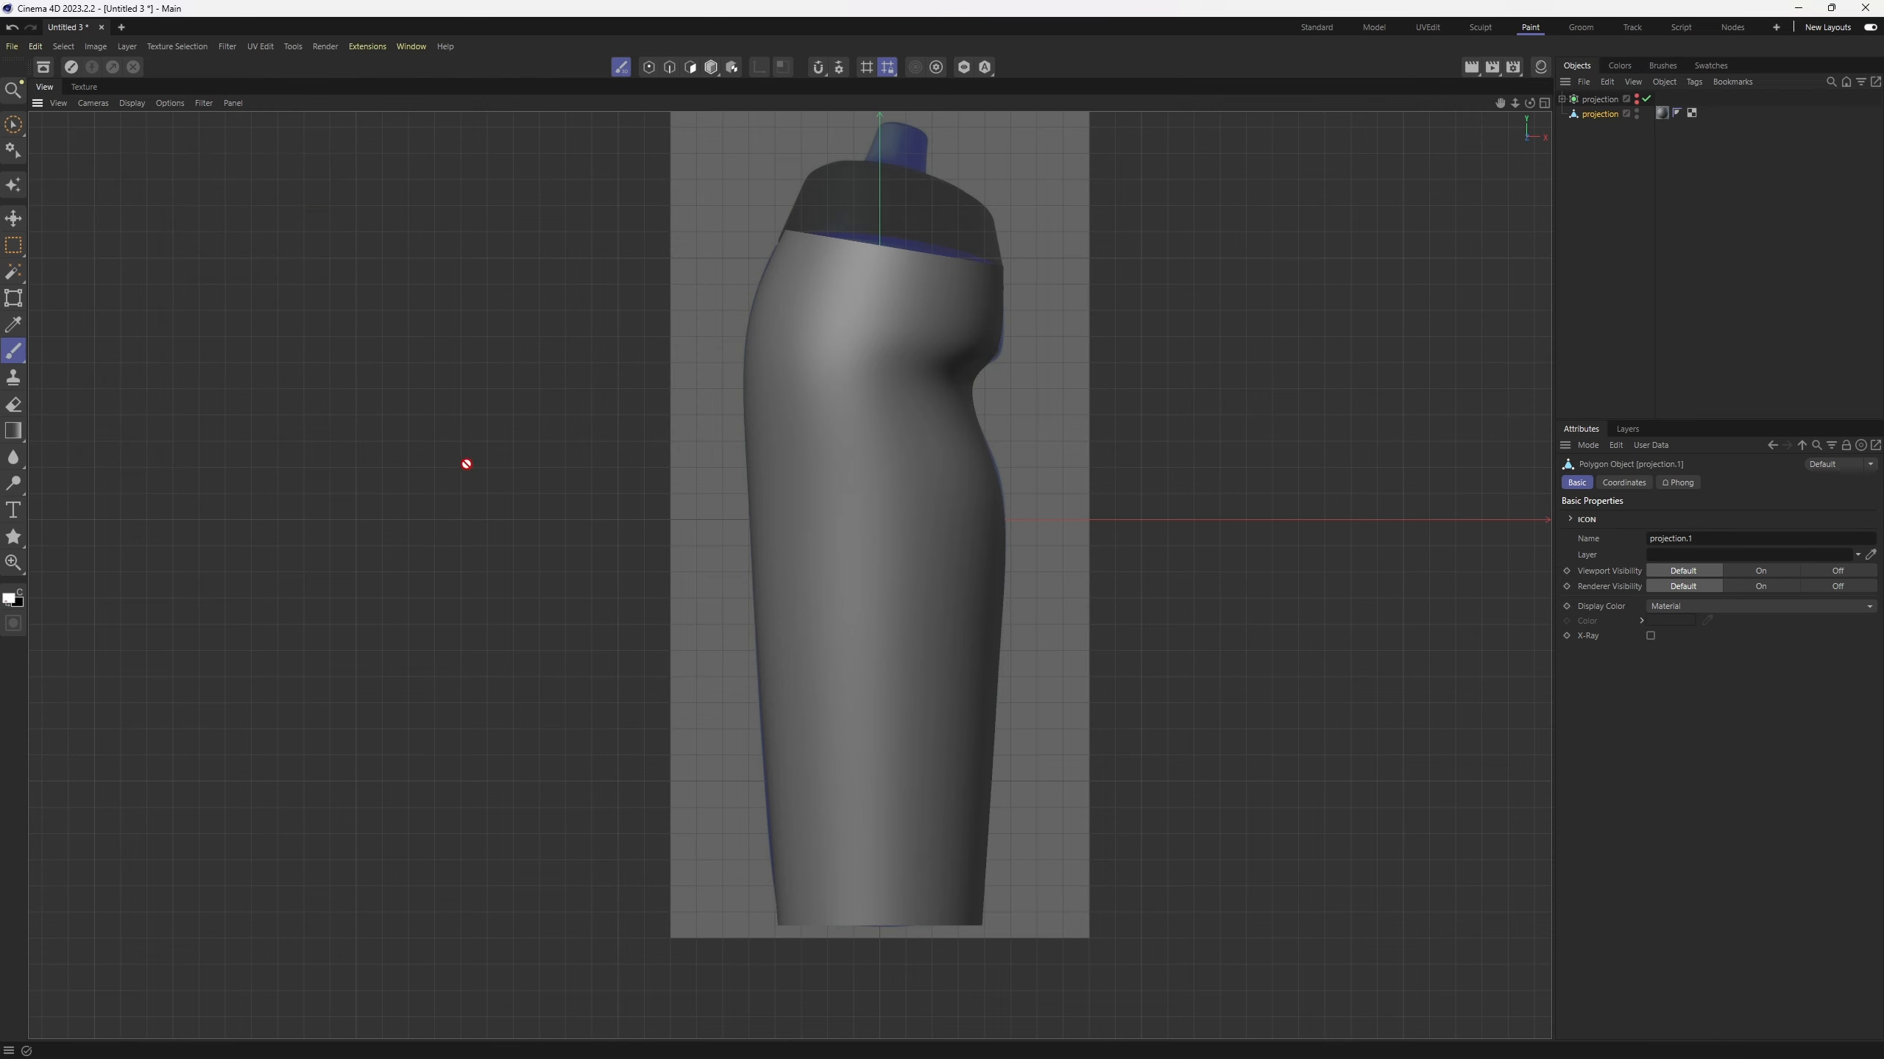
Step: Paint a test brush stroke down the bottle body in the Perspective view, and undo it
middle_click(388, 312)
middle_click(416, 337)
alt+drag(816, 488, 822, 310)
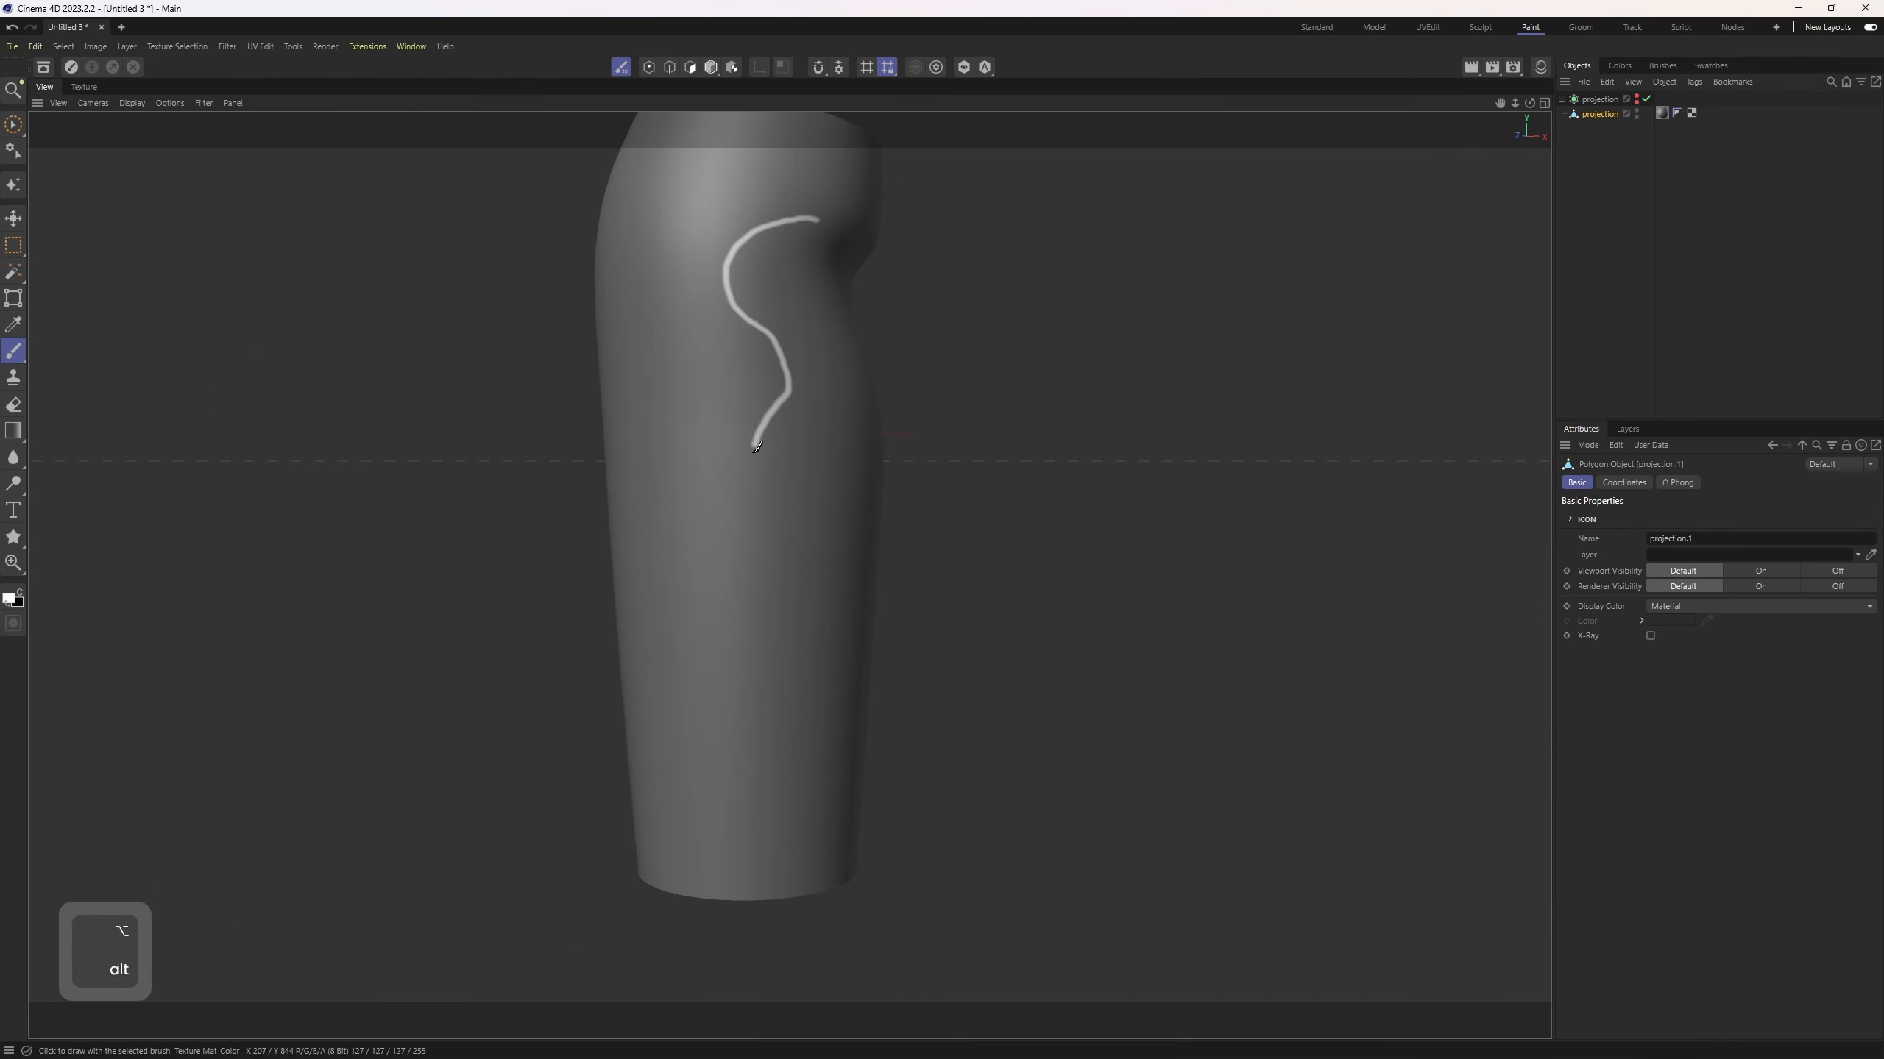
drag(756, 446, 725, 827)
key(ctrl+z)
Step: Enable X-Ray on projection.1 so the reference shows through in the maximized Front view, and deselect the object
middle_click(1114, 777)
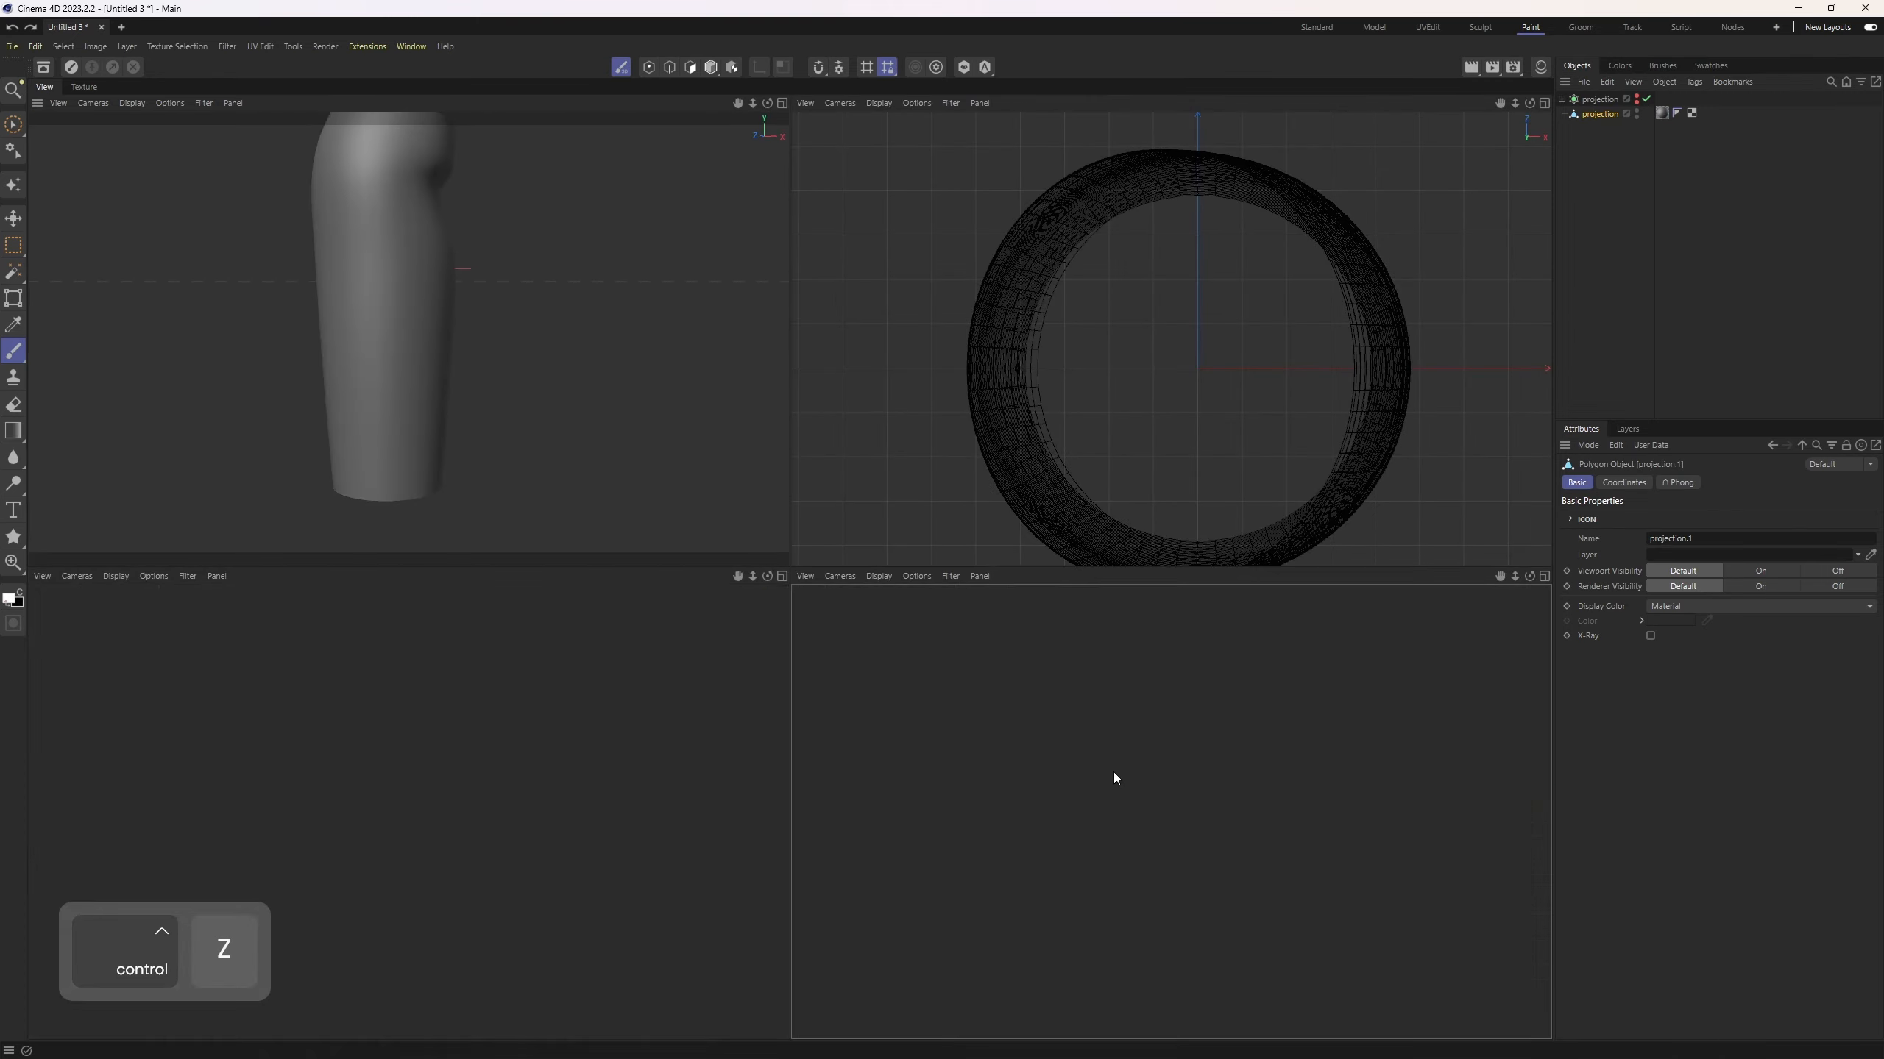
middle_click(1114, 778)
alt+middle_drag(1038, 521, 946, 530)
mouse_move(752, 633)
alt+middle_down()
mouse_move(786, 571)
mouse_move(766, 608)
alt+middle_up()
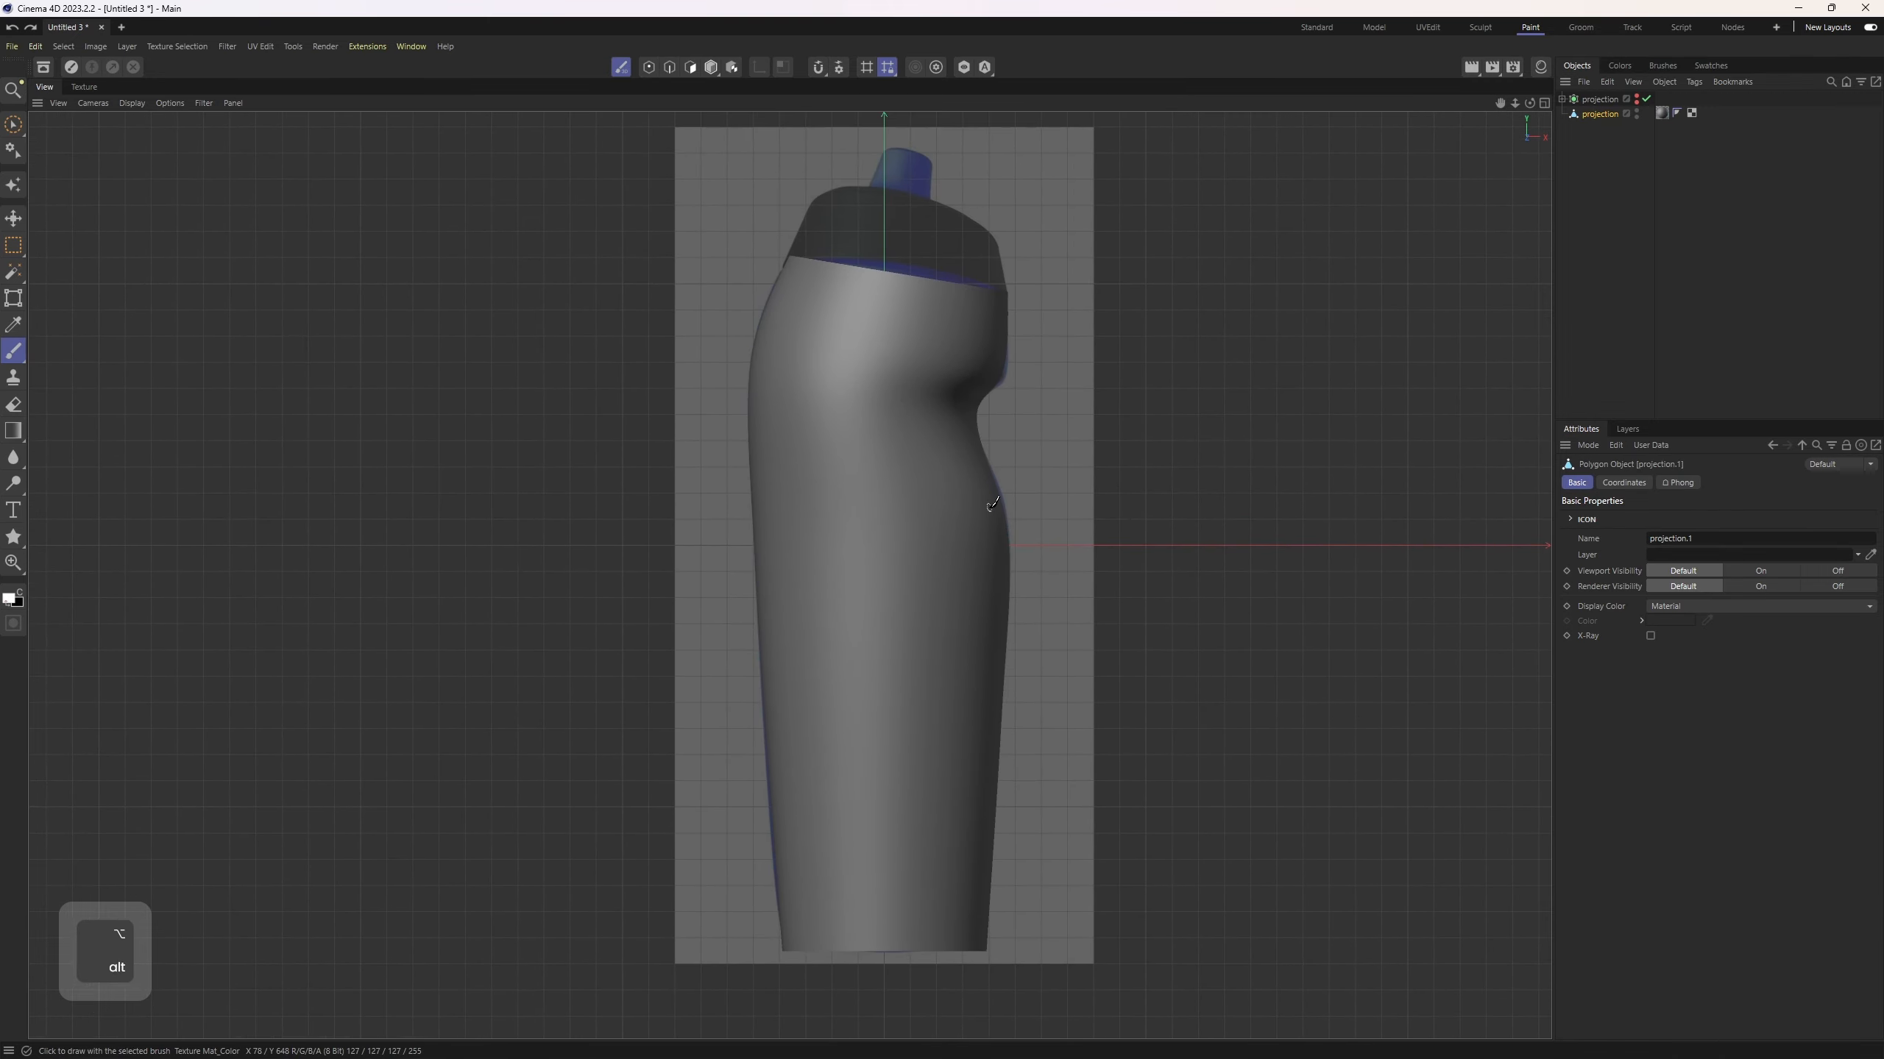
scroll(986, 501, up, 3)
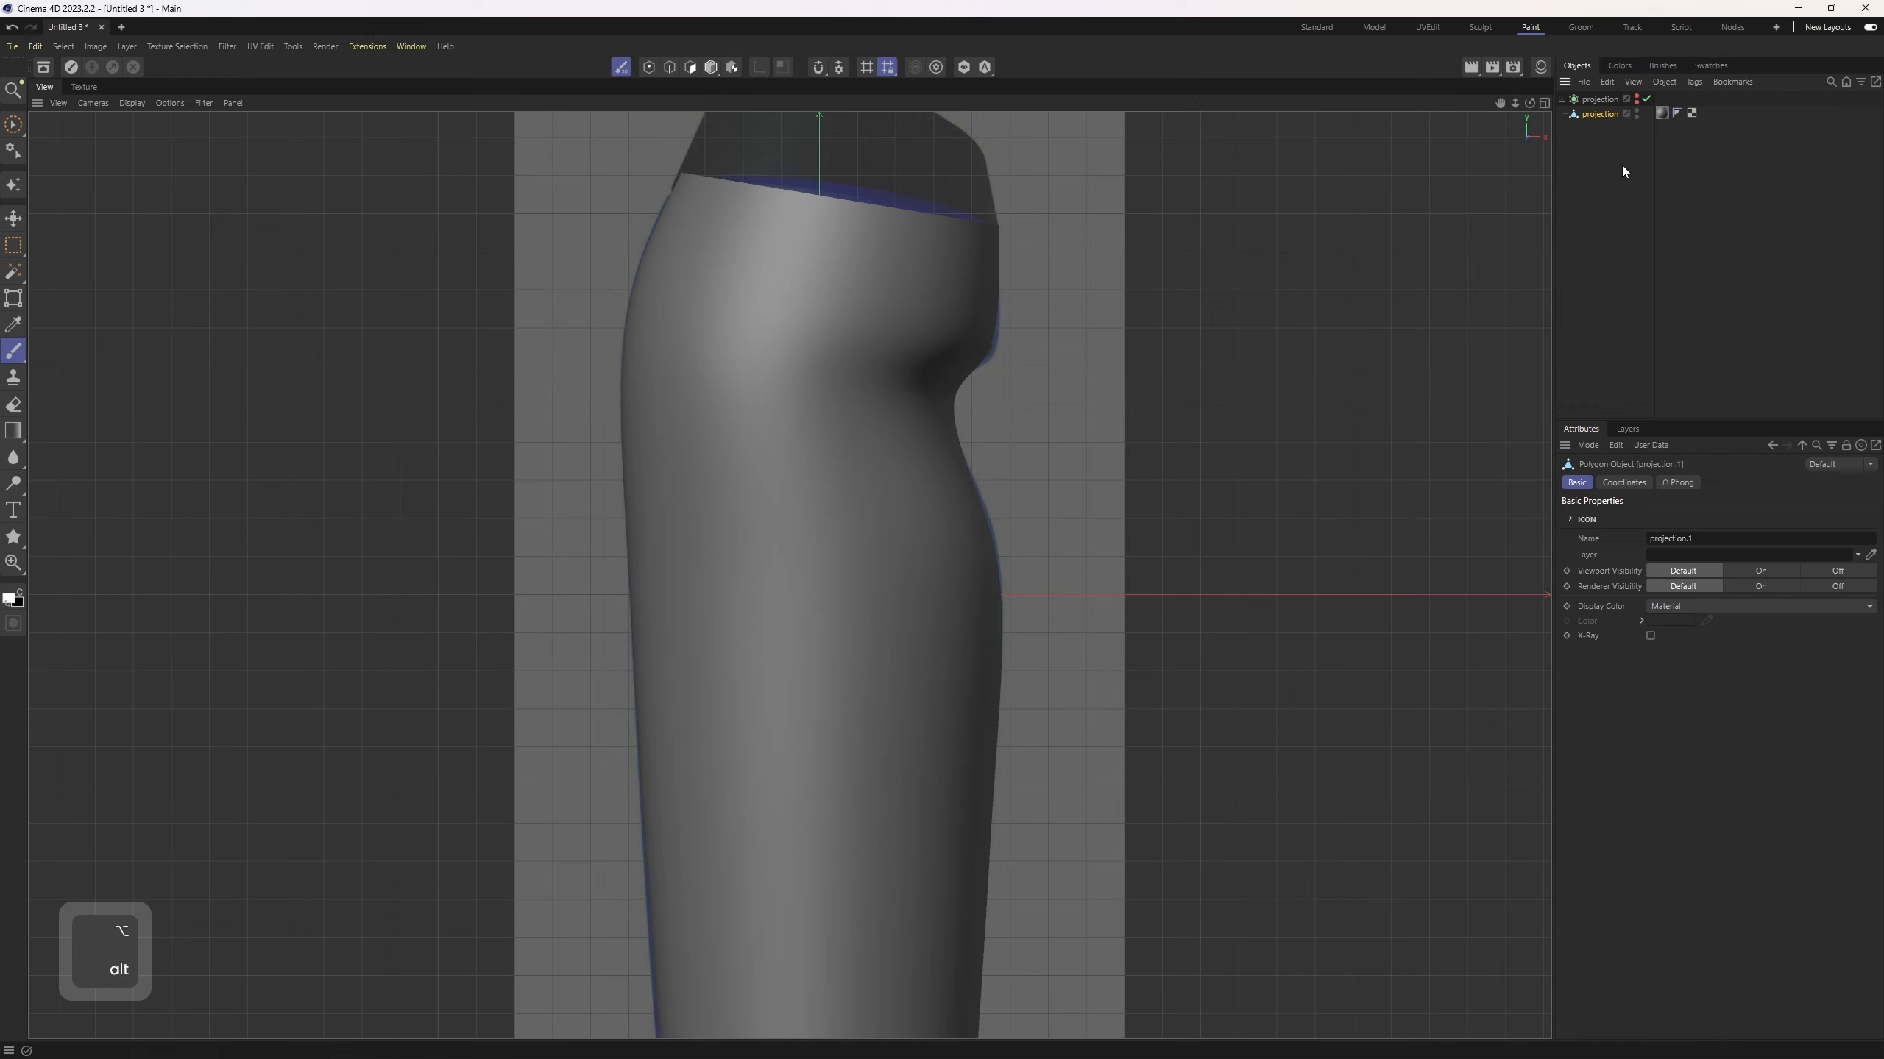
click(1650, 636)
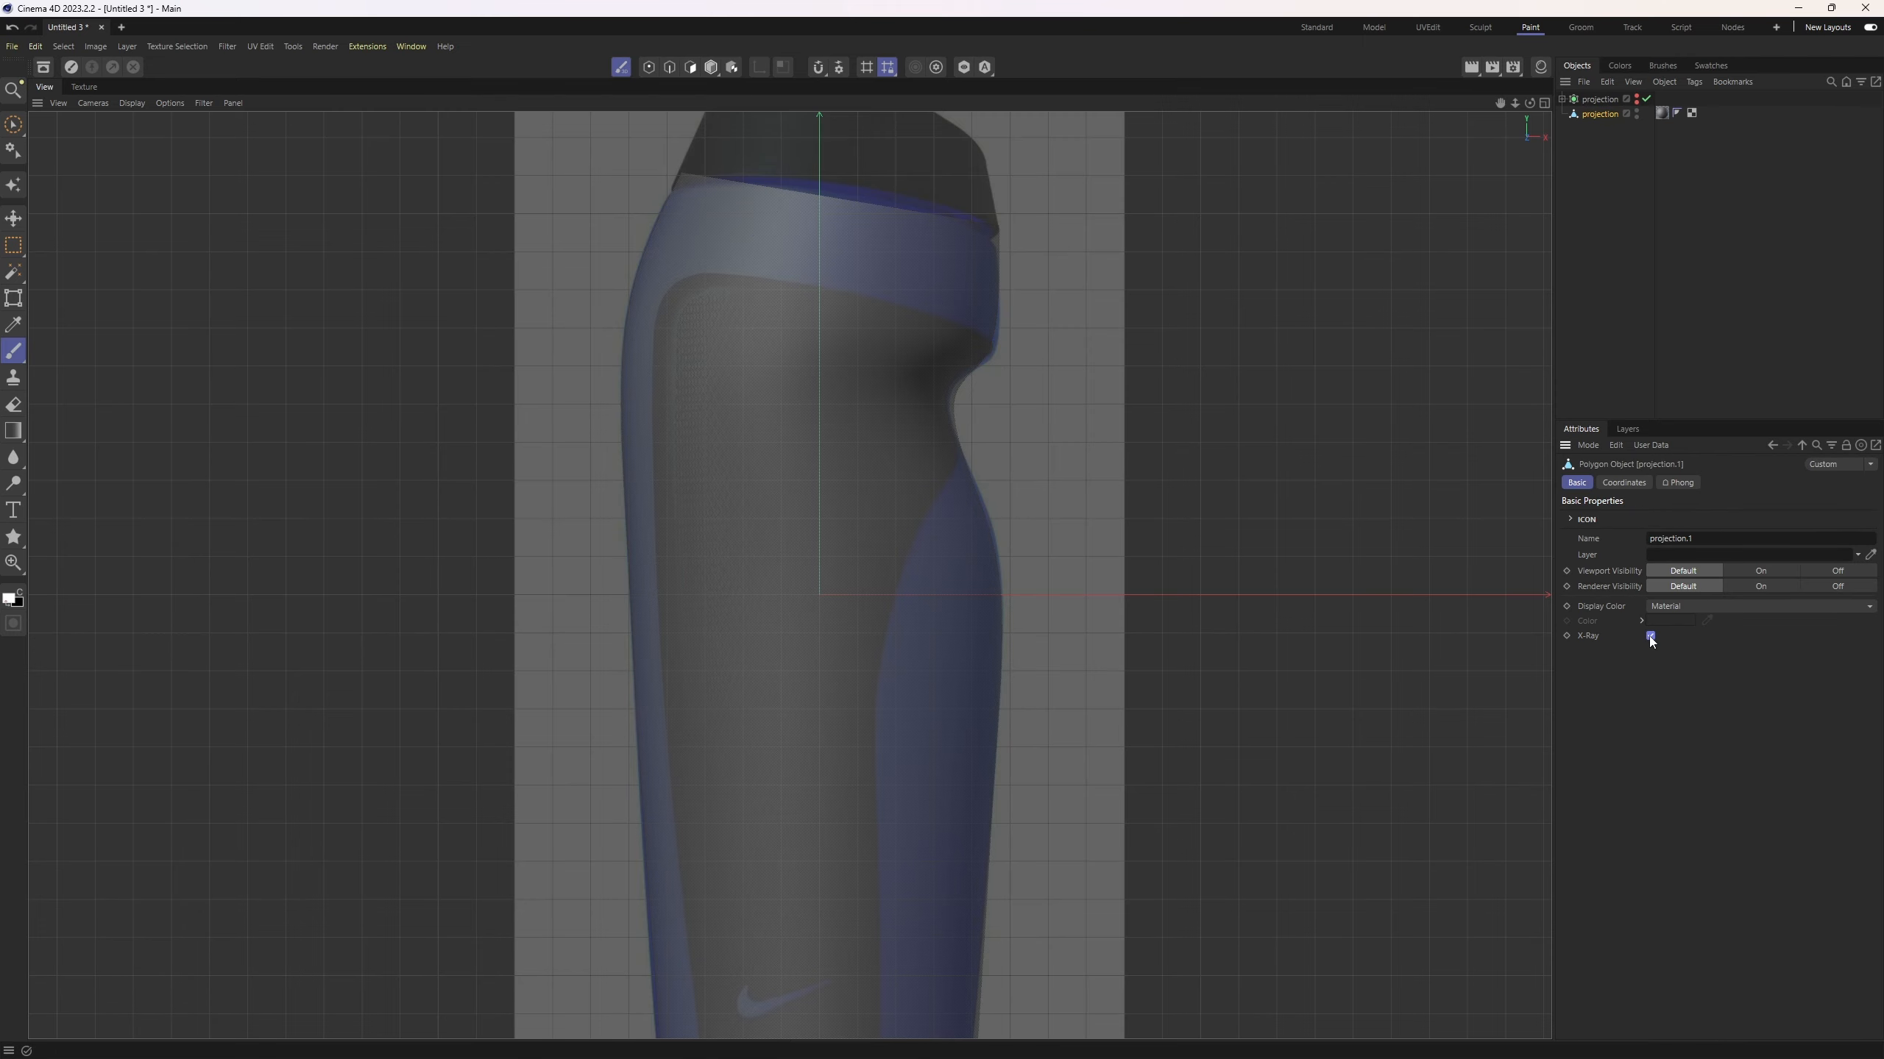
click(1682, 274)
Step: Trace the grip panel's upper edge freehand, and continue its left edge down the body with straight brush strokes
alt+middle_drag(825, 524, 786, 572)
scroll(784, 324, up, 3)
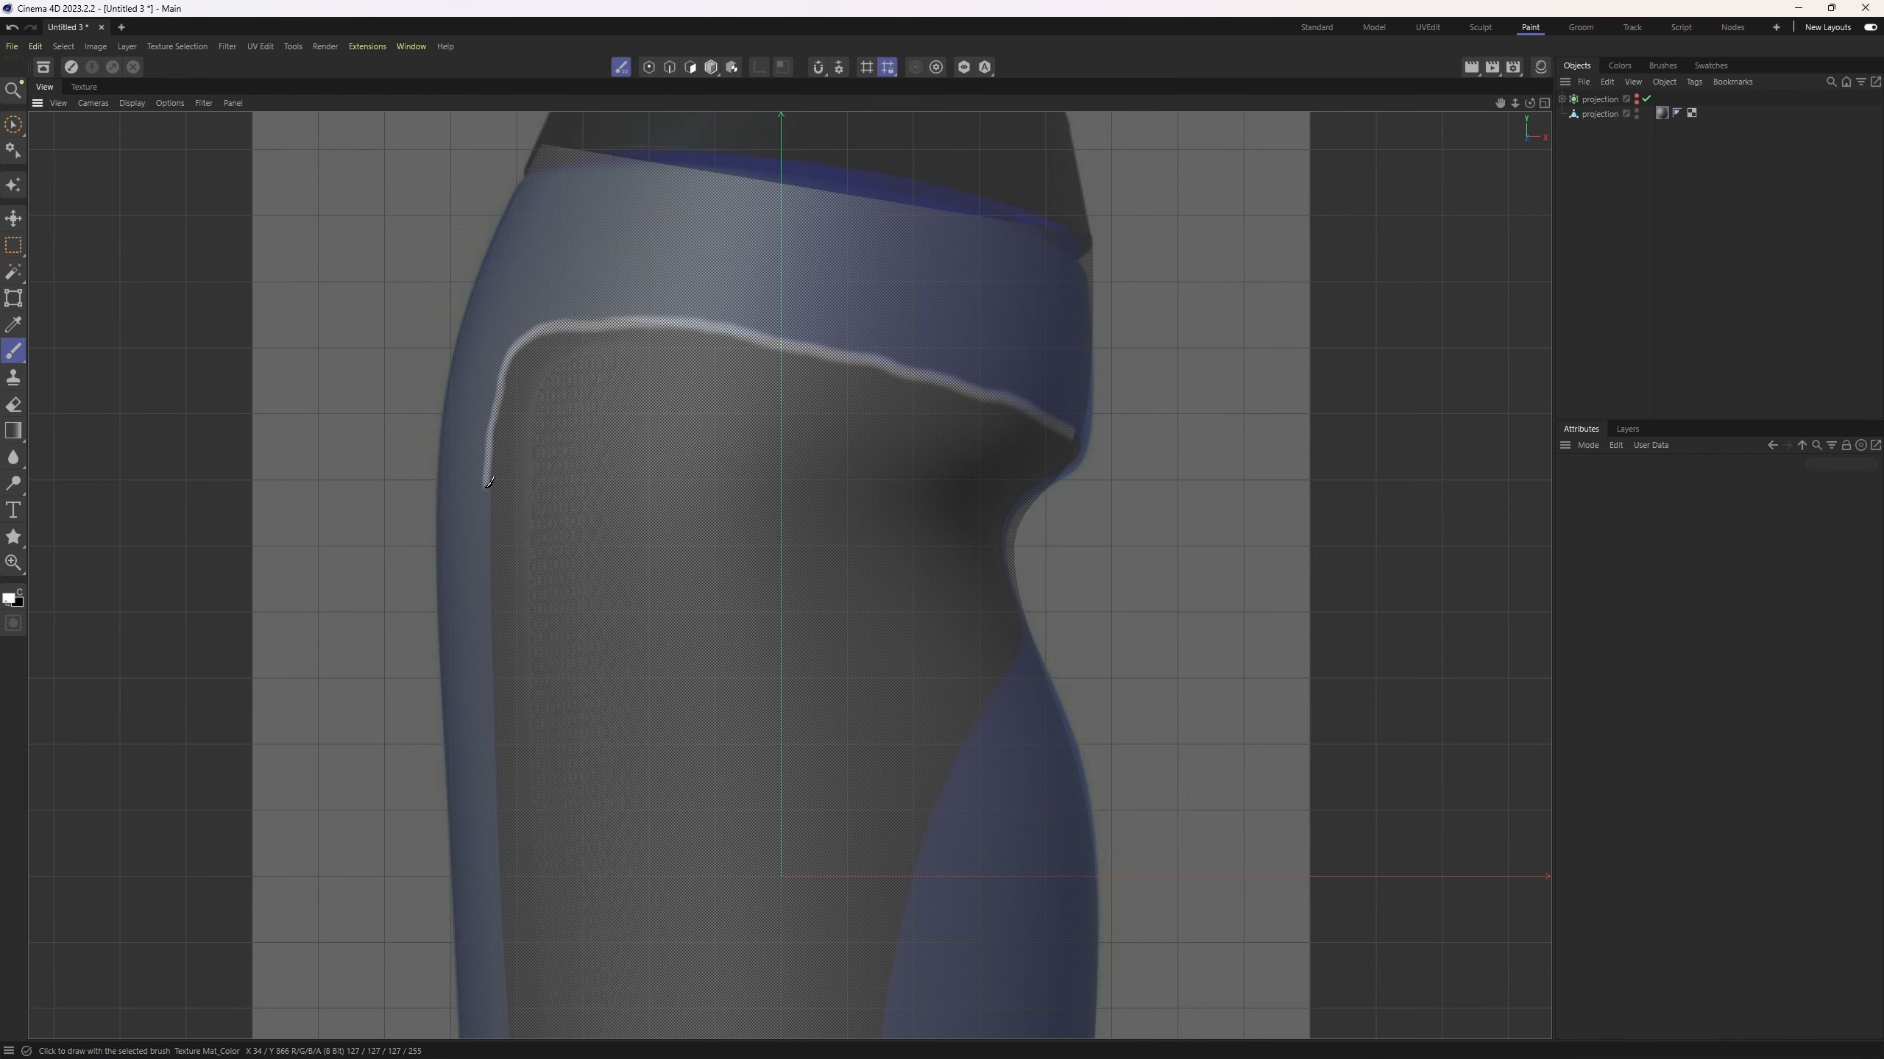
alt+middle_drag(584, 601, 618, 310)
scroll(618, 310, down, 2)
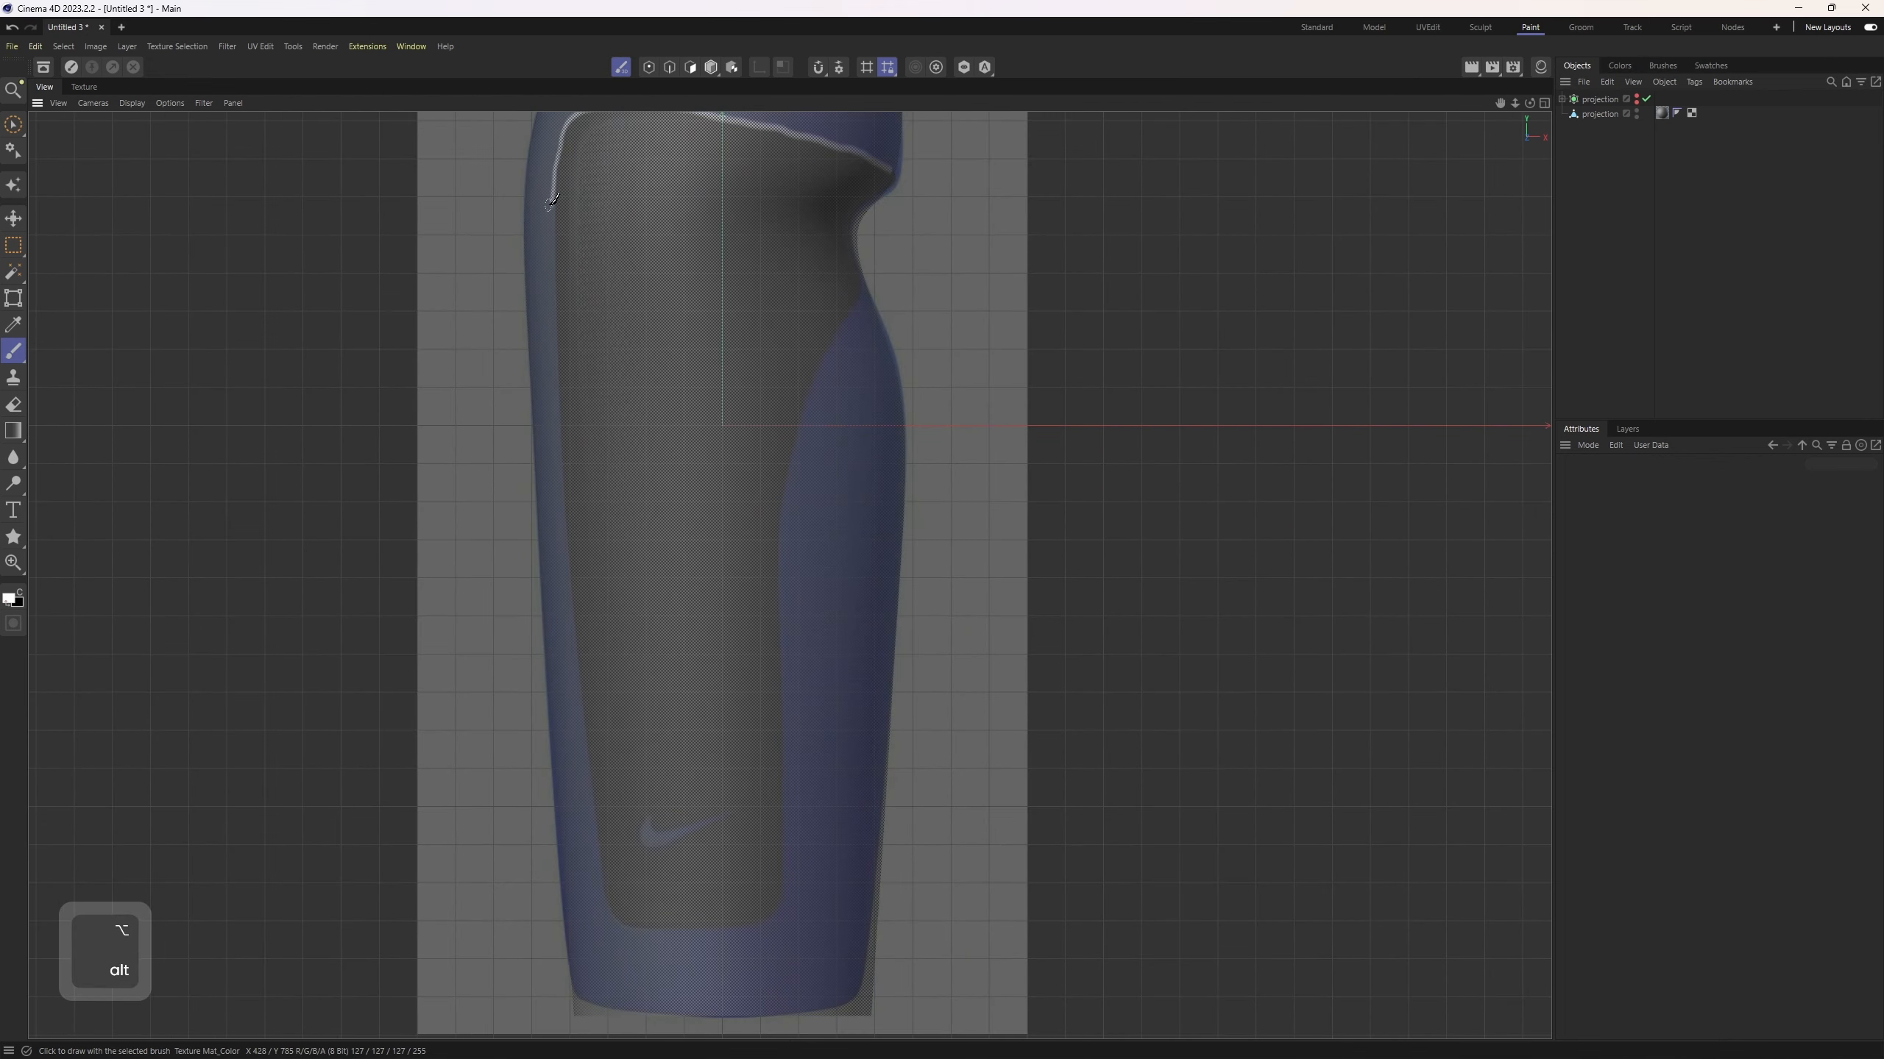
shift+click(564, 445)
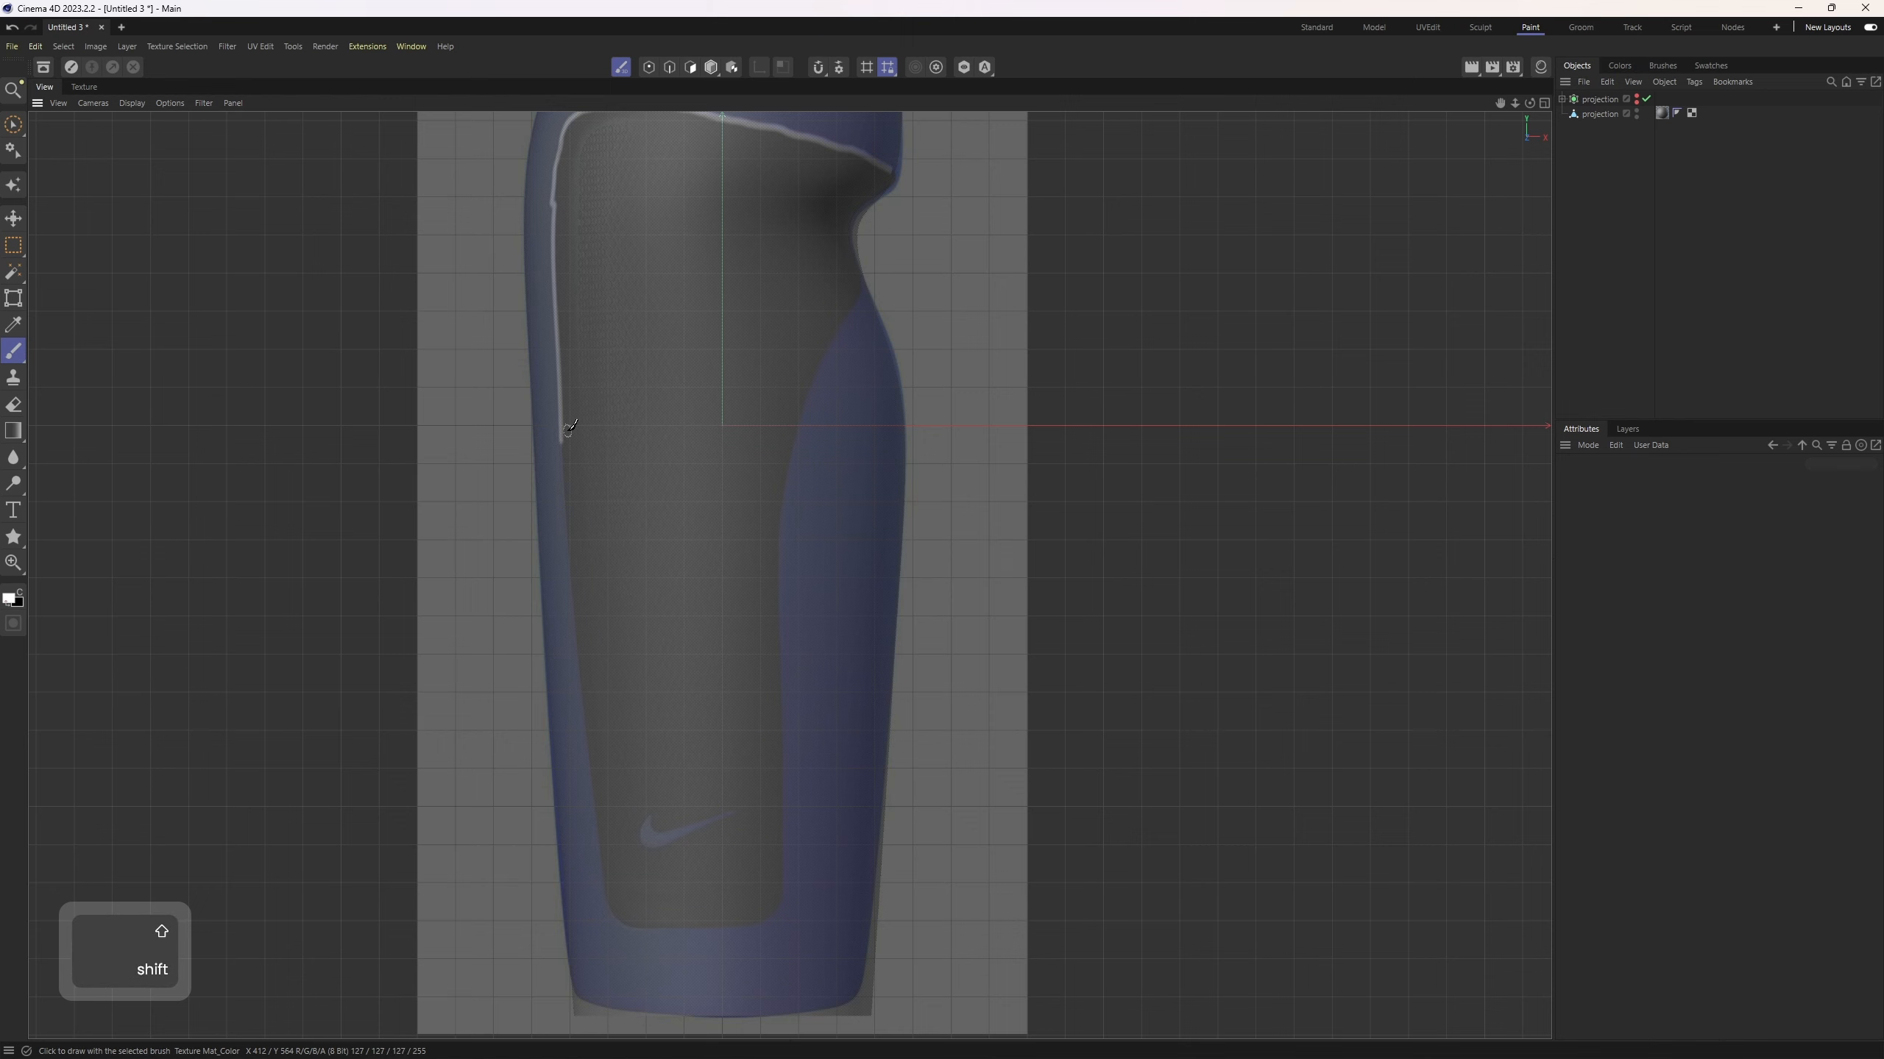
scroll(566, 446, up, 2)
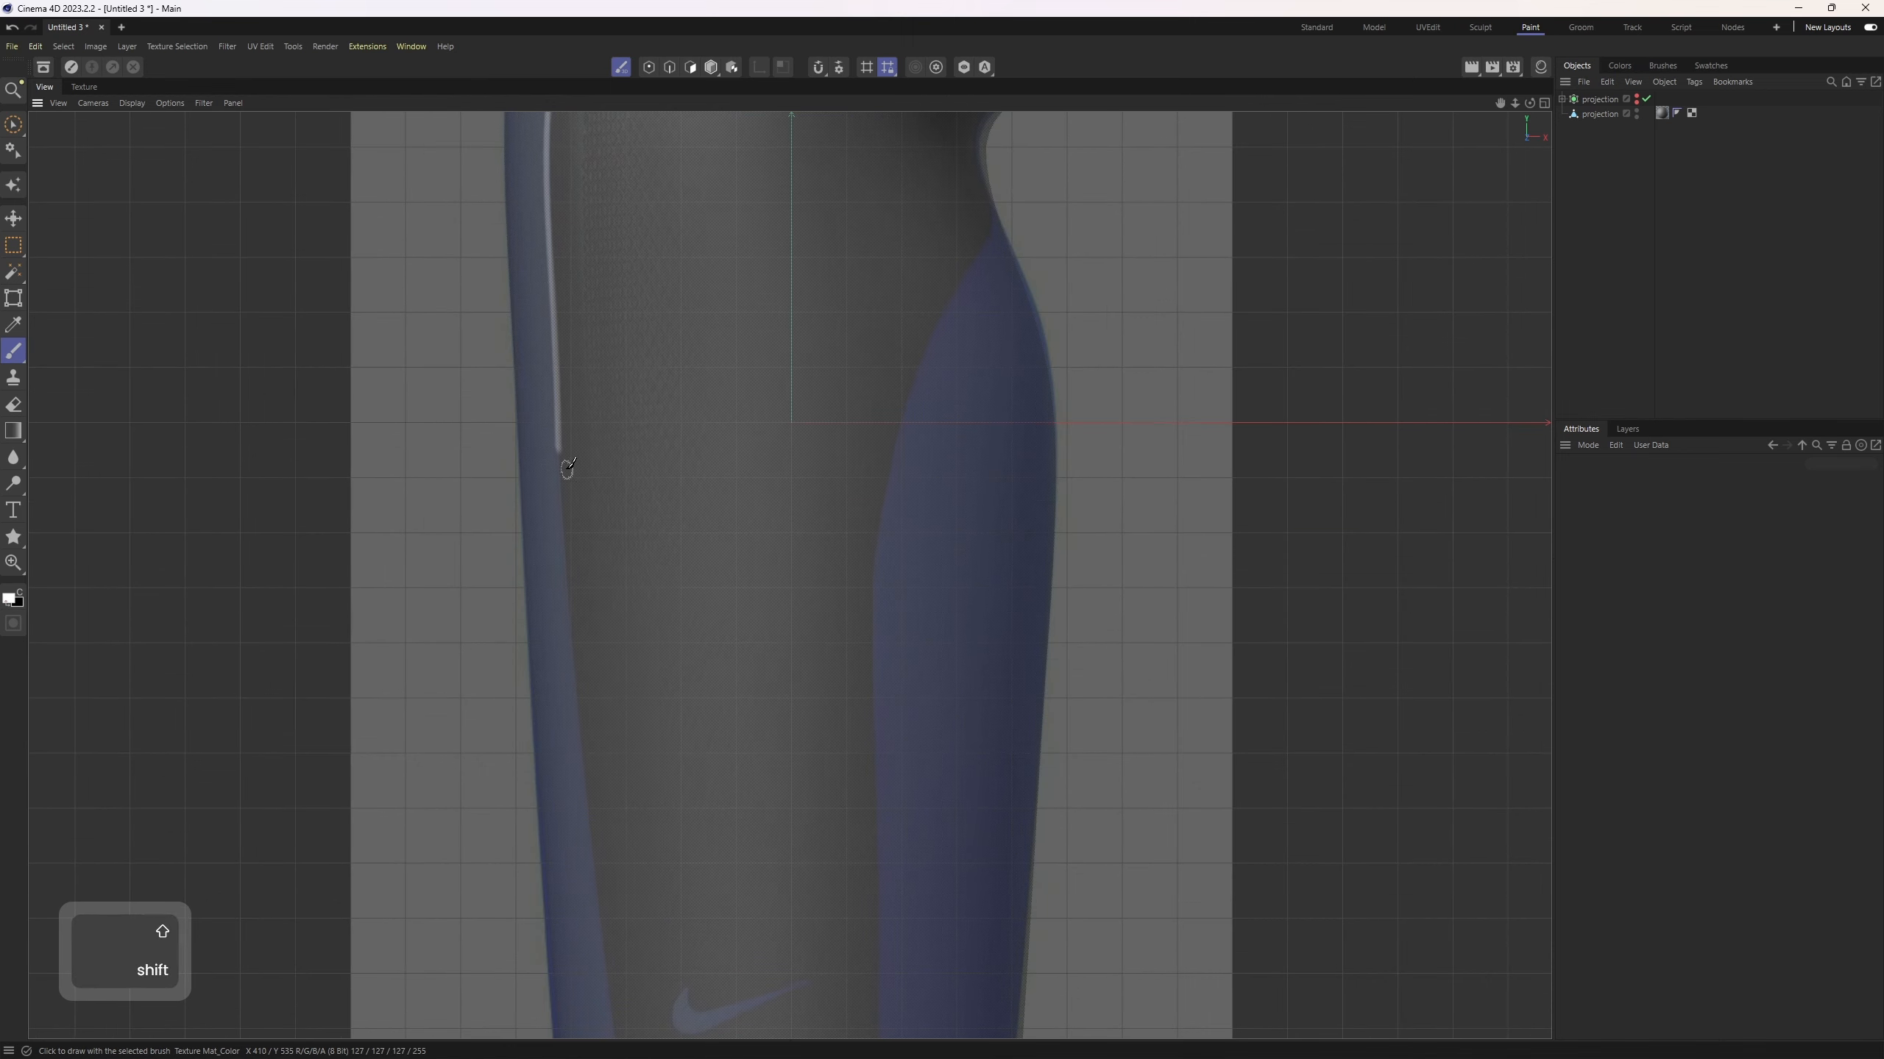
alt+middle_drag(597, 635, 597, 555)
shift+click(585, 708)
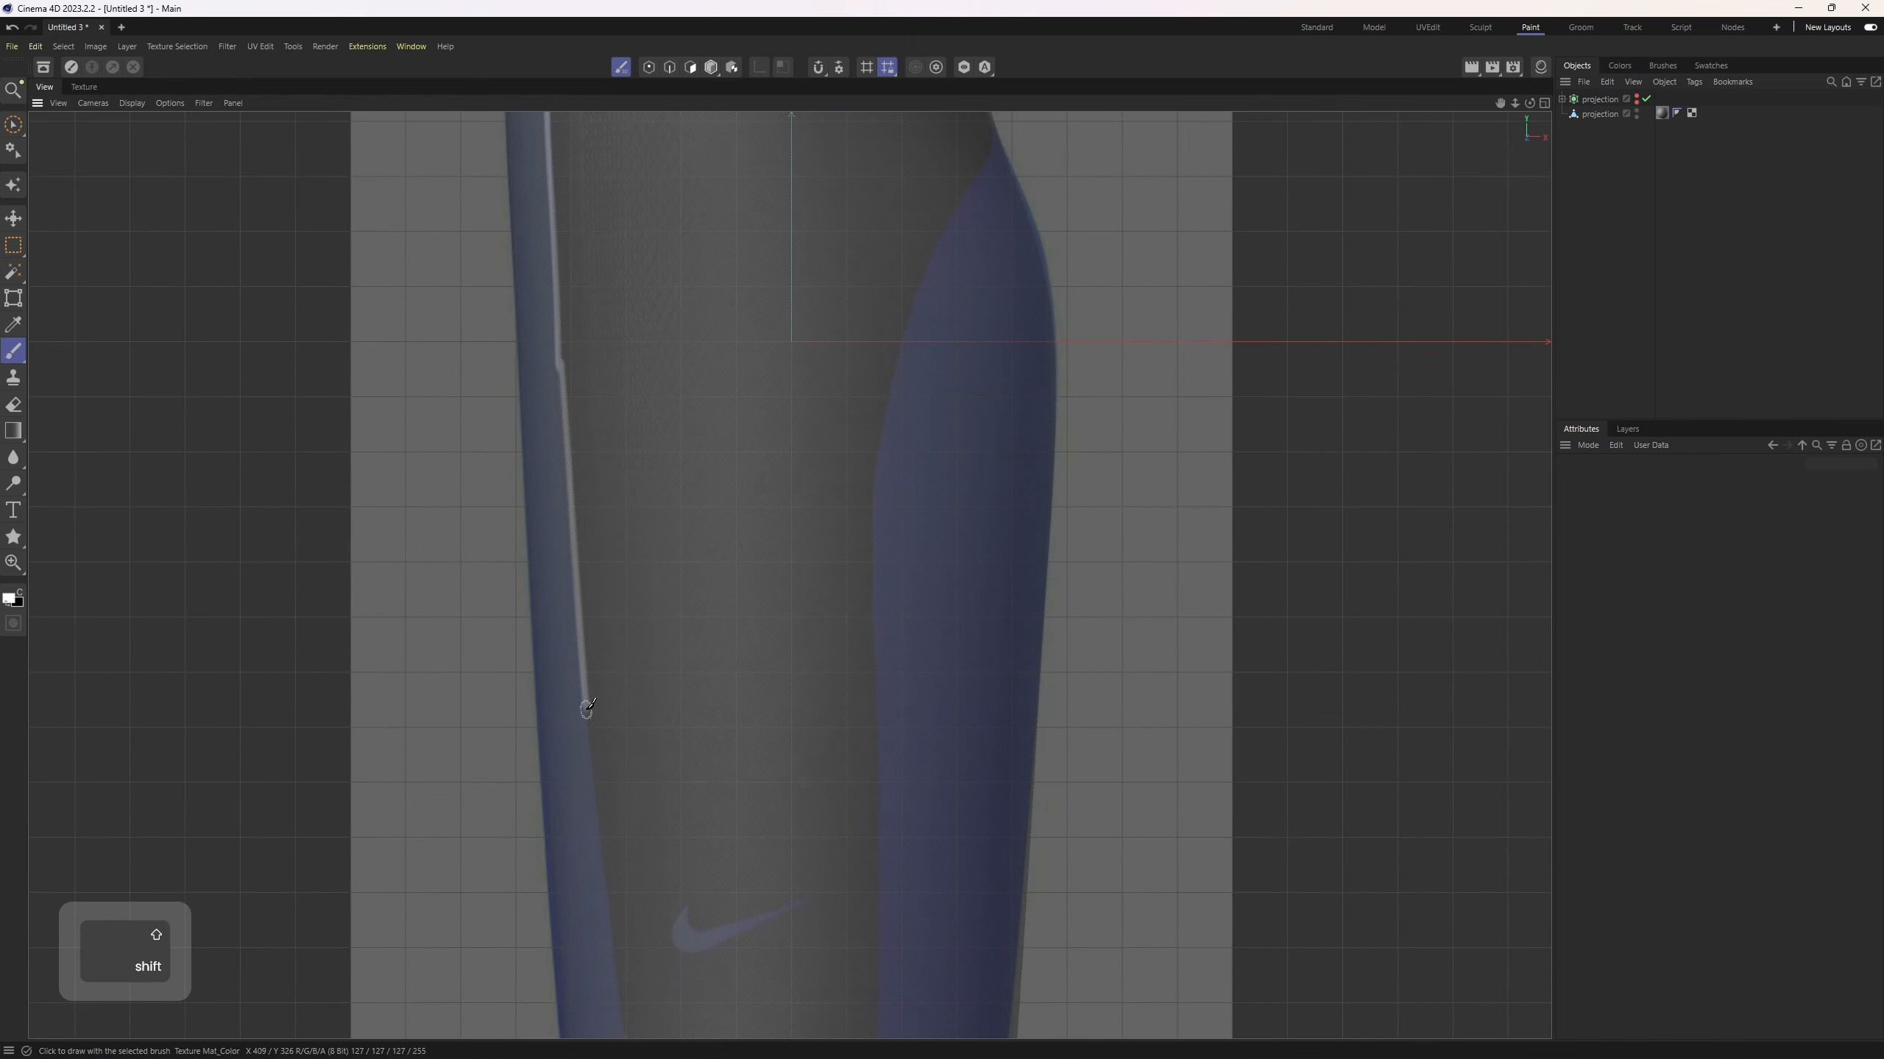
Step: Continue the painted outline down the lower part of the panel's left edge and around its lower-left corner
alt+middle_drag(600, 747, 624, 495)
shift+click(645, 747)
key(ctrl+z)
click(613, 457)
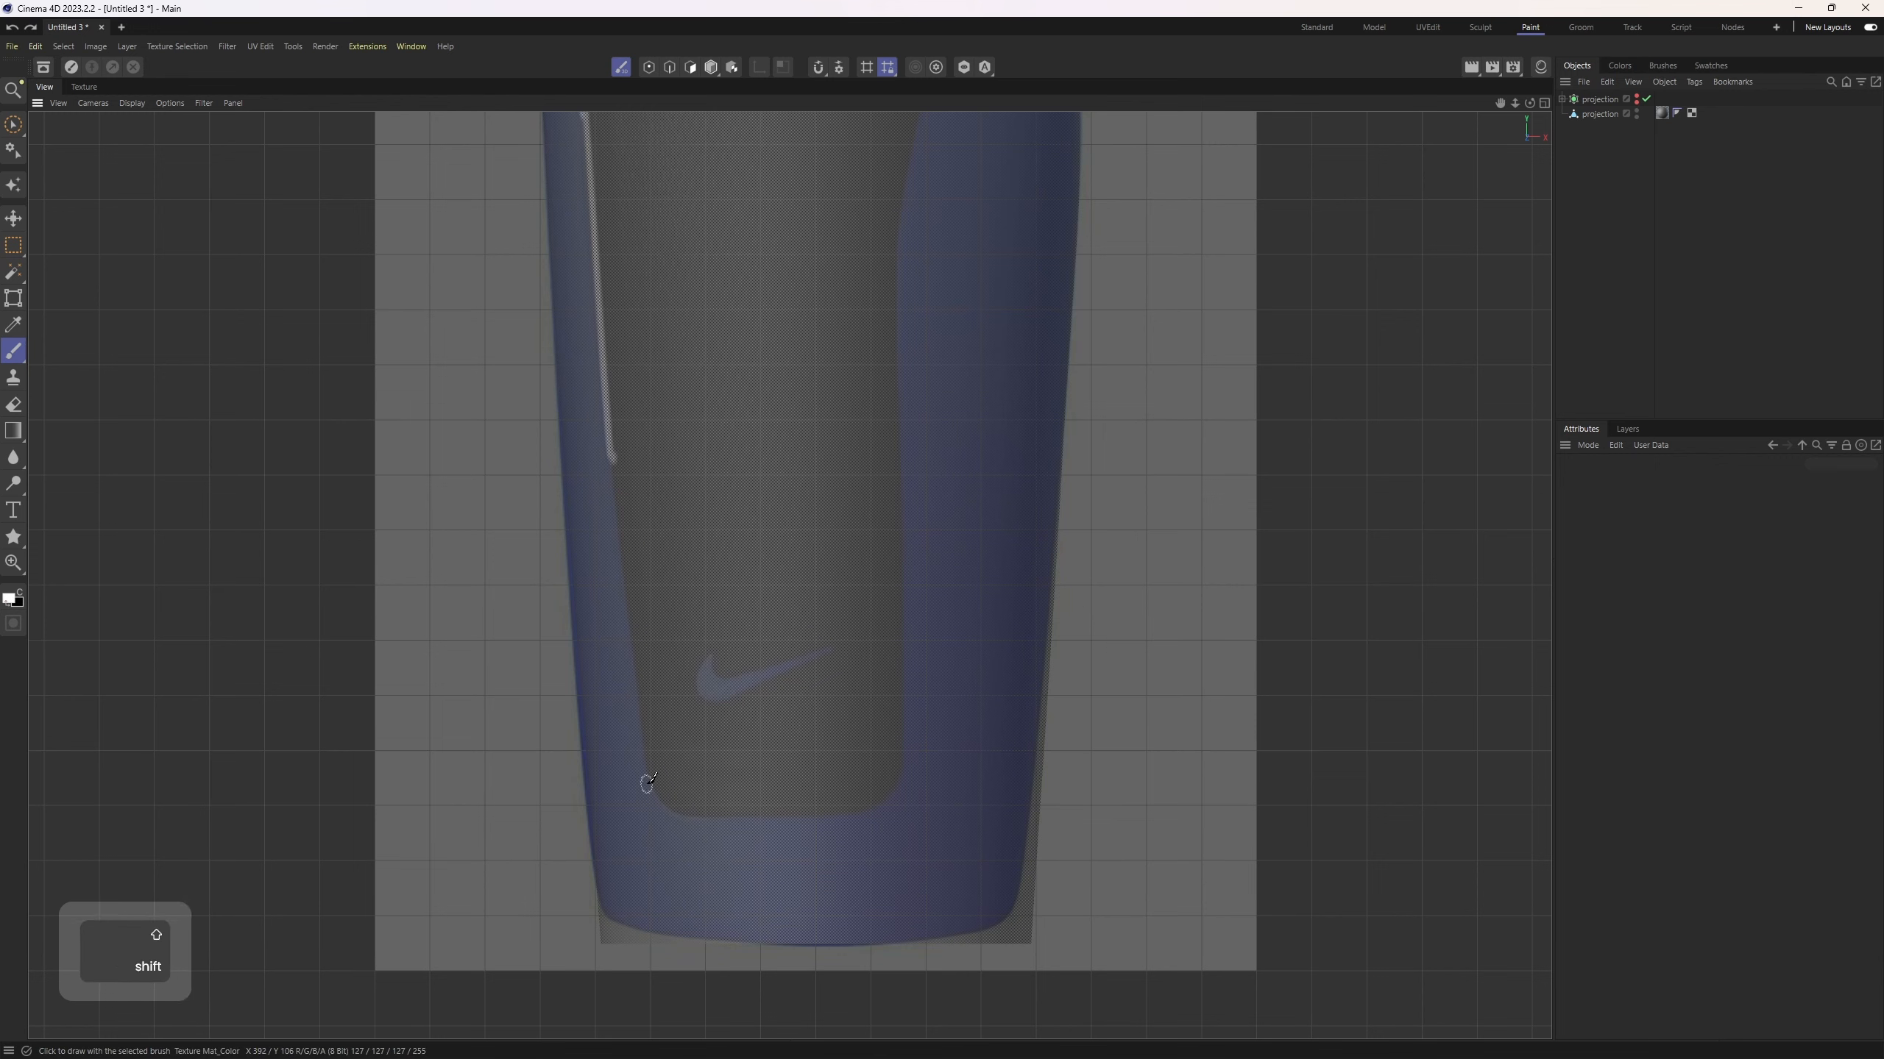
shift+click(649, 765)
key(ctrl+z)
click(608, 456)
shift+click(646, 761)
key(ctrl+z)
drag(646, 763, 689, 814)
Step: Paint the panel's bottom edge and lower-right corner, and trace its right edge up to the curved tip
shift+click(864, 812)
drag(865, 811, 900, 754)
alt+middle_drag(902, 749, 824, 894)
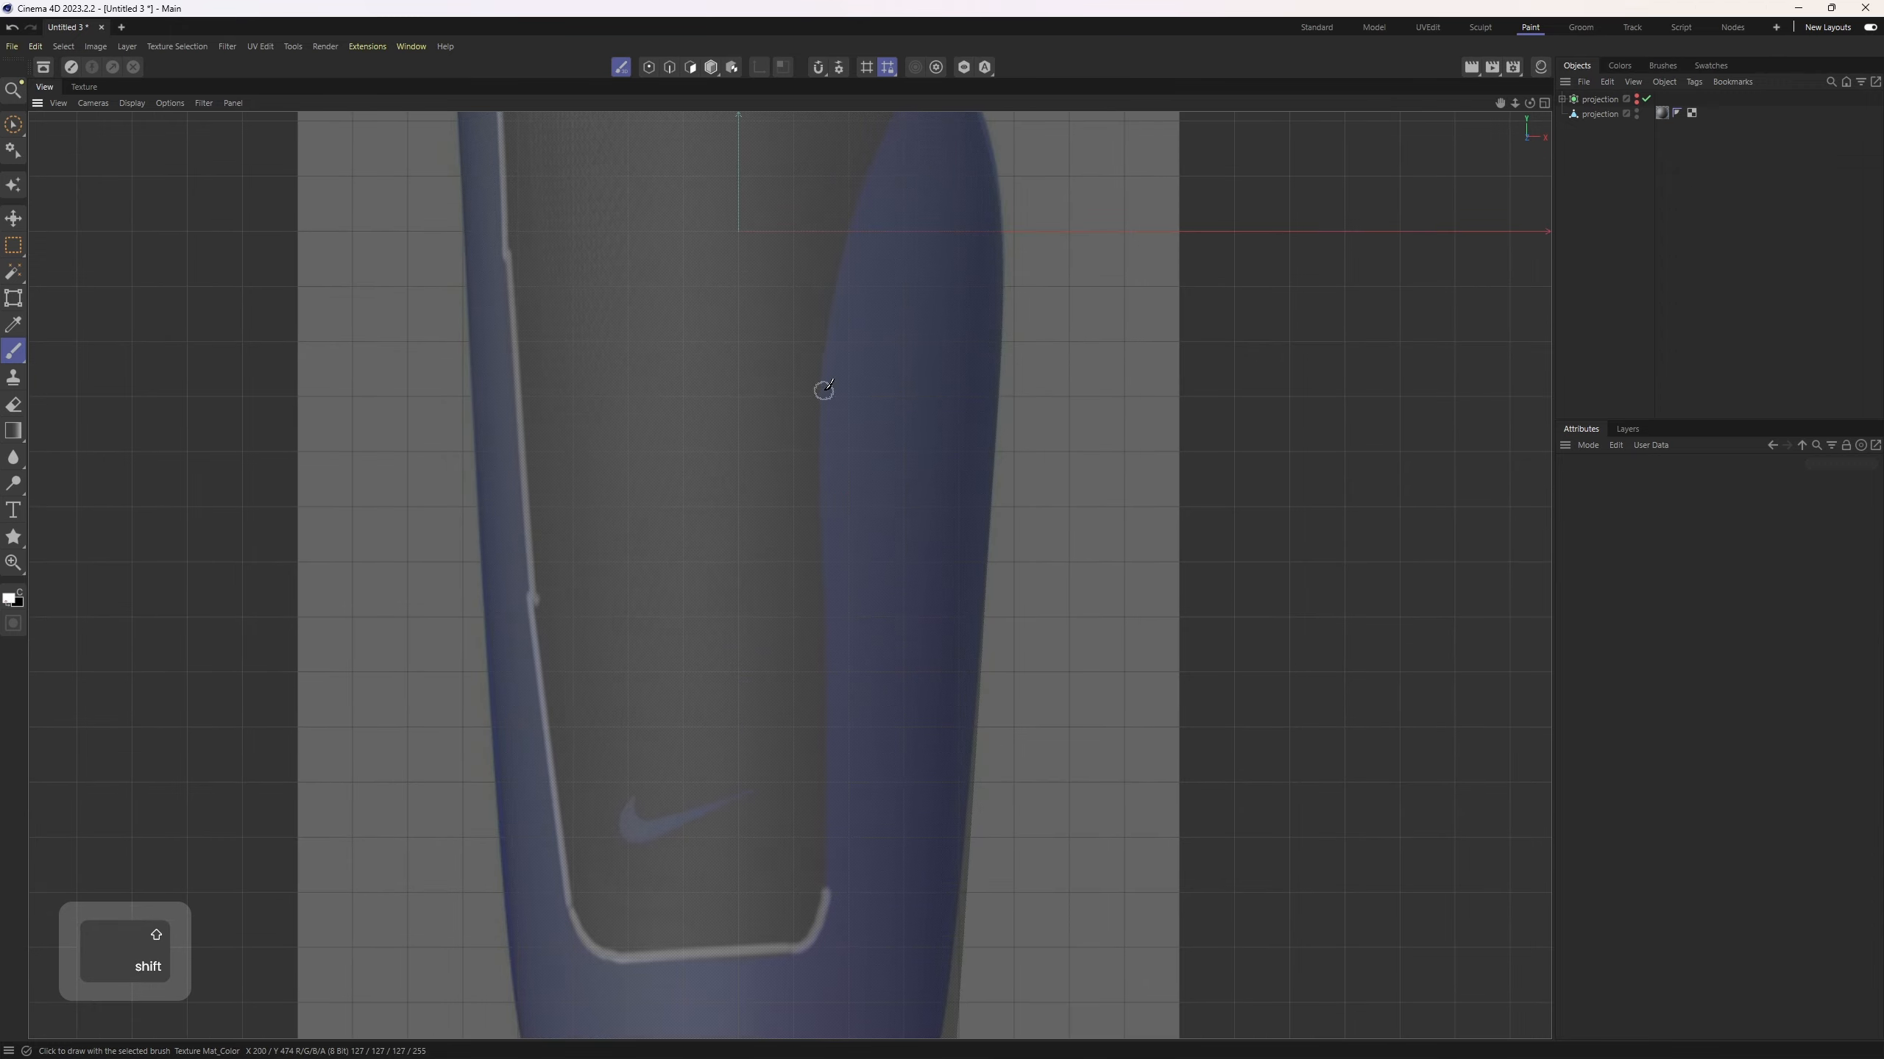
shift+click(824, 389)
alt+middle_drag(828, 390, 801, 513)
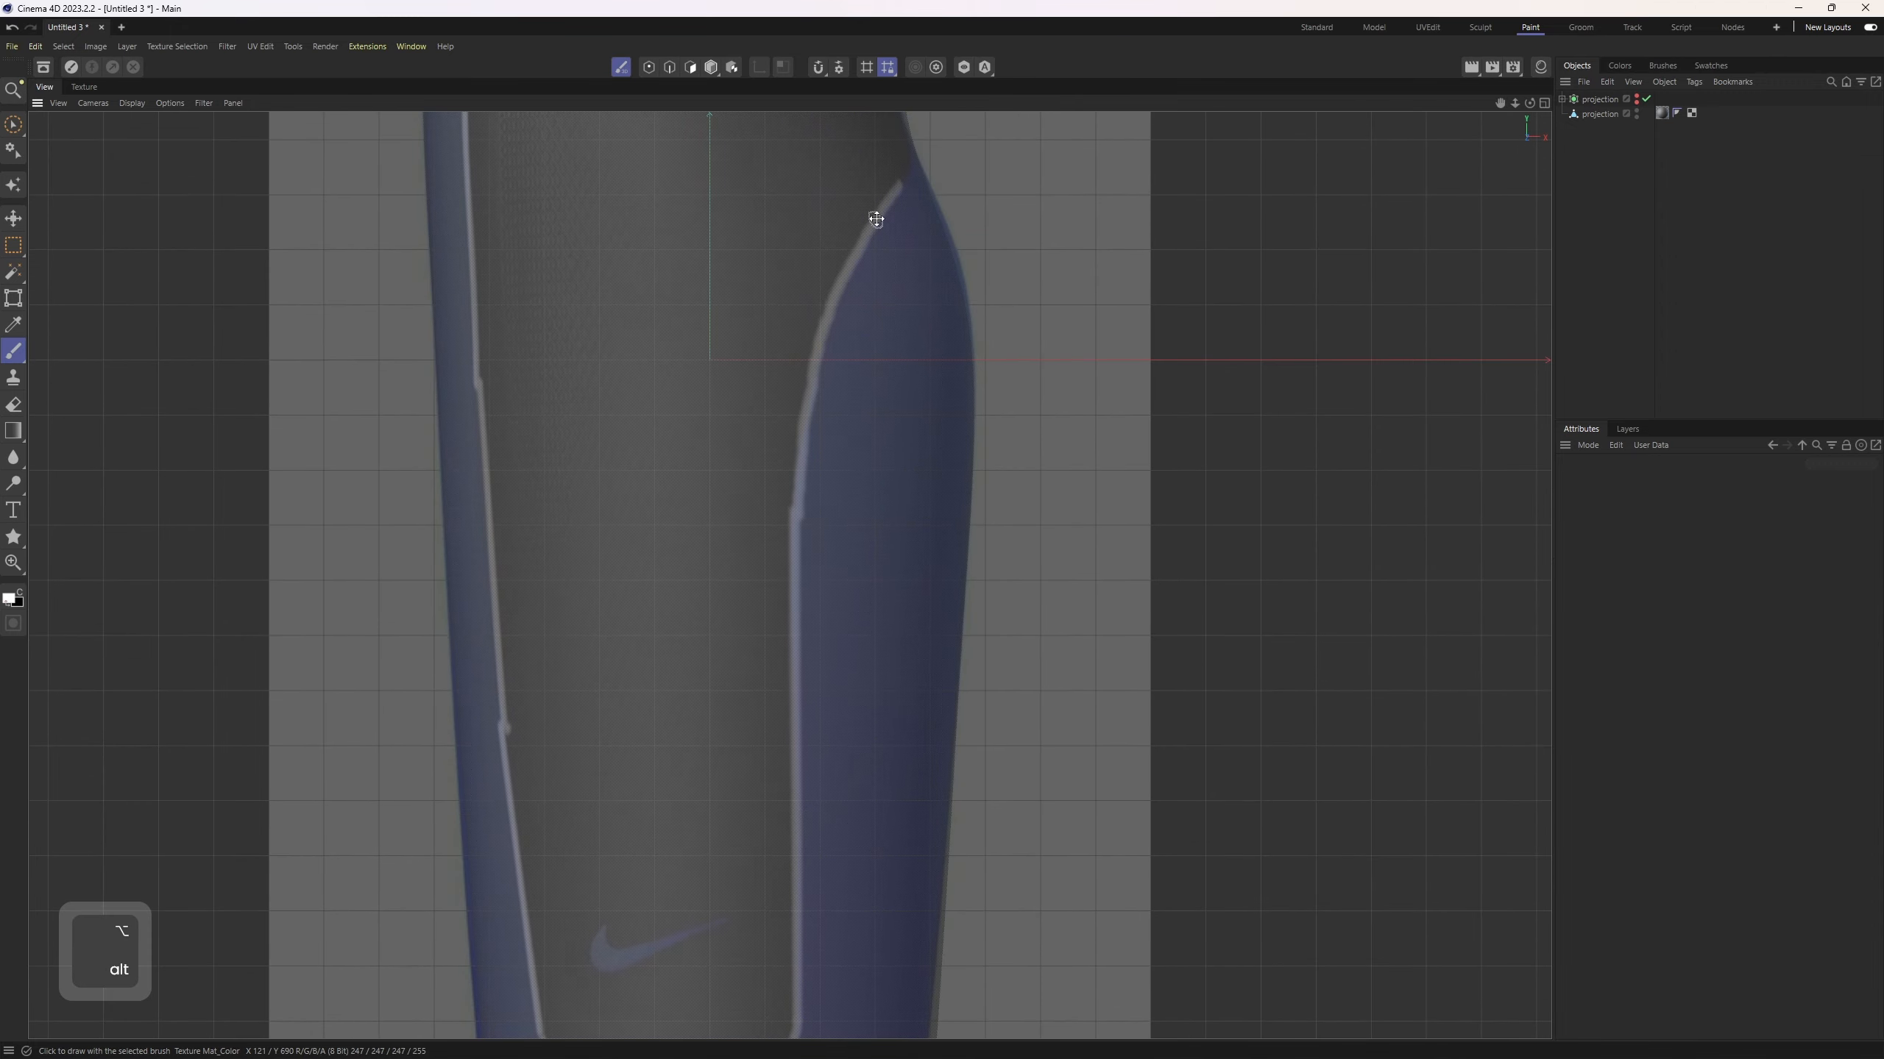
Step: Extend the open ends of the upper and lower outline strokes to the vertical centre axis in the Right view
alt+drag(875, 219, 634, 385)
middle_click(635, 385)
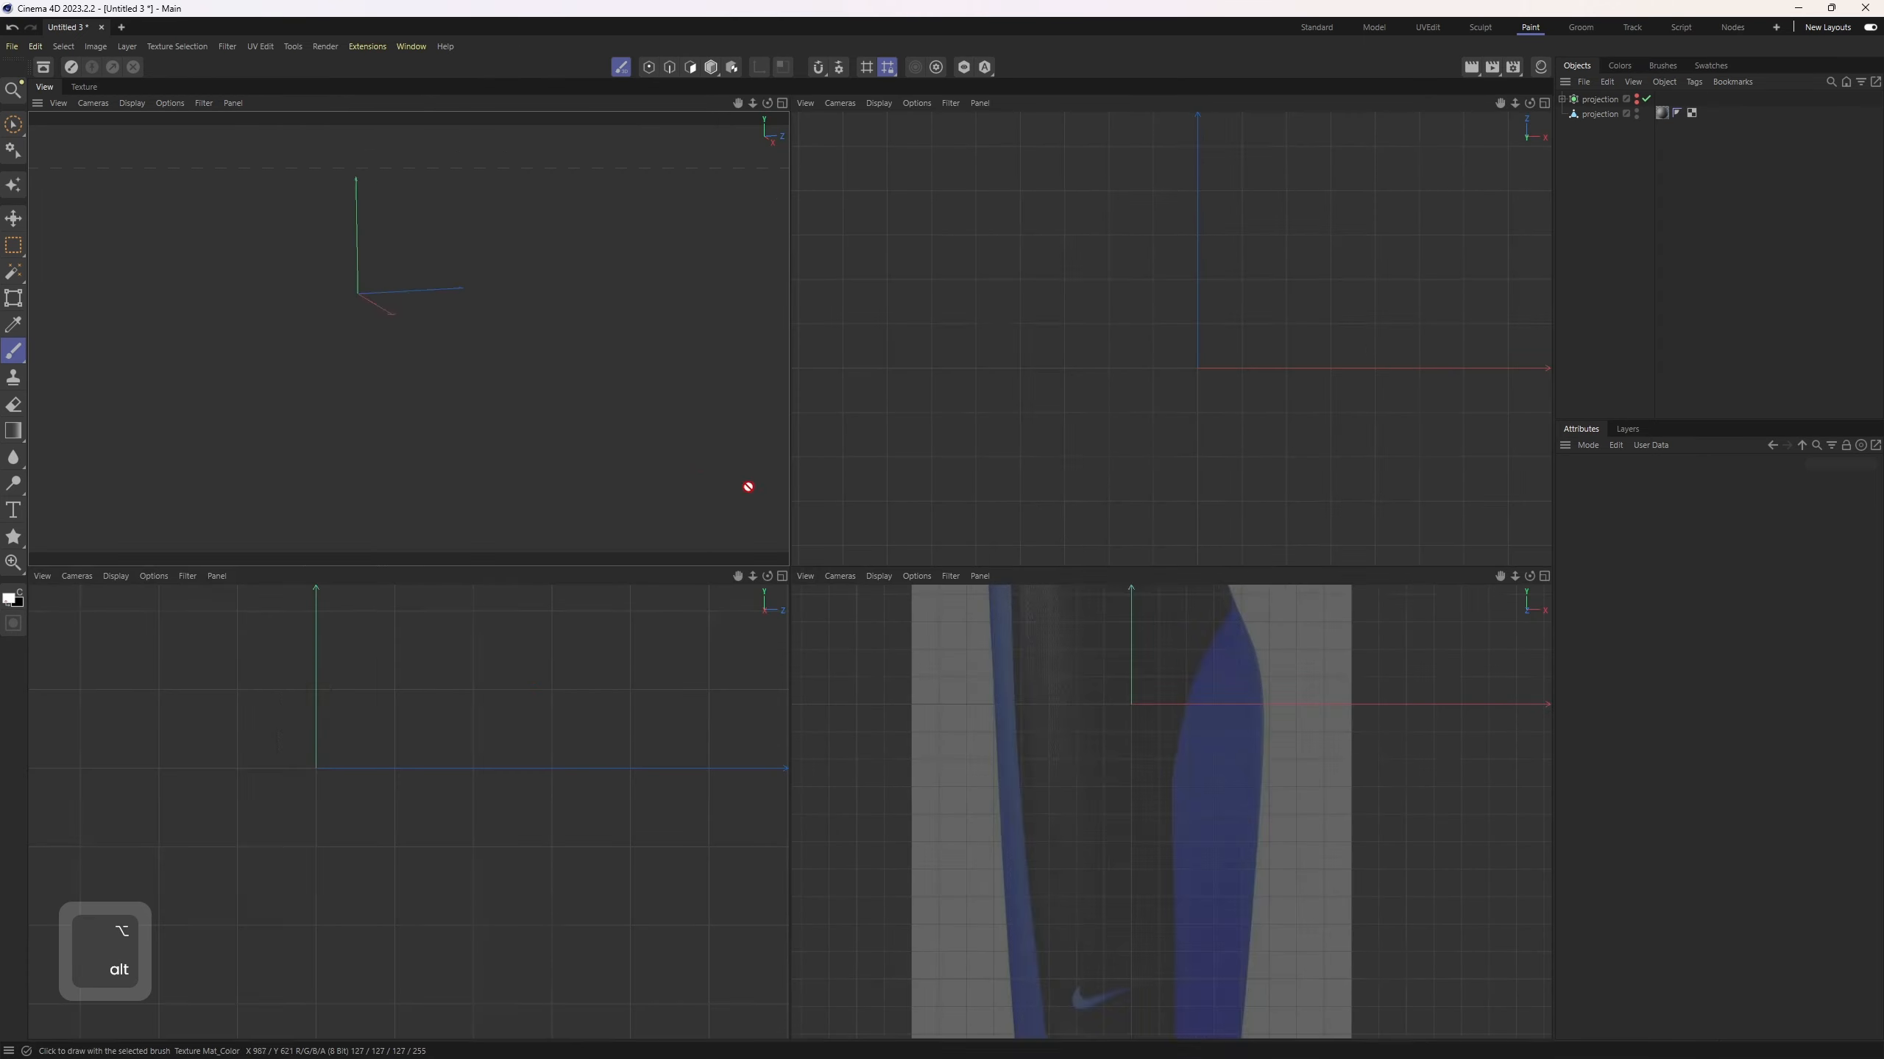
scroll(326, 727, up, 6)
alt+middle_drag(194, 867, 382, 807)
drag(299, 823, 347, 804)
key(ctrl+z)
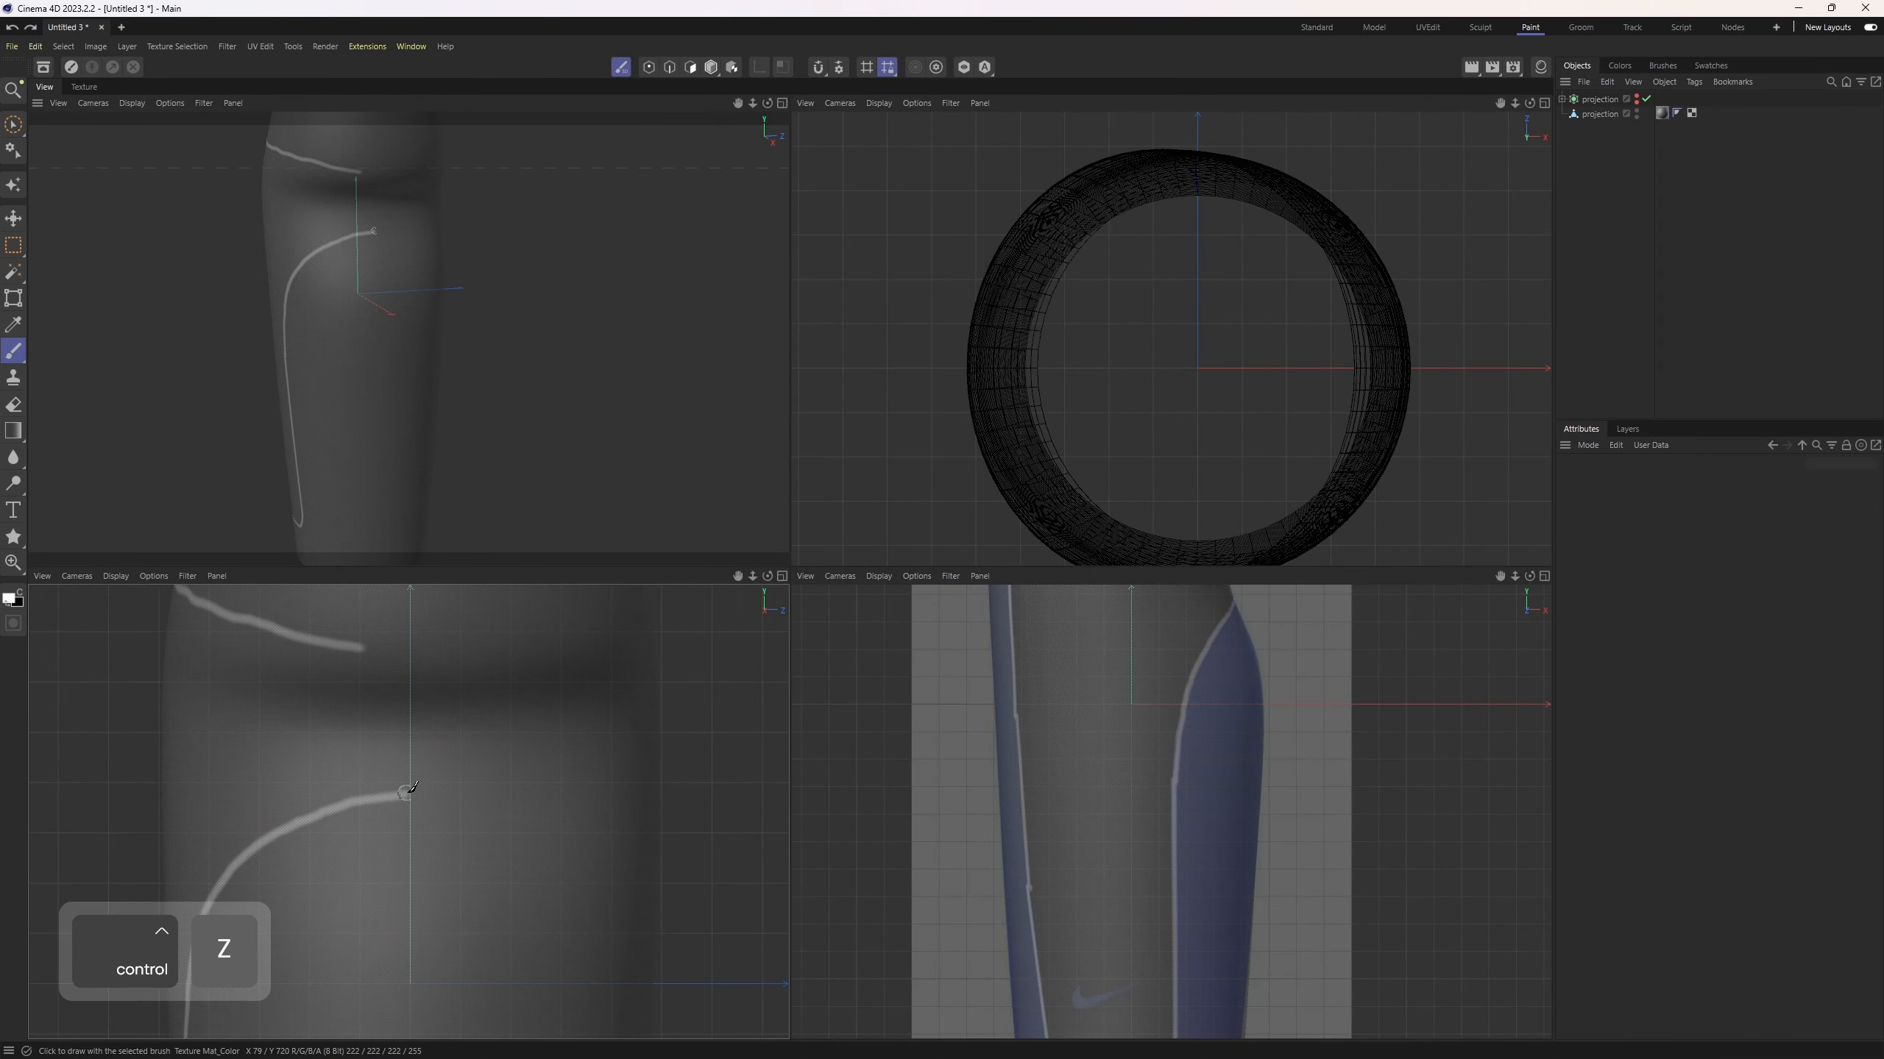
key(ctrl+z)
alt+middle_drag(412, 803, 479, 889)
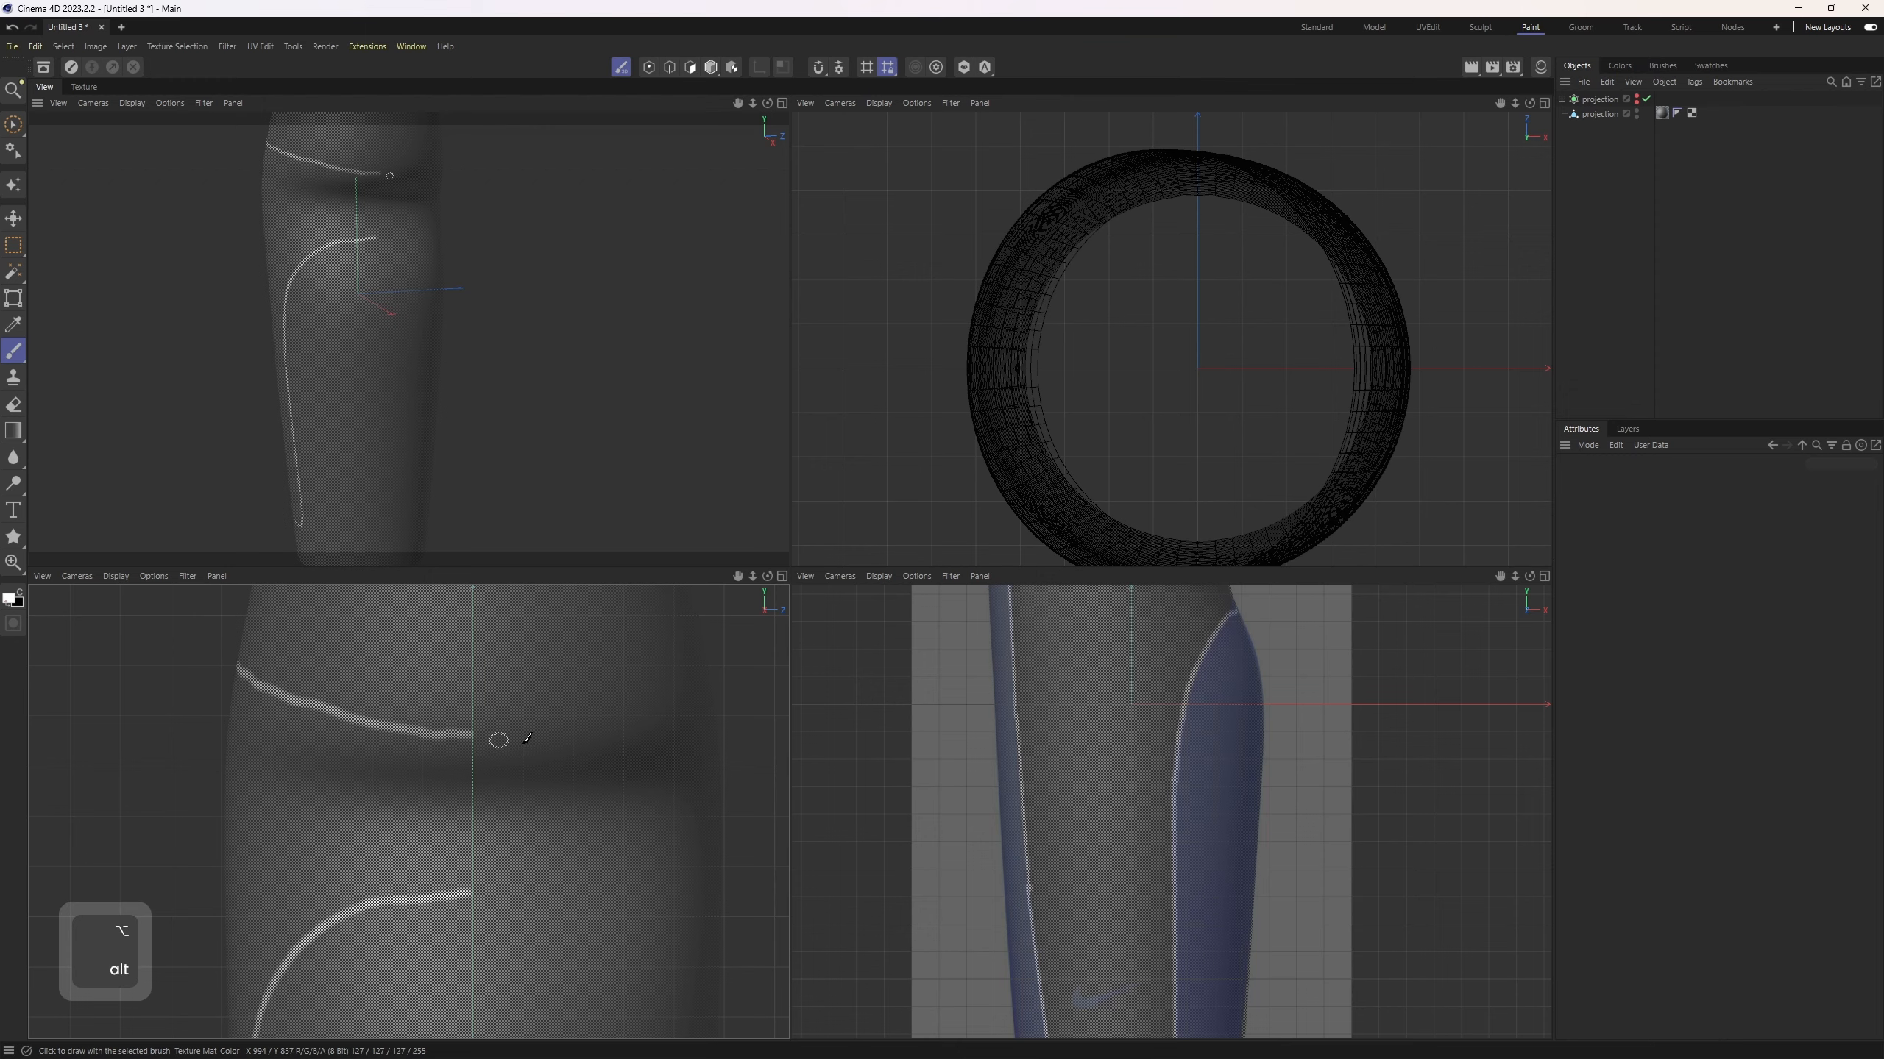
alt+middle_drag(1157, 735, 1170, 868)
Step: Inspect the painted outline in the Perspective view, and select the polygon copy in Points mode
middle_click(442, 277)
scroll(660, 378, down, 3)
alt+drag(660, 379, 816, 457)
key(q)
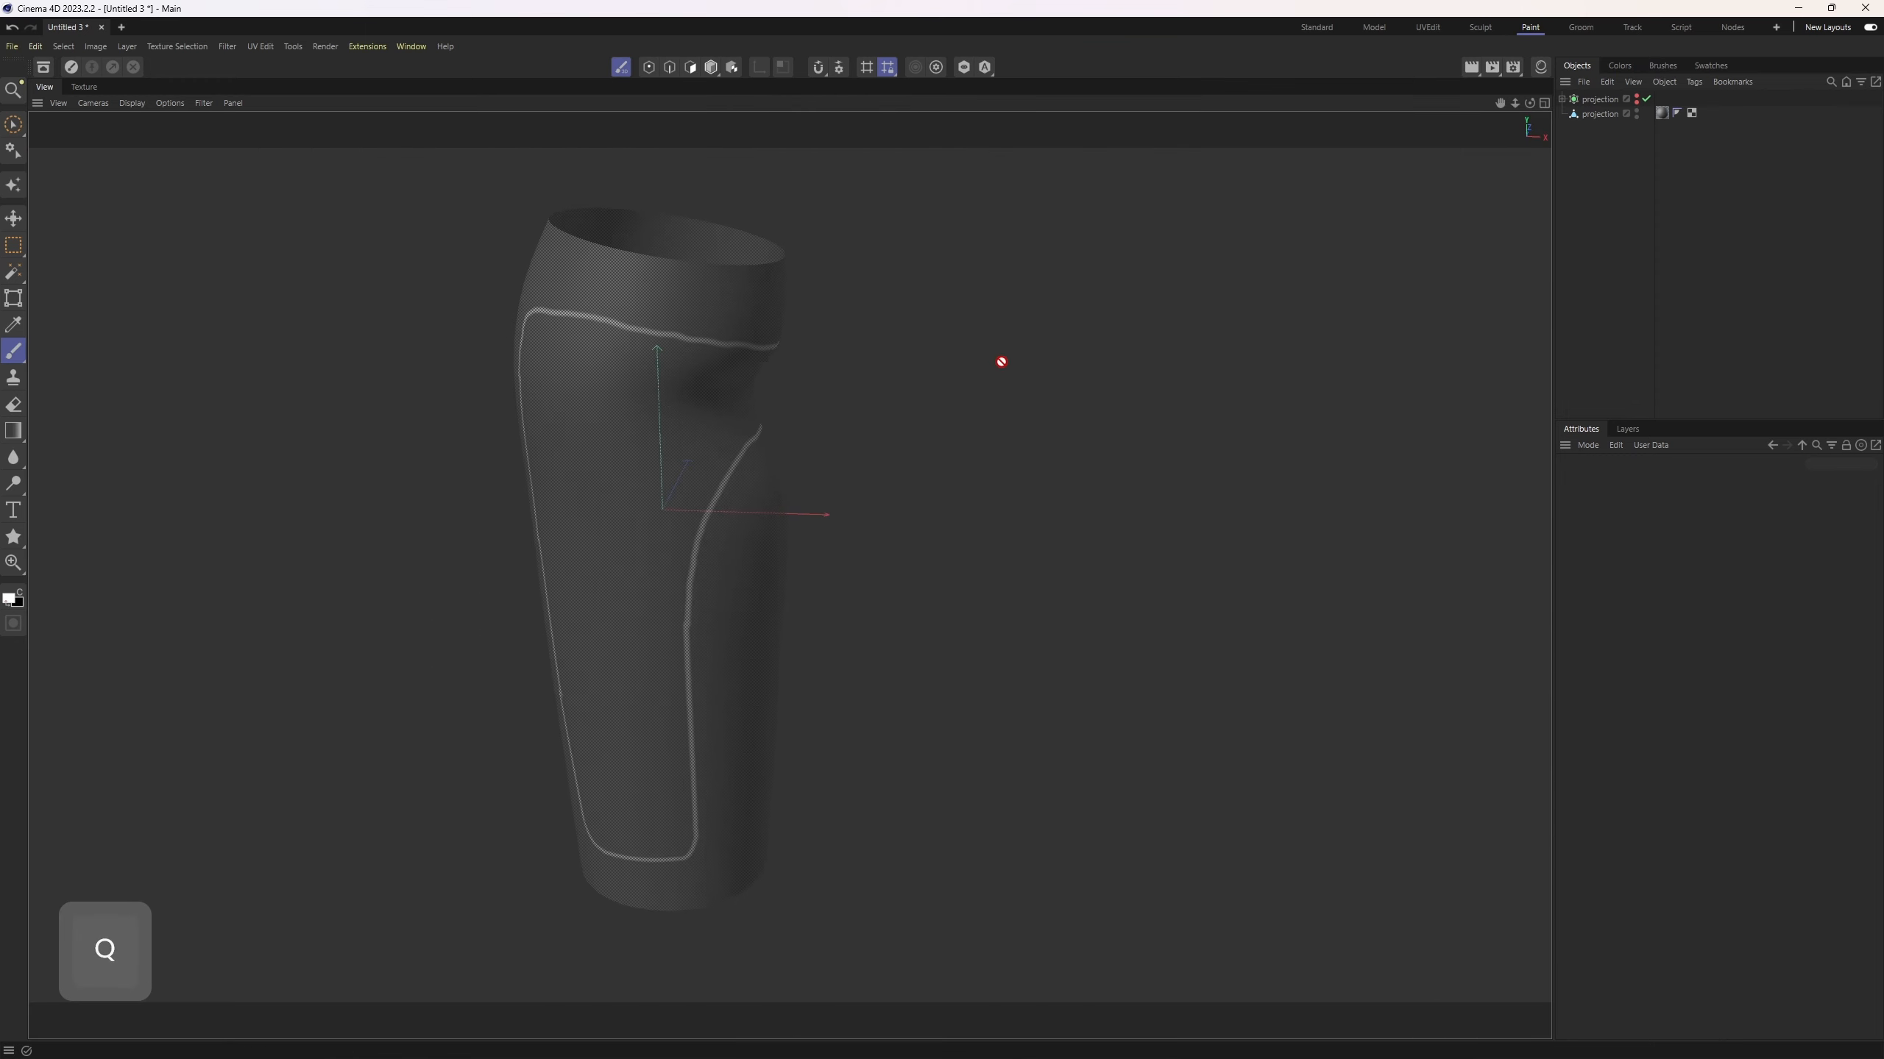
click(1596, 116)
alt+drag(921, 350, 766, 438)
key(1)
alt+middle_drag(908, 440, 834, 506)
scroll(868, 480, up, 3)
key(q)
scroll(754, 507, up, 2)
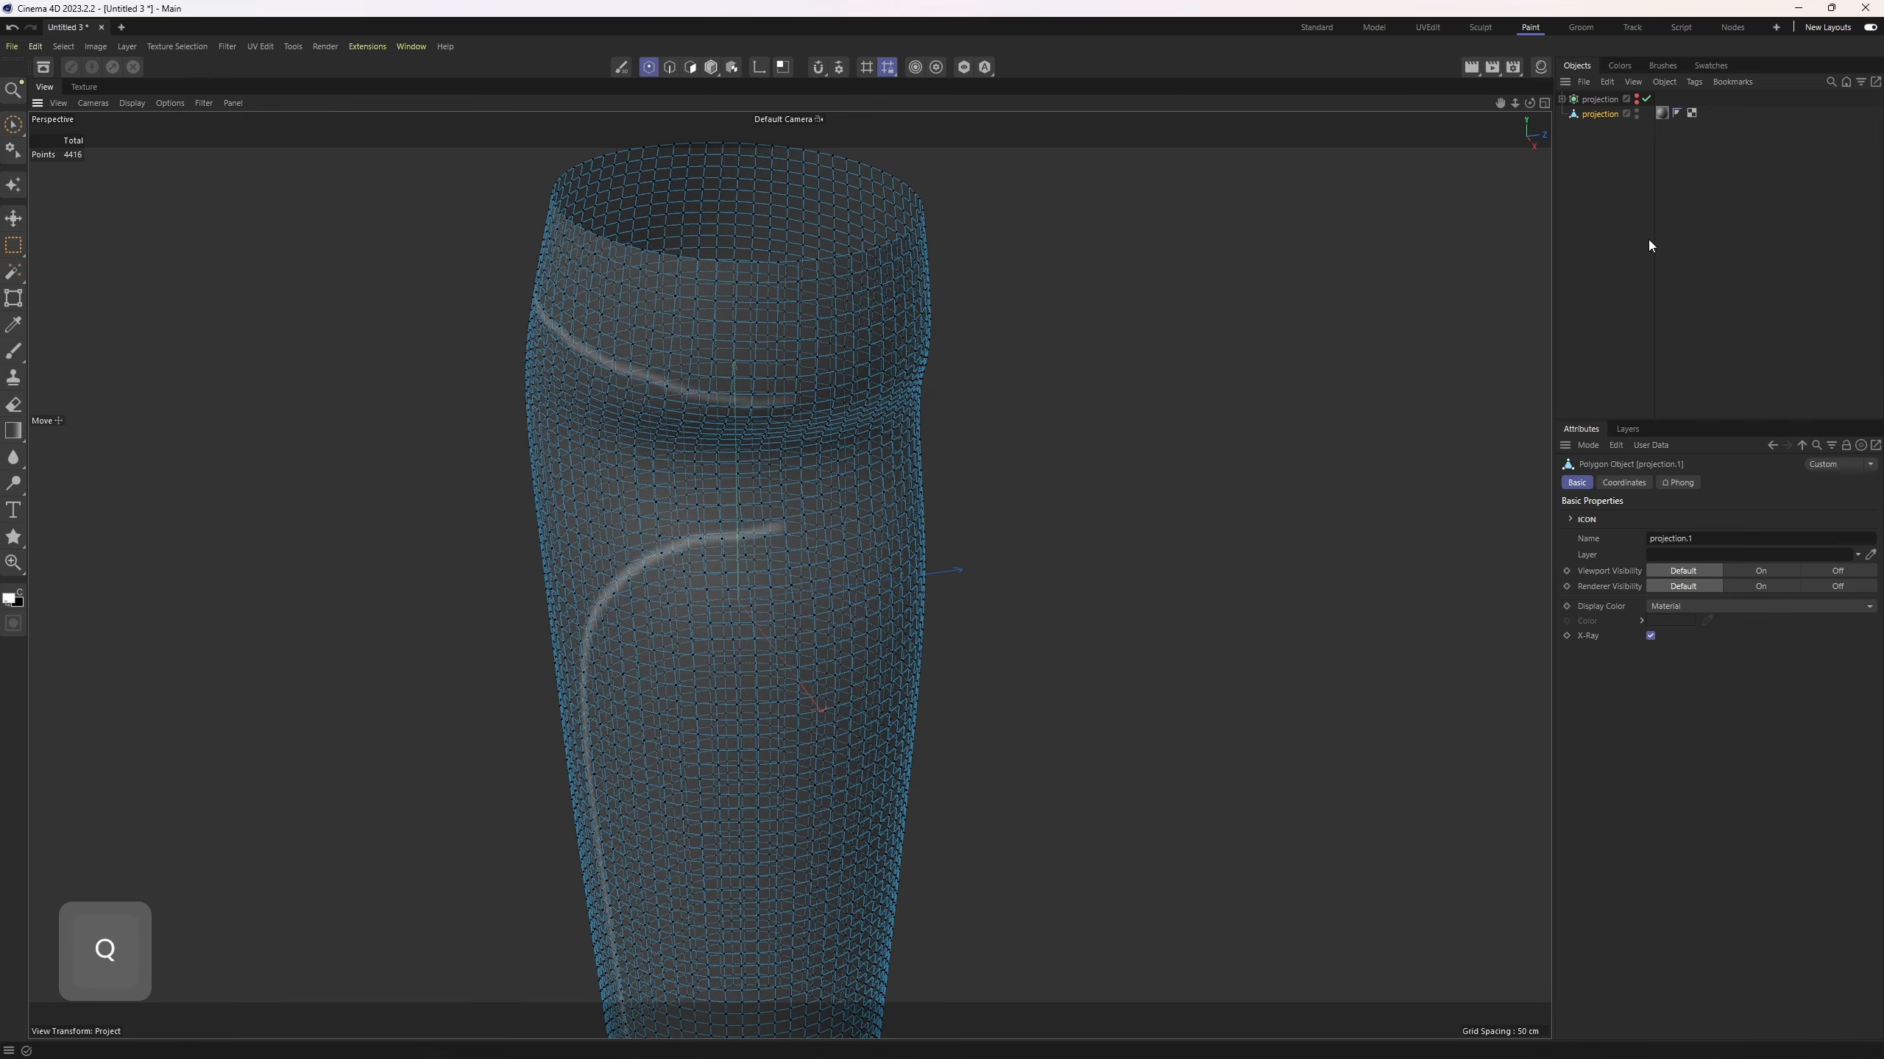
Step: Select the points of the body's unpainted half in the Top view with Rectangle Selection, and delete them
middle_click(1157, 377)
middle_click(1157, 376)
key(0)
scroll(790, 358, down, 2)
drag(412, 210, 1199, 514)
key(Delete)
middle_click(843, 530)
key(4)
middle_click(650, 375)
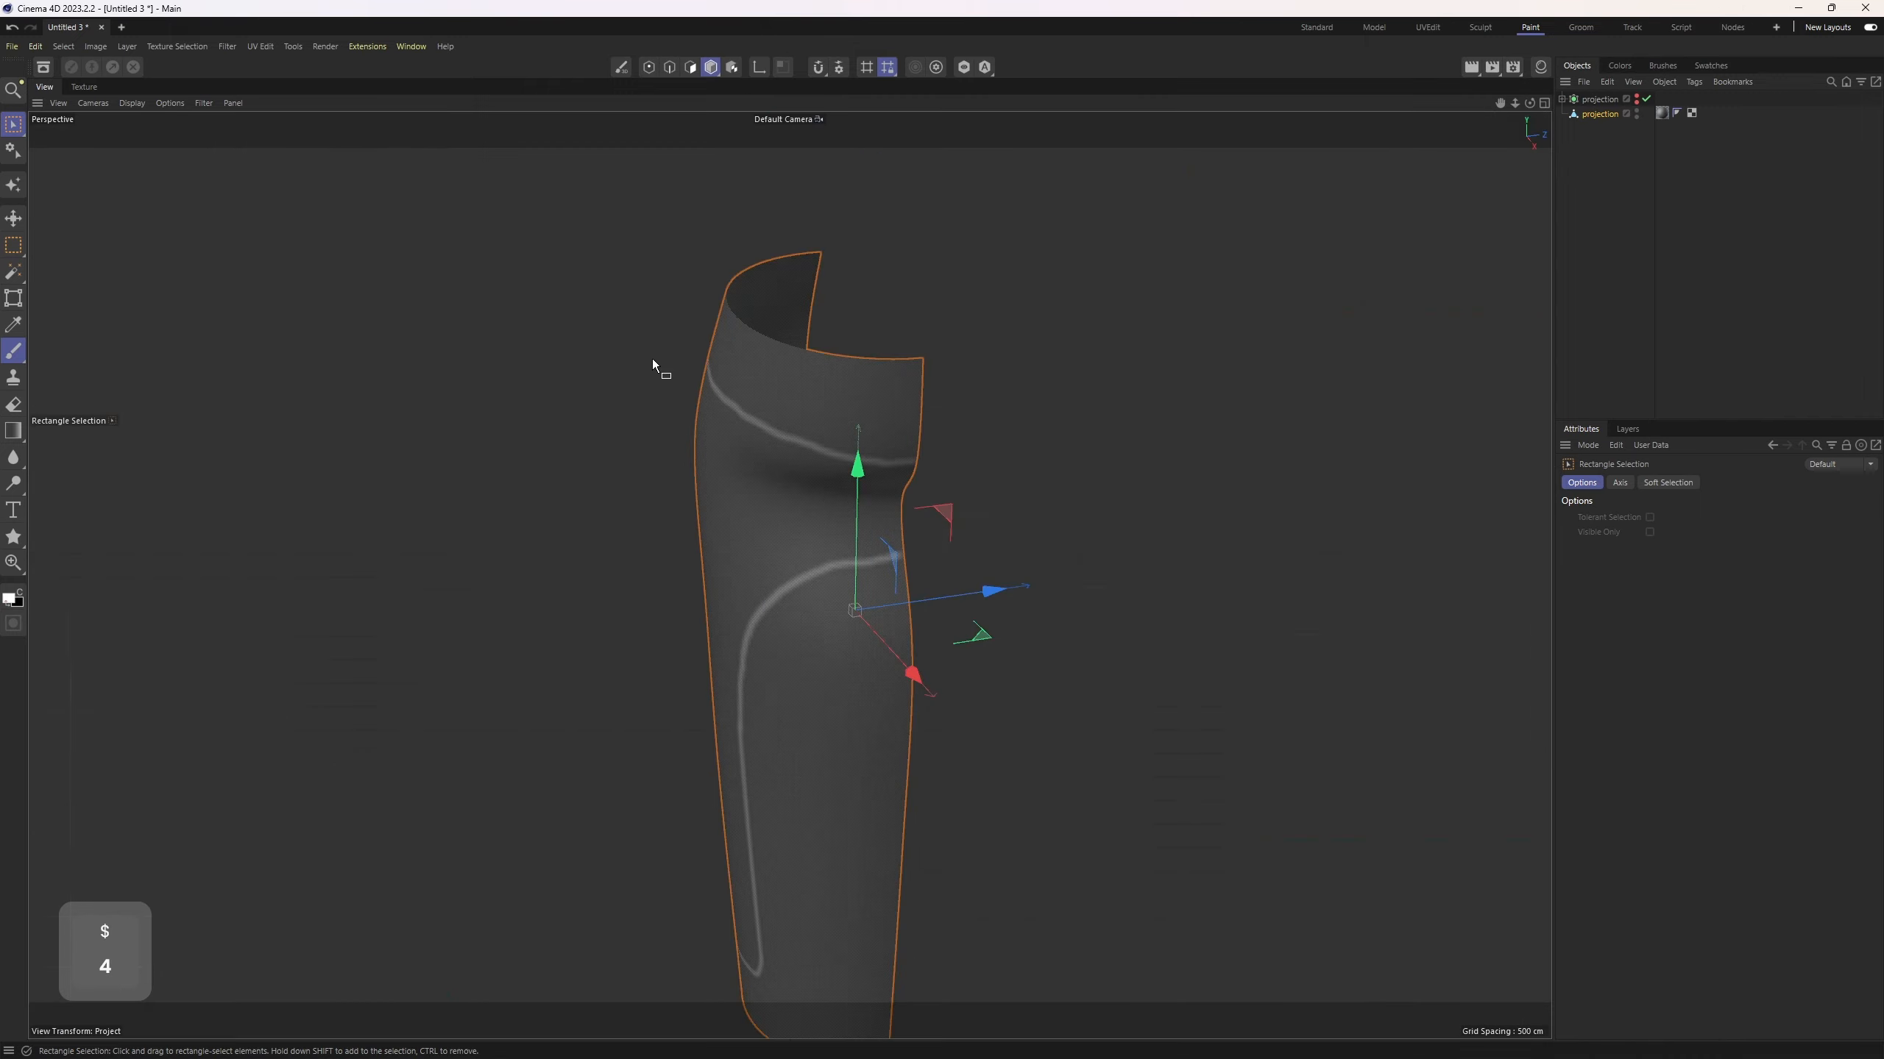
Step: Add a Symmetry generator as parent of the half body in the Model layout, with X Off and Z set to - to +
click(1342, 30)
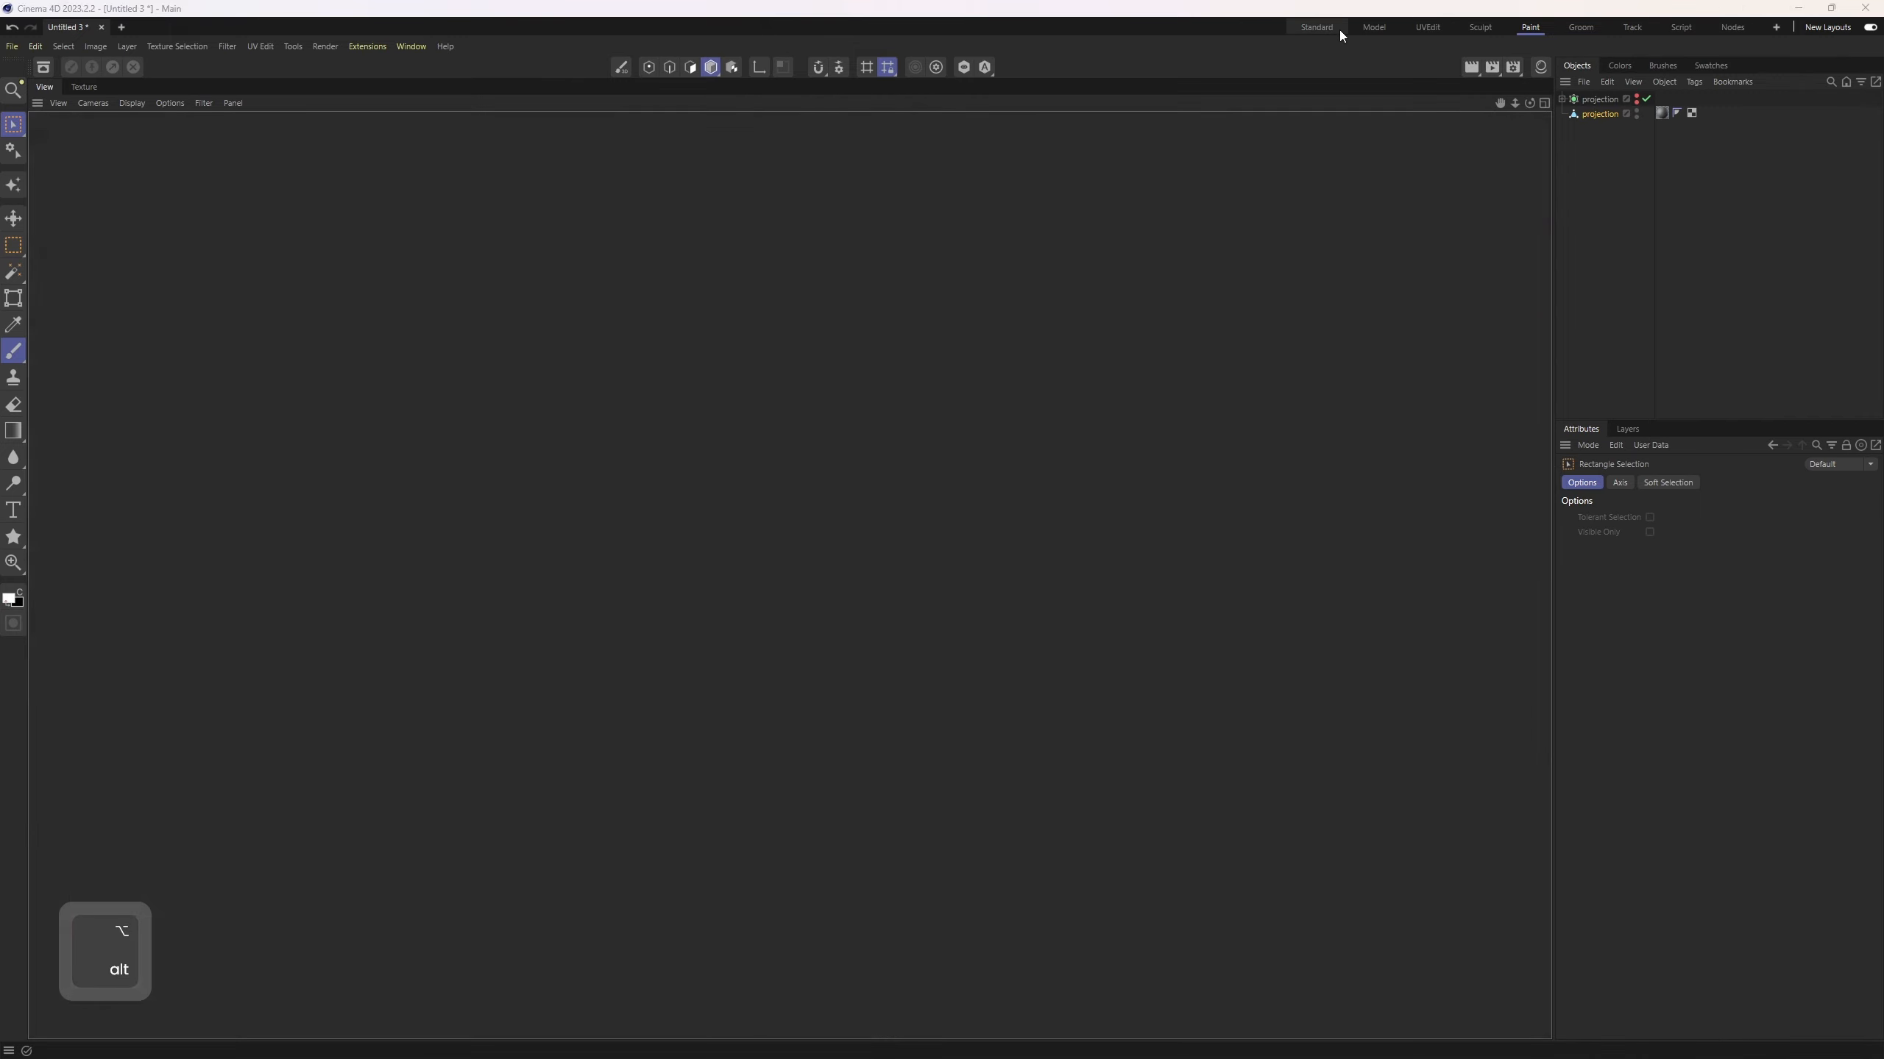
click(1543, 213)
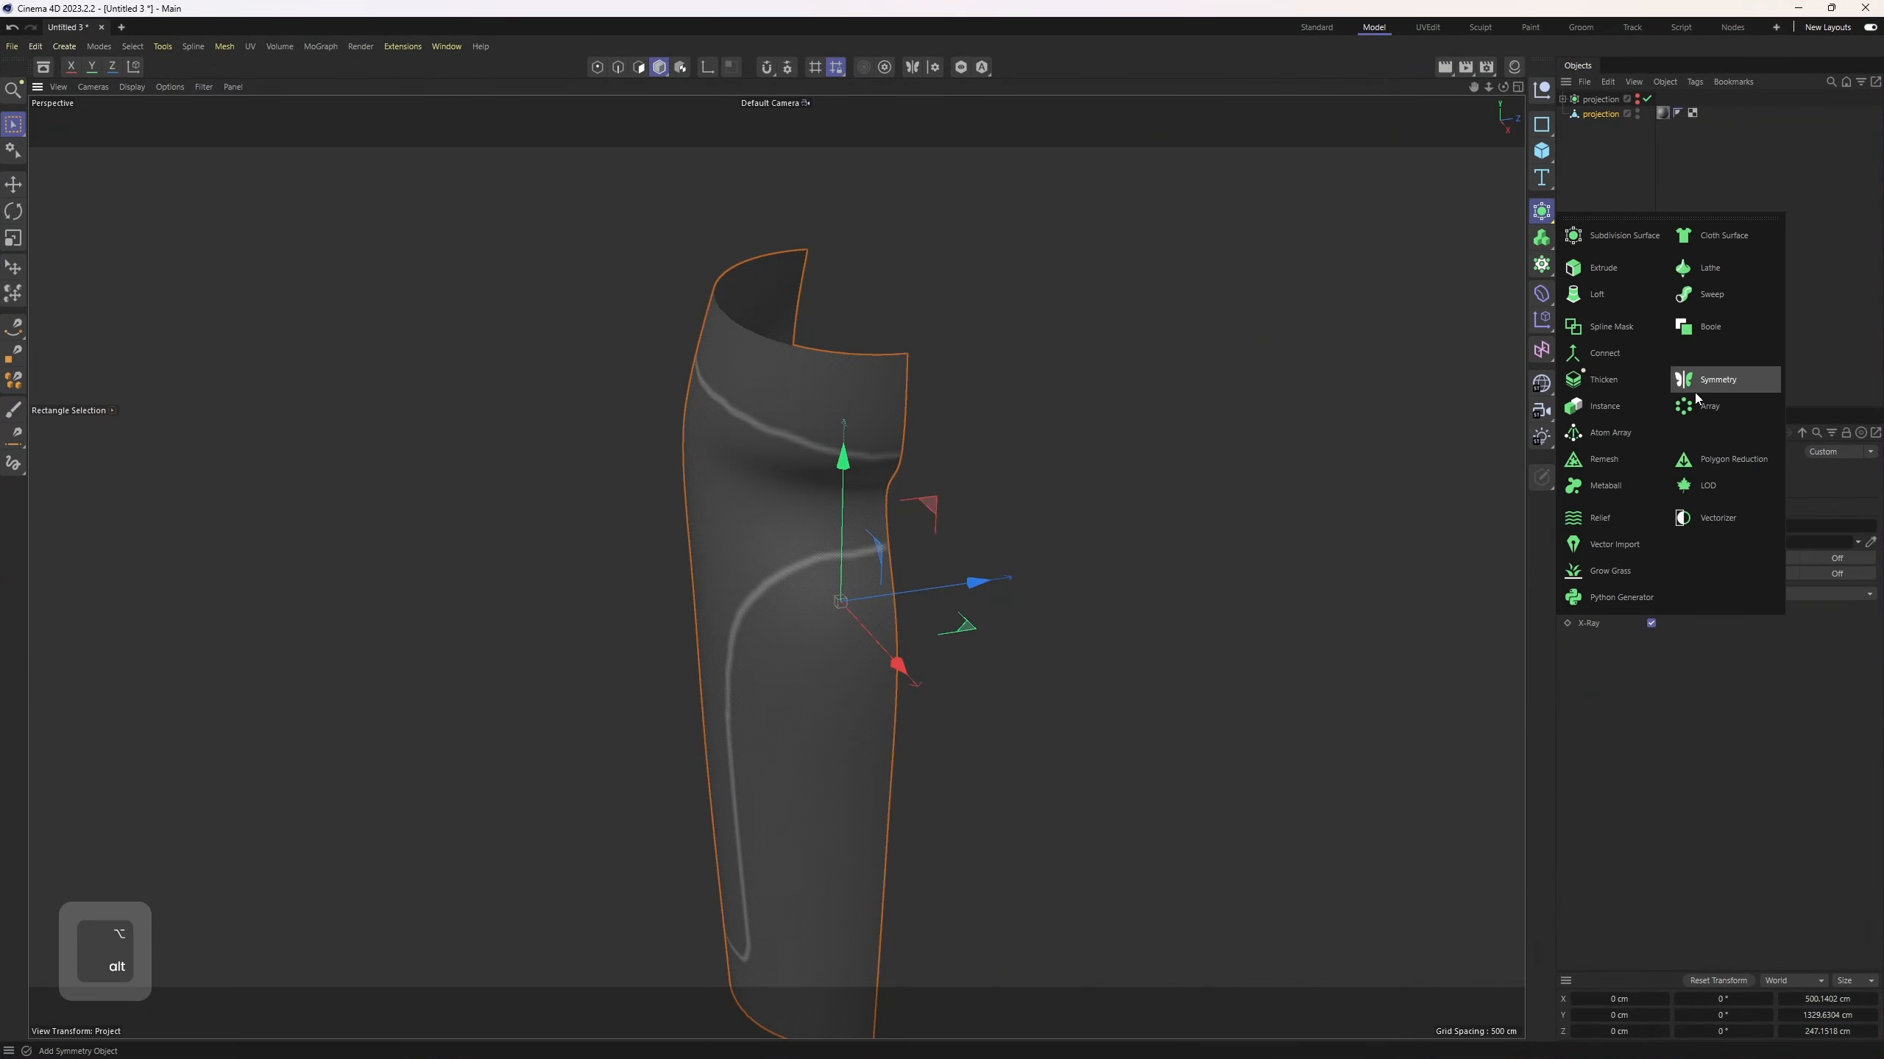
alt+click(1718, 386)
alt+drag(1277, 542, 1420, 557)
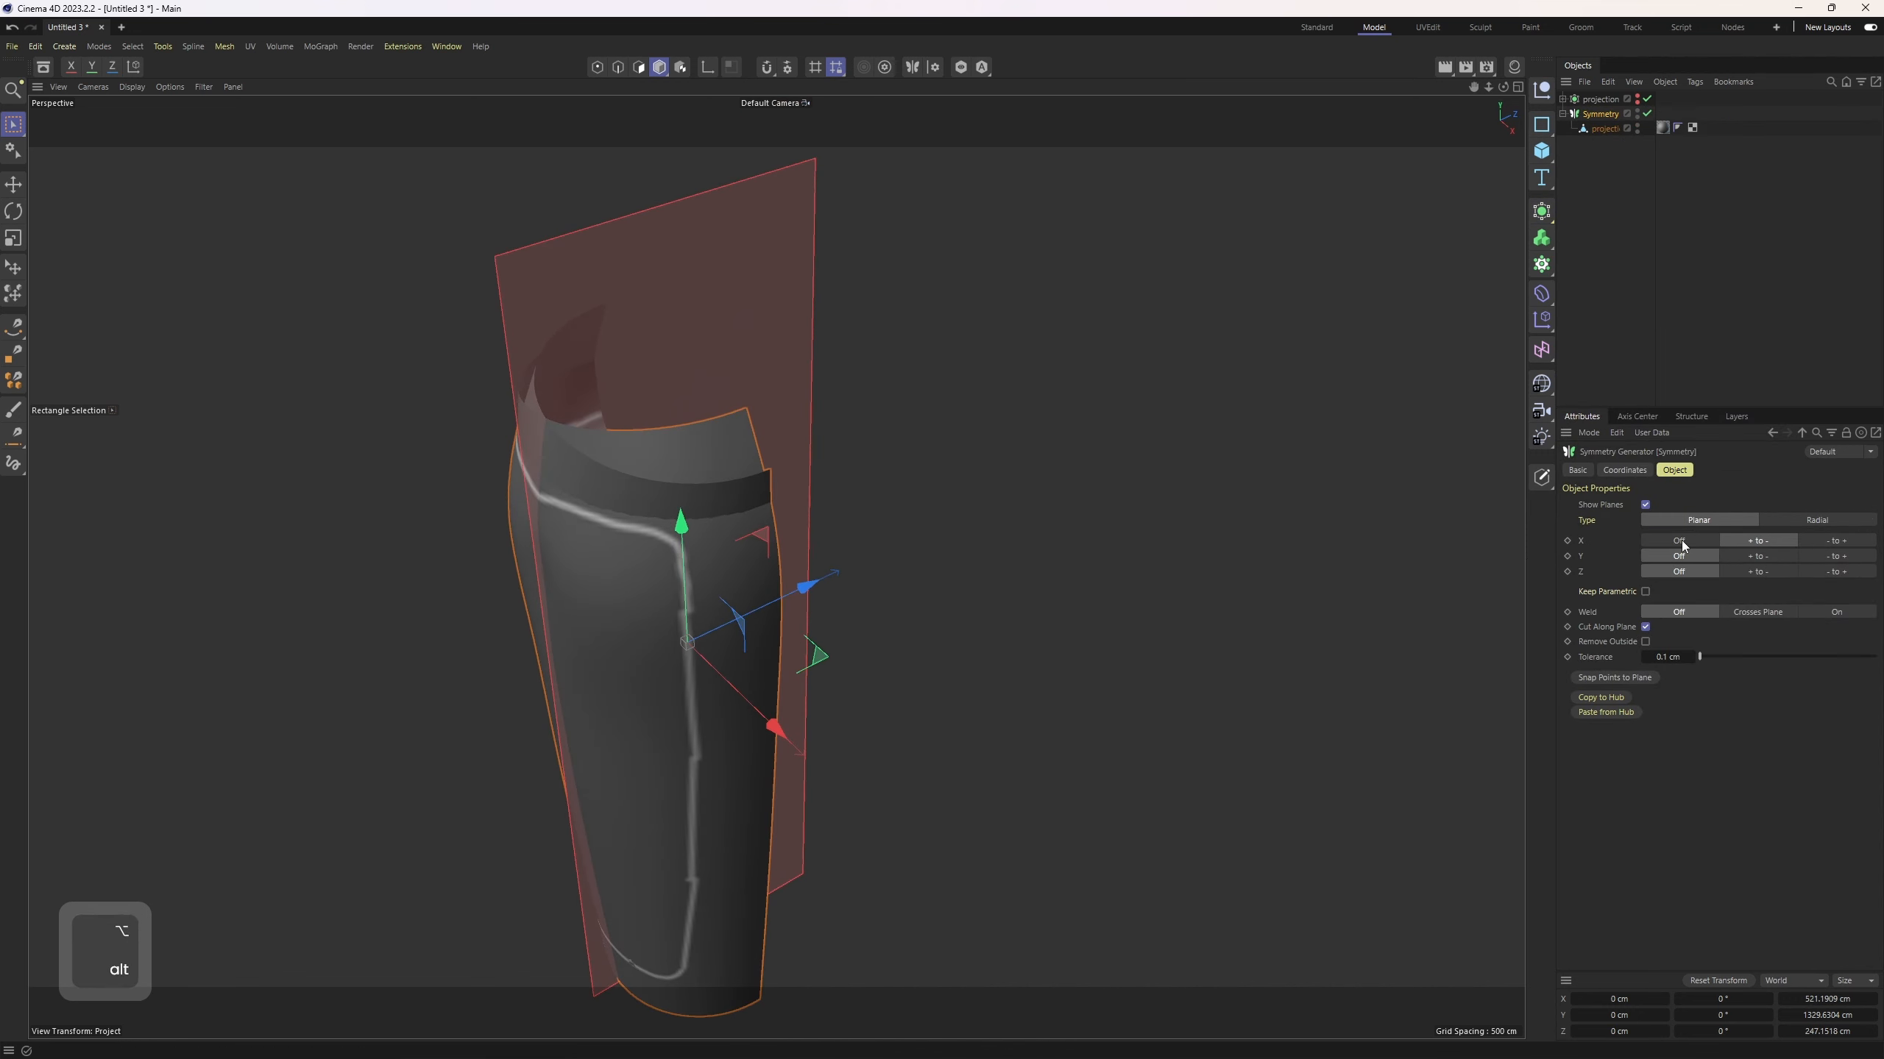
click(1680, 541)
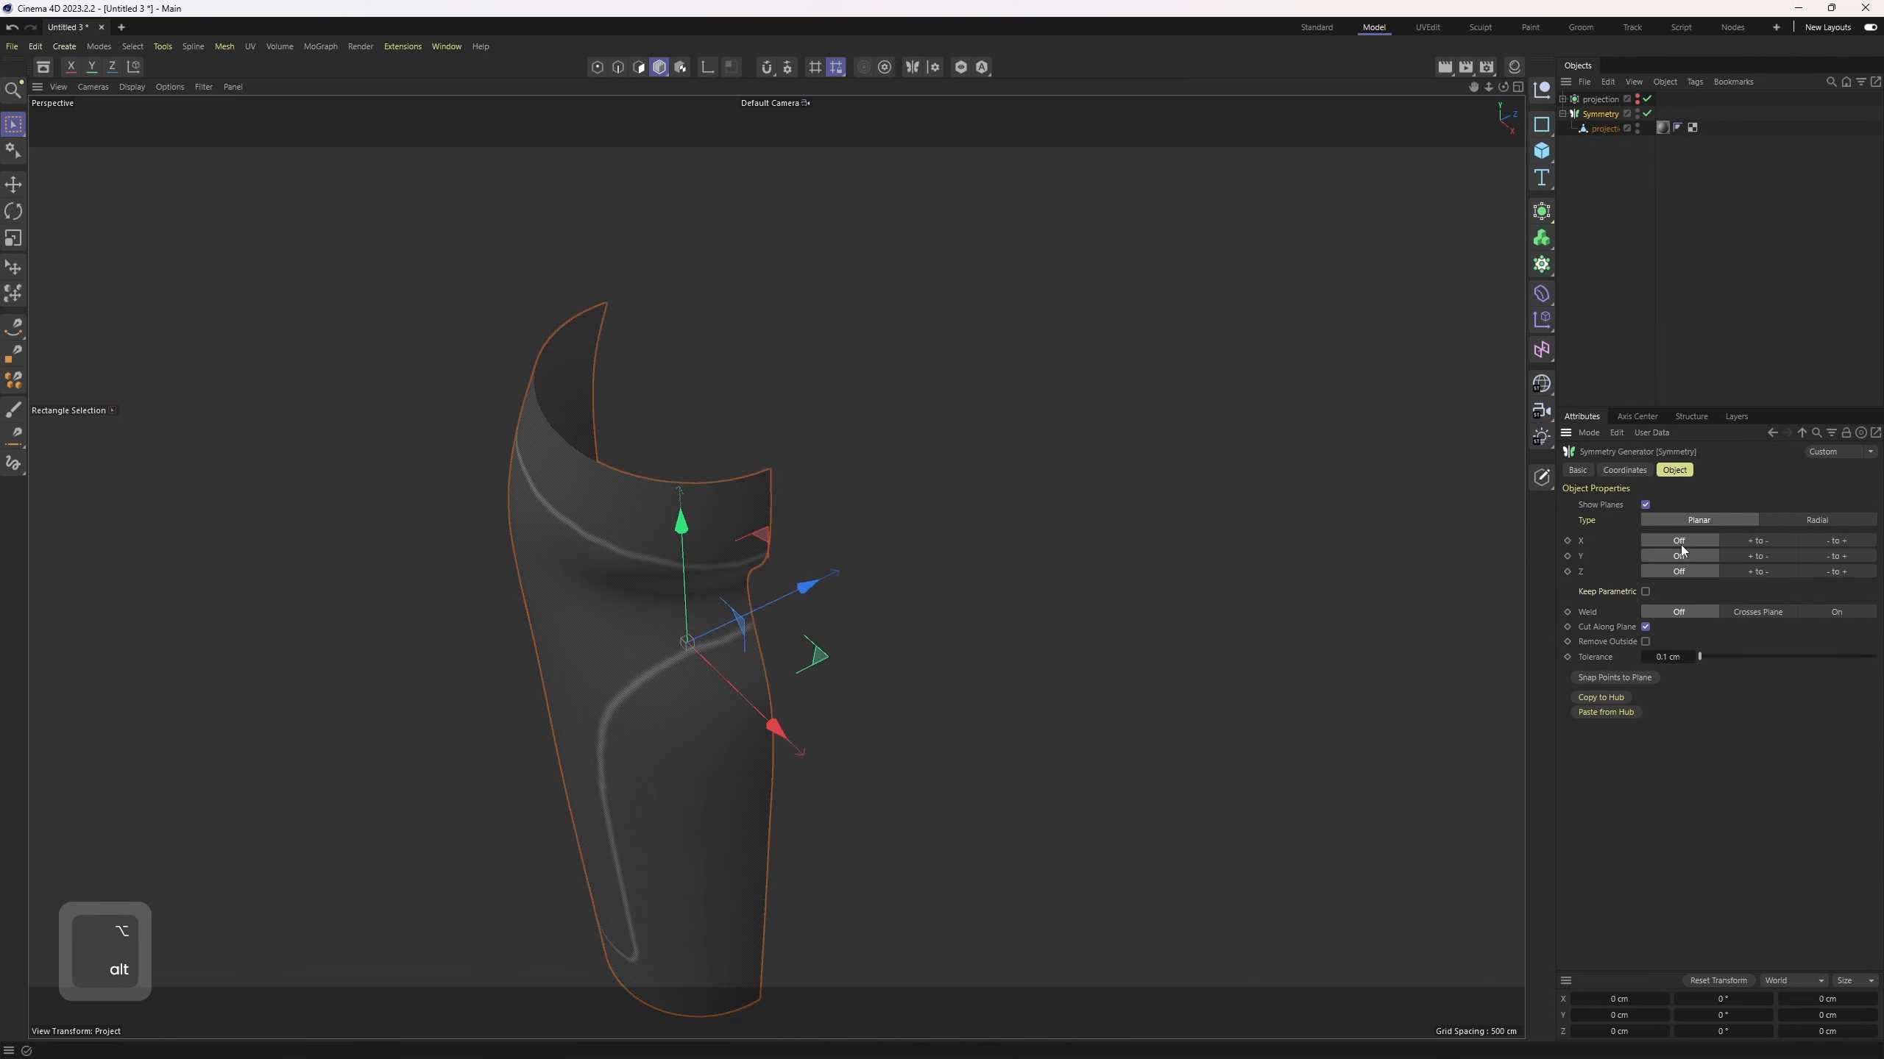
click(1824, 576)
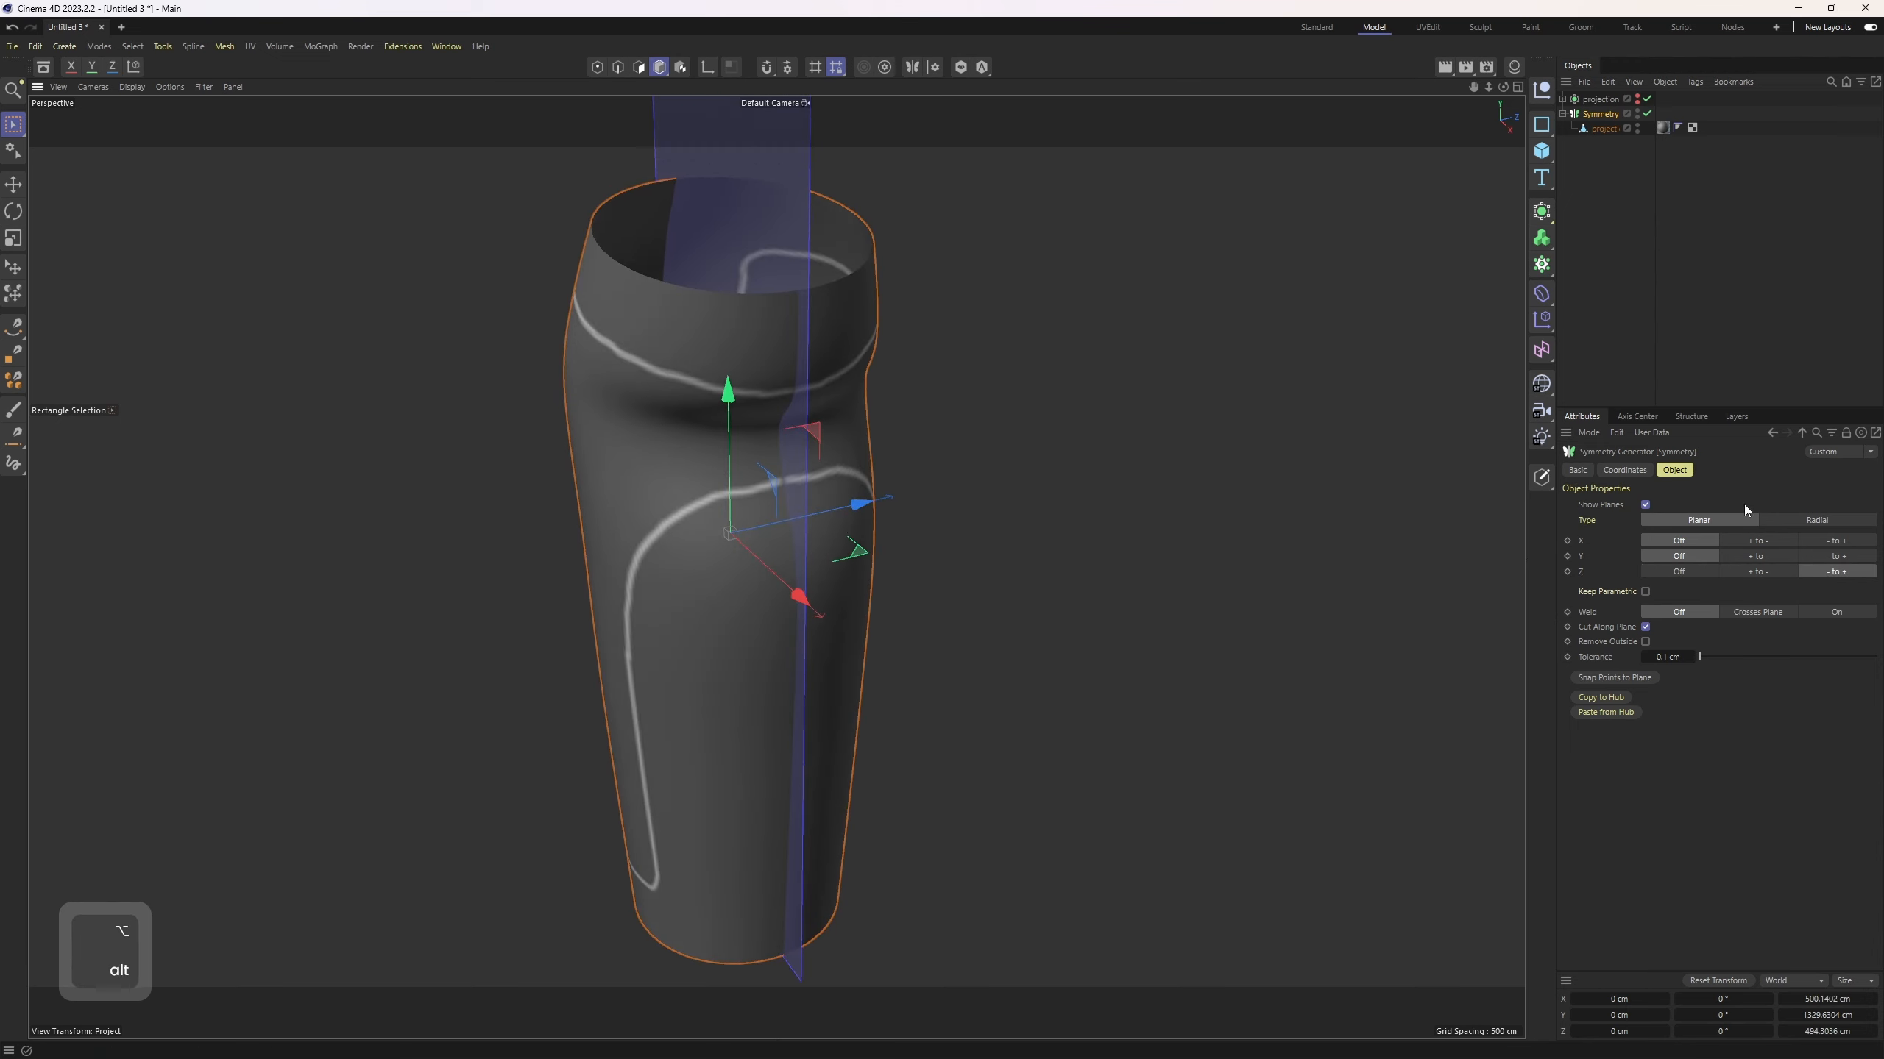
Step: Hide the symmetry planes and set the Symmetry generator's Weld to On
click(1644, 506)
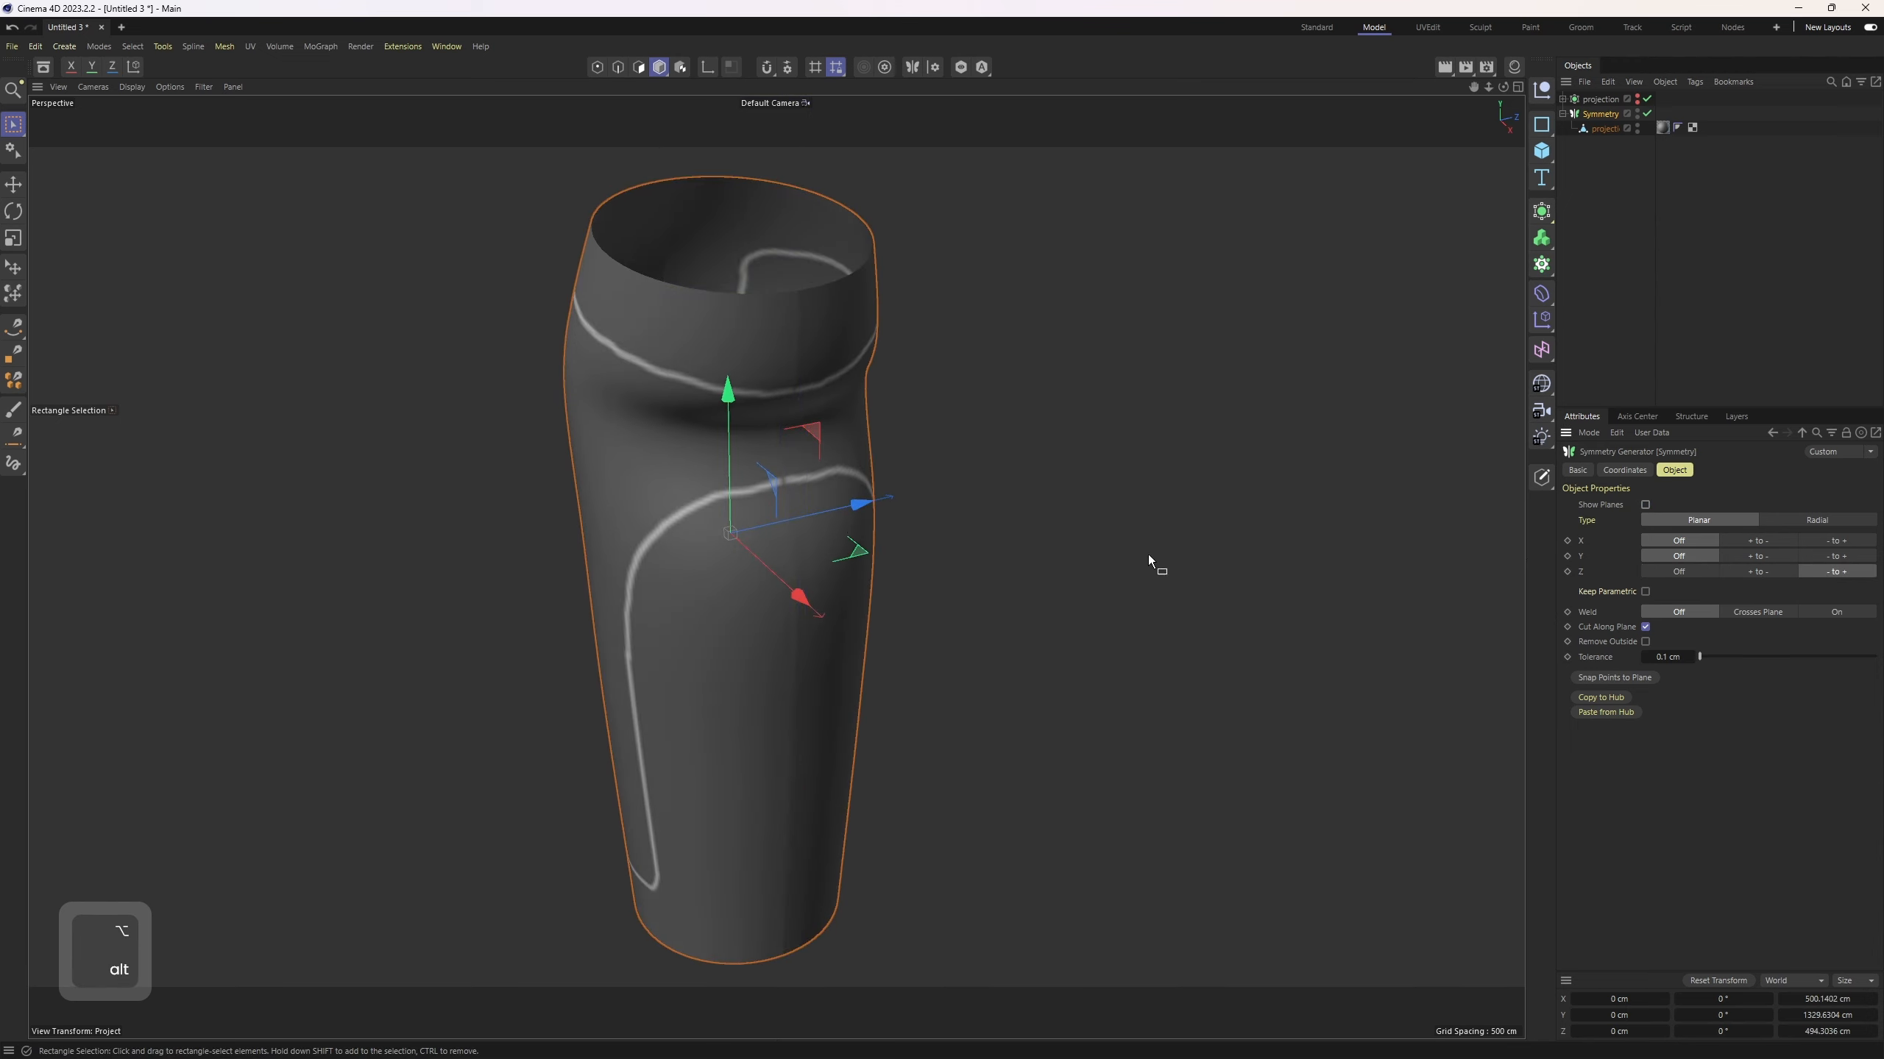
alt+right_drag(771, 375, 971, 347)
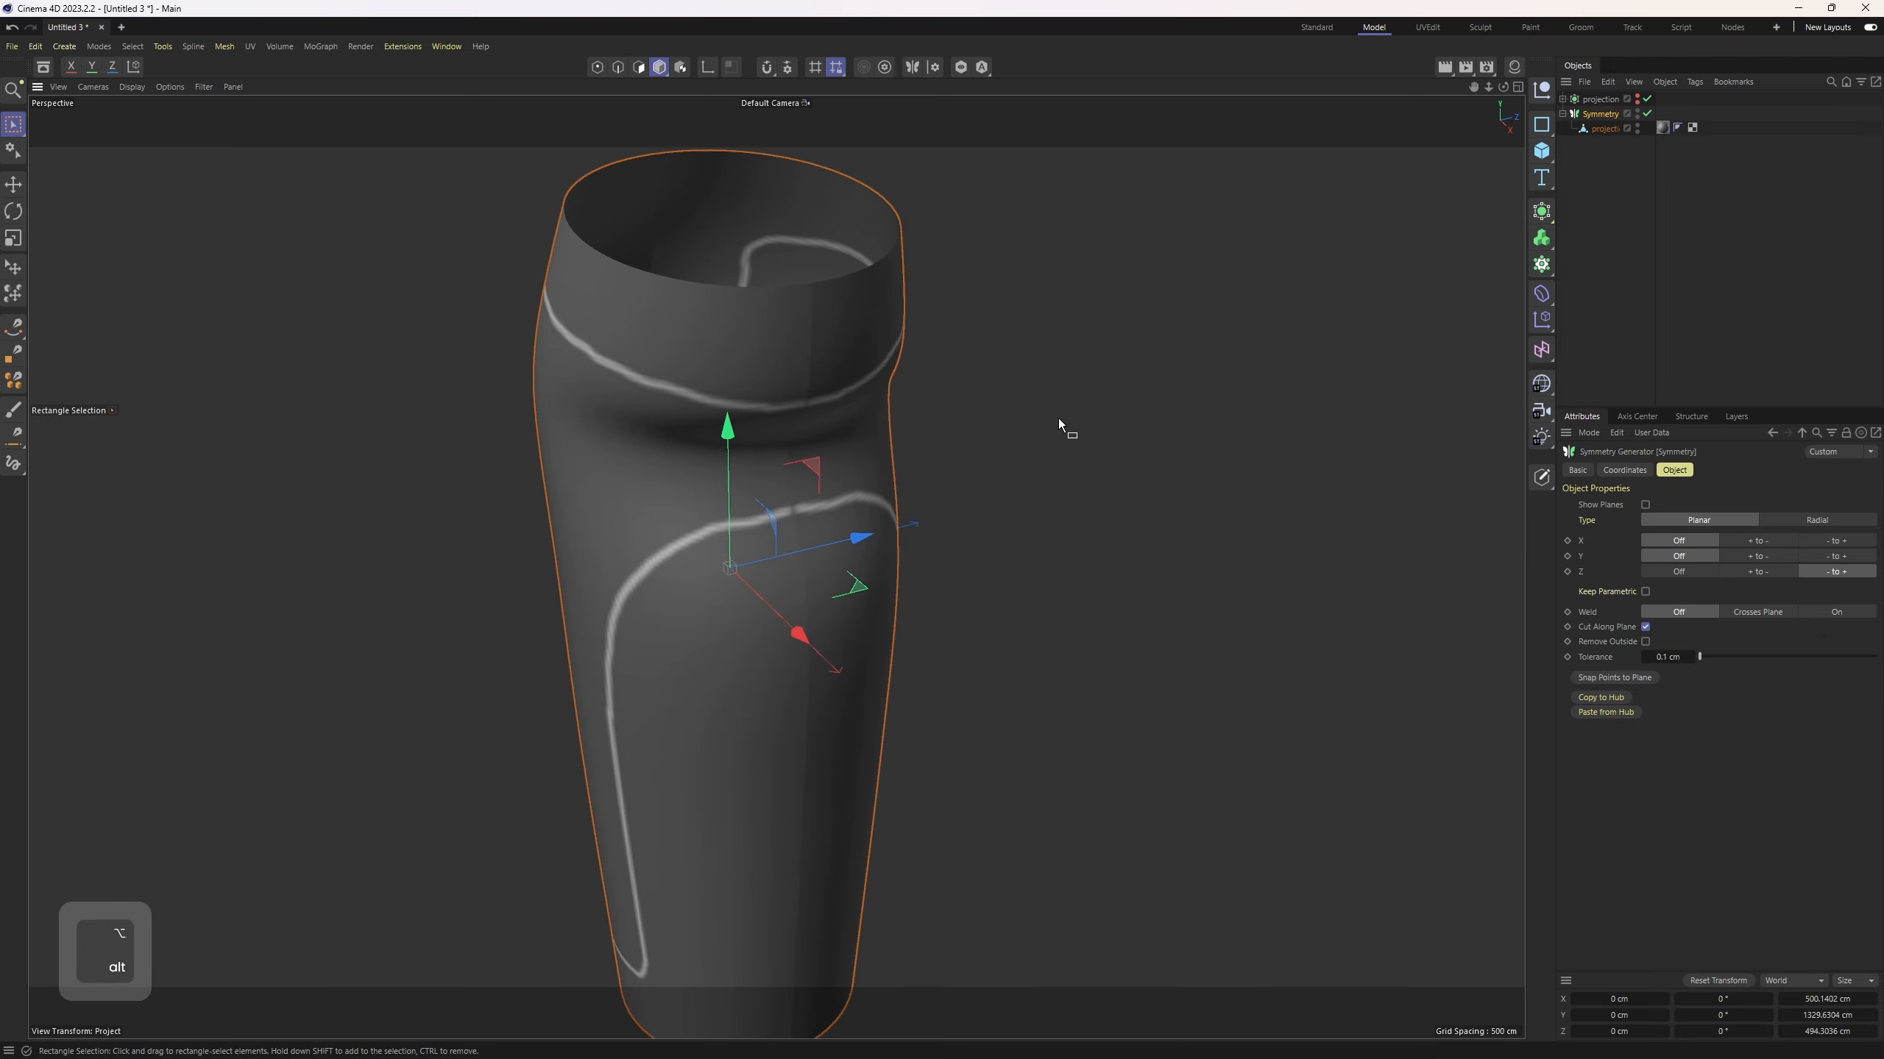
alt+right_drag(866, 530, 1007, 493)
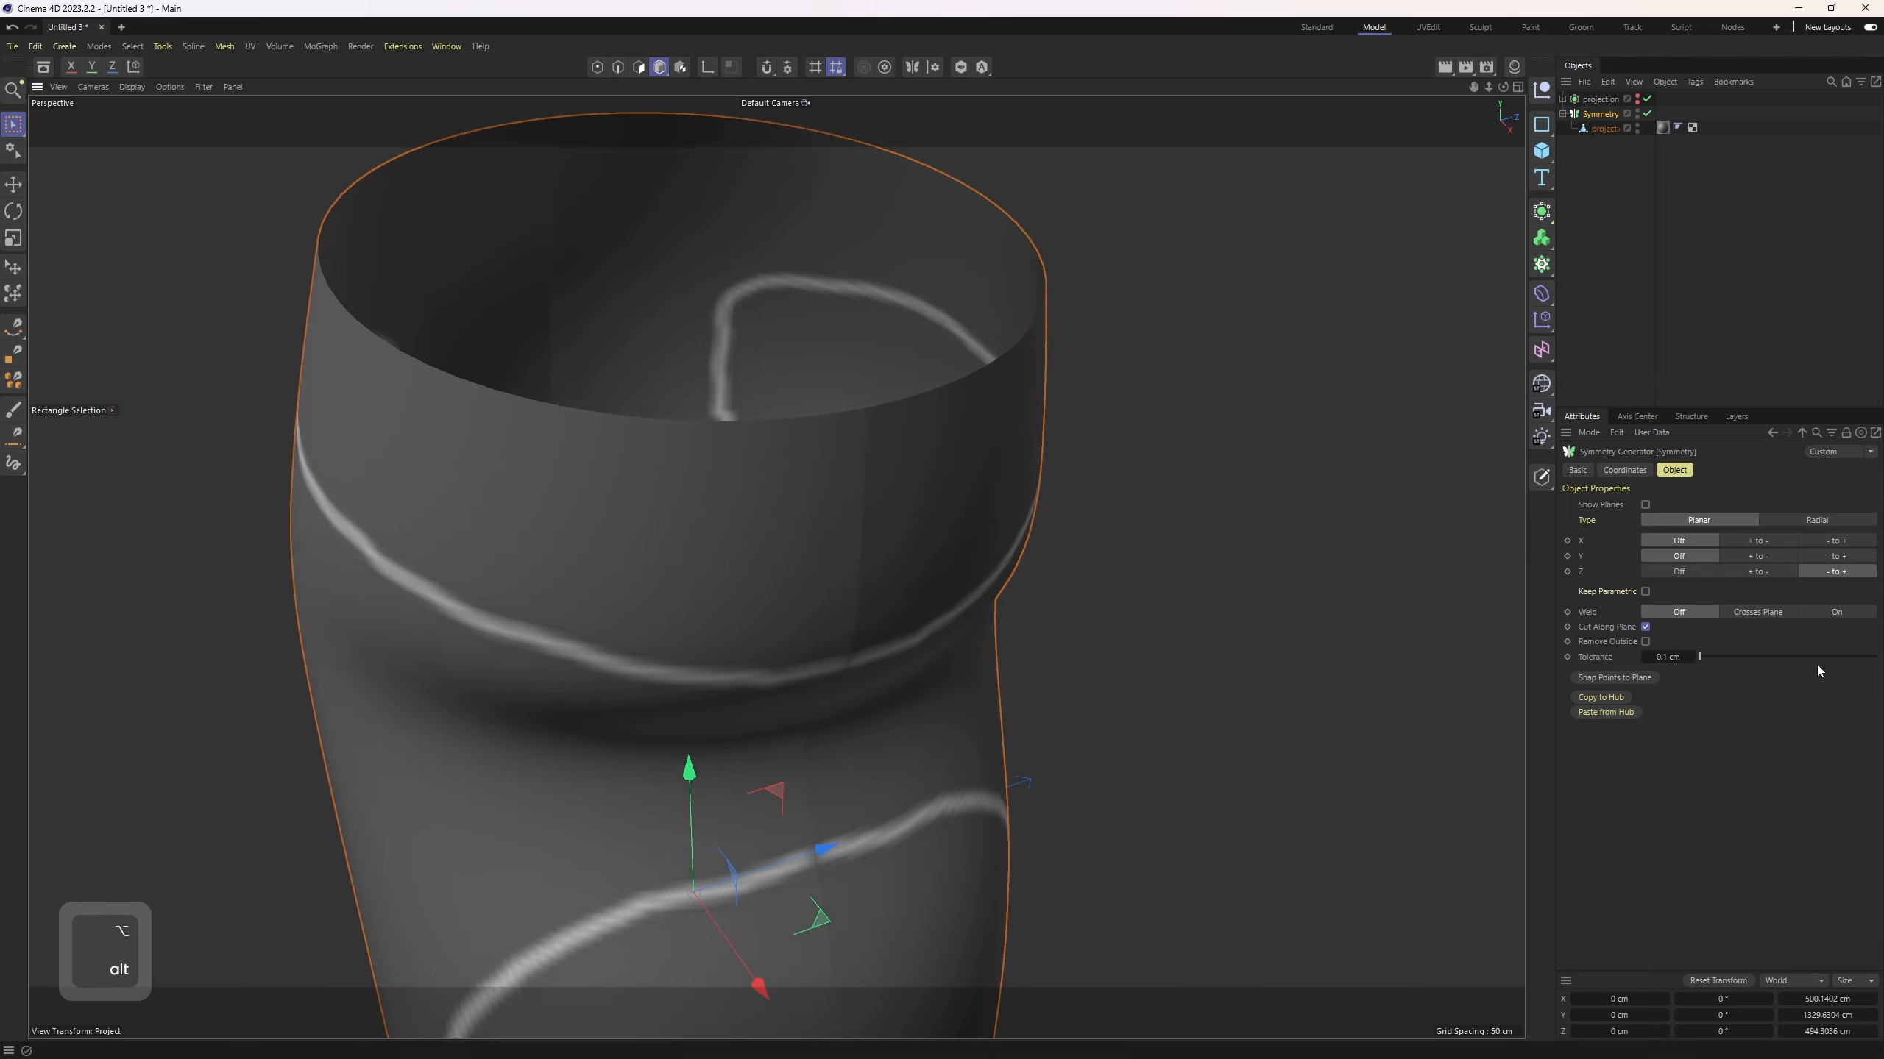
click(1854, 614)
Step: Inspect the mirrored outline and the welded centre seam in the four-view layout and in the Perspective view
alt+right_drag(865, 522, 877, 377)
alt+drag(877, 377, 671, 570)
alt+middle_drag(724, 803, 668, 665)
middle_click(1050, 910)
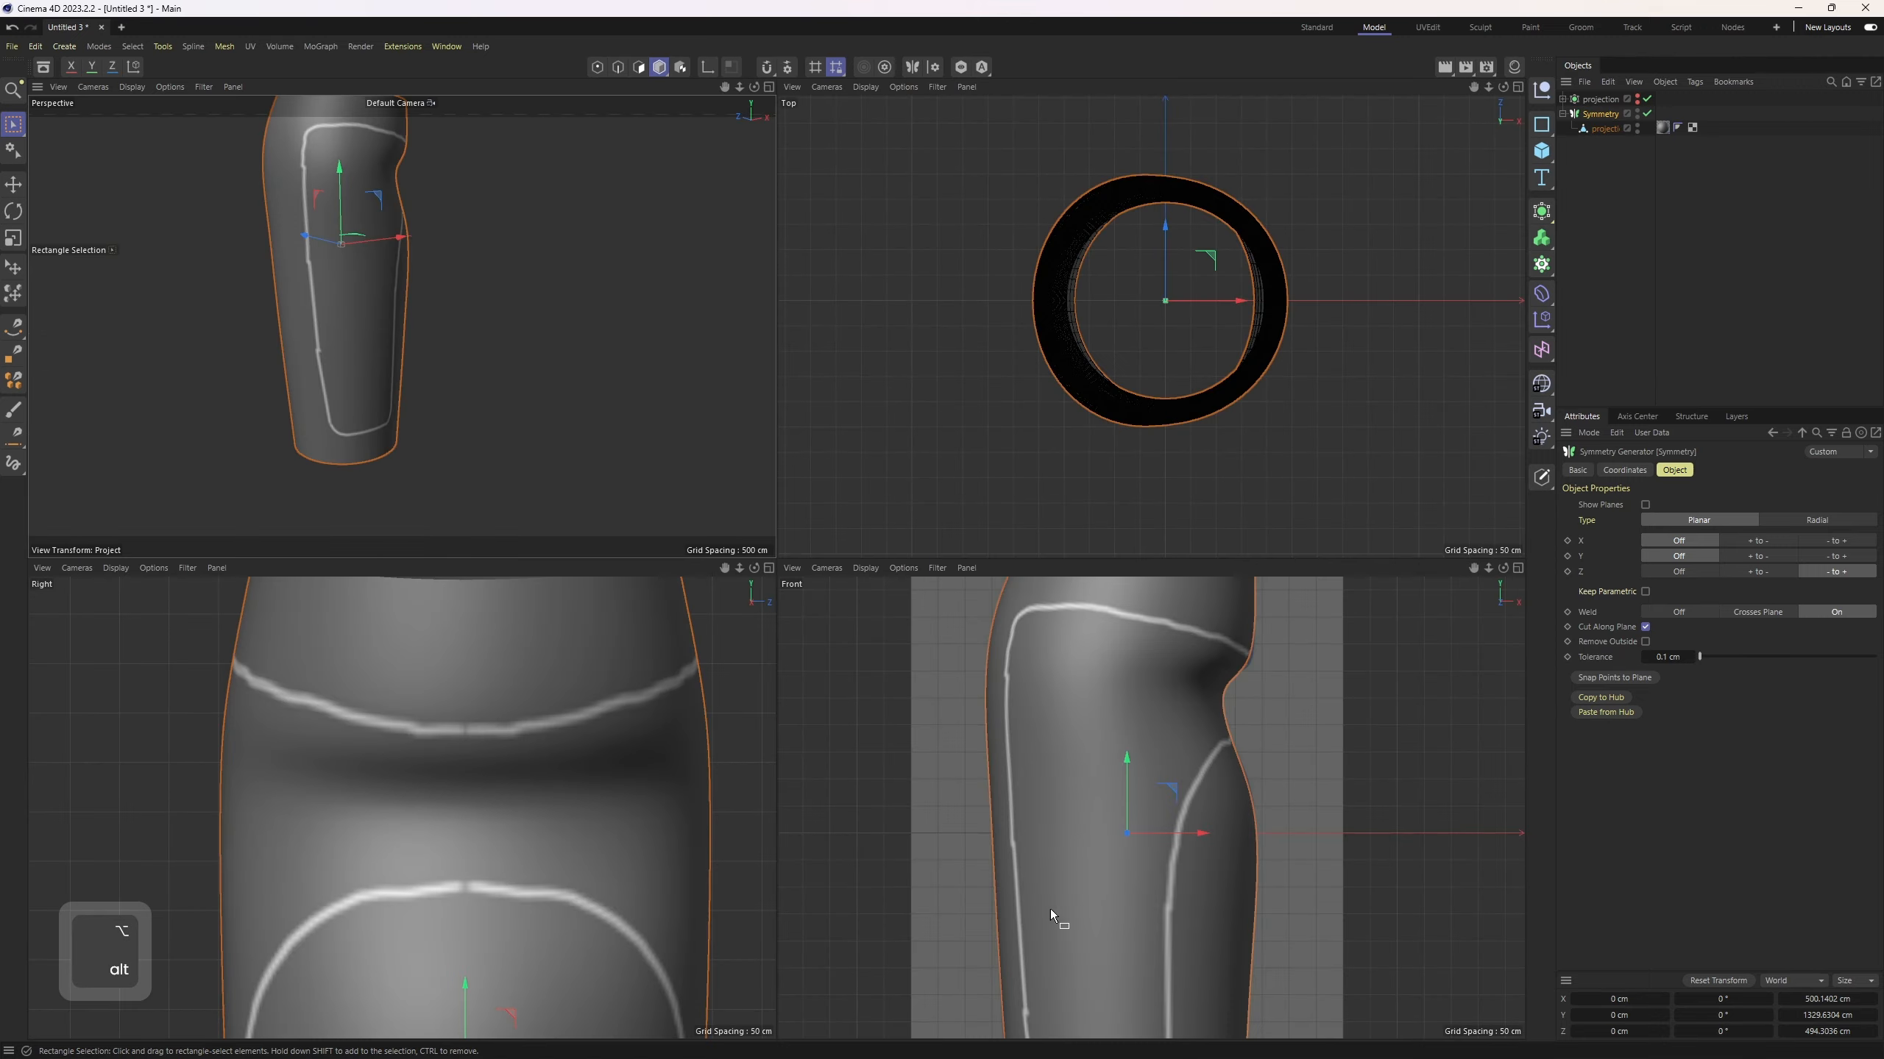
scroll(1136, 766, down, 4)
middle_click(545, 374)
alt+right_drag(544, 374, 828, 510)
alt+middle_drag(828, 510, 877, 624)
alt+drag(877, 624, 853, 626)
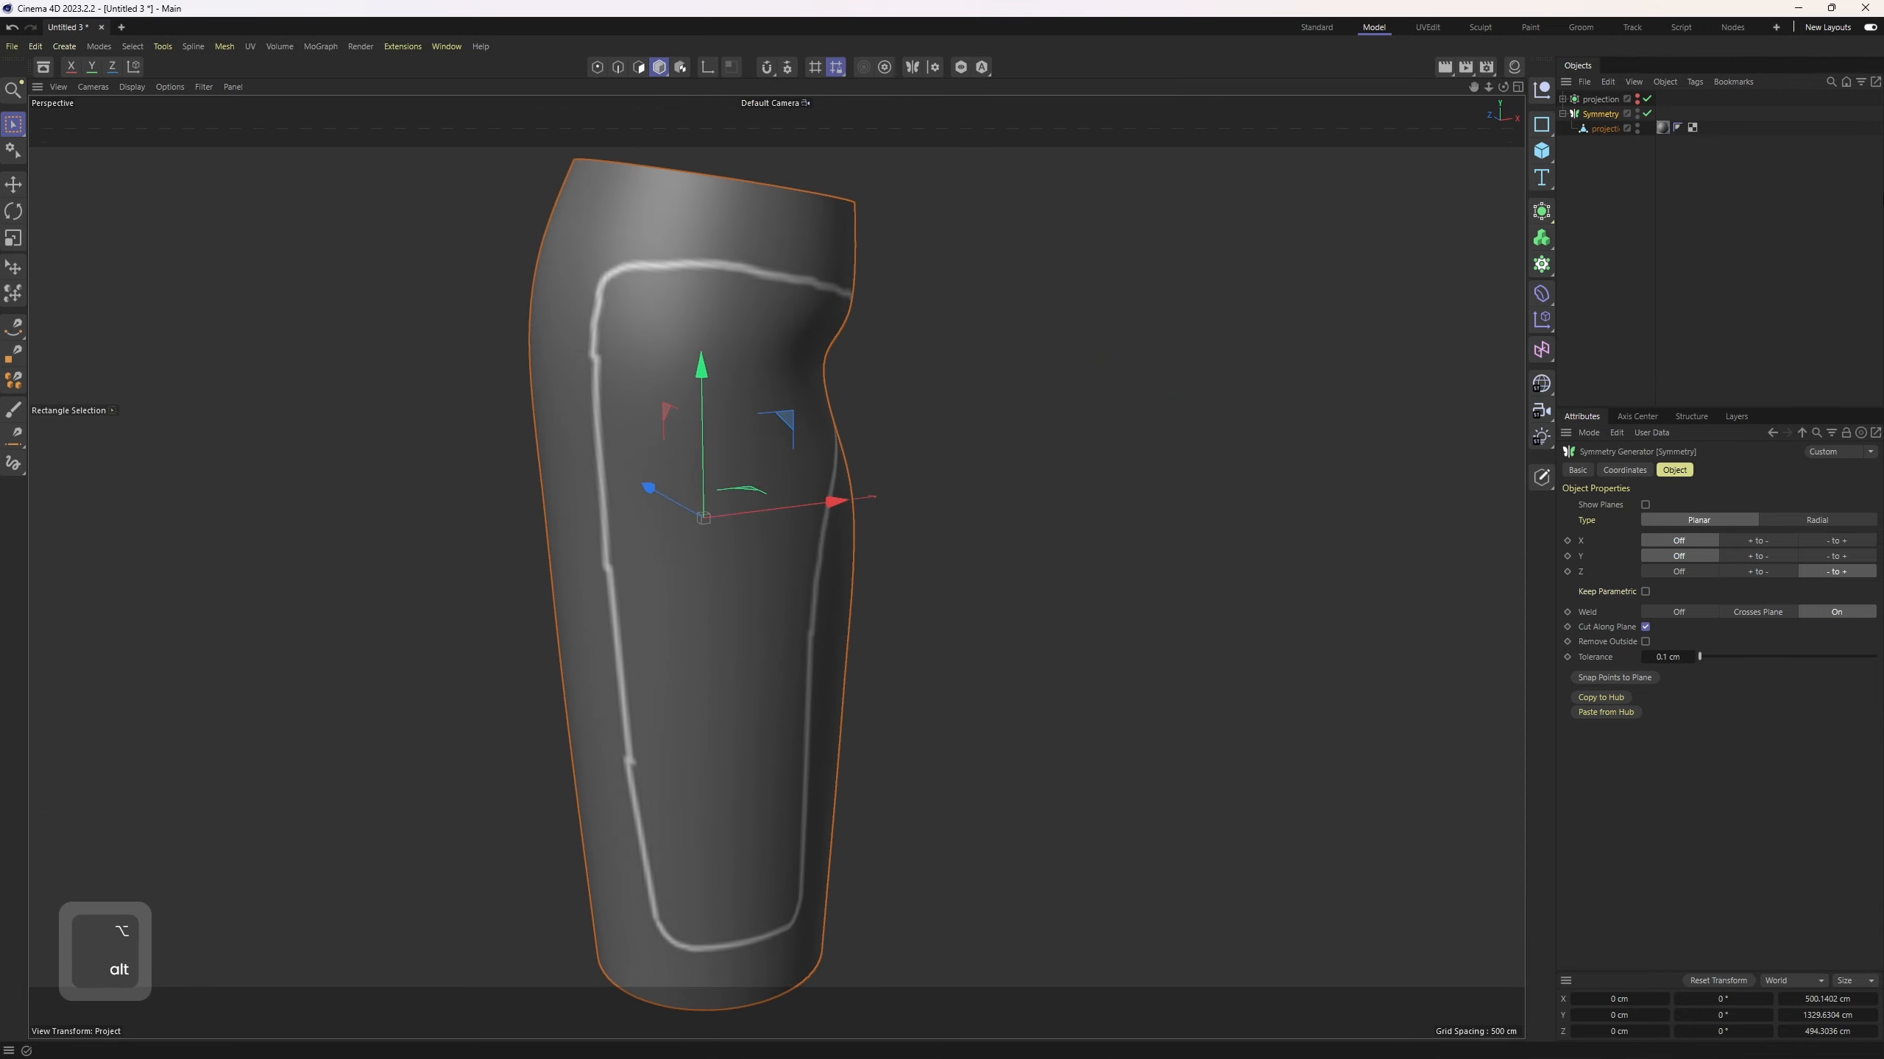
Step: Make the Symmetry generator editable and delete its parent null, keeping the full mirrored body as one polygon object
click(1734, 218)
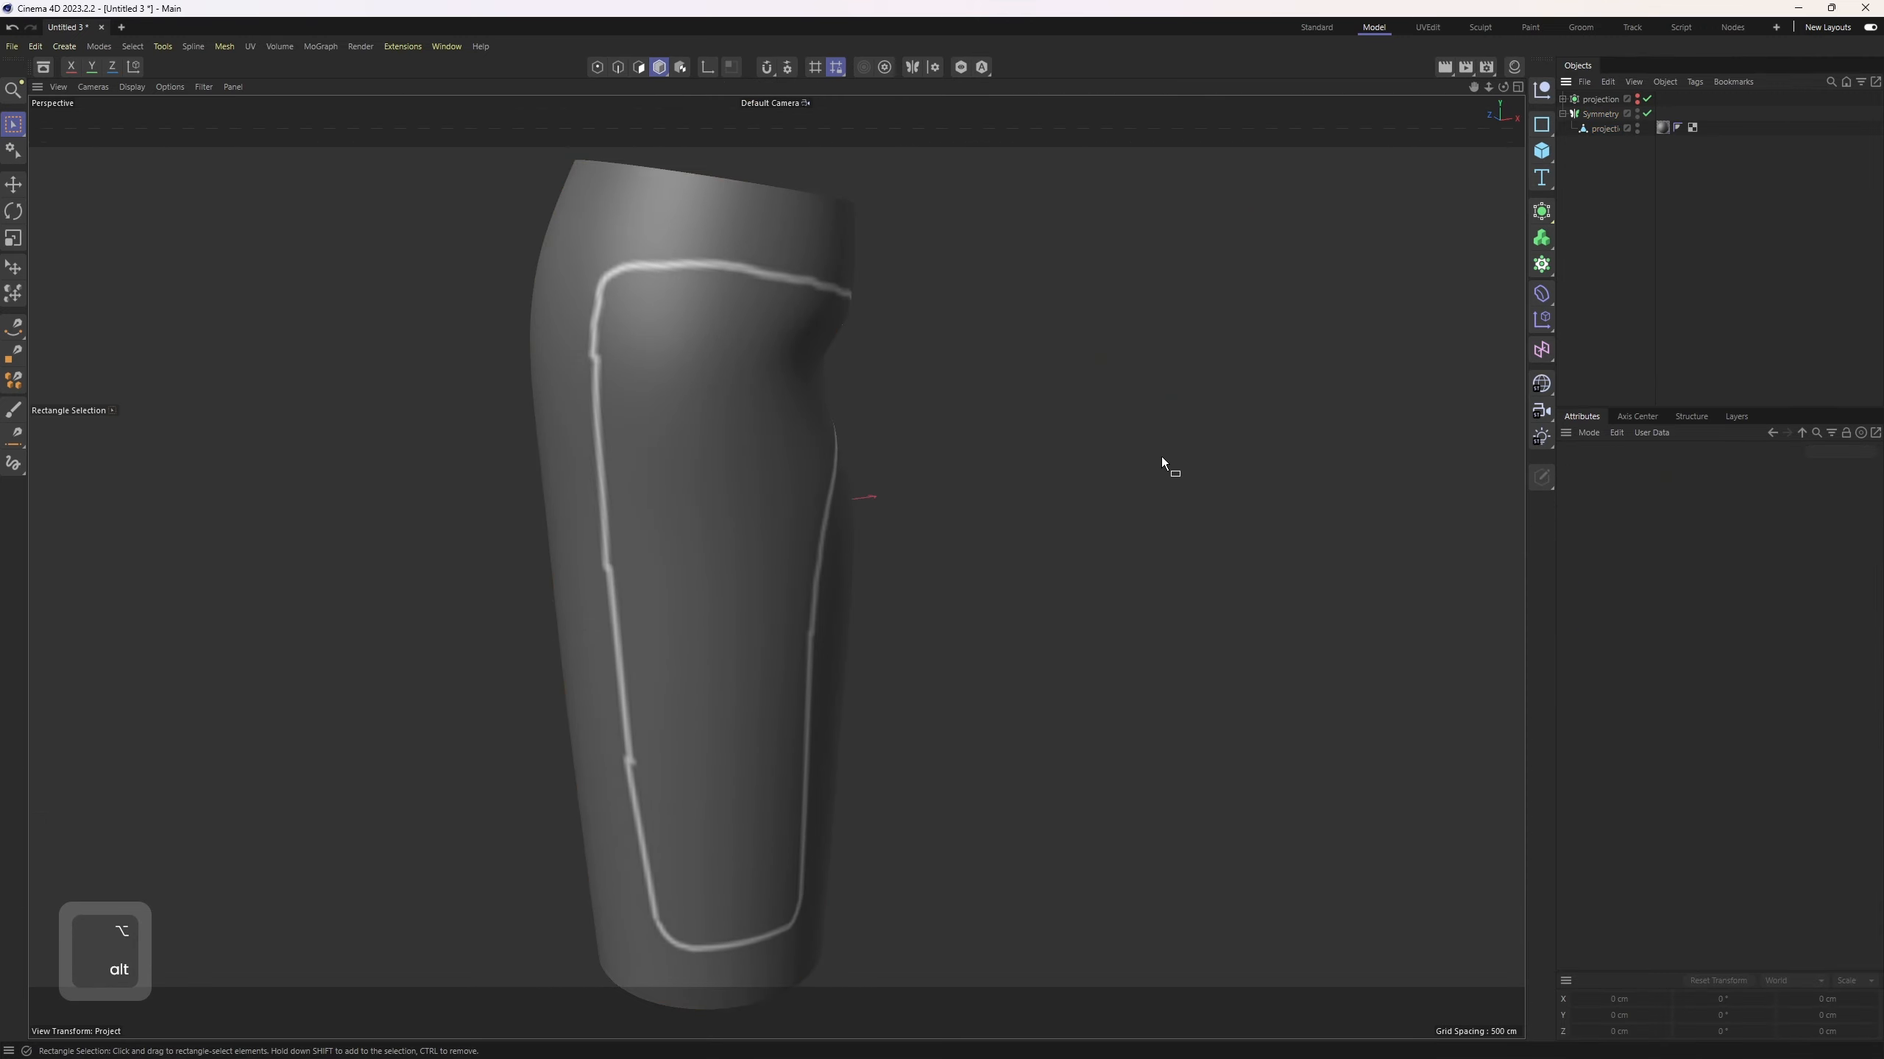
key(m)
key(e)
alt+drag(1145, 471, 894, 503)
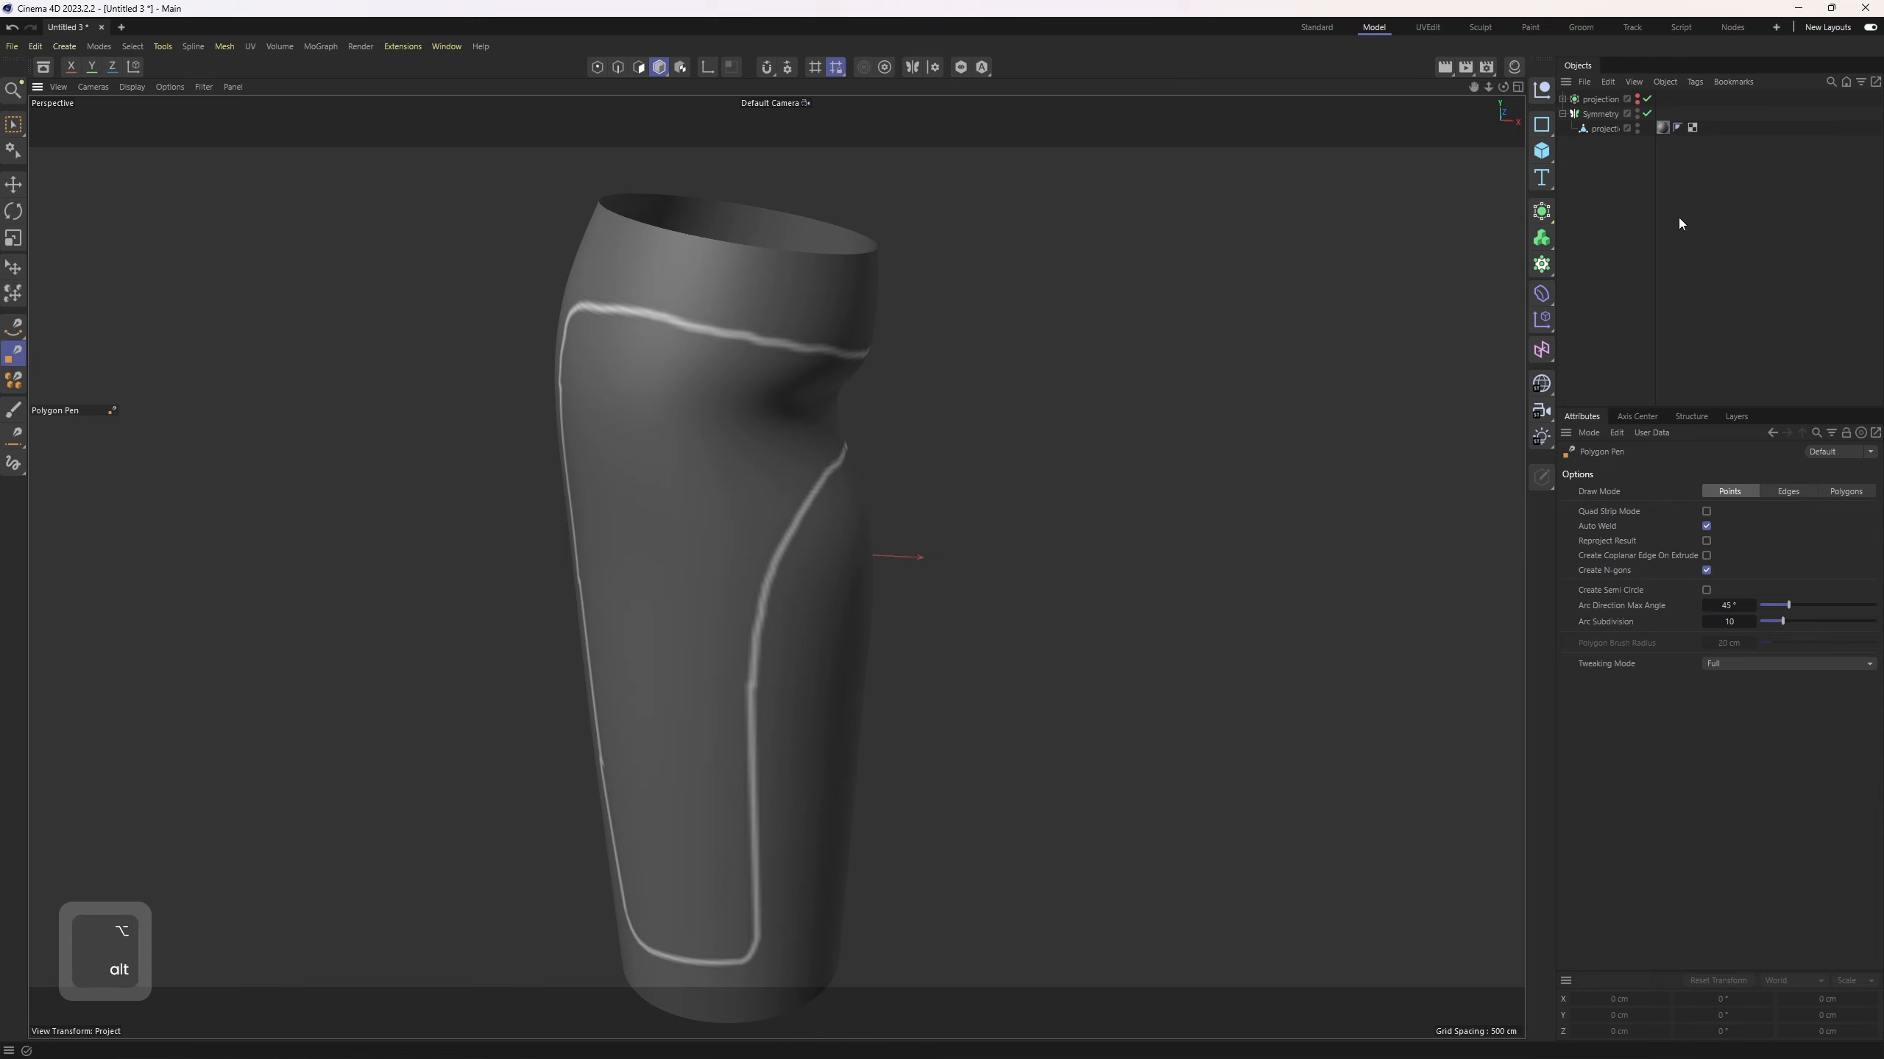
click(1599, 115)
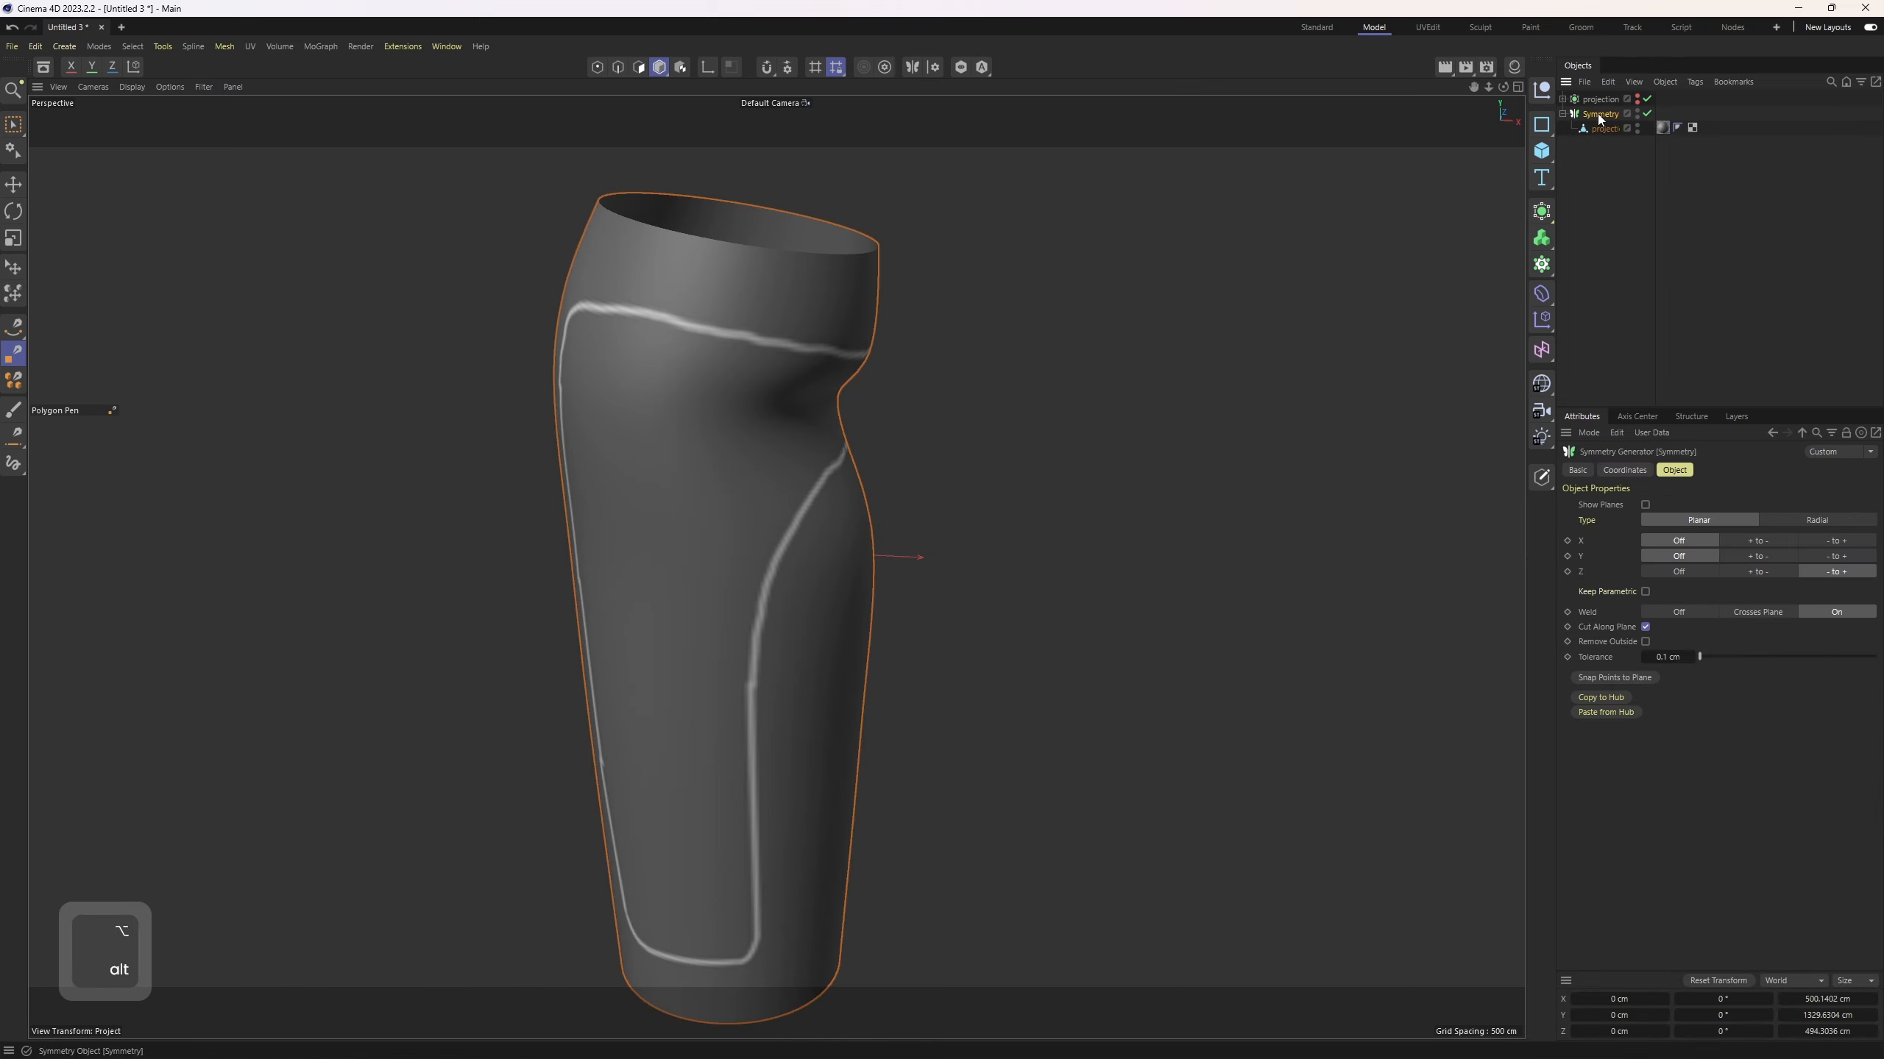
key(c)
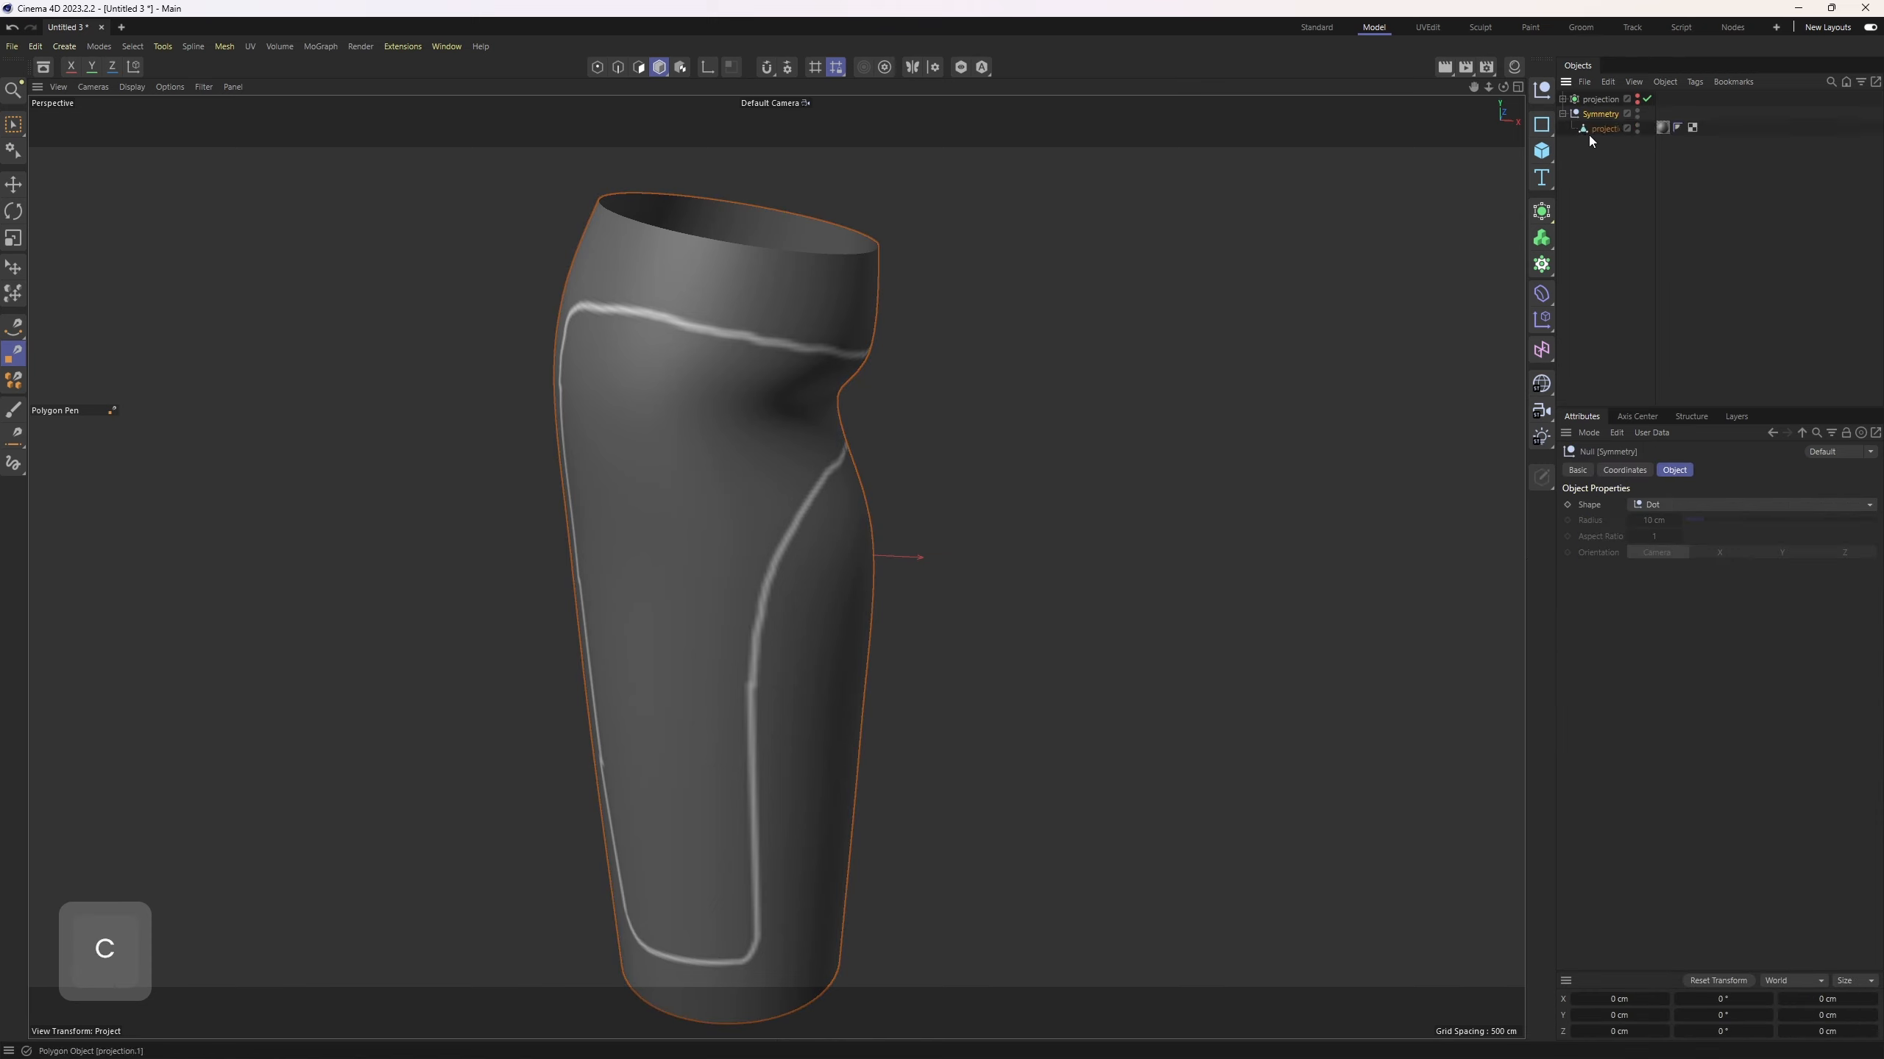
key(Delete)
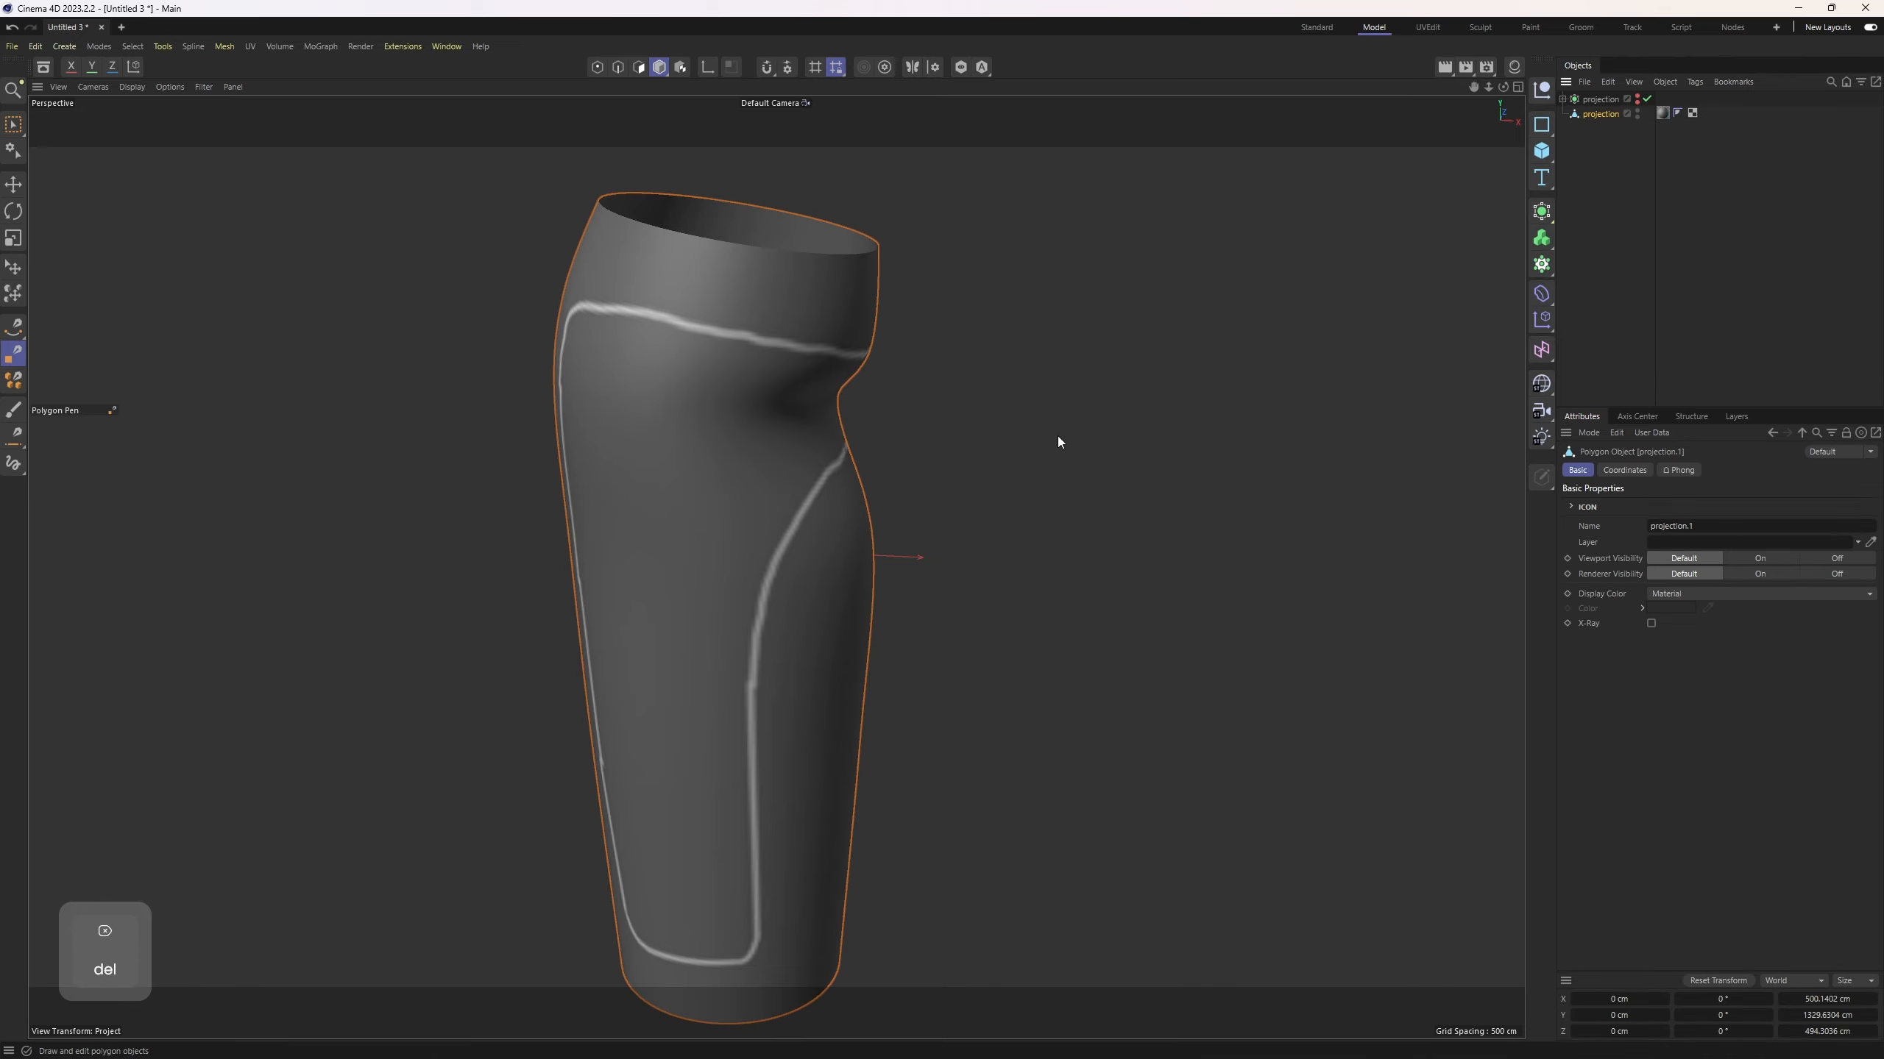
Step: Deselect the body and start the Polygon Pen with Reproject Result enabled
key(3)
alt+drag(1031, 450, 765, 425)
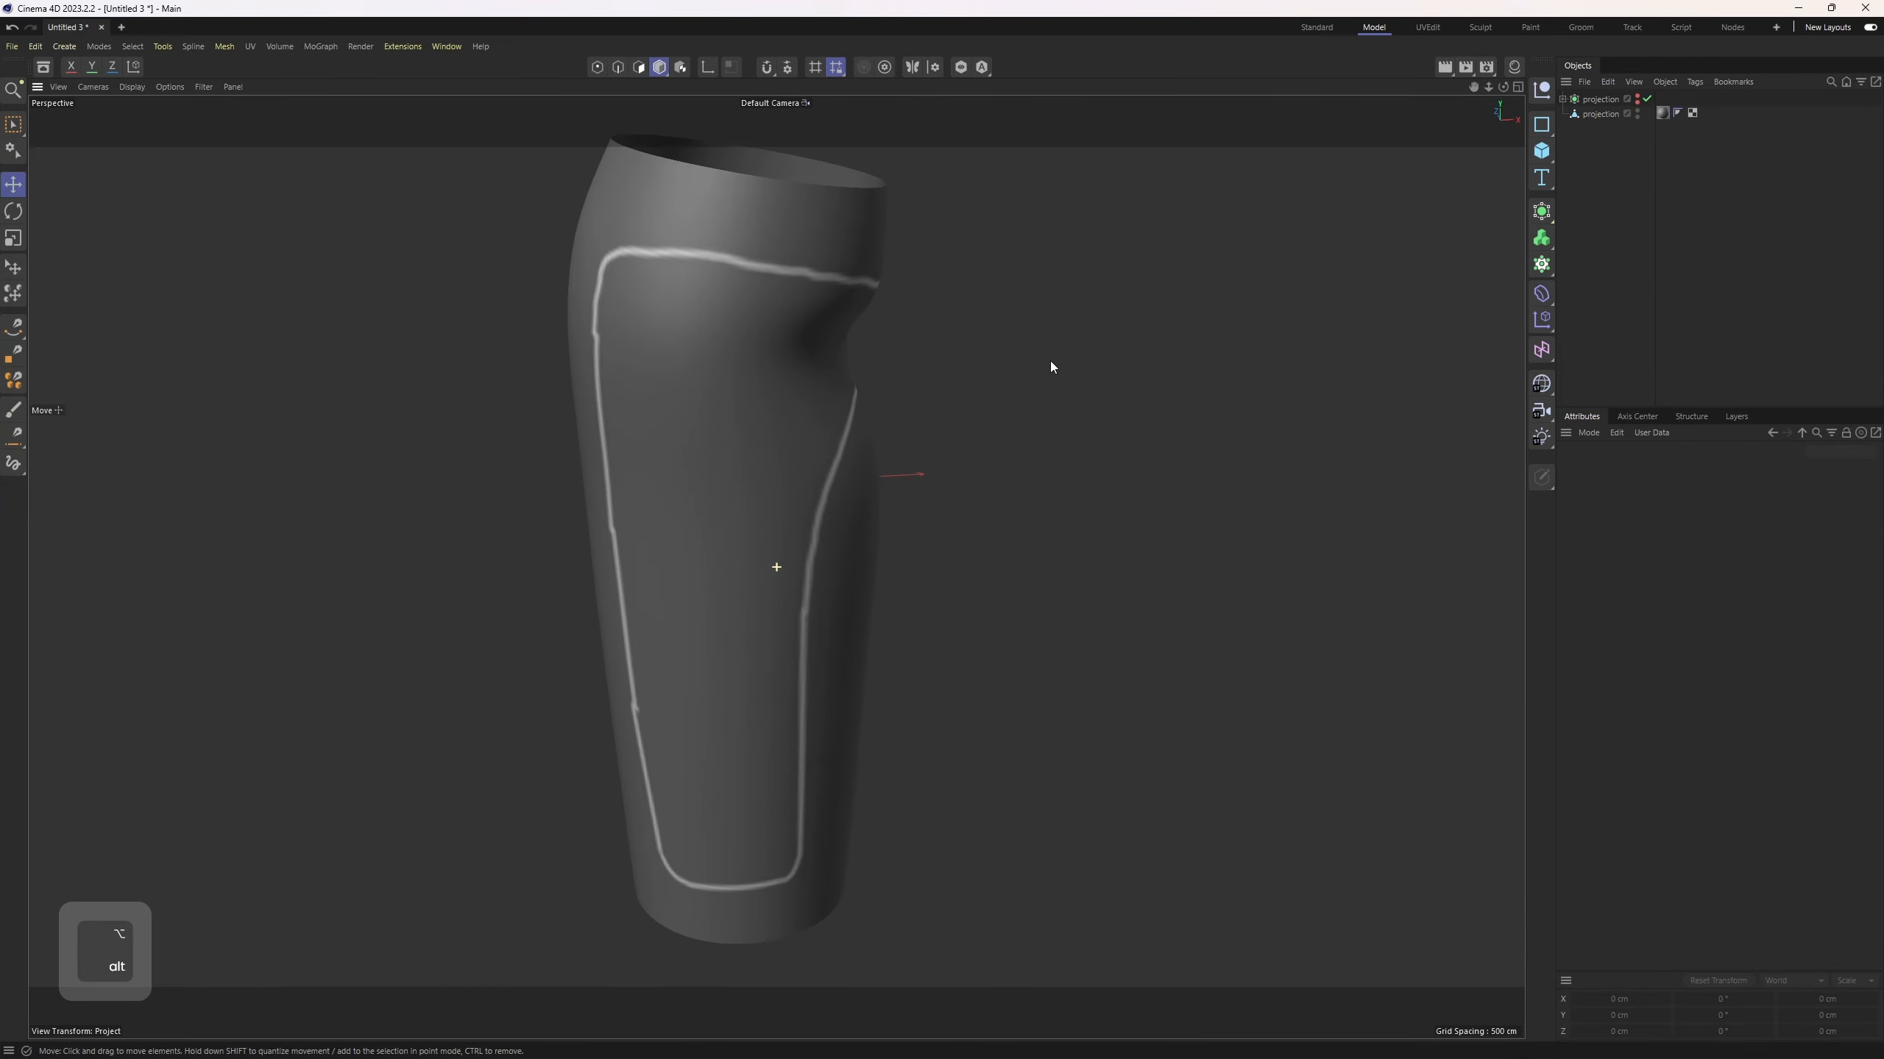
alt+middle_drag(1051, 361, 971, 412)
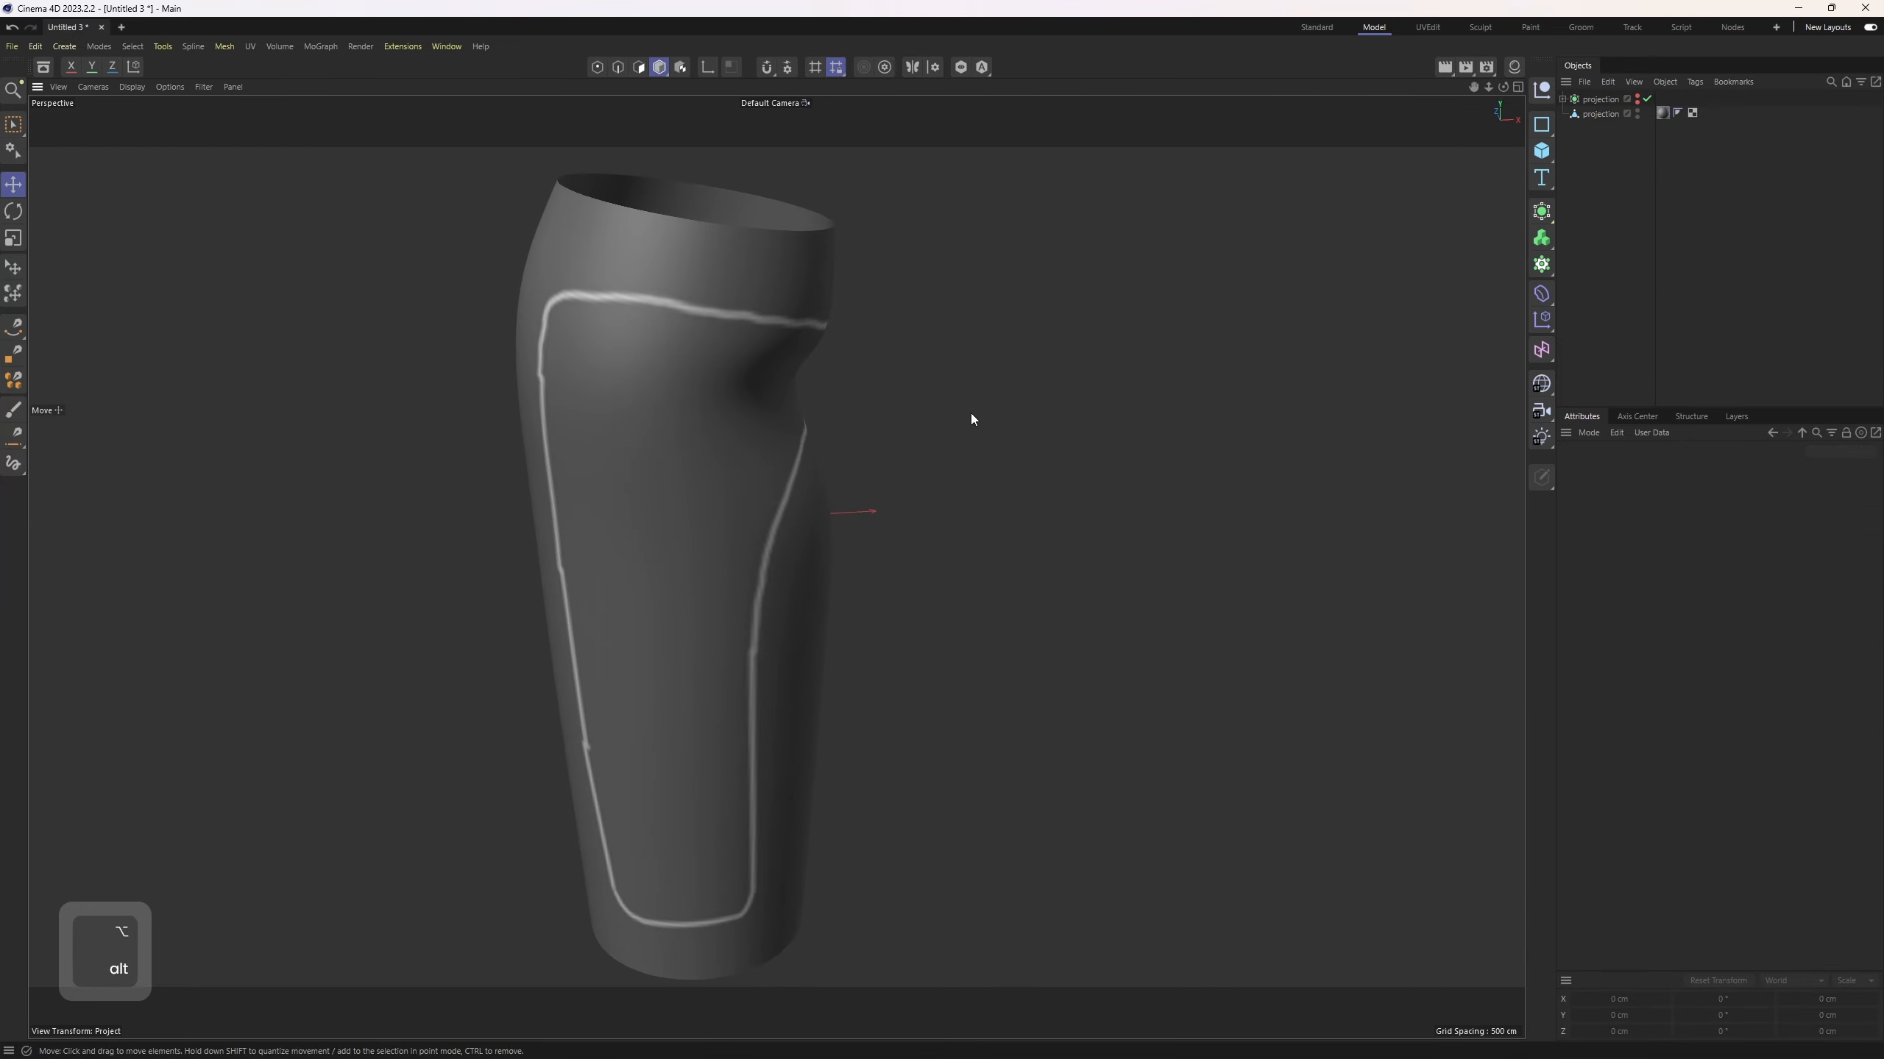
click(224, 46)
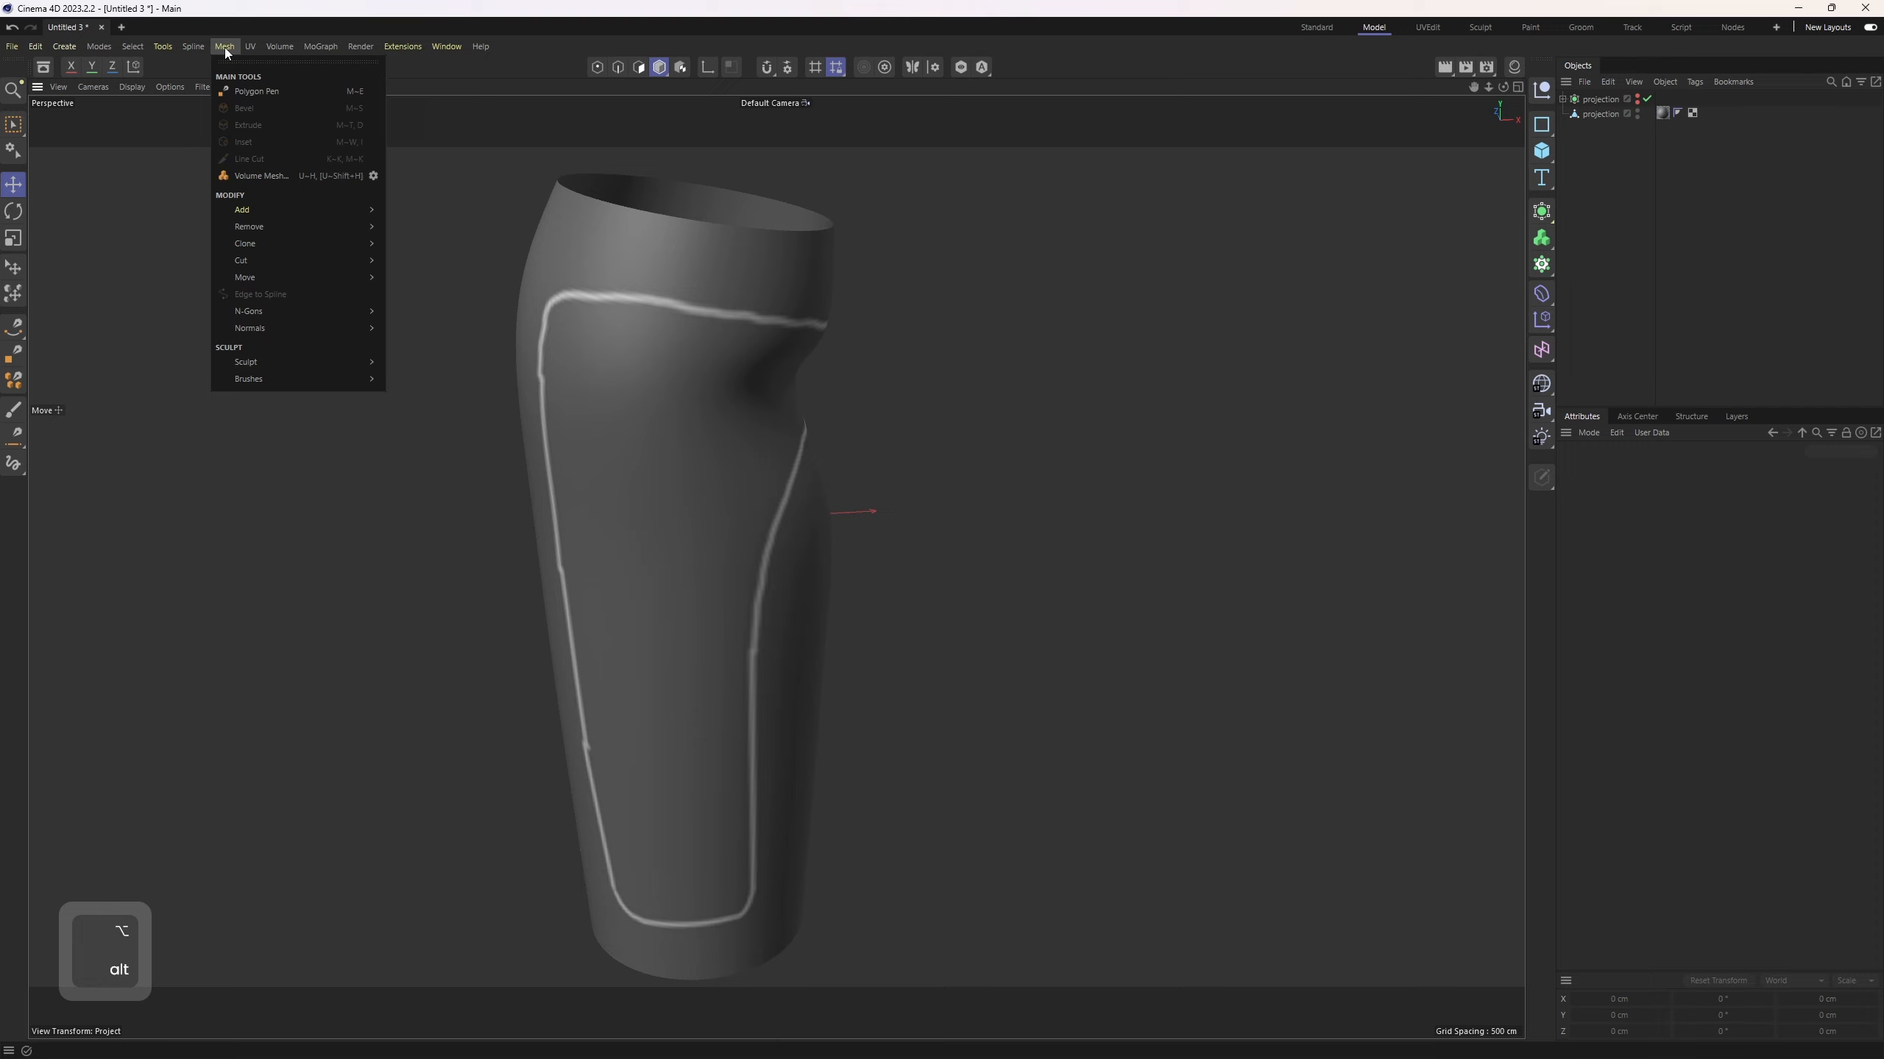
click(258, 92)
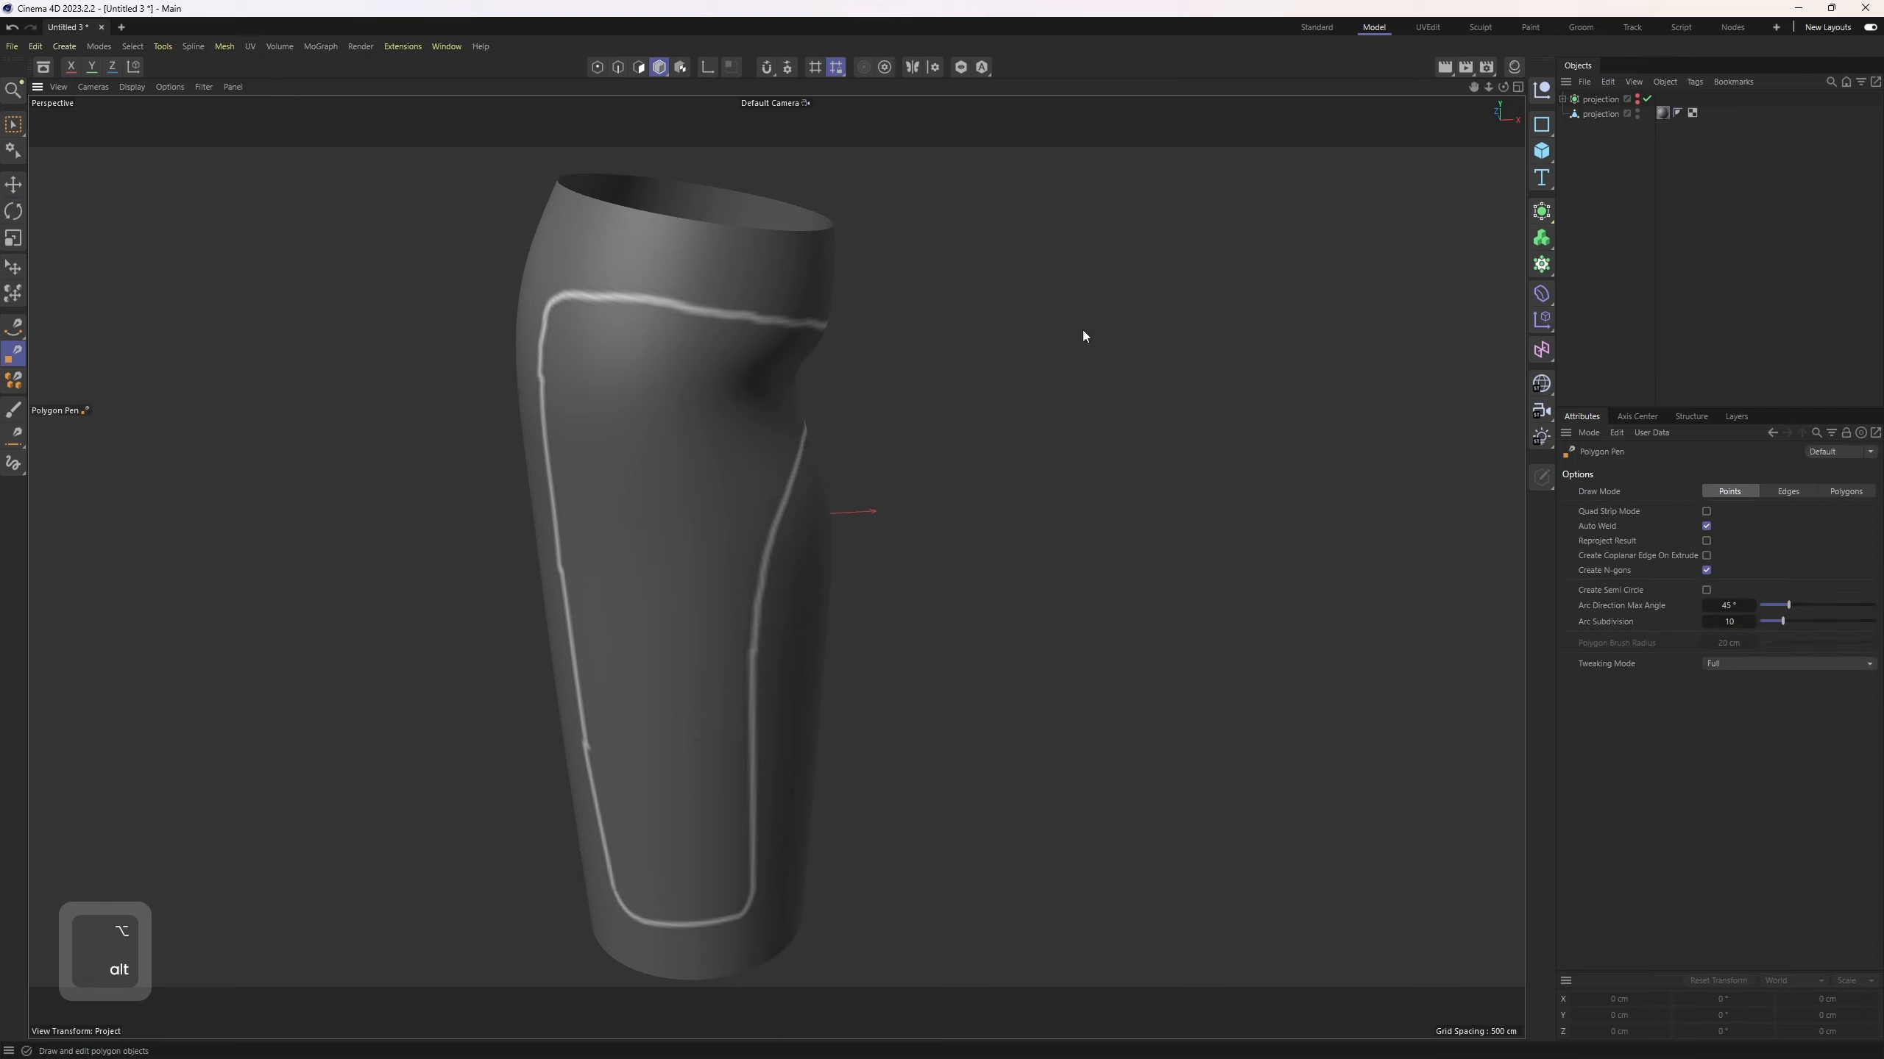
click(1707, 541)
Step: Draw the first quad on the body's surface at the lower rear corner of the painted outline
alt+drag(793, 445, 1136, 482)
alt+drag(769, 603, 624, 706)
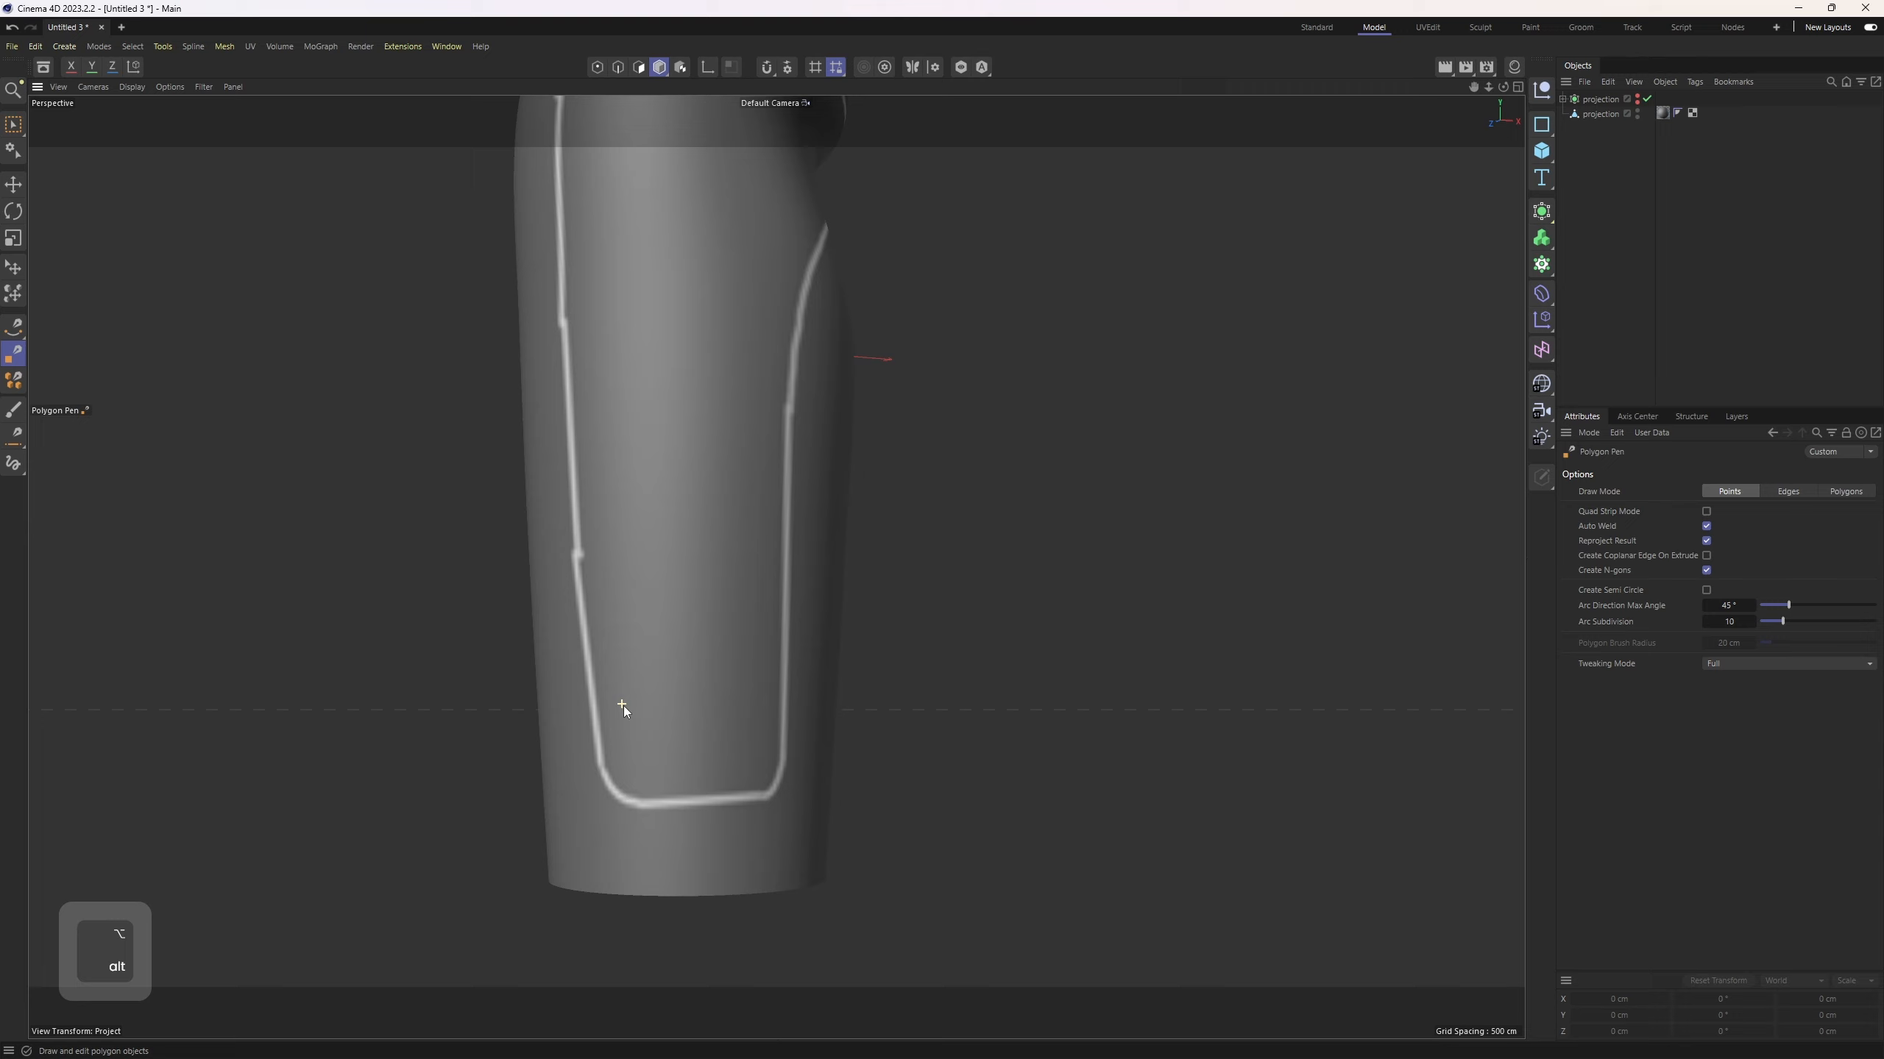
click(591, 661)
click(605, 801)
click(688, 803)
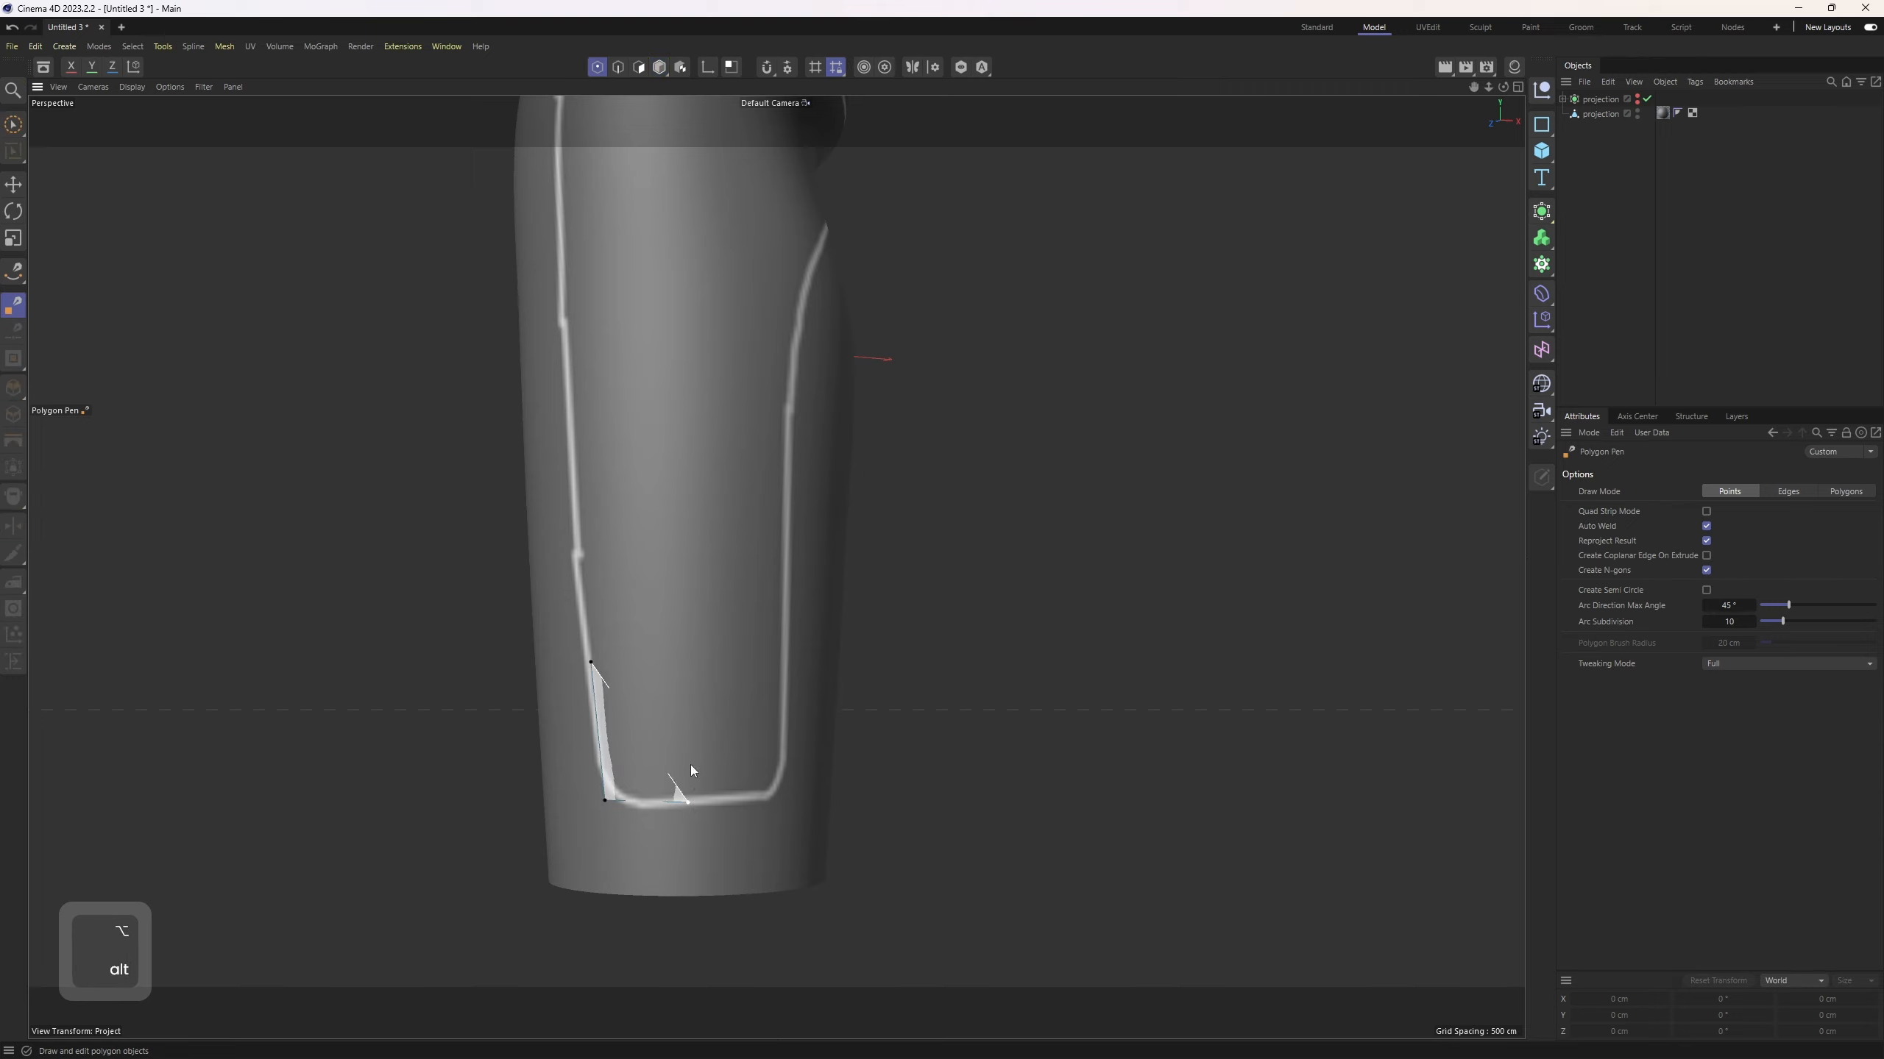
click(693, 652)
click(594, 664)
Step: Extend the first quad into a two-column strip running up the lower part of the painted panel, fitting its sides to the outline
alt+drag(594, 664, 745, 775)
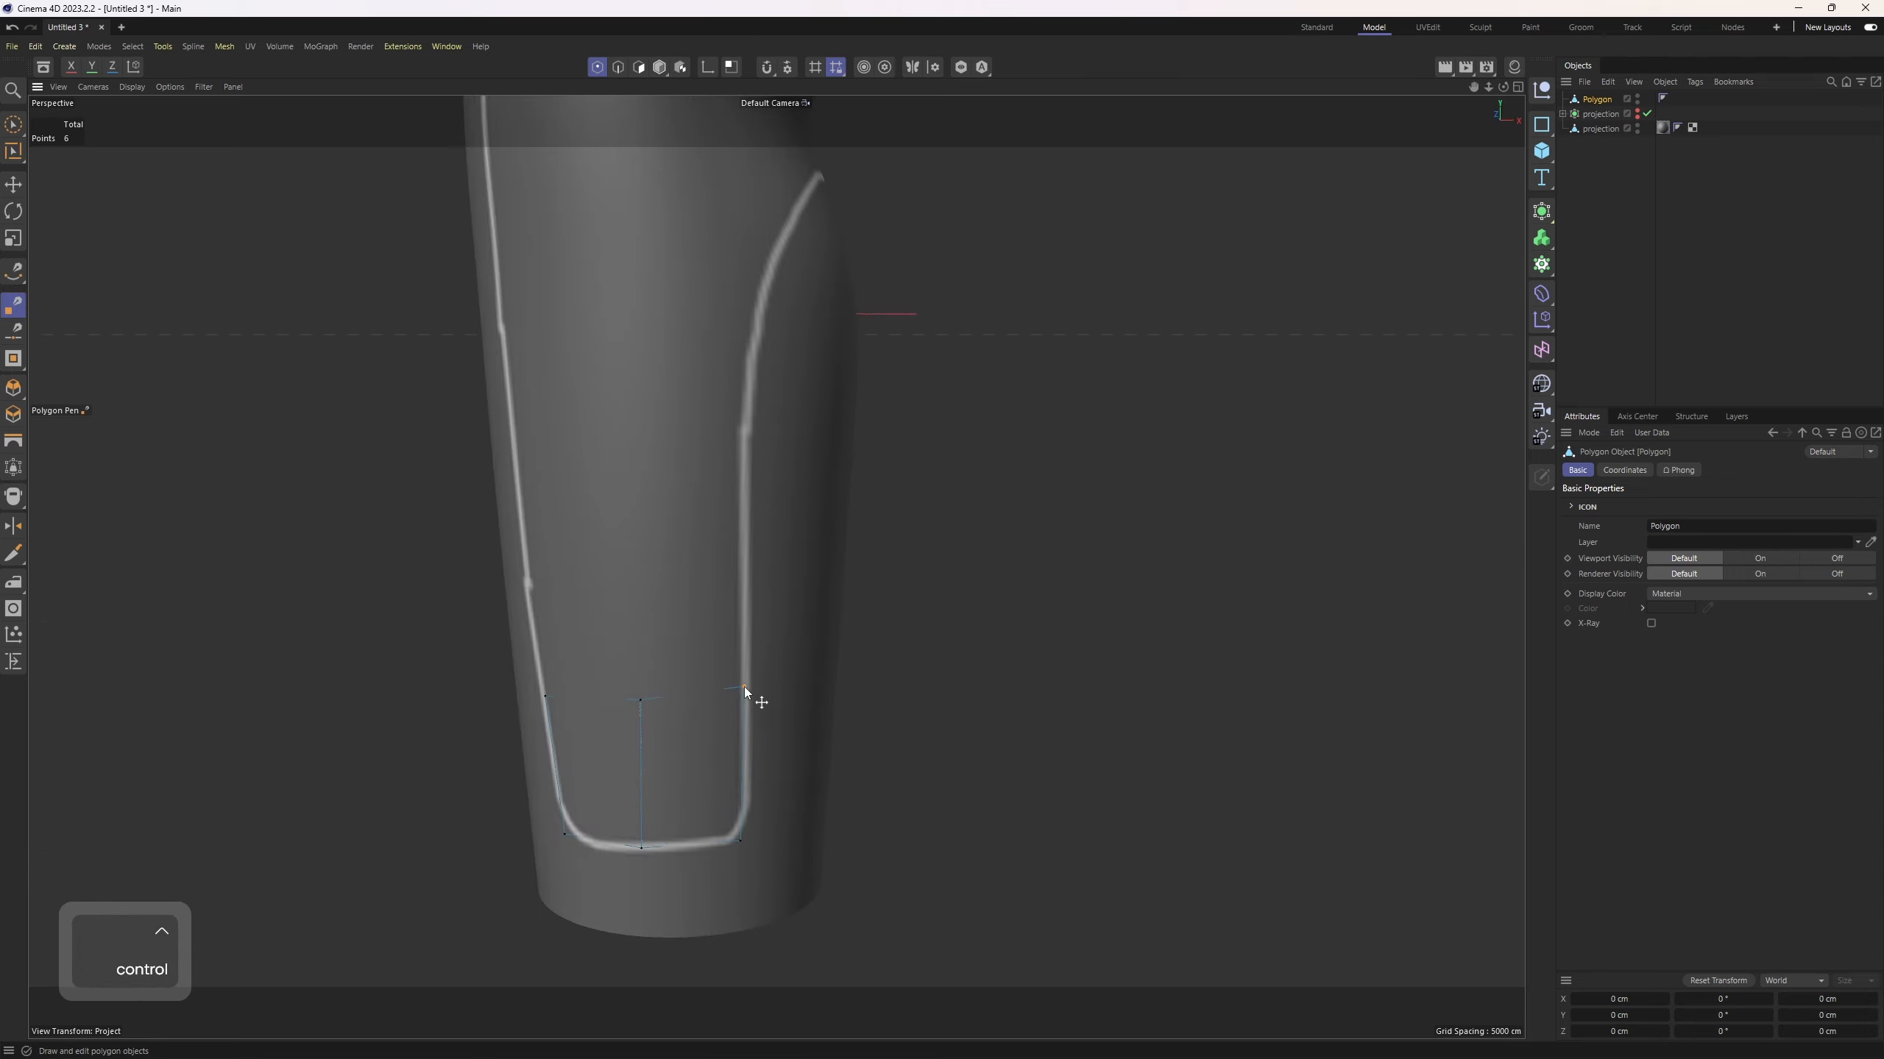
alt+drag(745, 686, 733, 648)
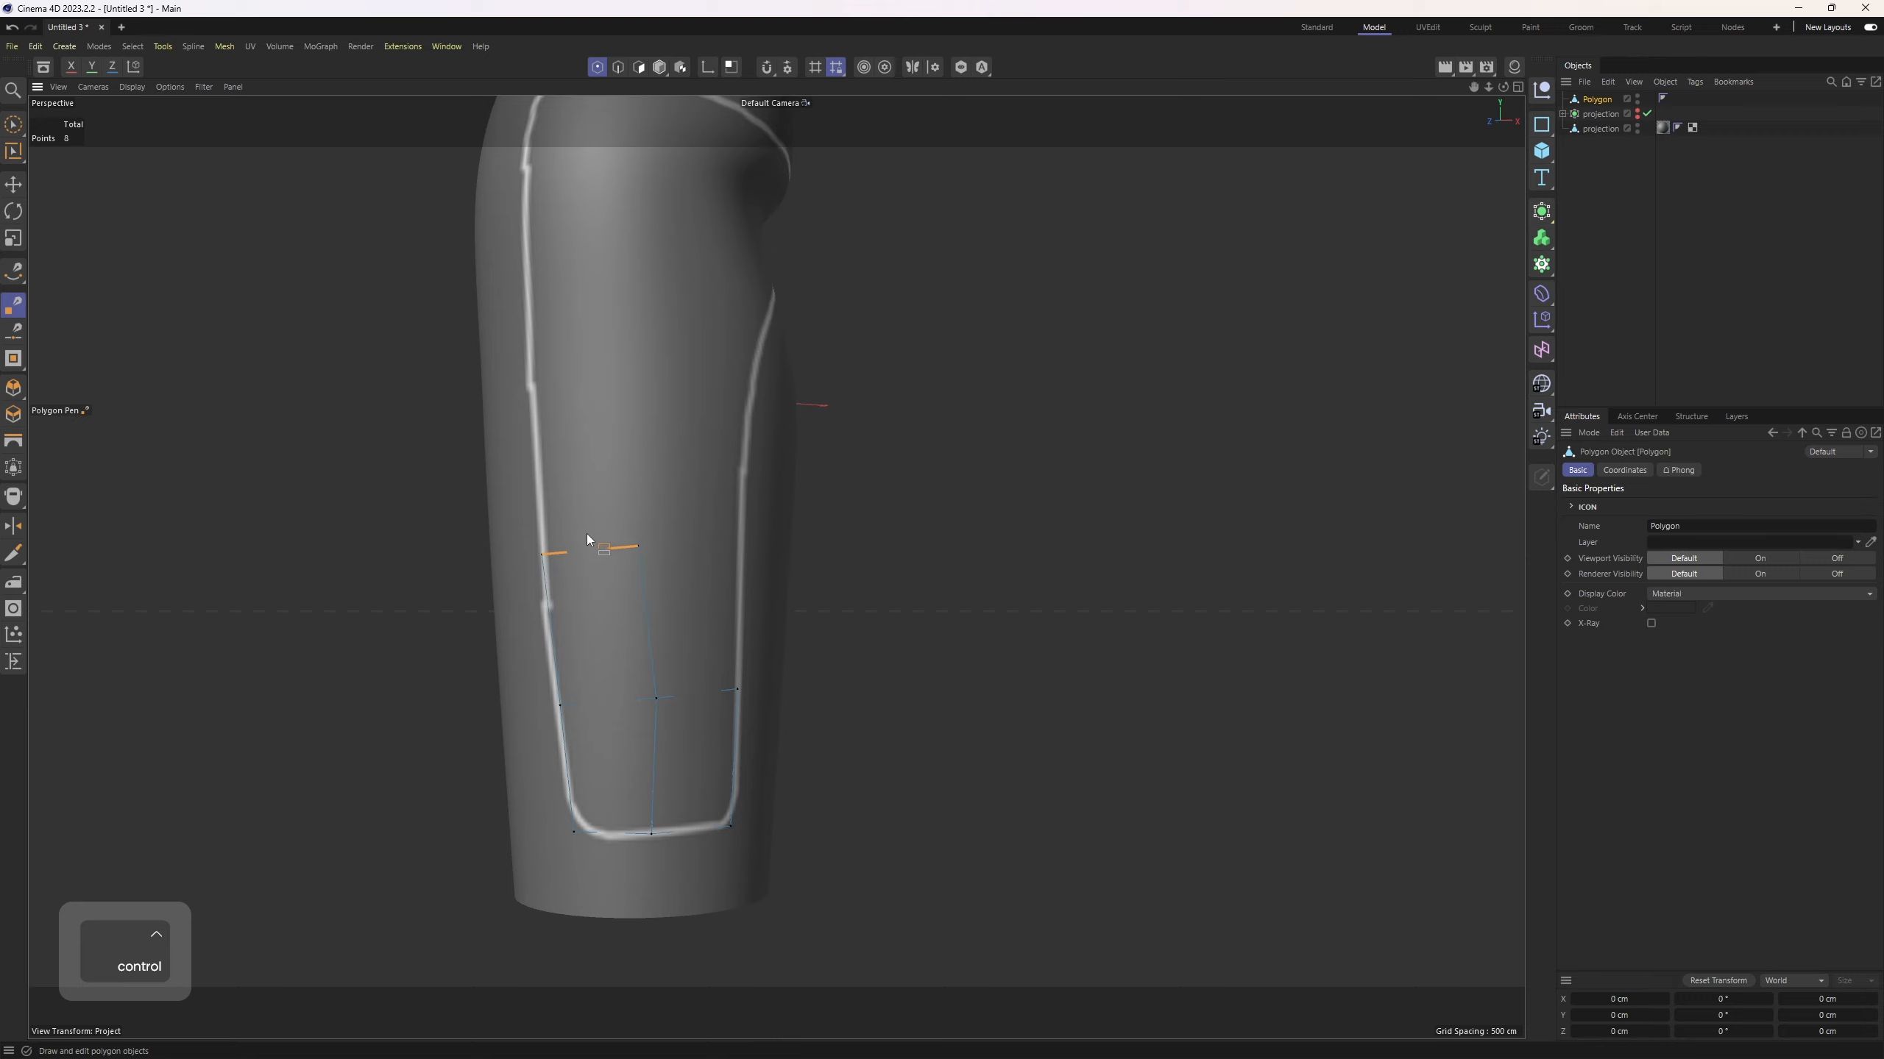
alt+drag(586, 532, 740, 541)
alt+middle_drag(673, 539, 701, 610)
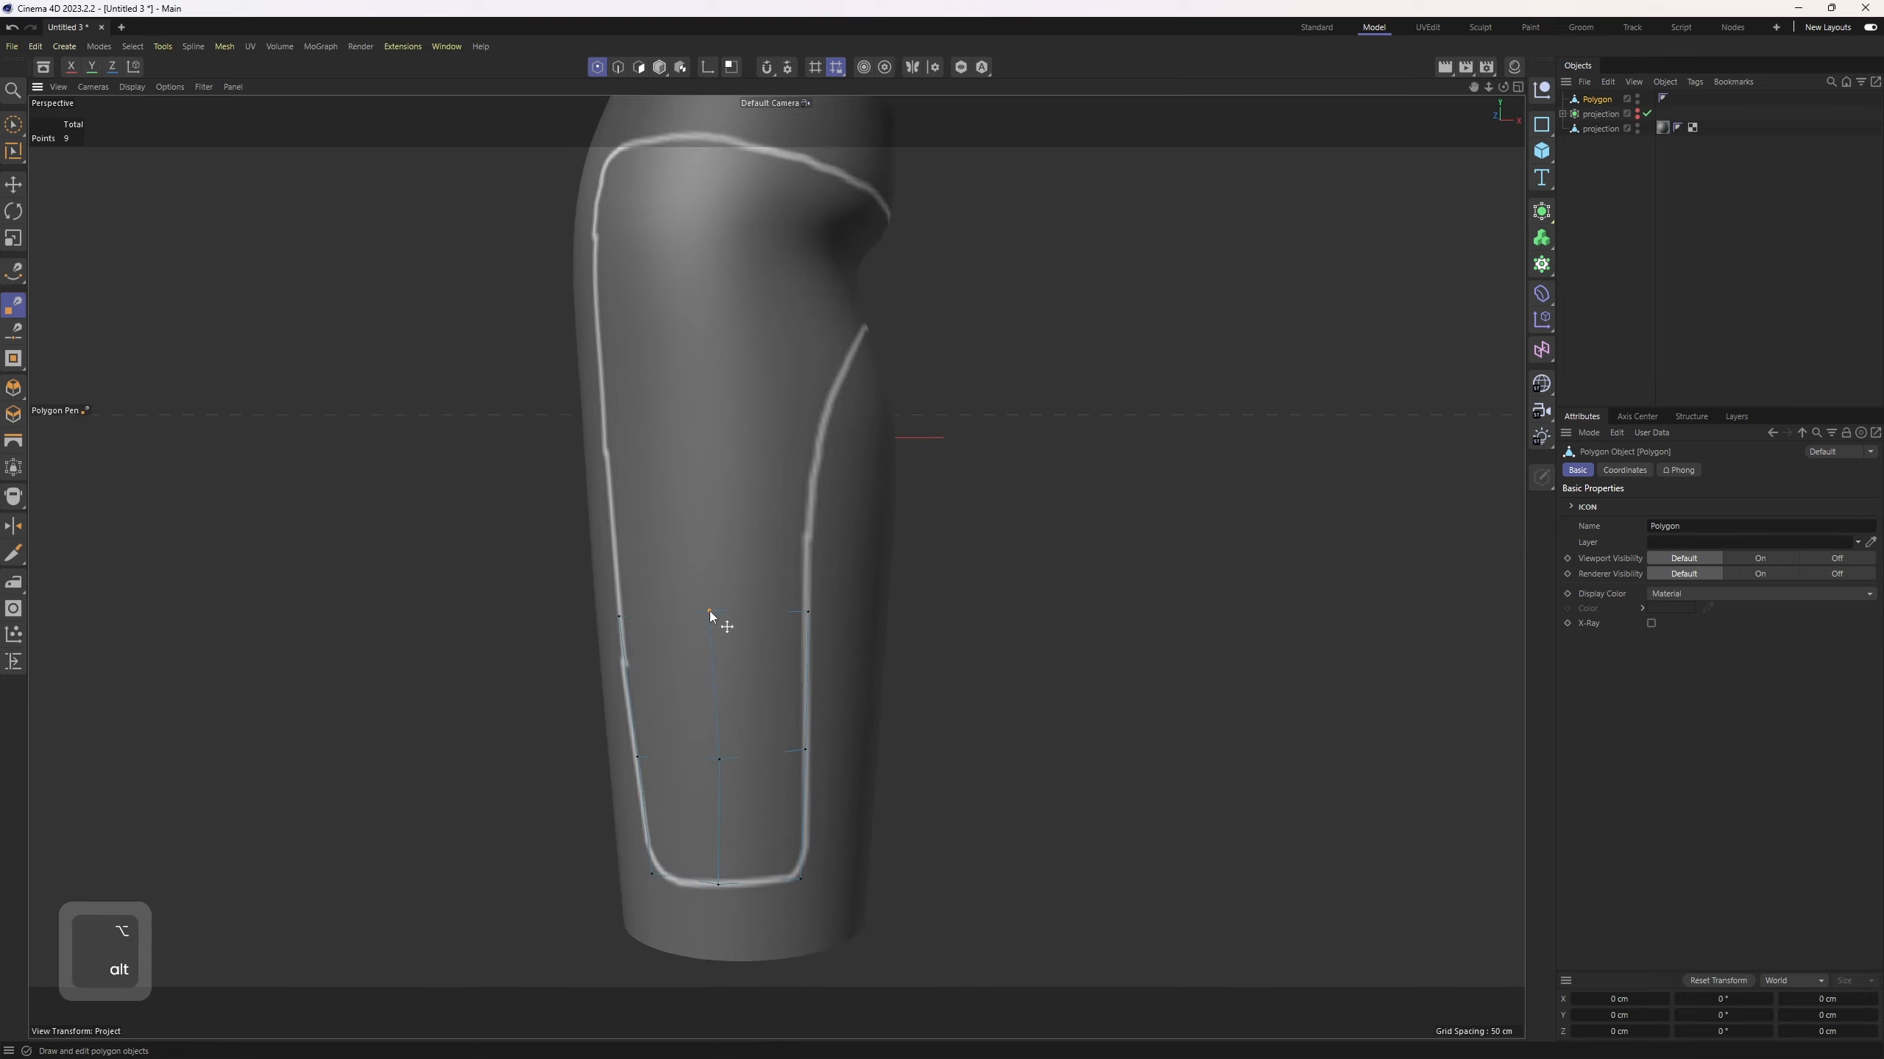
alt+drag(709, 611, 648, 460)
alt+drag(731, 534, 706, 530)
ctrl+drag(705, 530, 812, 531)
drag(803, 456, 898, 448)
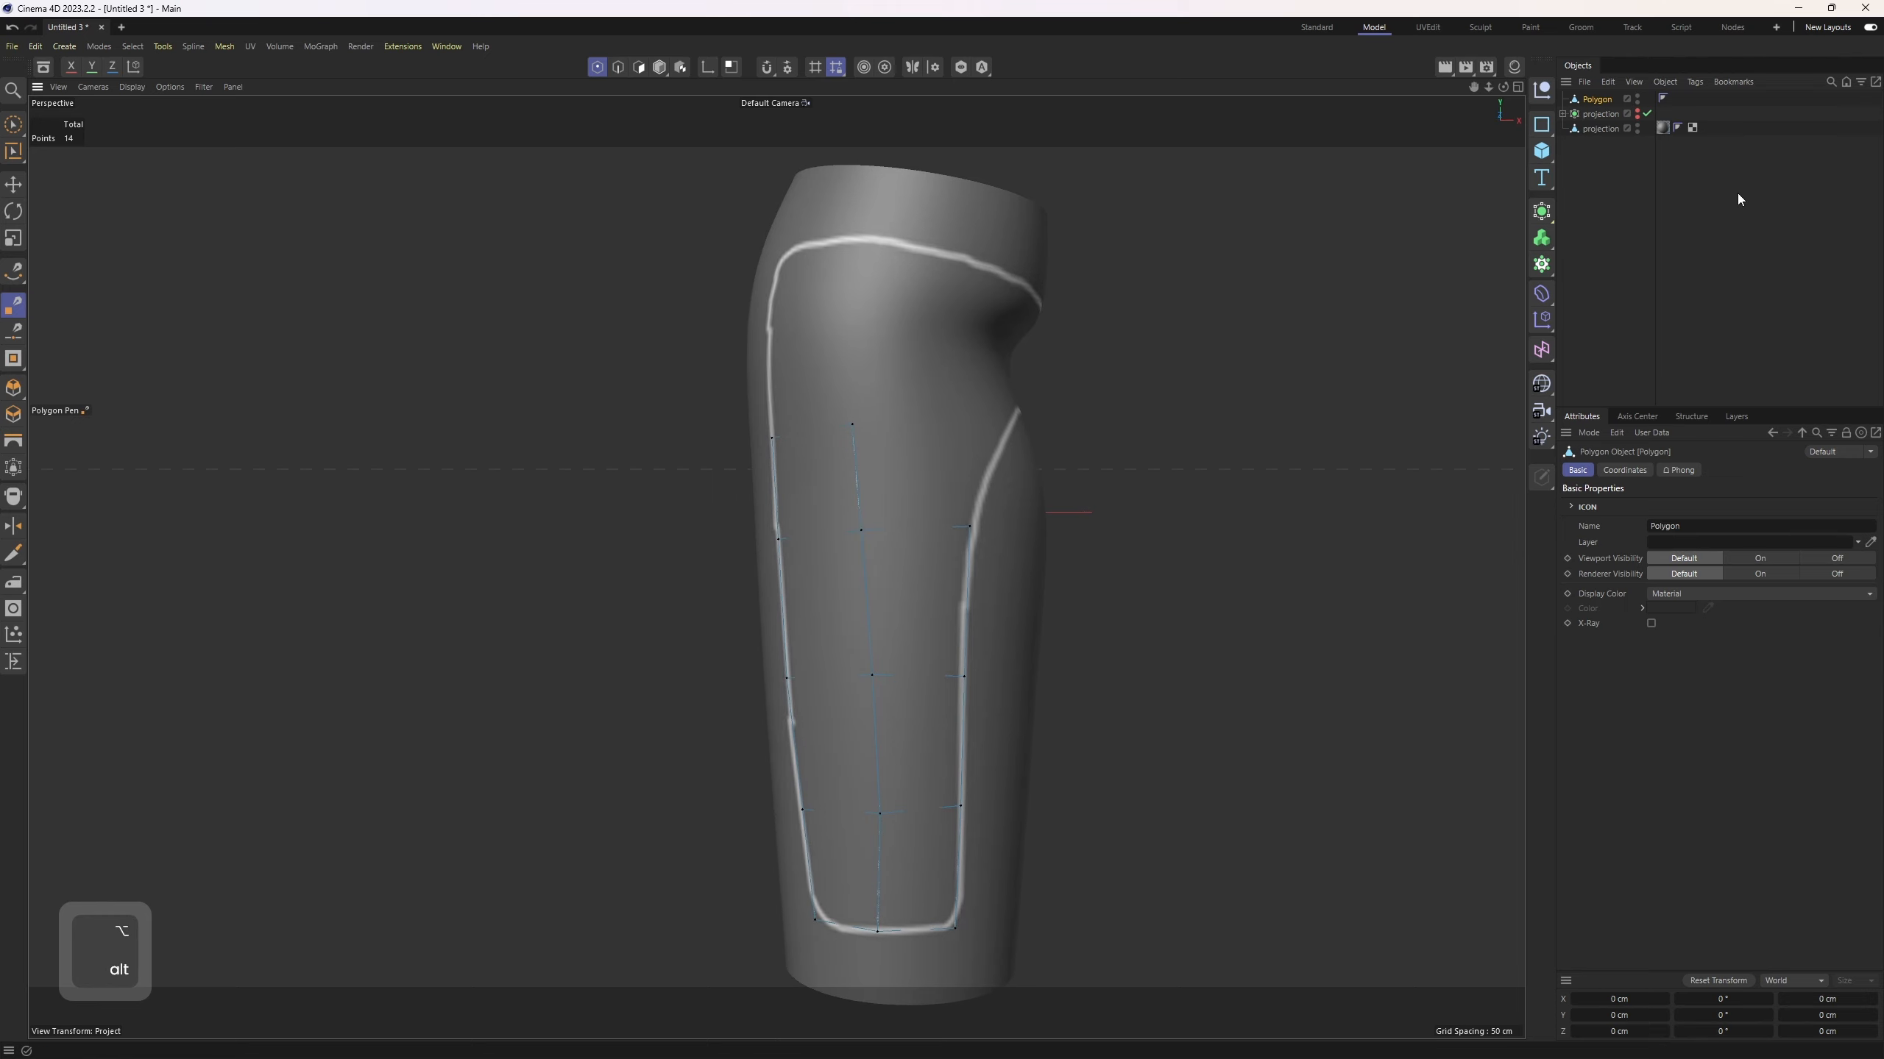
Step: Enable X-Ray on the painted body copy and reselect the new Polygon object
click(1602, 129)
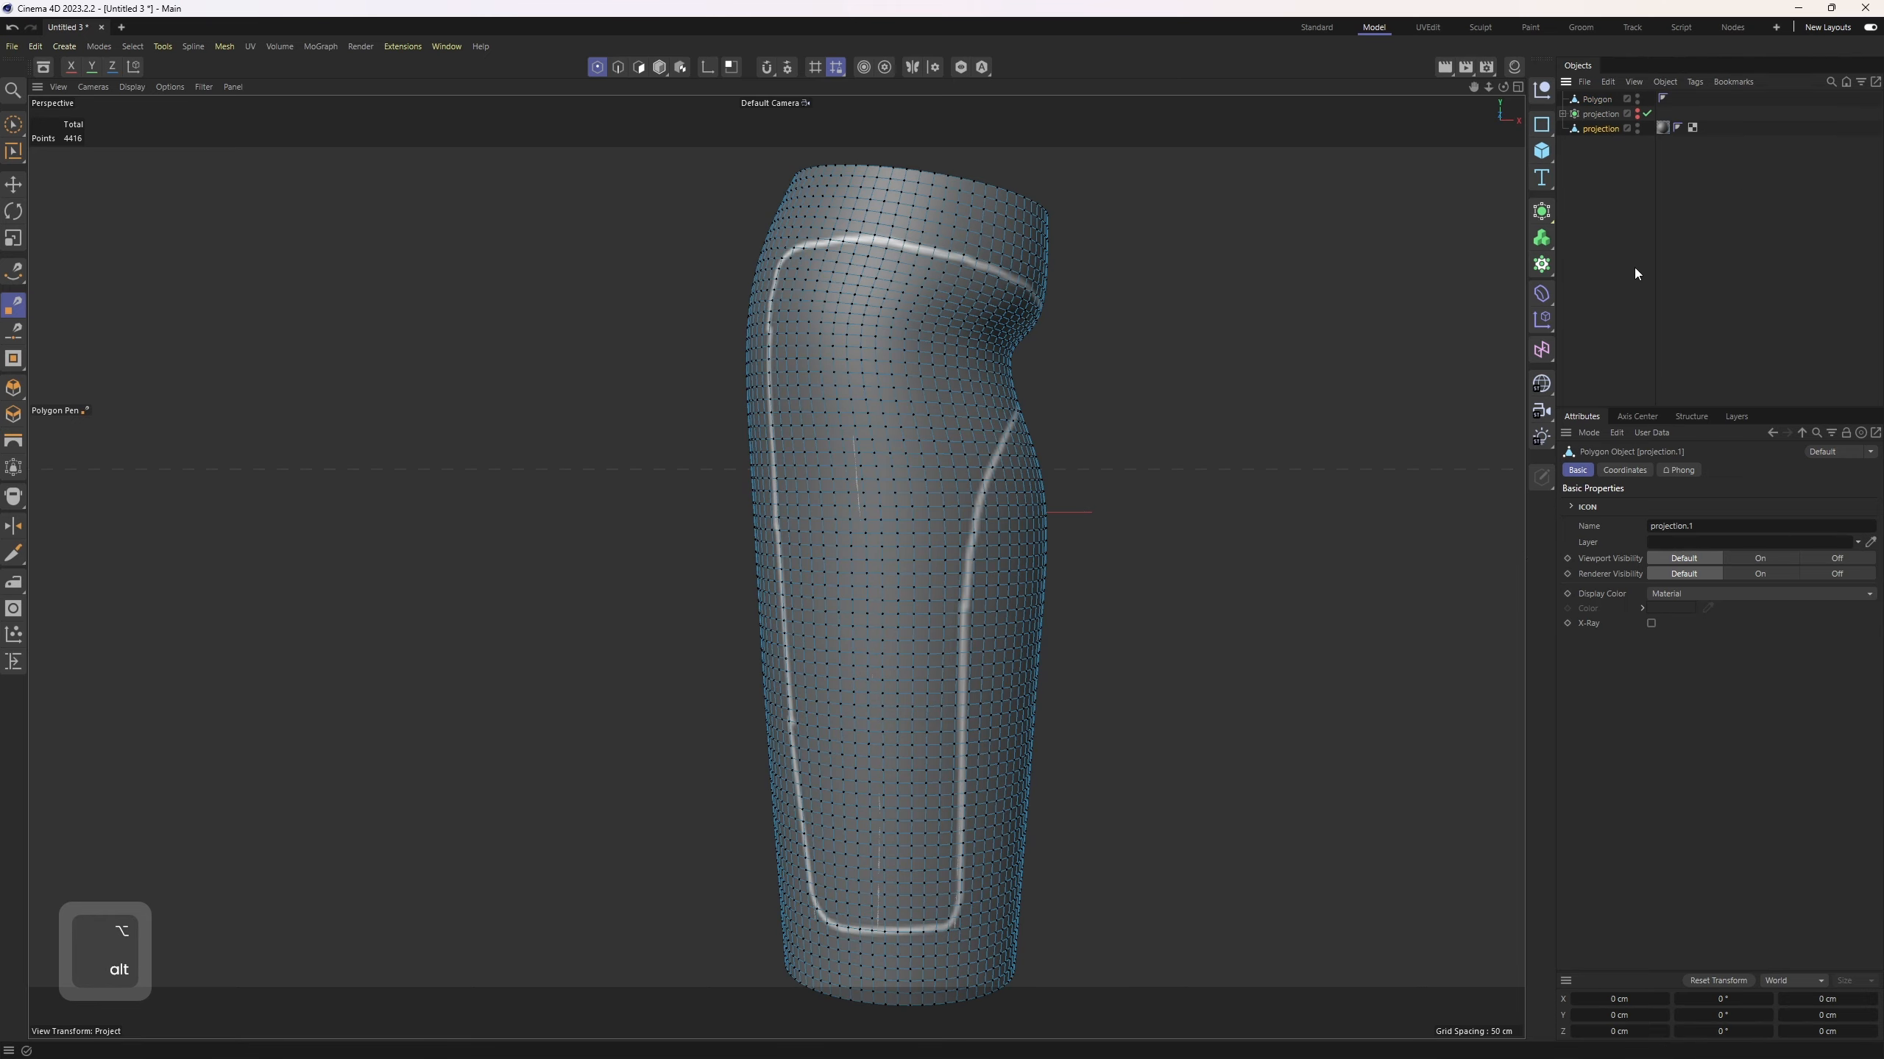
click(1651, 623)
click(1615, 290)
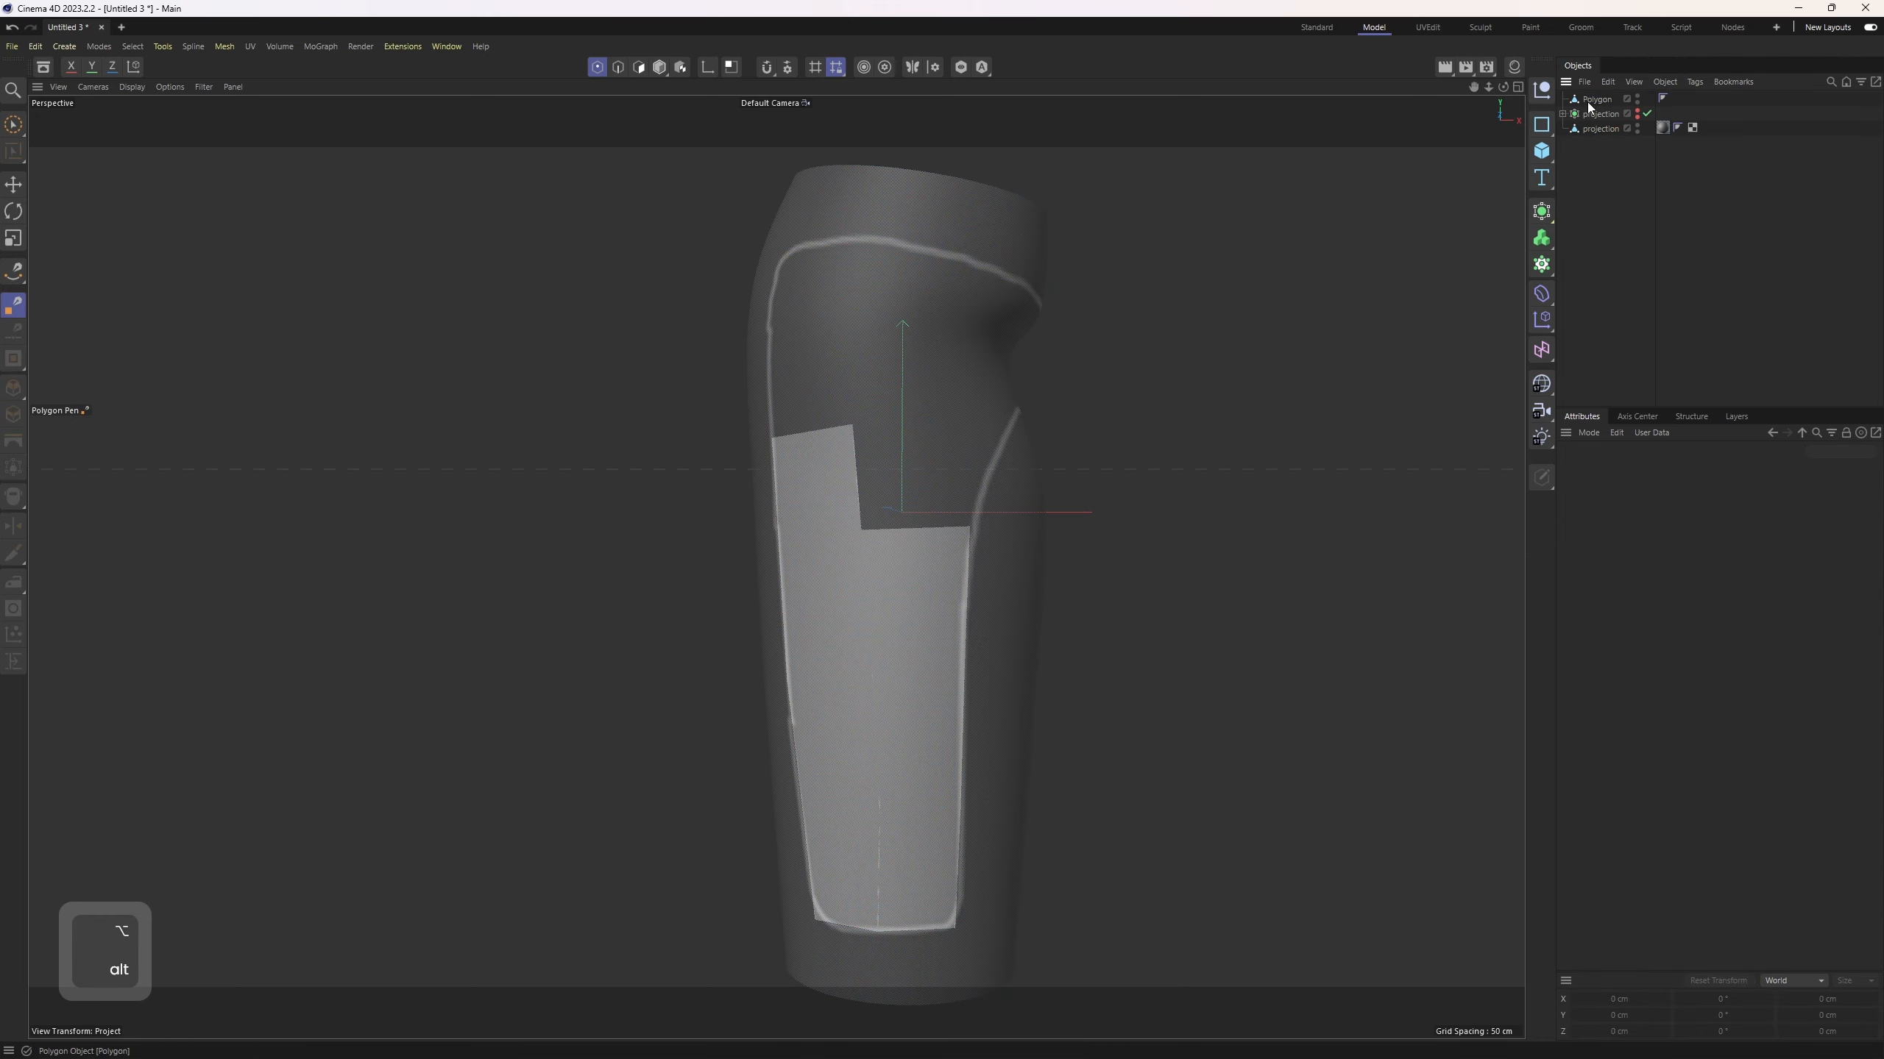
click(1594, 100)
Step: Extend the quads up to the upper outline and start a row across the top of the panel towards the waist recess
alt+drag(1208, 291, 916, 508)
ctrl+drag(705, 501, 642, 320)
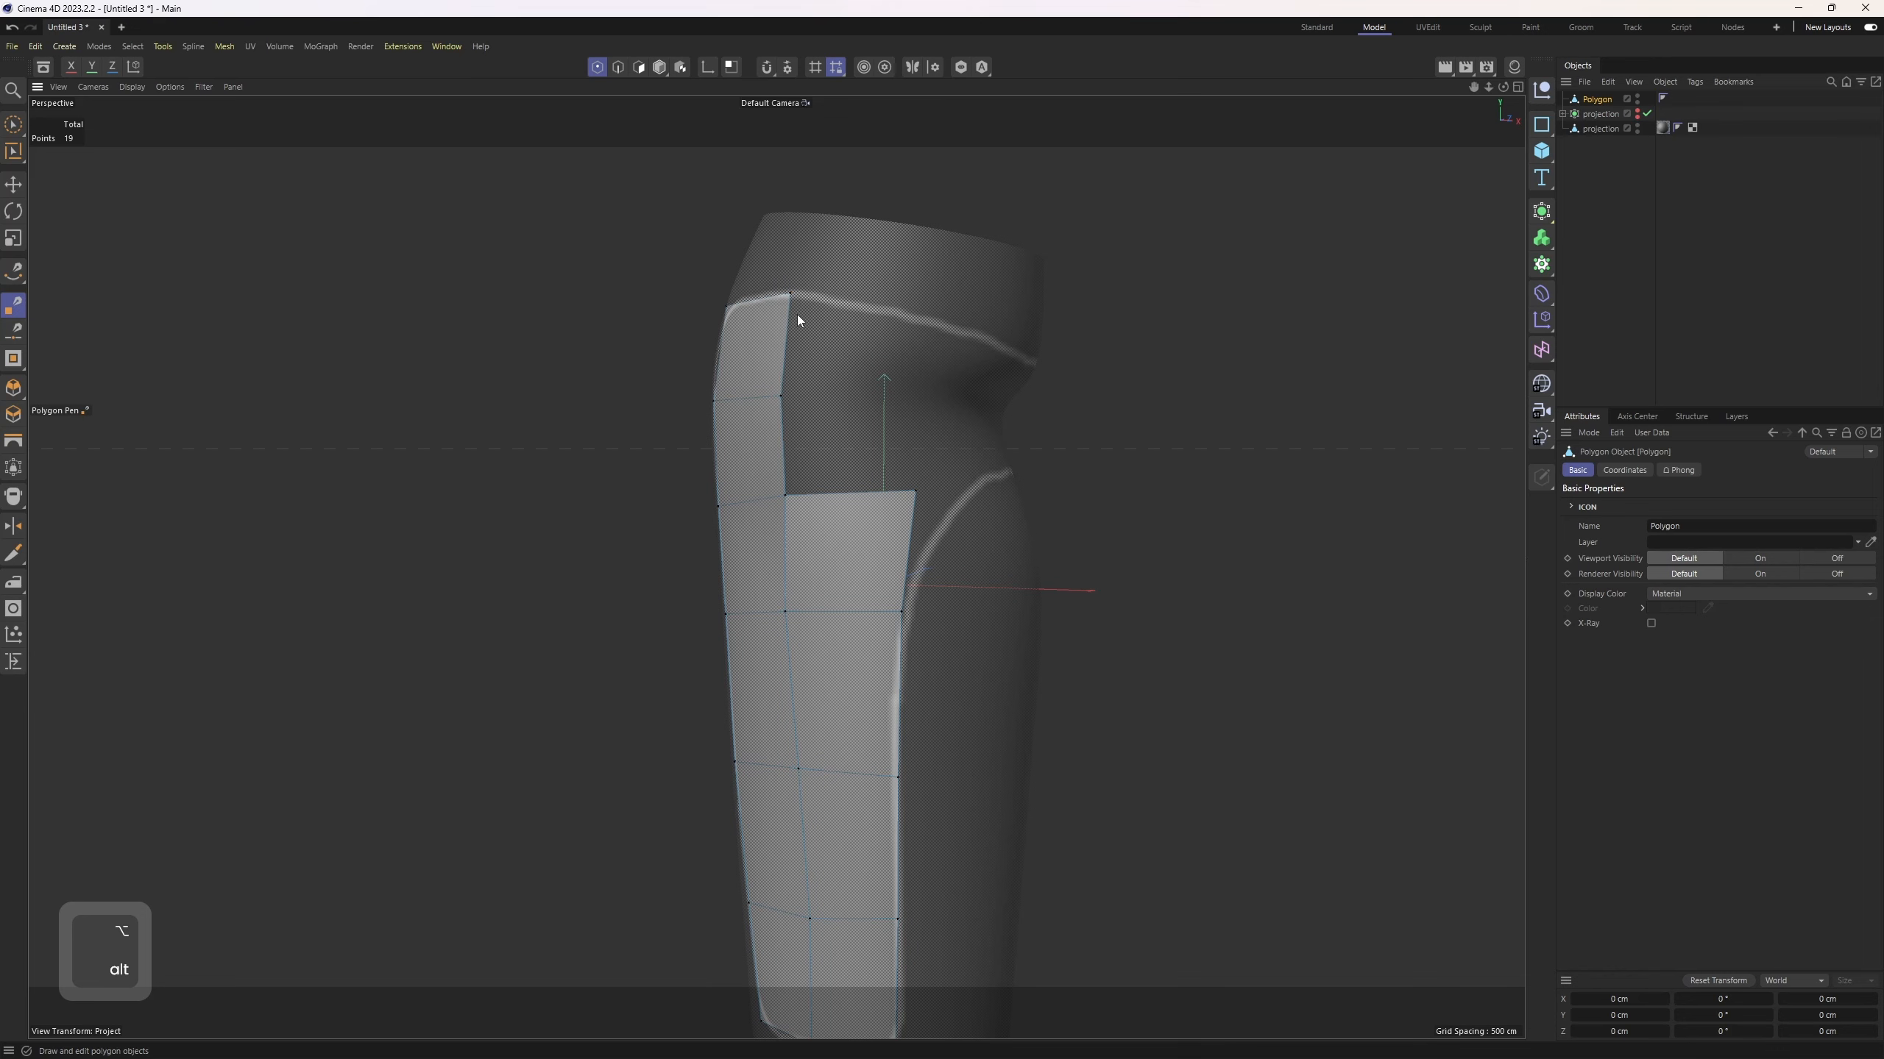
ctrl+drag(786, 327, 898, 340)
ctrl+drag(848, 410, 853, 494)
alt+drag(852, 494, 924, 524)
ctrl+drag(909, 458, 981, 424)
alt+drag(982, 424, 998, 417)
drag(985, 384, 990, 418)
drag(1006, 482, 1001, 488)
Step: Continue the quads across the waist recess towards the front centre, placing their points on the upper and lower outline strokes
ctrl+drag(909, 377, 987, 417)
mouse_move(980, 334)
mouse_down()
mouse_move(1012, 377)
mouse_move(980, 371)
mouse_up()
mouse_move(994, 390)
ctrl+mouse_down()
mouse_move(1098, 381)
mouse_move(1080, 418)
mouse_move(1002, 420)
ctrl+mouse_up()
scroll(958, 431, up, 1)
scroll(958, 431, up, 1)
drag(1113, 410, 1110, 415)
ctrl+drag(1010, 454, 1128, 446)
mouse_move(1133, 500)
mouse_down()
mouse_move(1120, 491)
mouse_move(1156, 486)
mouse_up()
drag(1009, 509, 1006, 502)
Step: Undo the last change and cut new edges from the waist point to the inner point and the lower outline curve
alt+drag(897, 553, 853, 371)
scroll(906, 404, up, 3)
key(ctrl+z)
click(860, 370)
click(813, 477)
click(851, 369)
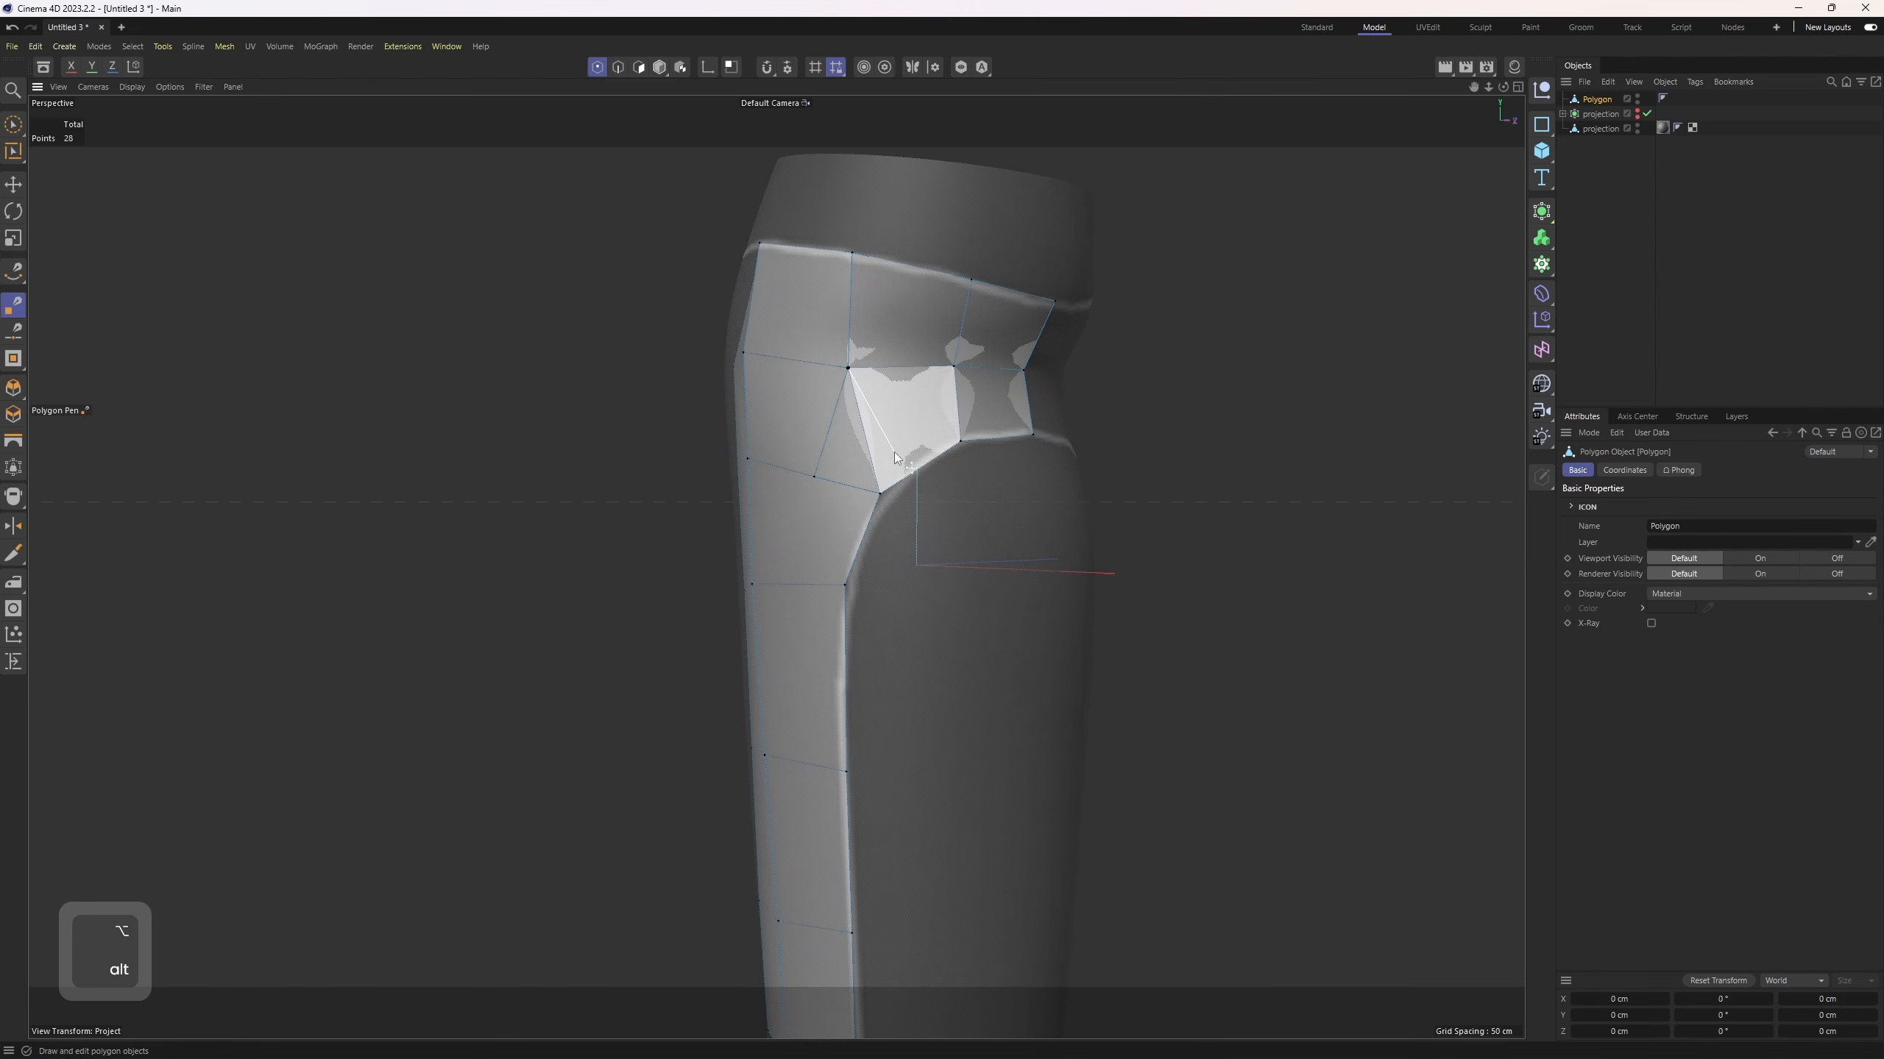
click(914, 471)
alt+drag(874, 471, 812, 477)
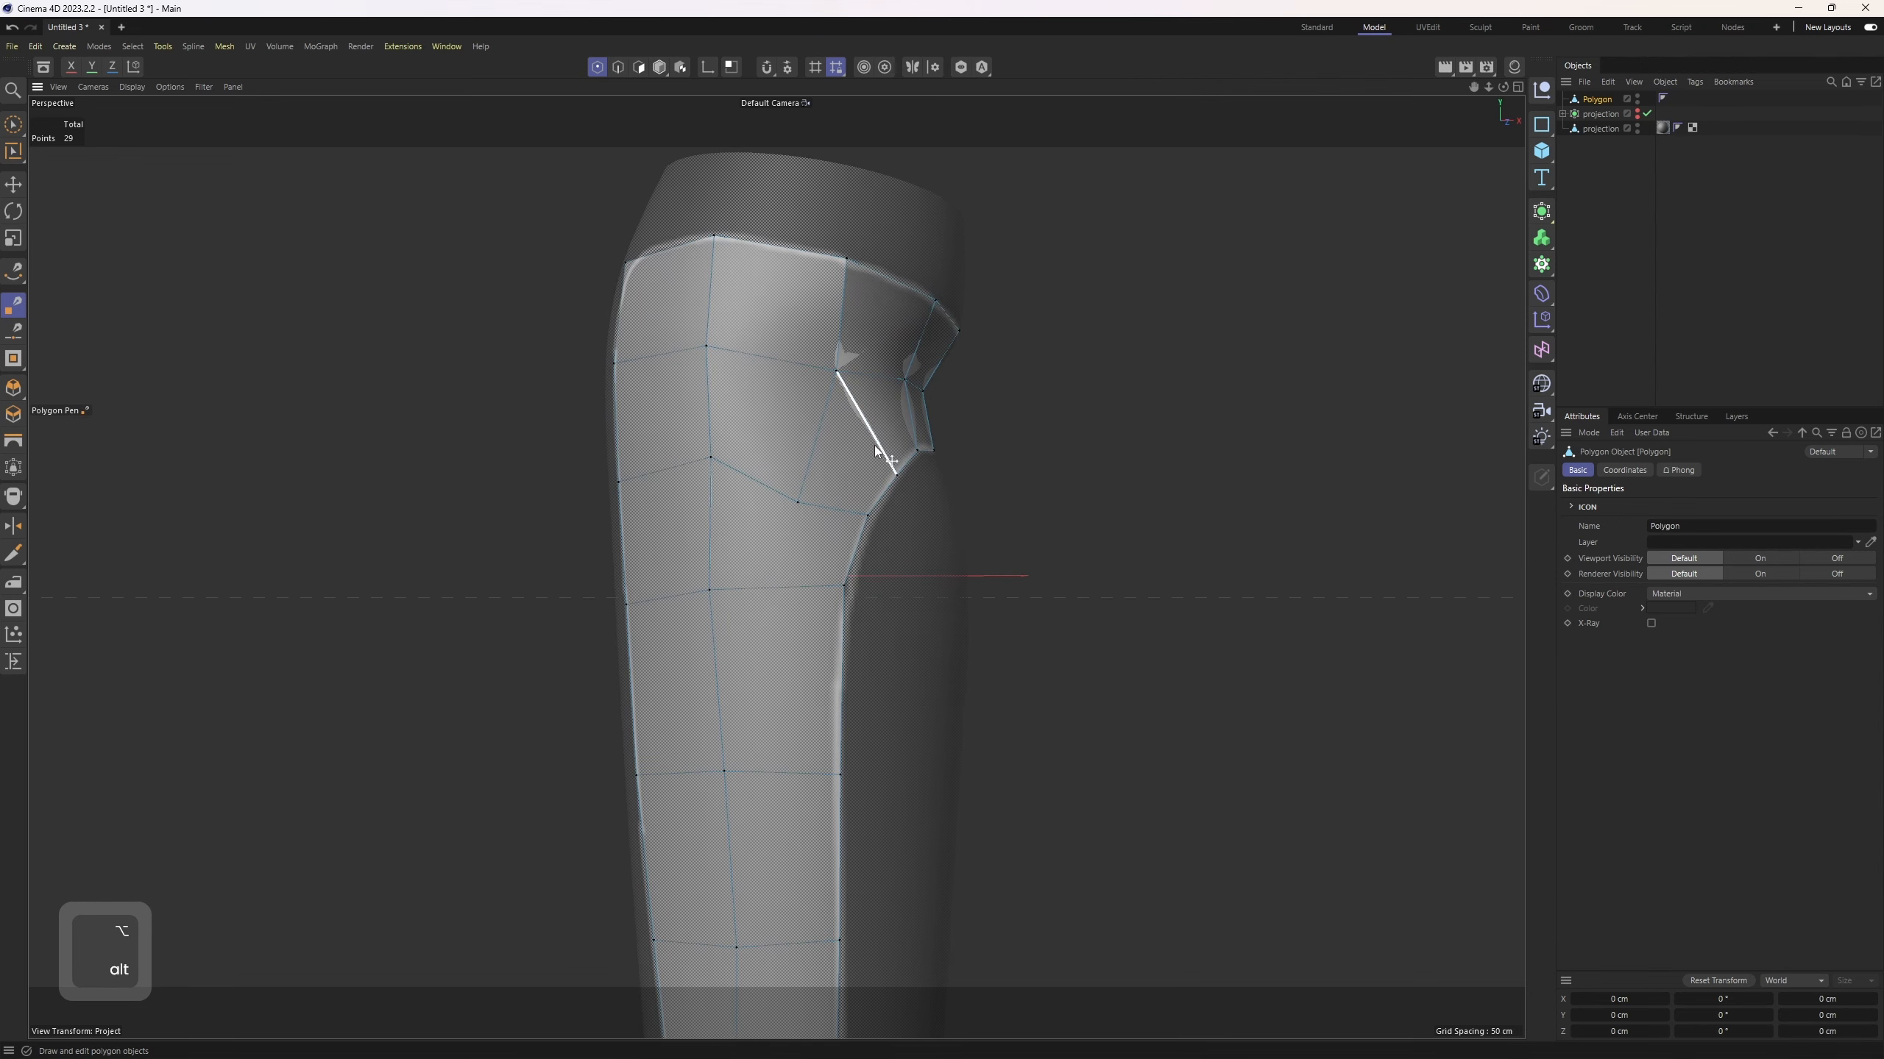
Step: Cut a vertical edge line through the panel's front column, from the bottom edge up to the inner point below the waist
alt+drag(827, 379, 730, 349)
alt+middle_drag(739, 349, 720, 248)
alt+drag(720, 249, 749, 274)
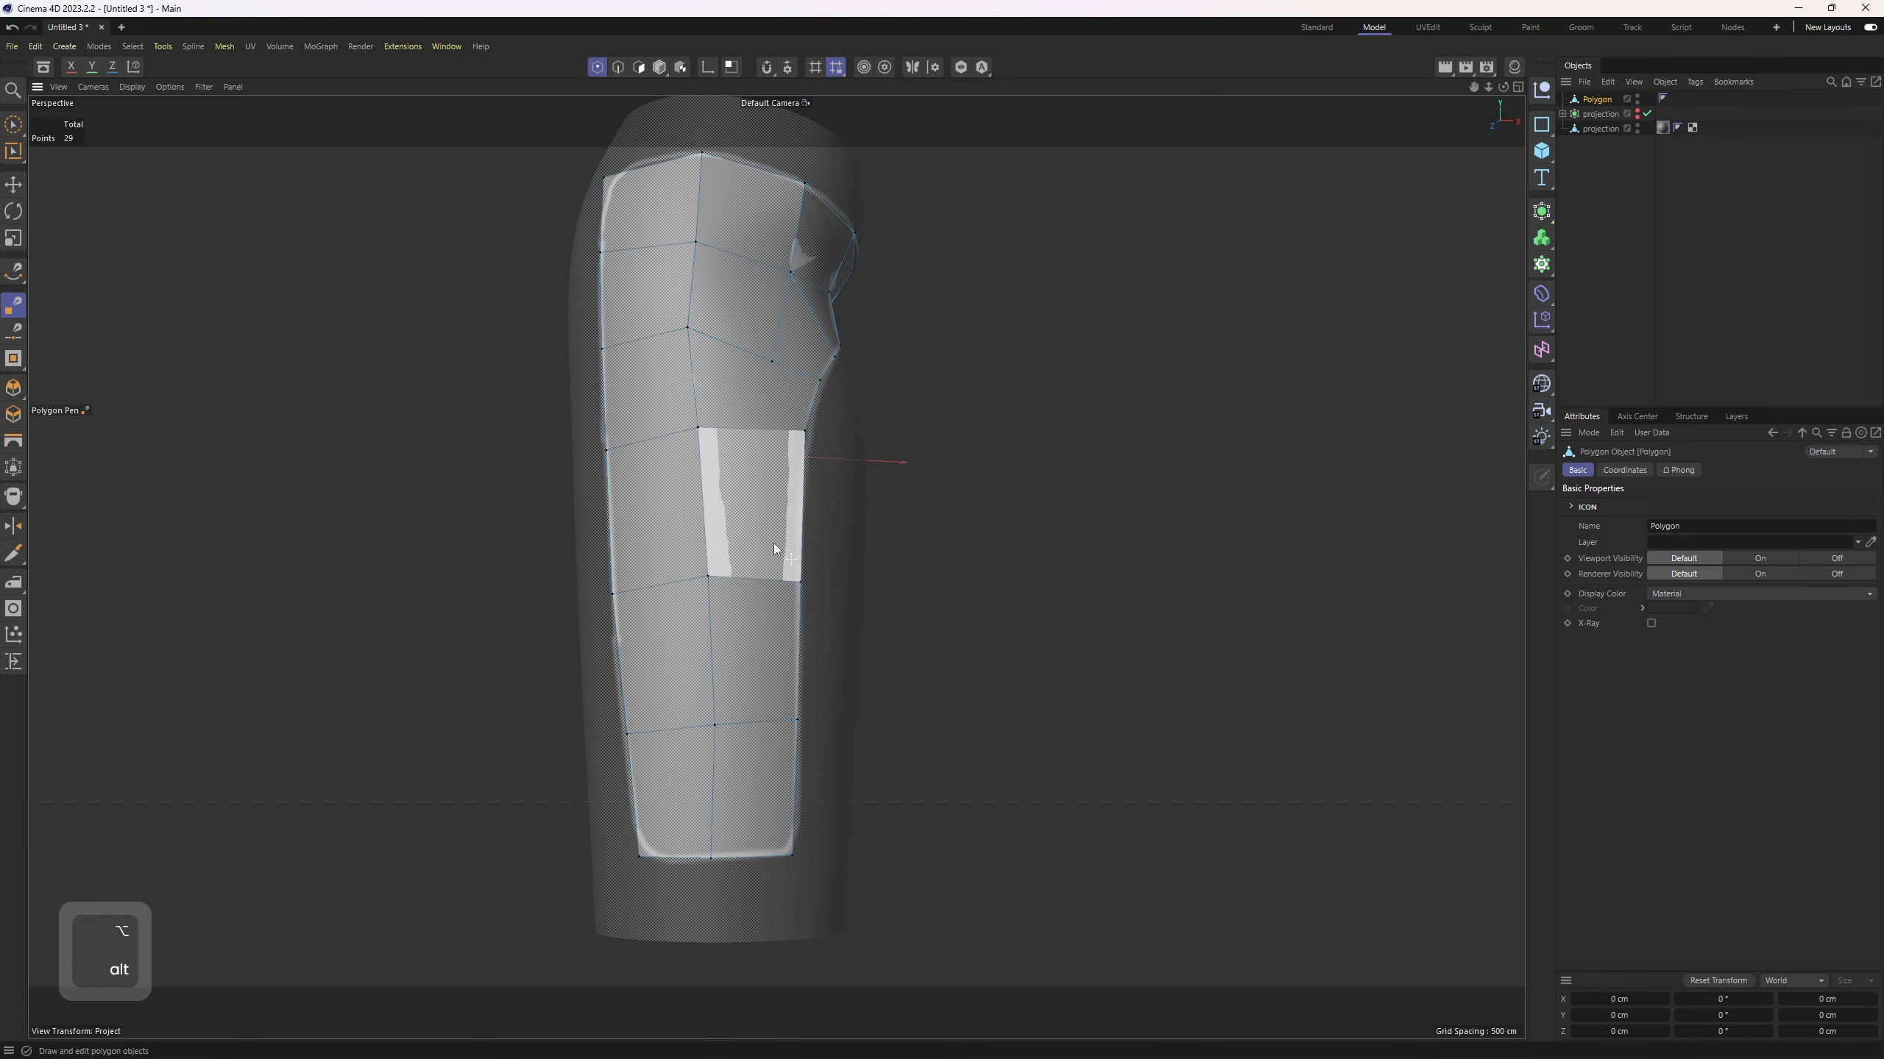
click(747, 857)
click(757, 722)
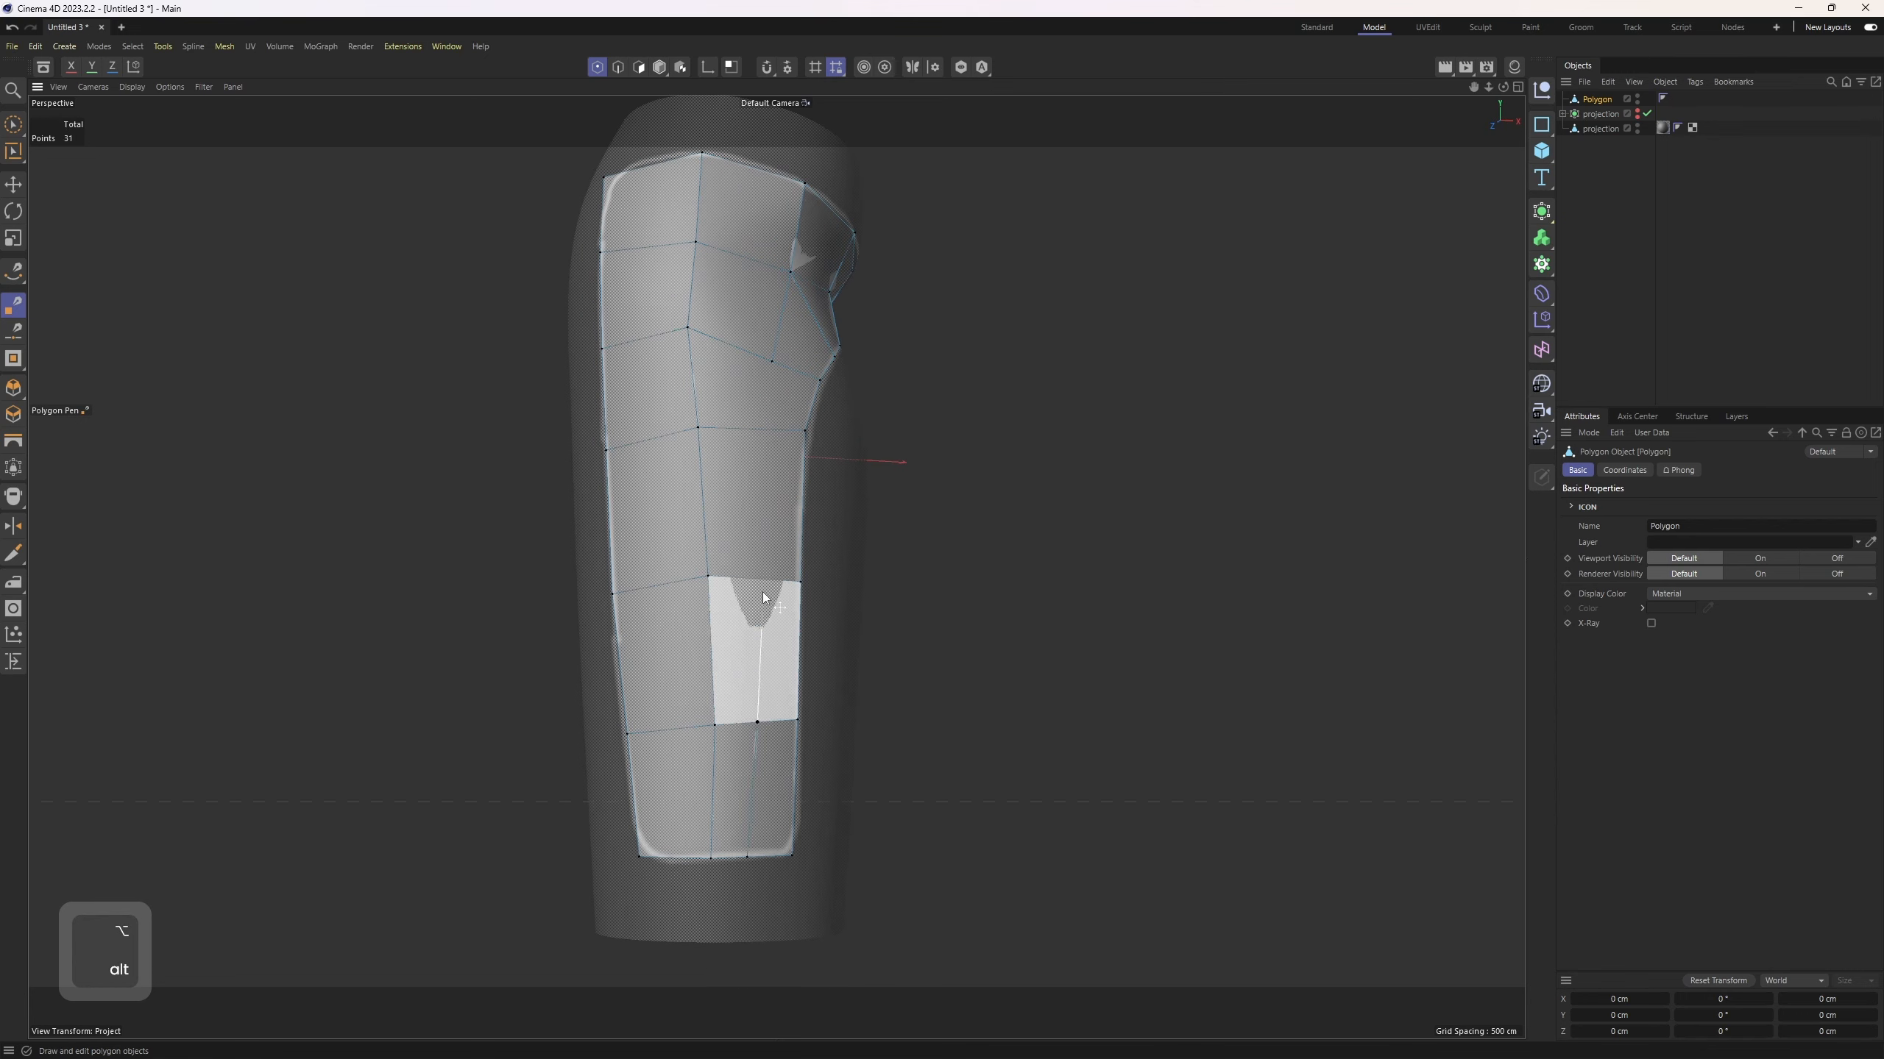
click(758, 580)
click(774, 430)
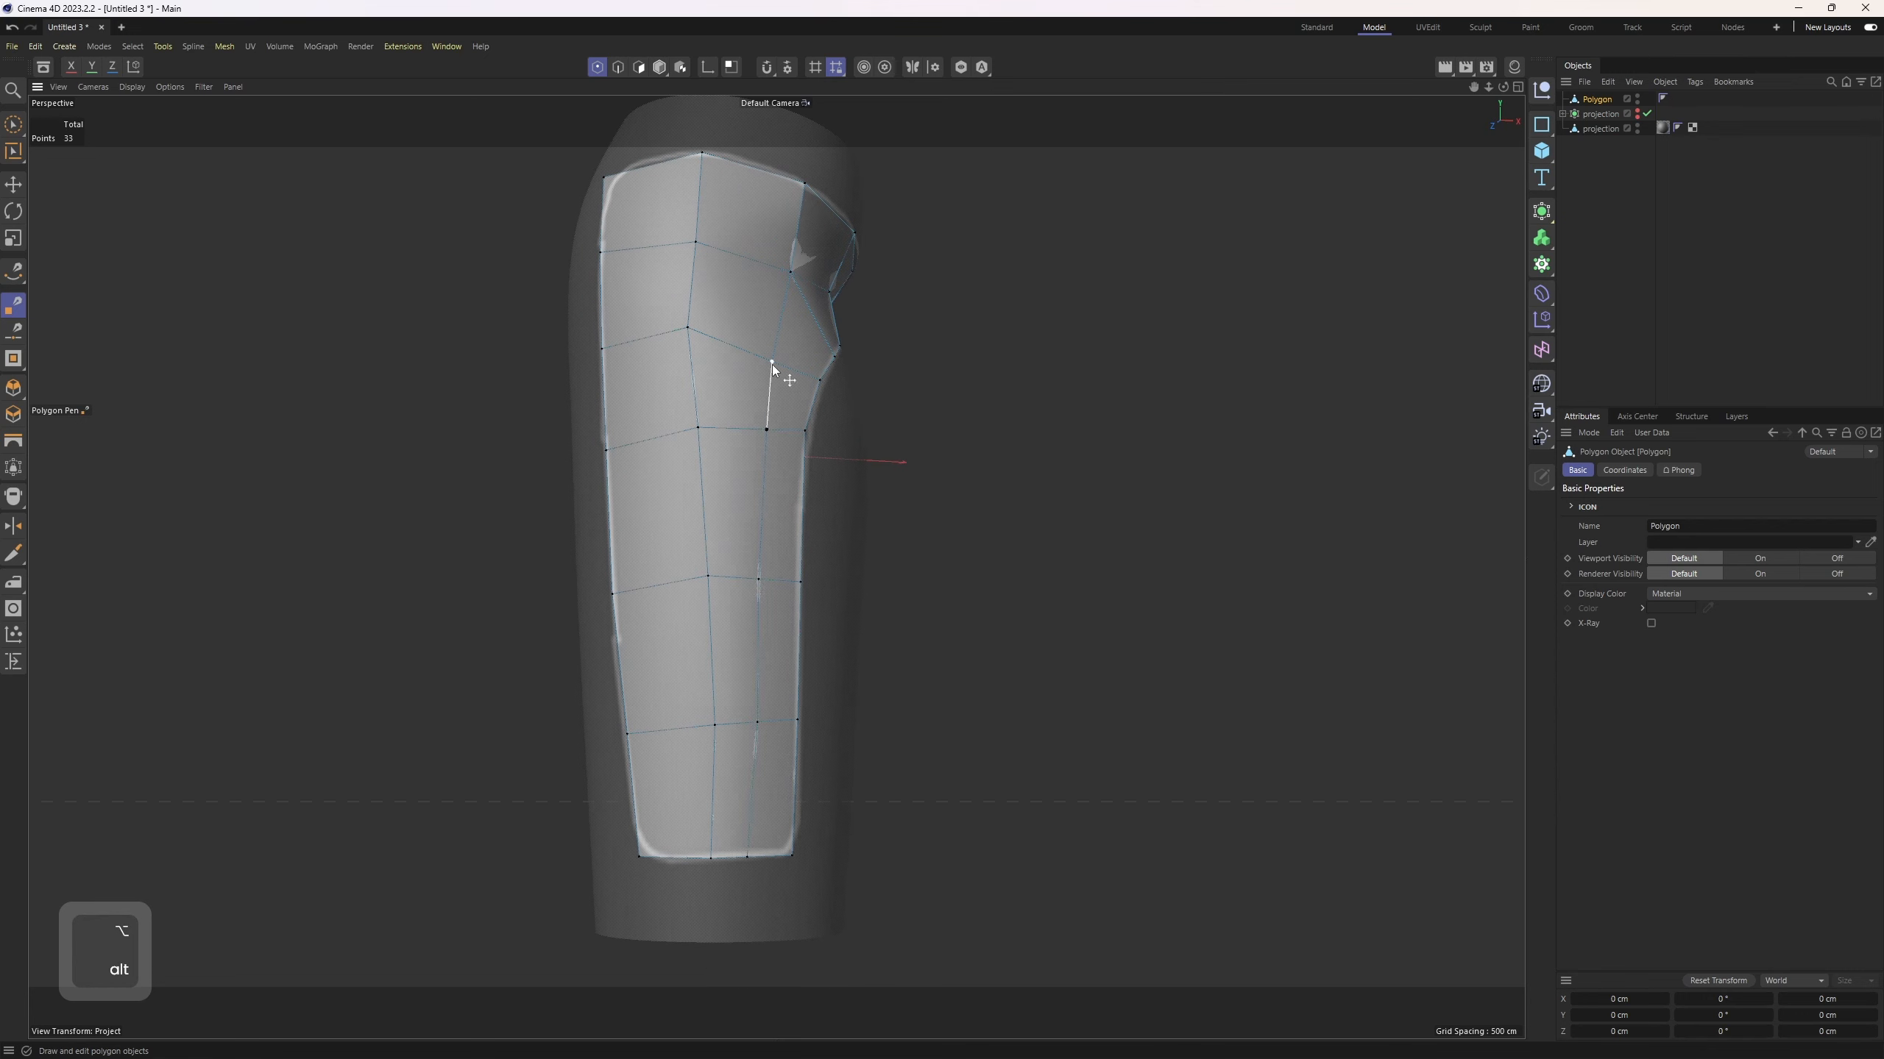
alt+drag(778, 378, 706, 445)
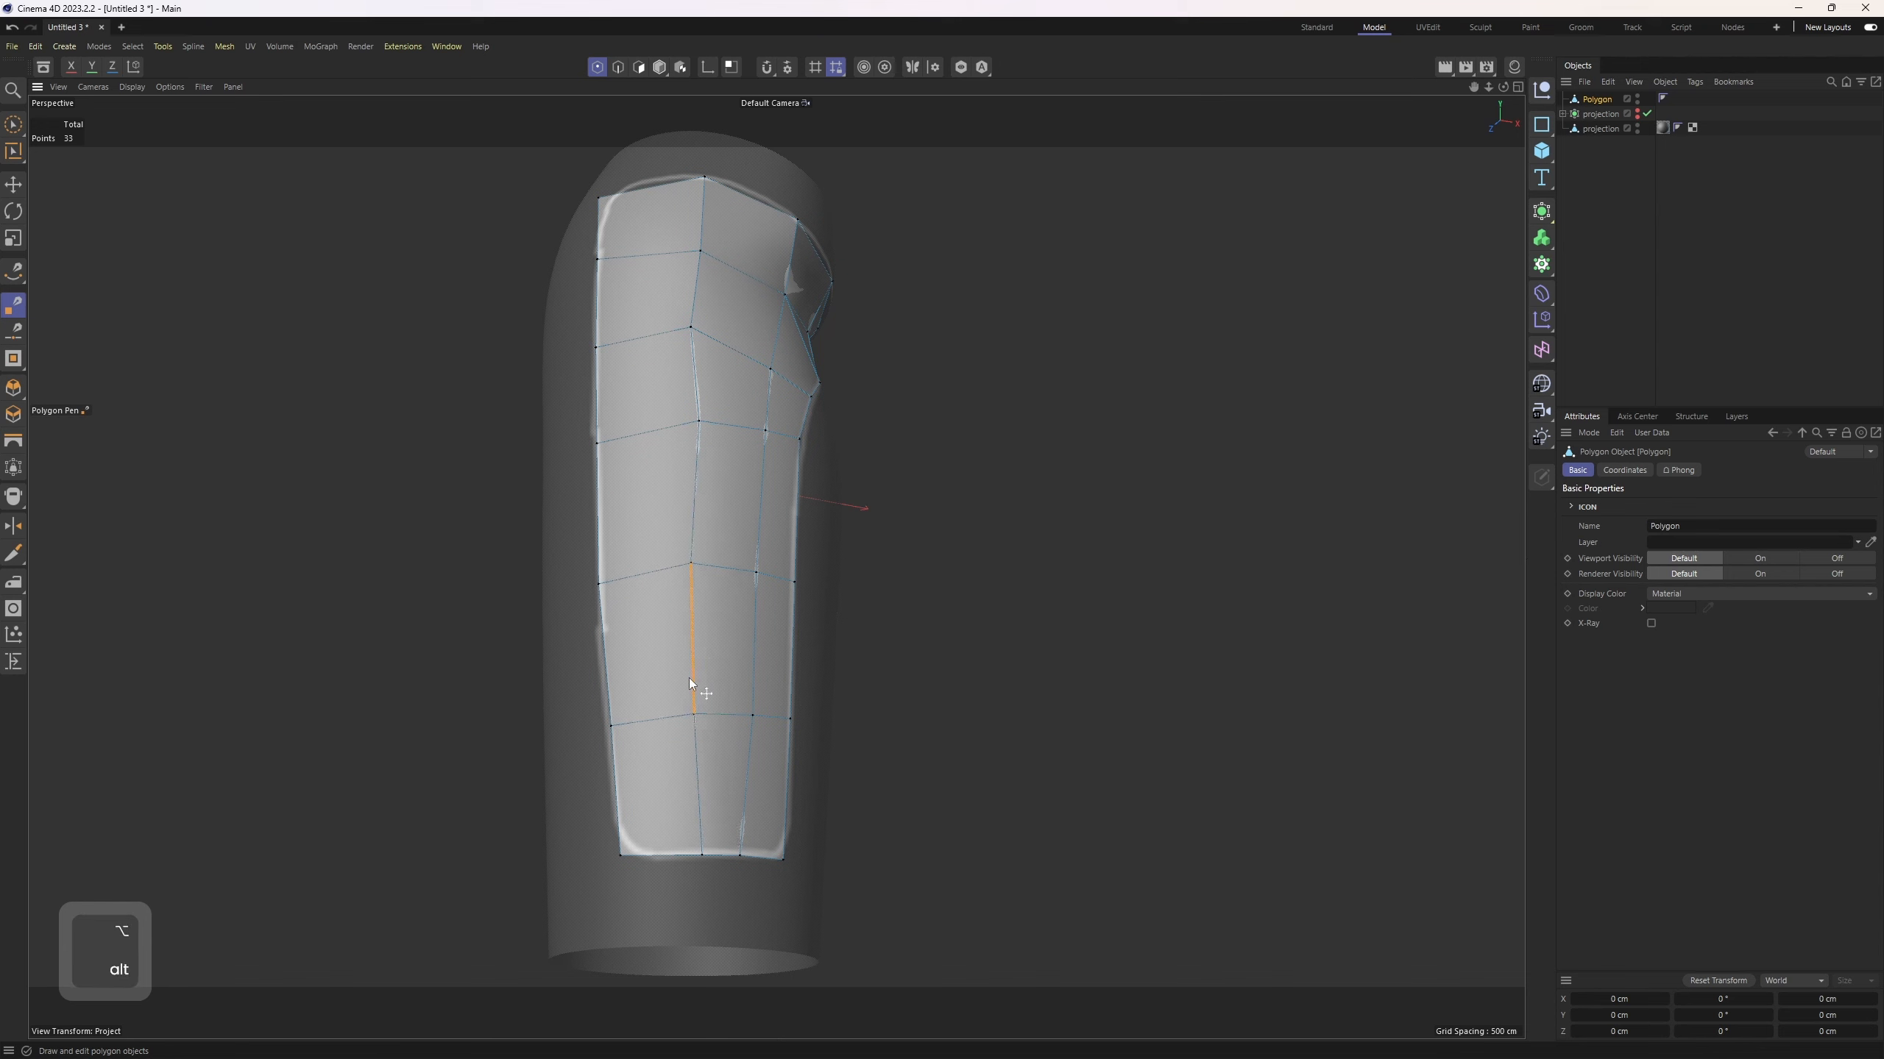
Step: Even out the points of the middle vertical edge line and add one more horizontal edge row across the panel
alt+drag(689, 678, 673, 850)
alt+drag(716, 631, 700, 560)
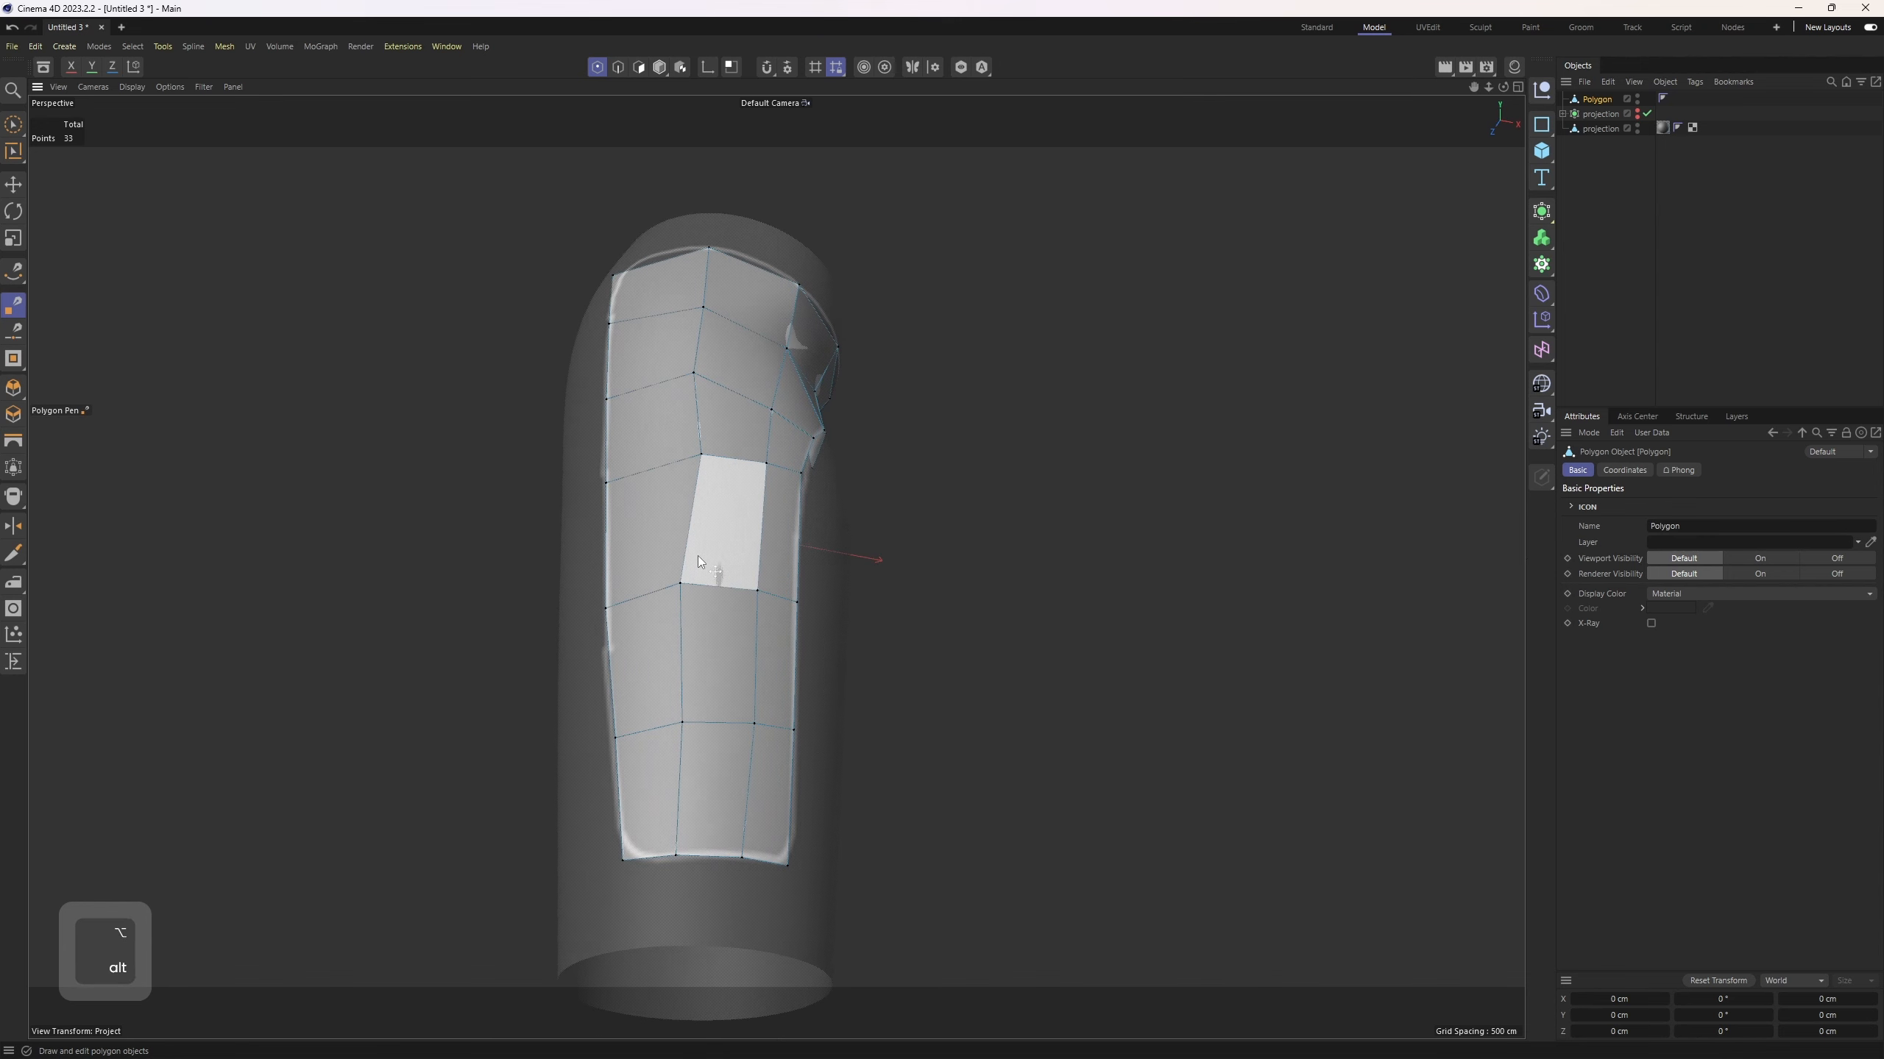
drag(702, 458, 682, 365)
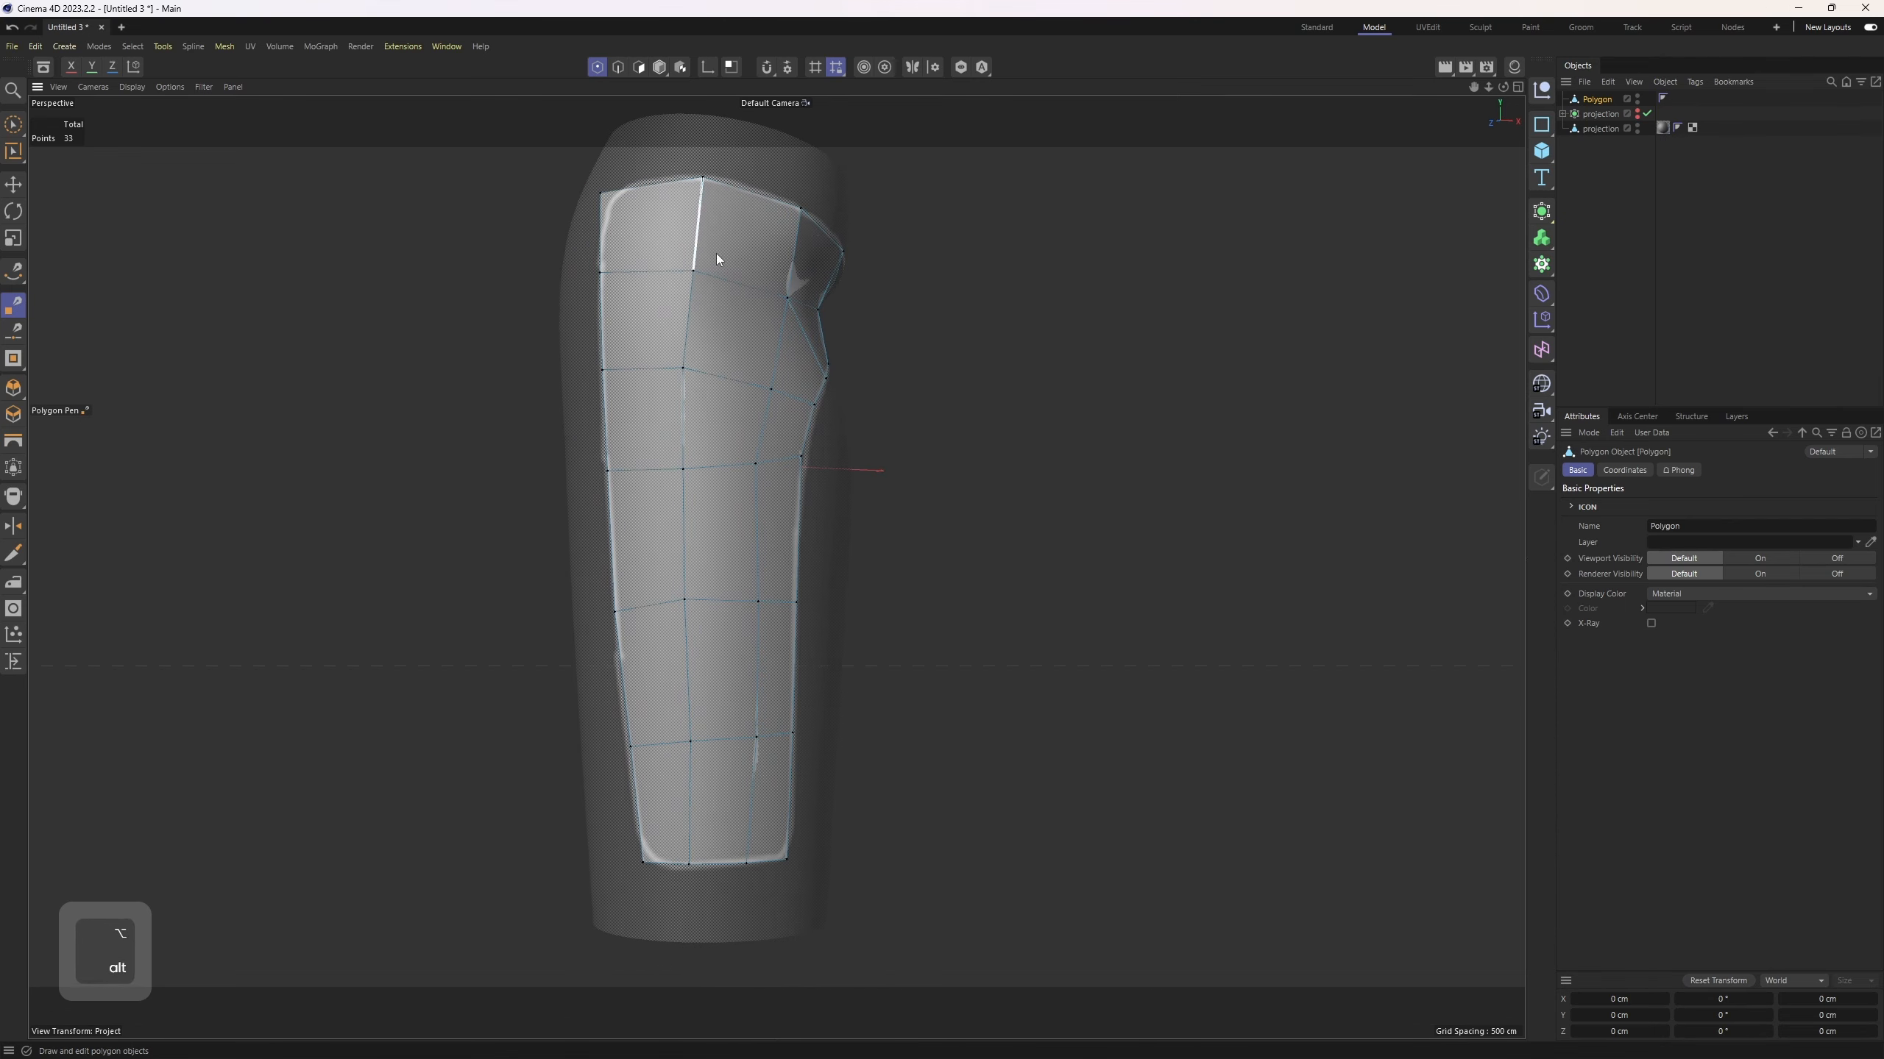
alt+drag(715, 253, 962, 603)
alt+drag(1084, 621, 996, 637)
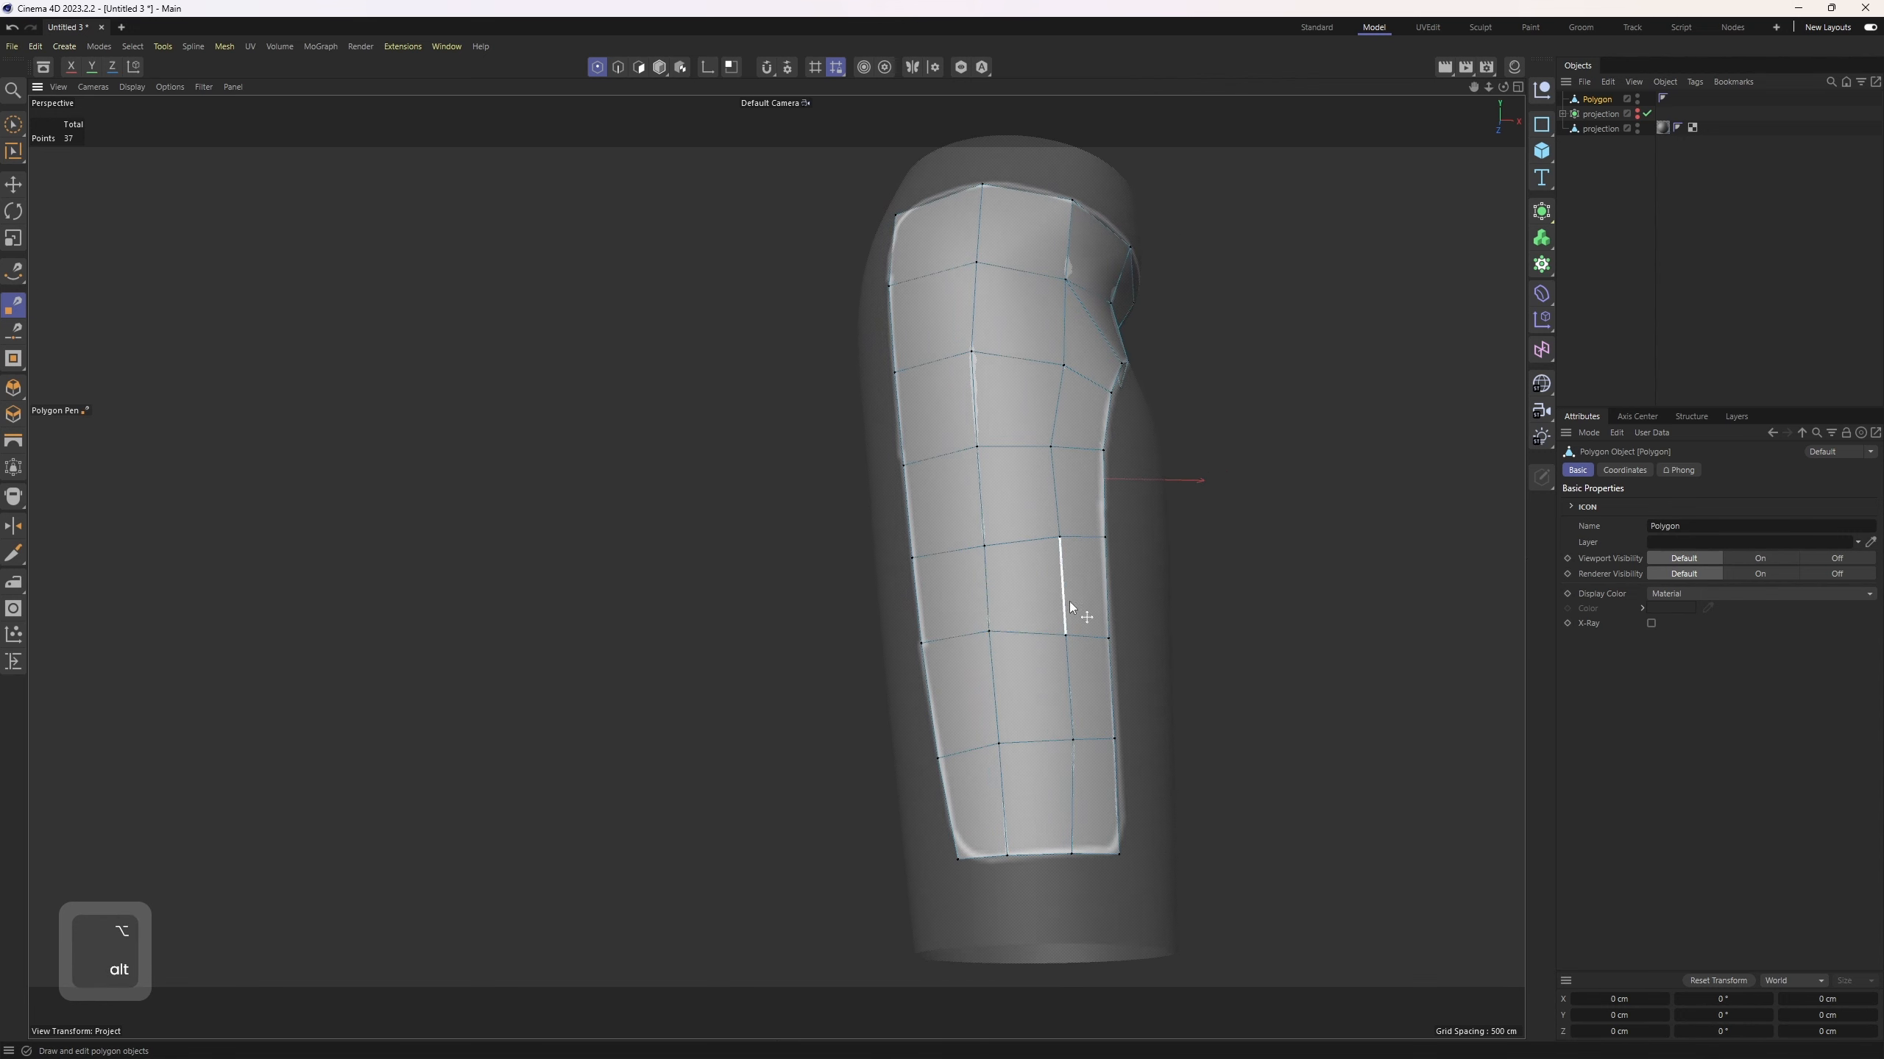
Step: Extend a column of quads from the panel's rear edge around the back of the bottle, from bottom to top, undoing misplaced extrusions
alt+drag(1063, 857, 798, 687)
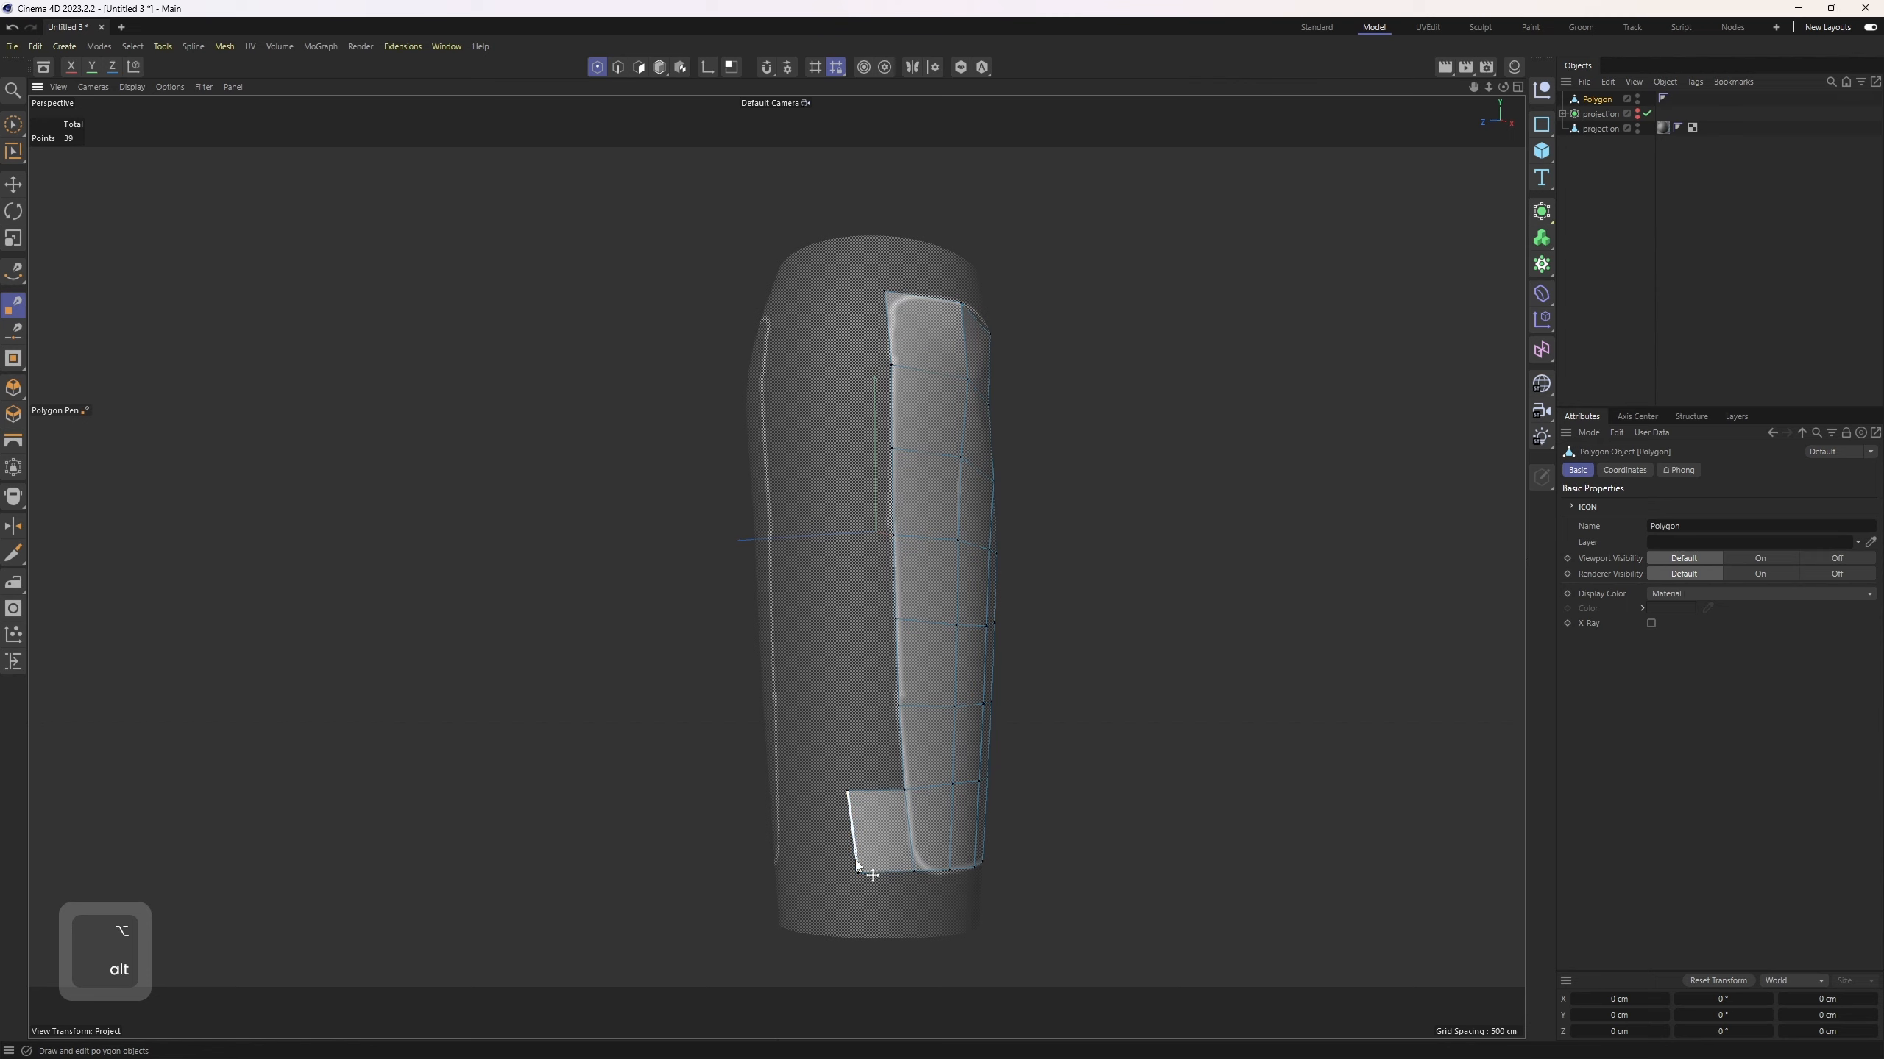
ctrl+drag(870, 788, 868, 633)
key(ctrl+z)
alt+drag(879, 709, 751, 540)
key(ctrl+z)
alt+middle_drag(751, 540, 768, 516)
ctrl+drag(752, 516, 677, 524)
key(ctrl+z)
alt+drag(940, 565, 955, 646)
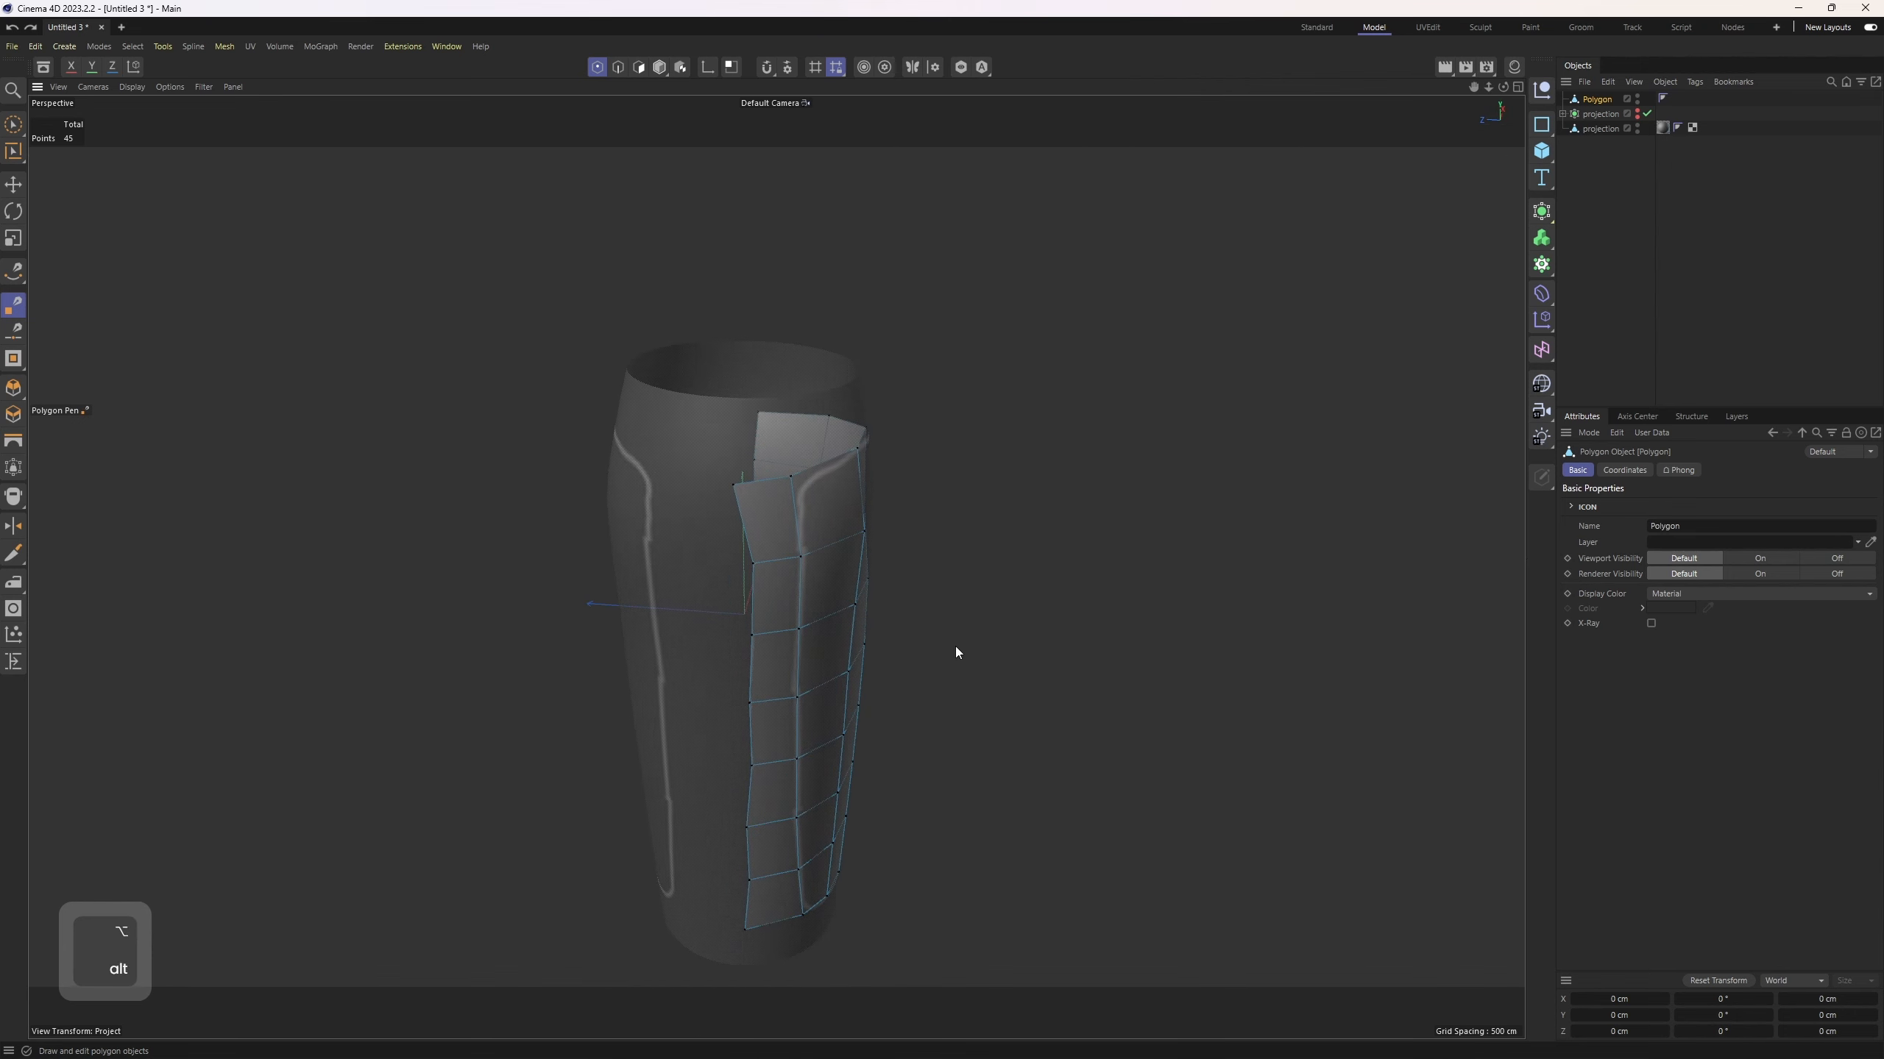
Step: Turn on backface culling for the perspective viewport
key(shift+v)
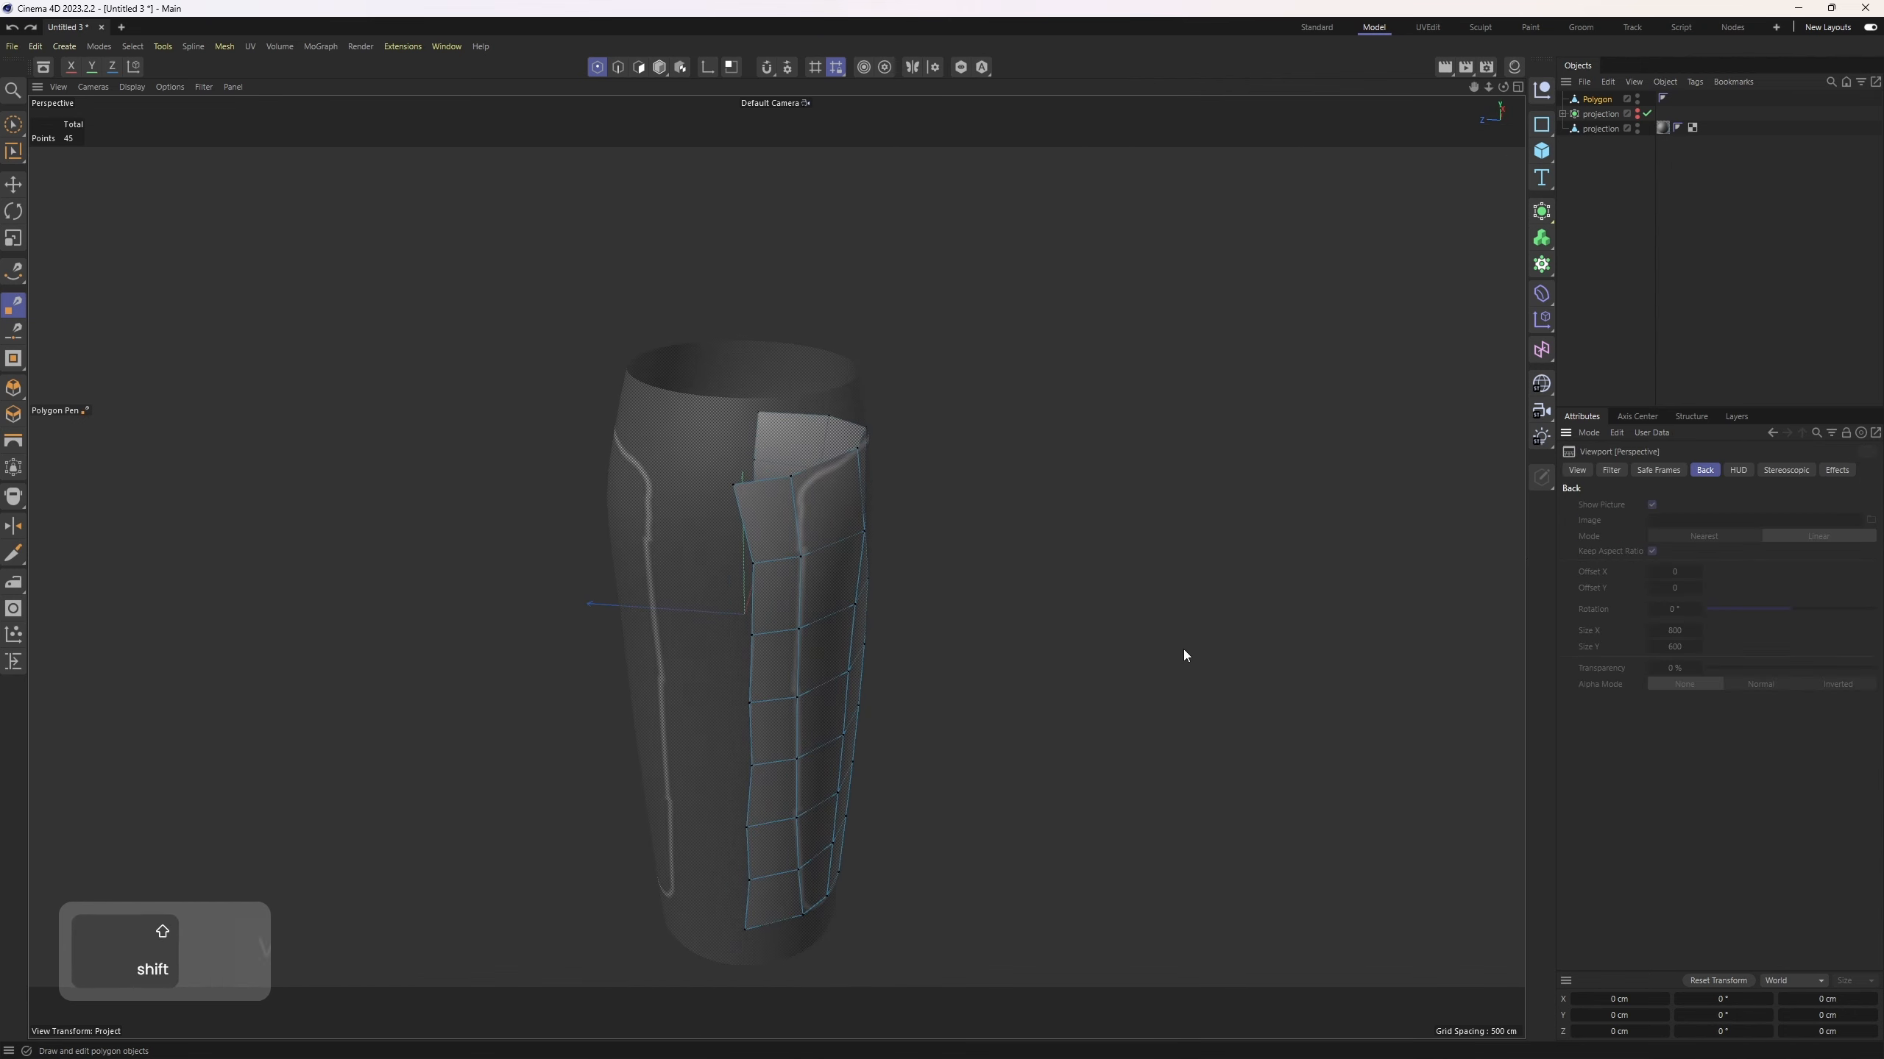
click(1600, 471)
click(1578, 472)
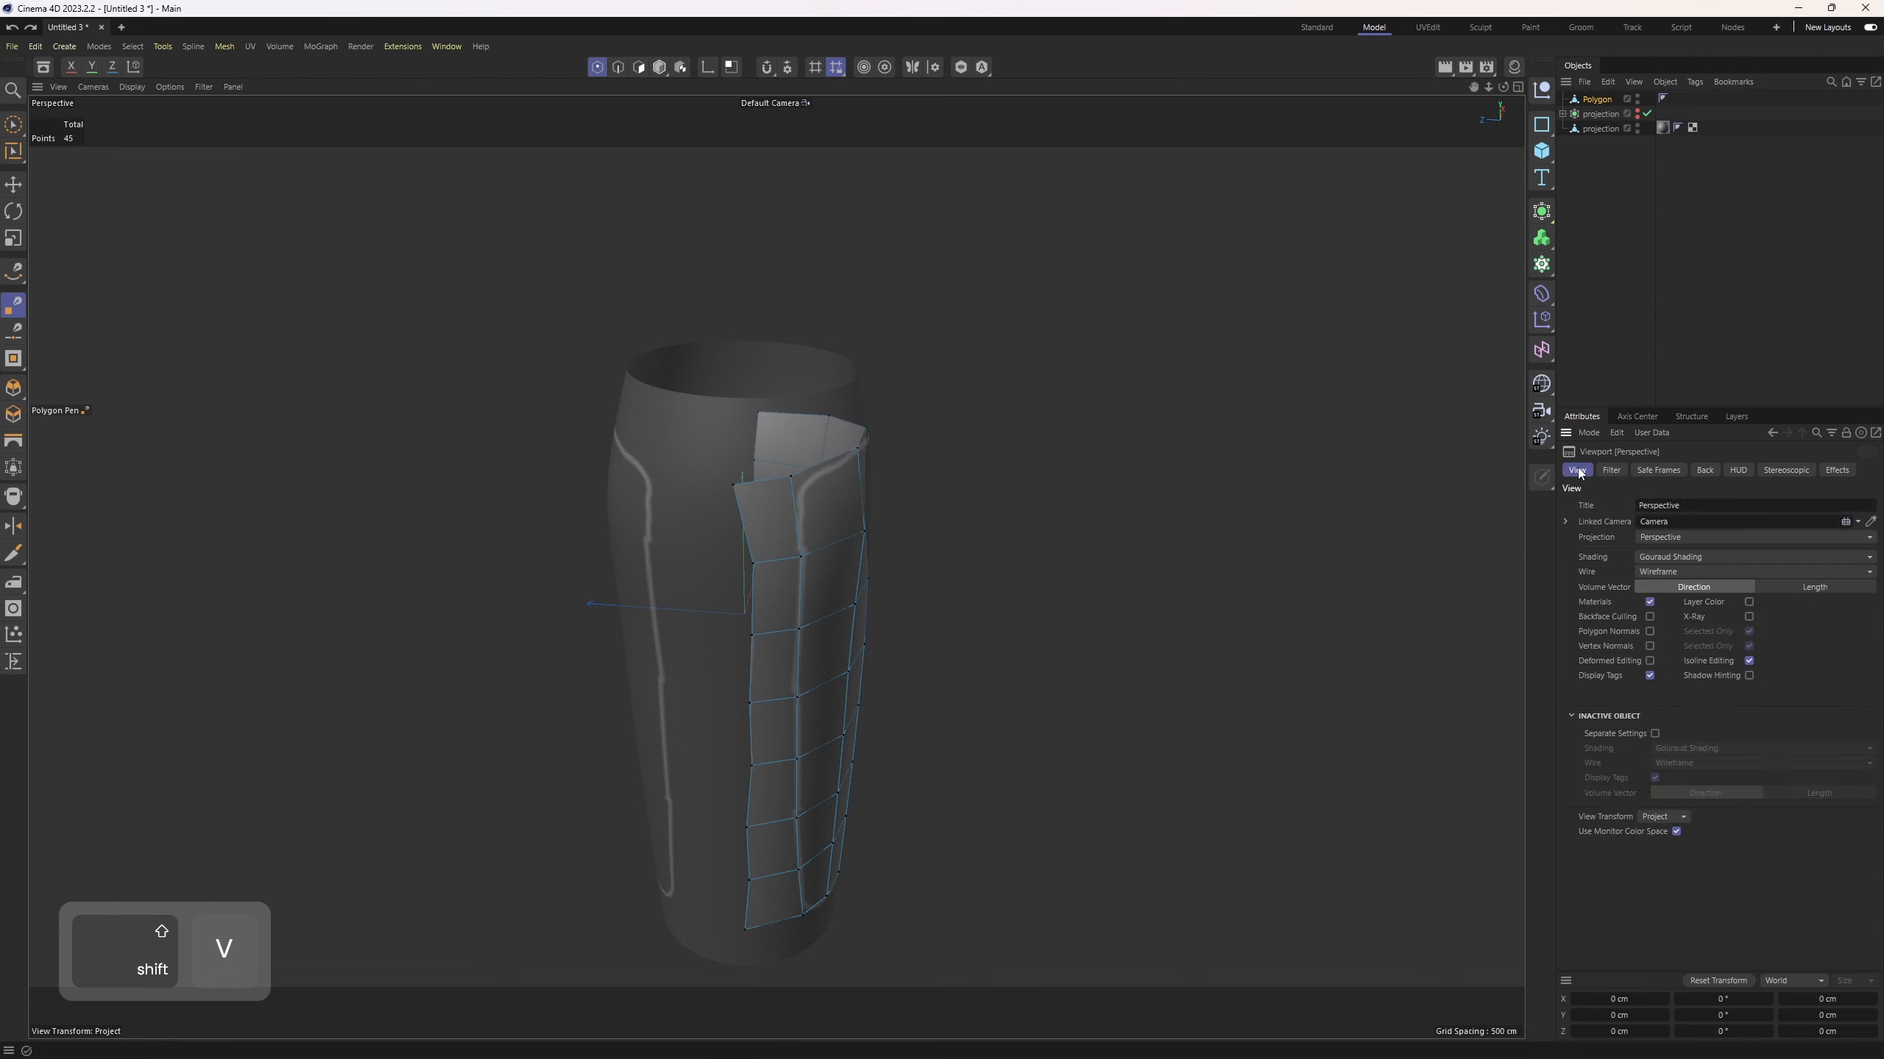
click(1650, 617)
Step: Switch to edge mode, select the vertical edge line at the rear of the new mesh, and activate the Move tool
alt+drag(1356, 586, 972, 519)
key(space)
key(2)
key(r)
click(967, 421)
ctrl+shift+click(940, 848)
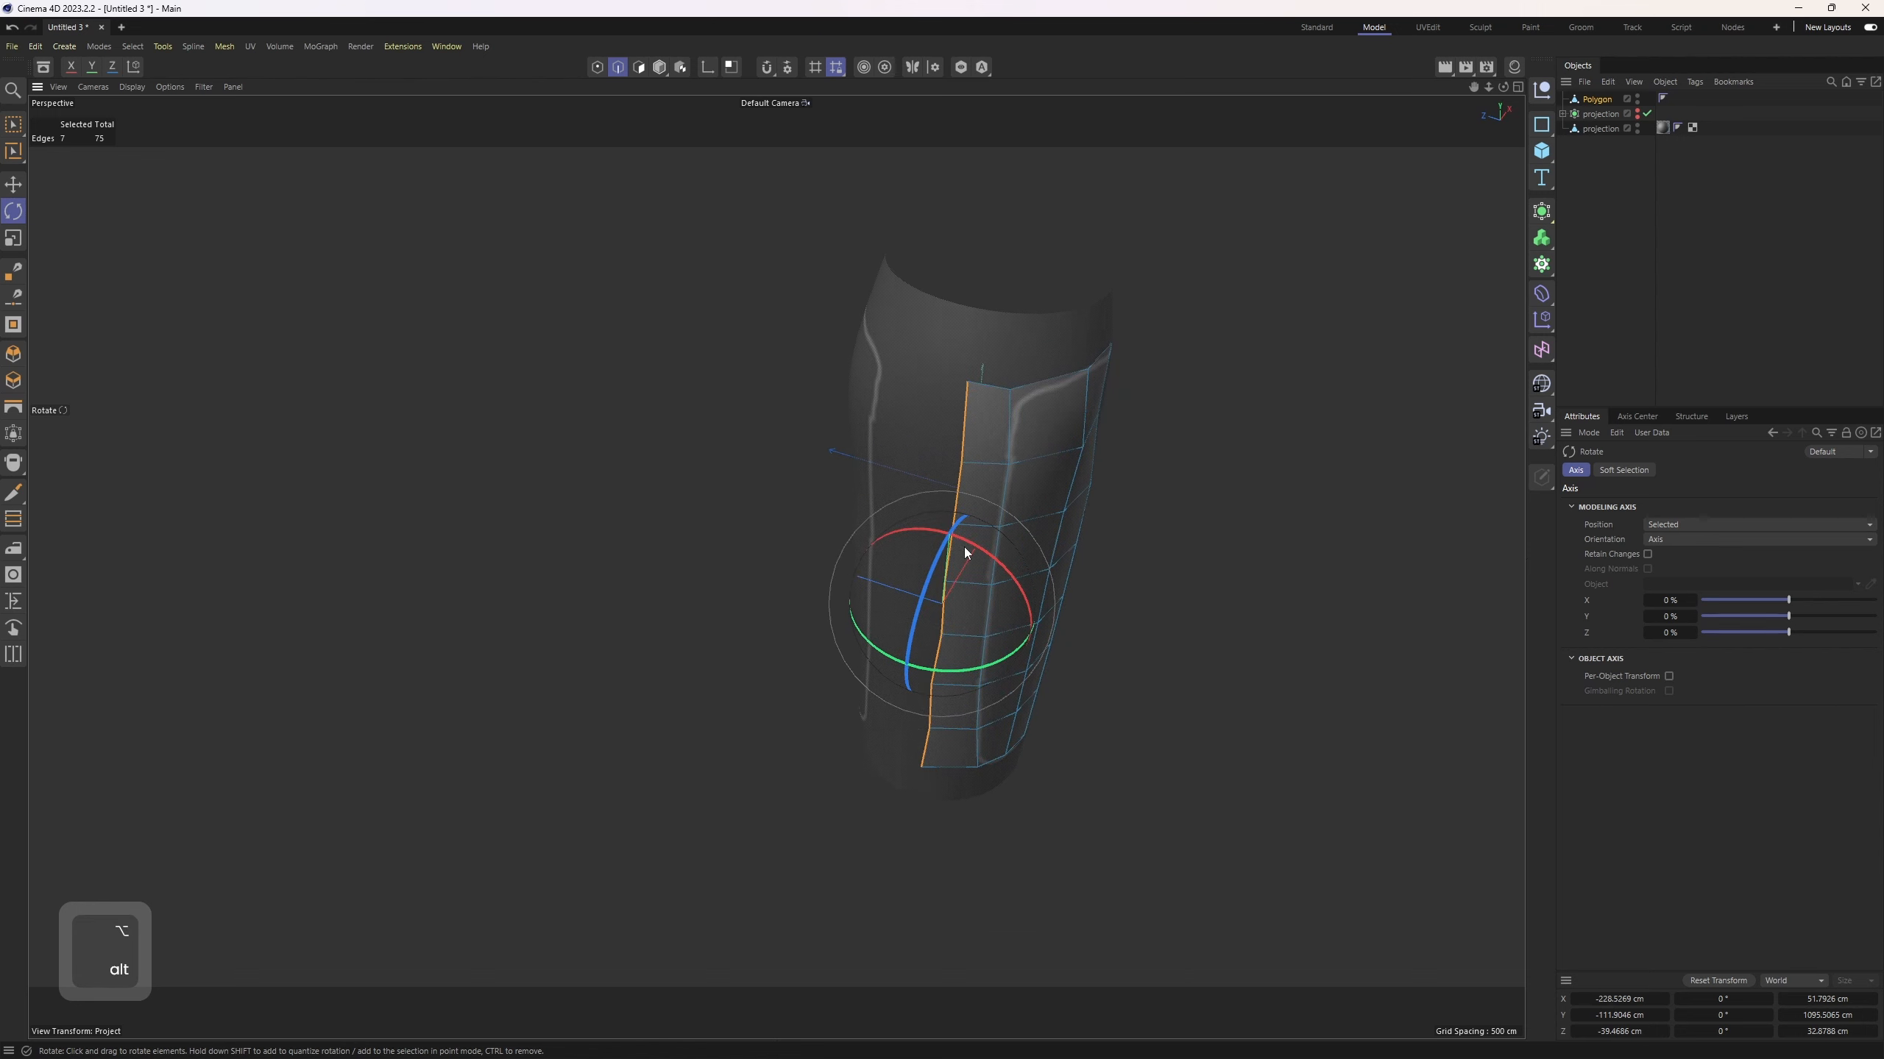
key(e)
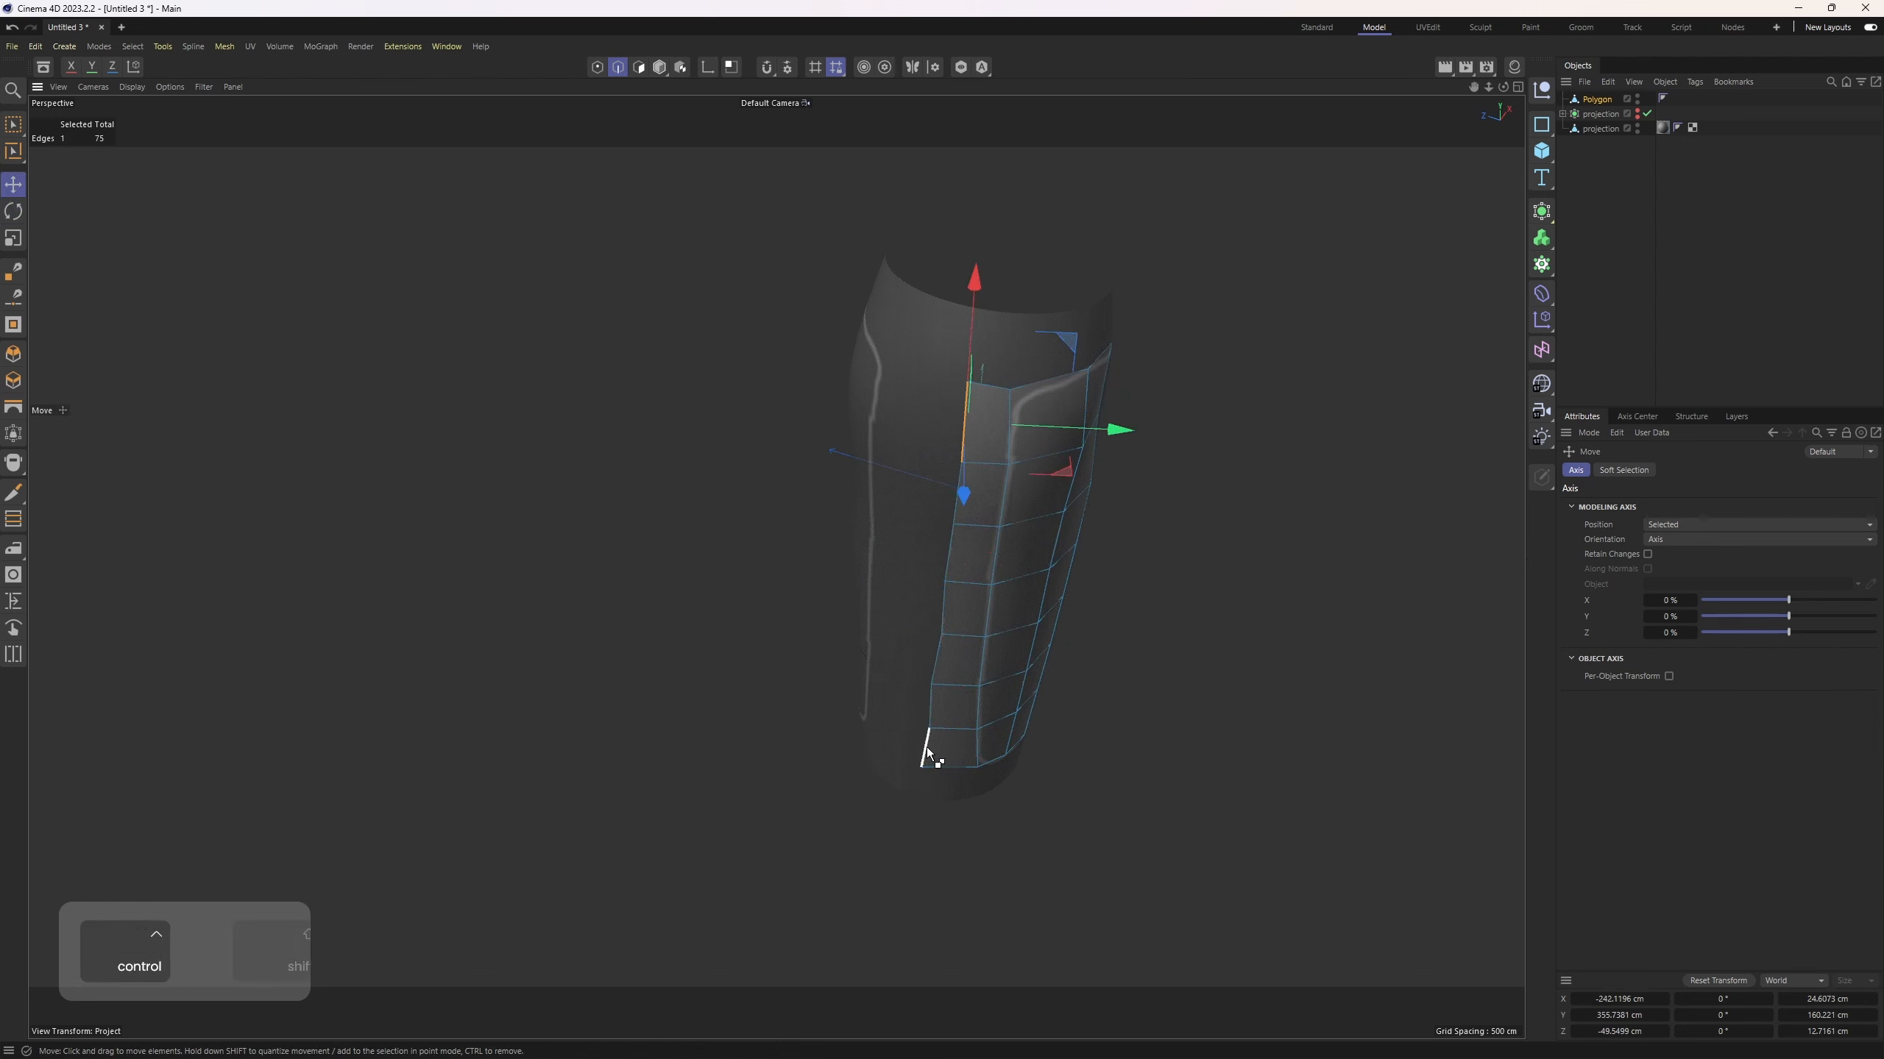
Step: Reselect the rear vertical edge line and try to move it along Z to the bottle's centre plane
alt+drag(933, 748, 809, 580)
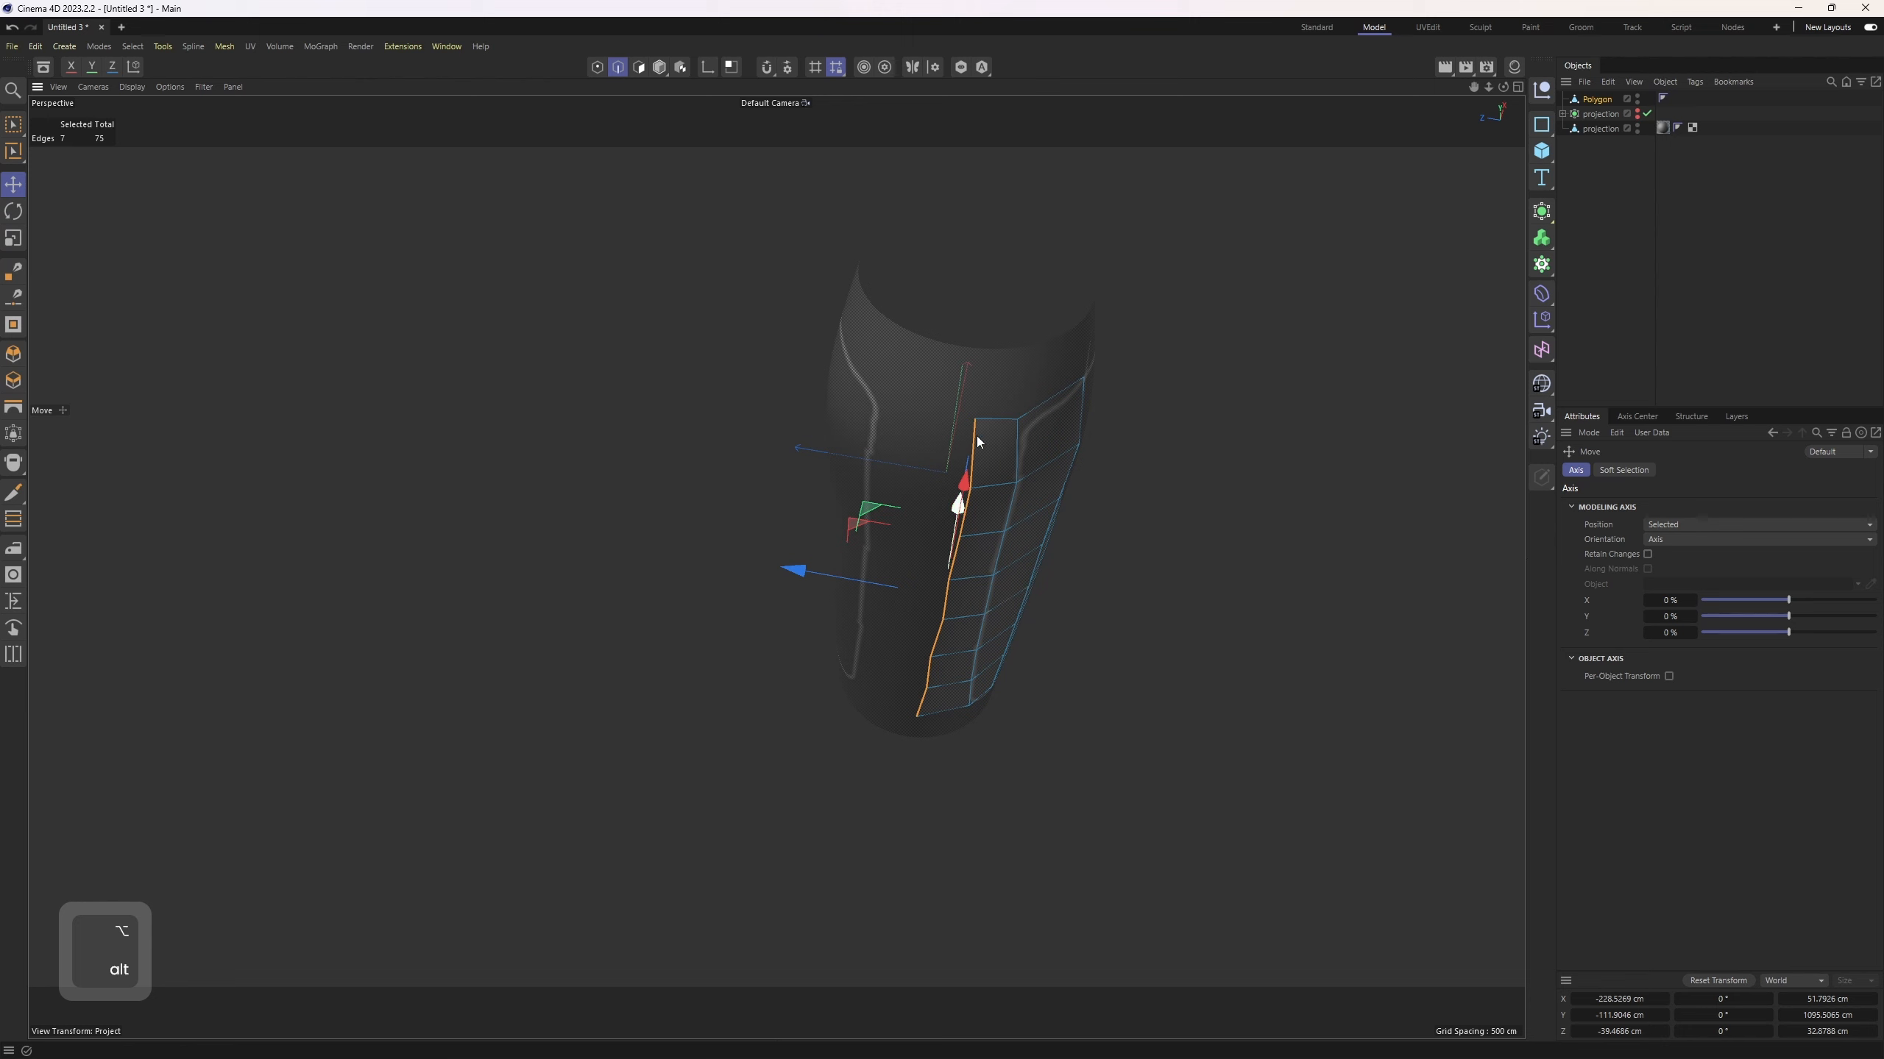
alt+drag(1004, 568, 958, 660)
click(933, 544)
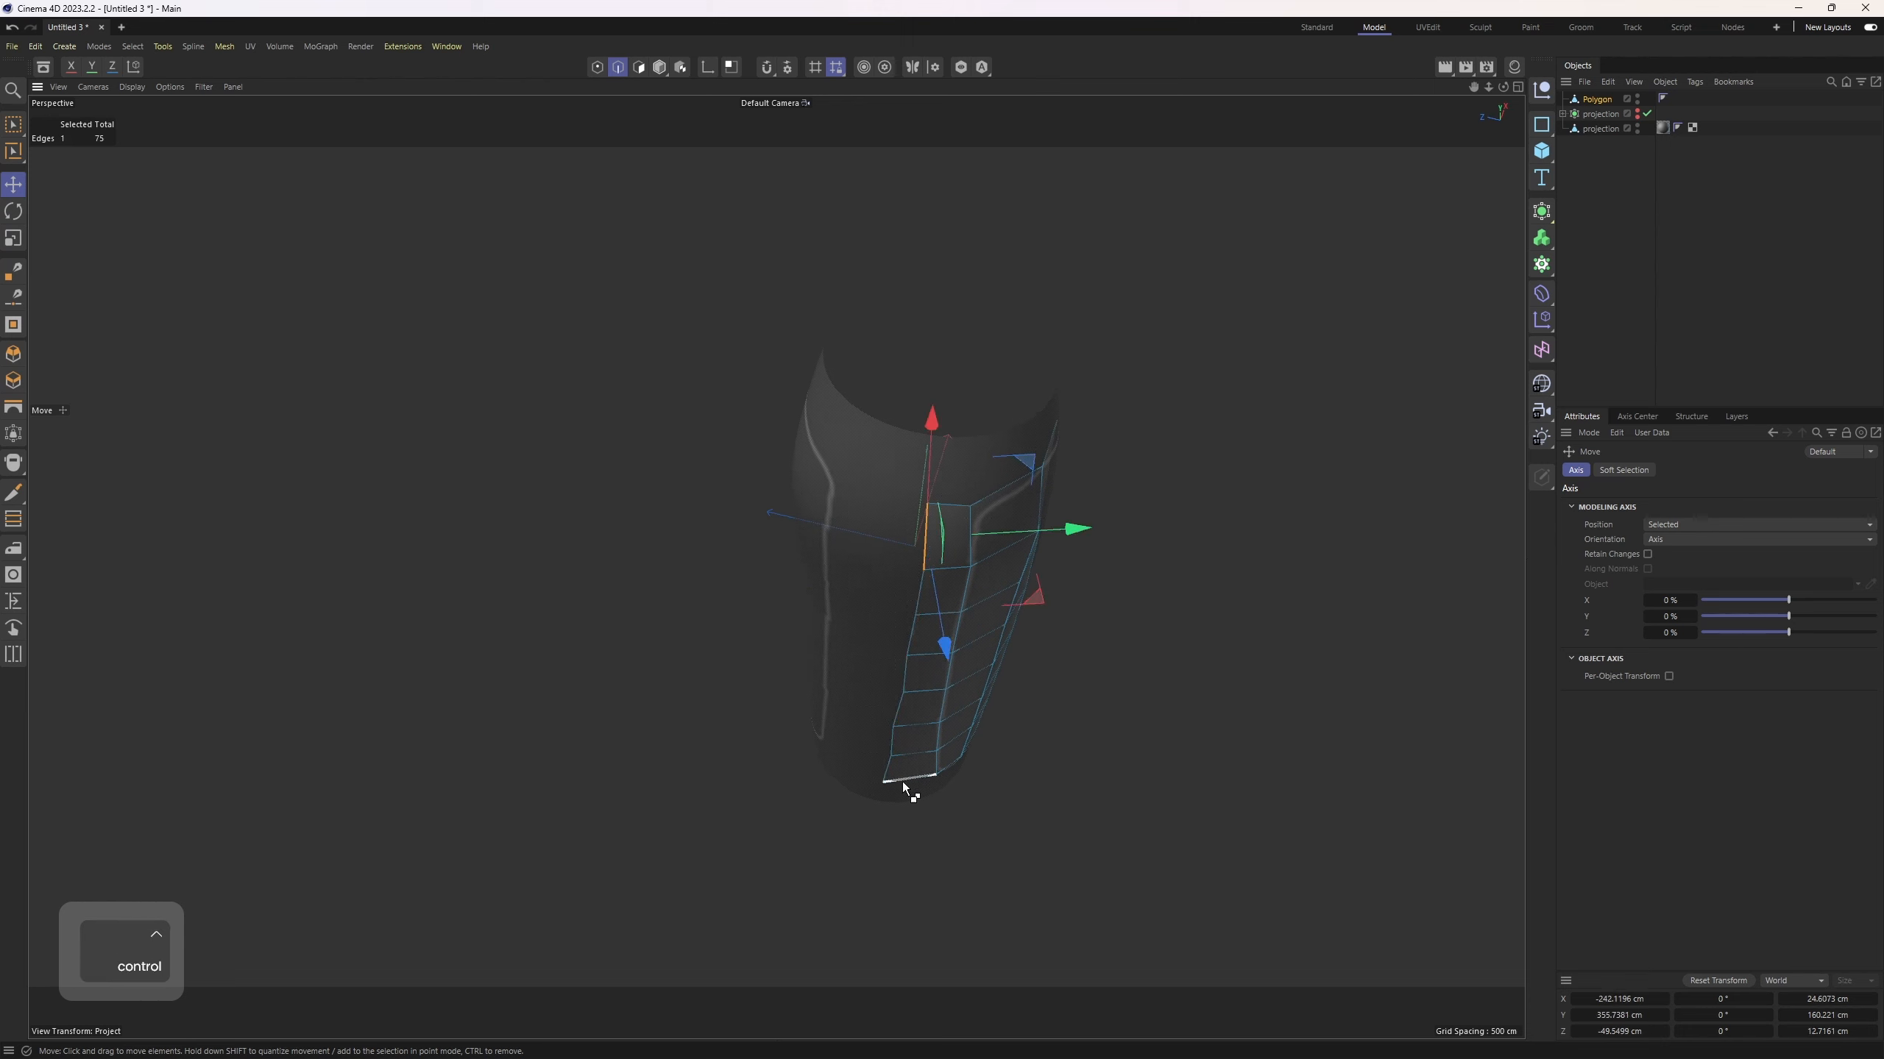
ctrl+shift+click(888, 764)
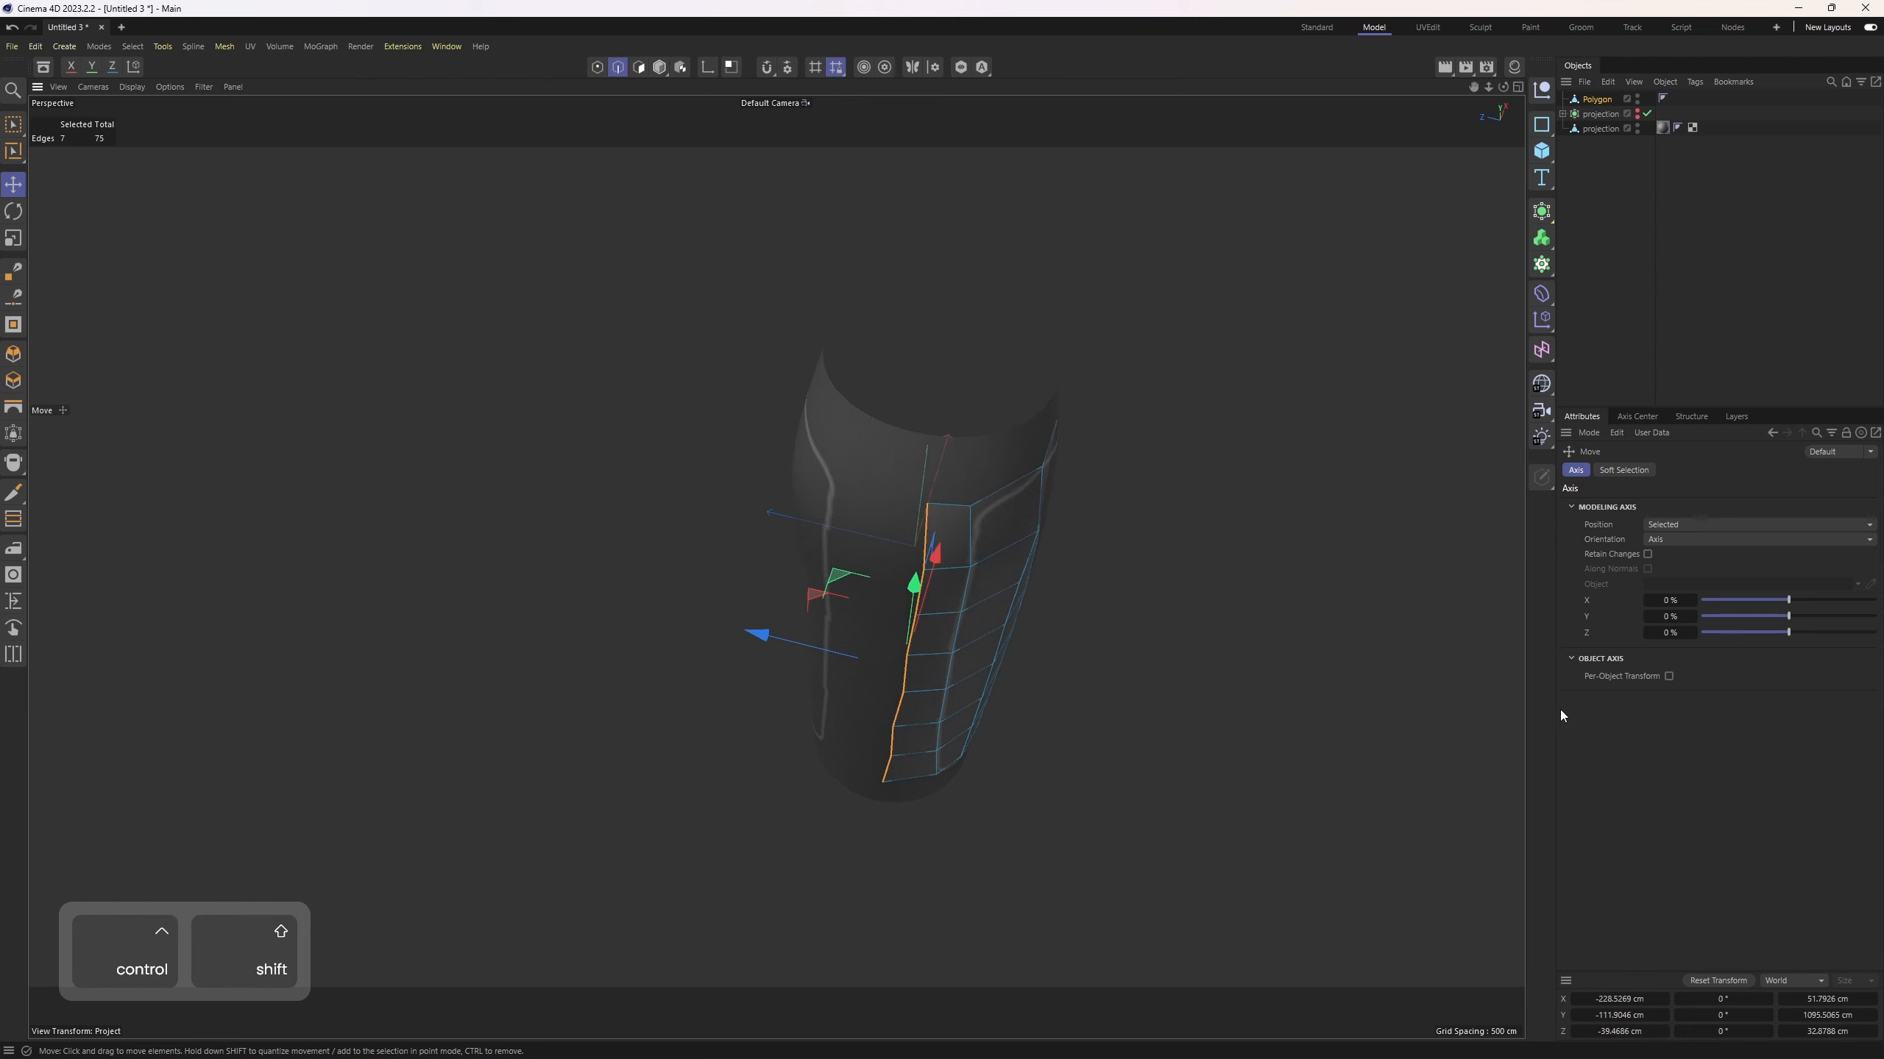
click(1801, 979)
click(1789, 966)
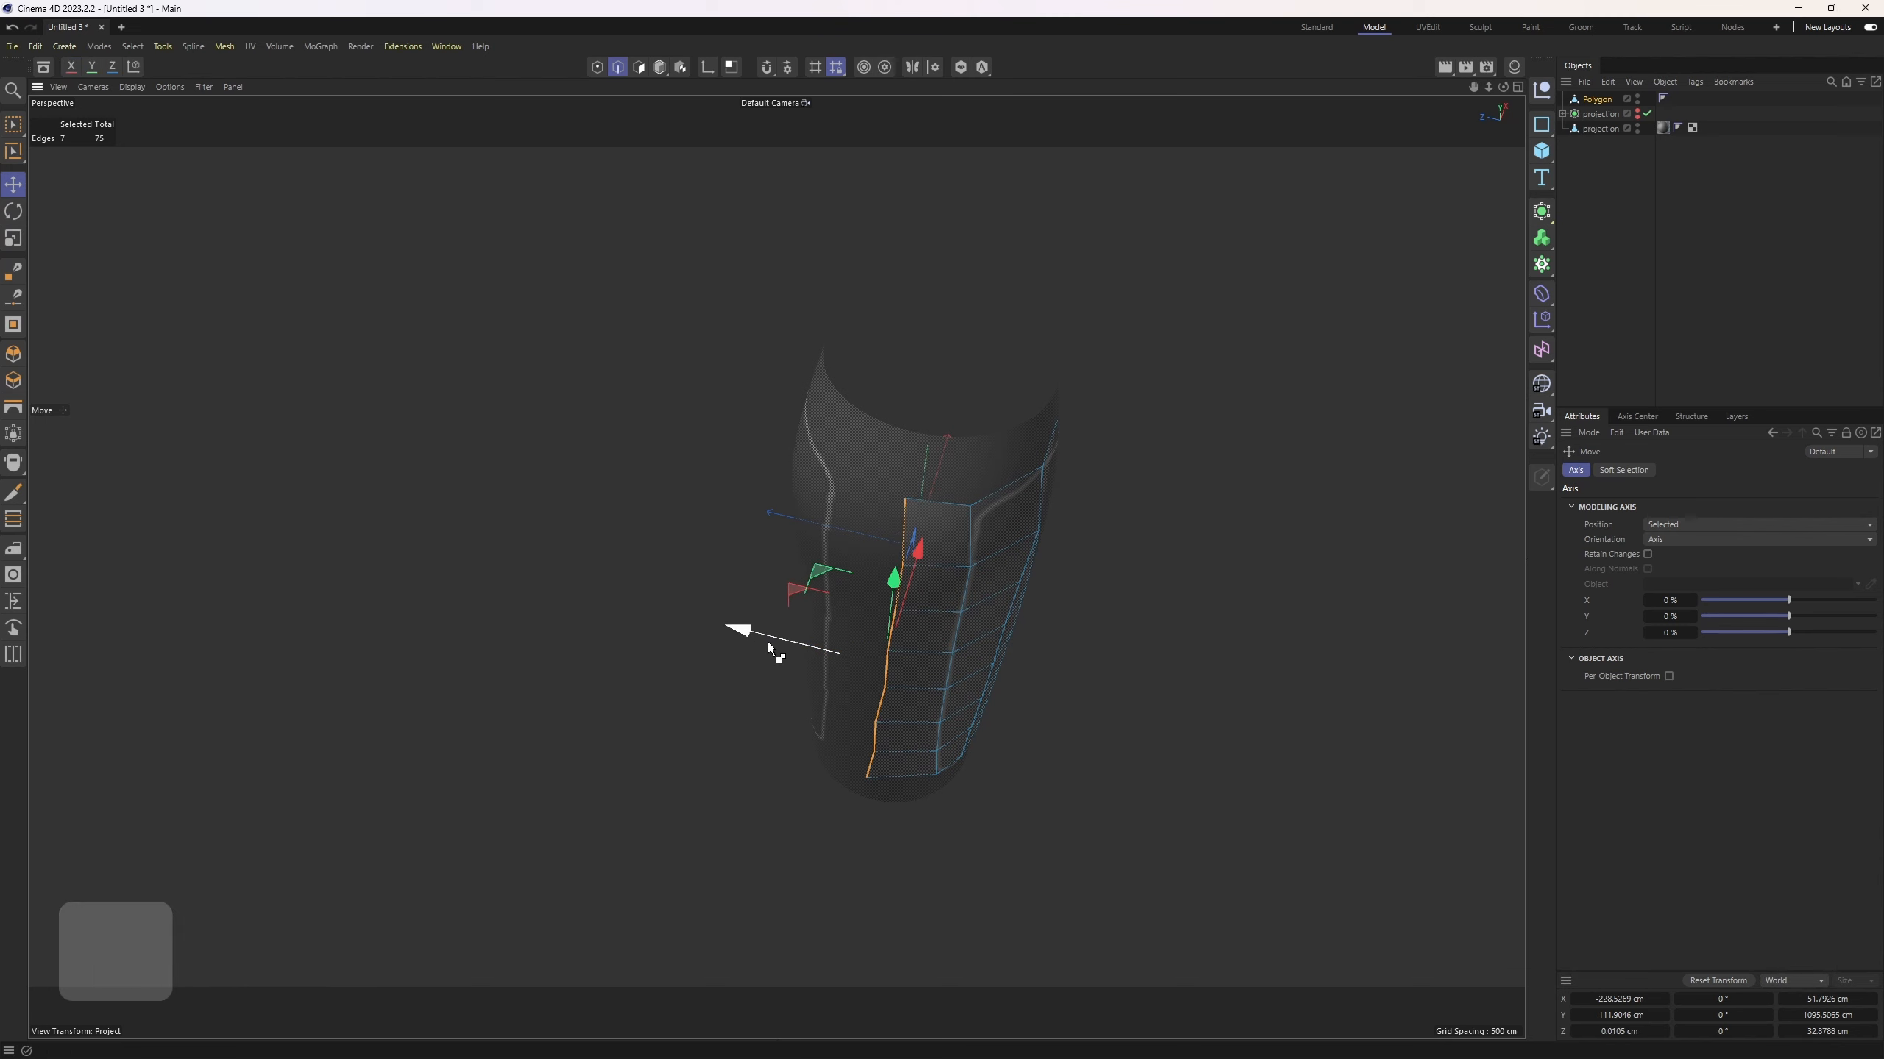
alt+drag(768, 642, 950, 619)
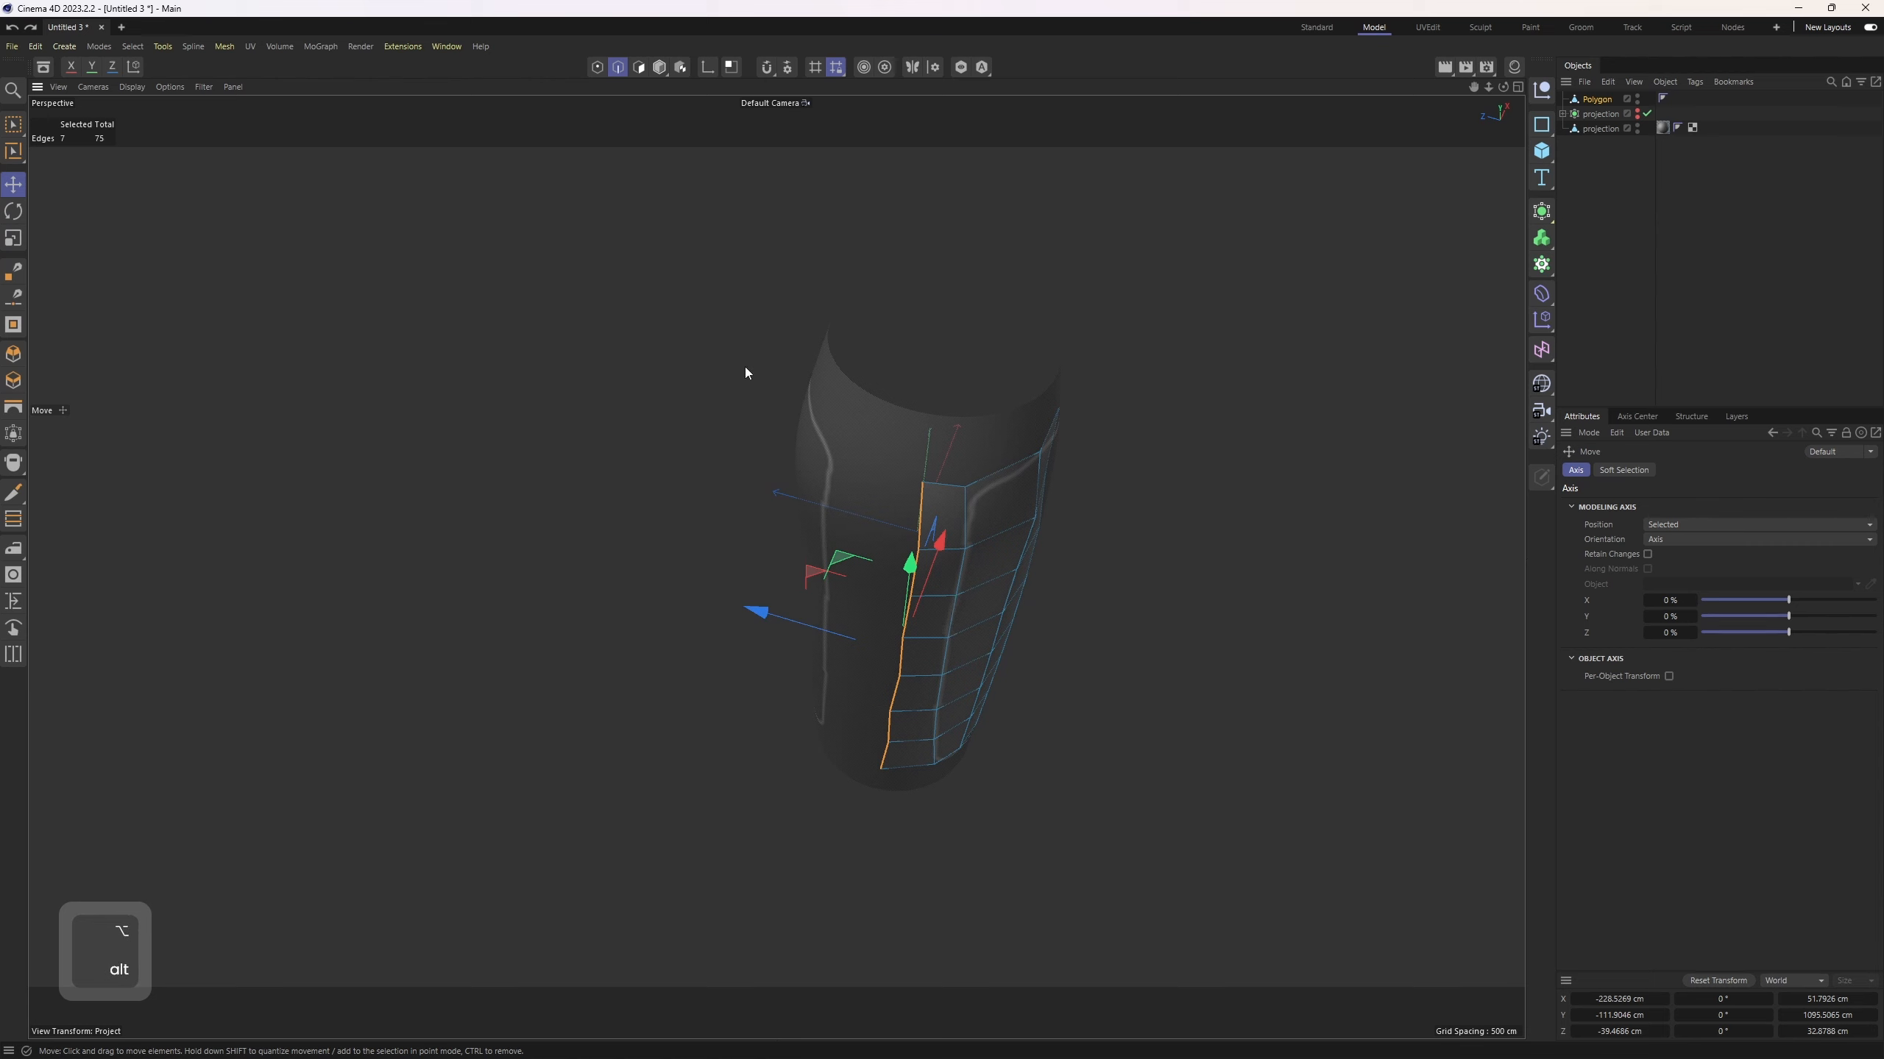
Step: Select the whole rear vertical edge line and set both its Z position and its Z size to 0
alt+drag(879, 692, 912, 577)
click(904, 533)
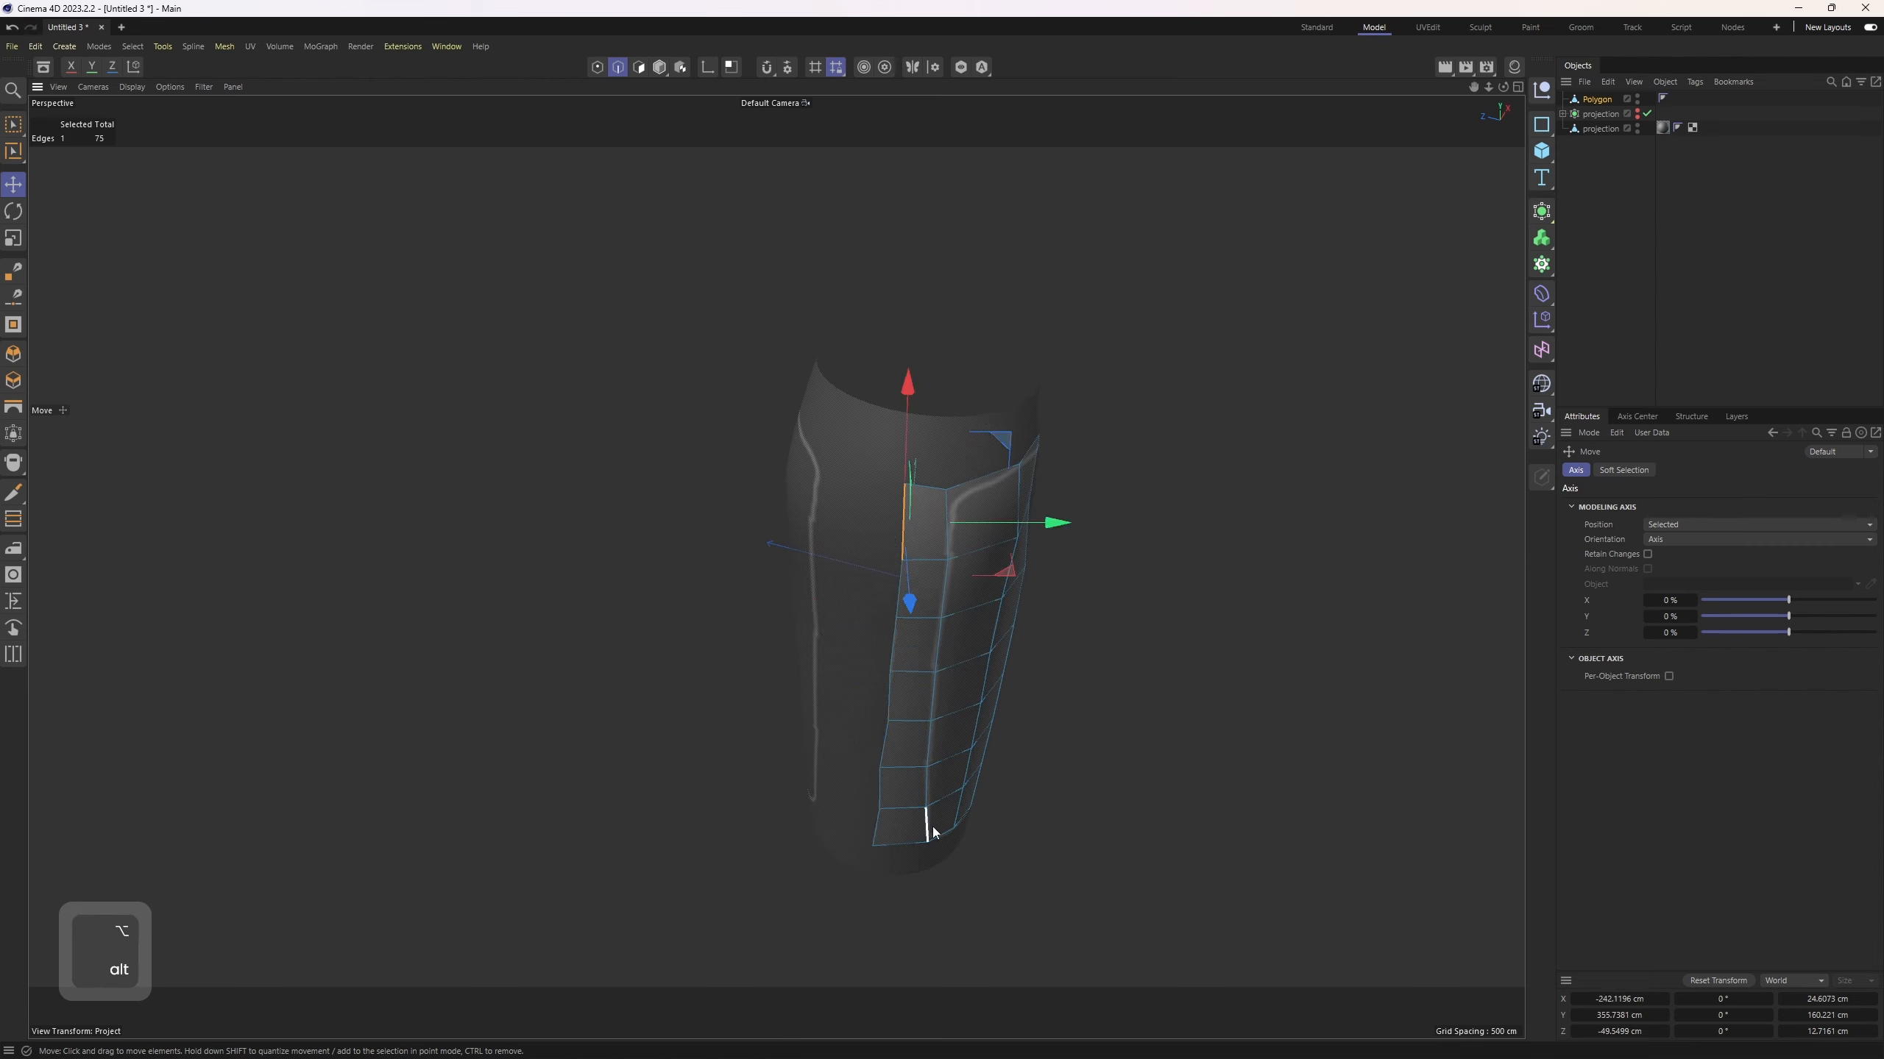
ctrl+shift+click(882, 831)
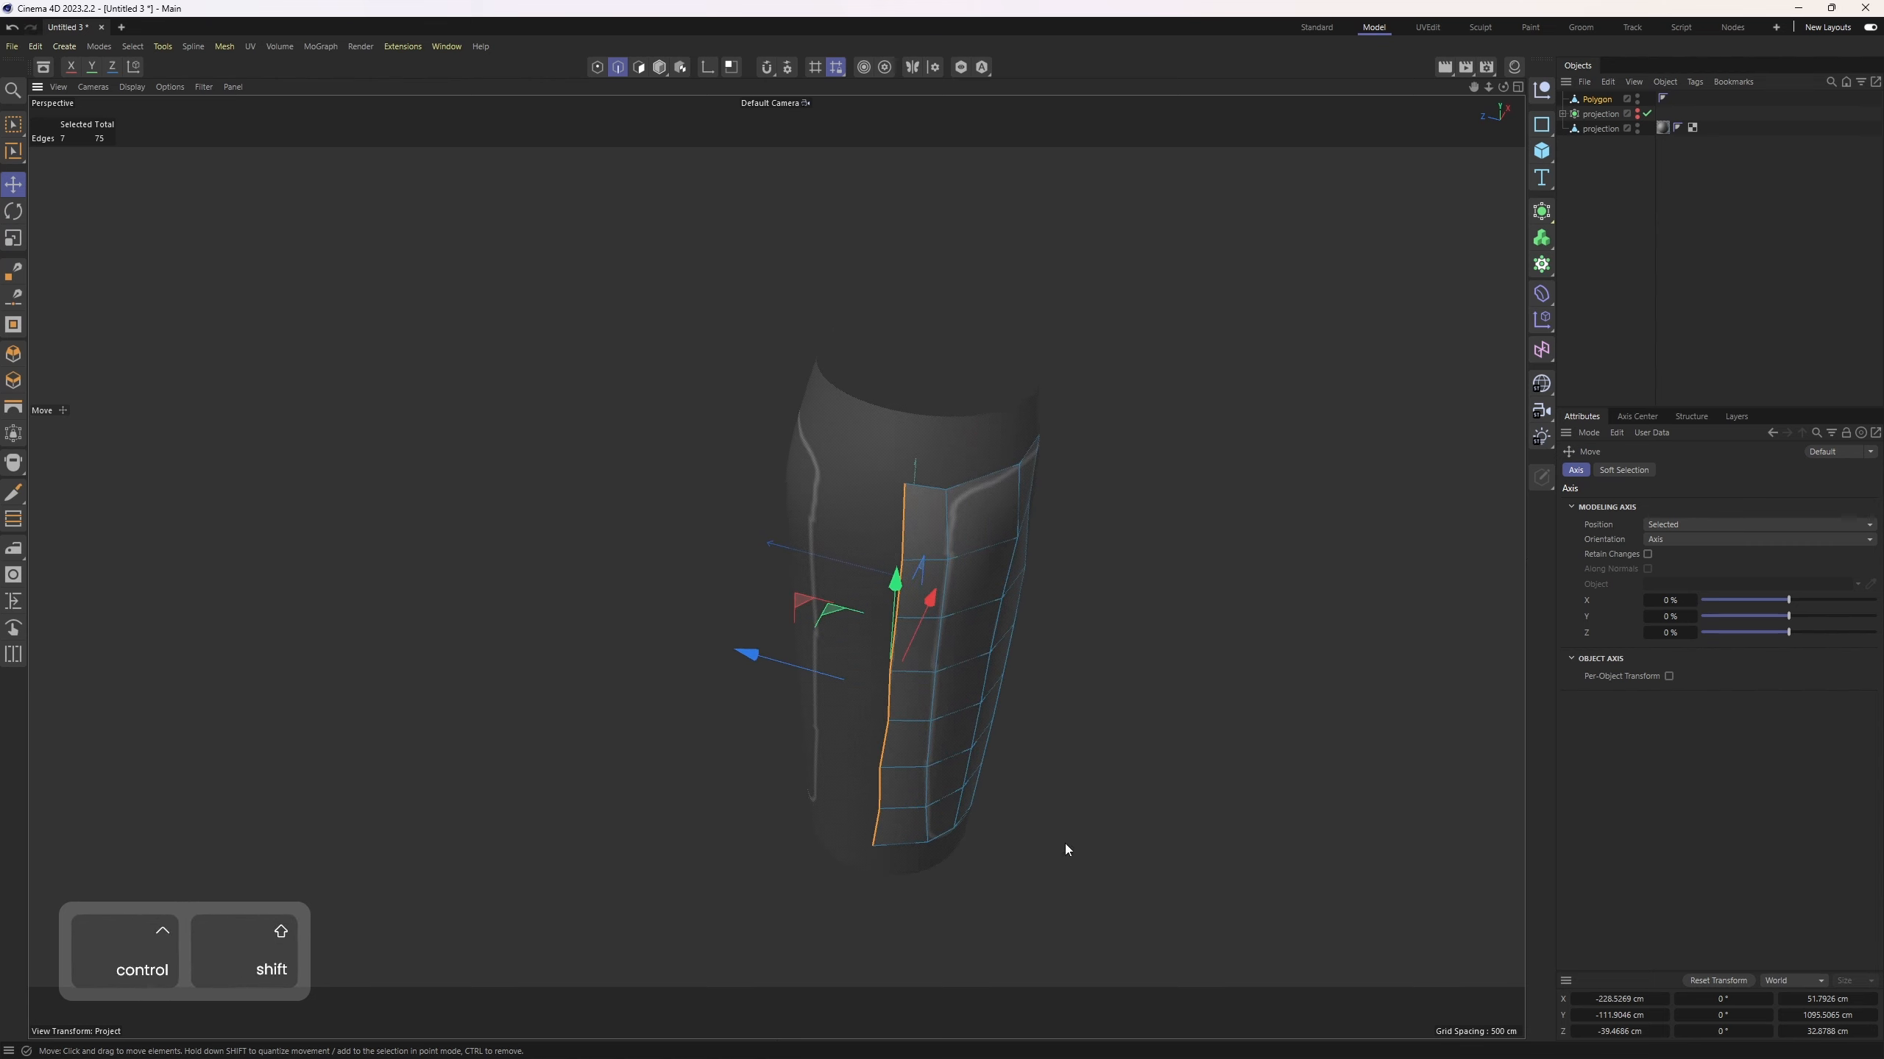
click(1626, 1032)
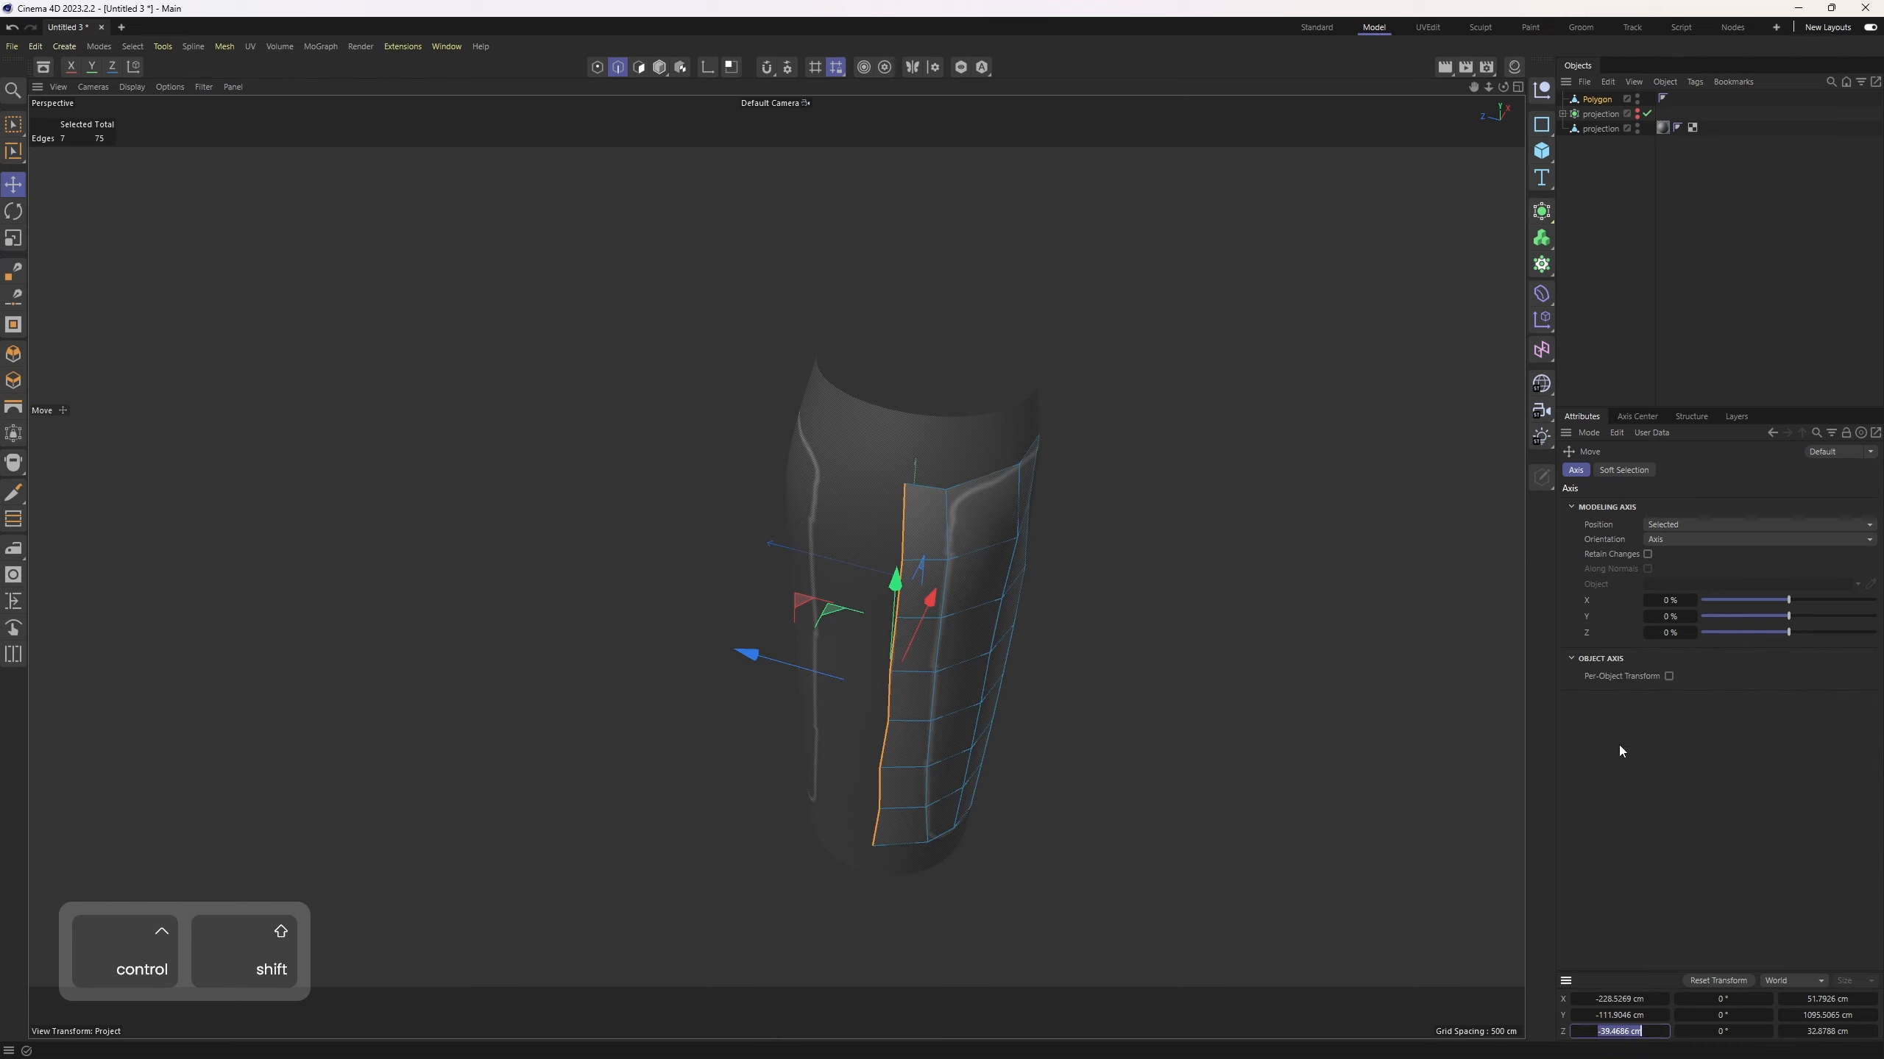
text(0)
key(Return)
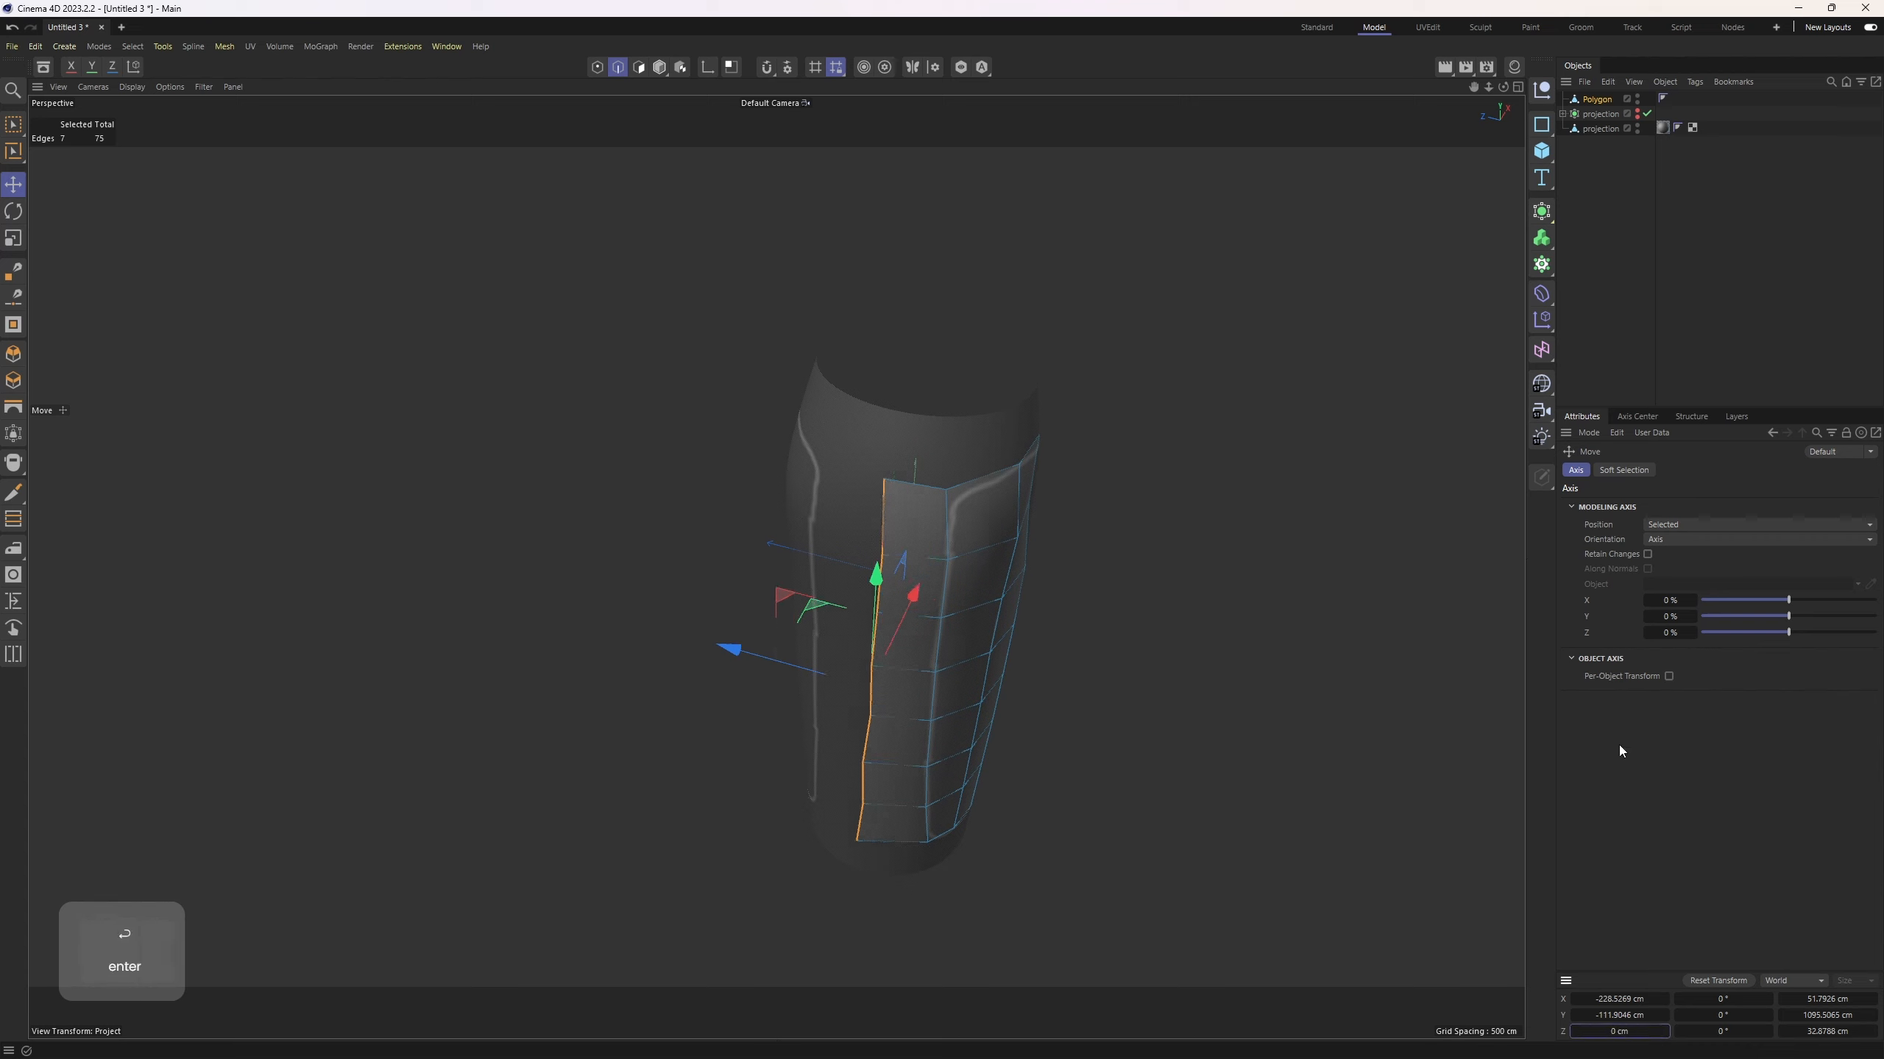
click(1825, 1032)
text(0)
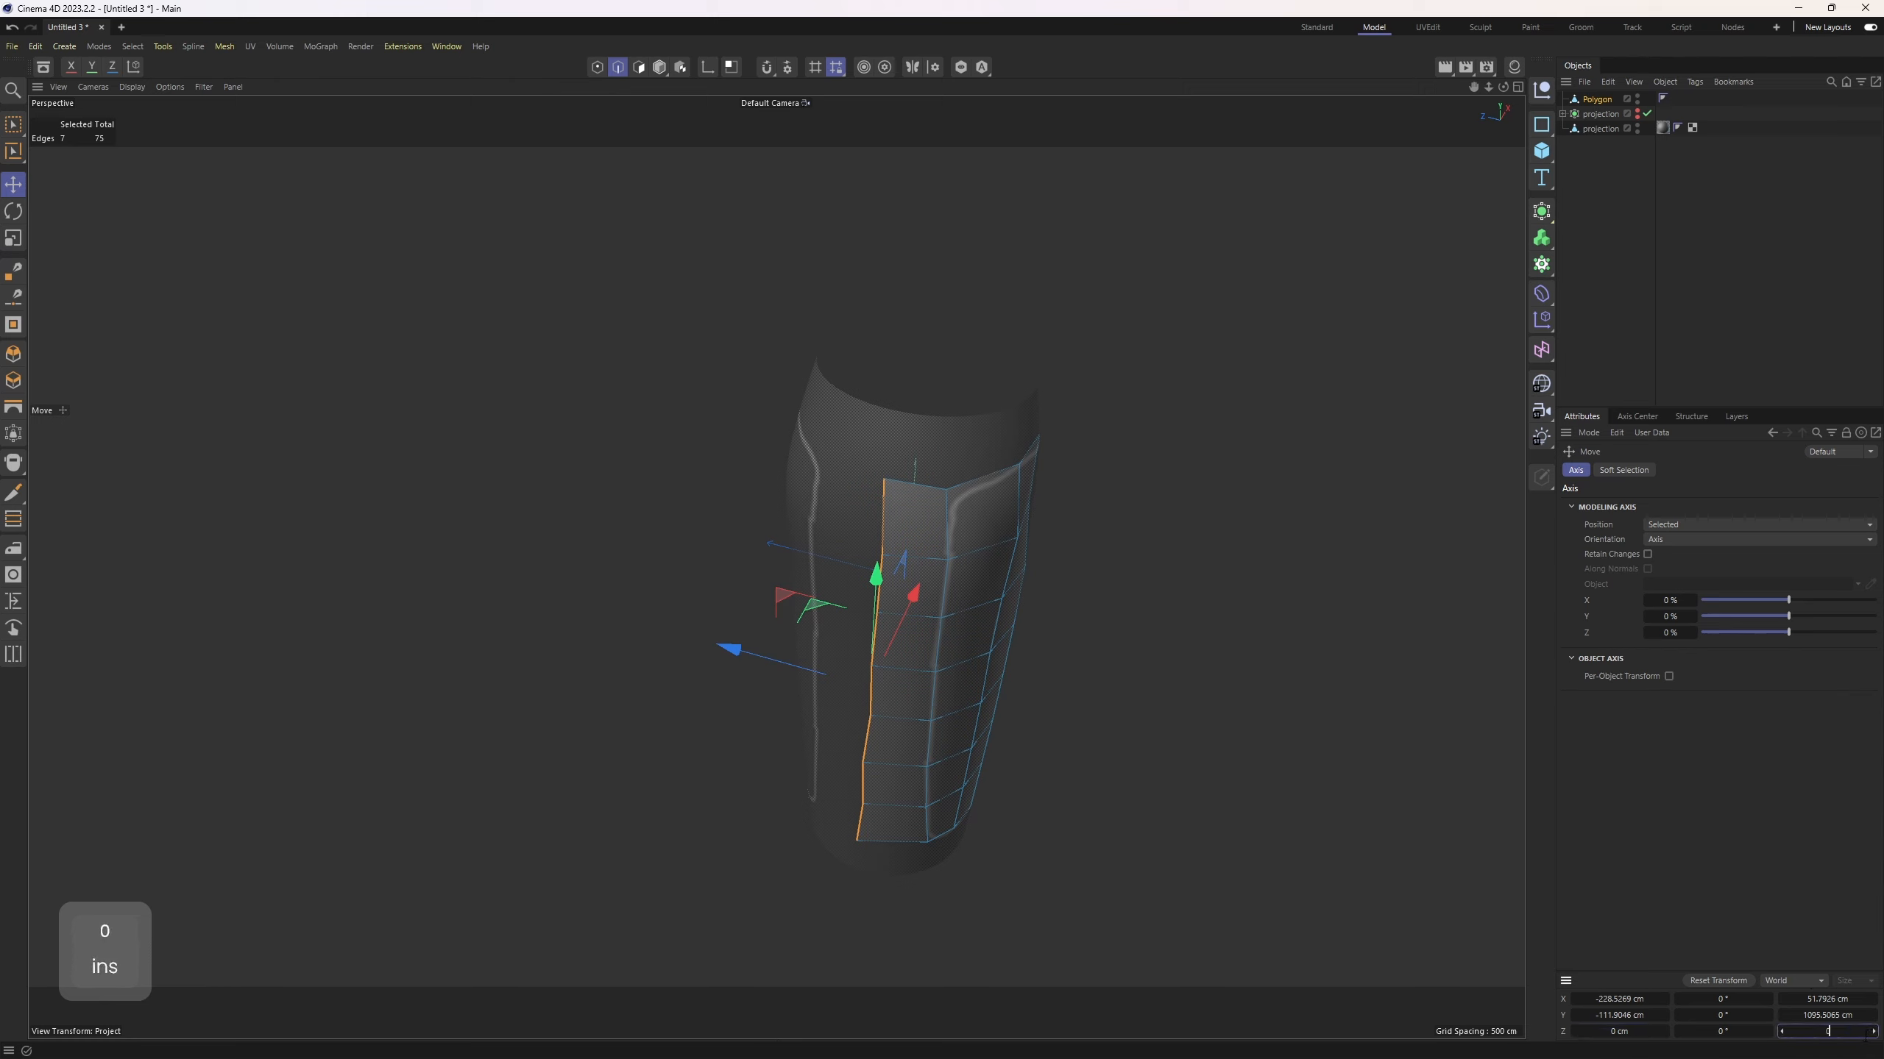
key(Return)
Step: Extrude a row of quads with the Polygon Pen from the panel's upper edge up to the bottle's rim
alt+drag(986, 669, 883, 584)
key(m)
key(e)
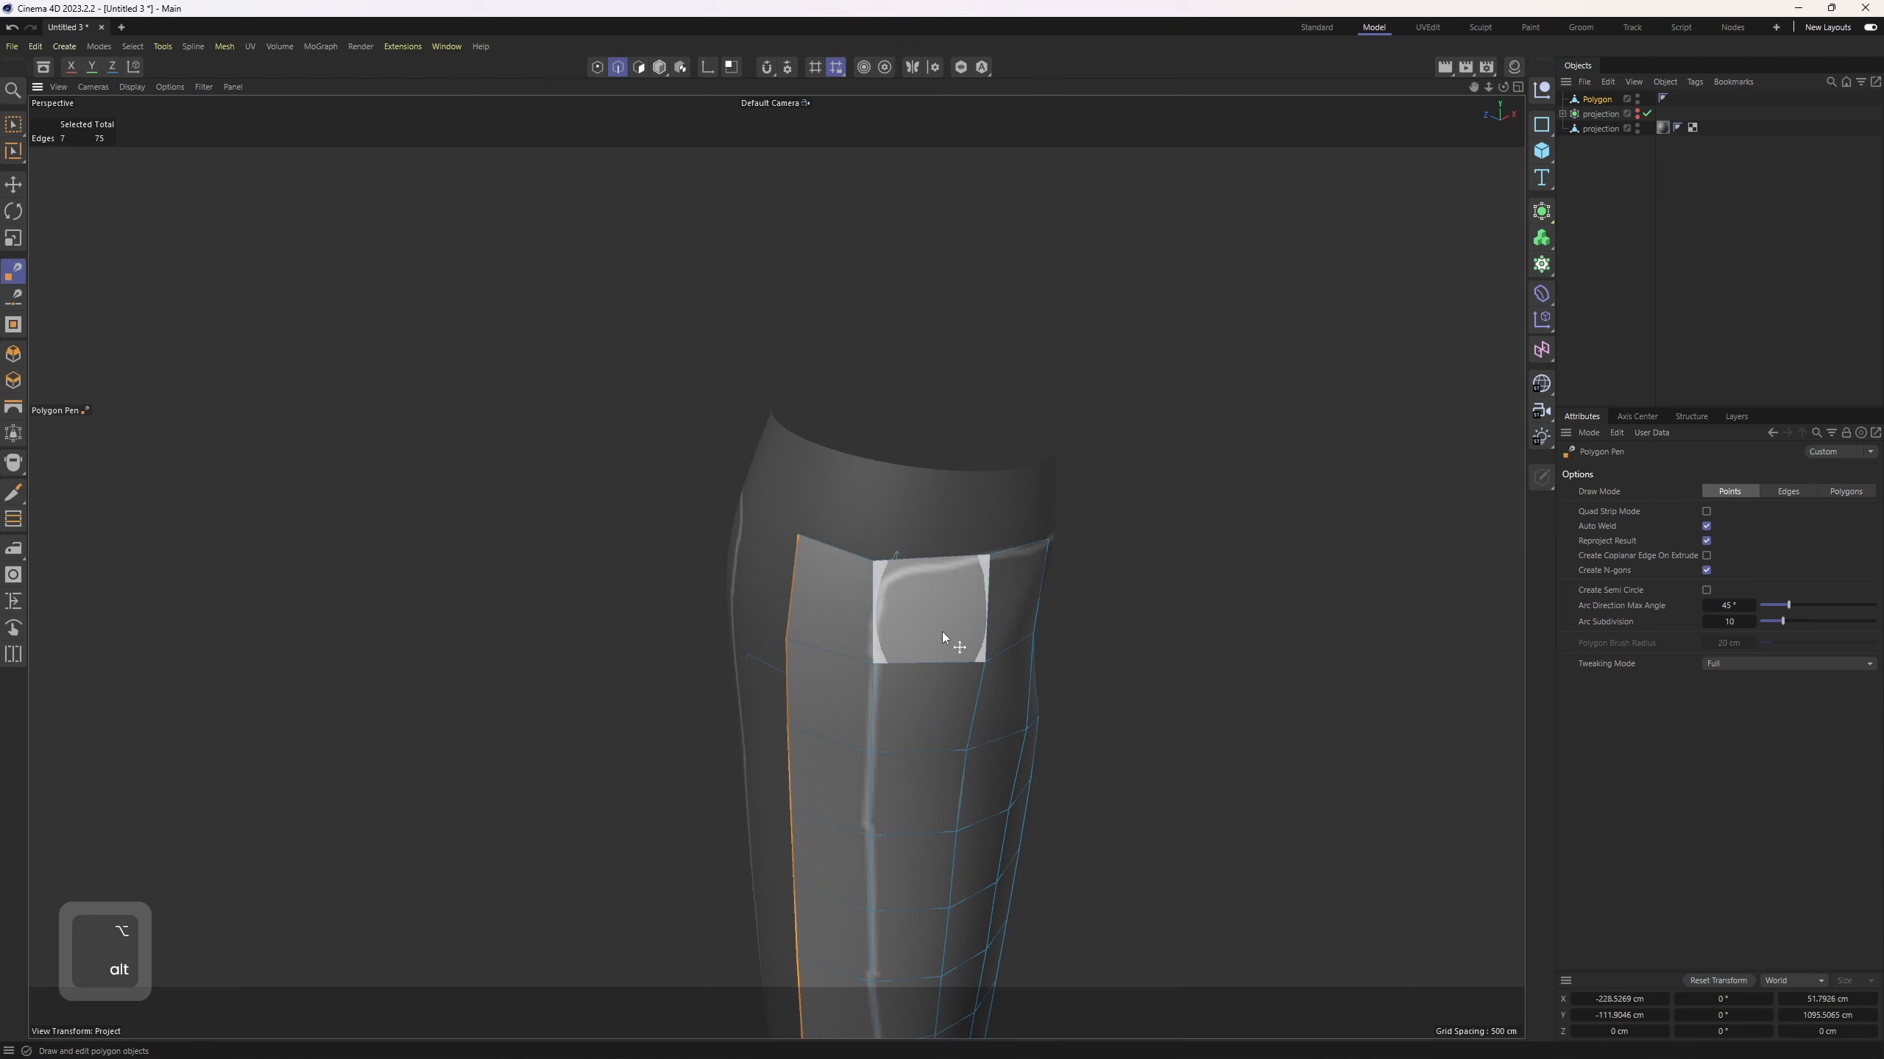
alt+drag(832, 550, 1050, 535)
ctrl+drag(849, 512, 951, 539)
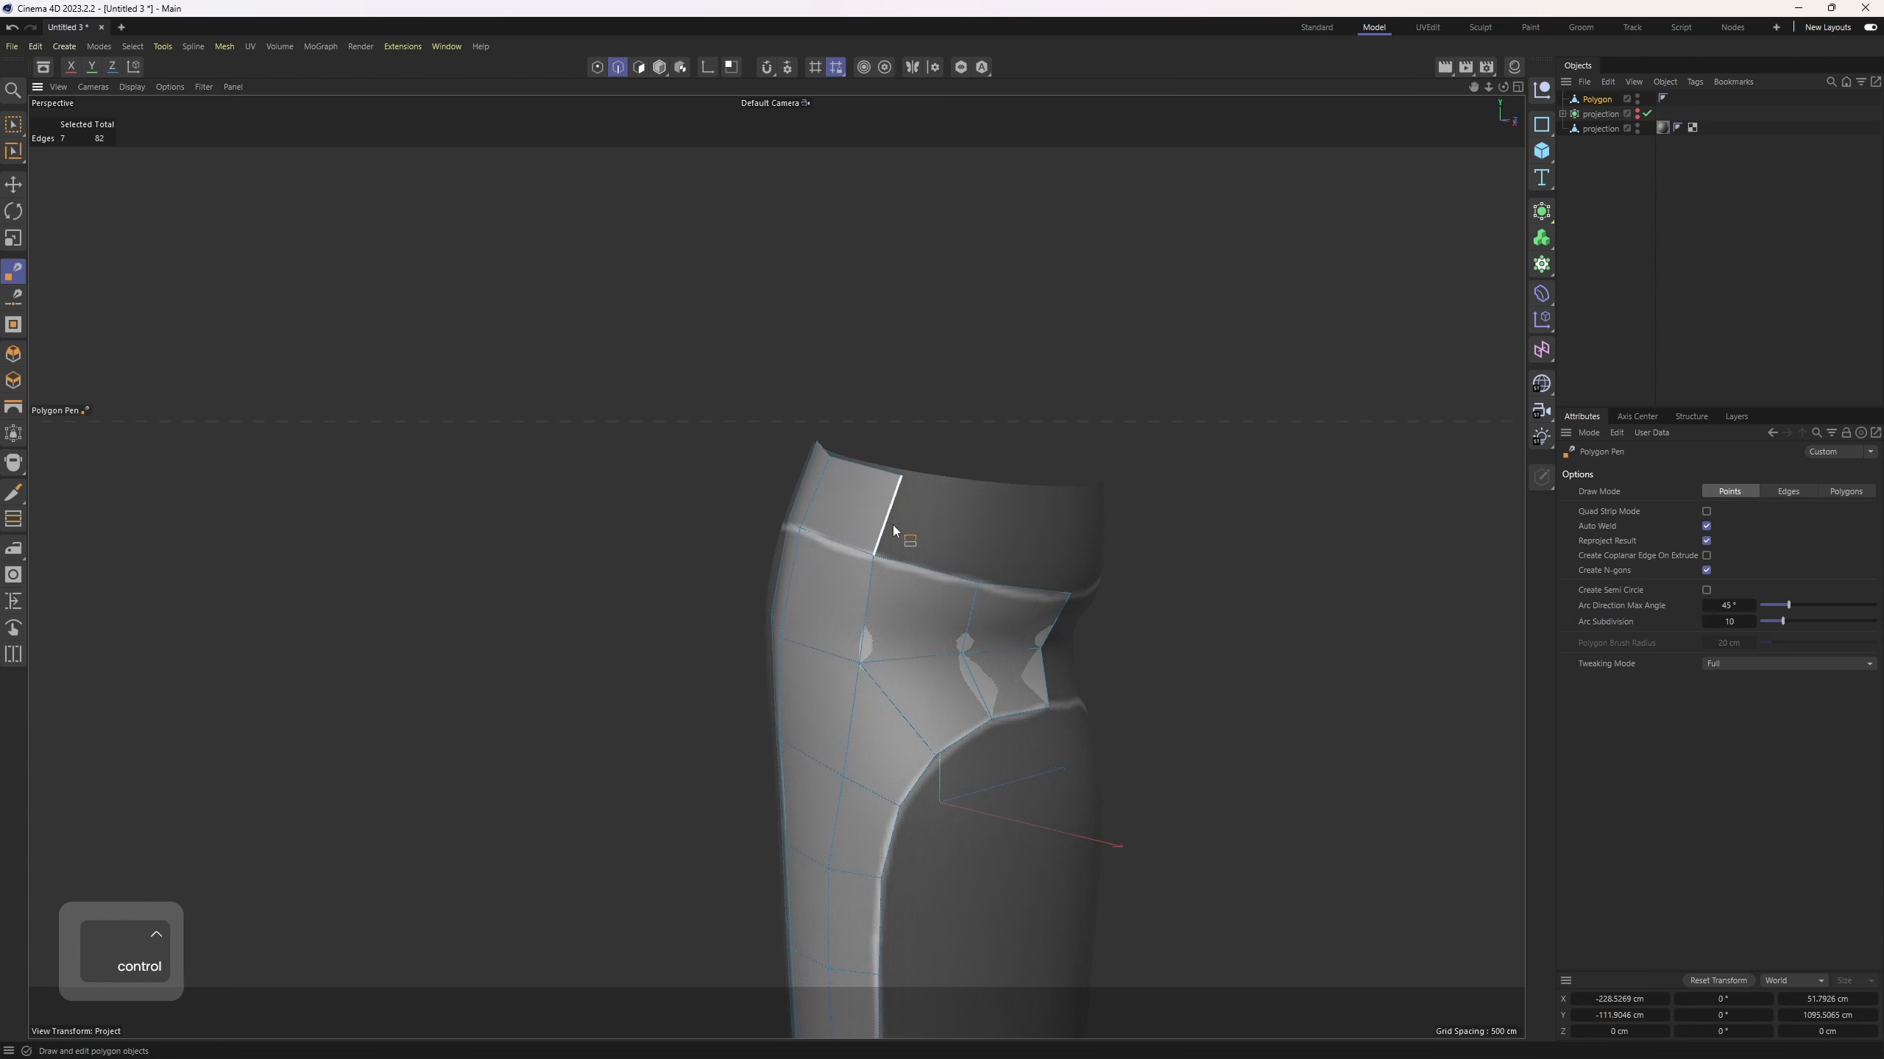
ctrl+drag(891, 529, 1162, 603)
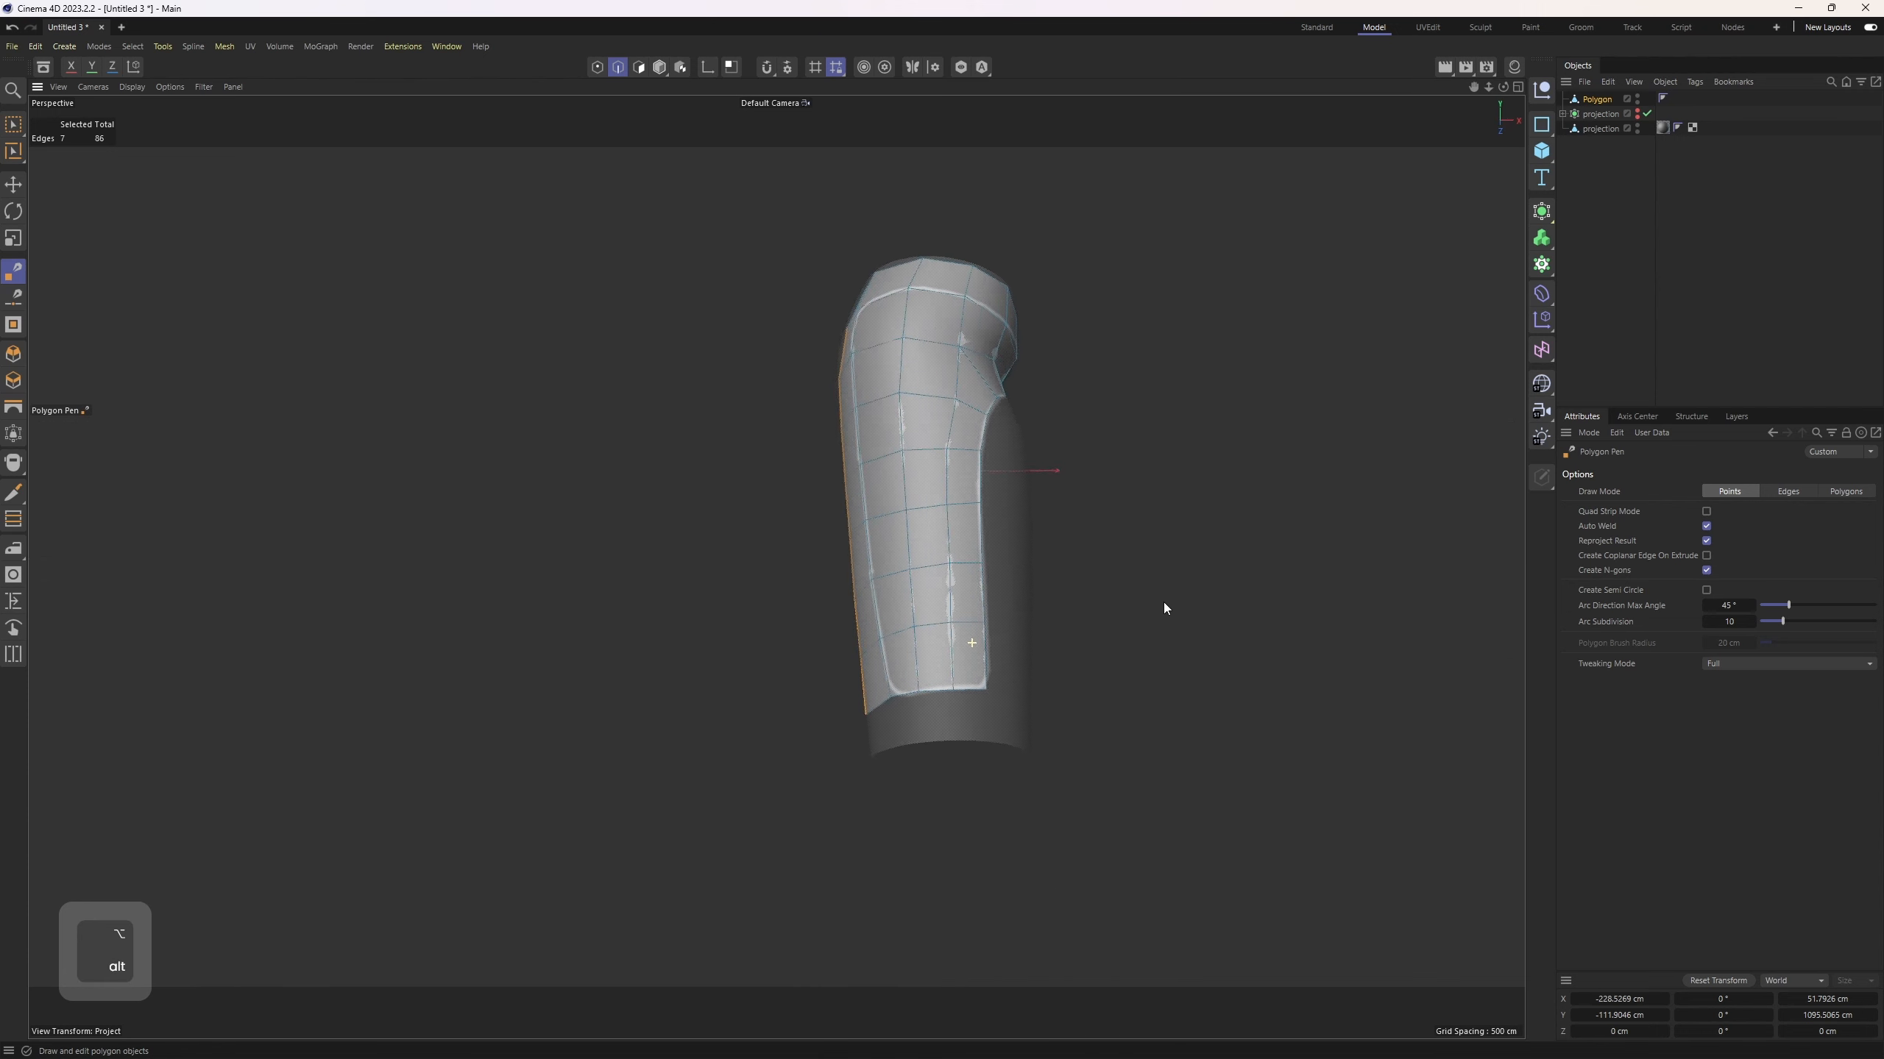
Step: Extrude a row of quads from the panel's lower edge down to the base rim, undoing misplaced changes
scroll(862, 669, up, 3)
alt+drag(862, 669, 927, 672)
ctrl+drag(832, 716, 903, 714)
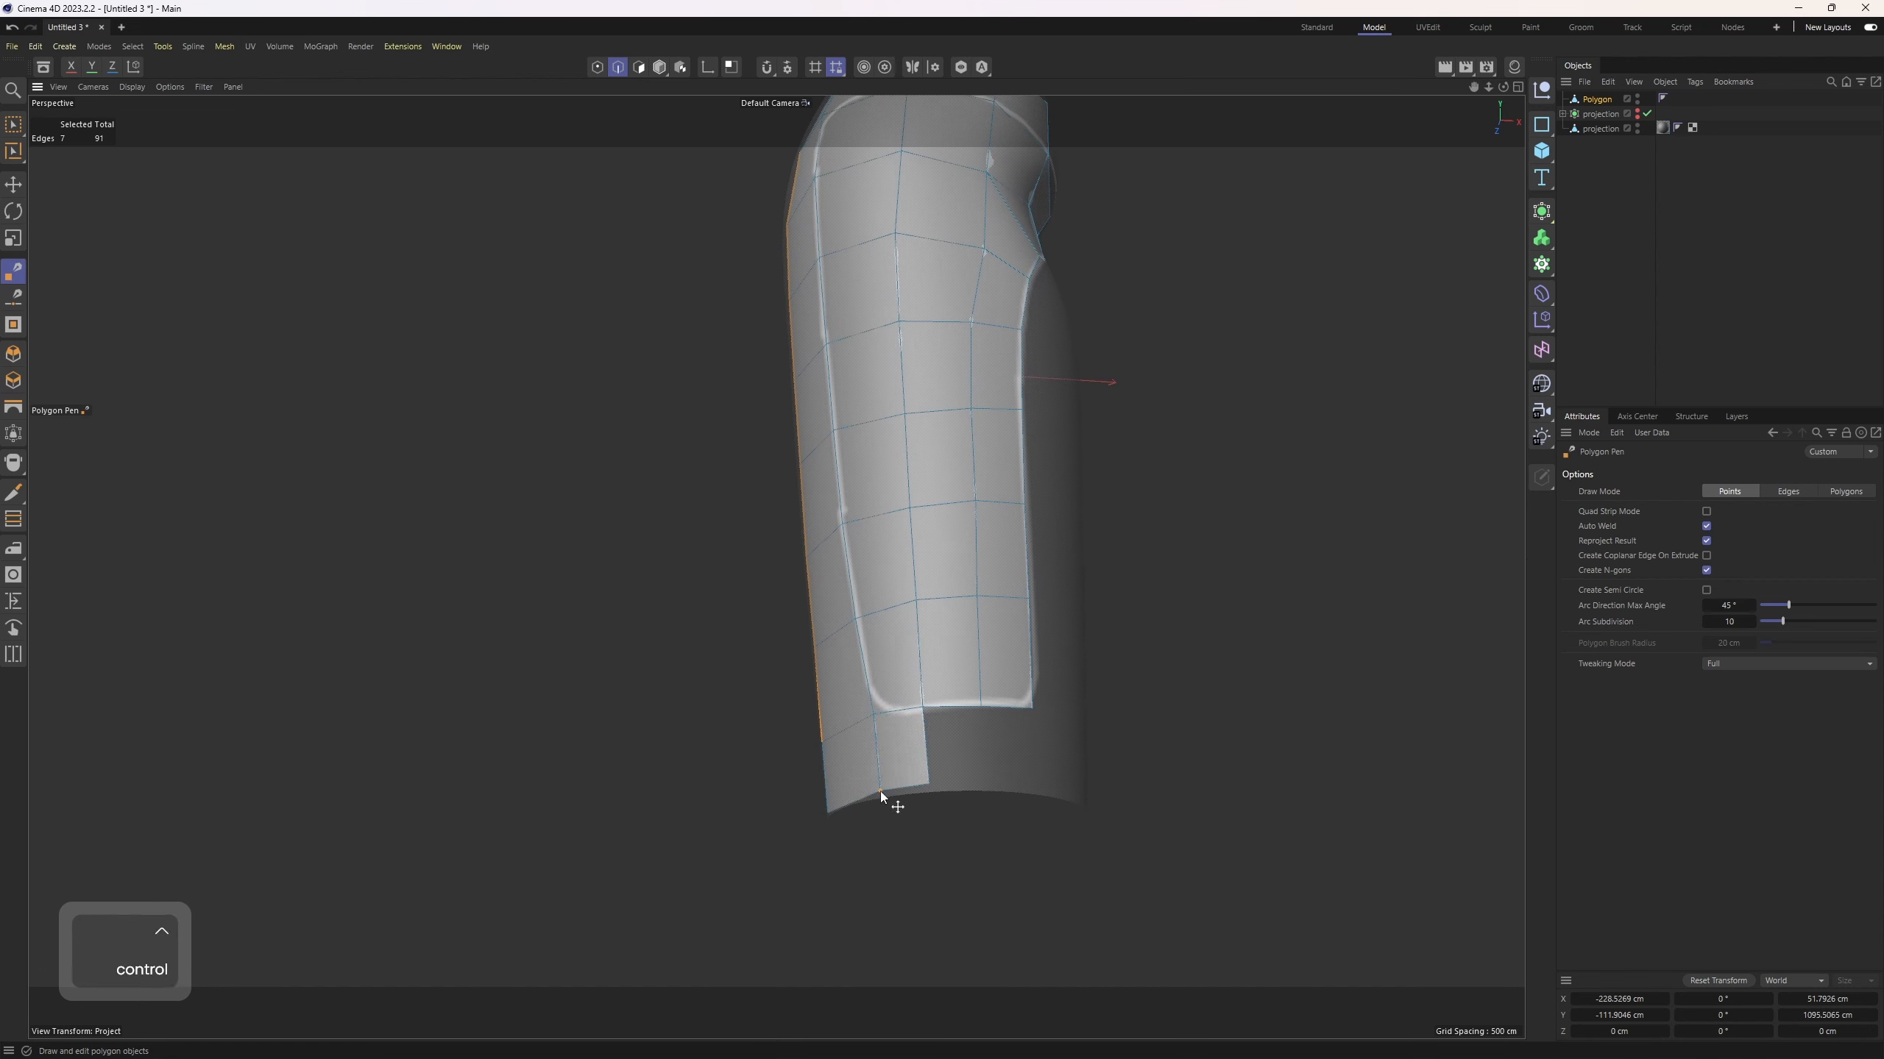
mouse_move(880, 792)
mouse_down()
mouse_move(1007, 748)
mouse_move(1003, 778)
mouse_move(945, 726)
mouse_move(900, 779)
mouse_up()
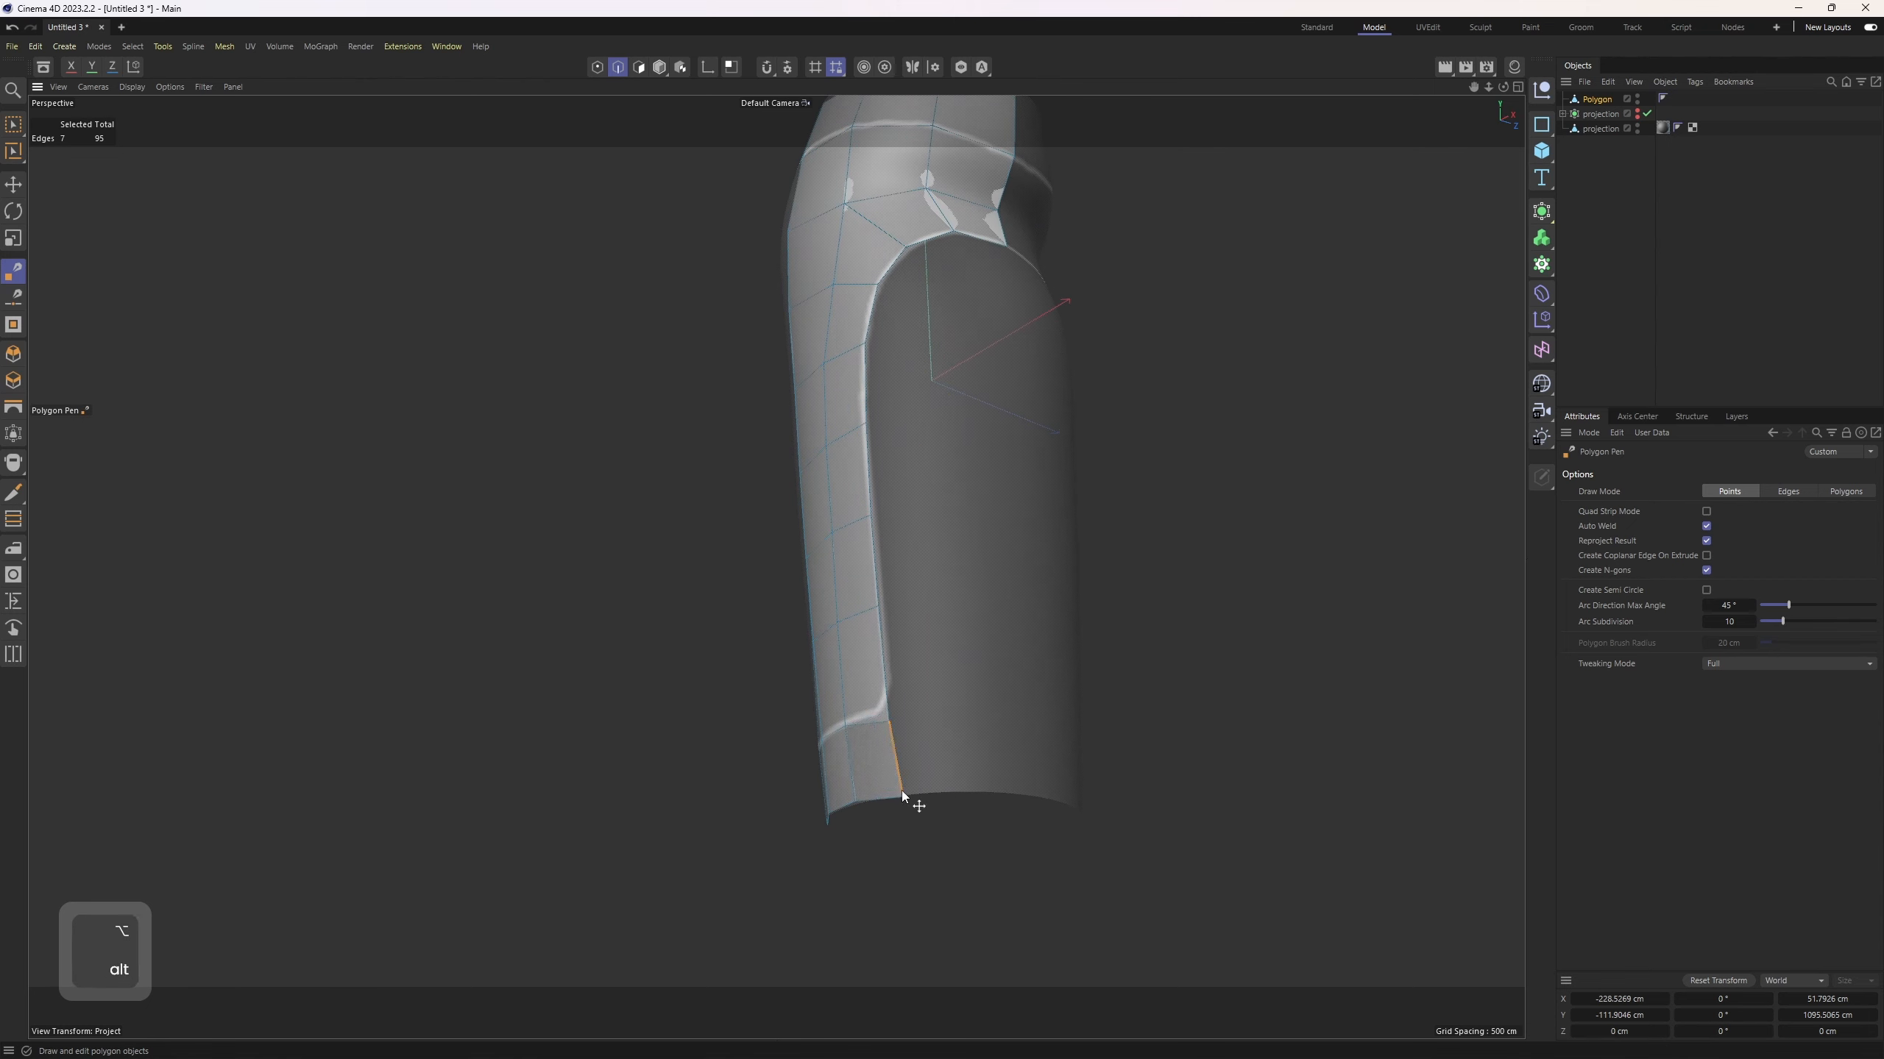
key(ctrl+z)
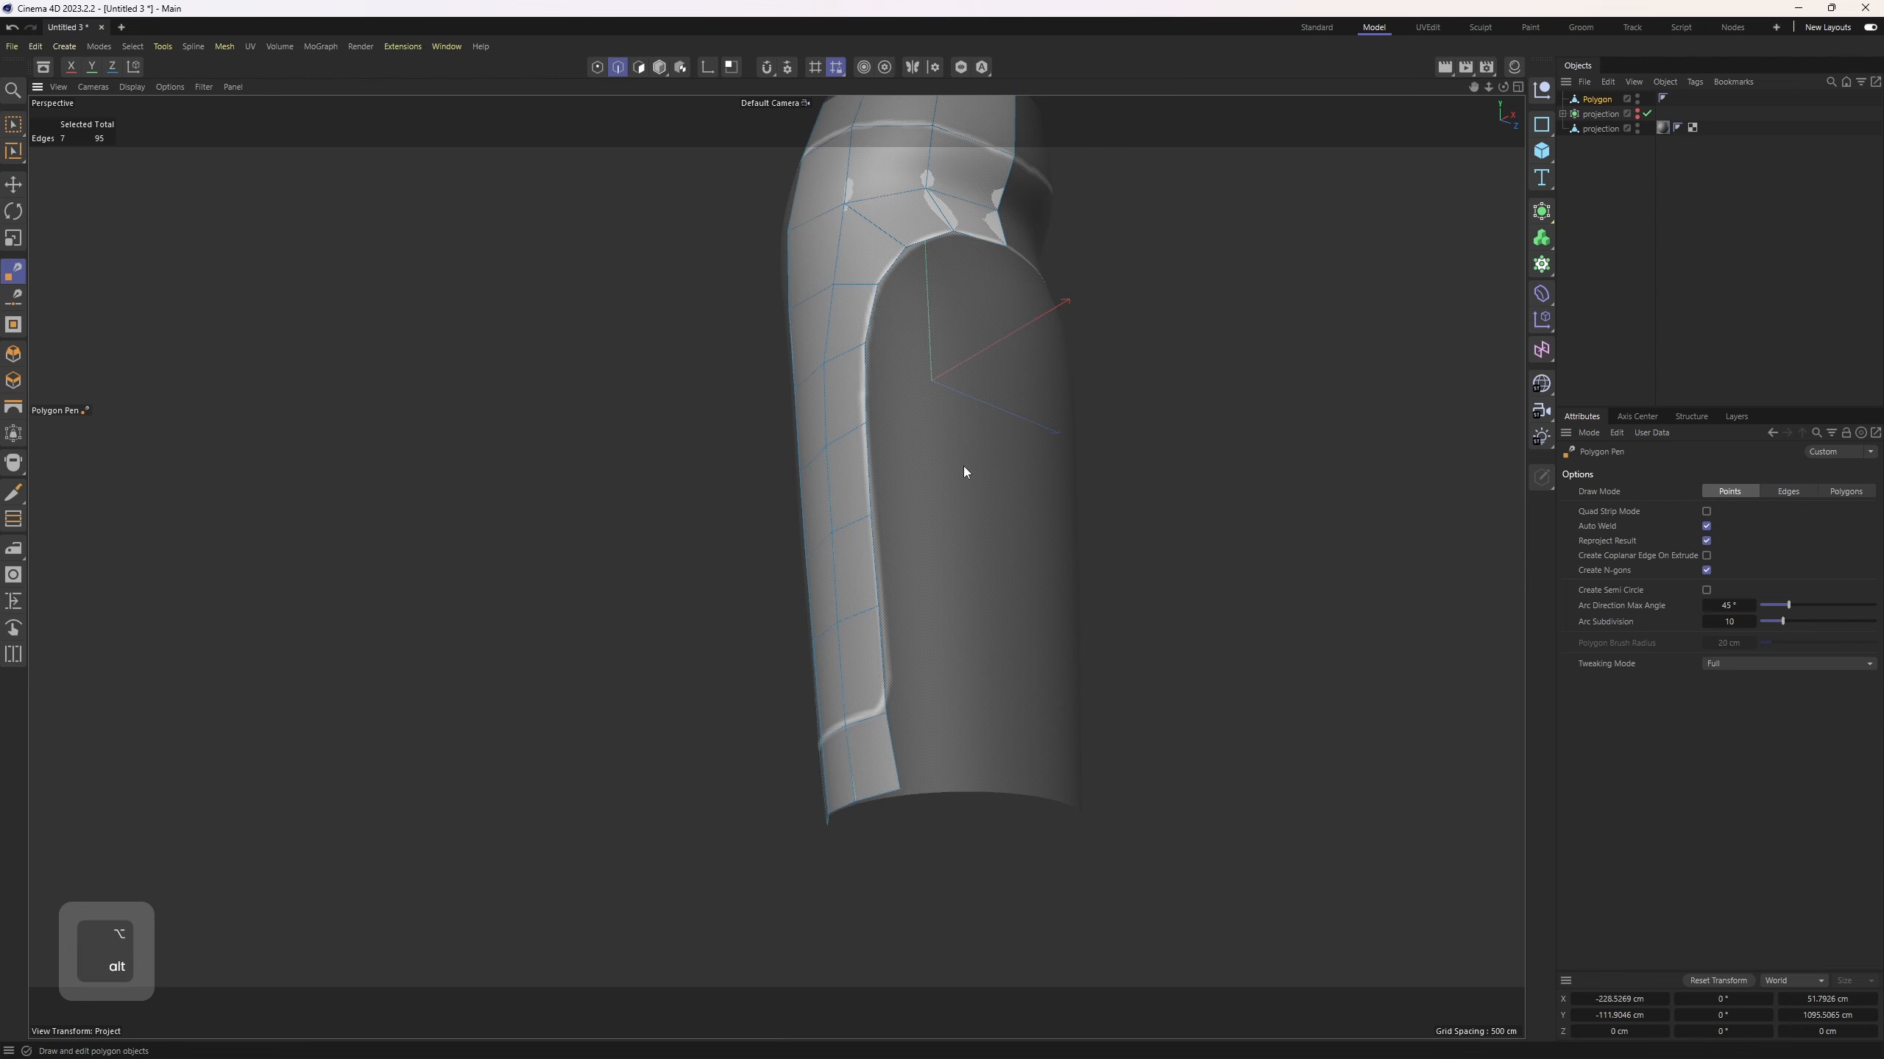
key(ctrl+z)
key(ctrl+z)
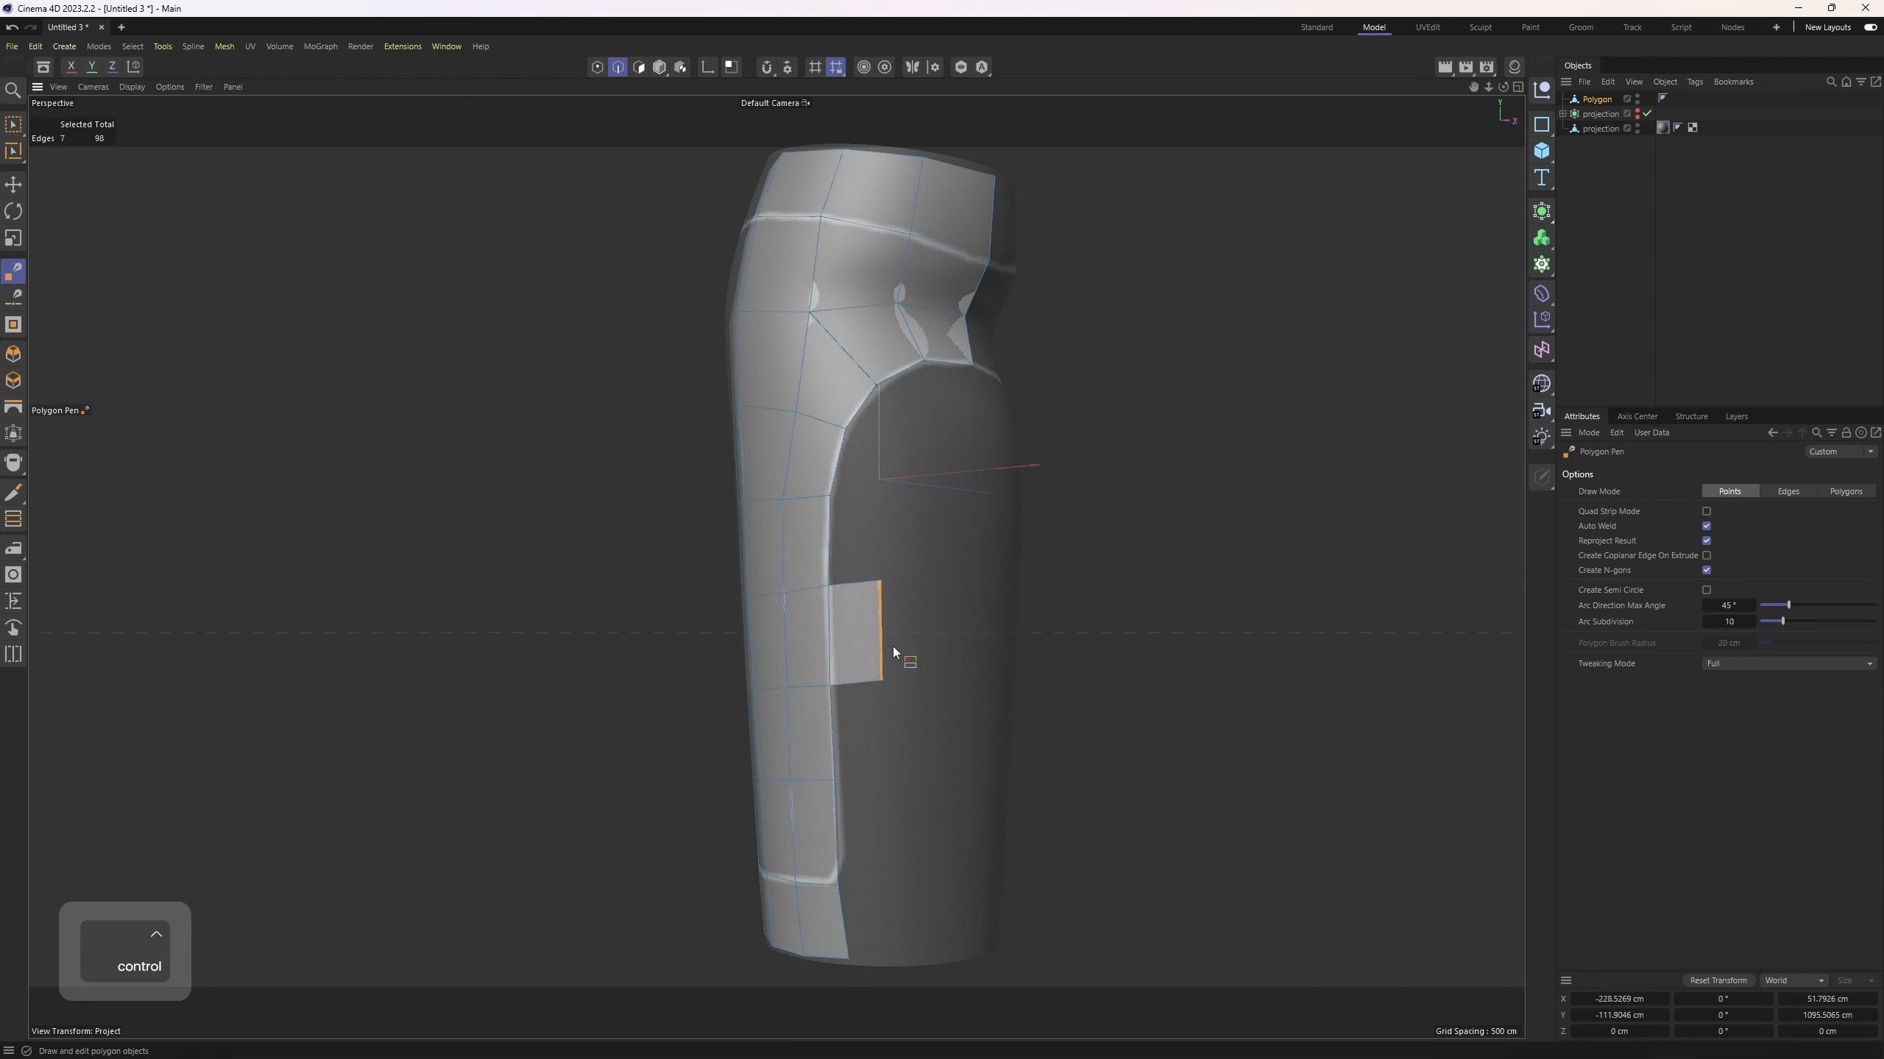
Step: Extrude a column of quads along the inner side of the arched outline, from the base rim up to the arch
ctrl+drag(893, 648, 893, 648)
alt+drag(893, 648, 888, 603)
ctrl+drag(836, 741, 891, 742)
alt+middle_drag(899, 791, 907, 651)
ctrl+drag(848, 695, 889, 843)
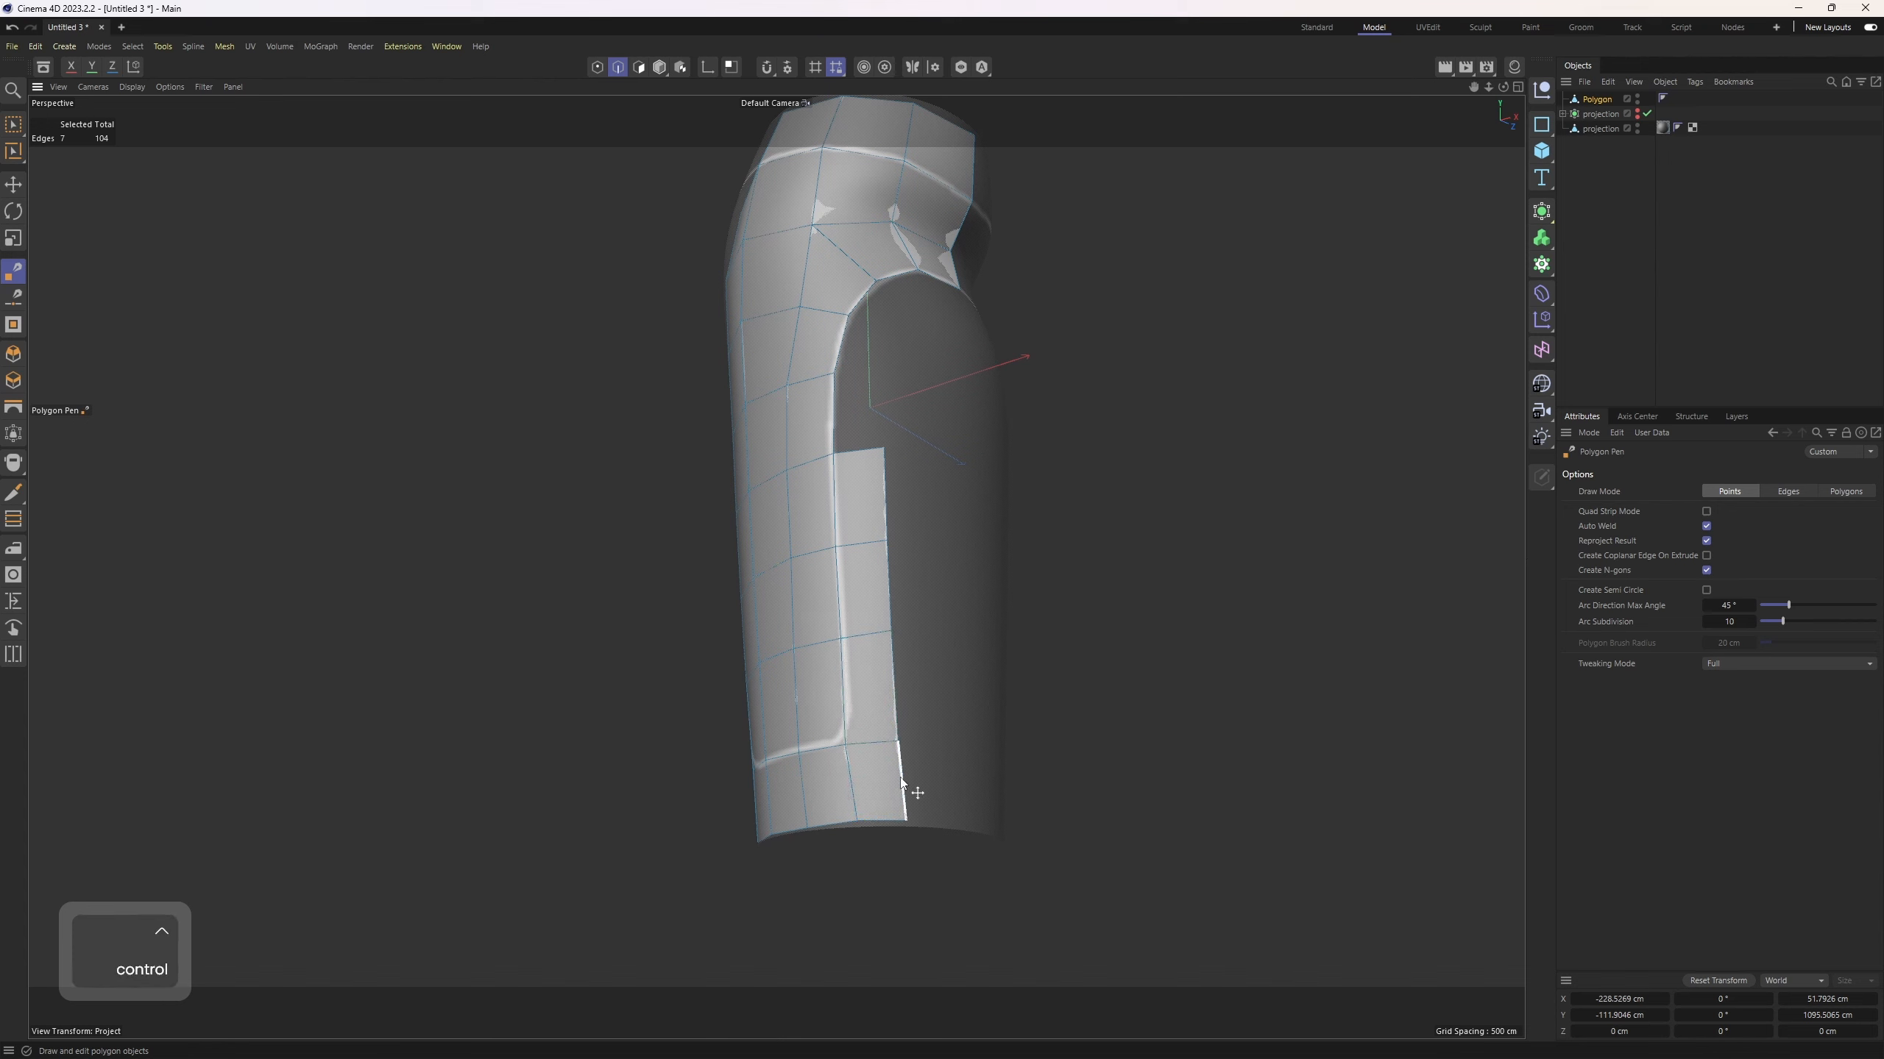
alt+middle_drag(899, 543, 869, 630)
alt+drag(871, 630, 895, 416)
scroll(830, 471, up, 3)
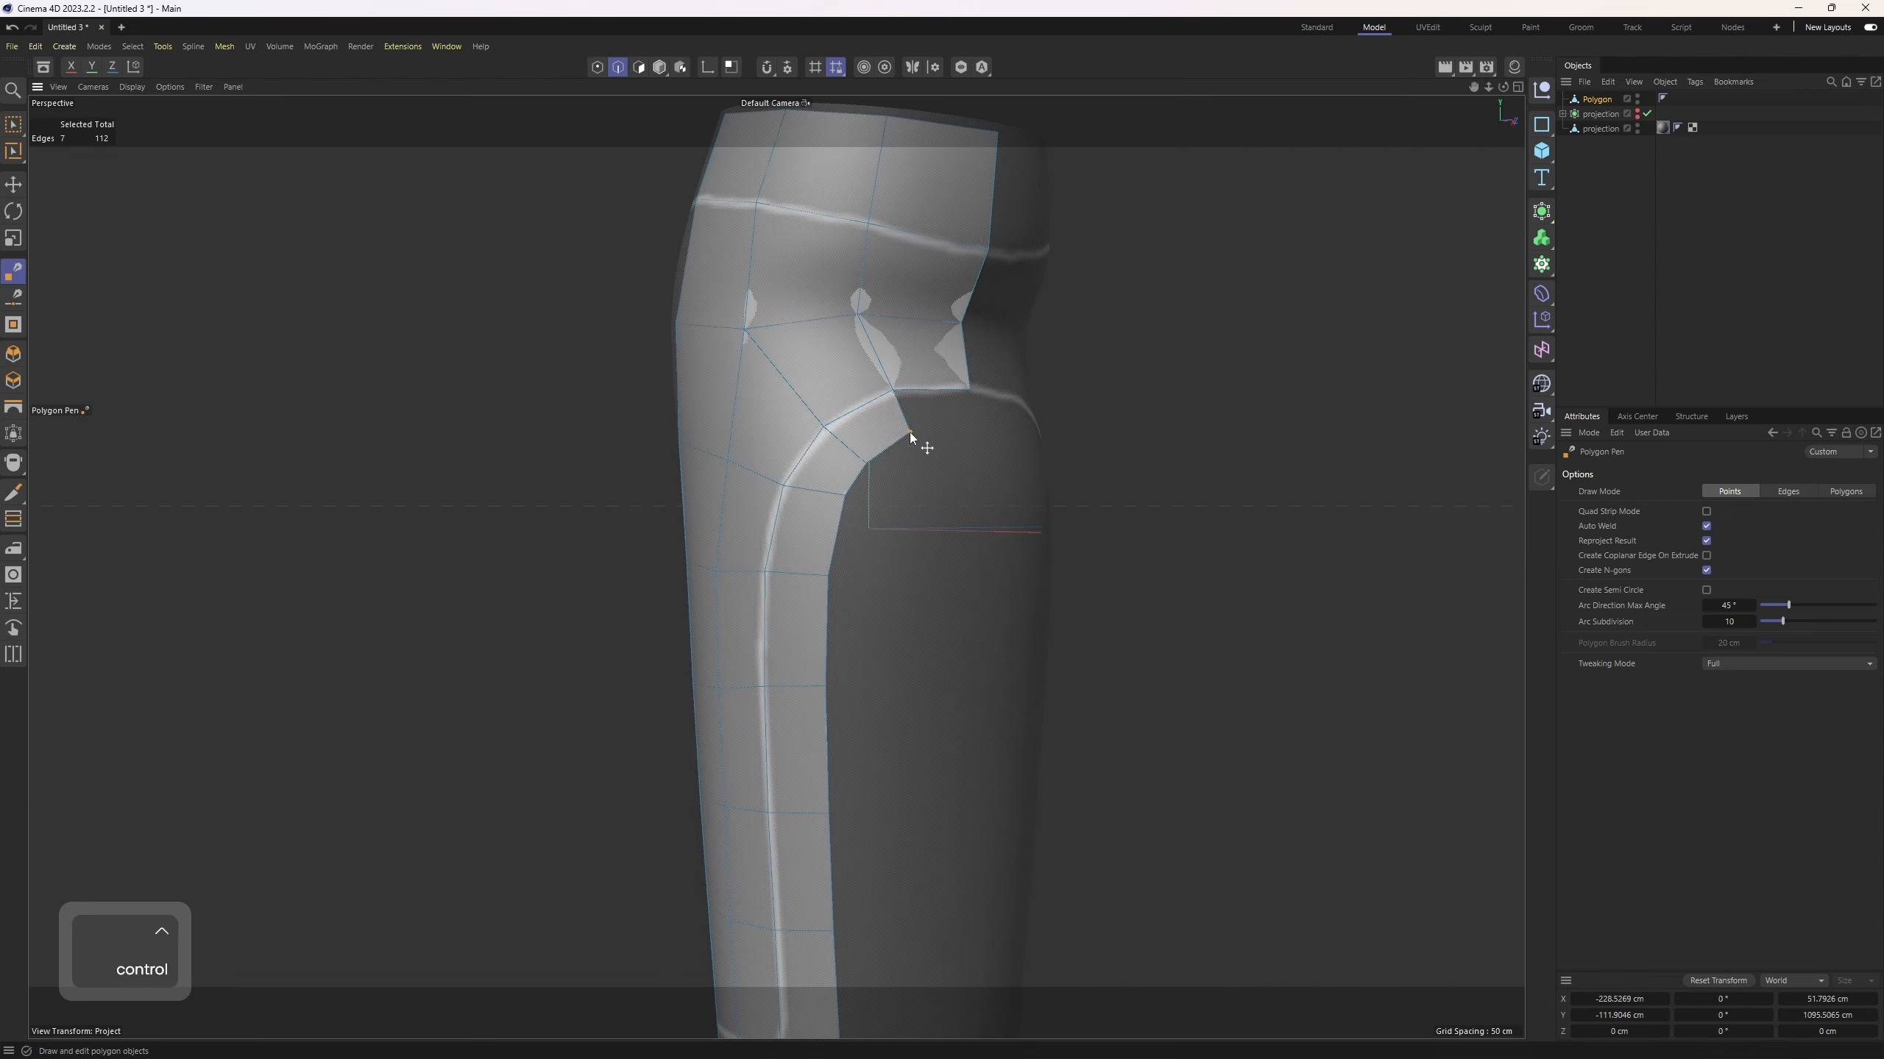
Step: Undo the last quads under the arch and rework the mesh at its inner corner by removing an edge there
key(ctrl+z)
alt+drag(905, 380, 712, 471)
scroll(748, 393, up, 3)
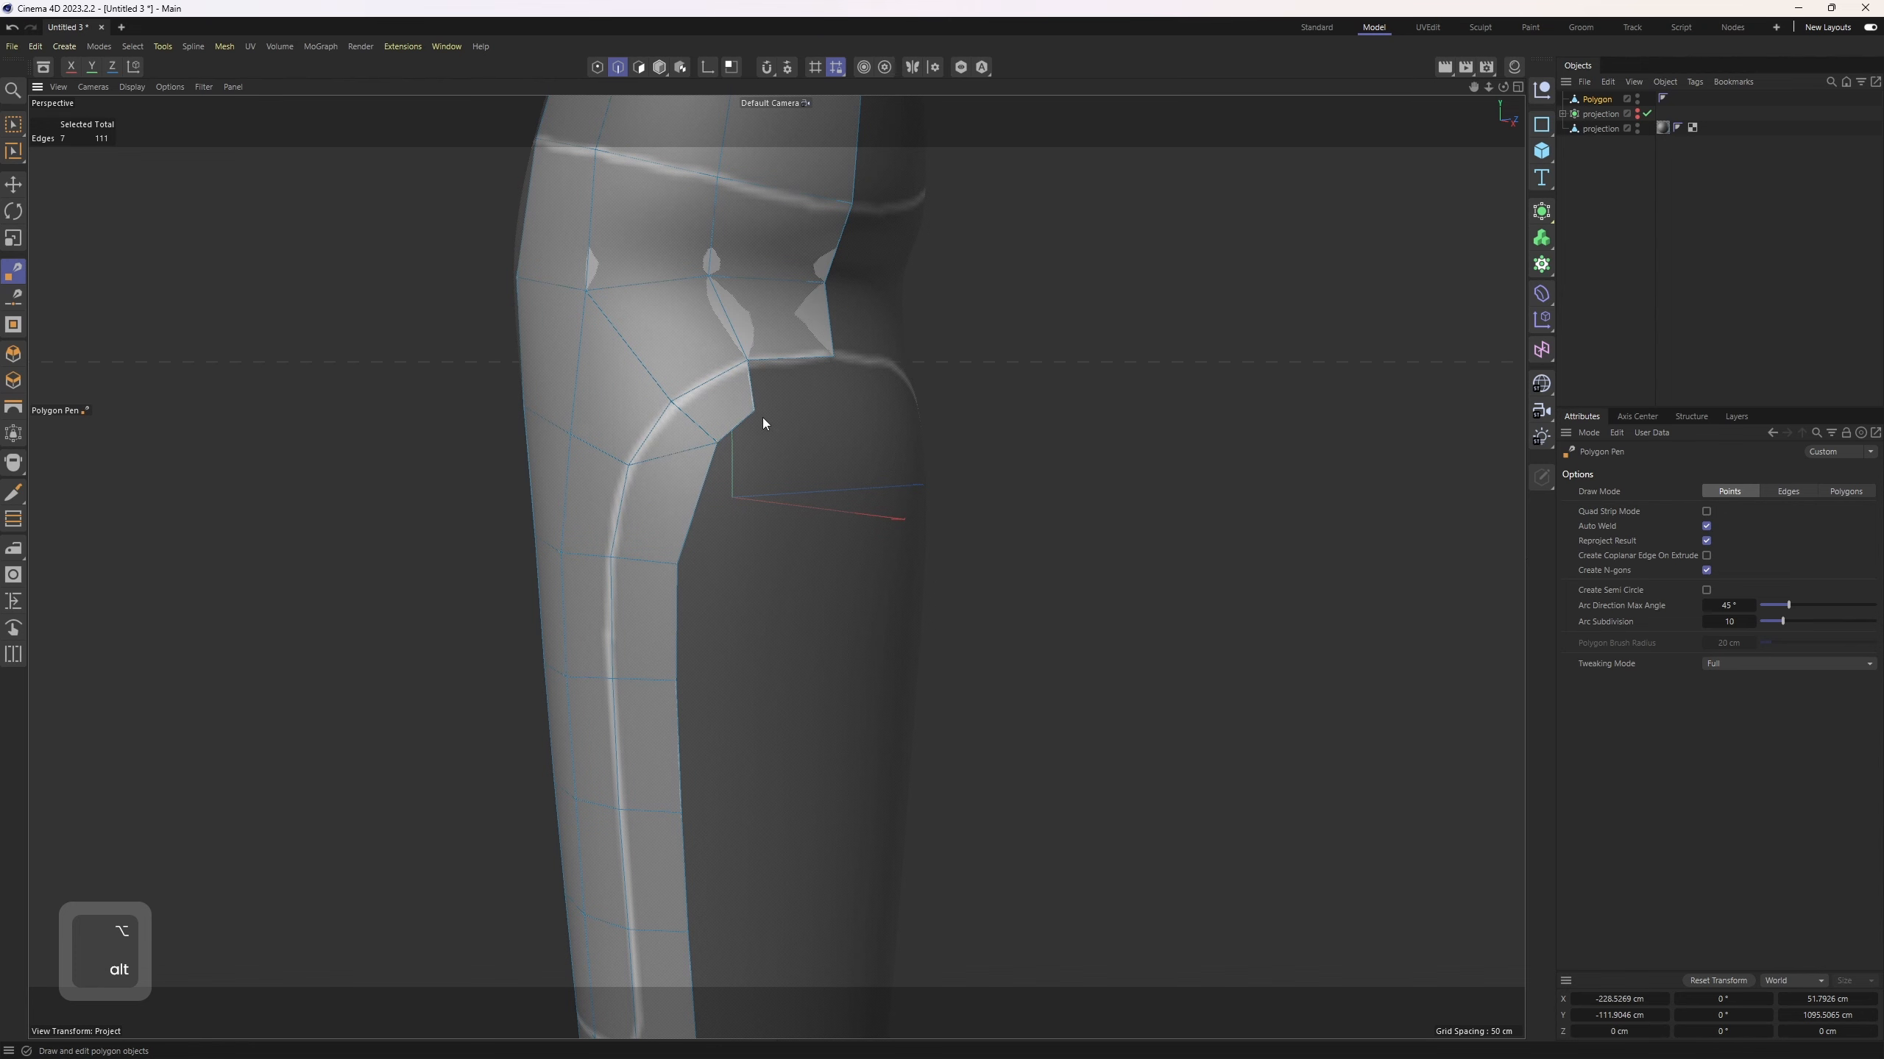
key(ctrl+z)
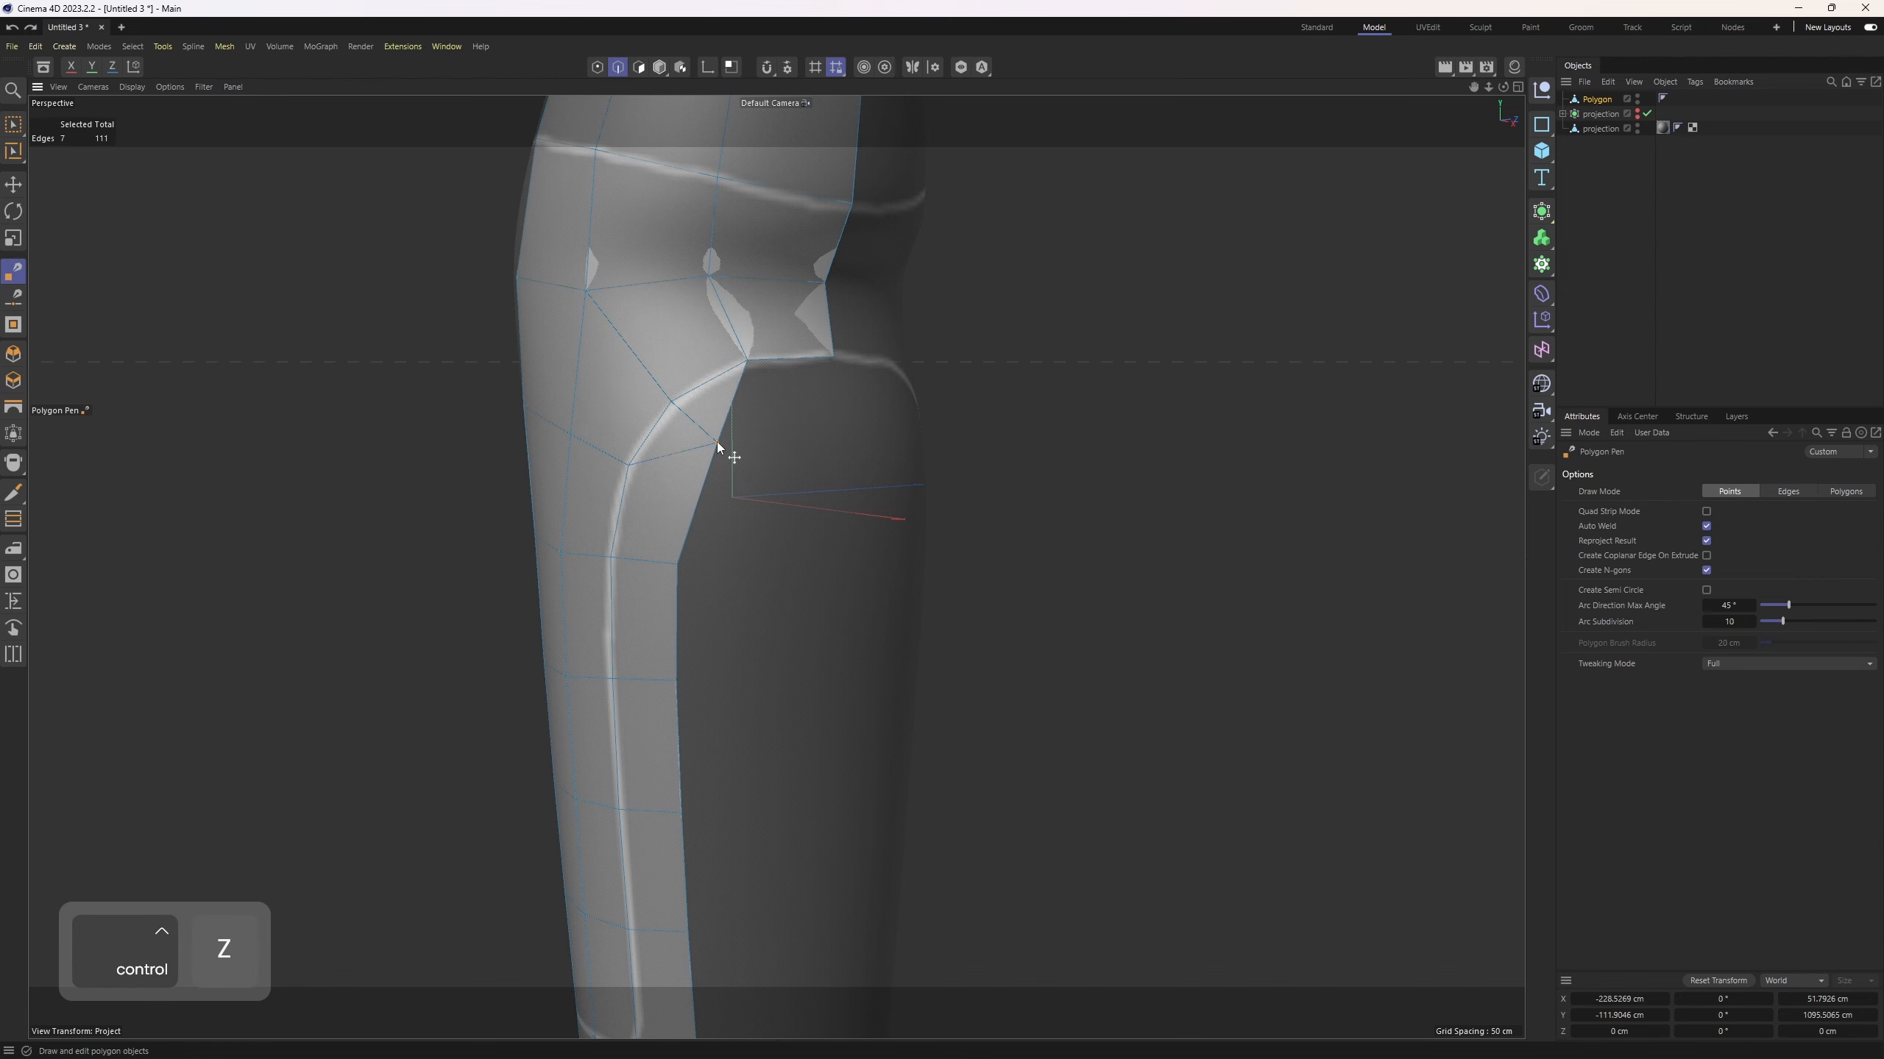
ctrl+click(689, 427)
scroll(697, 427, down, 1)
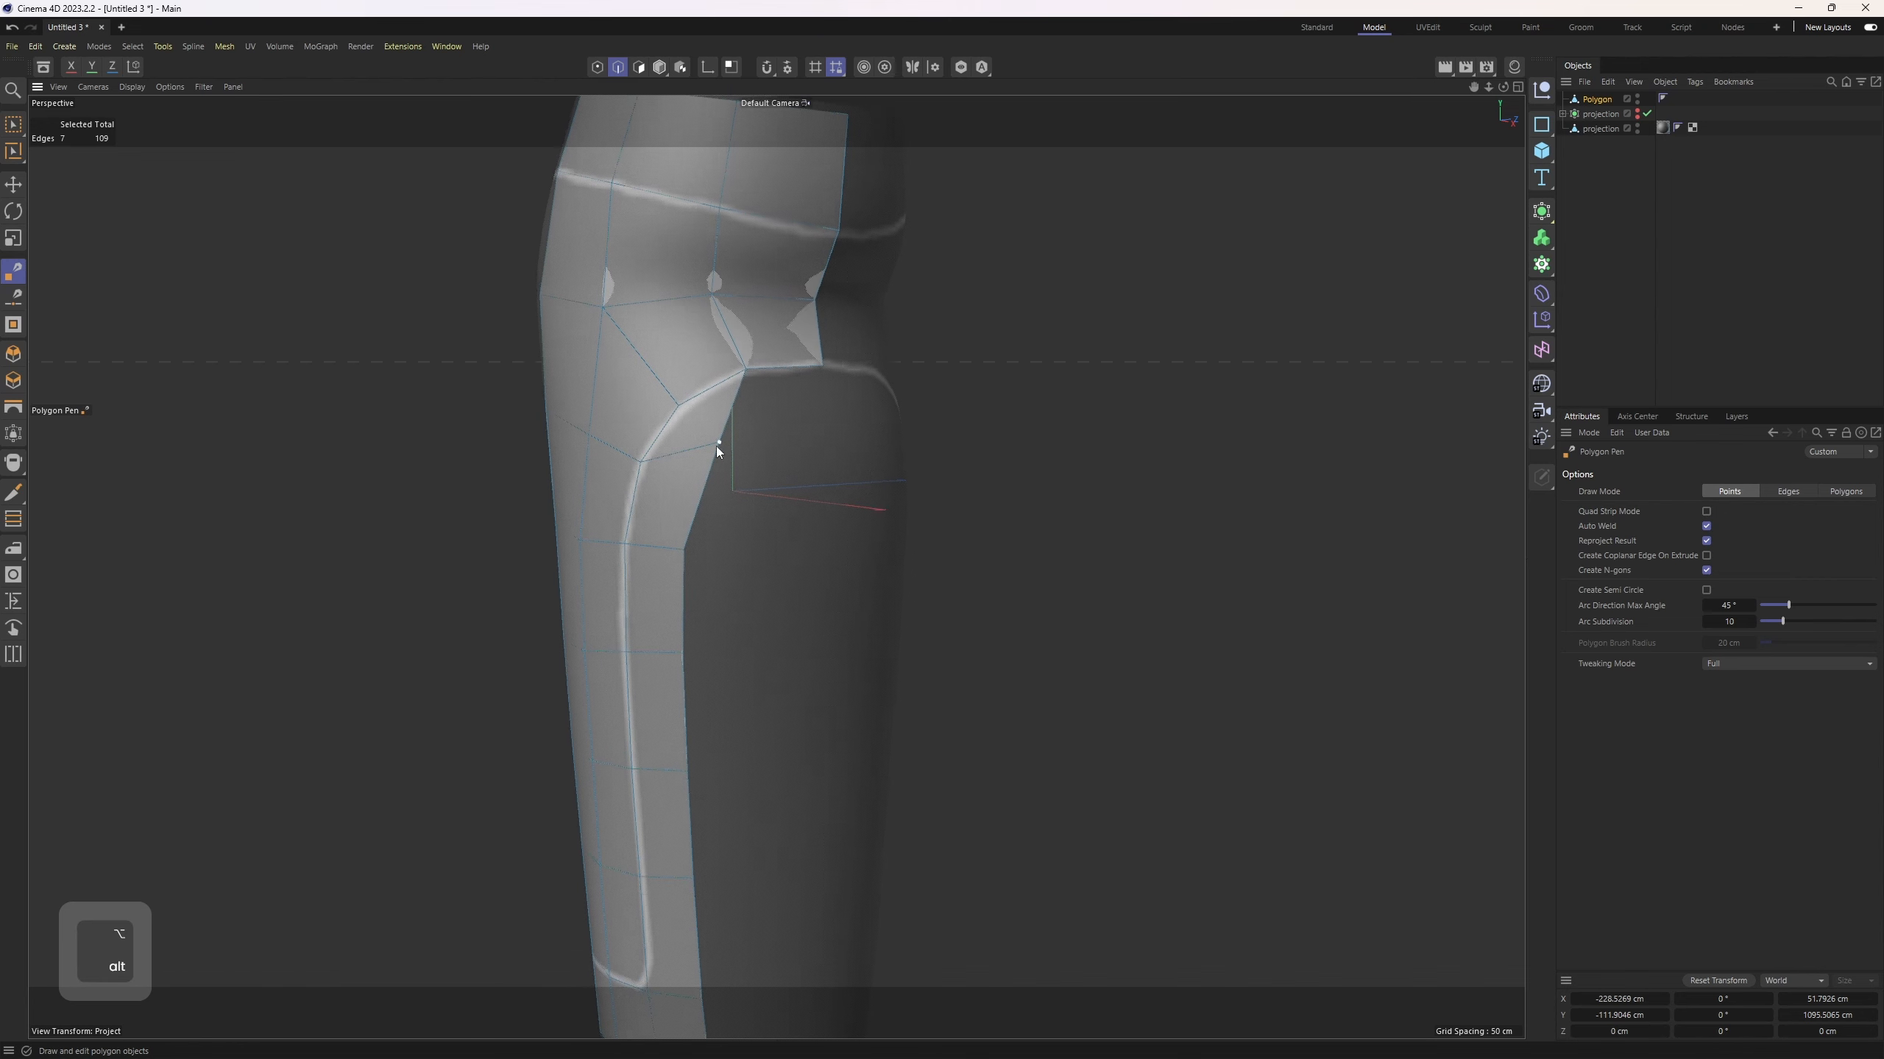
alt+drag(715, 446, 811, 452)
key(ctrl+z)
Step: Extrude a second column of quads beside the first, from the arch down to the base rim near the centre line
ctrl+drag(702, 505, 803, 562)
alt+right_drag(803, 562, 721, 471)
mouse_move(715, 475)
ctrl+mouse_down()
mouse_move(807, 483)
mouse_move(729, 495)
ctrl+mouse_up()
alt+middle_drag(717, 671, 715, 593)
drag(716, 593, 729, 589)
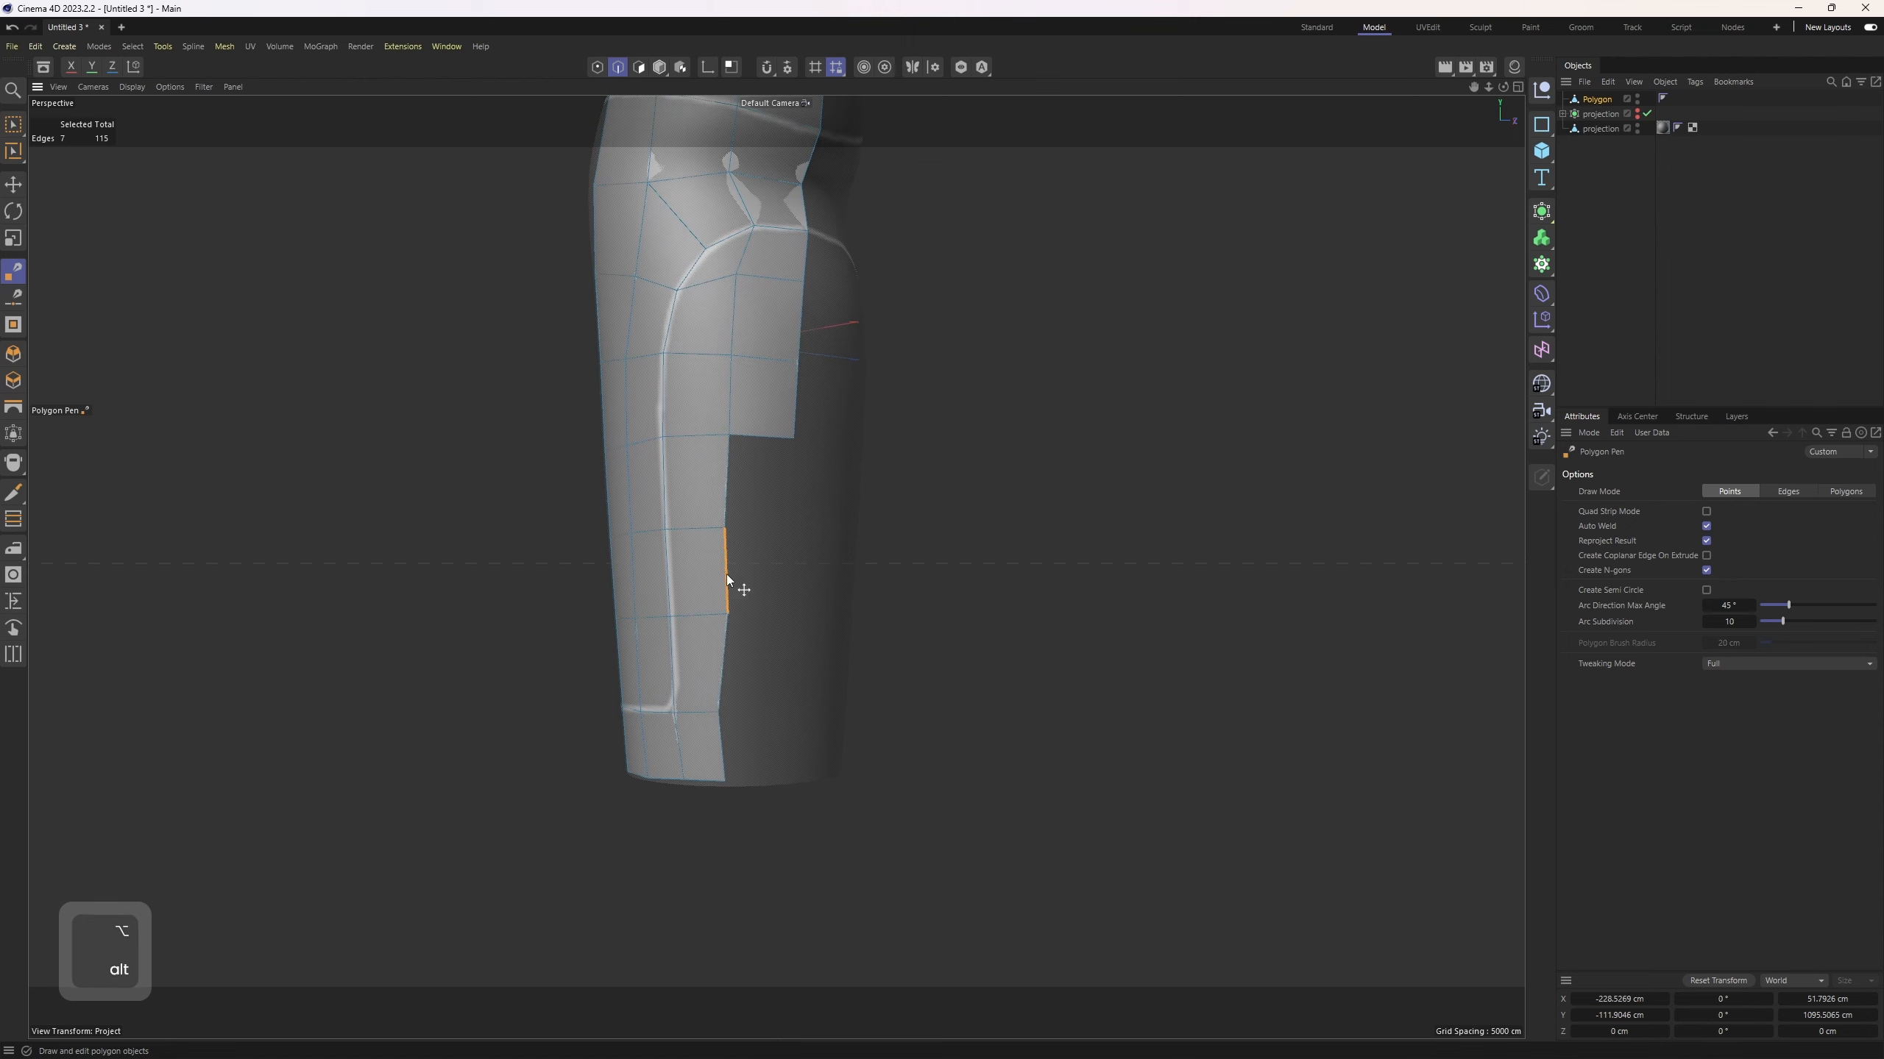
ctrl+drag(732, 483, 803, 483)
alt+drag(743, 592, 730, 558)
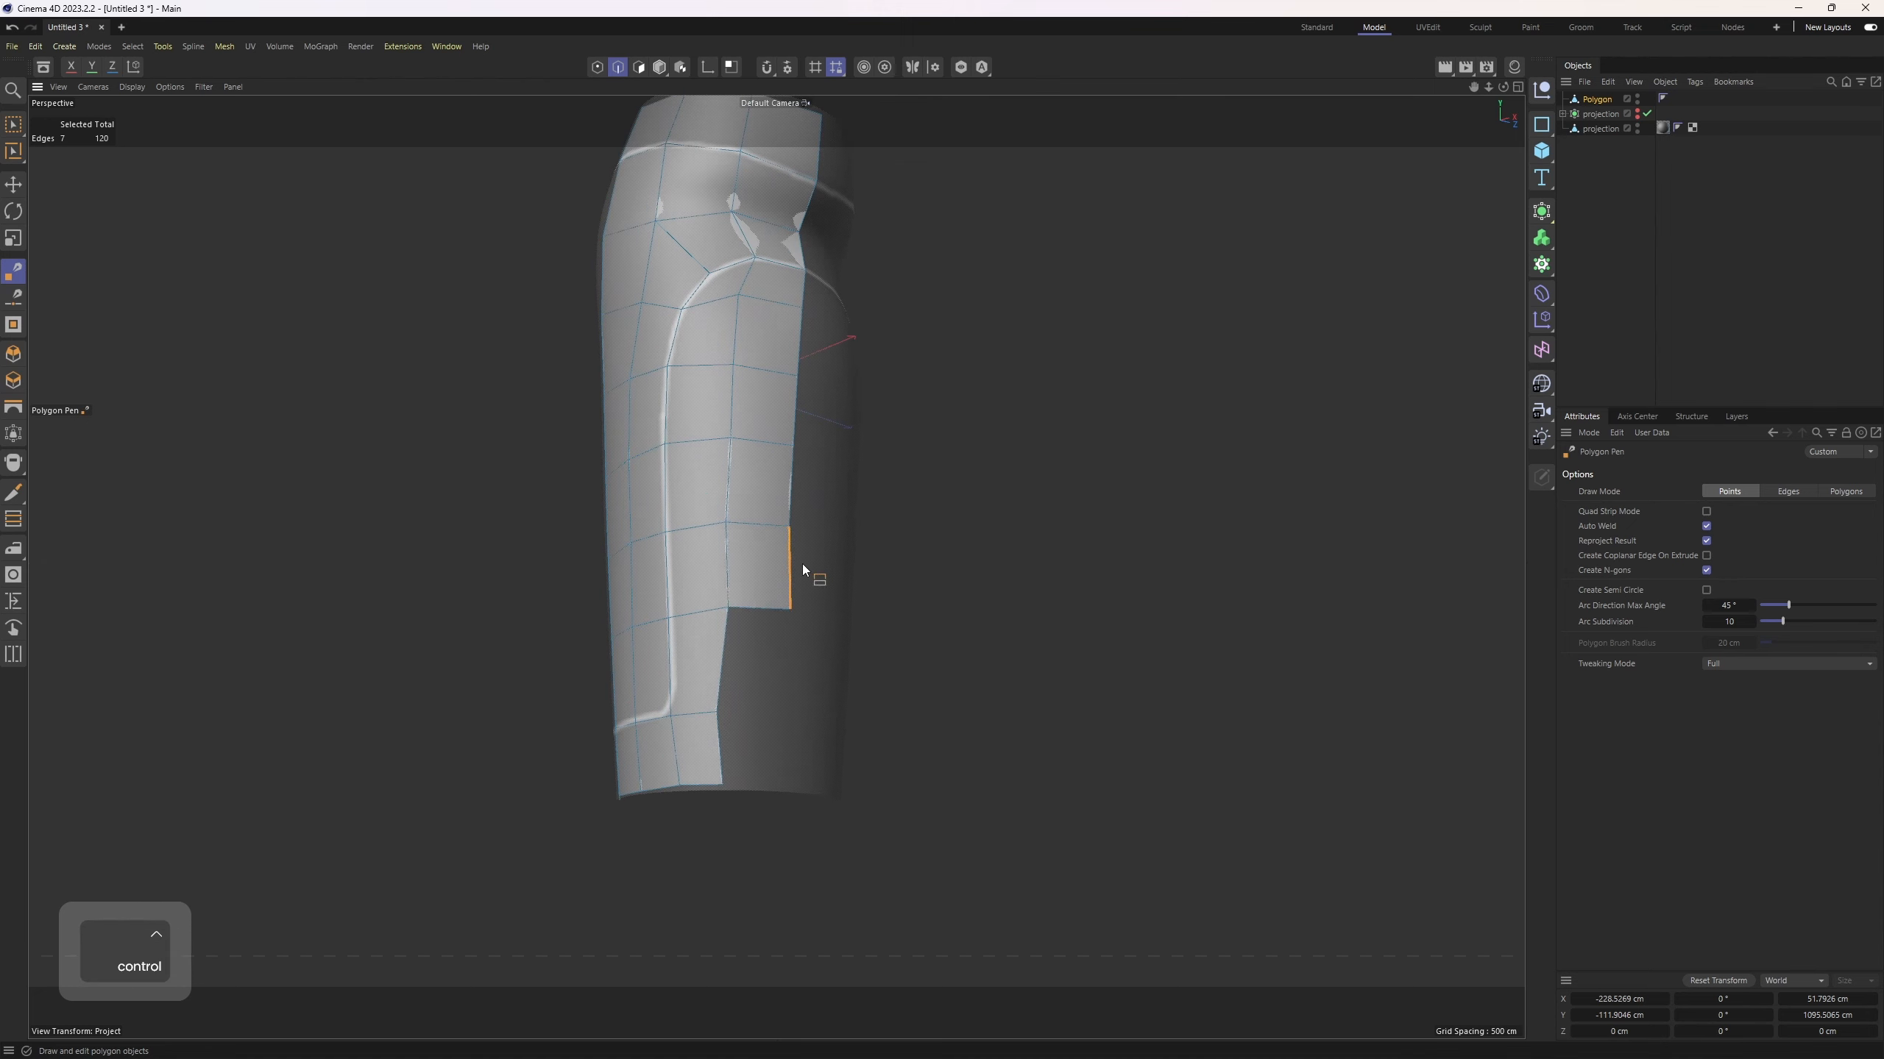
ctrl+drag(784, 657, 782, 687)
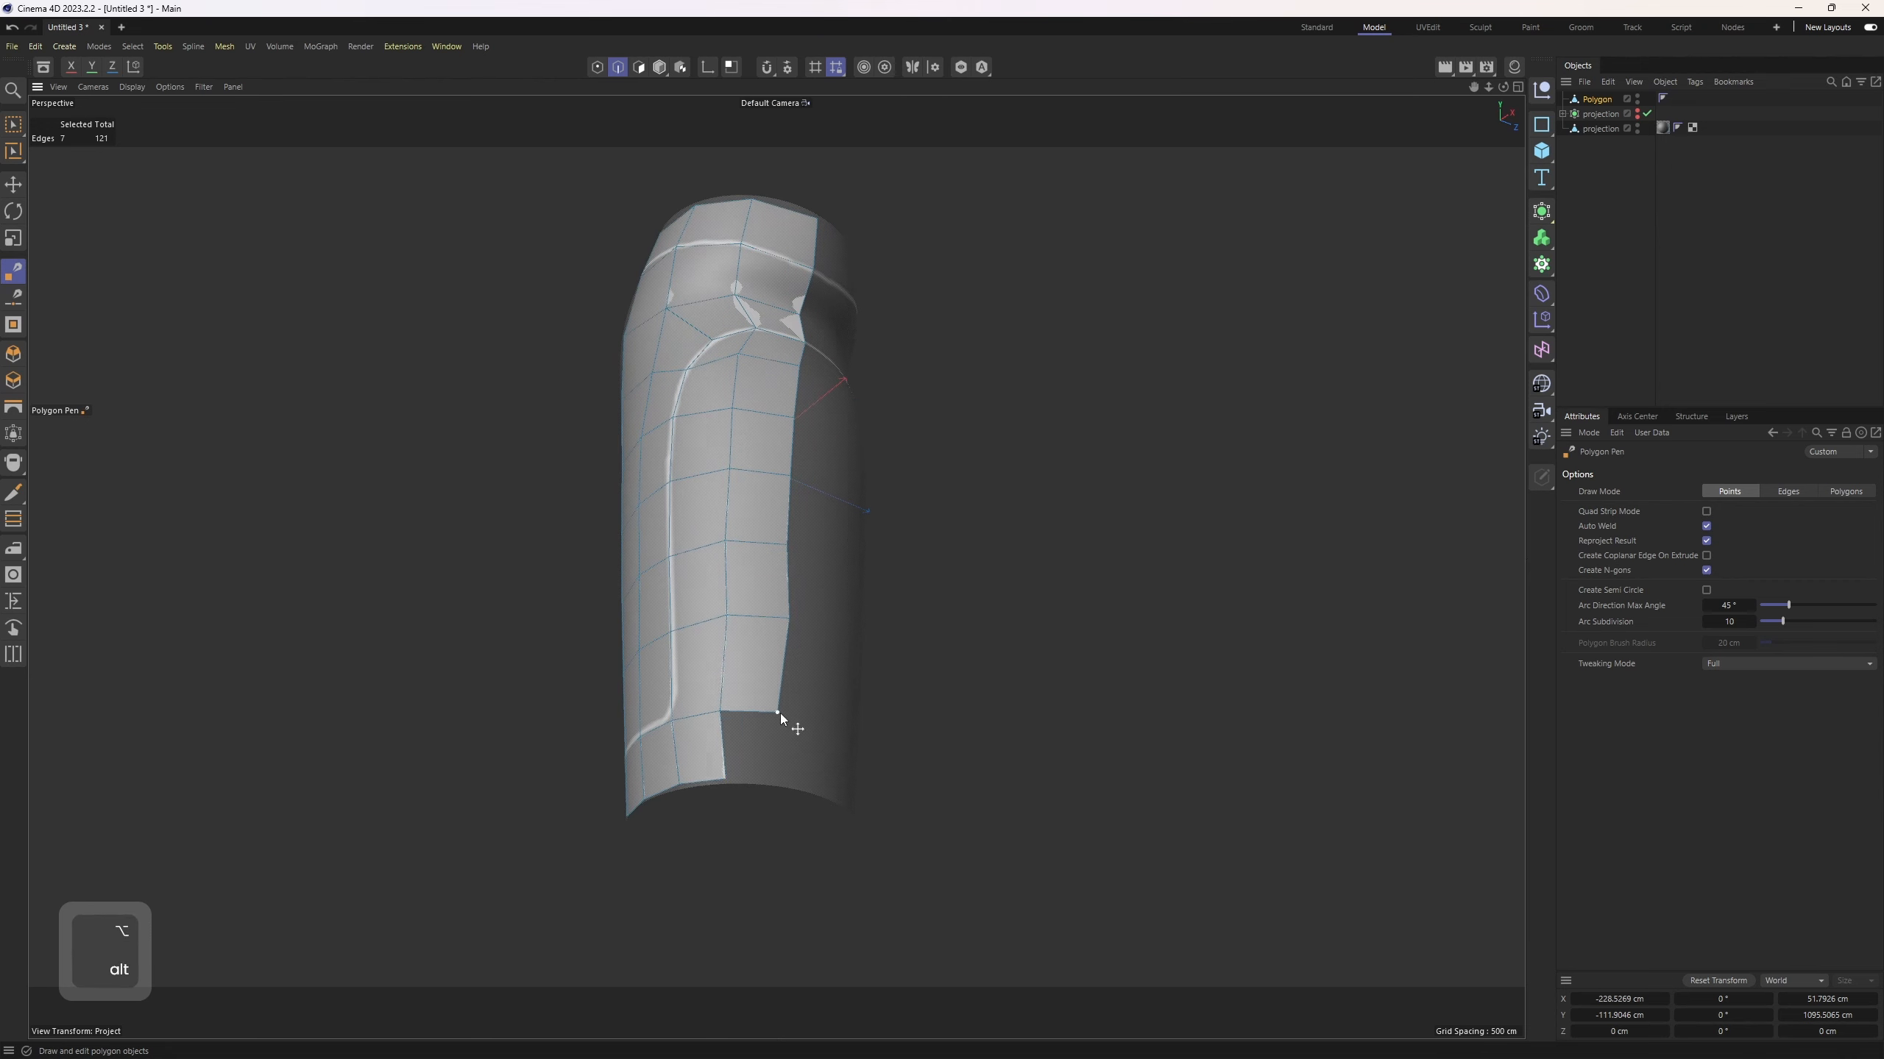
mouse_move(770, 742)
alt+mouse_down()
mouse_move(789, 739)
mouse_move(754, 798)
mouse_move(790, 769)
alt+mouse_up()
Step: Select the open vertical boundary edges on both sides of the half mesh, using the top view and completing the front line down to the base
key(space)
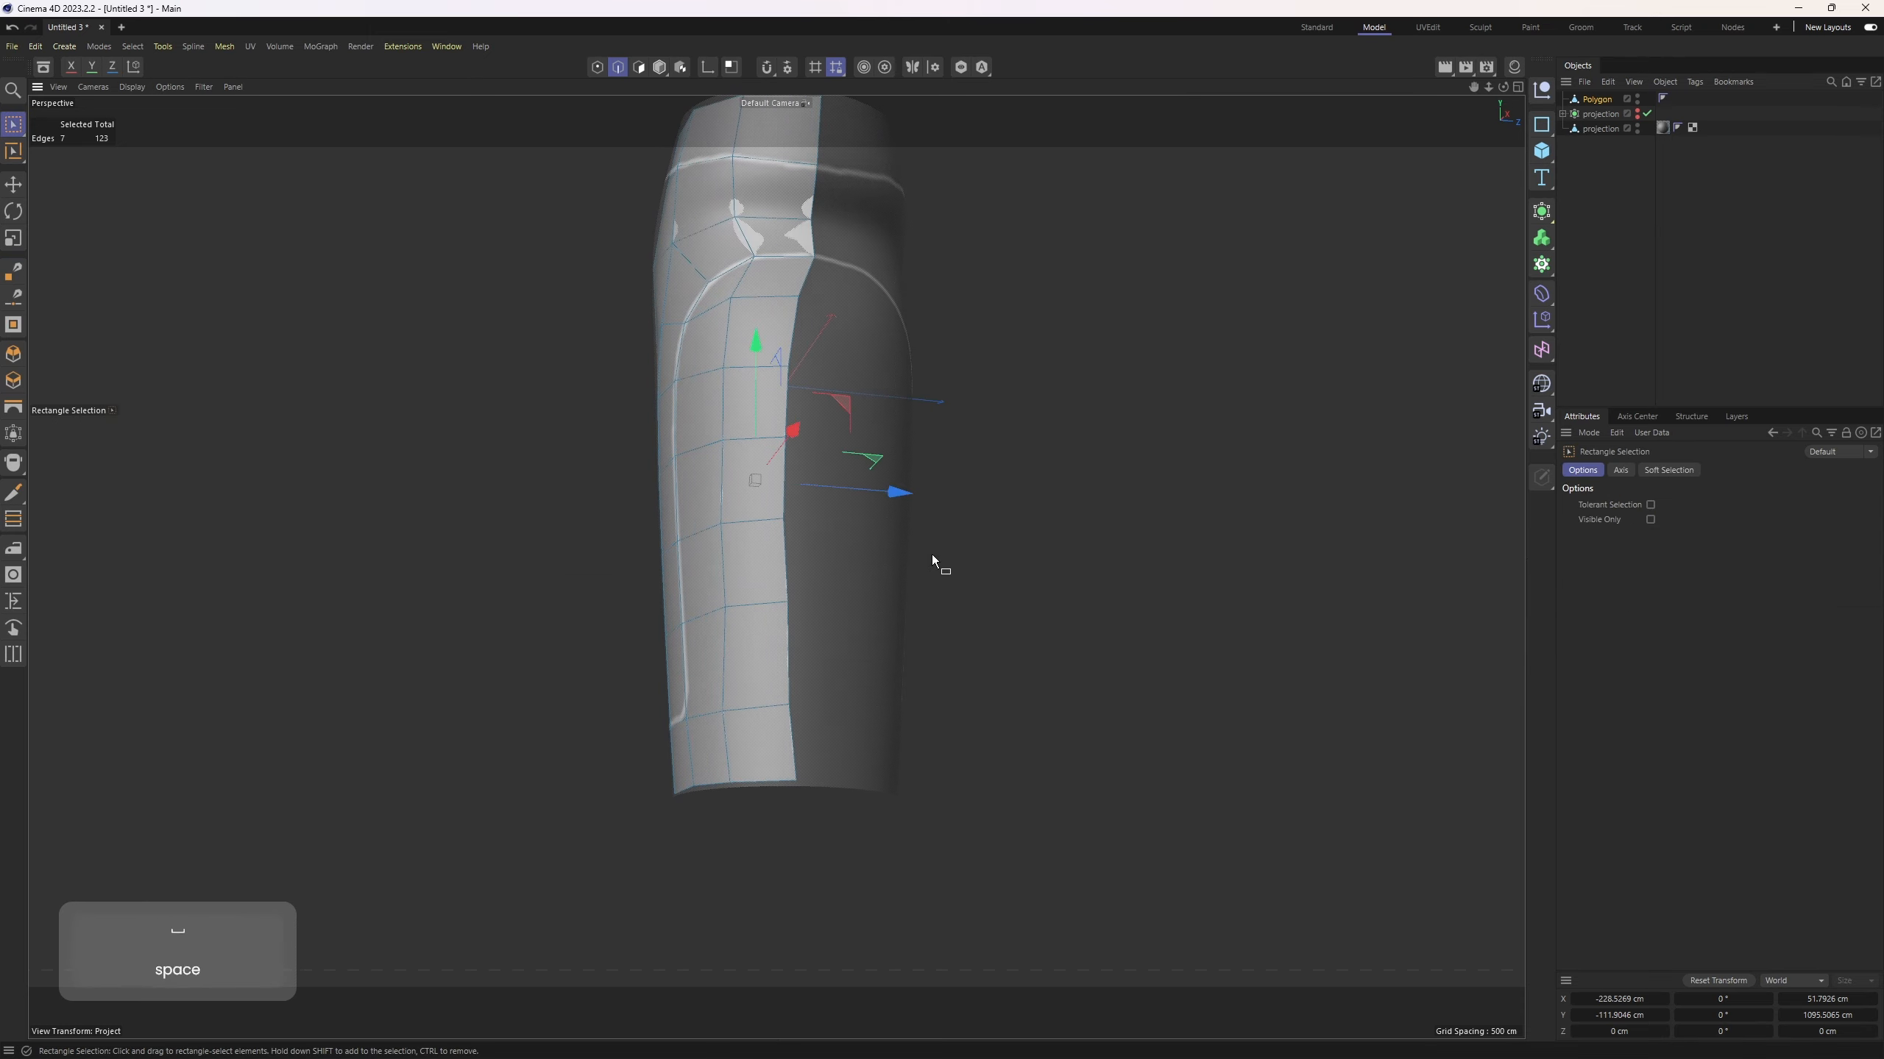
key(F2)
drag(432, 372, 1193, 531)
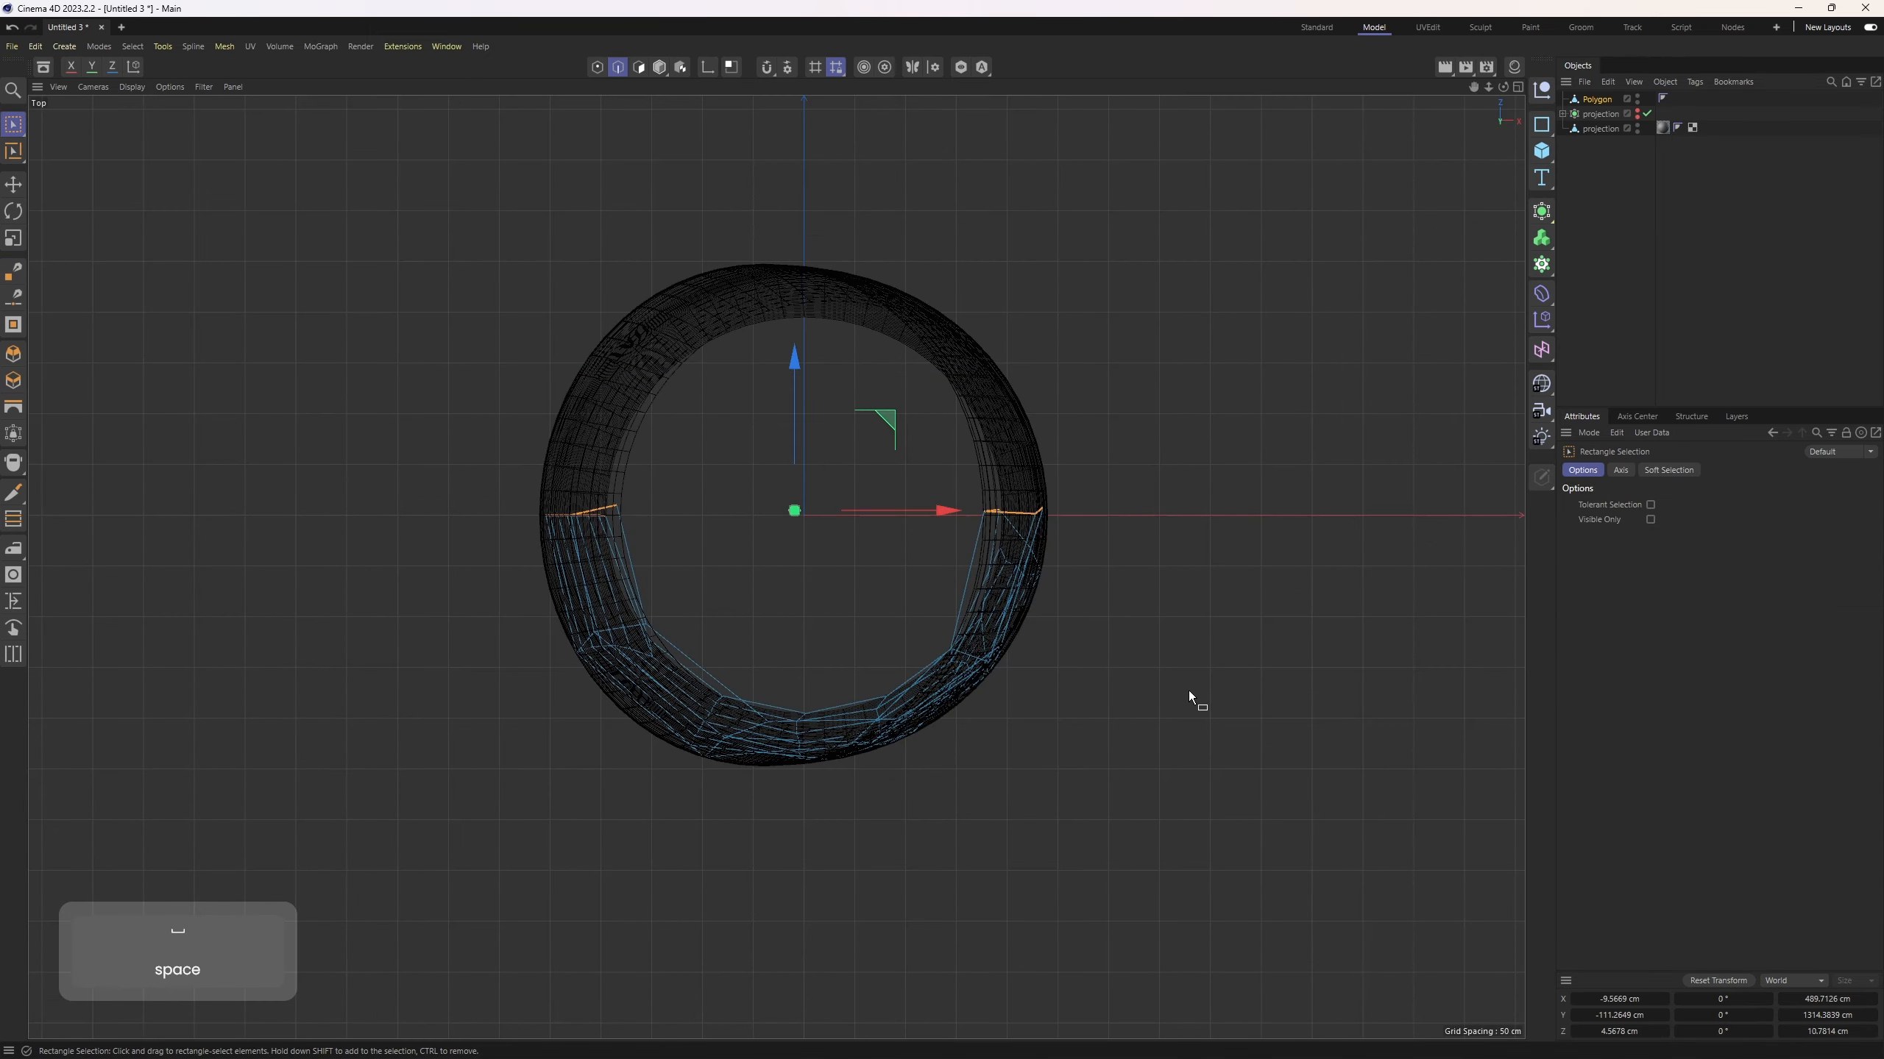
key(F1)
key(e)
shift+click(805, 283)
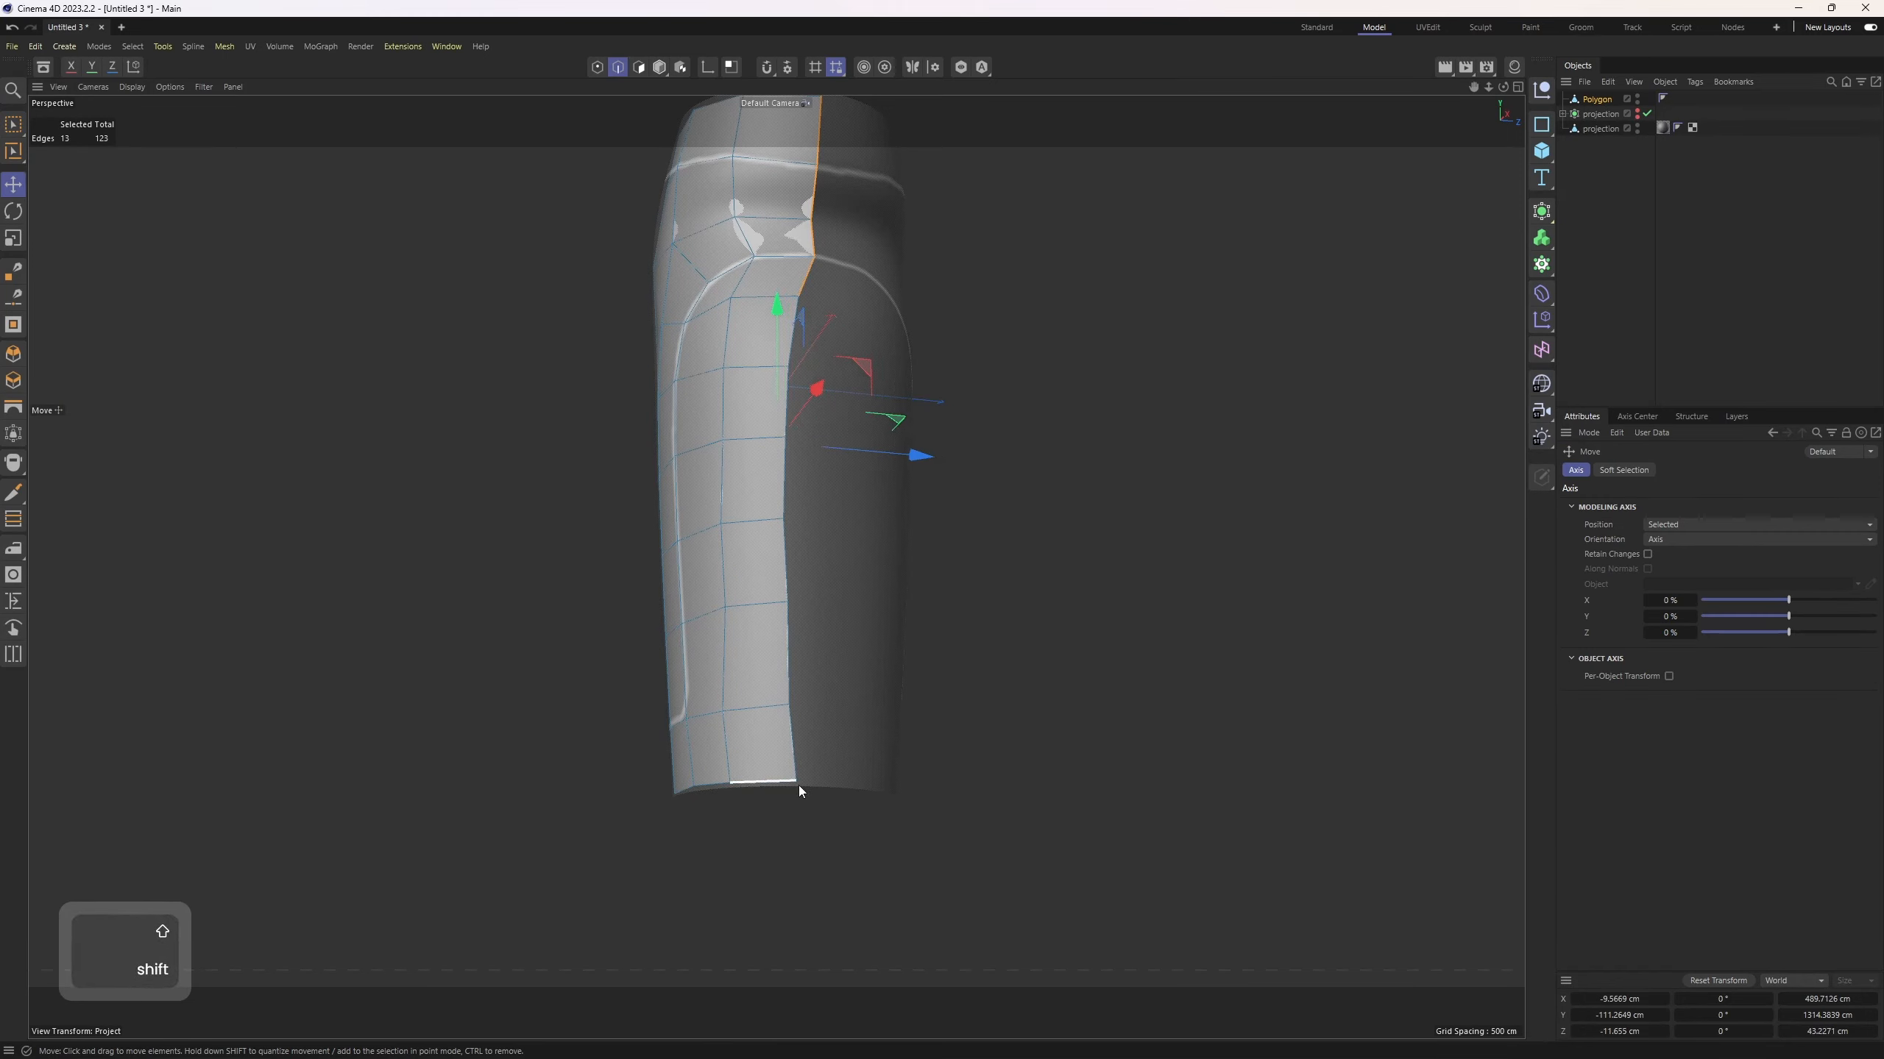
ctrl+shift+click(796, 774)
alt+drag(766, 610, 841, 707)
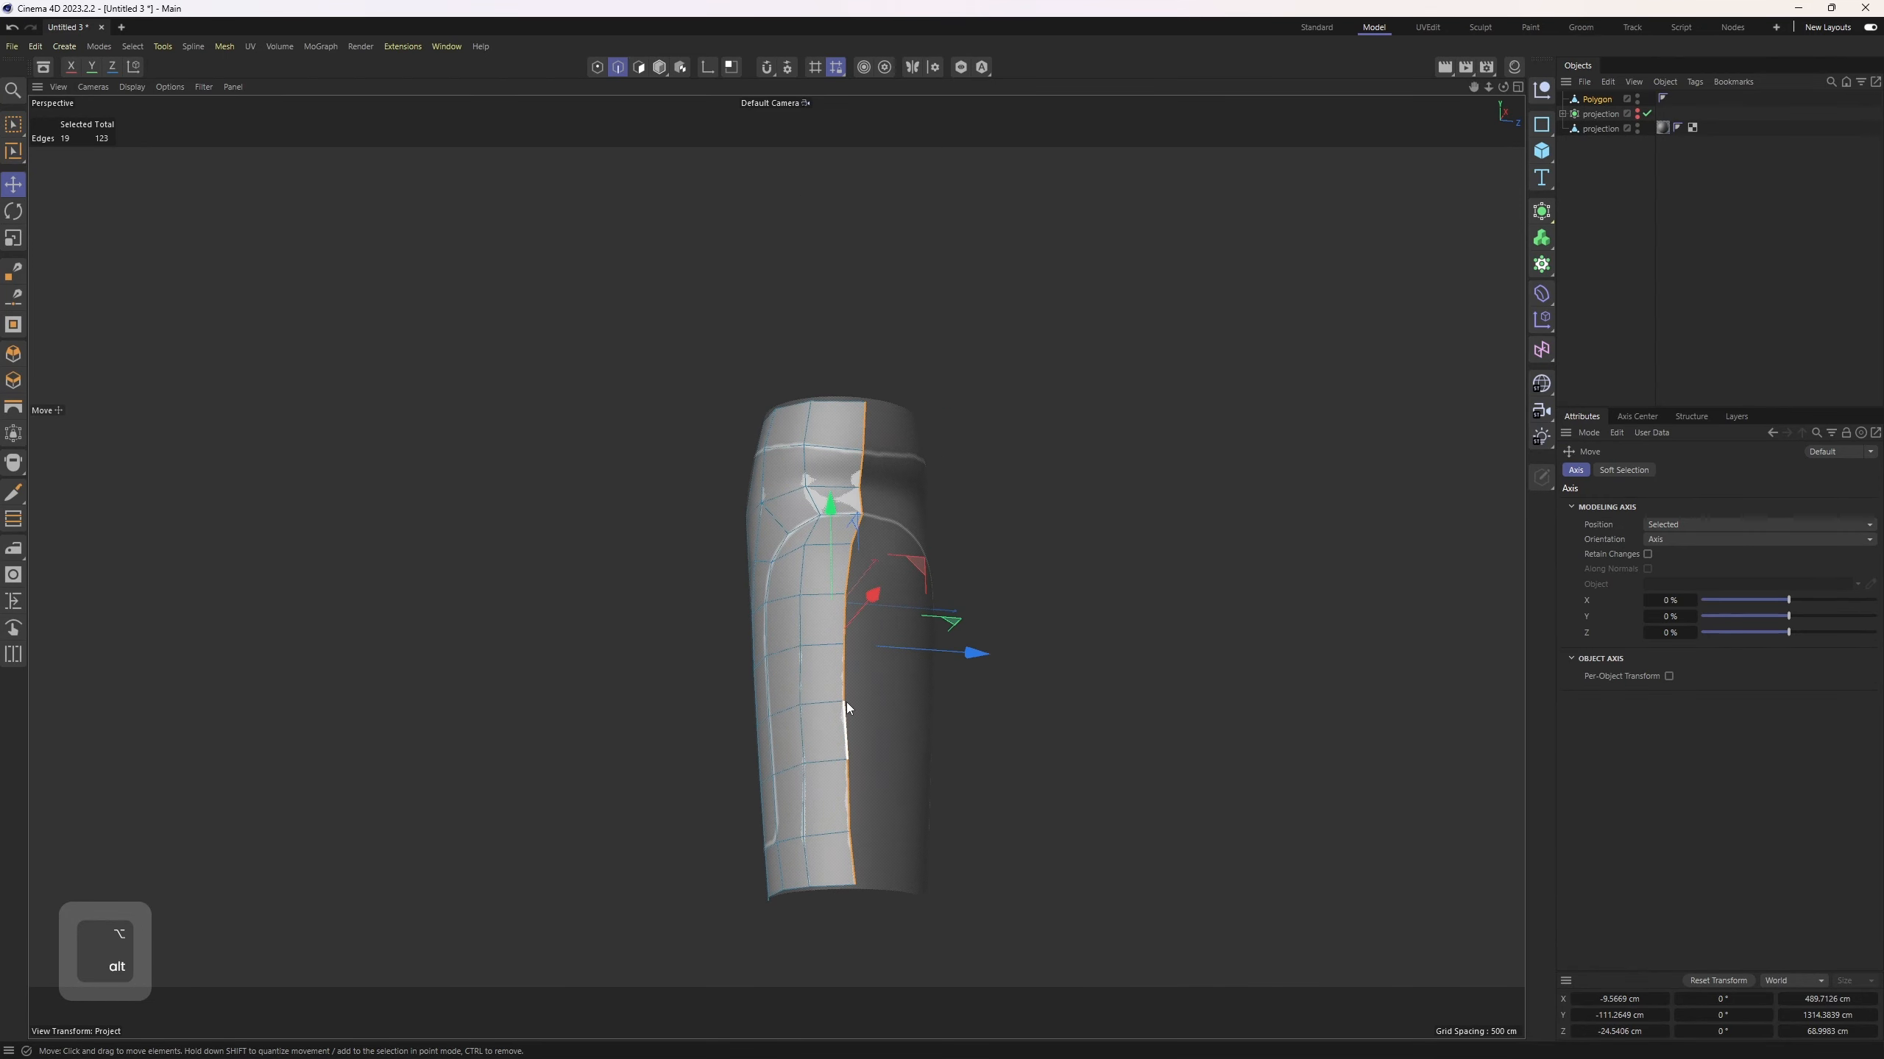
Step: Turn off backface culling for the perspective viewport and view both selected boundary lines
key(shift+v)
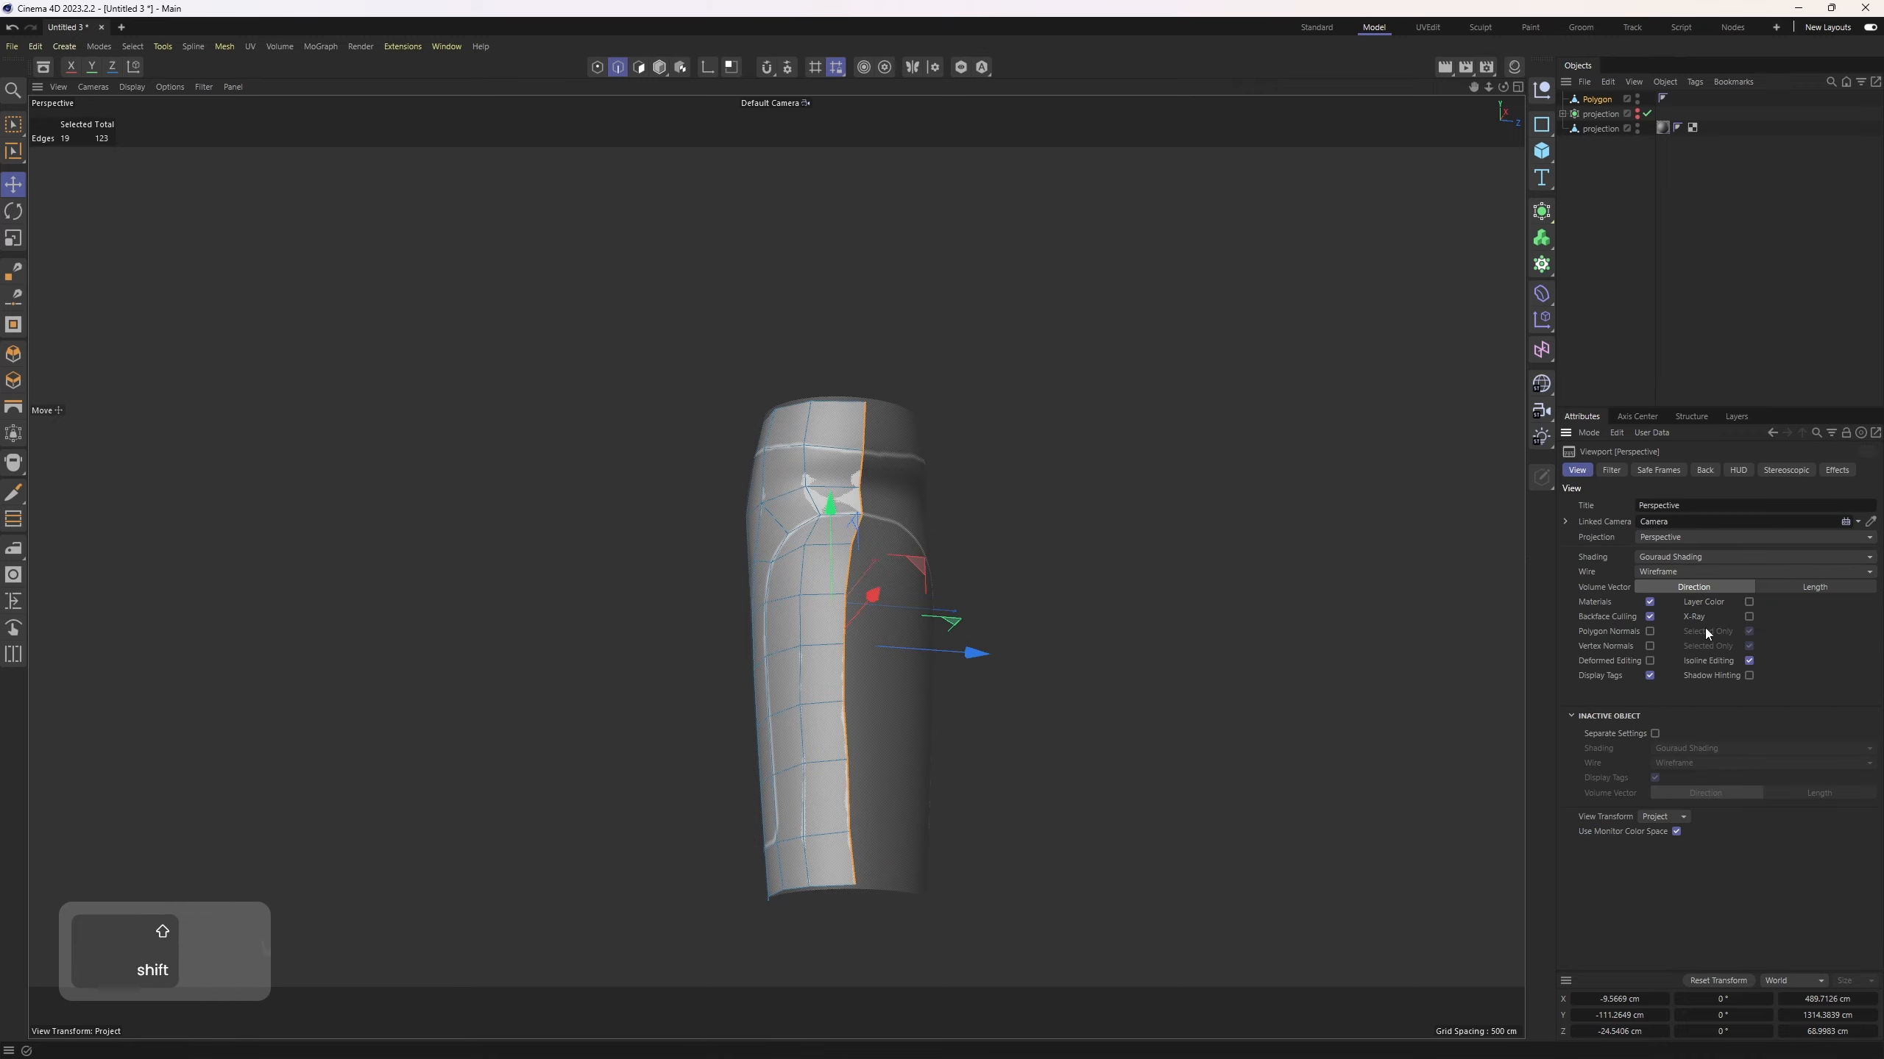
click(1650, 617)
alt+drag(927, 563, 734, 586)
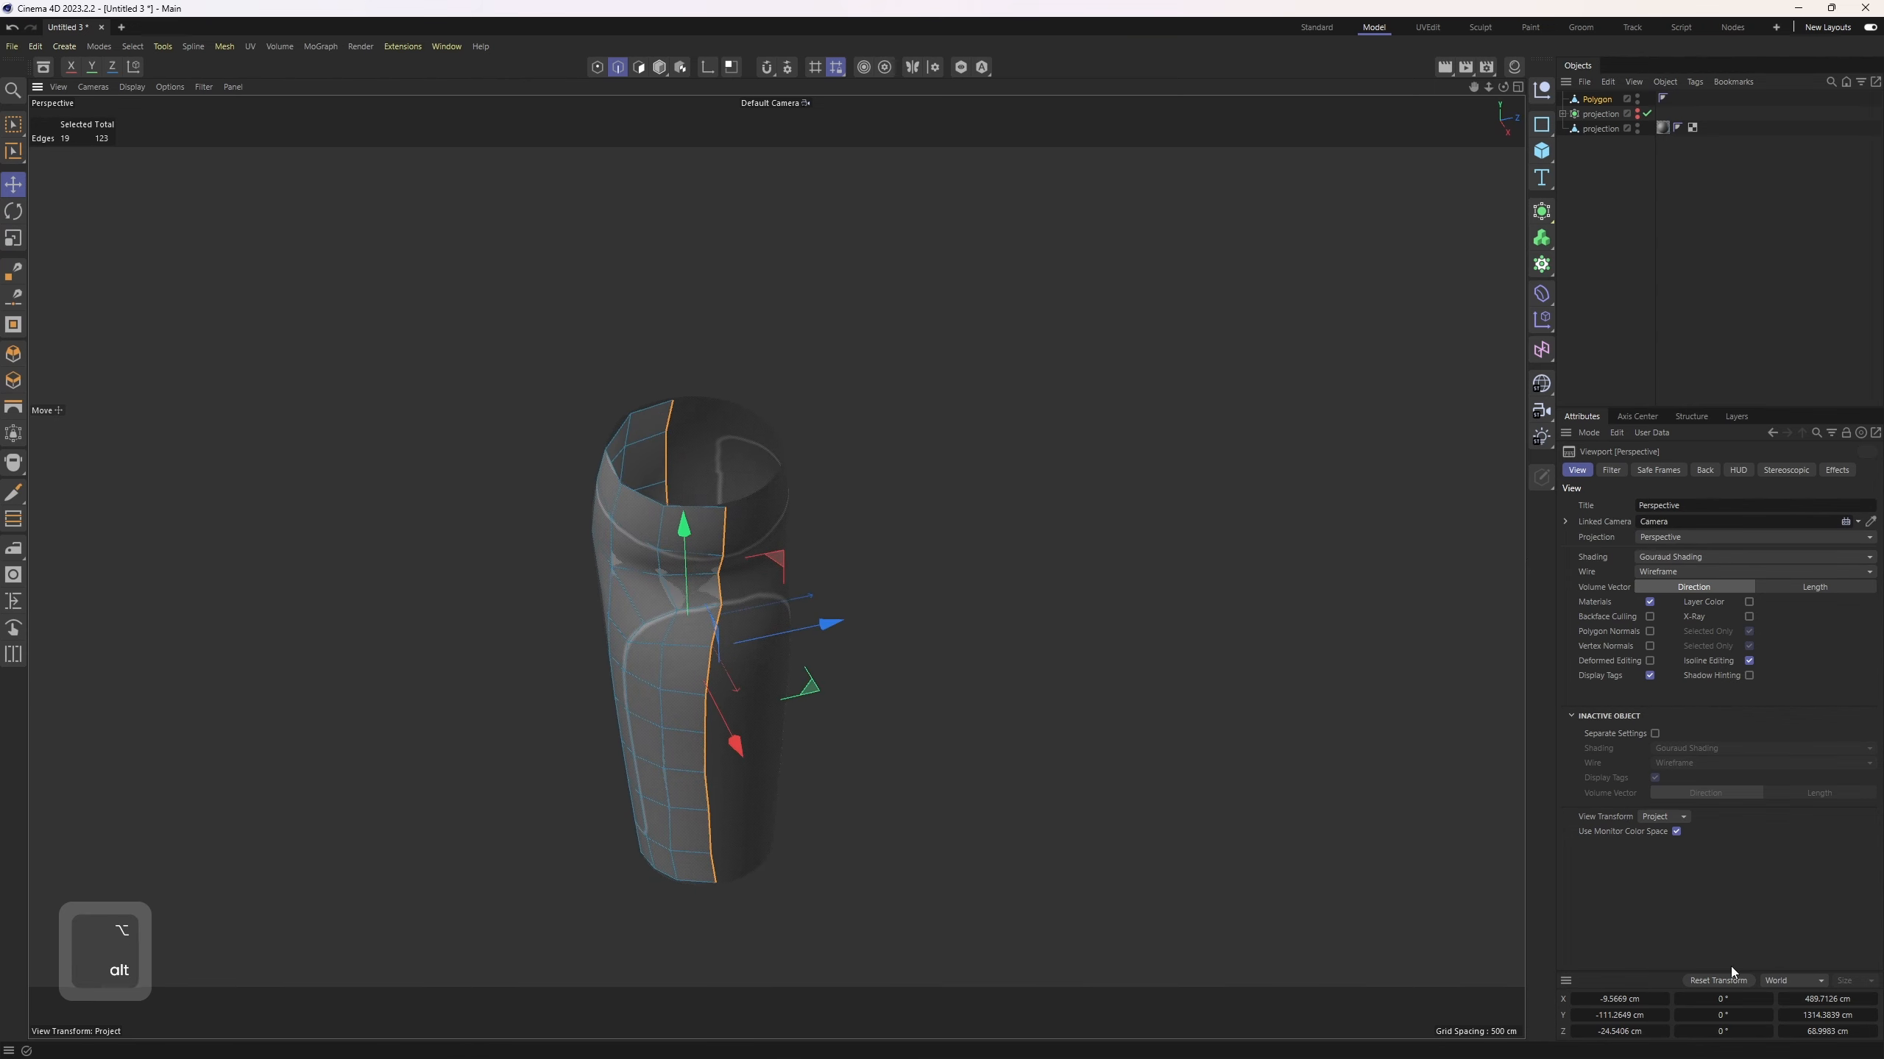
Step: Flatten the selected boundary edges onto the centre plane by setting their Z position and Z size to 0 cm
click(1610, 1031)
text(0)
click(1839, 1032)
text(0)
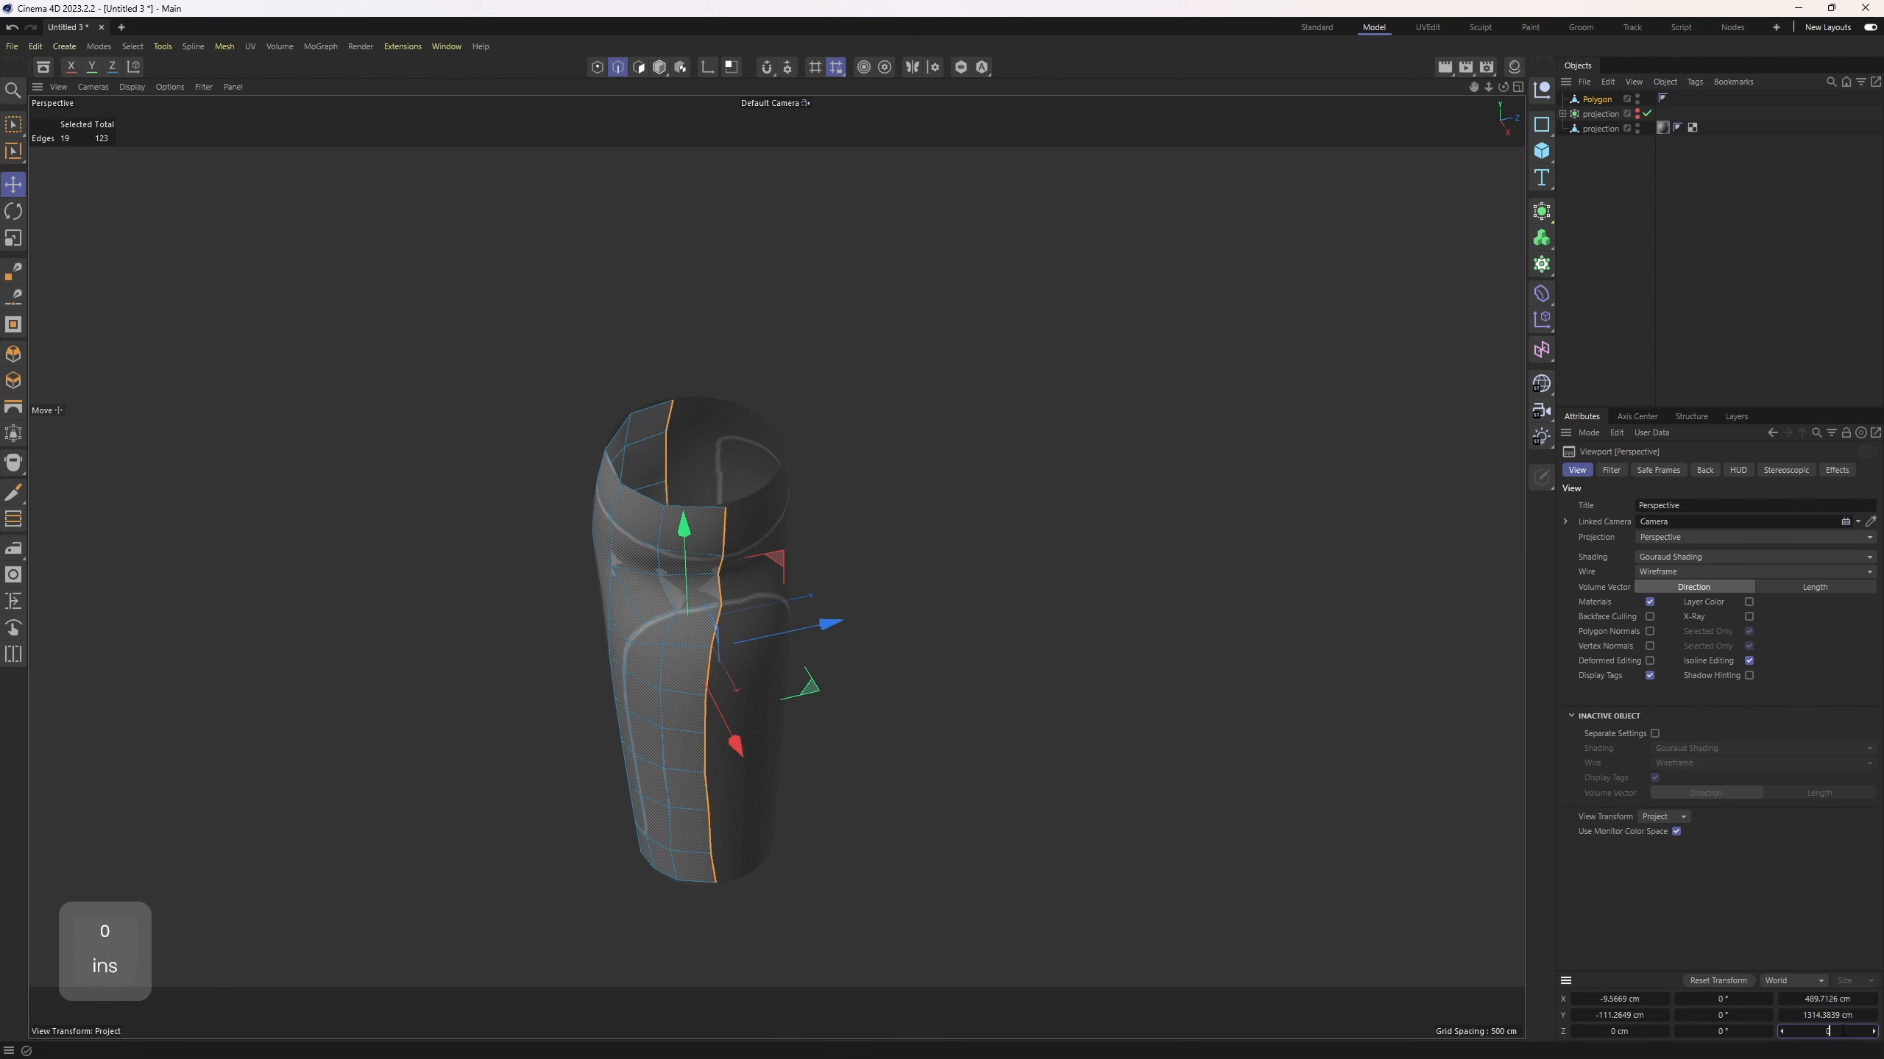
key(Return)
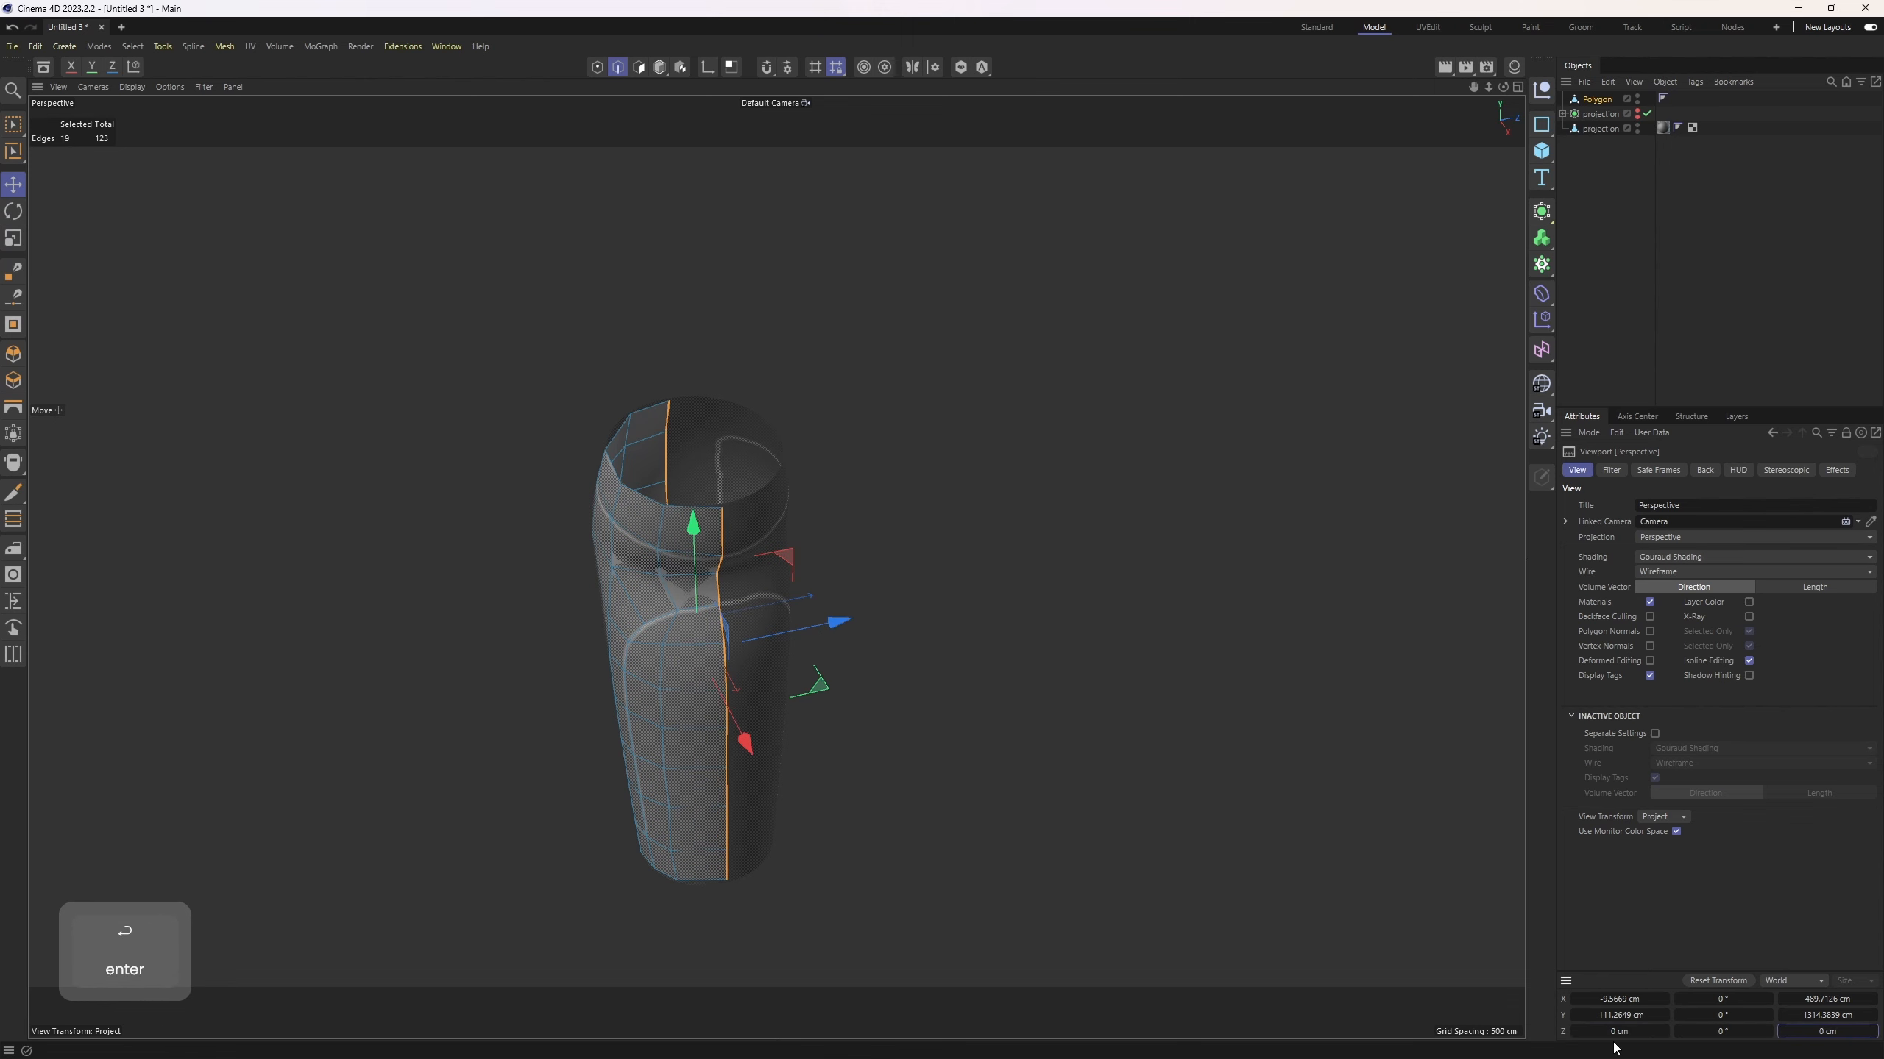
alt+drag(1060, 838, 1017, 732)
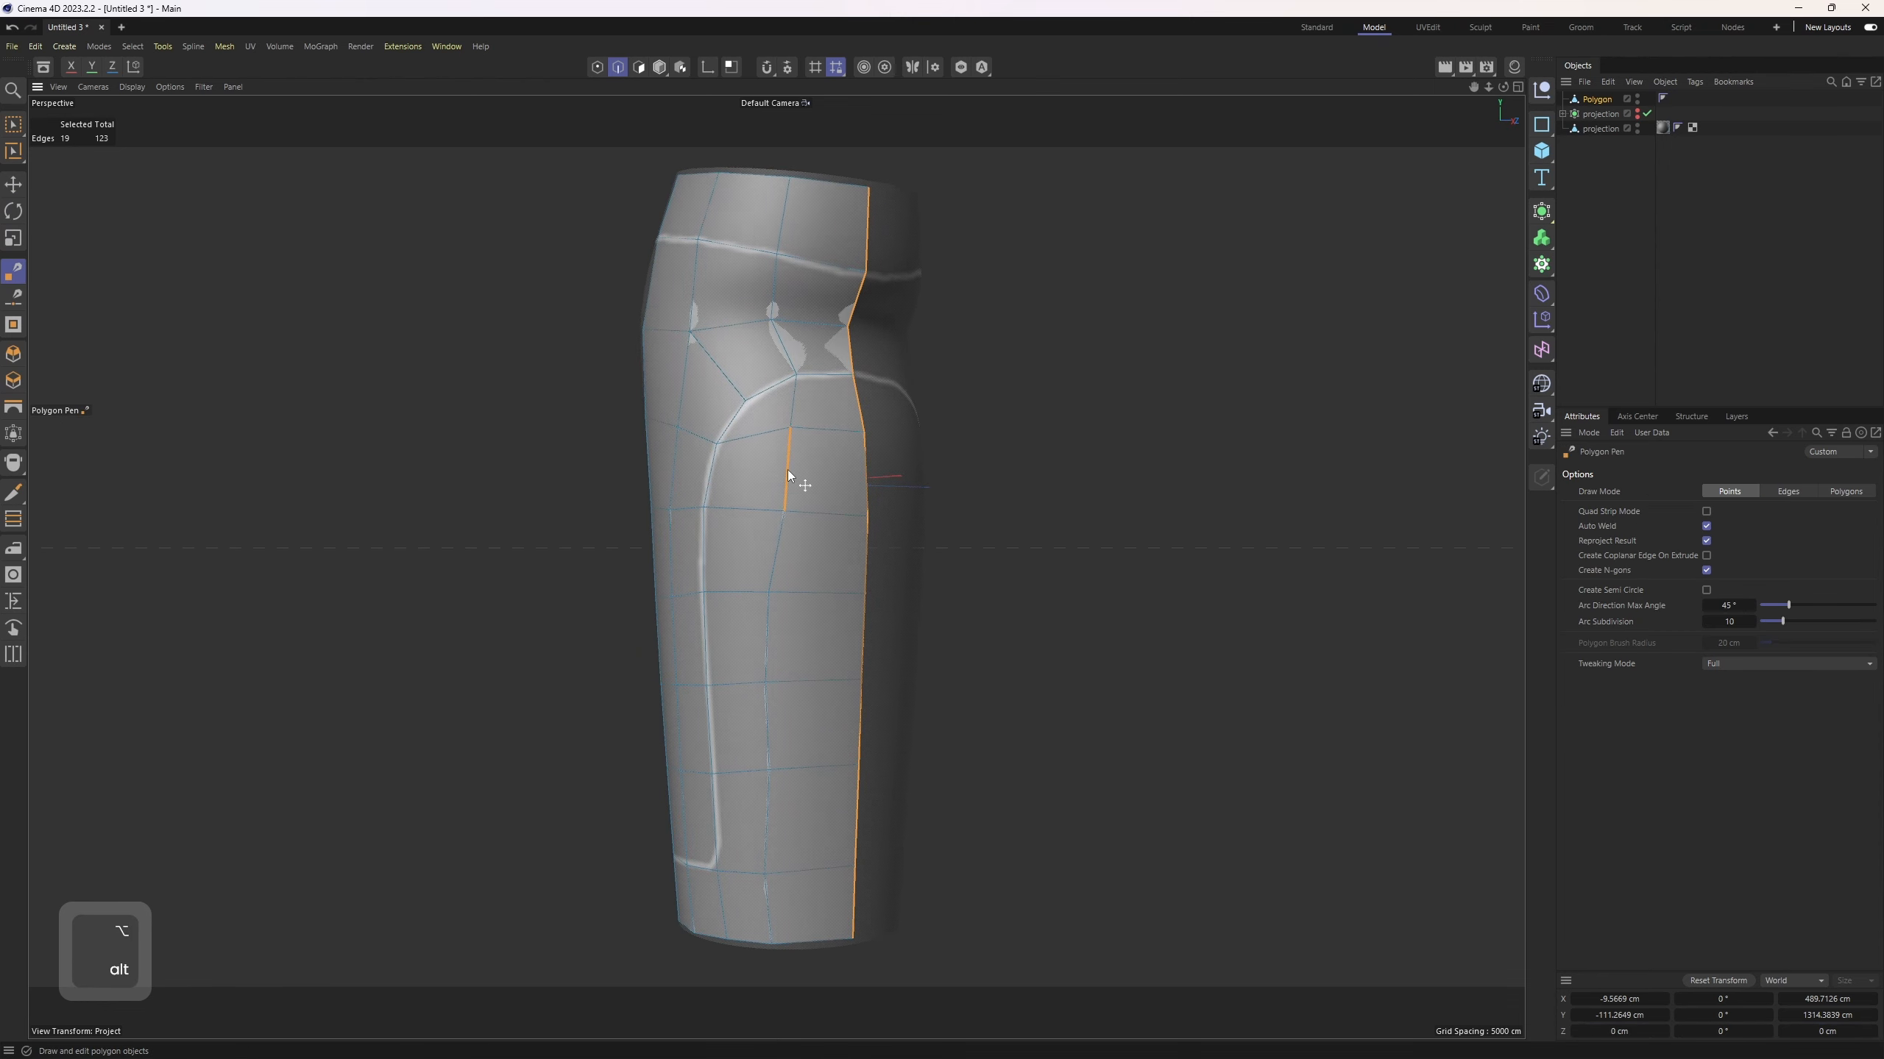
alt+drag(788, 475, 958, 576)
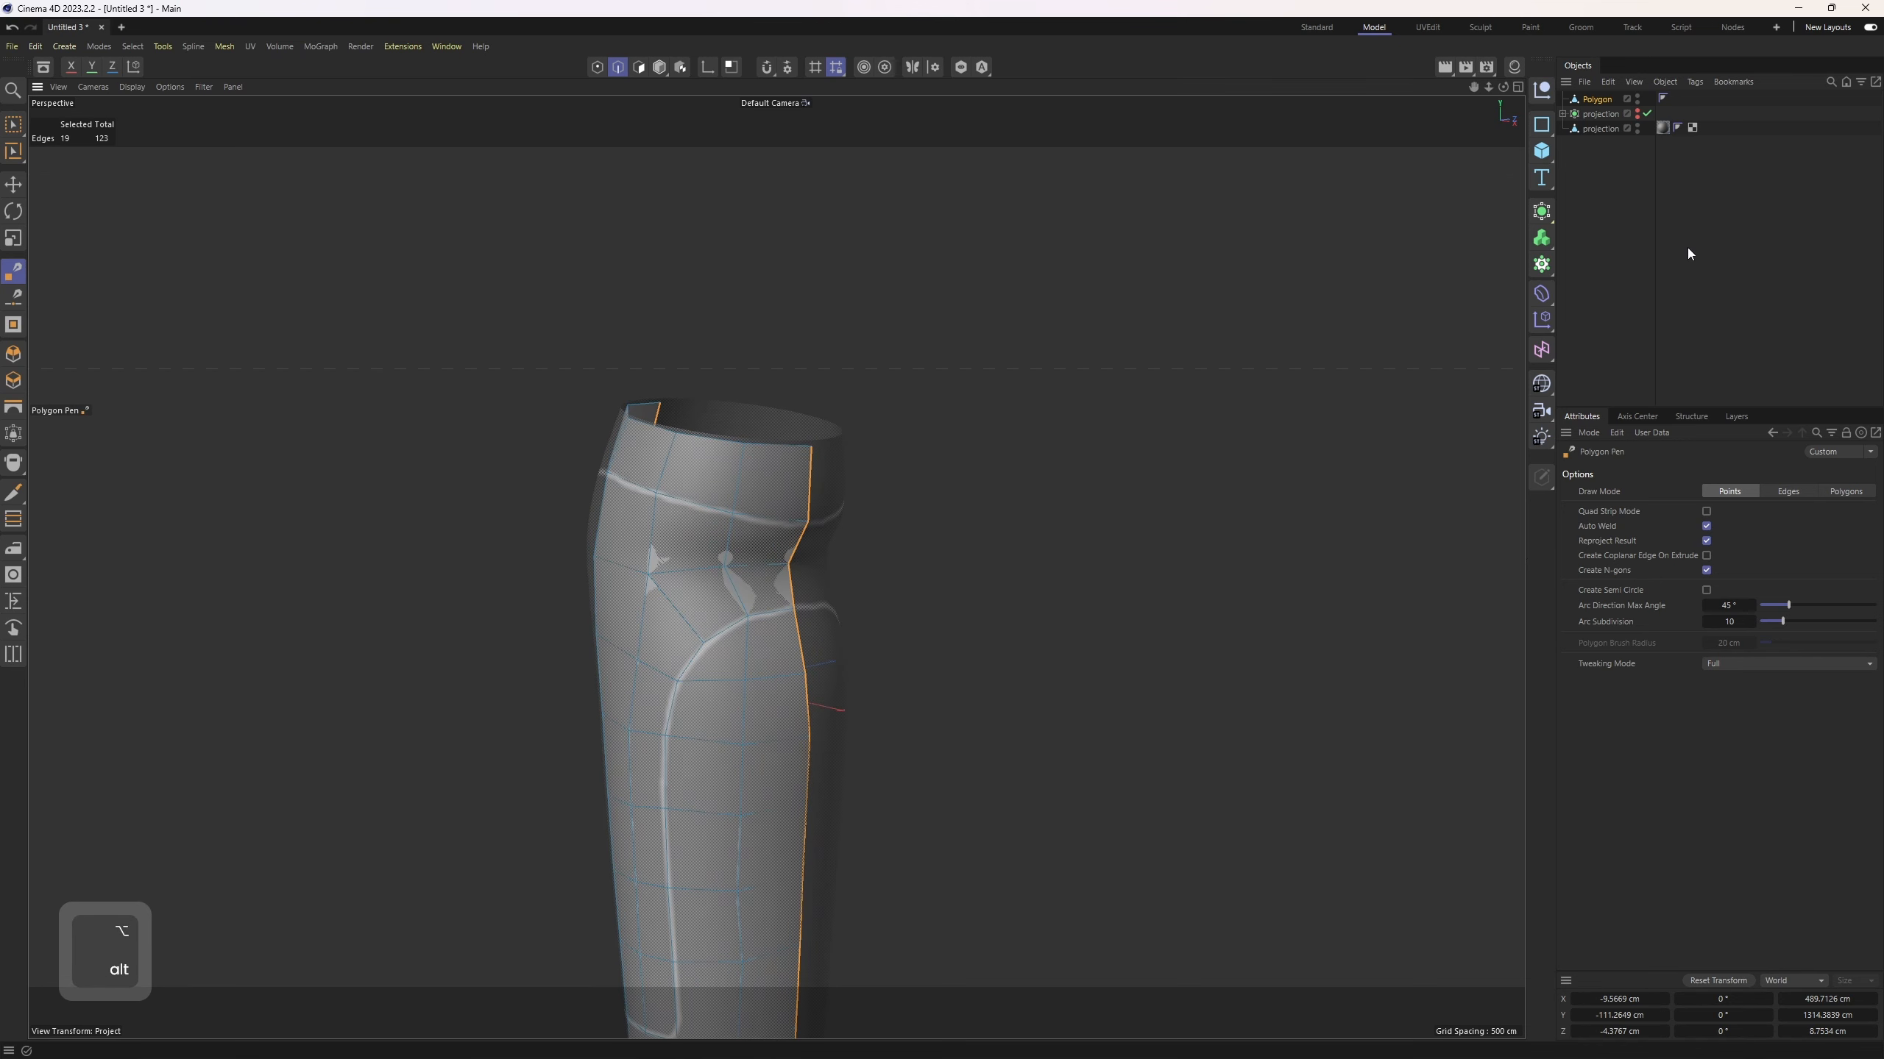
alt+drag(1638, 270, 1549, 219)
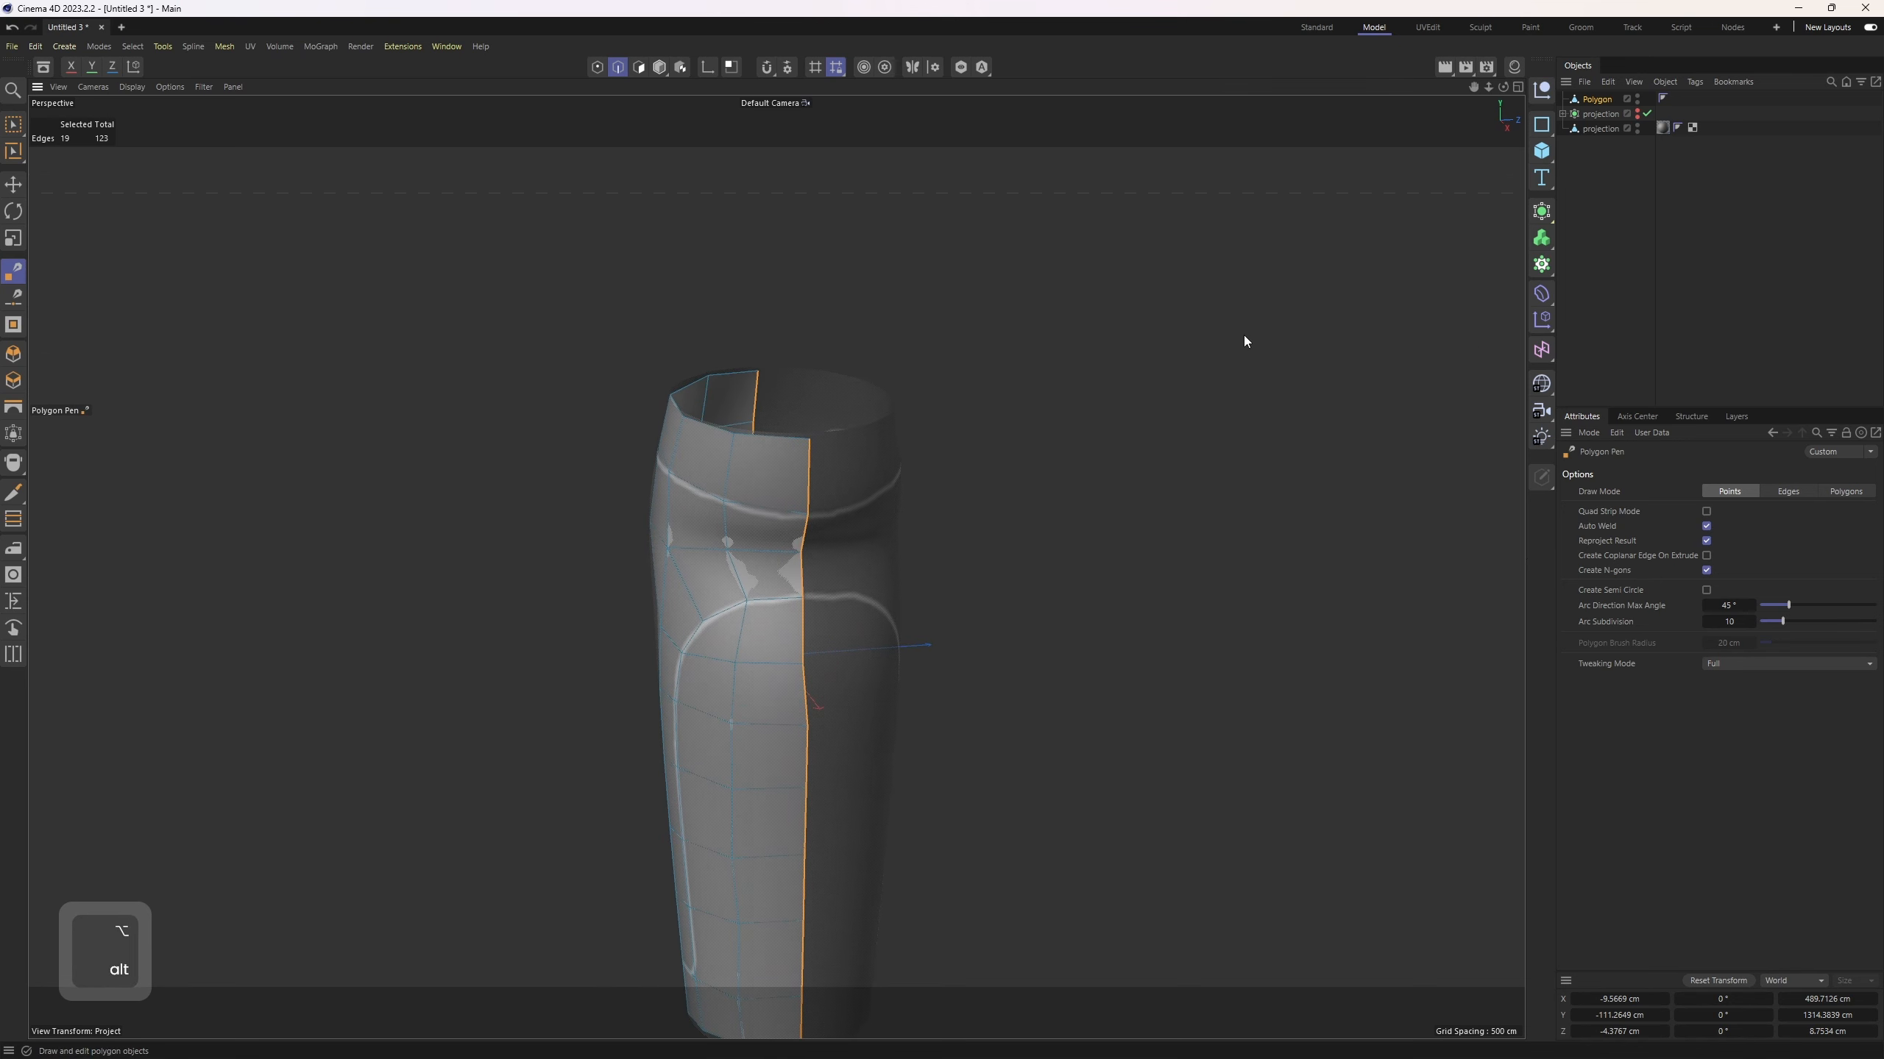
Step: Move the Polygon object between the two projection objects and hide the projection reference mesh in the viewport
key(e)
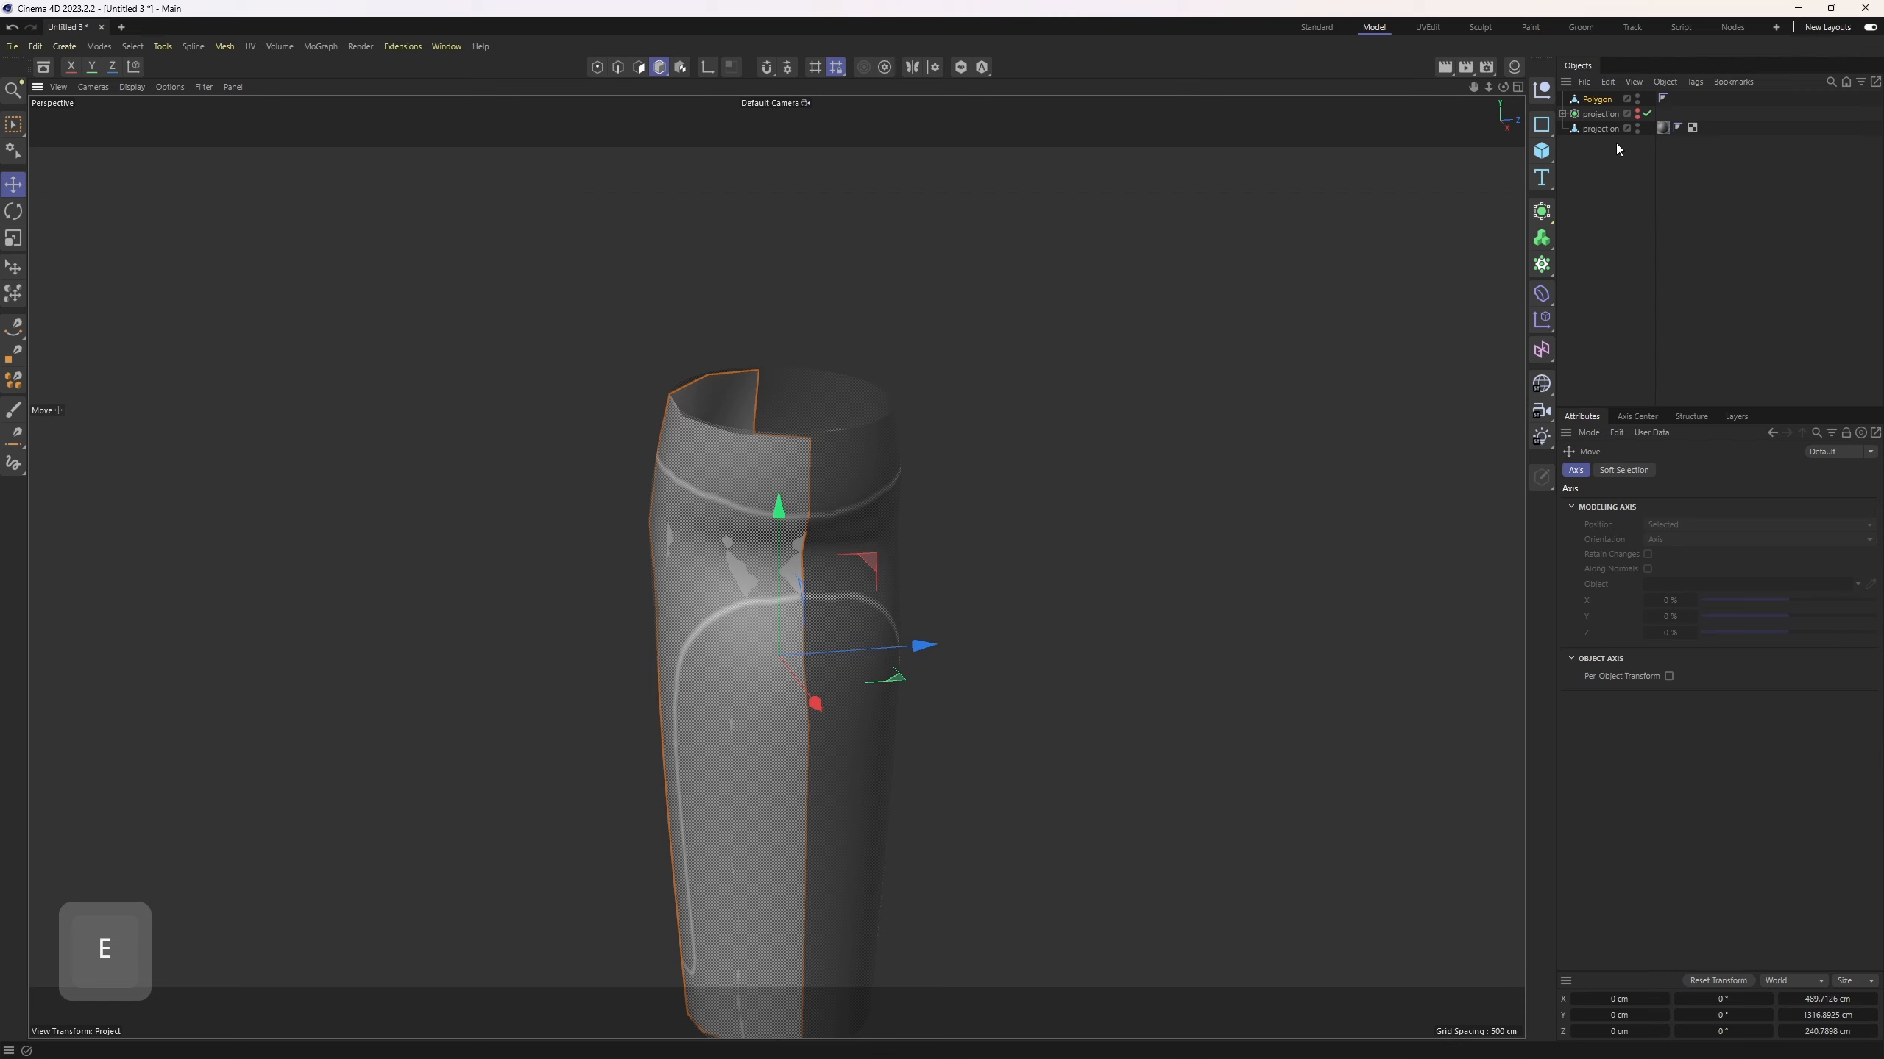
drag(1596, 99, 1603, 121)
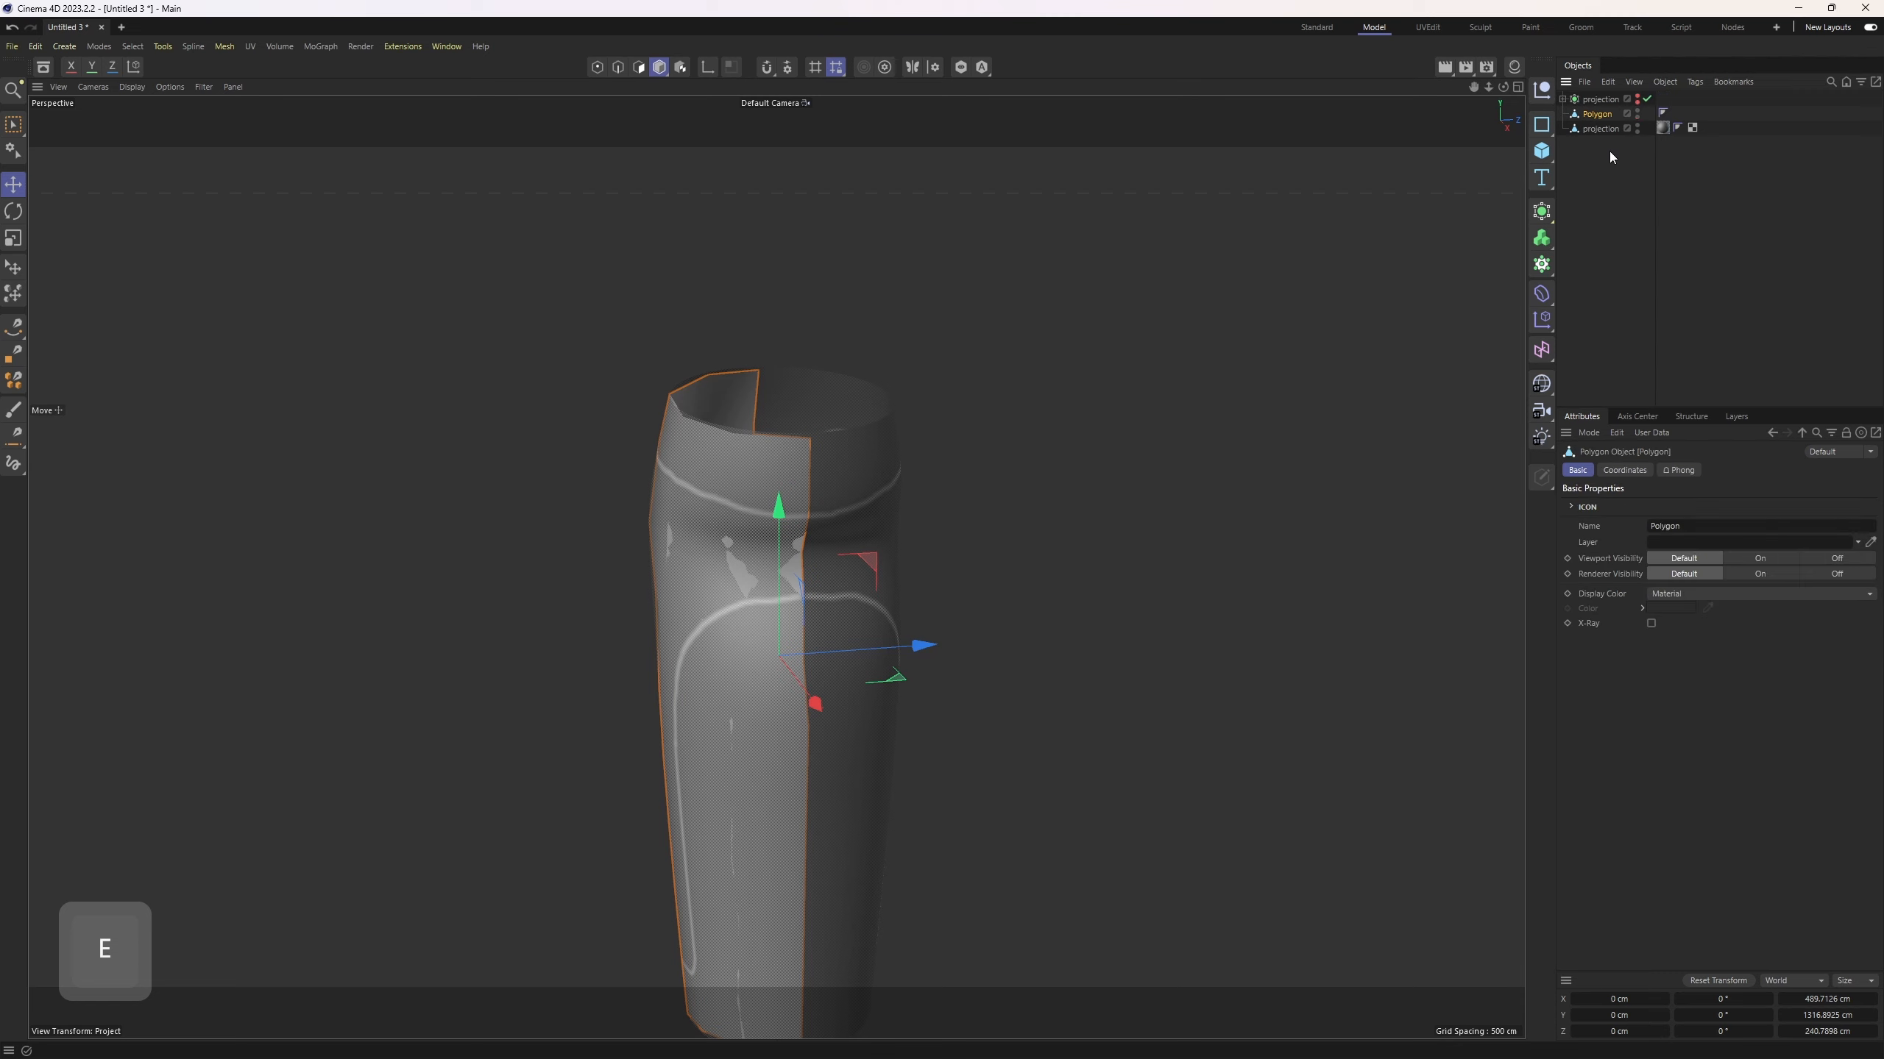
click(1637, 126)
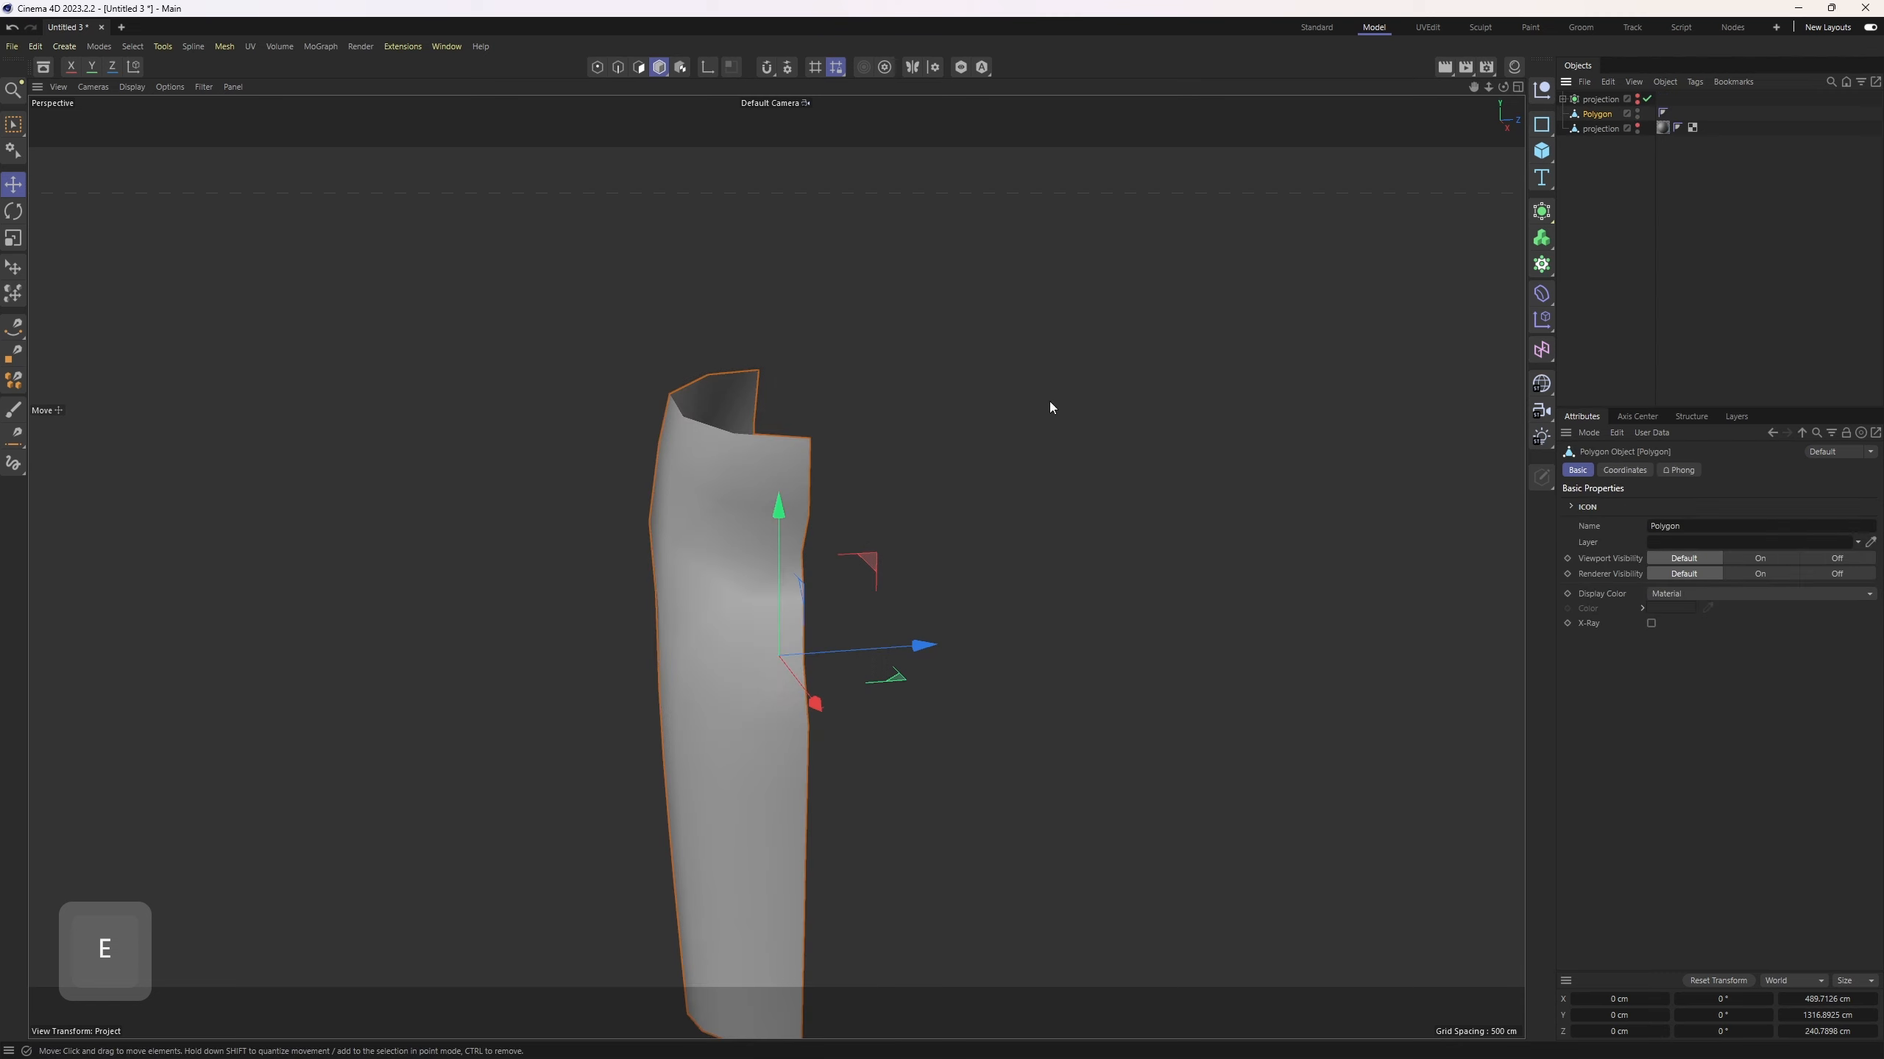
Step: Display the half mesh with Gouraud Shading (Lines) and check its open edges against the axis in the top view
alt+middle_drag(837, 508, 936, 447)
key(n)
key(b)
alt+drag(958, 459, 804, 453)
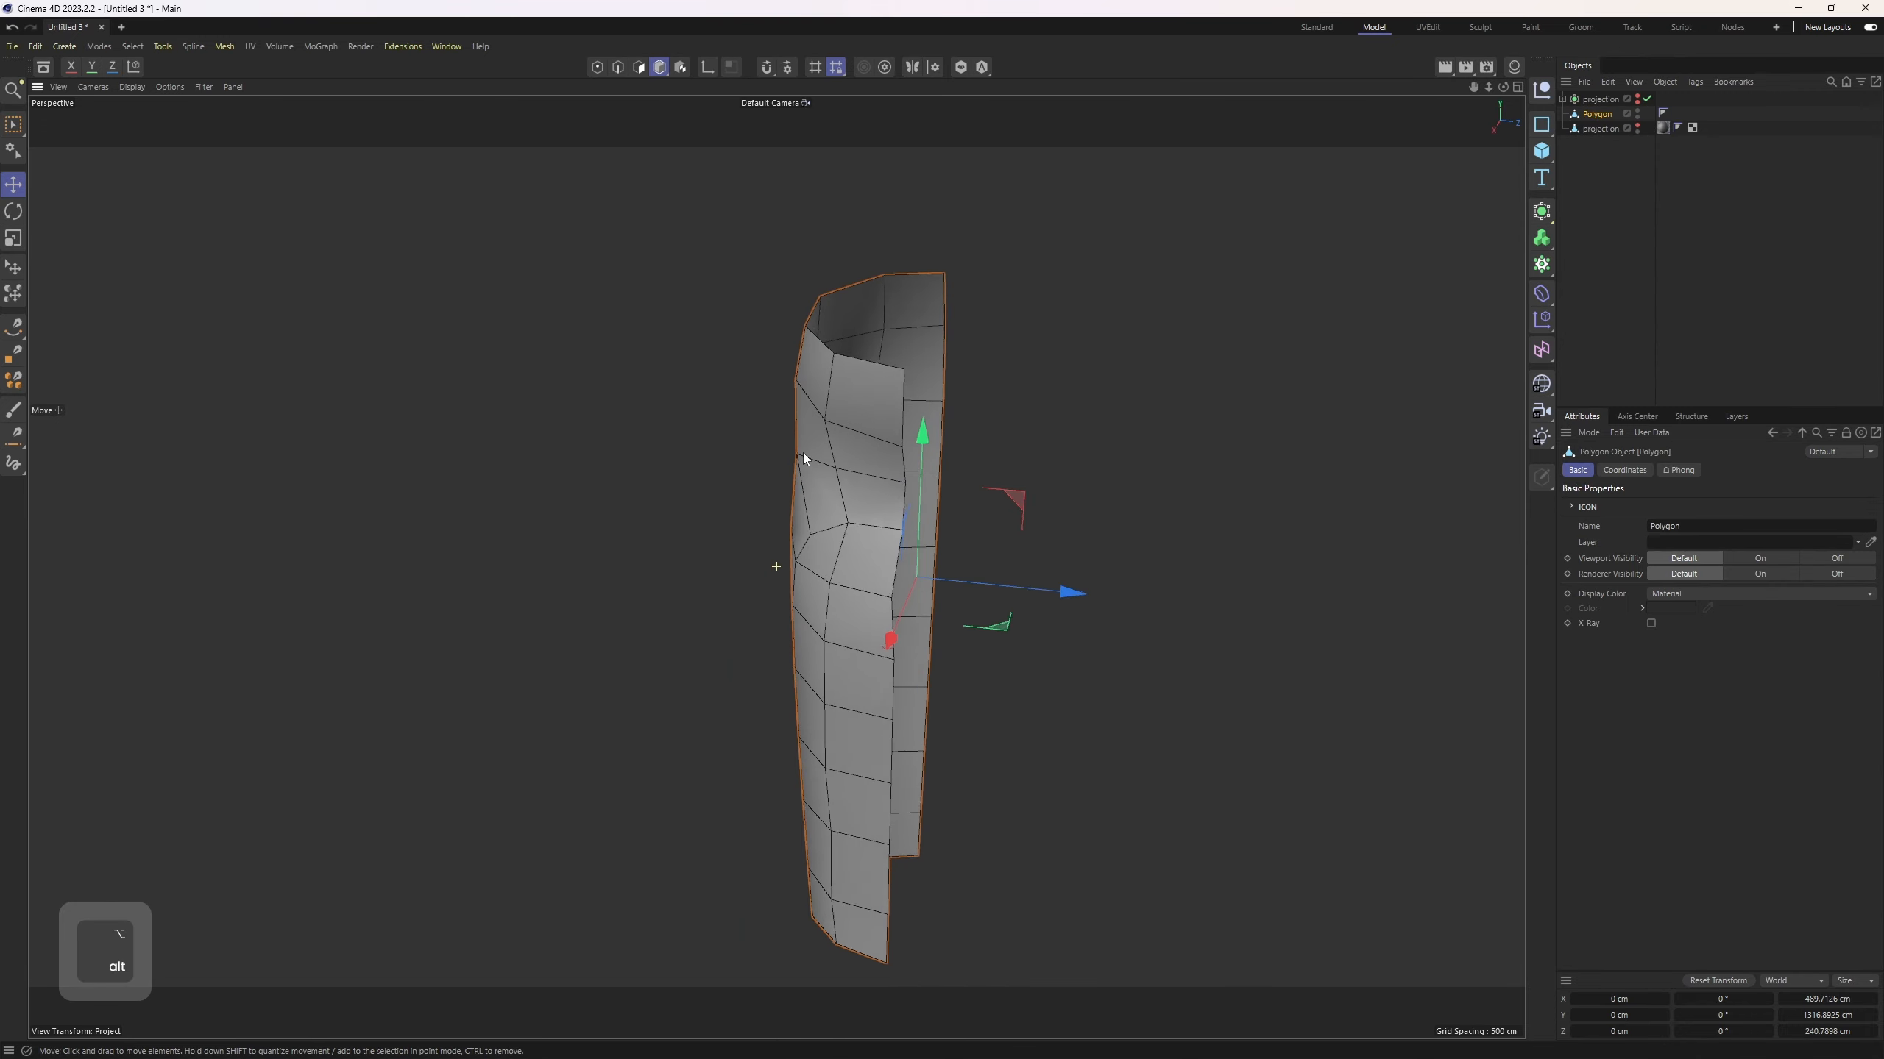
middle_click(1124, 336)
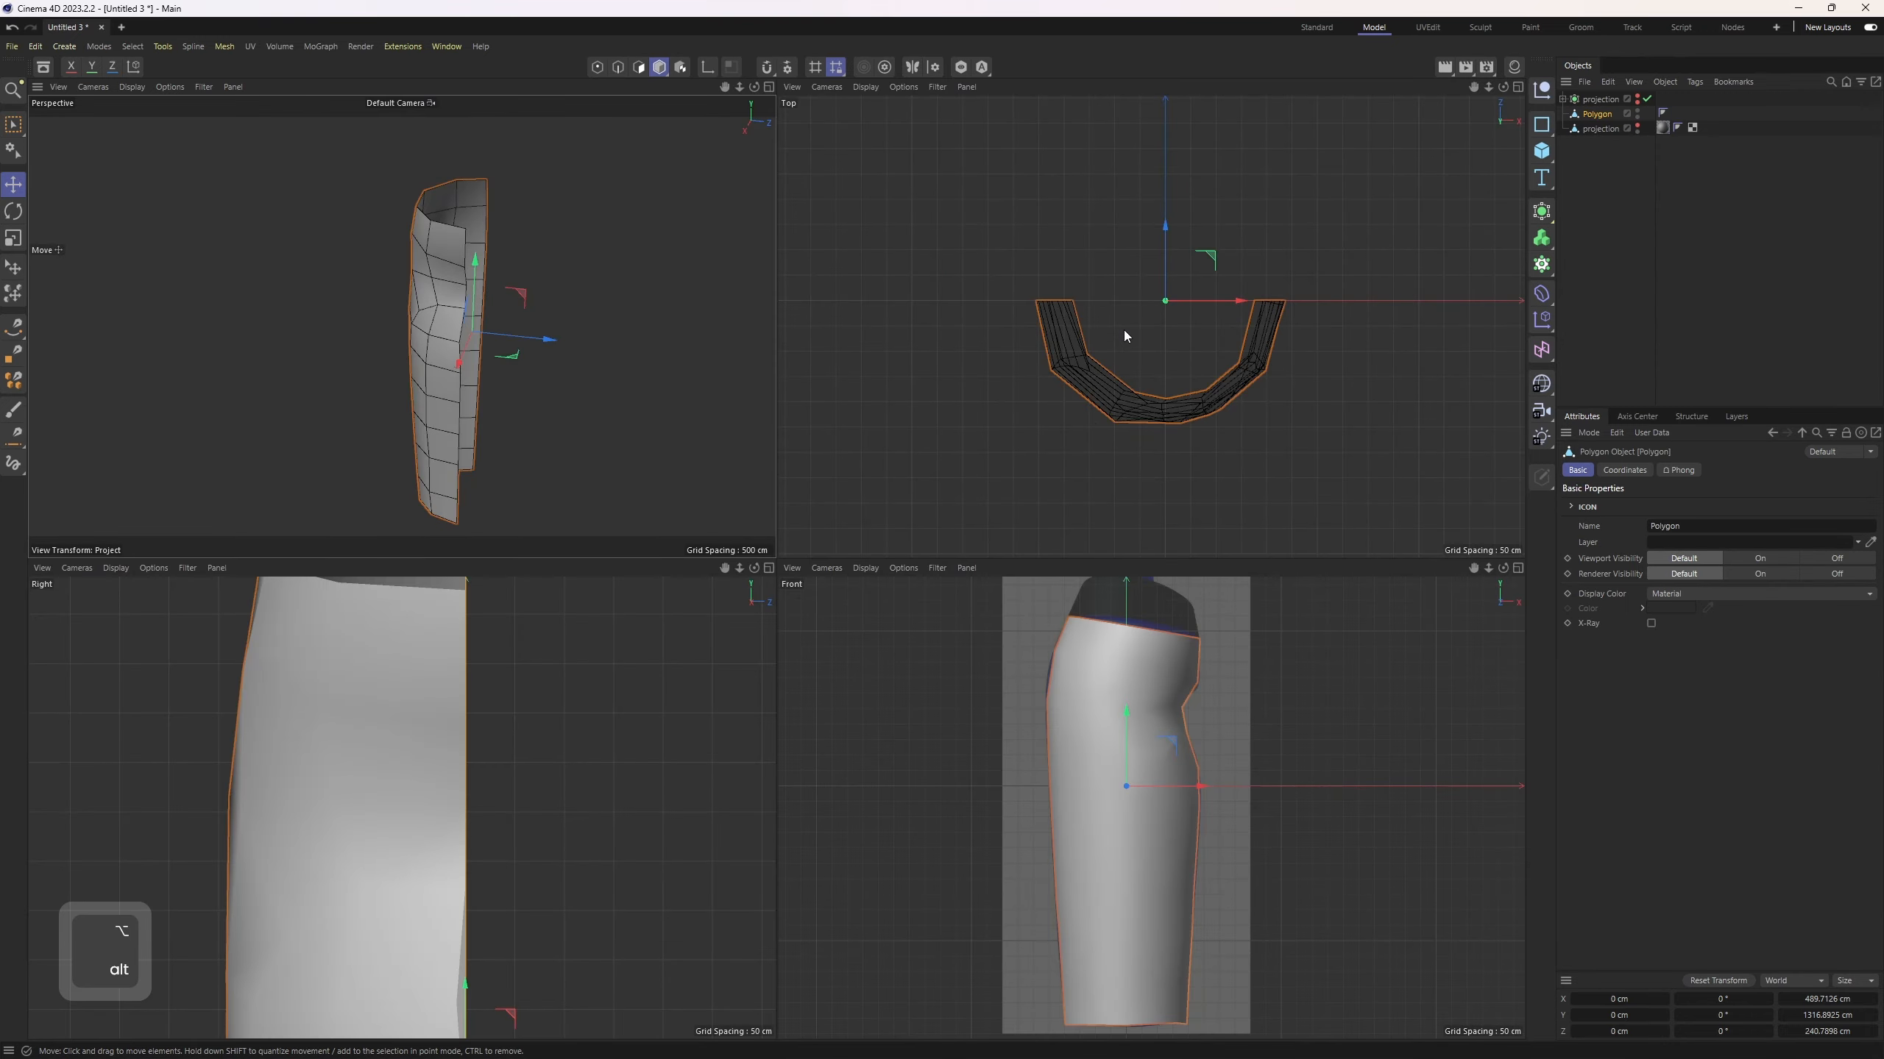
alt+right_drag(1172, 271, 1186, 340)
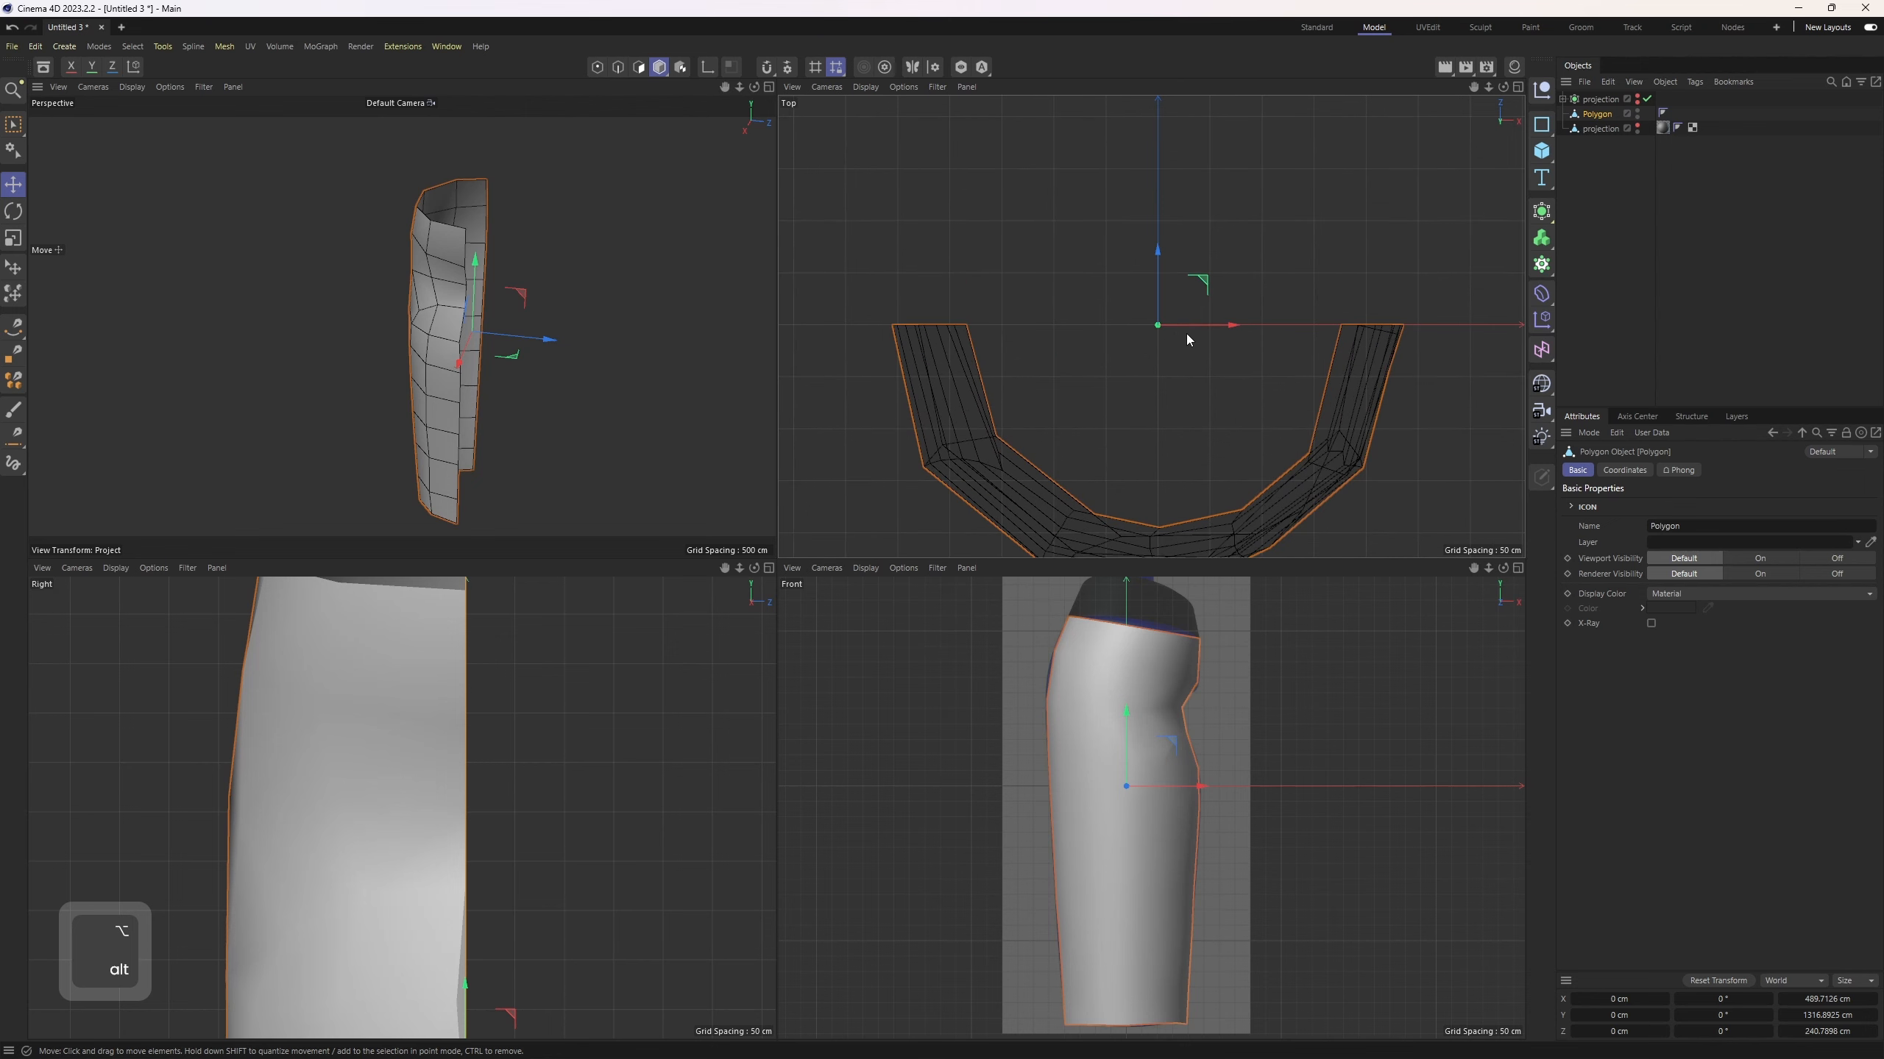
key(F1)
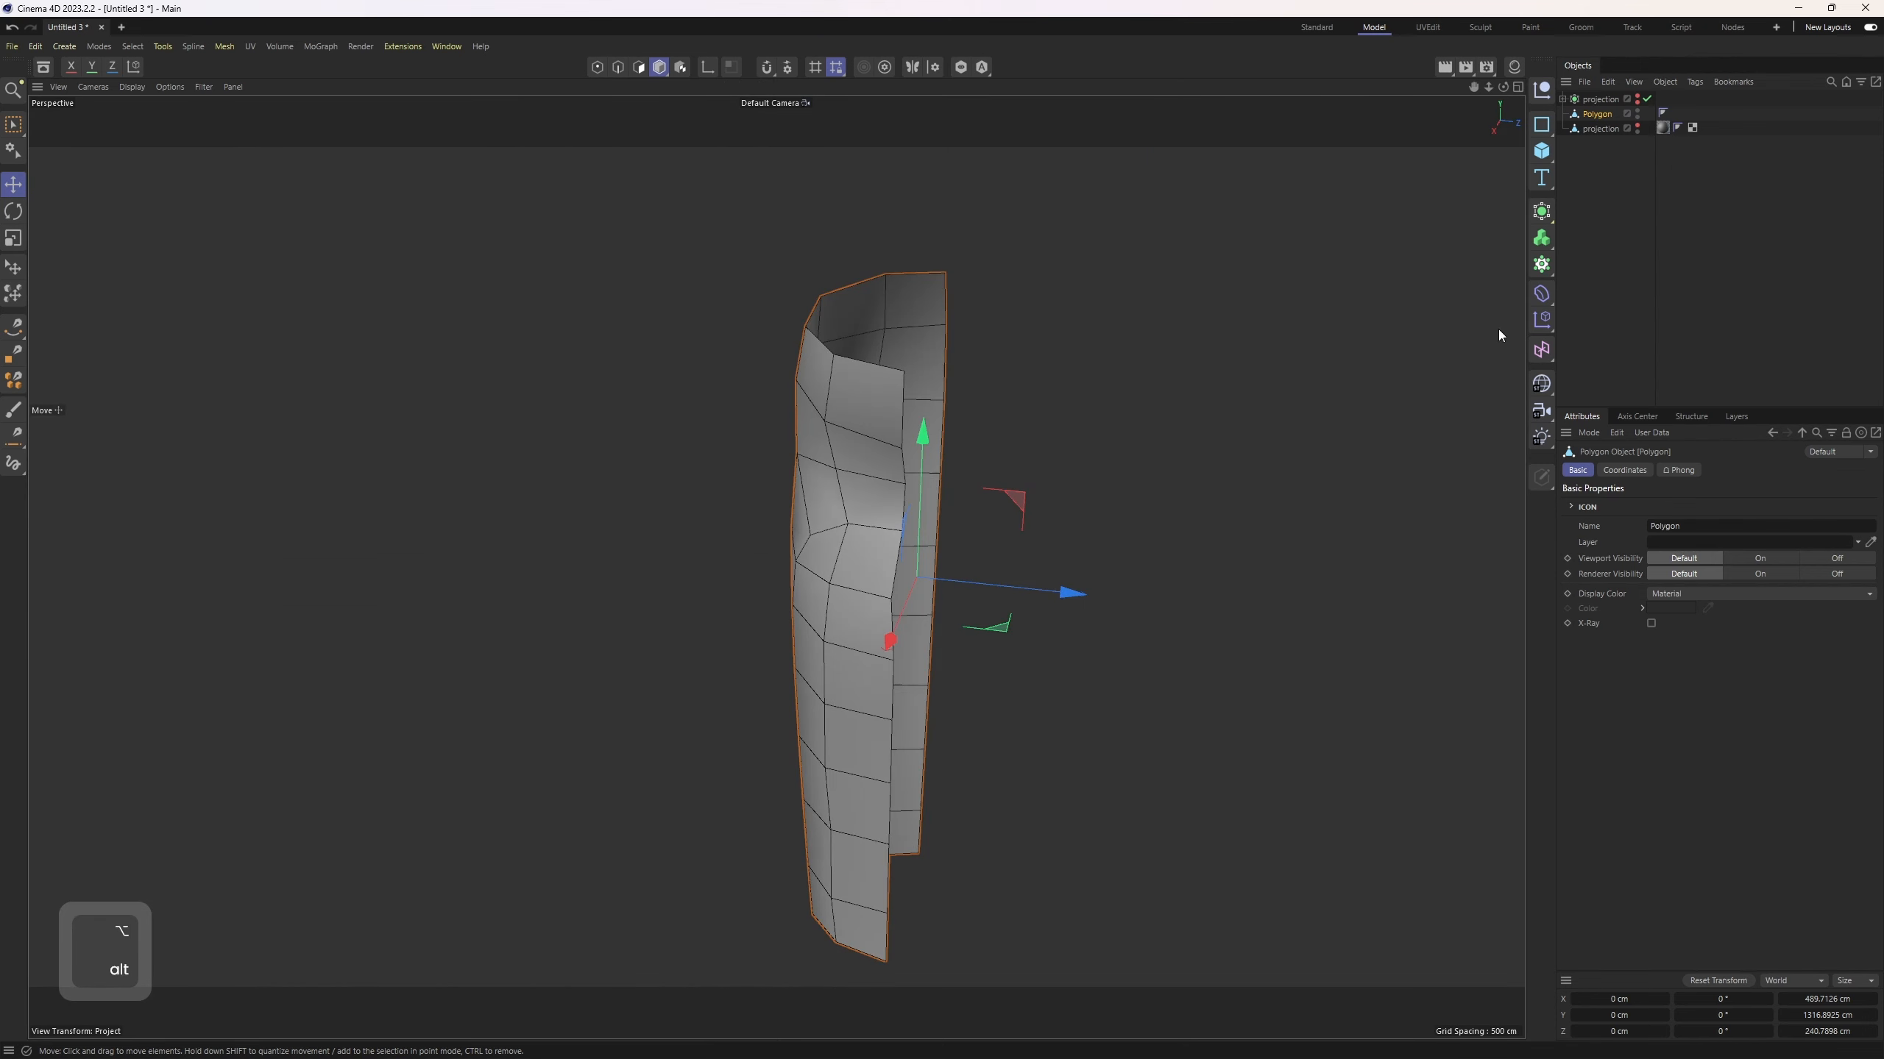
Step: Add a Symmetry generator as parent of the Polygon mesh, with X off and Z mirroring set to - to +
click(1541, 211)
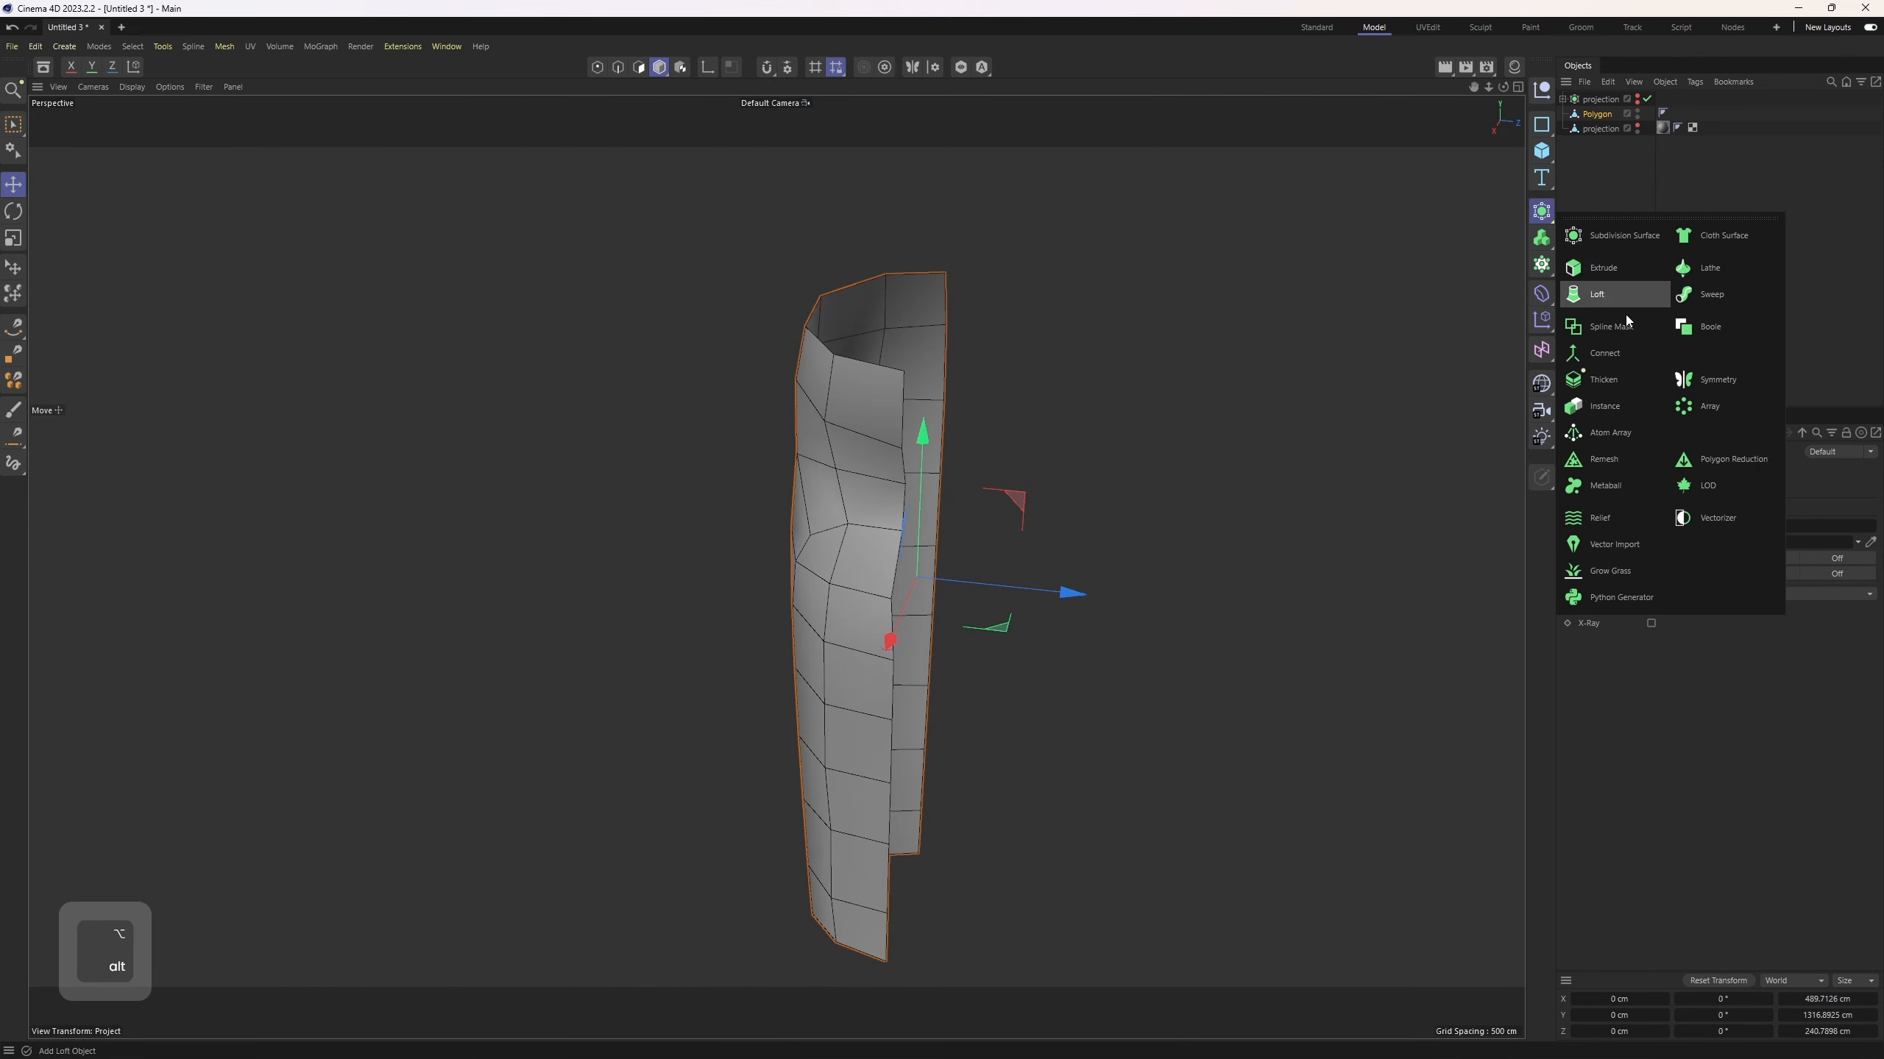
click(1734, 388)
alt+drag(1223, 445, 1154, 512)
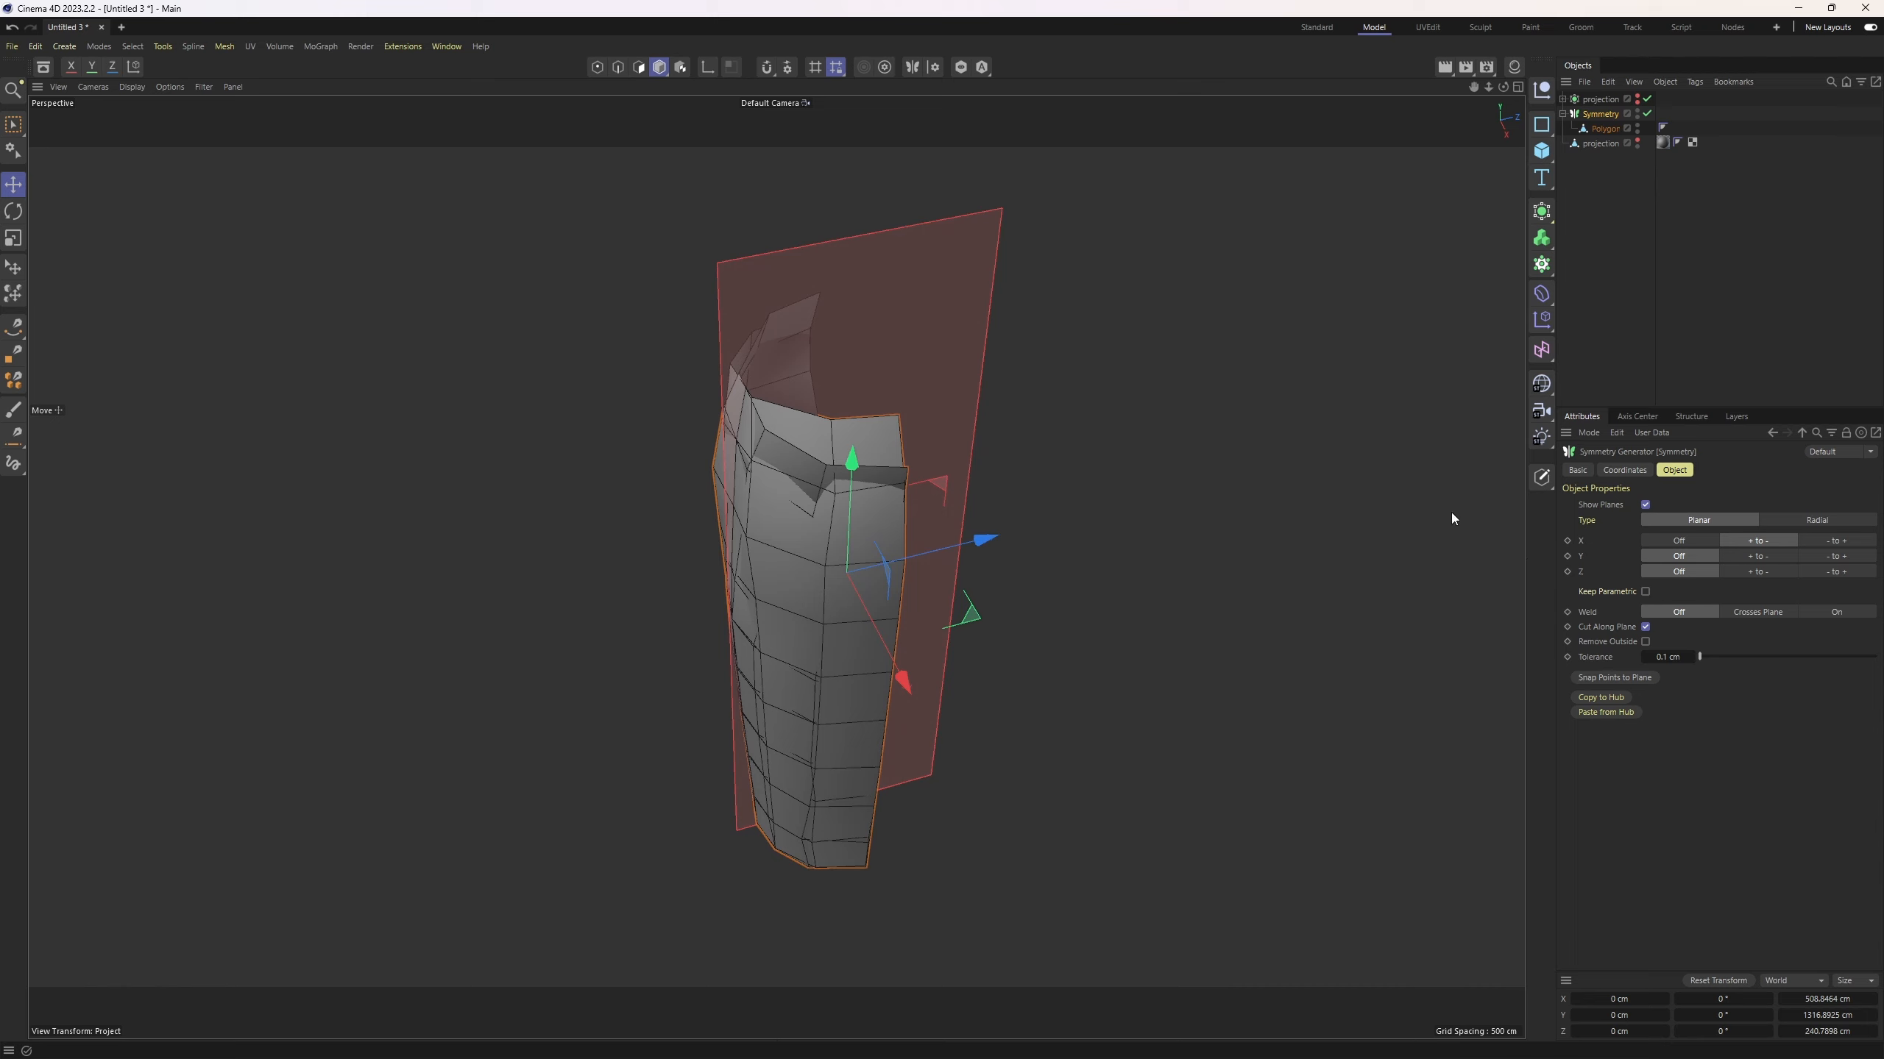
click(1678, 541)
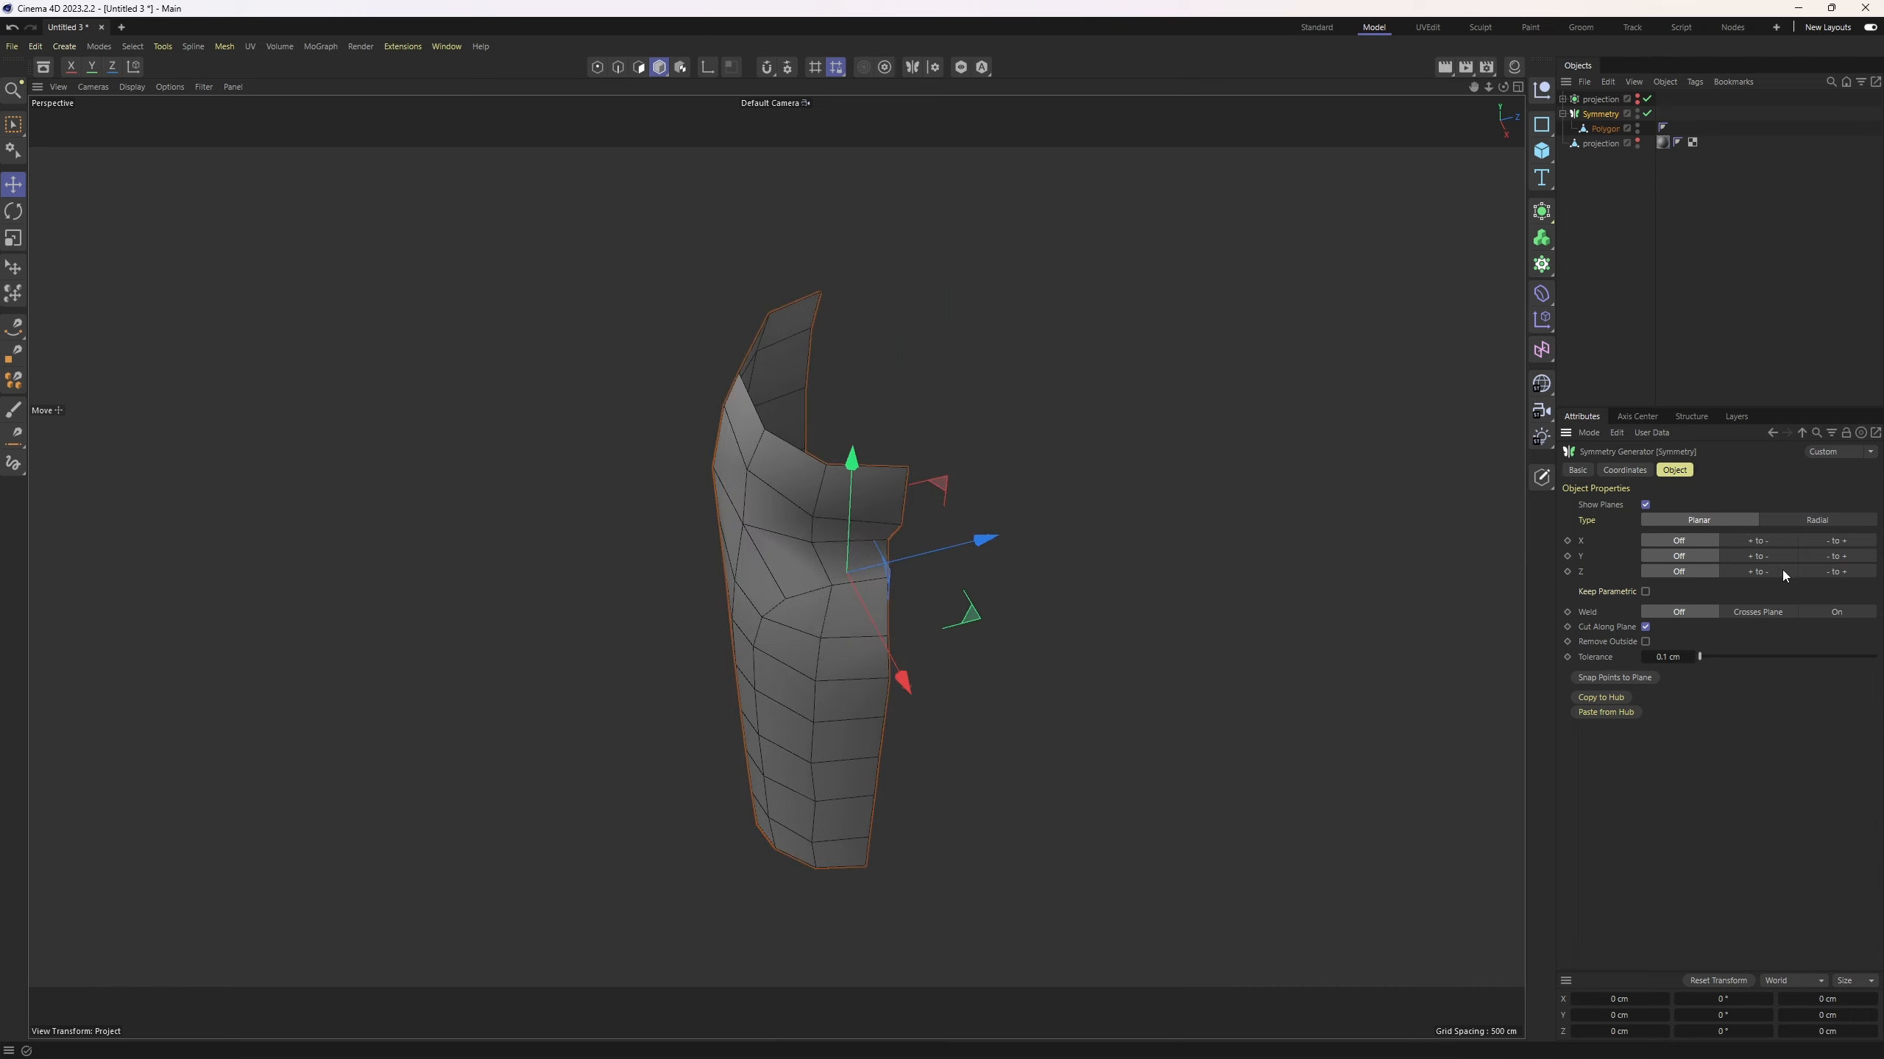
click(1825, 571)
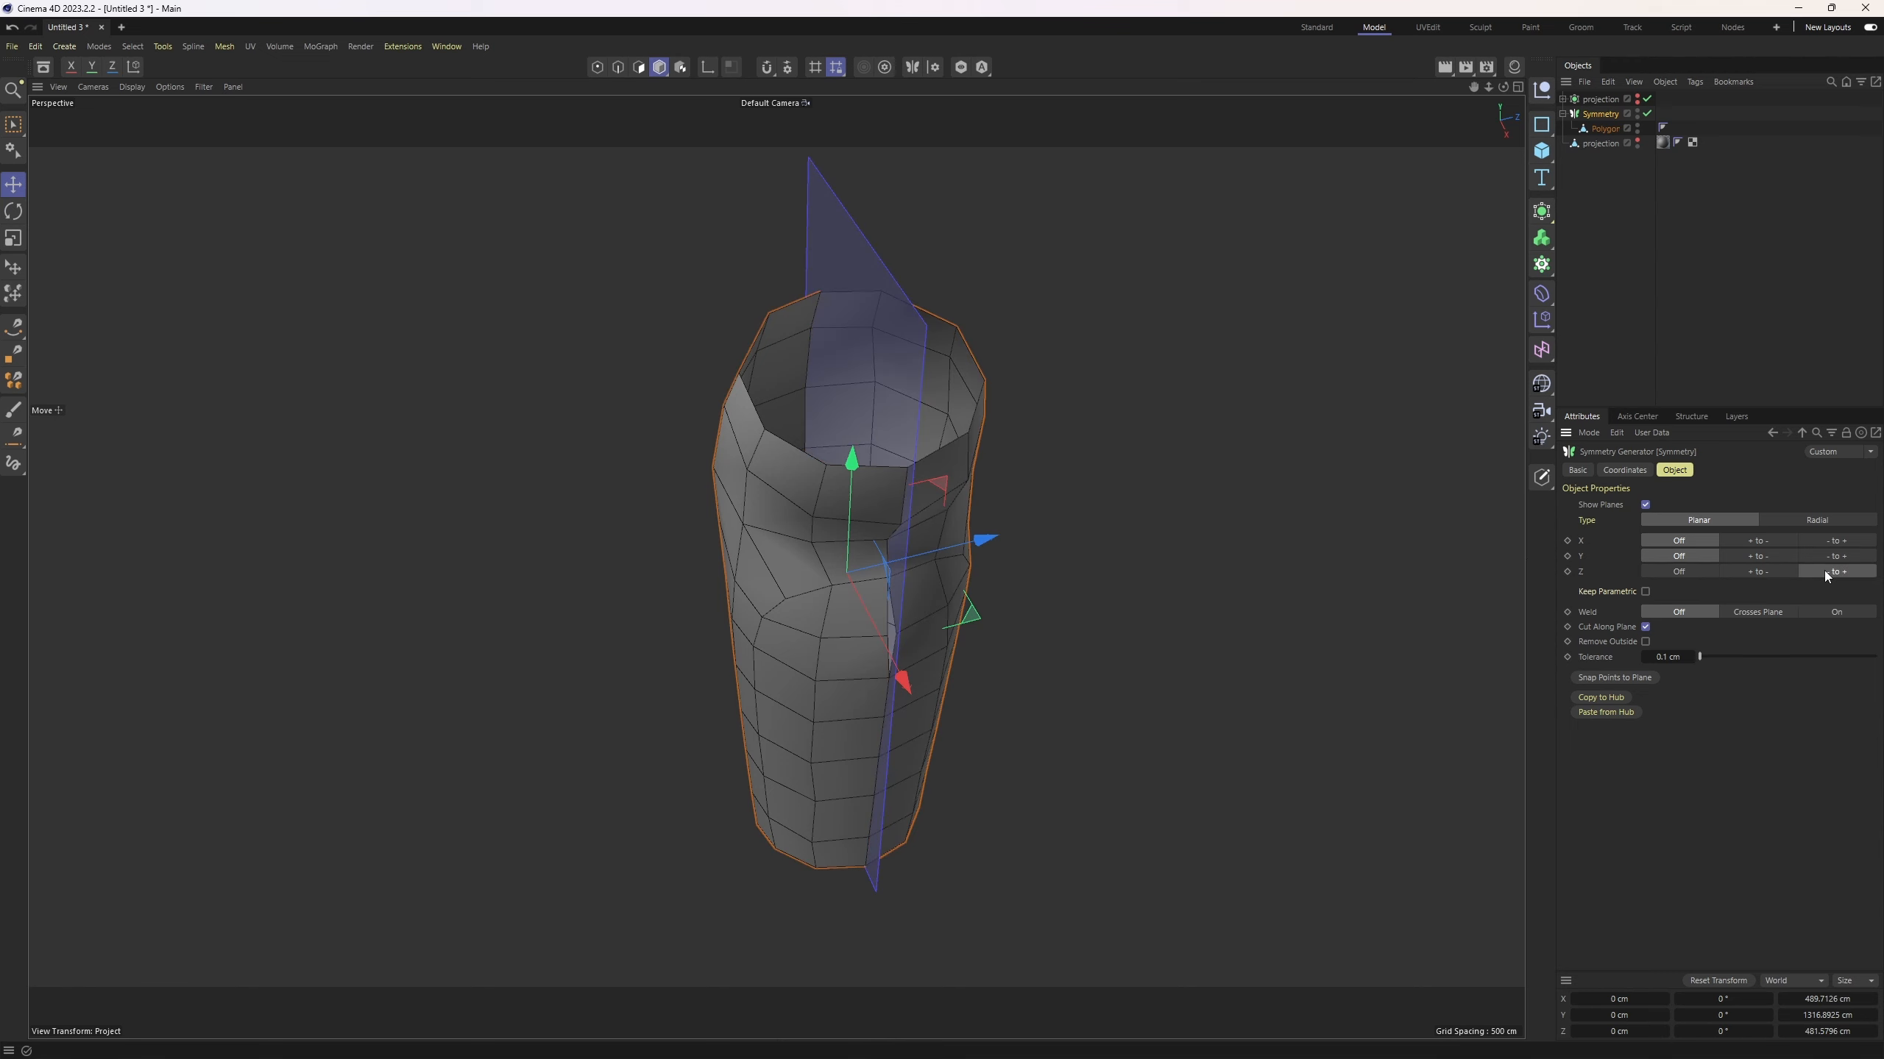
Step: Close the gap in the front seam by setting the Z position of the stray Polygon point below the grip to 0 cm
click(1595, 134)
key(2)
key(1)
click(837, 613)
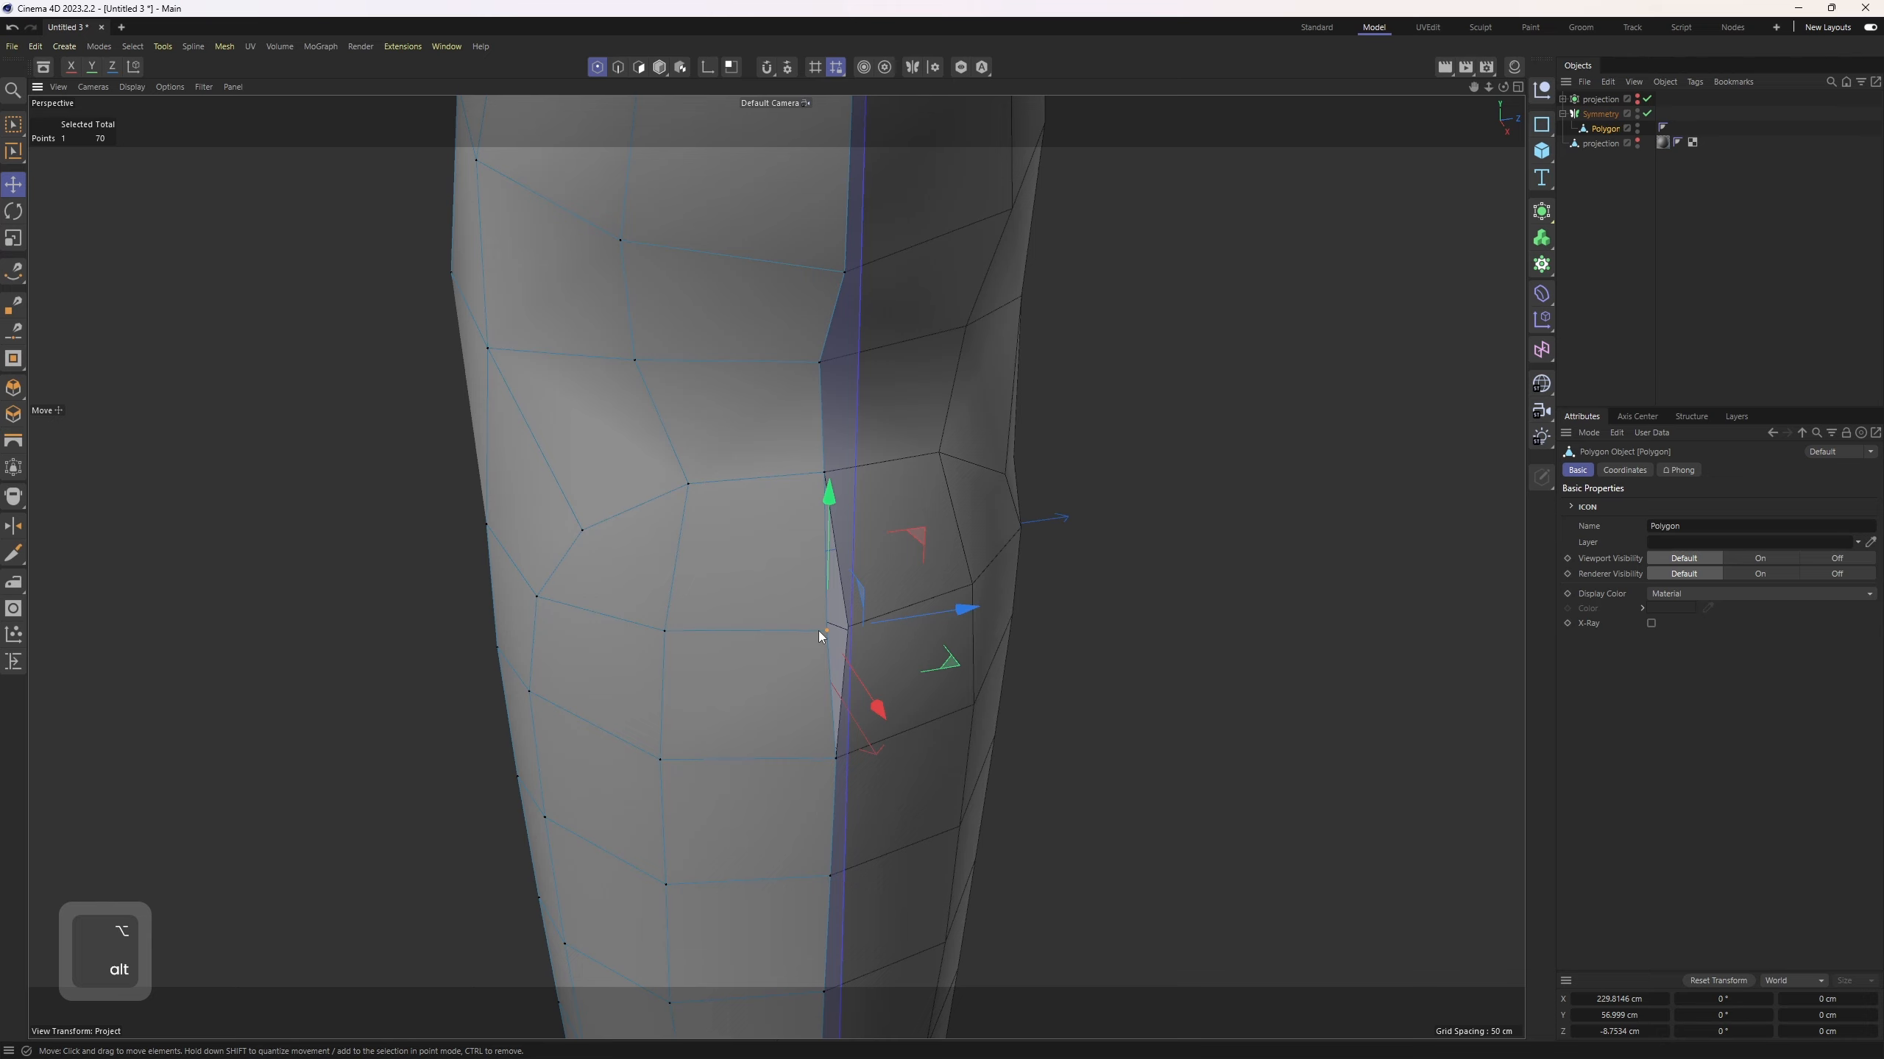
alt+drag(818, 630, 1038, 712)
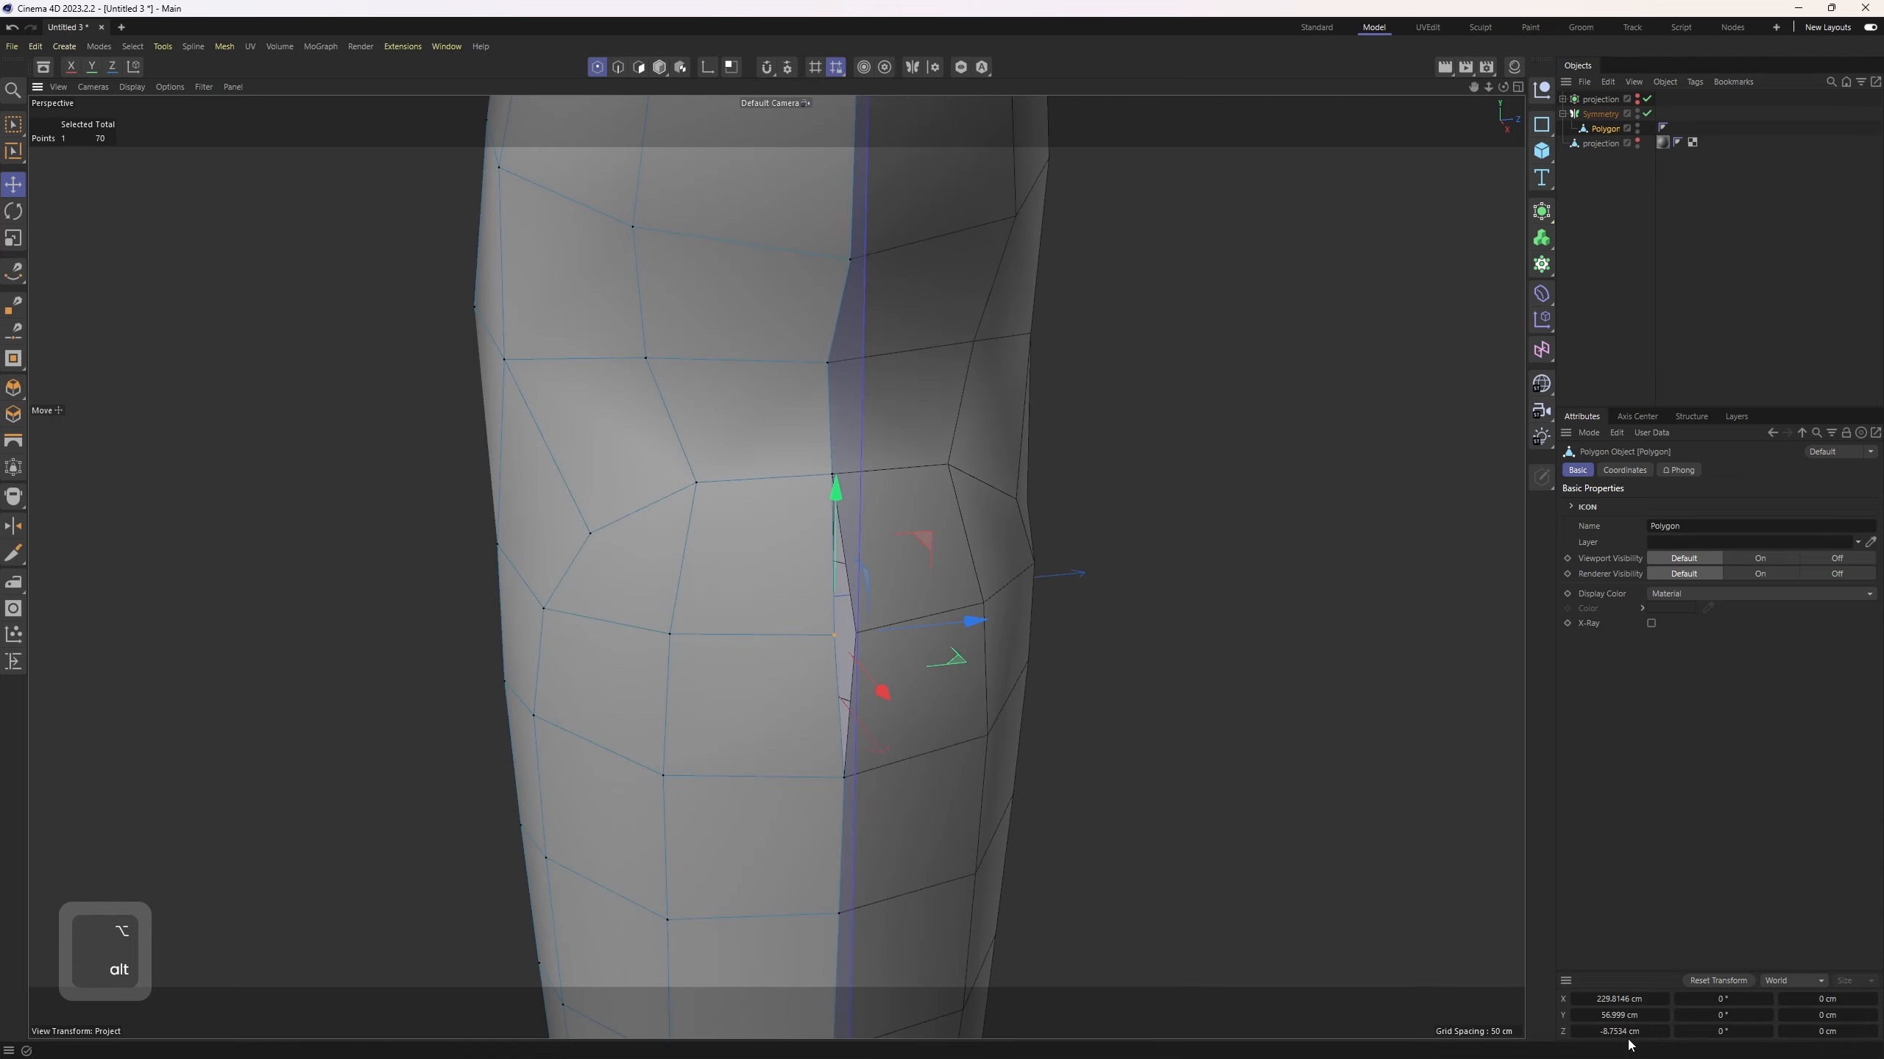
text(0)
key(Return)
scroll(883, 491, down, 5)
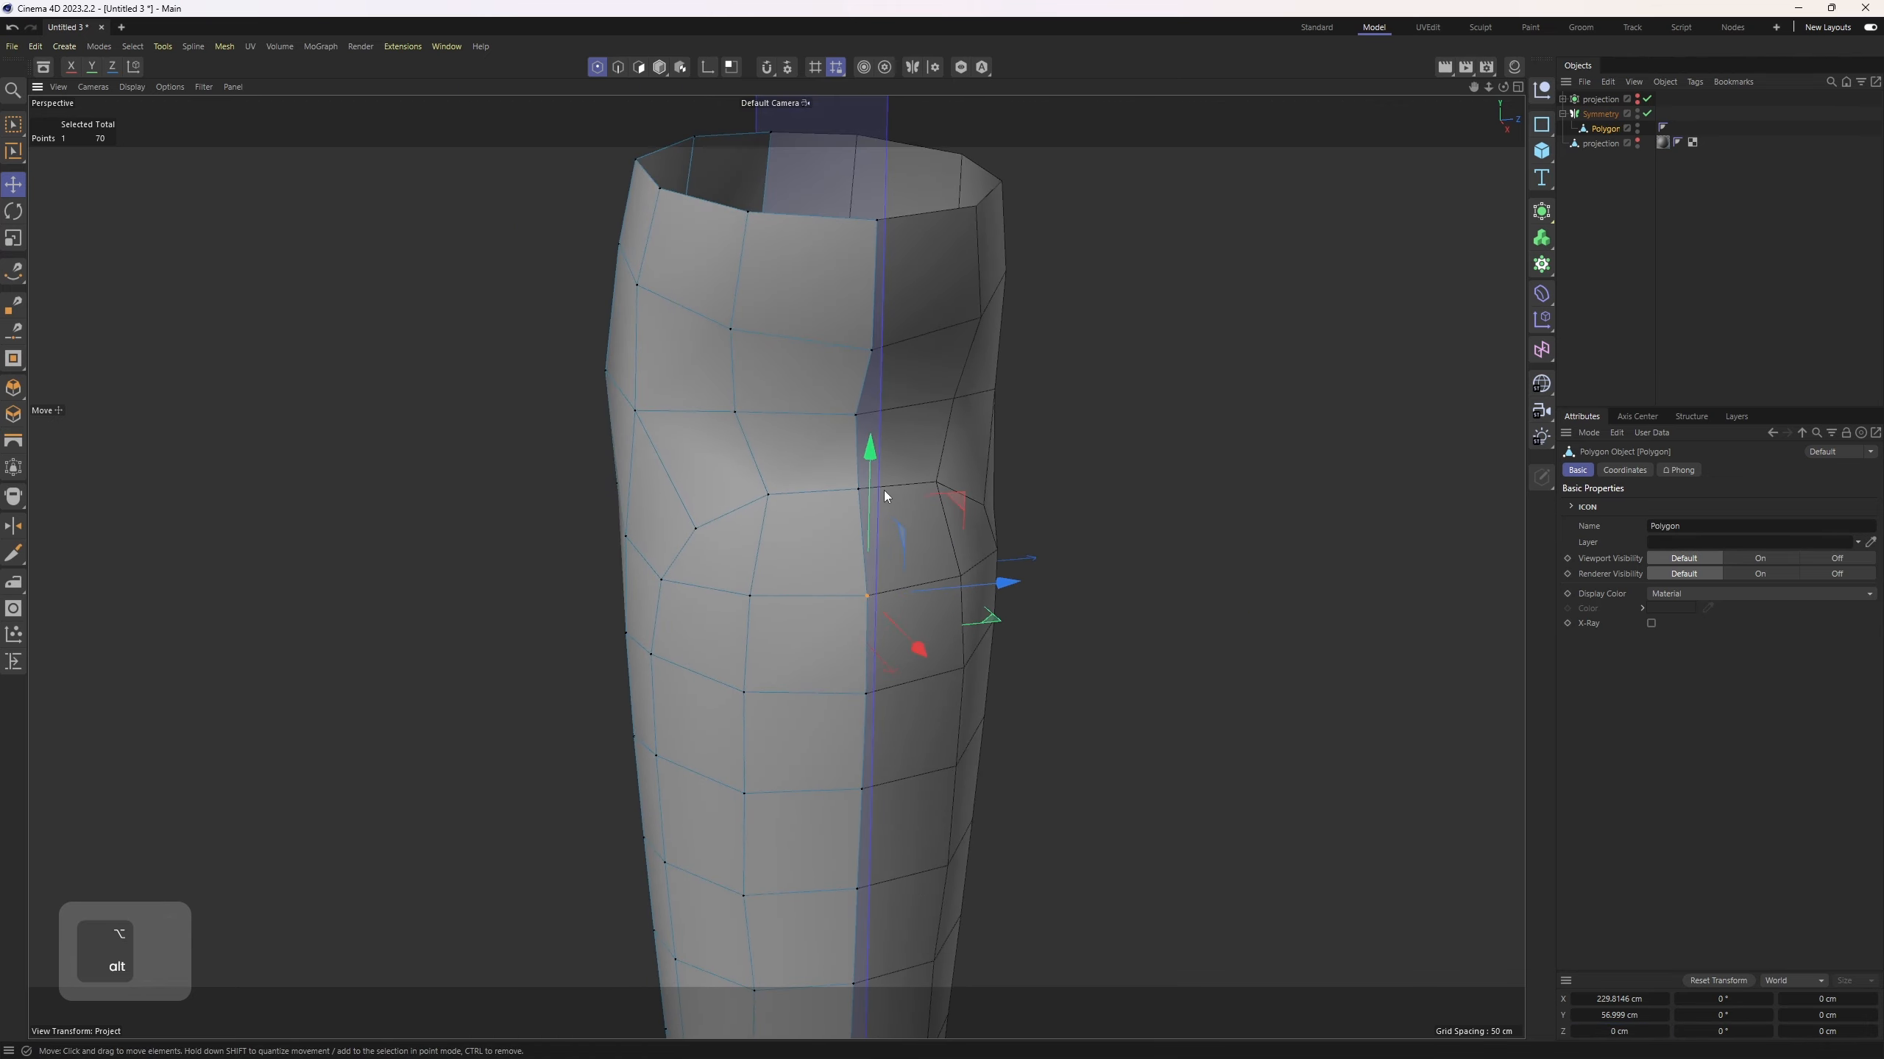
alt+drag(795, 370, 905, 668)
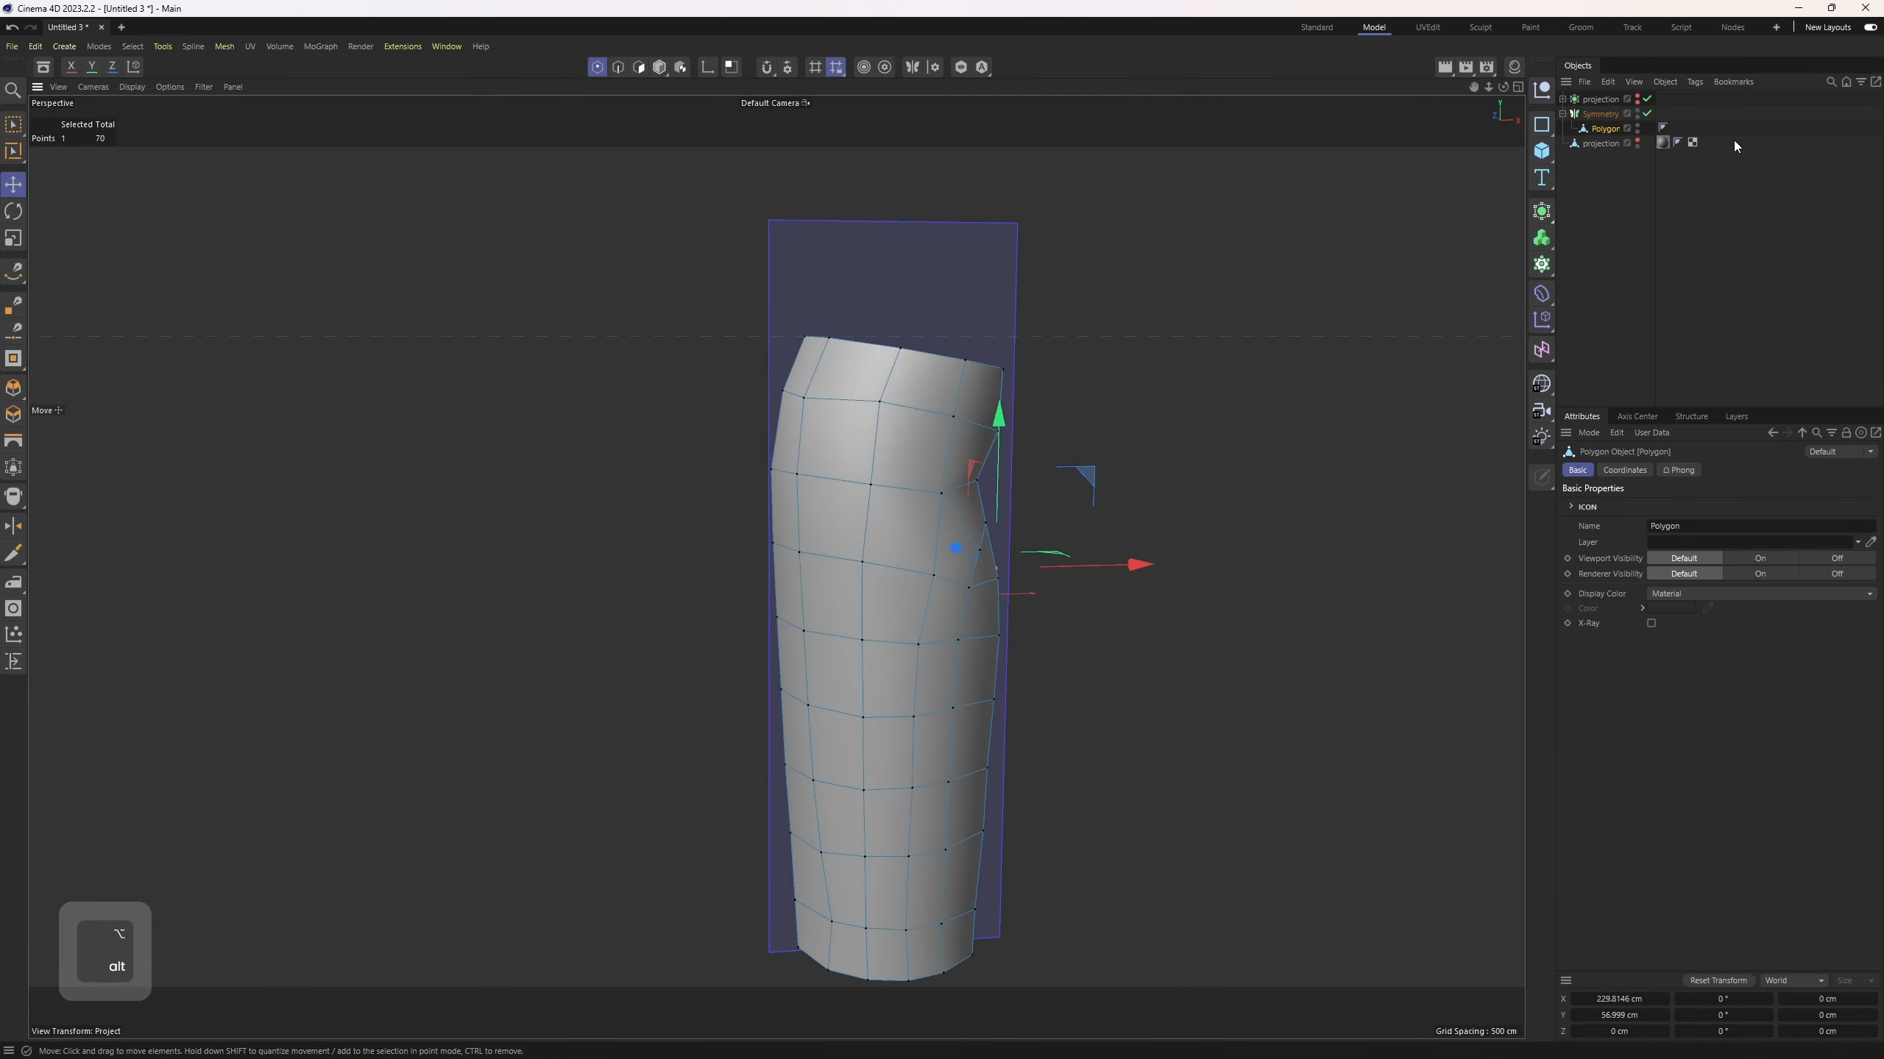
Step: Set the Symmetry generator's Weld option to On so the two halves join along the centre seam
click(1599, 113)
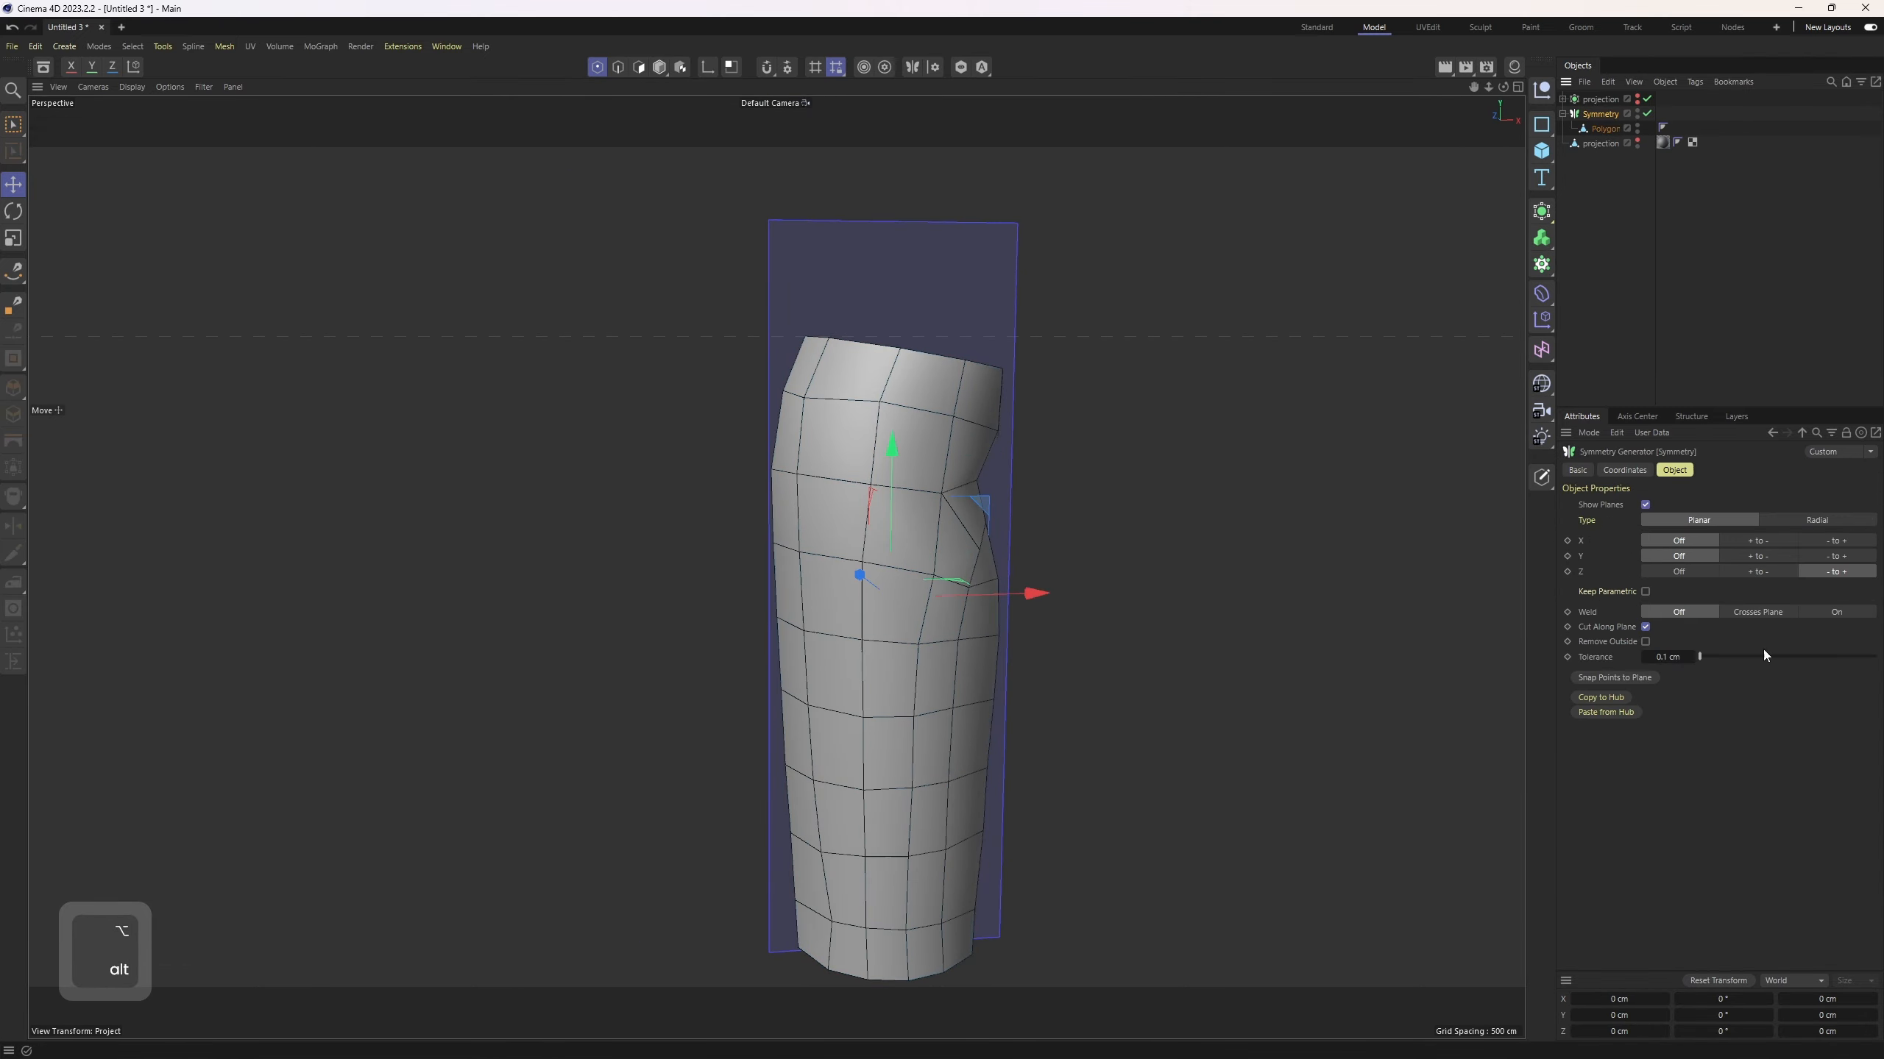
click(1838, 613)
mouse_move(1316, 571)
alt+mouse_down()
mouse_move(1316, 643)
mouse_move(1334, 579)
alt+mouse_up()
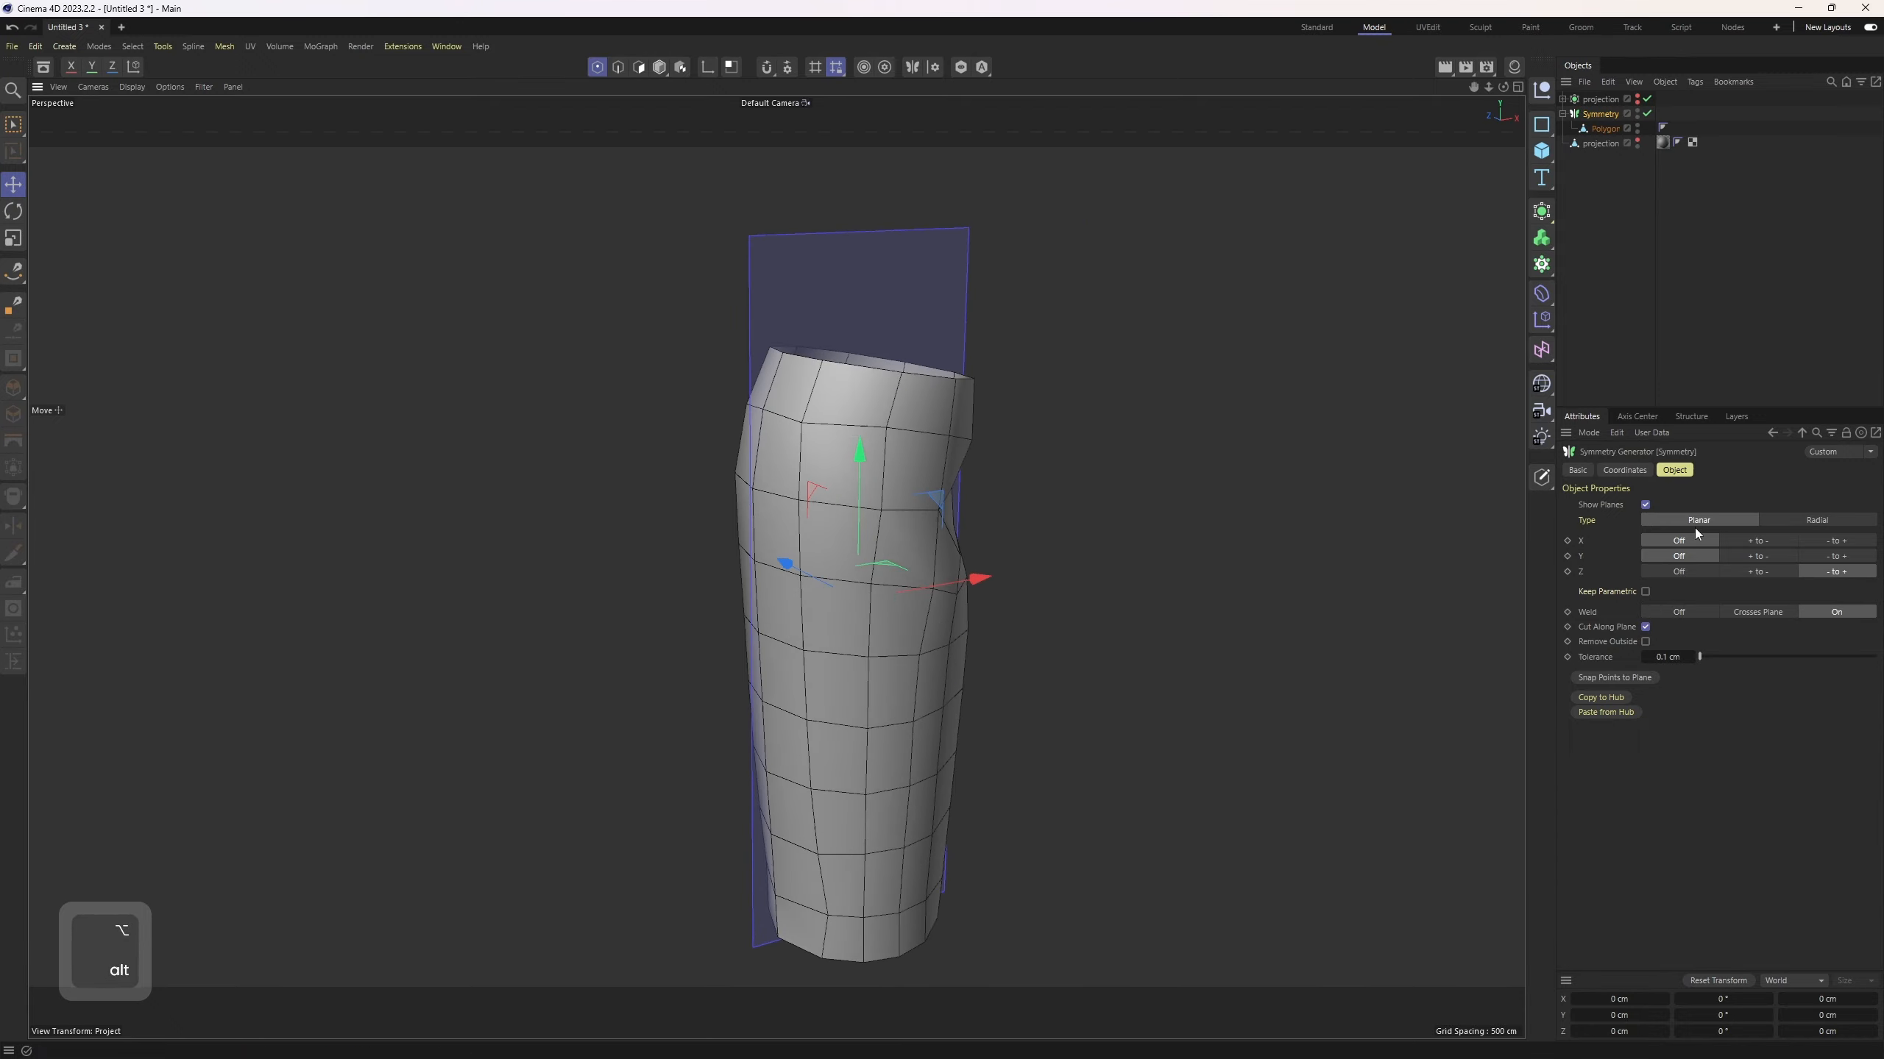
Step: Hide the symmetry planes and make the Symmetry generator editable
click(1645, 505)
alt+drag(1119, 572, 1448, 299)
key(c)
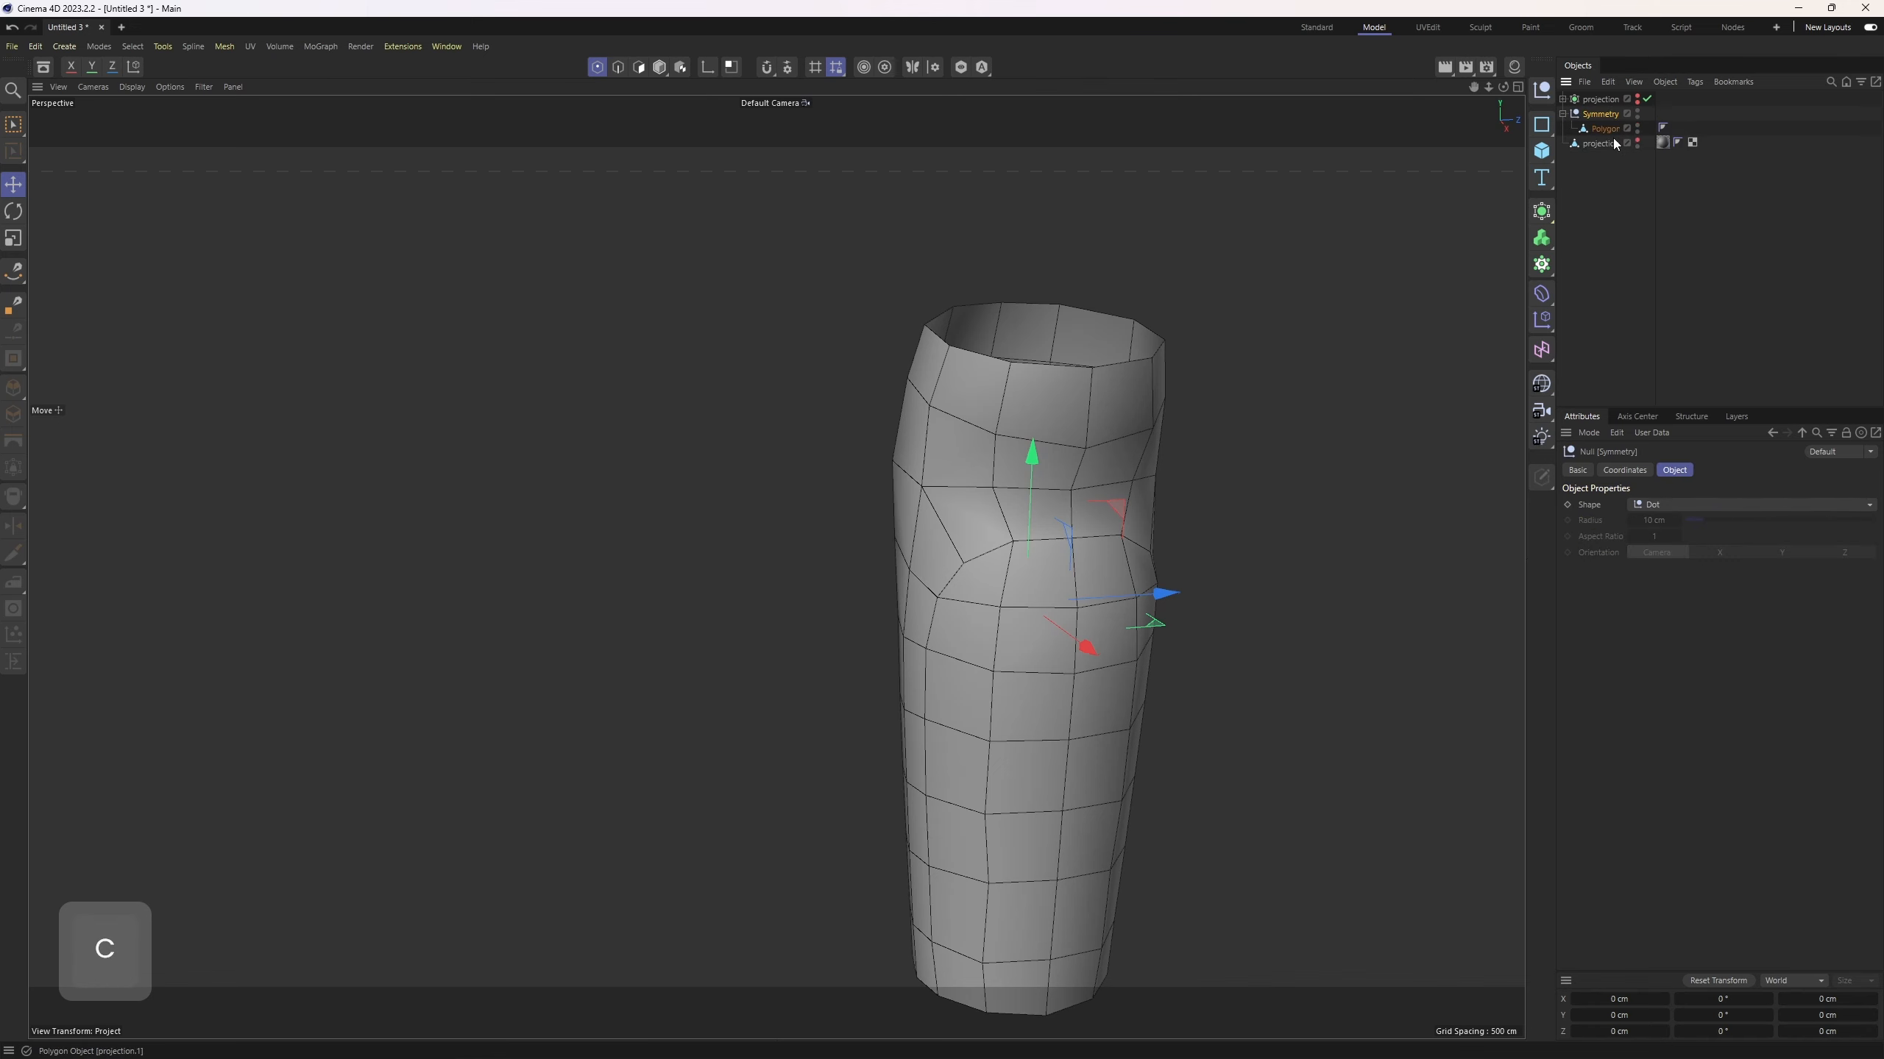
Step: Take the polygon object out of the converted Symmetry null and delete the null
drag(1613, 135, 1603, 137)
click(1599, 114)
key(Delete)
Step: Place the polygon object inside a Subdivision Surface and display it with Gouraud shading and lines
click(1597, 114)
mouse_move(1072, 453)
alt+mouse_down()
mouse_move(1094, 381)
mouse_move(1188, 366)
mouse_move(1124, 360)
mouse_move(1050, 409)
mouse_move(1135, 446)
mouse_move(1098, 409)
mouse_move(1009, 404)
mouse_move(1104, 400)
alt+mouse_up()
alt+click(1542, 212)
click(1625, 240)
key(n)
key(b)
key(n)
key(a)
key(n)
key(b)
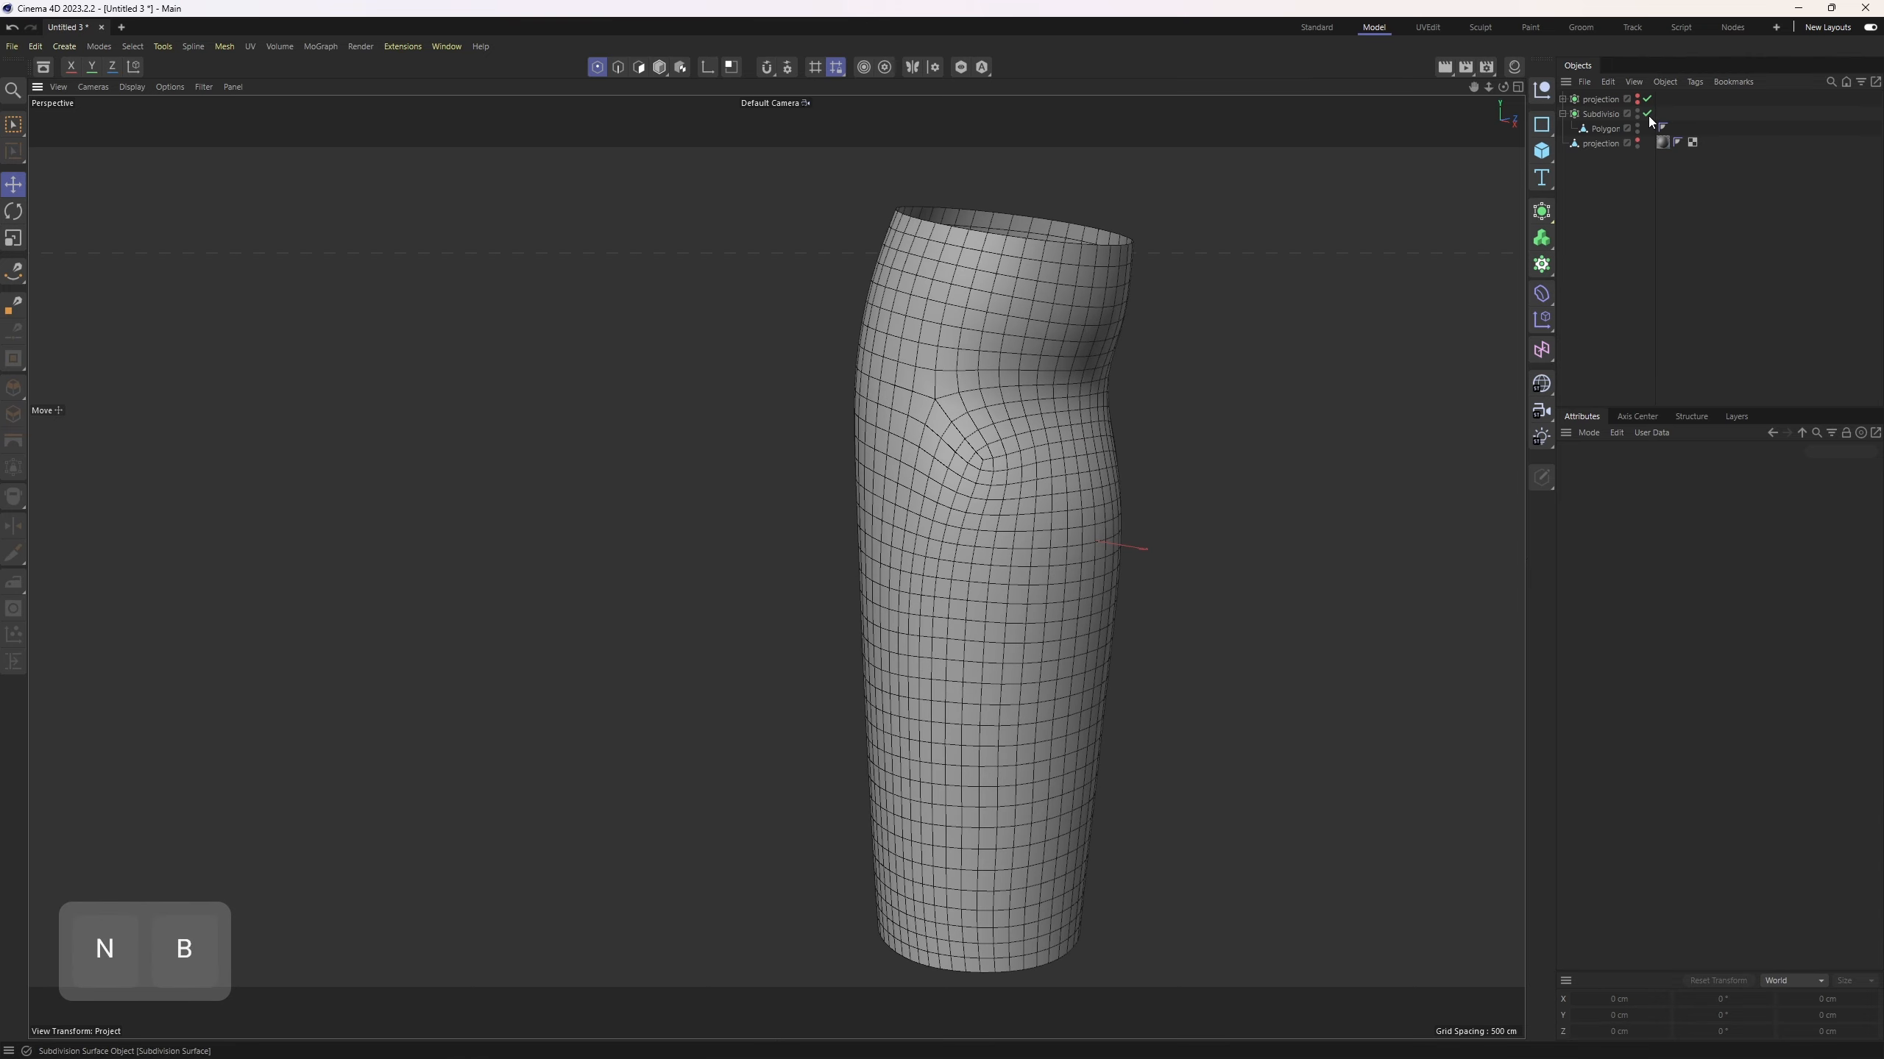
Step: Turn off the Subdivision Surface in the front view and select its polygon object in polygon mode
middle_click(1083, 536)
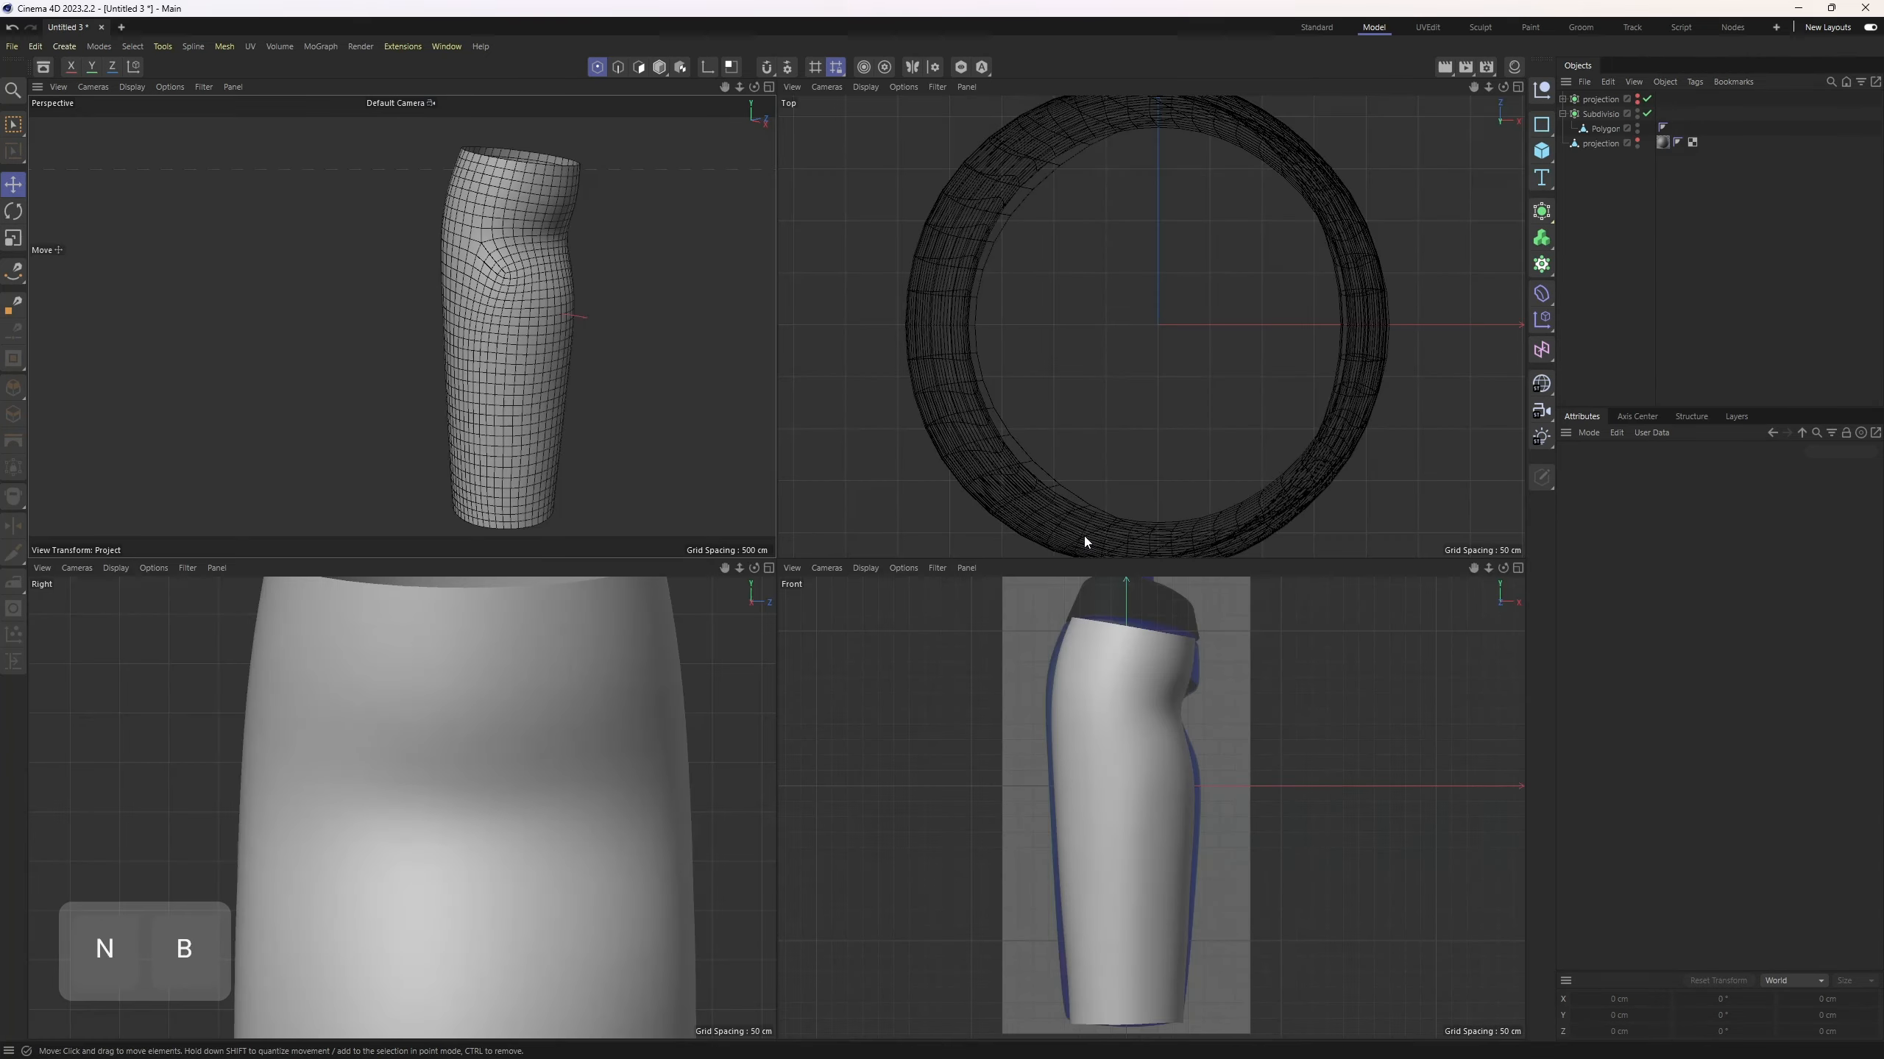
middle_click(1155, 663)
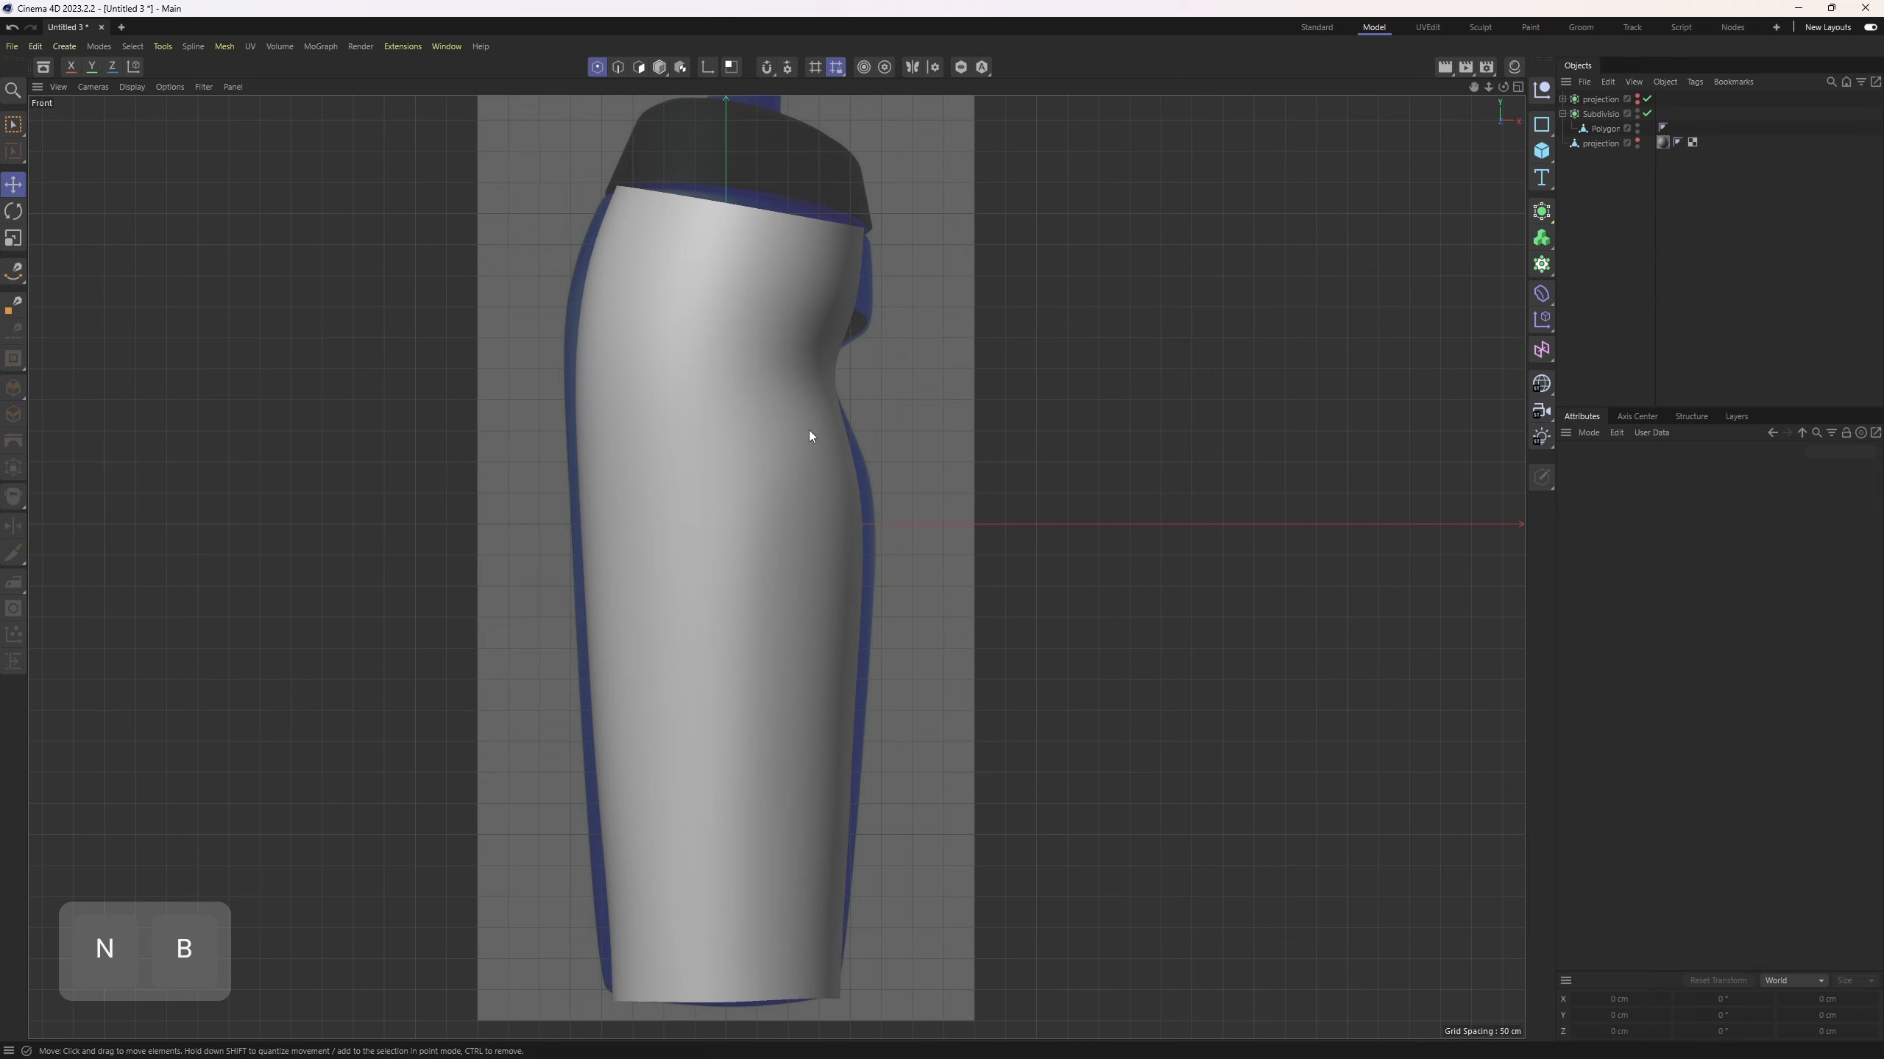
click(1647, 114)
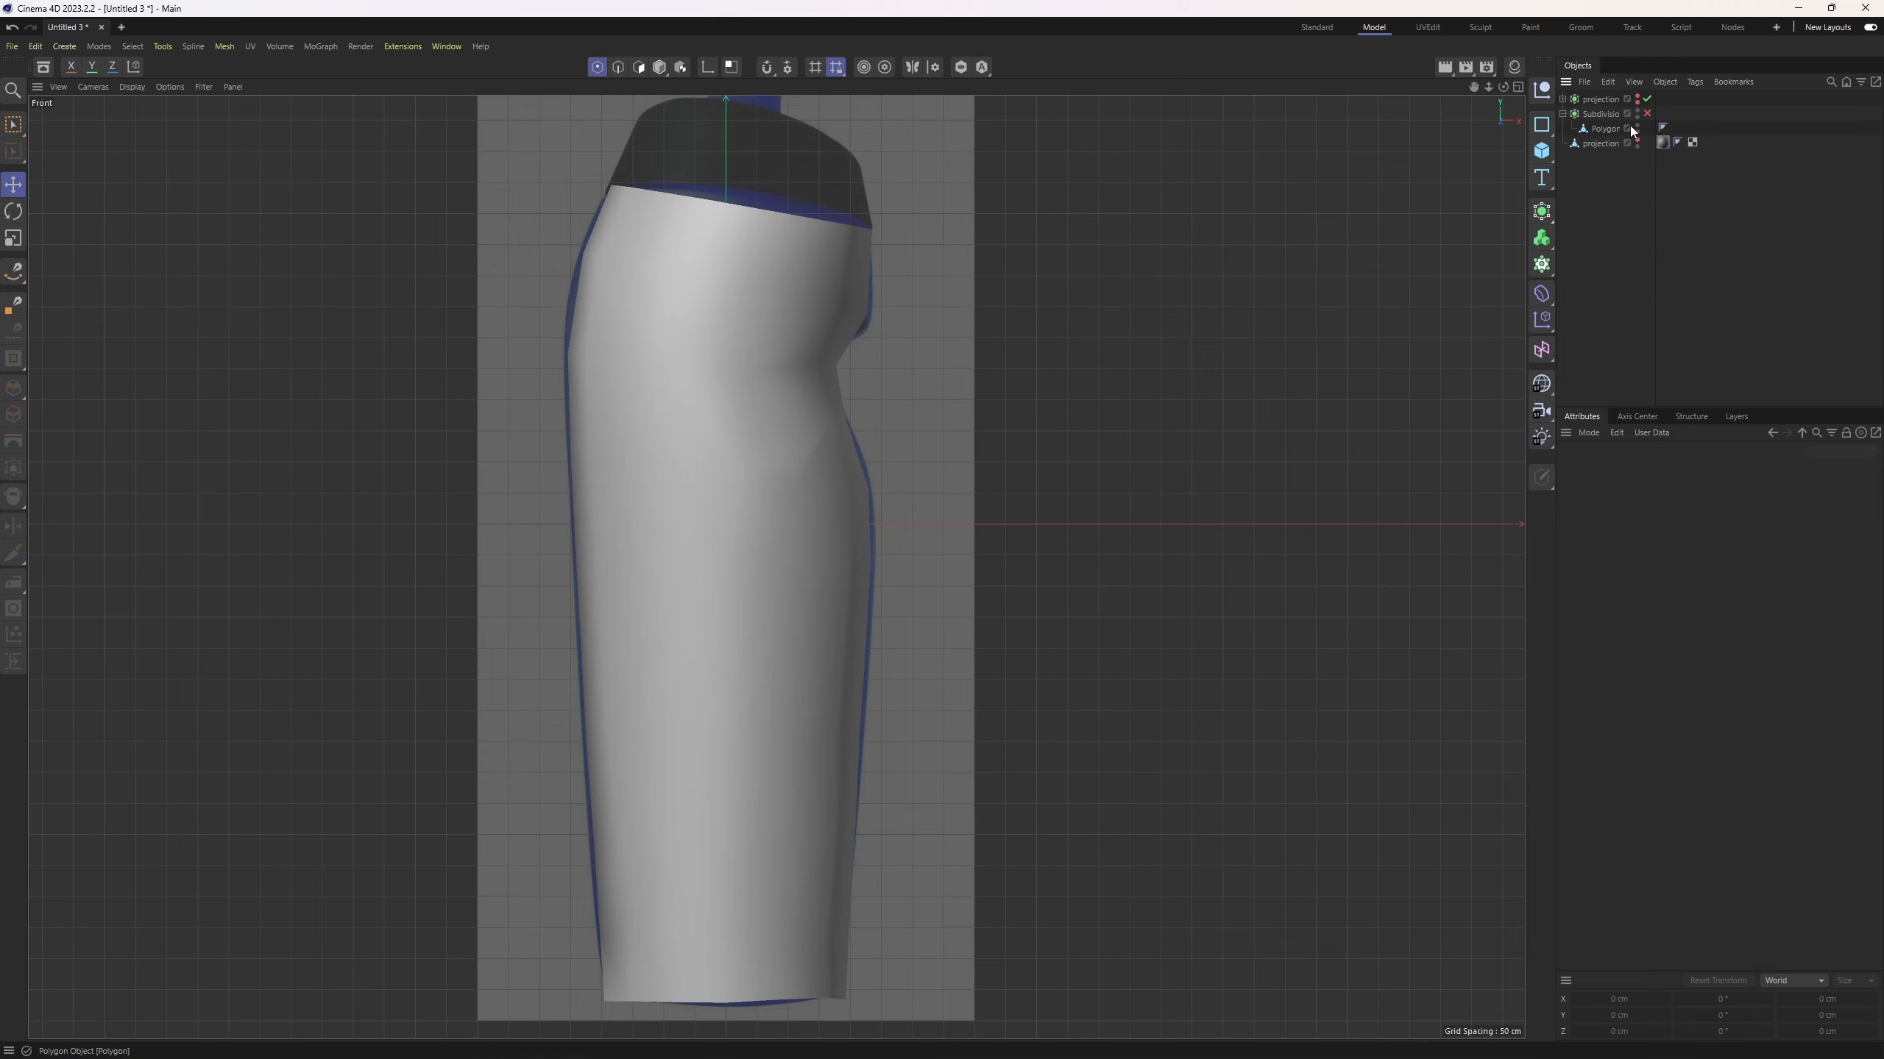
click(1603, 129)
key(3)
Step: Display the front view as a wireframe so the reference image can be seen through the mesh
middle_click(799, 399)
middle_click(521, 270)
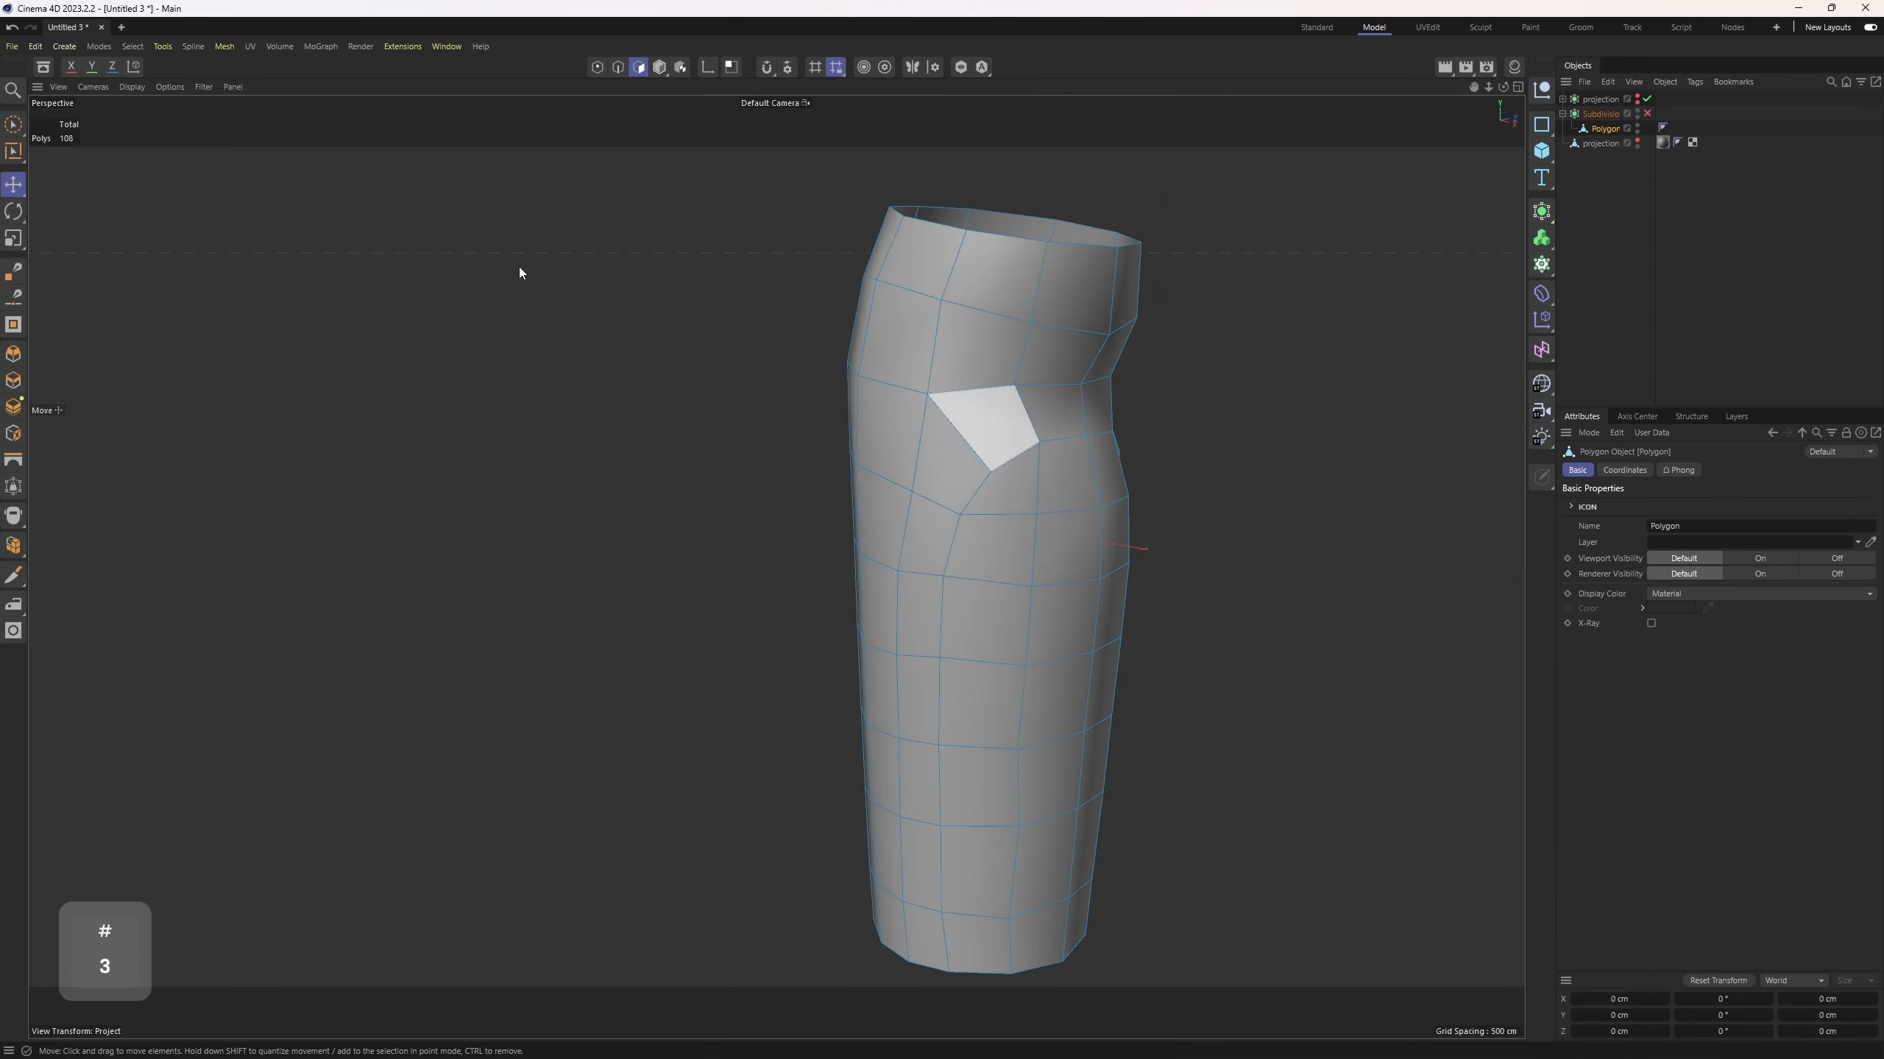
alt+drag(1060, 482, 1097, 508)
middle_click(1113, 518)
middle_click(1132, 675)
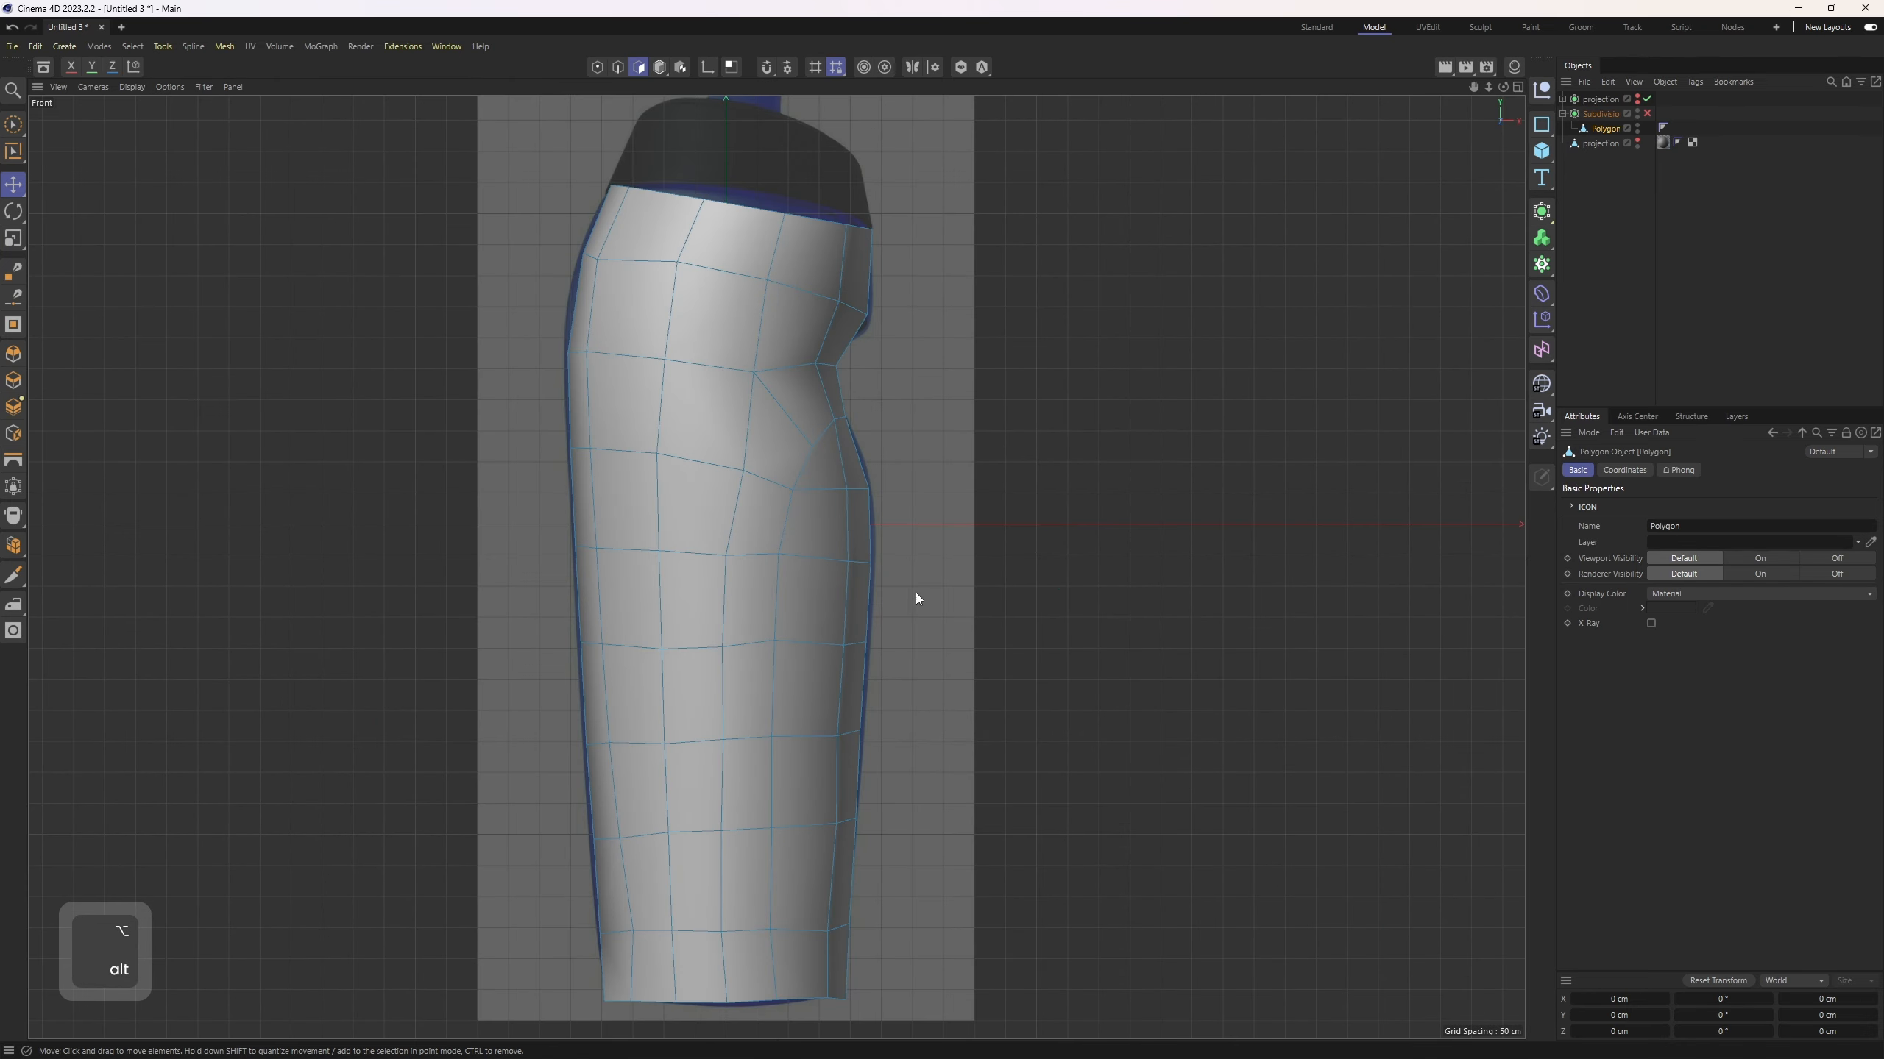
key(n)
key(g)
Step: Select the edge loops that follow the dark reference panel's curved seam, lower hem, outer side and waistband
alt+middle_drag(760, 624, 773, 564)
key(2)
double_click(801, 454)
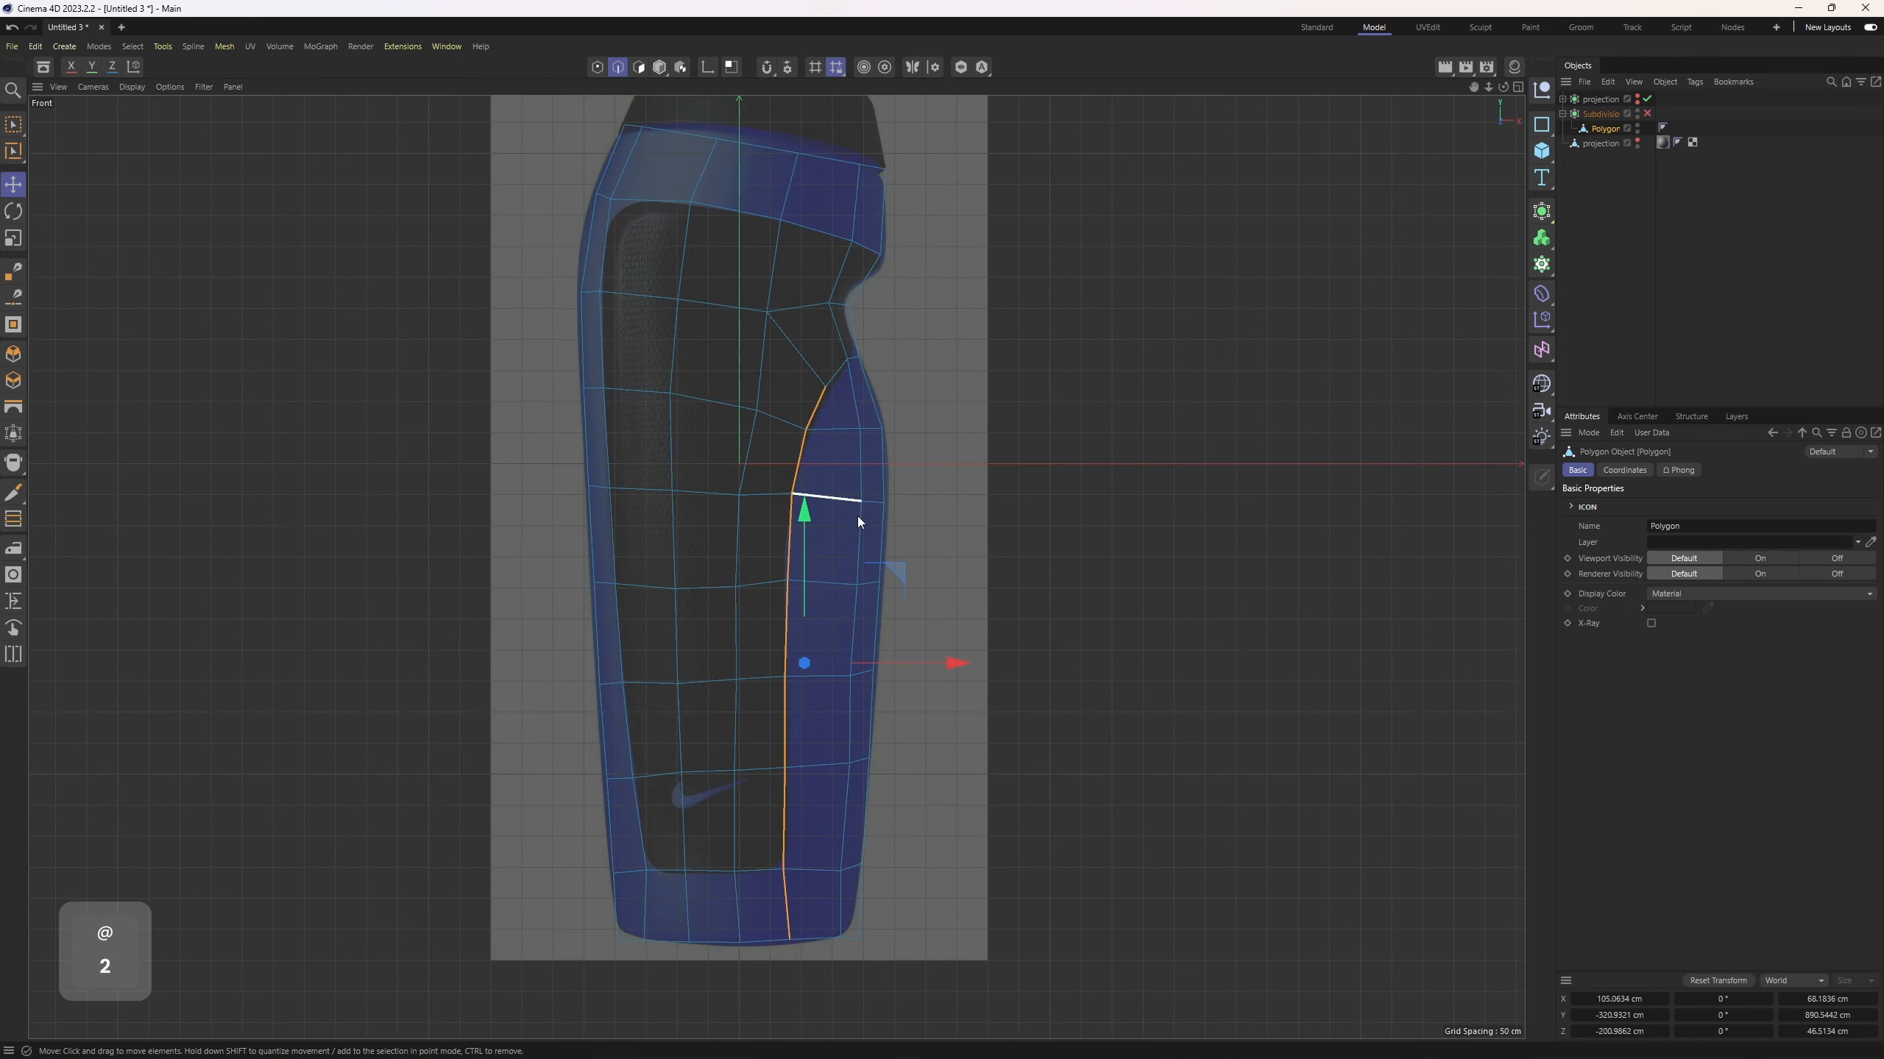
shift+double_click(758, 872)
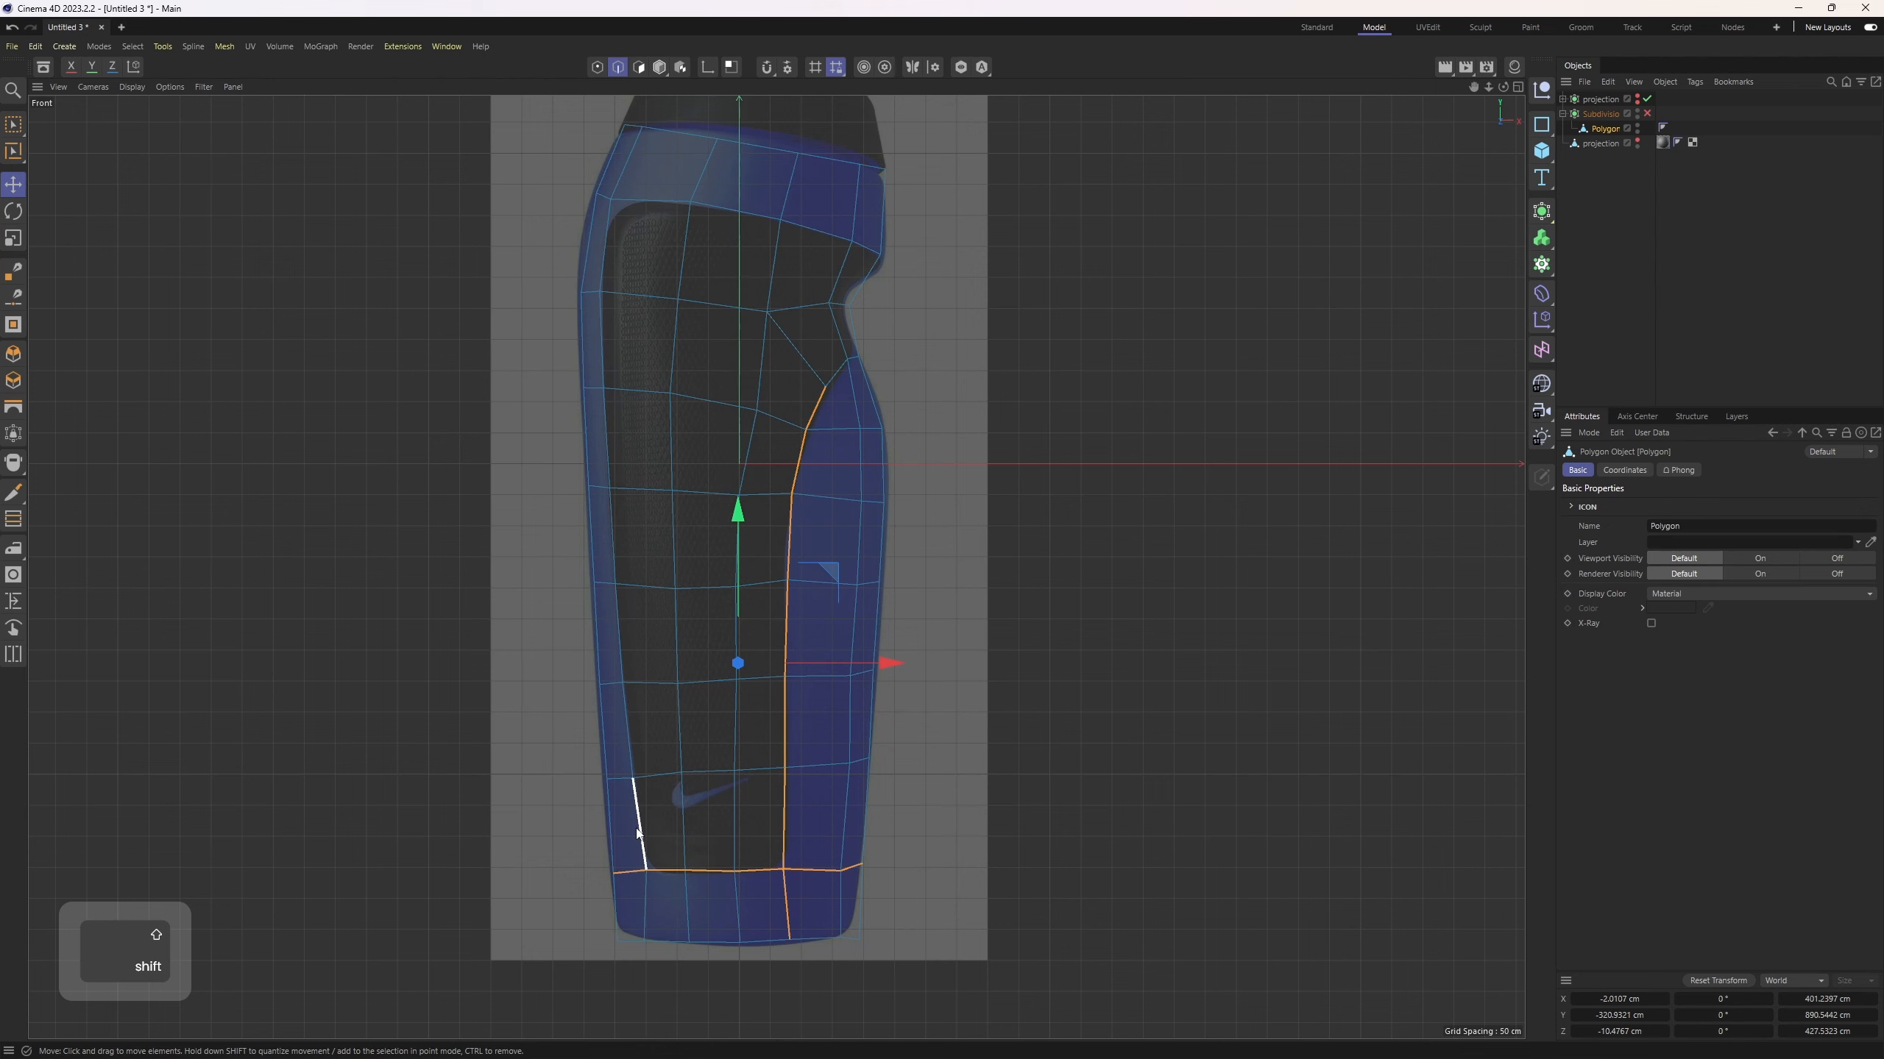
shift+double_click(637, 828)
shift+double_click(709, 214)
Step: Add the matching panel edge loops on the opposite side of the sleeve to the selection
middle_click(697, 249)
middle_click(650, 399)
alt+drag(656, 405, 795, 561)
shift+double_click(830, 508)
shift+double_click(891, 521)
shift+double_click(791, 645)
middle_click(795, 561)
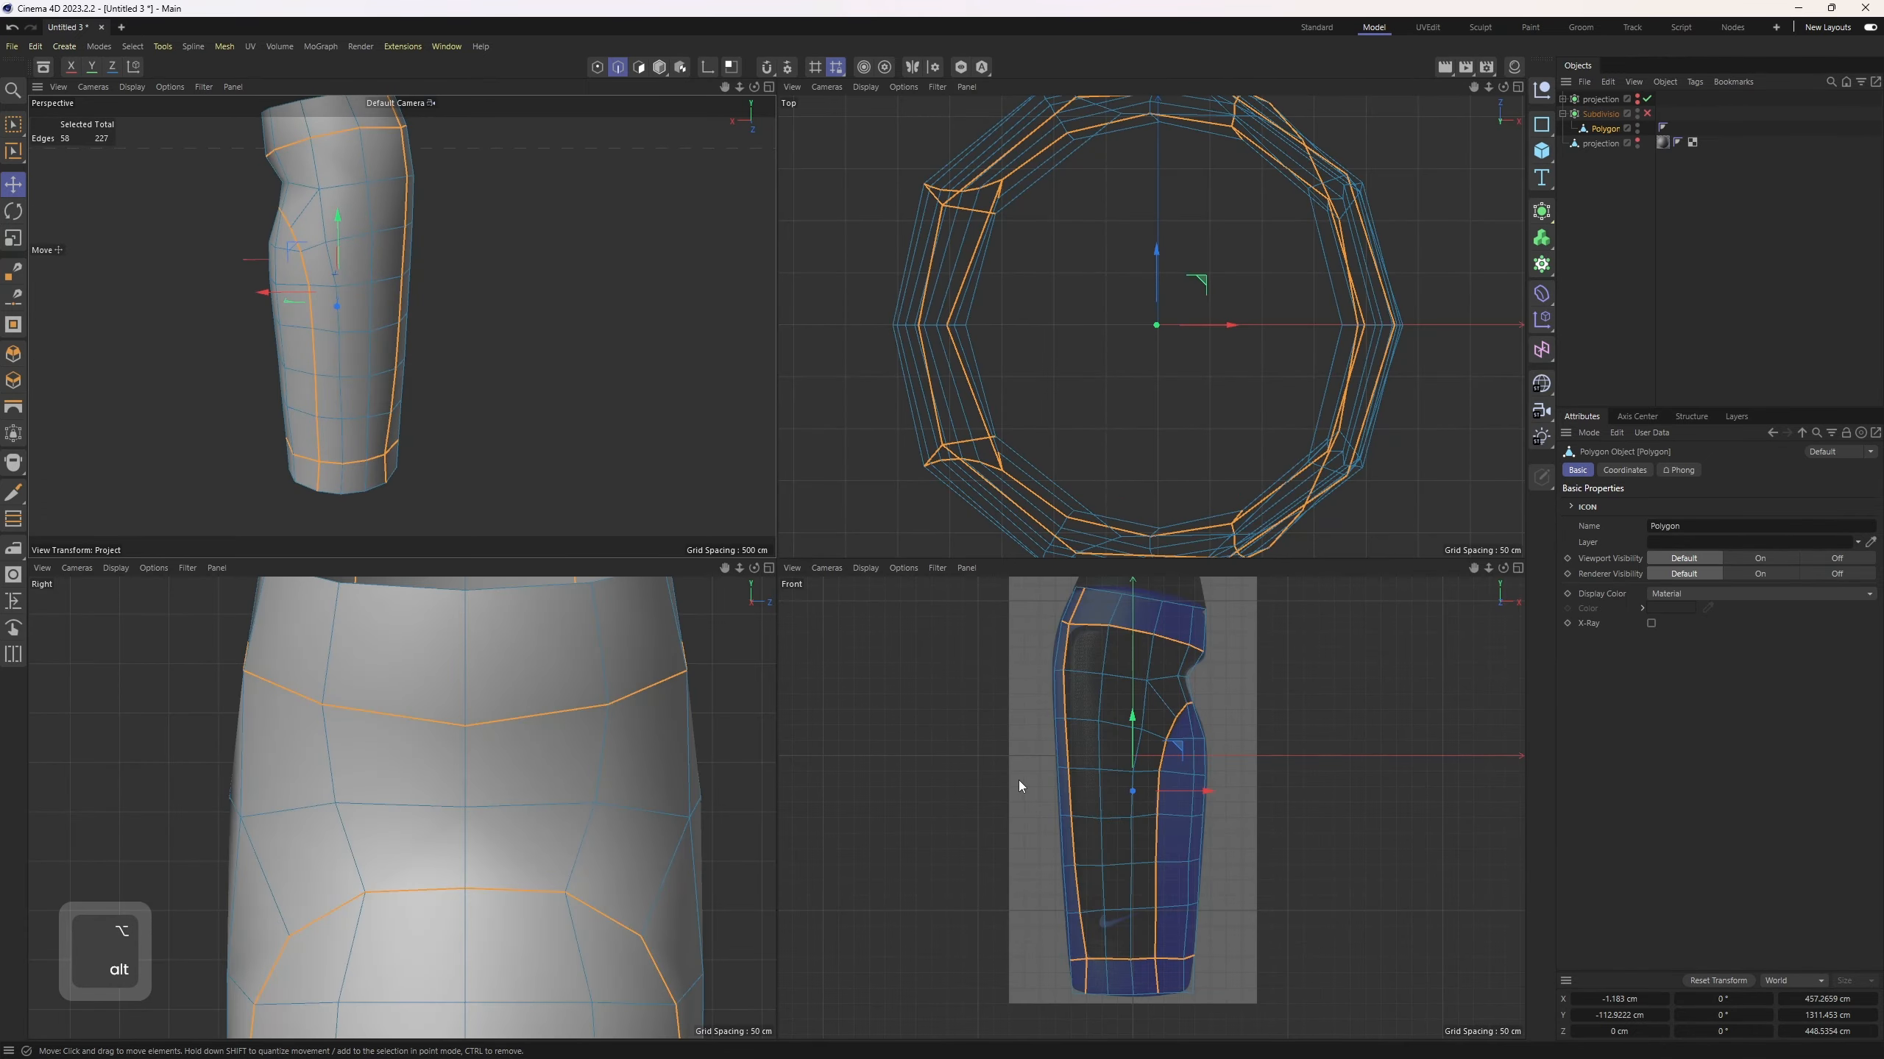
Step: Fill-select the panel polygons enclosed by the selected edge loops
middle_click(658, 415)
alt+drag(658, 416, 742, 408)
key(u)
key(f)
alt+drag(913, 460, 794, 440)
key(Return)
click(718, 428)
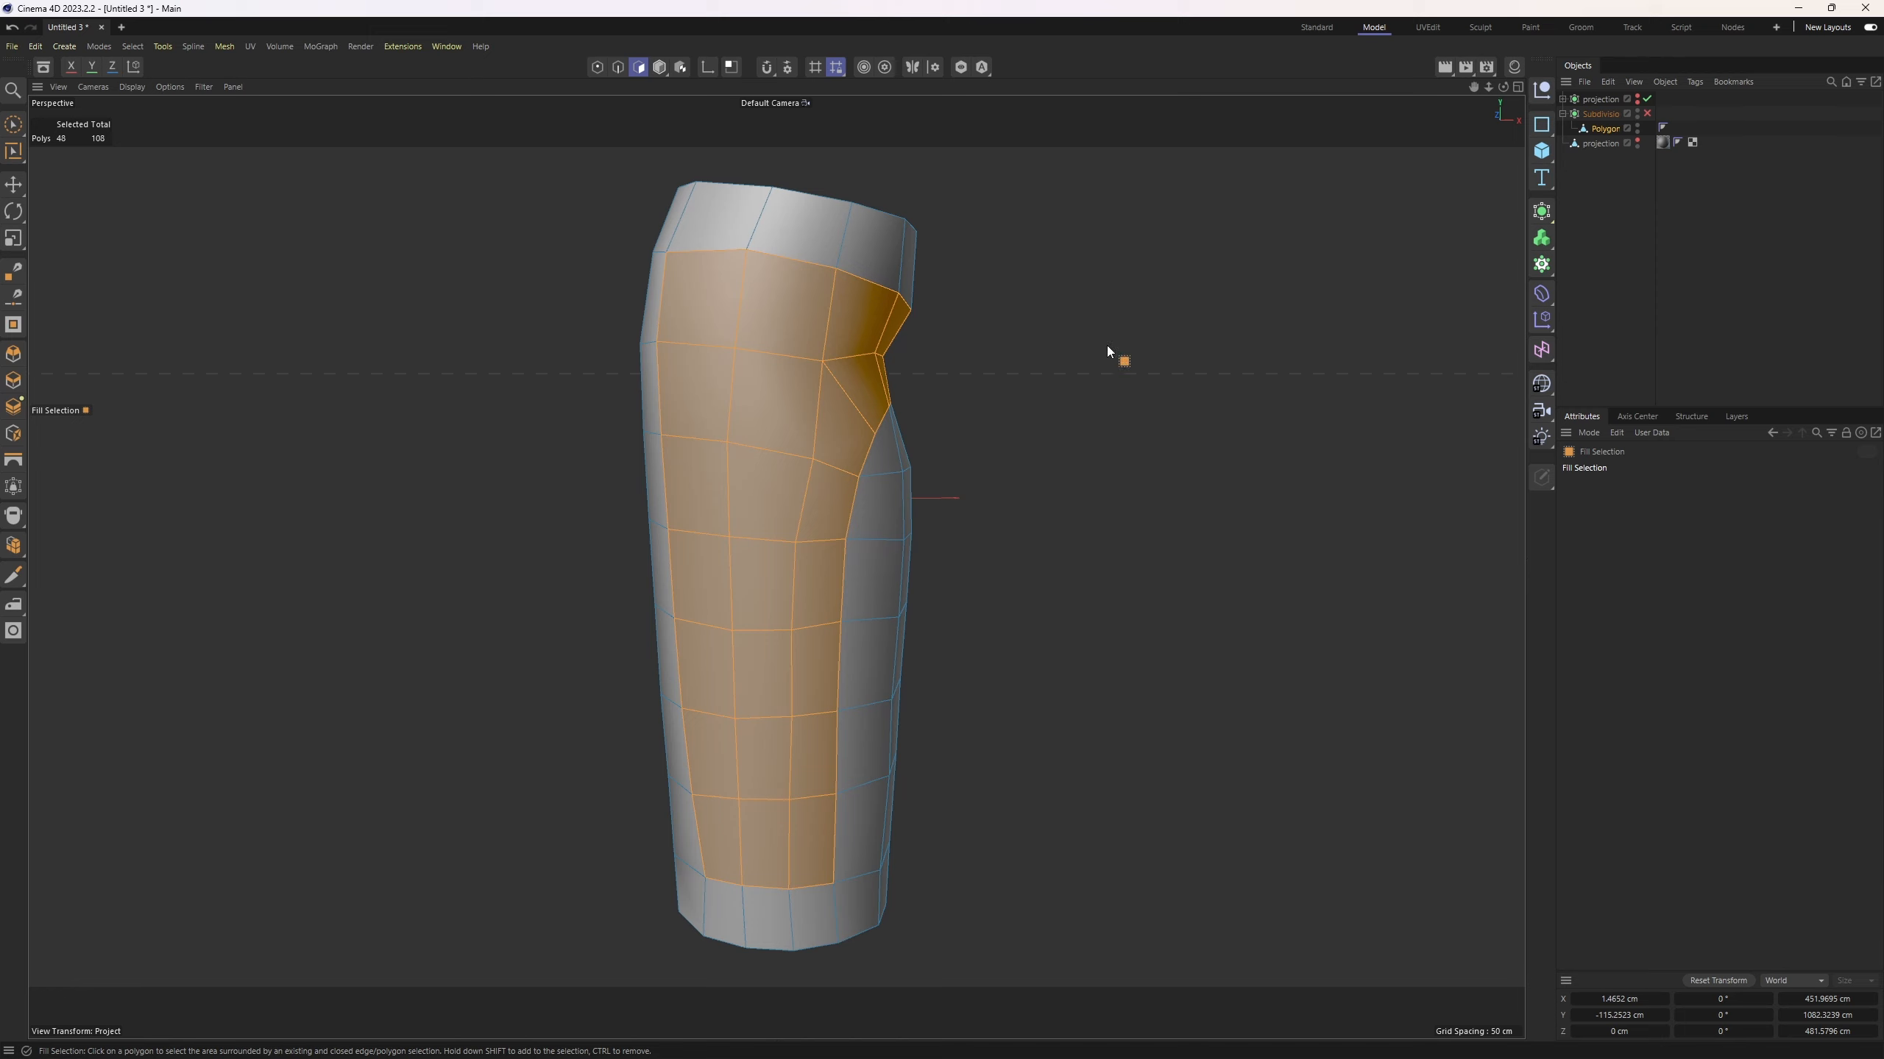
alt+drag(735, 129, 806, 262)
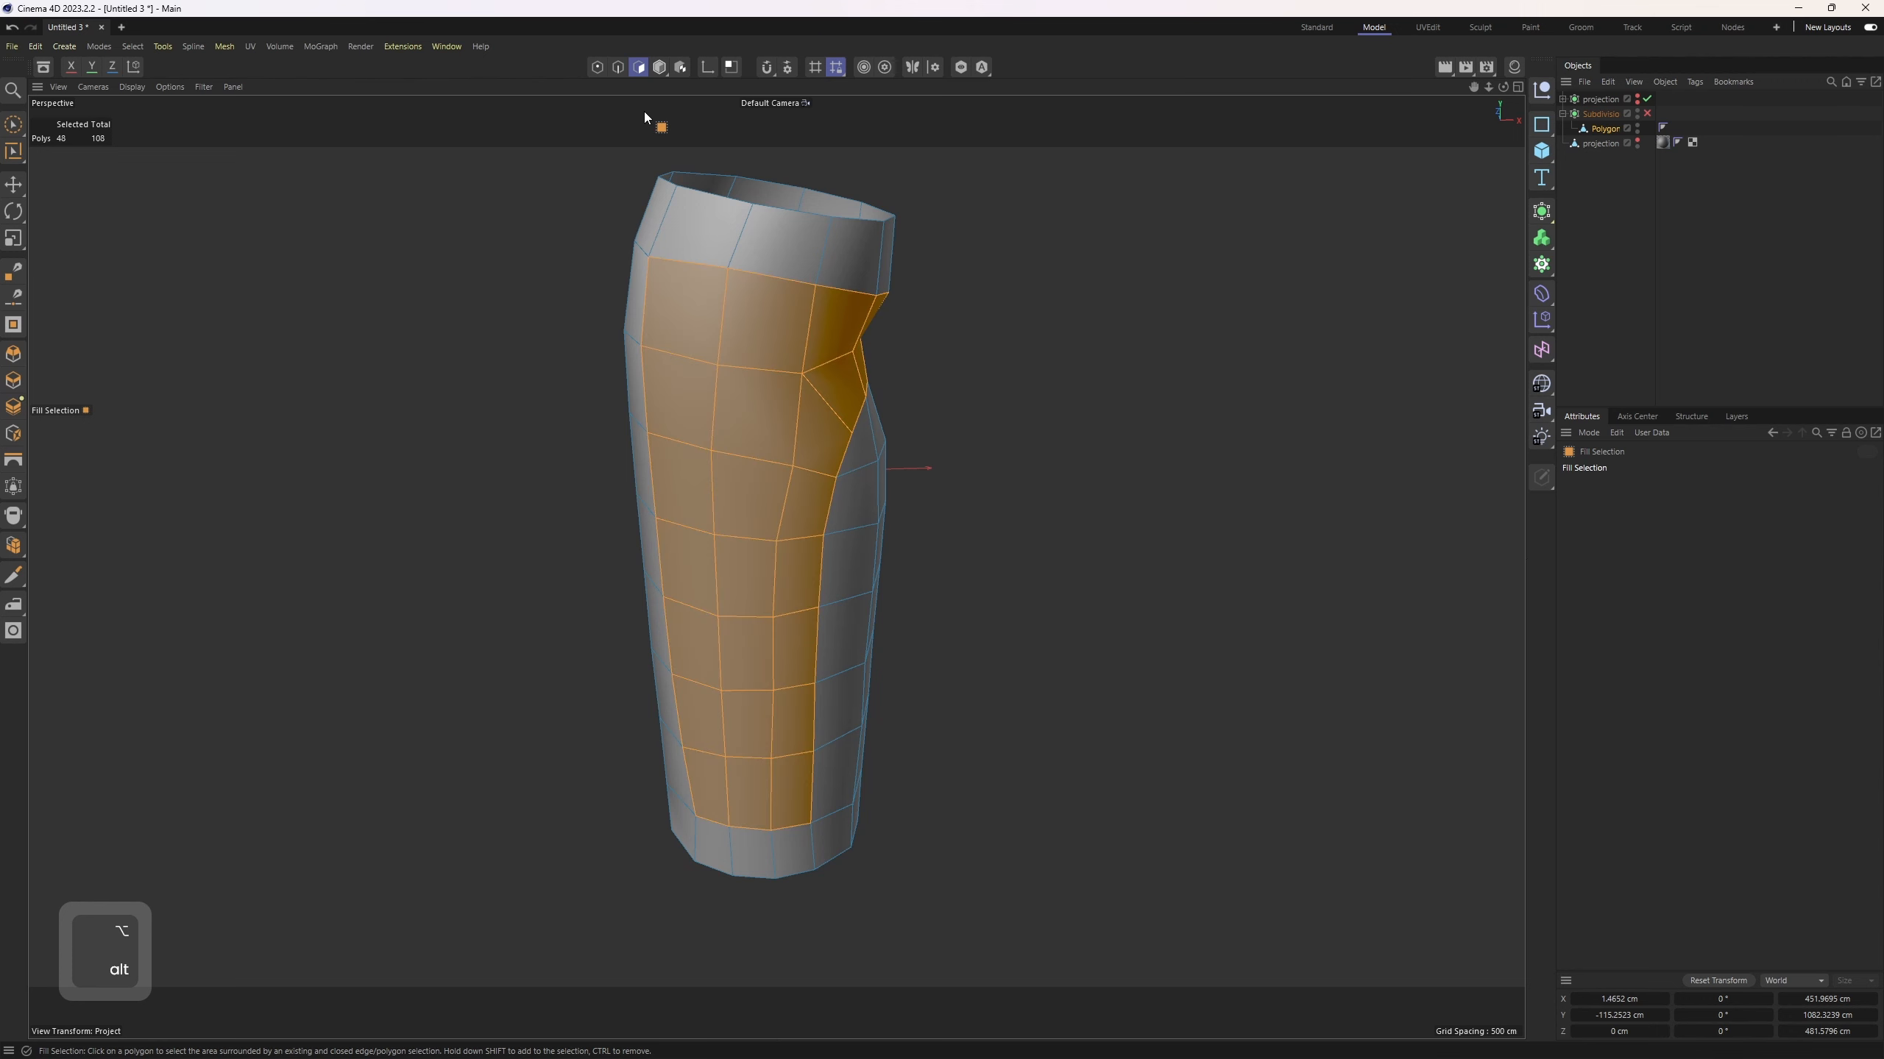
Step: Convert the panel selection to points and enlarge the Brush Selection to a size of 49
ctrl+click(598, 67)
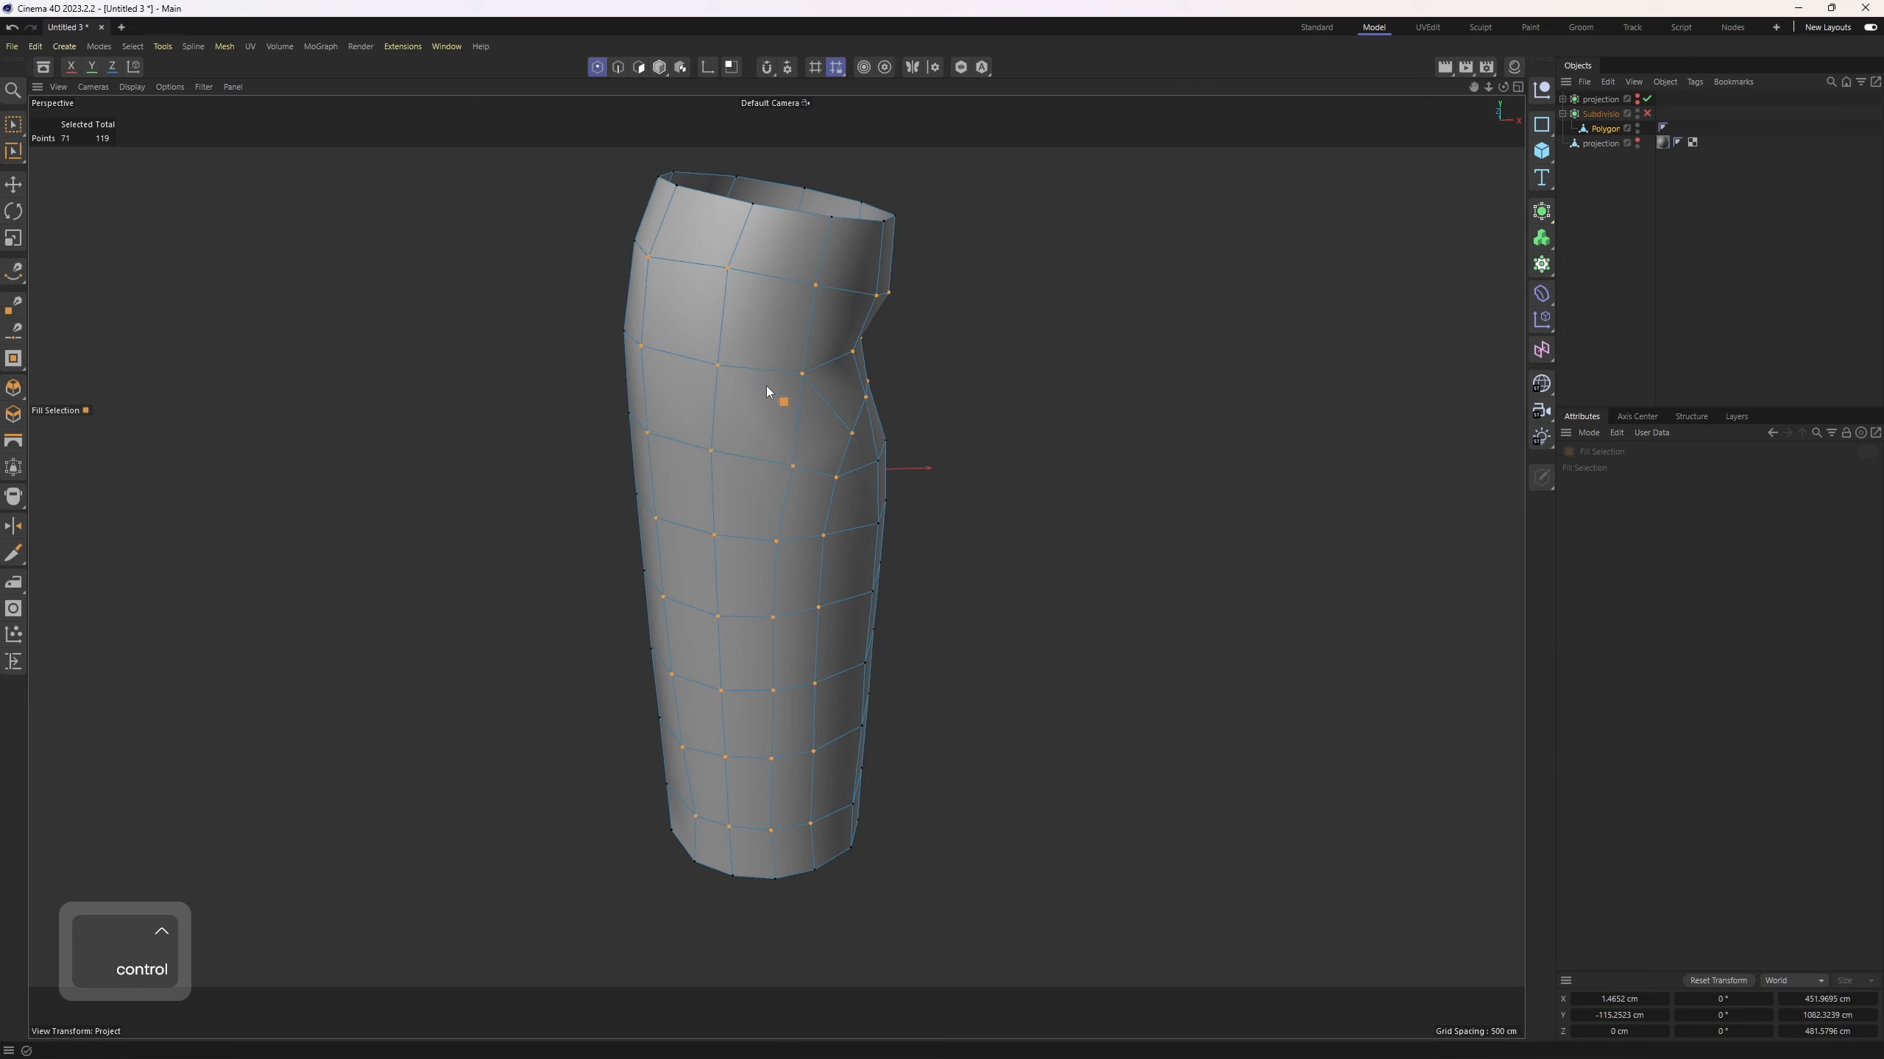
key(9)
click(13, 123)
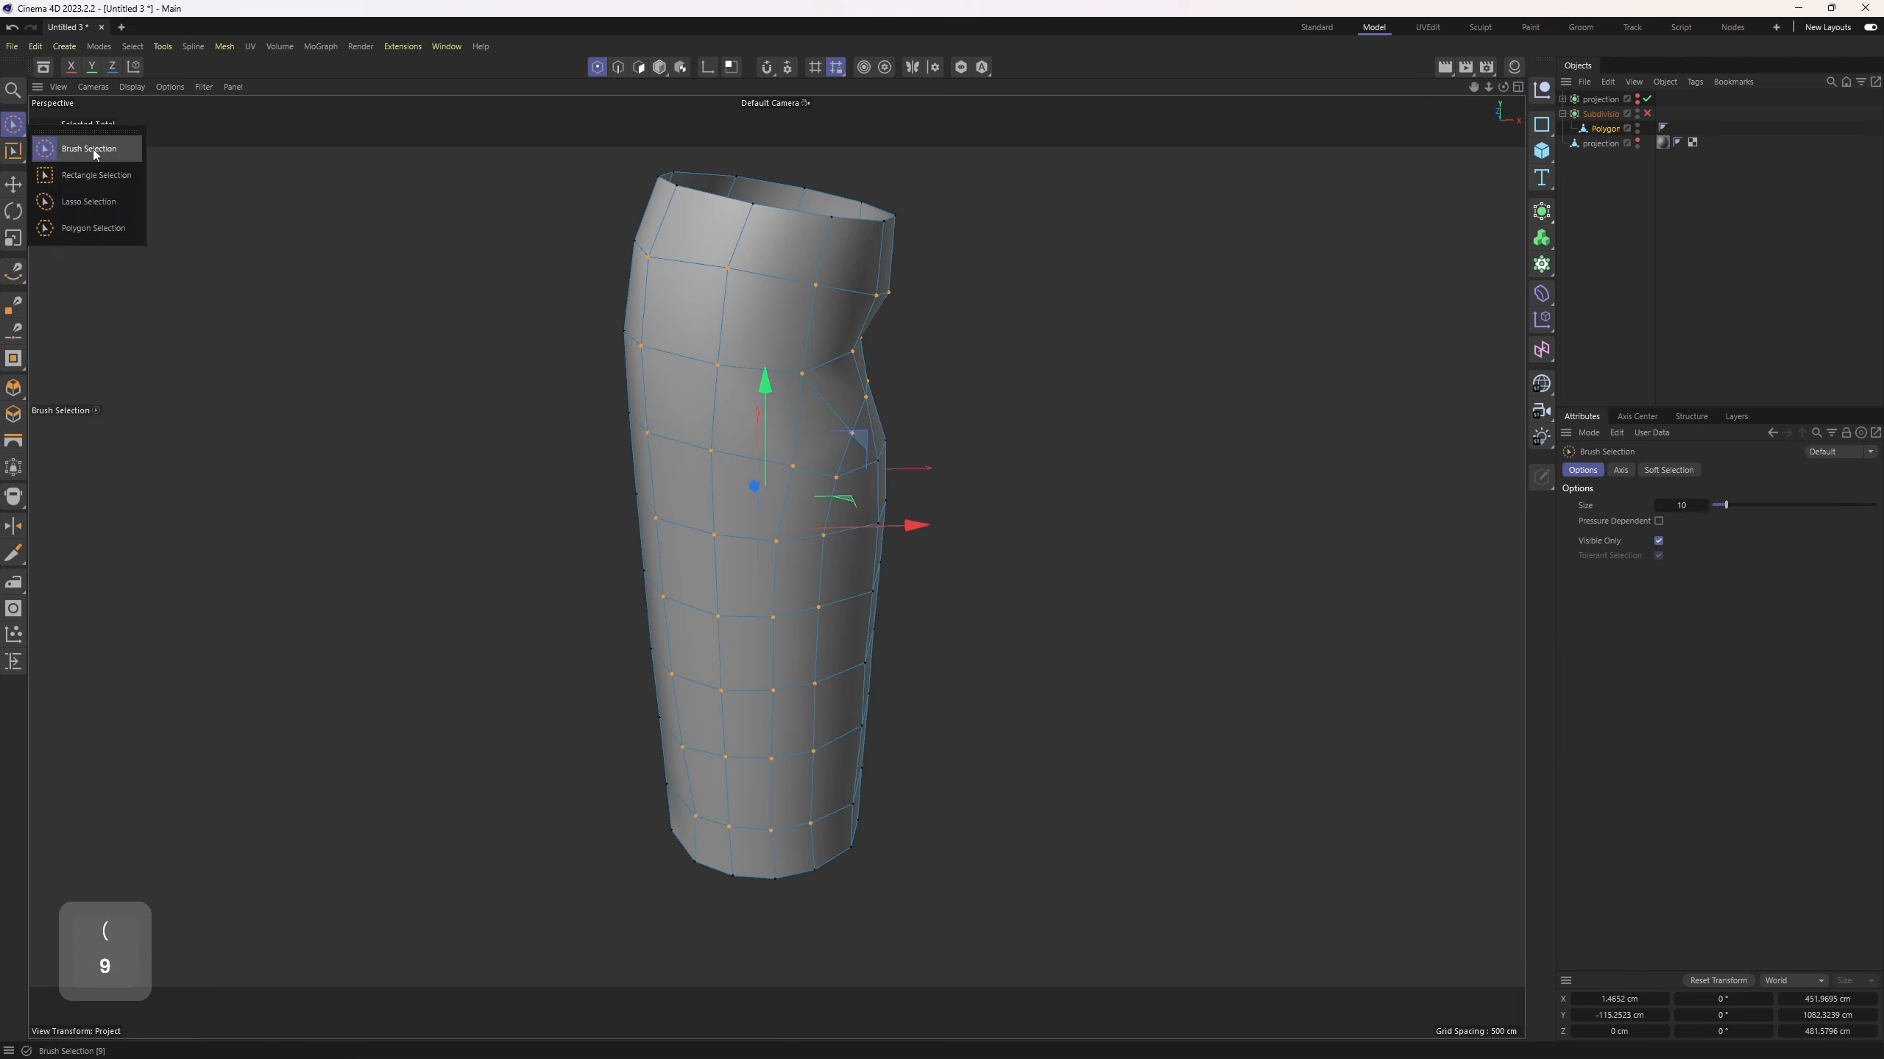
click(93, 148)
scroll(744, 401, up, 2)
middle_drag(745, 401, 791, 373)
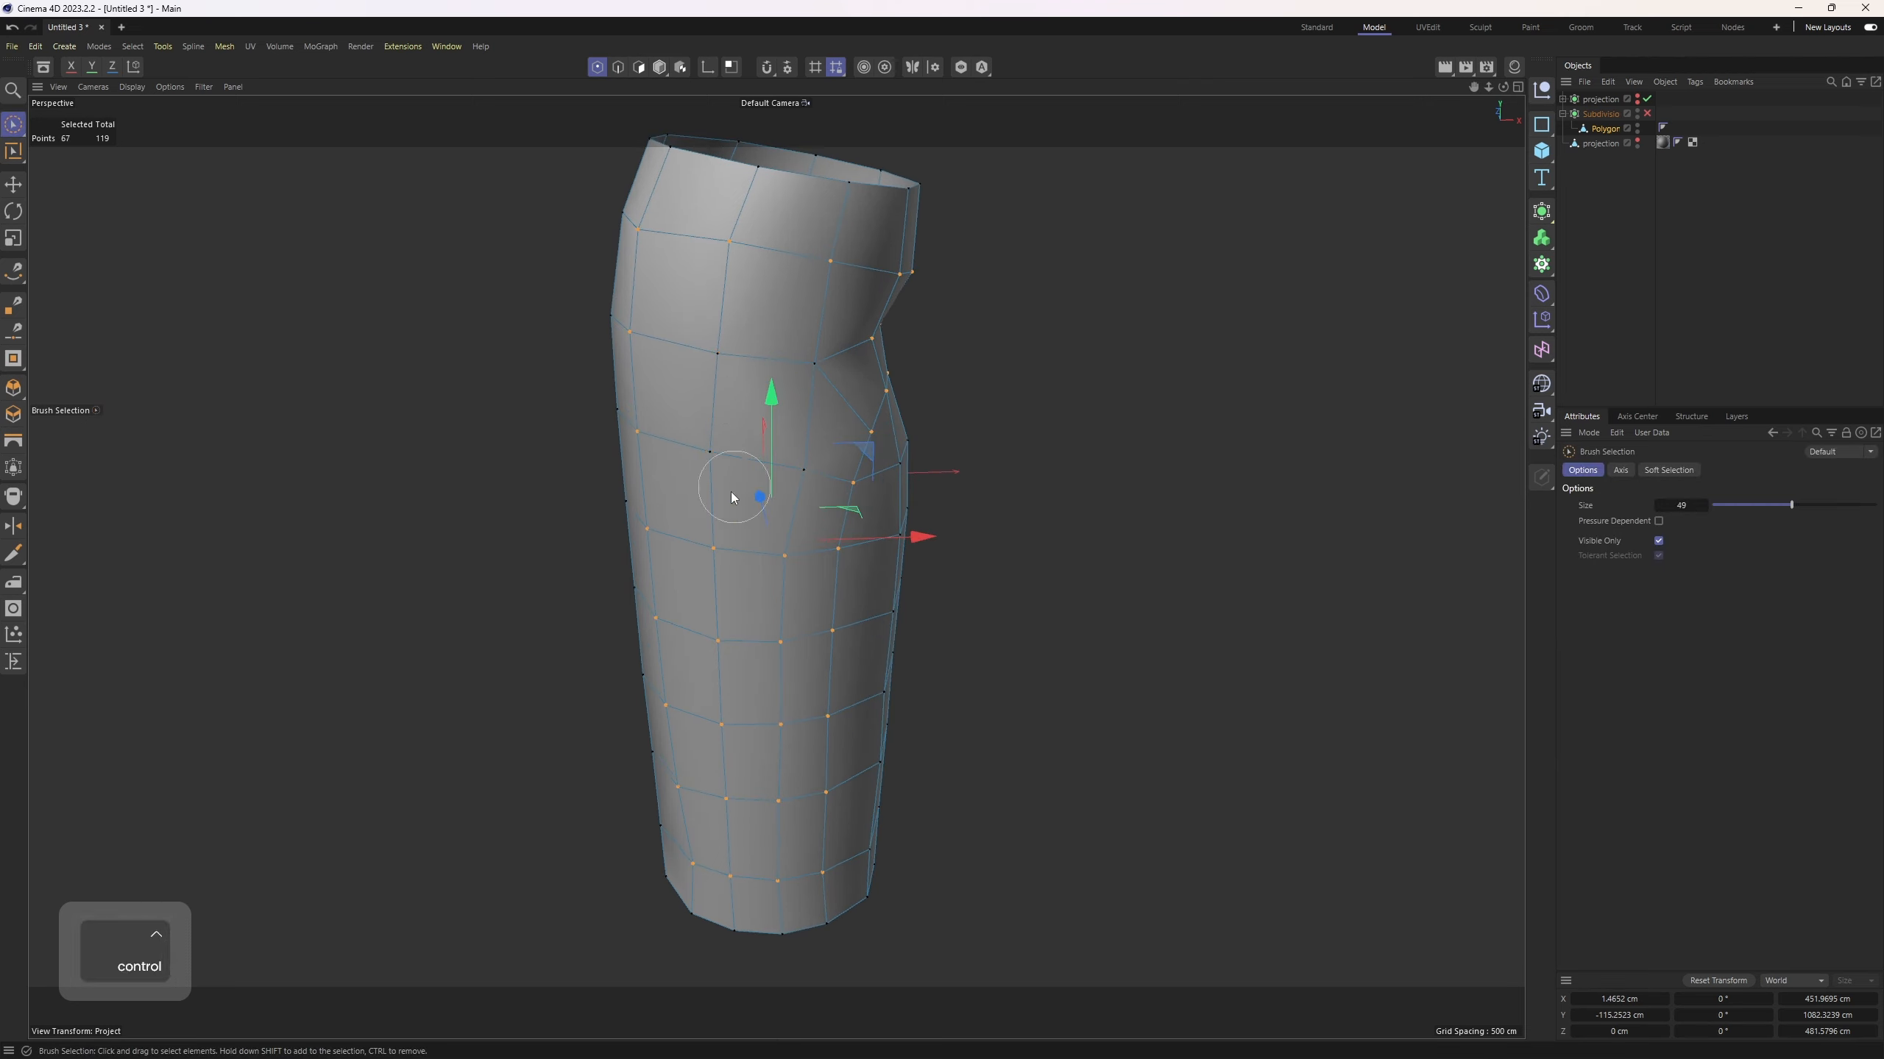
Step: Deselect the panel's interior points on both sides and convert the remaining outline points to an edge selection
mouse_move(777, 768)
ctrl+mouse_down()
mouse_move(777, 655)
mouse_move(818, 556)
ctrl+mouse_up()
mouse_move(818, 556)
alt+mouse_down()
mouse_move(568, 664)
mouse_move(678, 480)
mouse_move(812, 499)
mouse_move(668, 492)
mouse_move(748, 470)
mouse_move(718, 490)
mouse_move(693, 445)
alt+mouse_up()
ctrl+drag(694, 445, 691, 488)
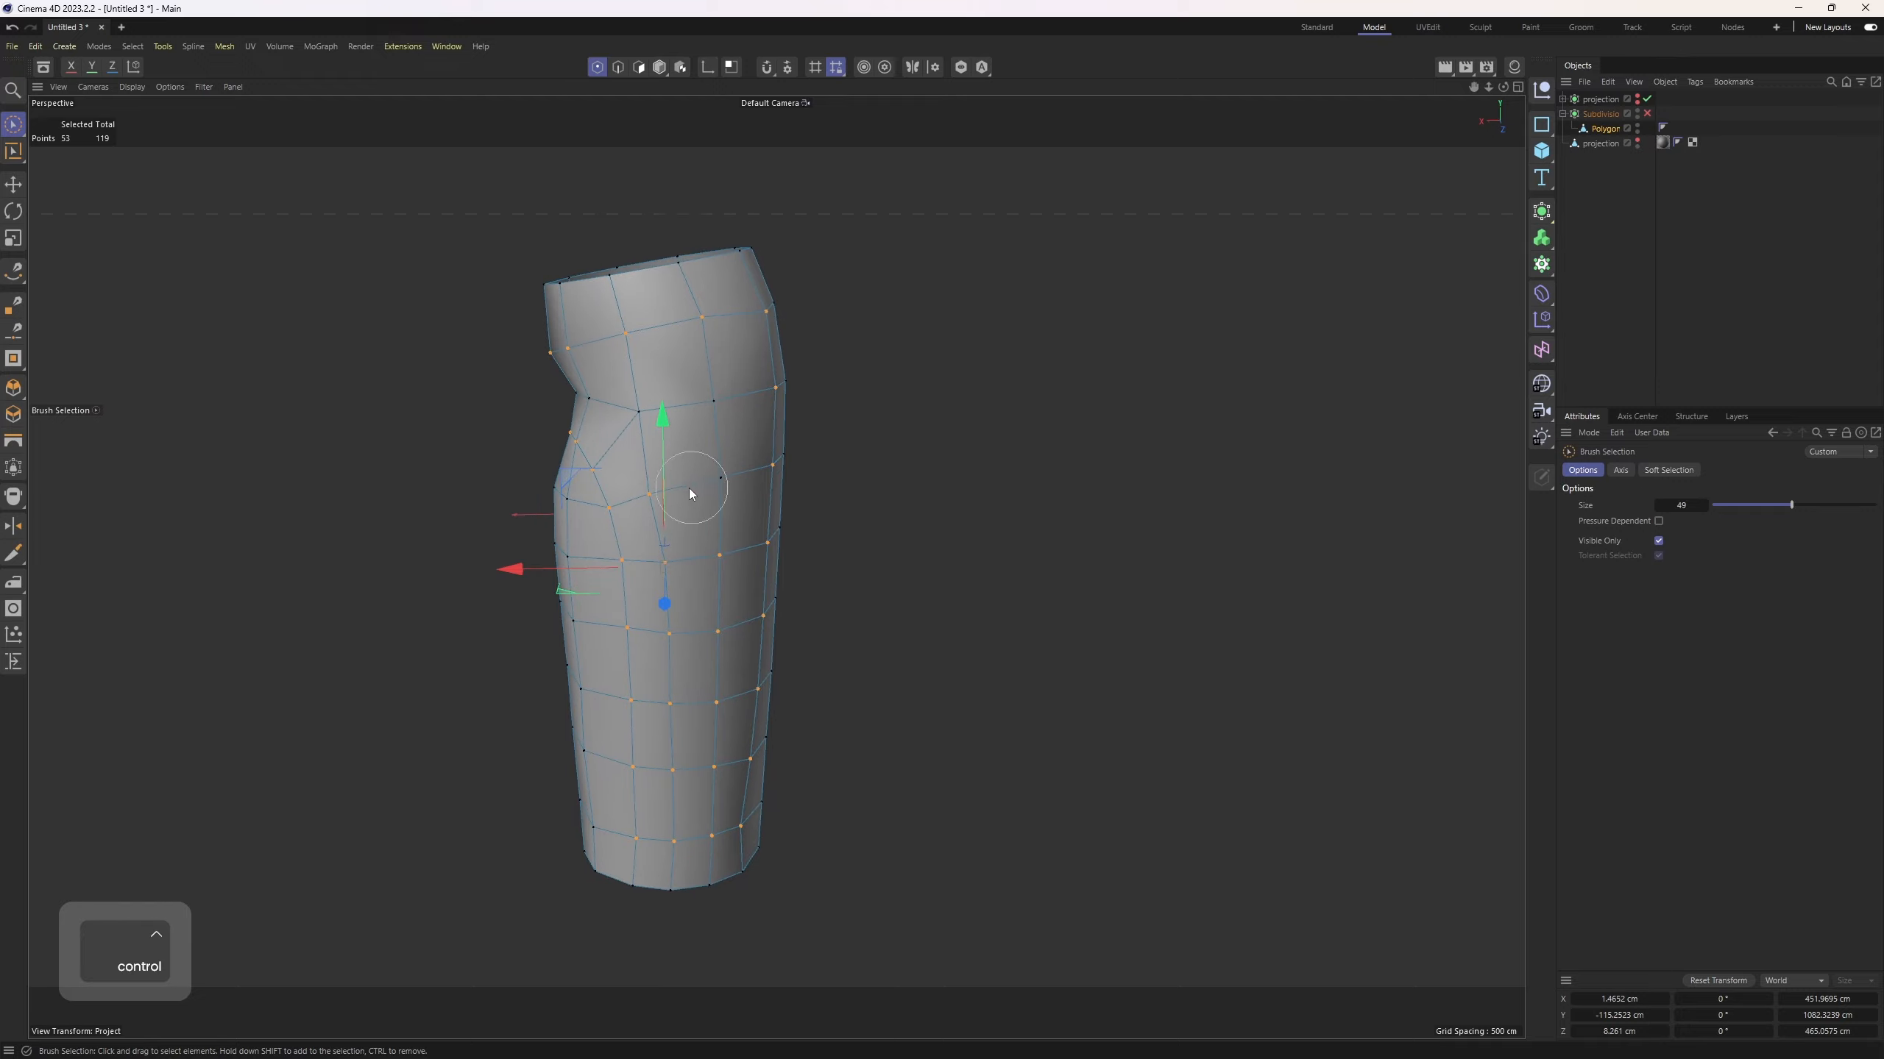
mouse_move(685, 698)
ctrl+mouse_down()
mouse_move(690, 749)
mouse_move(554, 672)
mouse_move(600, 613)
mouse_move(795, 656)
mouse_move(444, 442)
mouse_move(275, 445)
mouse_move(686, 476)
mouse_move(847, 341)
ctrl+mouse_up()
ctrl+click(618, 67)
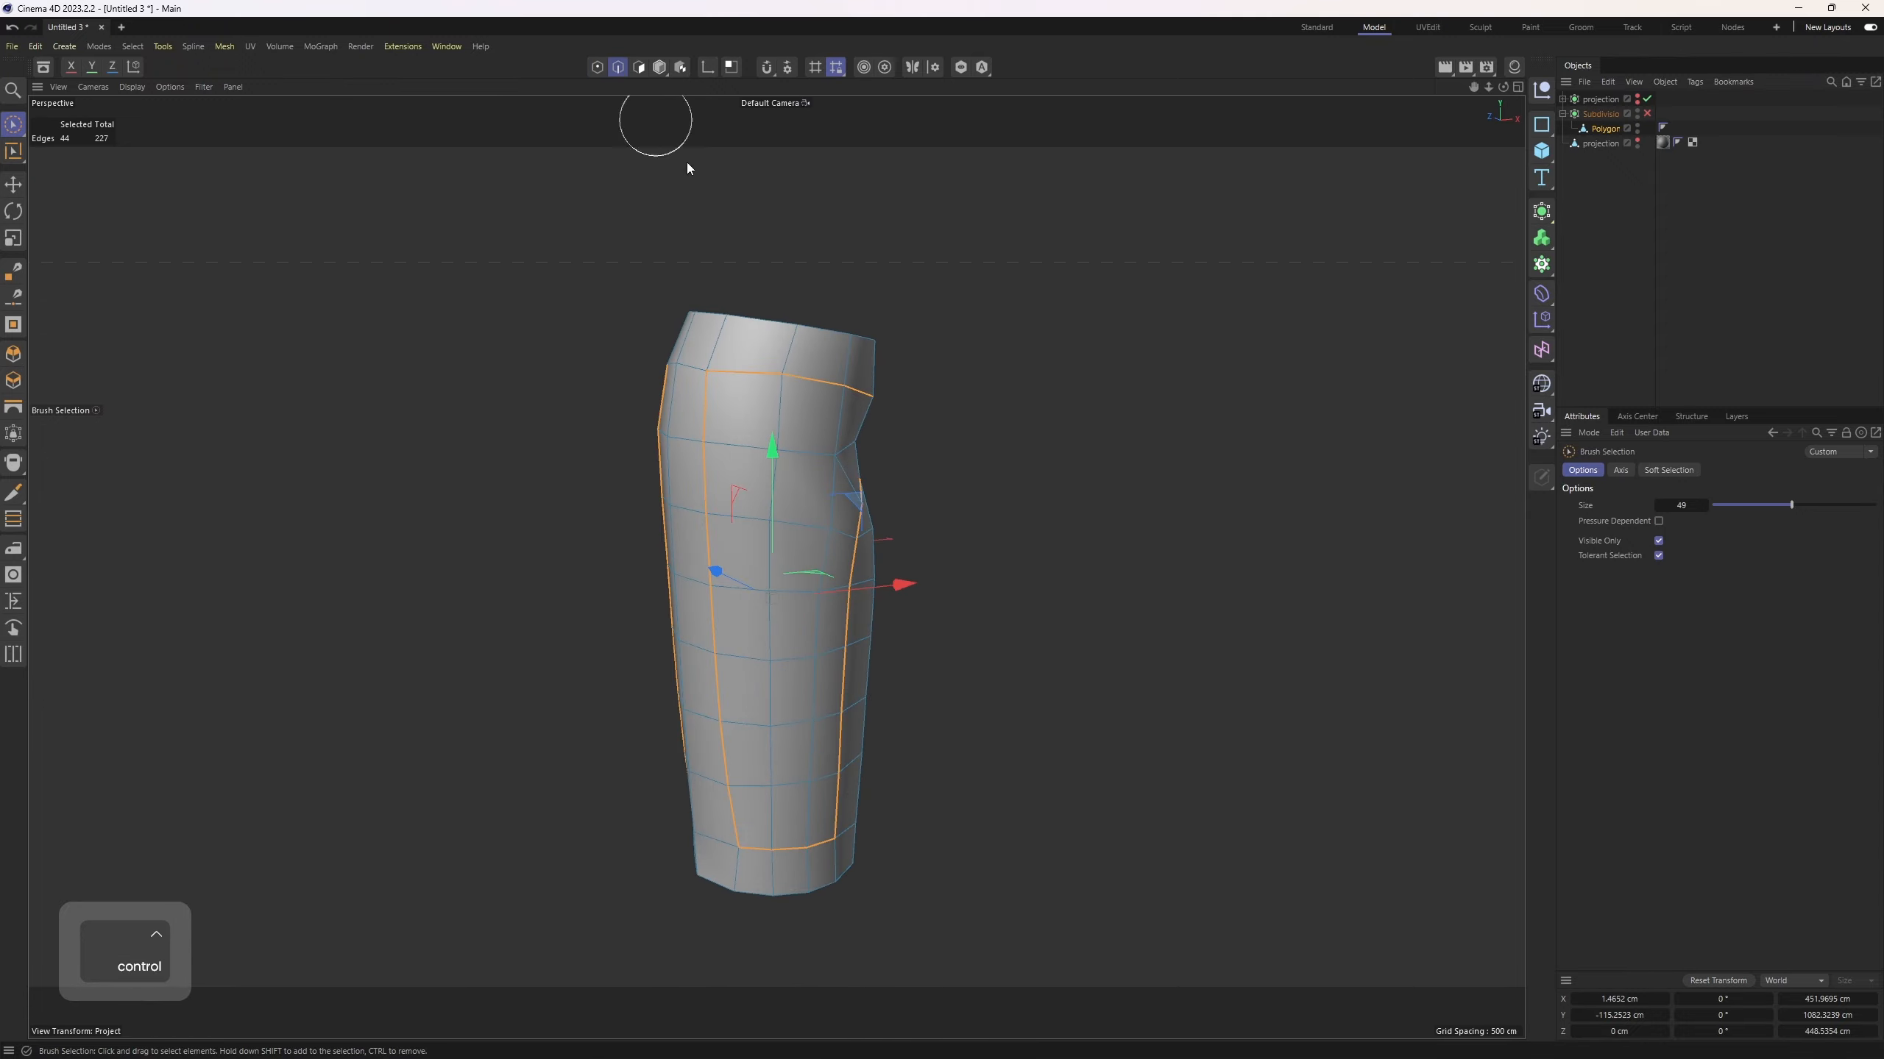
alt+drag(686, 162, 972, 474)
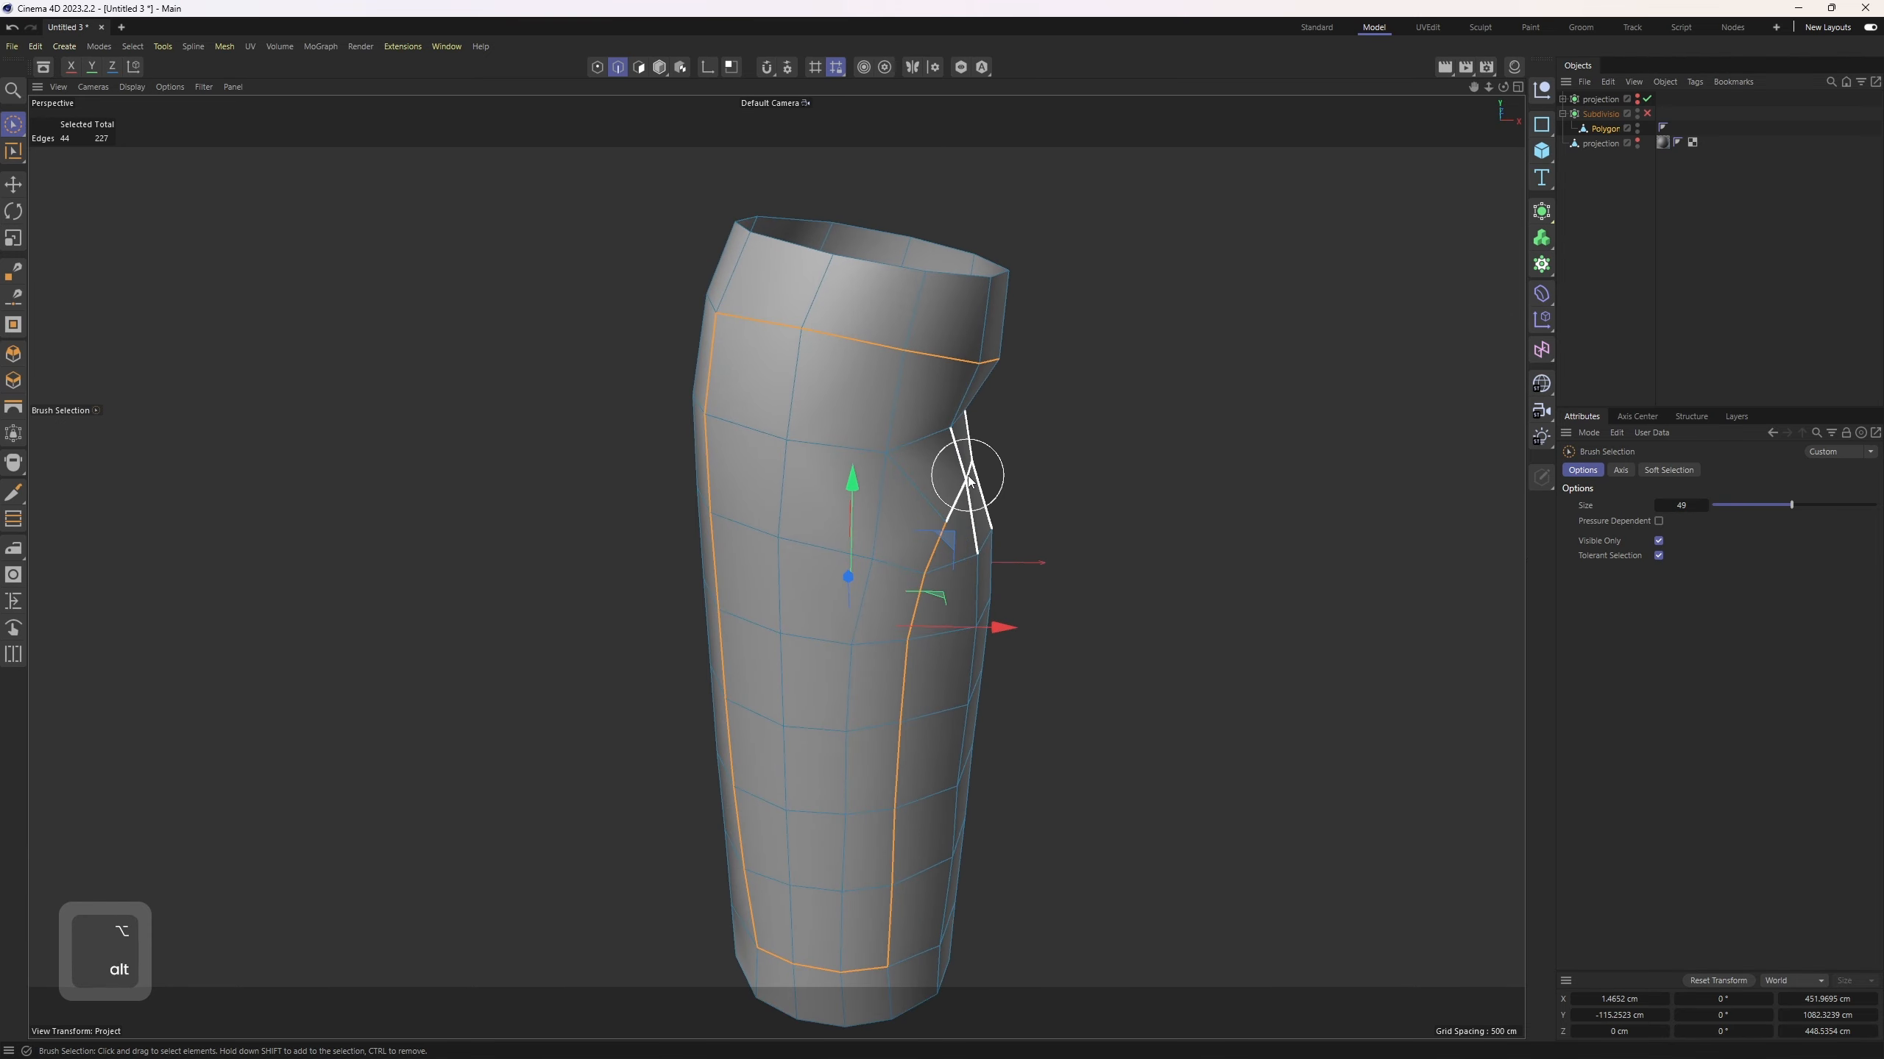
Step: Turn the Subdivision Surface back on and disconnect the mesh along the selected panel outline edges
key(q)
right_click(1148, 437)
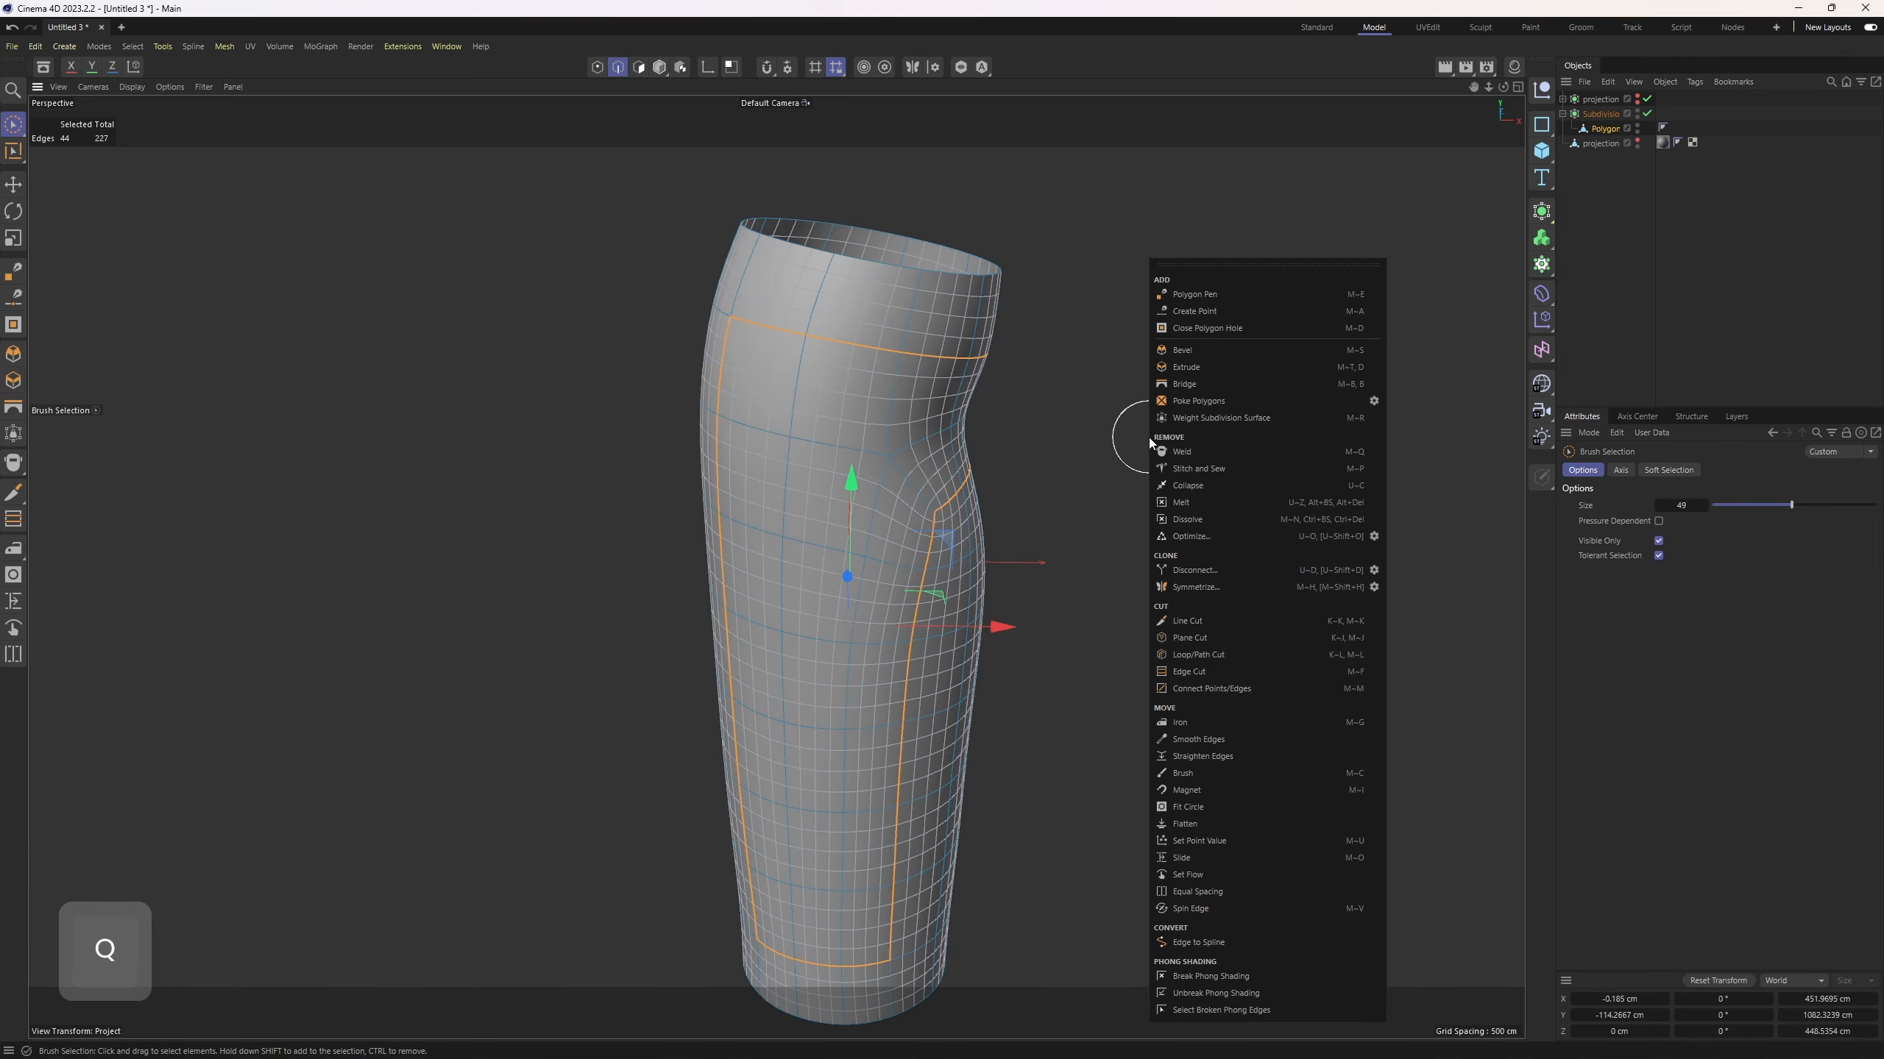
click(1234, 571)
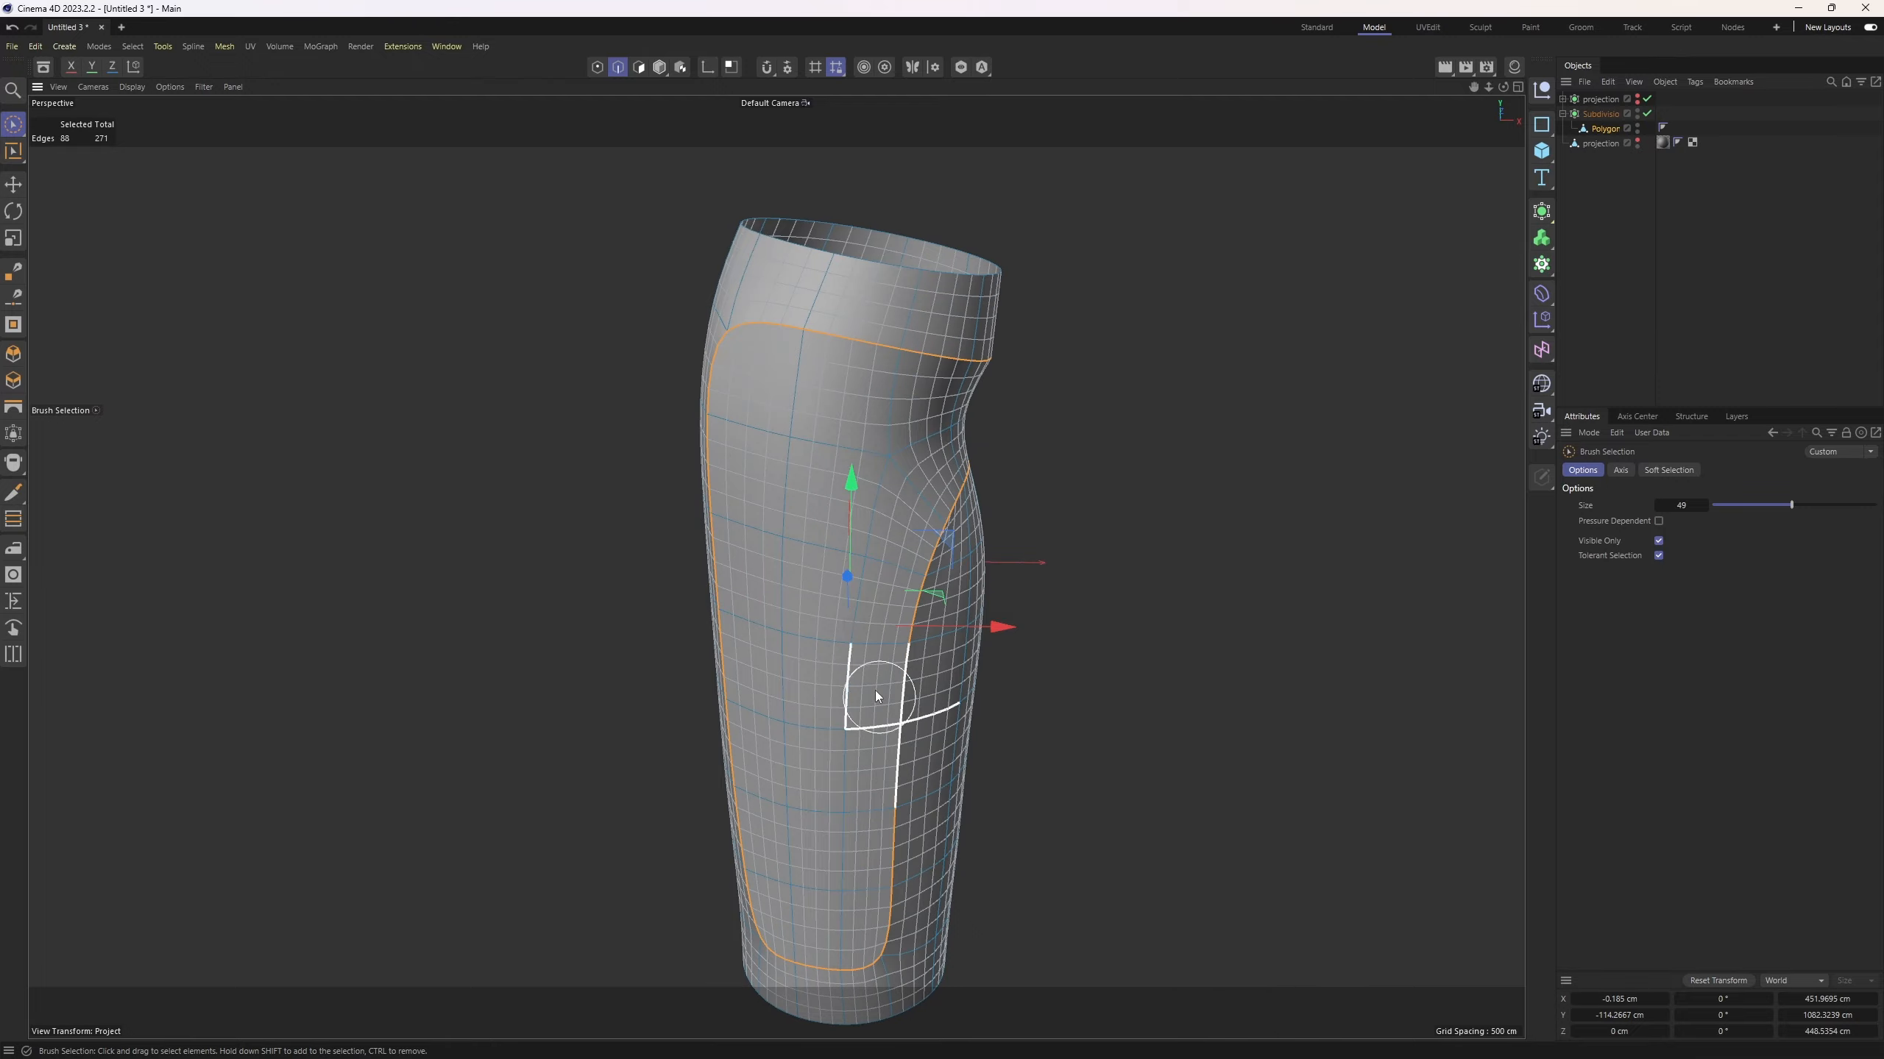
alt+drag(1106, 447, 1359, 250)
key(q)
click(1644, 306)
Step: Set the viewport and renderer subdivision levels to 1 and make the Subdivision Surface editable
click(1600, 114)
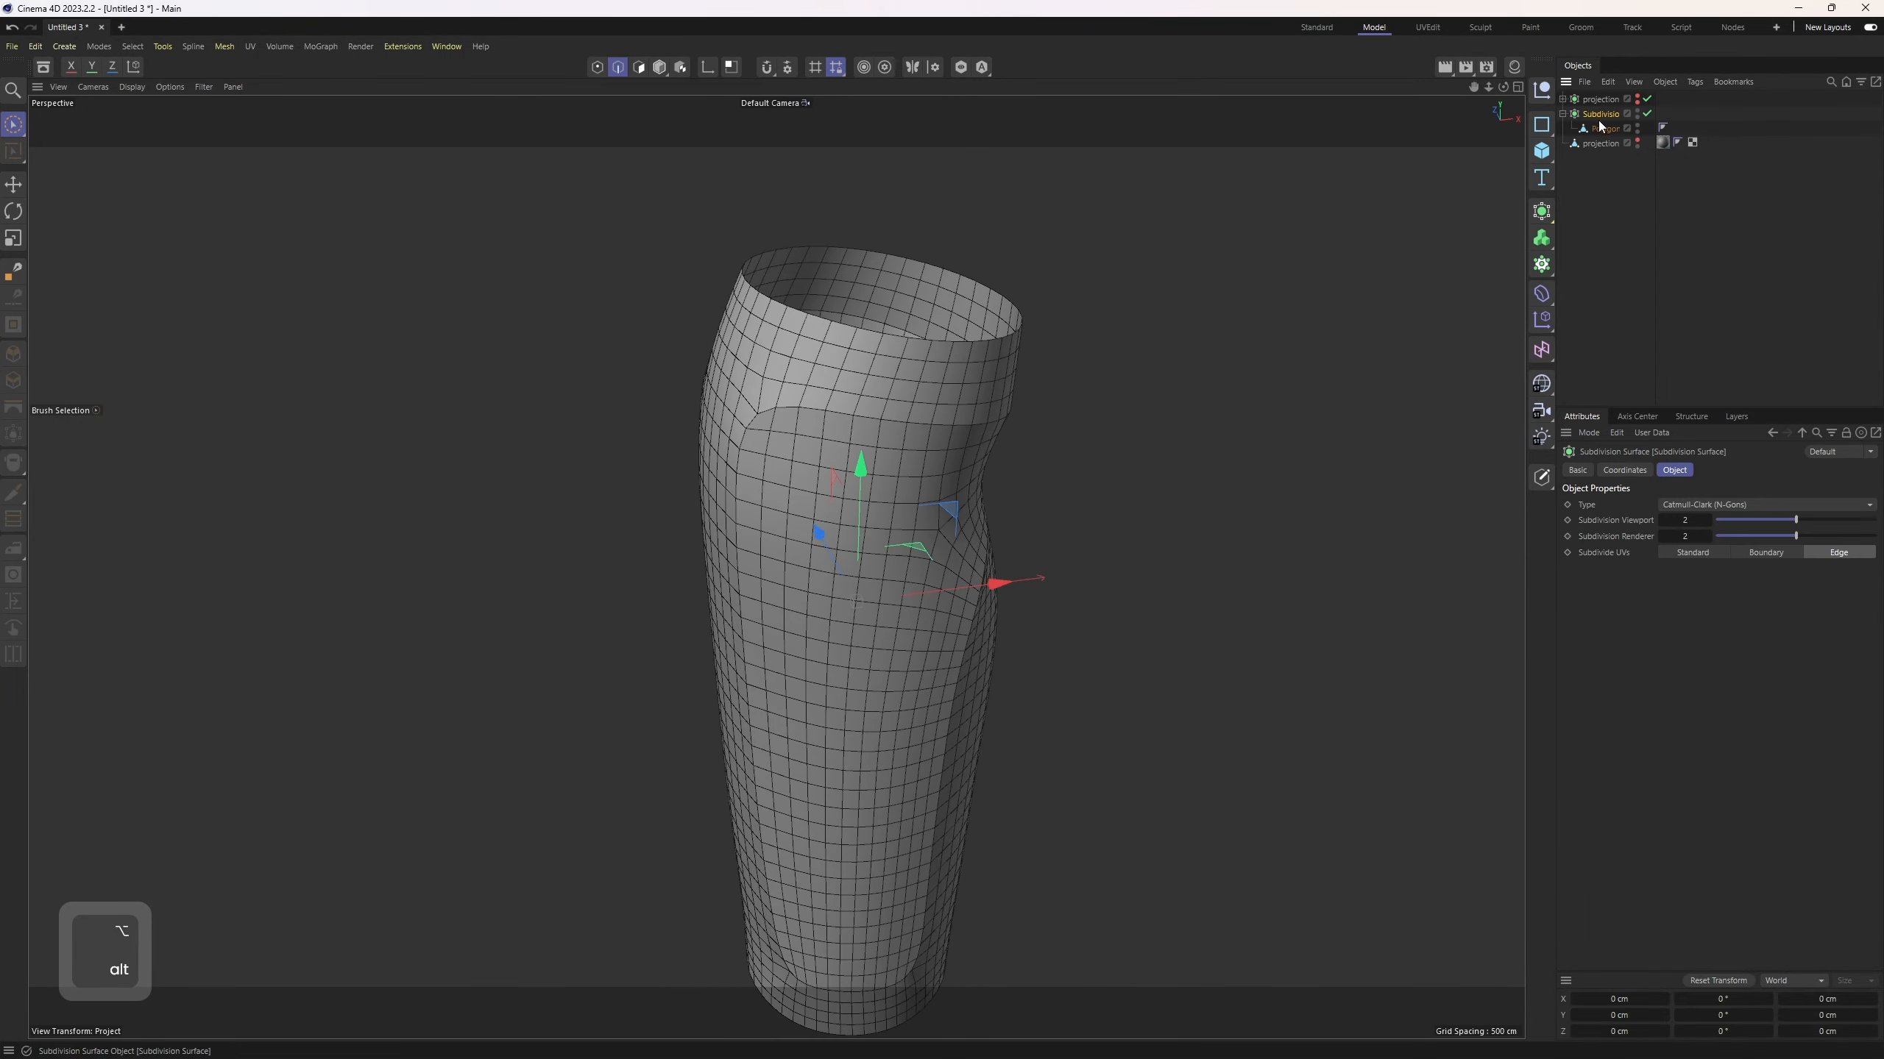
click(1663, 521)
click(1663, 538)
scroll(1125, 526, down, 2)
alt+middle_drag(1015, 578, 1024, 527)
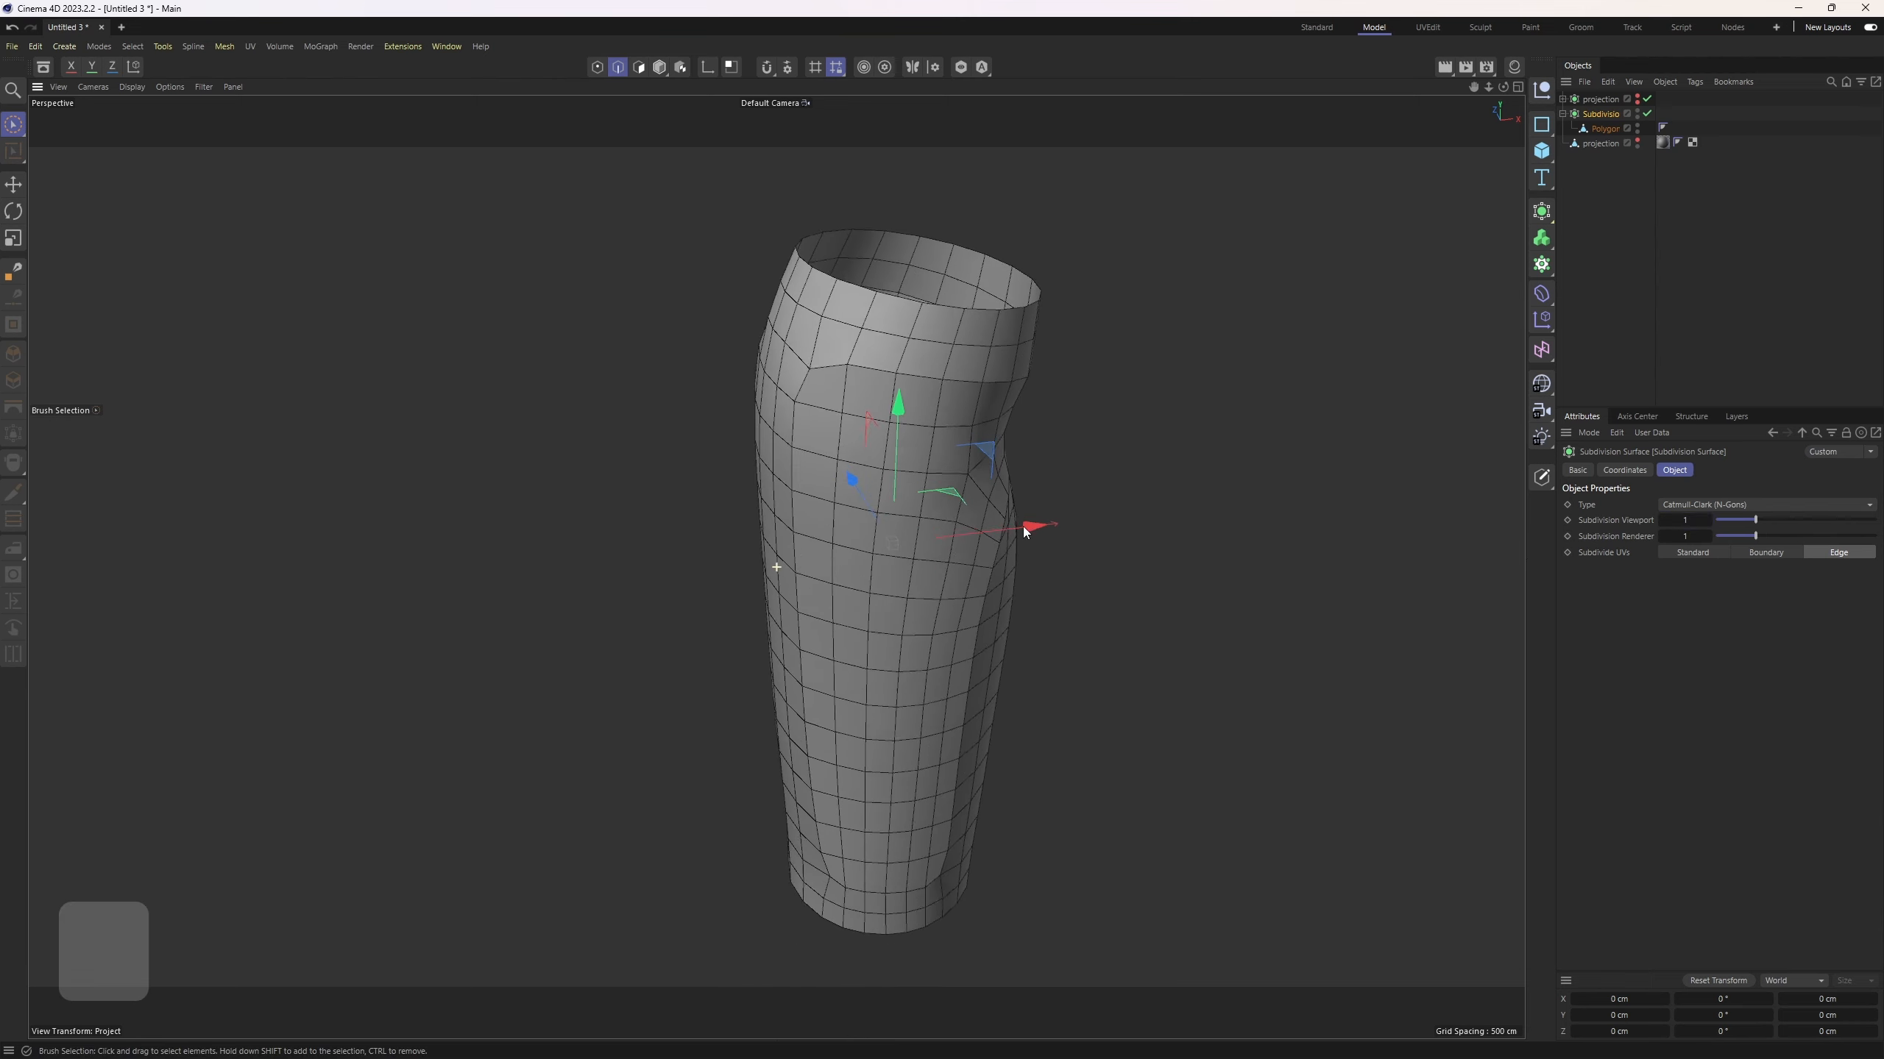
alt+drag(1023, 527, 700, 521)
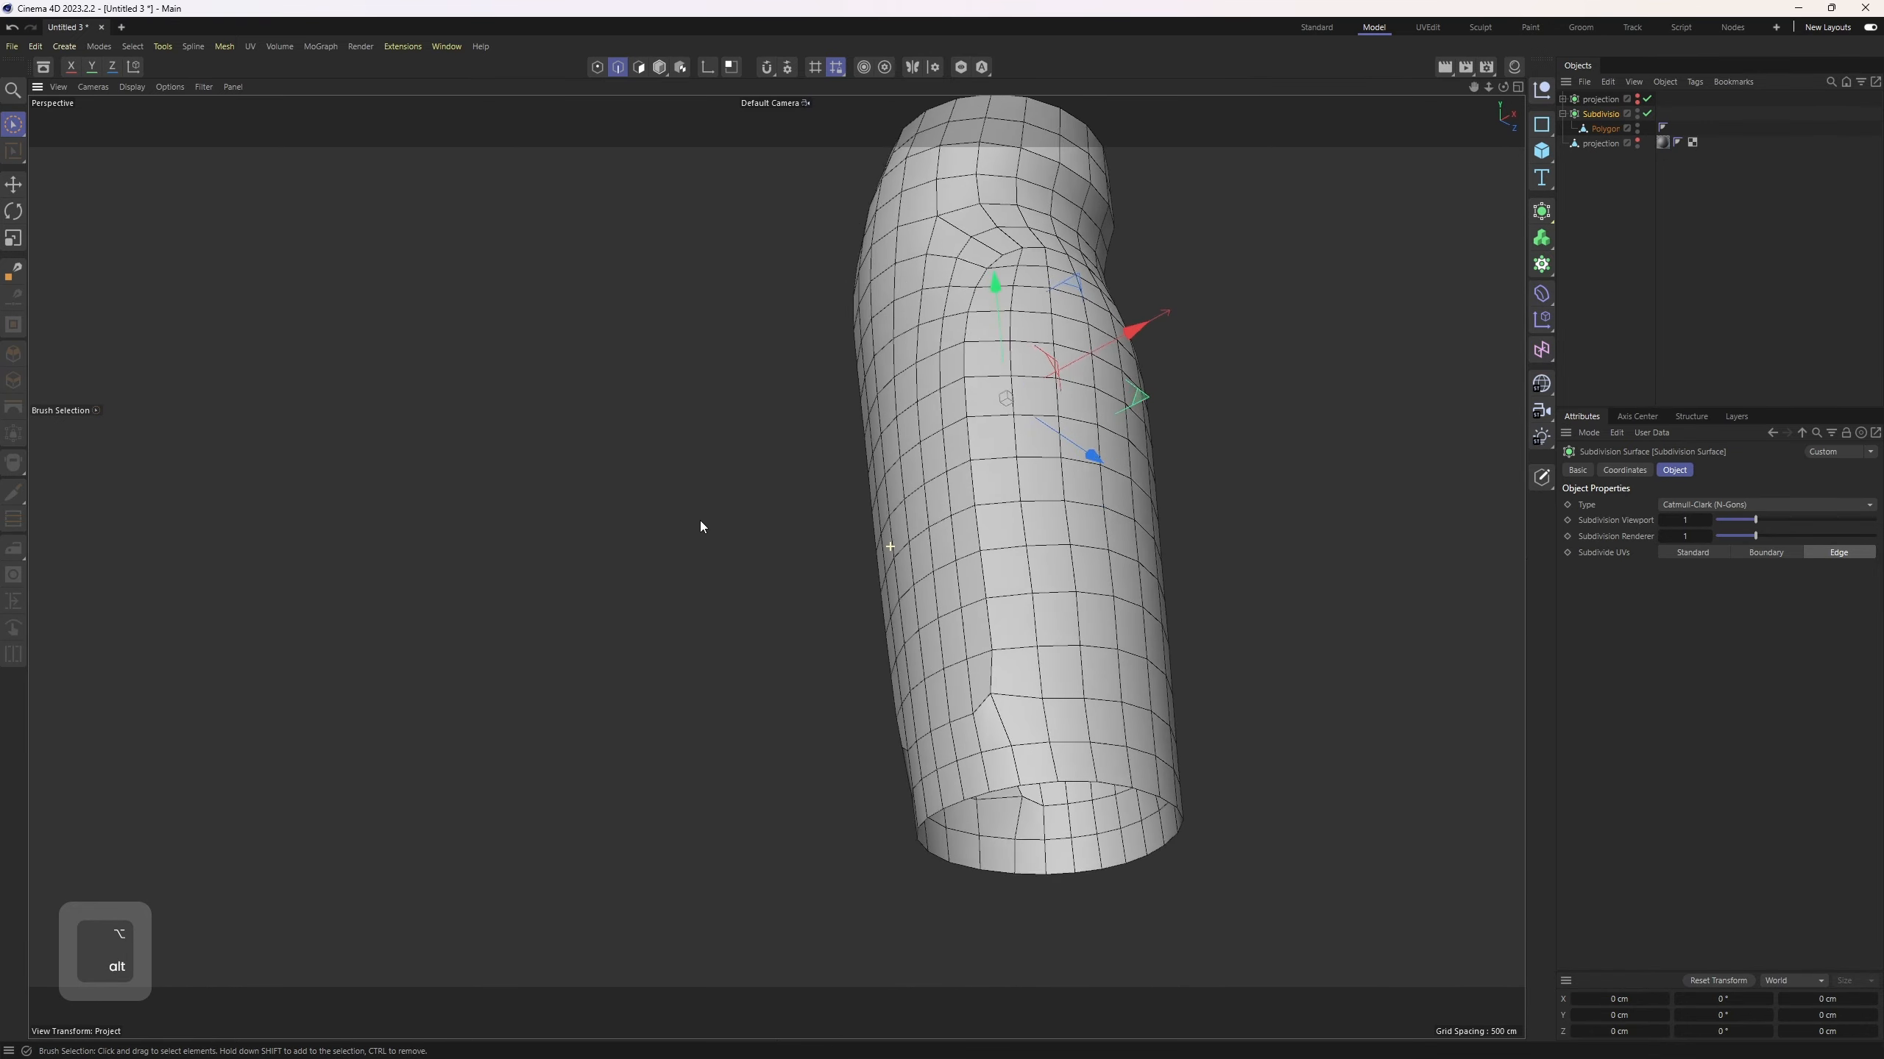
alt+drag(700, 521, 689, 523)
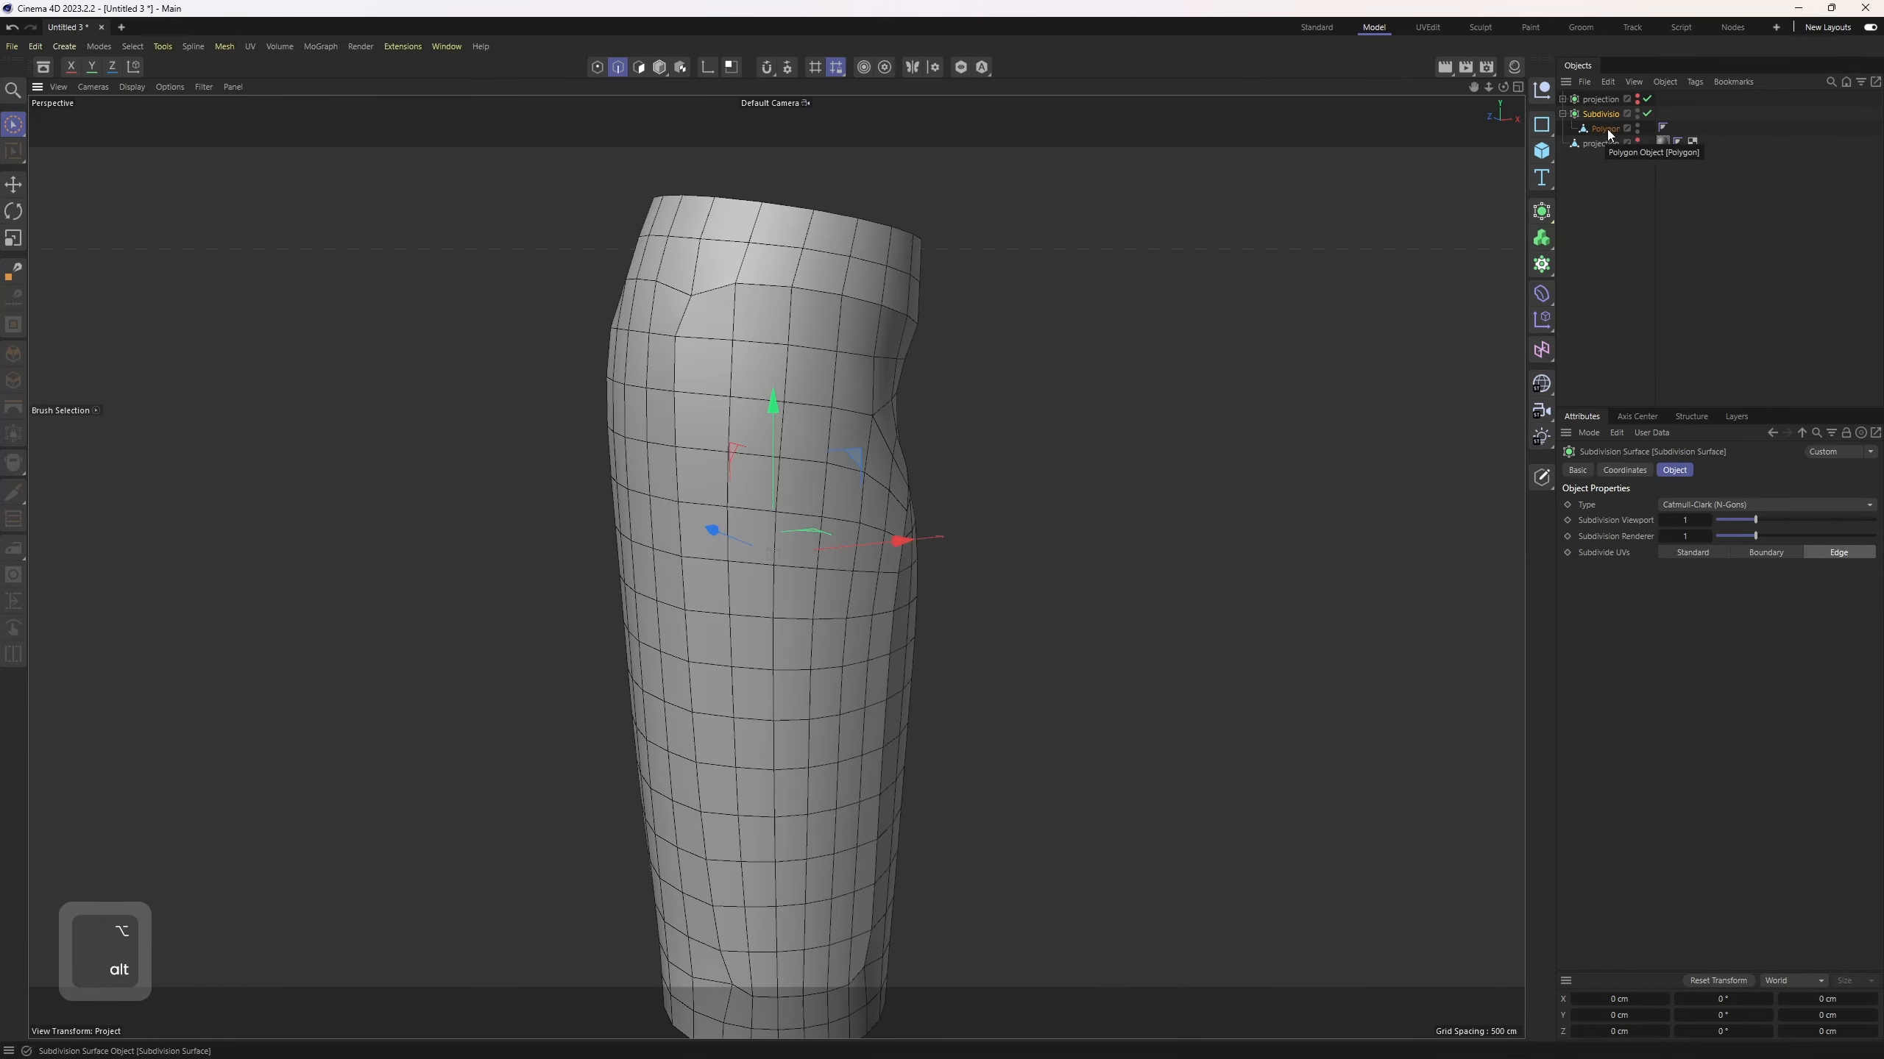
click(1602, 128)
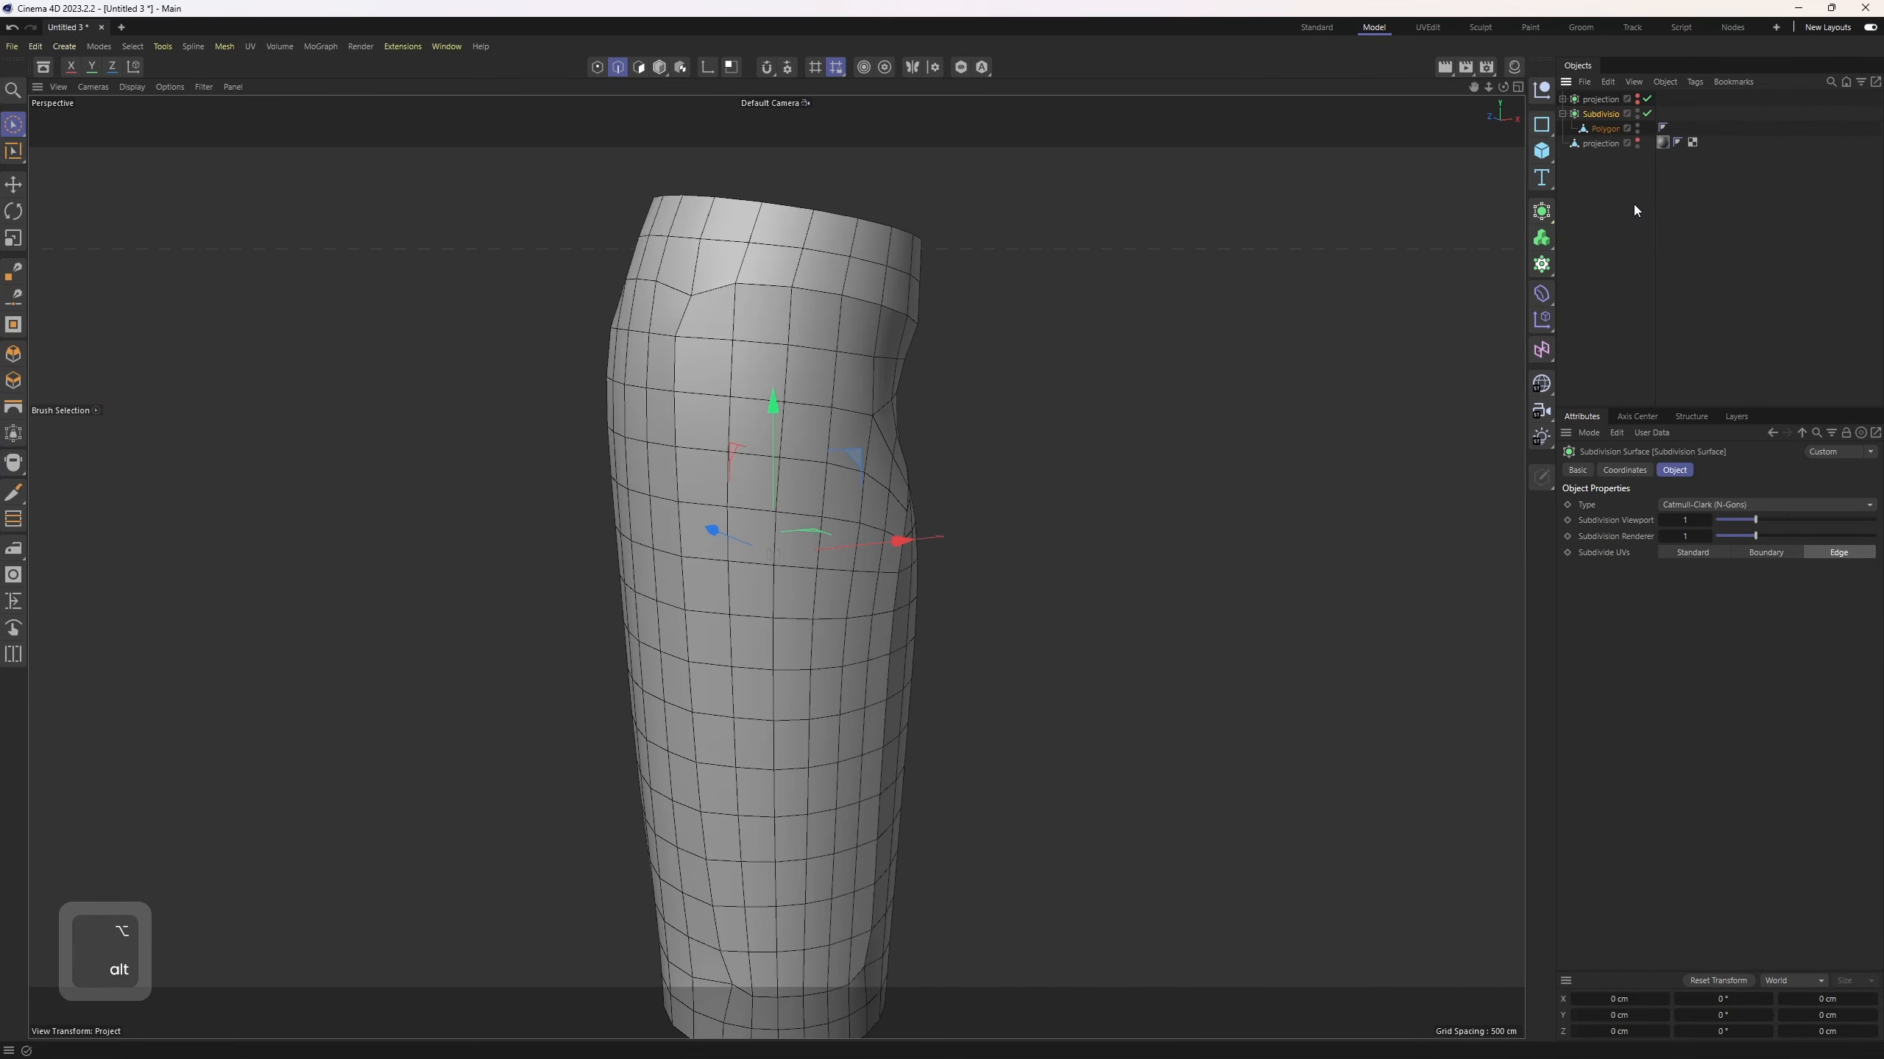
key(c)
Step: Start the Slide tool in point mode and try adjusting the panel's lower corner point against the front reference
alt+drag(779, 207, 724, 353)
key(1)
key(m)
key(o)
middle_click(725, 355)
alt+right_drag(1073, 642, 1151, 686)
mouse_move(1245, 865)
alt+middle_down()
mouse_move(1209, 713)
mouse_move(1229, 613)
alt+middle_up()
alt+middle_drag(1203, 829, 1178, 709)
scroll(1209, 918, up, 6)
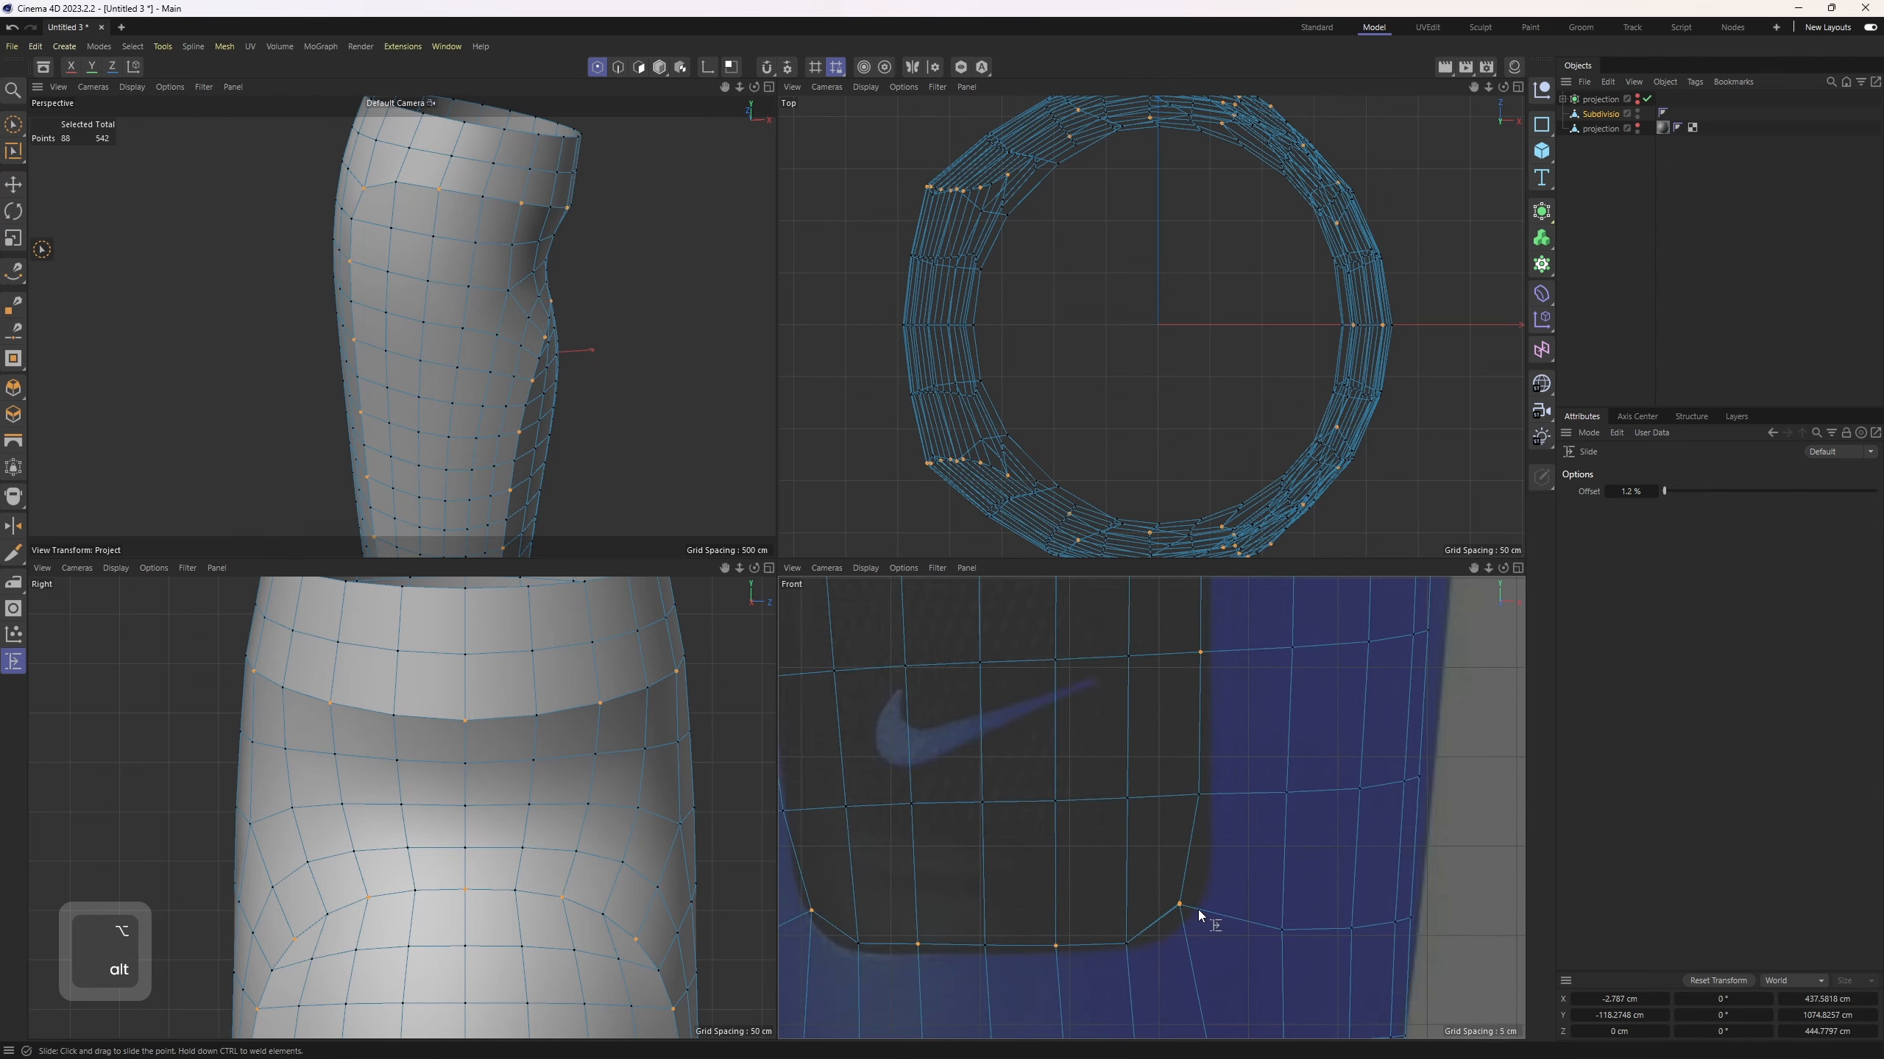
key(ctrl+z)
Step: Slide the lower corner point beside the seam outward toward the rounded corner of the reference panel
middle_click(560, 489)
alt+middle_drag(946, 980, 891, 718)
alt+drag(892, 718, 862, 724)
alt+right_drag(863, 723, 871, 788)
middle_click(871, 788)
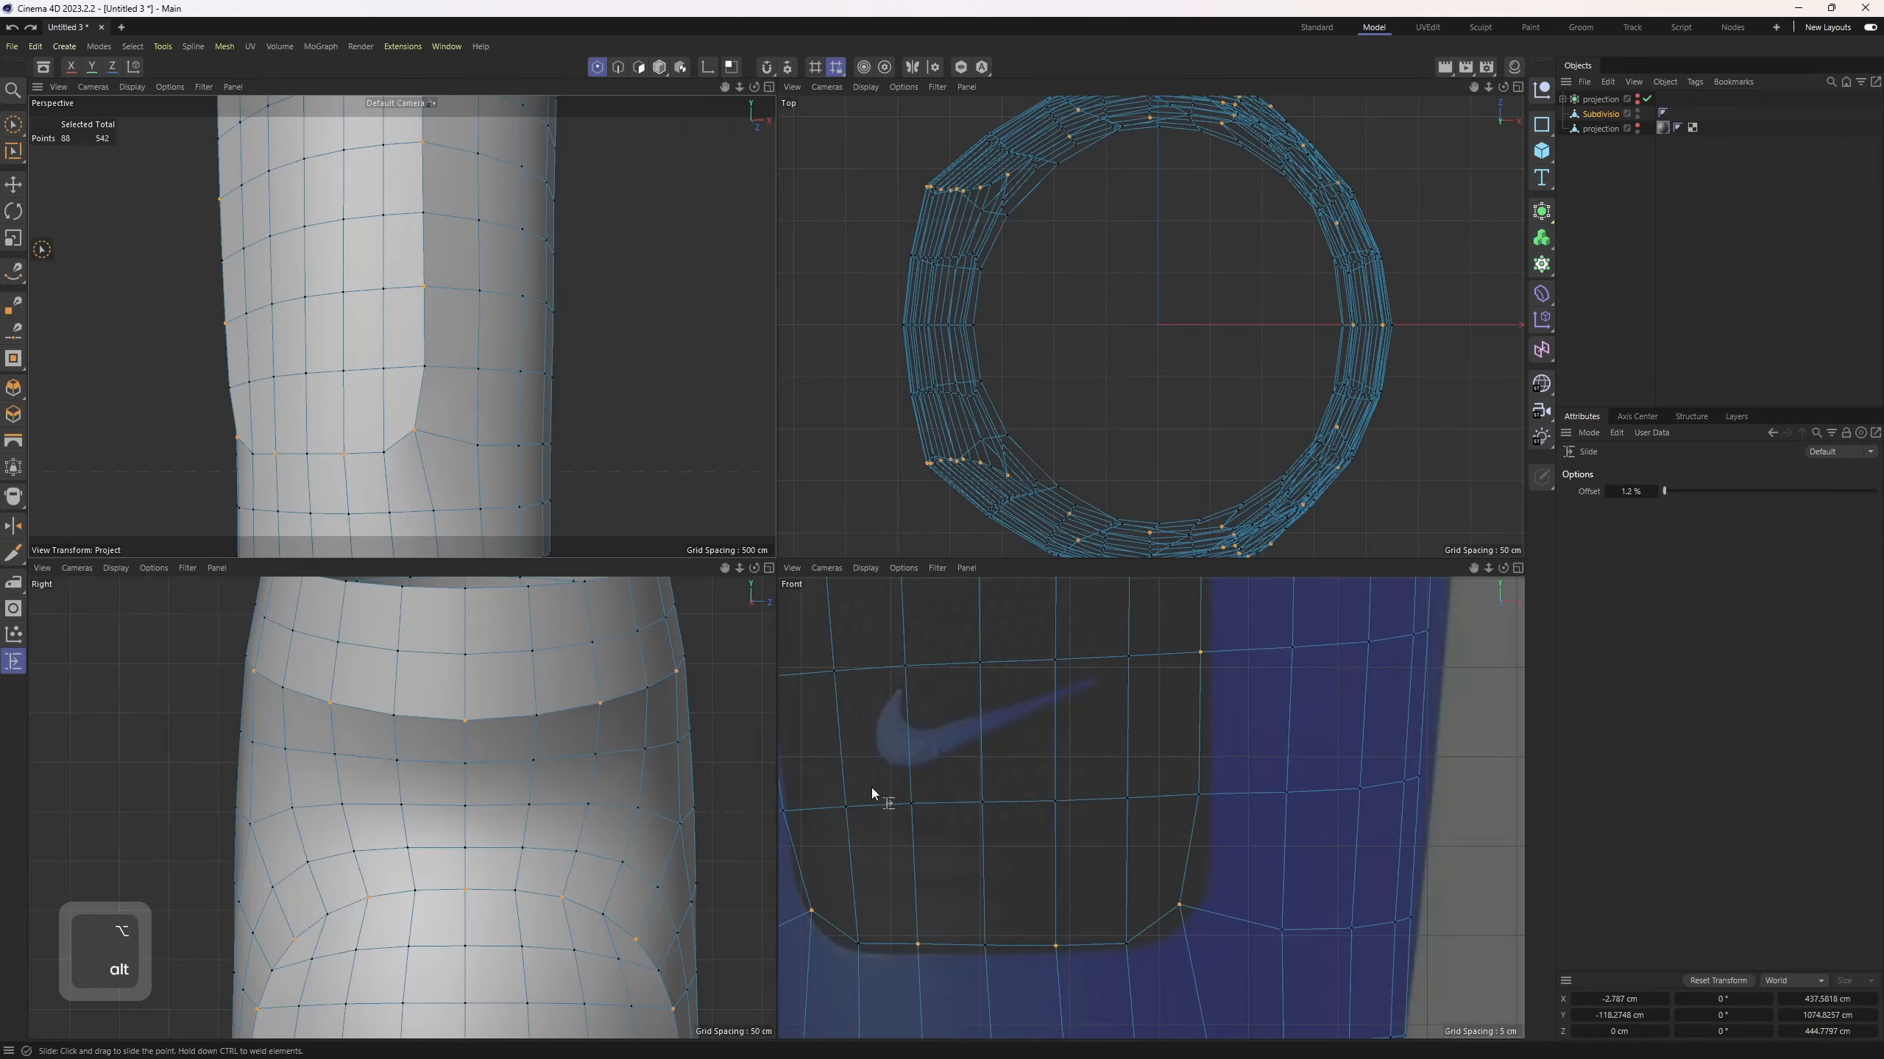
scroll(764, 794, up, 2)
scroll(424, 401, up, 10)
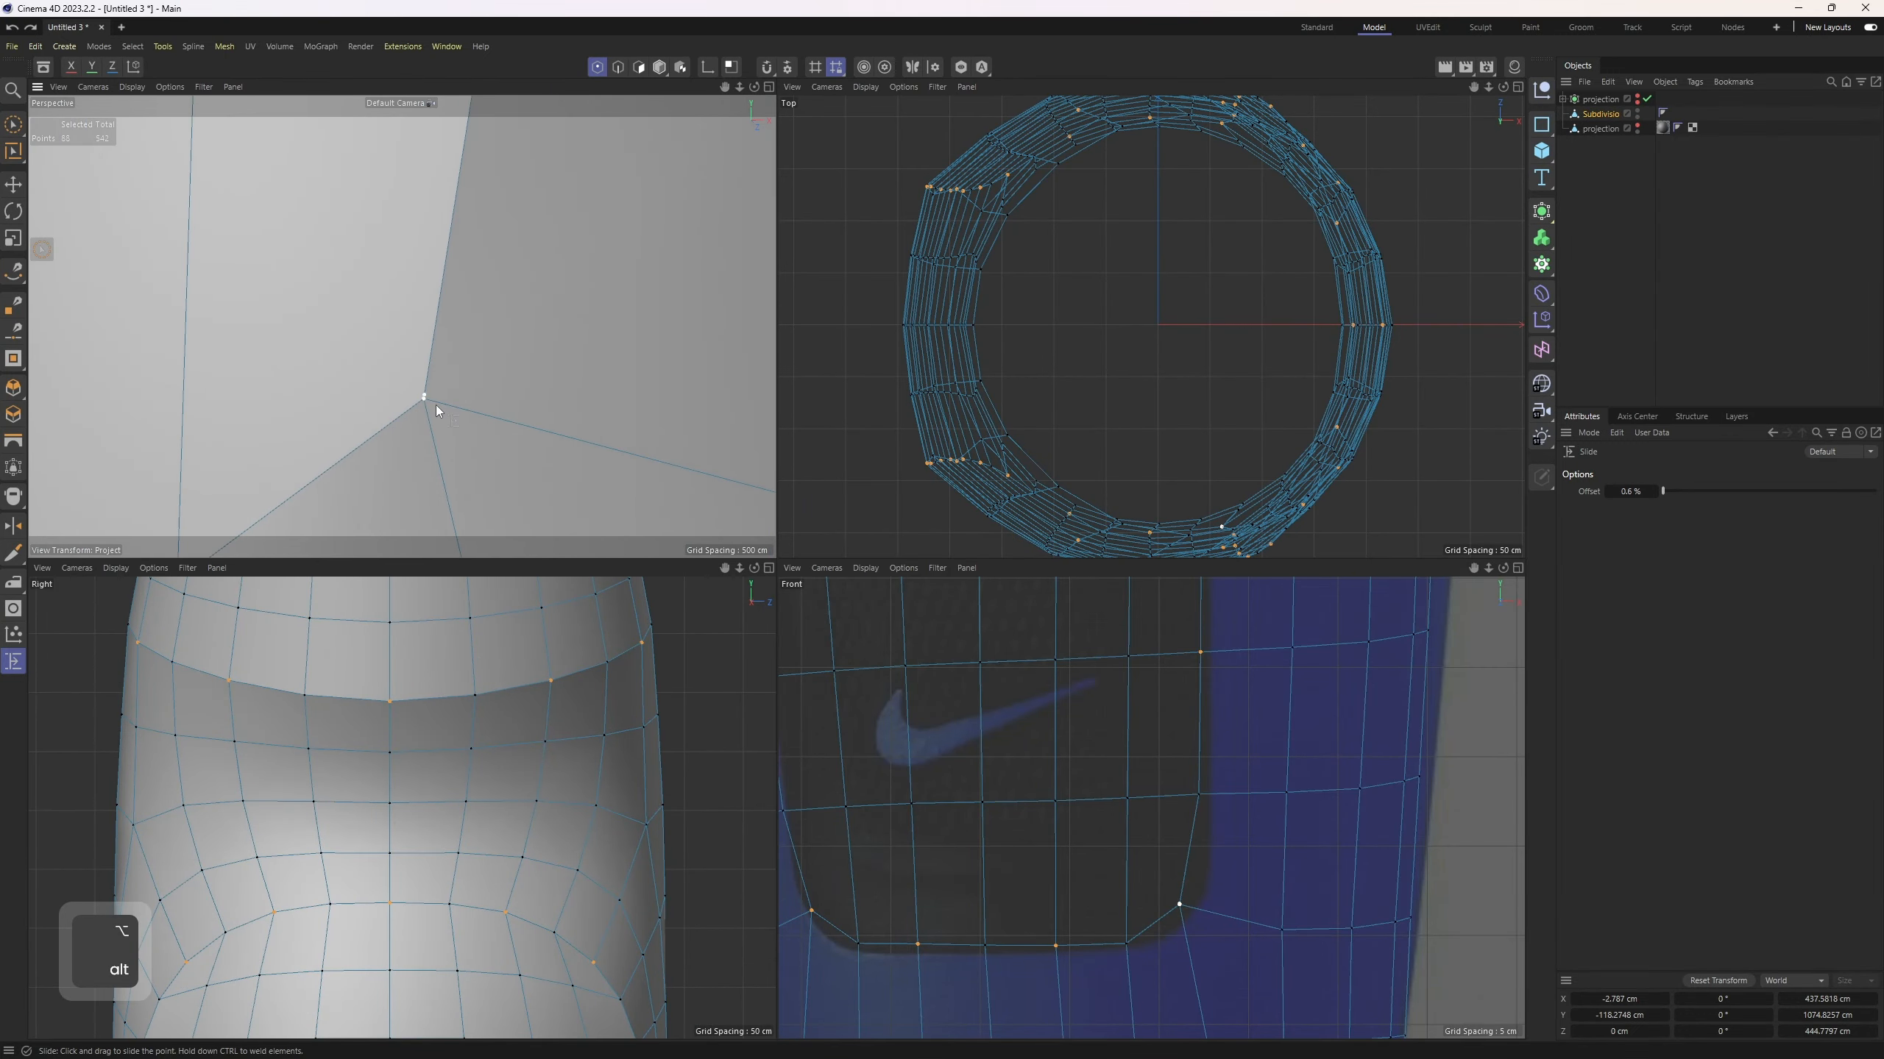
drag(437, 408, 520, 405)
Step: Enable snapping and move the detached corner point onto the shifted corner to close the gap
alt+right_drag(521, 405, 362, 280)
middle_click(363, 281)
alt+drag(520, 401, 610, 430)
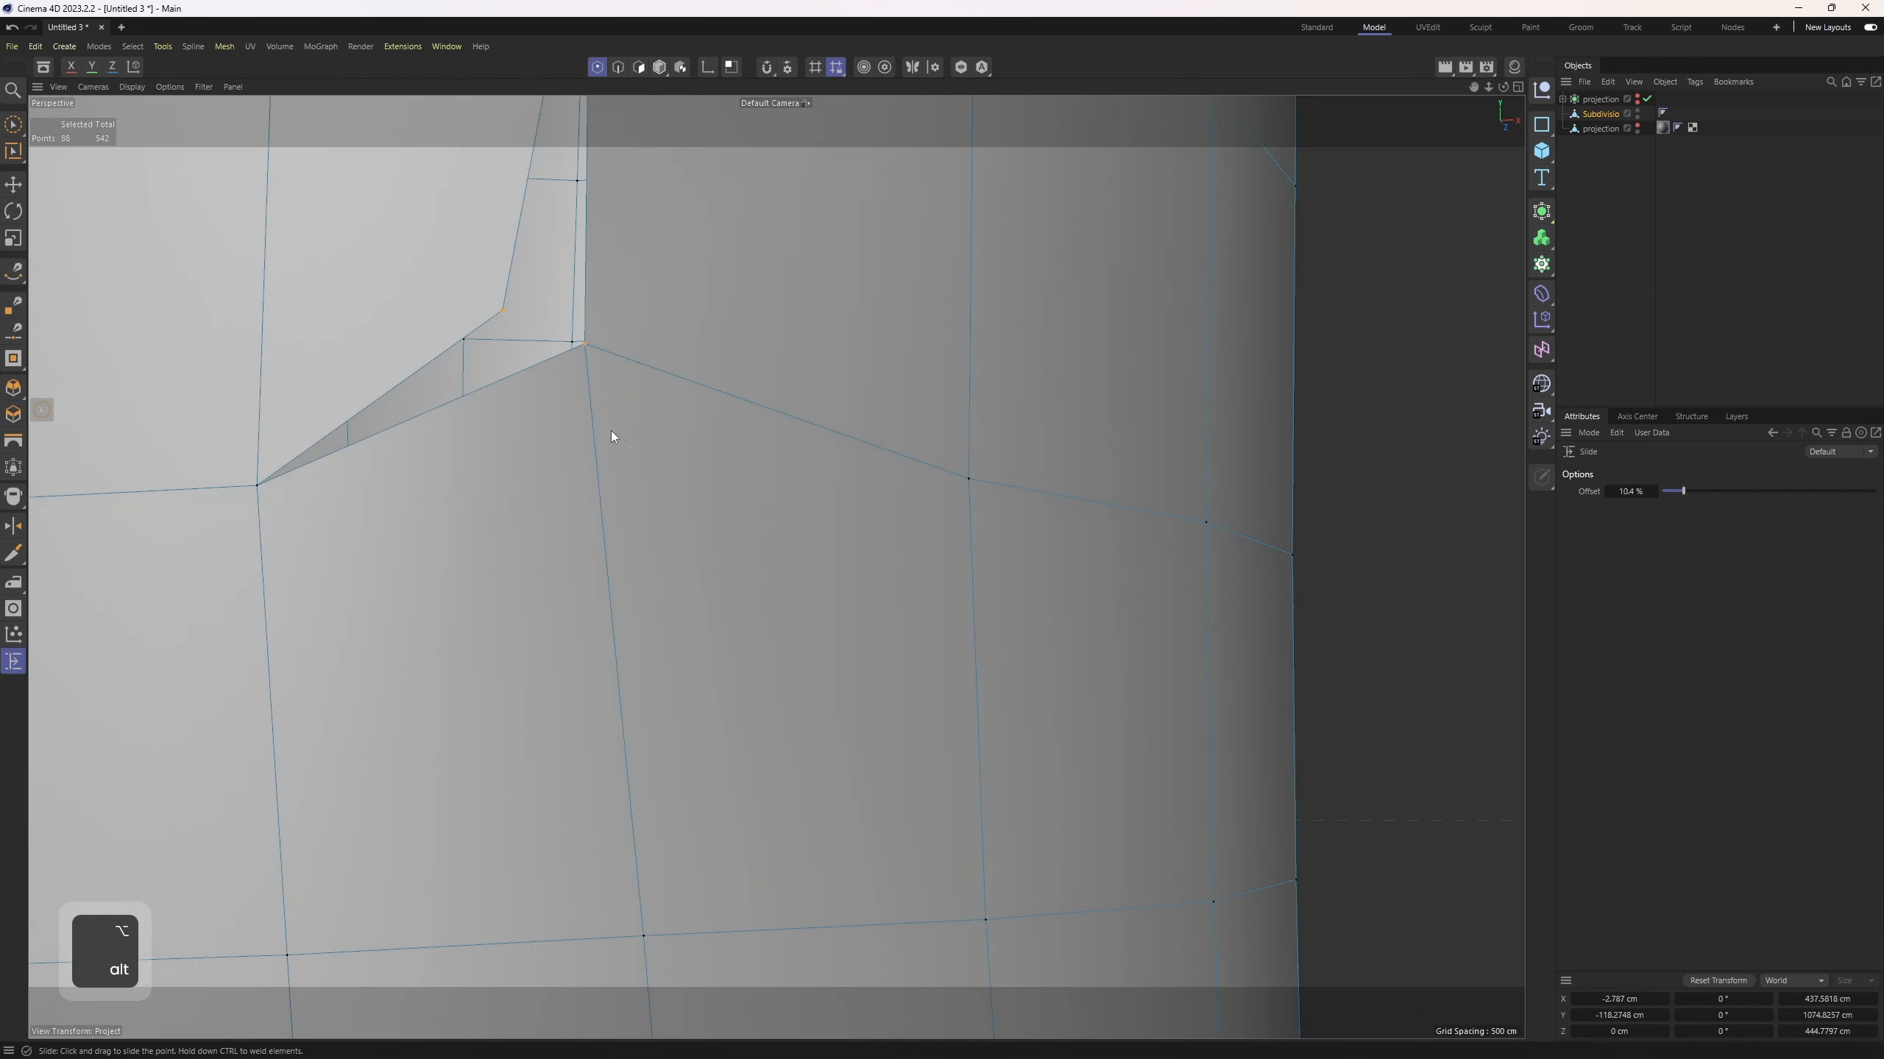
key(e)
click(465, 338)
alt+drag(475, 342, 777, 480)
click(768, 68)
alt+right_drag(779, 481, 691, 518)
alt+drag(691, 517, 770, 517)
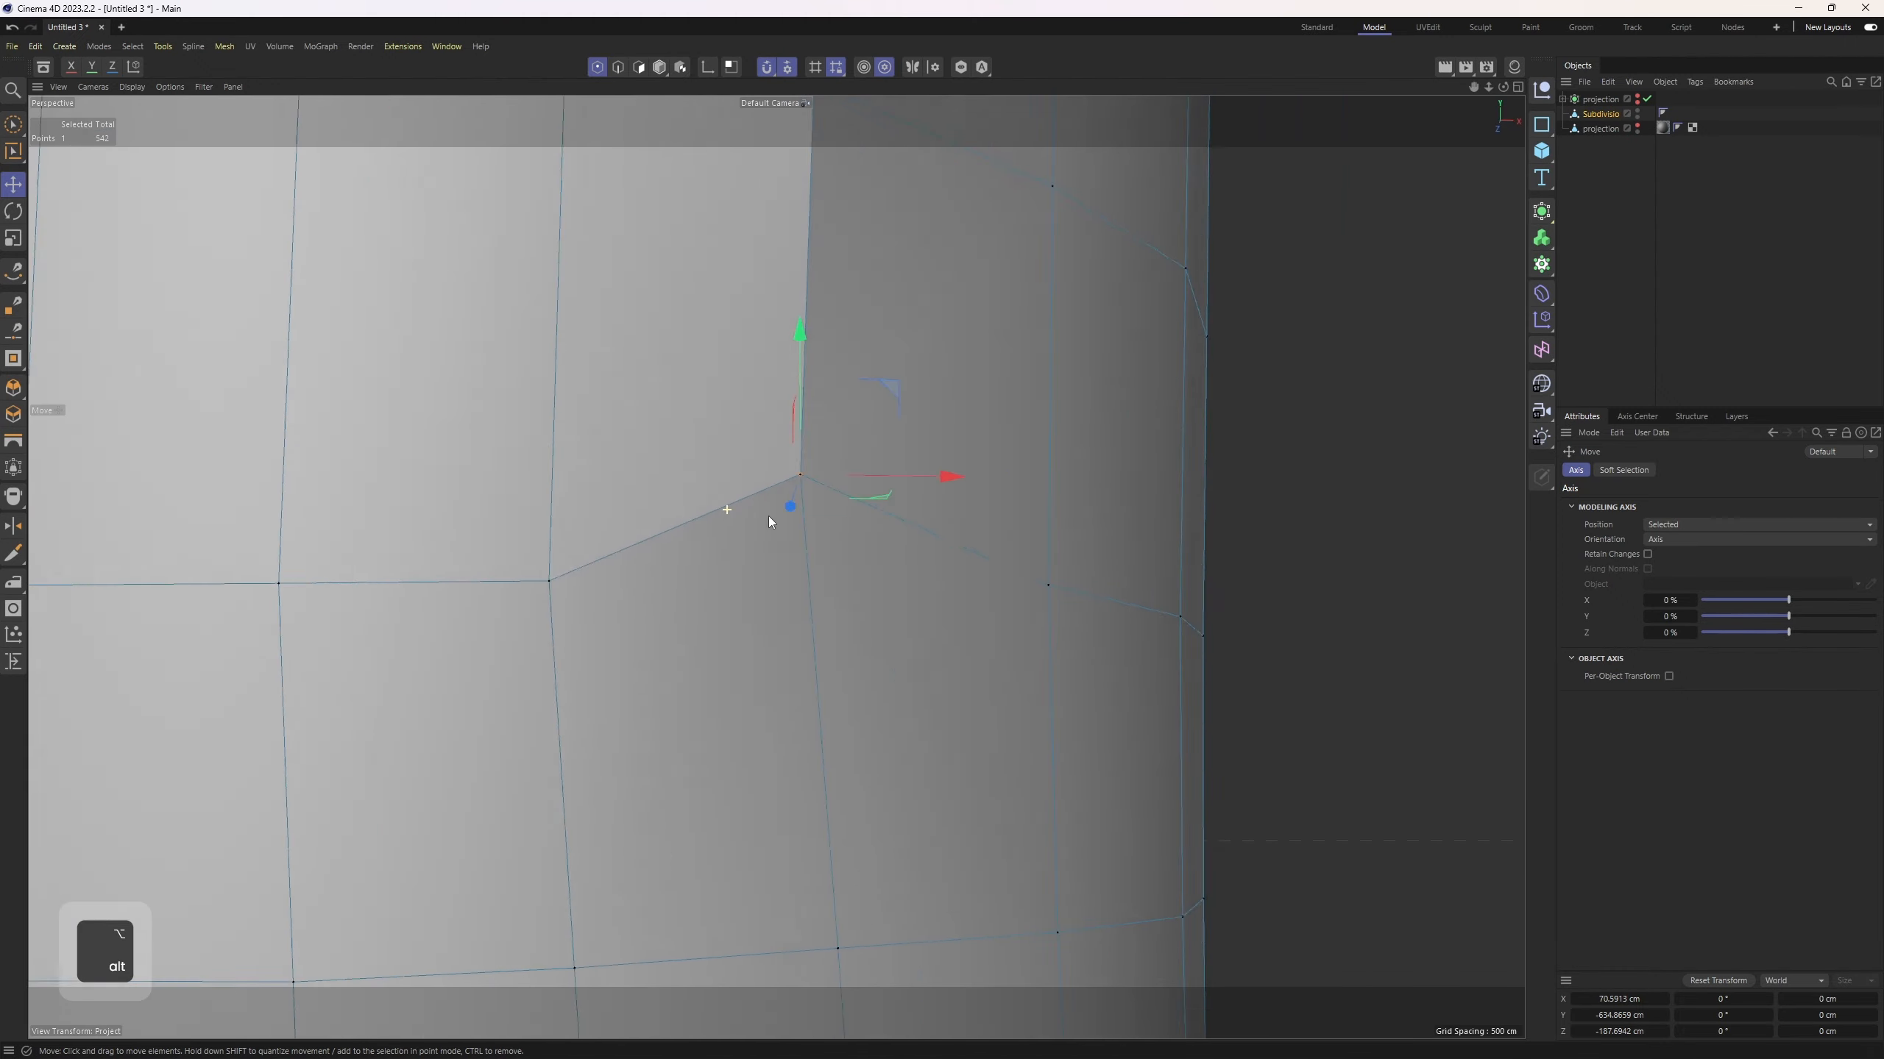
alt+right_drag(770, 517, 696, 519)
alt+drag(757, 526, 882, 553)
Step: Slide the panel's other lower corner point to the reference outline and snap its detached counterpart onto it
alt+right_drag(530, 510, 565, 513)
key(m)
key(o)
middle_click(451, 538)
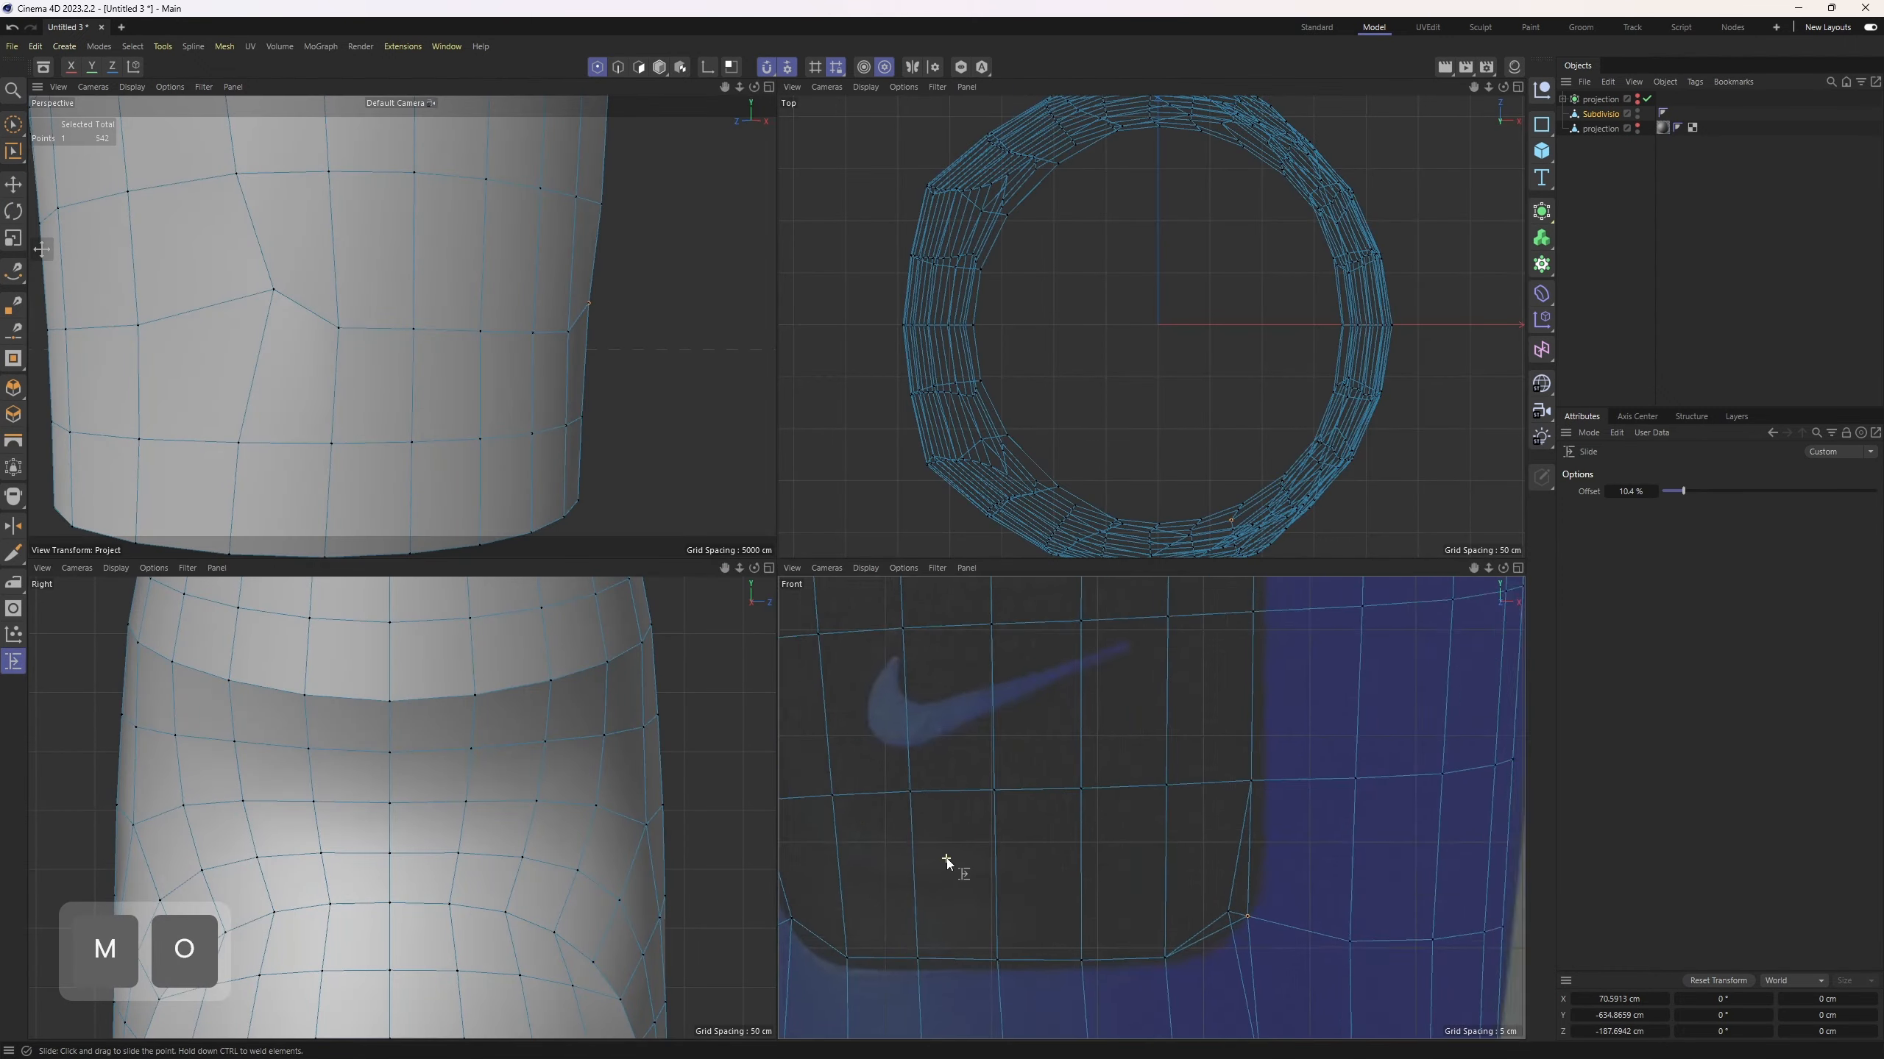
alt+middle_drag(816, 947, 1038, 879)
alt+right_drag(1038, 879, 1091, 883)
alt+right_drag(334, 352, 403, 366)
drag(404, 367, 350, 343)
key(e)
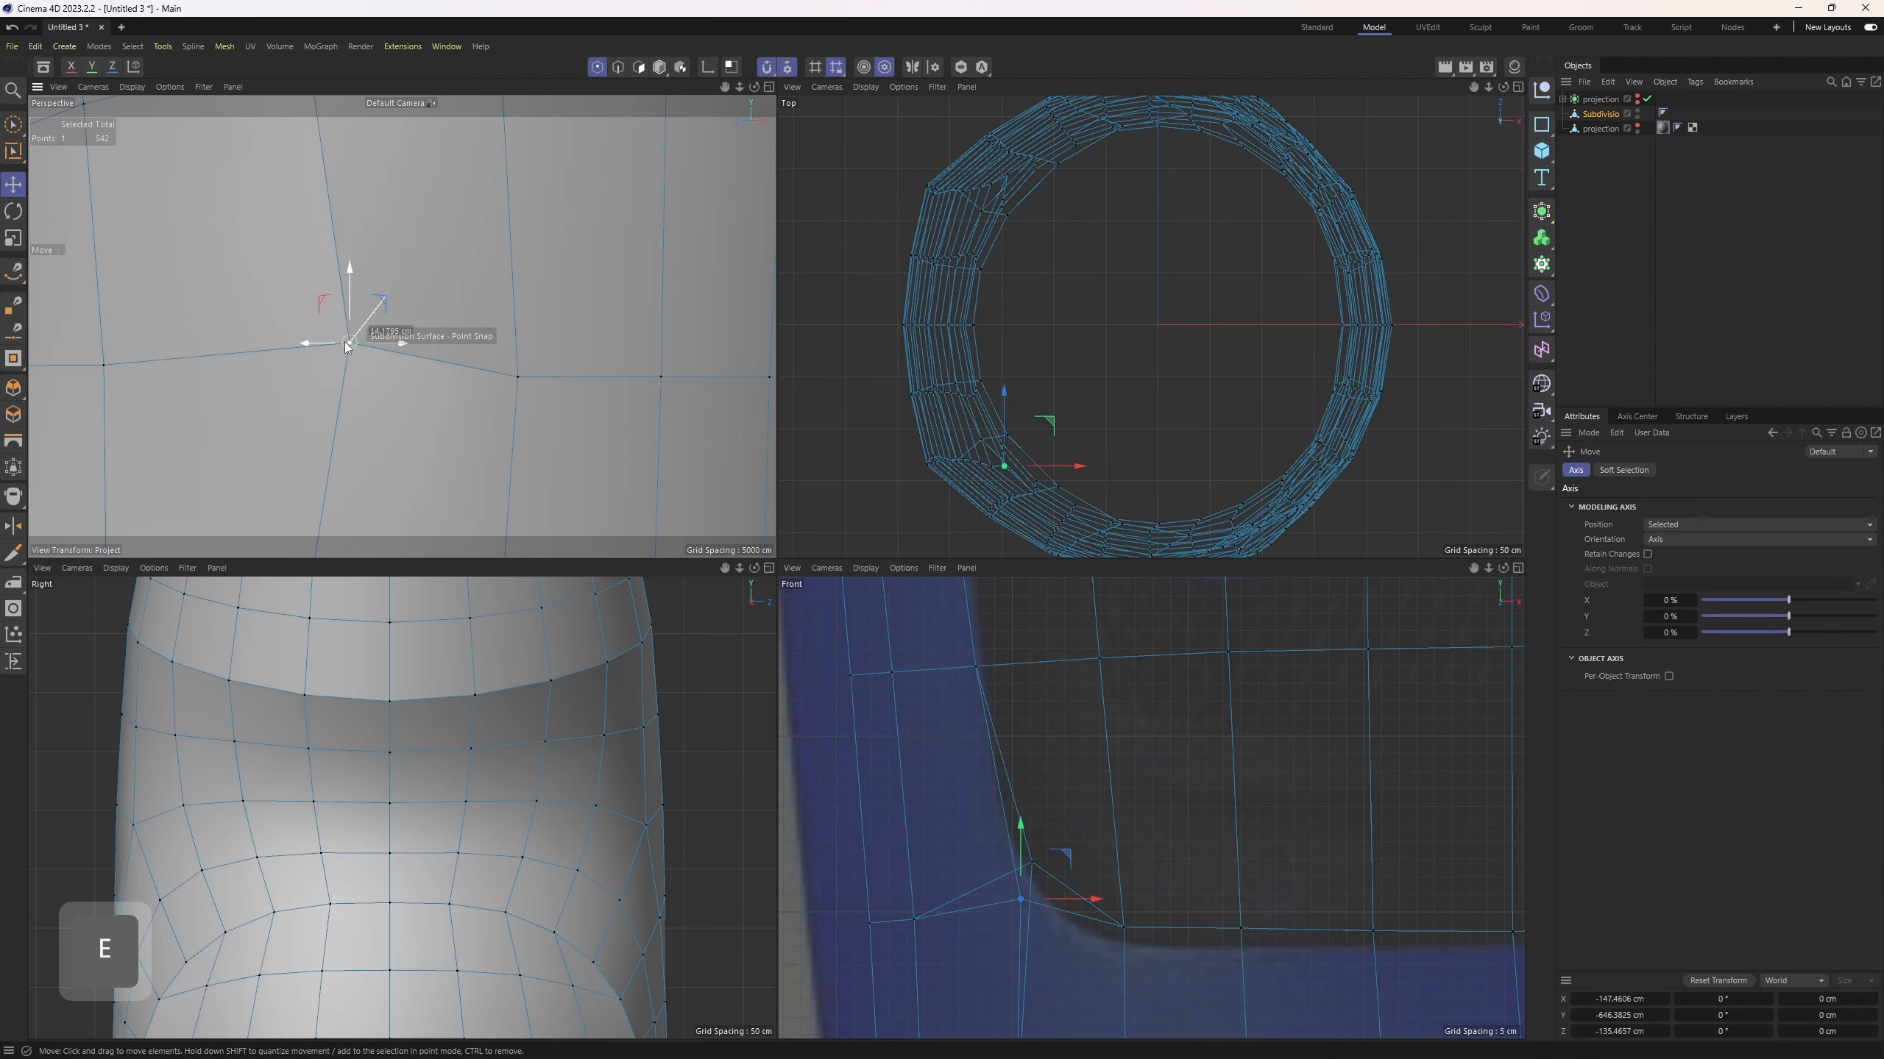
alt+right_drag(531, 385, 400, 391)
Step: Select the panel's upper corner point and adjust it with the Slide tool against the reference's rounded corner
alt+middle_drag(1148, 807, 1038, 824)
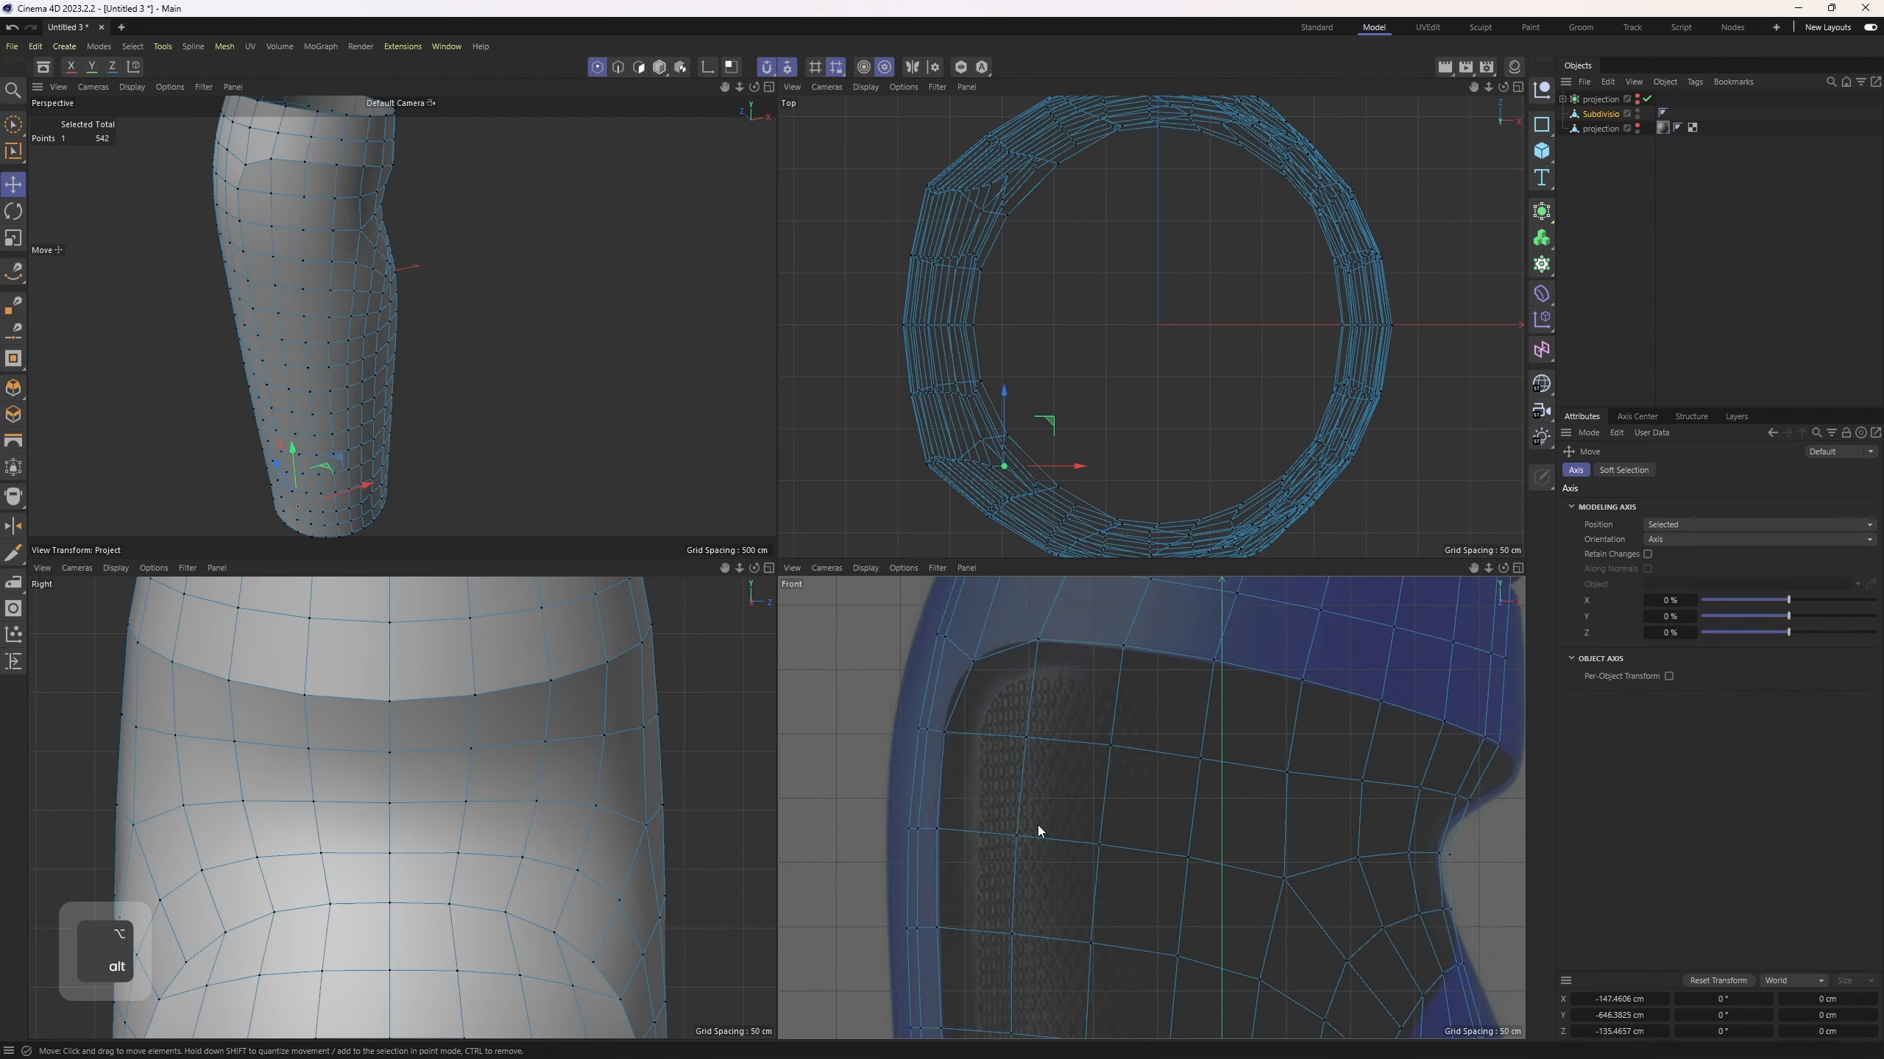
alt+right_drag(1037, 824, 967, 760)
click(966, 760)
middle_click(285, 289)
alt+drag(500, 262, 527, 274)
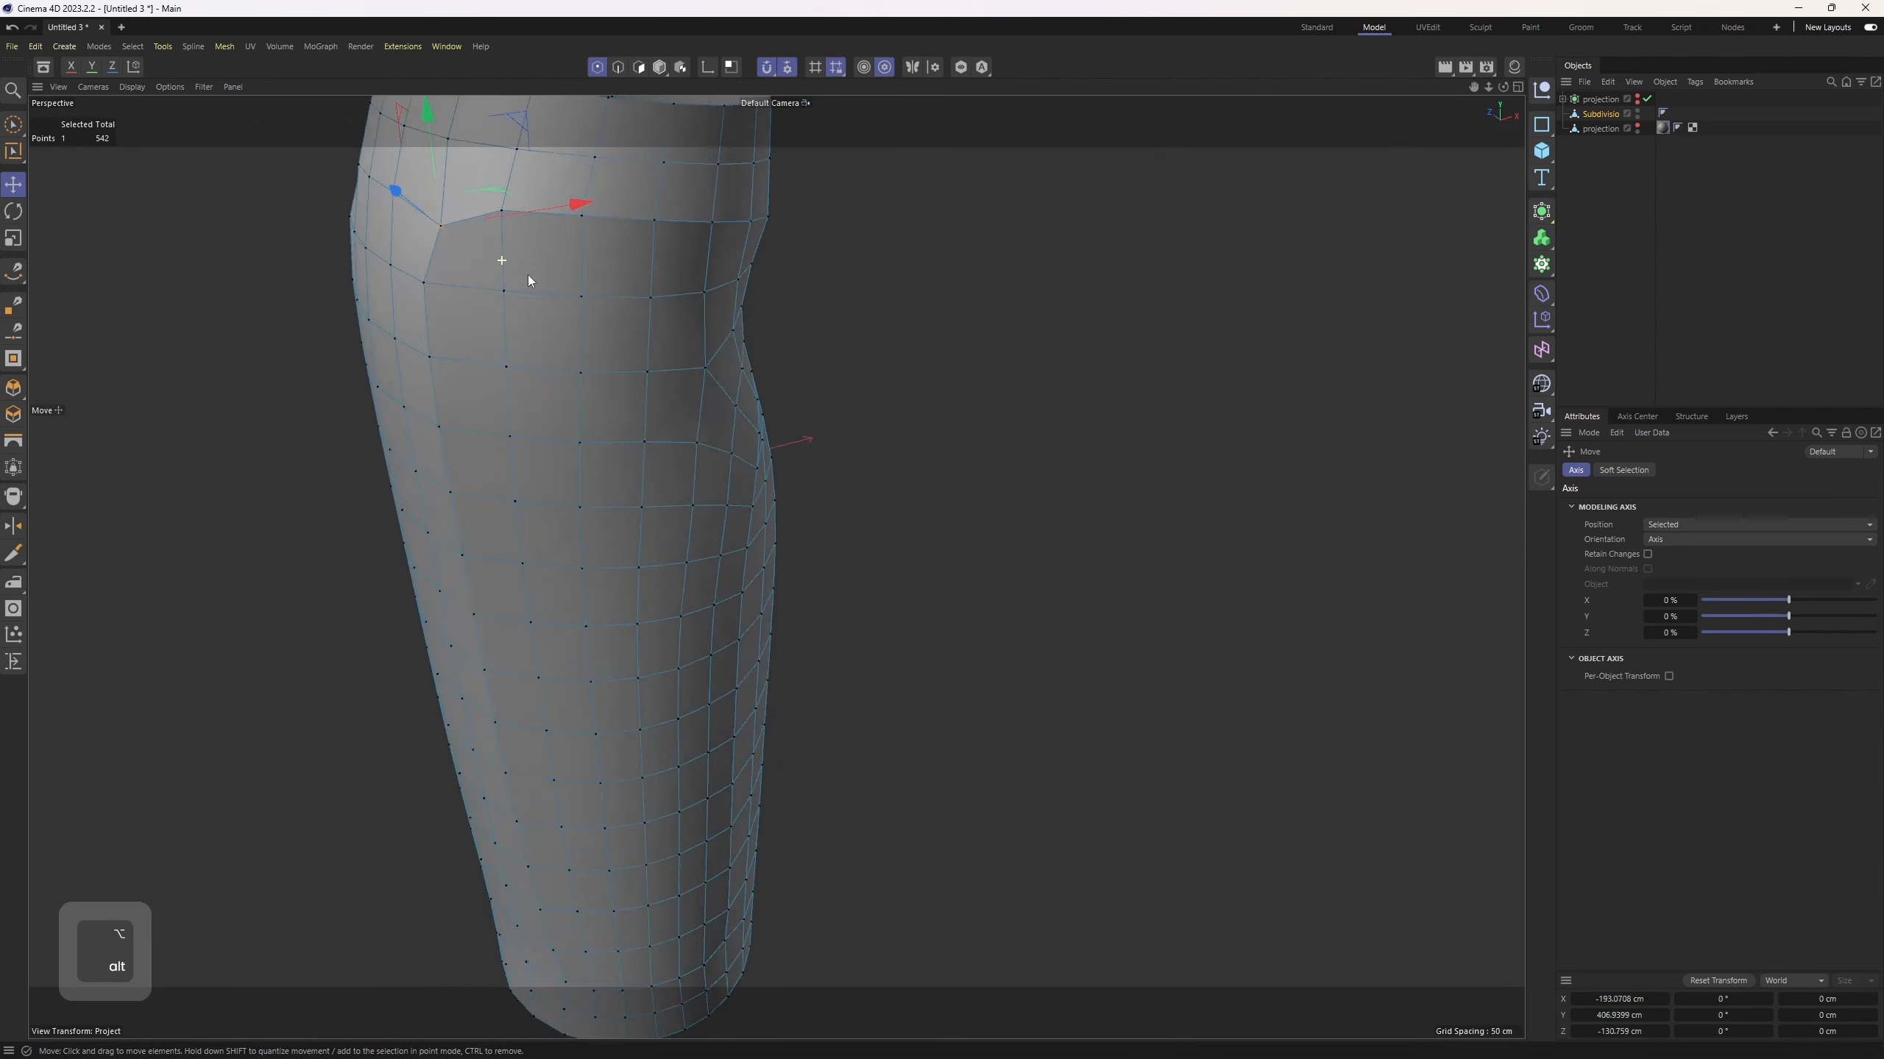
alt+middle_drag(527, 273, 544, 448)
alt+right_drag(545, 447, 567, 489)
key(m)
key(o)
alt+drag(567, 489, 464, 371)
middle_click(464, 371)
alt+middle_drag(464, 371, 478, 331)
alt+right_drag(478, 331, 526, 329)
alt+drag(525, 330, 460, 334)
Step: Reselect the panel's upper corner point and shift it slightly along its edge with the Slide tool to match the reference
key(3)
key(r)
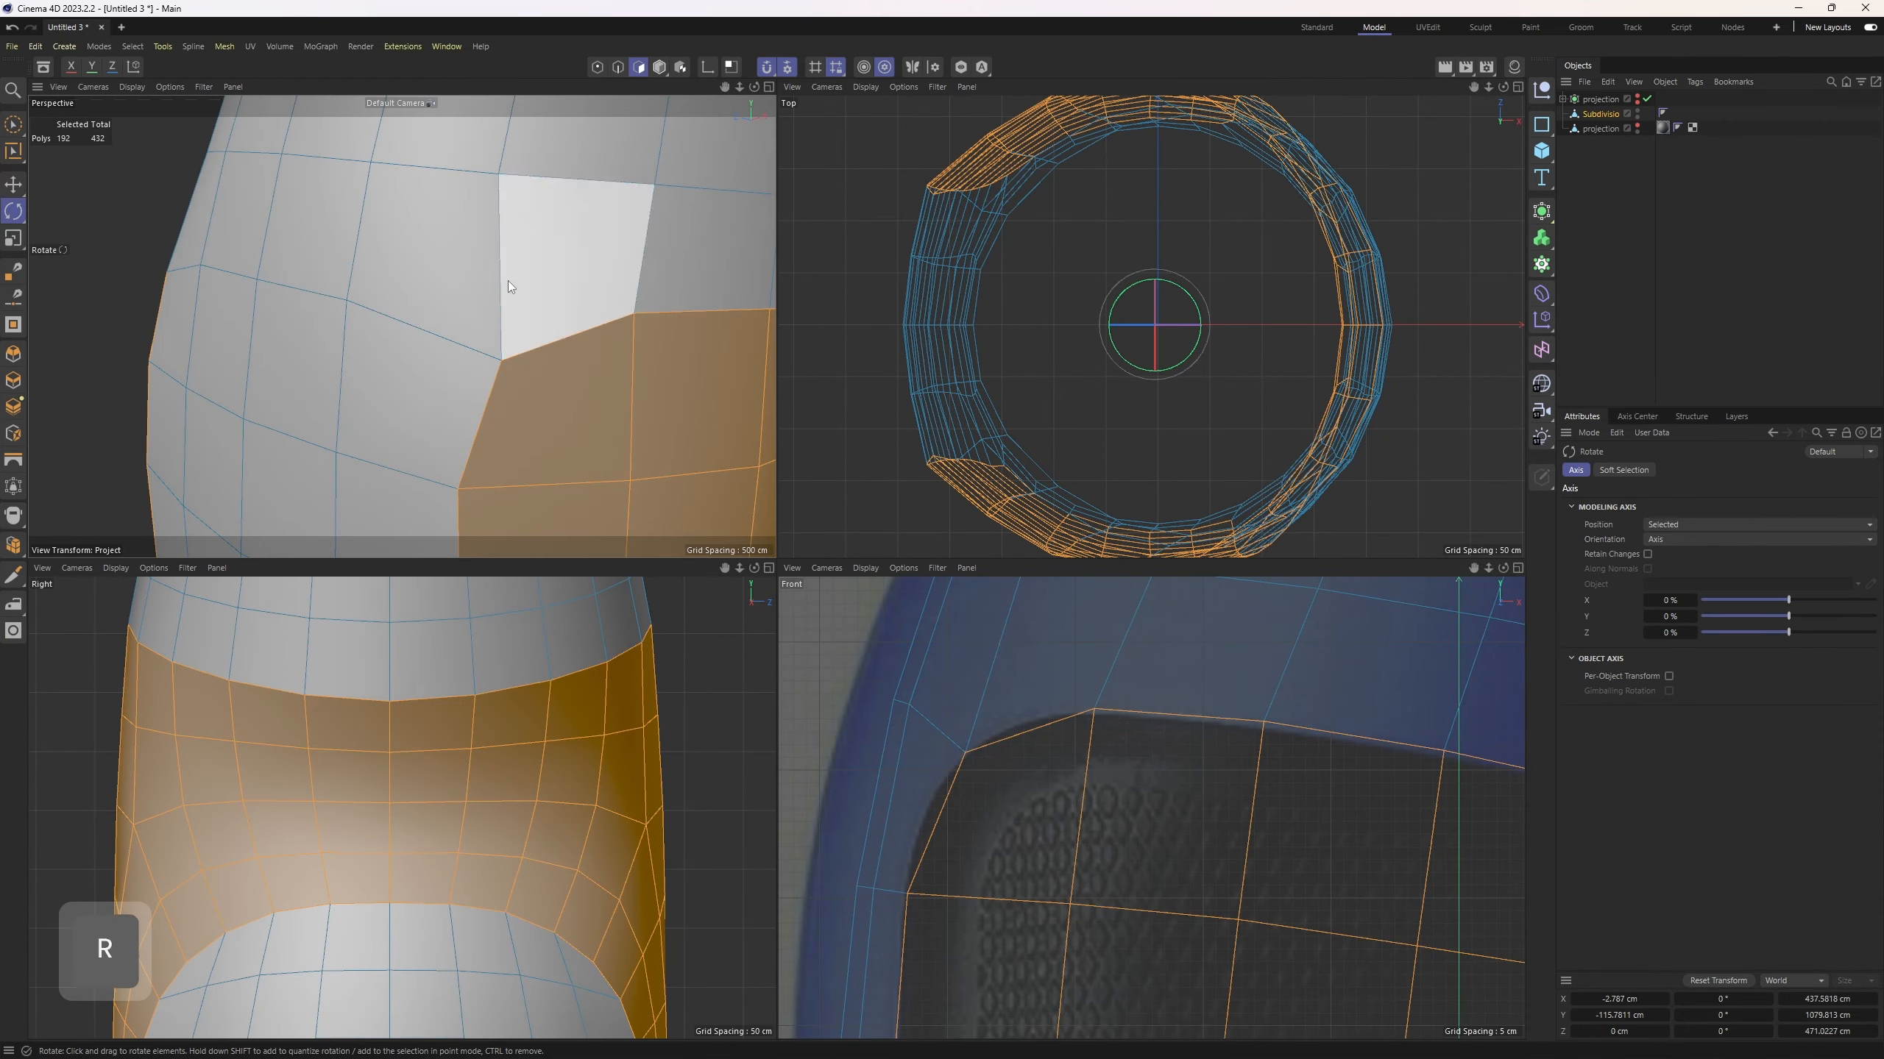
key(2)
key(1)
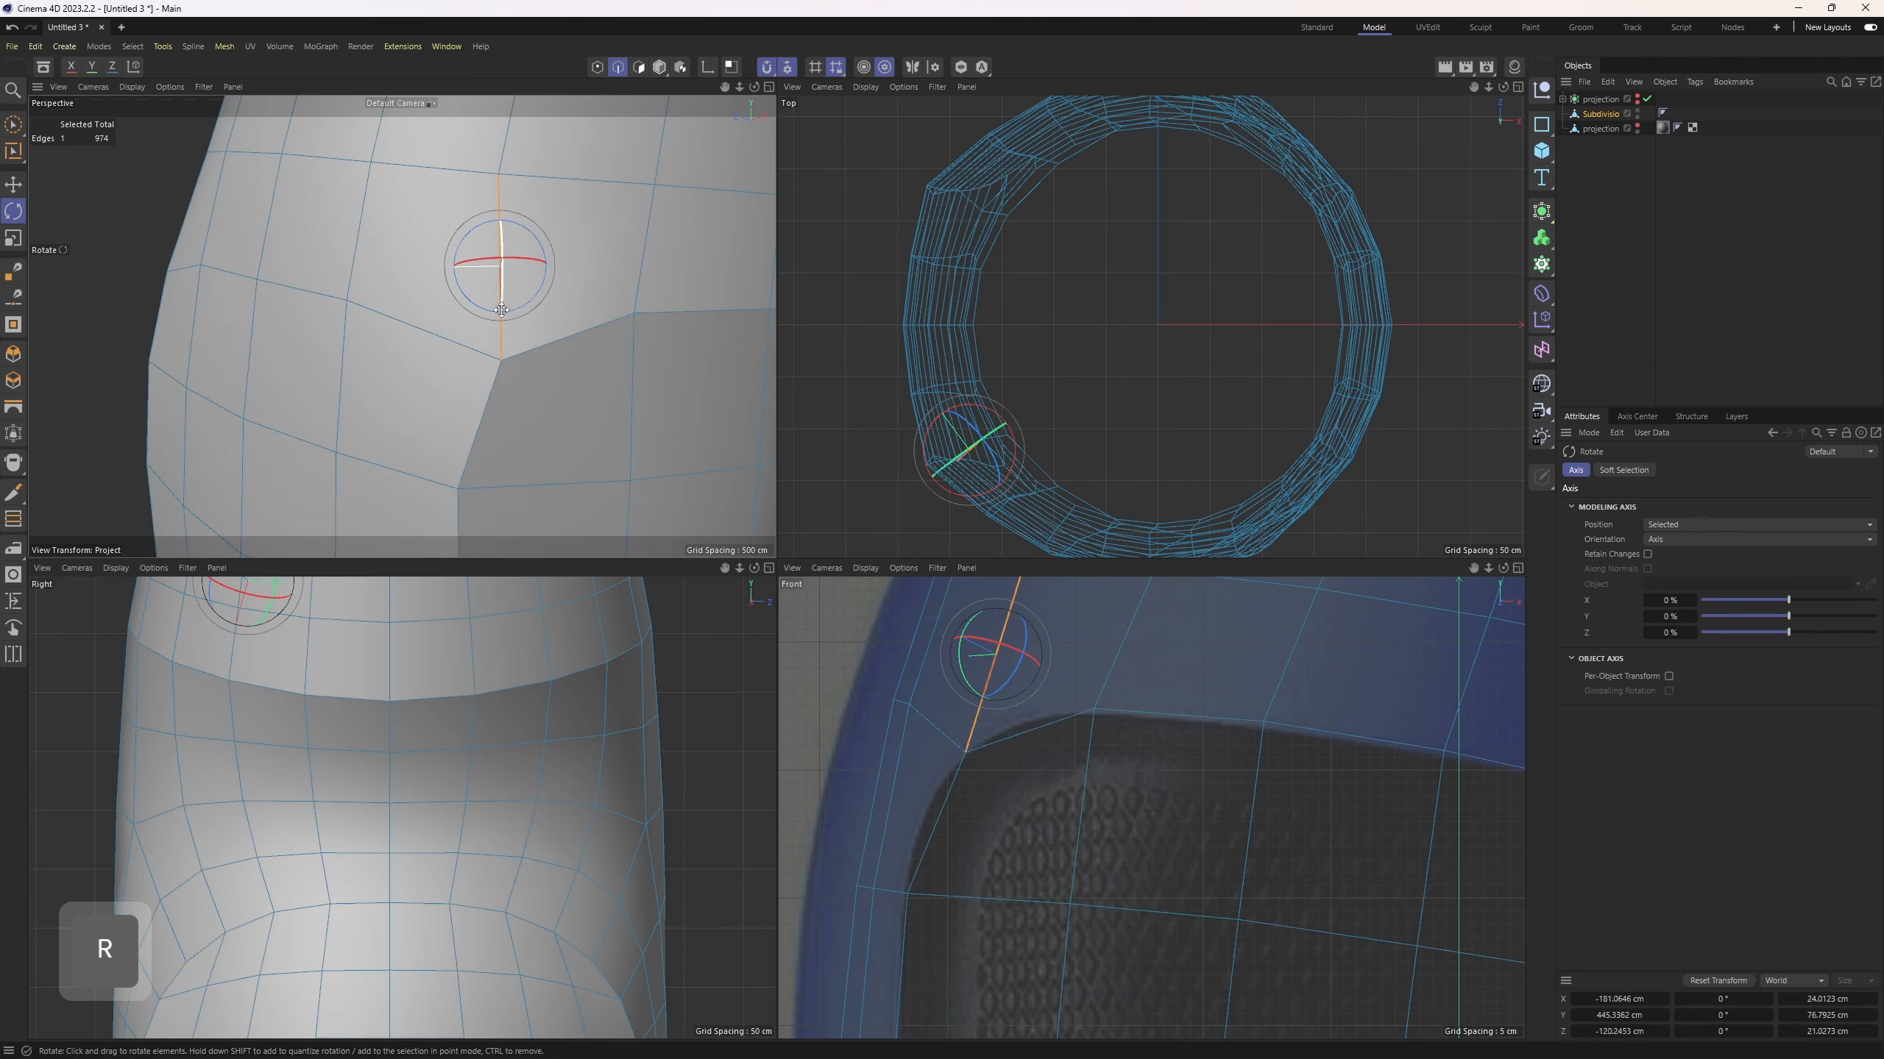
alt+drag(446, 336, 553, 321)
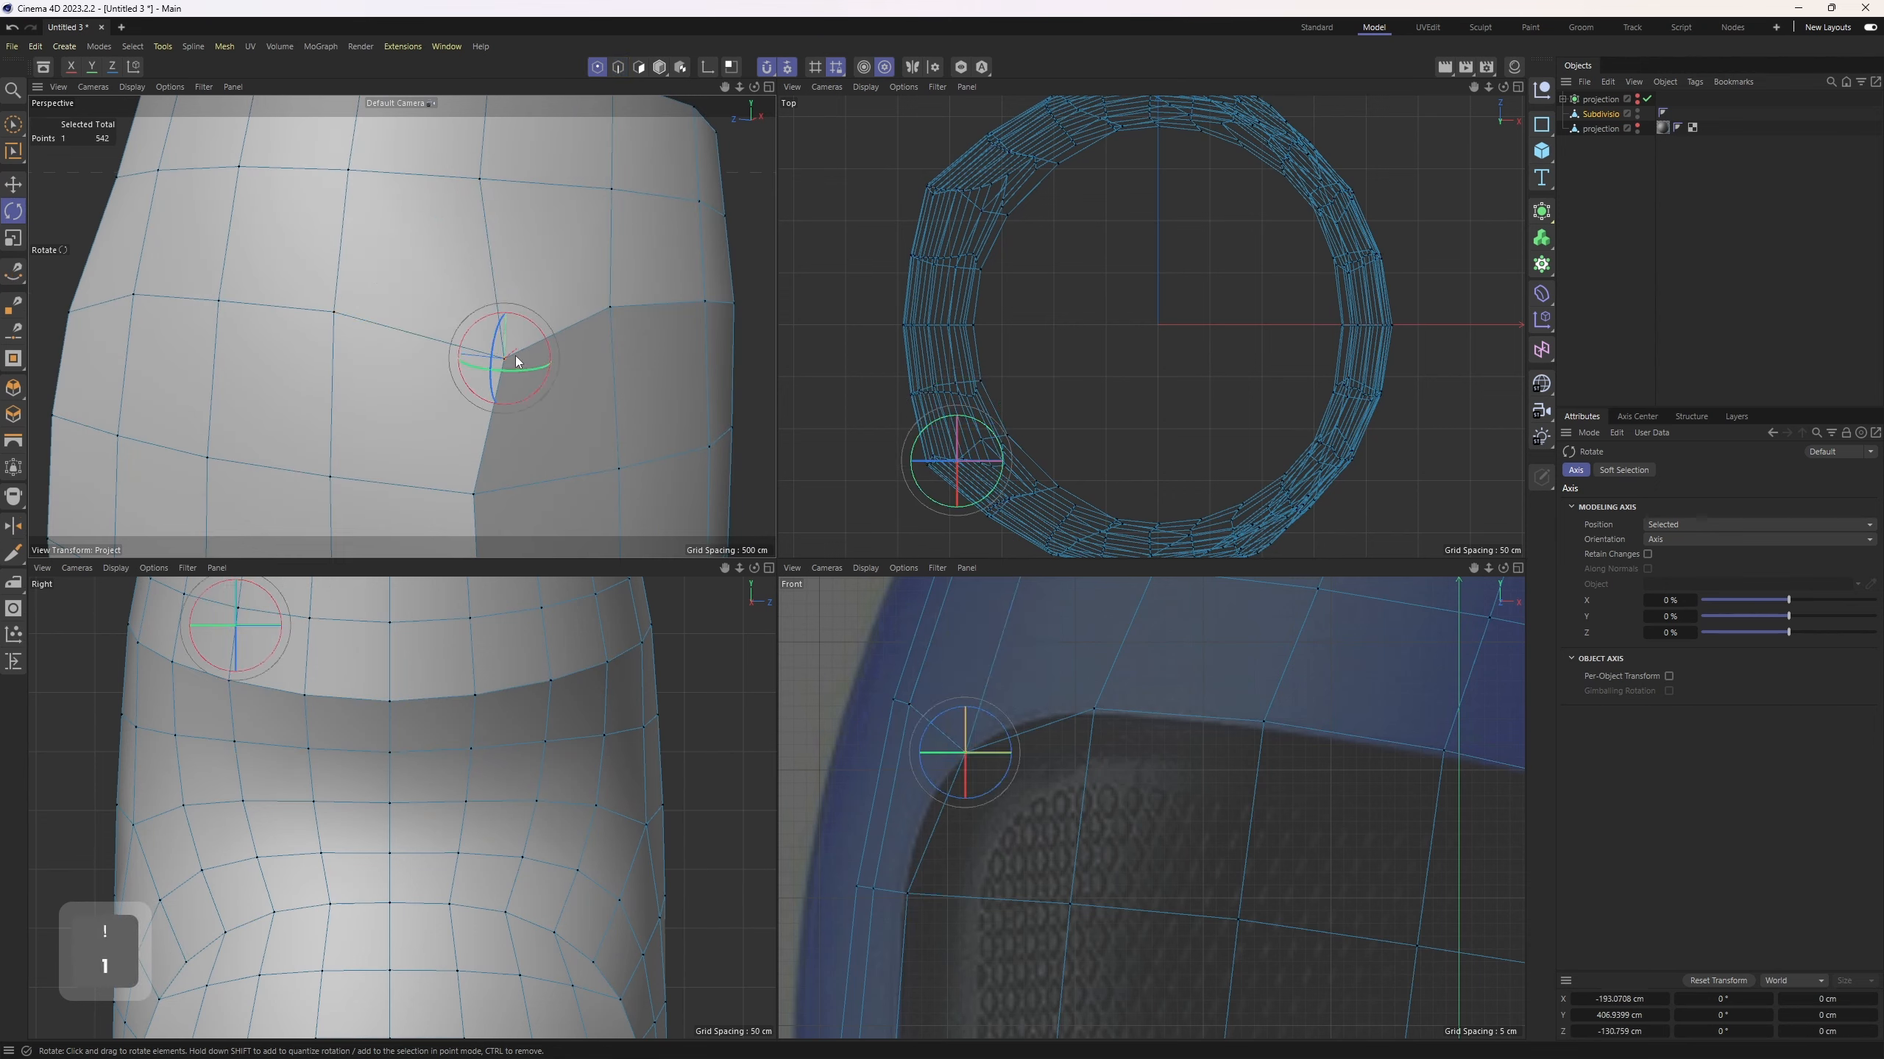
scroll(514, 371, up, 5)
key(o)
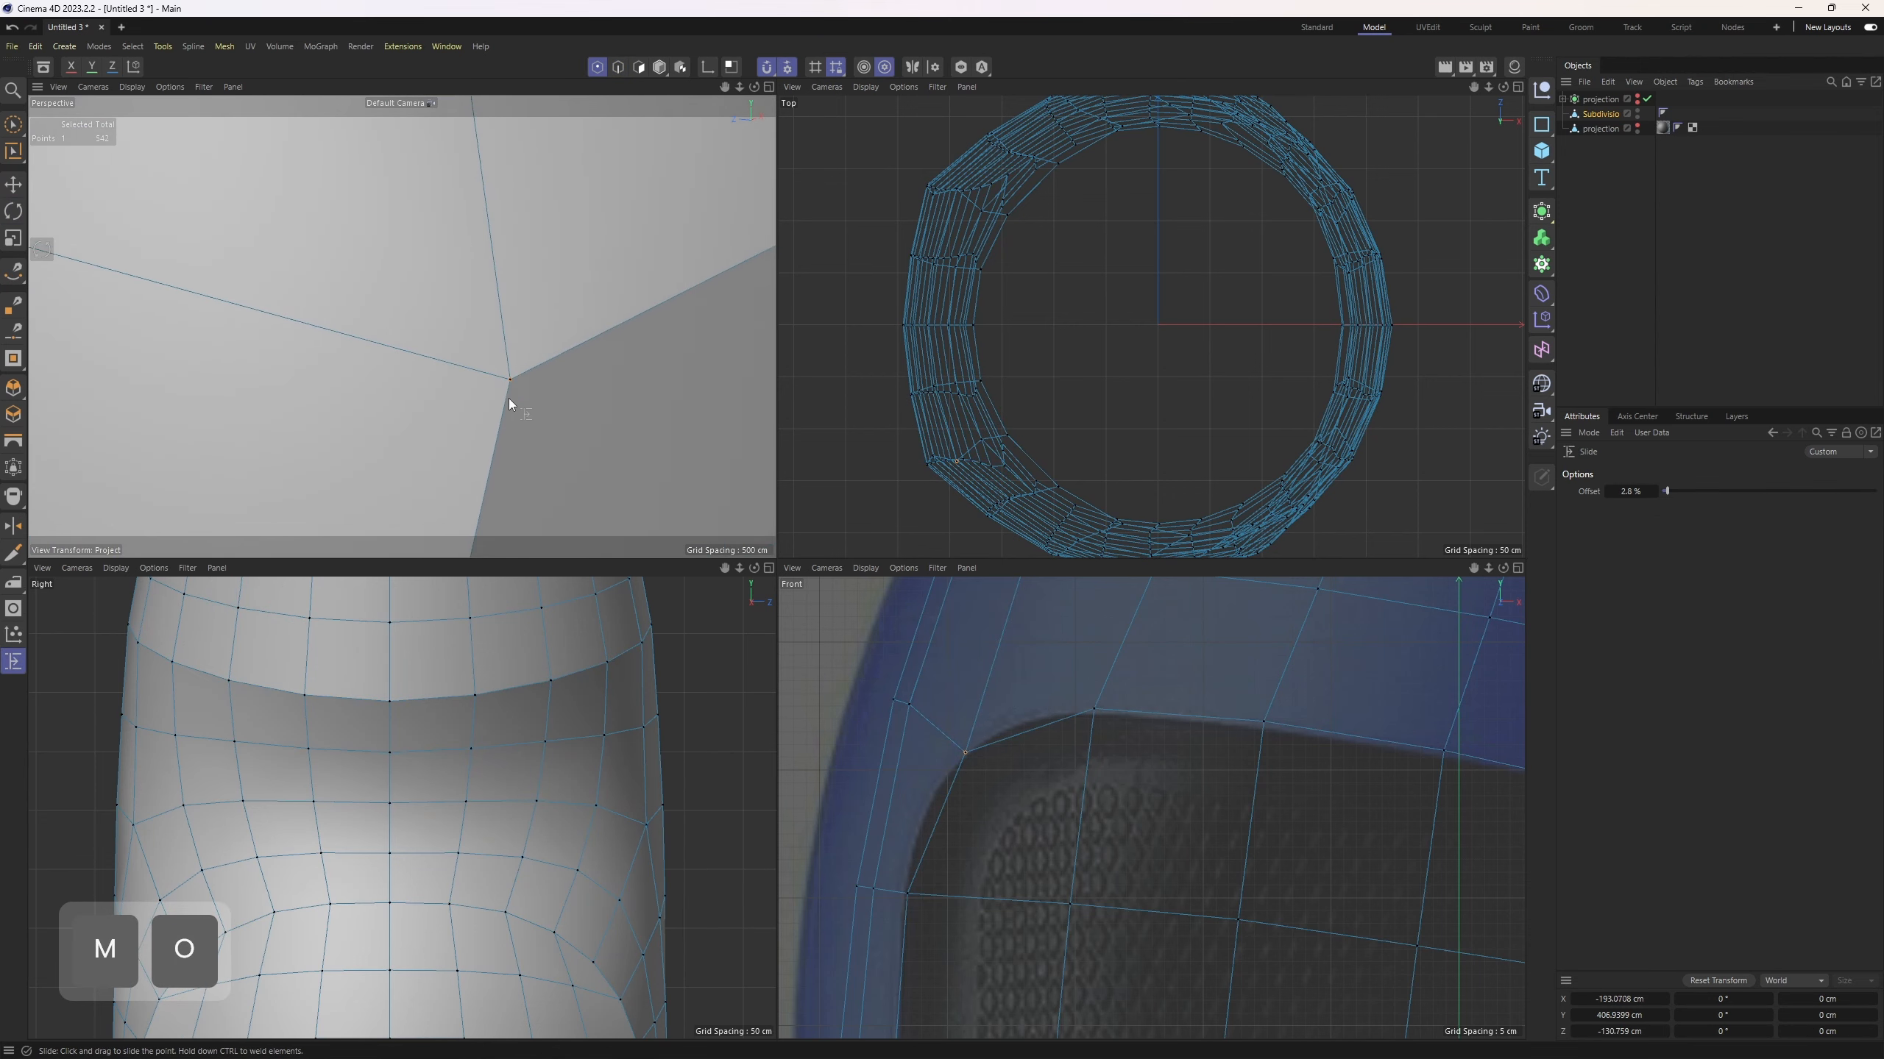
drag(510, 387, 500, 345)
alt+right_drag(515, 344, 509, 344)
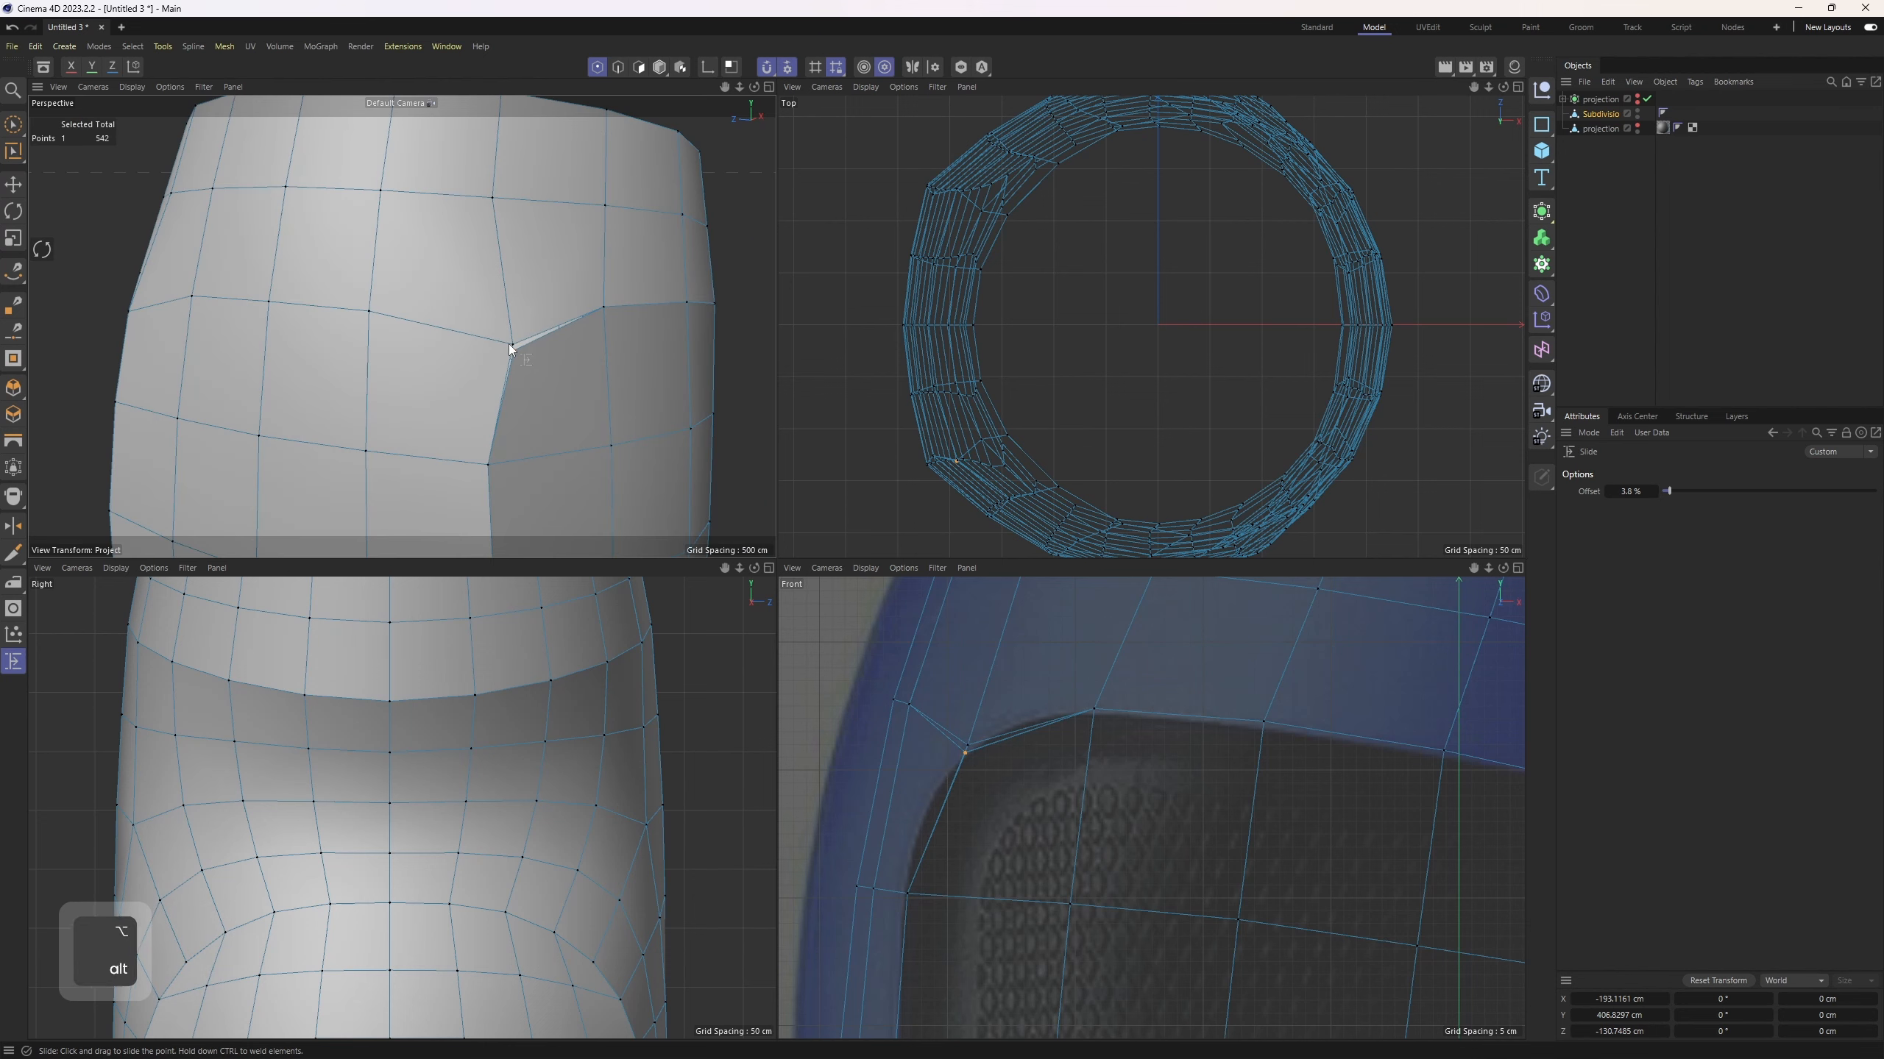
Step: Separate the overlapping points at the upper corner with Slide, and move the detached point onto its counterpart to close the gap
drag(510, 344, 466, 368)
key(ctrl+z)
scroll(487, 360, down, 3)
scroll(467, 368, up, 4)
scroll(517, 395, up, 3)
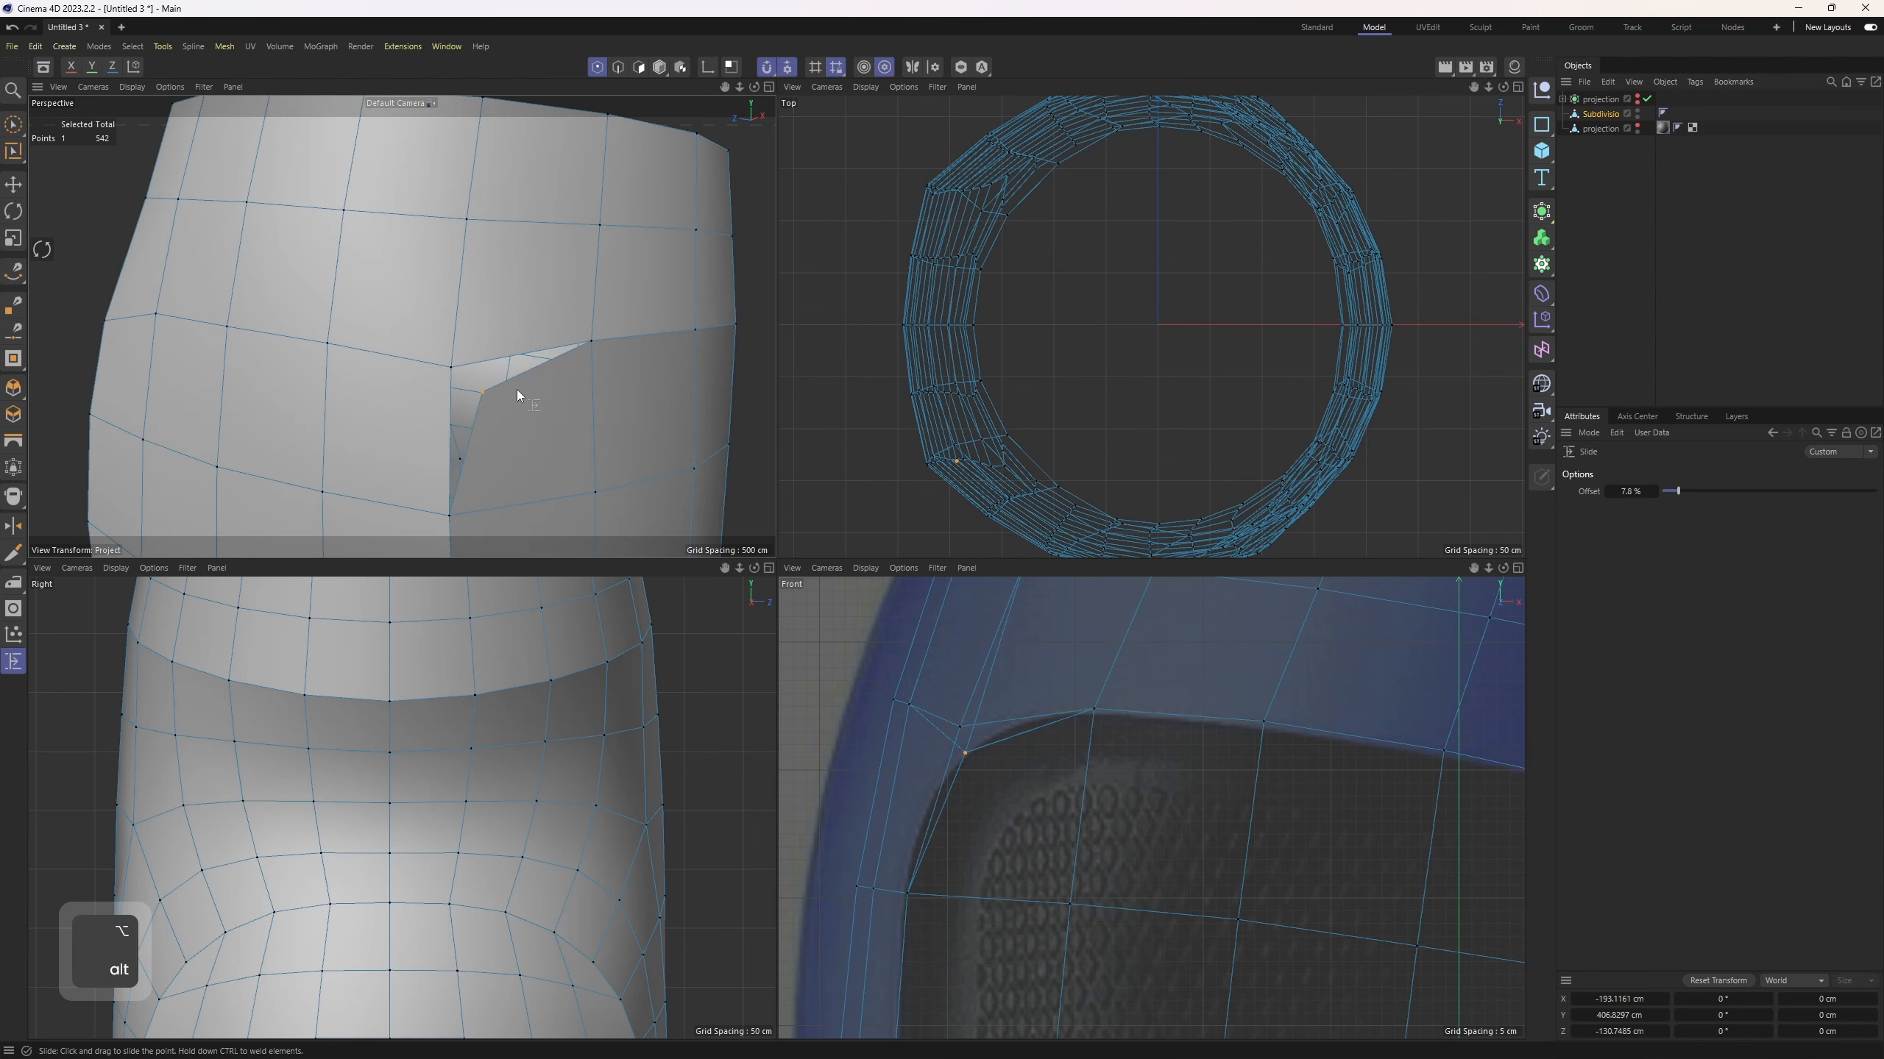
key(f)
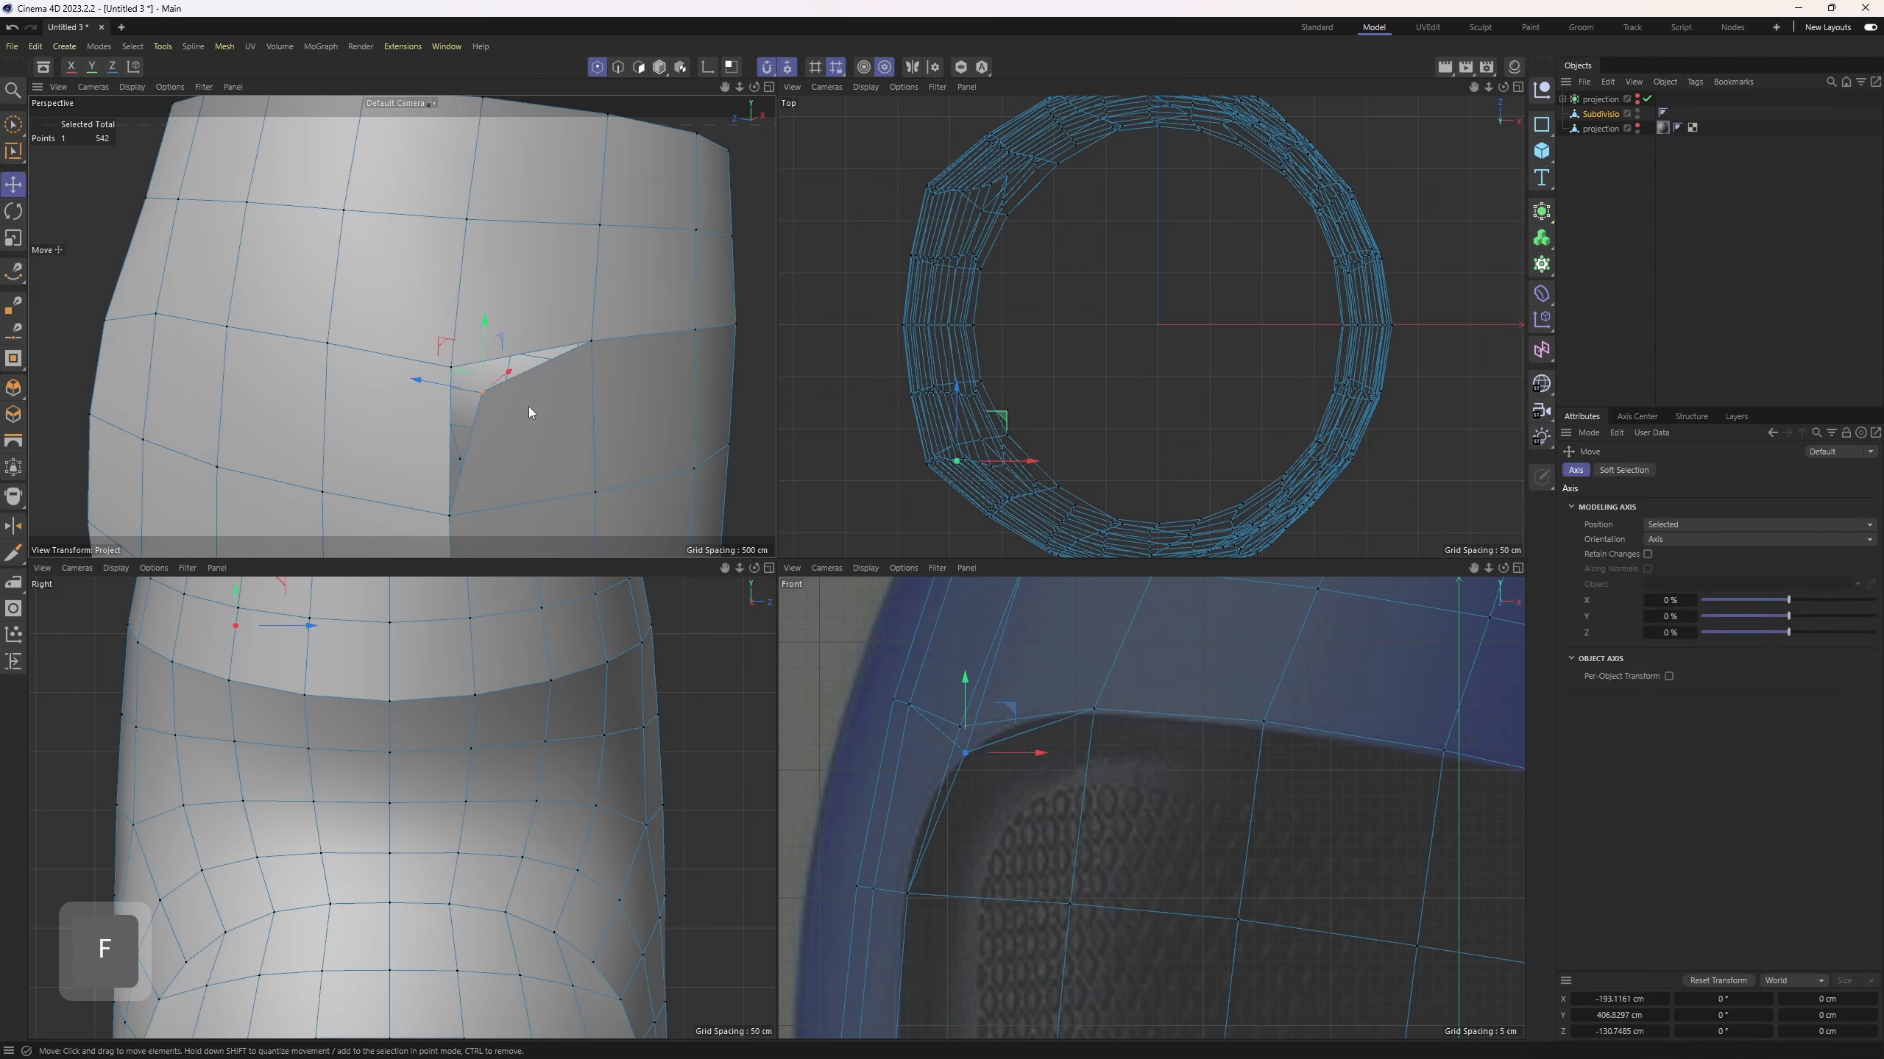
drag(514, 412, 551, 377)
scroll(507, 417, down, 3)
middle_click(550, 376)
scroll(549, 385, down, 4)
Step: Symmetrize all polygons of the sleeve mesh with Link With Hub disabled and Z set to -Z to +Z
alt+drag(564, 497, 454, 597)
key(Return)
key(Return)
alt+drag(651, 608, 371, 570)
alt+drag(539, 526, 406, 592)
scroll(561, 587, down, 1)
key(4)
key(Return)
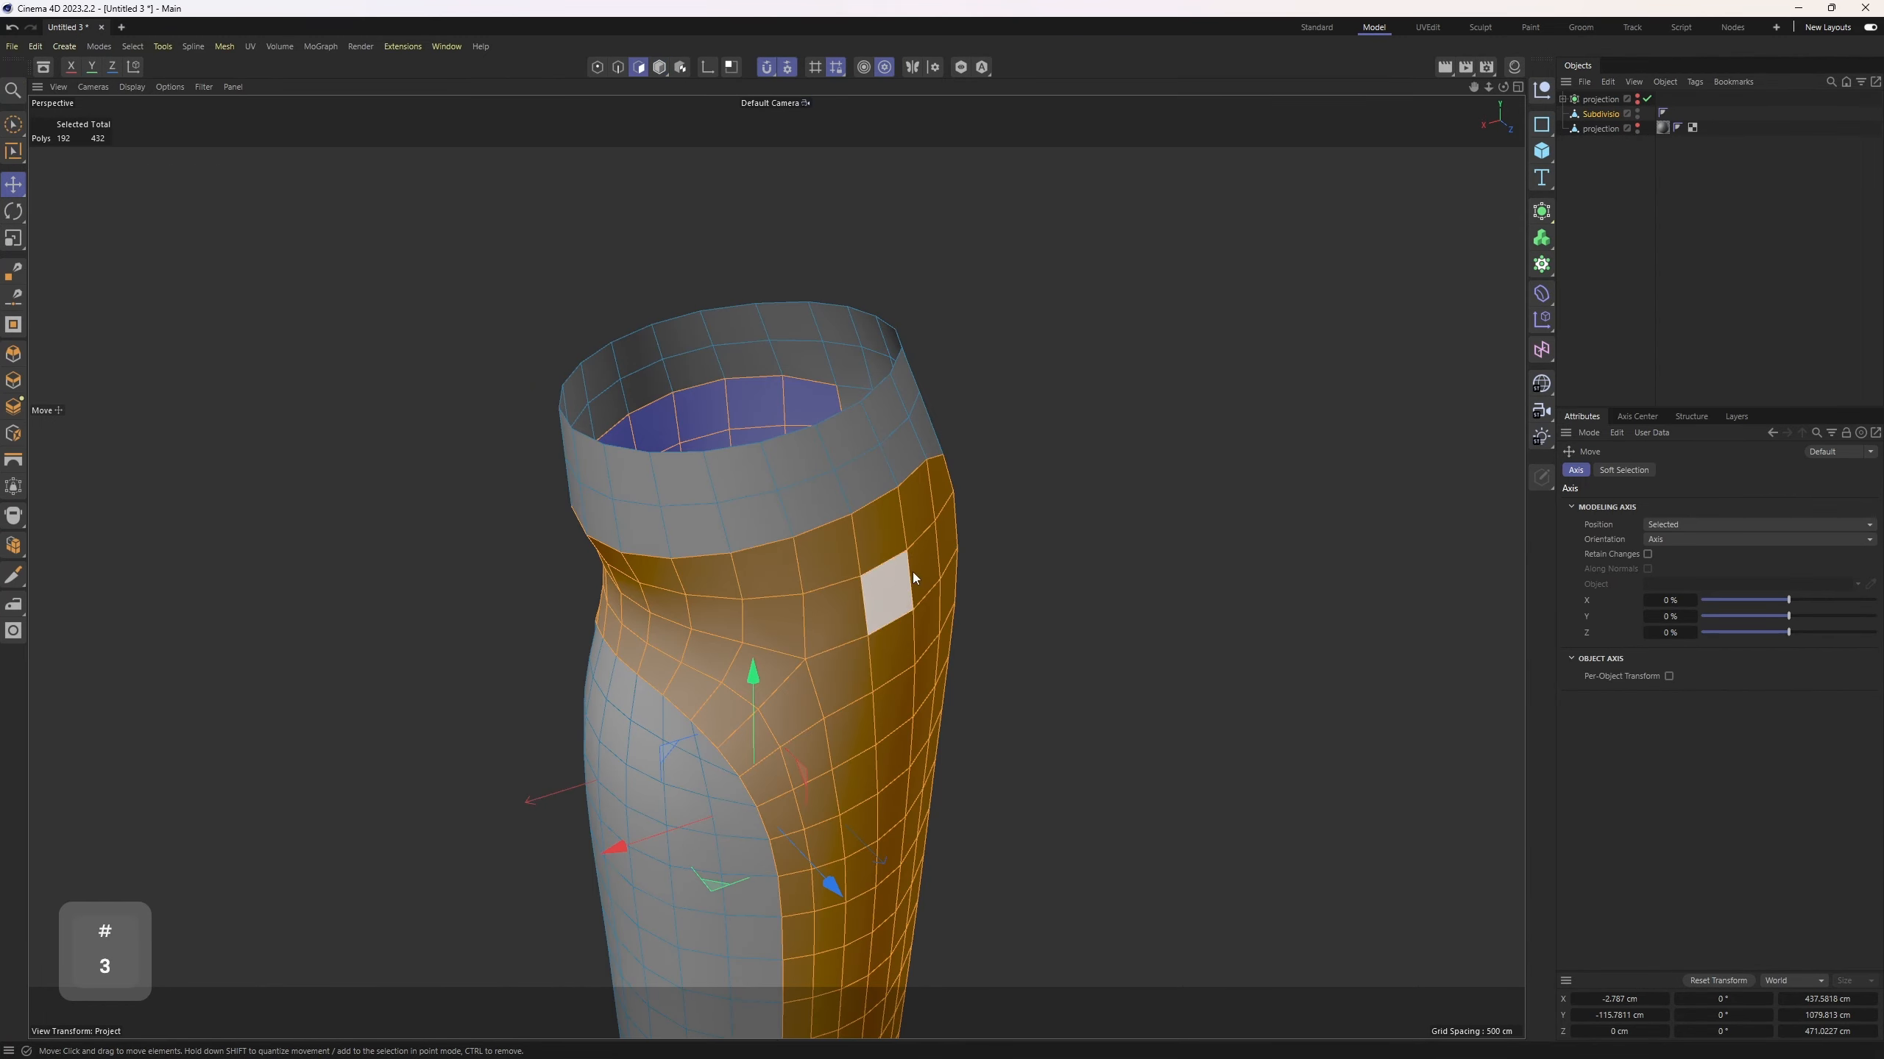
key(ctrl+a)
right_click(1253, 535)
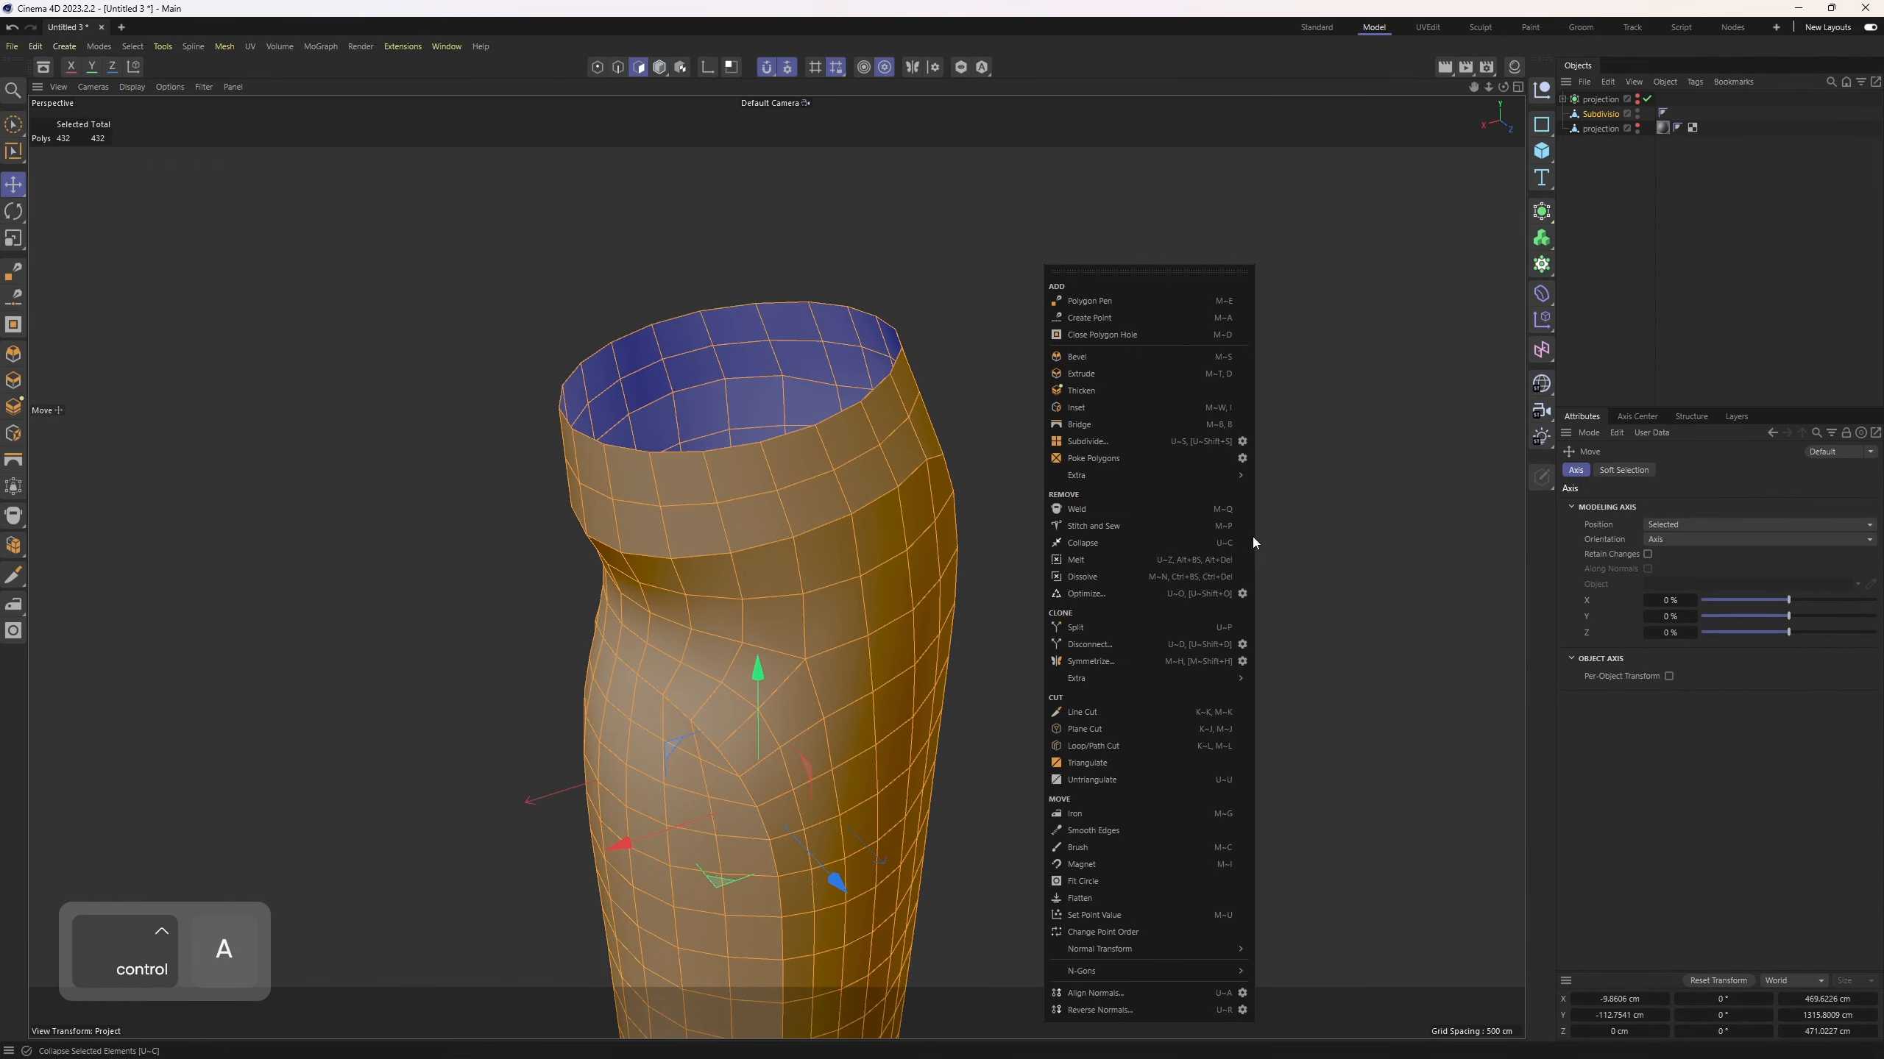
click(1242, 663)
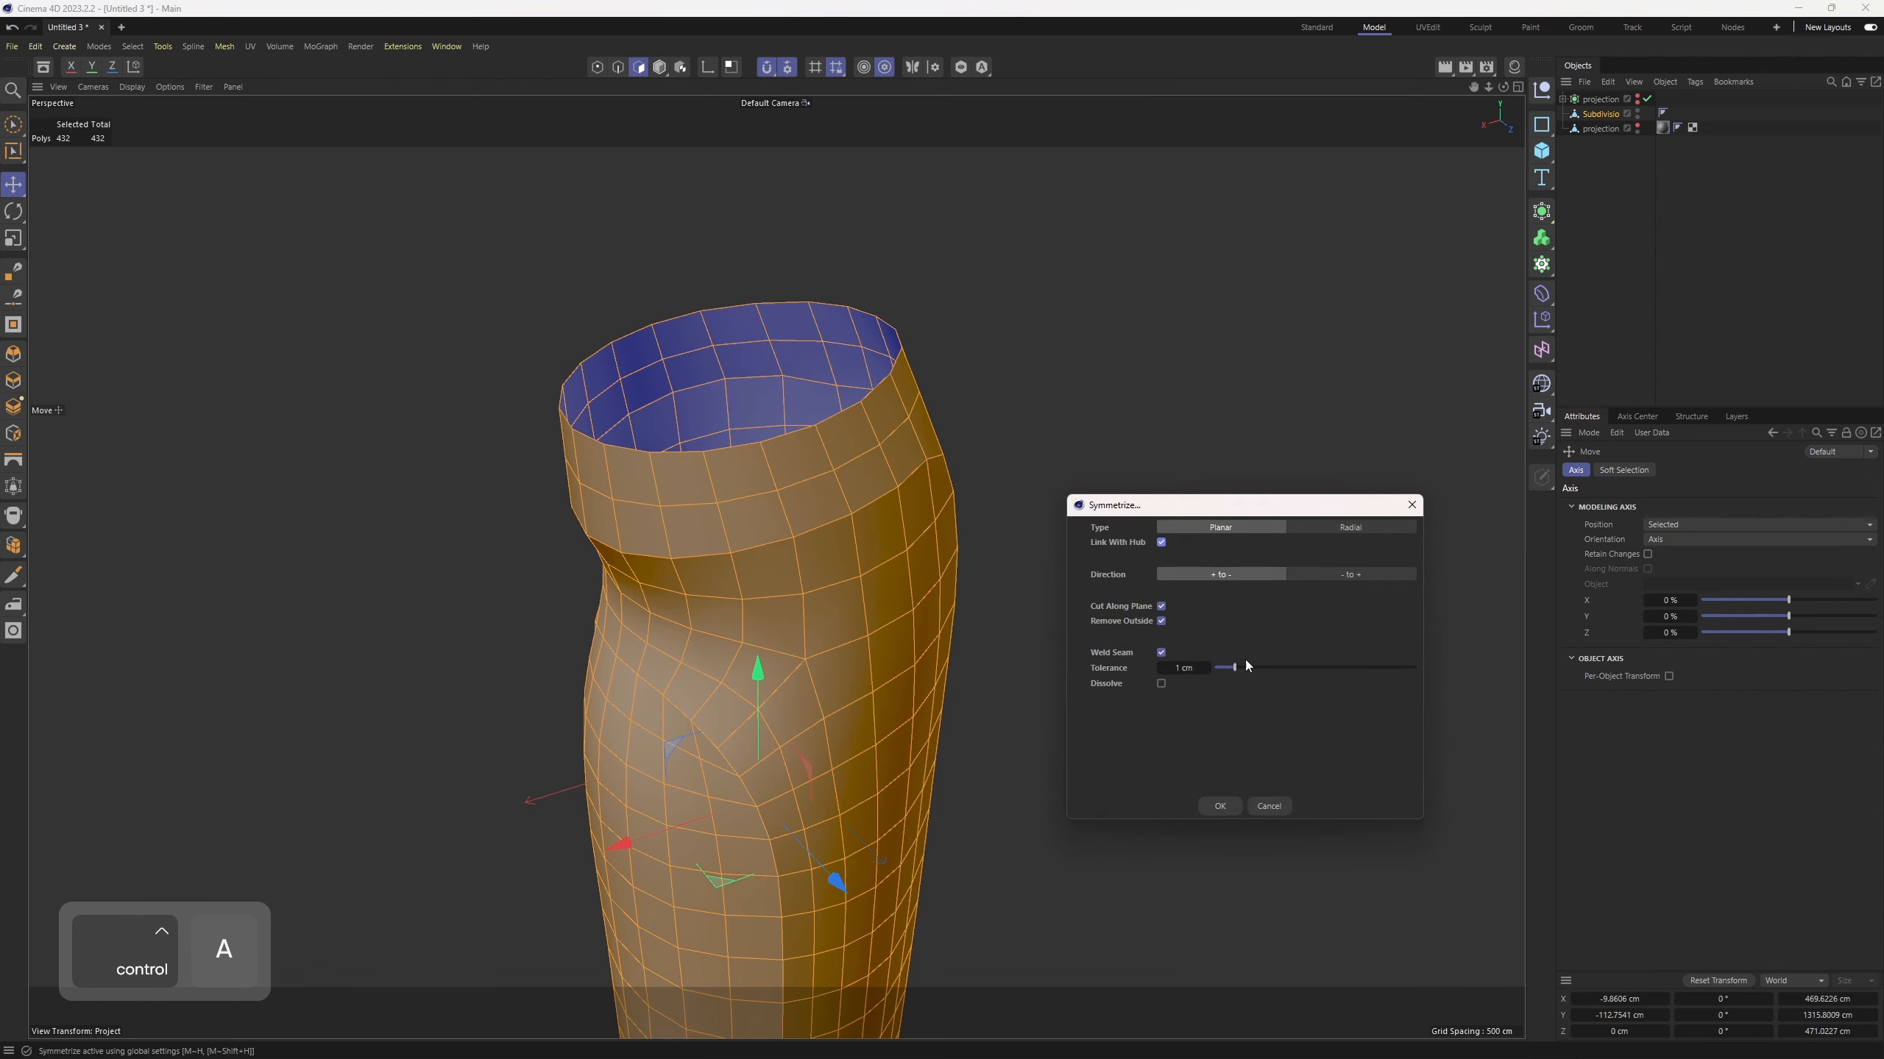
click(1162, 543)
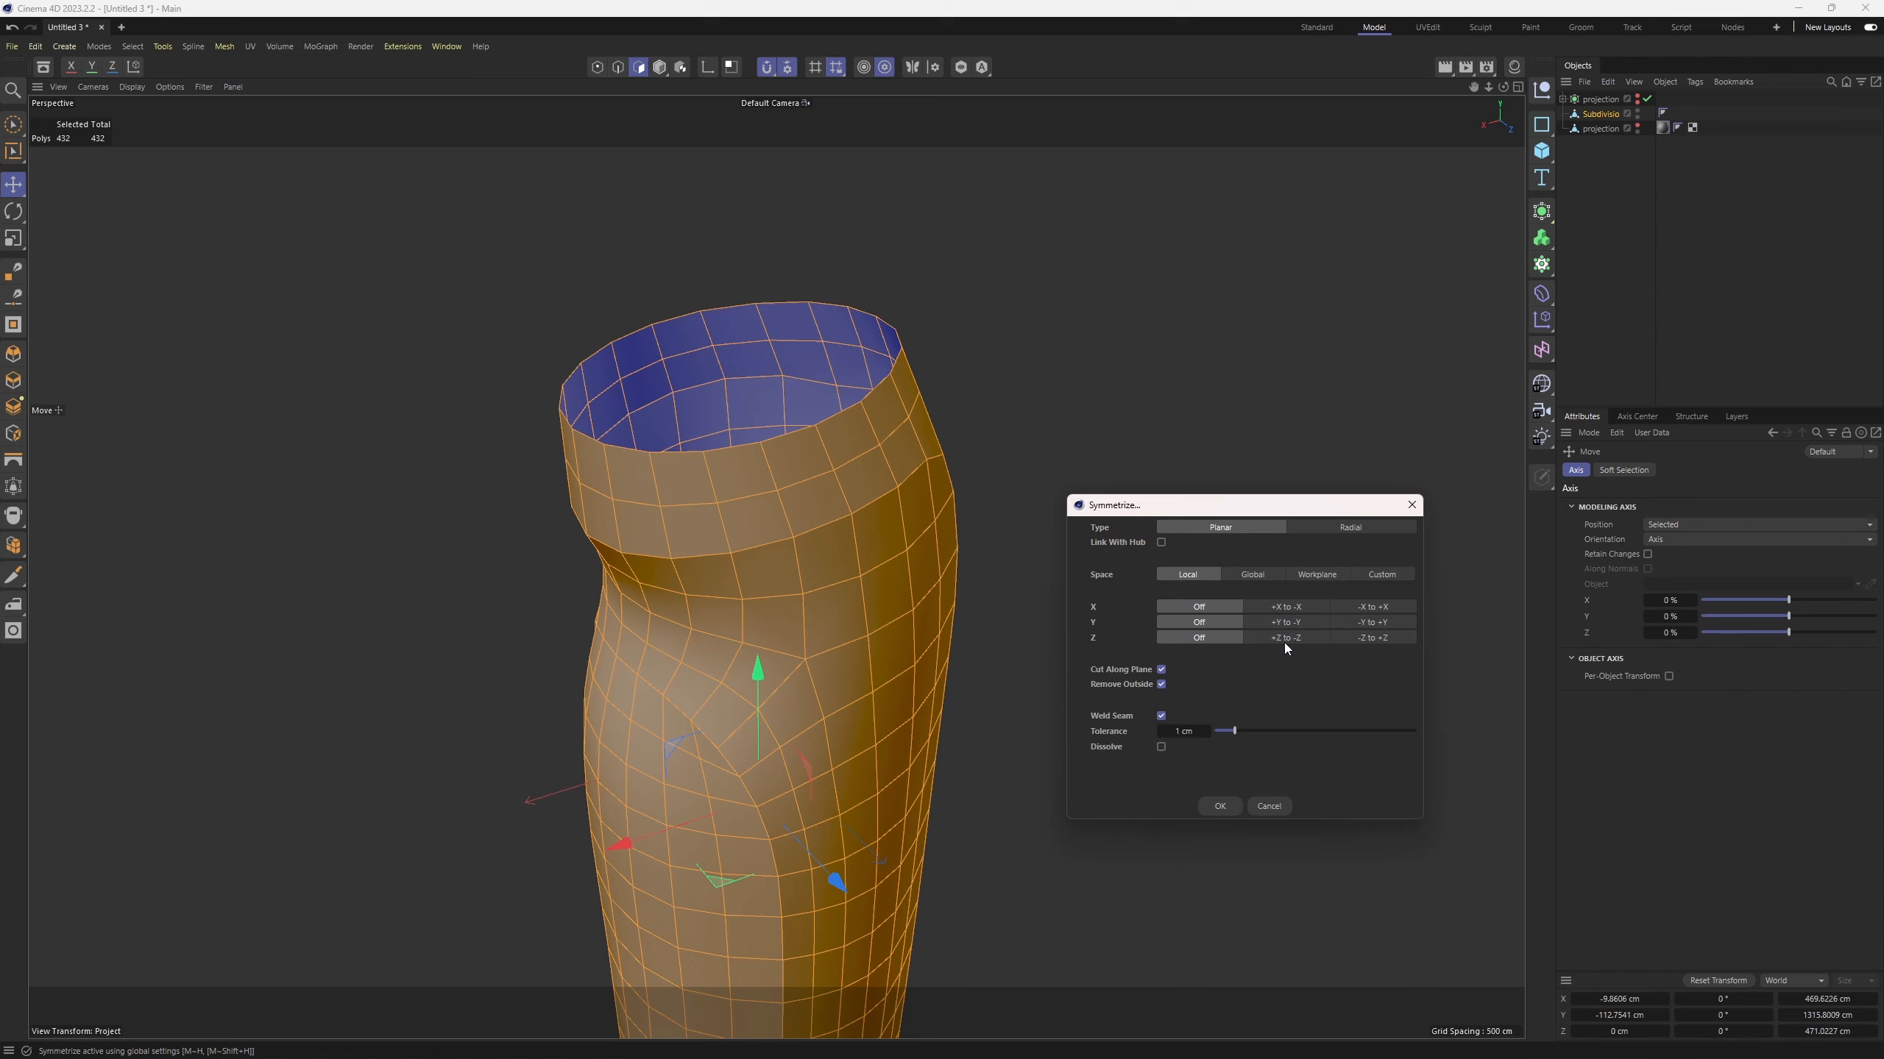
click(1368, 639)
click(1220, 807)
alt+drag(918, 621, 1038, 451)
key(e)
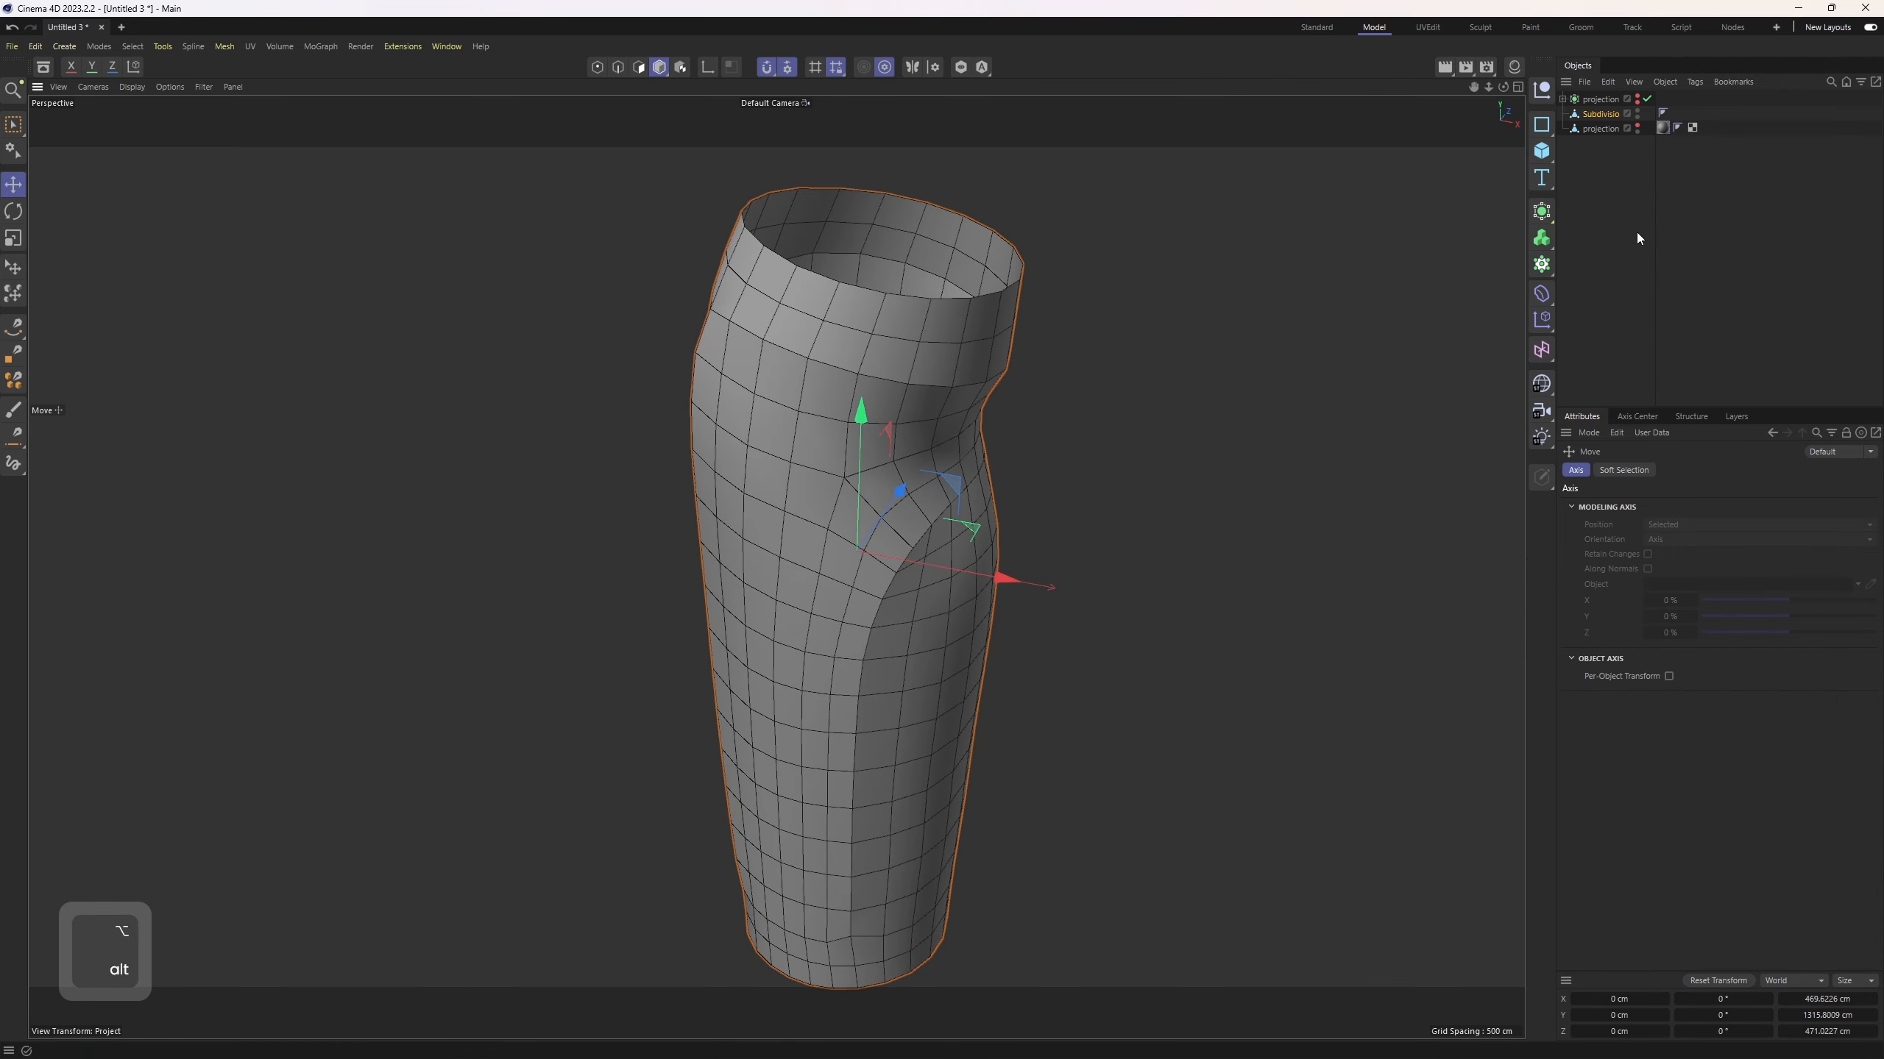
Step: Add a Shrink Wrap deformer as a child of the Subdivision Surface mesh and assign projection.1 as its target object
alt+drag(1476, 289, 1298, 349)
click(1609, 116)
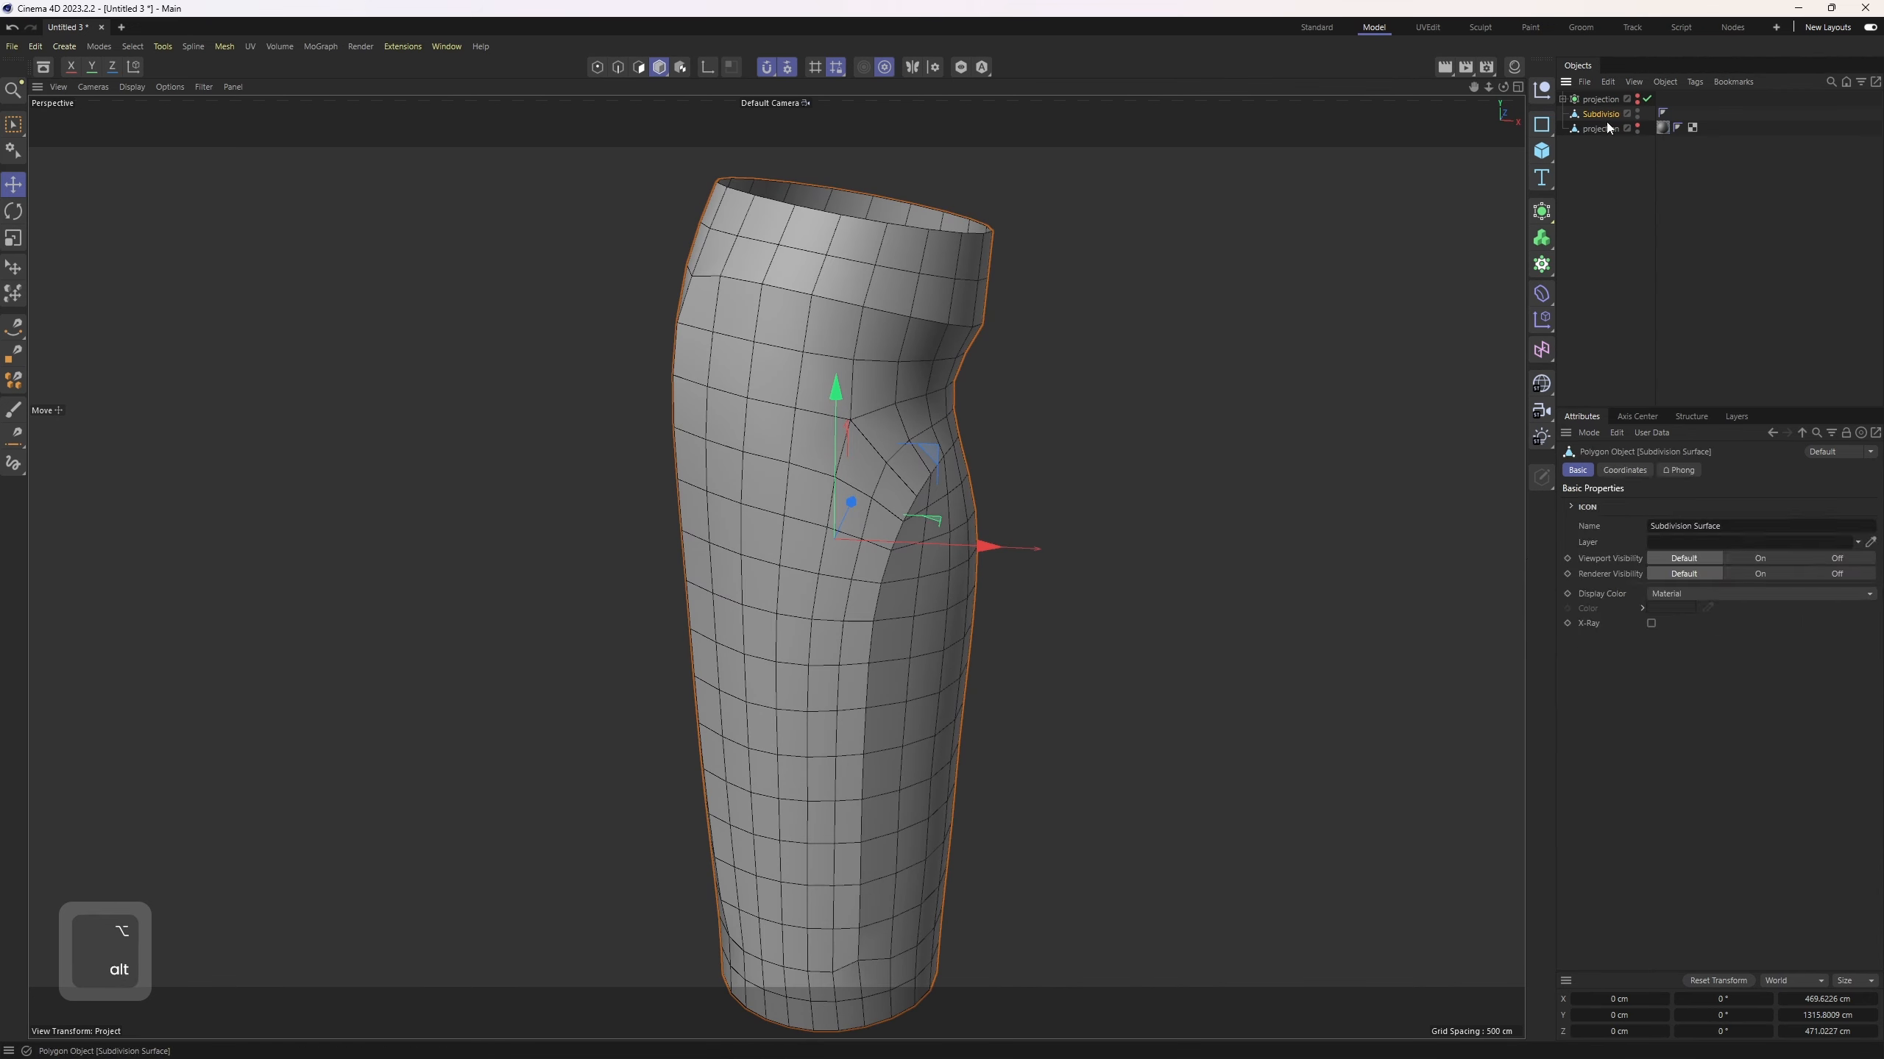
click(1542, 294)
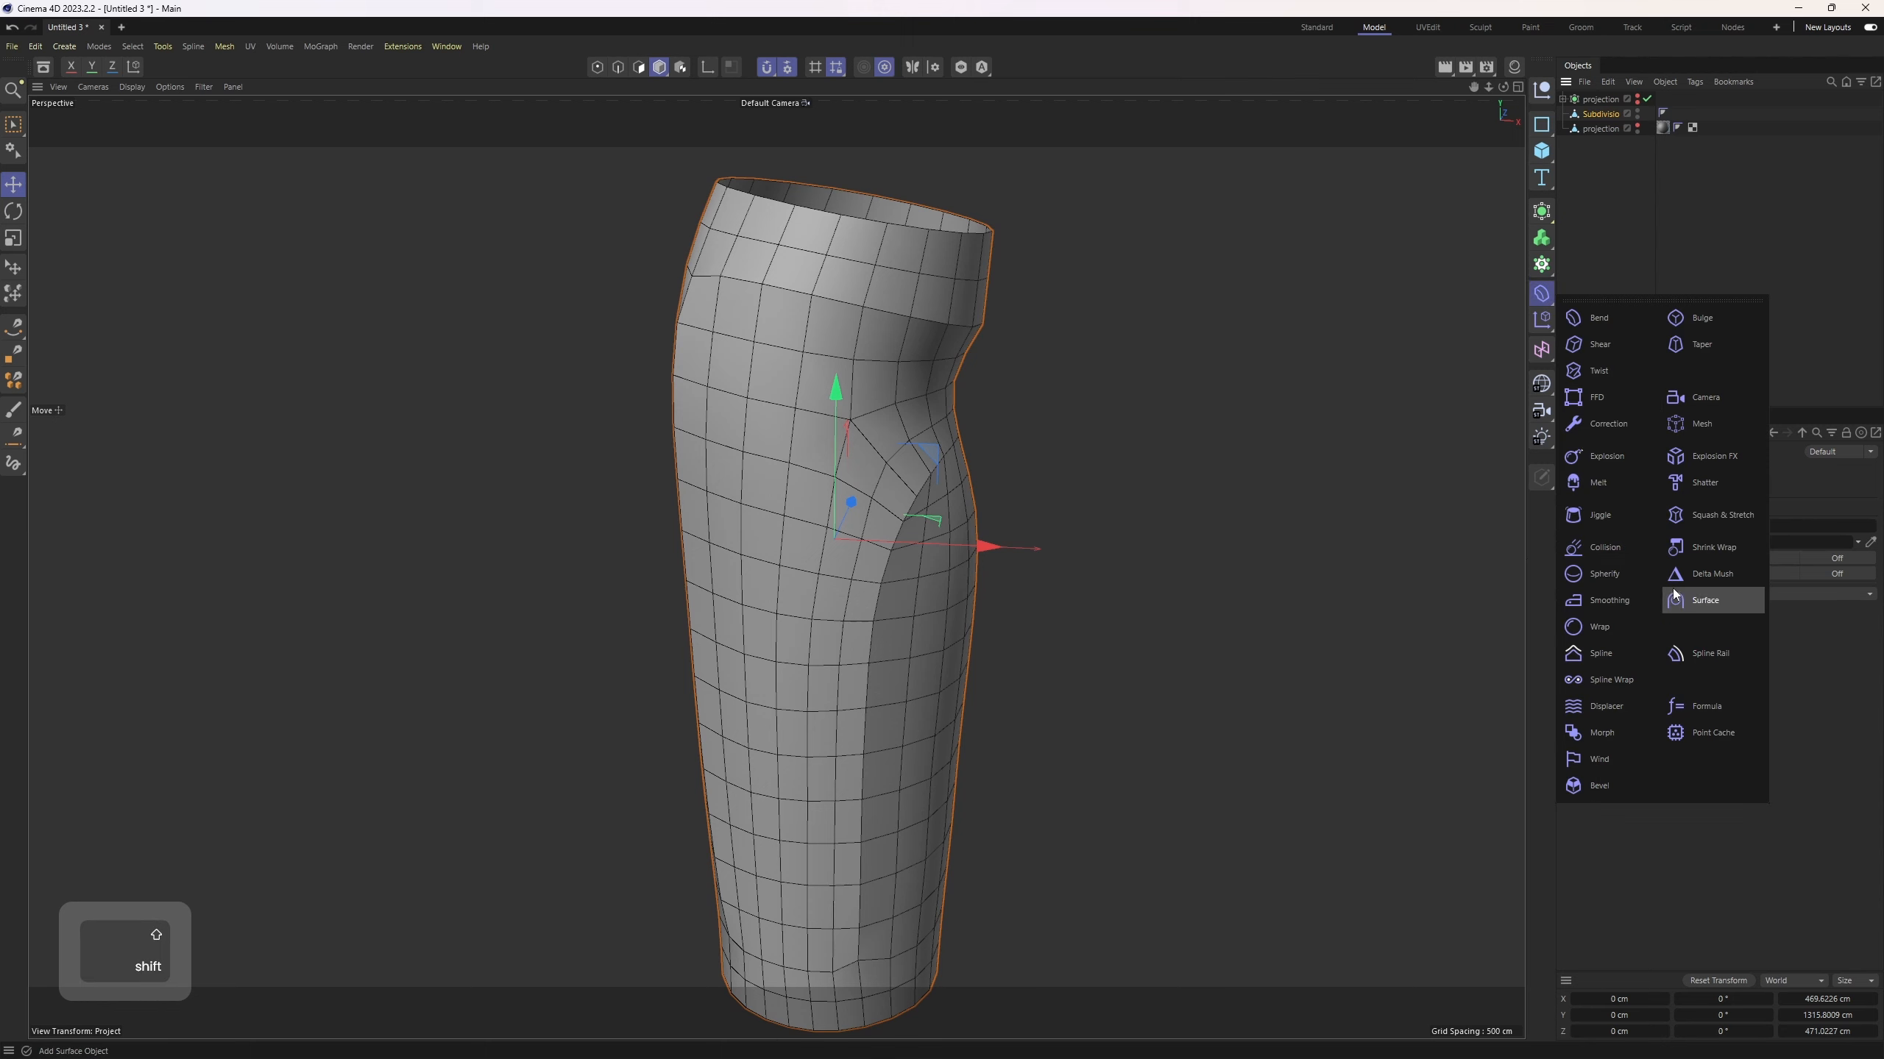
shift+click(1728, 556)
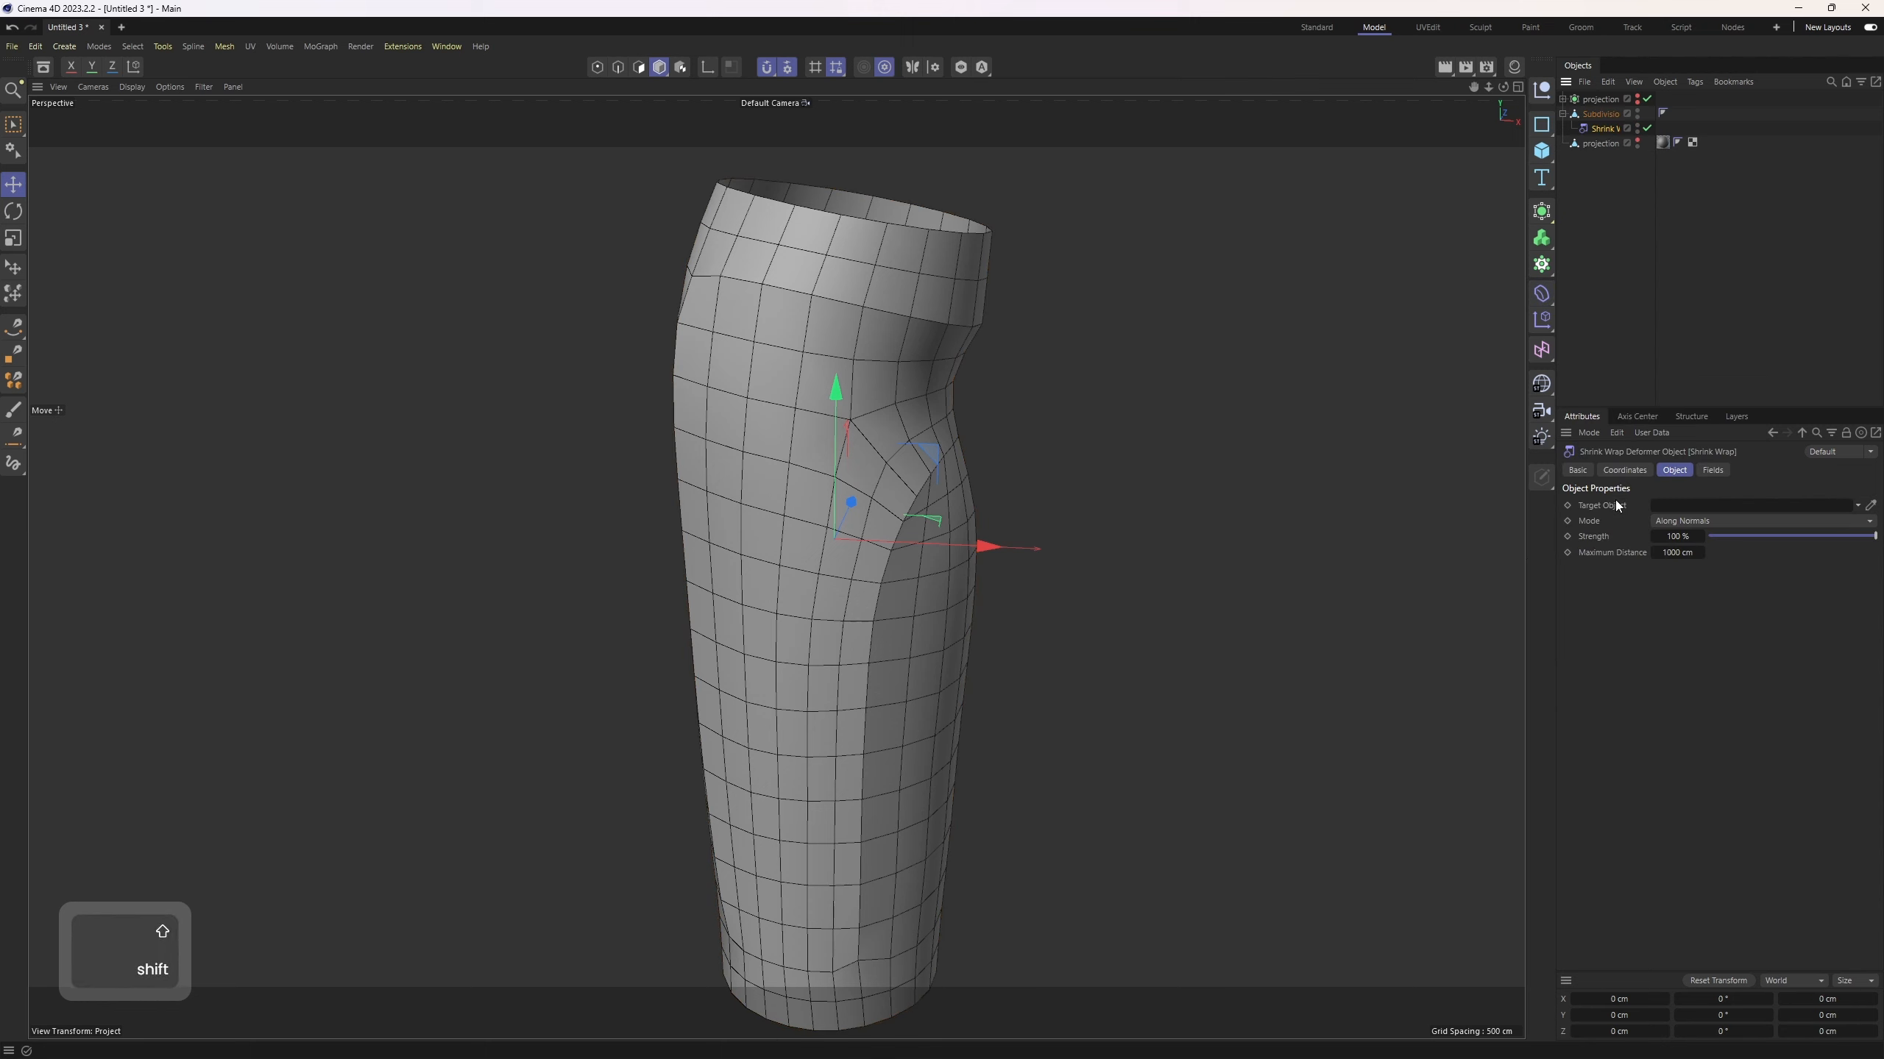
alt+drag(1239, 390, 1268, 419)
alt+middle_drag(1268, 418, 1300, 528)
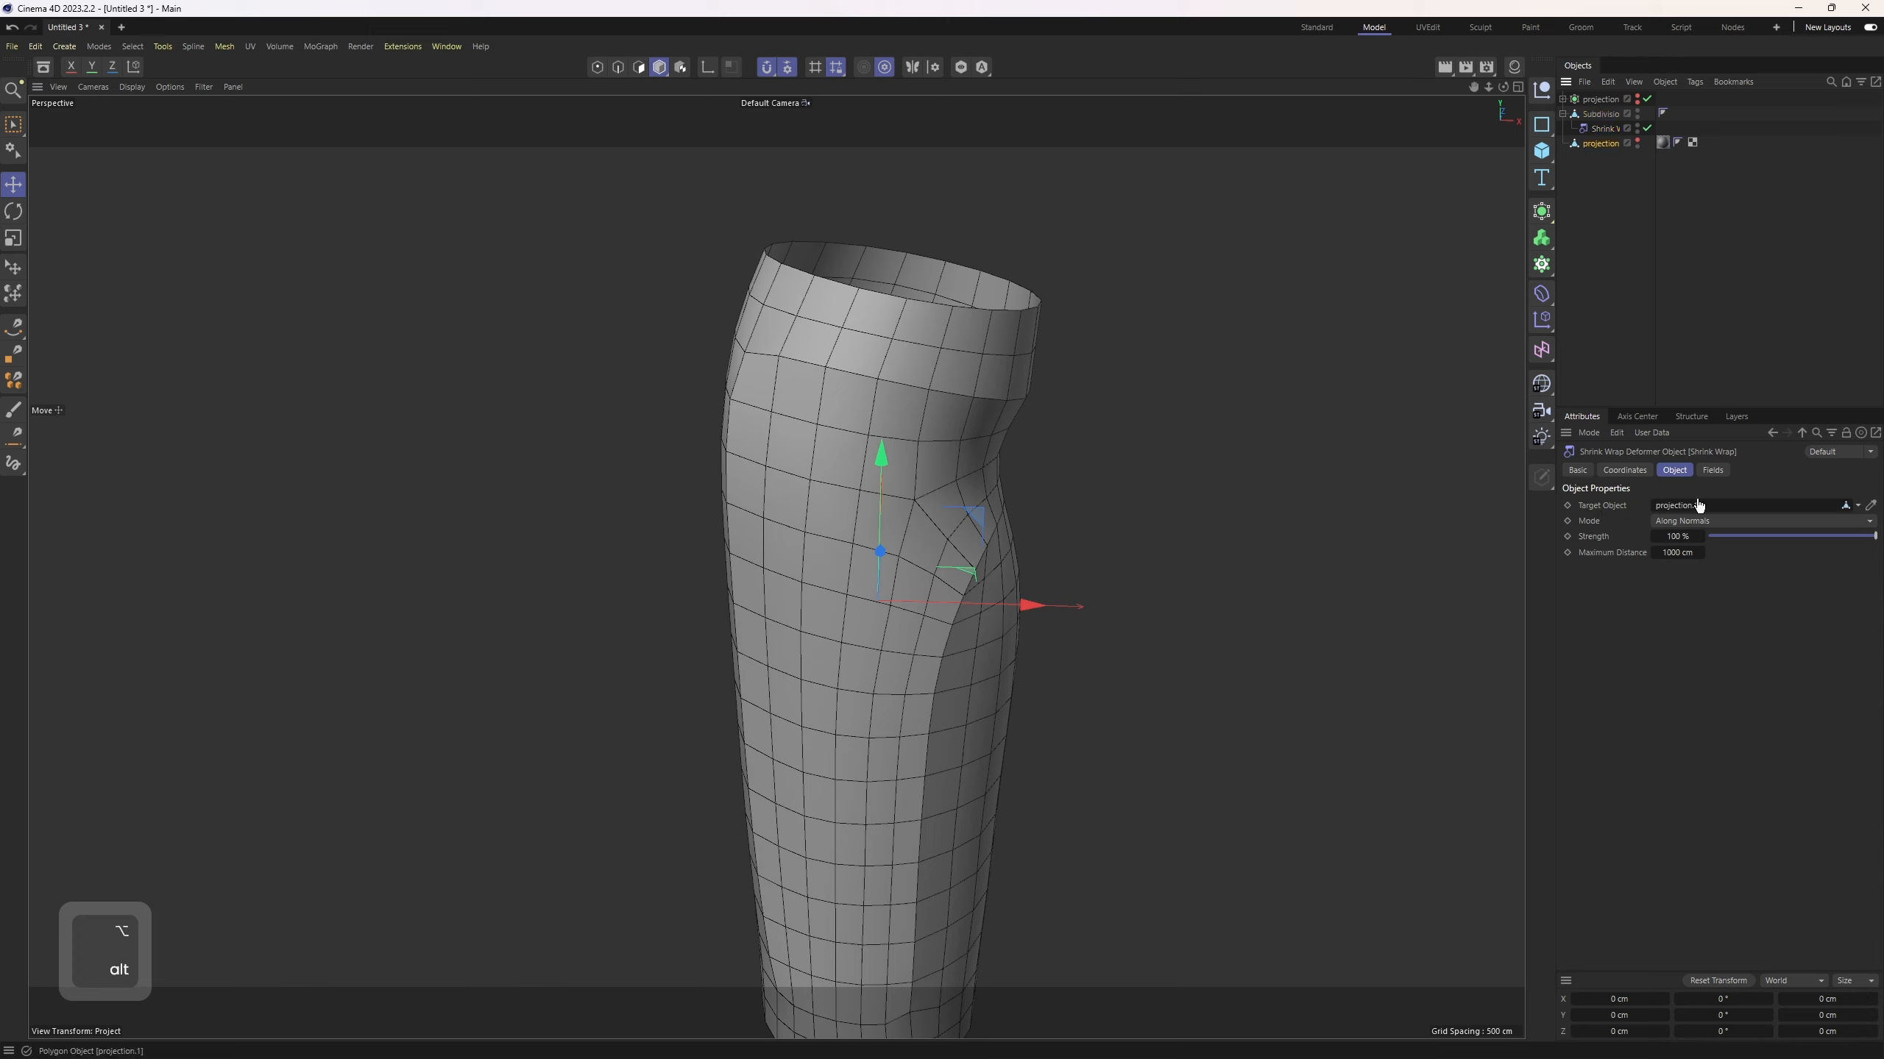
drag(1700, 507, 1698, 506)
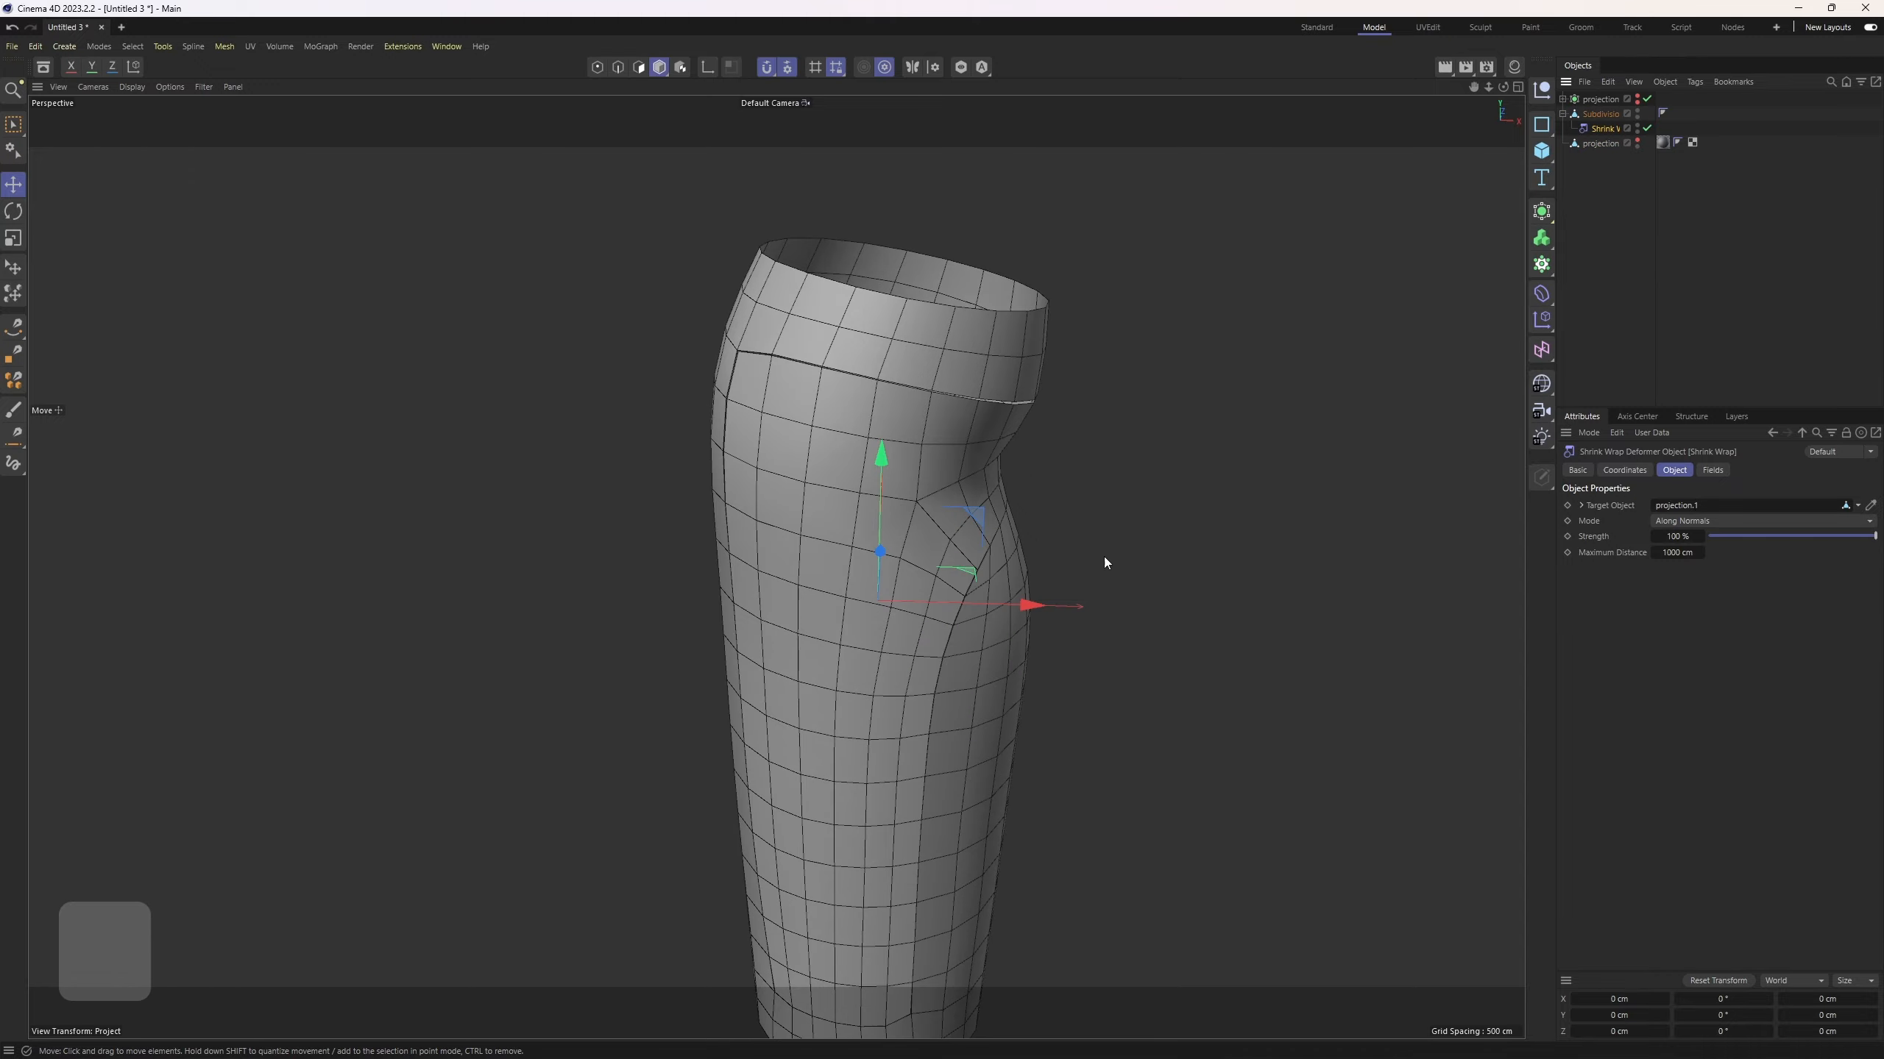
Step: Examine the seams between the cuff and the panel on the shrink-wrapped sleeve for gaps
alt+drag(1104, 556, 866, 453)
alt+middle_drag(876, 346, 912, 435)
alt+right_drag(916, 419, 1035, 415)
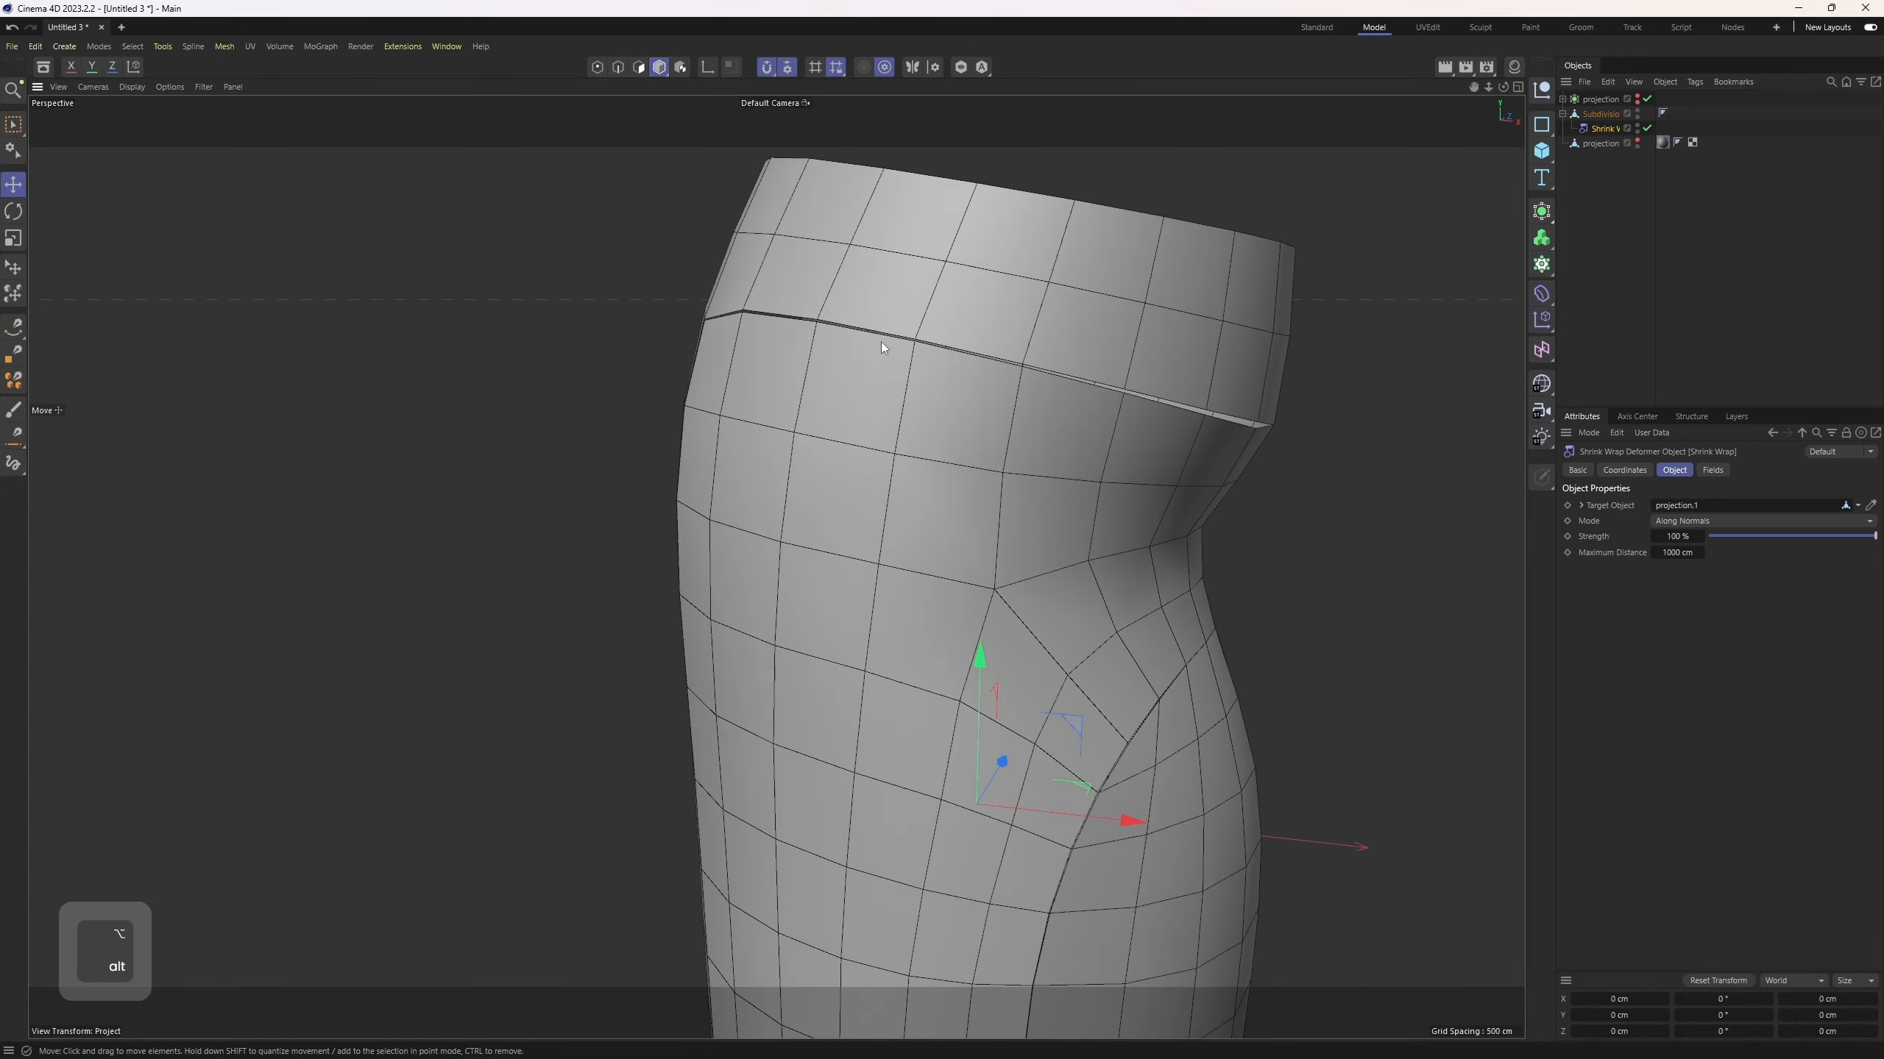
alt+drag(880, 342, 1084, 445)
alt+right_drag(1084, 445, 1209, 449)
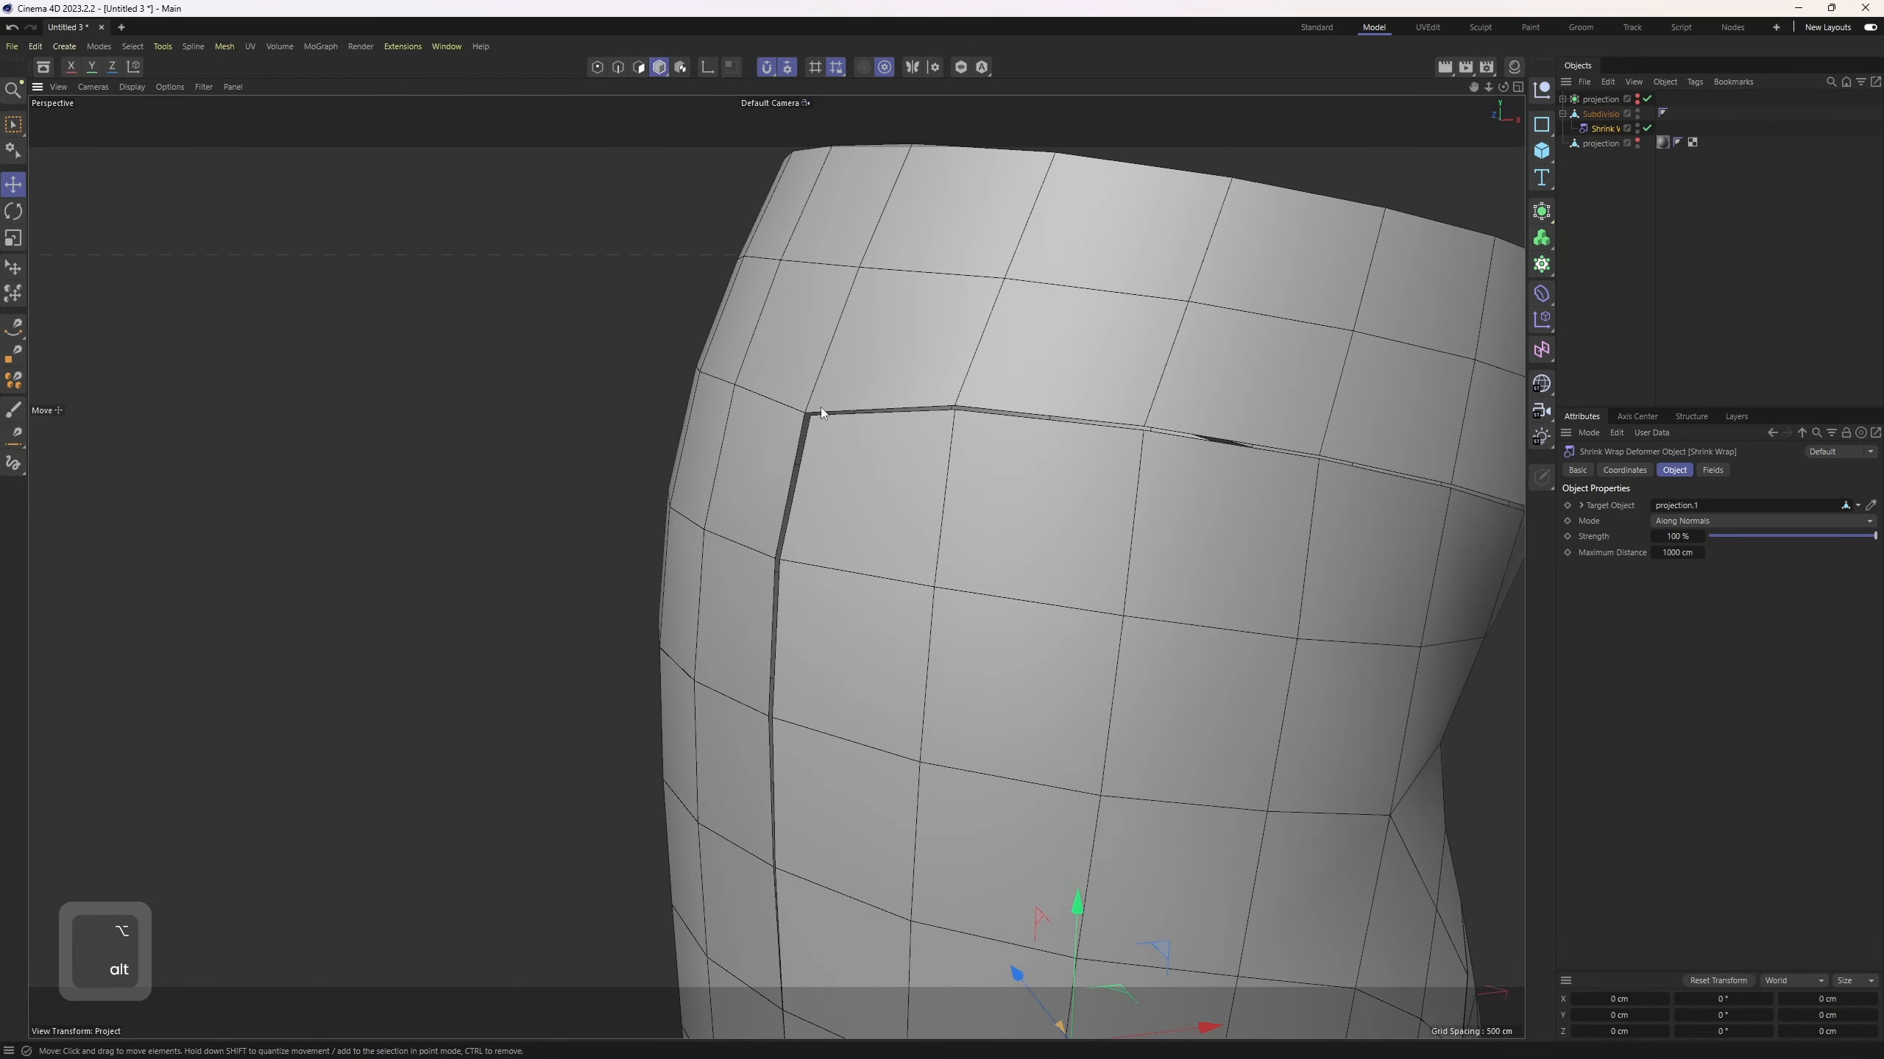
alt+drag(1124, 421, 801, 442)
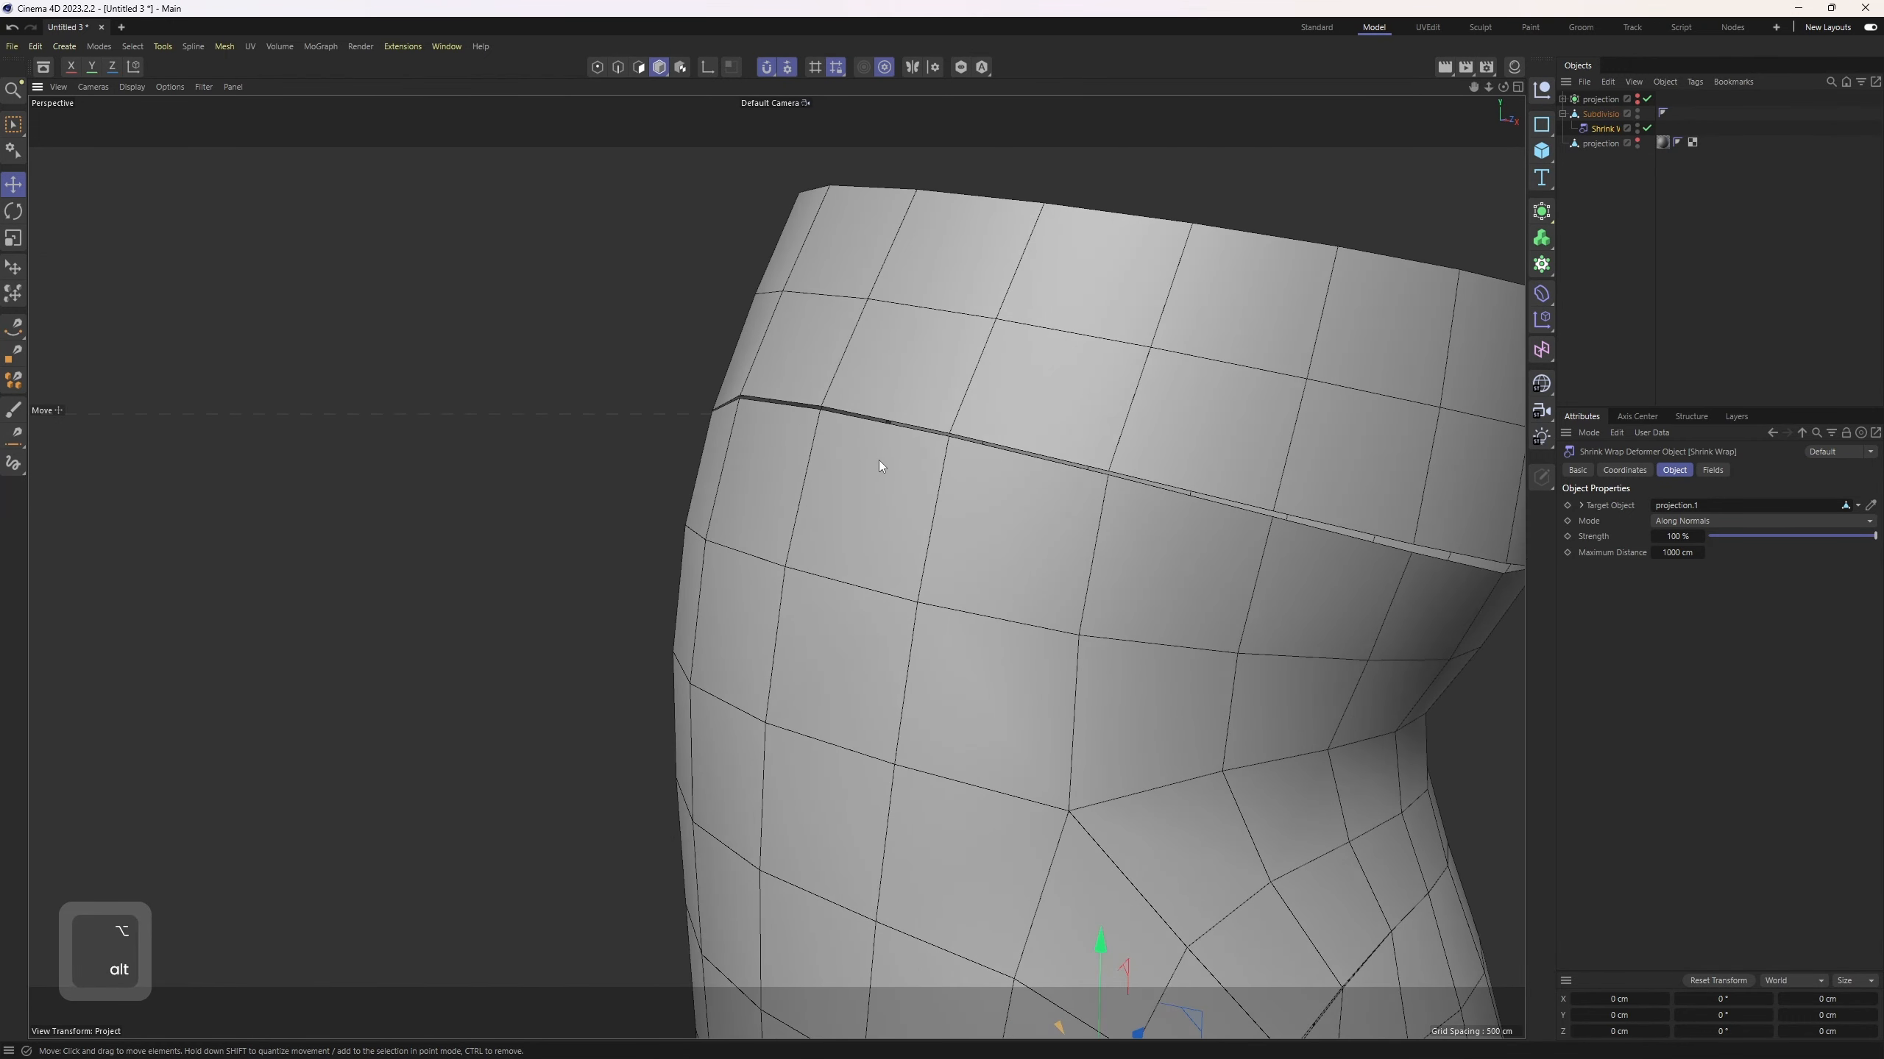
alt+right_drag(934, 463, 780, 495)
alt+drag(744, 462, 957, 460)
Step: Disable the Shrink Wrap deformer, select all points of the sleeve mesh and merge the duplicate seam points with Optimize
drag(1655, 125, 1682, 125)
click(1611, 115)
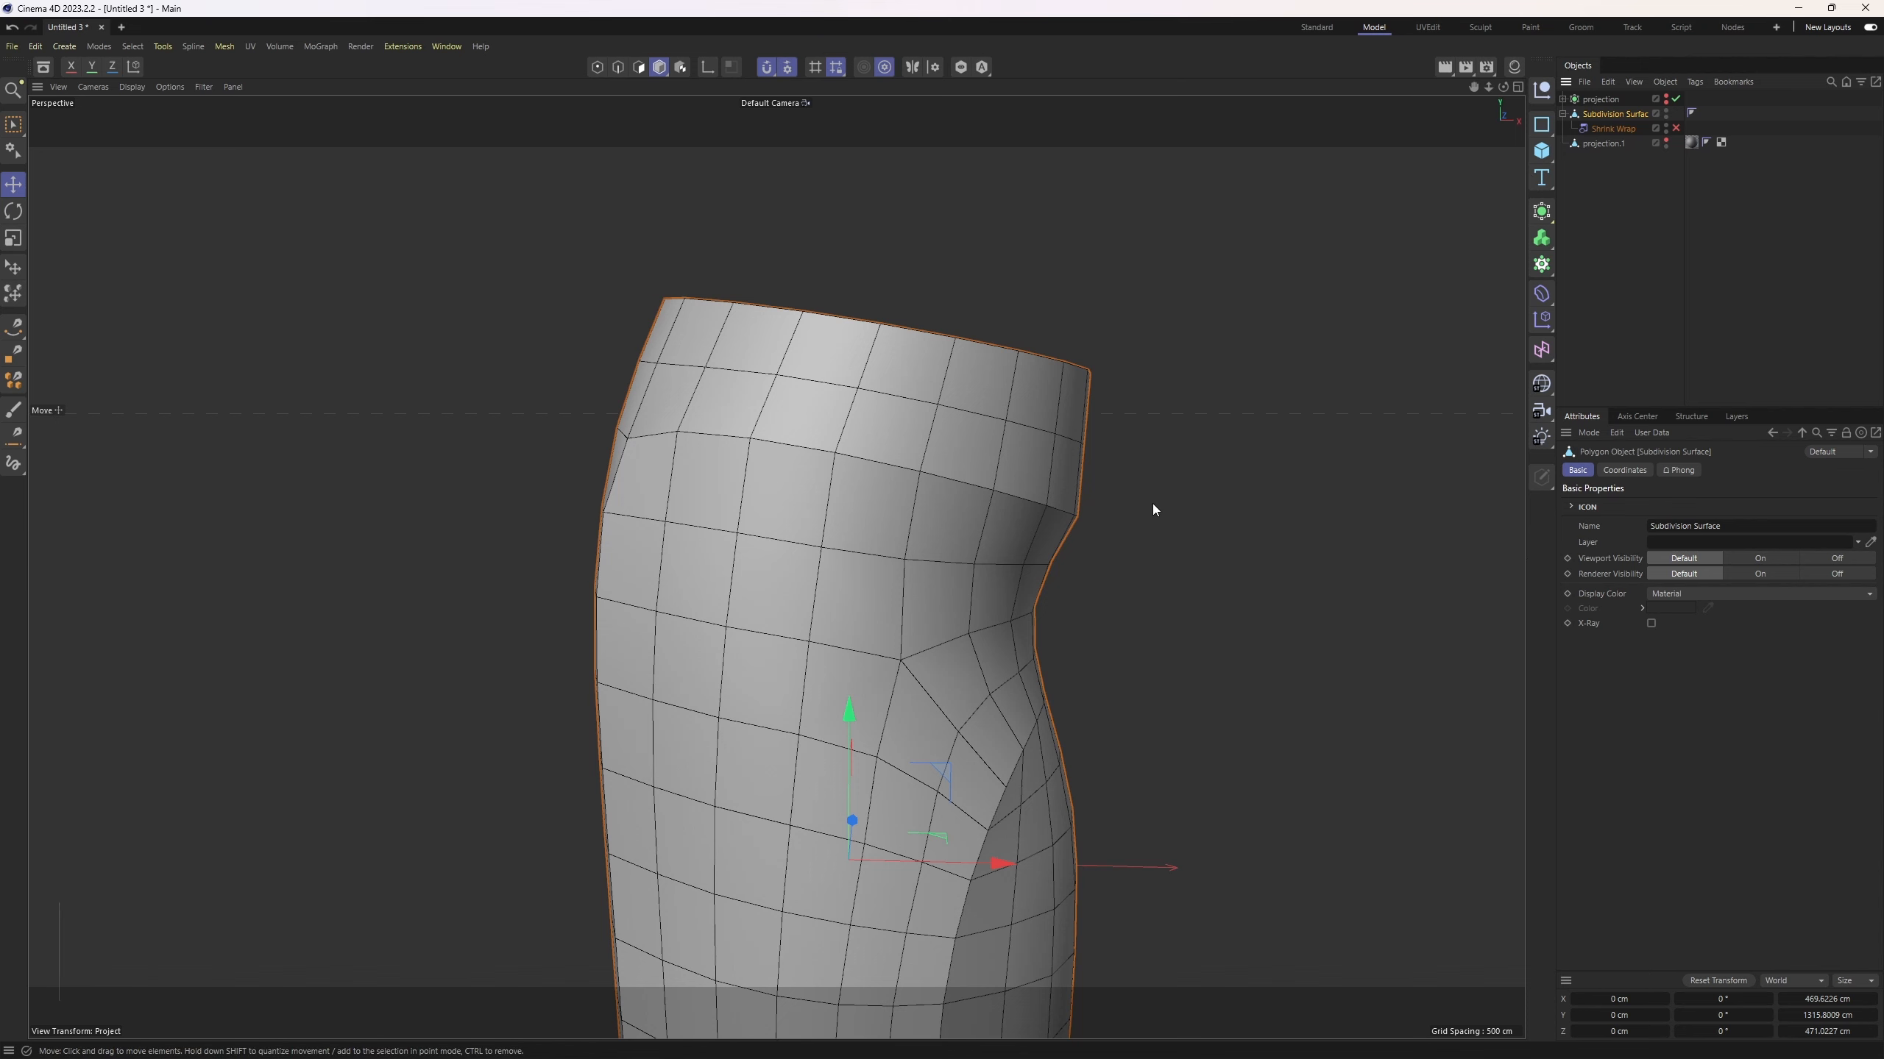
key(1)
key(ctrl+a)
alt+drag(1133, 501, 1082, 563)
key(m)
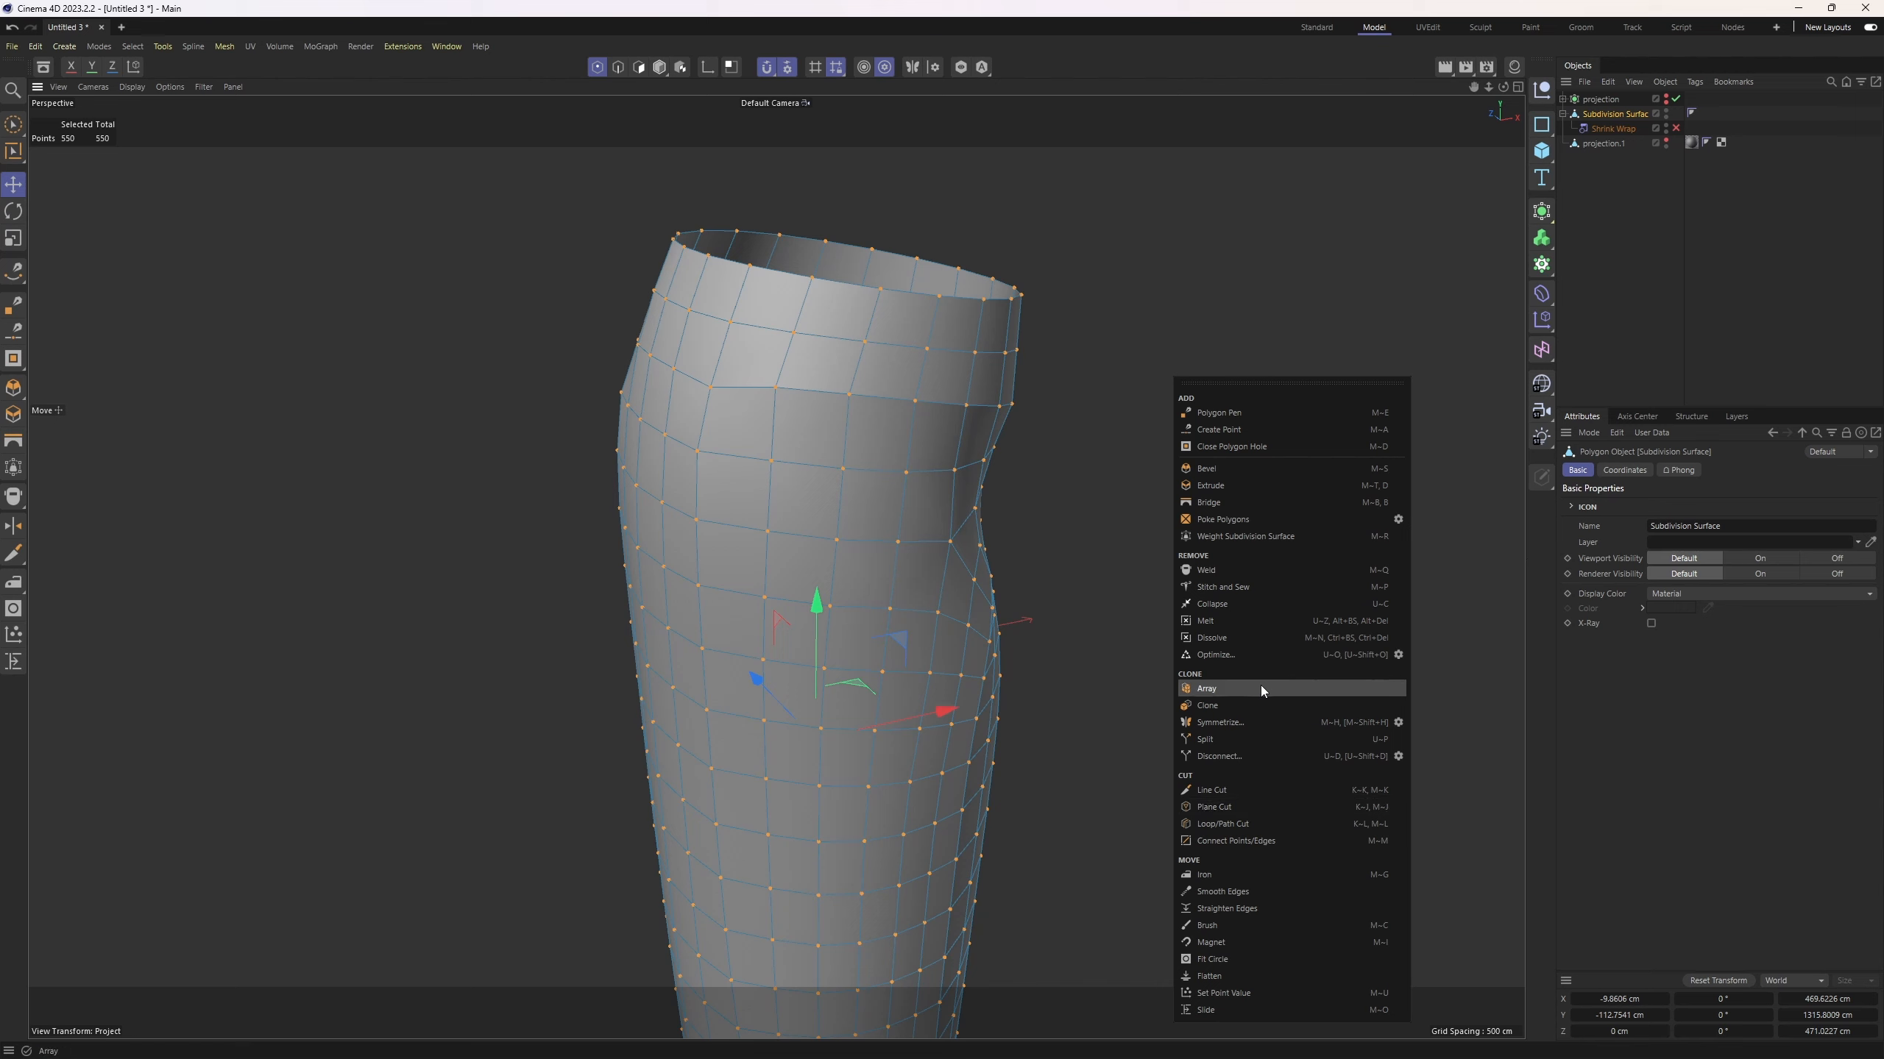
click(1236, 657)
alt+drag(1127, 633, 970, 552)
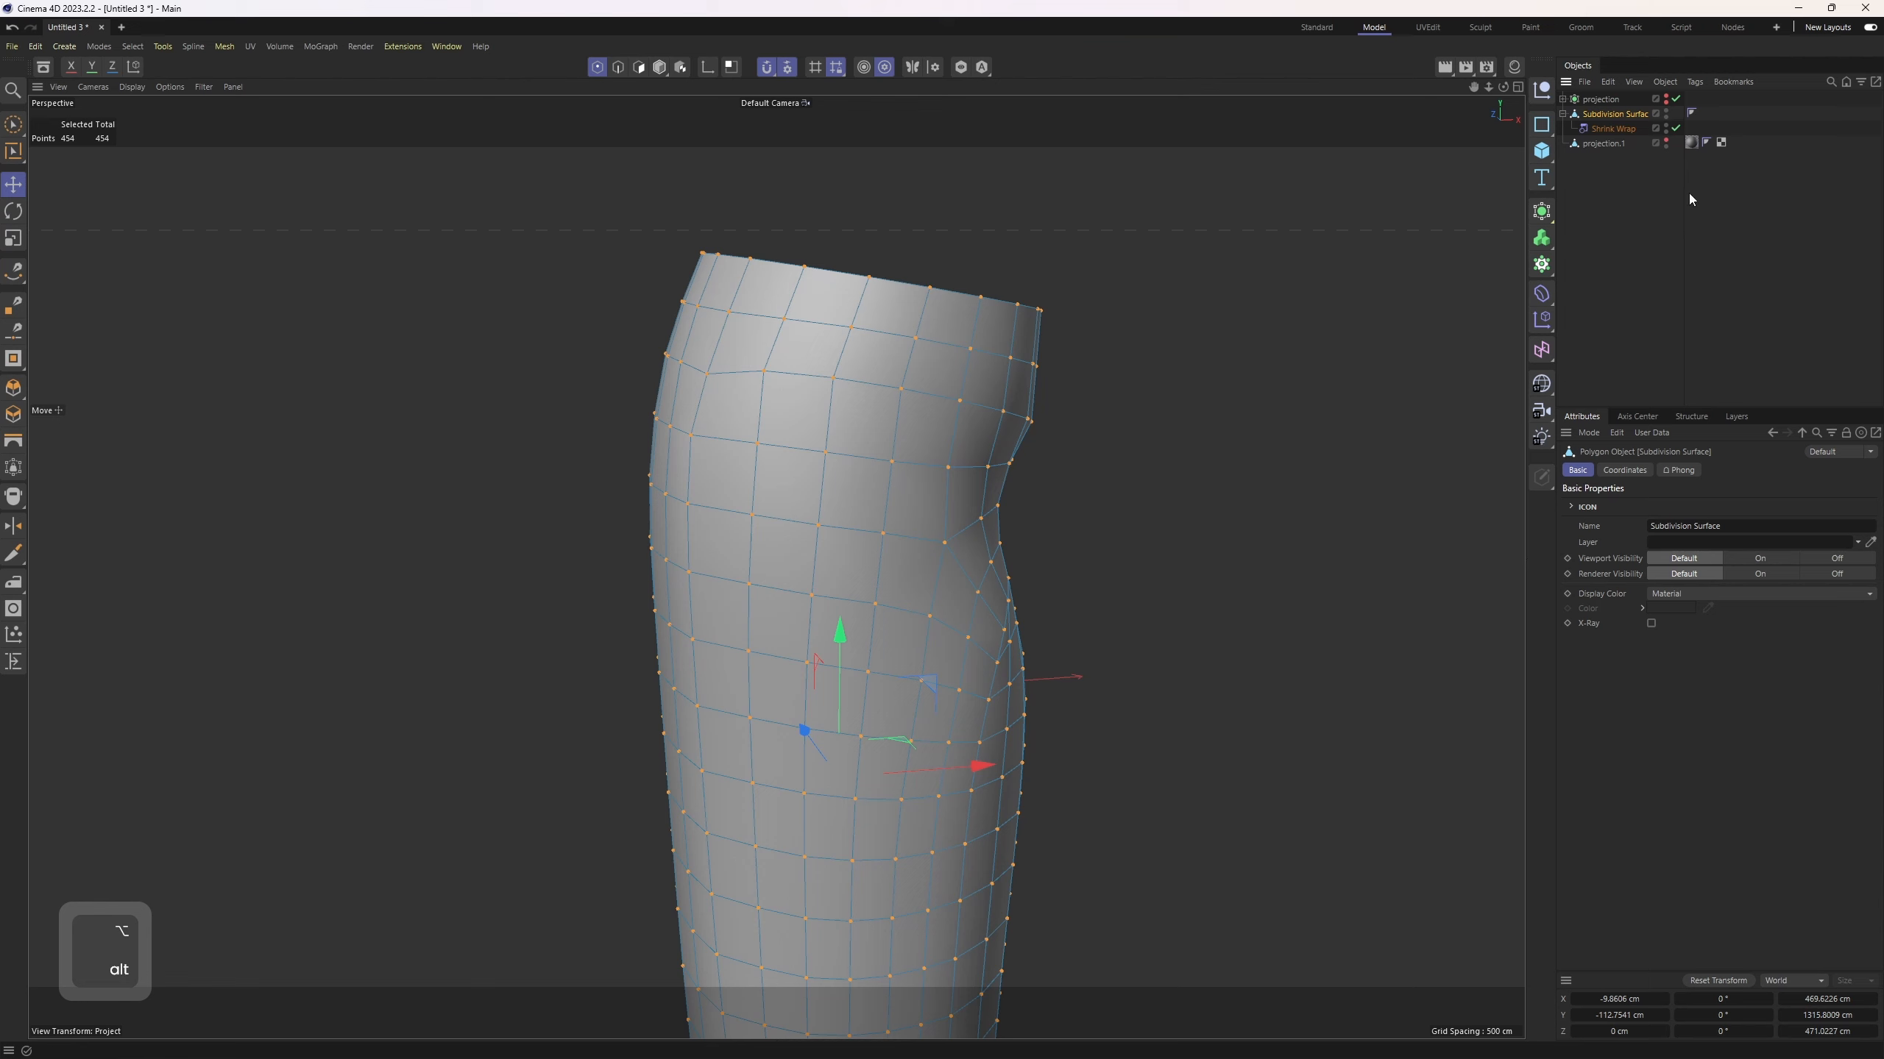
Step: Re-enable the Shrink Wrap deformer and bake it into the sleeve mesh with Connect Objects + Delete
key(4)
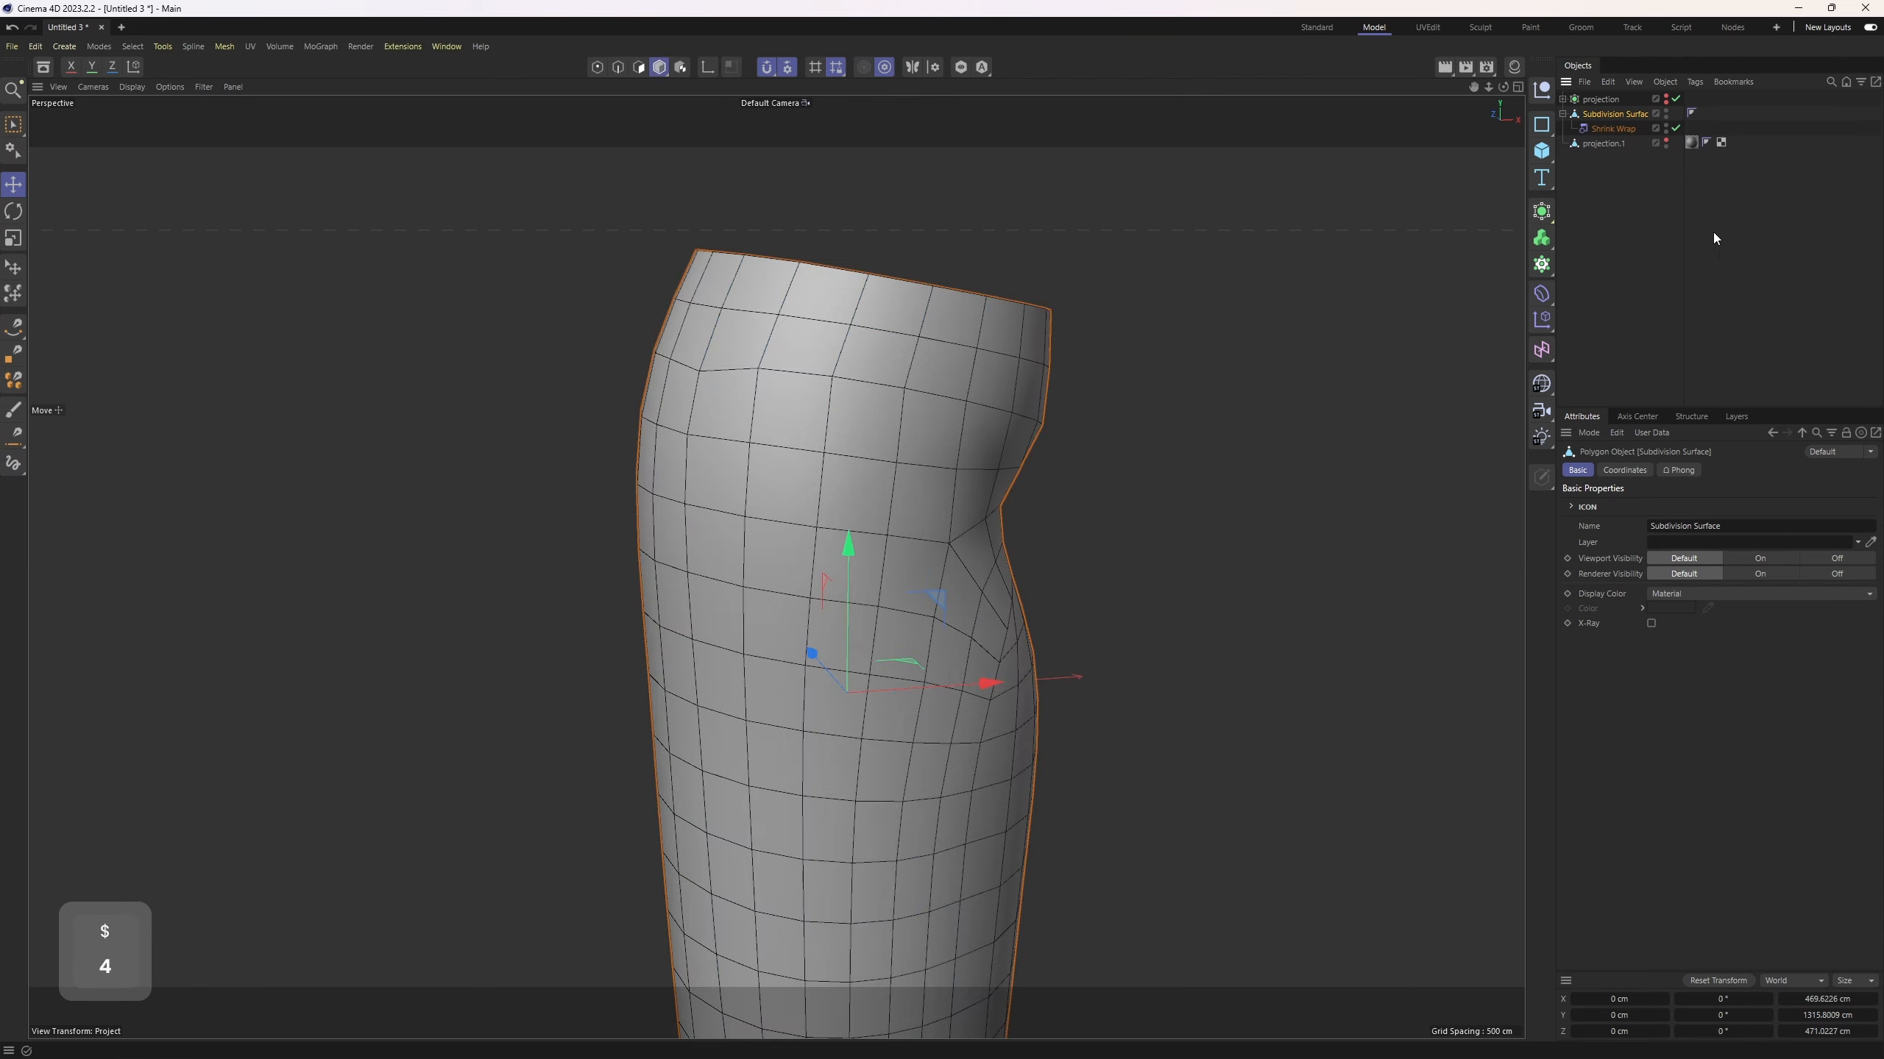
click(1713, 233)
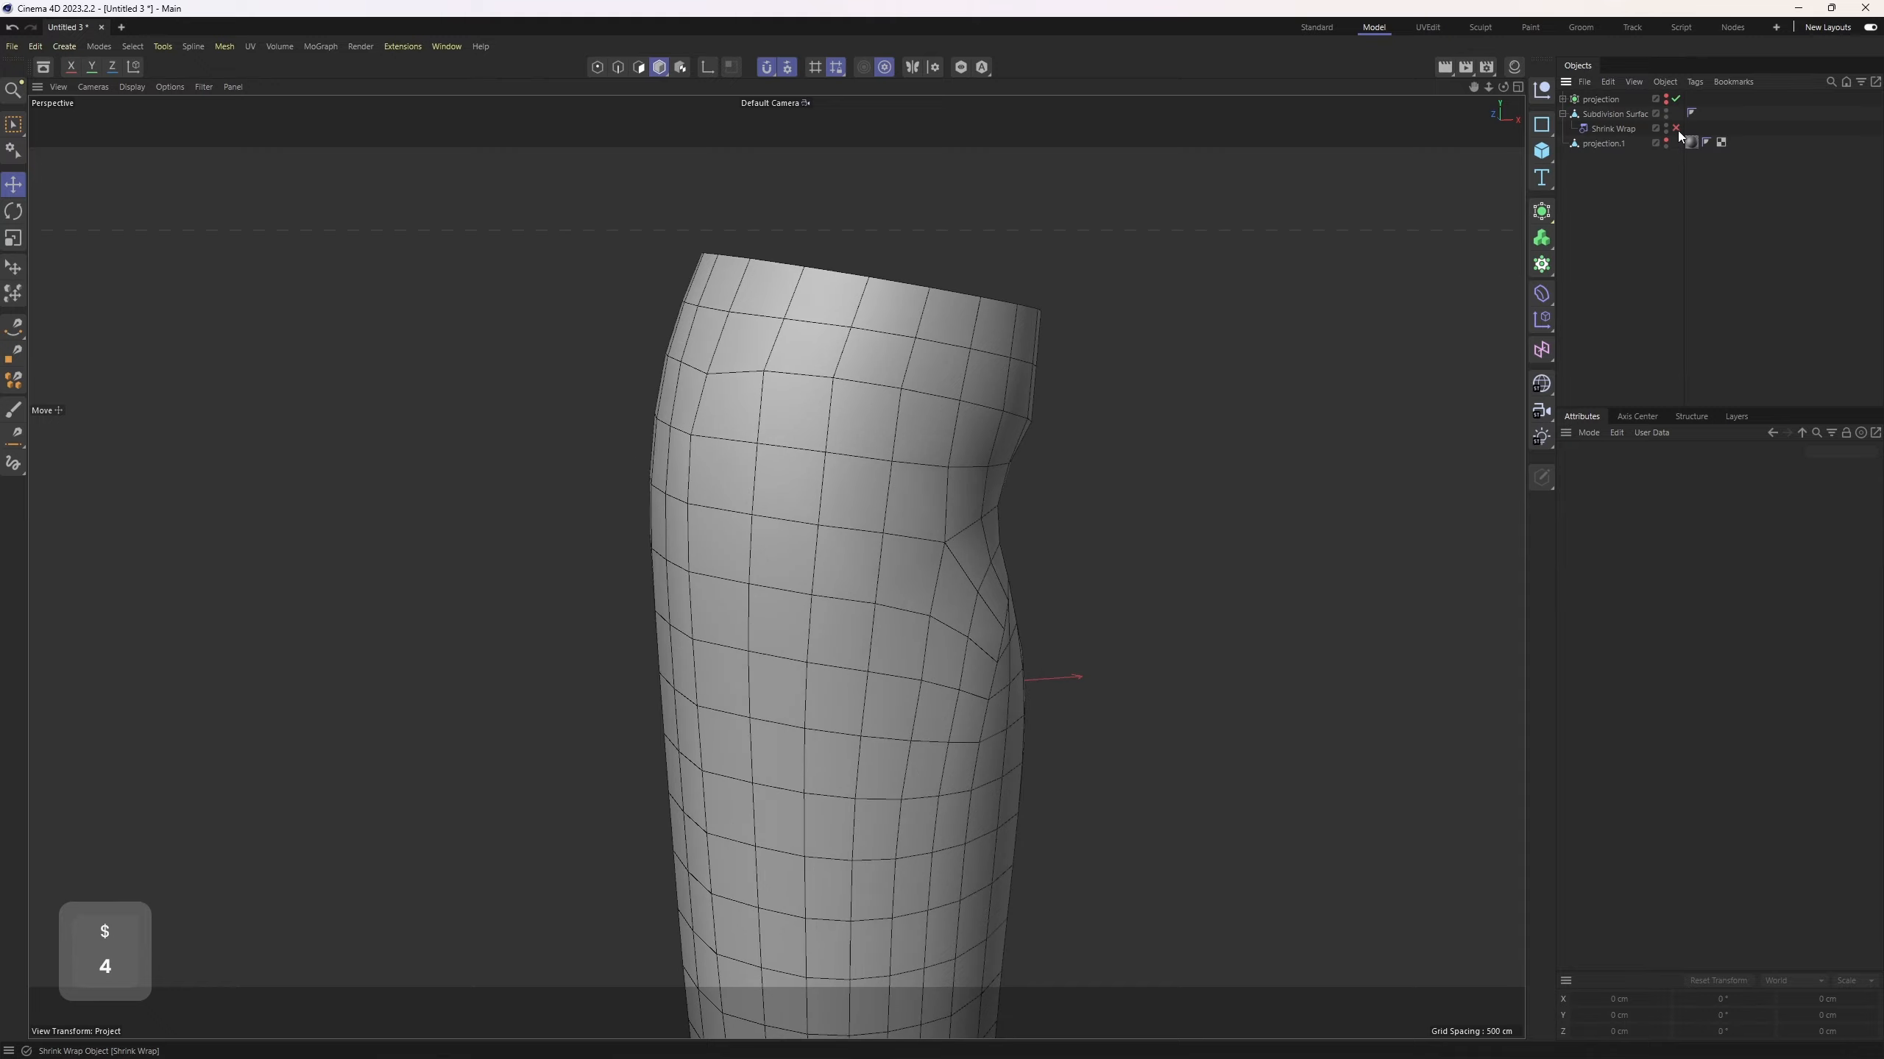
click(1676, 127)
alt+drag(1155, 408, 986, 482)
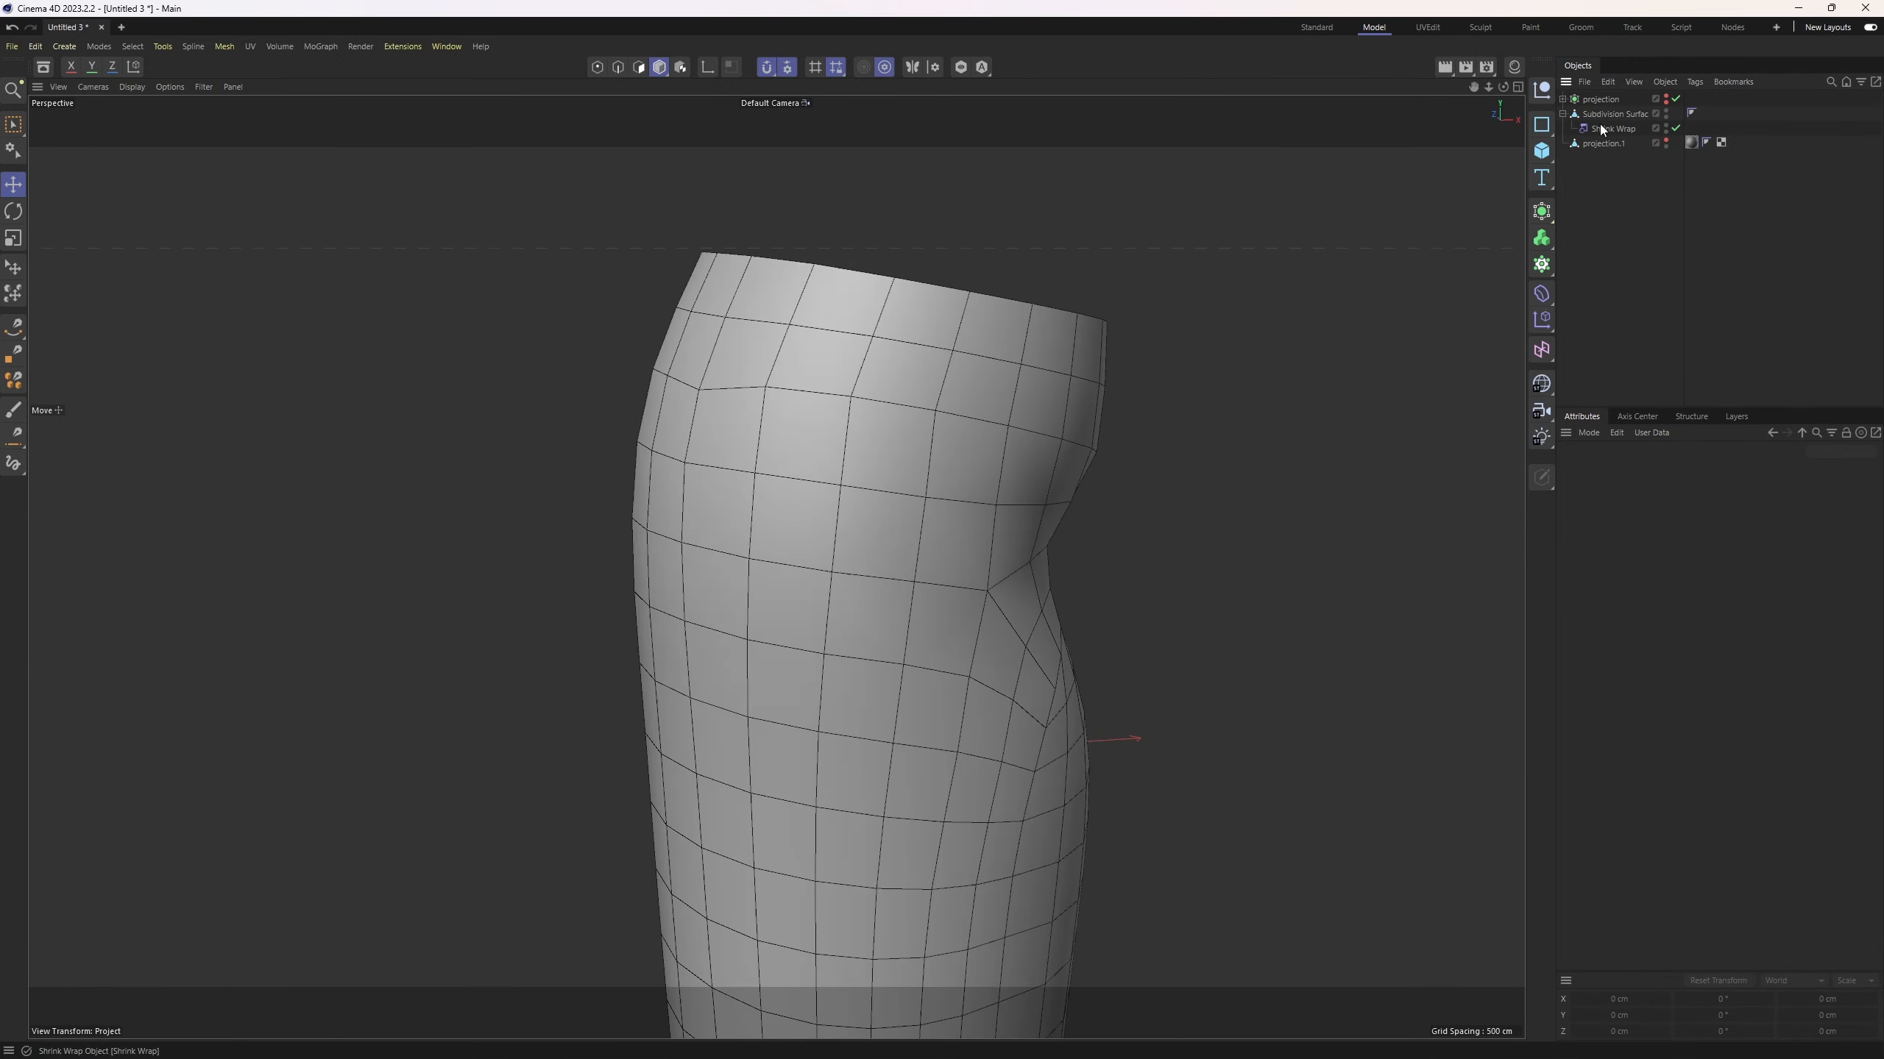
key(e)
right_click(1601, 117)
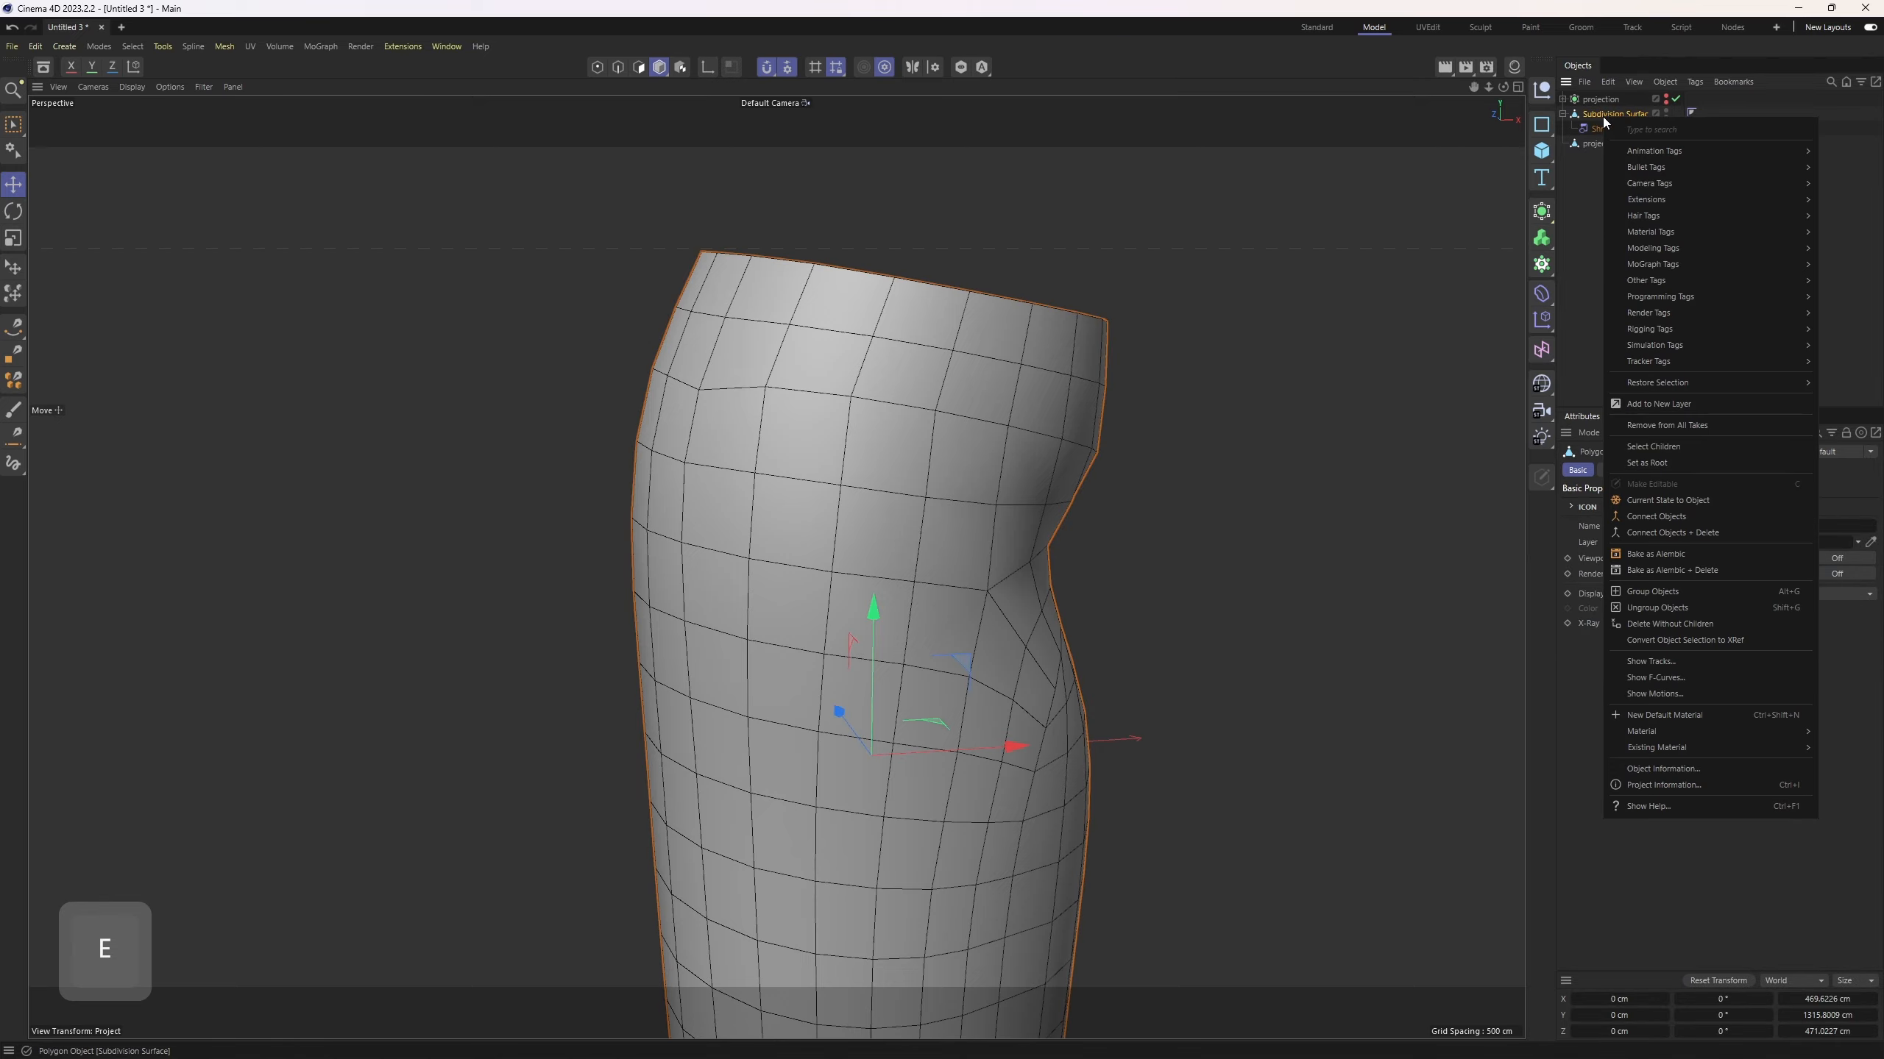
click(1666, 532)
alt+drag(927, 430, 880, 419)
Step: Select the panel's curved boundary edges and the horizontal edge loop below the cuff, following the reference in the front view
key(2)
key(3)
key(2)
key(r)
alt+drag(712, 413, 815, 462)
middle_click(842, 610)
scroll(1305, 764, up, 5)
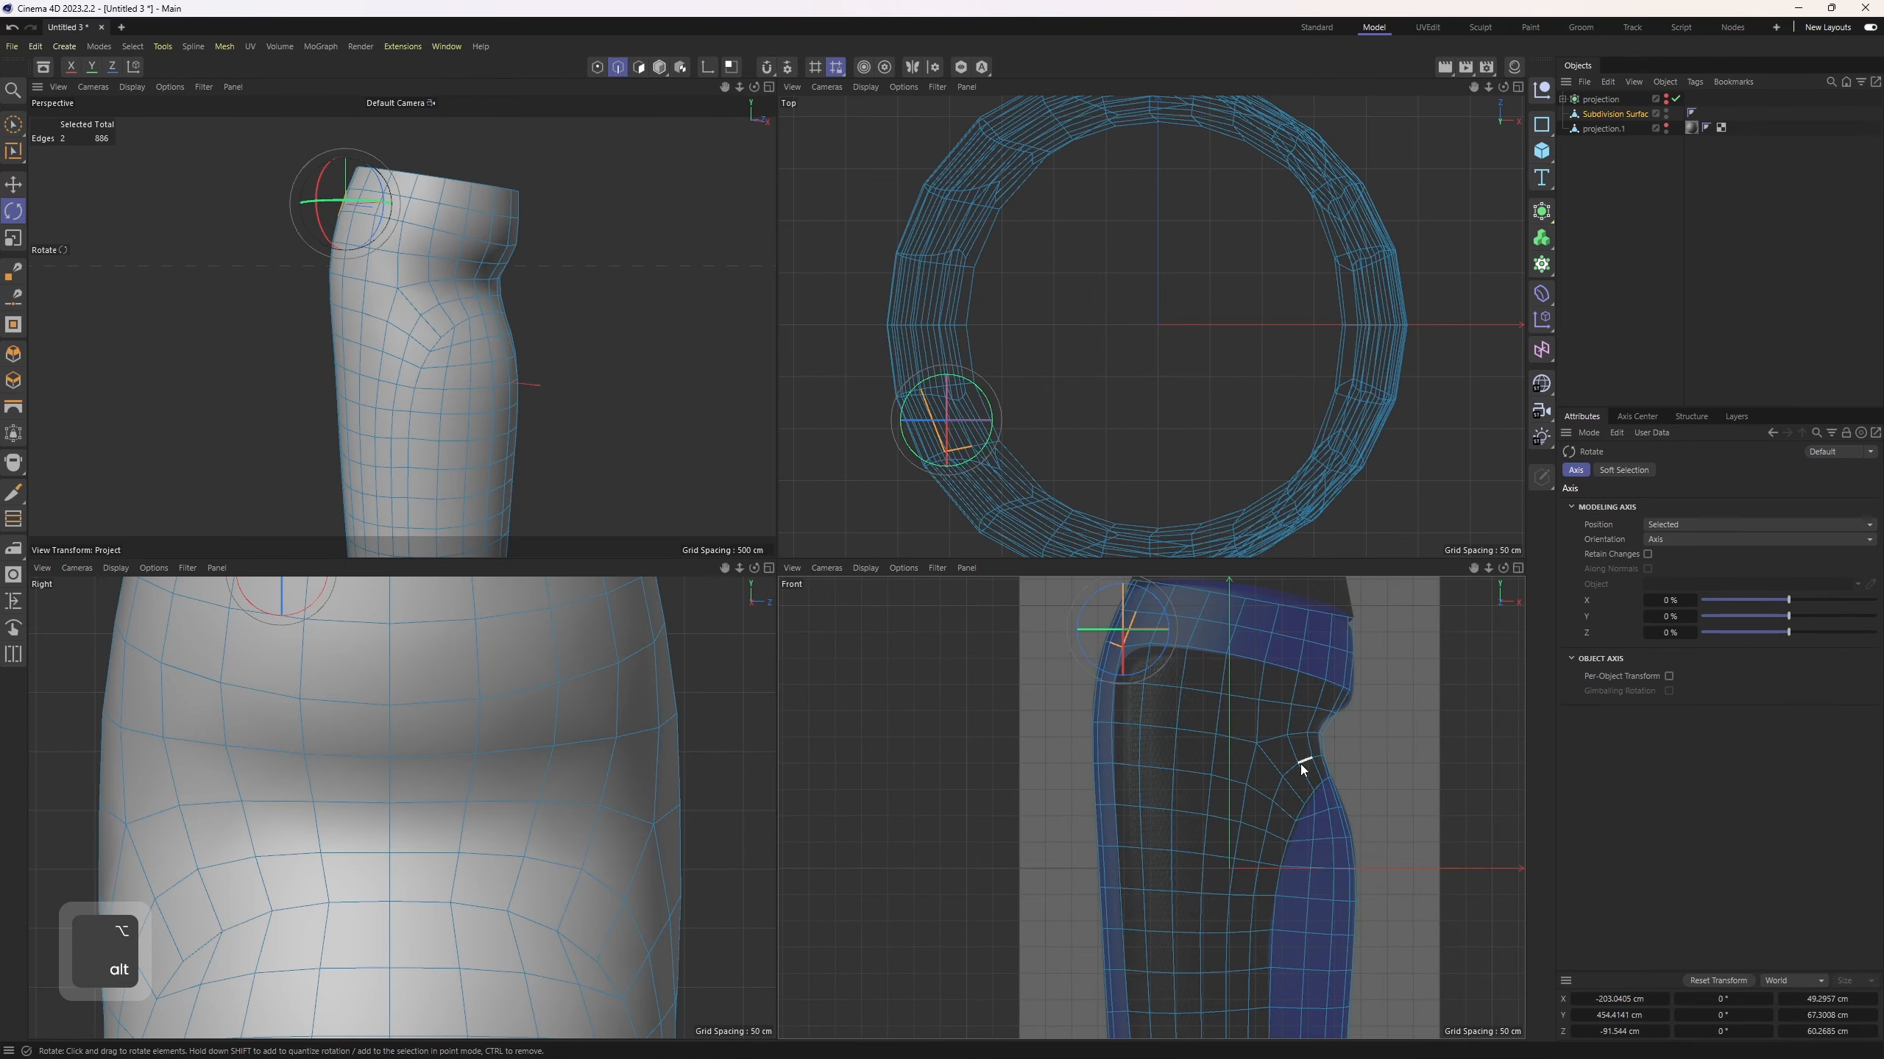
alt+middle_drag(1358, 801, 1343, 868)
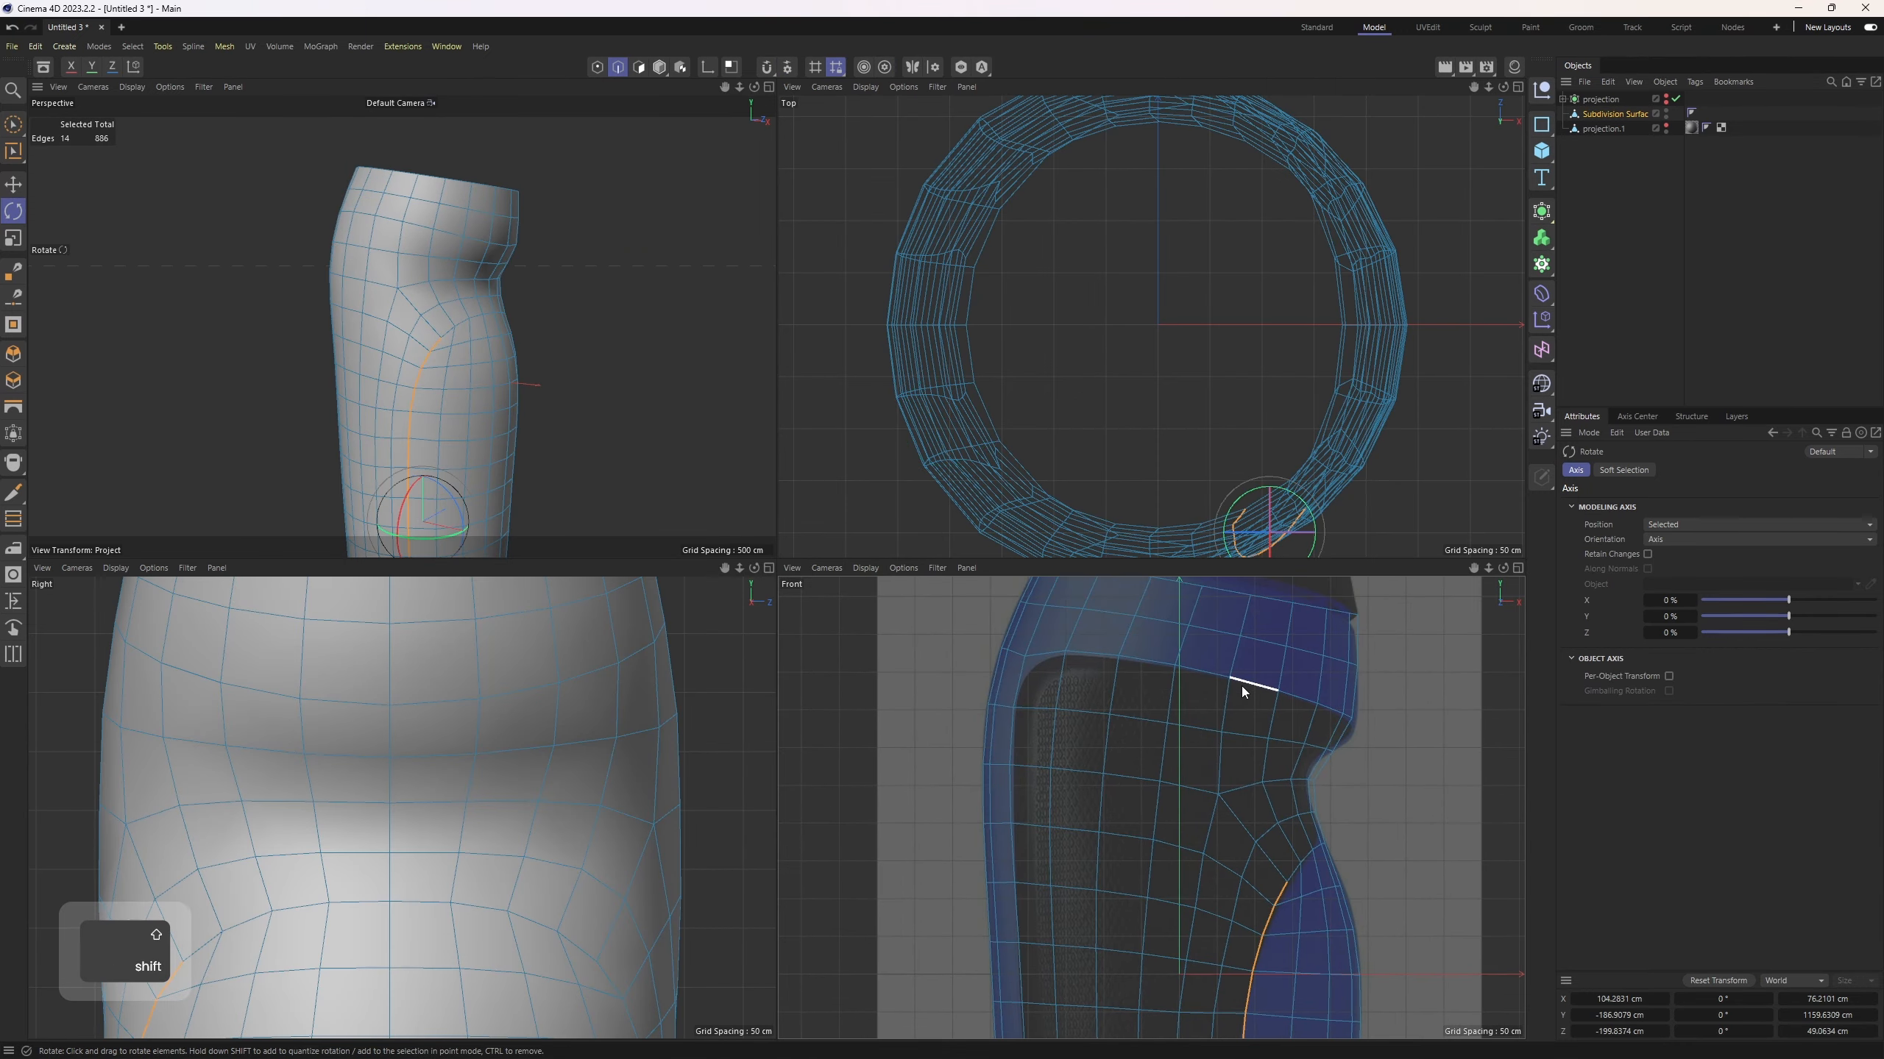
shift+double_click(1244, 691)
Step: Add the opposite side's curved boundary, the horizontal loop near the sleeve's lower hem and the panel's vertical boundary edges to the selection
key(F1)
alt+drag(898, 484, 793, 565)
shift+double_click(685, 502)
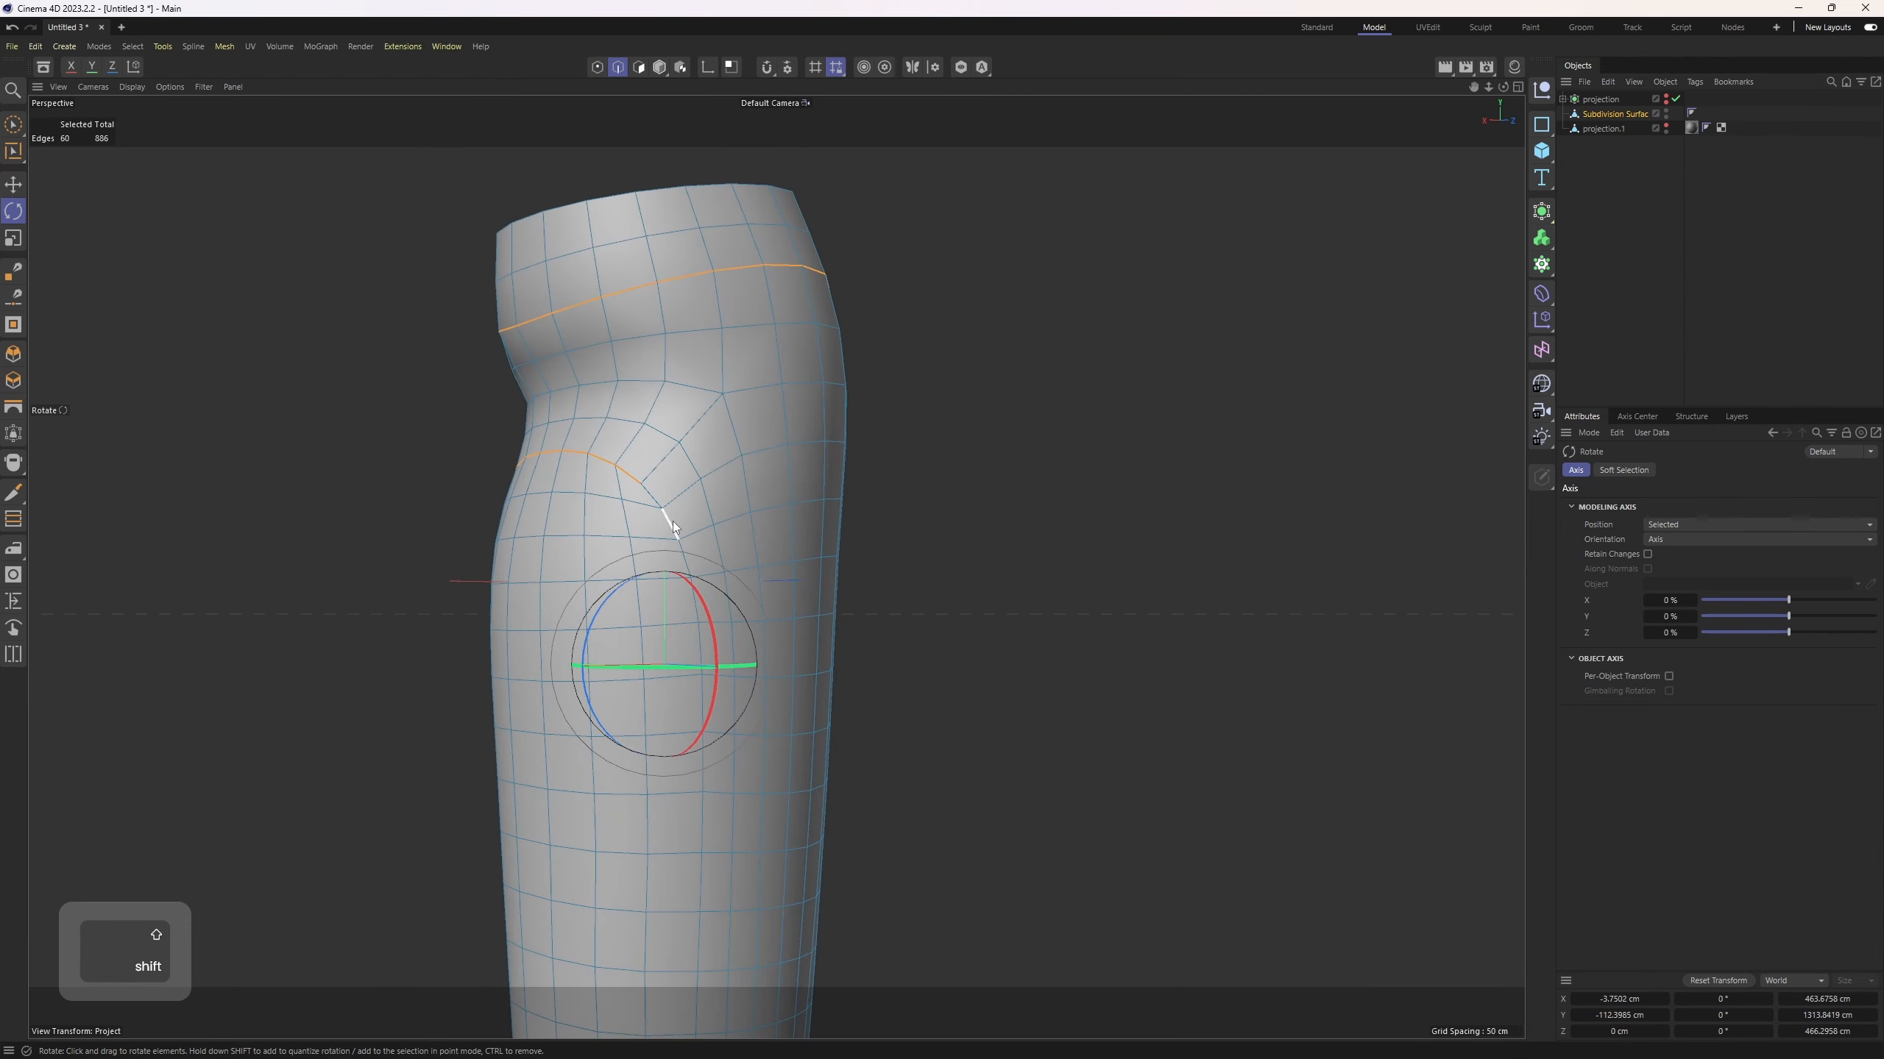
shift+double_click(673, 526)
alt+drag(673, 528, 855, 448)
alt+drag(977, 778, 765, 801)
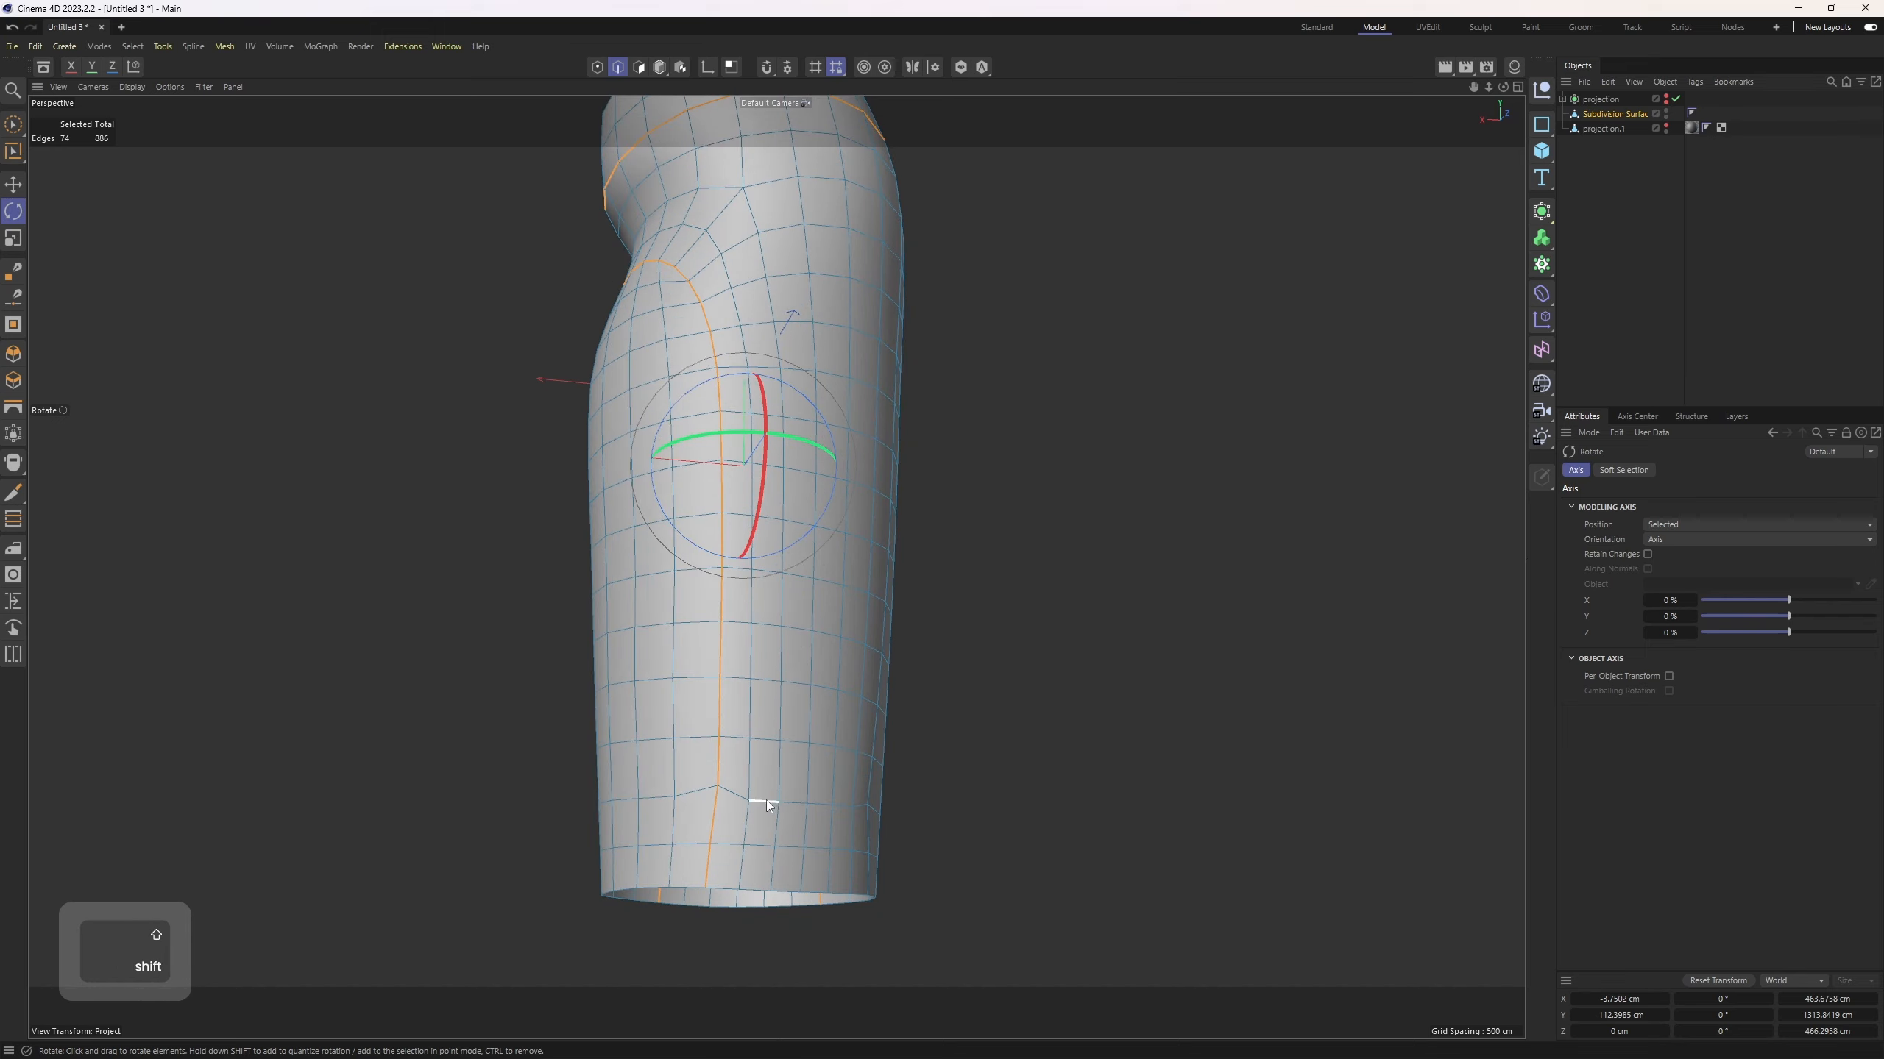
shift+double_click(766, 801)
alt+drag(910, 799, 719, 576)
shift+double_click(930, 766)
Step: Try to select the panel's polygons with Fill Selection inside the selected edge boundary, and undo it
key(u)
key(f)
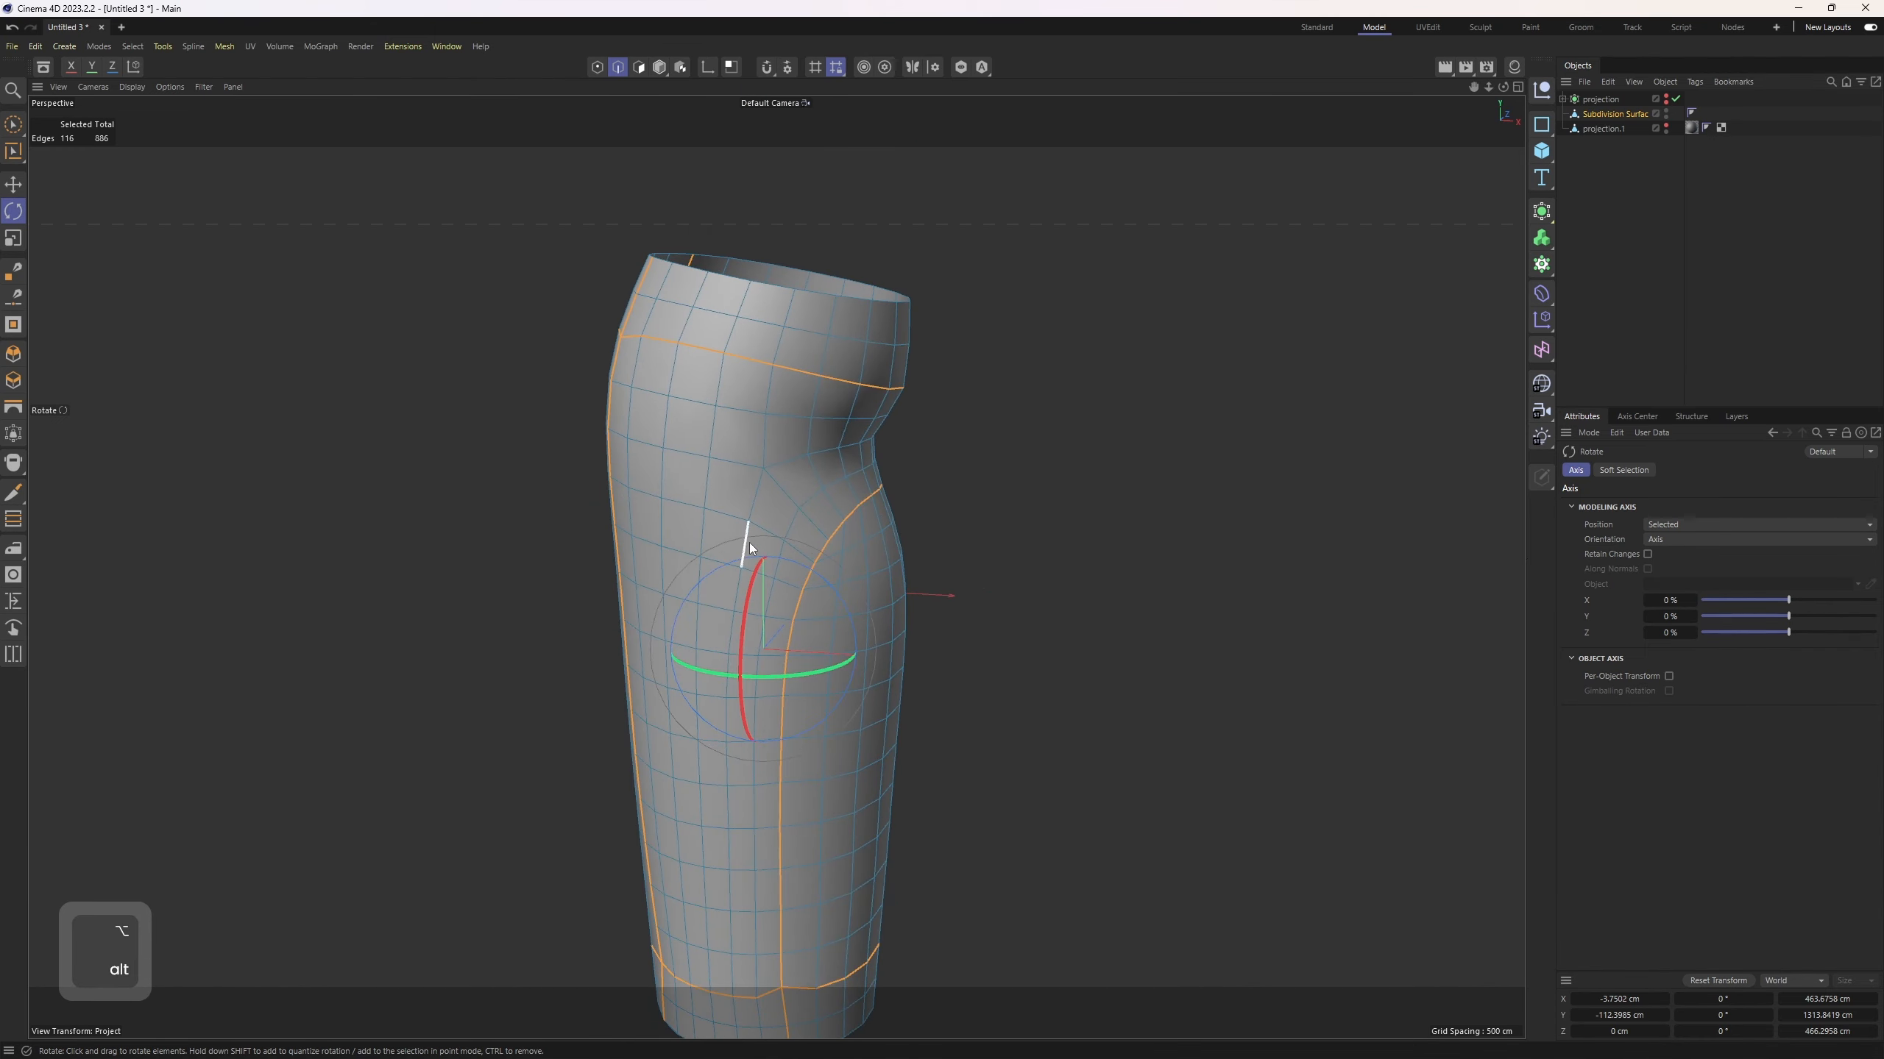
click(748, 536)
alt+drag(716, 506, 914, 499)
key(ctrl+z)
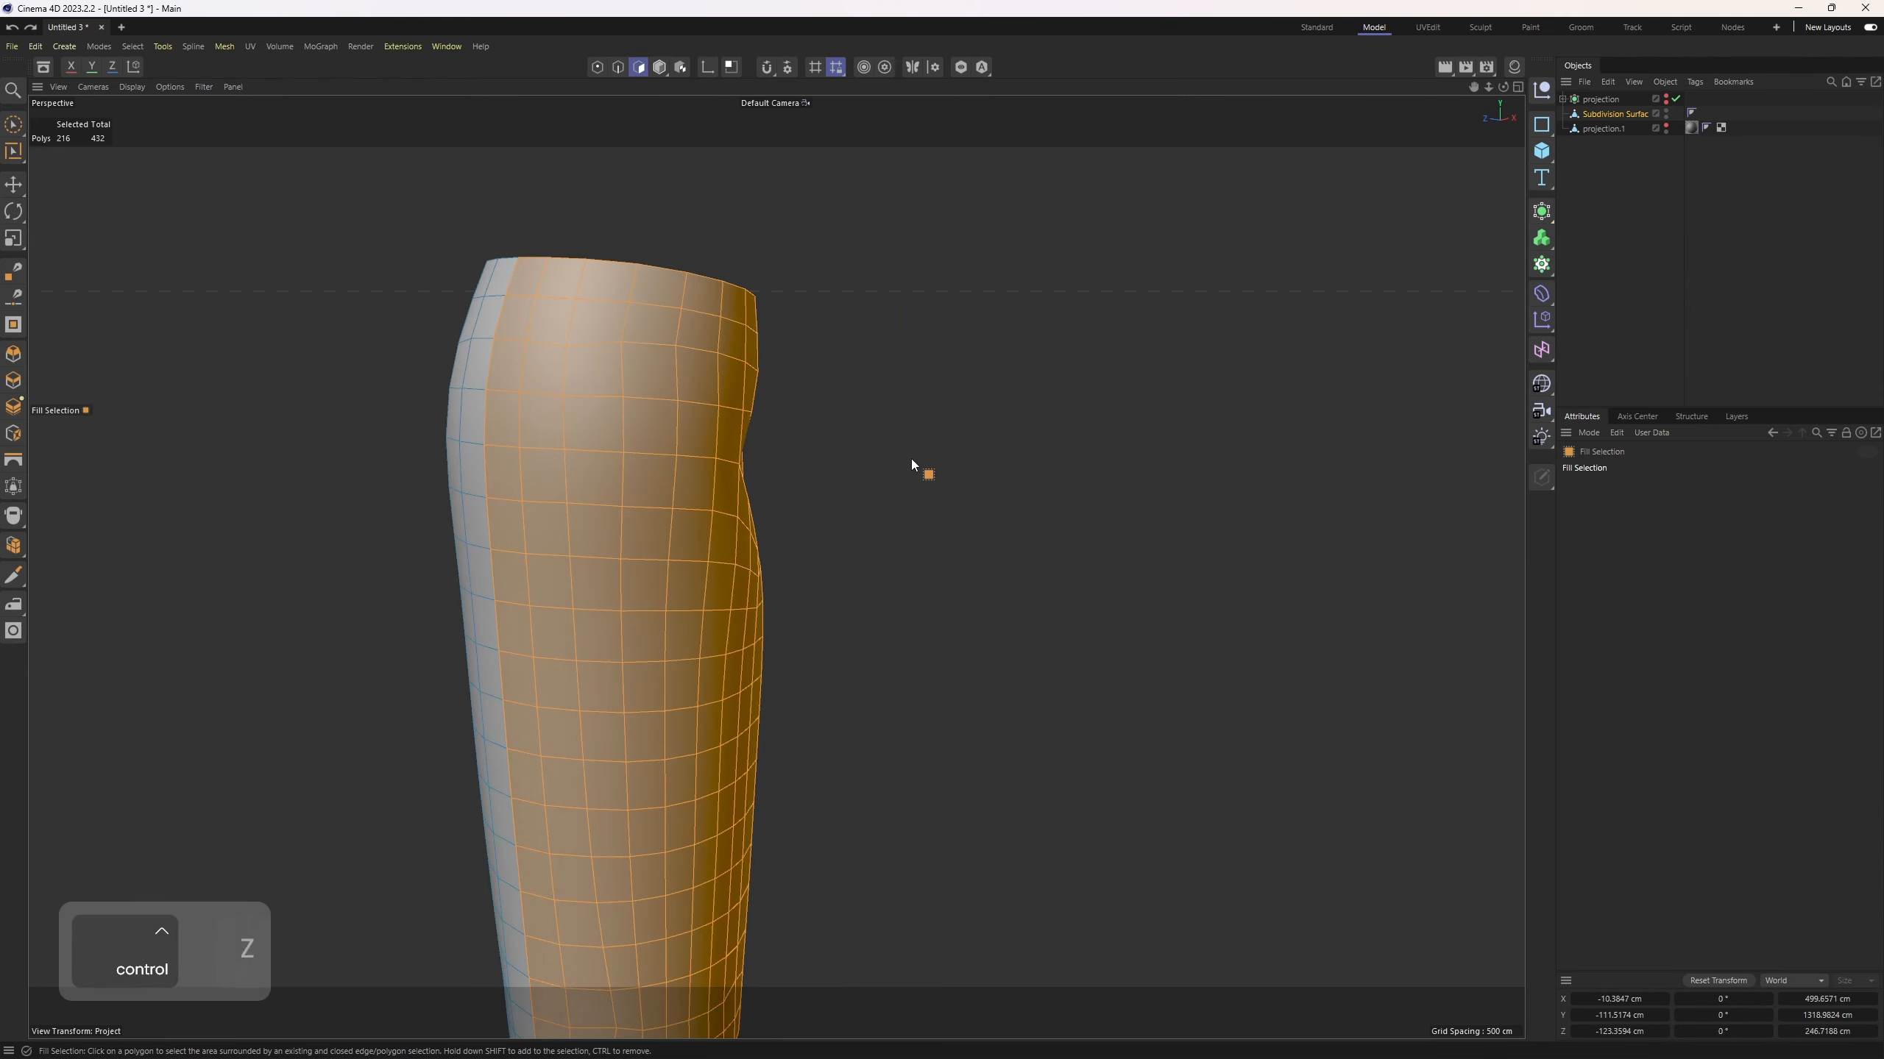
Step: Select the dark panel's polygons with Fill Selection inside the selected edge boundary
key(2)
click(140, 49)
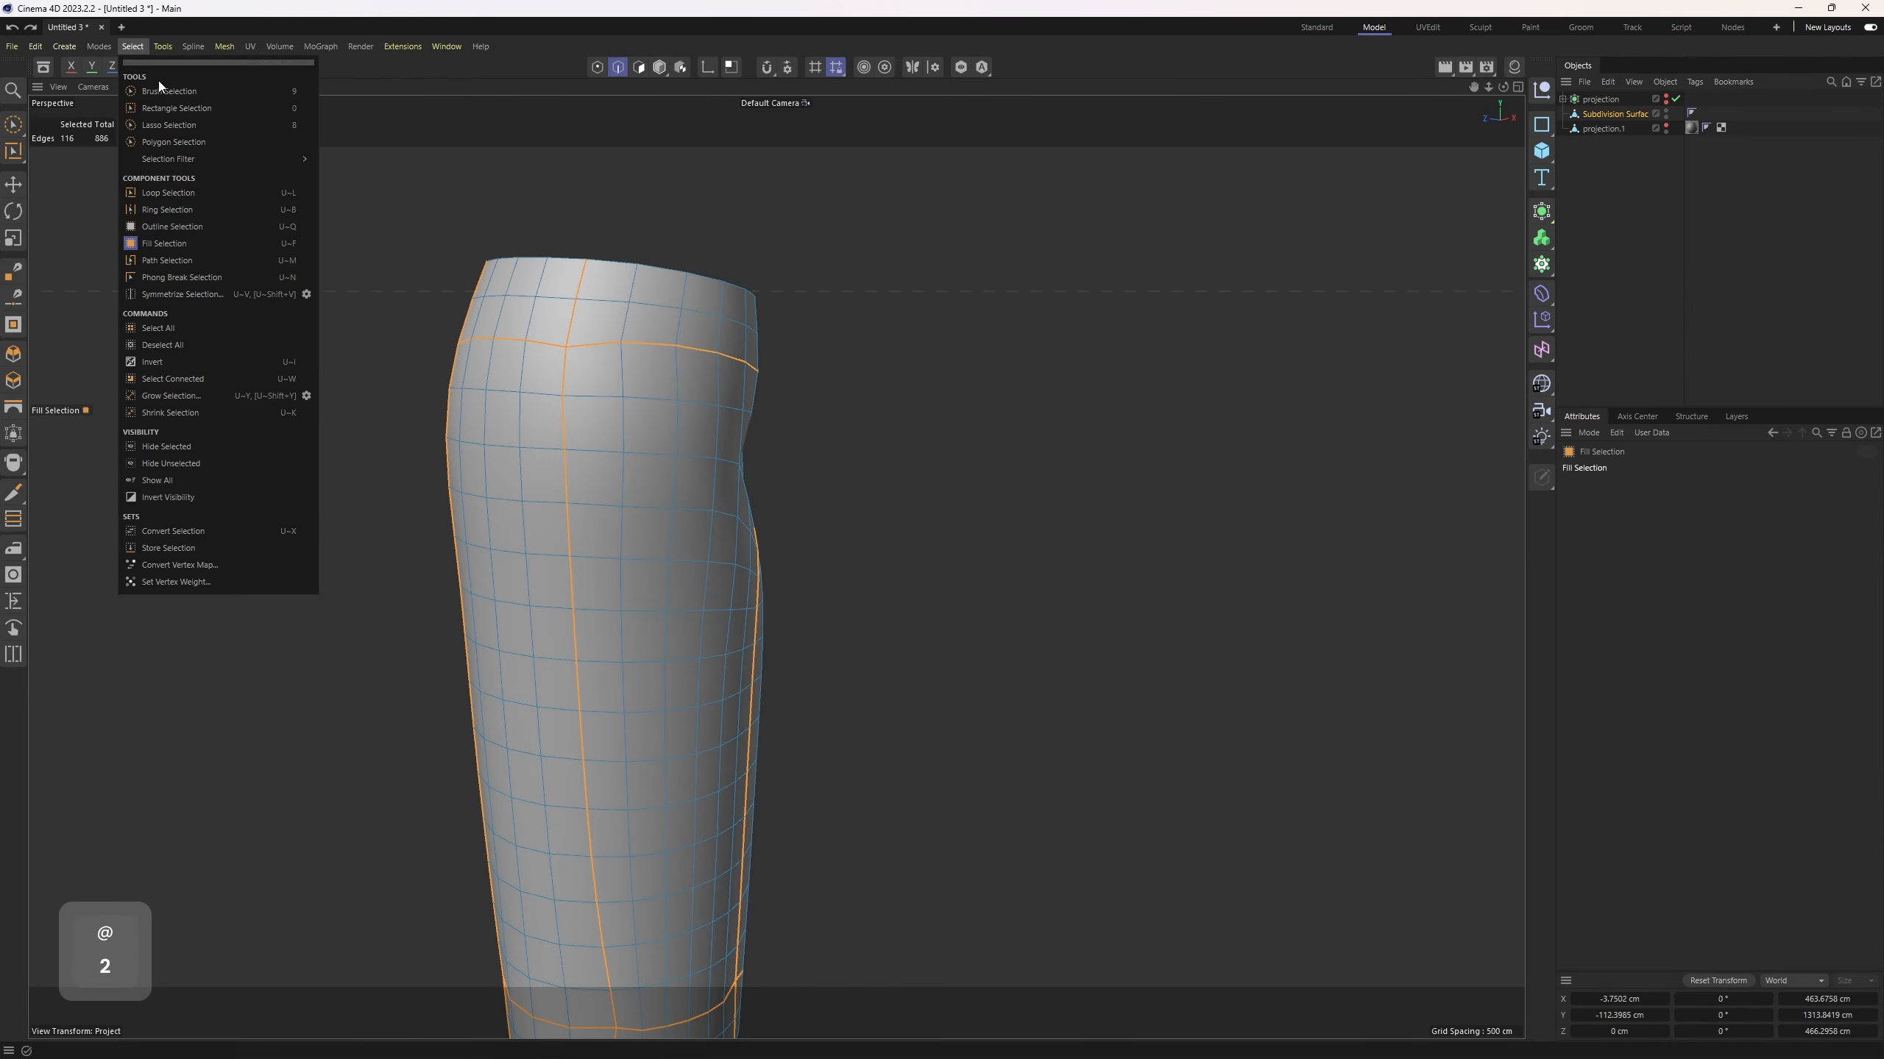
click(164, 244)
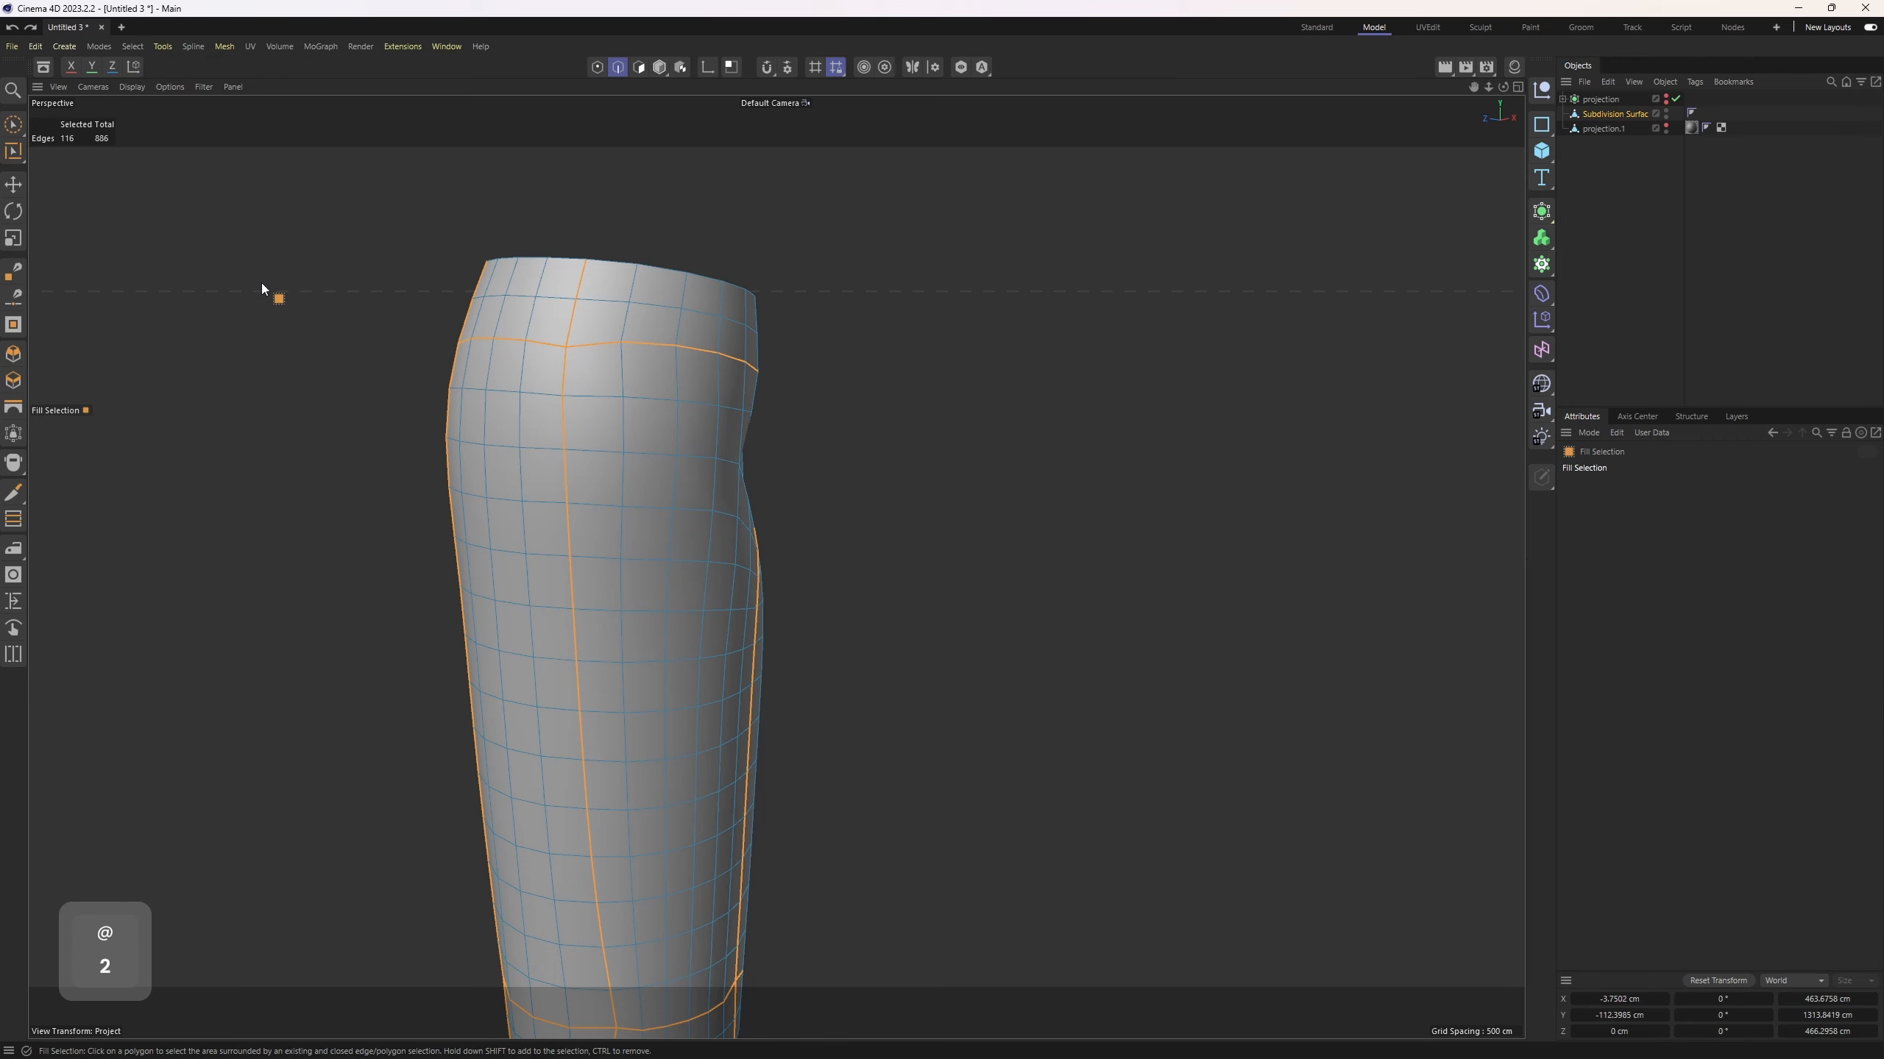
click(751, 486)
alt+drag(751, 486, 679, 434)
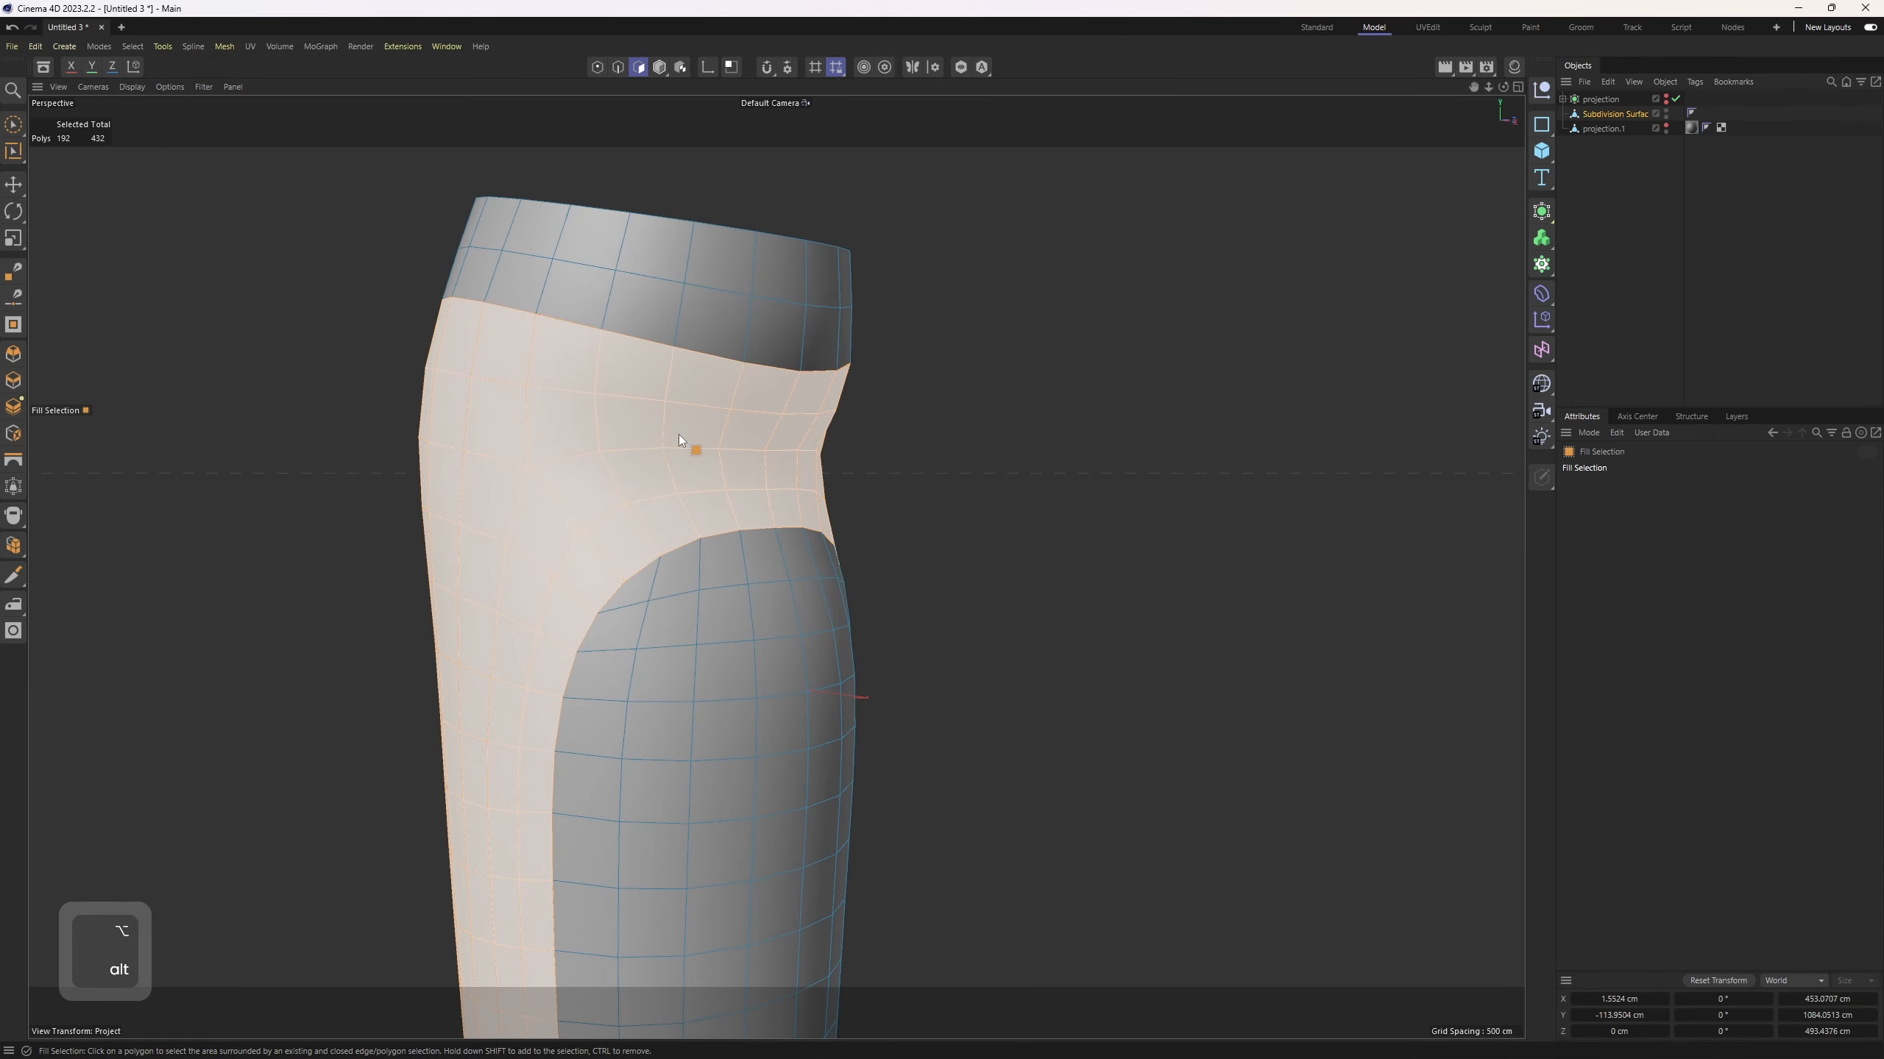
Step: Inset the selected panel polygons by 1.9 cm as one group
right_click(888, 475)
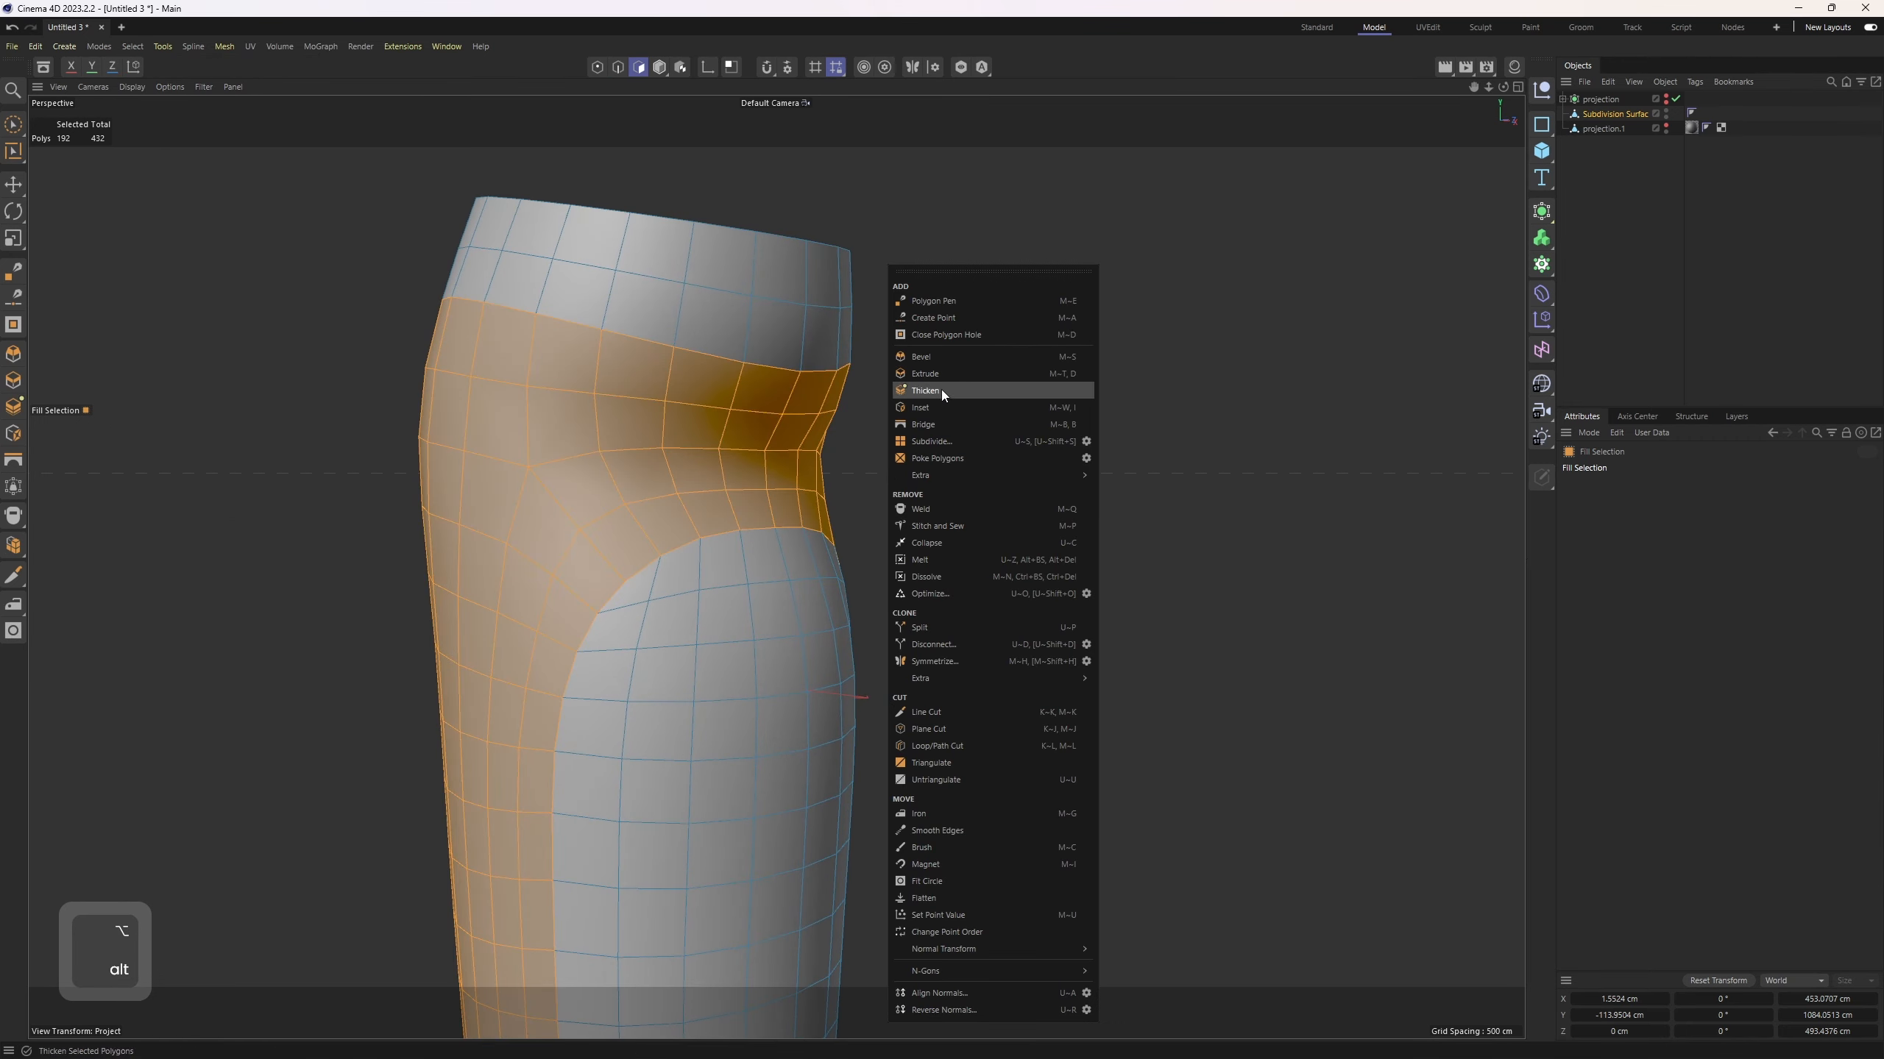
click(939, 407)
alt+drag(677, 401, 553, 489)
scroll(553, 489, up, 5)
alt+middle_drag(553, 489, 833, 517)
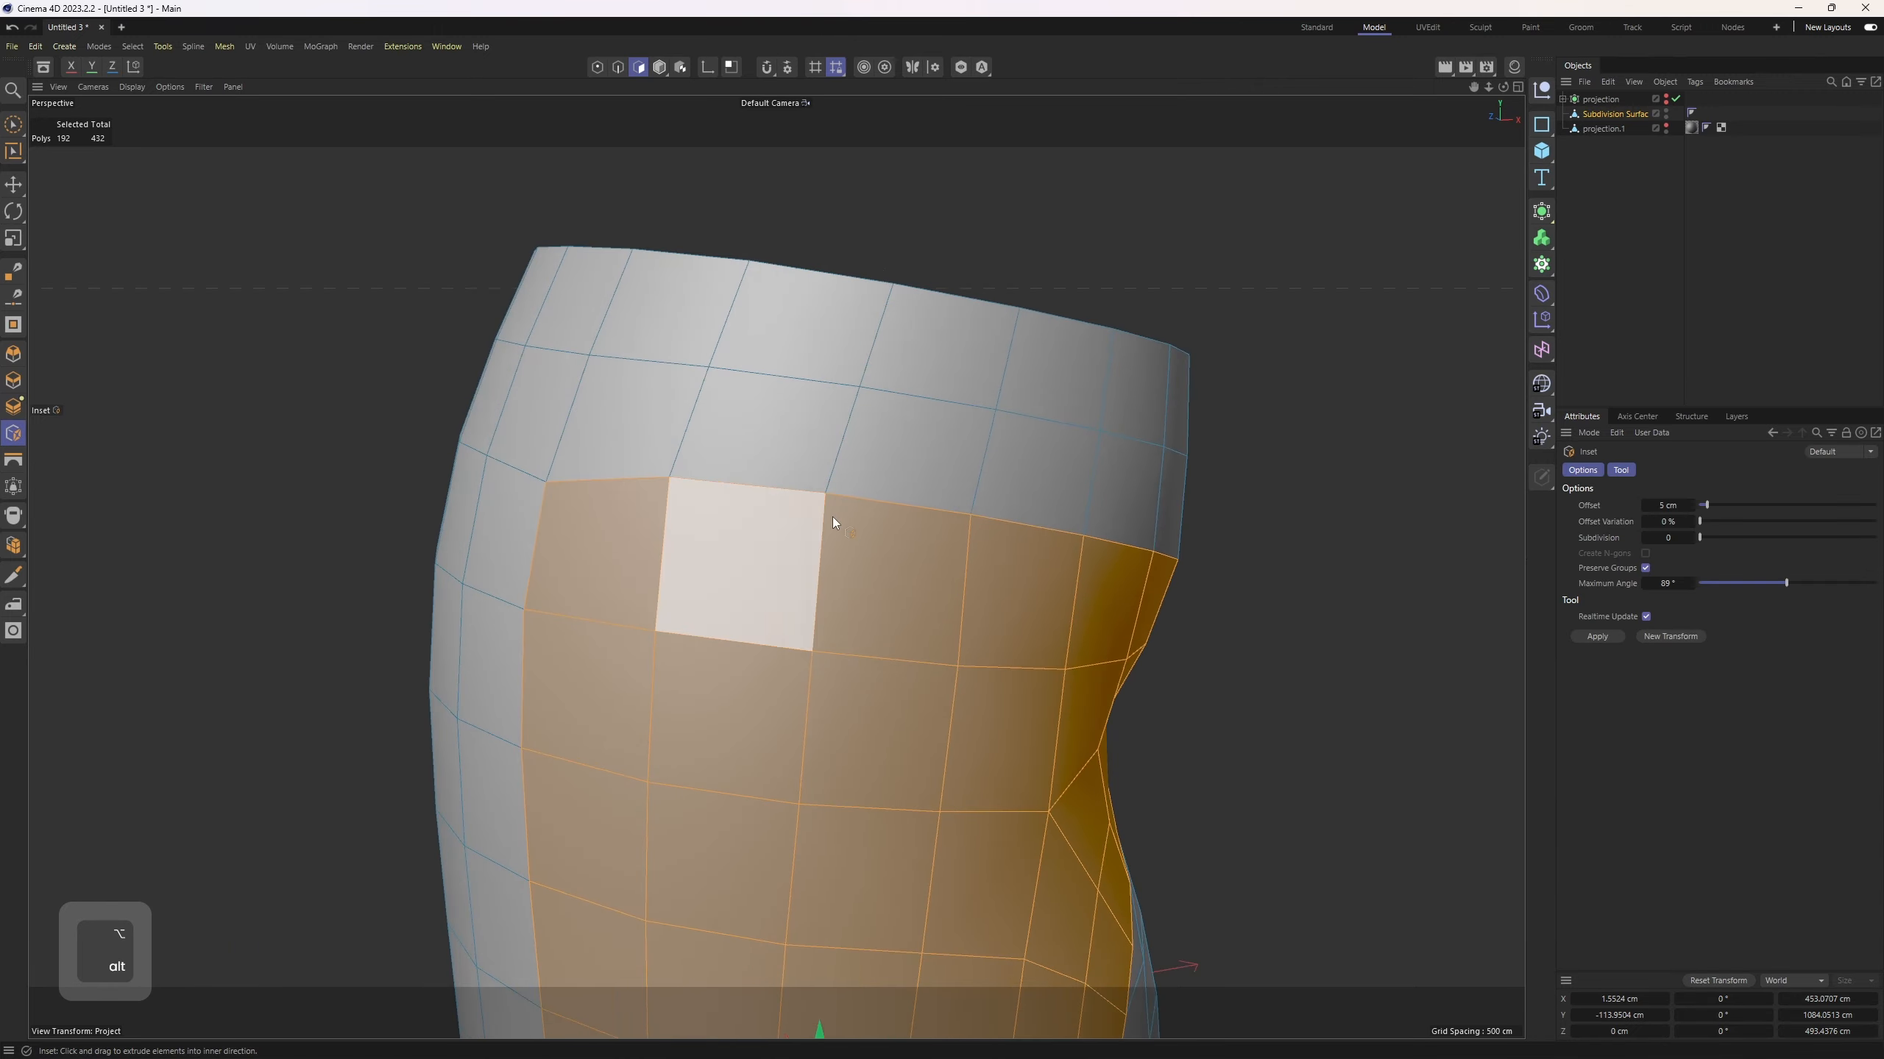
scroll(615, 428, up, 7)
alt+drag(571, 489, 793, 624)
scroll(873, 681, down, 7)
scroll(790, 616, up, 3)
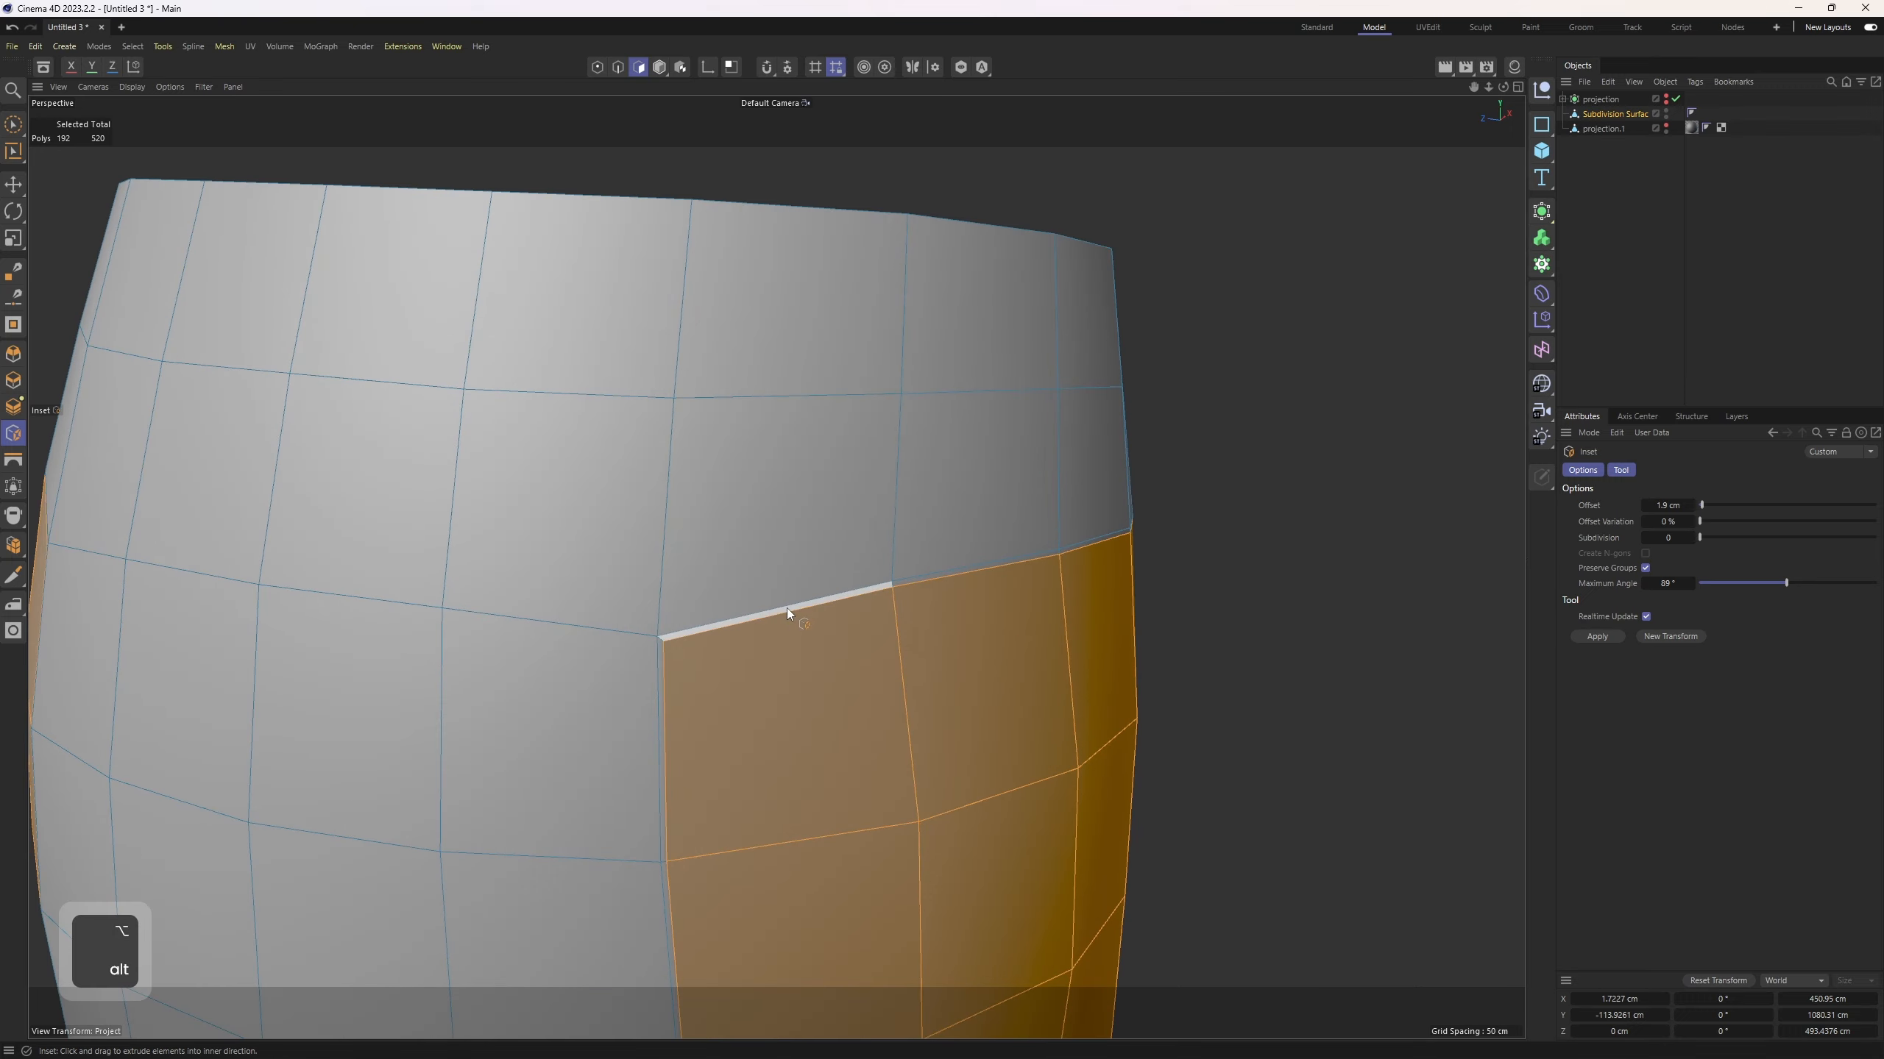
Step: Loop-select the narrow strip of inset polygons running all the way around the panel's border
key(u)
key(l)
click(656, 637)
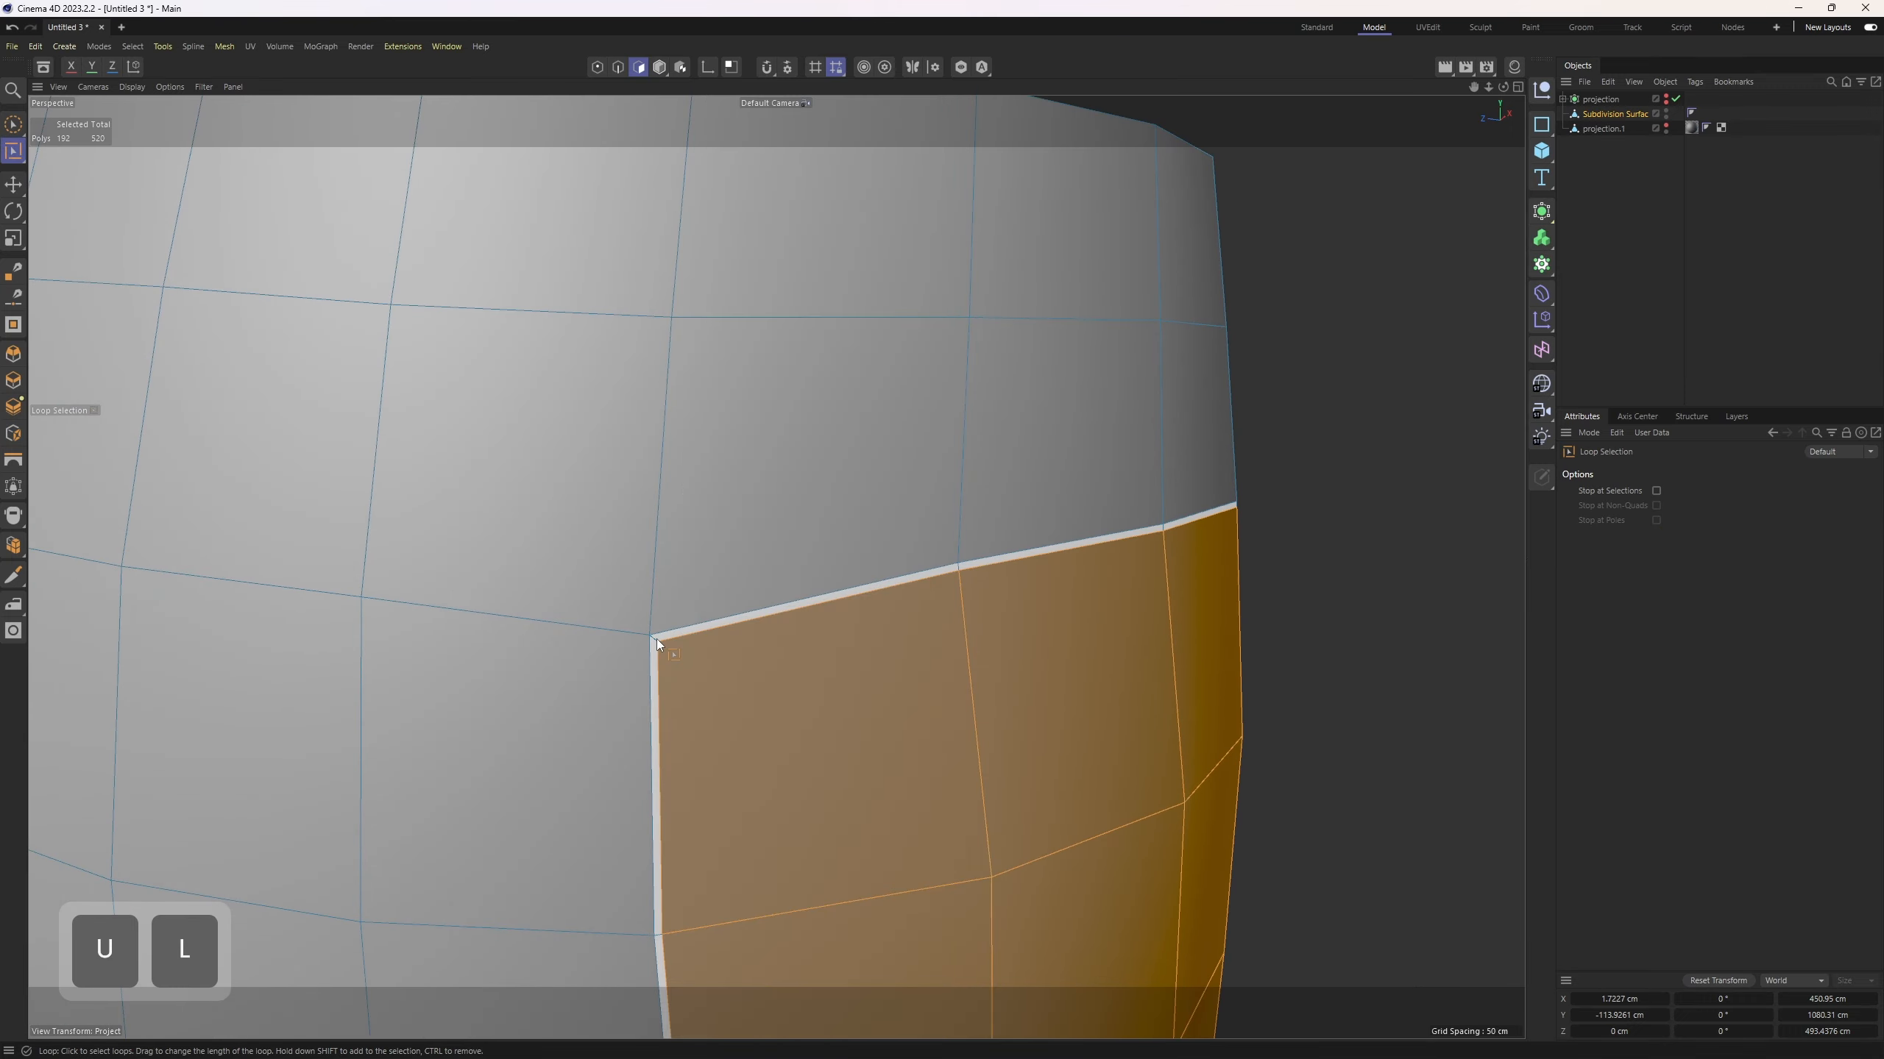
alt+drag(656, 639, 517, 479)
scroll(516, 479, down, 5)
alt+middle_drag(704, 548, 601, 386)
scroll(600, 385, down, 4)
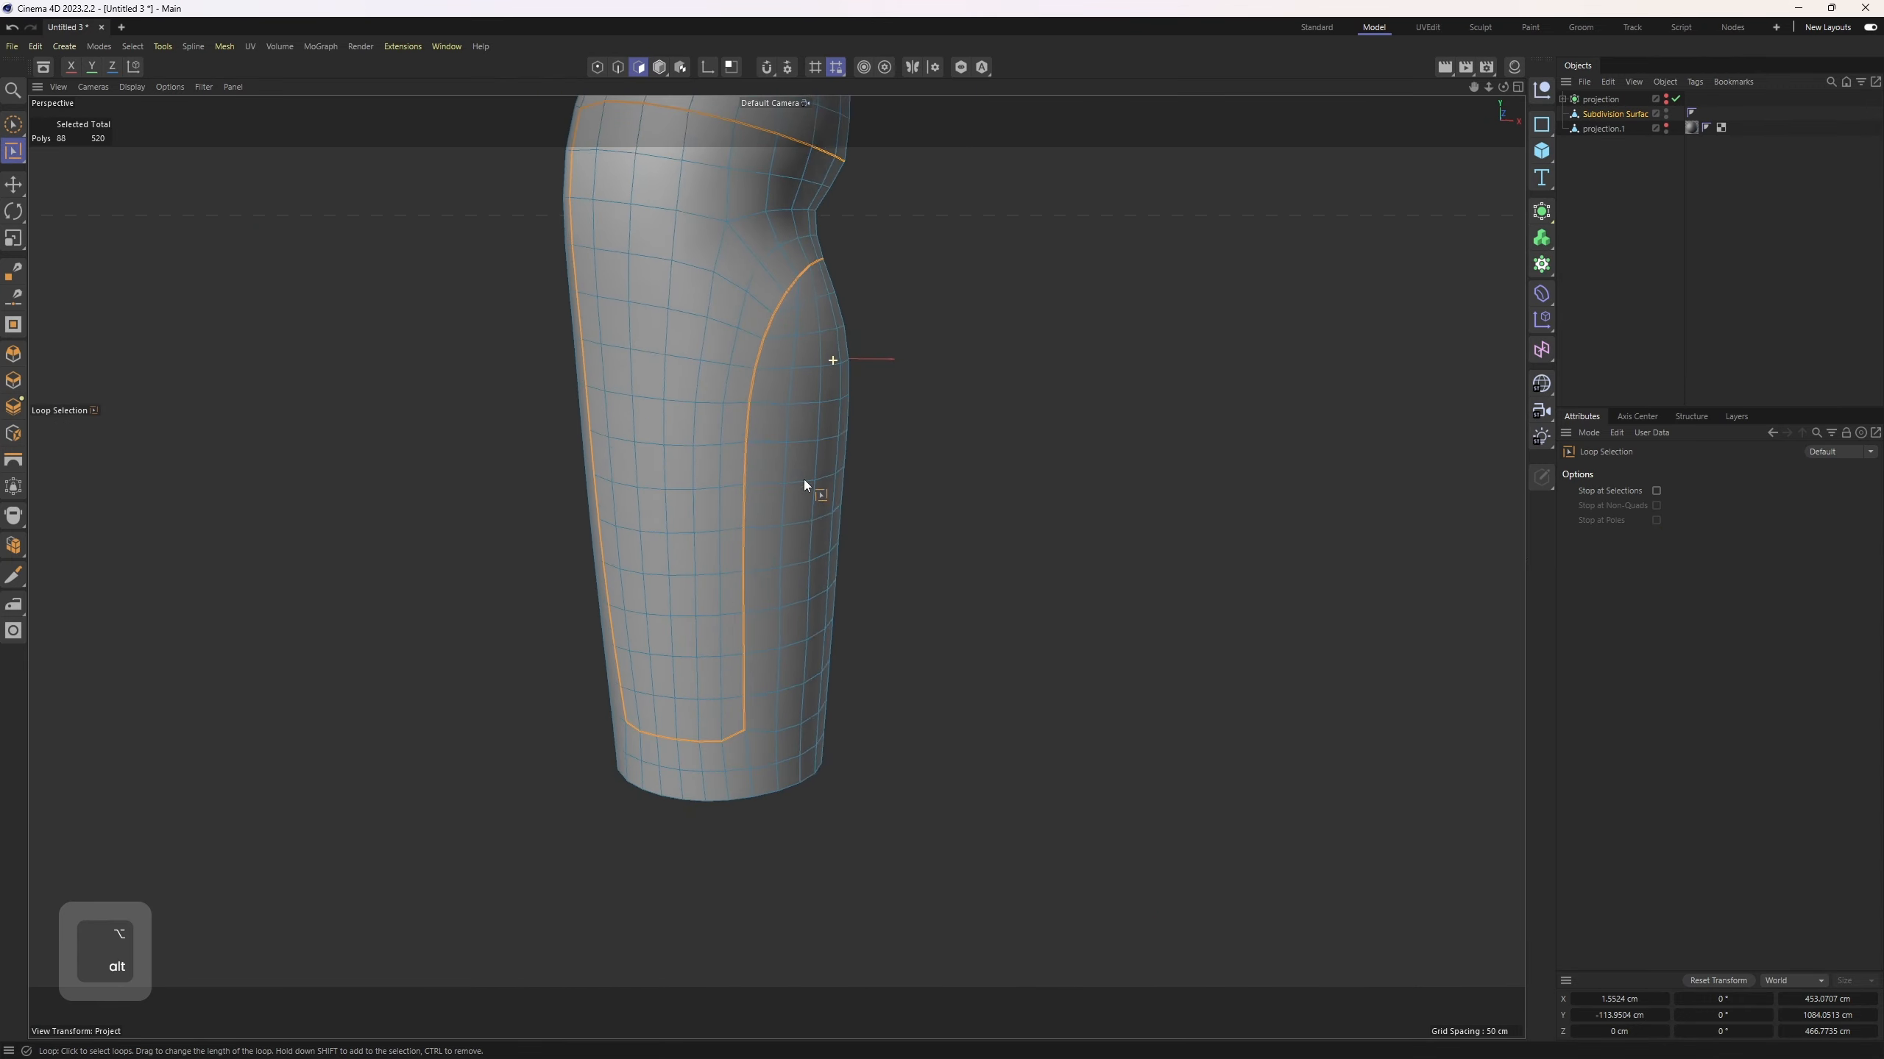
alt+middle_drag(803, 480, 724, 565)
alt+drag(536, 541, 909, 562)
scroll(1068, 444, up, 5)
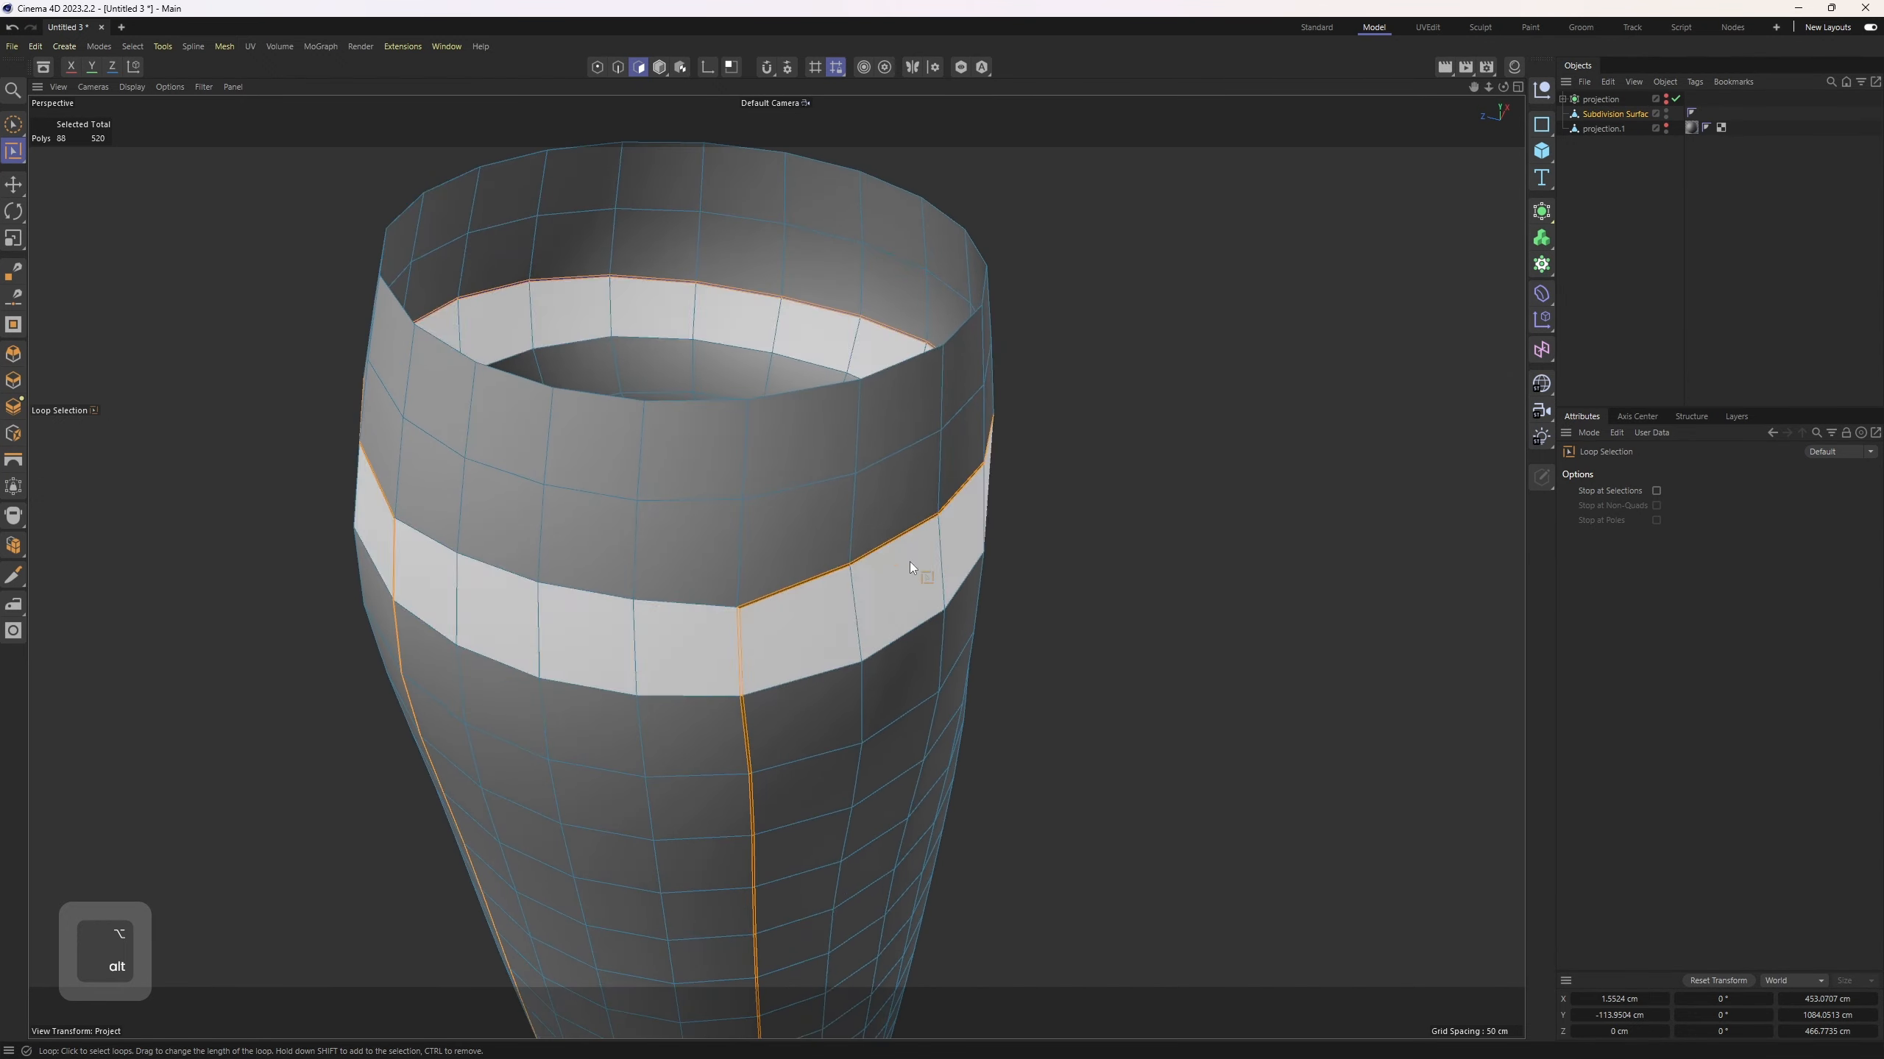
Step: Extrude the narrow border strip inward by about -2.02 cm to form a groove around the panel
scroll(909, 562, up, 1)
right_click(948, 504)
click(1003, 373)
alt+drag(1004, 373, 912, 549)
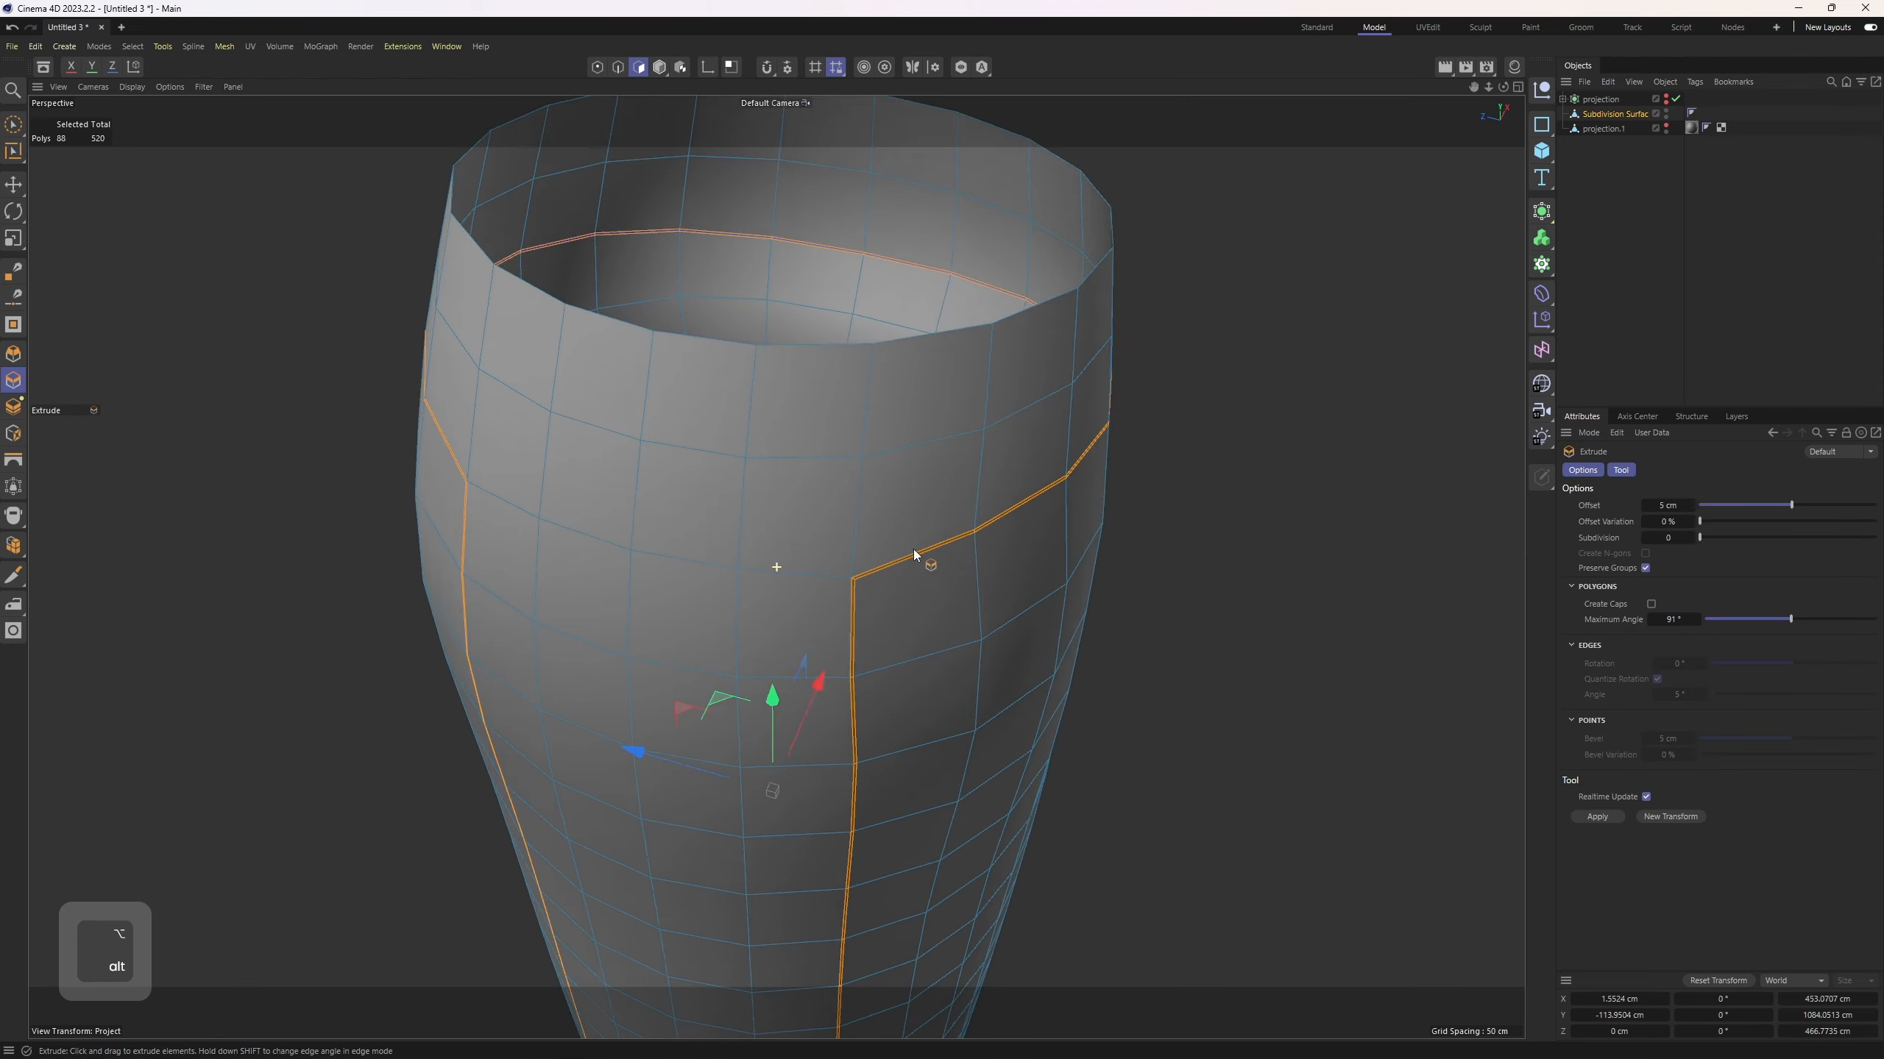
scroll(912, 549, up, 5)
alt+drag(1042, 565, 953, 545)
scroll(956, 587, up, 4)
scroll(1001, 616, up, 3)
alt+drag(1021, 620, 1036, 589)
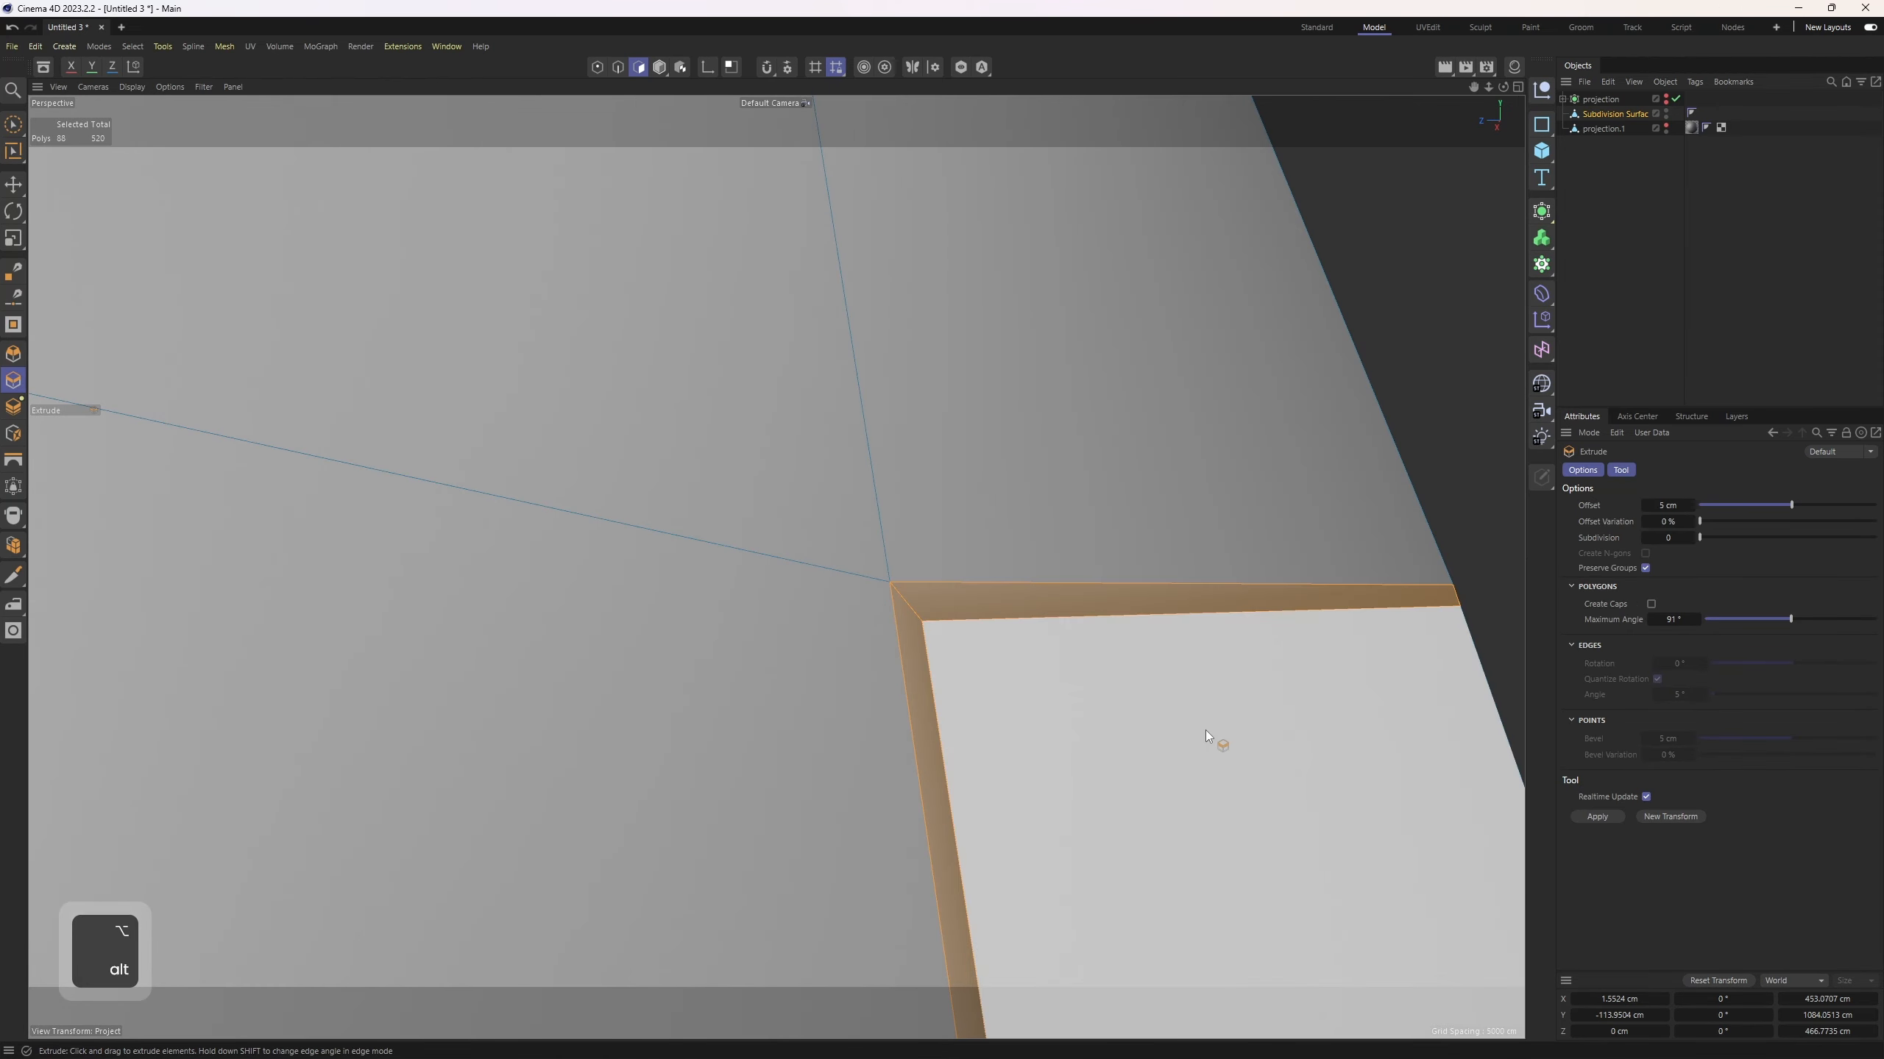
drag(1205, 729, 1160, 669)
alt+drag(1160, 669, 830, 698)
Step: Select the edge loop along the panel's groove and examine the groove around the sleeve
key(2)
key(r)
key(2)
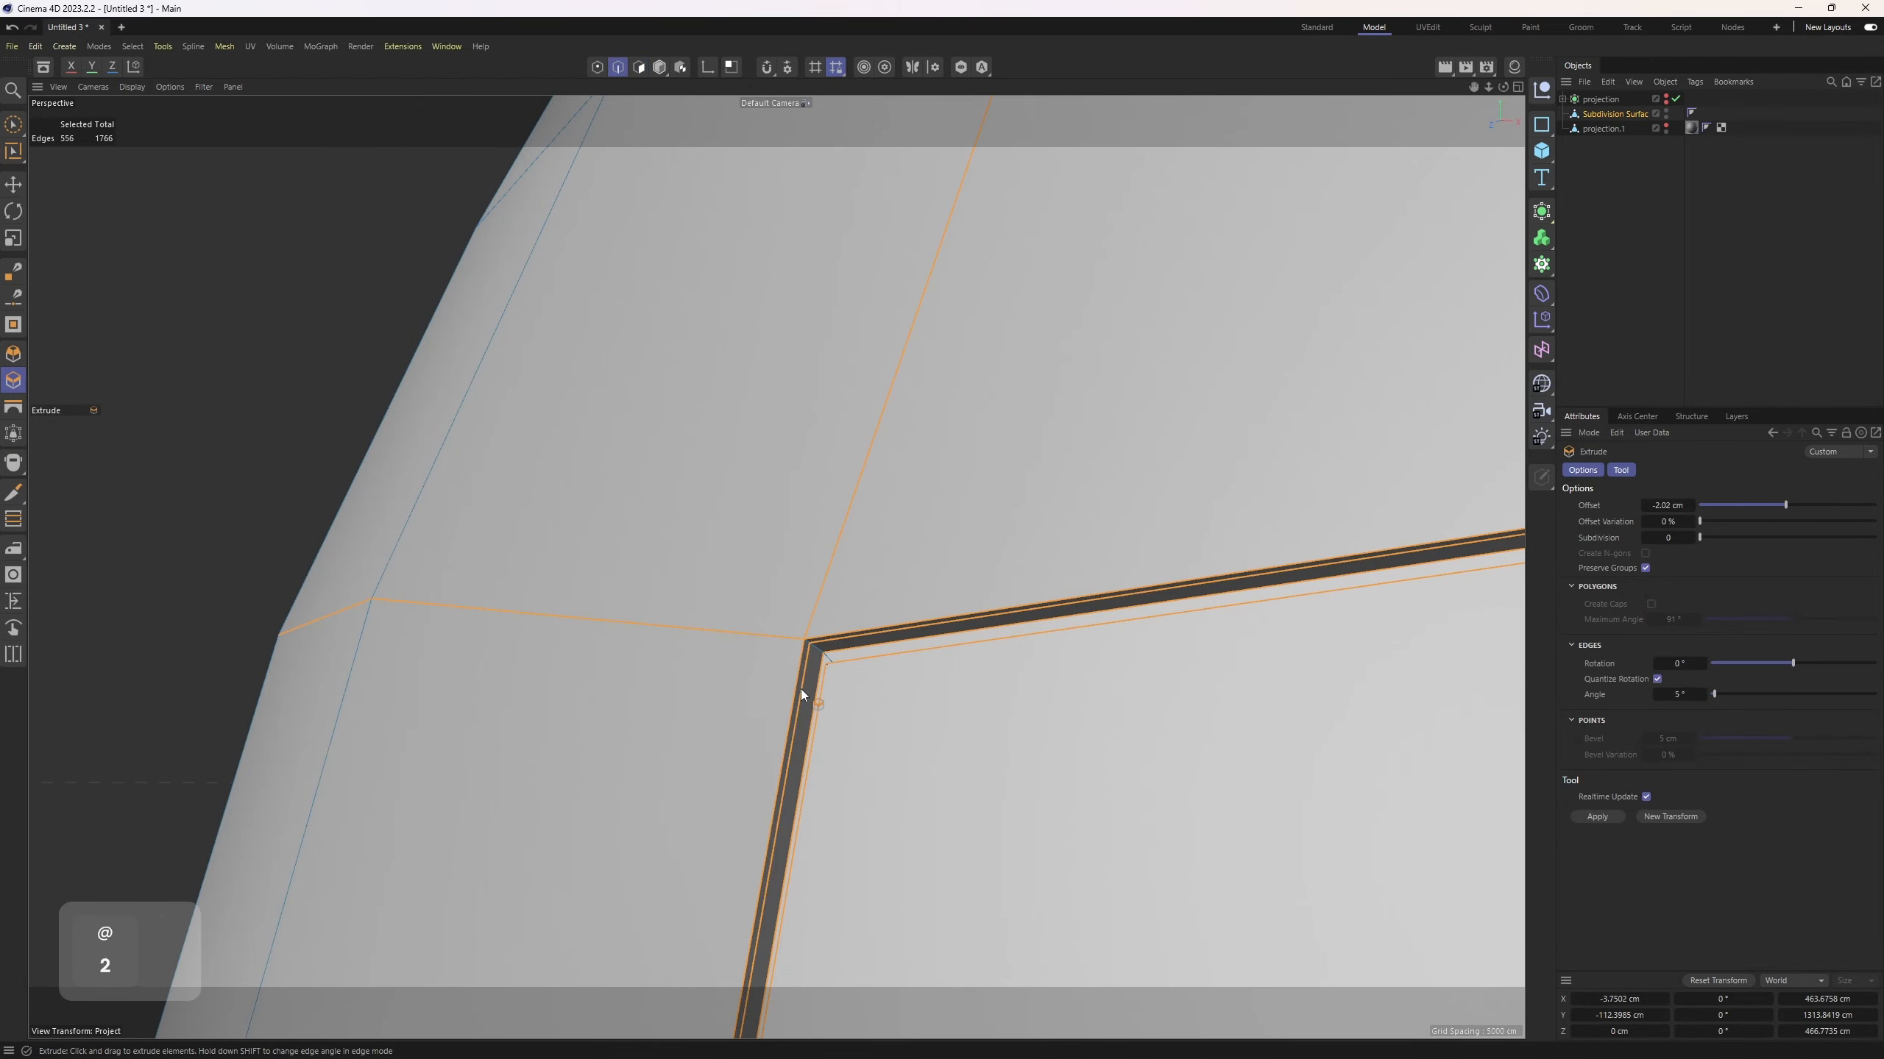
key(r)
double_click(802, 690)
alt+right_drag(801, 689, 549, 730)
alt+middle_drag(549, 730, 650, 465)
alt+drag(649, 465, 931, 551)
alt+right_drag(931, 551, 776, 567)
alt+drag(777, 567, 900, 518)
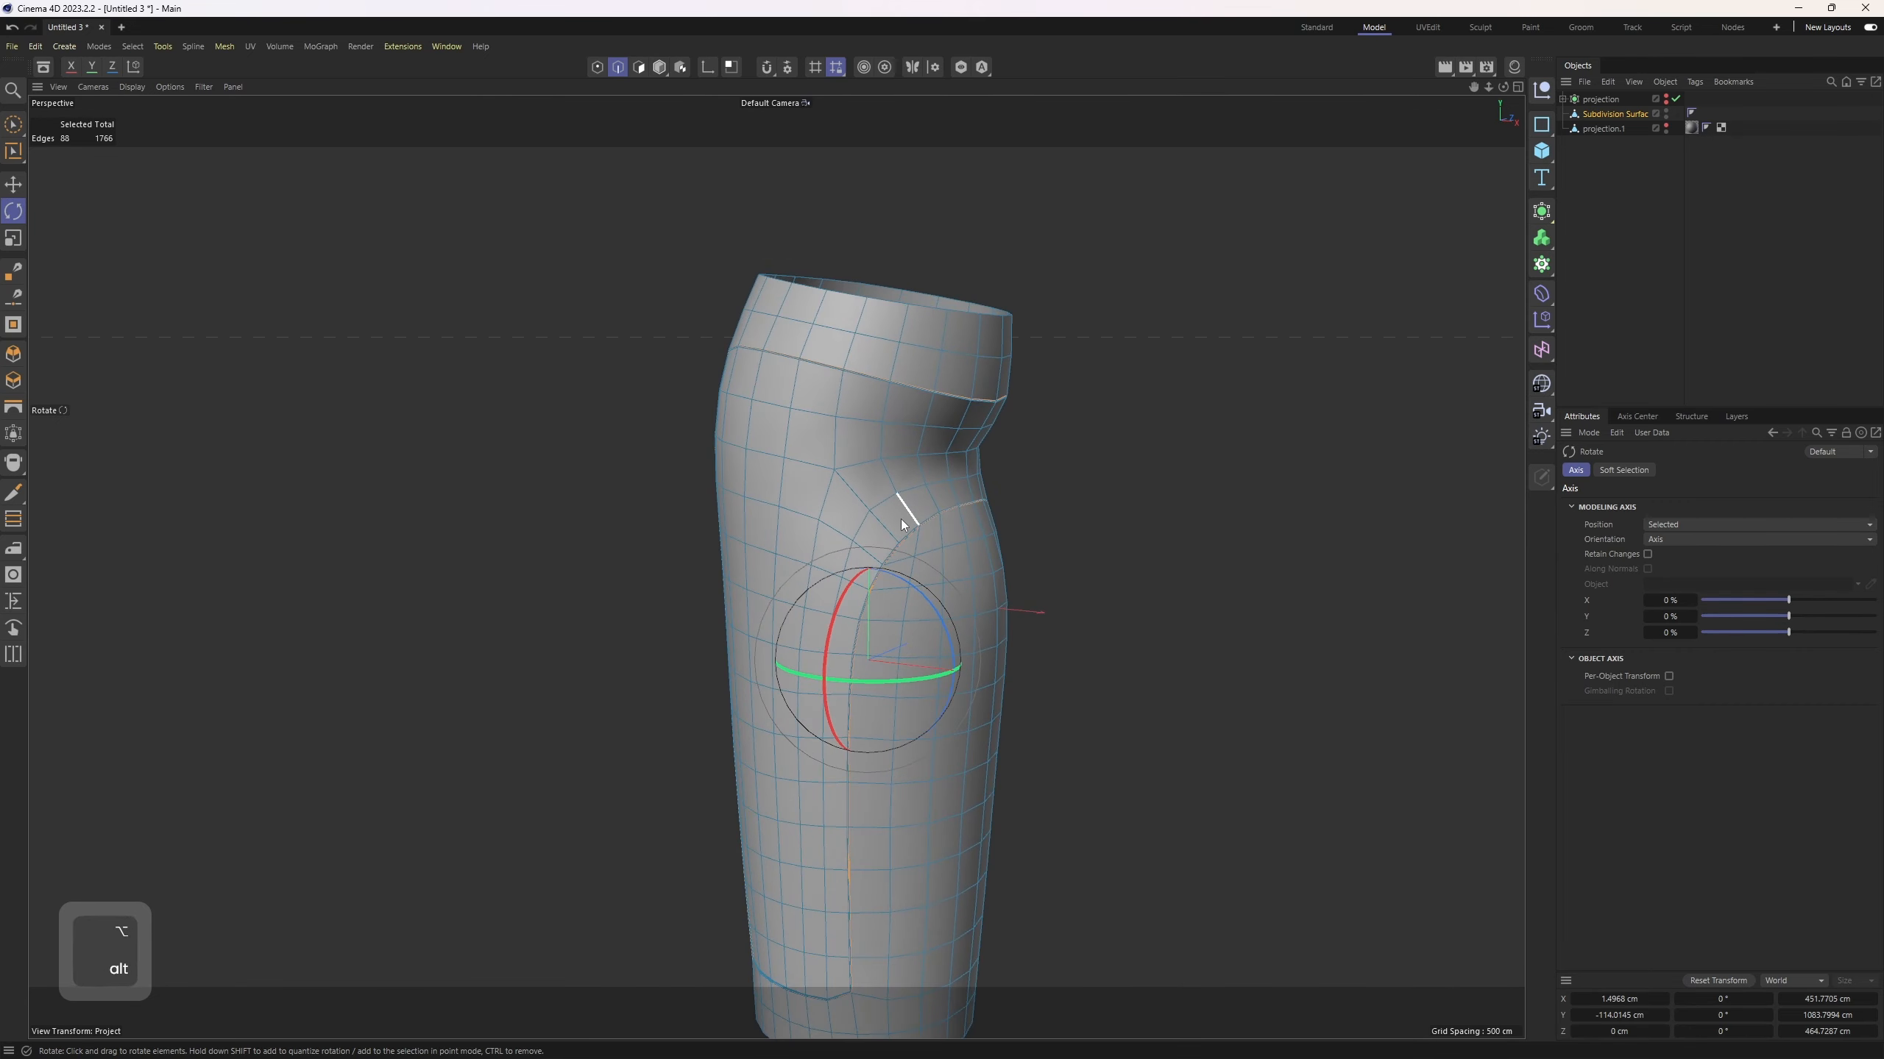
Step: Place the sleeve mesh under a new Subdivision Surface and display it with Gouraud shading without lines
key(4)
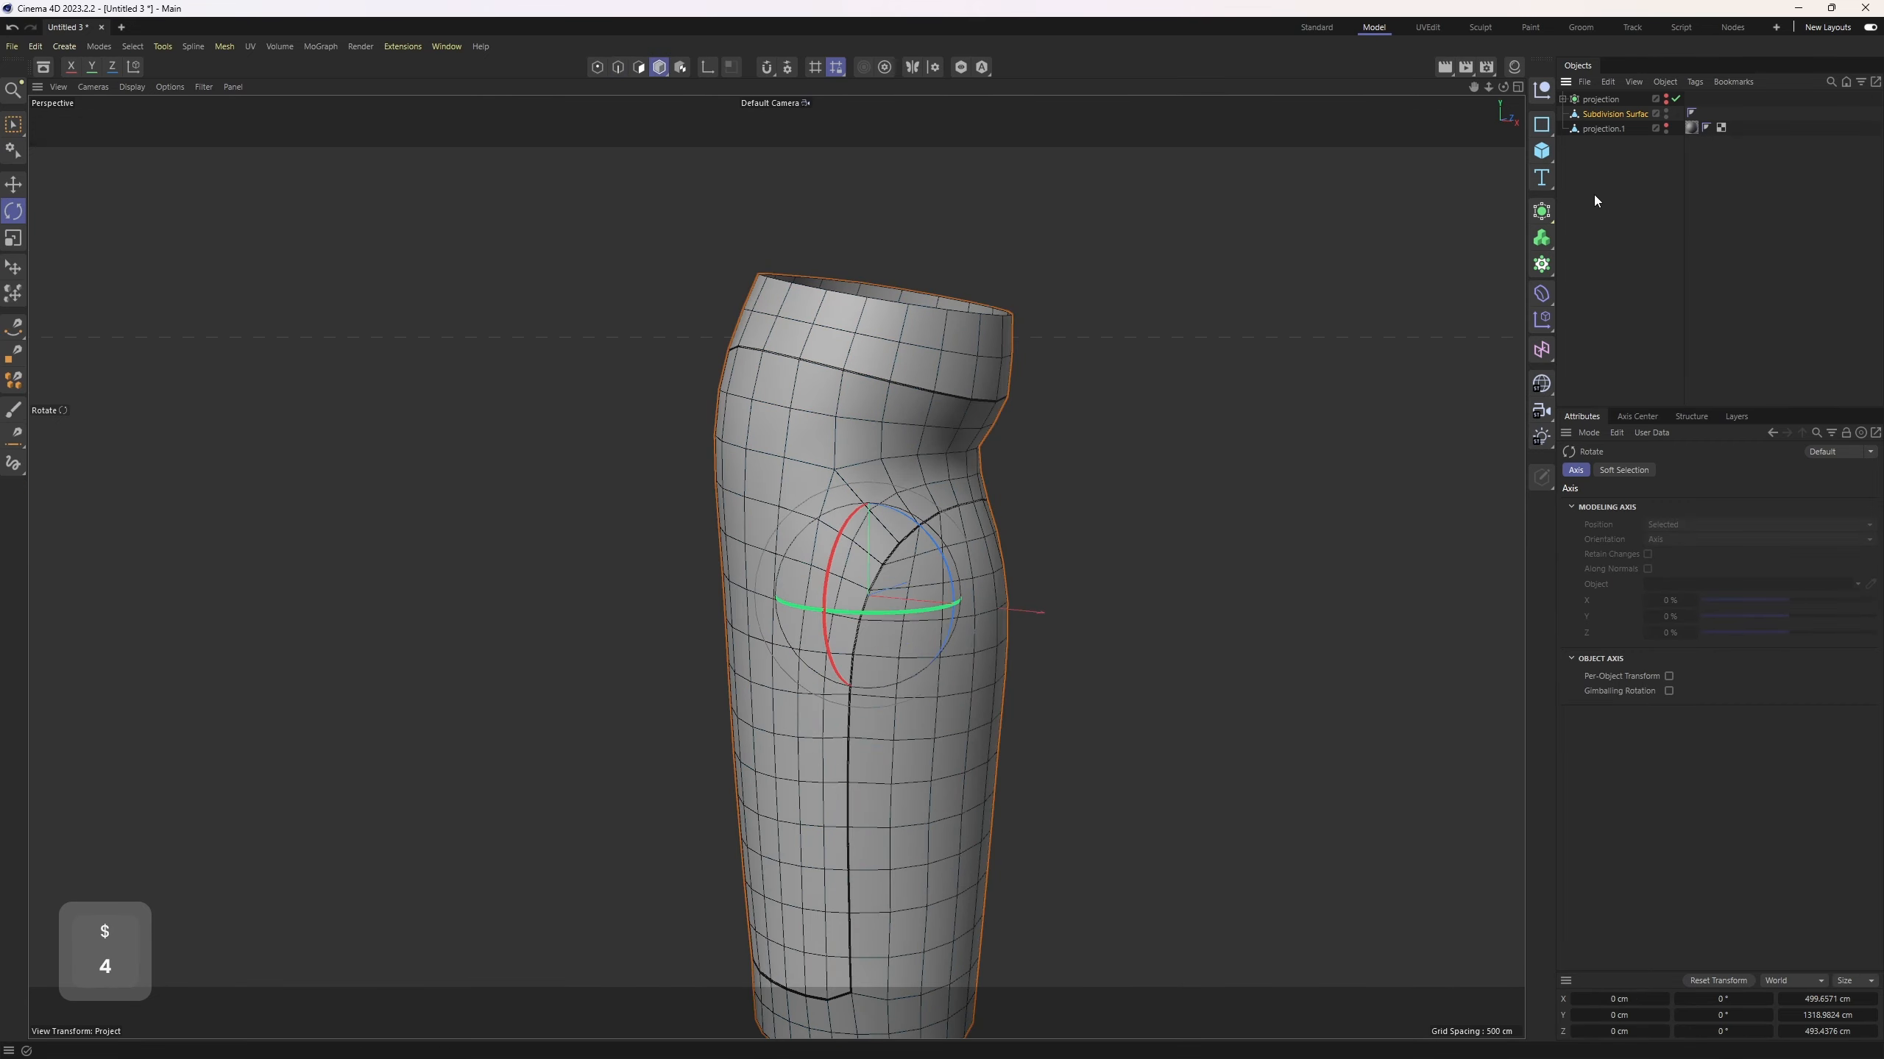
alt+click(1546, 215)
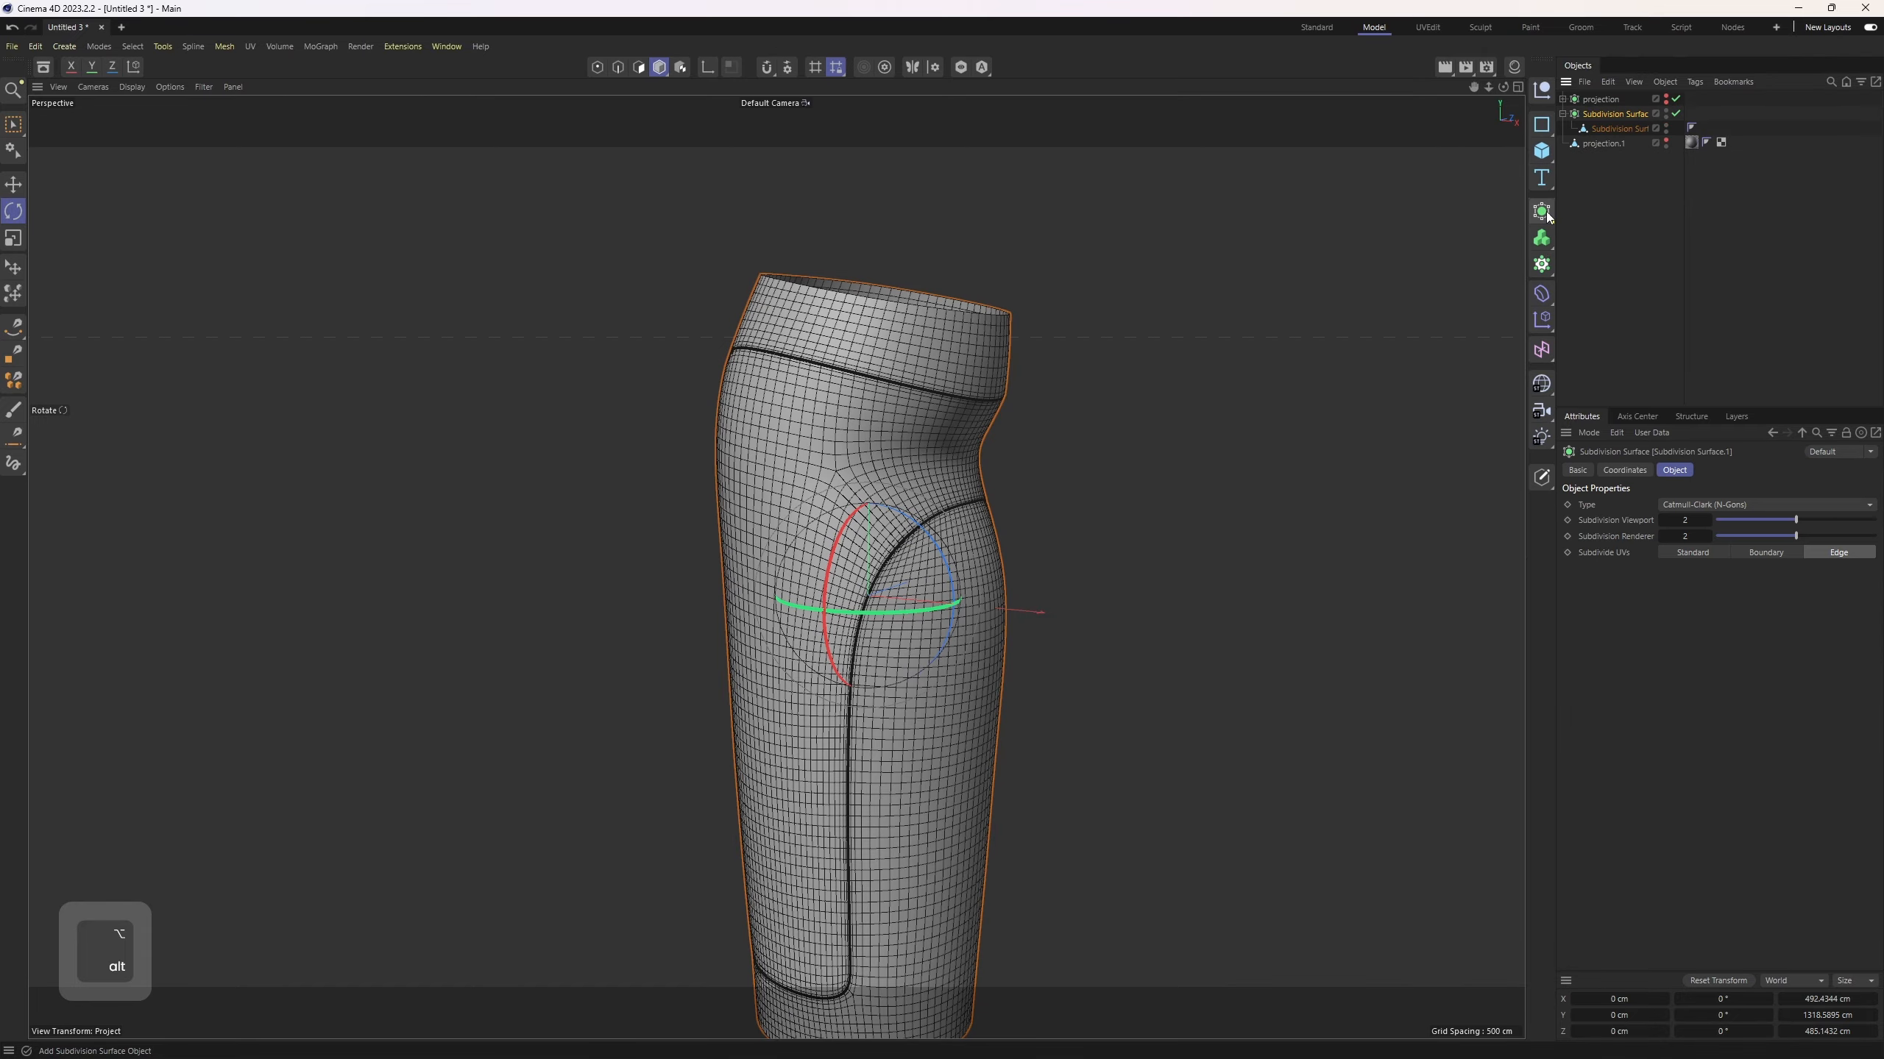
mouse_move(1031, 371)
alt+mouse_down()
mouse_move(1071, 324)
mouse_move(921, 473)
mouse_move(1048, 467)
mouse_move(1076, 493)
mouse_move(774, 563)
mouse_move(432, 324)
mouse_move(277, 353)
mouse_move(415, 370)
mouse_move(674, 358)
mouse_move(474, 335)
alt+mouse_up()
key(n)
key(a)
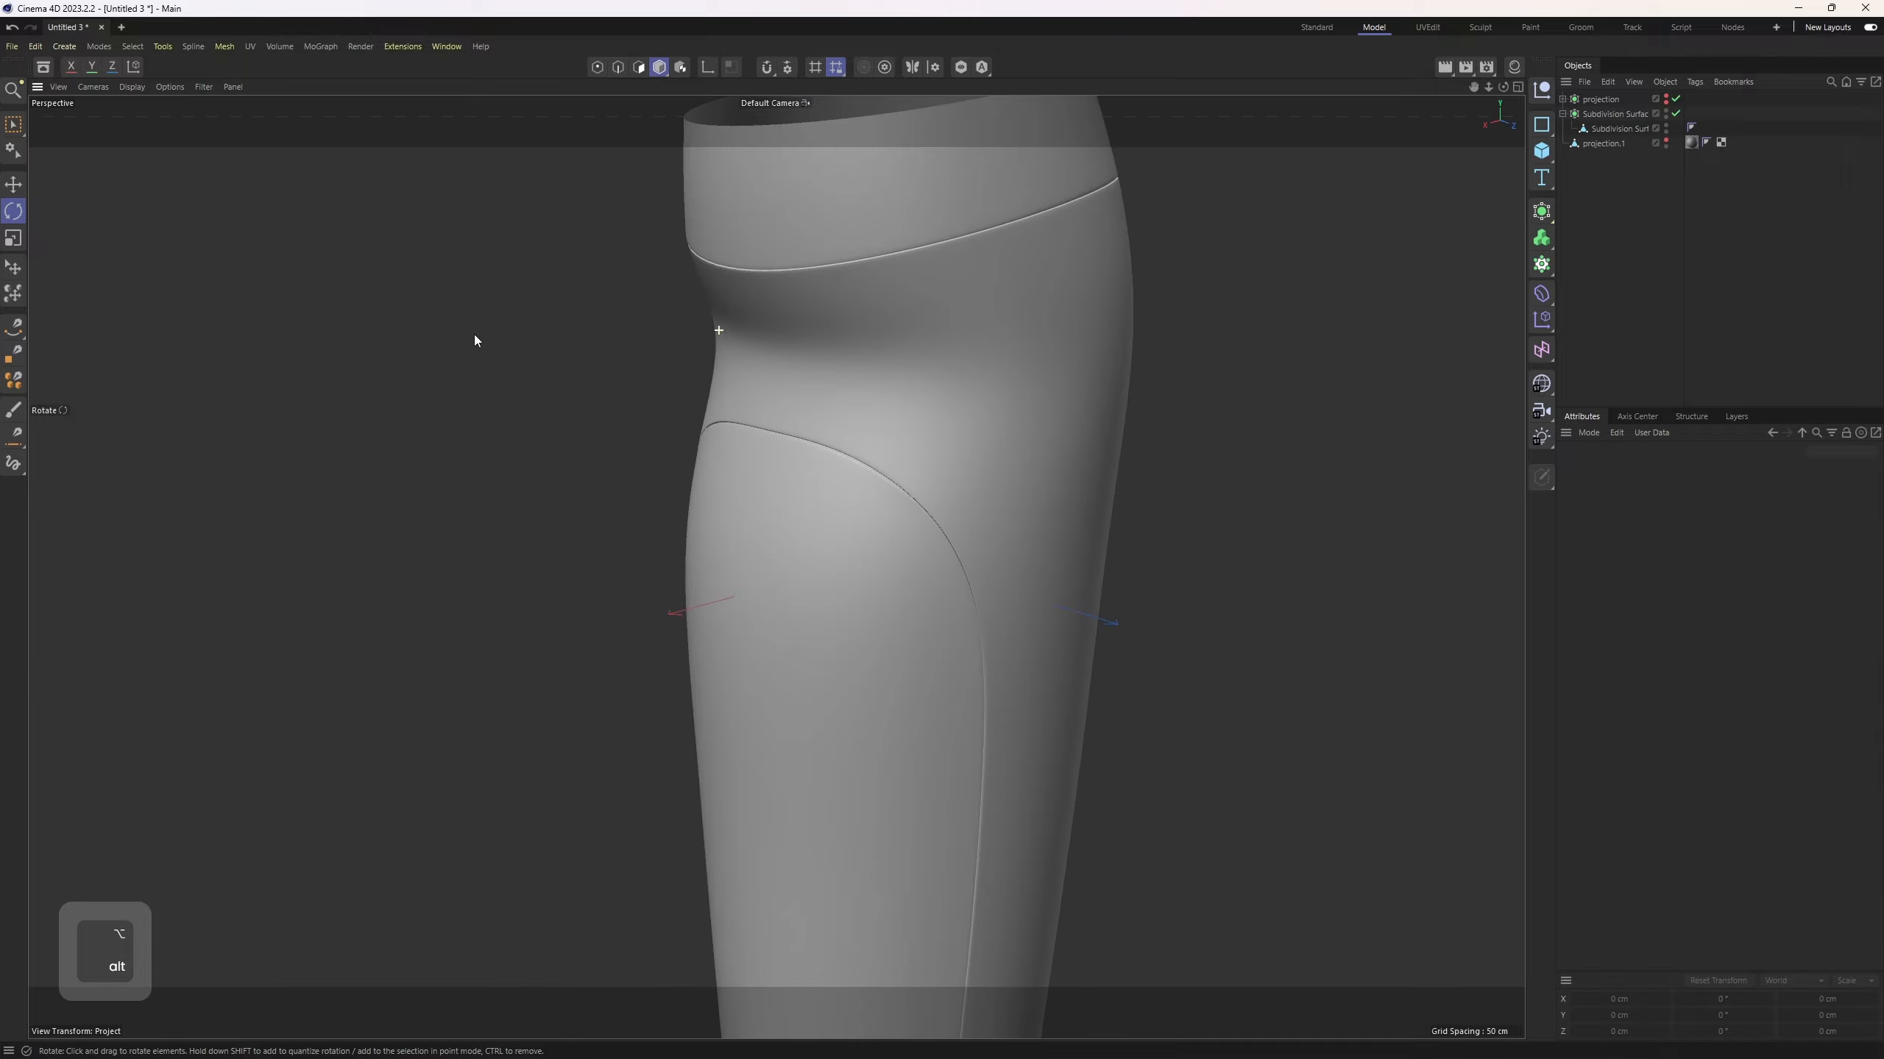
Step: Compare the sleeve with subdivision off and on, examining the groove's curve and corners from several sides
click(1588, 132)
key(q)
key(1)
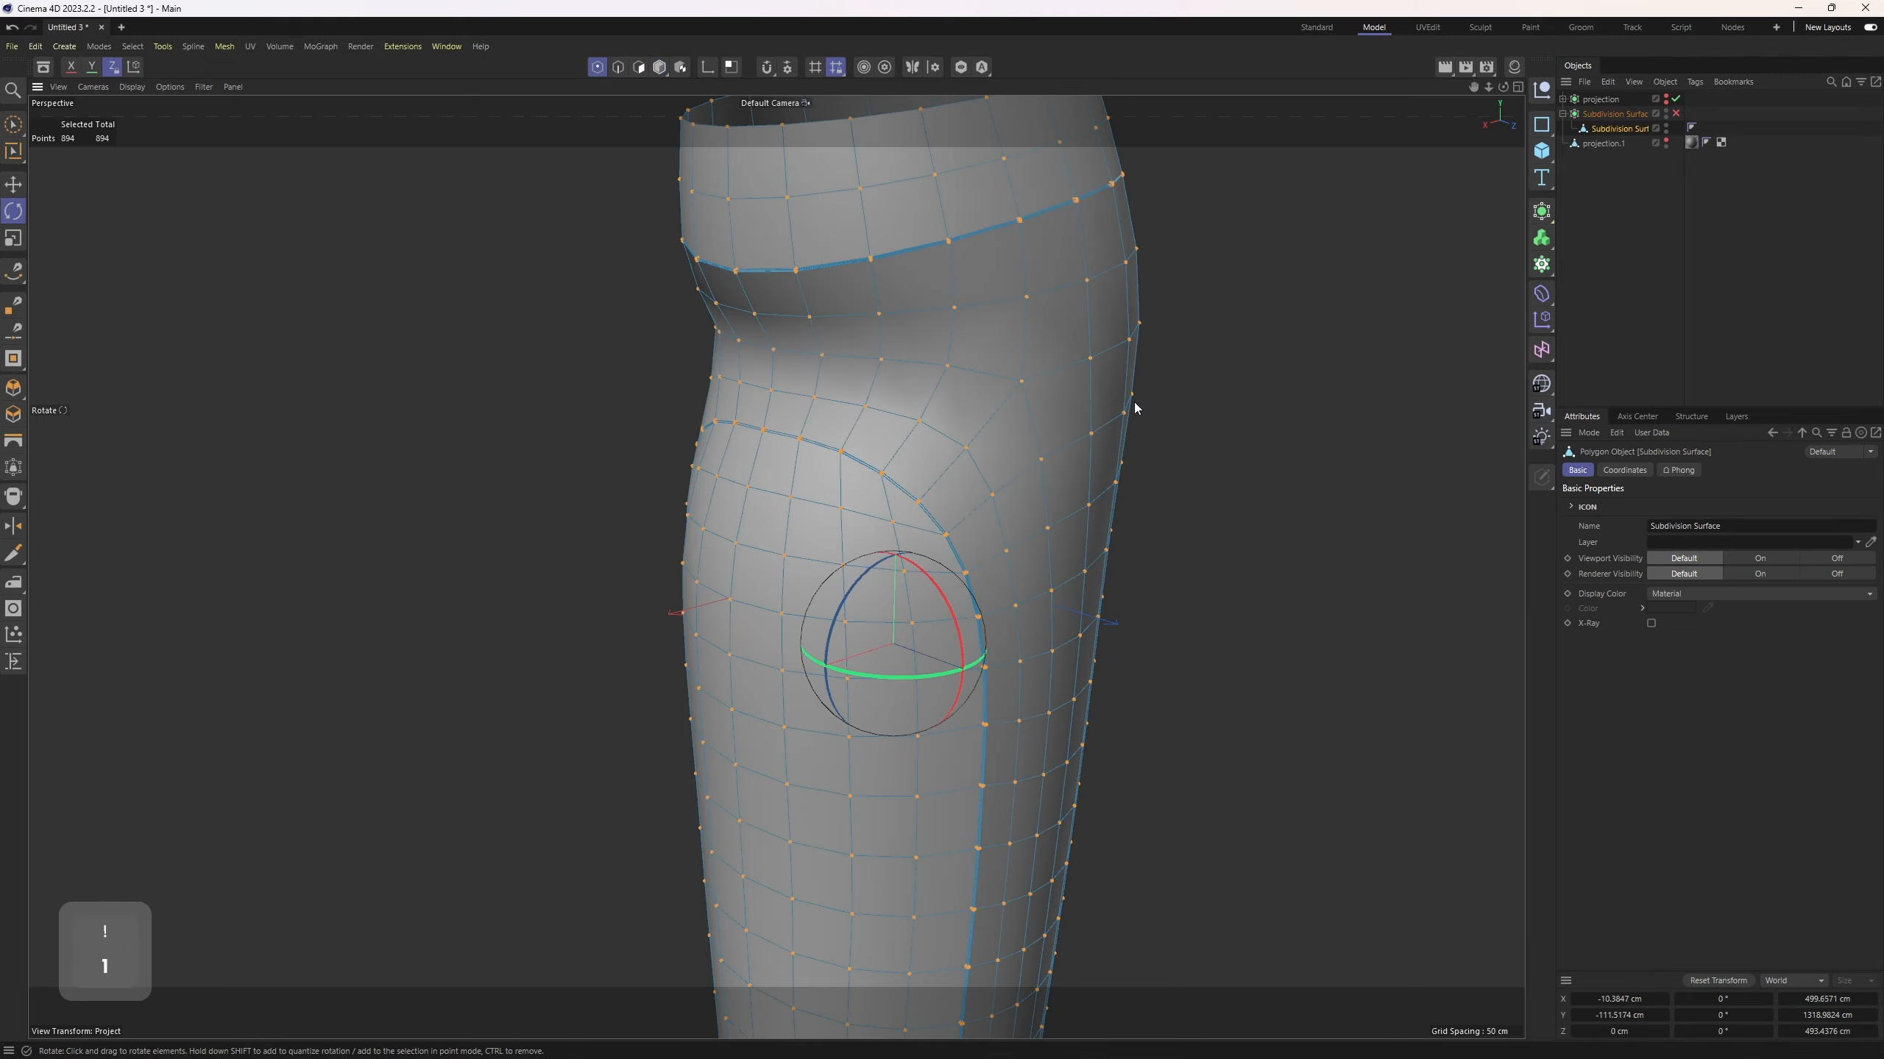
alt+drag(801, 409, 1253, 351)
key(q)
click(1254, 352)
scroll(909, 398, down, 3)
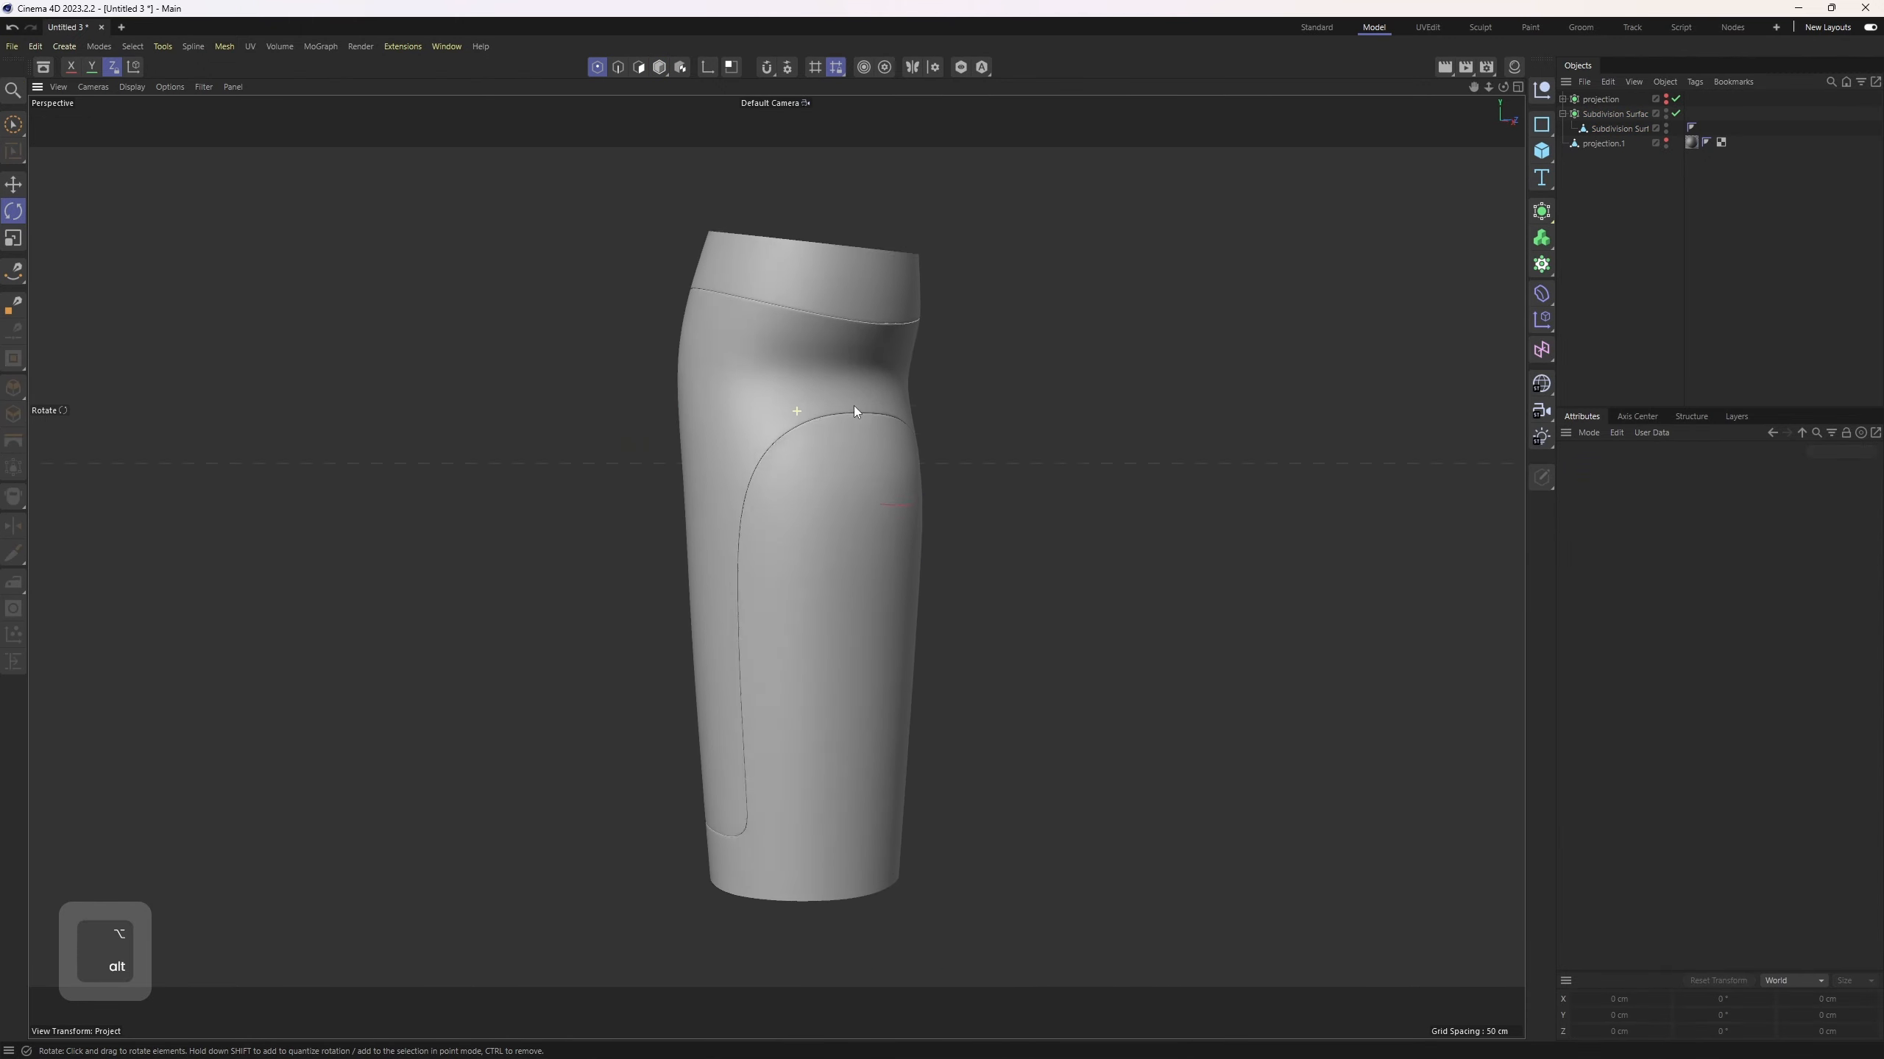
alt+drag(796, 410, 1011, 402)
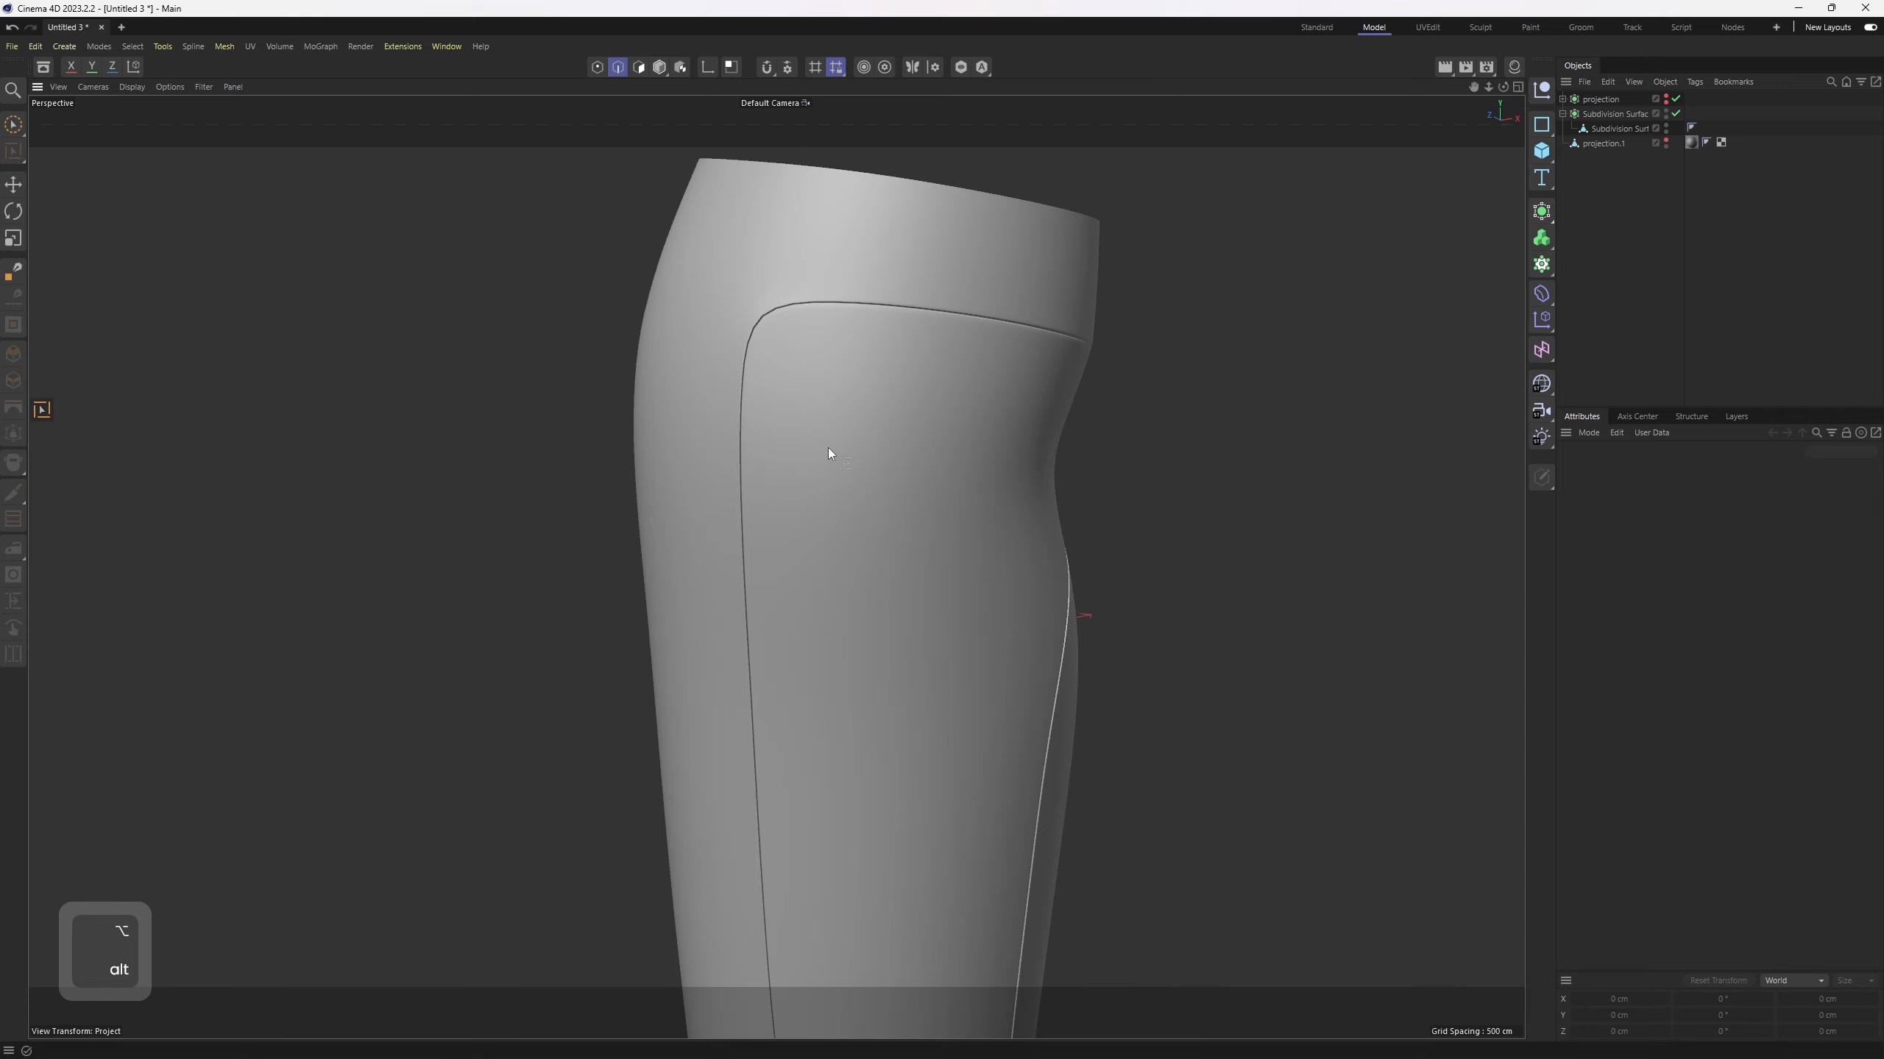
scroll(880, 388, up, 1)
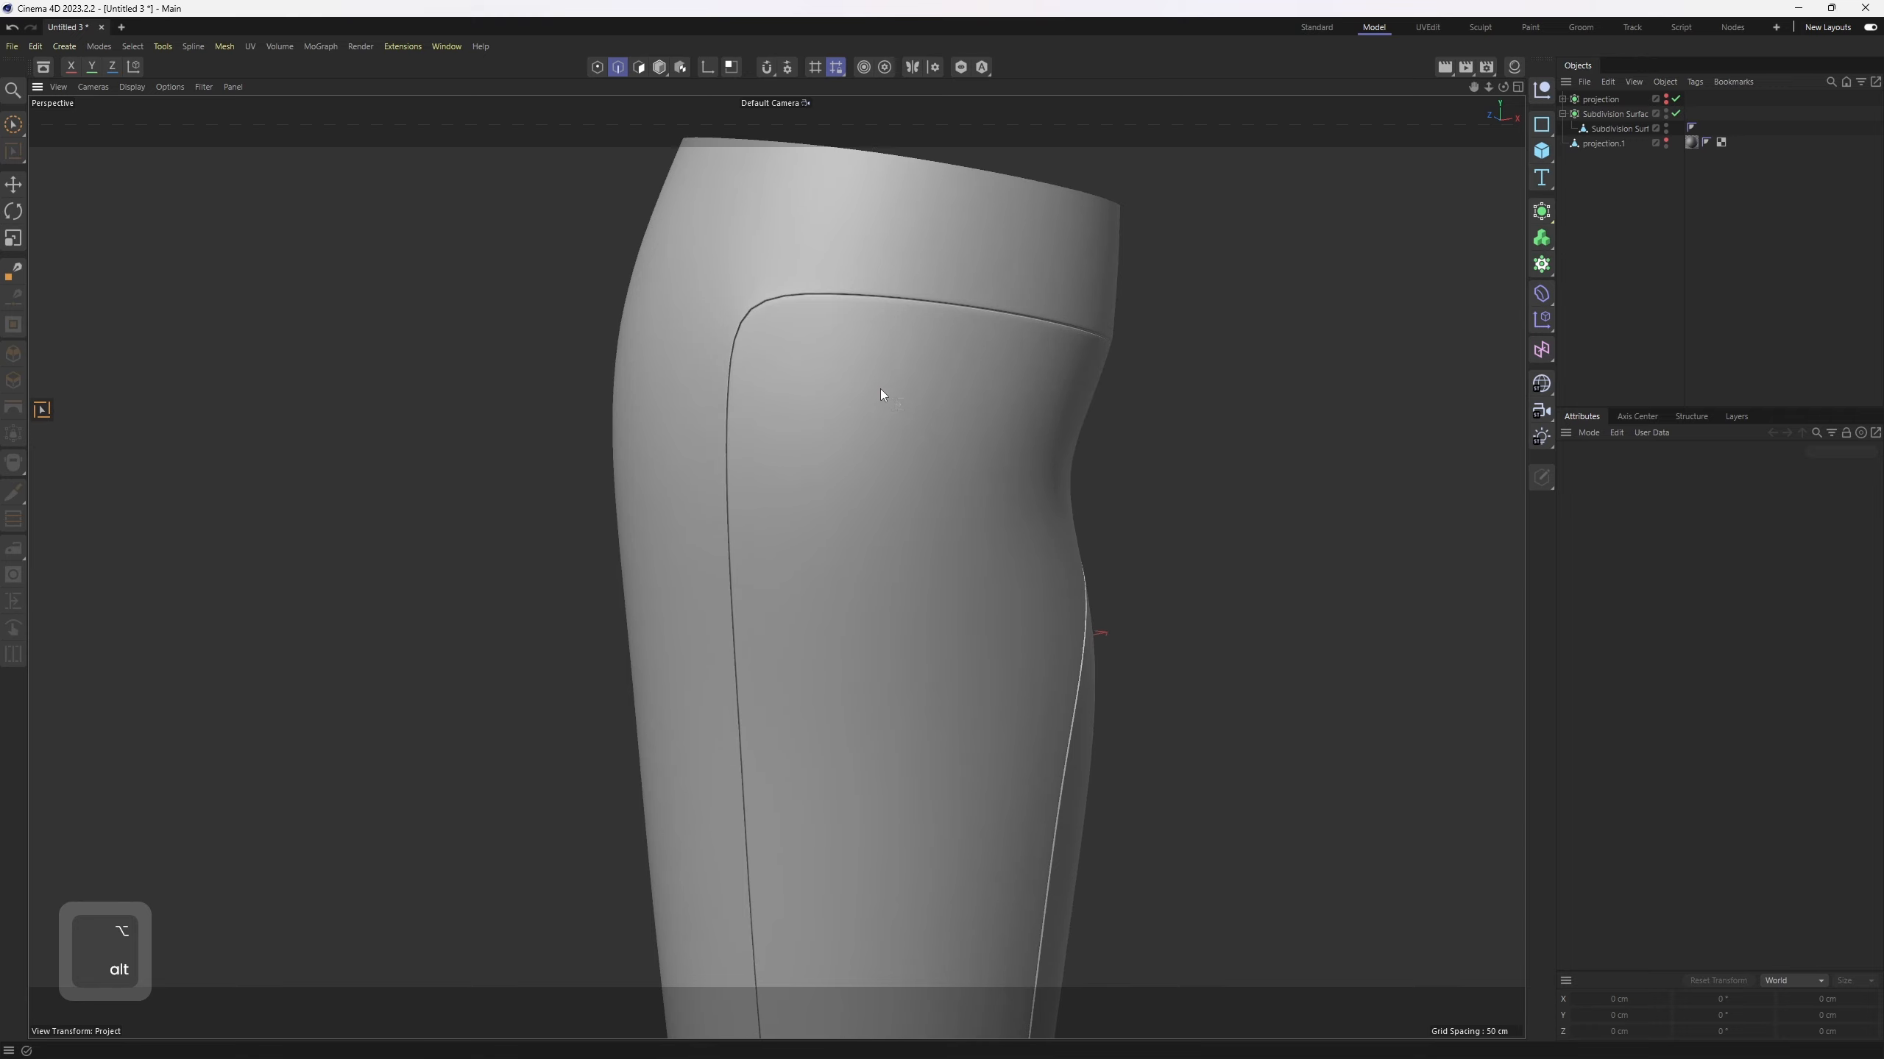
Step: Add a Smoothing deformer as a child of the sleeve mesh and set its strength to 6%
click(1586, 130)
key(e)
click(1541, 296)
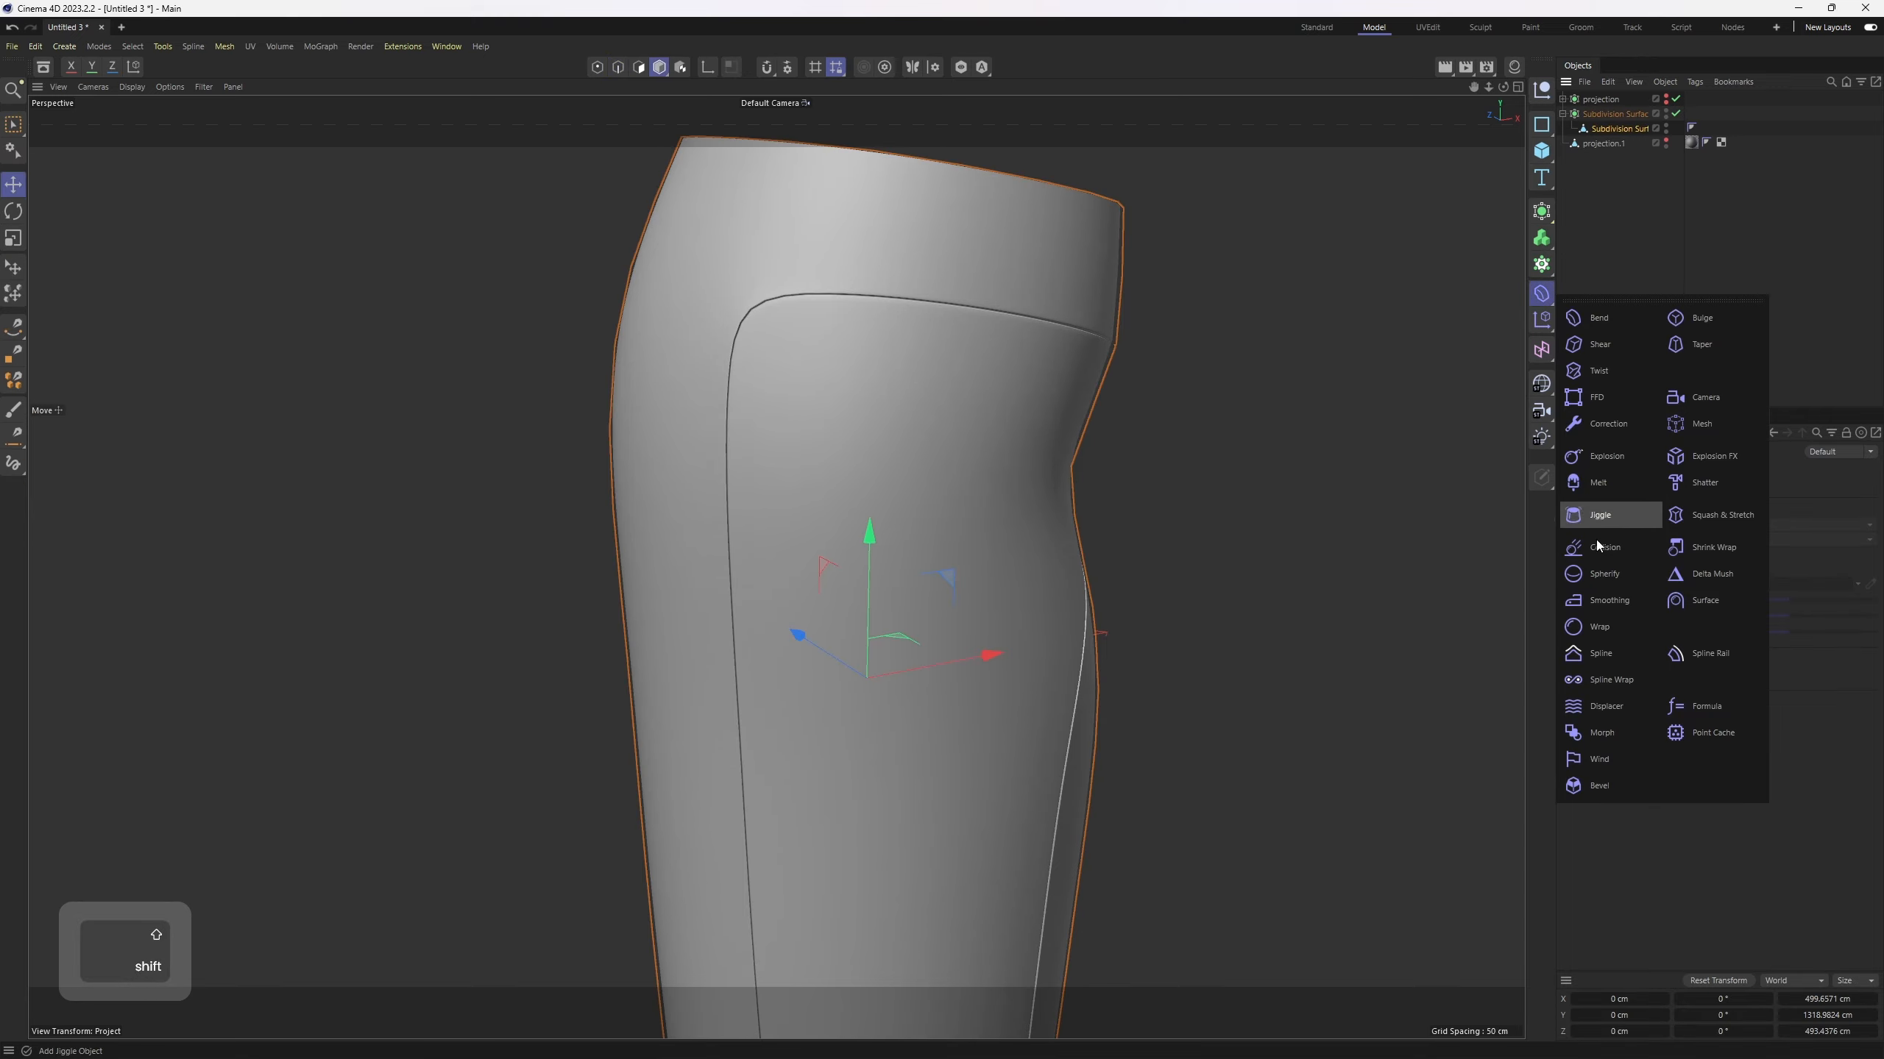
shift+click(1601, 598)
alt+drag(1157, 519, 1112, 486)
drag(1847, 547, 1724, 547)
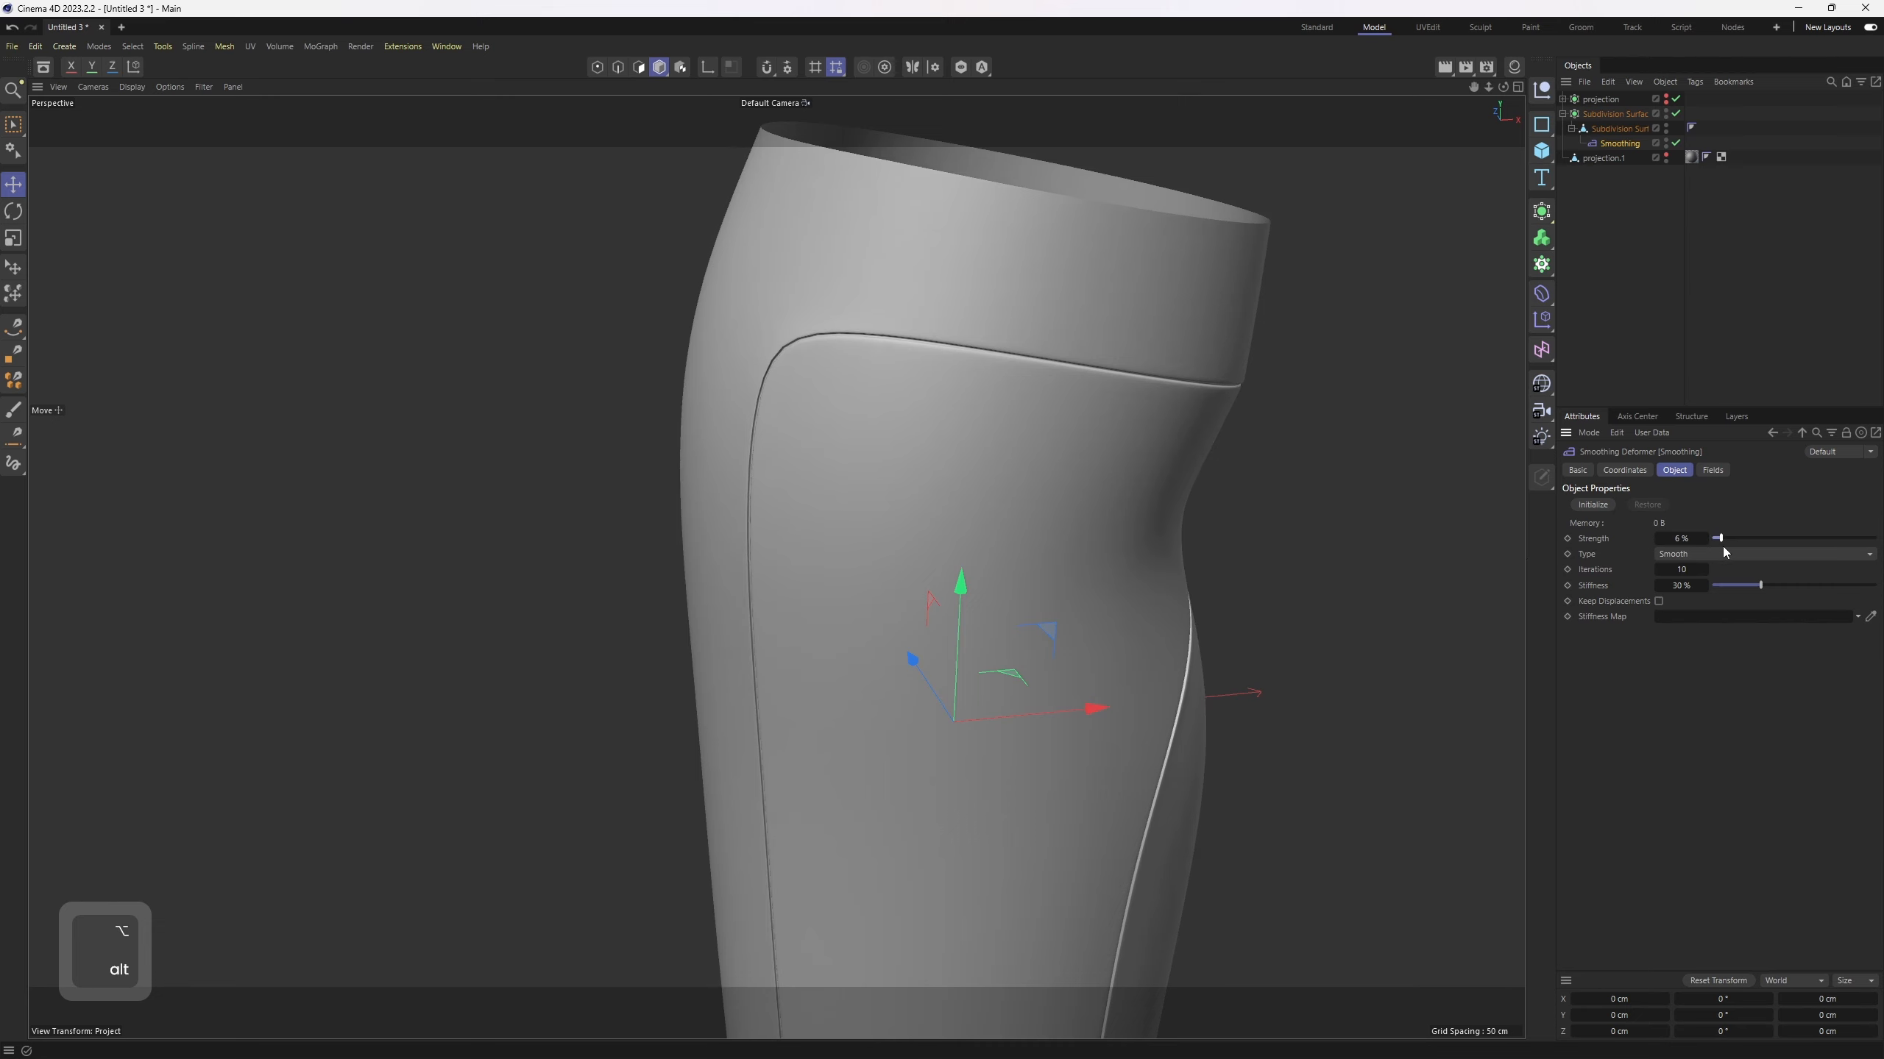
alt+right_drag(1412, 482, 1474, 478)
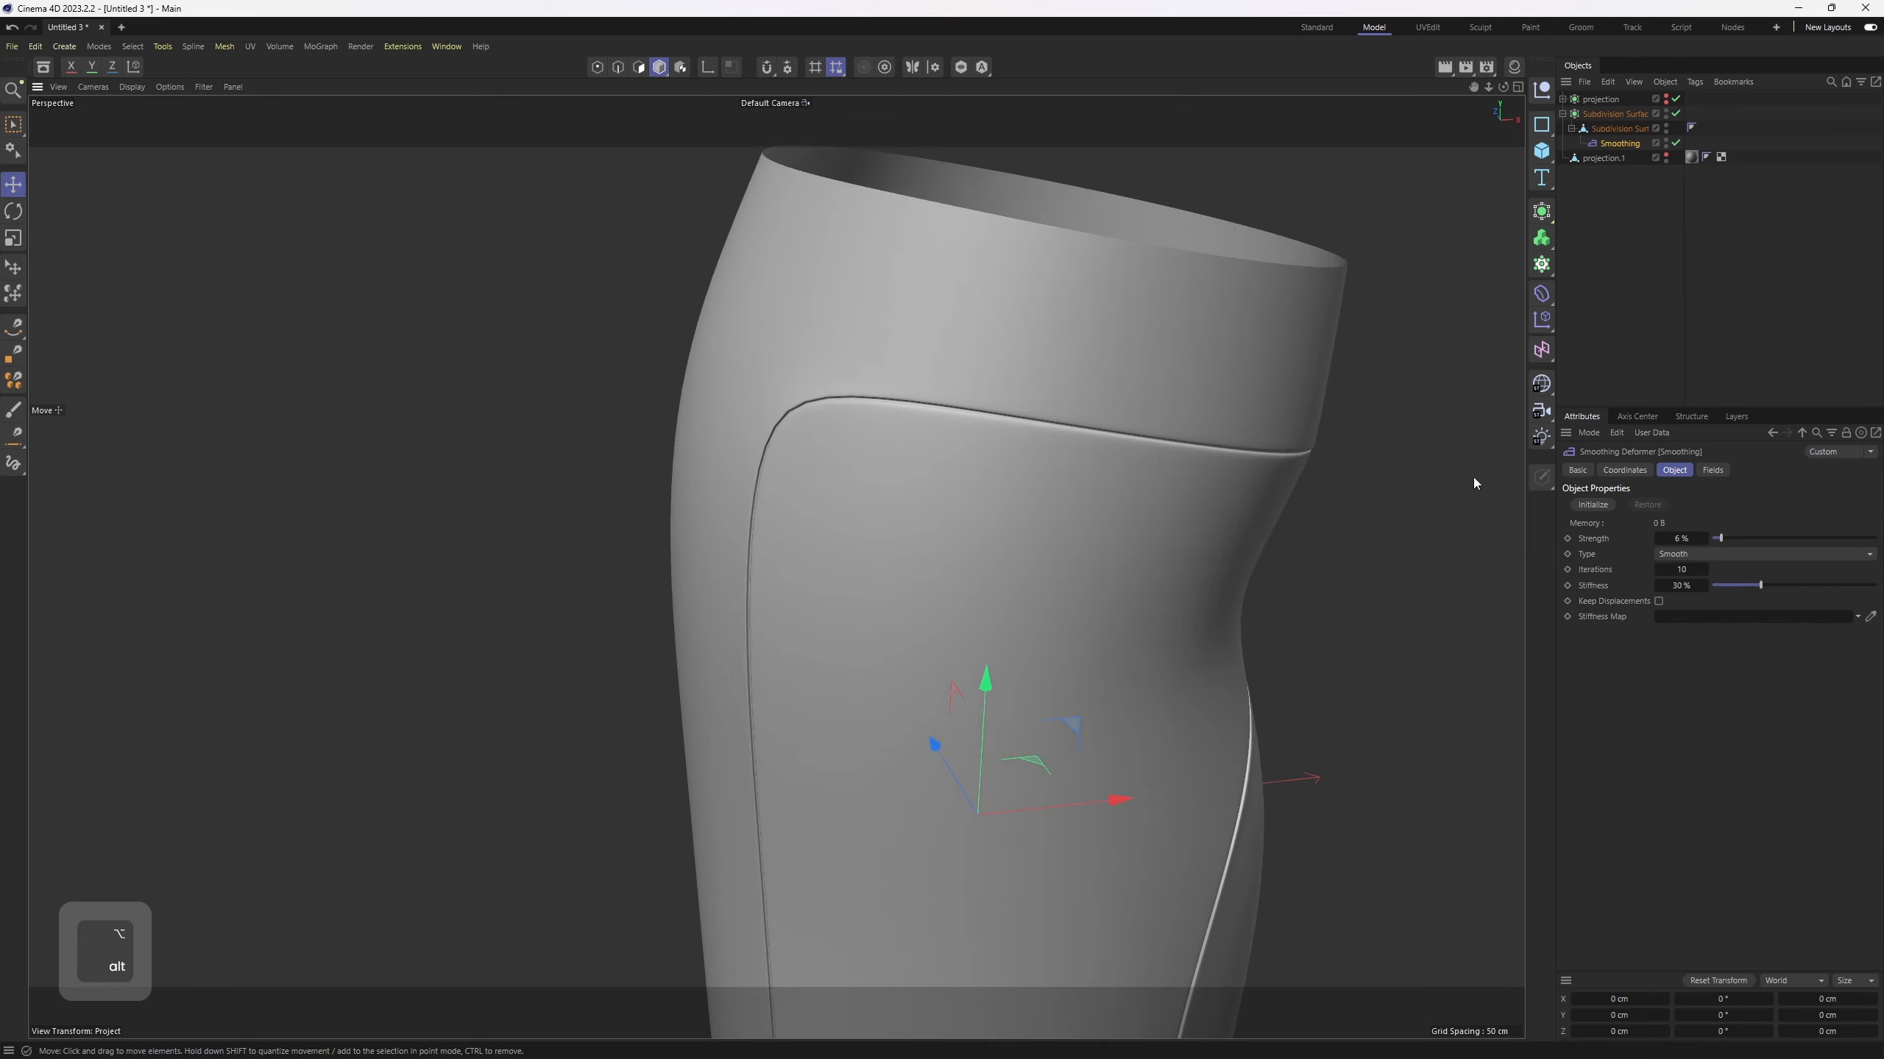
Step: Toggle the Smoothing deformer to compare the panel corner with the reference image in the front view
click(1676, 144)
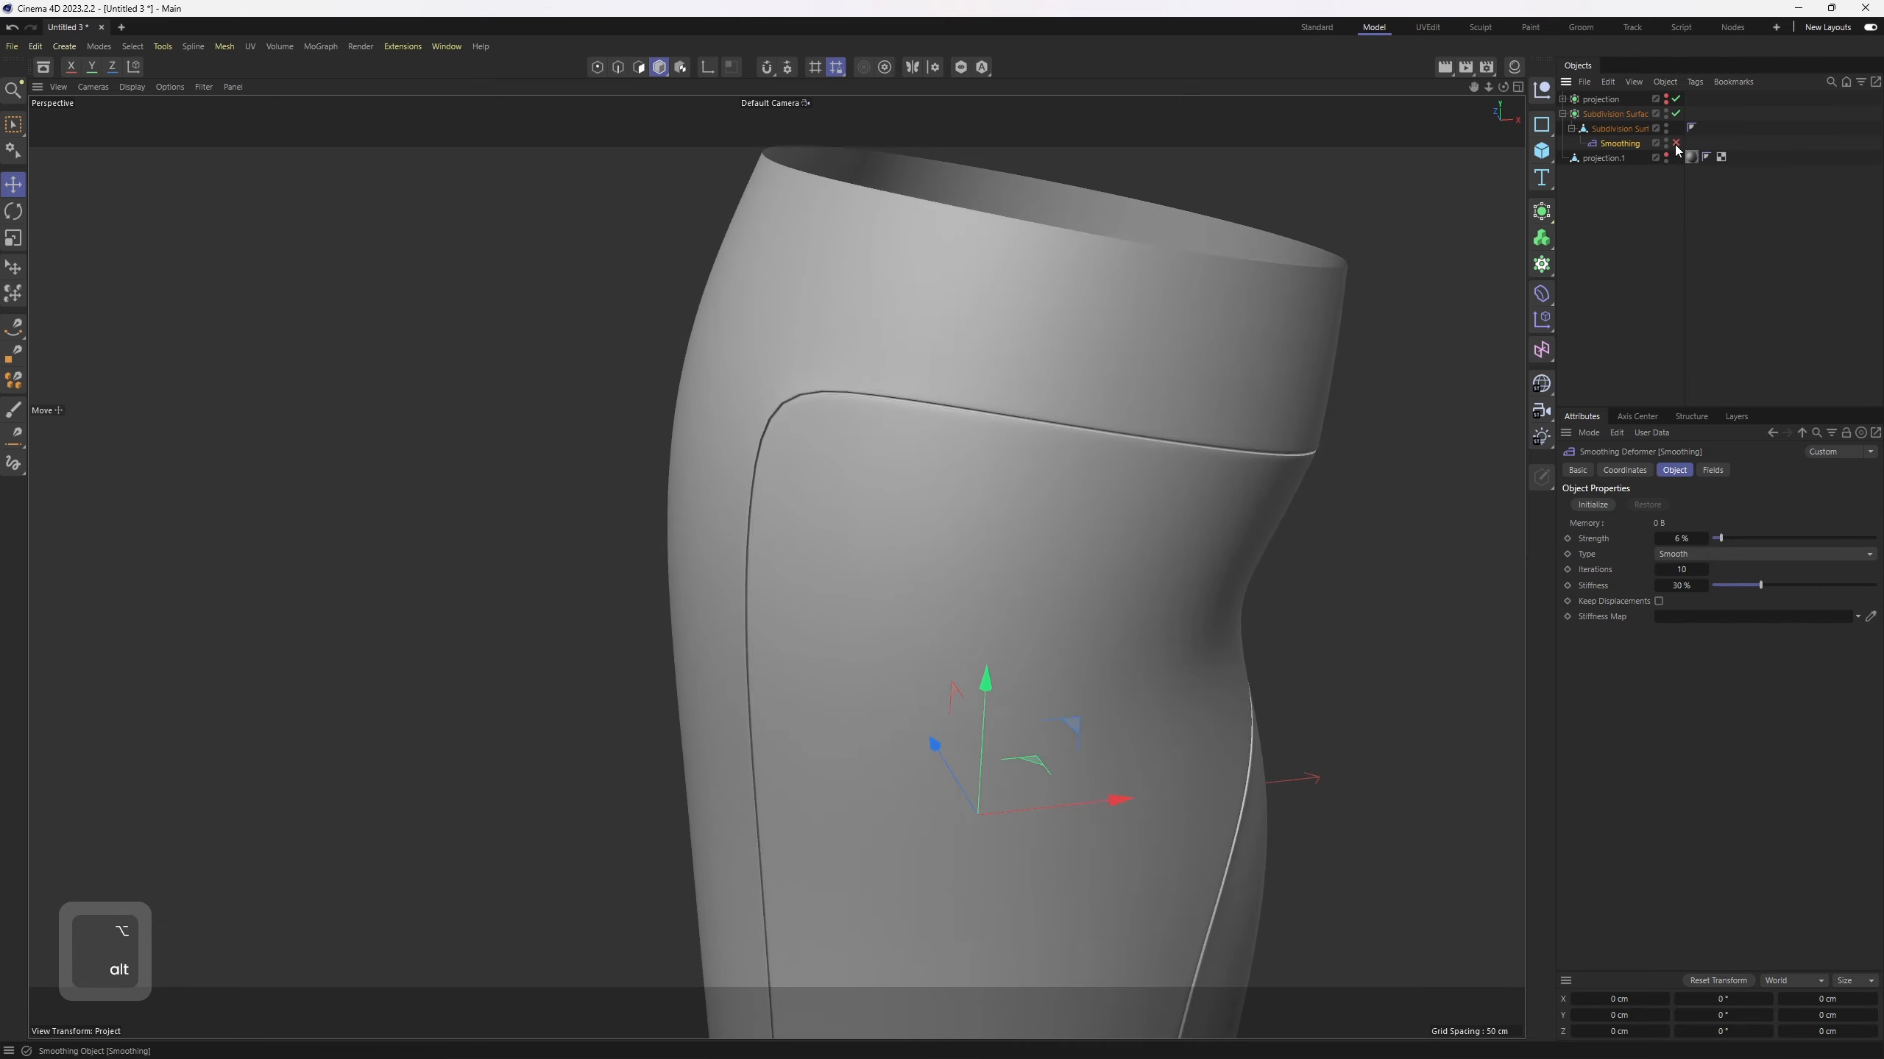
key(F4)
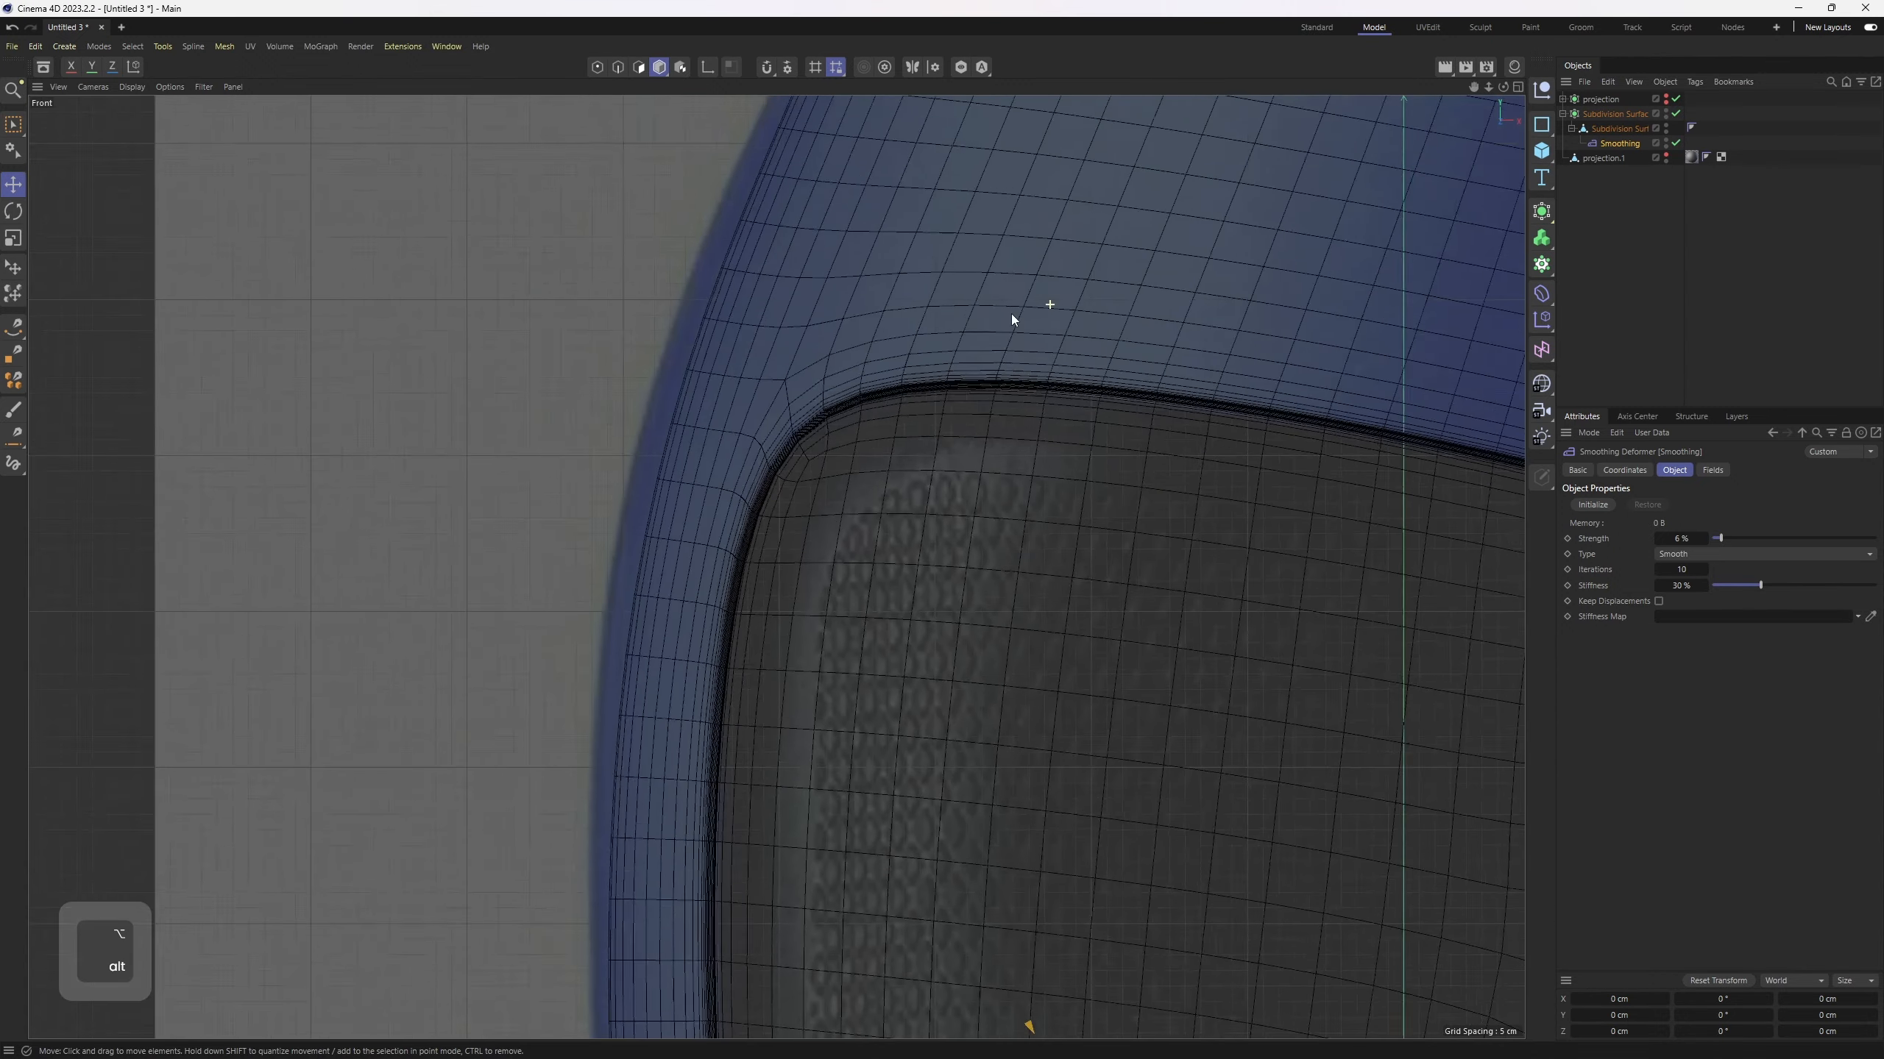
click(1676, 144)
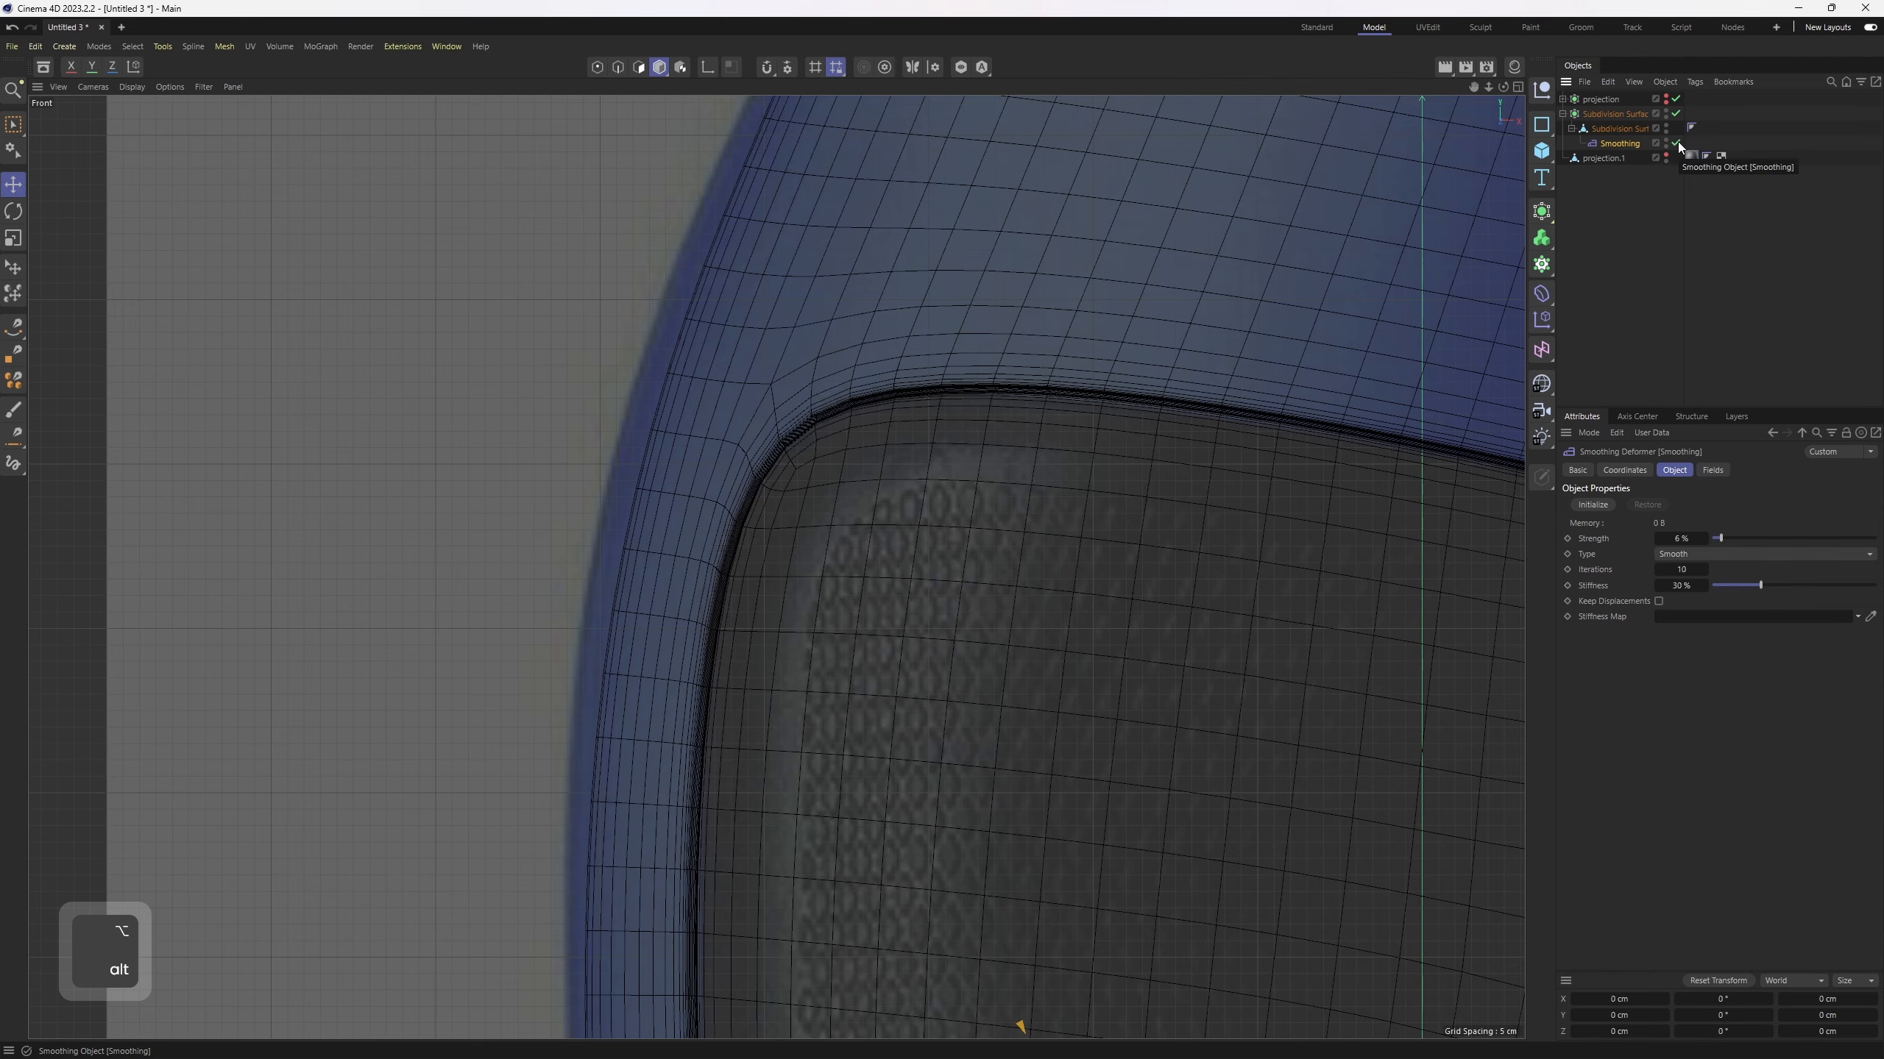
scroll(998, 419, down, 10)
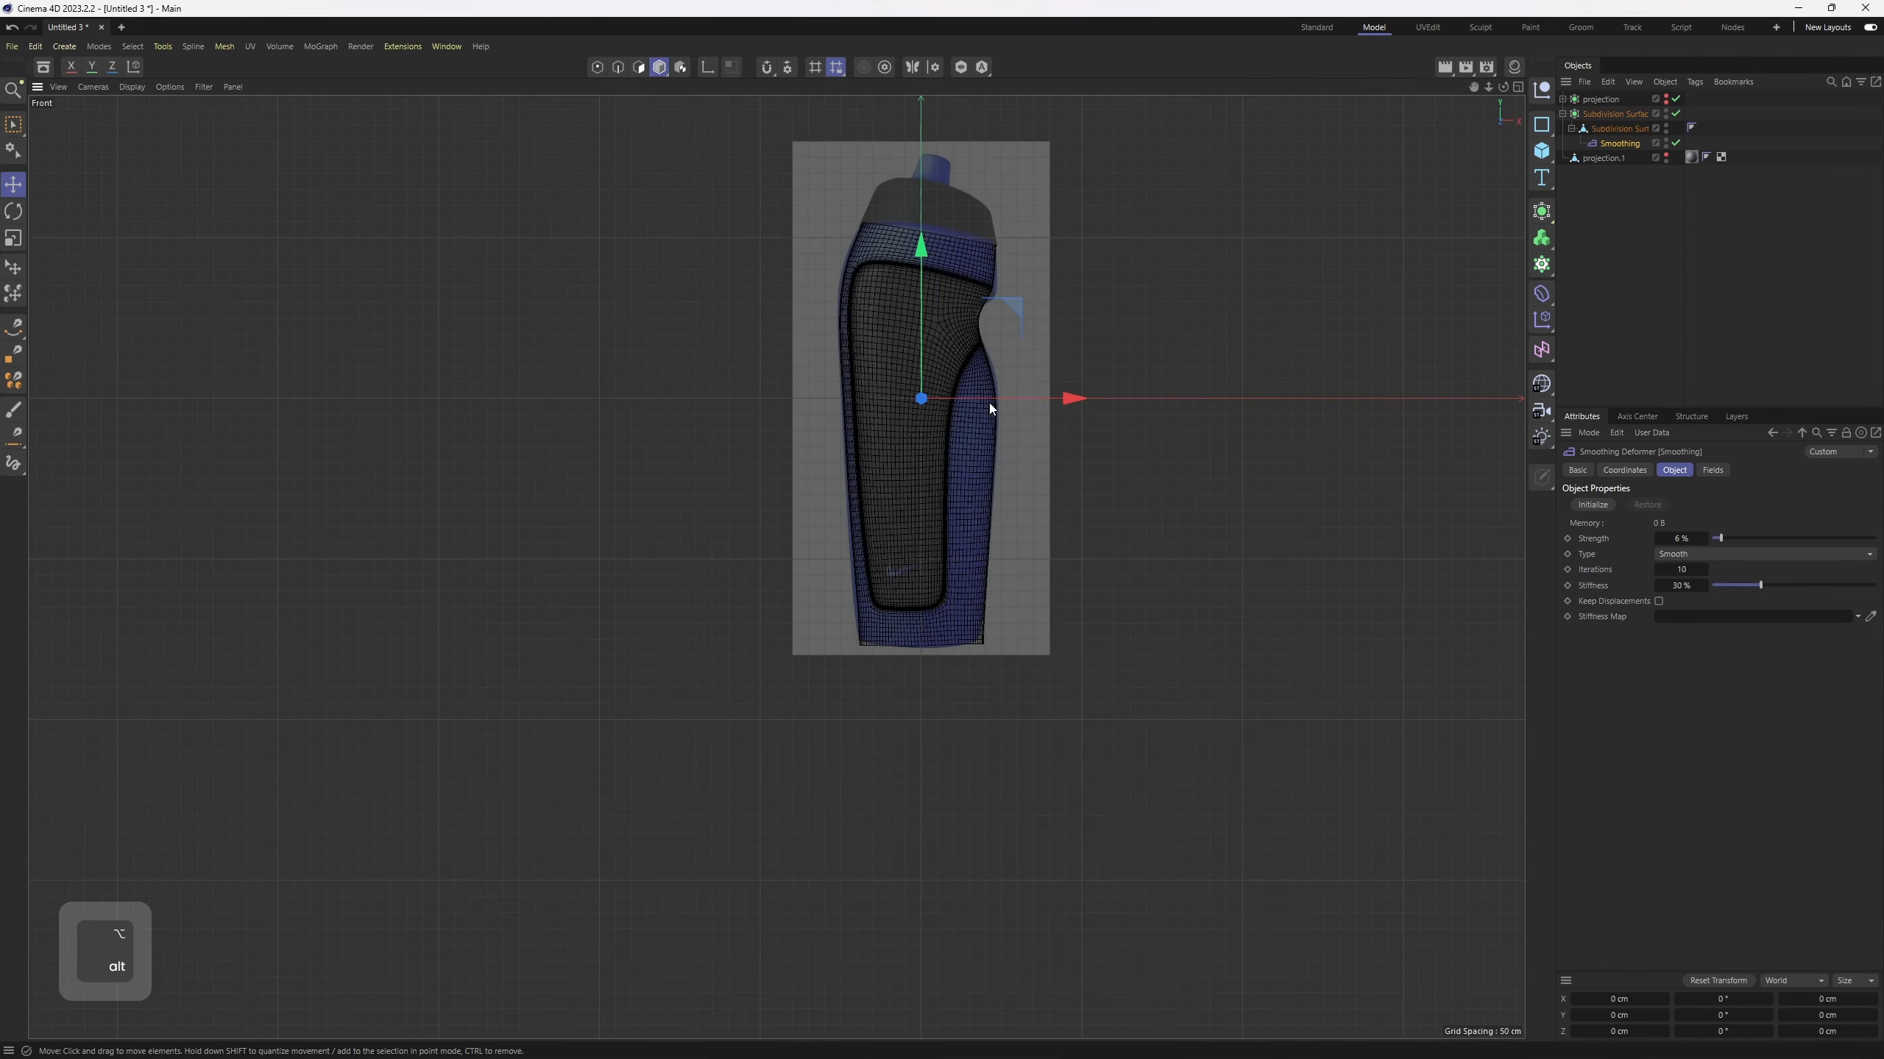
key(F1)
alt+drag(715, 315, 877, 436)
Step: Bake the Smoothing deformer into the sleeve mesh inside the Subdivision Surface
key(e)
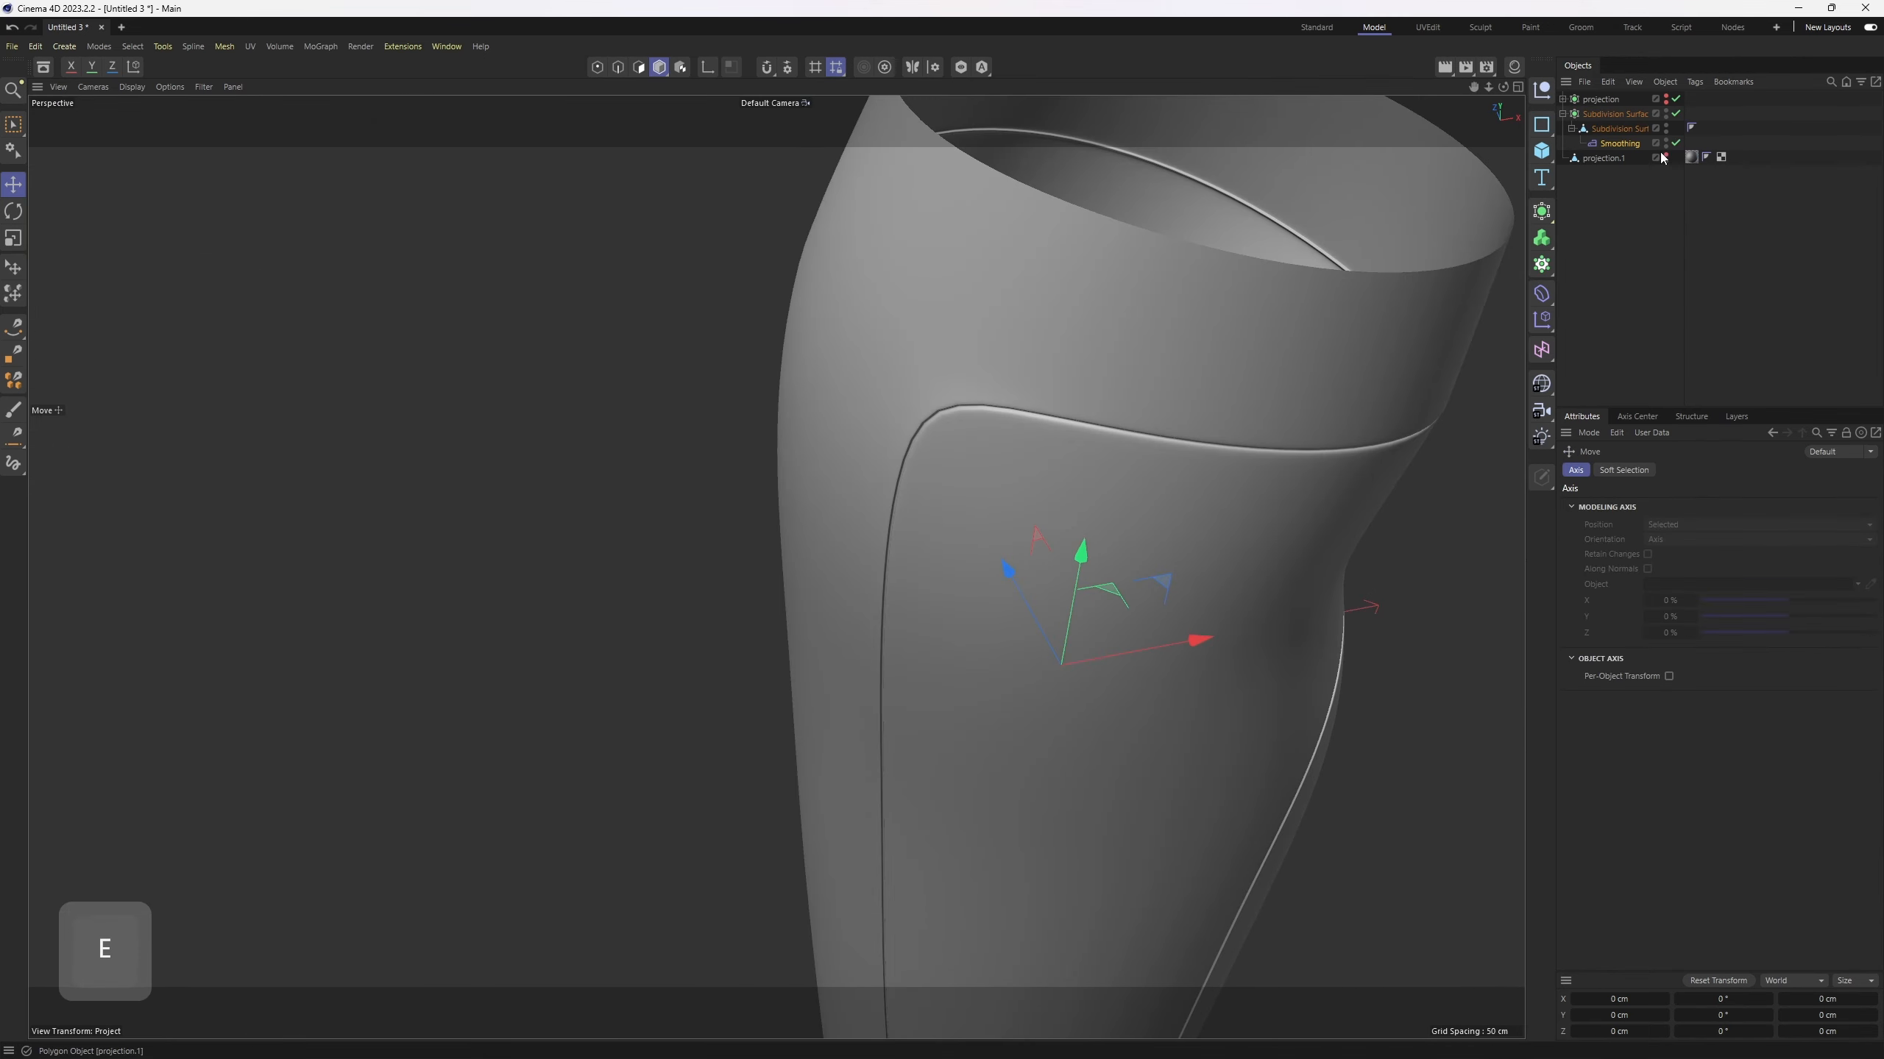
right_click(1620, 130)
click(1710, 546)
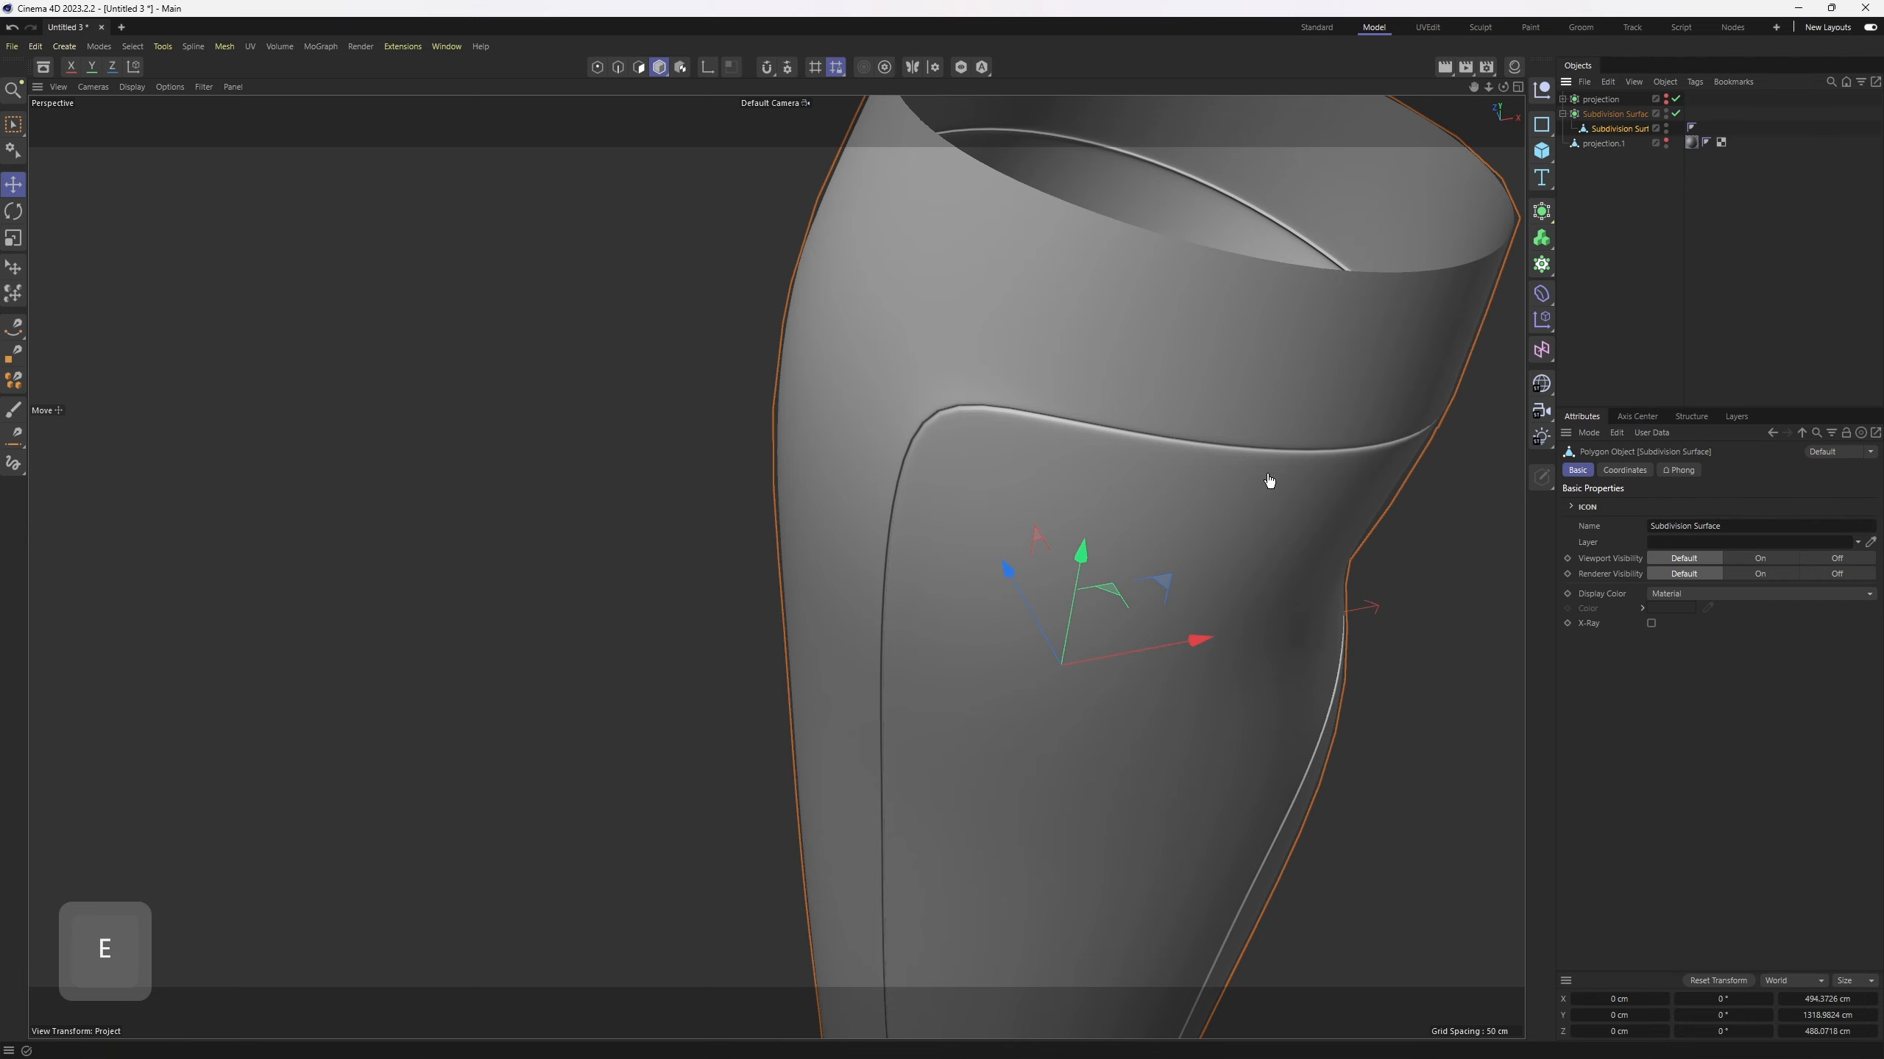
Step: Examine the smoothed sleeve in perspective and check its outline against the reference image in the front view
scroll(1269, 479, down, 3)
alt+drag(1269, 479, 1024, 334)
key(1)
key(e)
click(1815, 338)
alt+middle_drag(1249, 515, 1030, 446)
alt+right_drag(1030, 446, 942, 466)
middle_click(946, 475)
middle_click(1101, 680)
alt+middle_drag(1038, 447, 1113, 591)
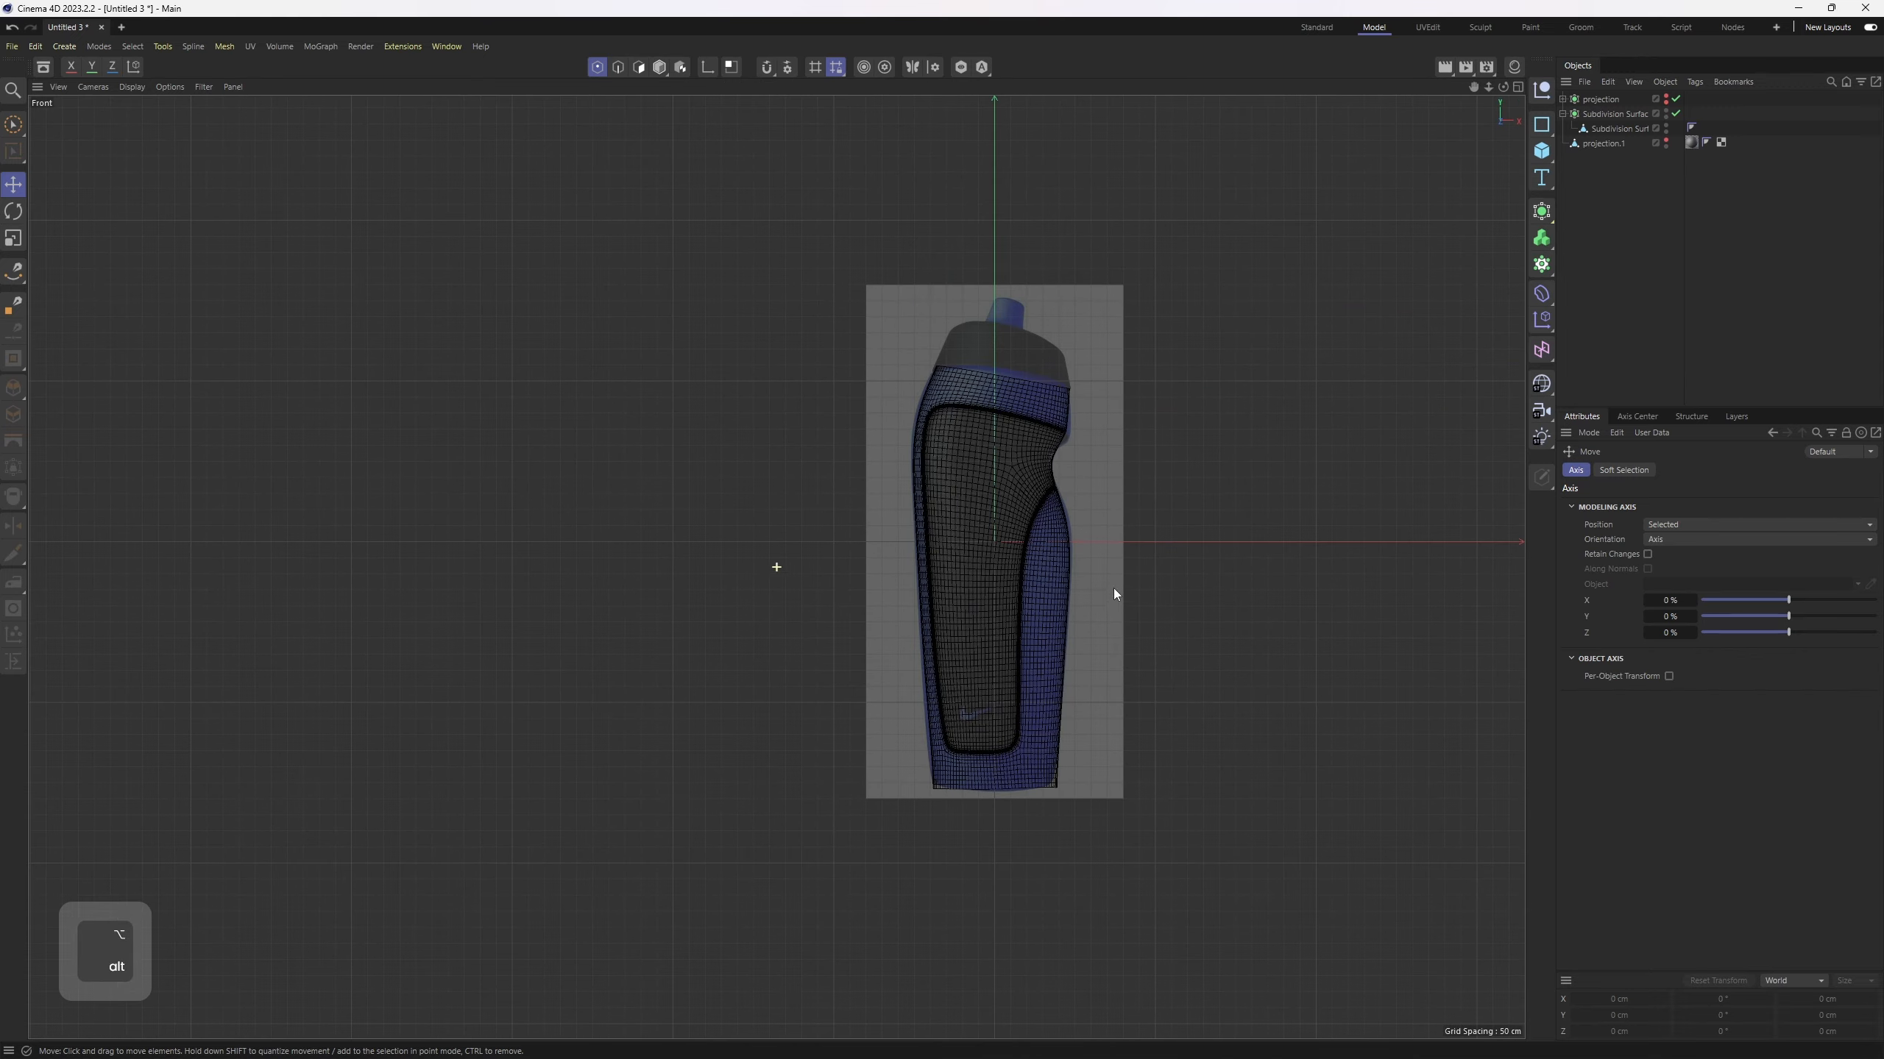
scroll(1072, 463, up, 7)
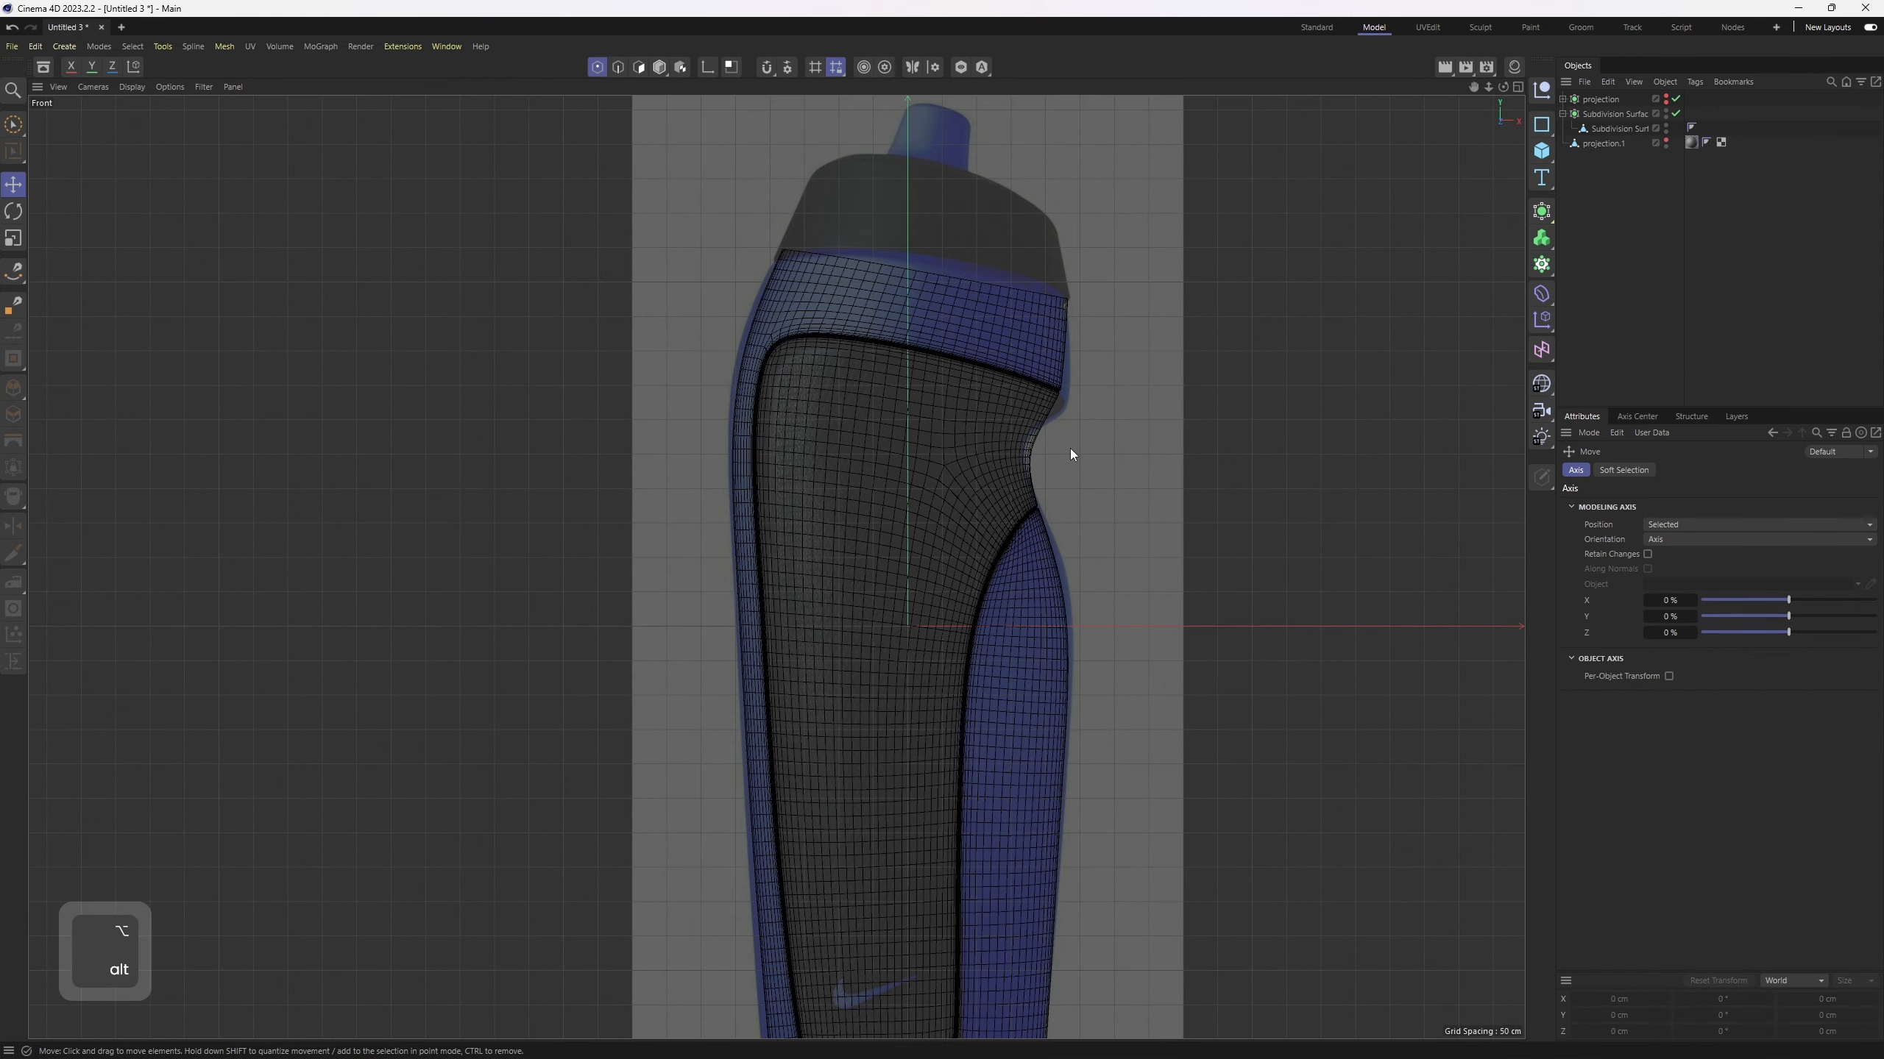
alt+middle_drag(1070, 454, 1030, 509)
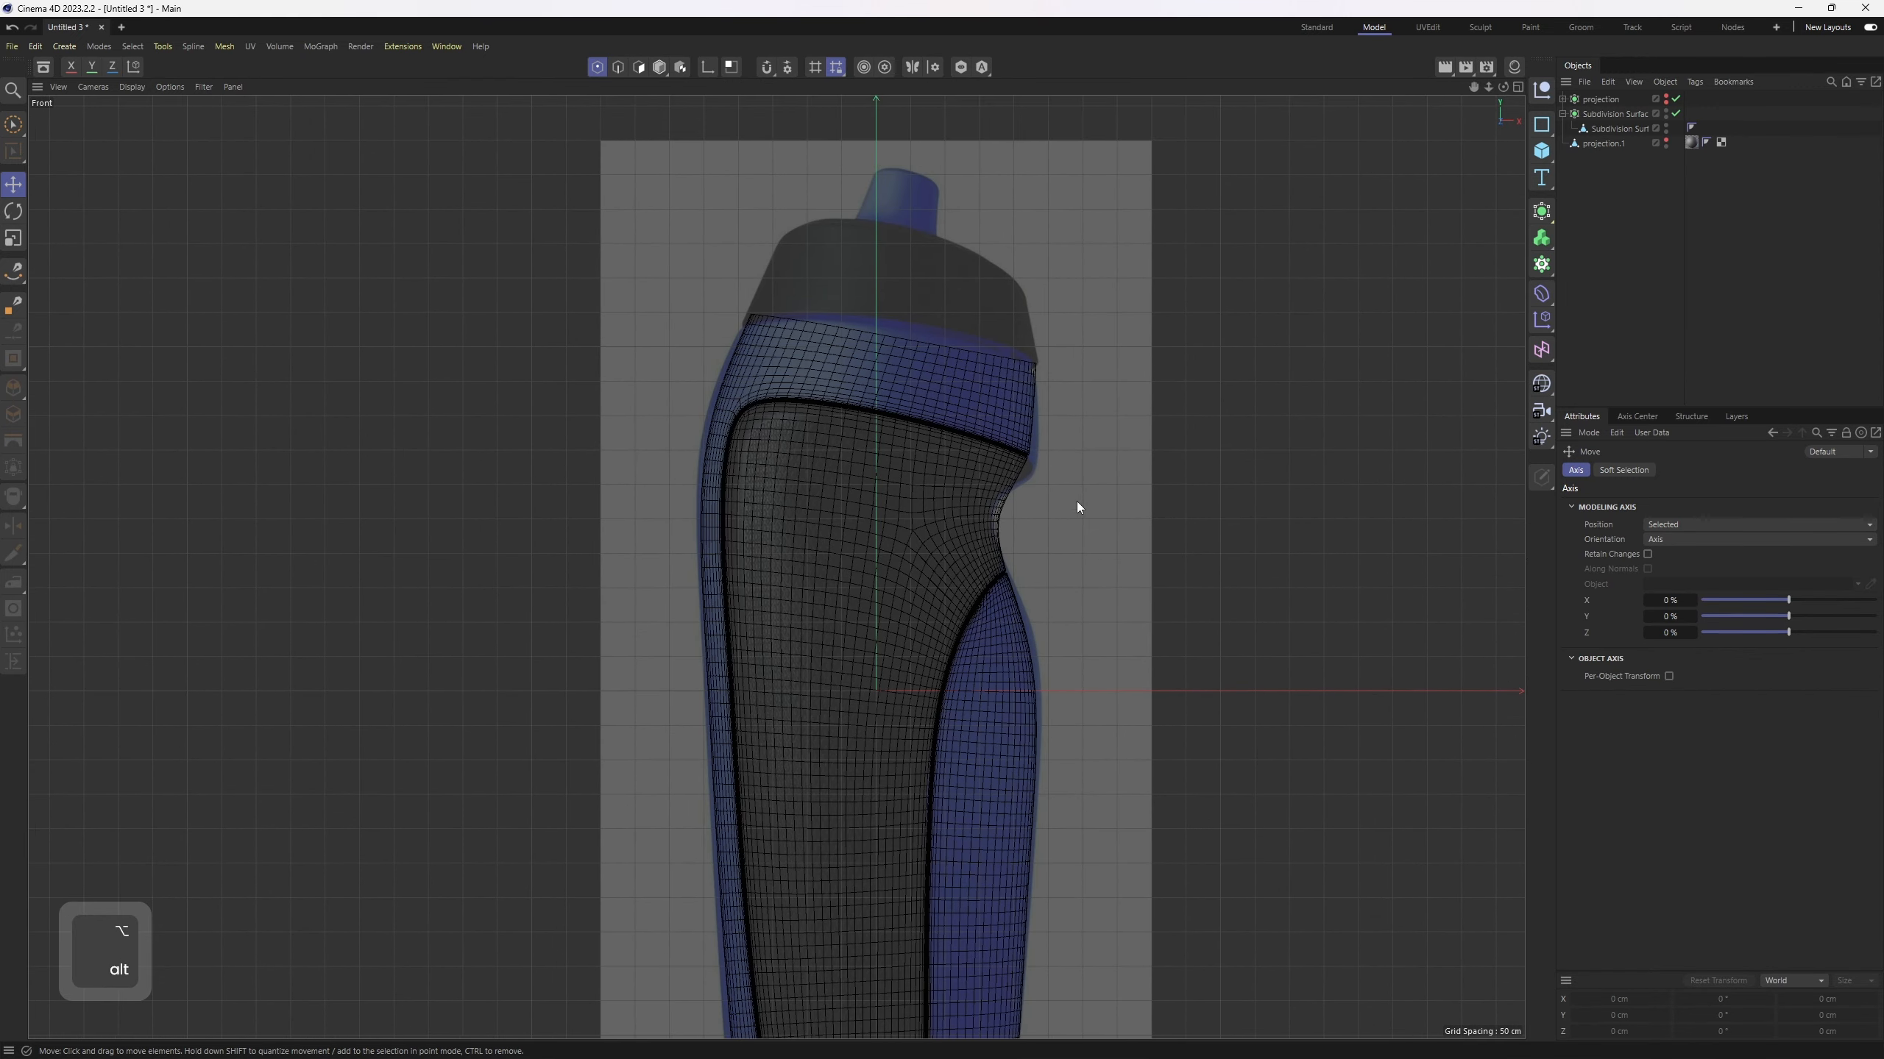
Step: Select the sleeve mesh inside the Subdivision Surface in point mode and activate the Brush tool
click(1638, 129)
key(1)
click(1270, 396)
right_click(1230, 493)
click(1209, 585)
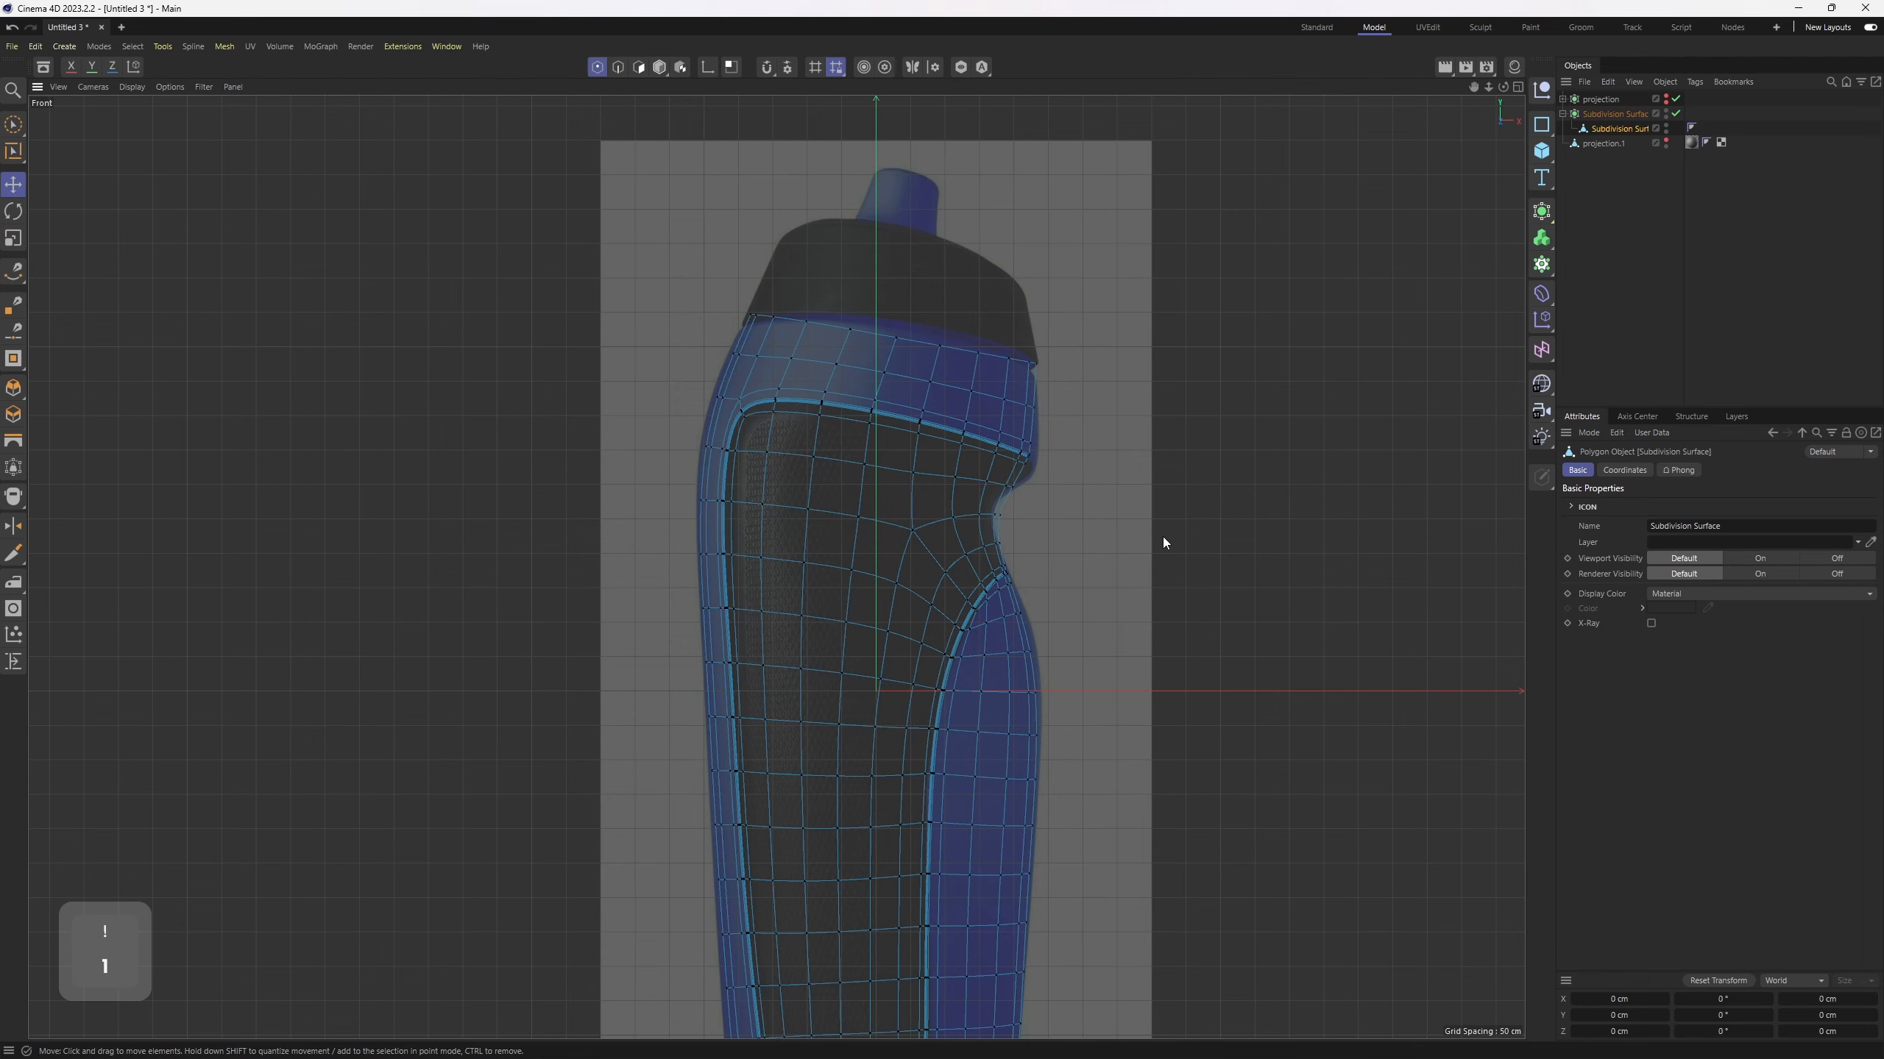
alt+right_drag(1286, 465, 999, 387)
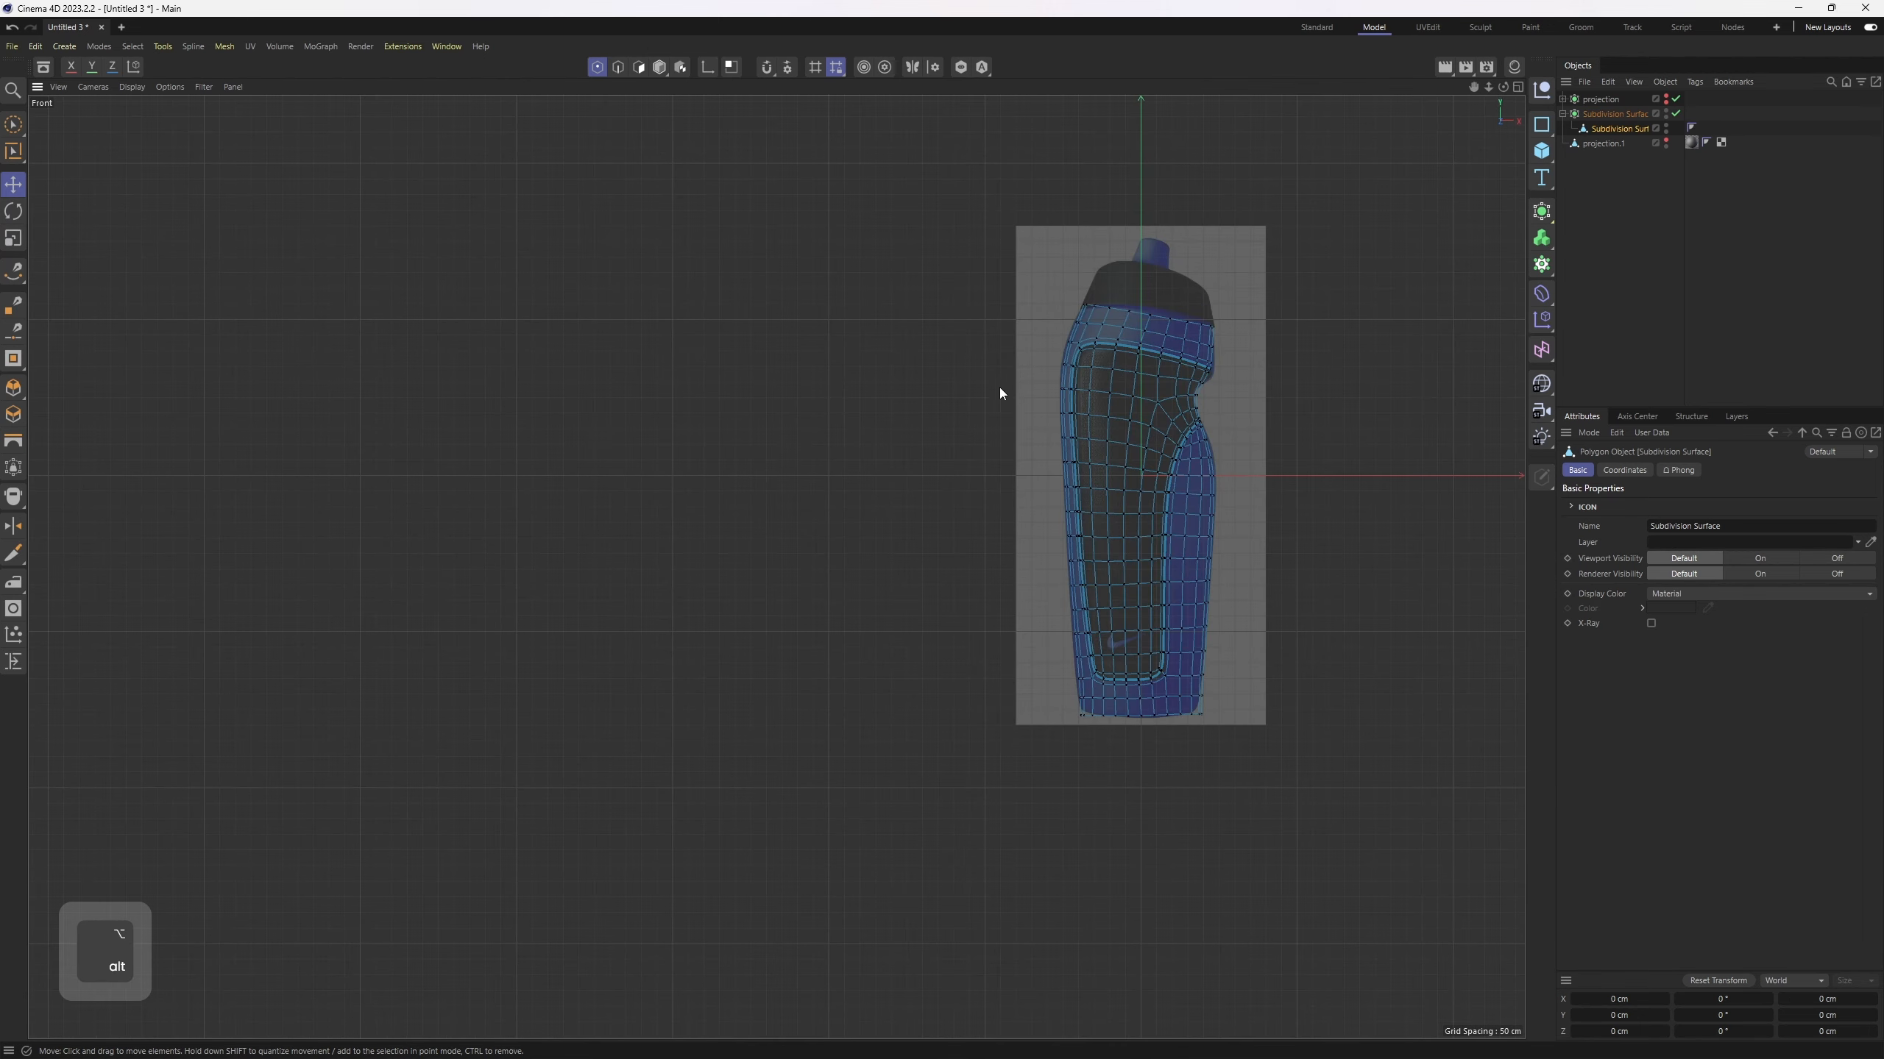
alt+middle_drag(999, 387, 609, 424)
alt+right_drag(610, 424, 1024, 483)
right_click(1106, 553)
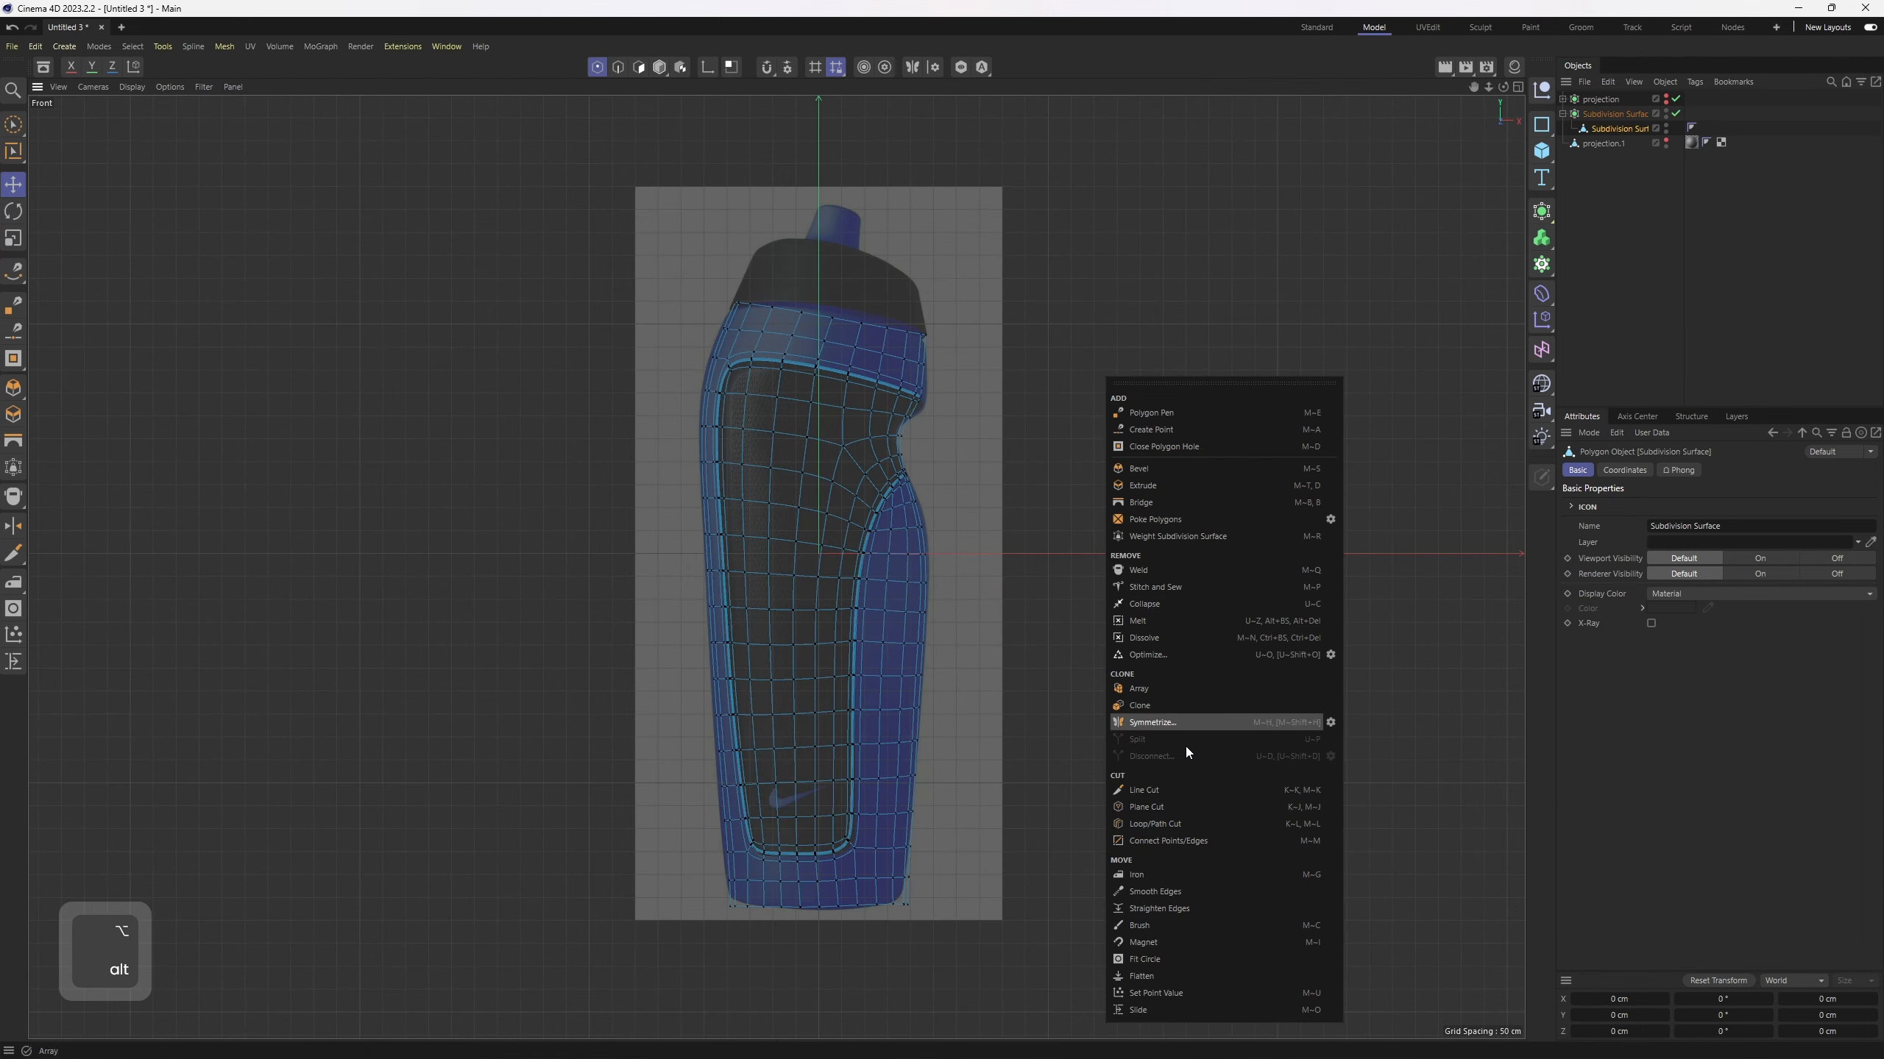
click(1162, 921)
Step: Set the brush size to about 88 cm and smear the collar's lower corner above the notch onto the reference outline
alt+right_drag(923, 388, 965, 421)
middle_drag(968, 423, 1017, 432)
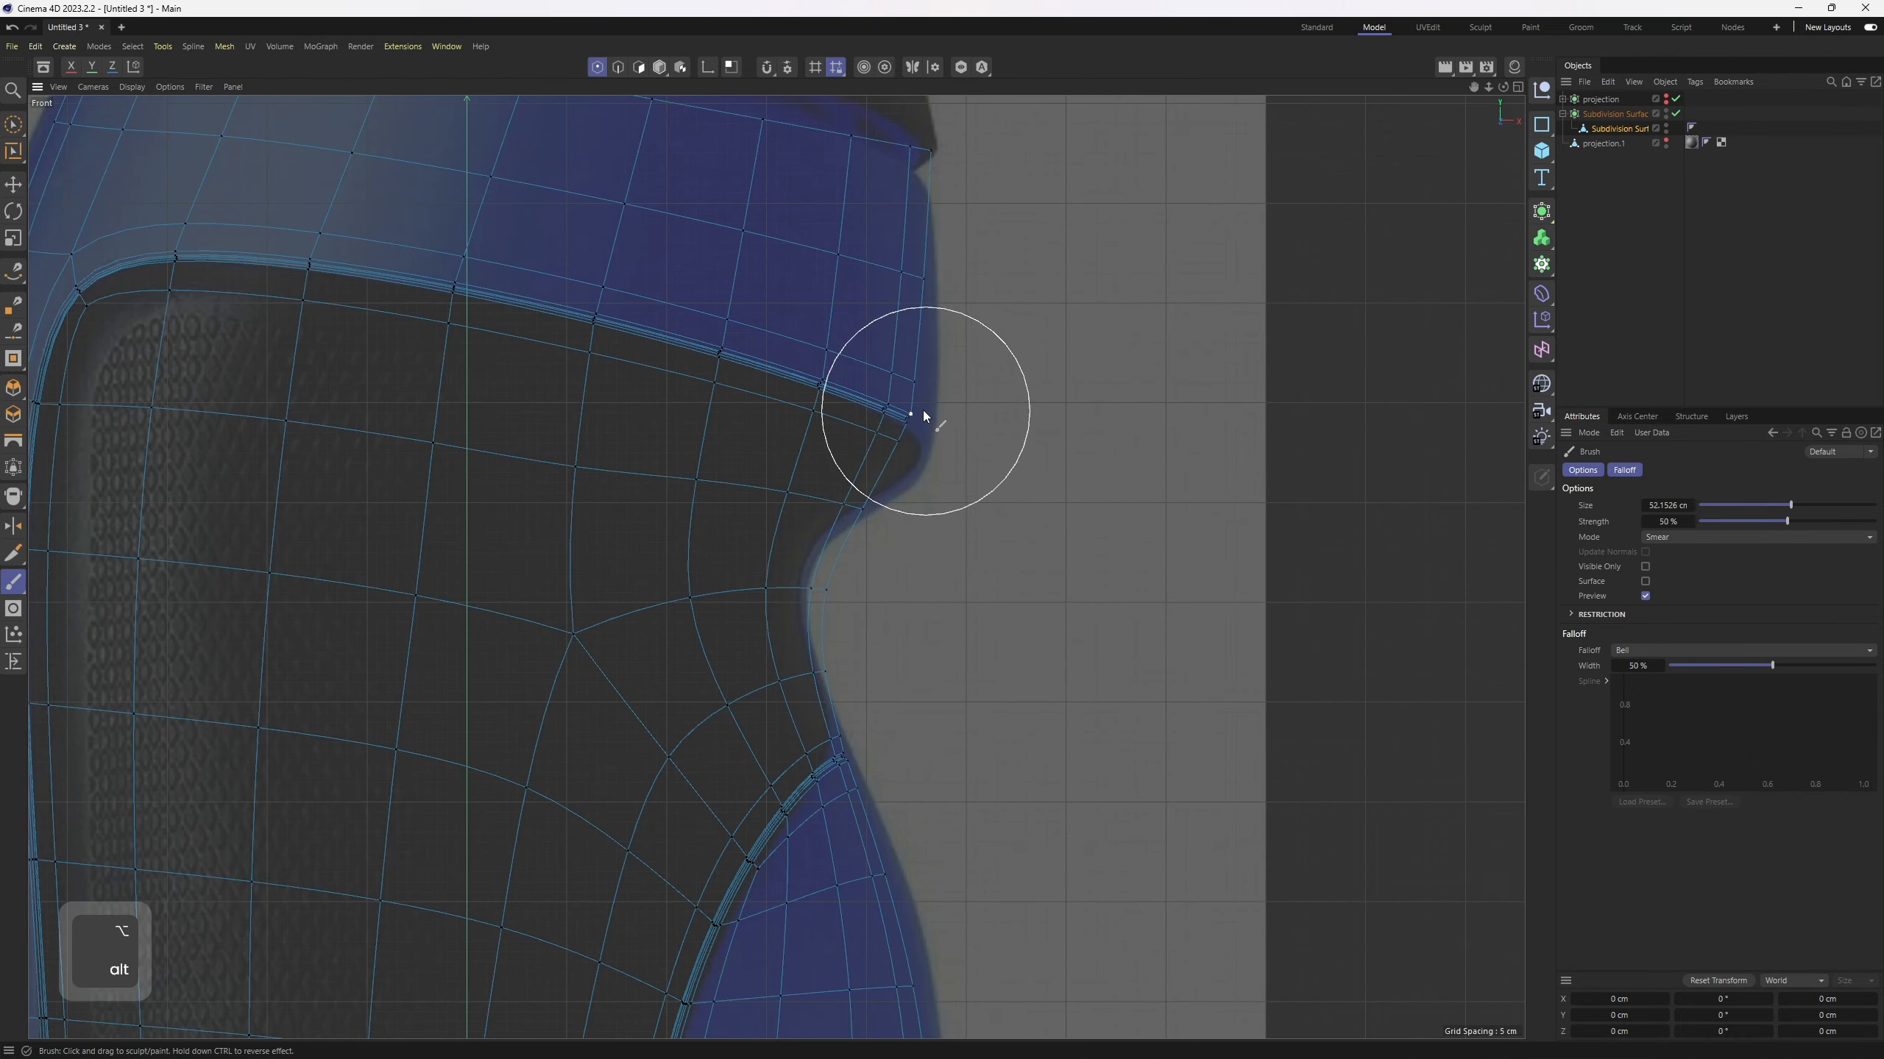
key(ctrl+z)
middle_drag(938, 416, 1009, 425)
drag(905, 425, 951, 477)
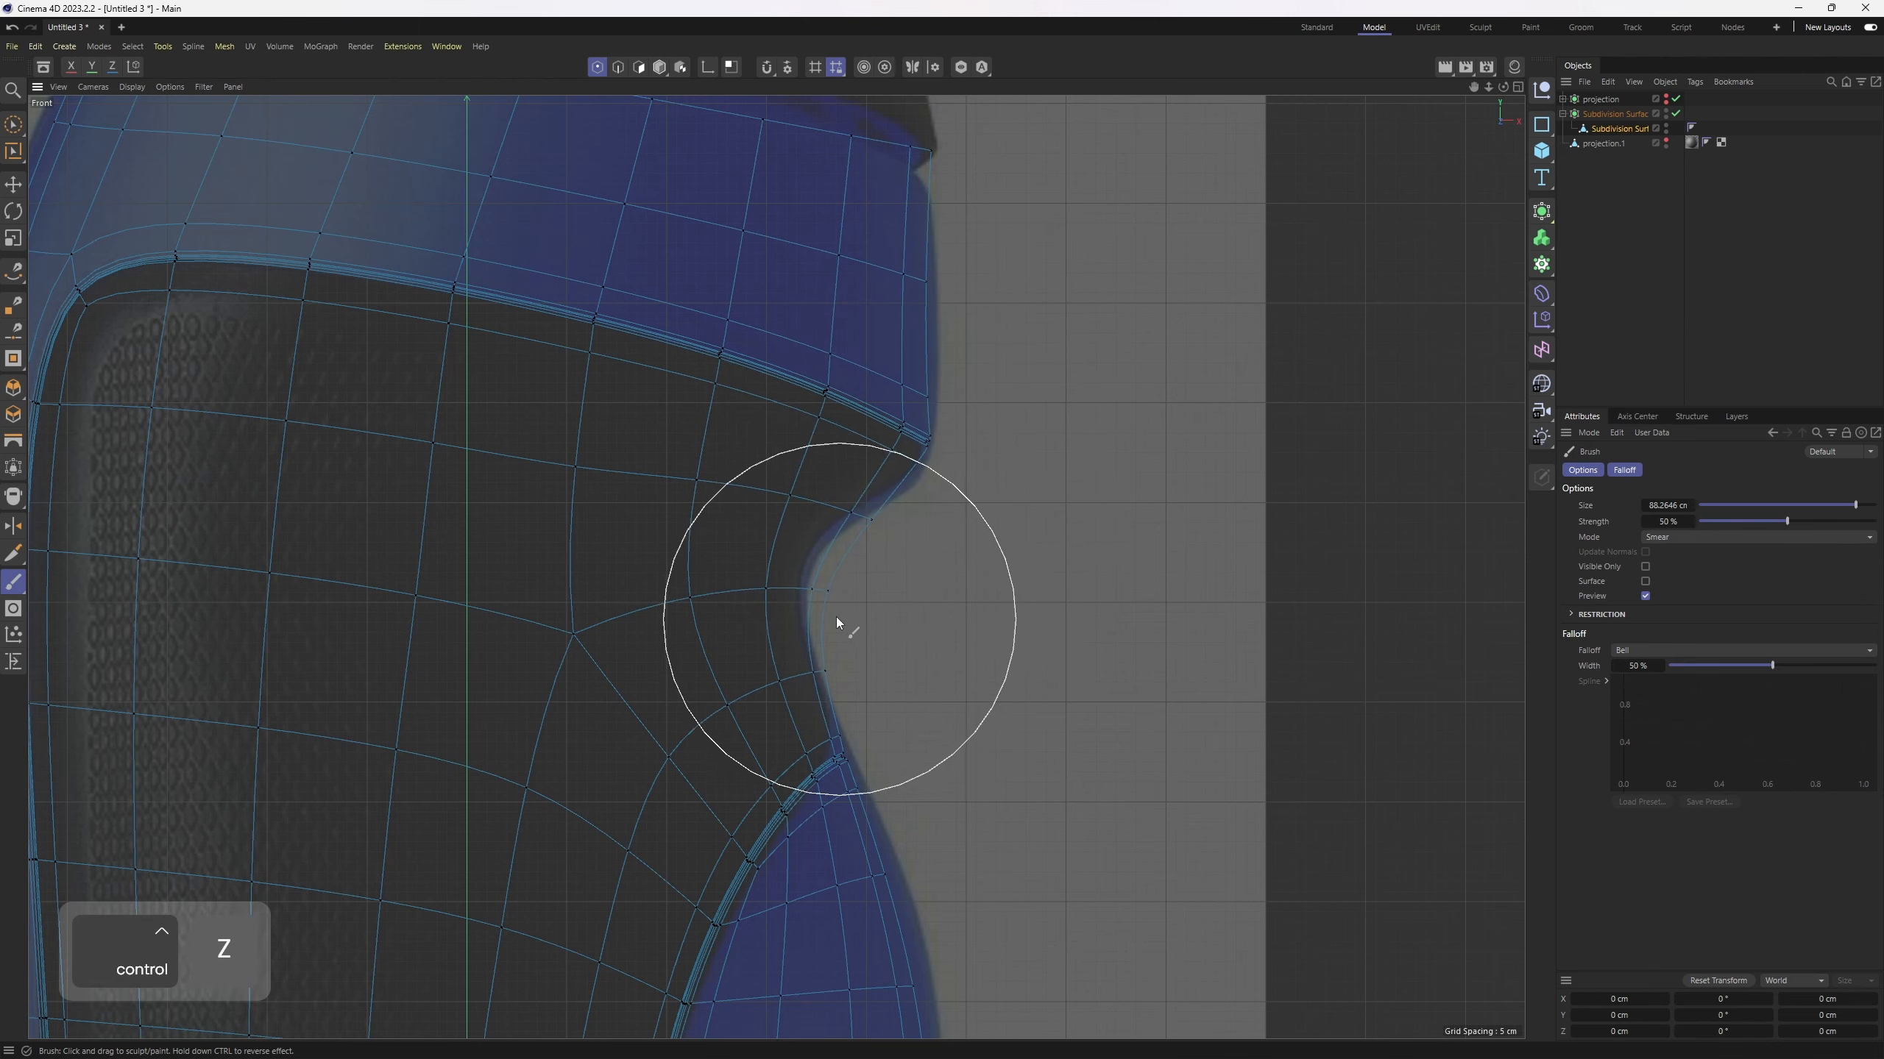
drag(835, 622, 810, 586)
drag(914, 429, 941, 465)
Step: Enlarge the brush to about 135 cm and smear the points below the grip notch to follow the reference
alt+middle_drag(954, 362, 971, 434)
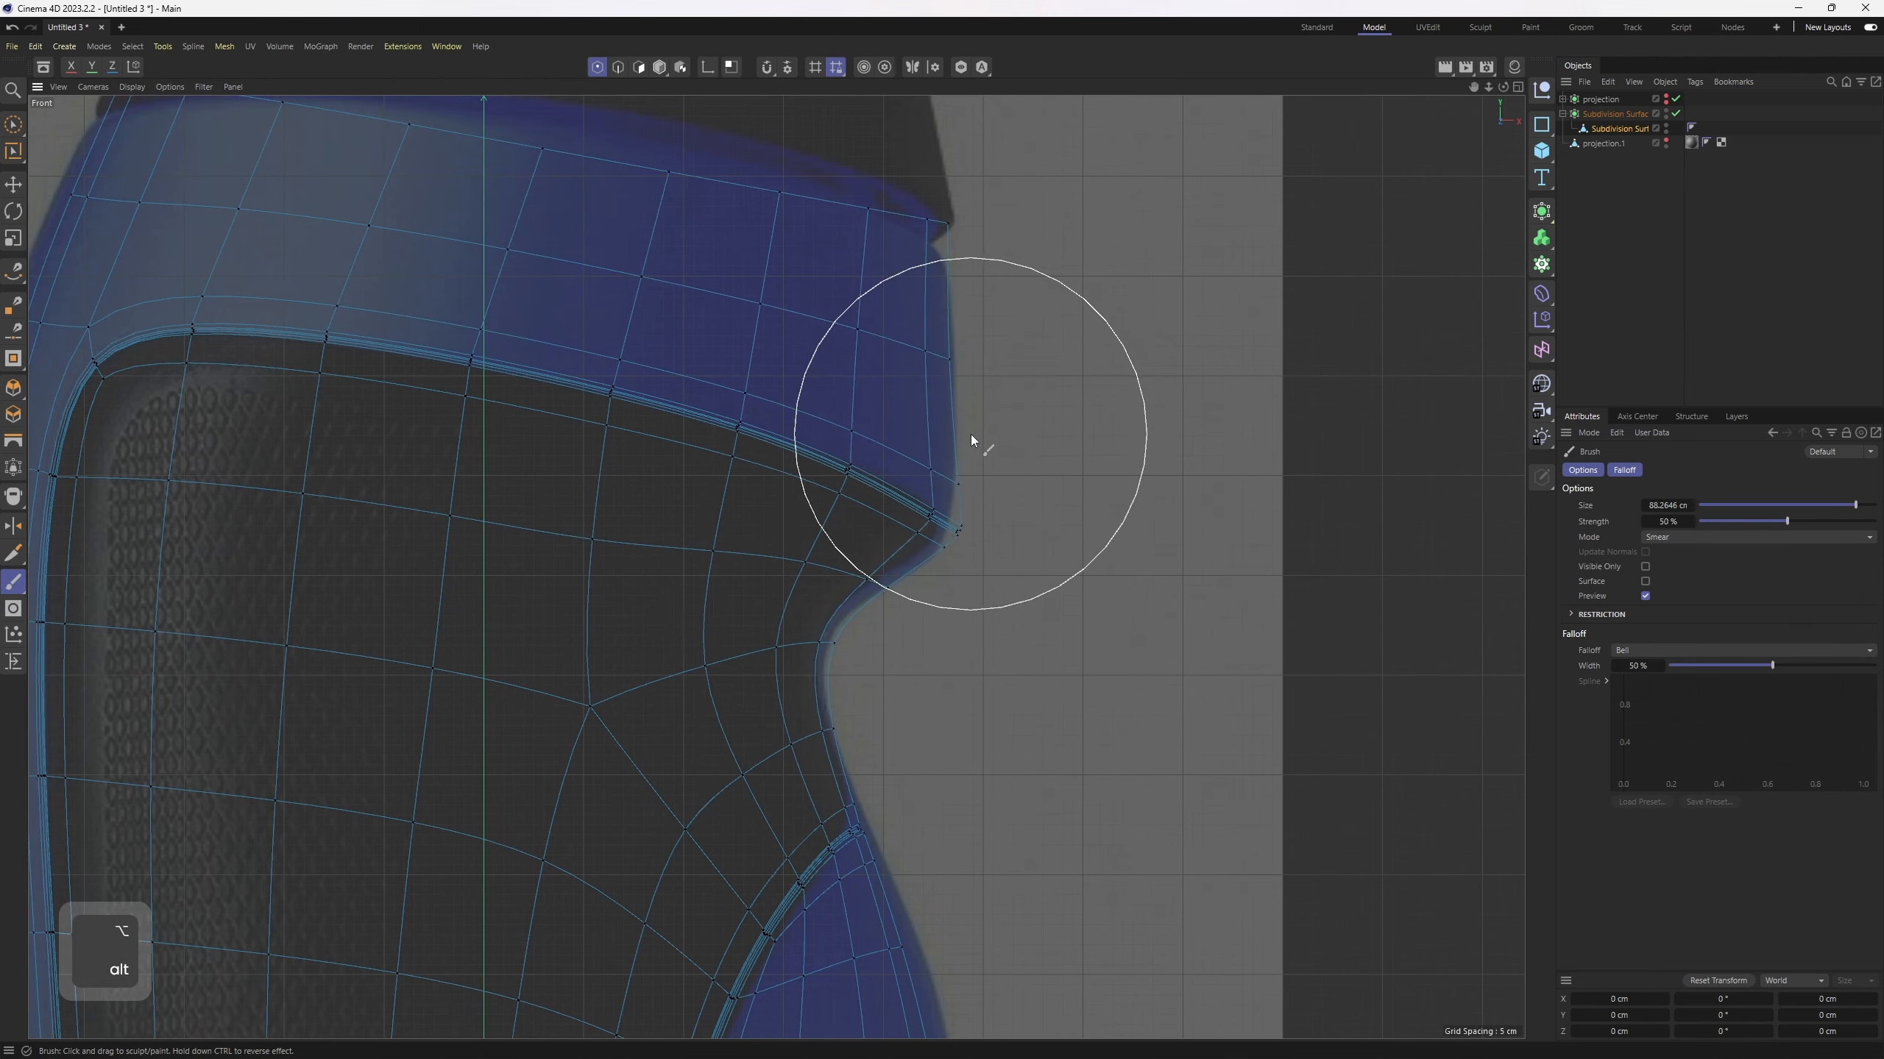
mouse_move(909, 871)
alt+middle_down()
mouse_move(980, 688)
mouse_move(1057, 744)
alt+middle_up()
drag(1039, 783, 1058, 770)
drag(917, 595, 929, 595)
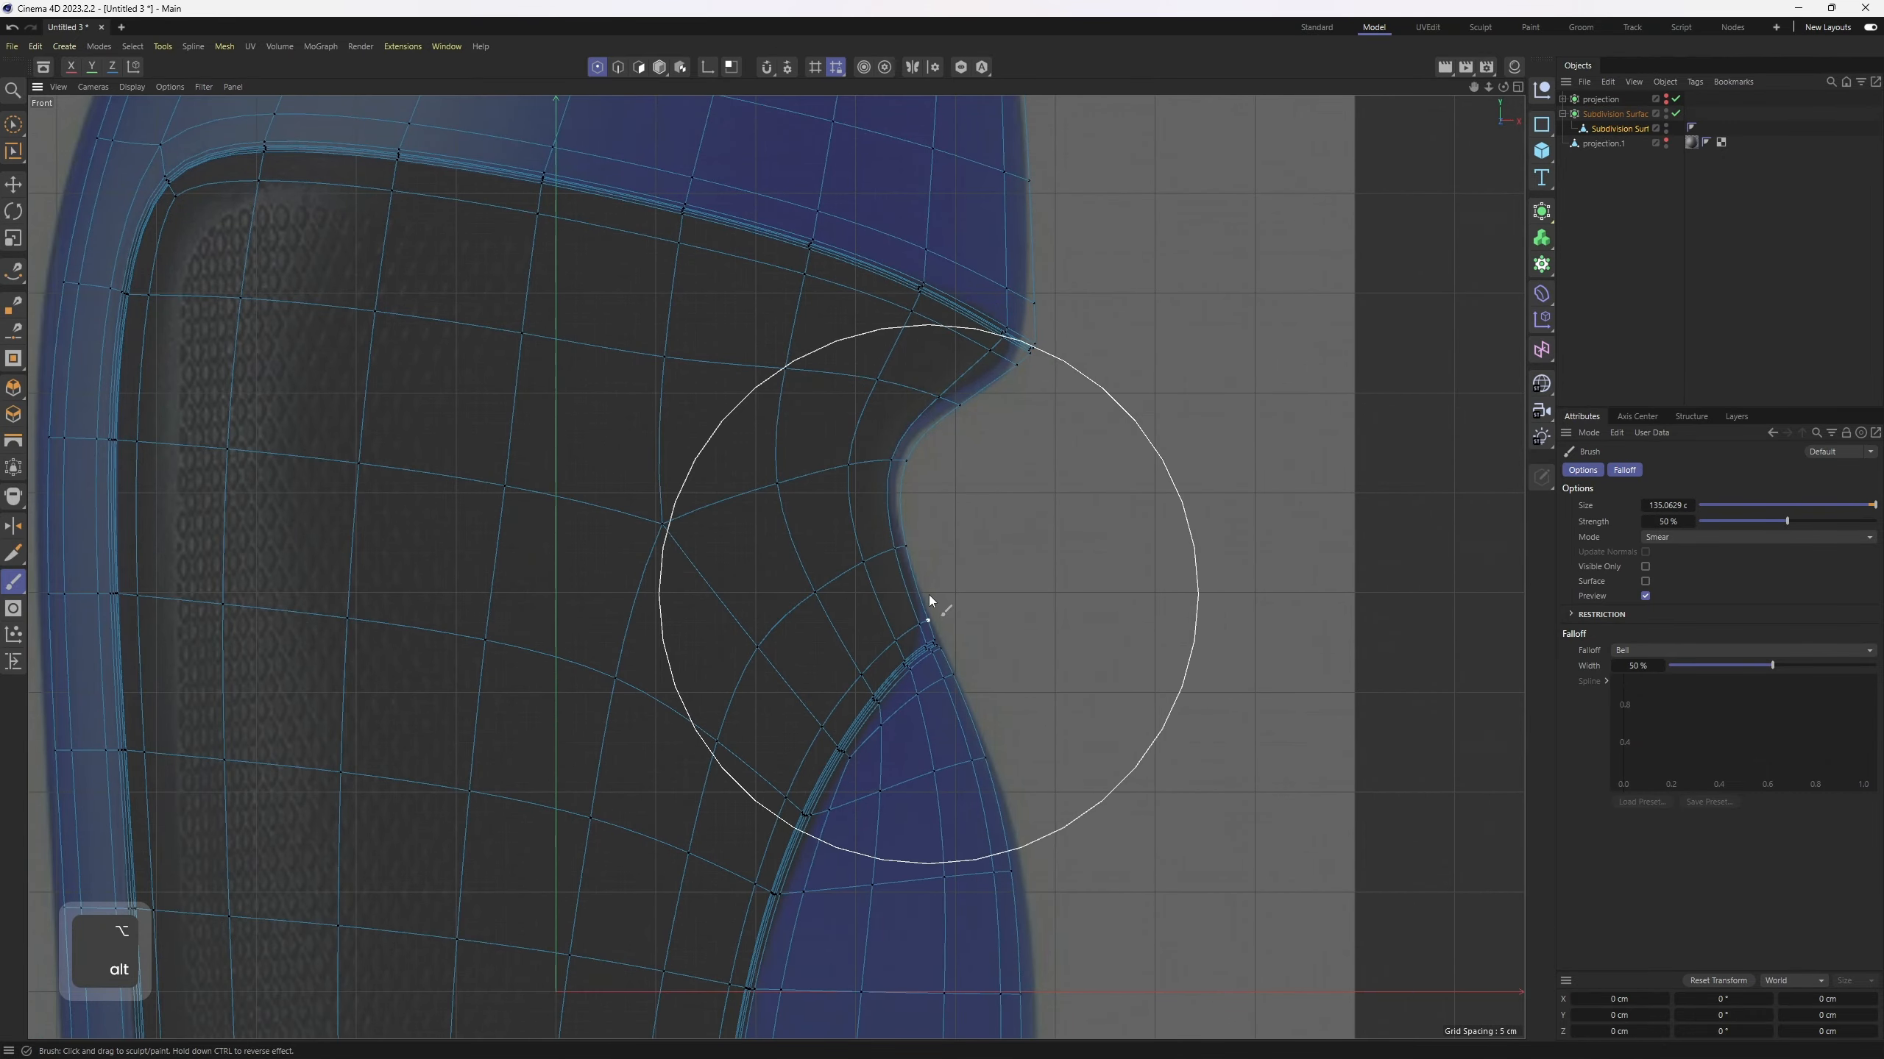
Step: Enlarge the brush to about 229 cm and fit the sleeve's notched side to the reference down to the base
scroll(1045, 692, down, 5)
alt+middle_drag(1045, 692, 953, 415)
mouse_move(953, 416)
middle_down()
mouse_move(977, 537)
mouse_move(1042, 630)
middle_up()
scroll(958, 560, up, 2)
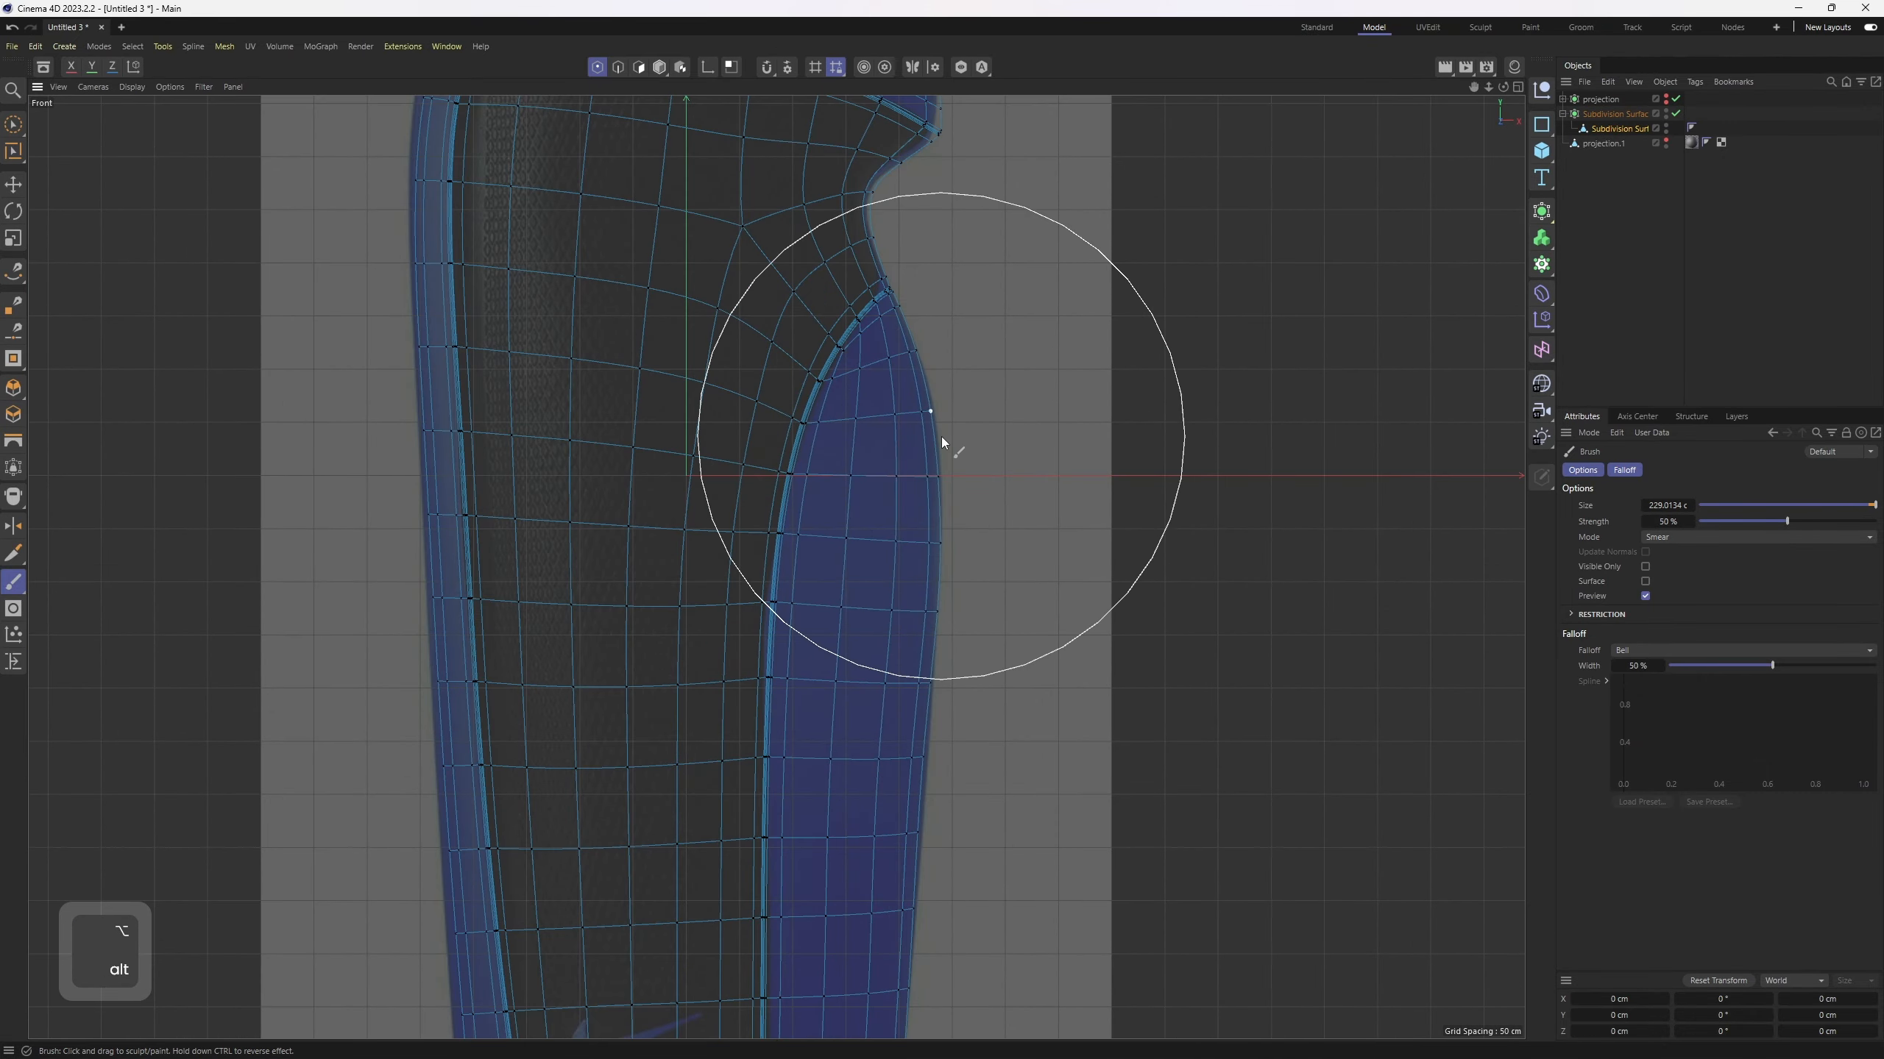
alt+middle_drag(965, 787, 950, 635)
alt+middle_drag(970, 795, 1005, 614)
drag(951, 1006, 928, 1000)
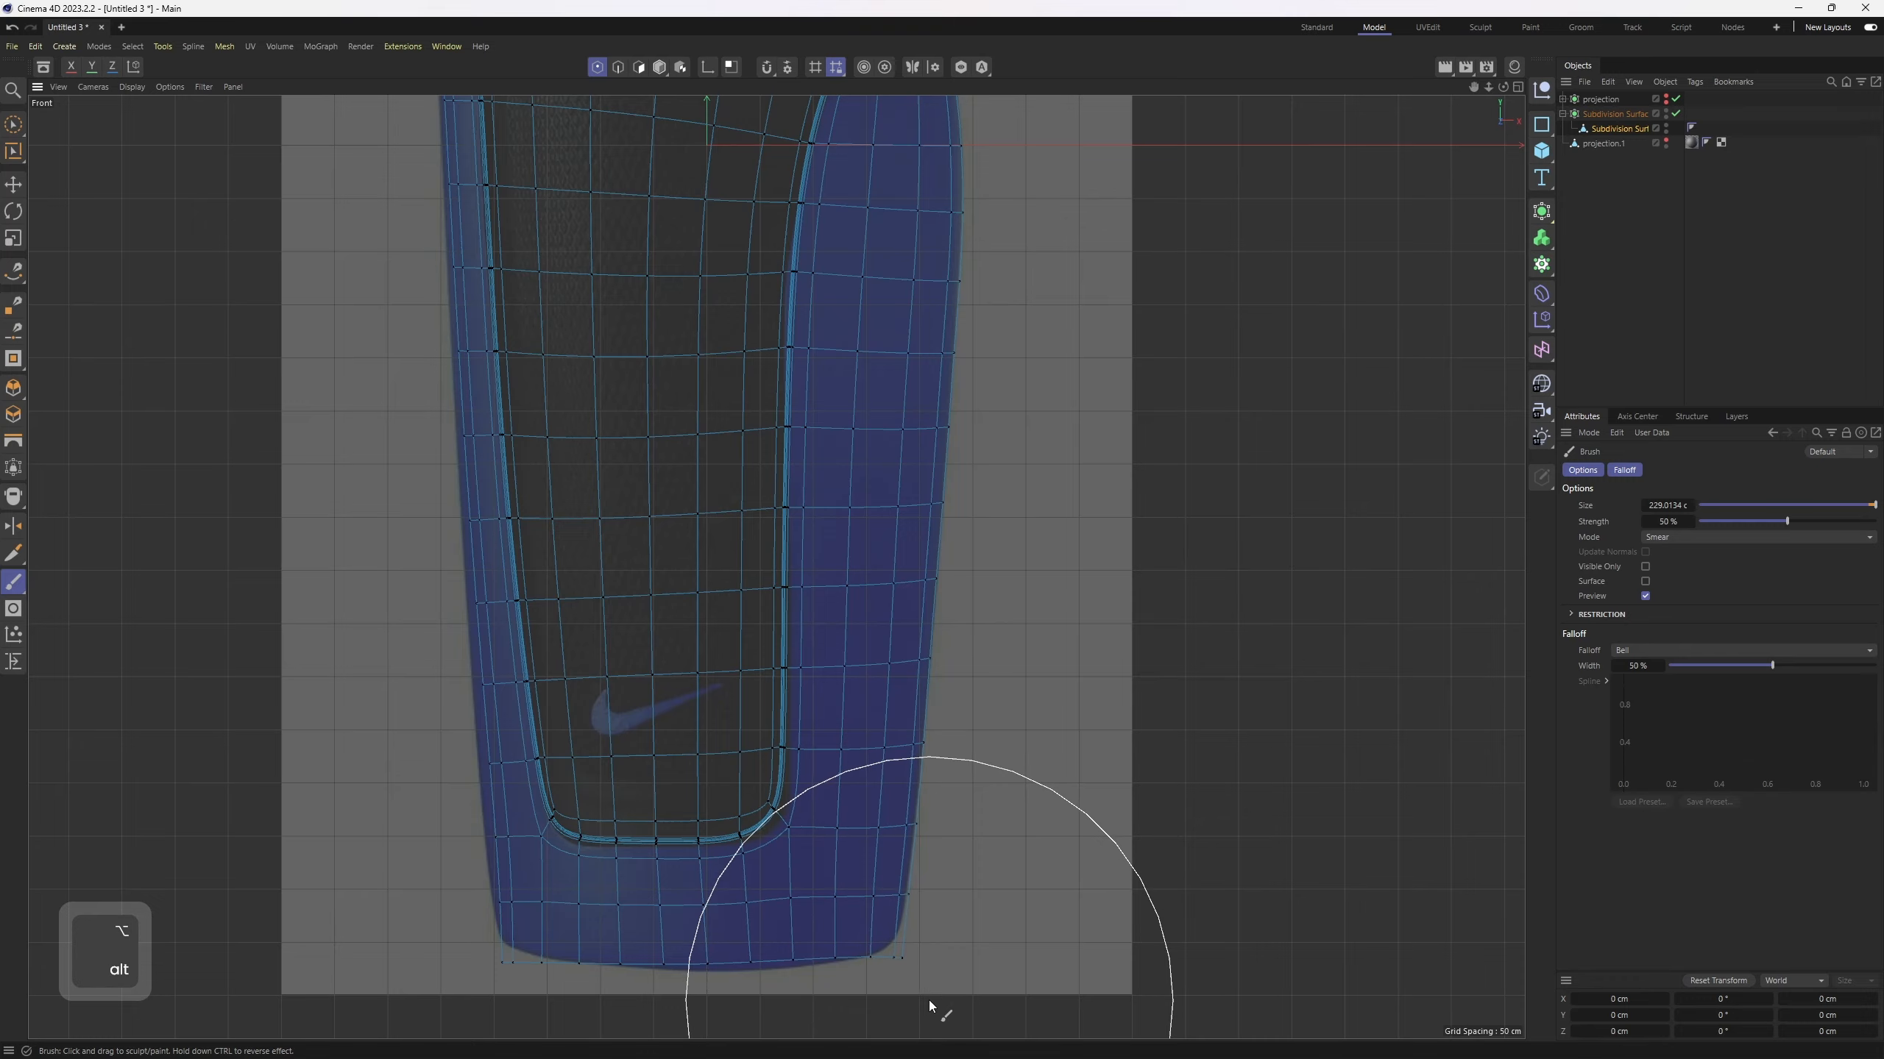
Step: Raise the brush strength to 85% and rework the outline opposite the notch, undoing misplaced strokes
alt+middle_drag(768, 977, 792, 892)
alt+middle_drag(472, 797, 645, 844)
key(ctrl+z)
middle_drag(604, 768, 552, 766)
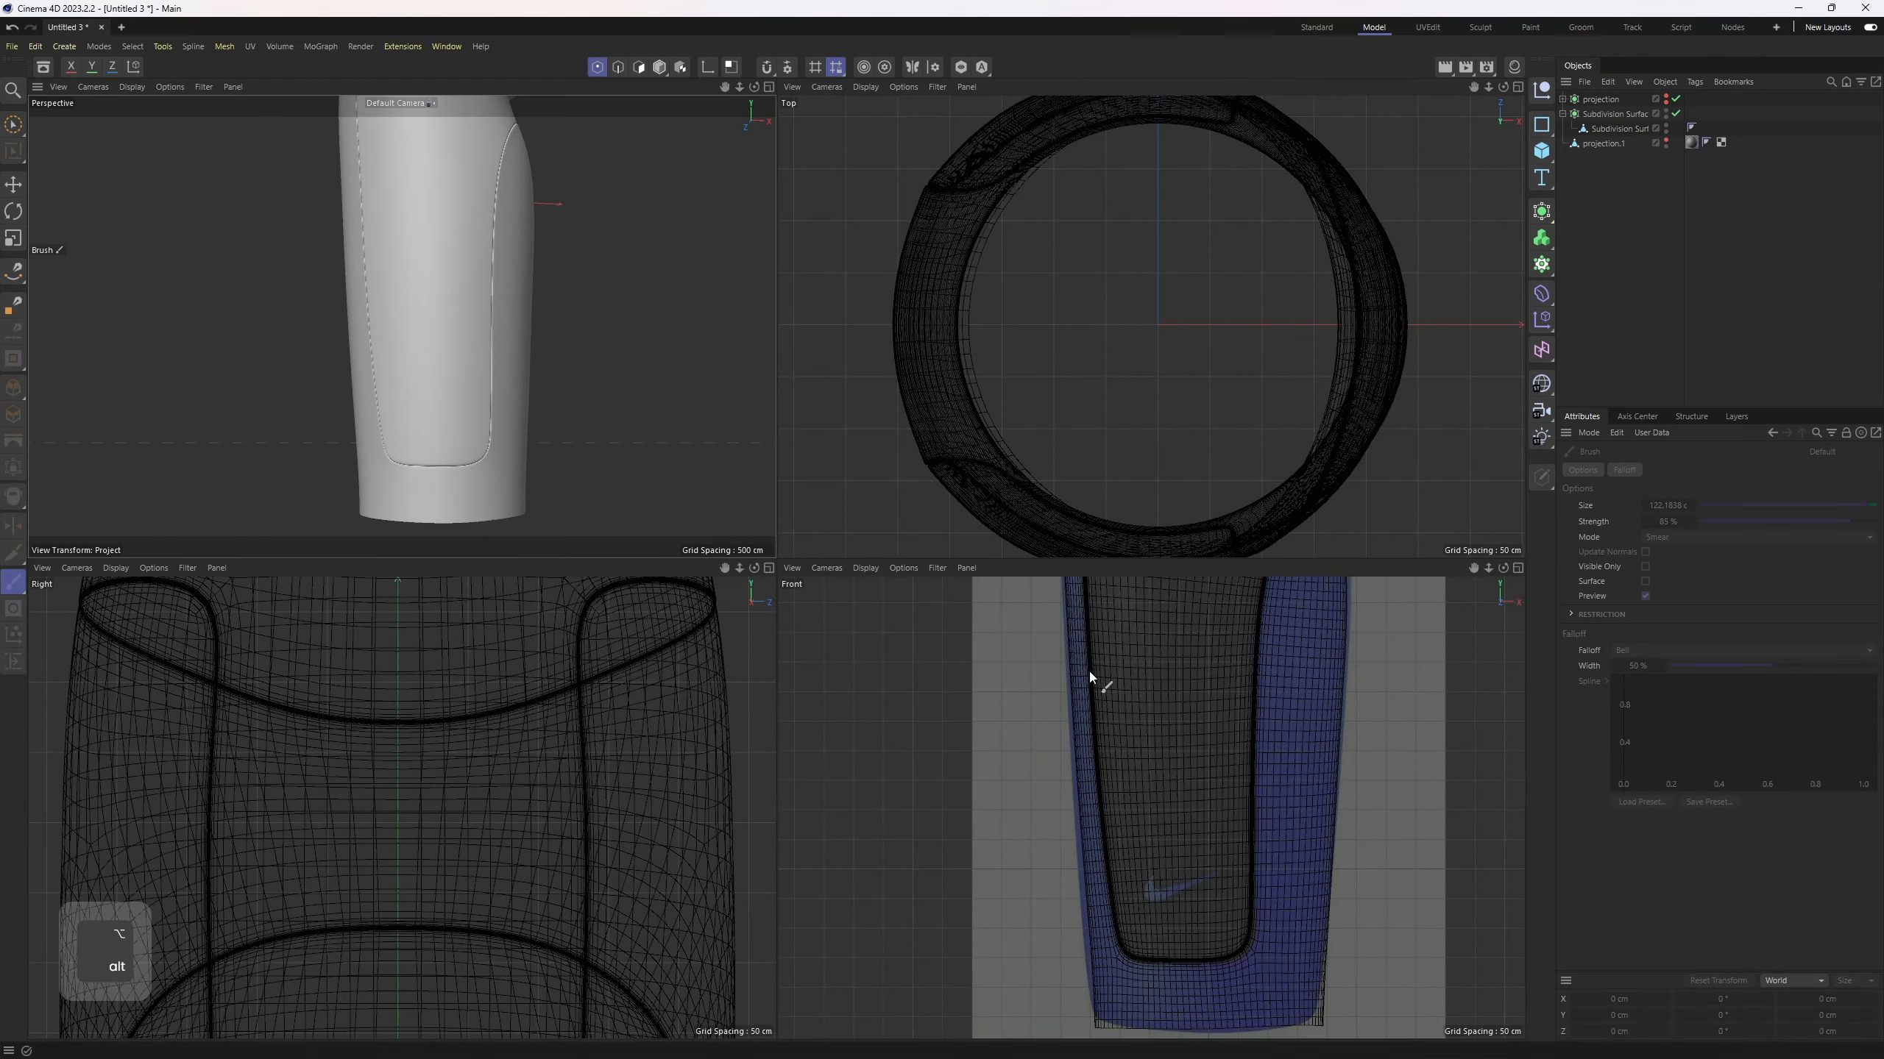
alt+middle_drag(1089, 671, 1132, 763)
middle_click(1120, 778)
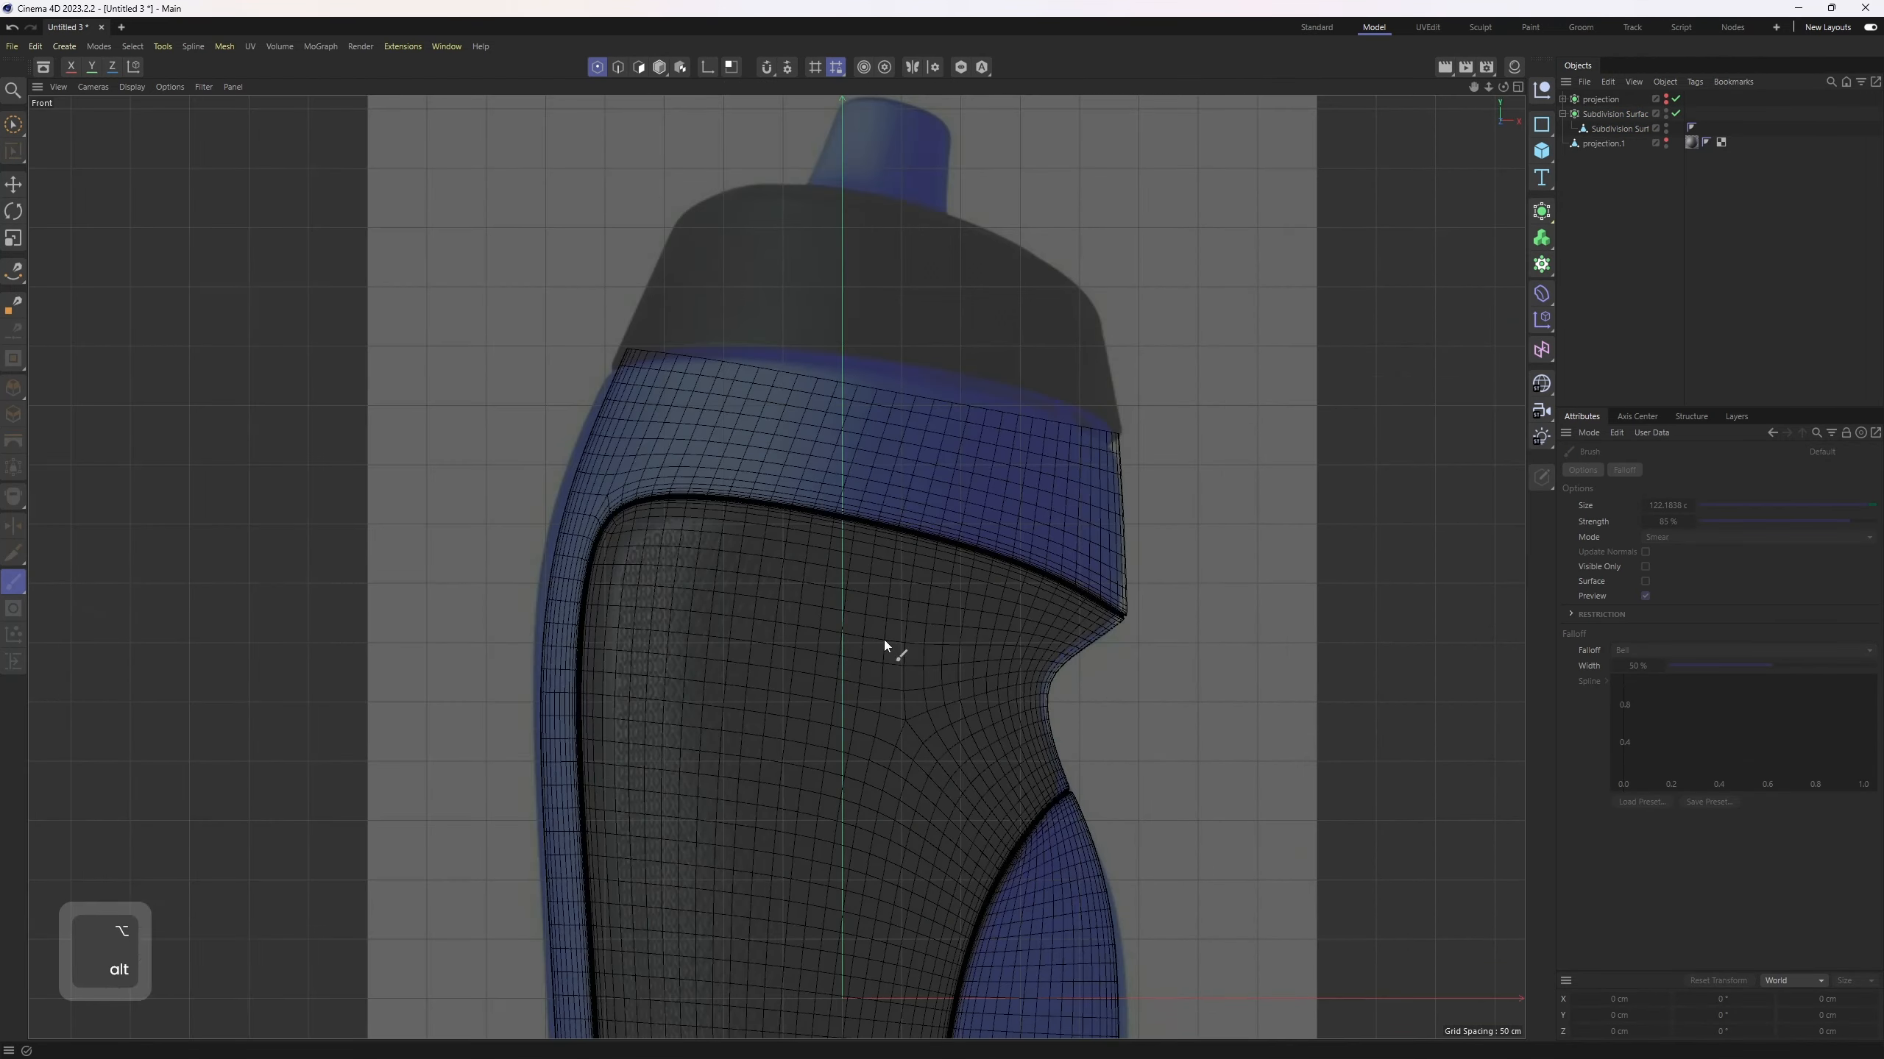
key(ctrl+z)
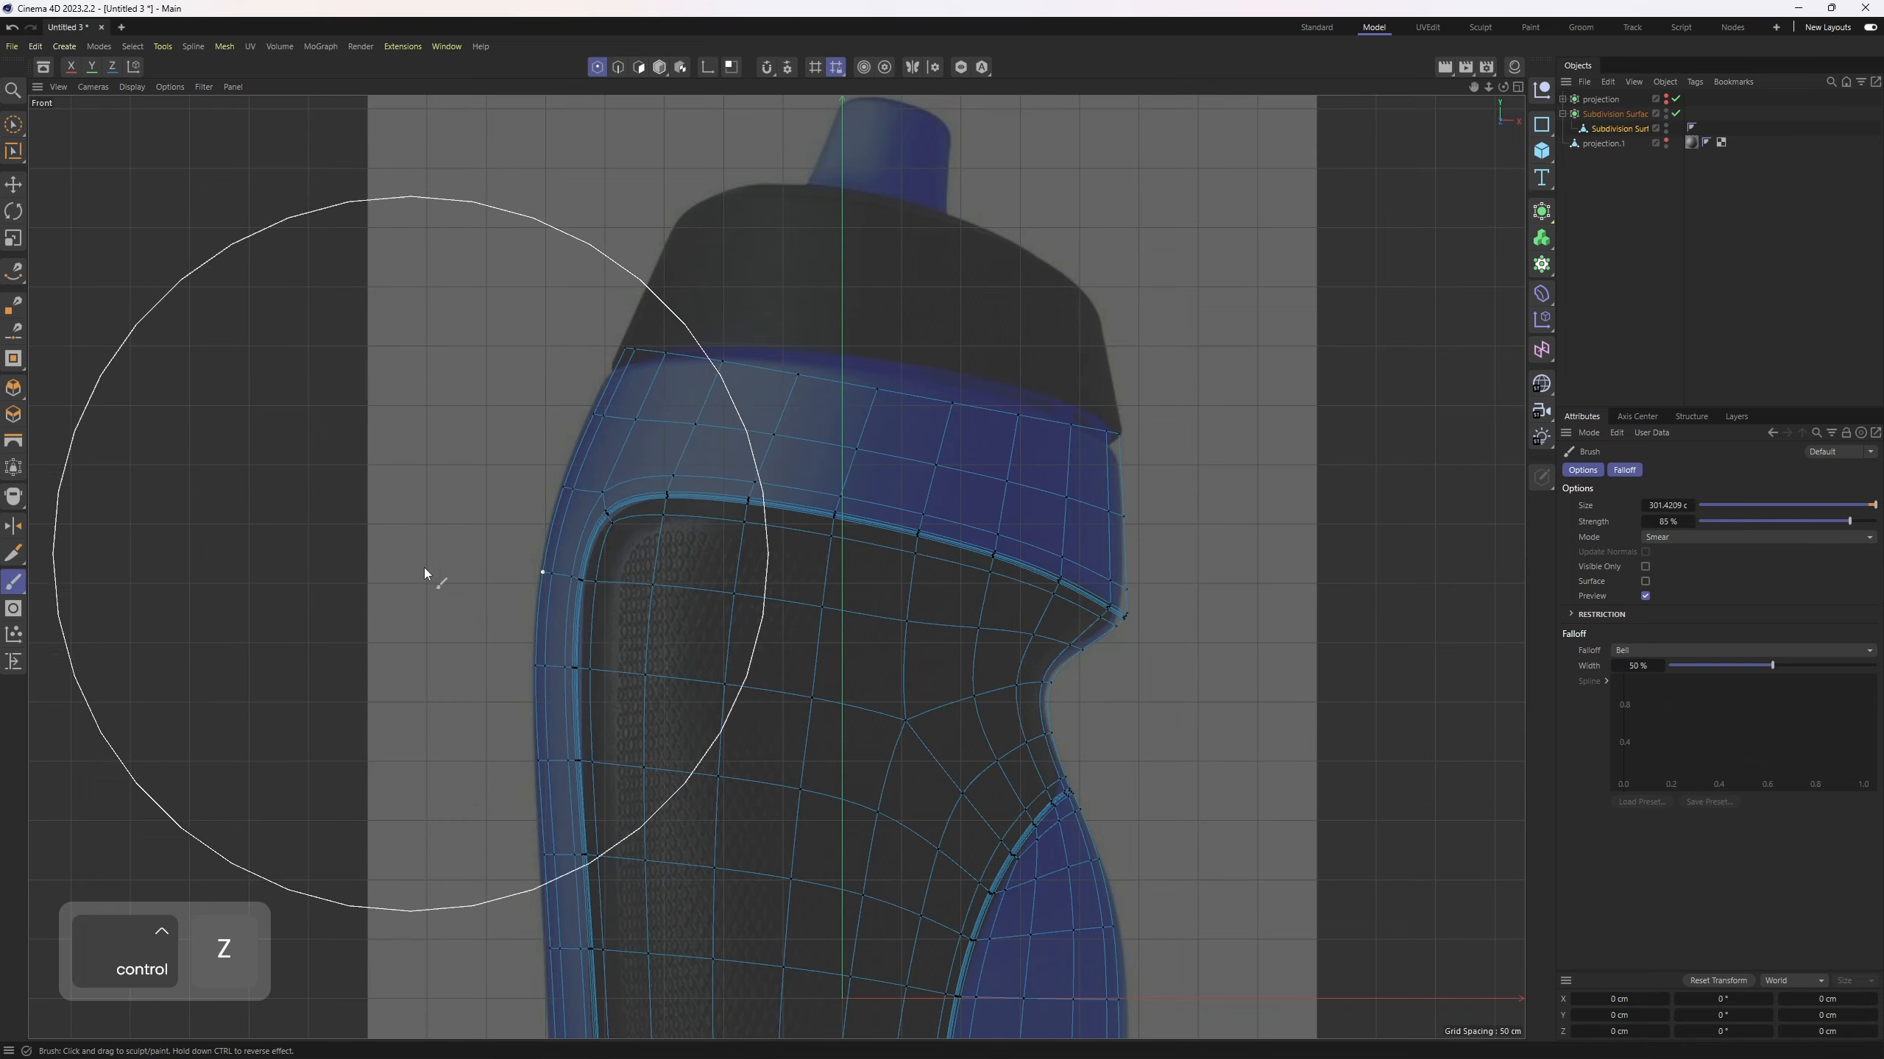
Step: Enlarge the brush to about 364 cm and fit the sleeve's long side edges to the reference outline
alt+middle_drag(424, 568, 389, 401)
drag(1192, 919, 1200, 918)
alt+middle_drag(1197, 896, 1178, 680)
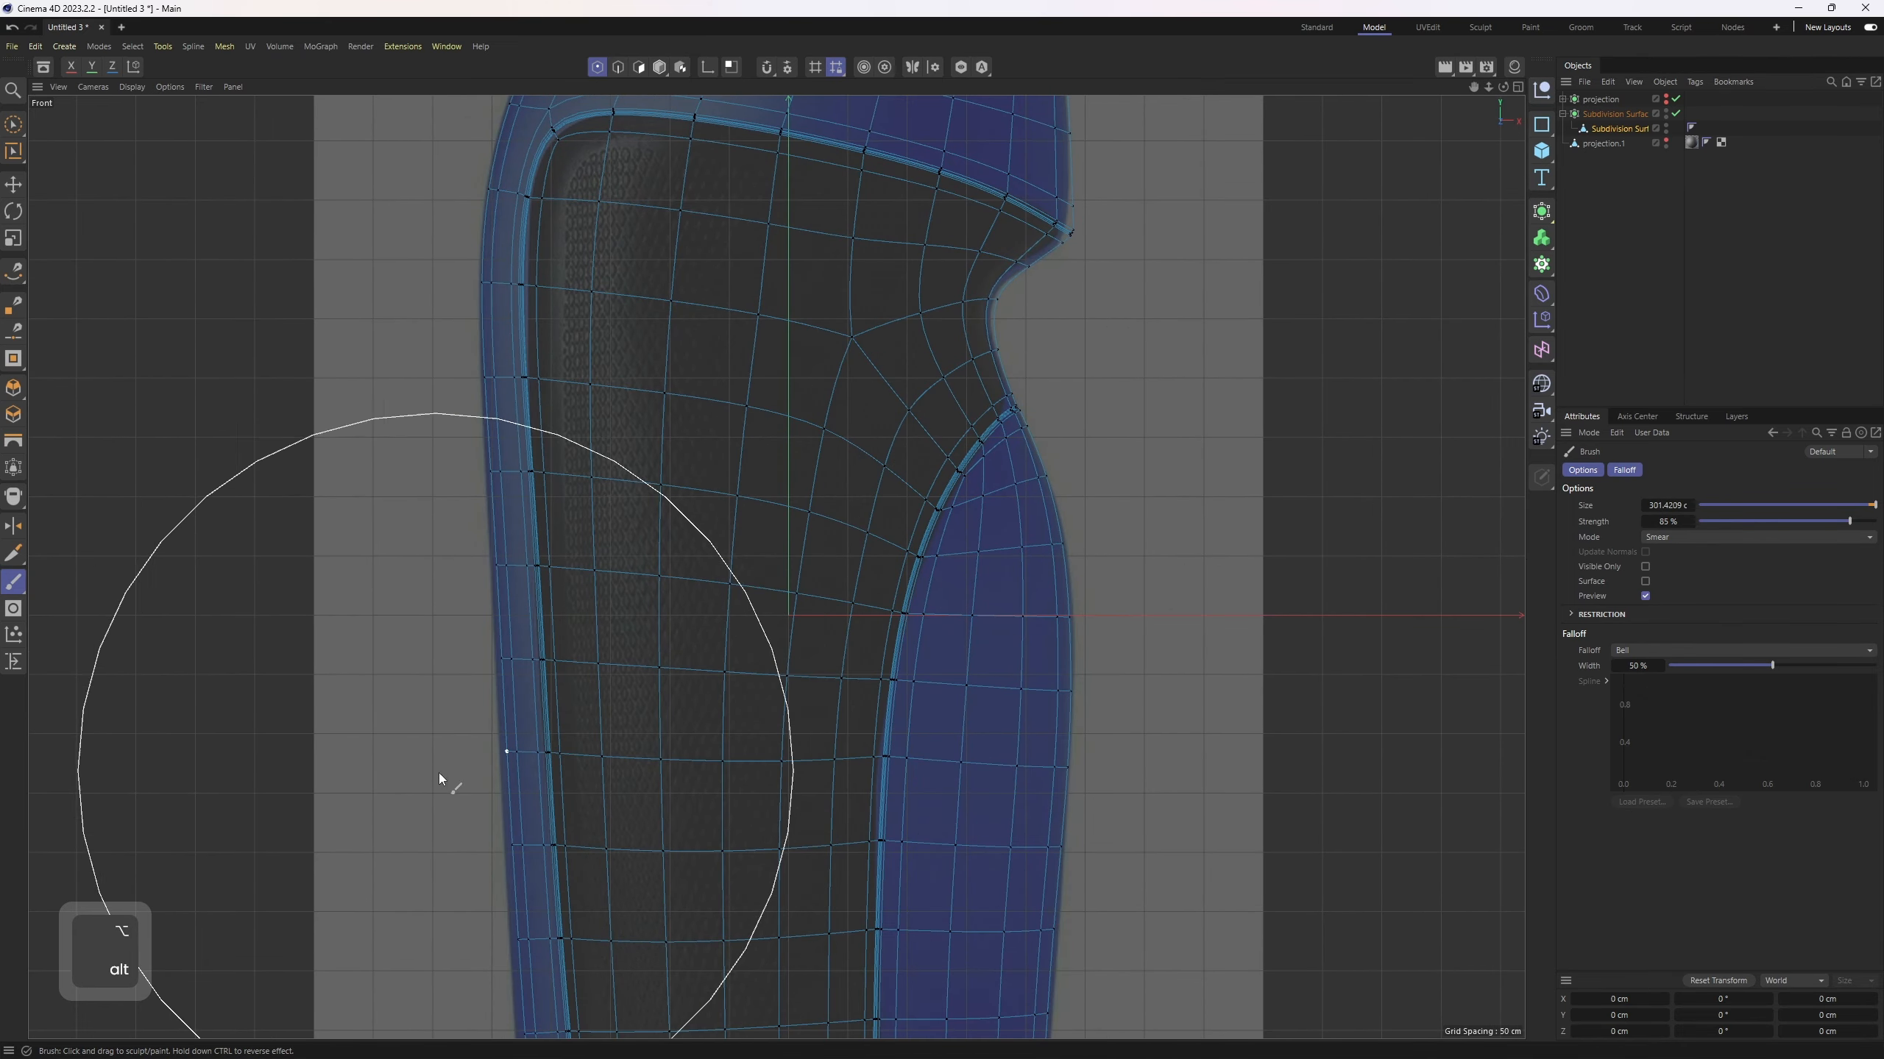
key(ctrl+z)
alt+middle_drag(1216, 813, 1140, 719)
middle_drag(1142, 720, 1189, 727)
drag(1189, 727, 1202, 727)
alt+middle_drag(1189, 749, 1214, 686)
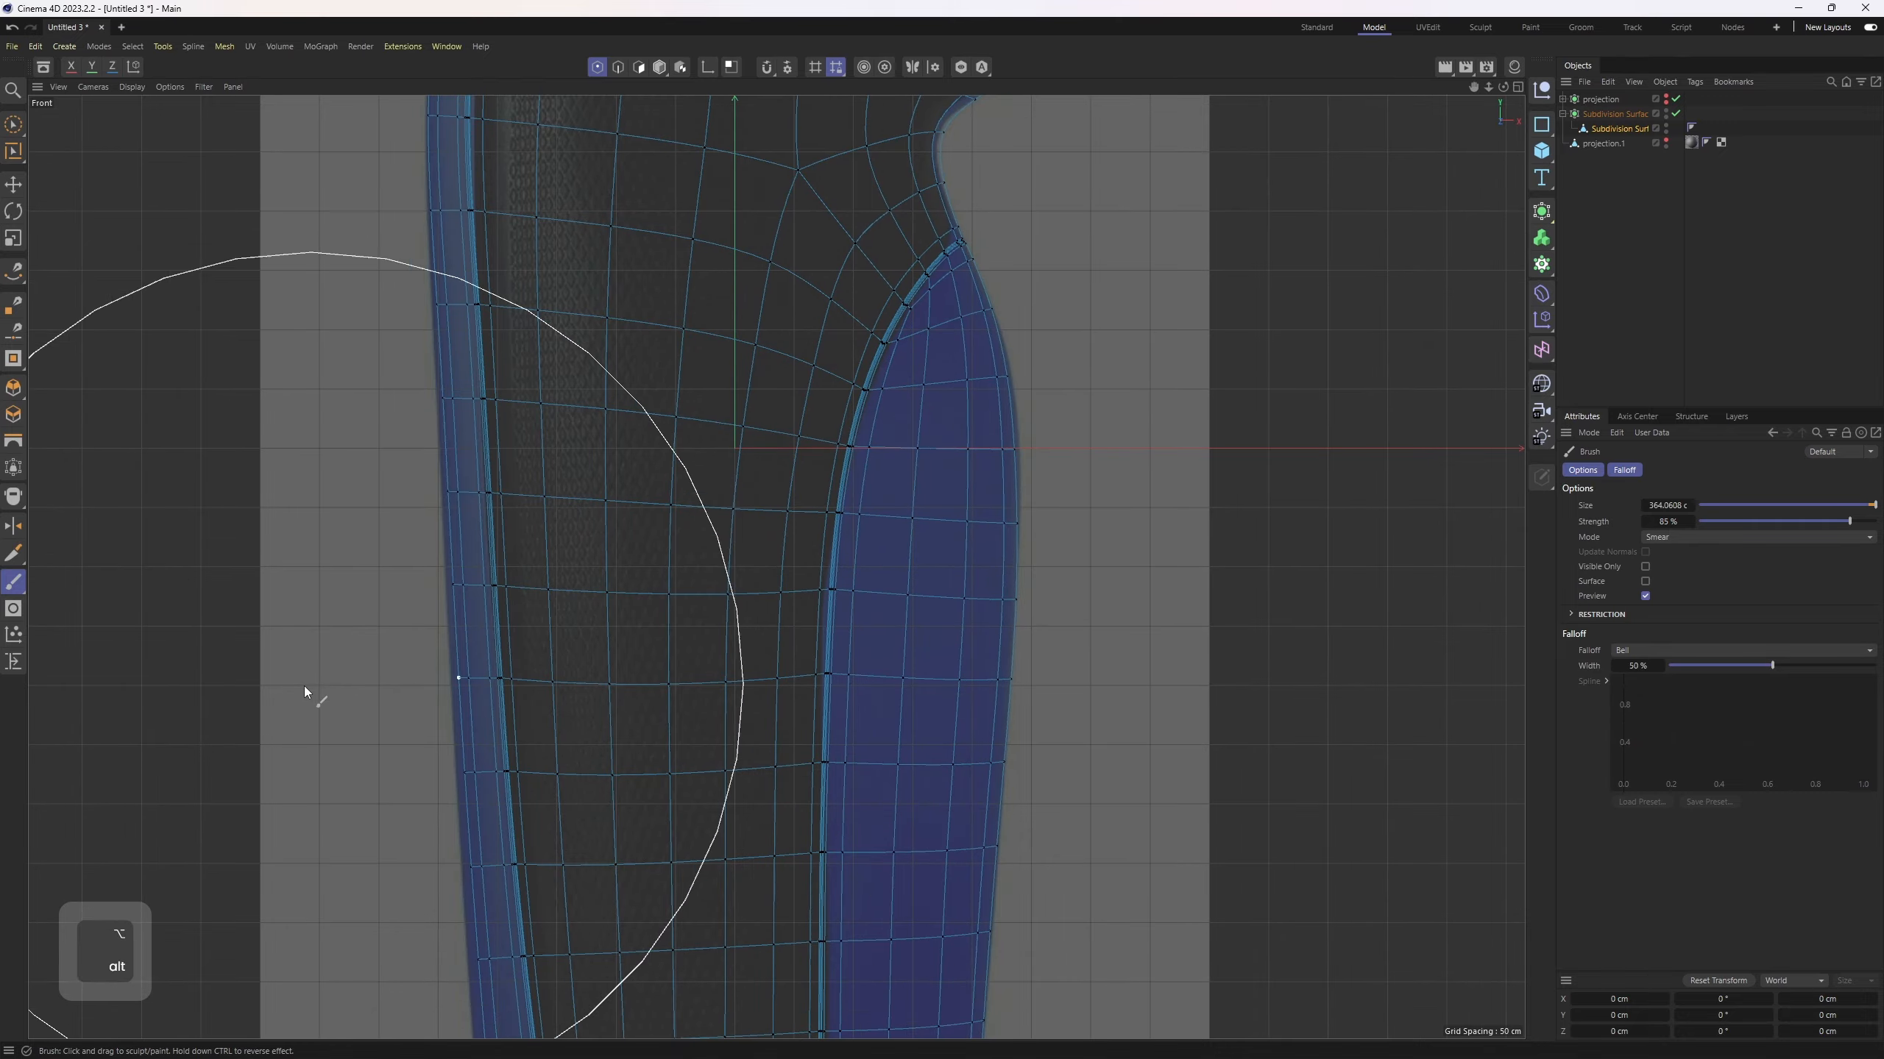
Step: Inspect the reshaped sleeve in perspective and turn off the Subdivision Surface
alt+middle_drag(211, 439, 278, 840)
middle_click(308, 371)
middle_click(307, 311)
alt+drag(475, 474, 768, 591)
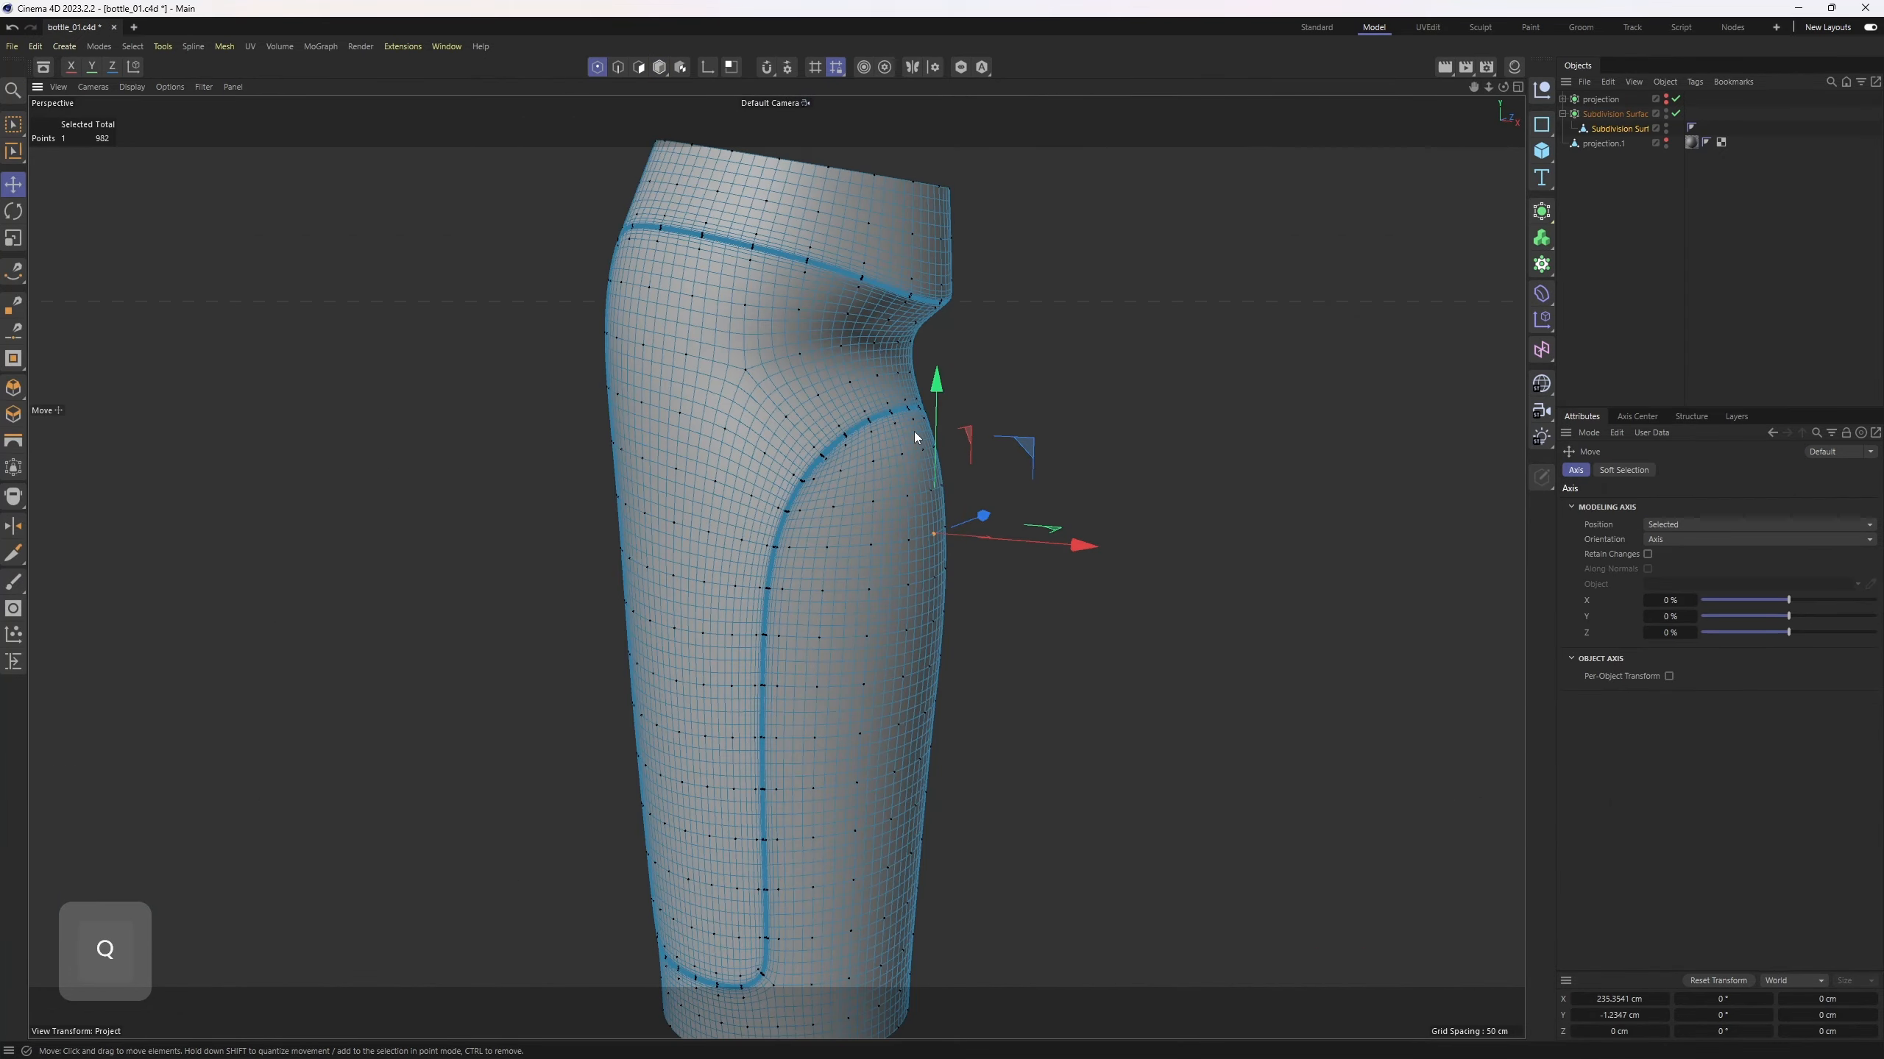
key(q)
alt+middle_drag(883, 212, 905, 444)
alt+drag(905, 444, 950, 530)
Step: Select the polygons around the collar's lower corner at the notch and activate Rotate on them
middle_click(951, 532)
middle_click(1145, 709)
key(space)
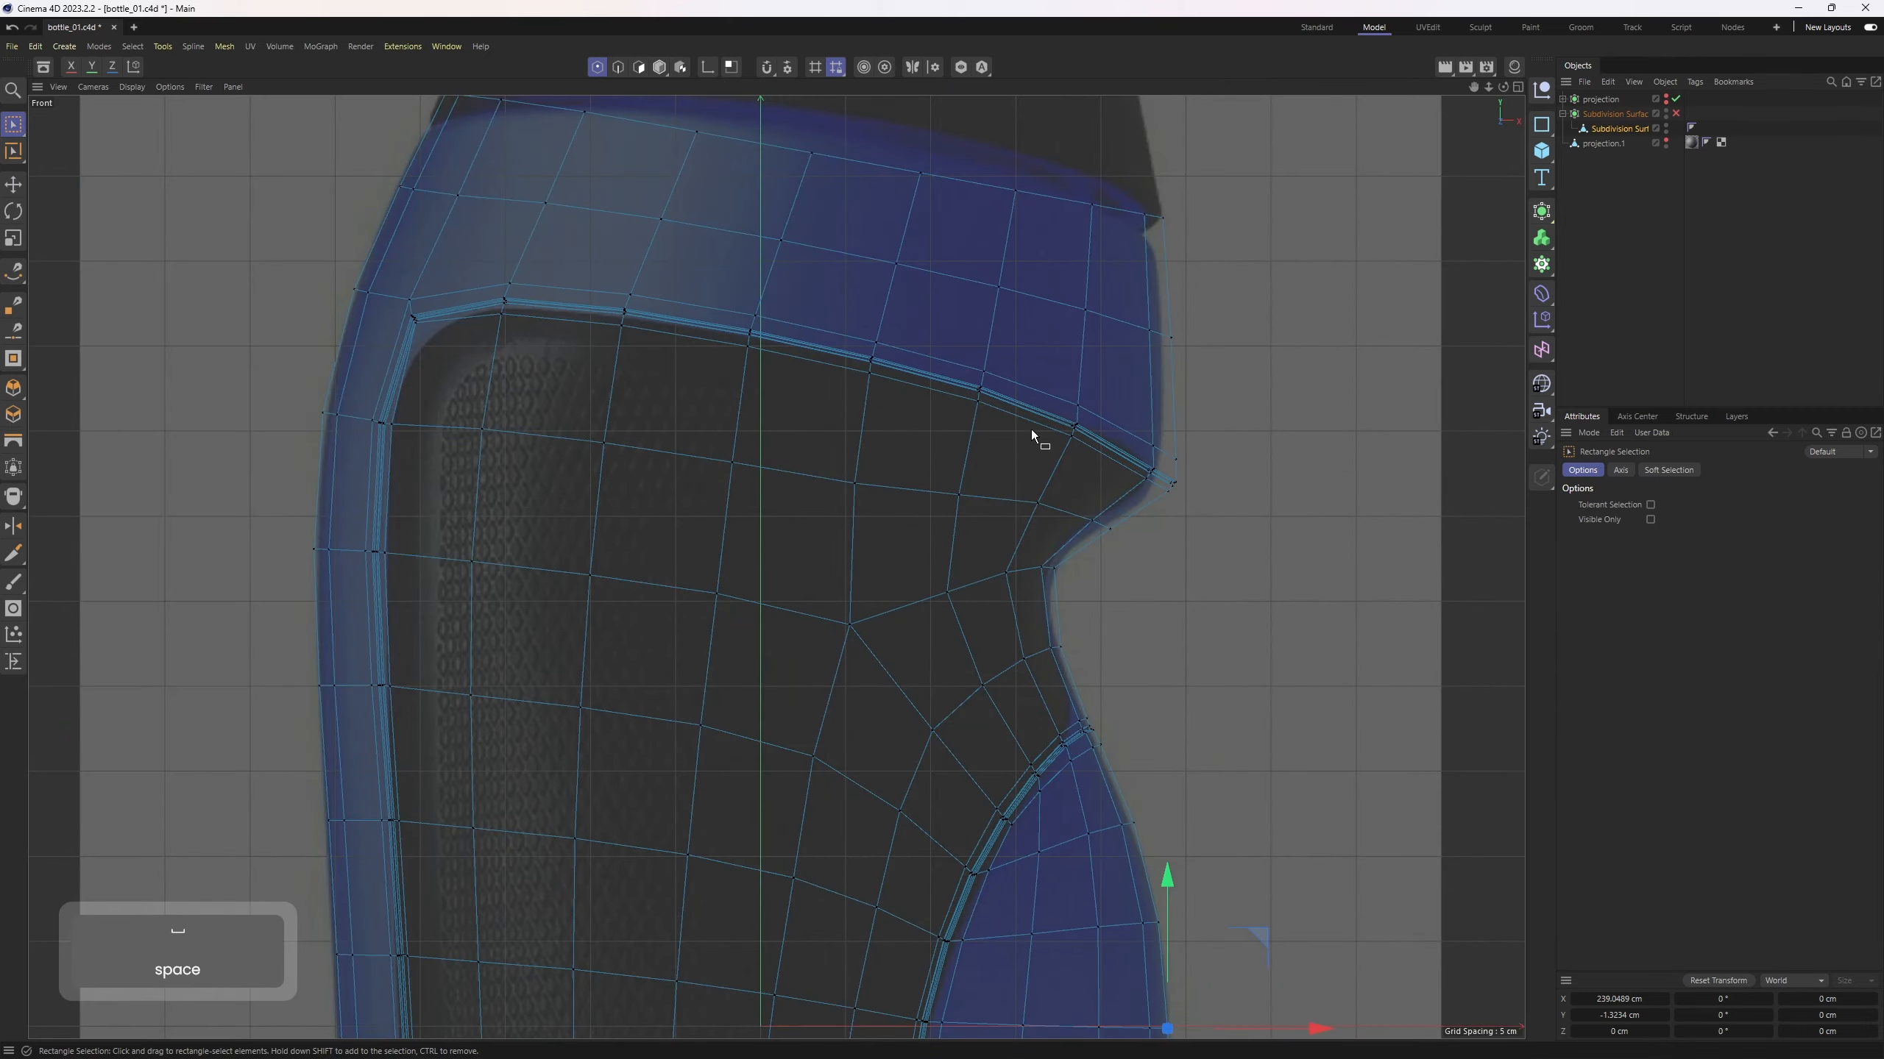
middle_click(956, 413)
middle_click(712, 374)
scroll(891, 470, up, 3)
alt+drag(937, 495, 1058, 507)
key(e)
key(r)
mouse_move(1063, 431)
right_down()
mouse_move(904, 505)
mouse_move(1045, 513)
right_up()
mouse_move(1046, 512)
alt+mouse_down()
mouse_move(1080, 487)
mouse_move(1059, 462)
mouse_move(1019, 468)
alt+mouse_up()
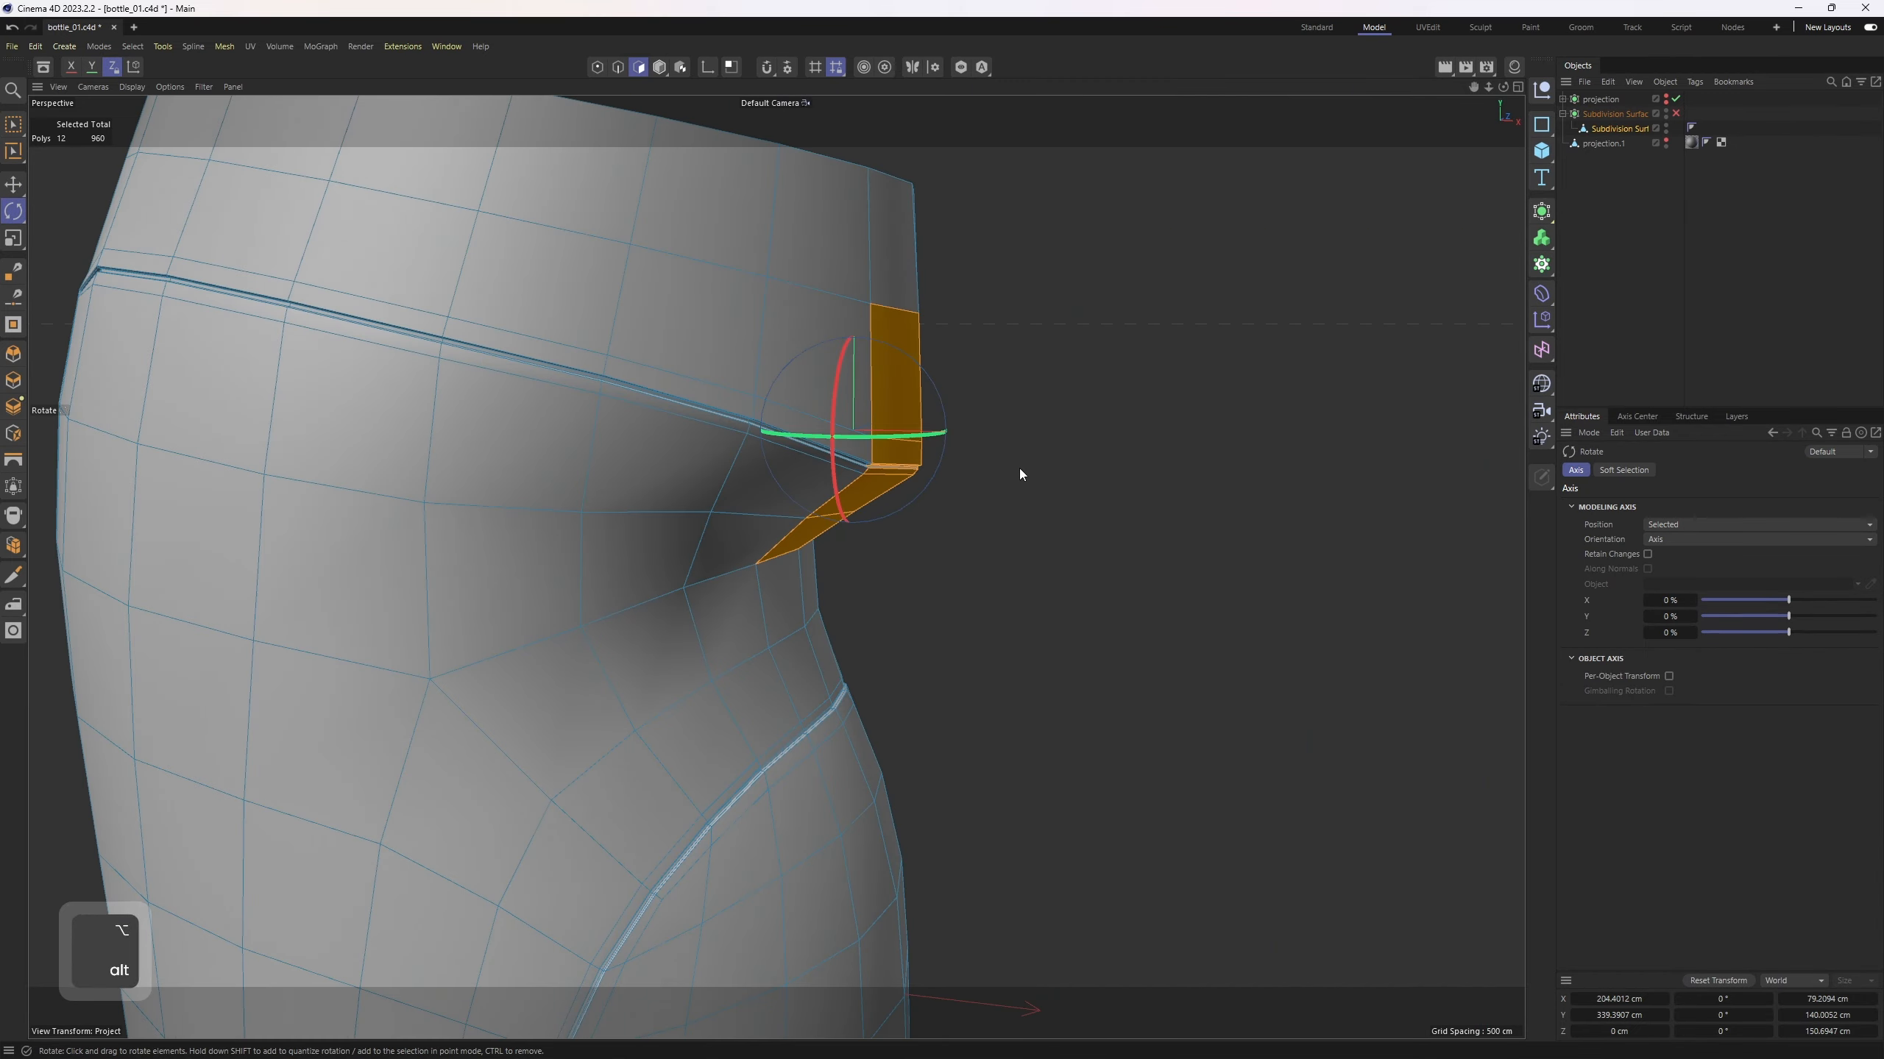
Step: Select the groove border points beside the notch corner in the front view and scale them along Z to about 300 cm
key(Return)
key(space)
middle_click(749, 404)
middle_click(1262, 755)
alt+middle_drag(1001, 531, 1081, 599)
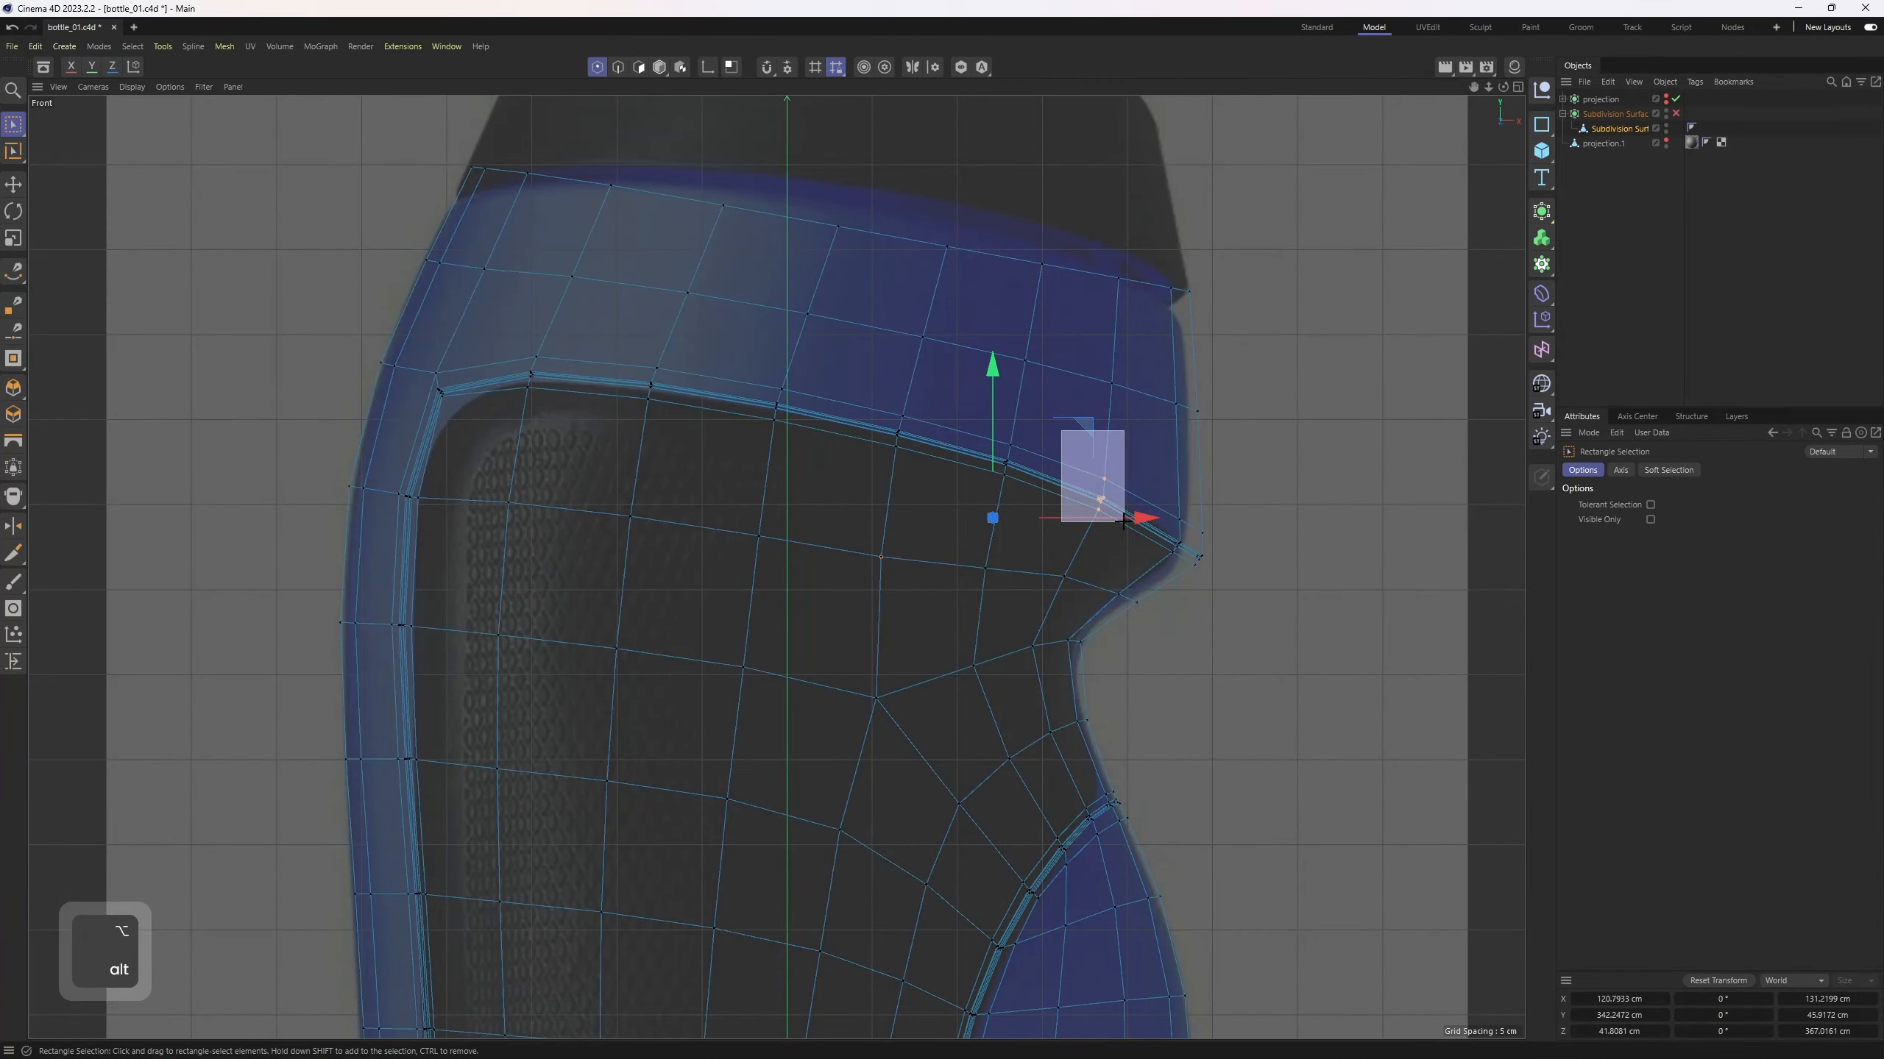
drag(1124, 522, 1130, 531)
middle_click(719, 413)
middle_click(718, 413)
drag(719, 415, 712, 547)
alt+right_drag(712, 546, 786, 538)
key(t)
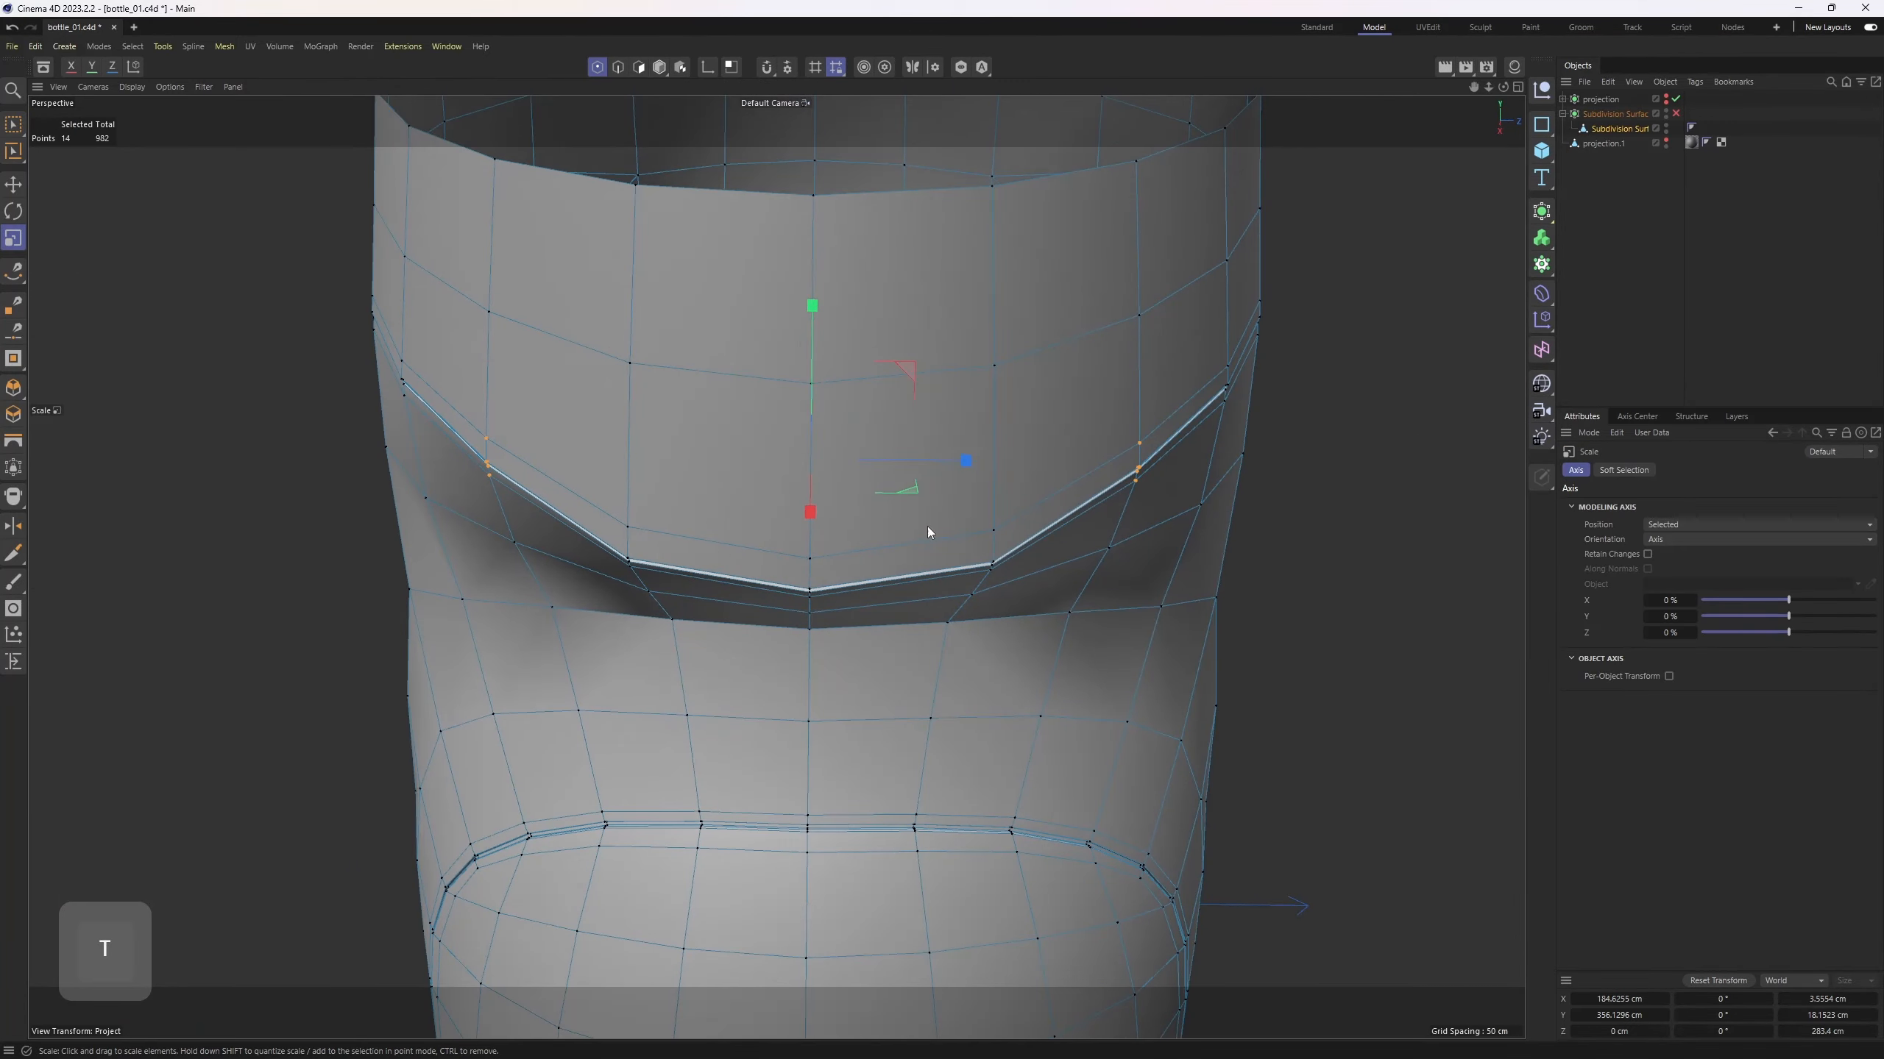
drag(962, 465, 971, 465)
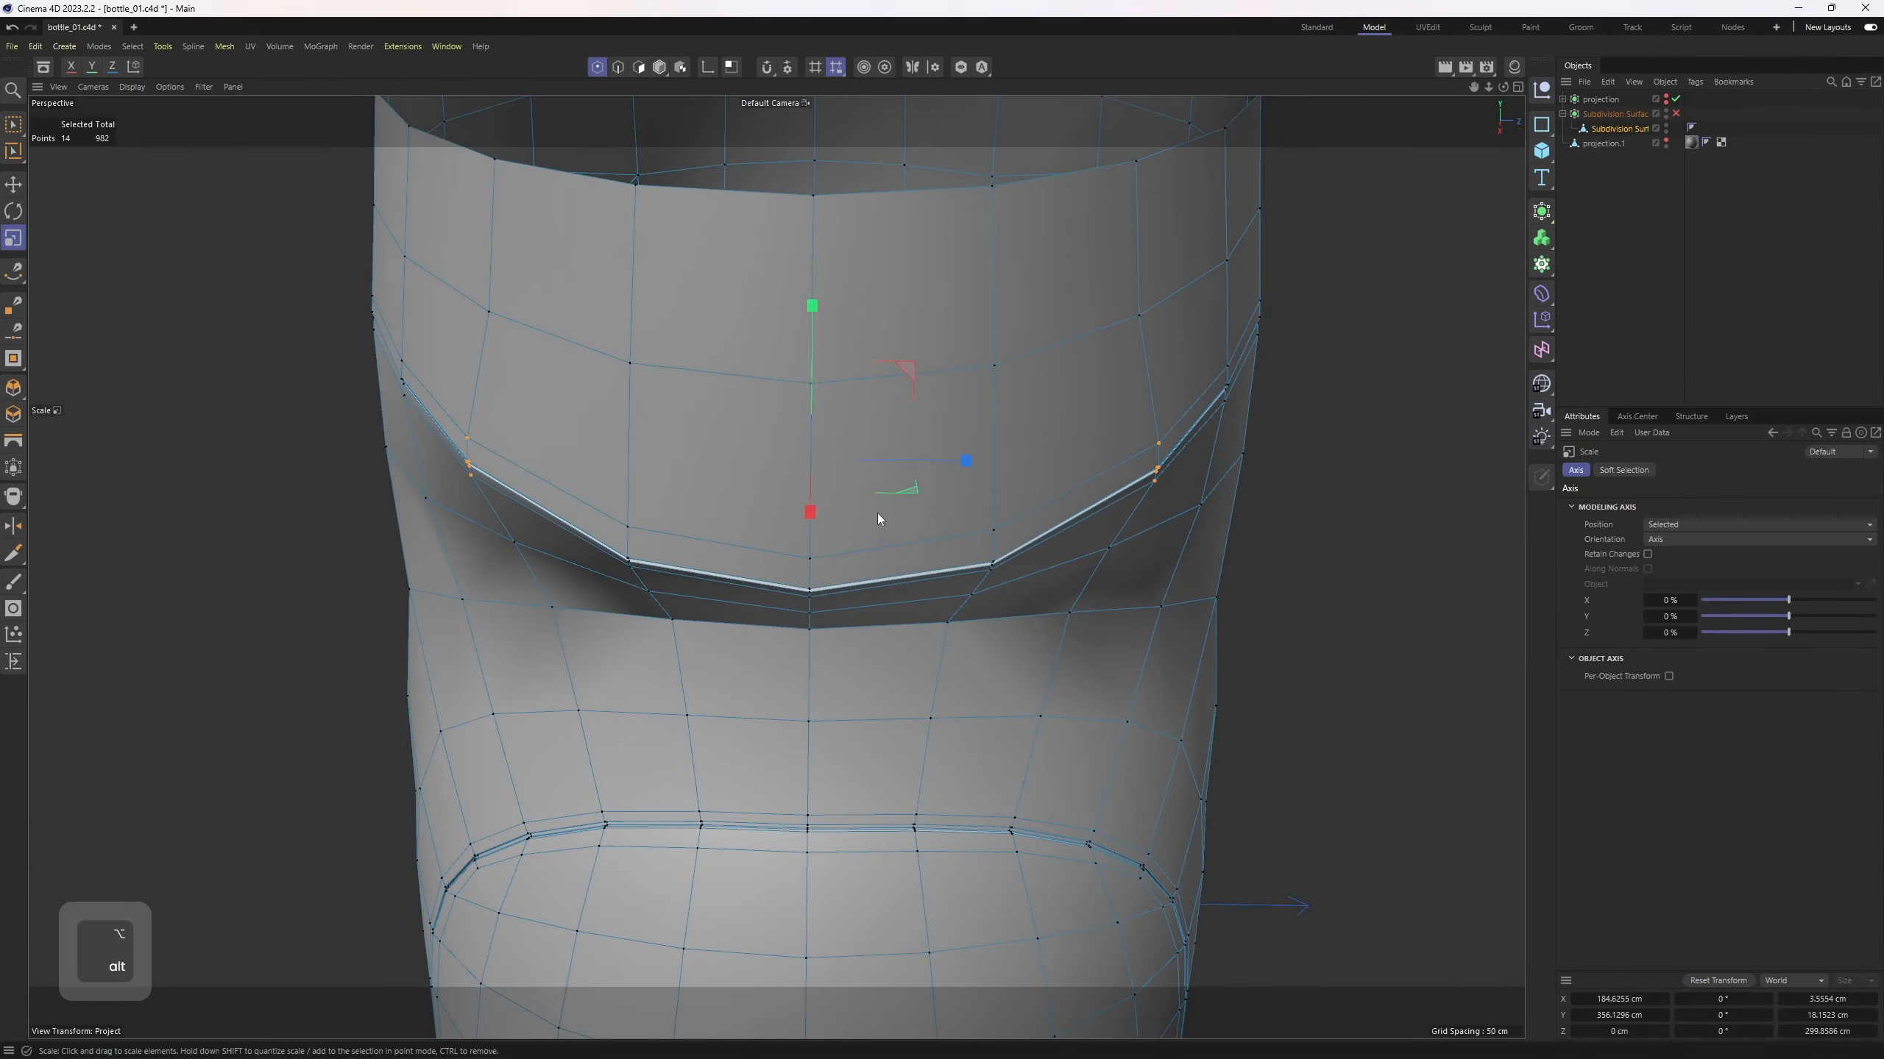
Step: Check the collar corner from several angles and widen the same border points to about 301 cm along Z
alt+drag(877, 513, 696, 525)
alt+drag(861, 517, 778, 540)
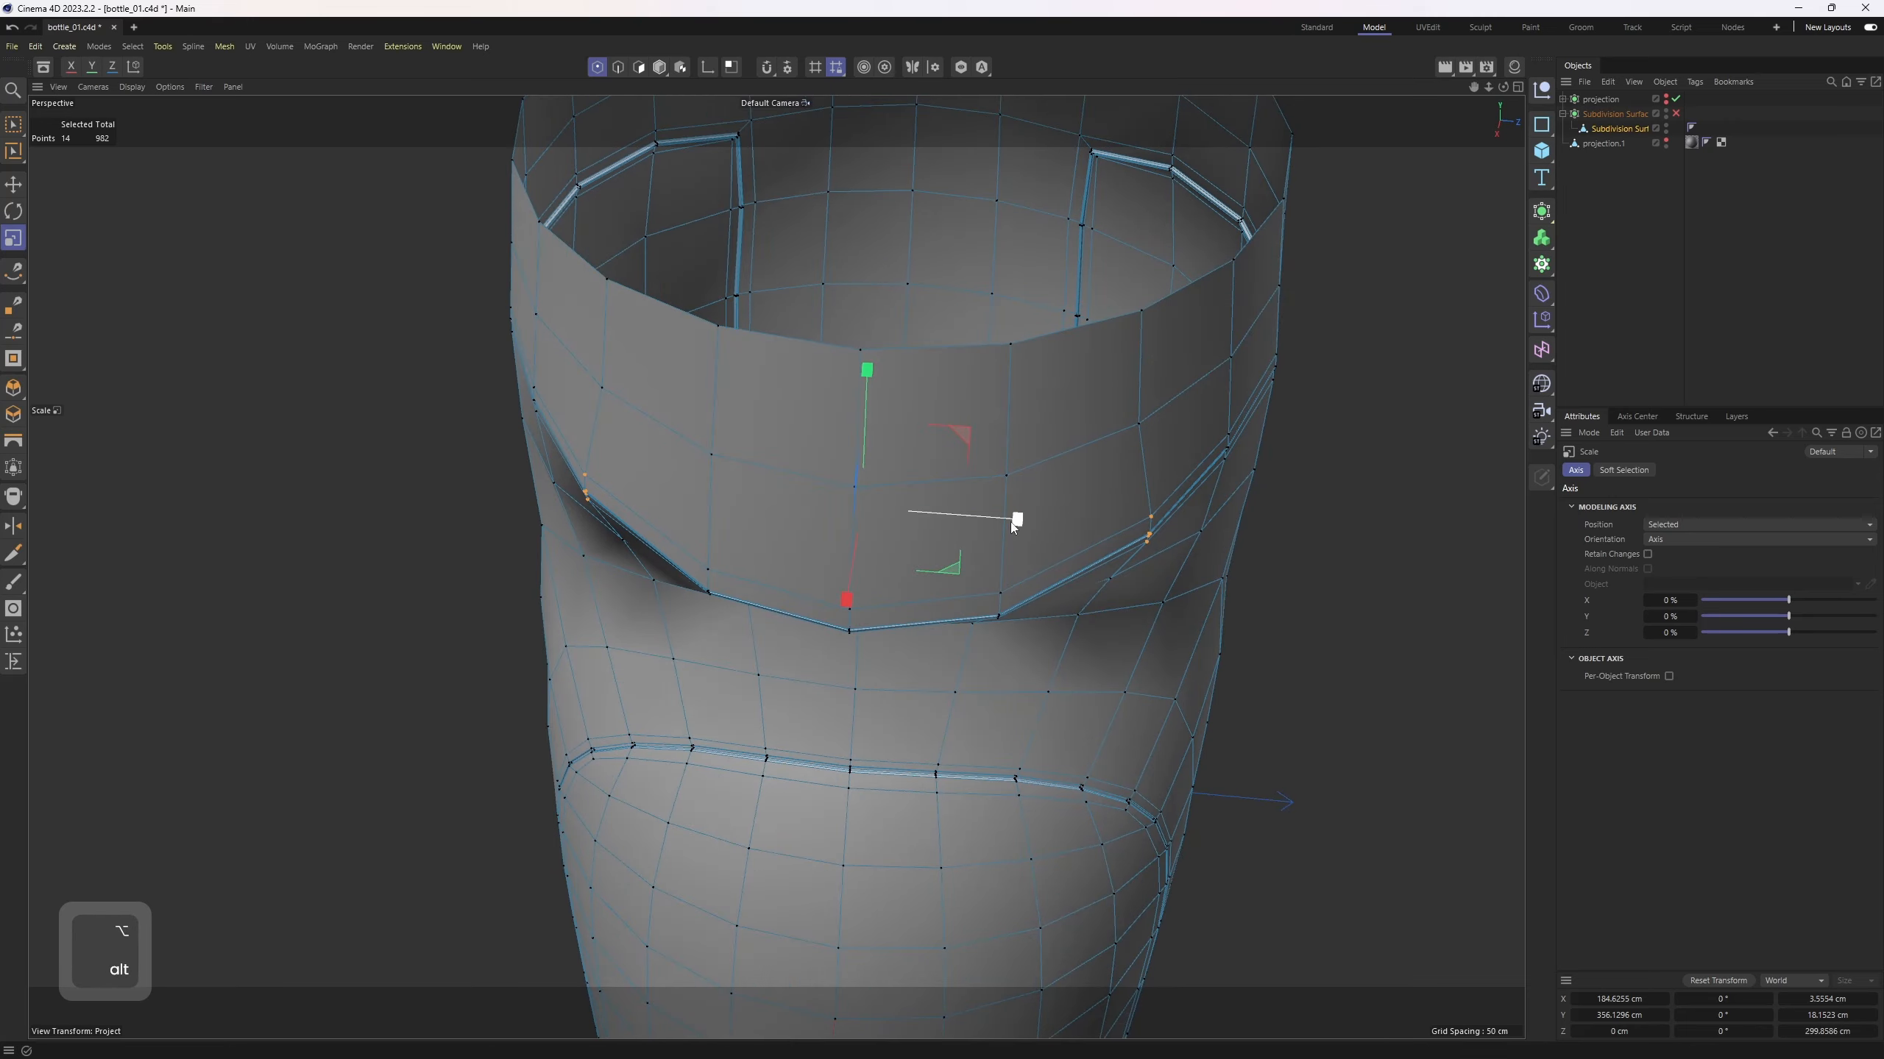
drag(1010, 521, 1015, 521)
alt+drag(1001, 631, 1130, 676)
Step: Select the next column of groove border points away from the corner and scale them along Z to about 391 cm
middle_click(1128, 675)
key(space)
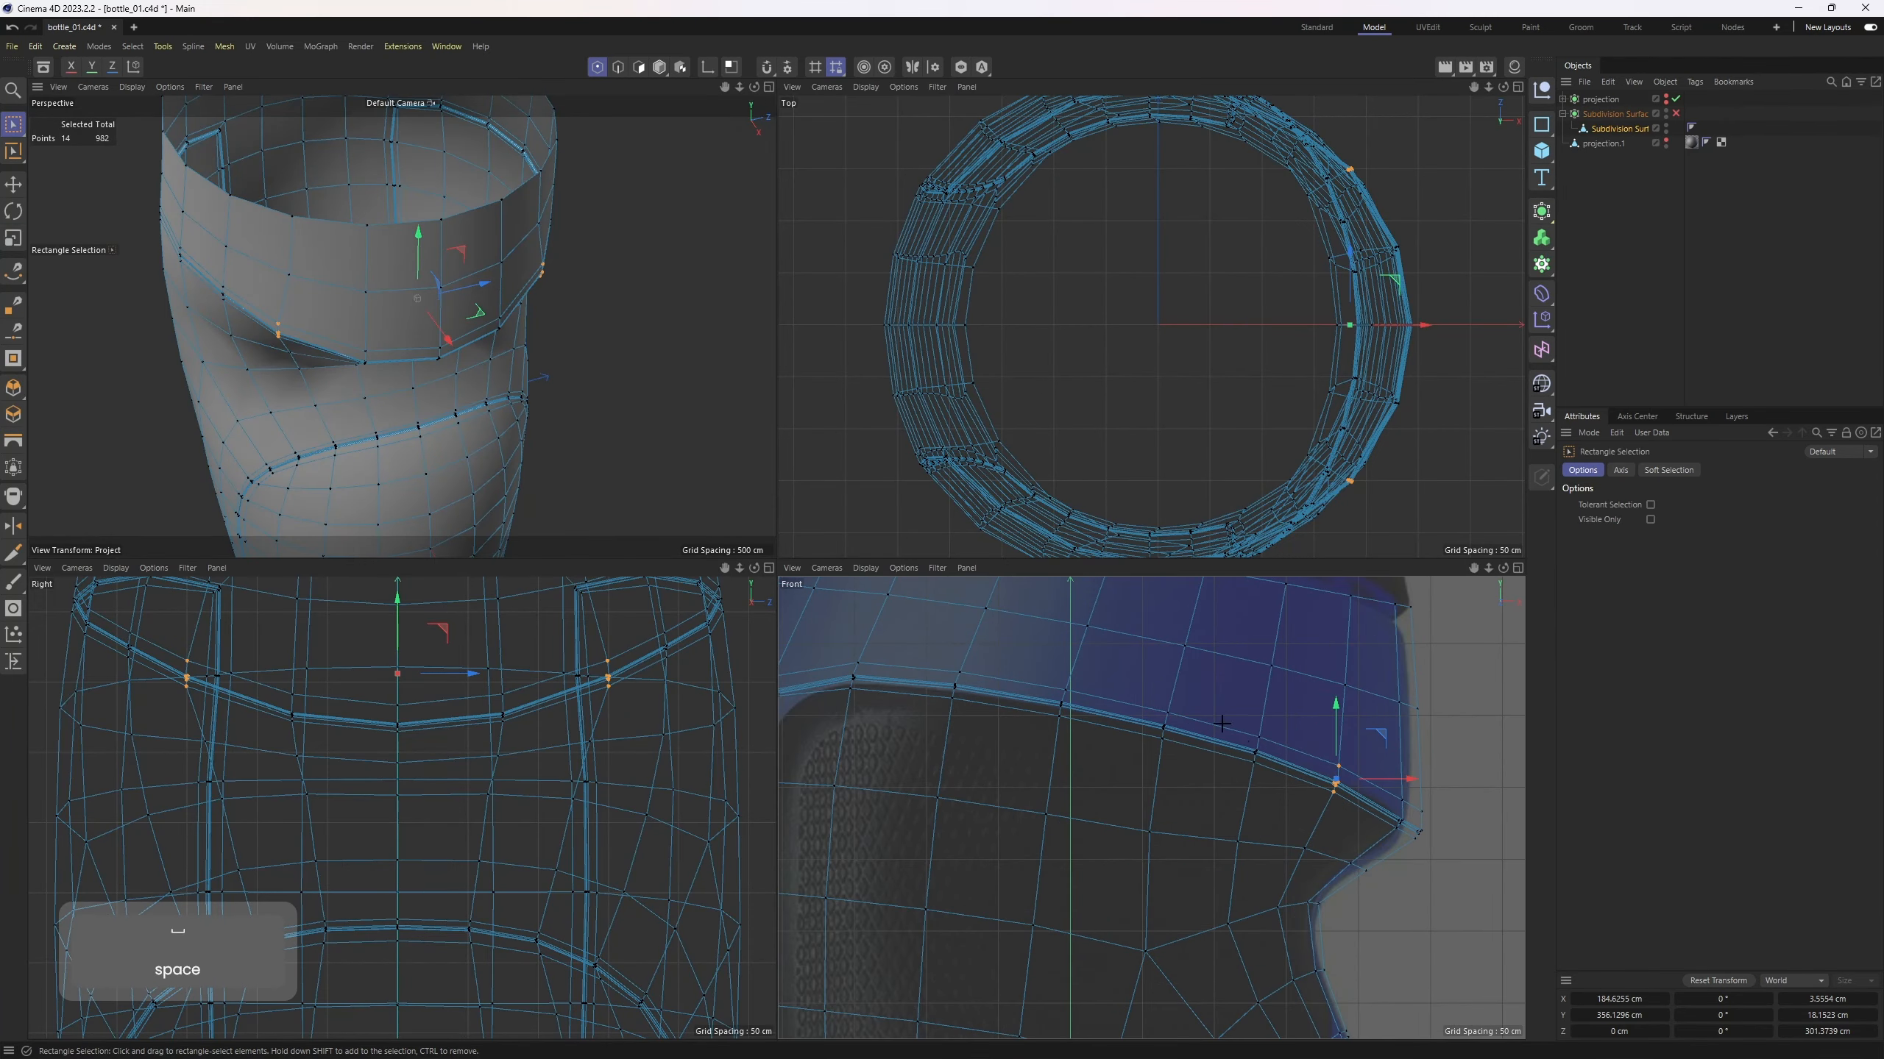
middle_click(498, 344)
key(t)
drag(898, 419, 919, 413)
alt+drag(920, 413, 930, 423)
middle_click(1023, 438)
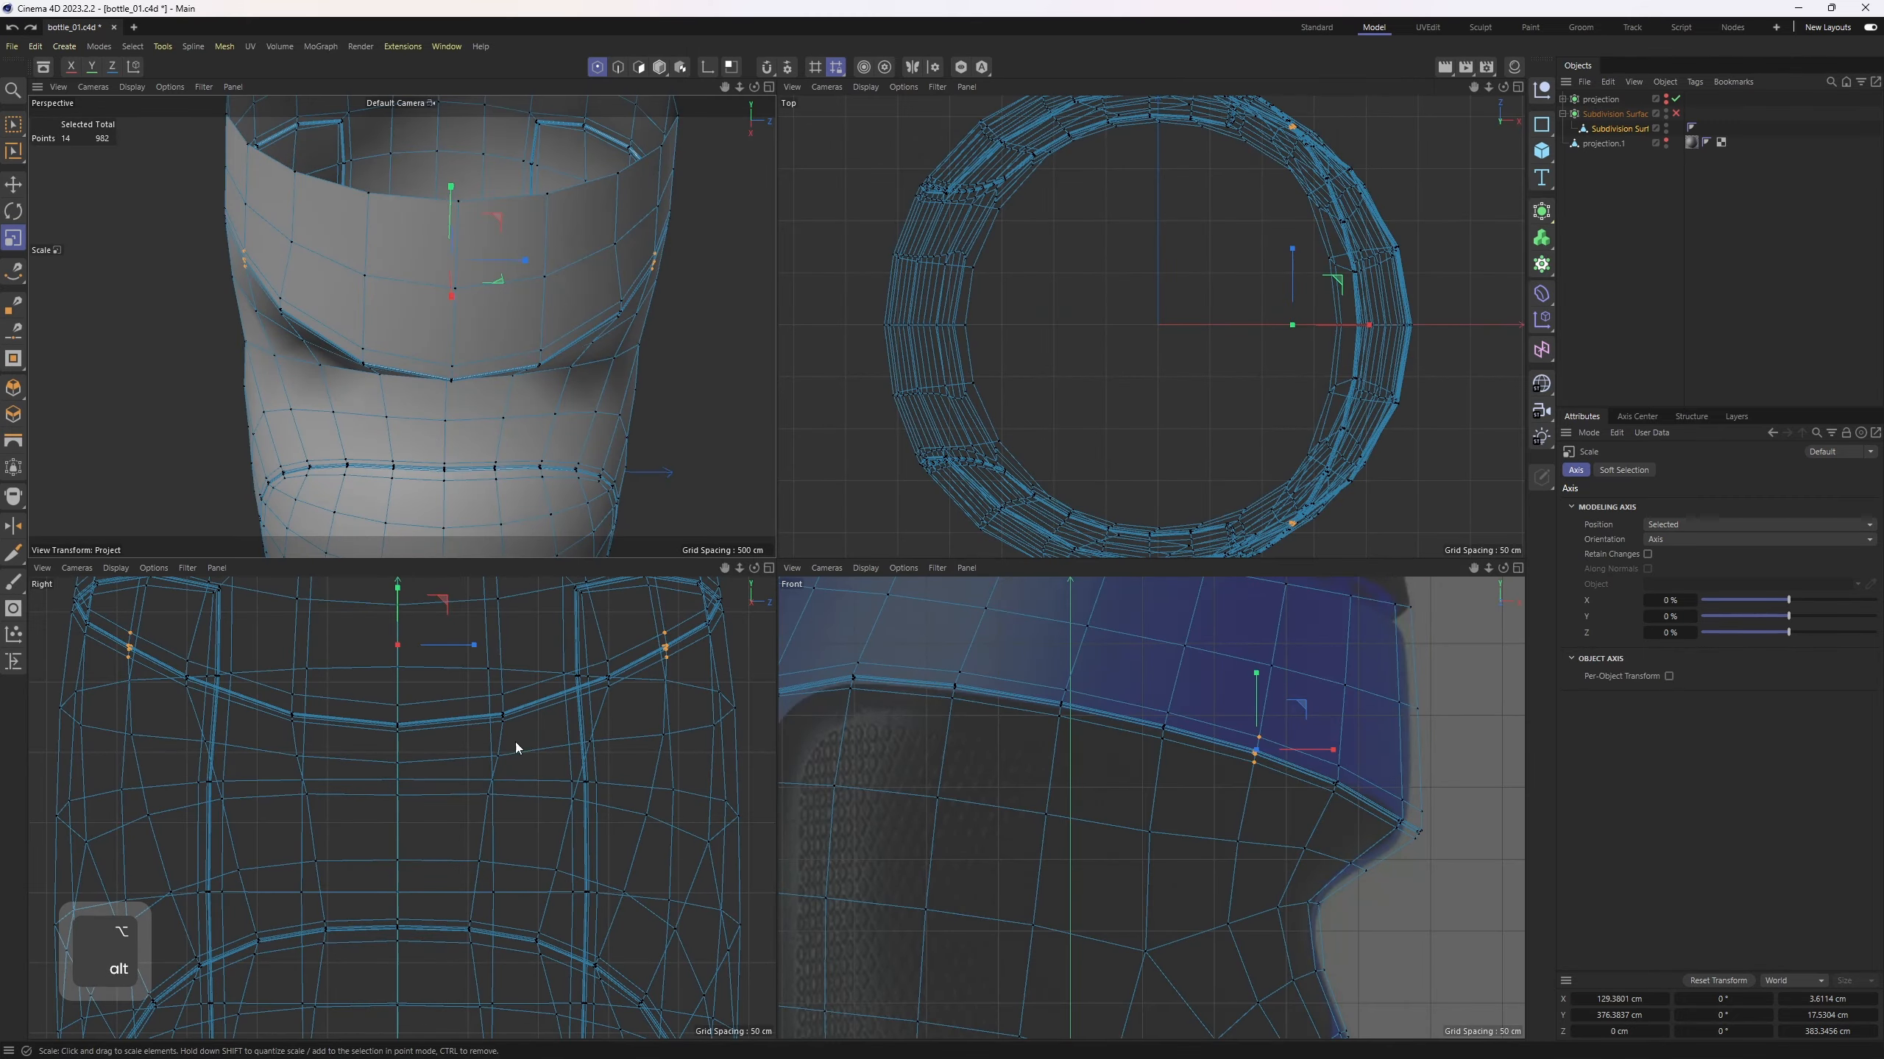
drag(517, 706, 524, 712)
middle_click(553, 430)
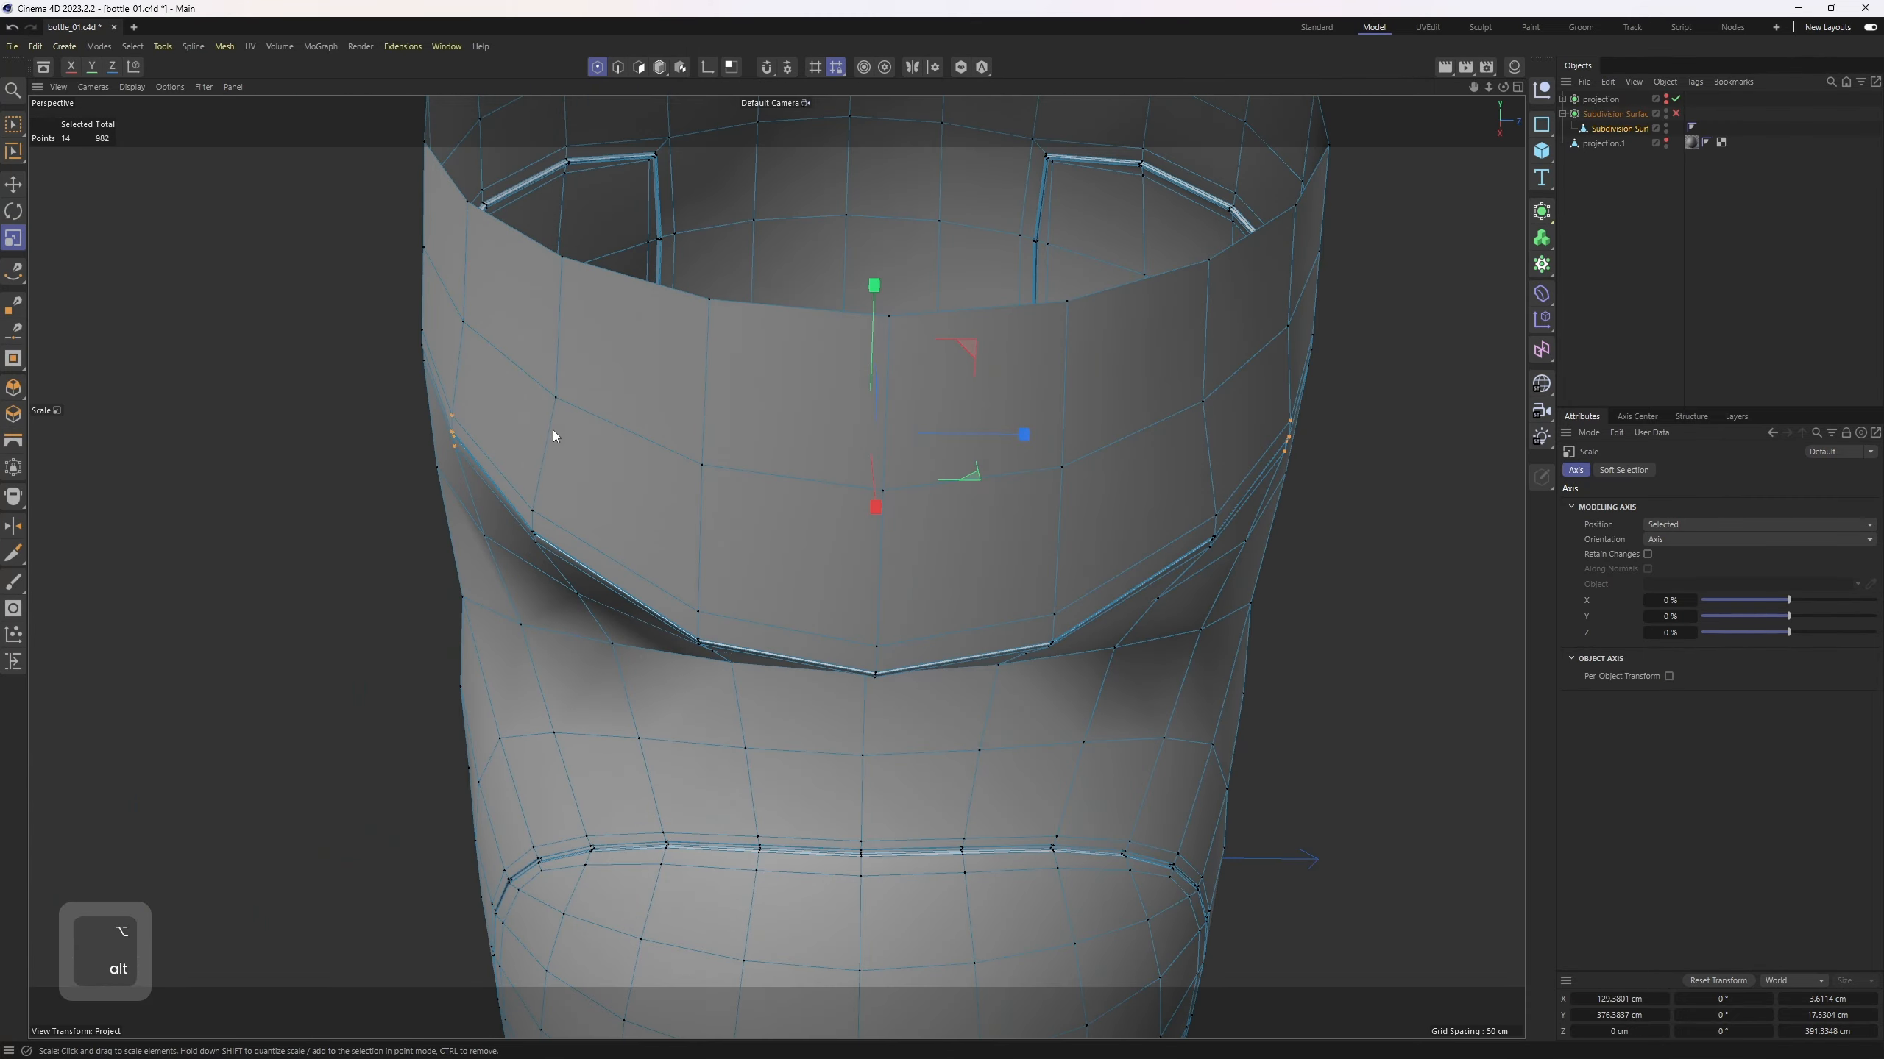
Step: Toggle the Subdivision Surface while orbiting to examine the widened collar and notch
alt+drag(553, 430, 691, 537)
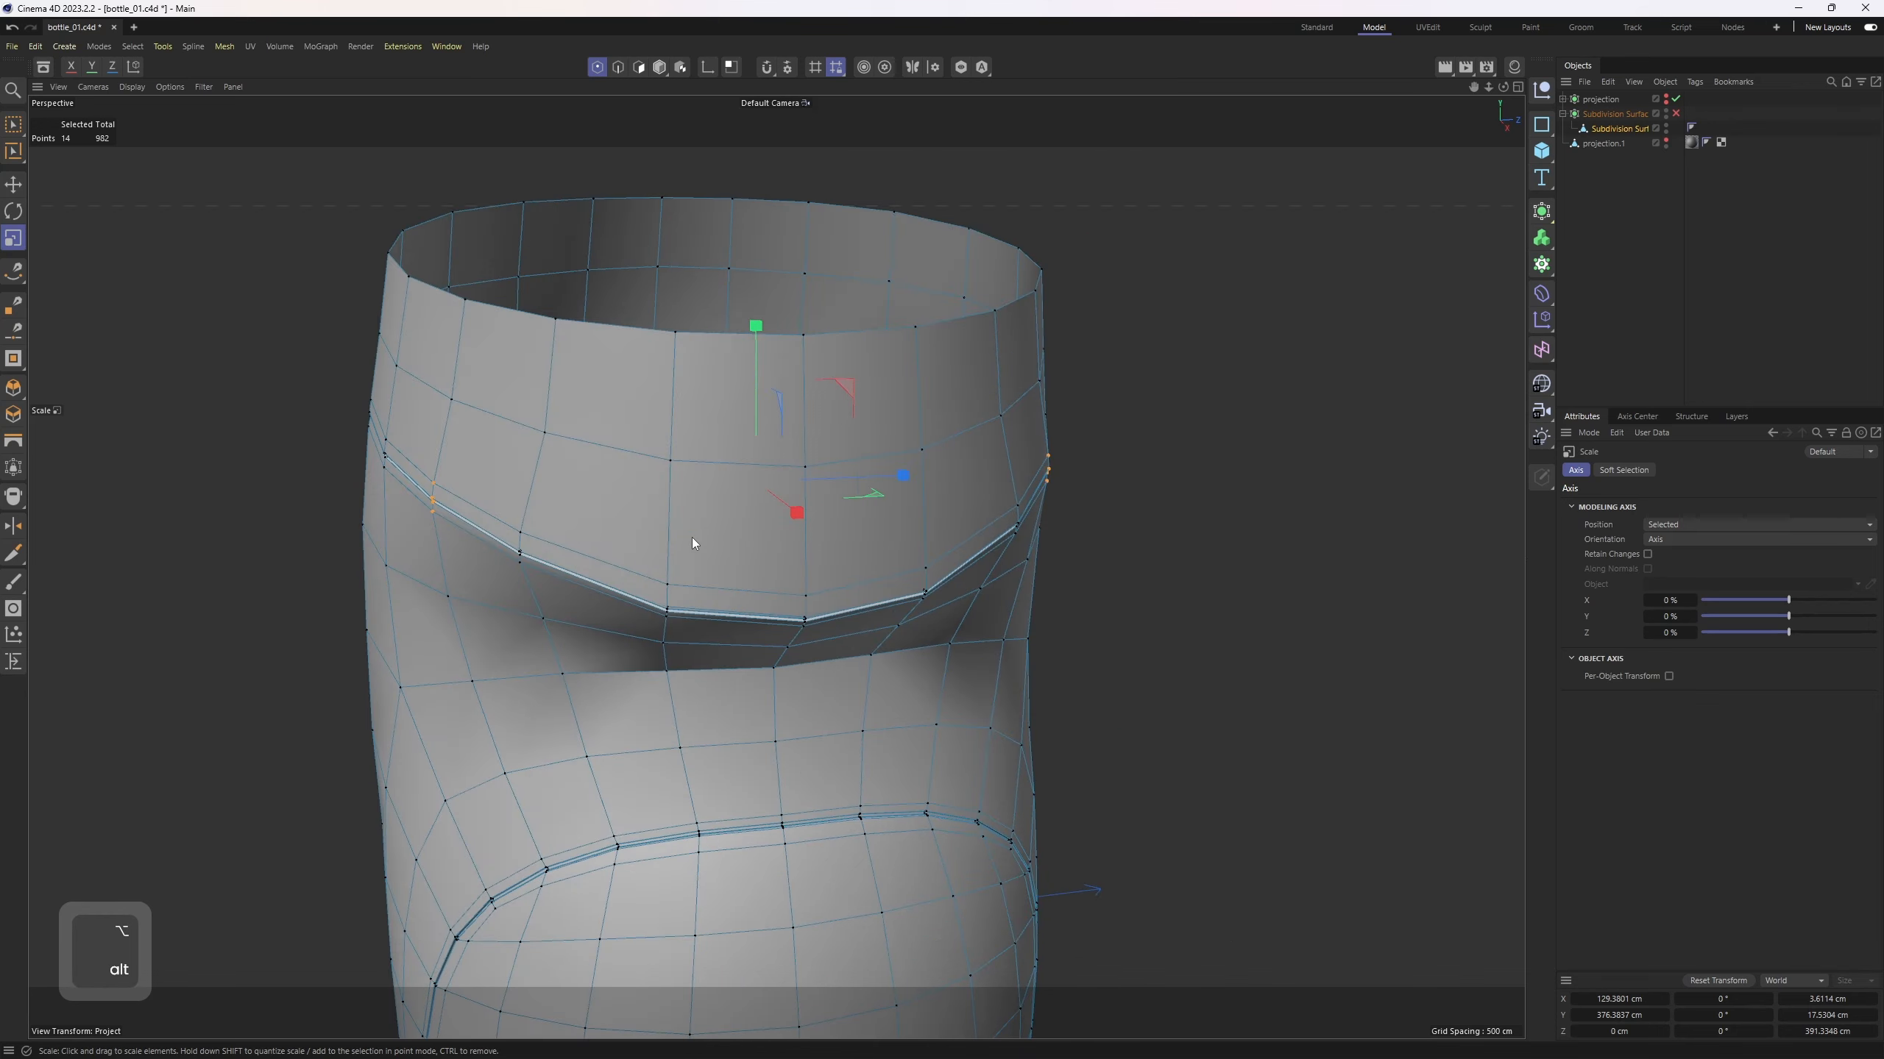
scroll(691, 537, down, 3)
key(q)
double_click(1074, 433)
scroll(1068, 436, down, 3)
alt+drag(948, 503, 999, 472)
key(ctrl+z)
key(q)
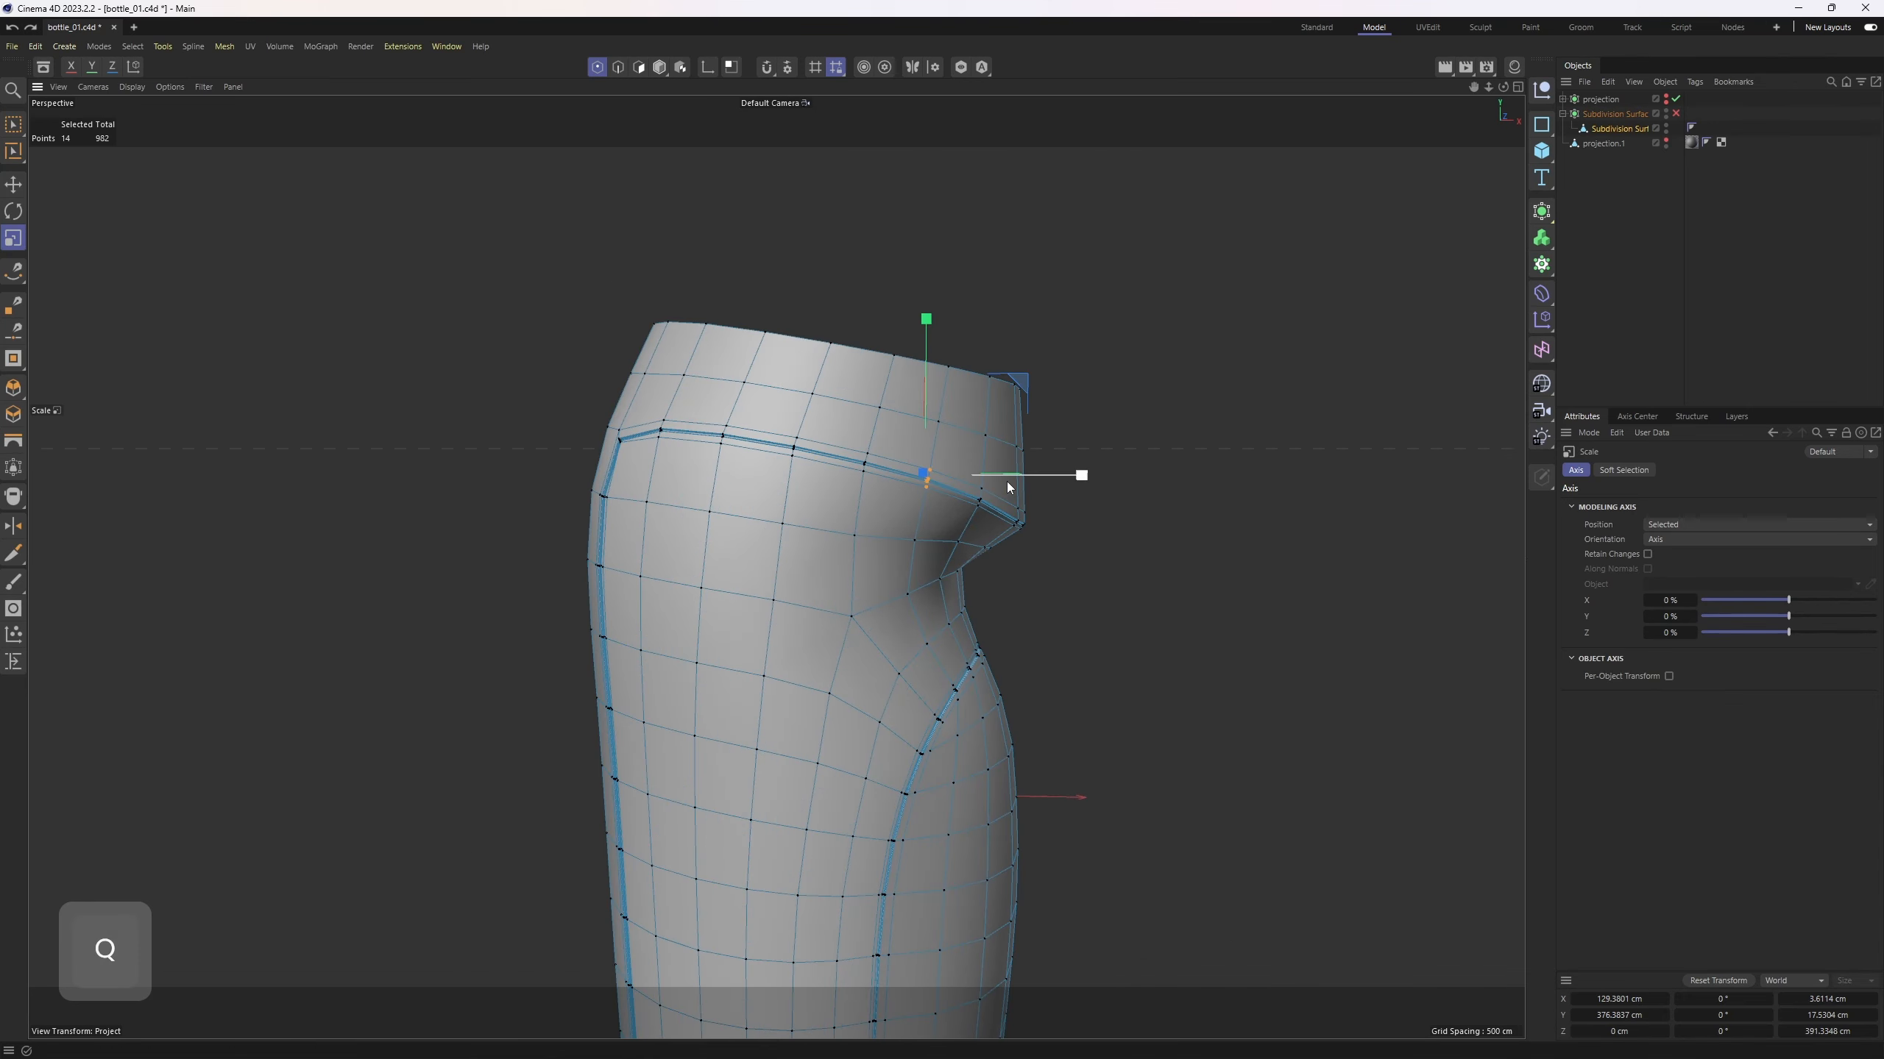
Step: Switch to model mode and compare the unsmoothed sleeve with the reference in the front view, toggling its visibility
scroll(982, 493, down, 3)
key(4)
scroll(969, 545, down, 2)
alt+middle_drag(931, 668, 884, 559)
key(F4)
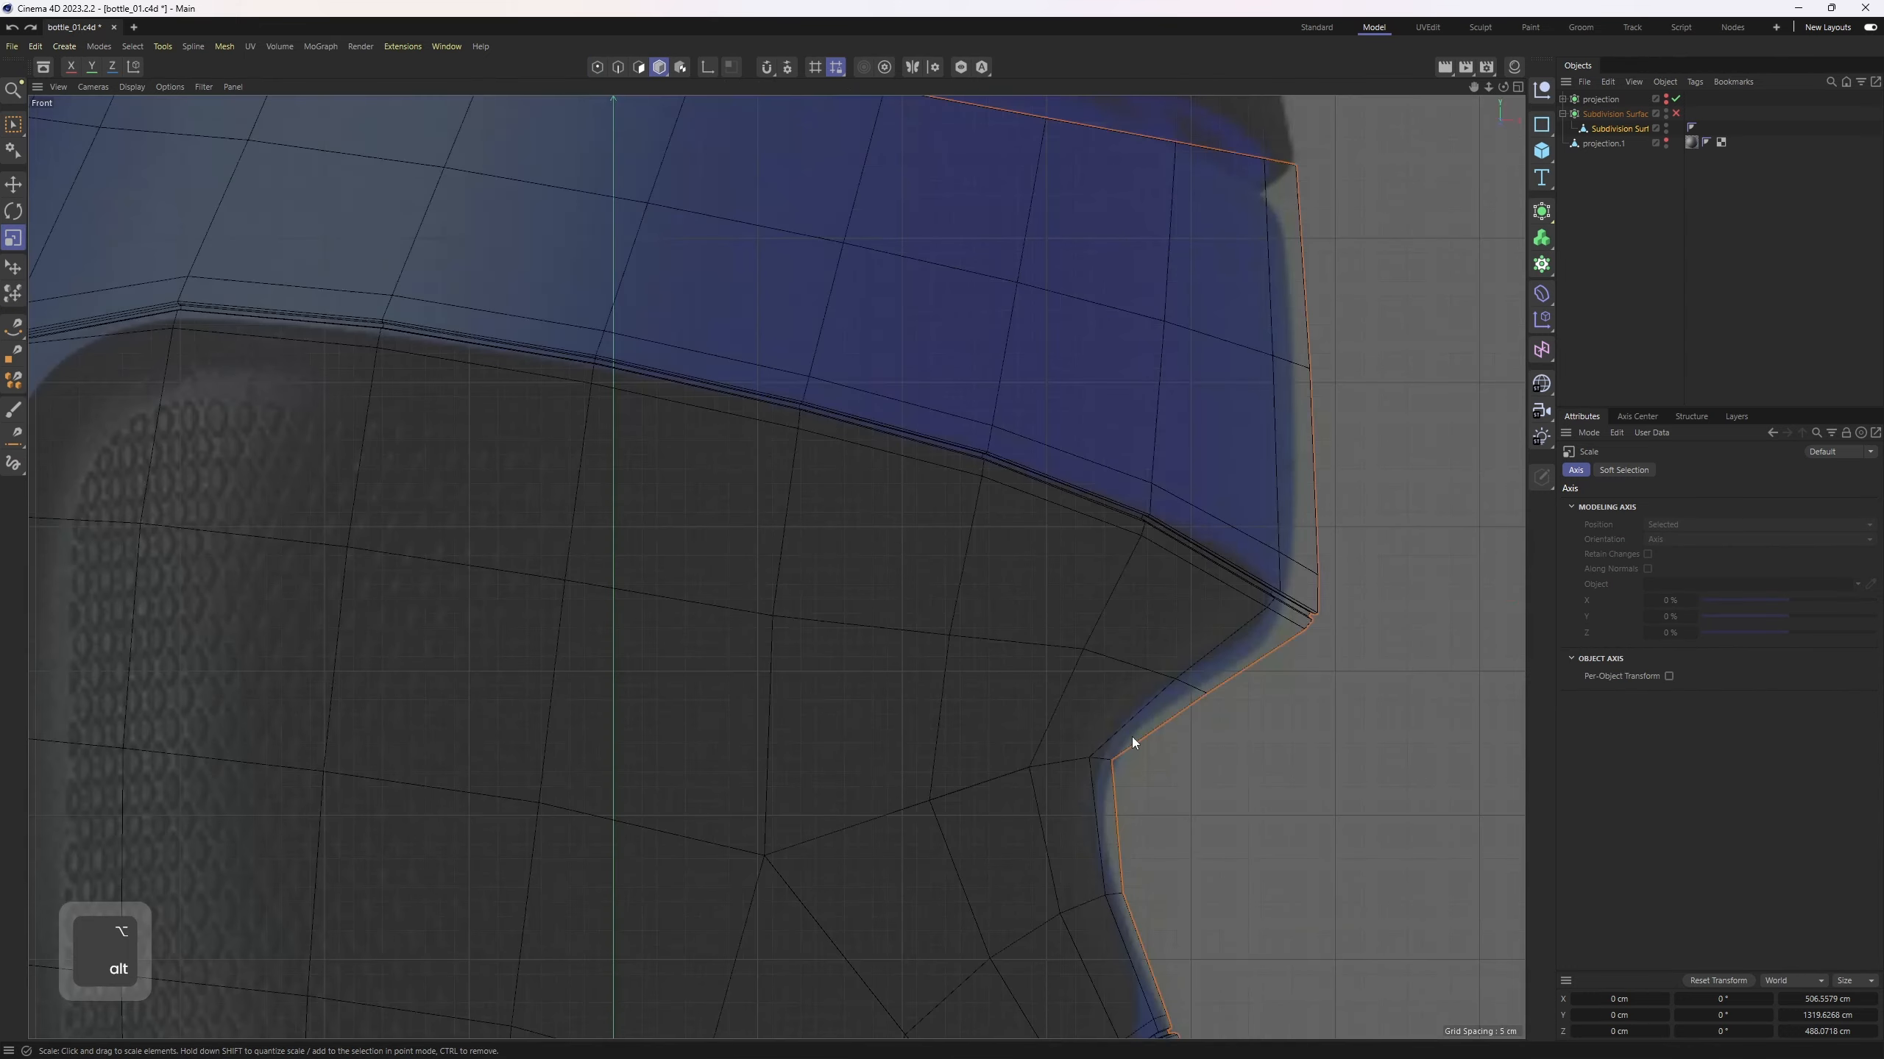
scroll(1127, 737, down, 2)
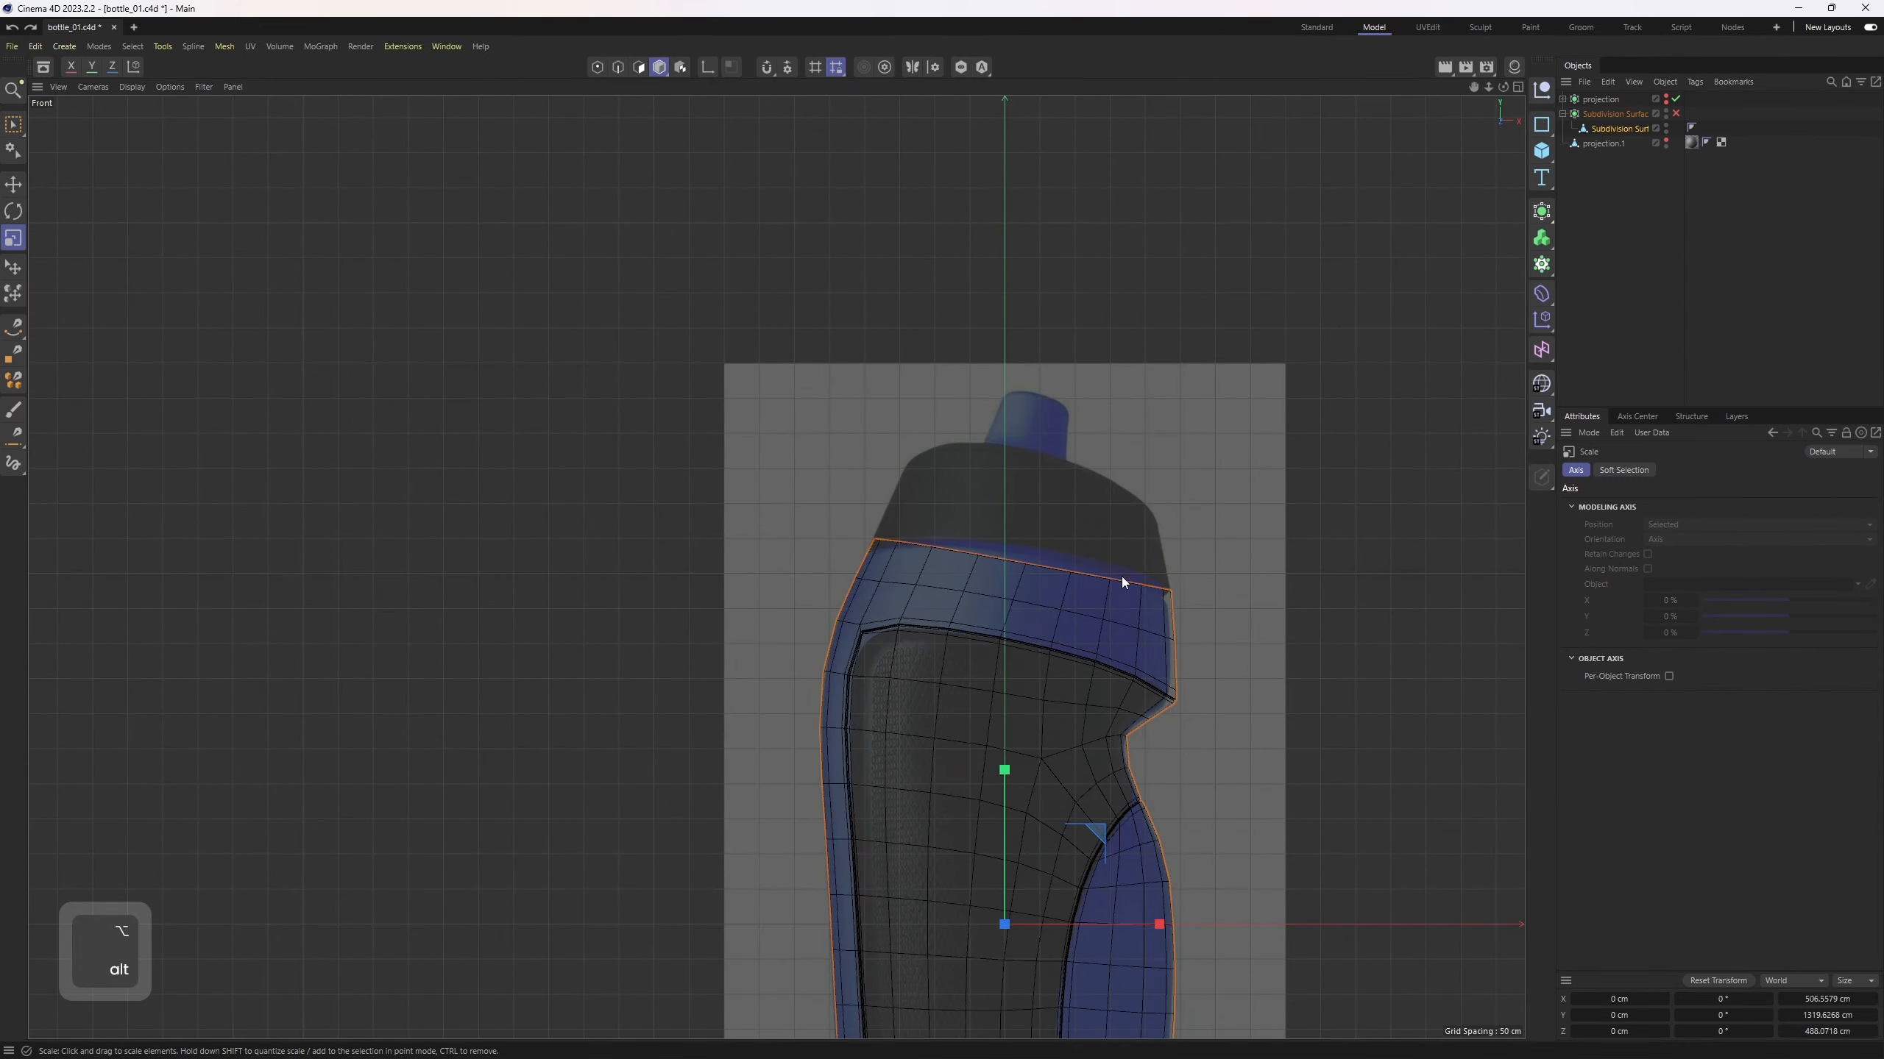
alt+middle_drag(874, 569, 966, 462)
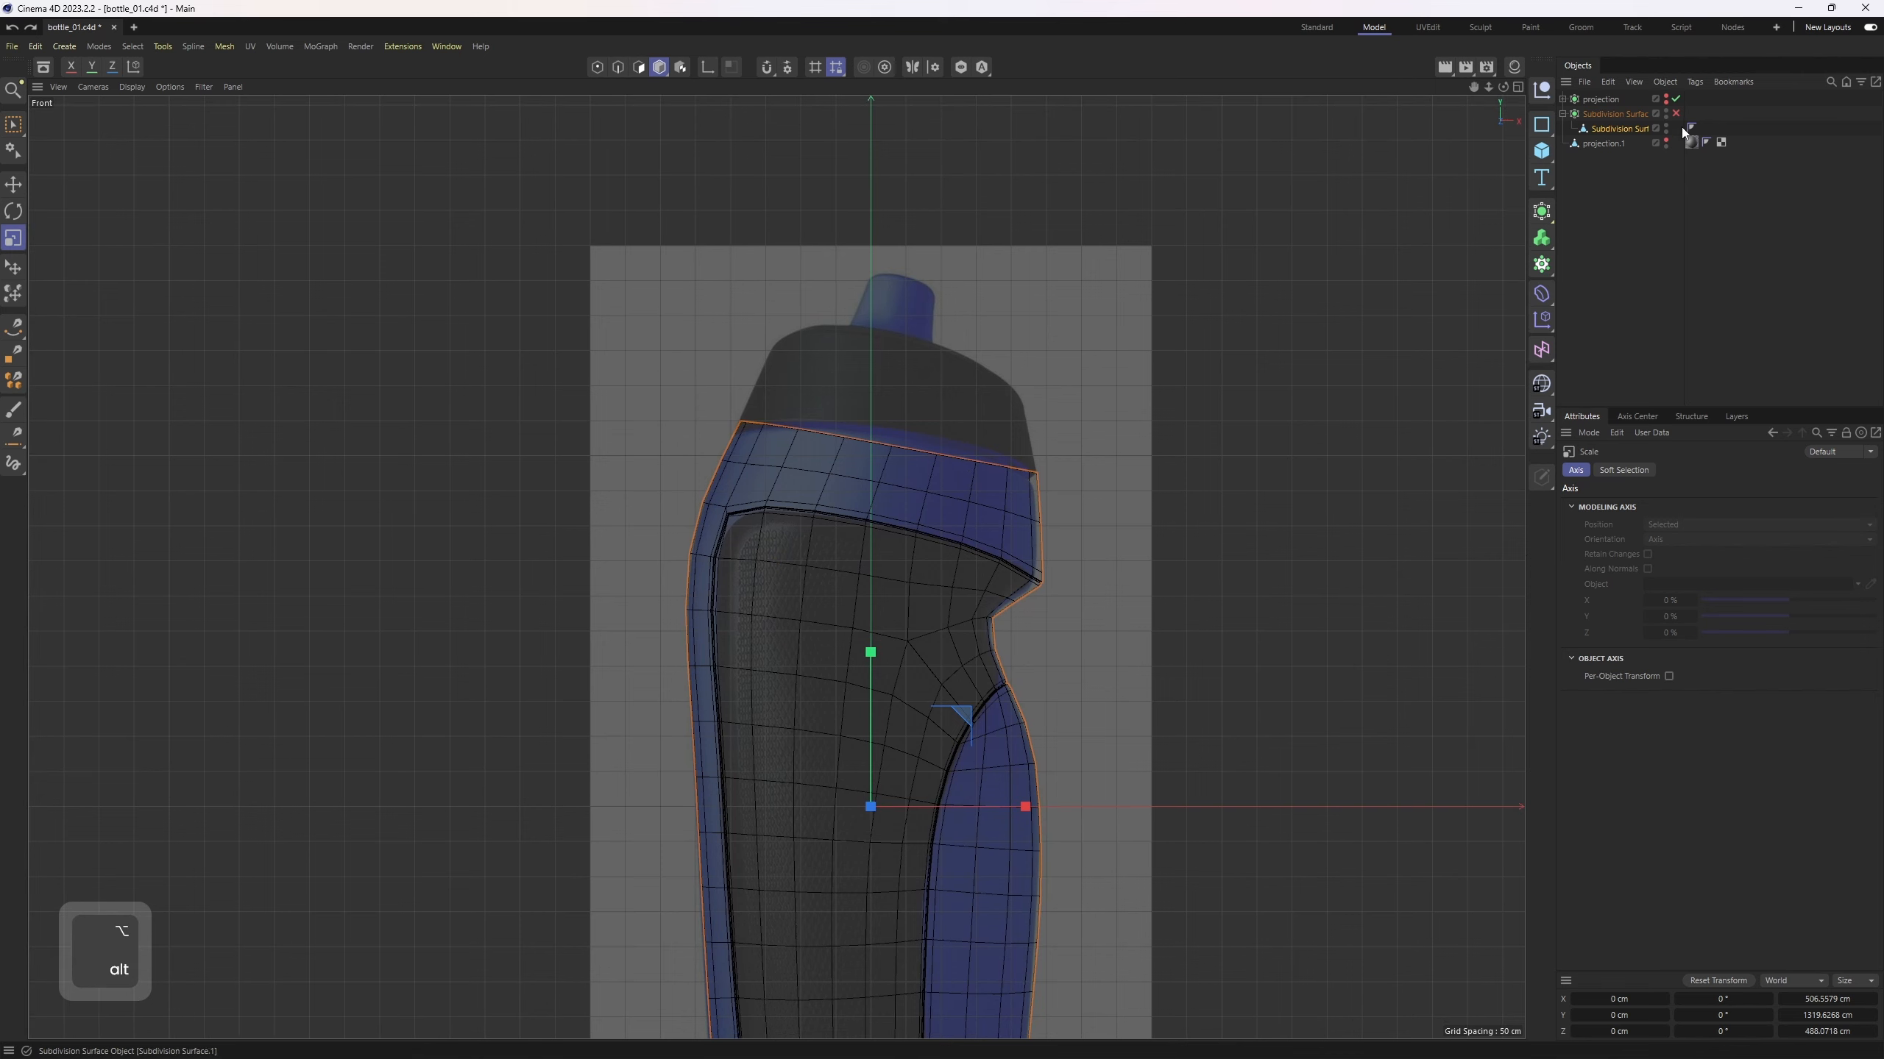
click(1666, 114)
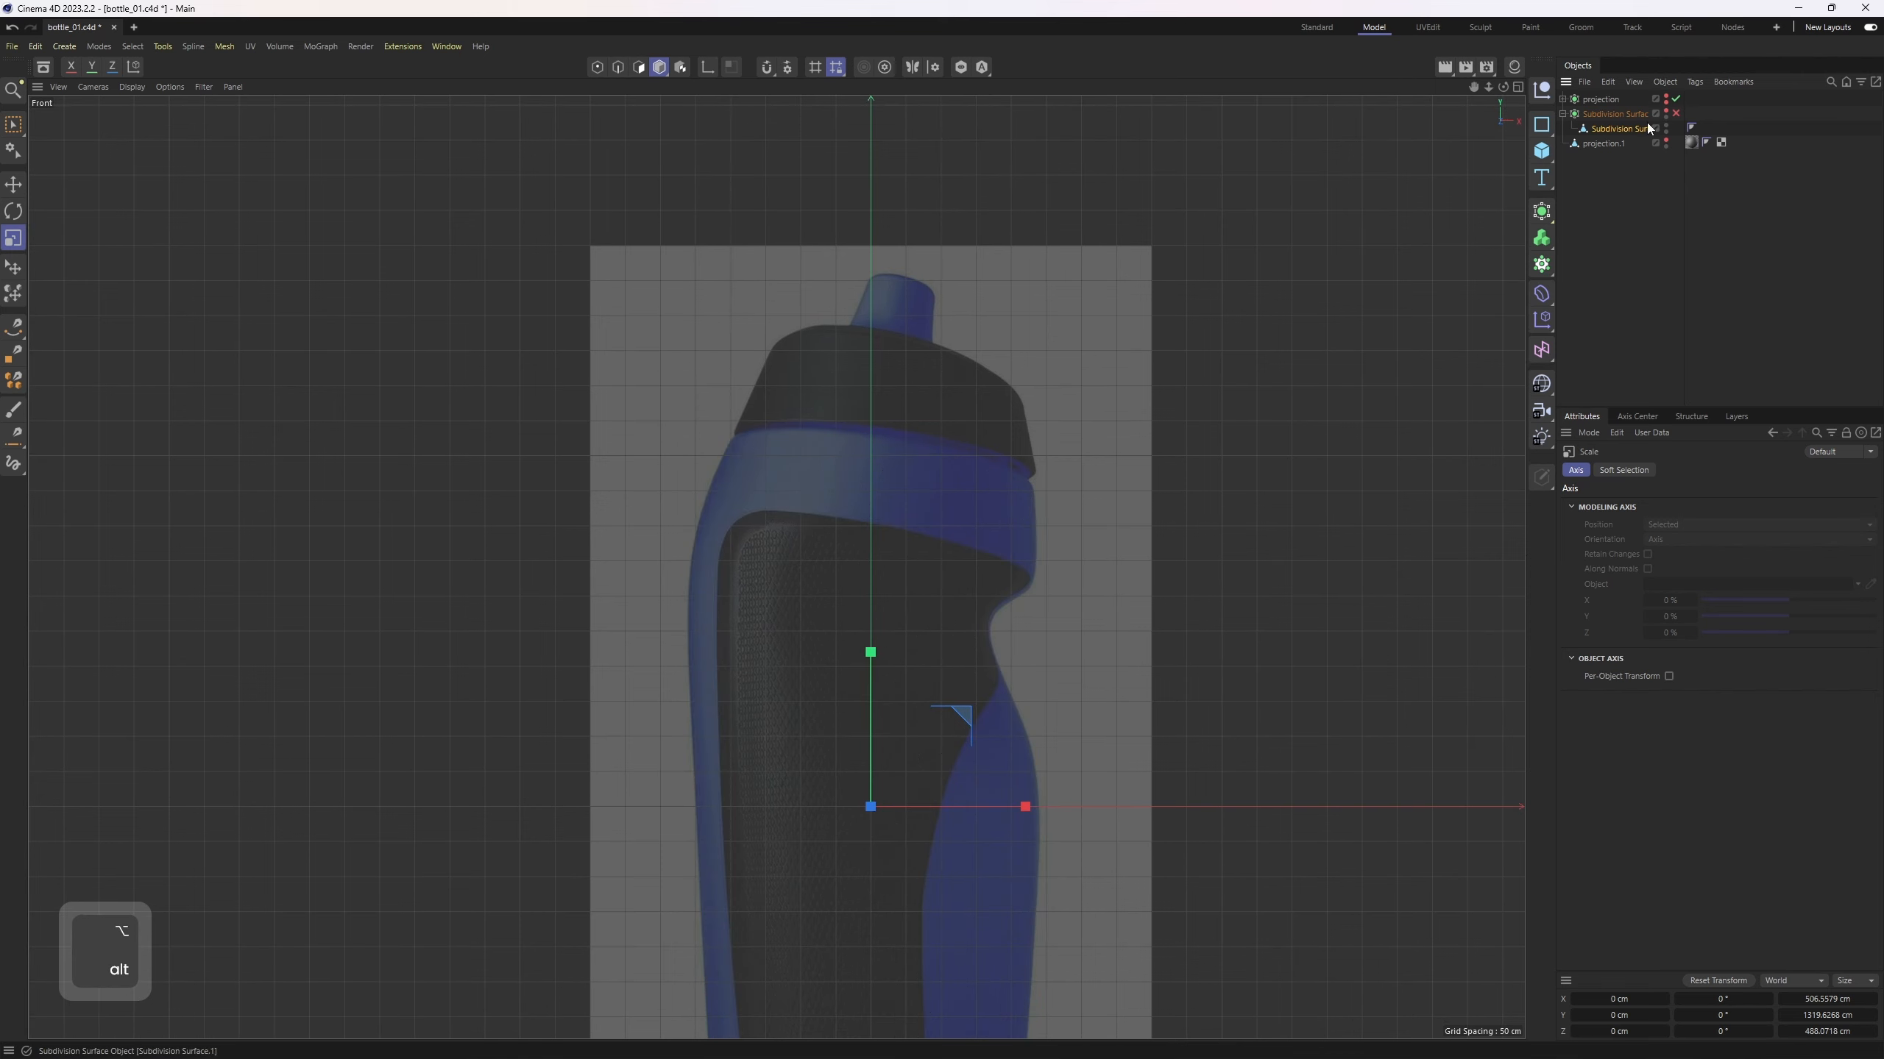
click(1665, 113)
scroll(874, 353, up, 5)
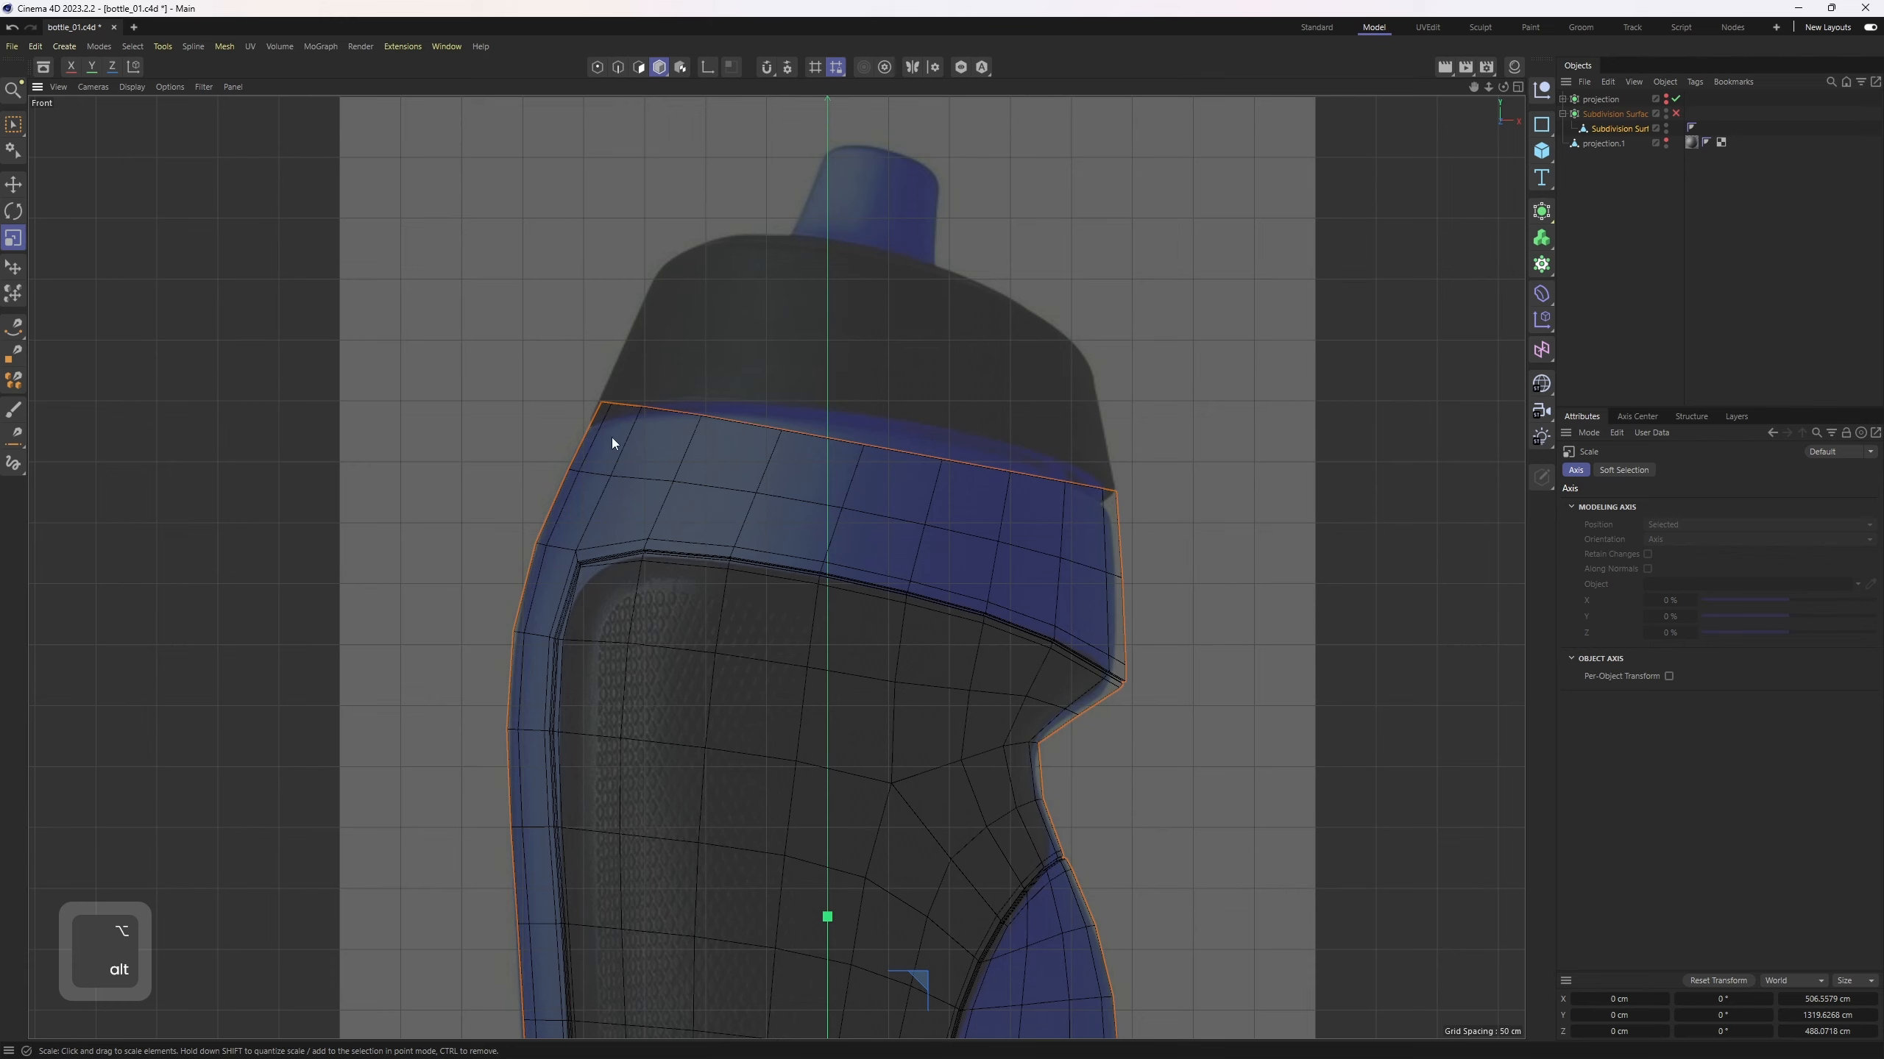
Step: Add a Cylinder about 474 cm wide and 1226 cm tall and place it beside the sleeve at about X 568 cm
middle_click(755, 411)
middle_click(754, 412)
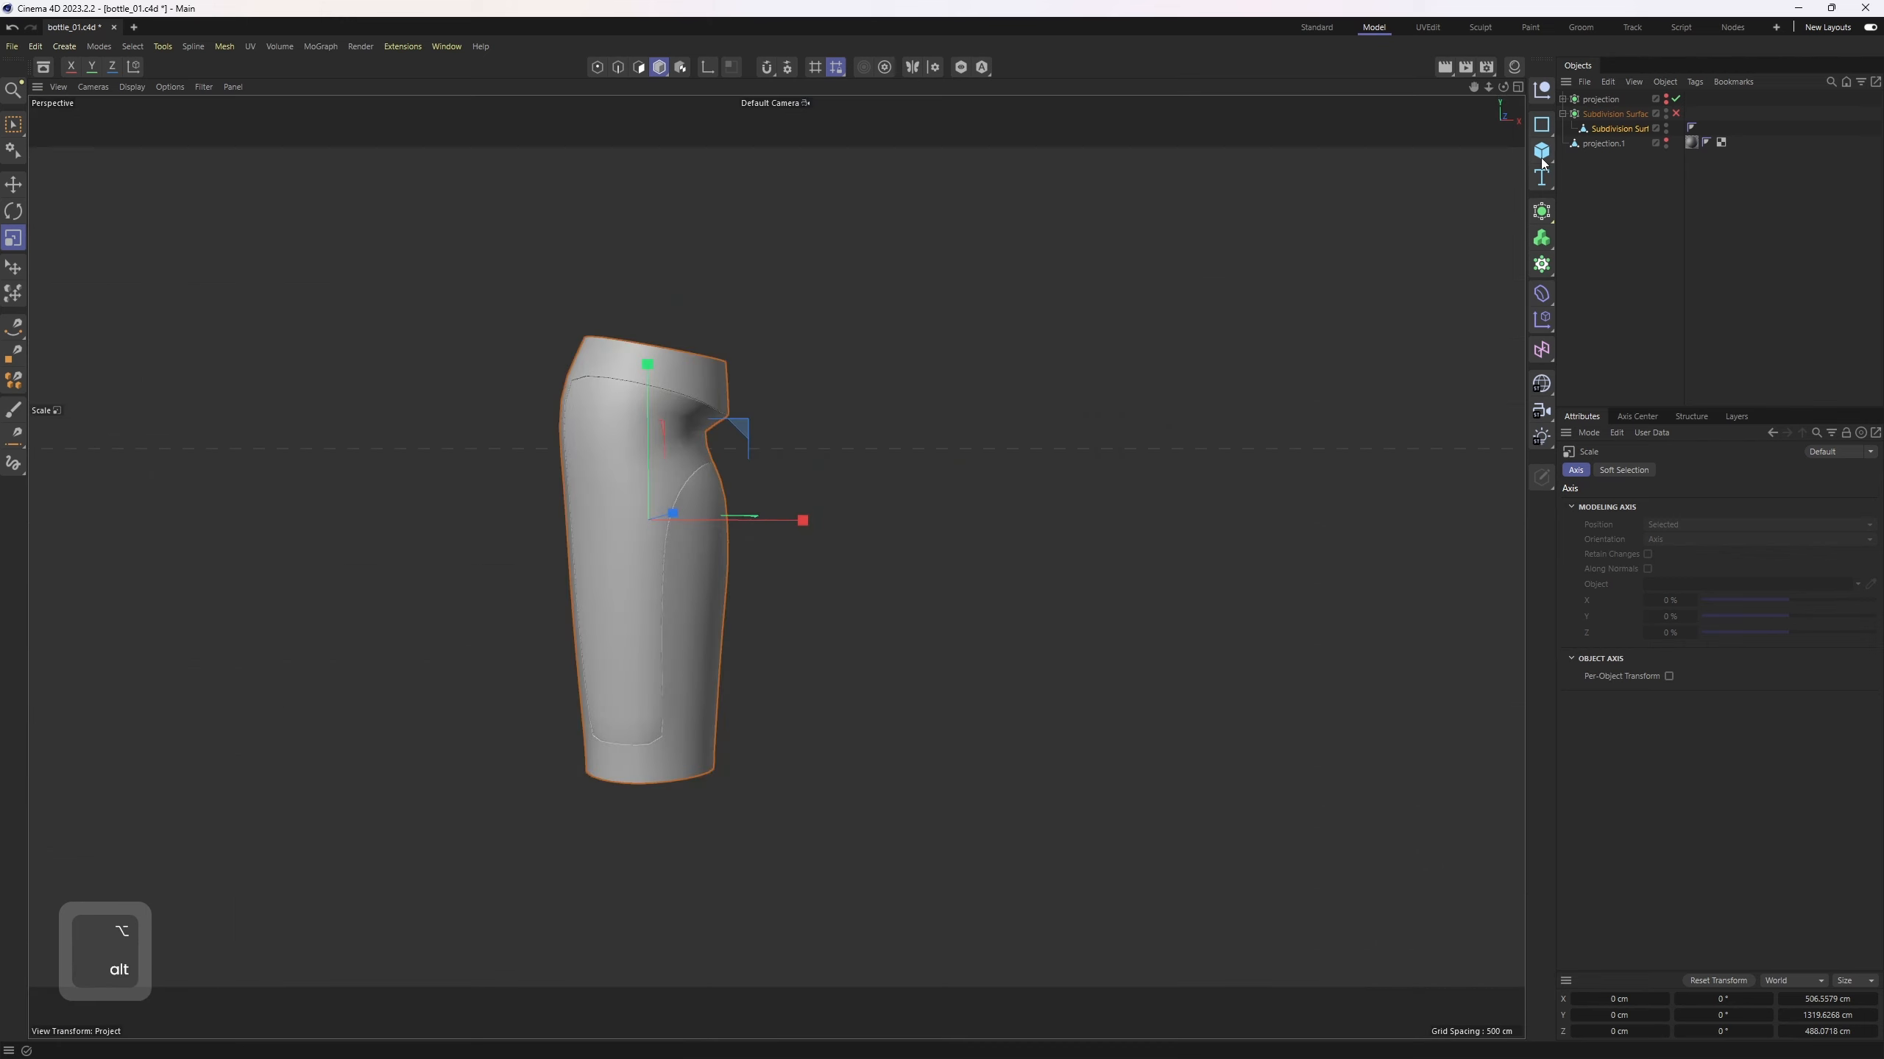
drag(1541, 151, 1698, 179)
alt+right_drag(998, 485, 942, 504)
drag(810, 527, 830, 430)
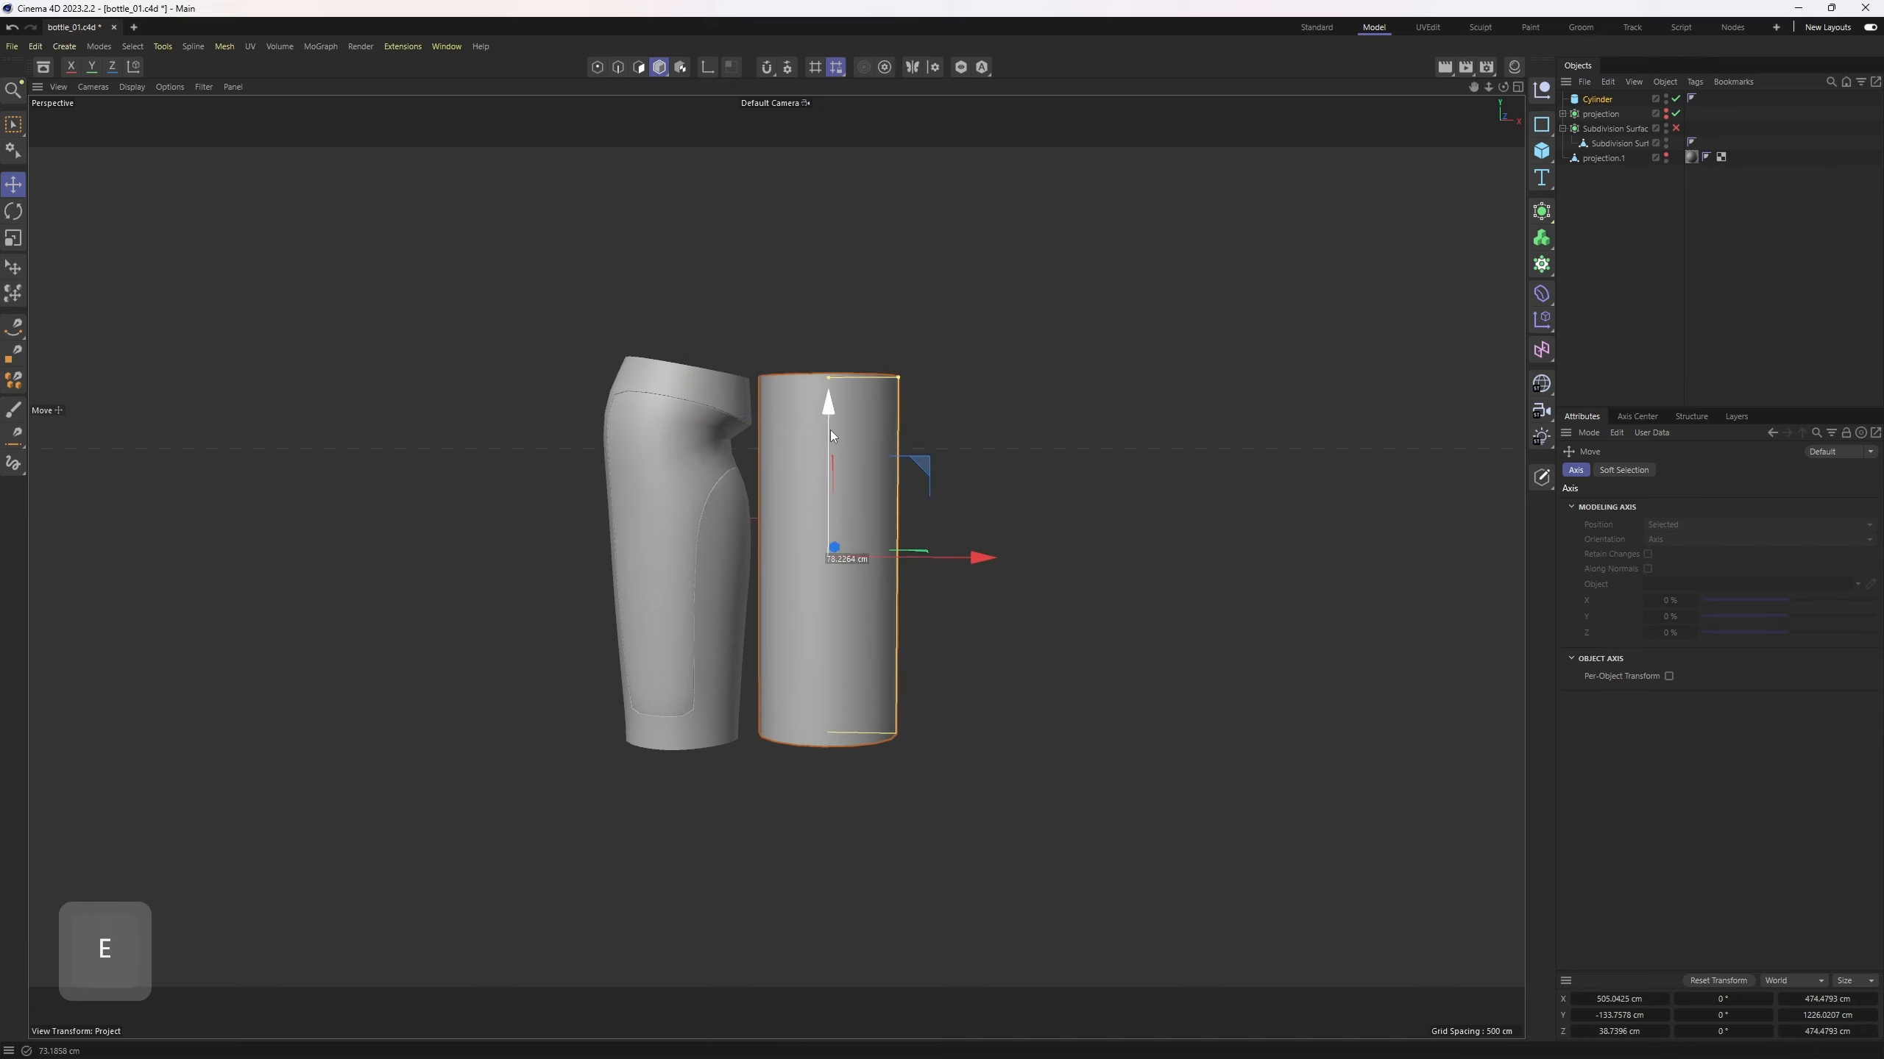
alt+middle_drag(830, 430, 767, 359)
drag(926, 496, 944, 511)
Step: Compare the cylinder with the sleeve and reference image in the front and perspective views
middle_click(947, 513)
middle_click(1136, 766)
scroll(1136, 766, down, 13)
alt+middle_drag(1057, 709, 774, 454)
scroll(934, 630, up, 4)
alt+middle_drag(934, 630, 826, 557)
scroll(842, 278, up, 4)
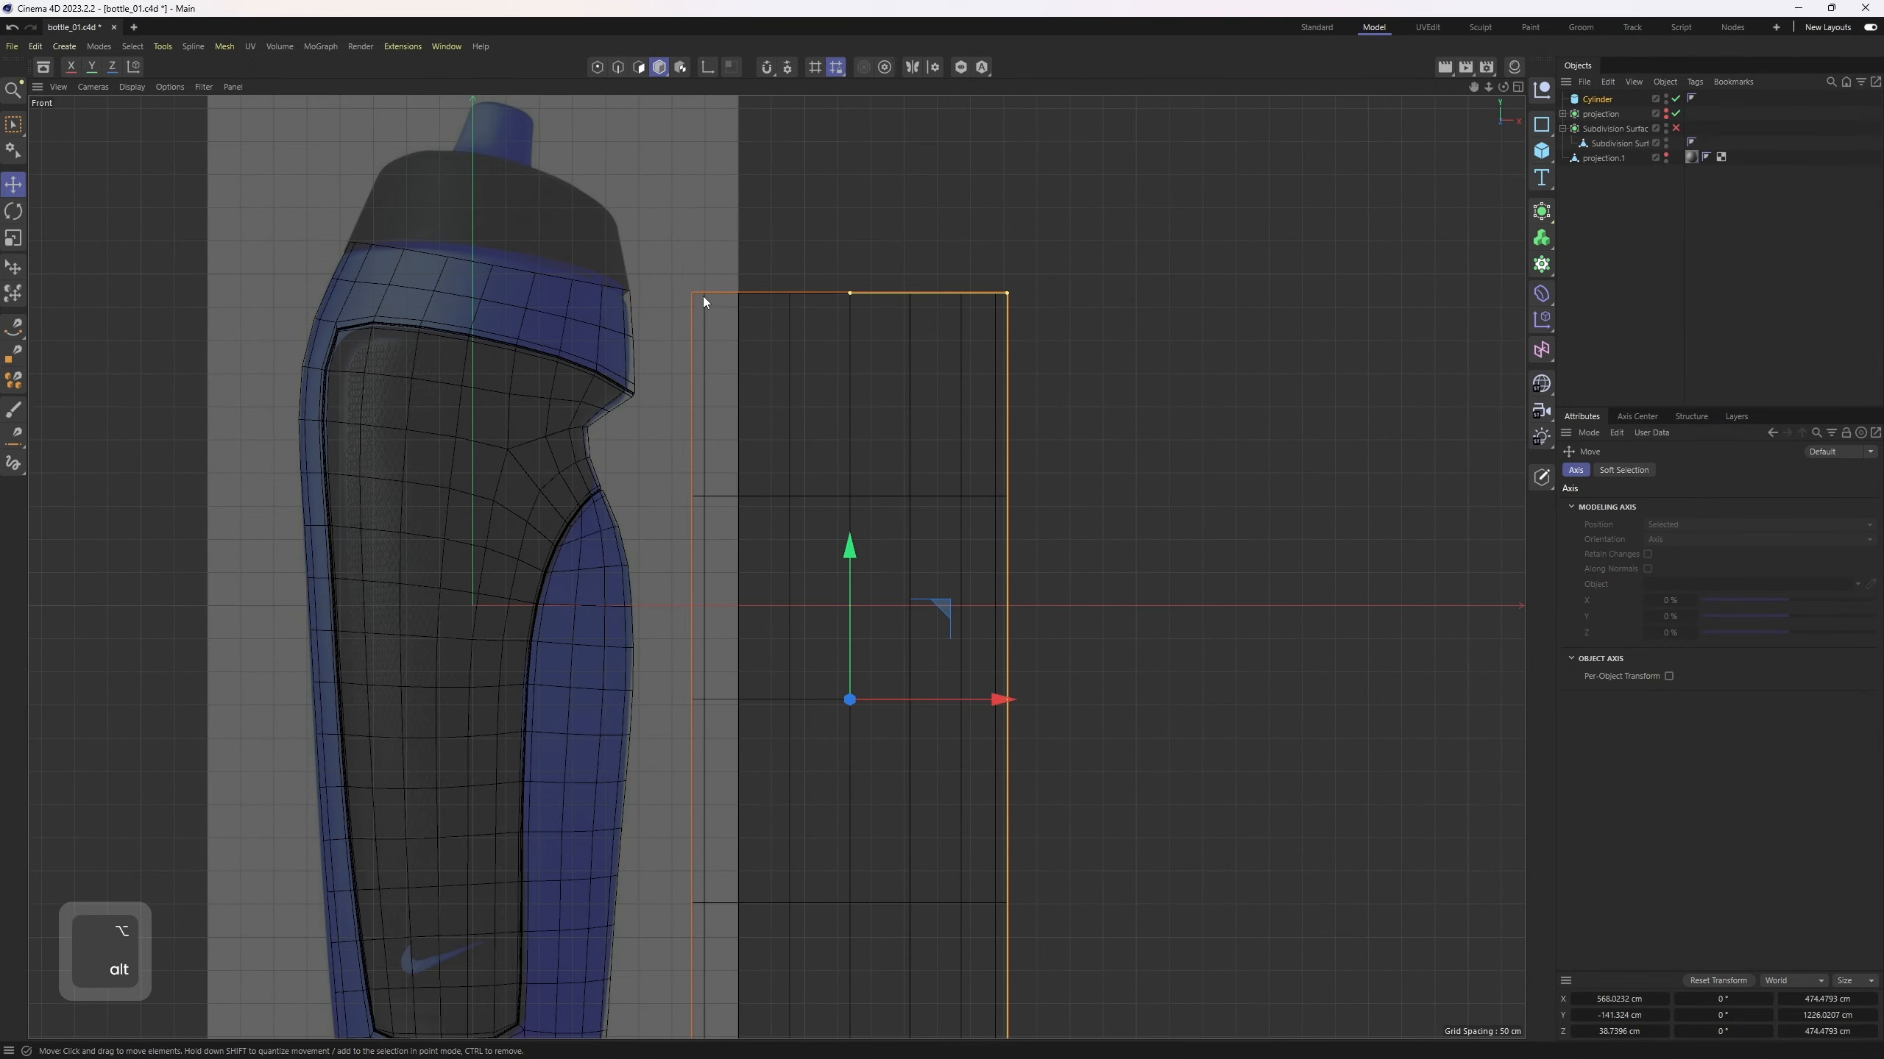
middle_click(805, 306)
middle_click(466, 347)
scroll(798, 420, up, 5)
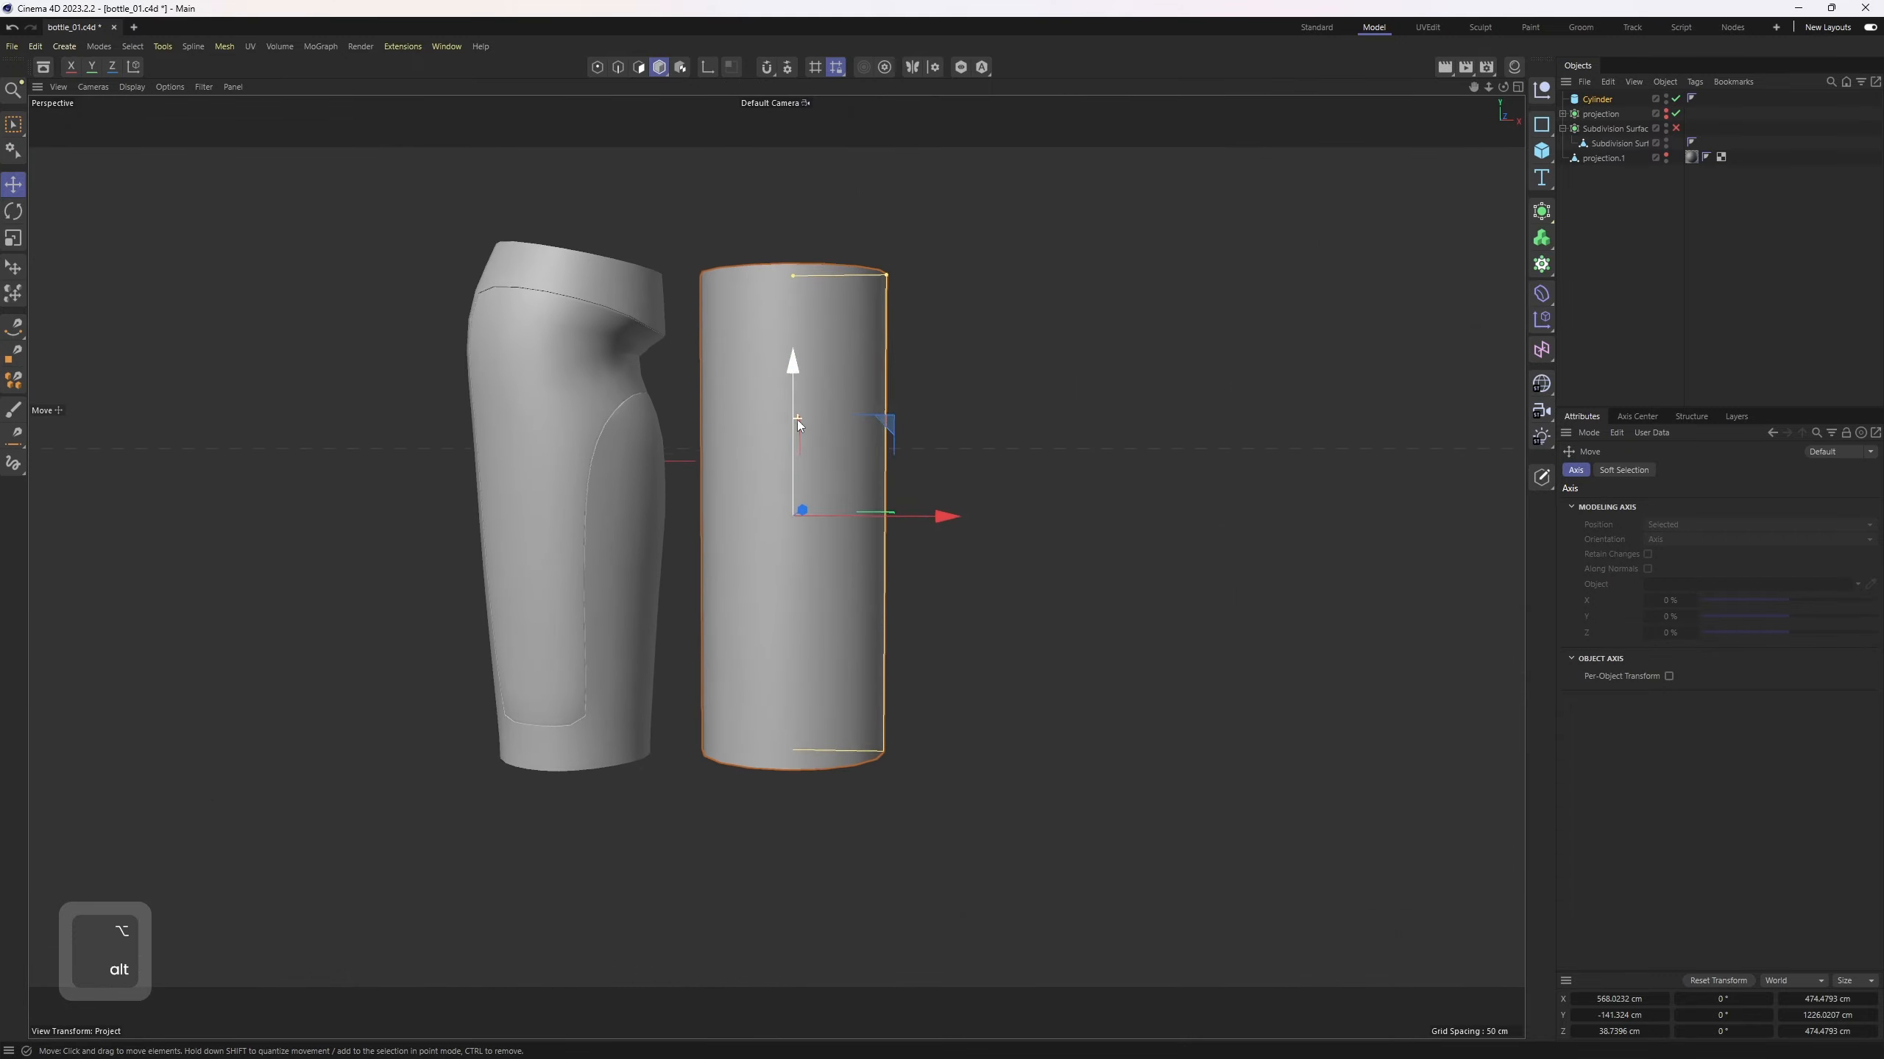
Step: Examine the sleeve beside the cylinder in perspective and against the bottle reference image in the front view
alt+middle_drag(821, 394, 765, 441)
alt+drag(765, 441, 807, 436)
alt+middle_drag(807, 436, 869, 453)
alt+drag(869, 452, 878, 446)
click(952, 319)
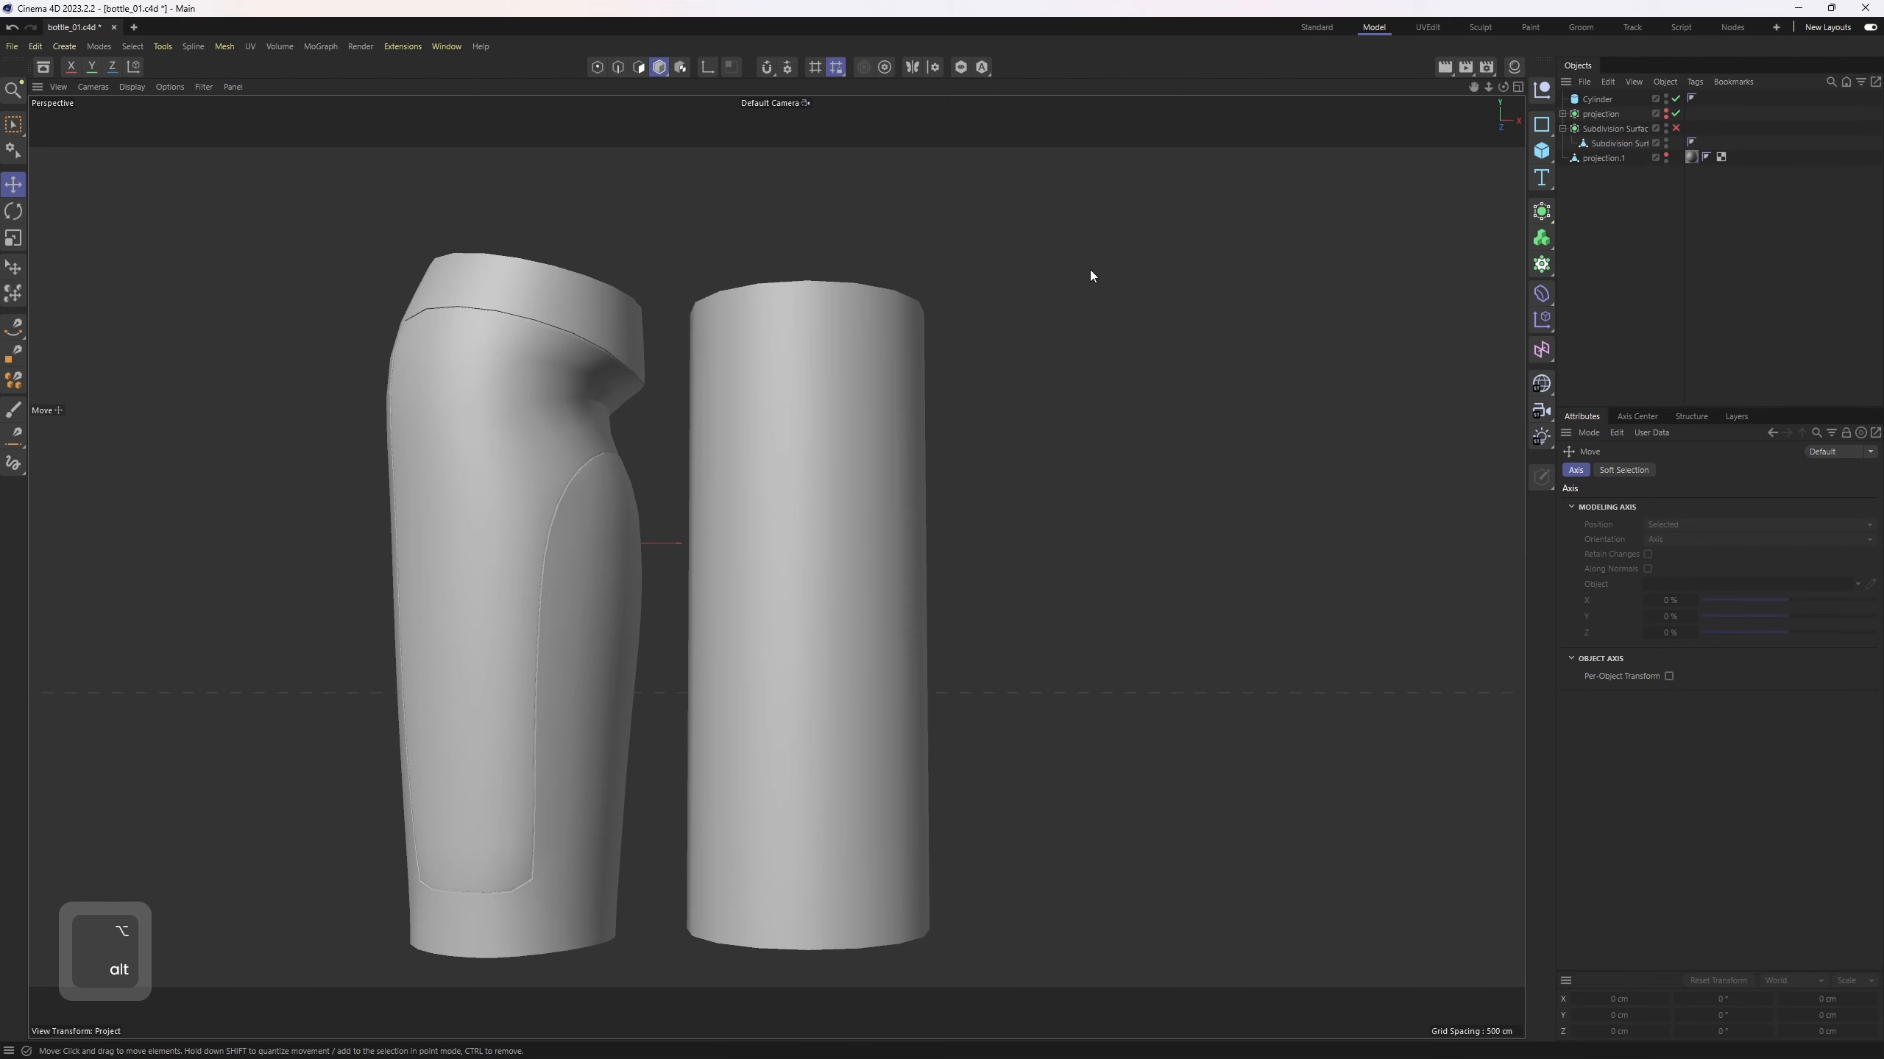
key(F4)
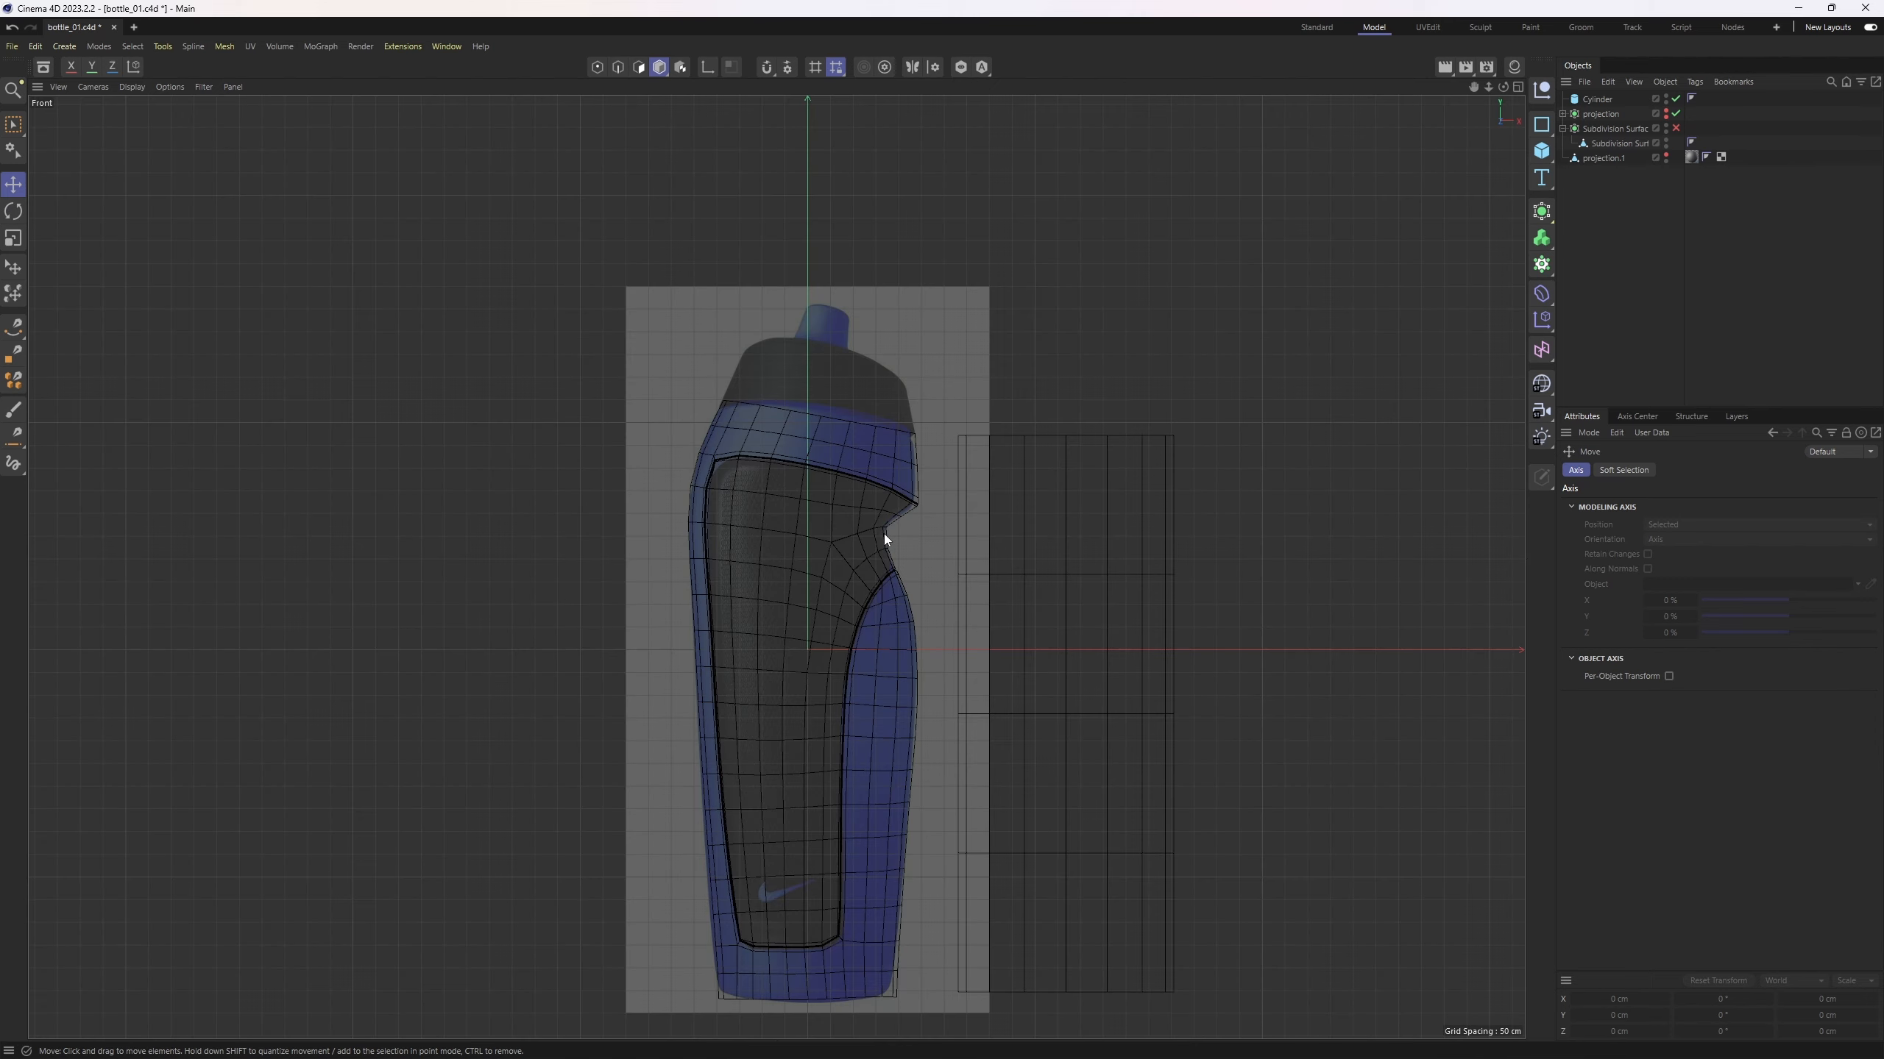
scroll(836, 430, up, 4)
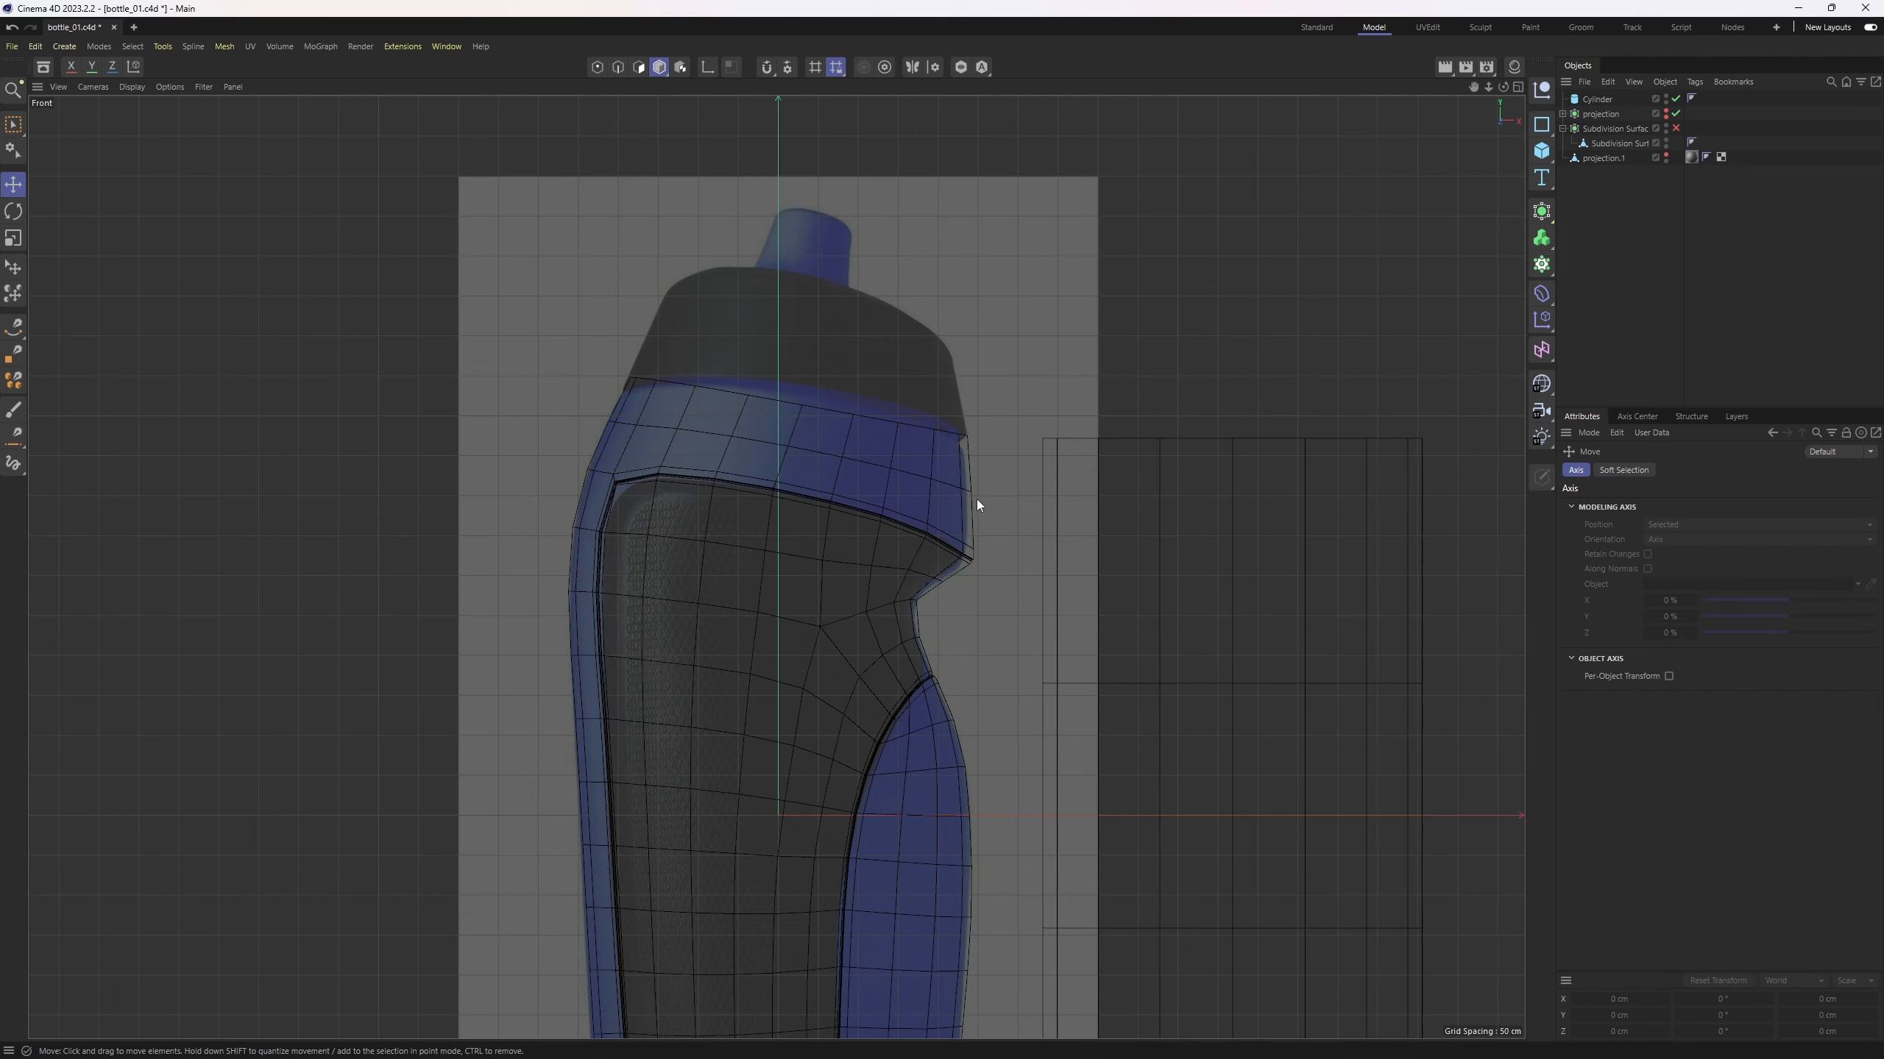
scroll(977, 500, down, 3)
alt+middle_drag(977, 499, 791, 349)
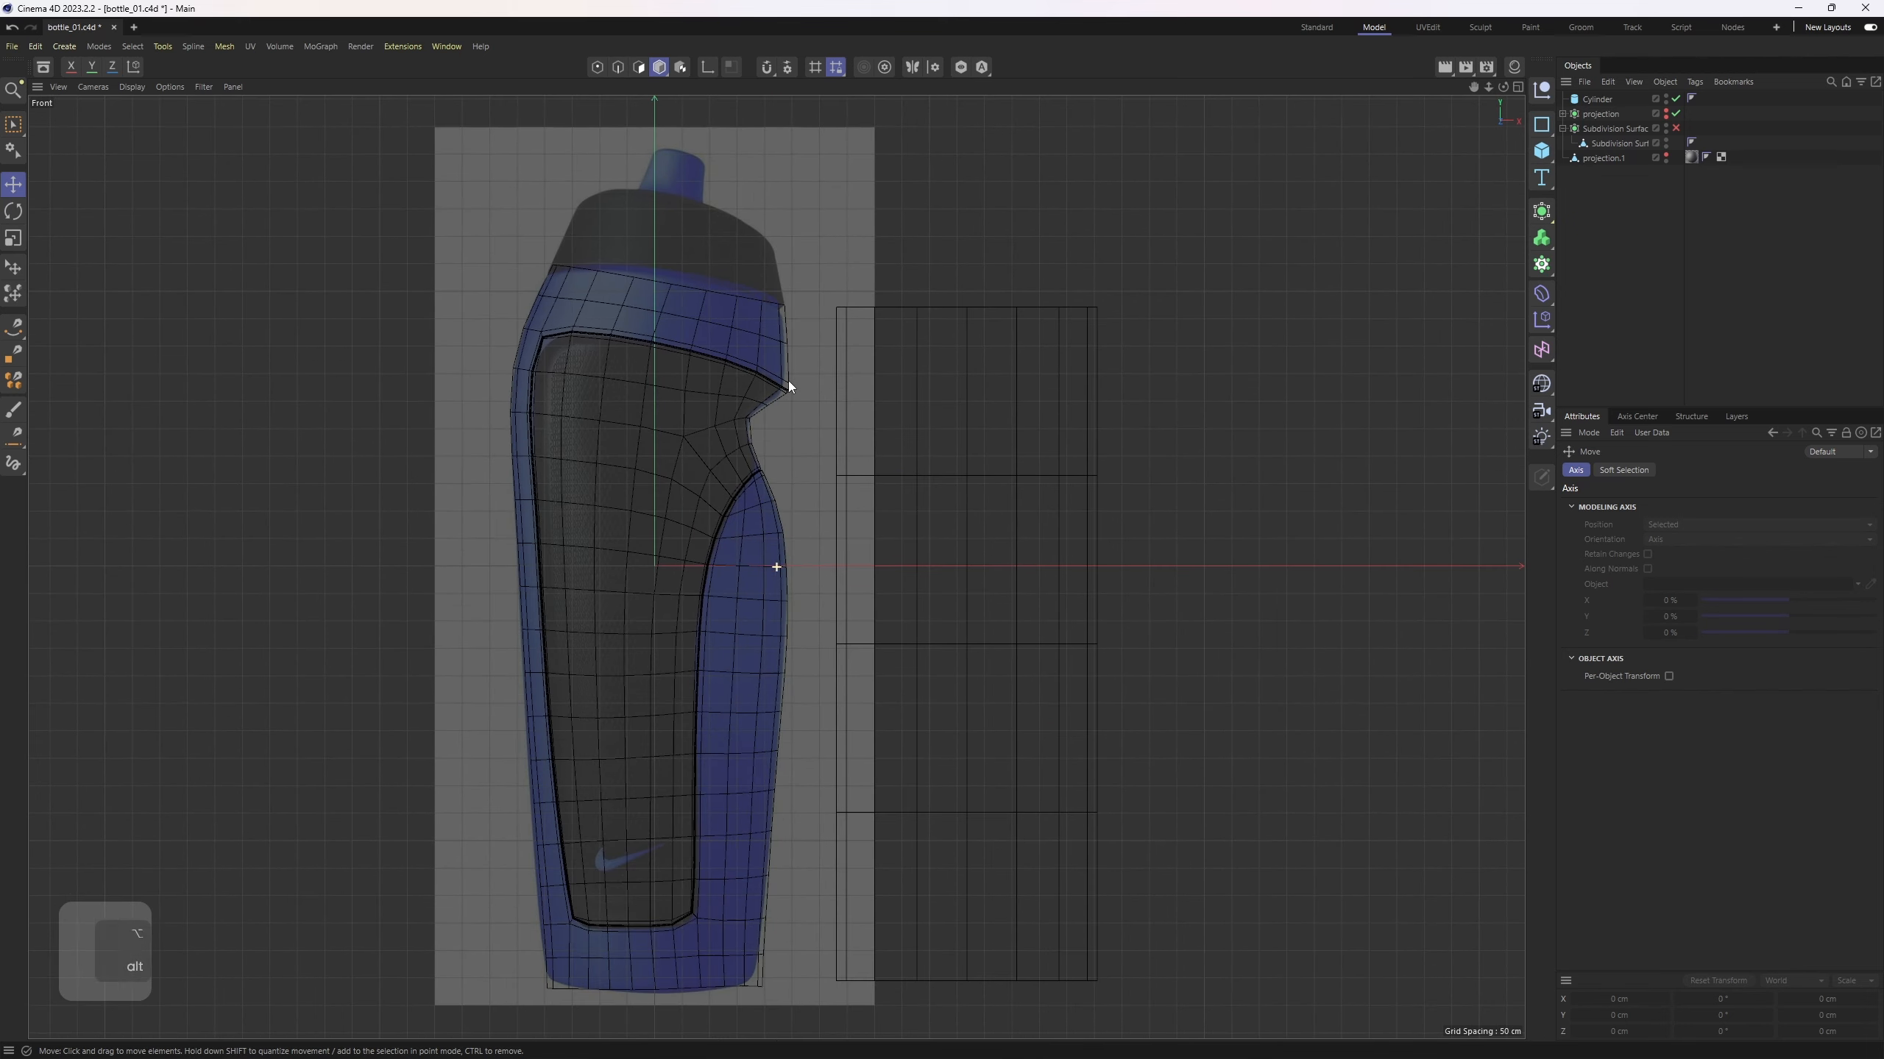
Step: Delete the Cylinder object and return to the perspective view
click(1602, 102)
key(Delete)
key(F1)
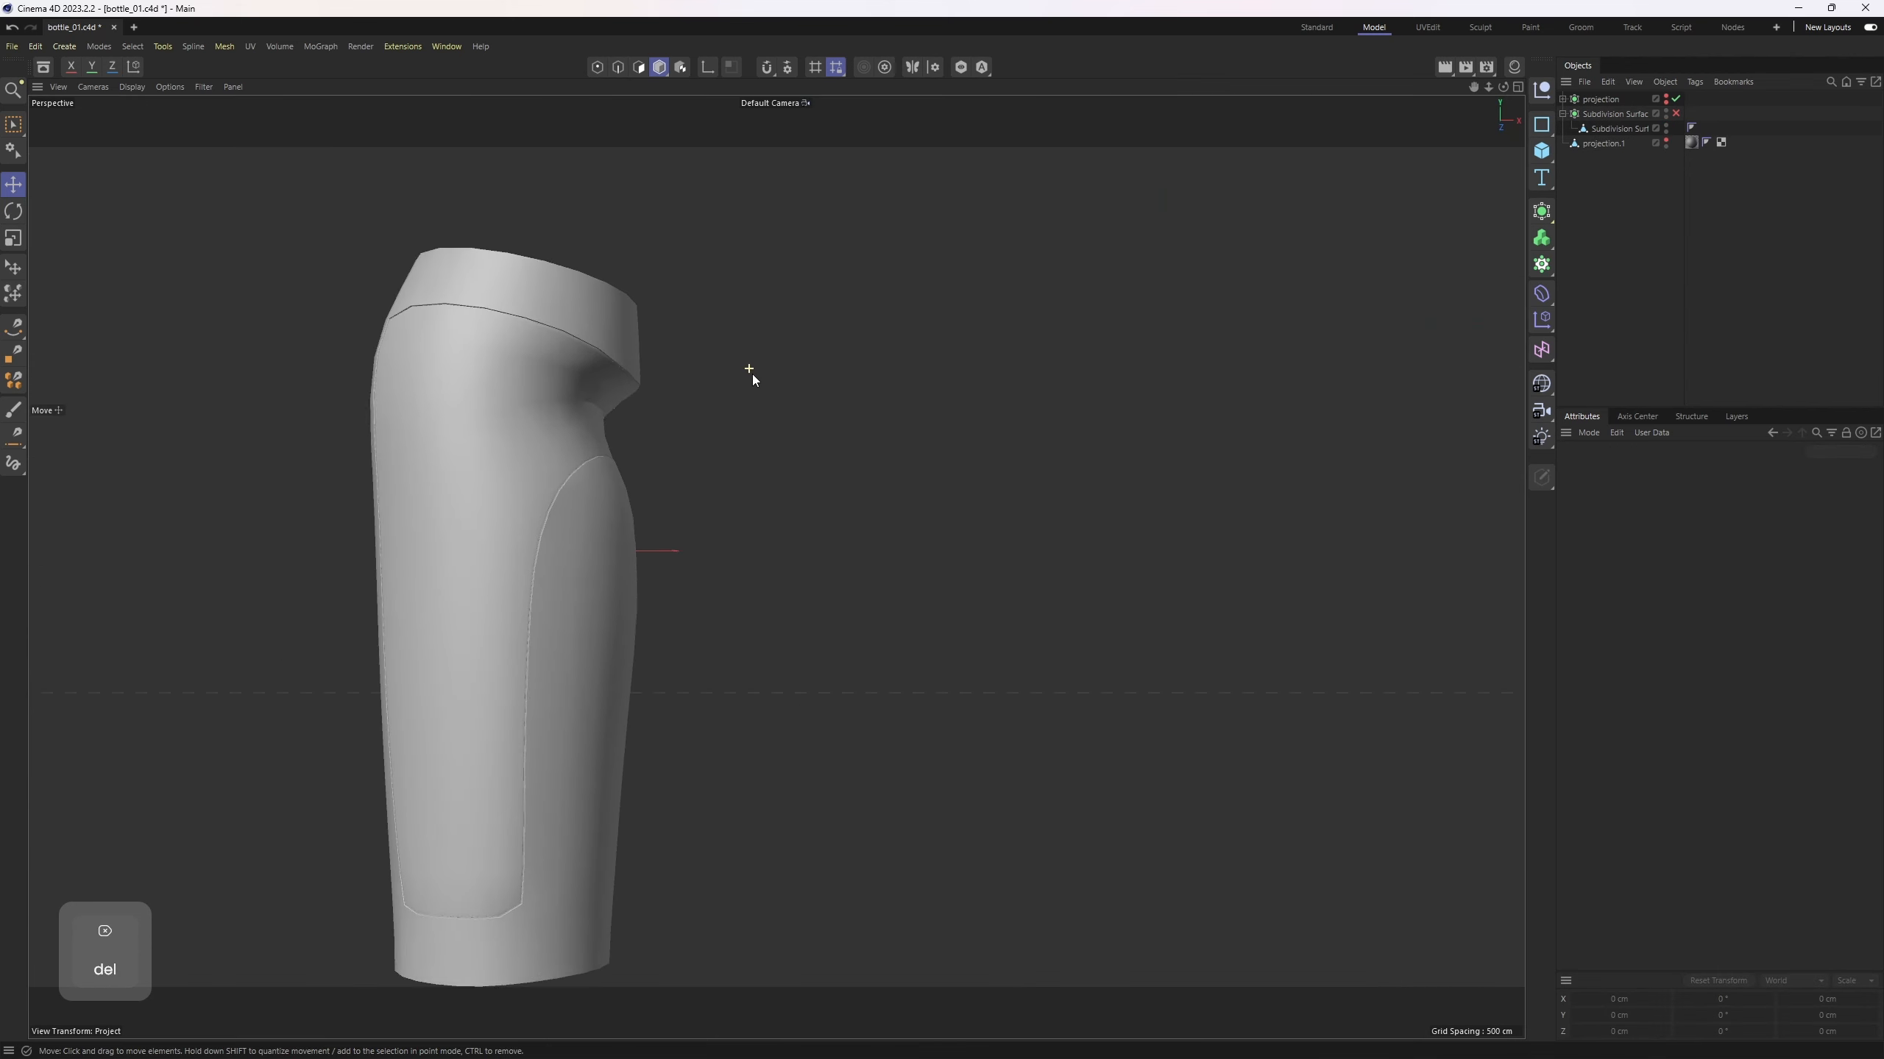
Step: Select the sleeve mesh's open bottom edge loop and extrude it inward by scaling to a ring about 296 cm wide inside
alt+drag(752, 373, 687, 466)
click(667, 494)
alt+middle_drag(616, 631, 773, 560)
alt+drag(773, 560, 914, 620)
alt+middle_drag(914, 620, 912, 515)
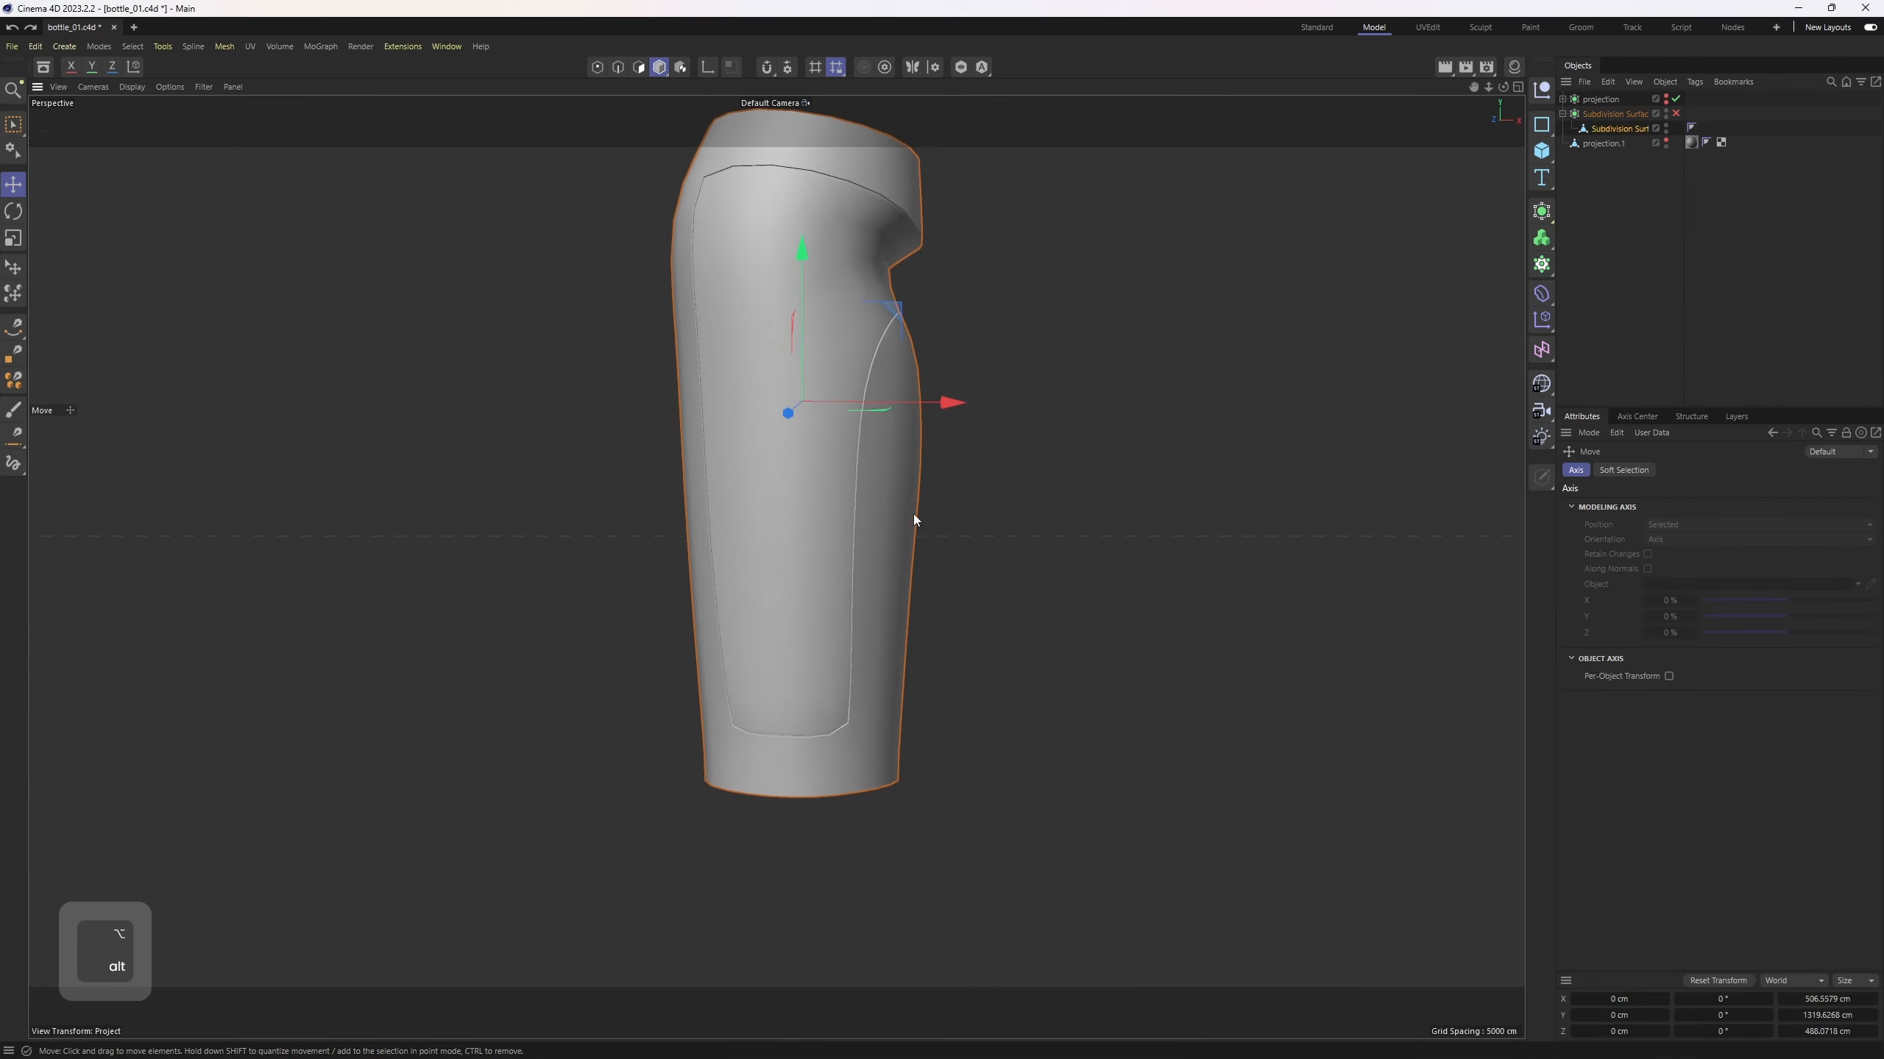
alt+drag(912, 514, 909, 553)
key(2)
scroll(846, 780, up, 5)
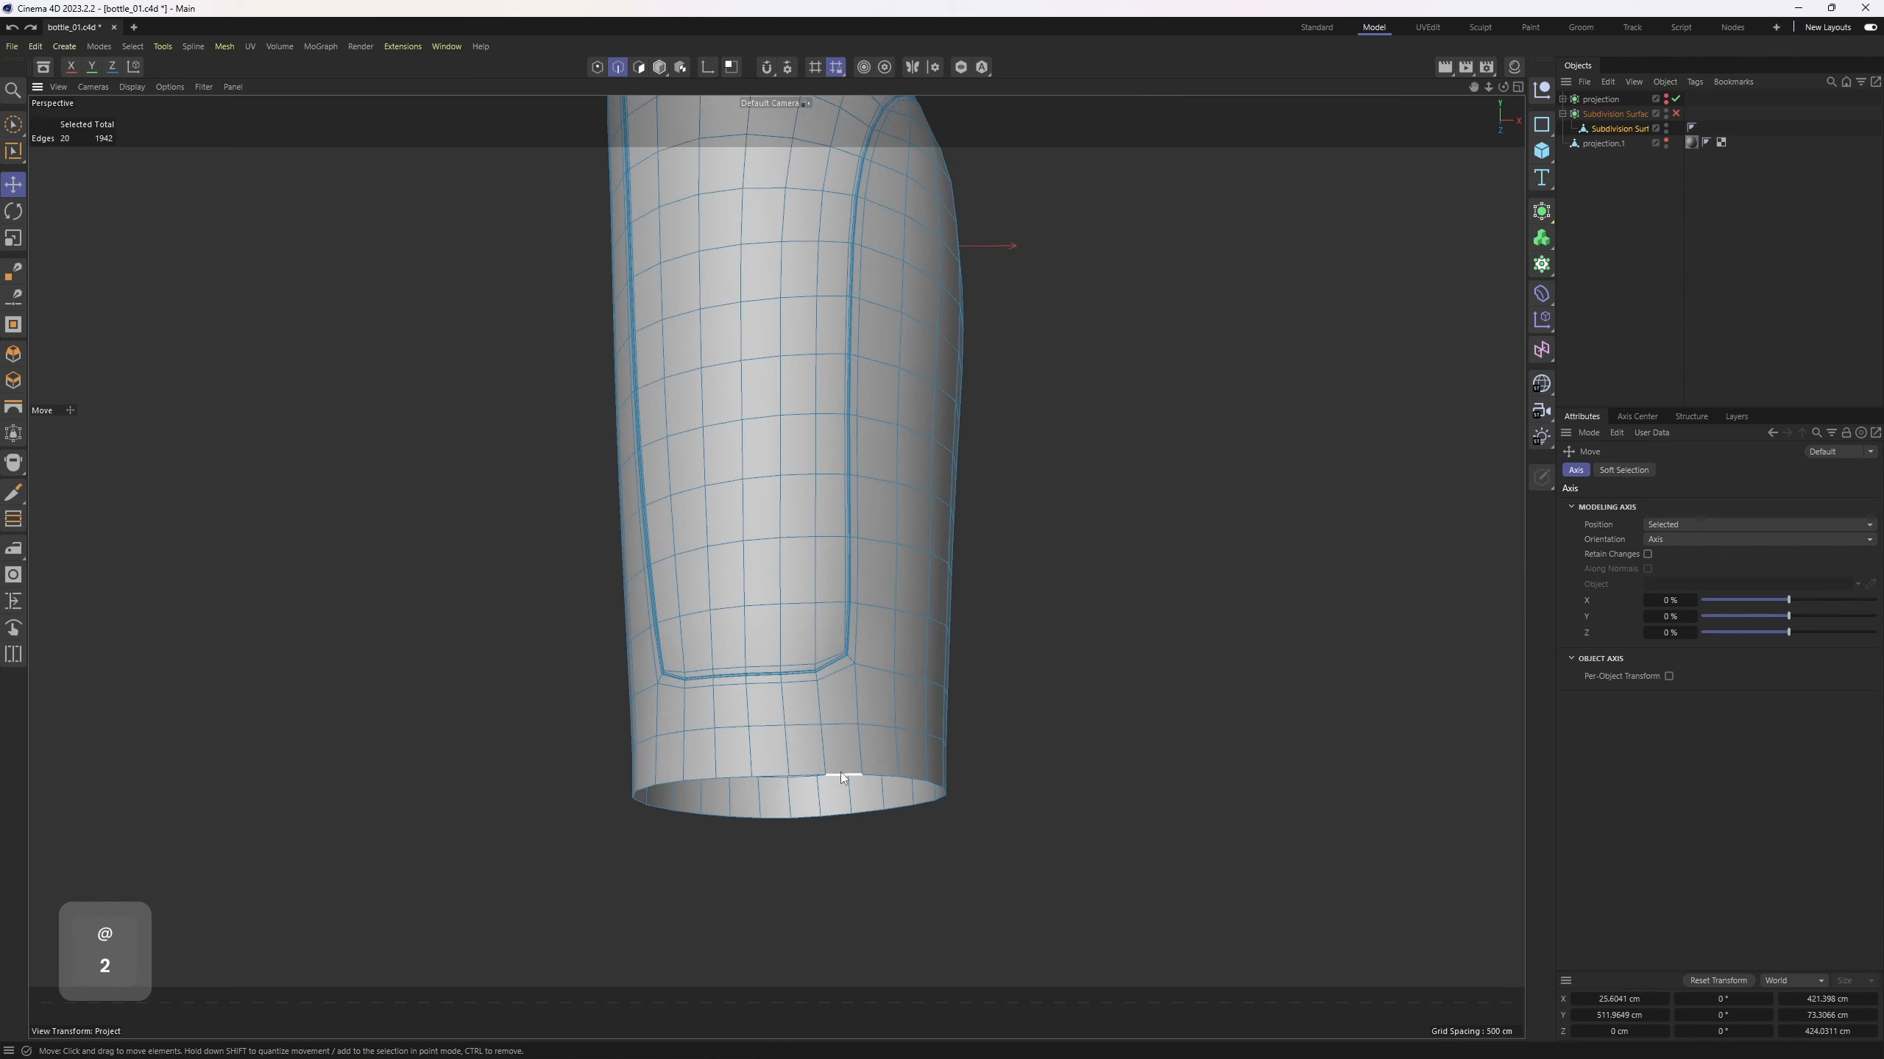
double_click(843, 776)
key(t)
alt+drag(951, 763, 779, 721)
alt+drag(886, 686, 859, 546)
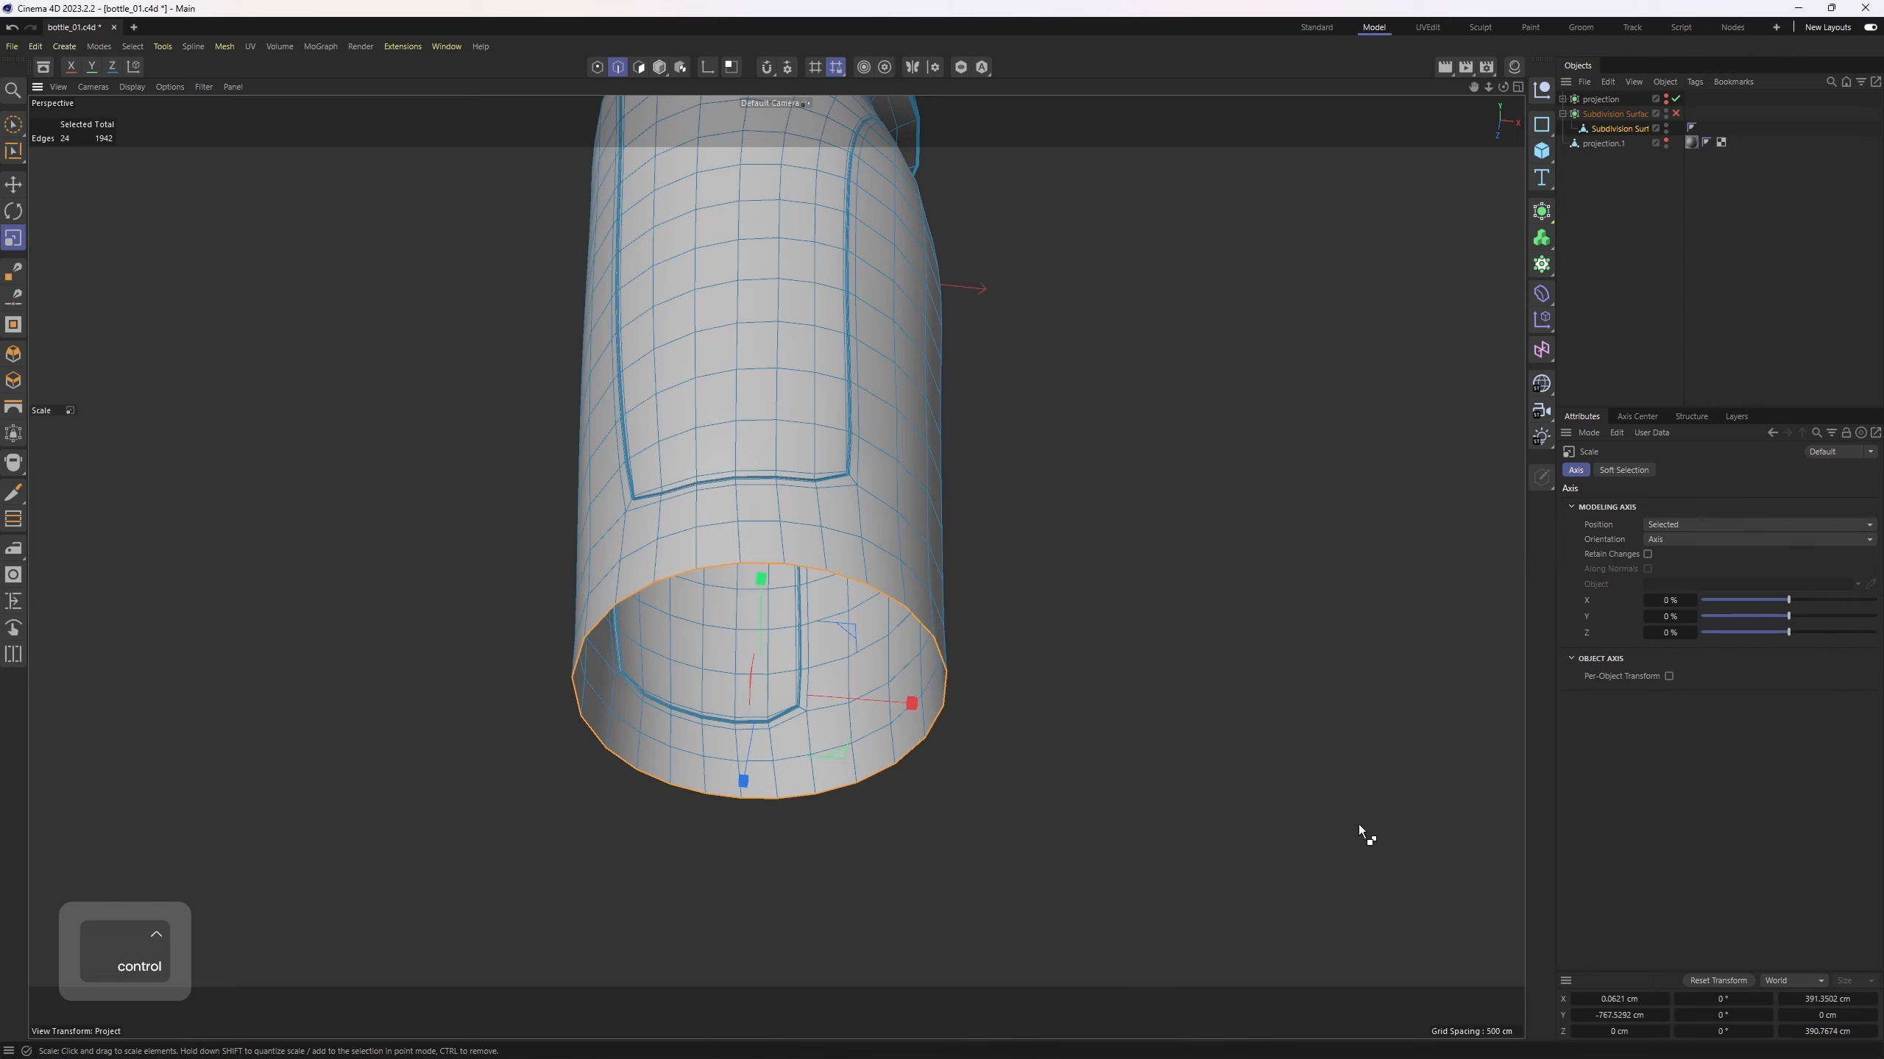
ctrl+drag(1359, 825, 1186, 831)
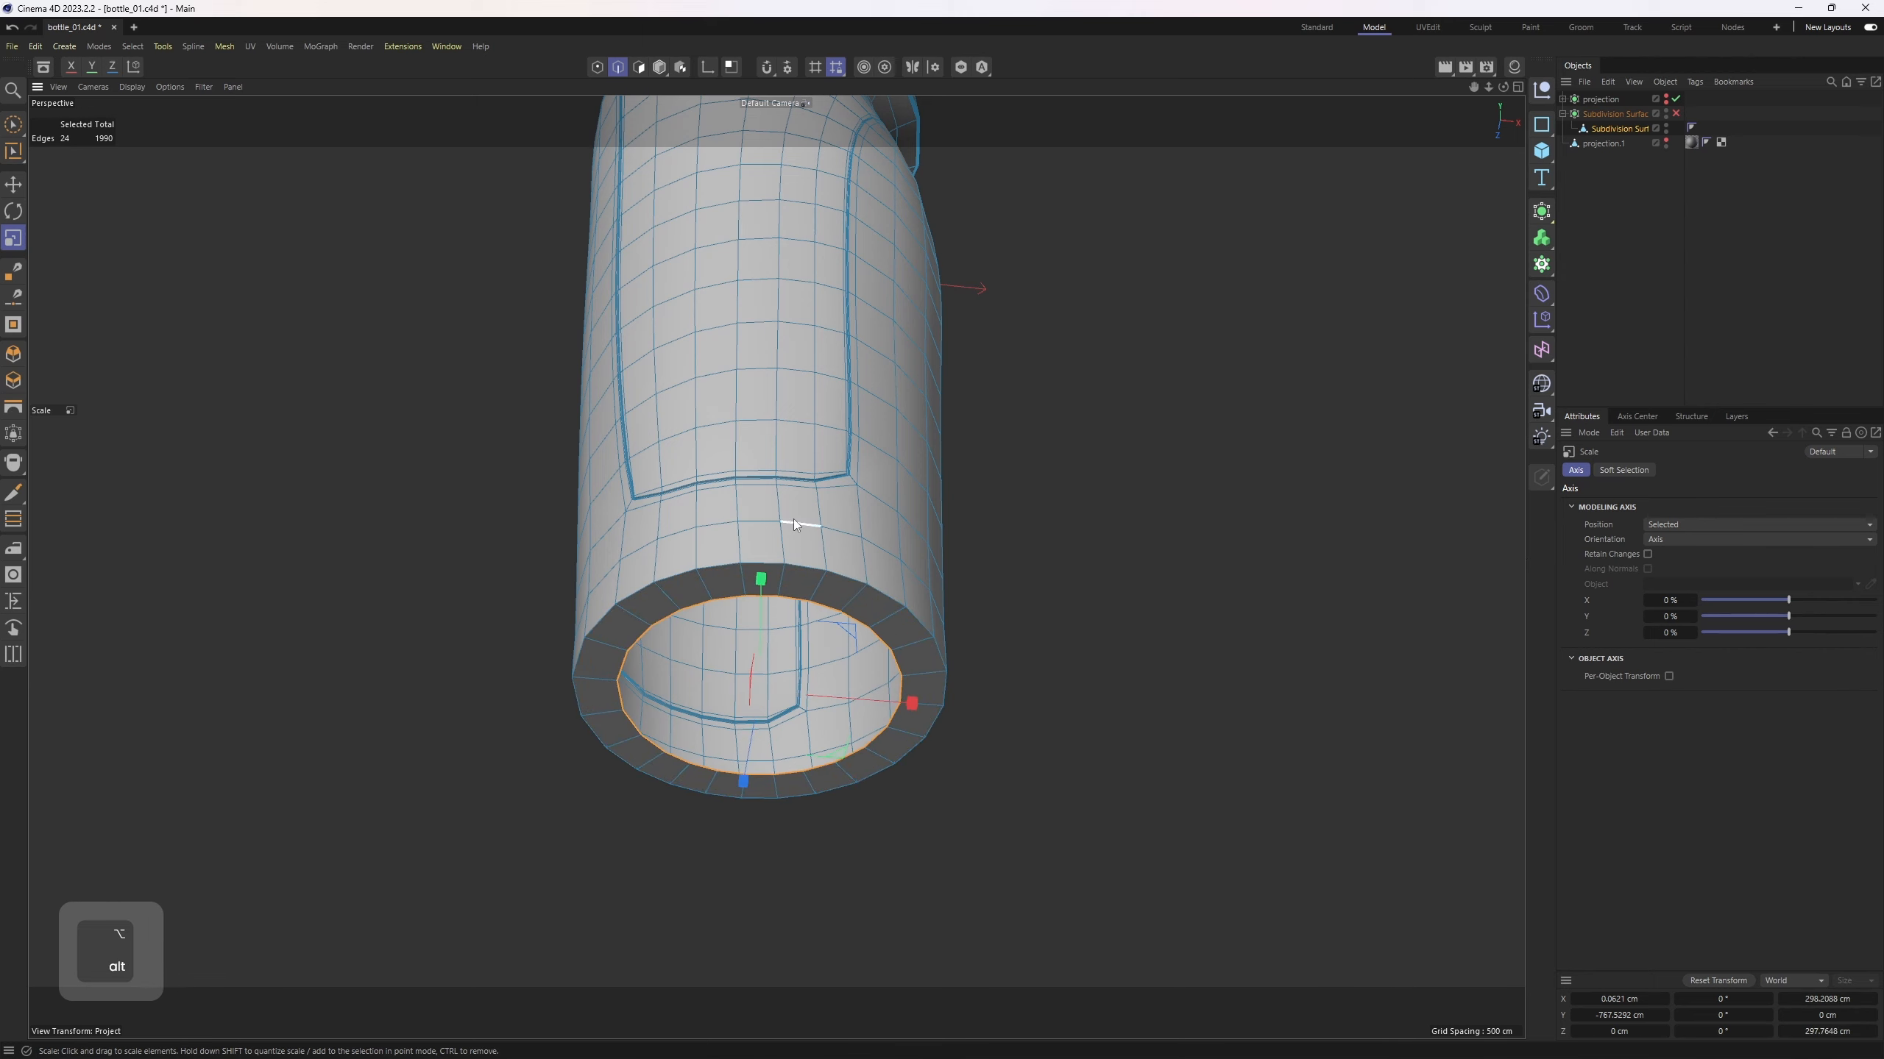
Step: Fill the remaining bottom opening with Close Polygon Hole, using the Patch polygon type
alt+drag(794, 523, 857, 350)
right_click(856, 350)
click(941, 329)
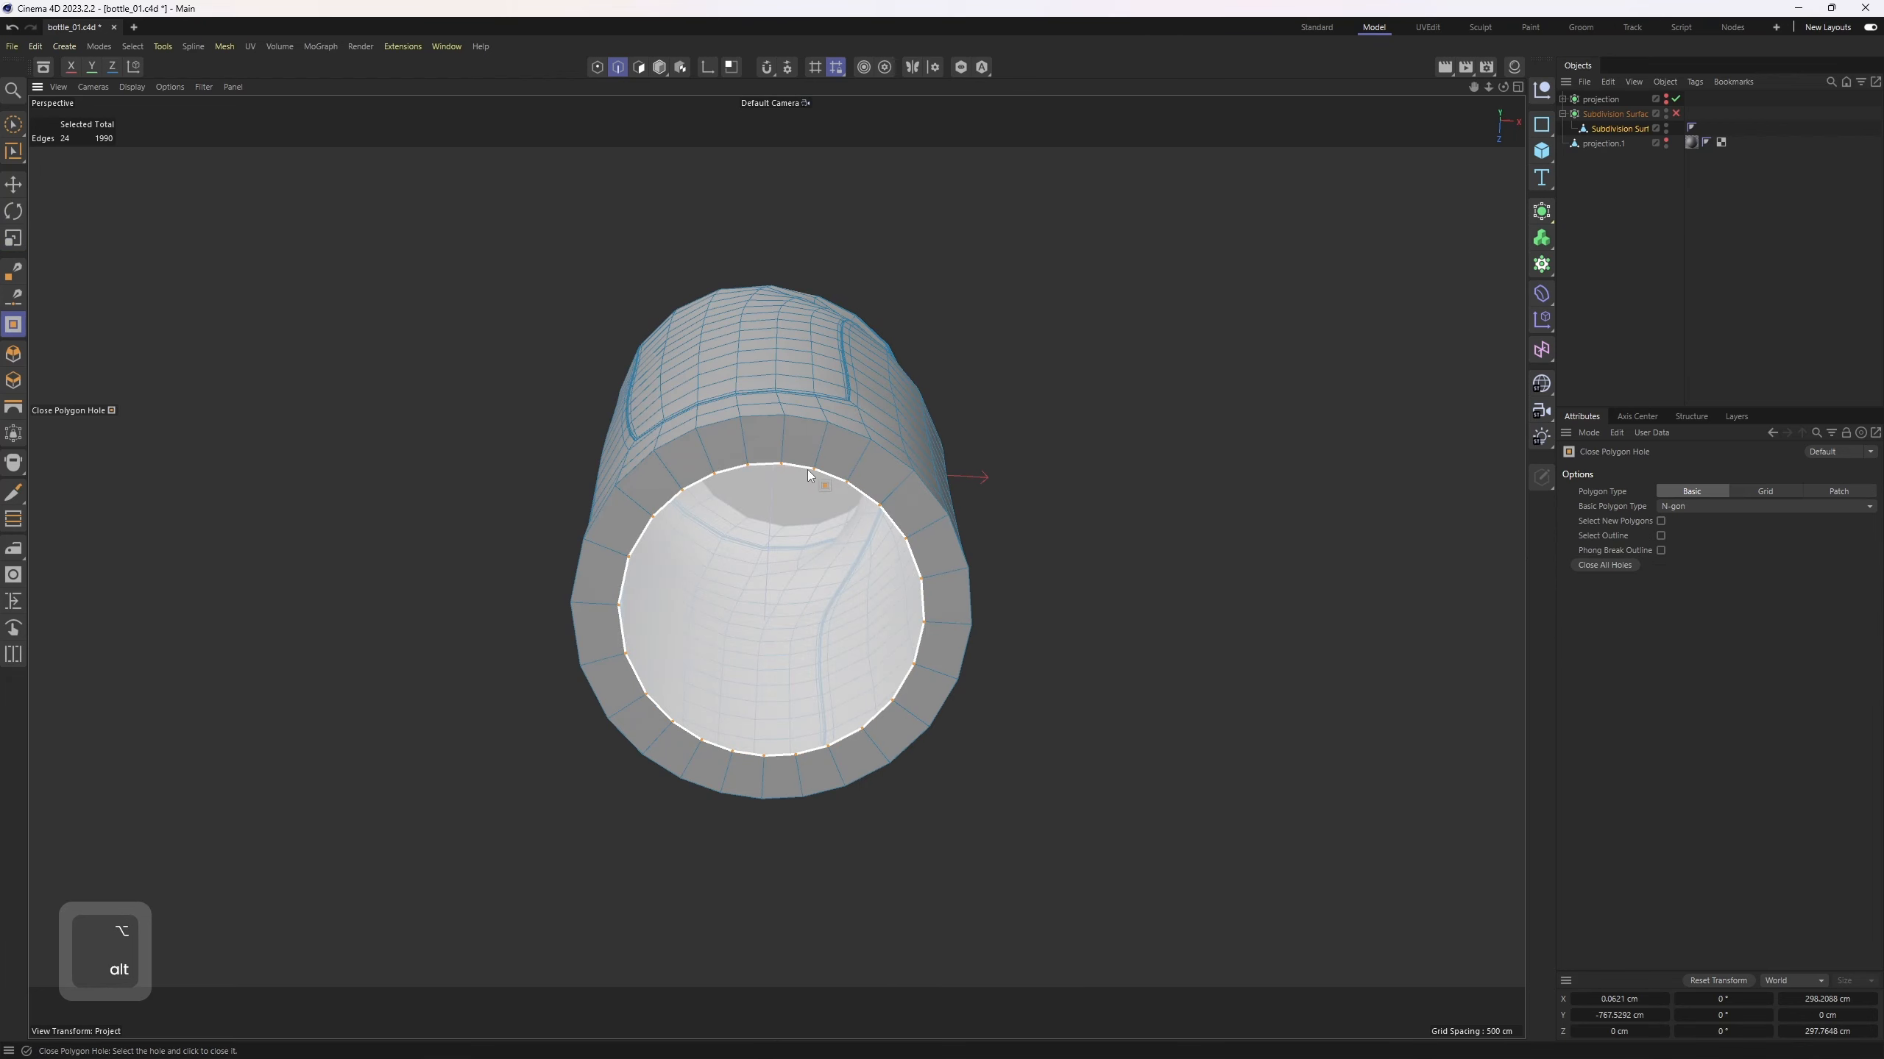
click(810, 475)
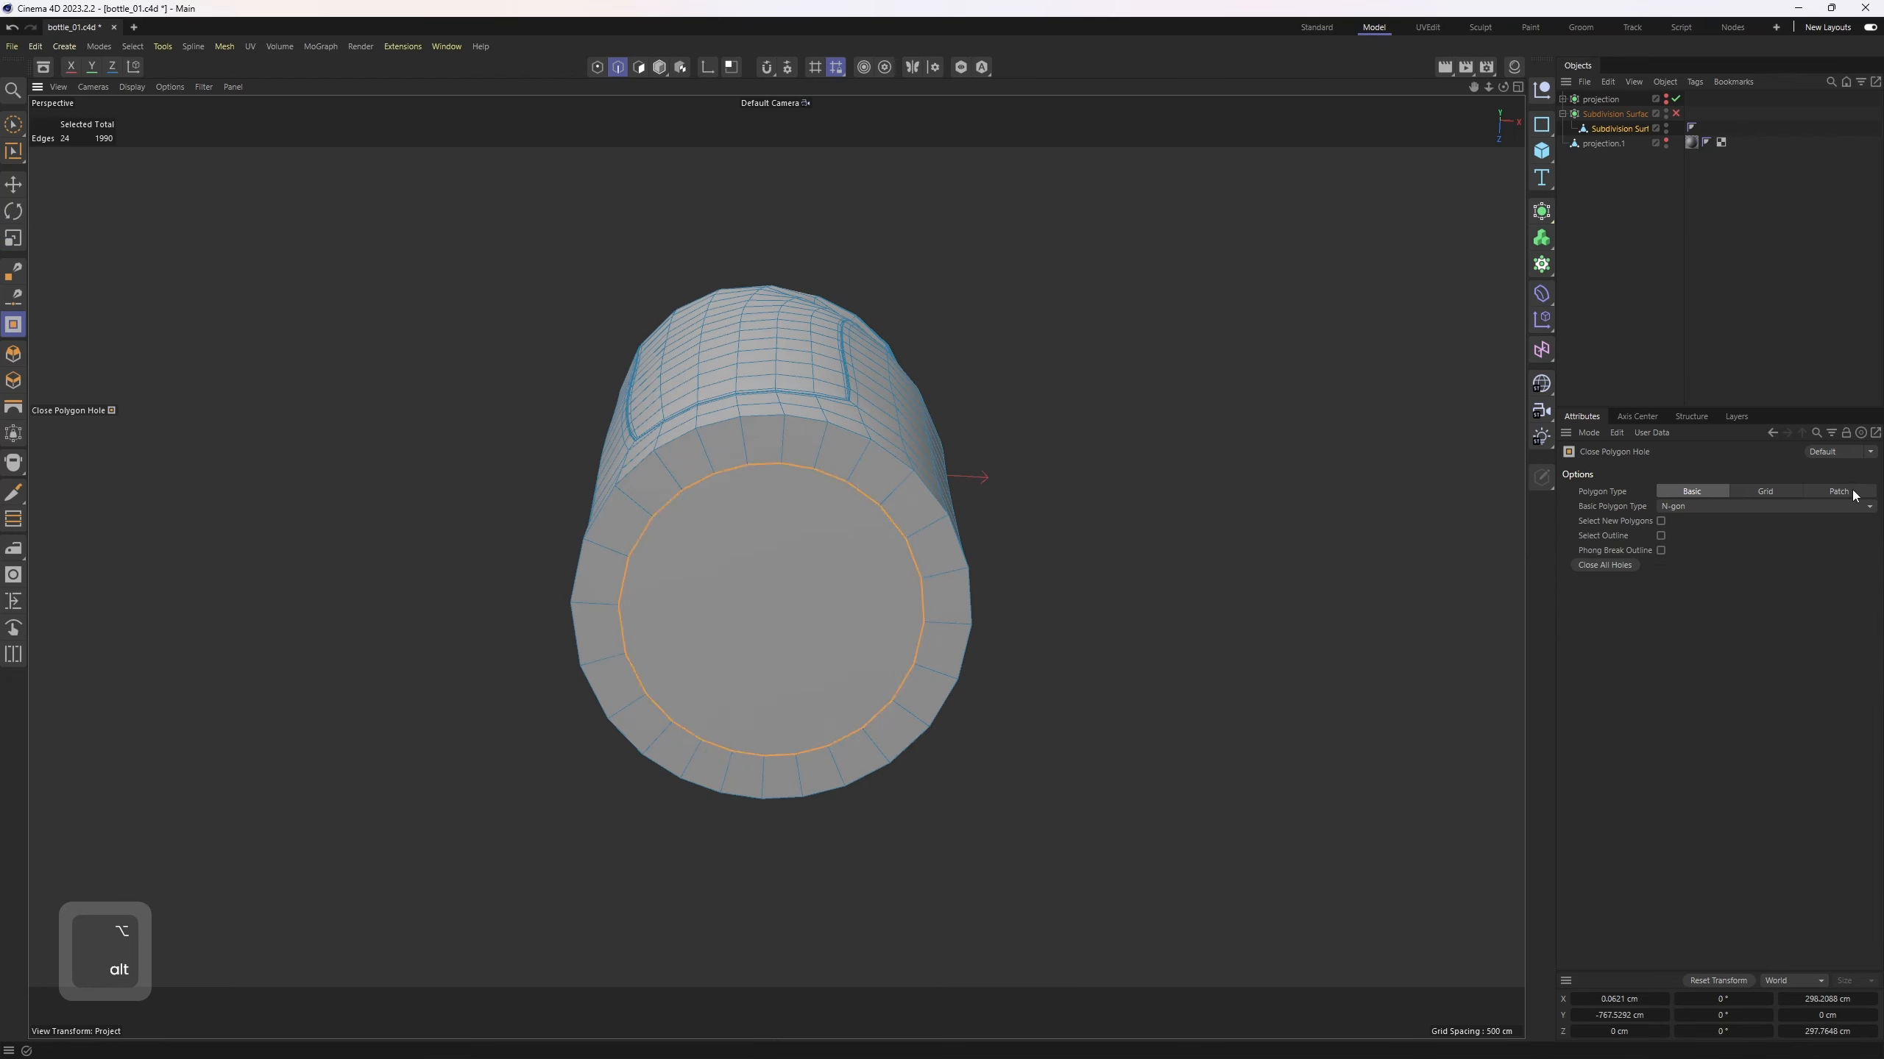
click(1840, 491)
alt+drag(1368, 532, 704, 583)
click(1704, 505)
alt+drag(1035, 627, 894, 595)
Step: Loop-select the ring of polygons surrounding the new bottom cap
key(r)
click(836, 631)
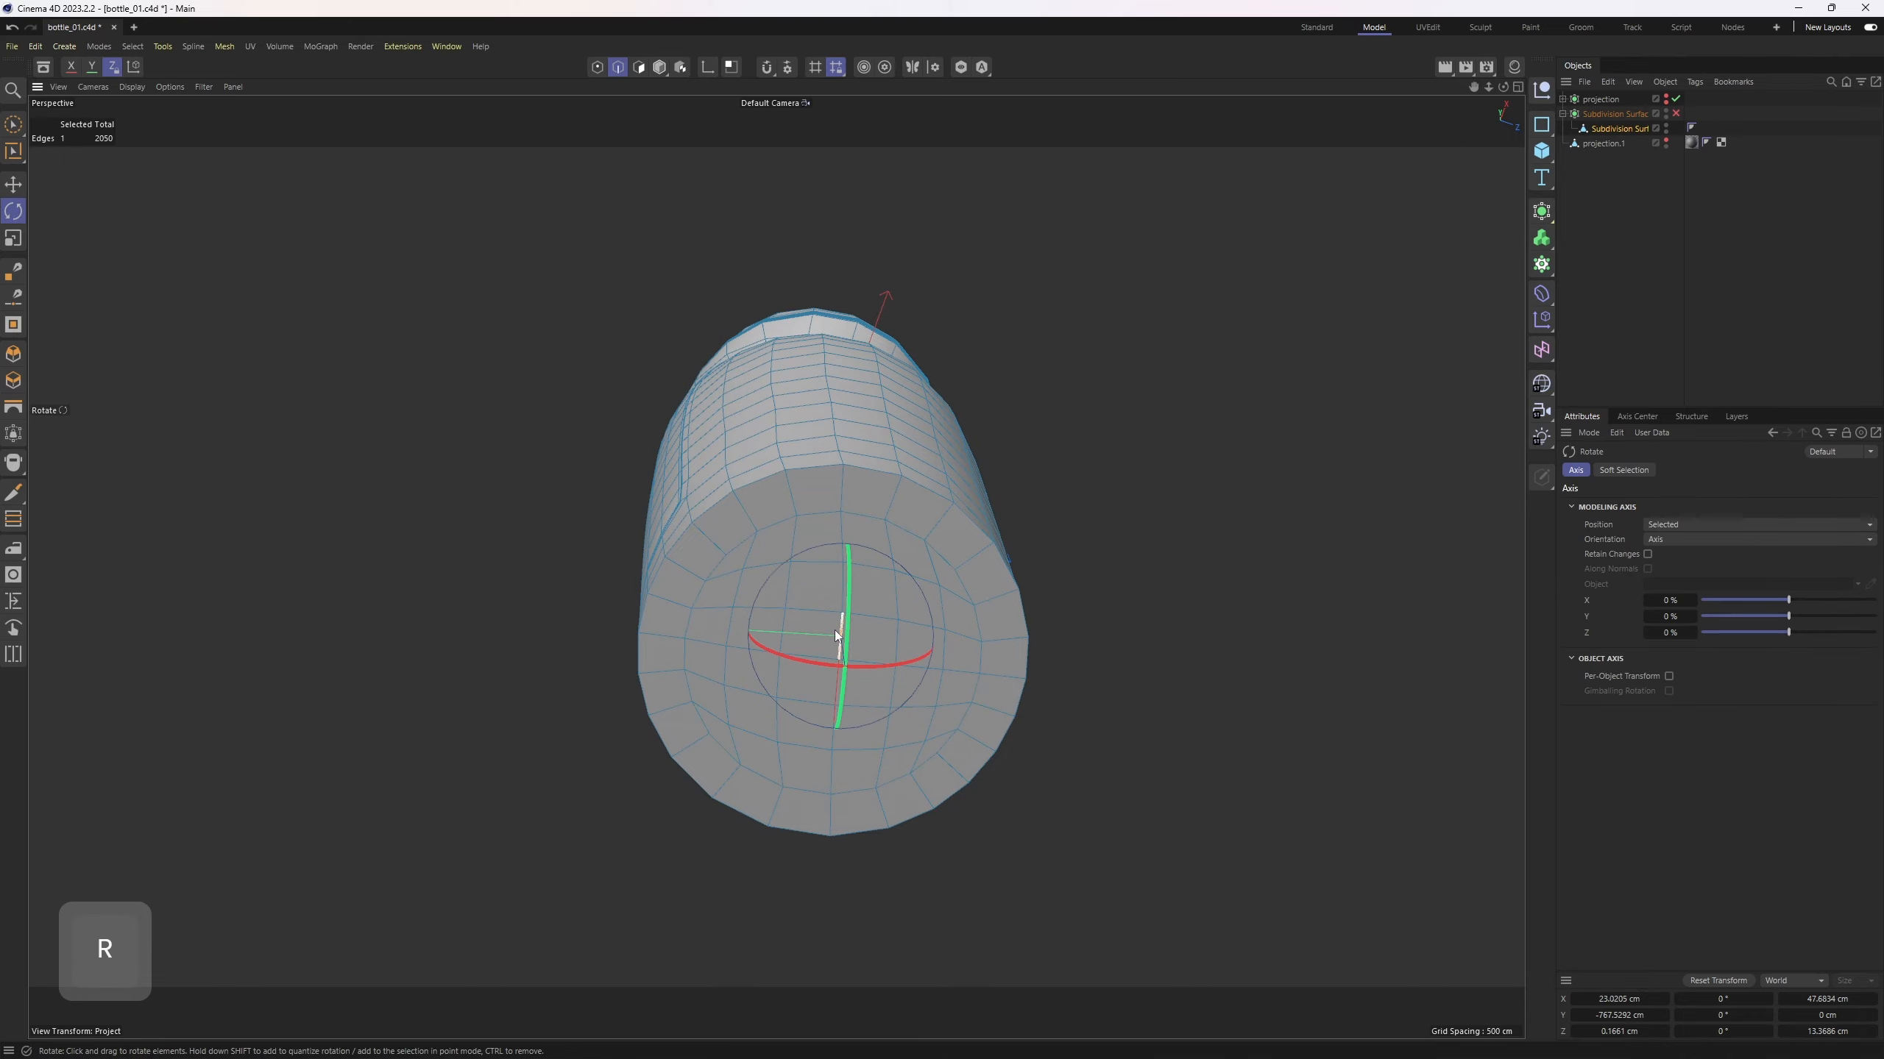
double_click(836, 632)
key(e)
alt+drag(967, 468, 836, 612)
scroll(836, 690, up, 3)
key(3)
alt+middle_drag(955, 745, 833, 613)
scroll(833, 613, up, 2)
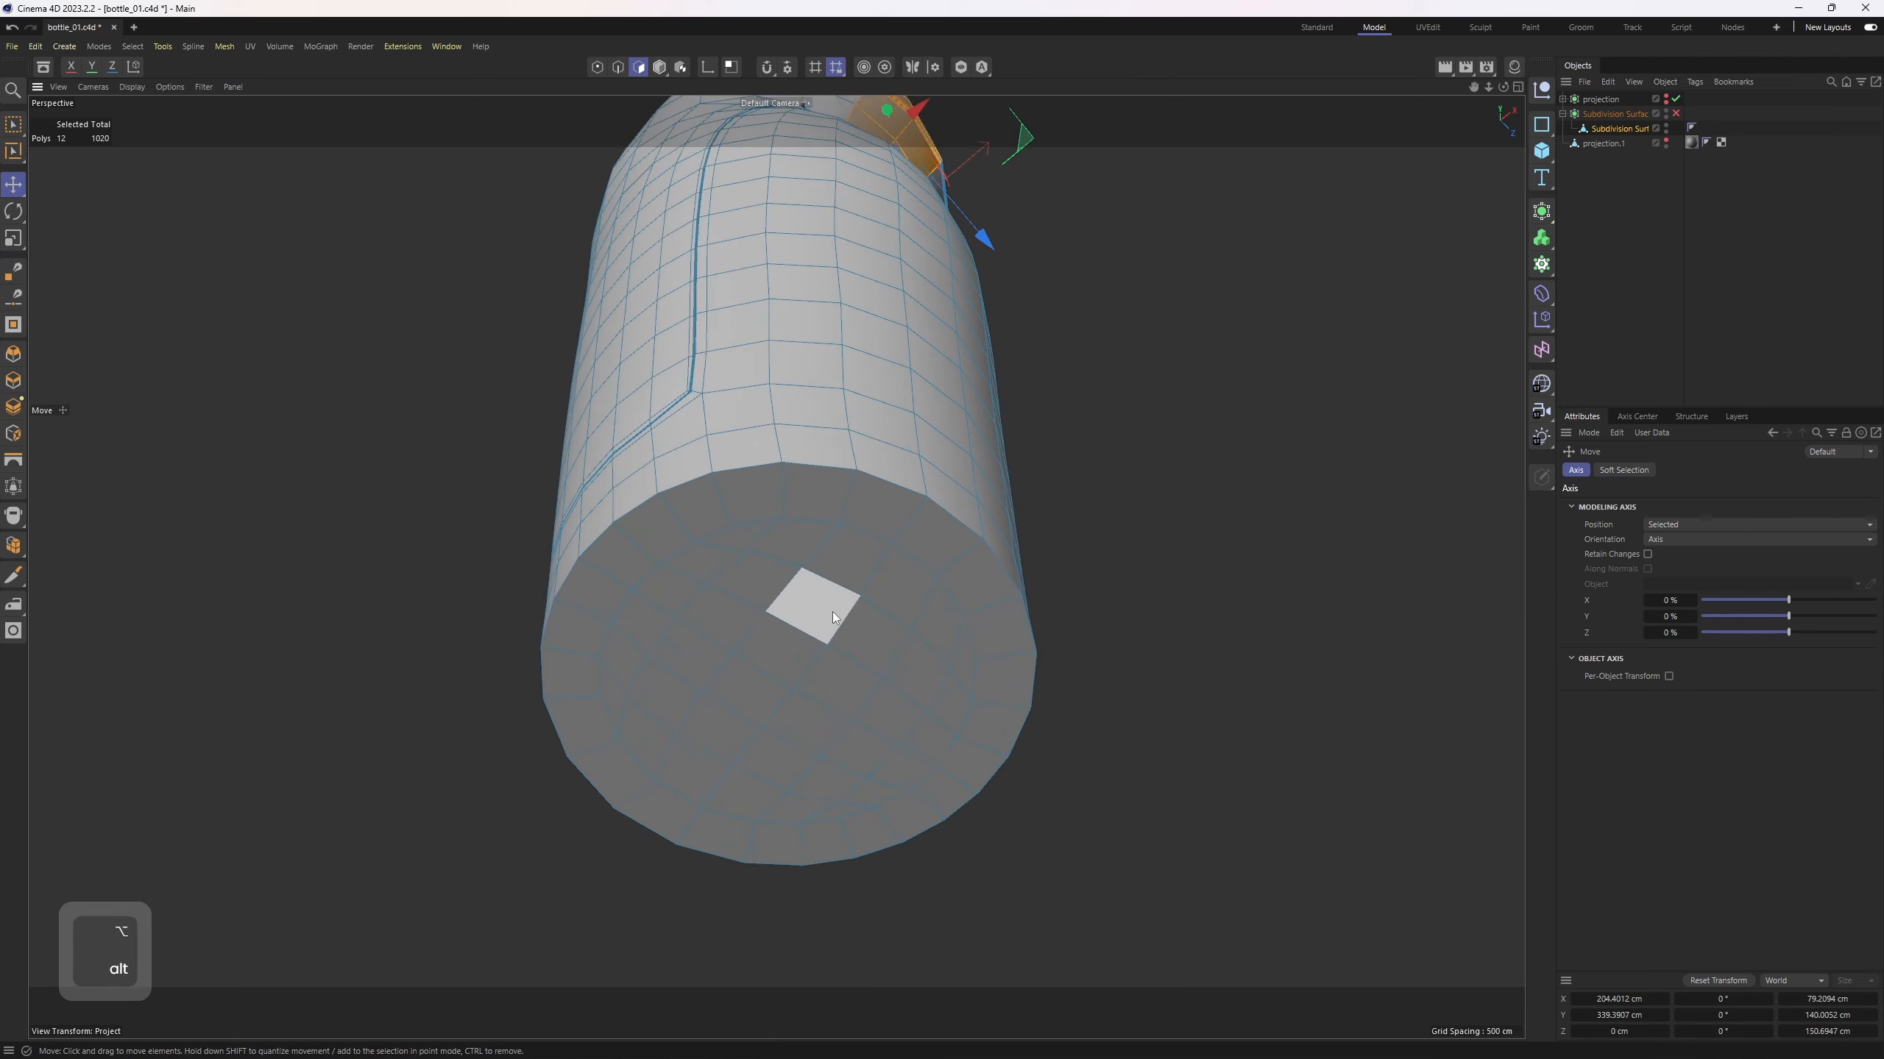
scroll(832, 613, up, 1)
key(u)
key(l)
click(827, 480)
scroll(909, 587, down, 2)
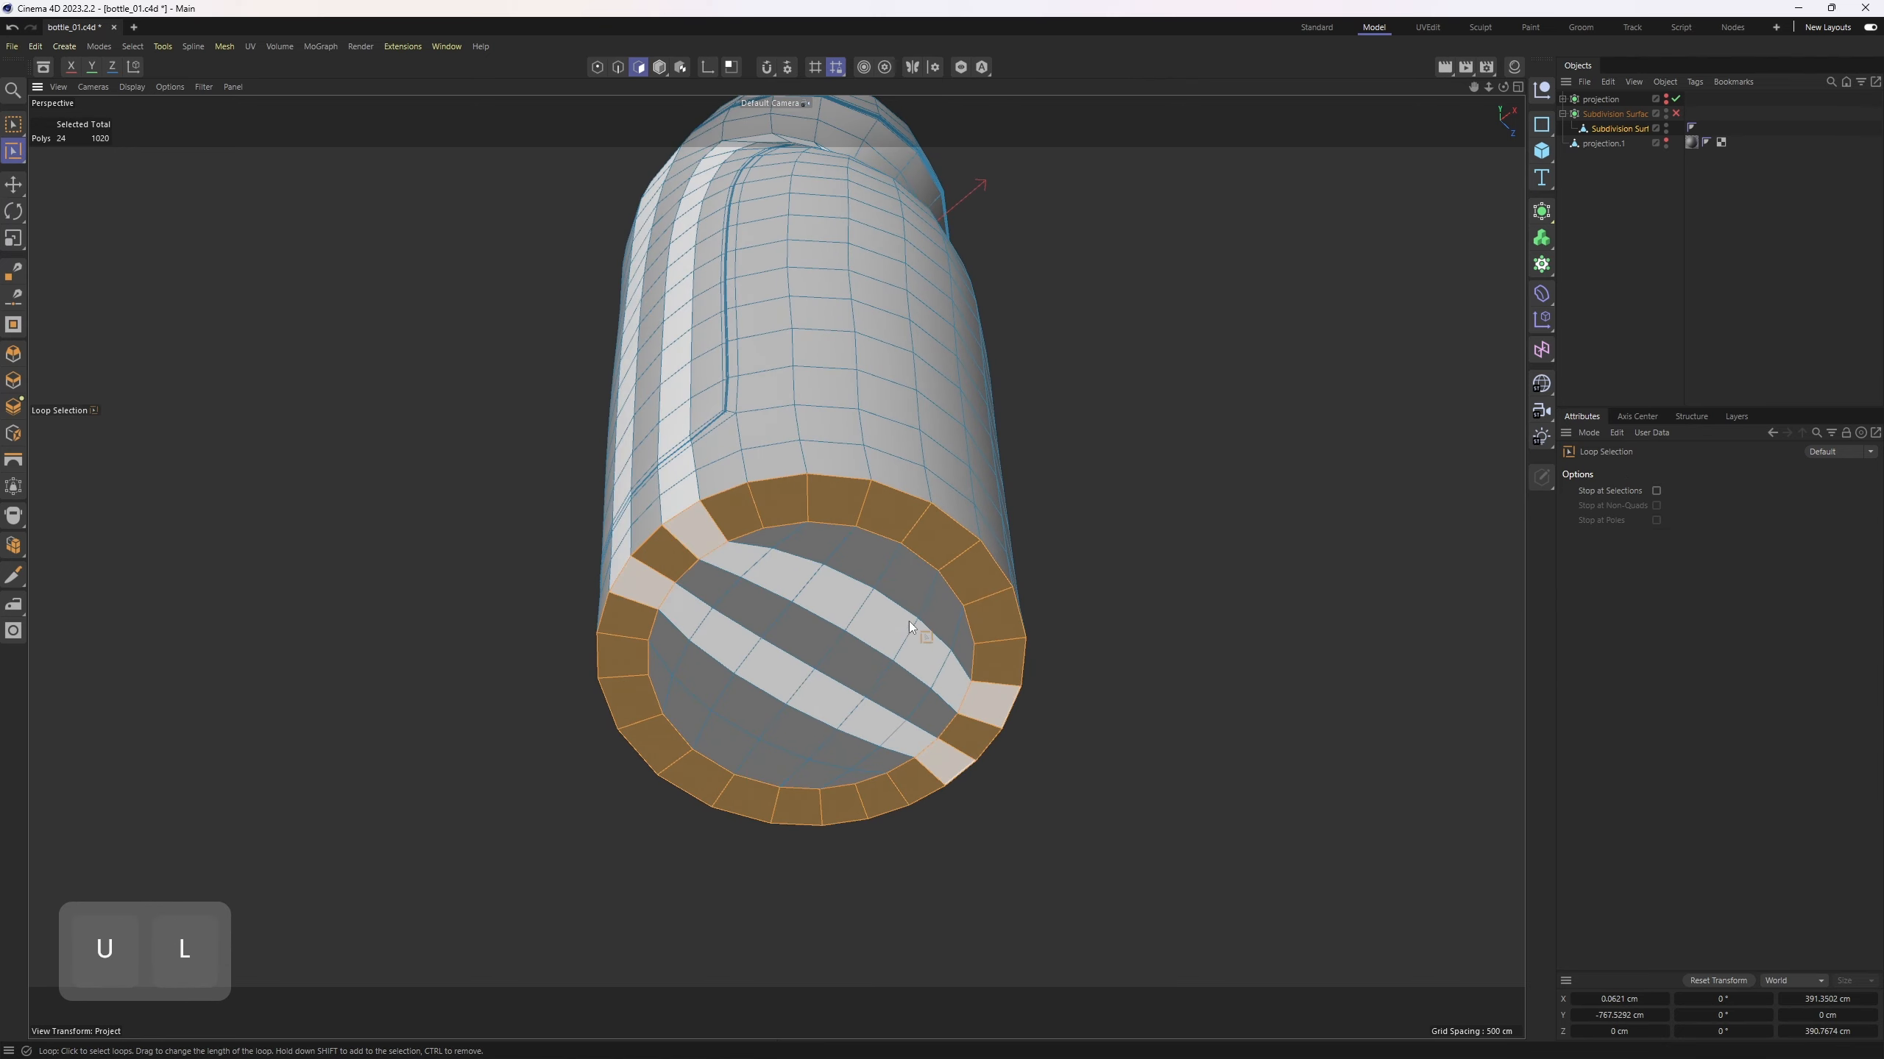
Step: Select all the cap polygons enclosed by the ring with Fill Selection
key(u)
key(f)
click(889, 647)
scroll(997, 657, up, 2)
alt+drag(973, 640, 1046, 644)
scroll(1051, 642, up, 2)
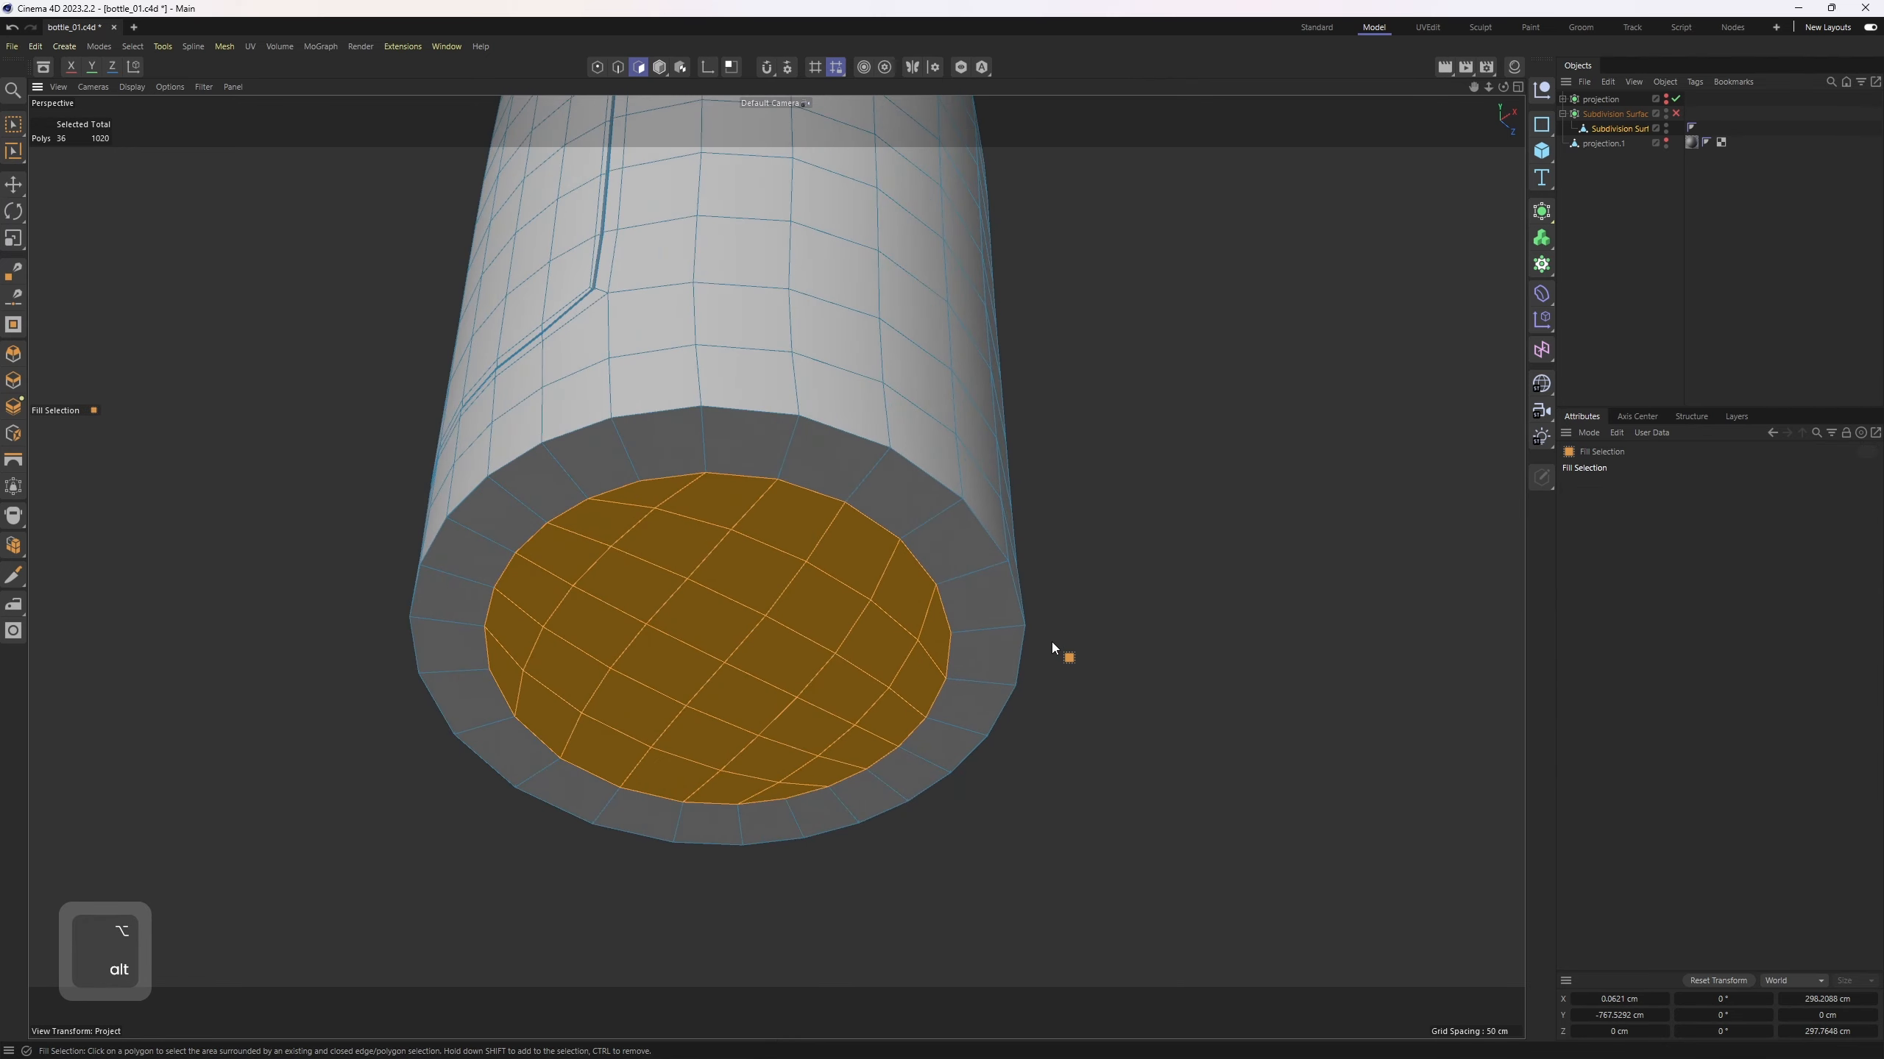
Step: Inset the cap polygons to about 283 cm wide and raise them into the sleeve to about Y -761 cm
key(m)
key(w)
drag(1301, 805, 1302, 808)
key(e)
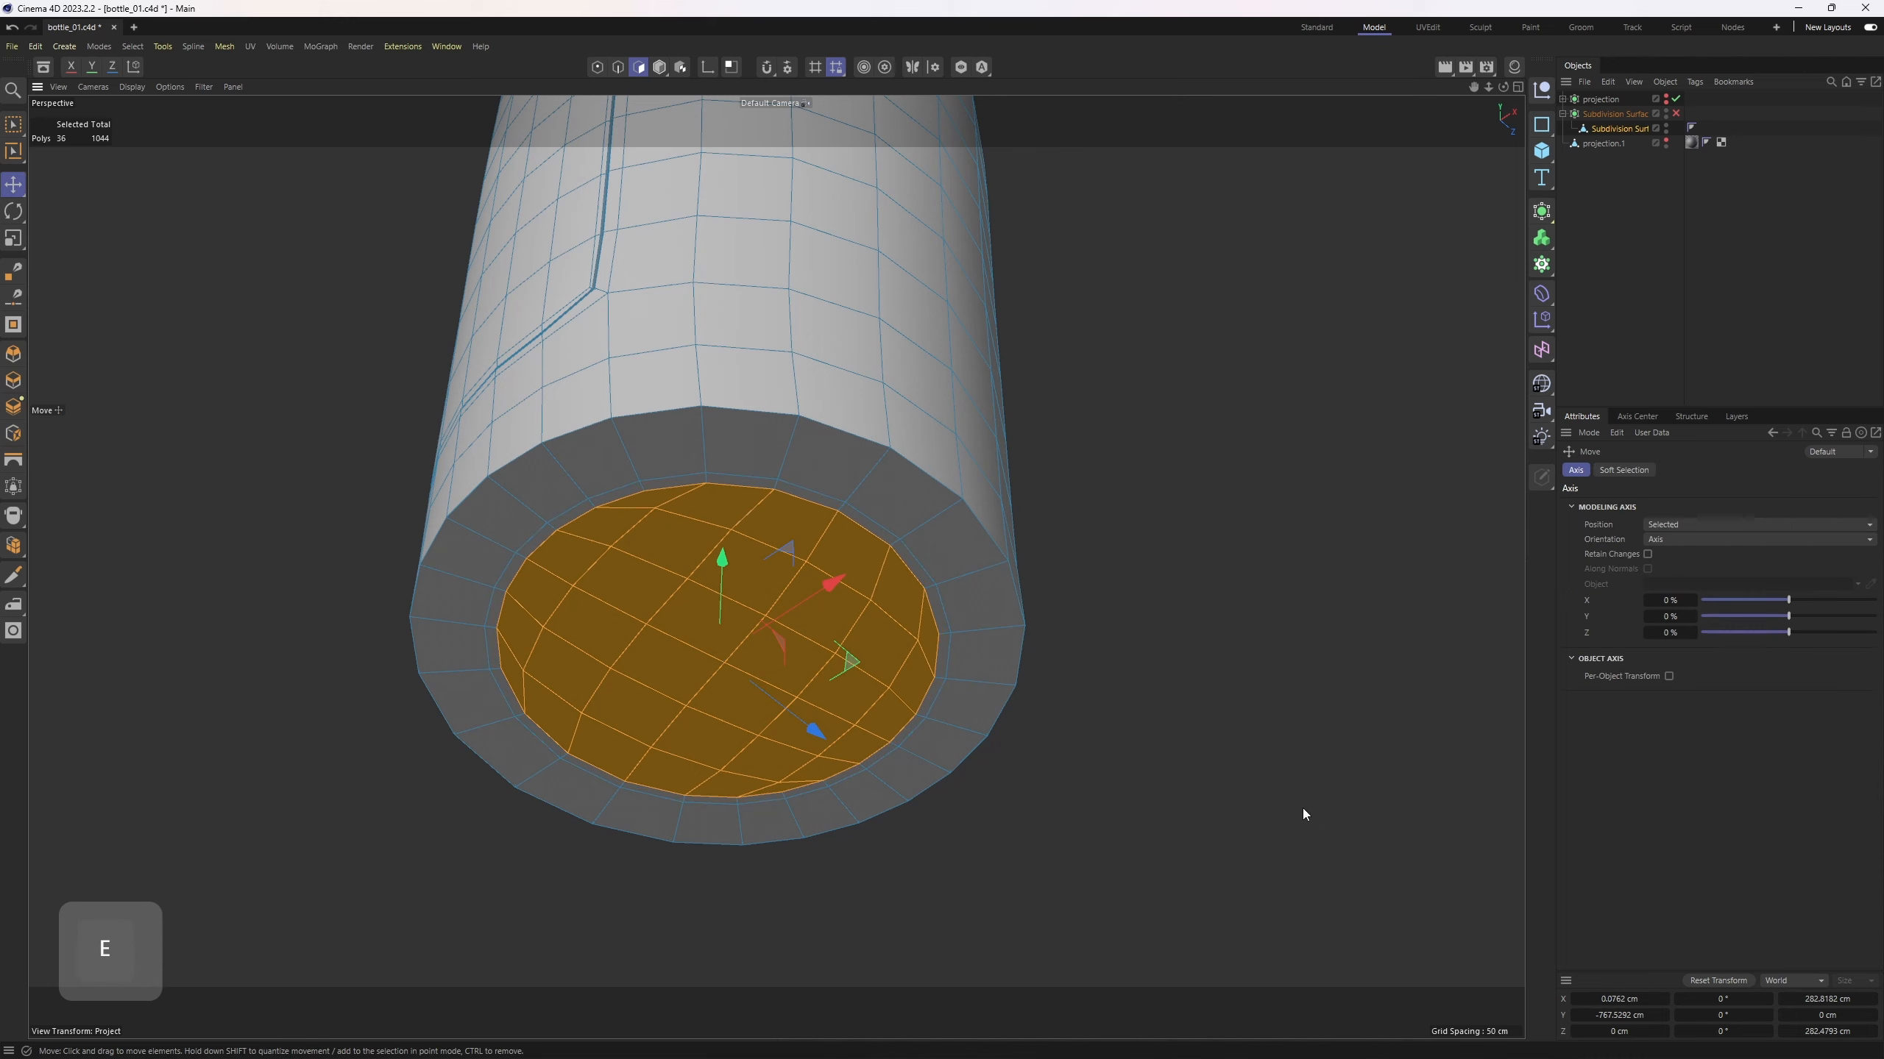
scroll(867, 638, up, 2)
alt+drag(742, 562, 706, 535)
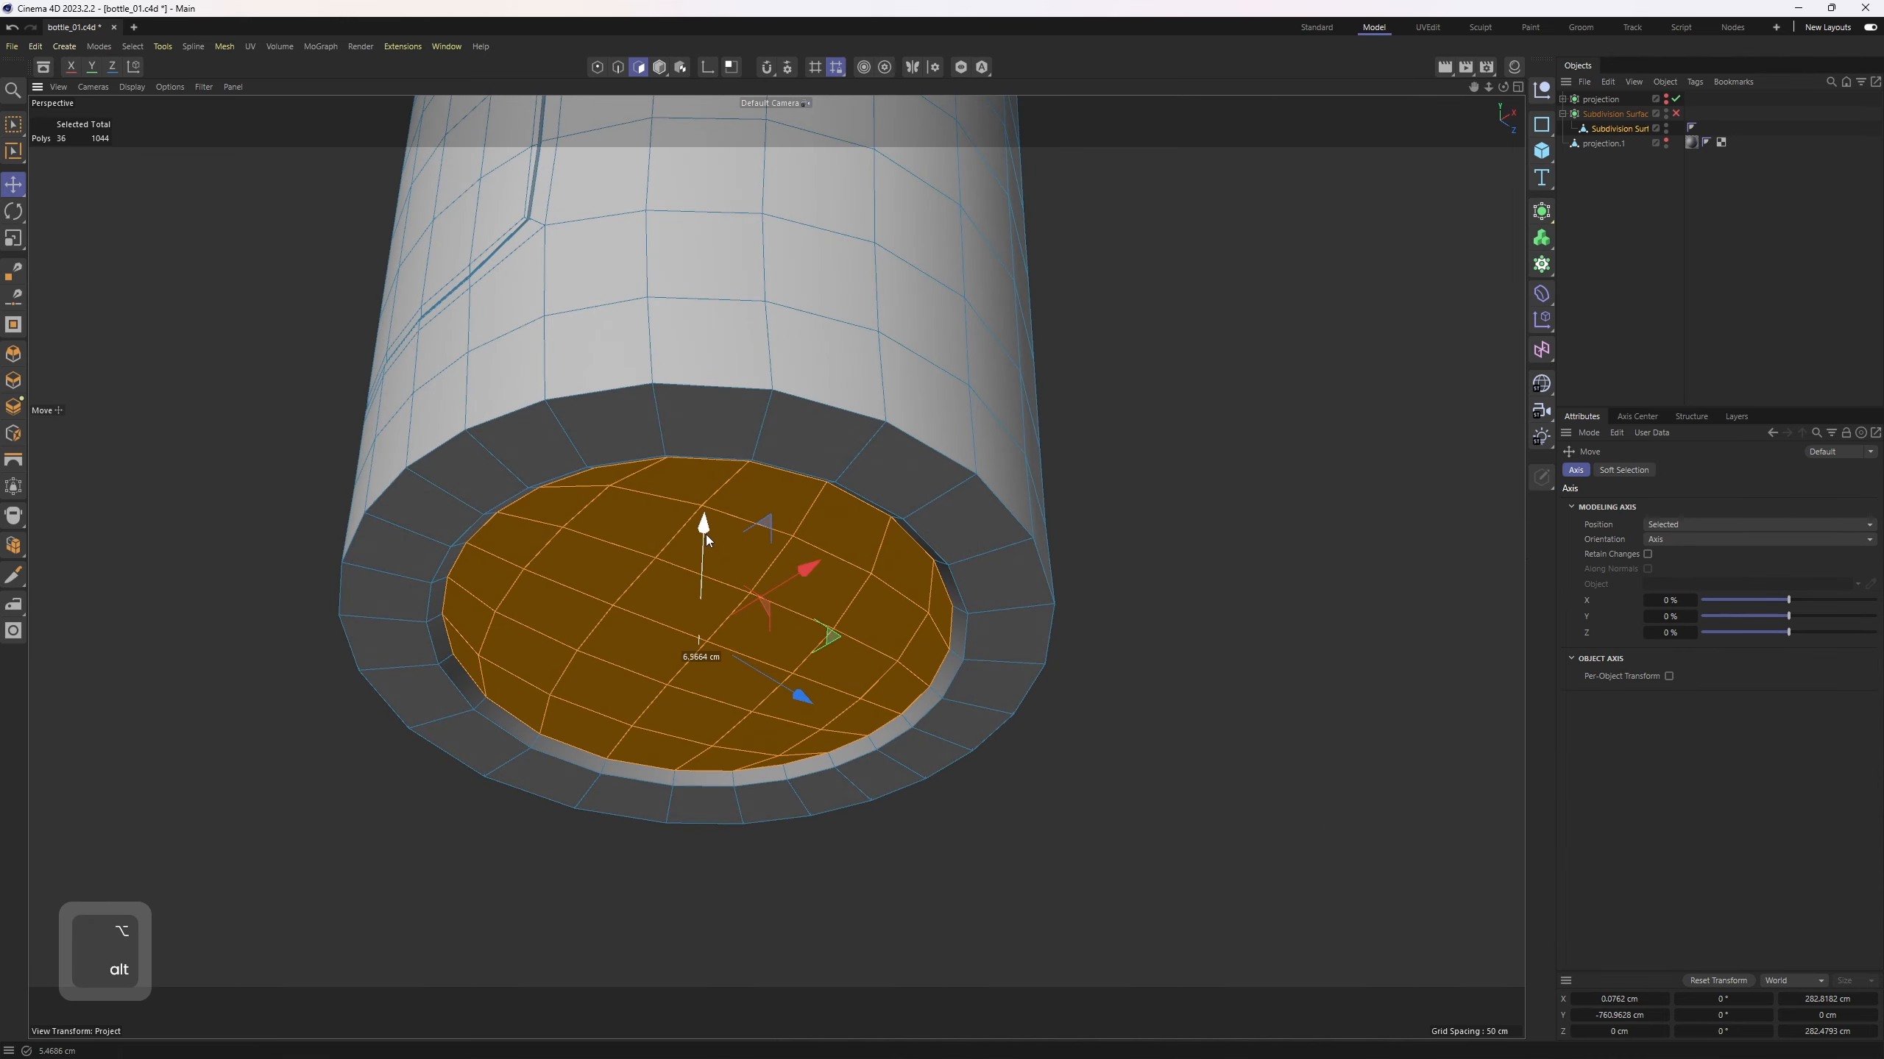
Step: Select the cap's centre point and enable Soft Selection with Dome falloff and a 131 cm radius
alt+drag(709, 627, 771, 602)
key(1)
click(705, 657)
alt+drag(1482, 552, 1457, 571)
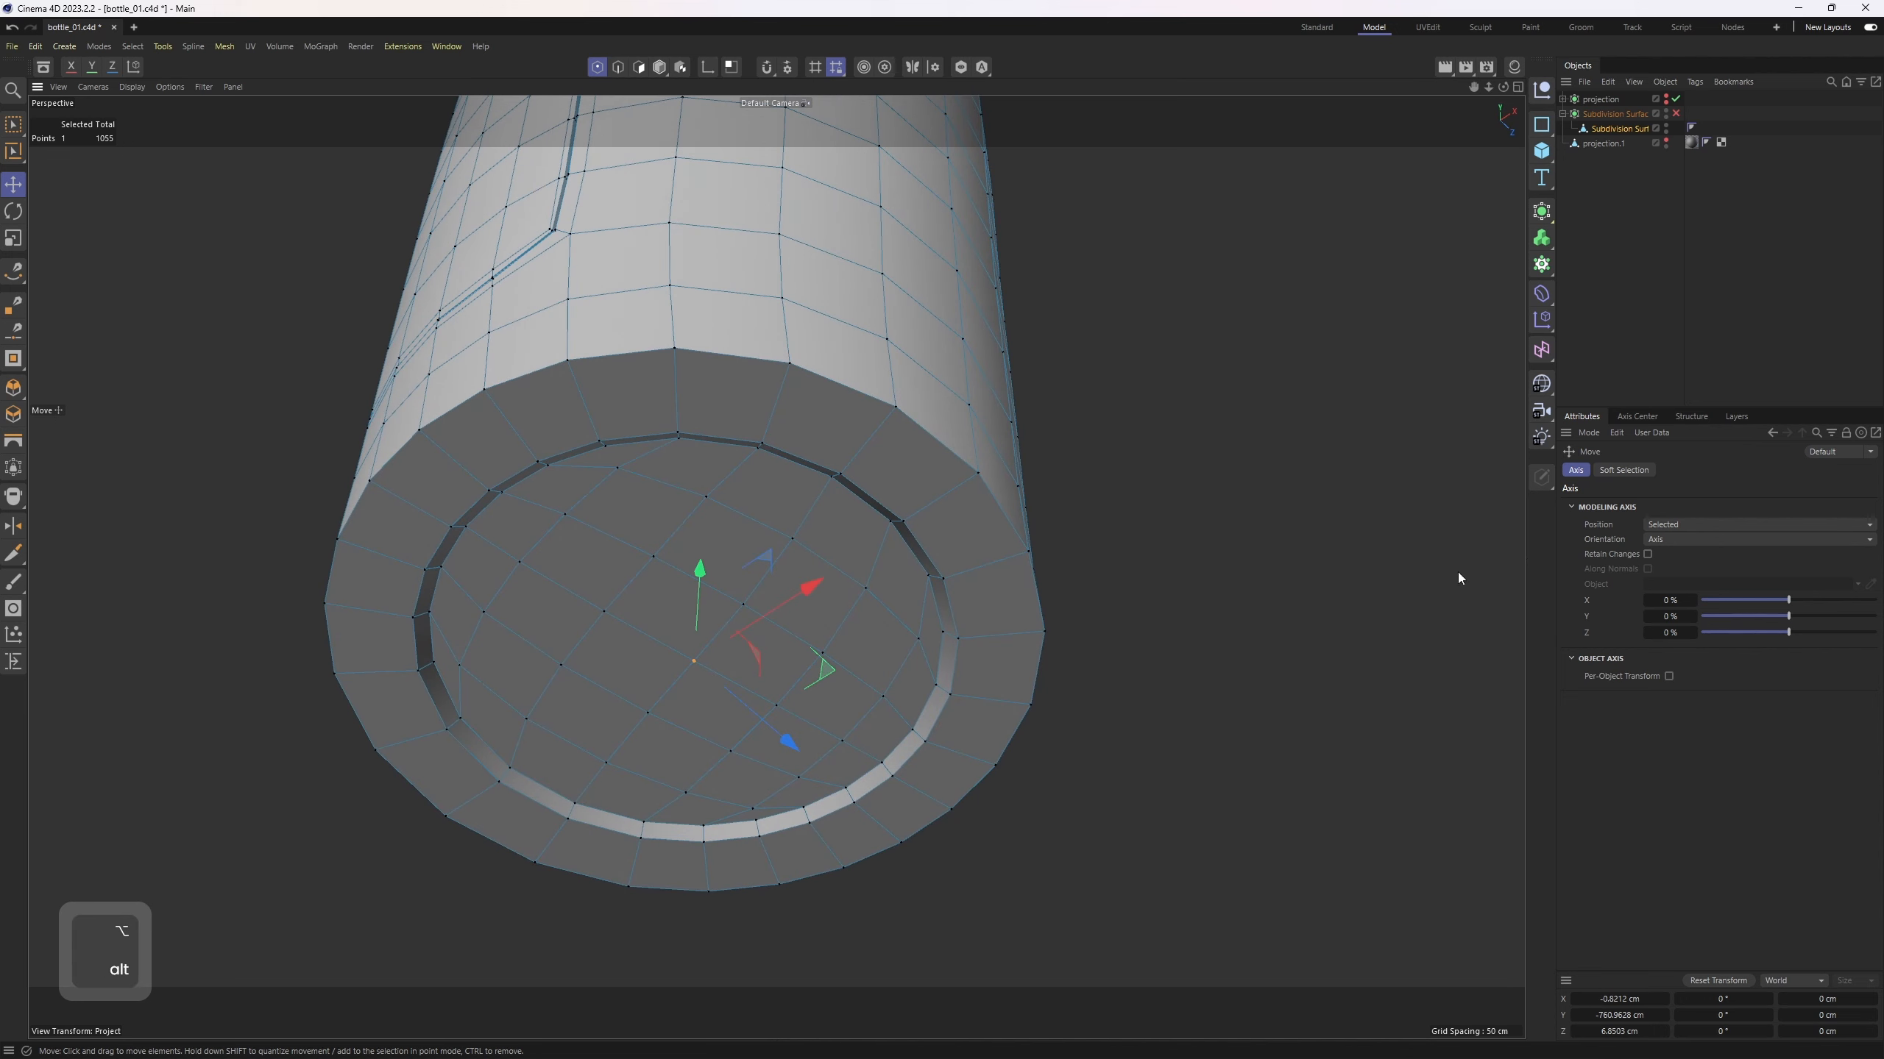
click(1631, 472)
click(1613, 504)
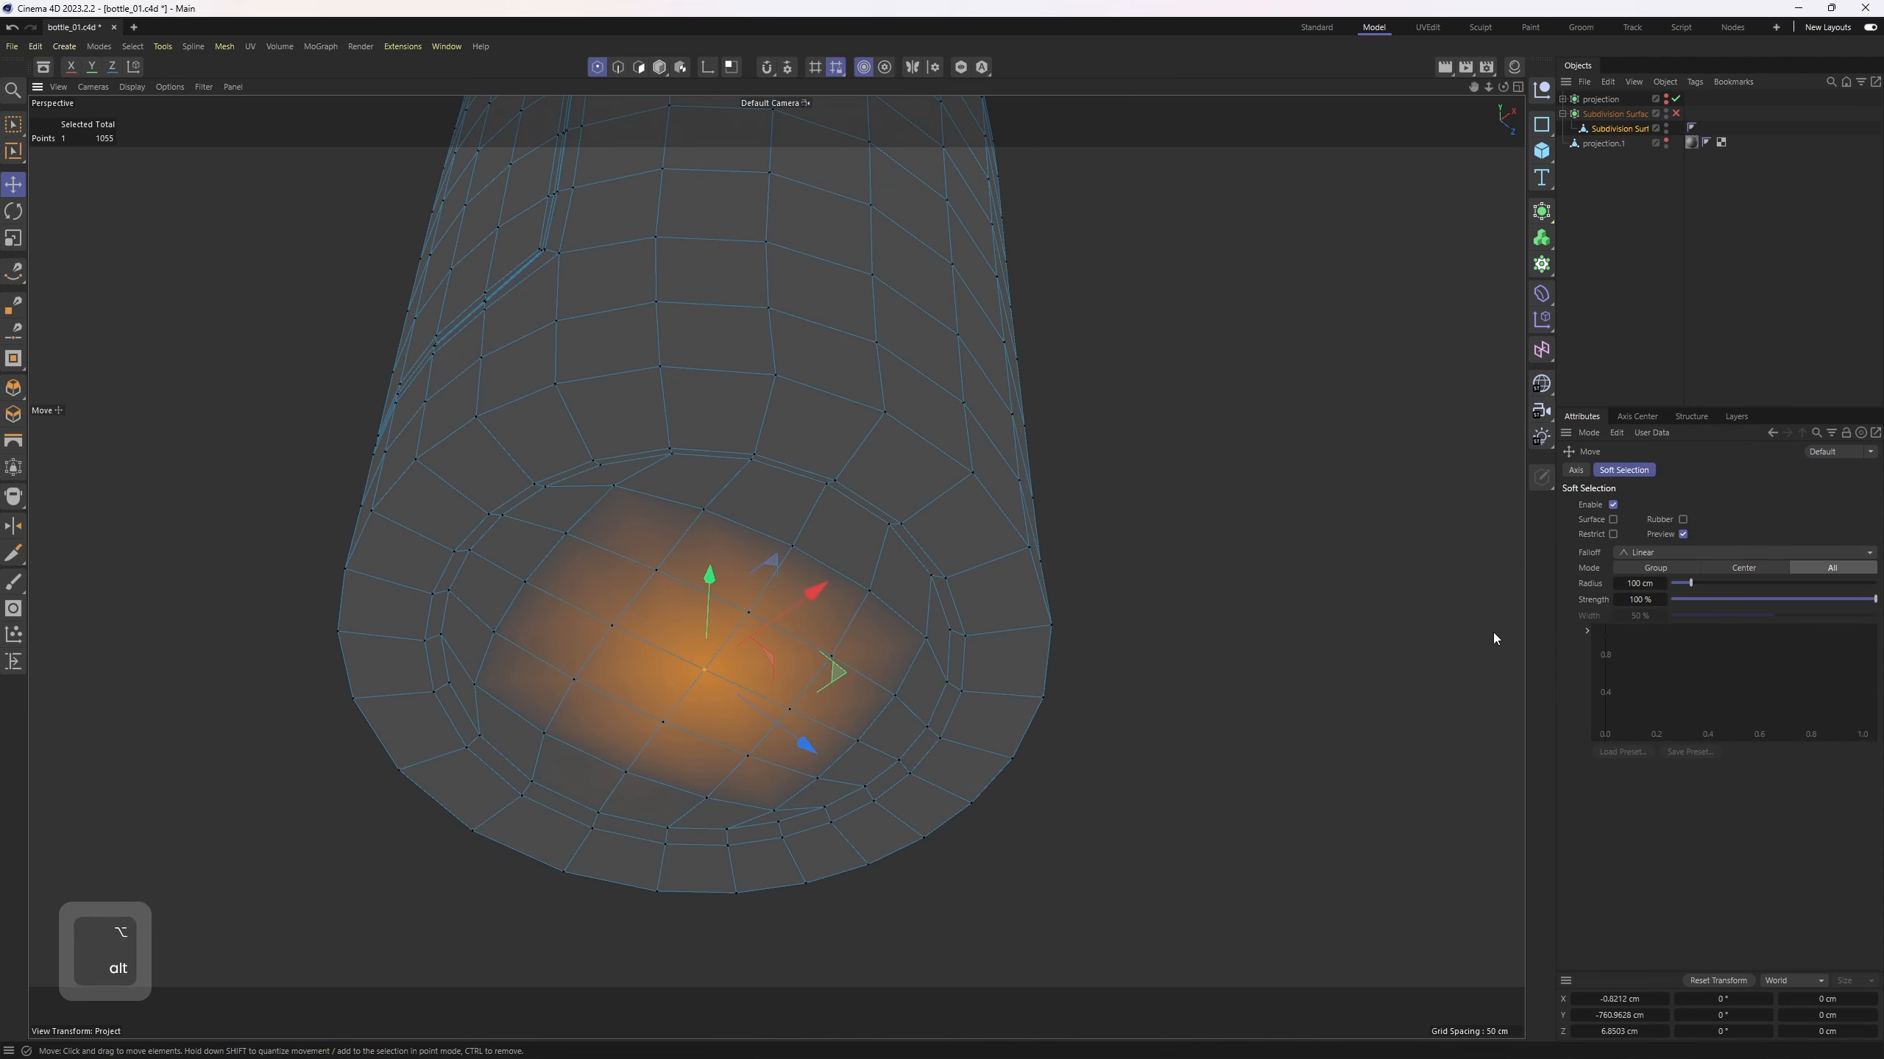
click(1647, 553)
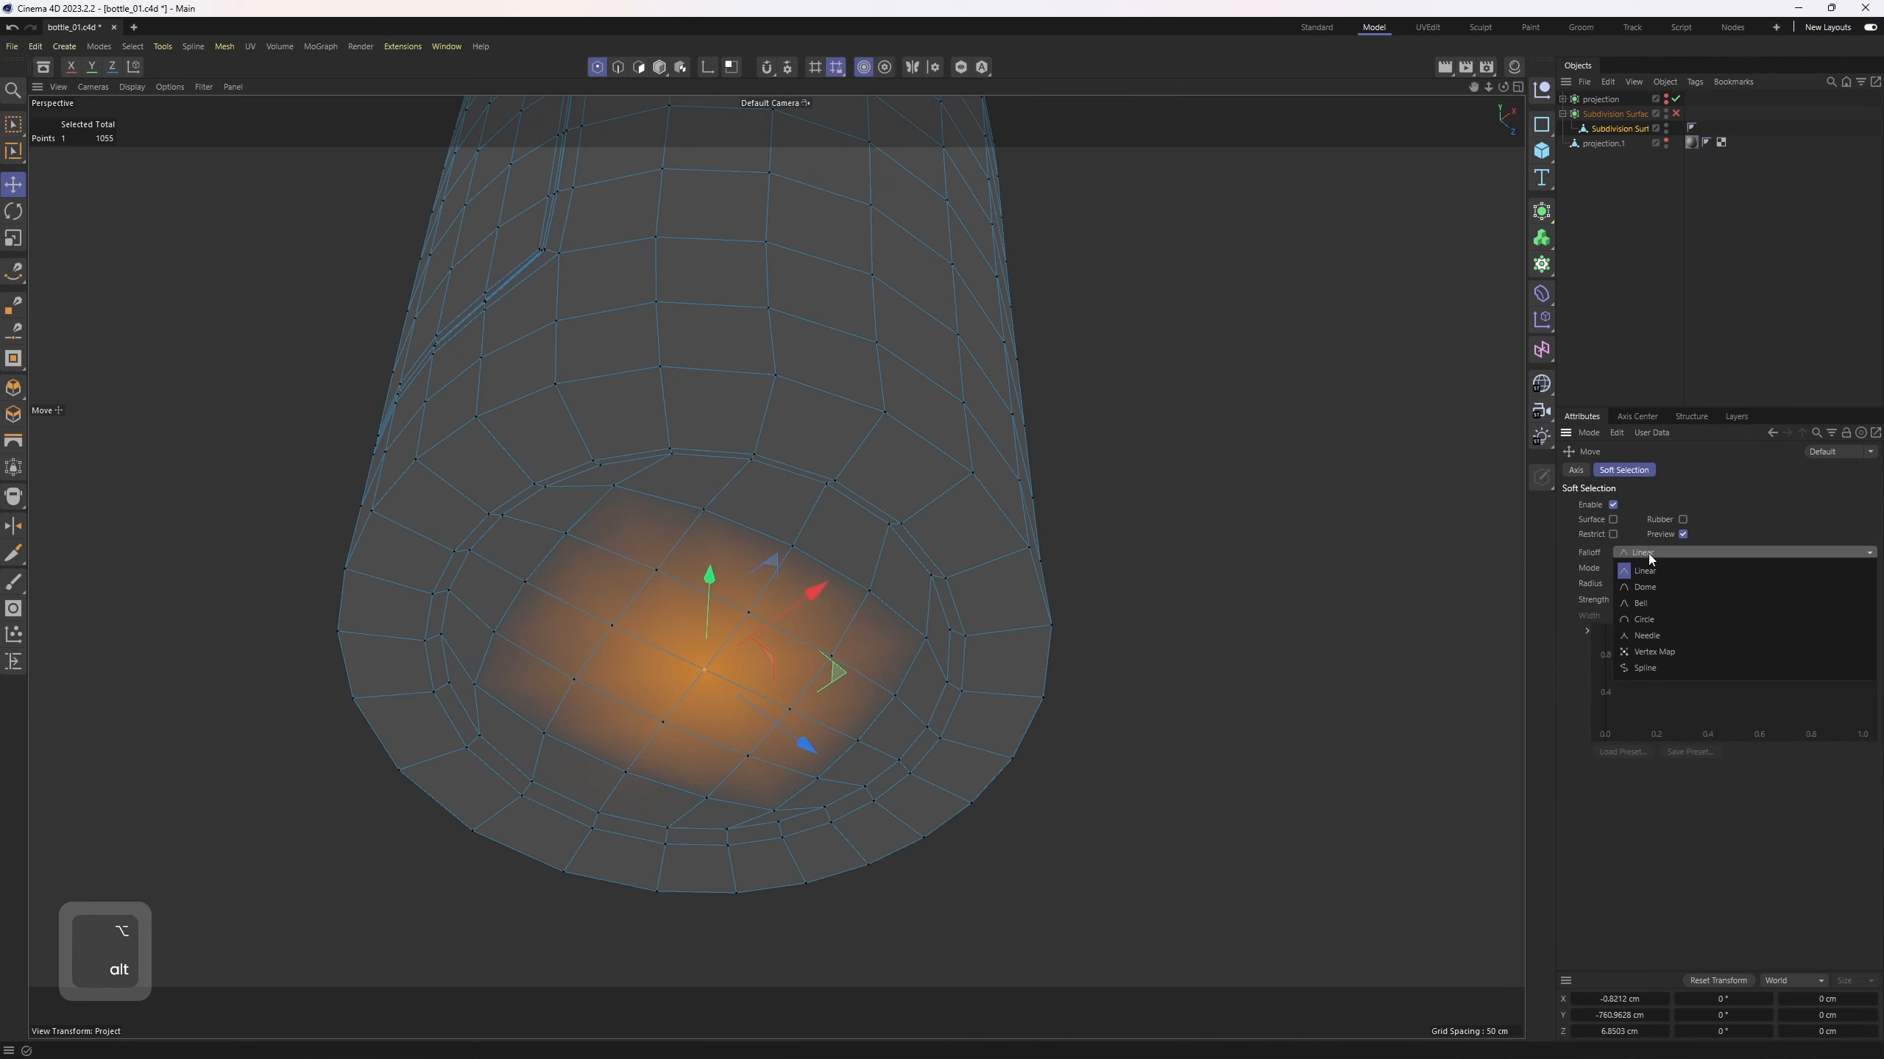
click(1655, 587)
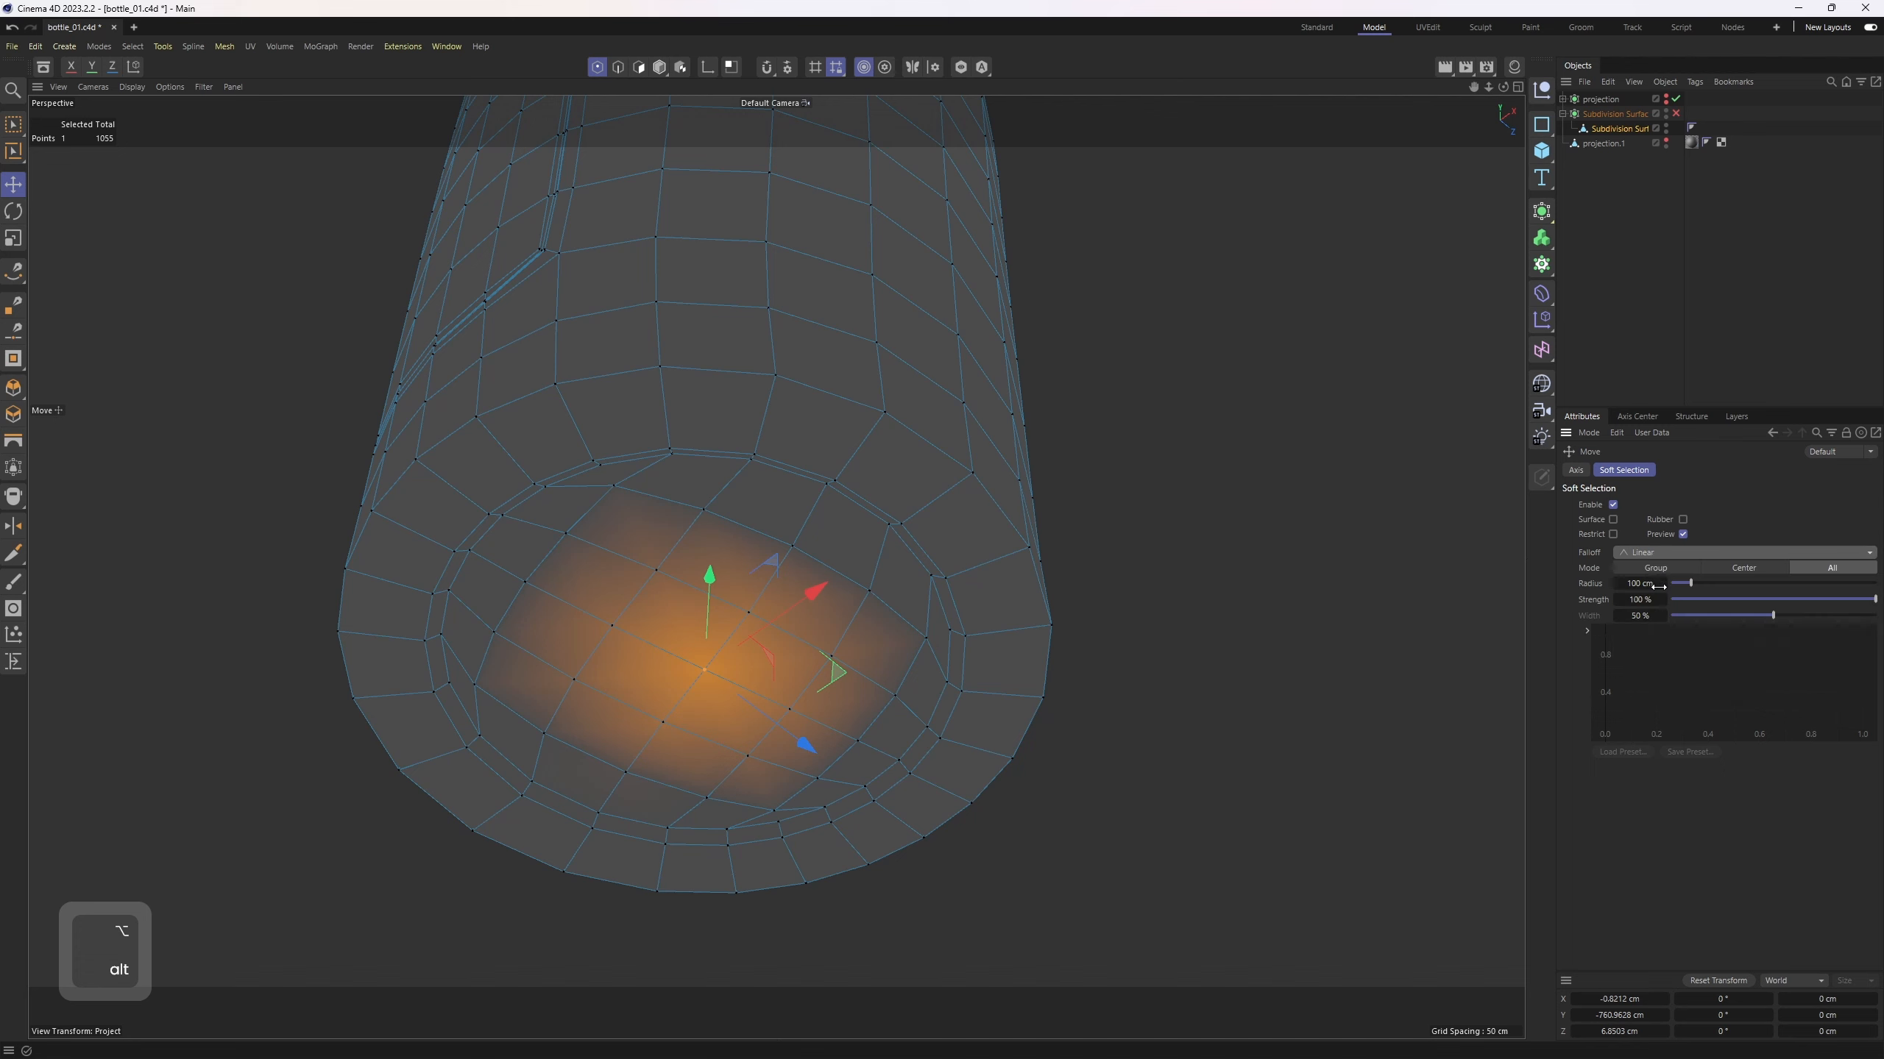
alt+drag(722, 587, 745, 602)
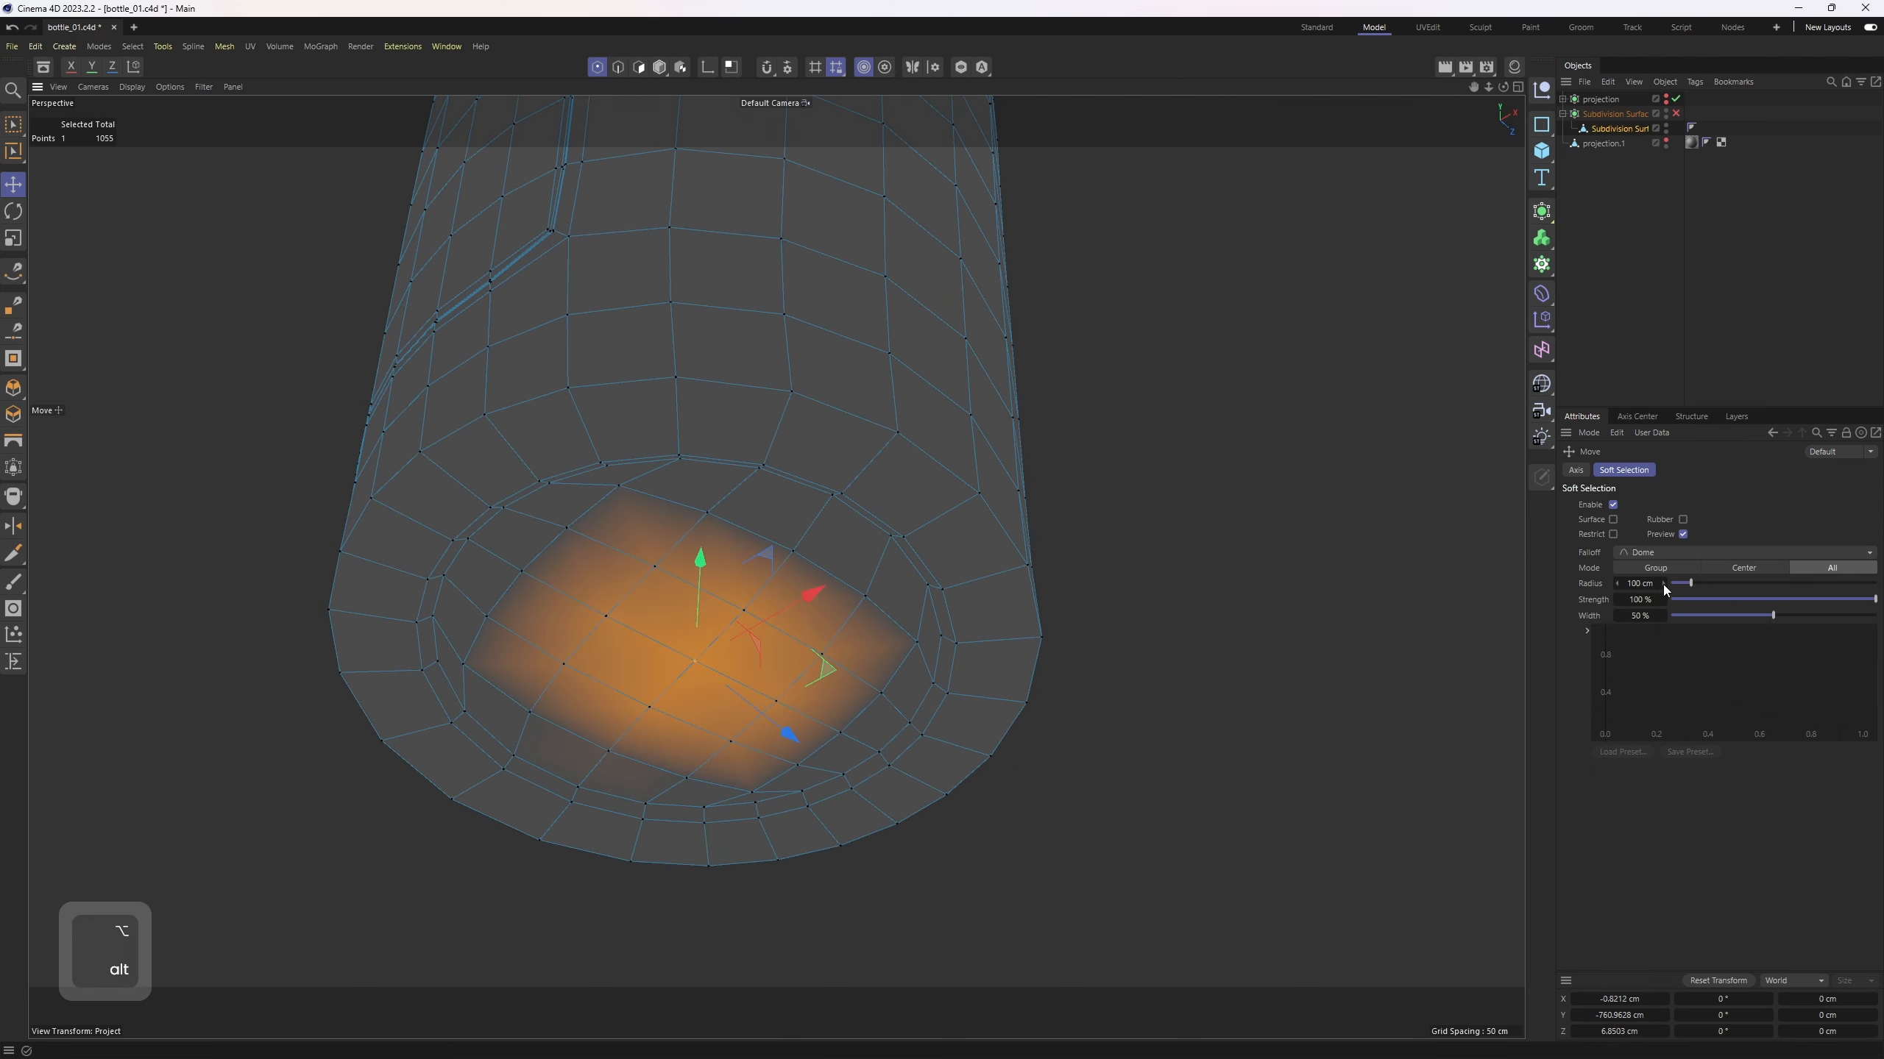
click(1663, 585)
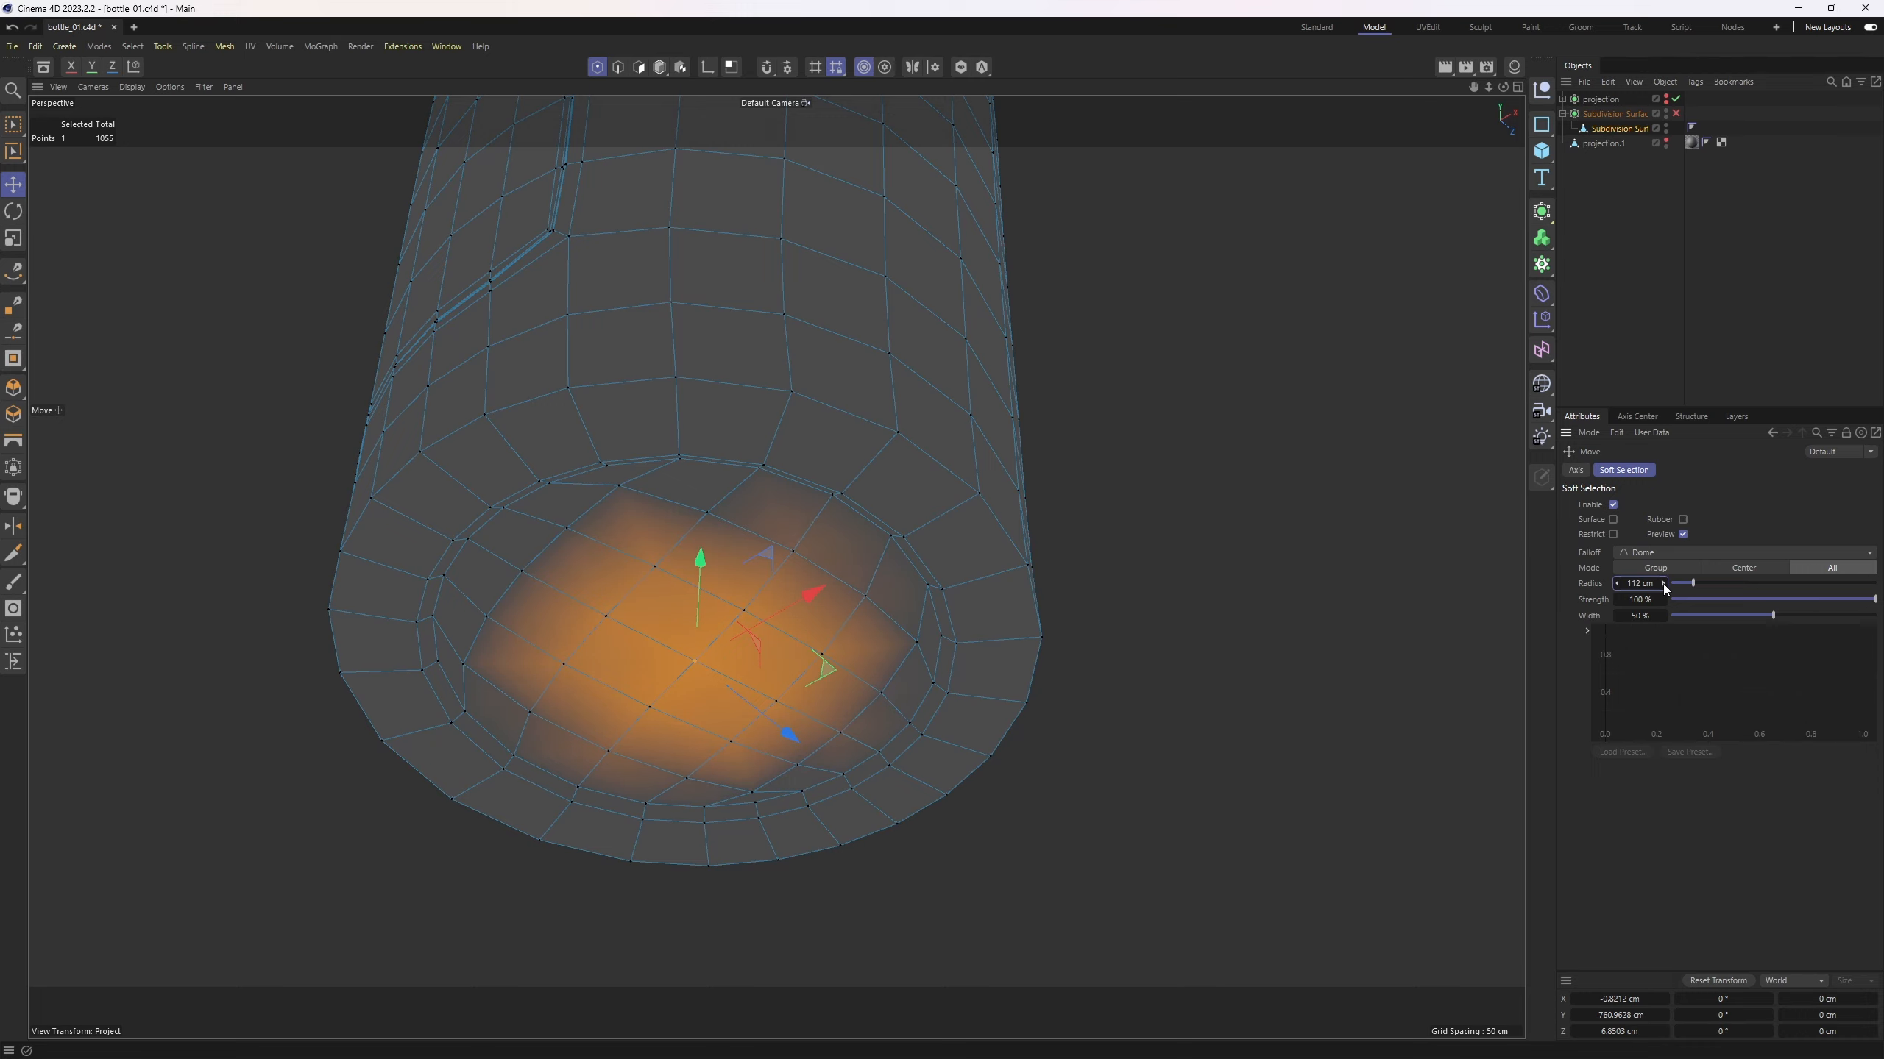
click(1664, 584)
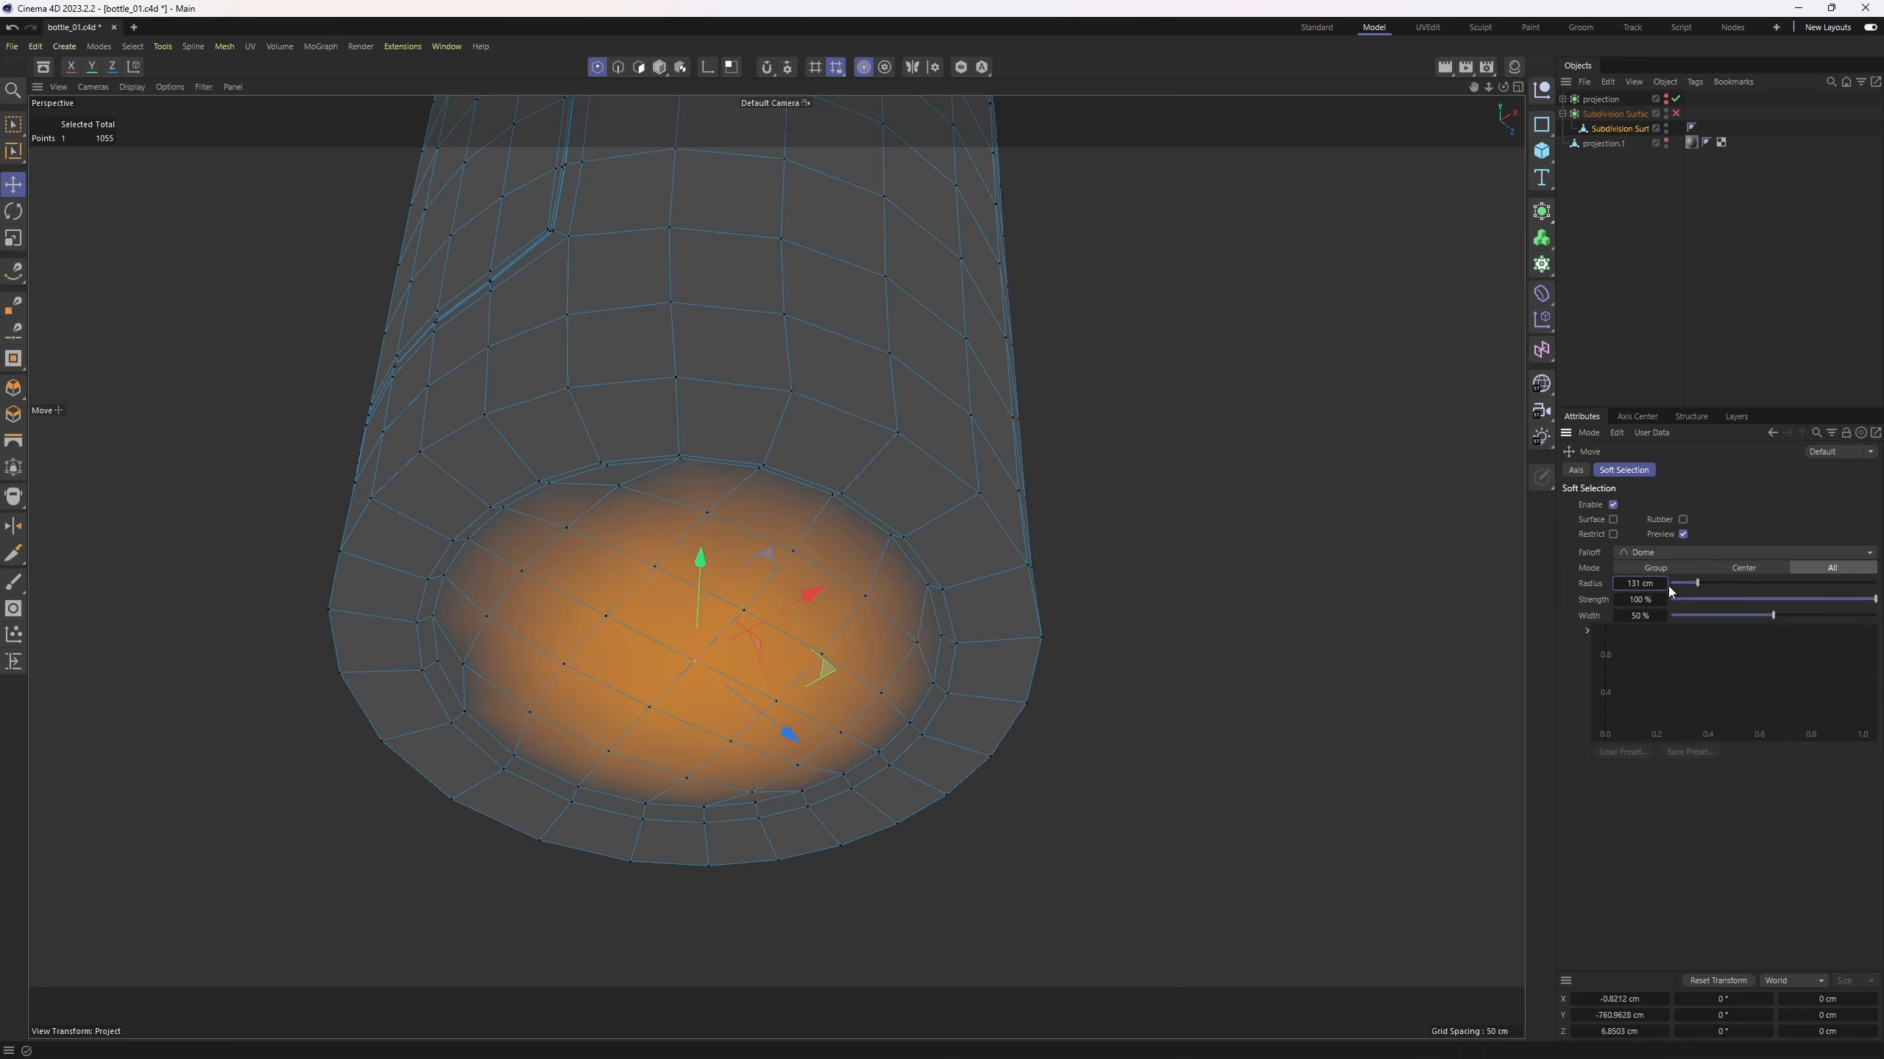
Step: Raise the cap's soft-selected centre to about Y -744.5 cm, checking the dome in the front and right views
drag(699, 561, 697, 551)
middle_click(698, 550)
middle_click(406, 743)
scroll(578, 743, down, 8)
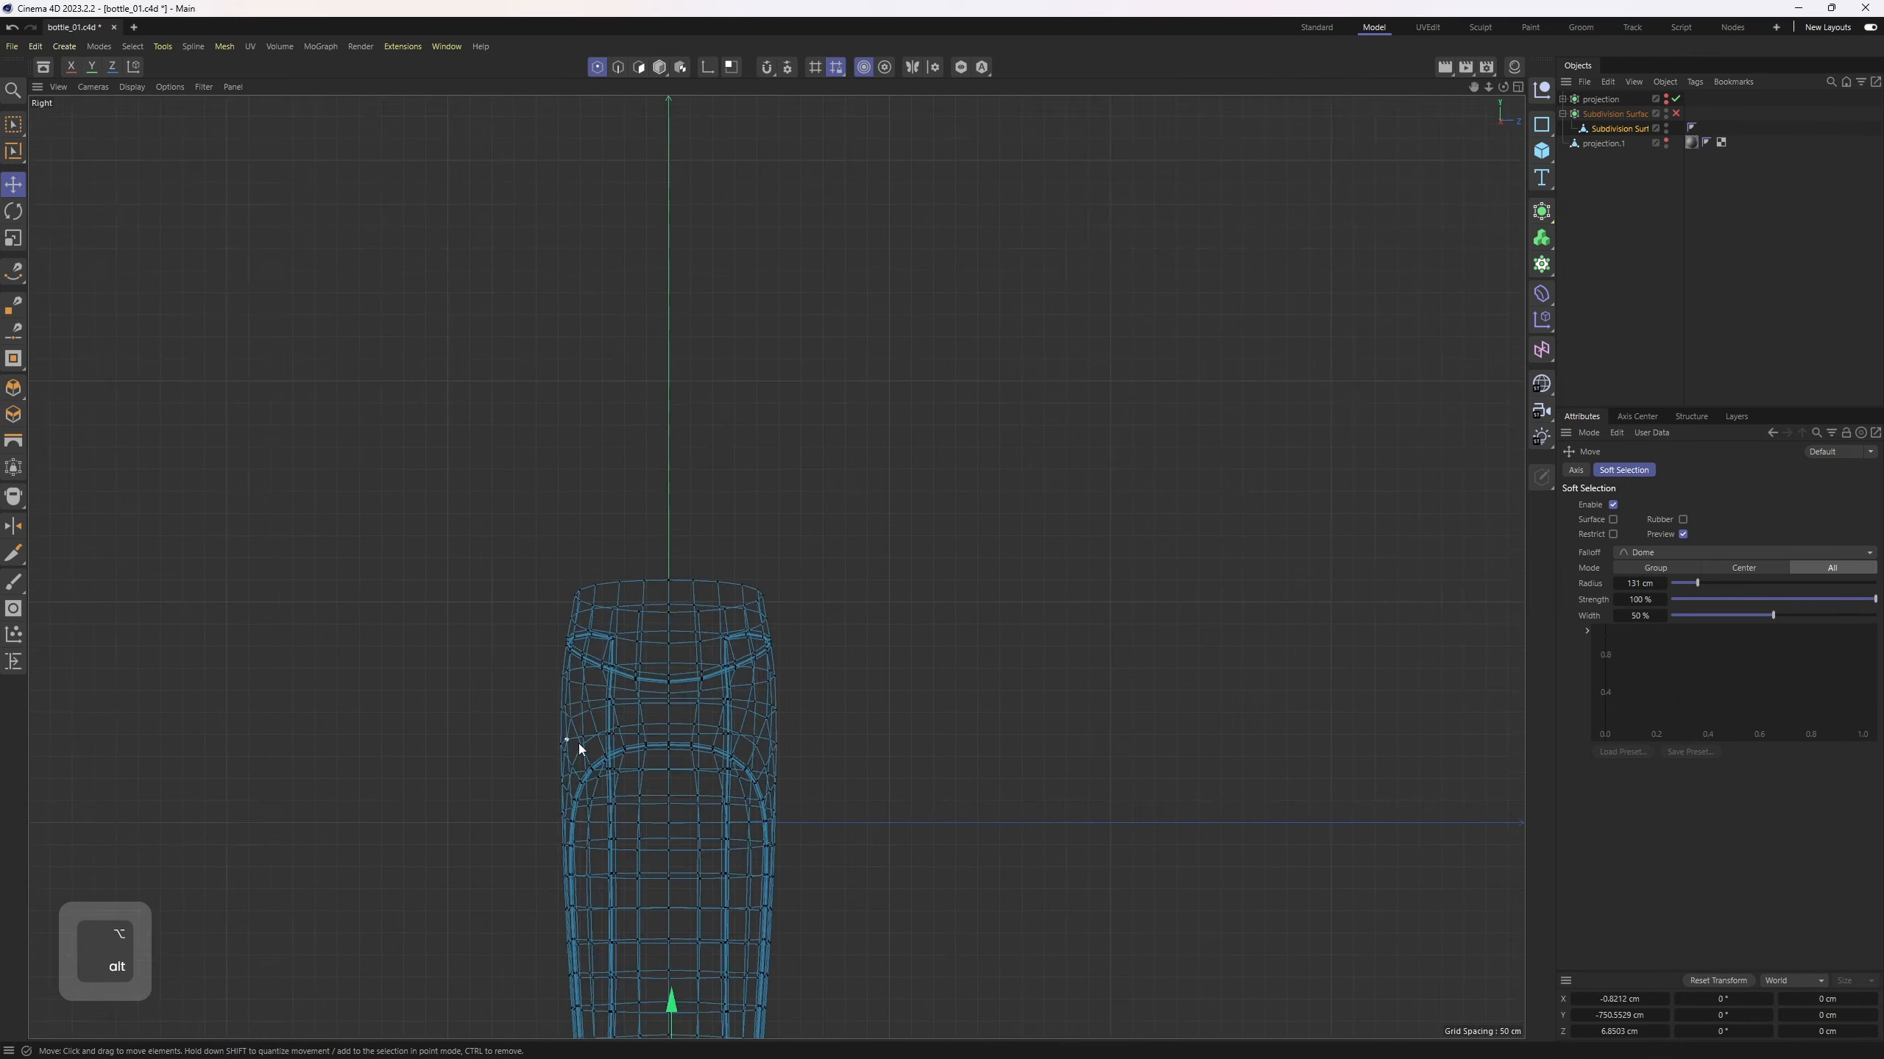
alt+middle_drag(578, 743, 644, 427)
middle_click(927, 832)
middle_click(1171, 967)
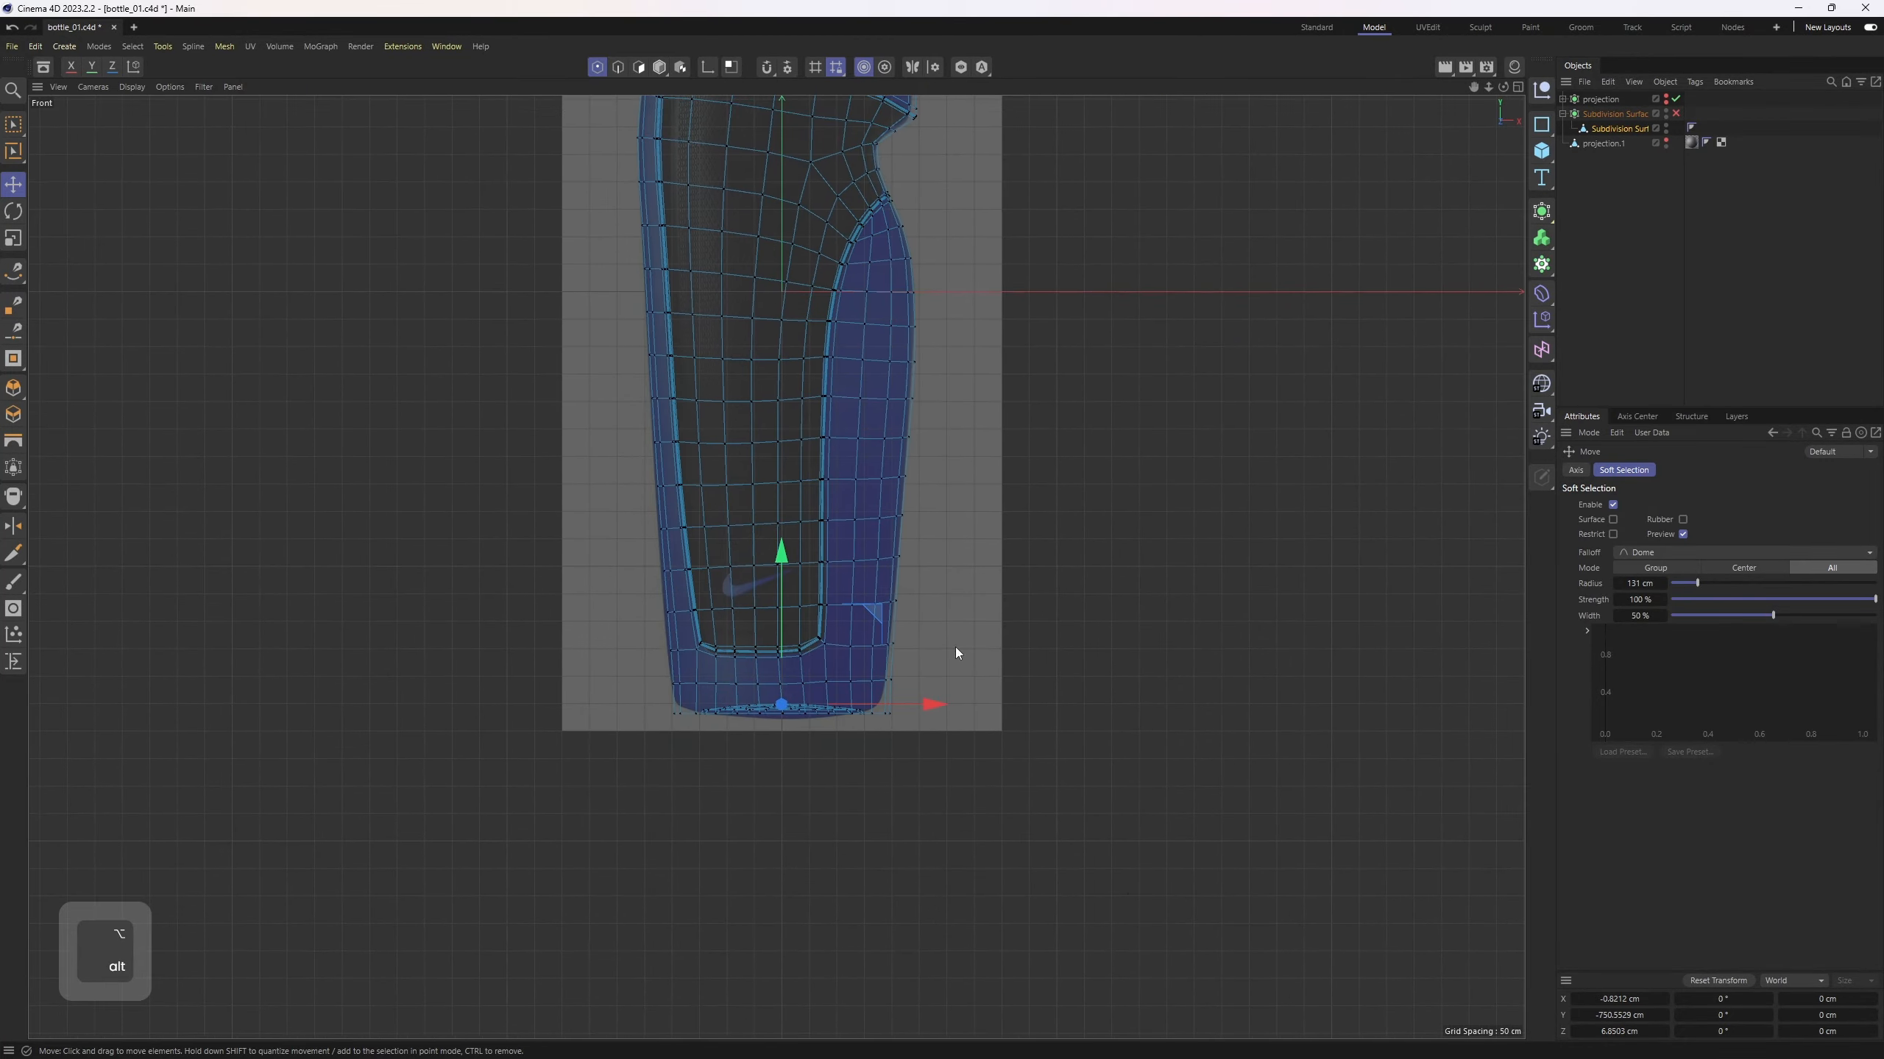
scroll(830, 688, up, 5)
middle_click(830, 688)
middle_click(435, 769)
scroll(735, 580, up, 8)
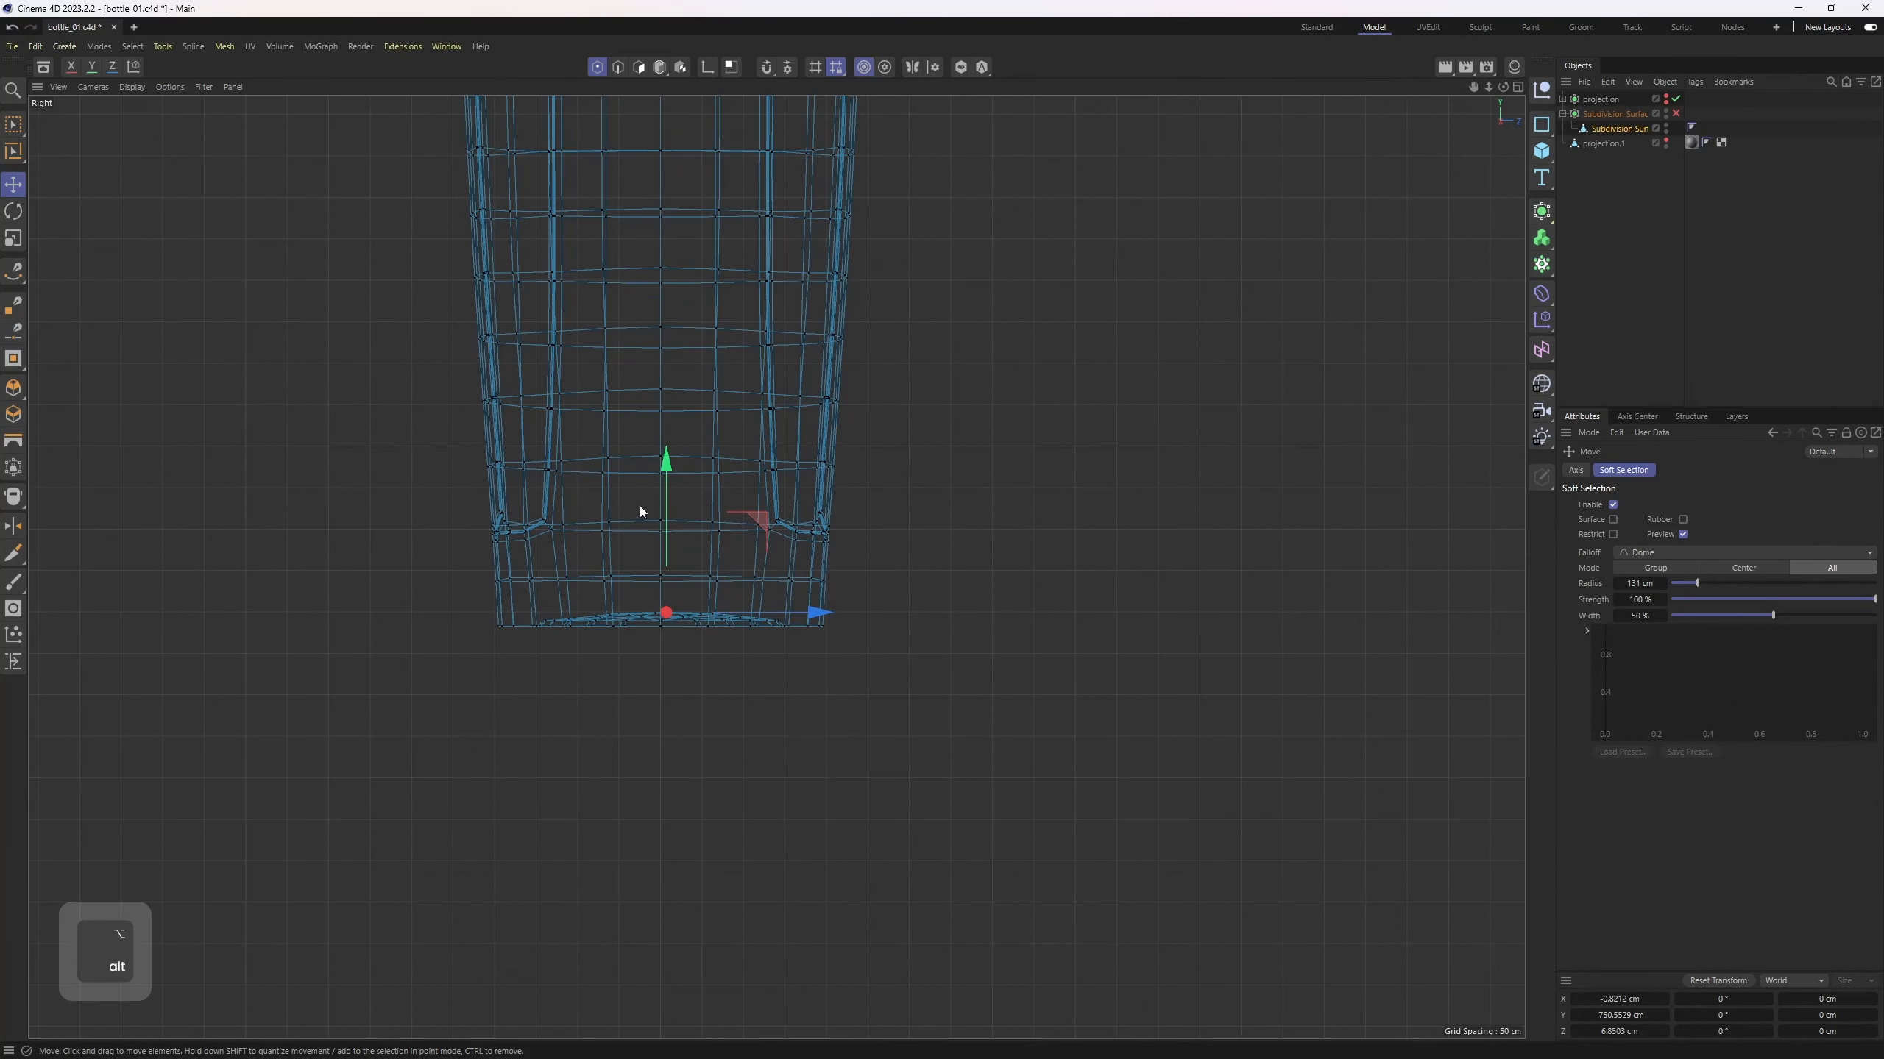
drag(710, 645, 710, 629)
middle_click(710, 630)
middle_click(527, 391)
alt+drag(526, 392, 540, 370)
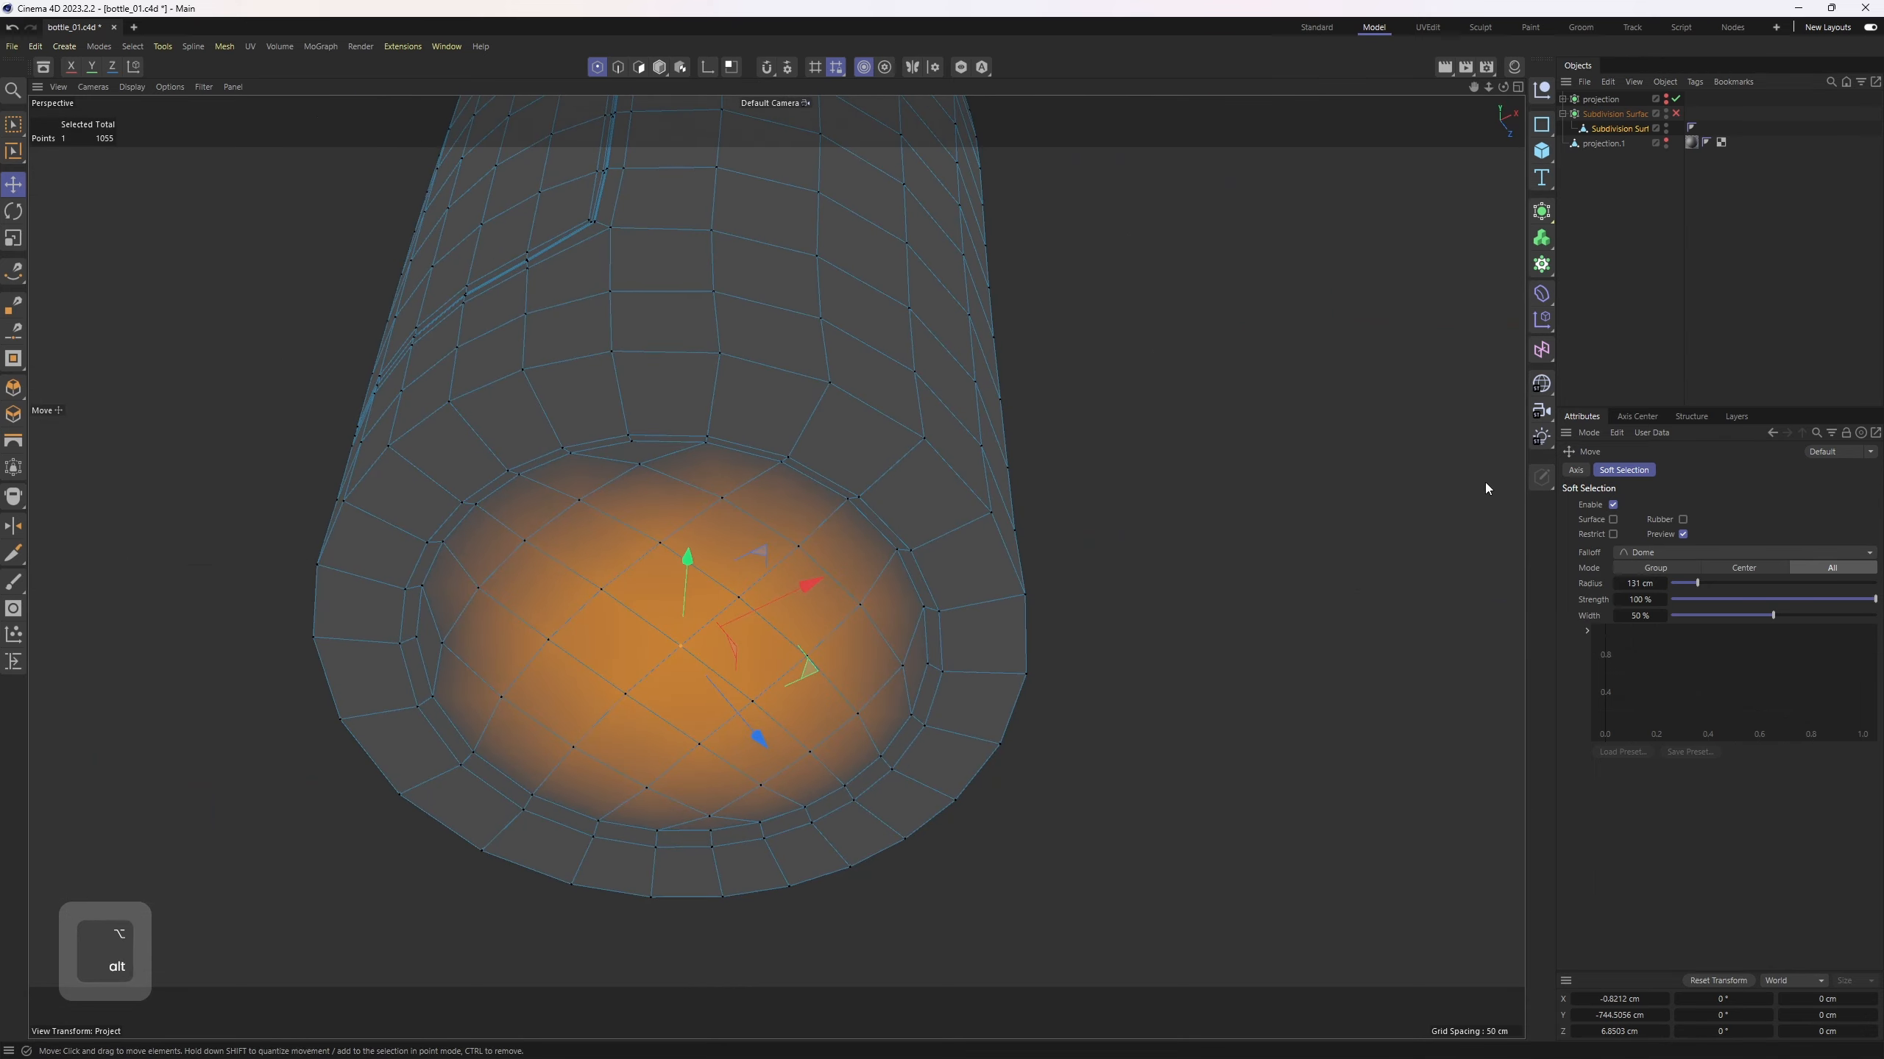
Step: Disable Soft Selection and dissolve the edge loop around the domed cap's recessed rim
click(1612, 507)
alt+drag(1257, 512, 594, 503)
key(2)
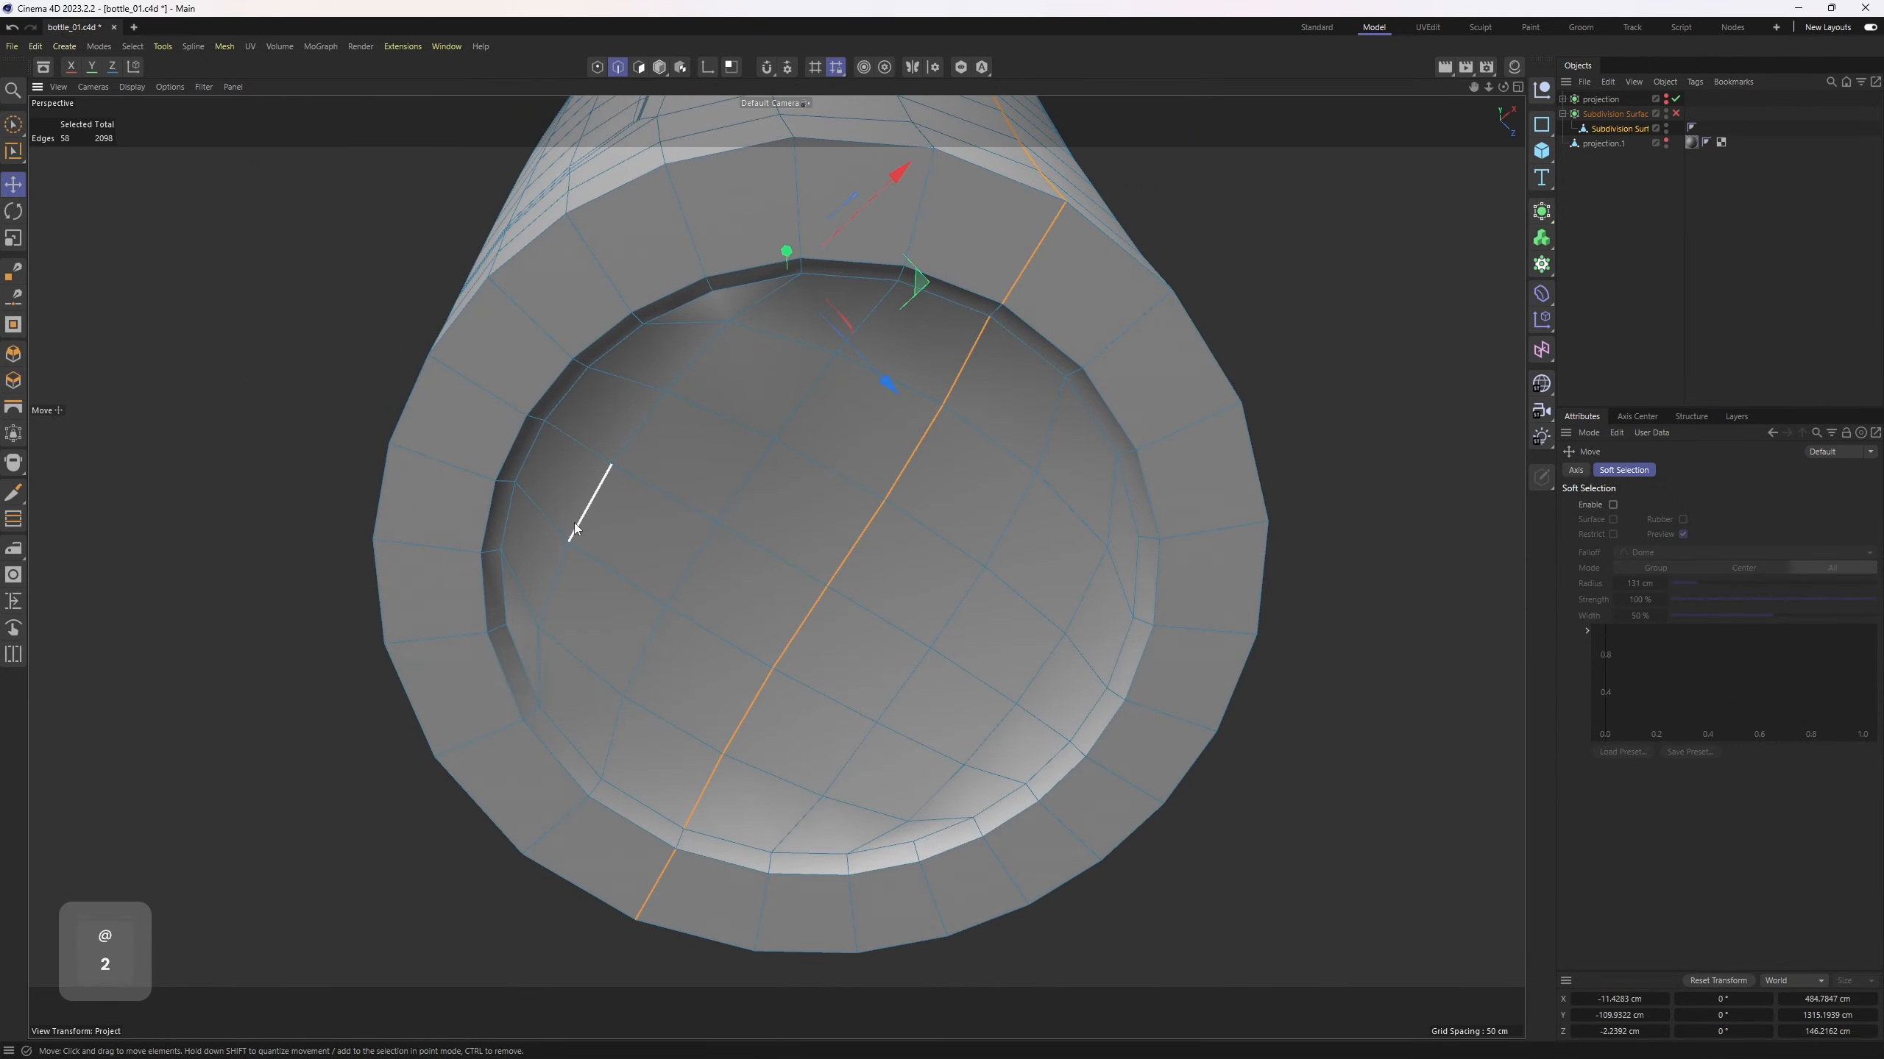
key(u)
key(l)
click(521, 538)
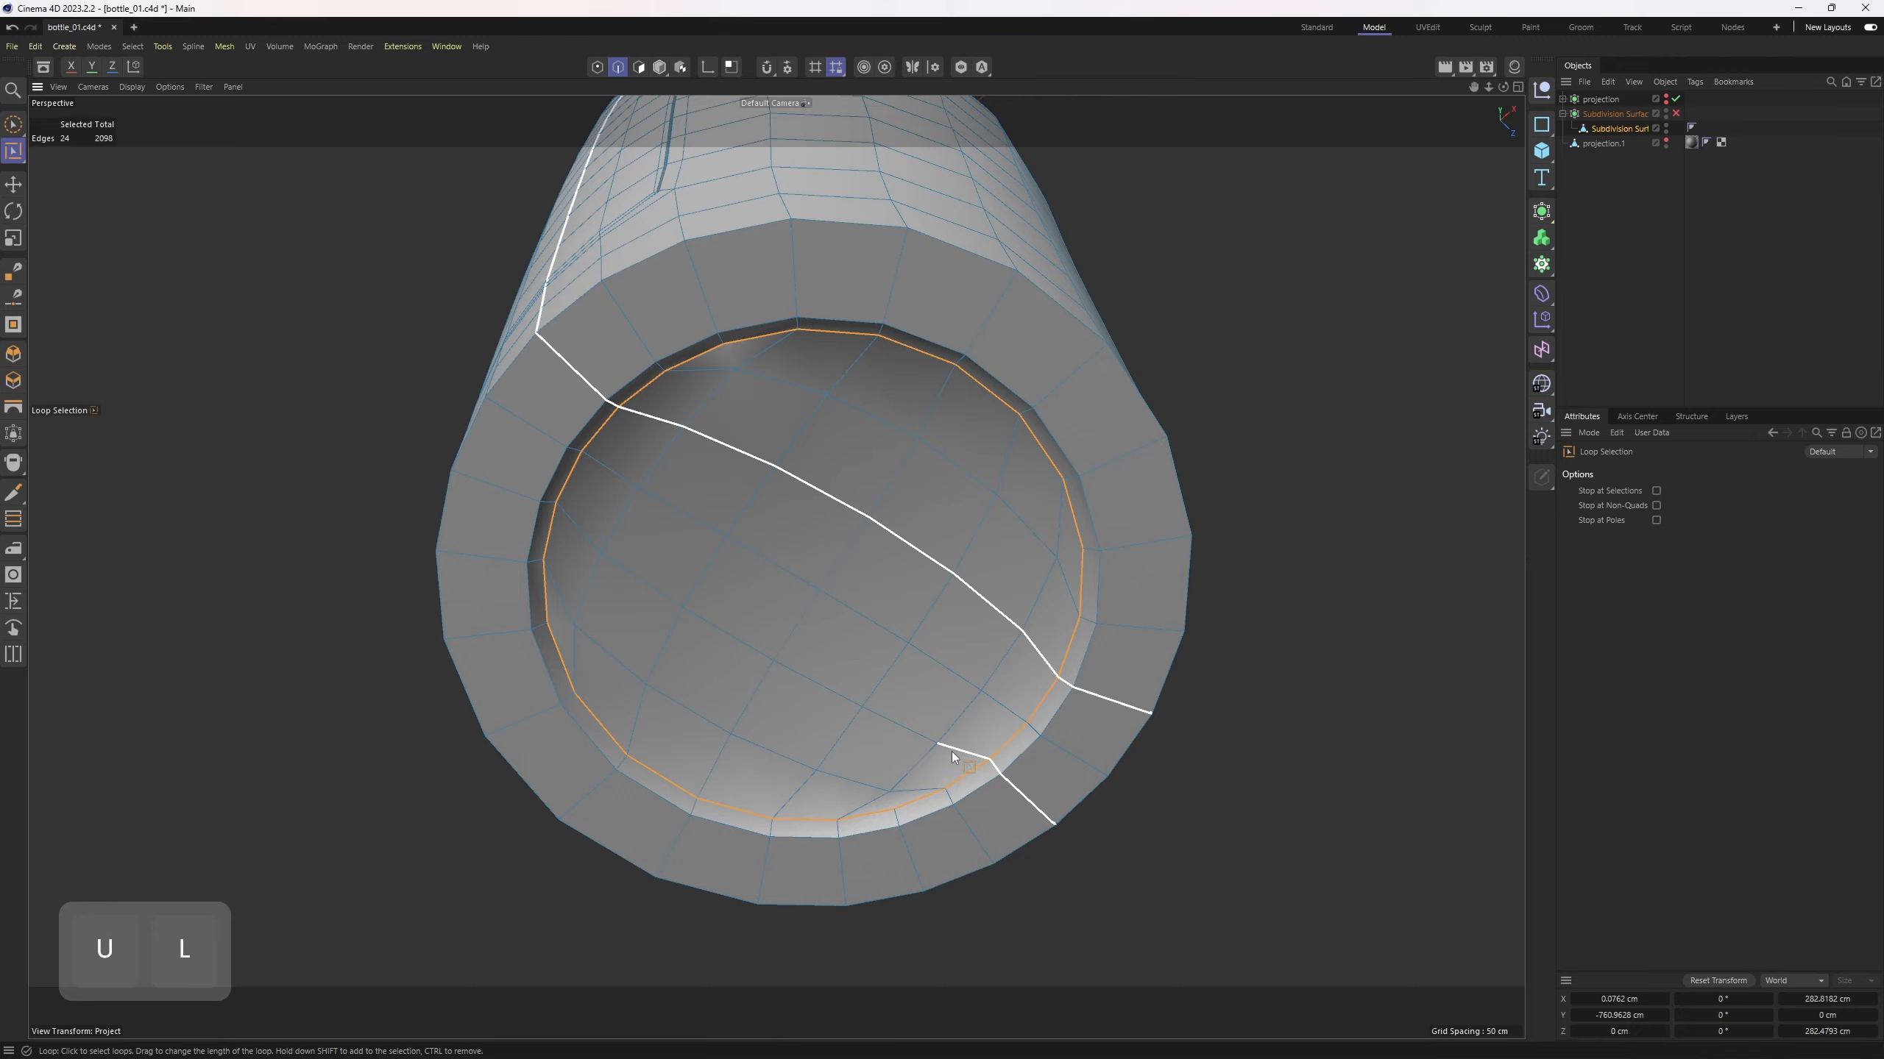
key(m)
key(n)
Step: Cut an edge loop on the flat bottom ring close to the recess and preview the subdivision smoothing
alt+drag(891, 697, 684, 679)
scroll(683, 679, up, 3)
key(k)
key(l)
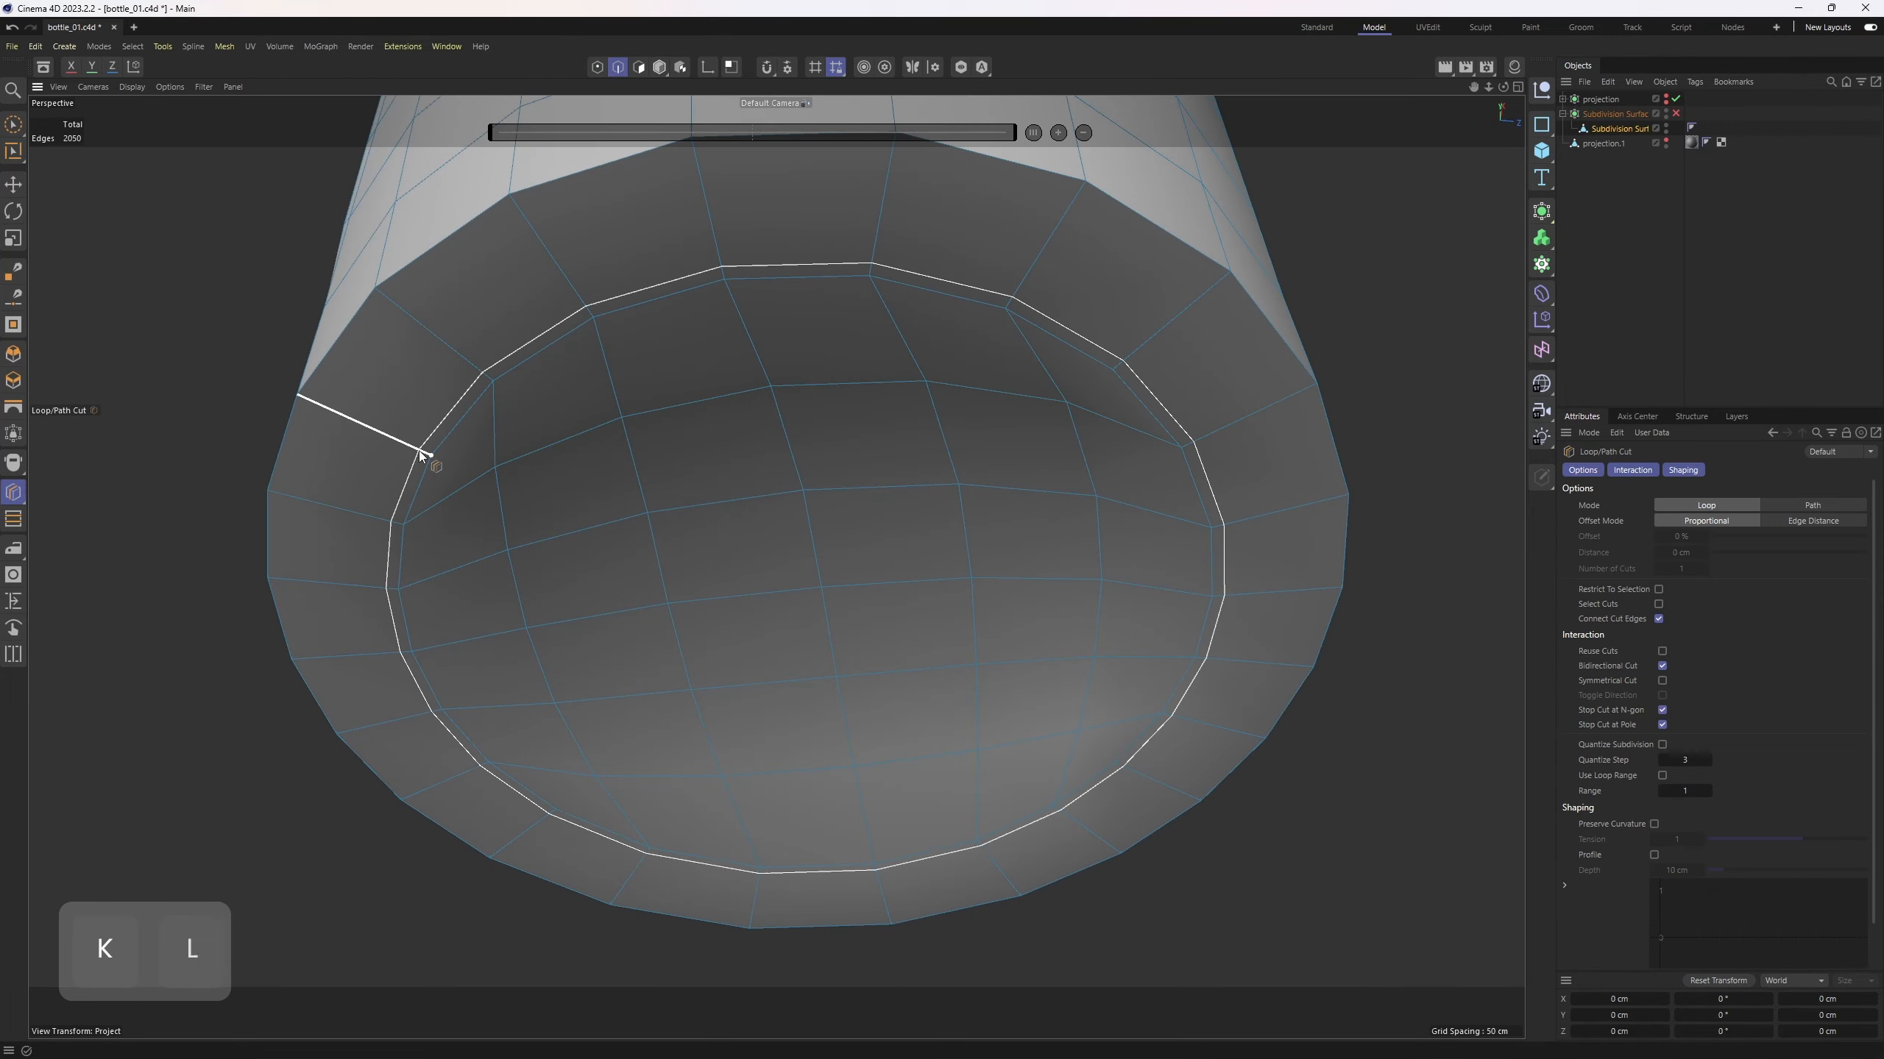
key(q)
alt+drag(1030, 454, 936, 738)
Step: Cut an edge loop around the outer wall near the sleeve's base and inspect the smoothed model up to the collar
key(q)
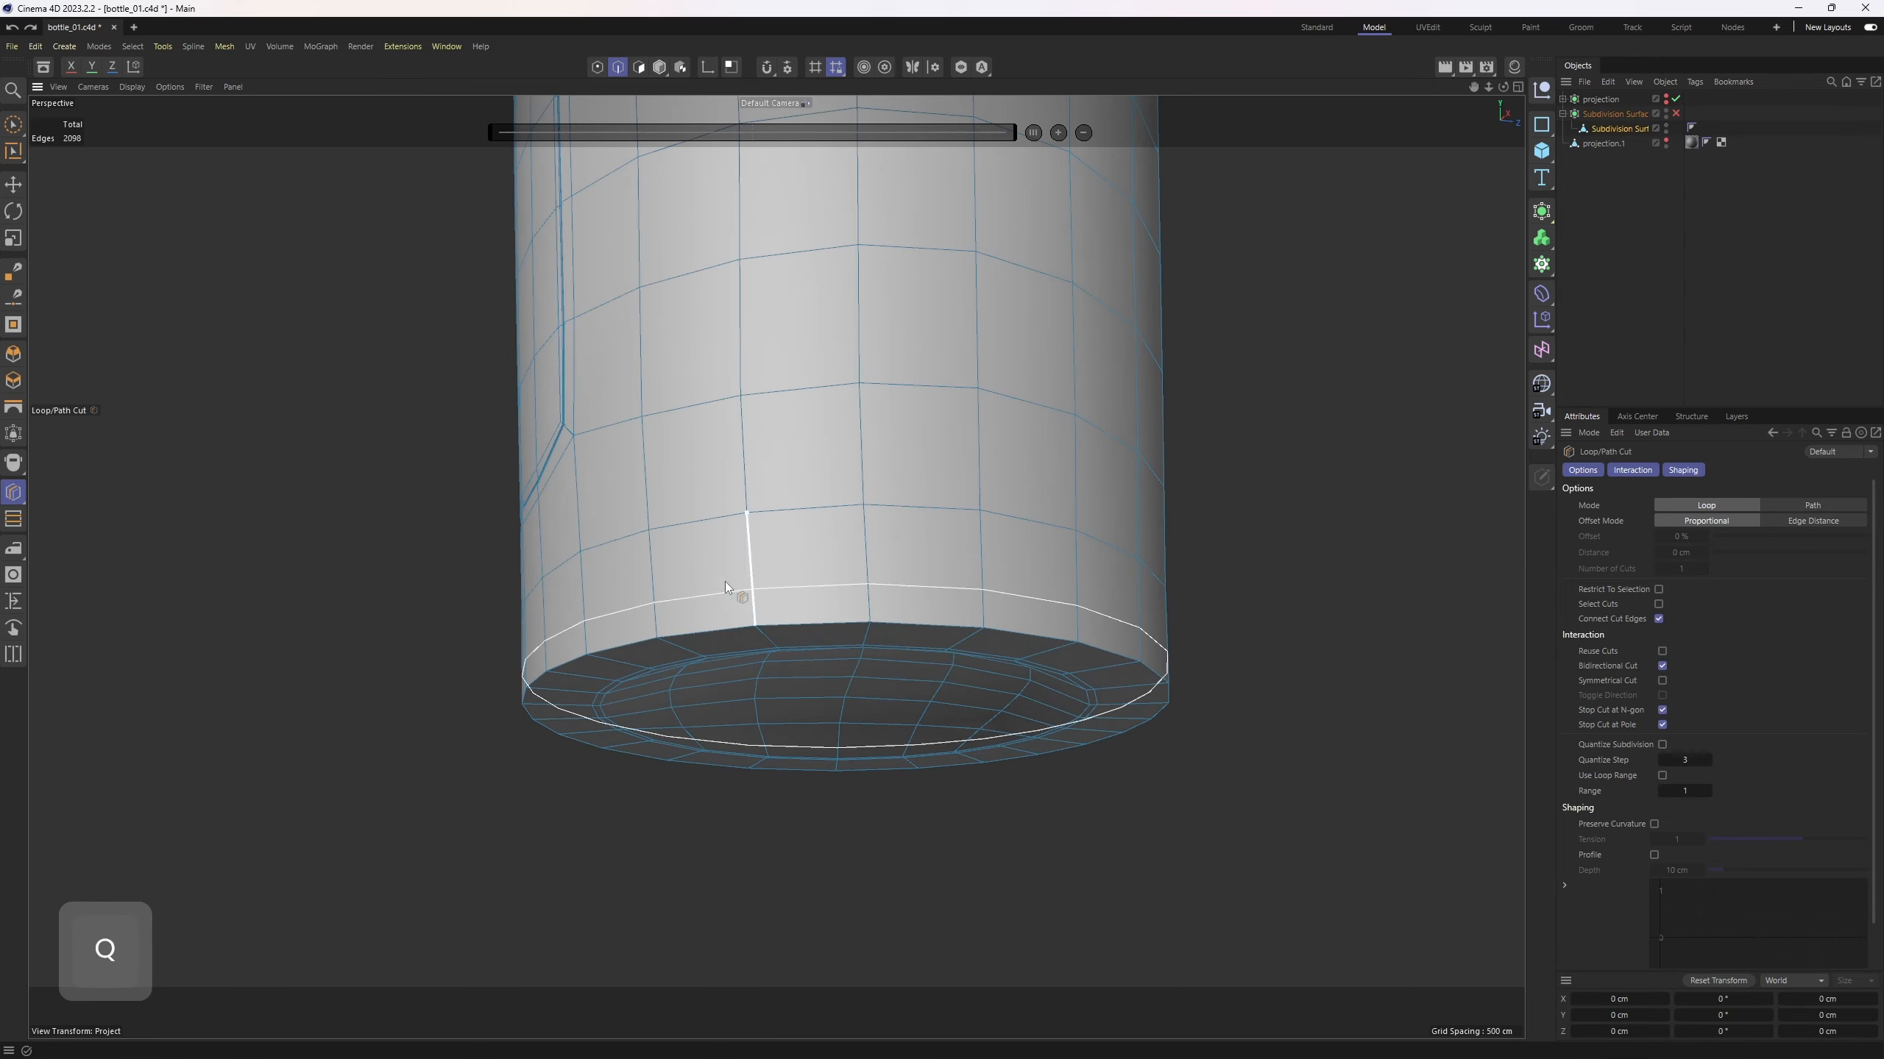
middle_click(755, 602)
middle_click(758, 610)
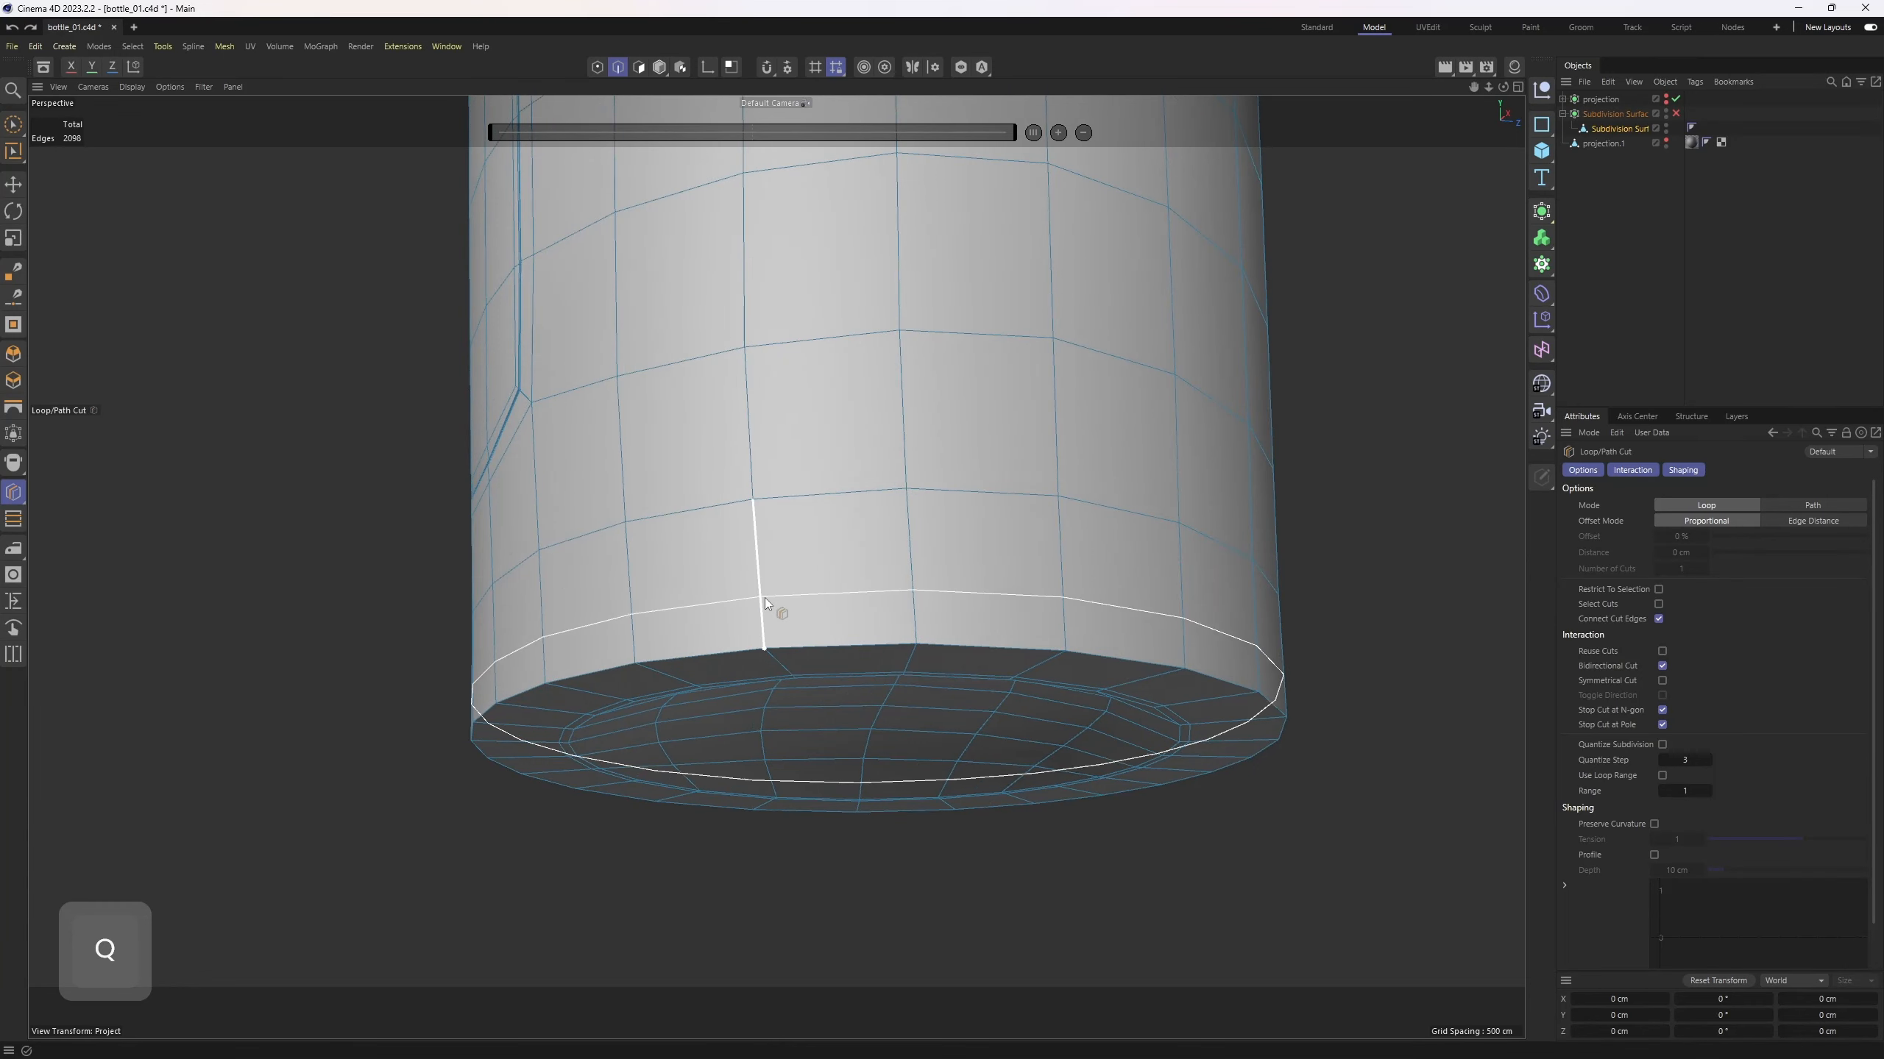
key(q)
alt+drag(756, 652, 1012, 597)
alt+middle_drag(1013, 597, 970, 545)
alt+drag(970, 545, 990, 545)
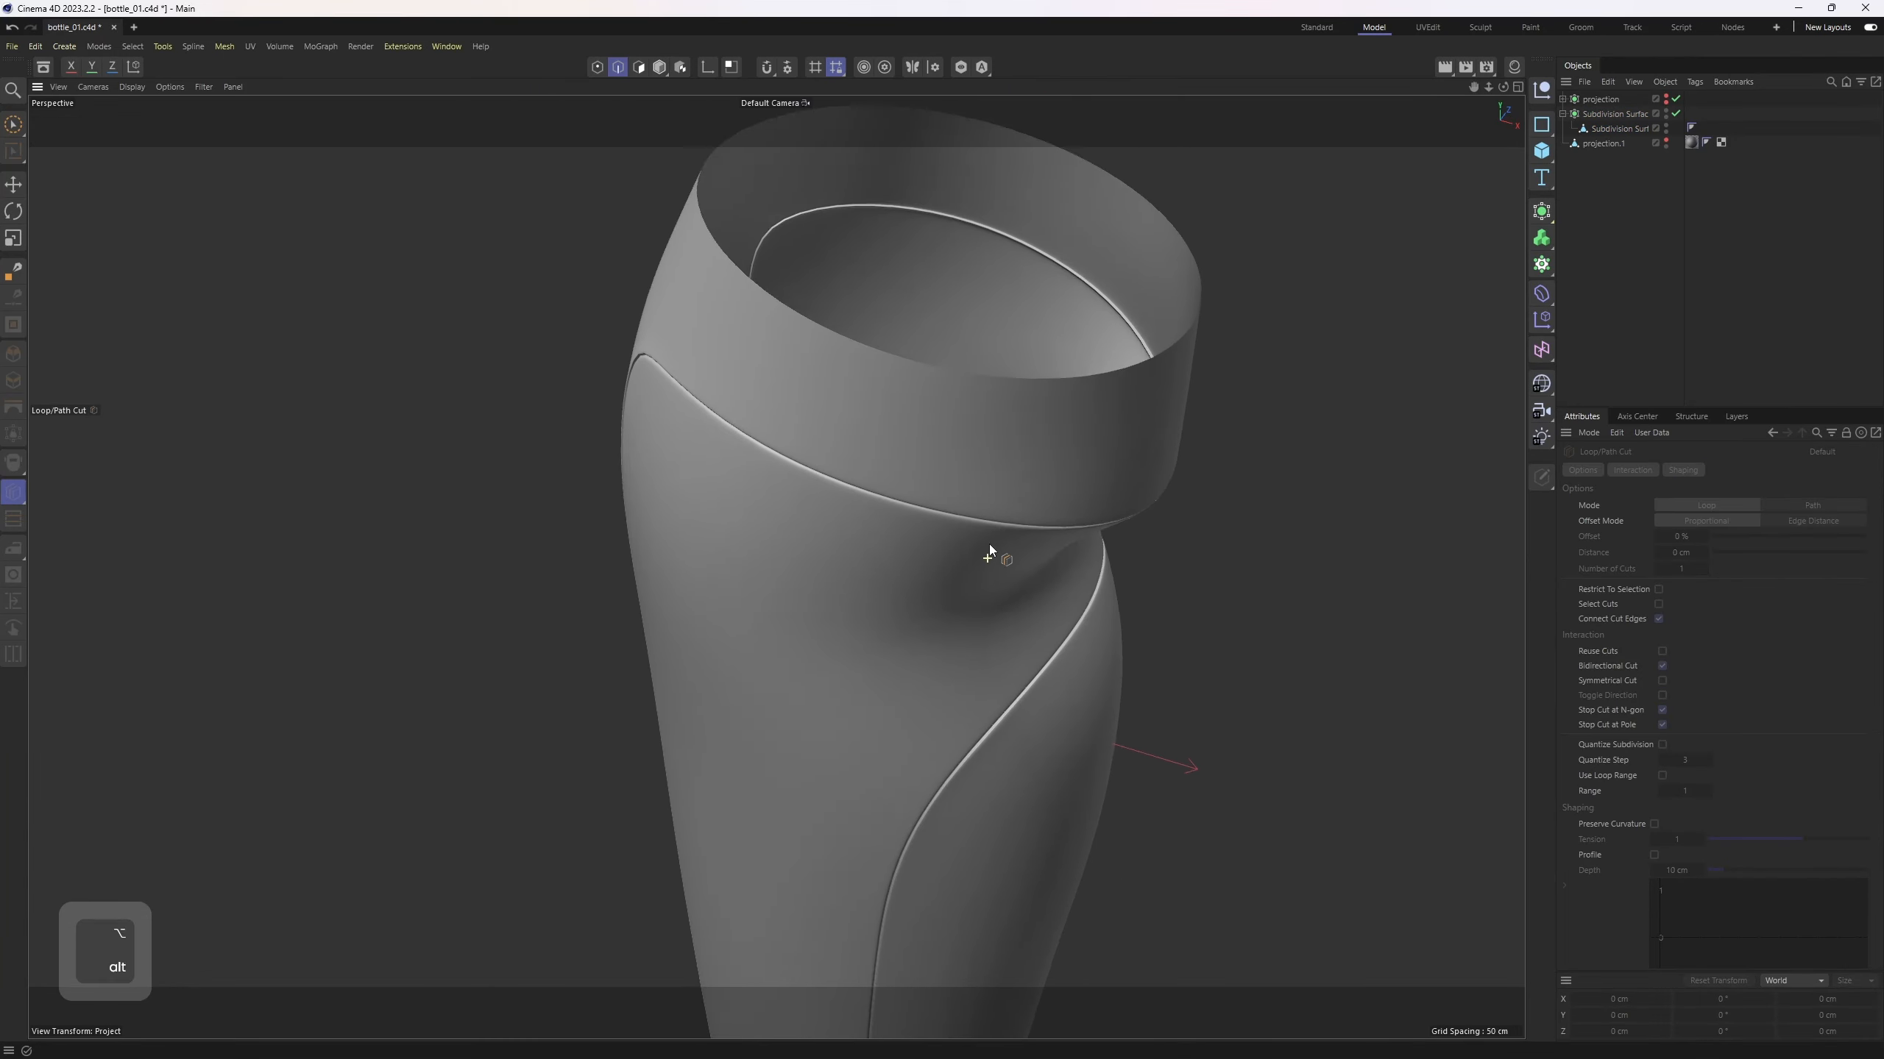
alt+right_drag(989, 544, 973, 488)
Step: Select the edge loop around the collar's top opening with subdivision smoothing disabled, ready for scaling
key(ctrl+z)
key(2)
key(r)
double_click(912, 351)
key(q)
alt+drag(949, 401, 856, 562)
key(t)
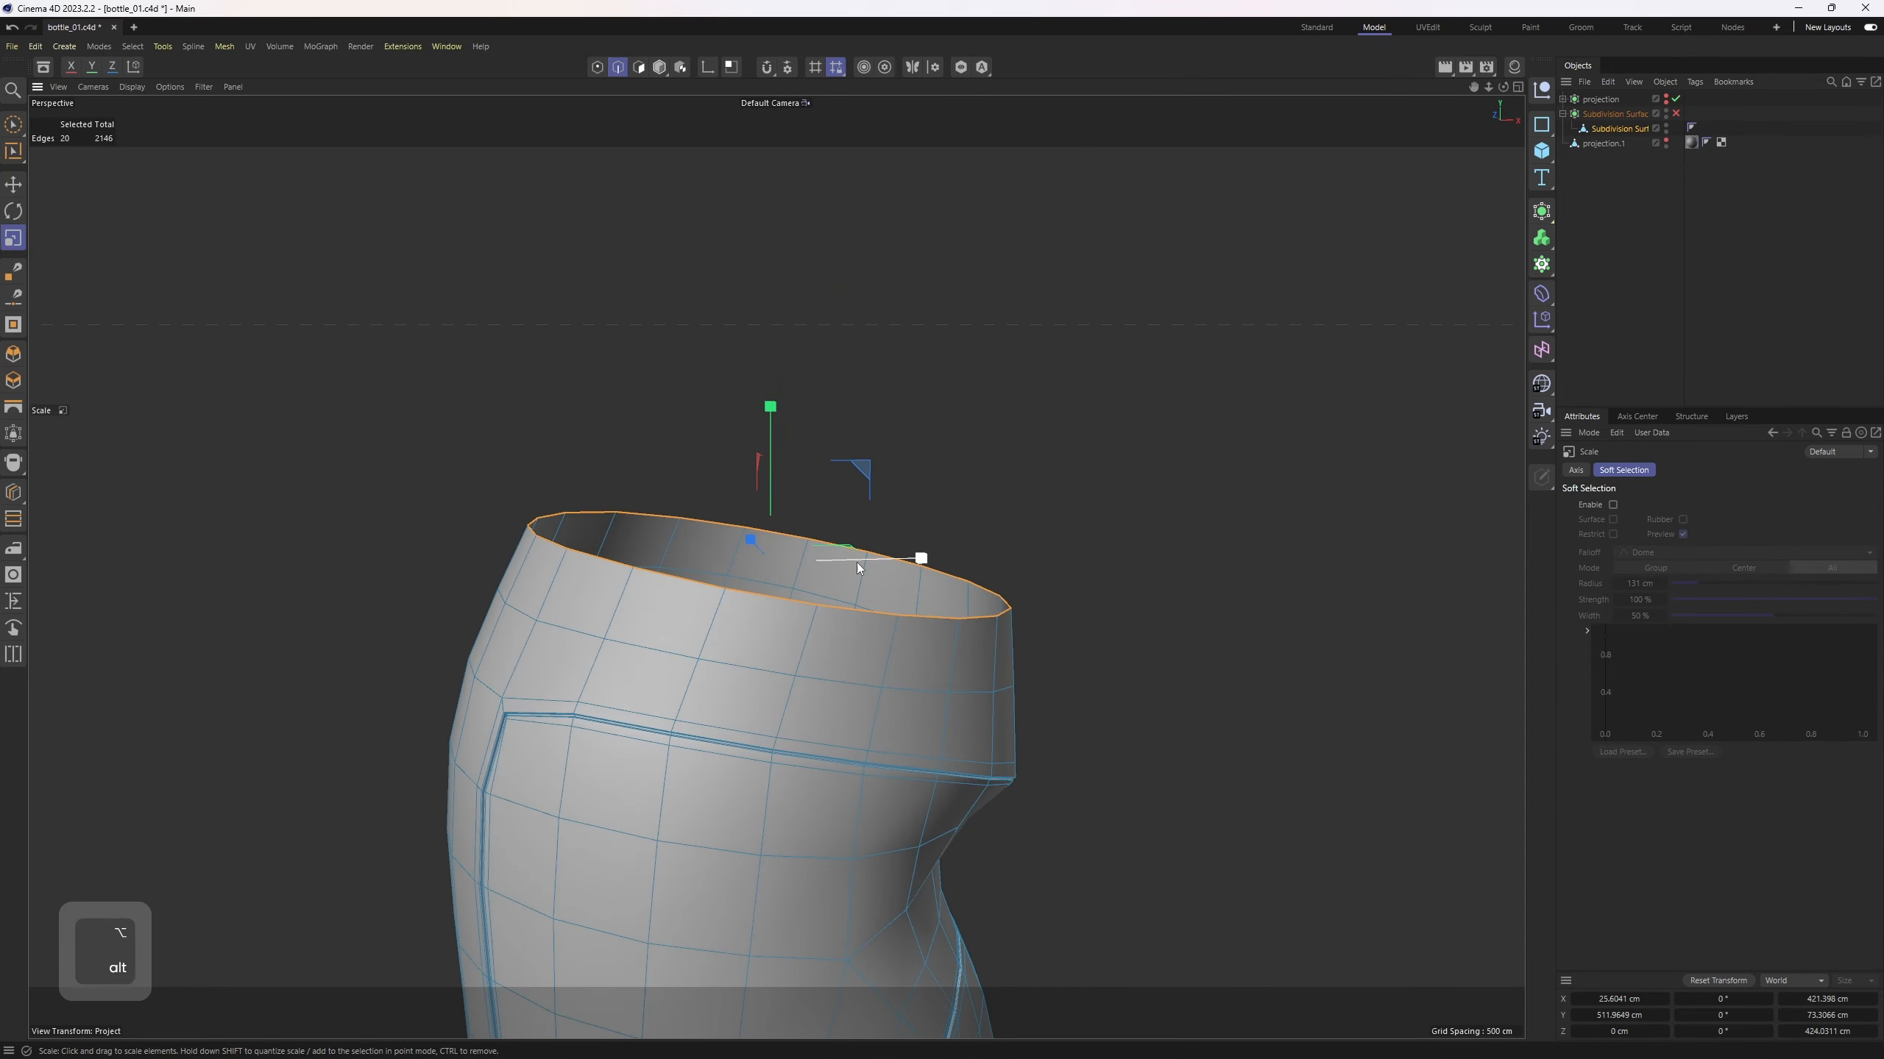
Step: Try to extrude the collar's top edge loop inward by scaling it, checking its alignment against the reference in the front view
ctrl+drag(1190, 730, 735, 701)
alt+drag(742, 690, 786, 593)
middle_click(830, 630)
middle_click(1080, 778)
alt+middle_drag(982, 349, 1059, 685)
alt+right_drag(1059, 686, 971, 689)
alt+middle_drag(928, 327, 937, 627)
alt+right_drag(937, 627, 1171, 617)
alt+middle_drag(1134, 535, 696, 590)
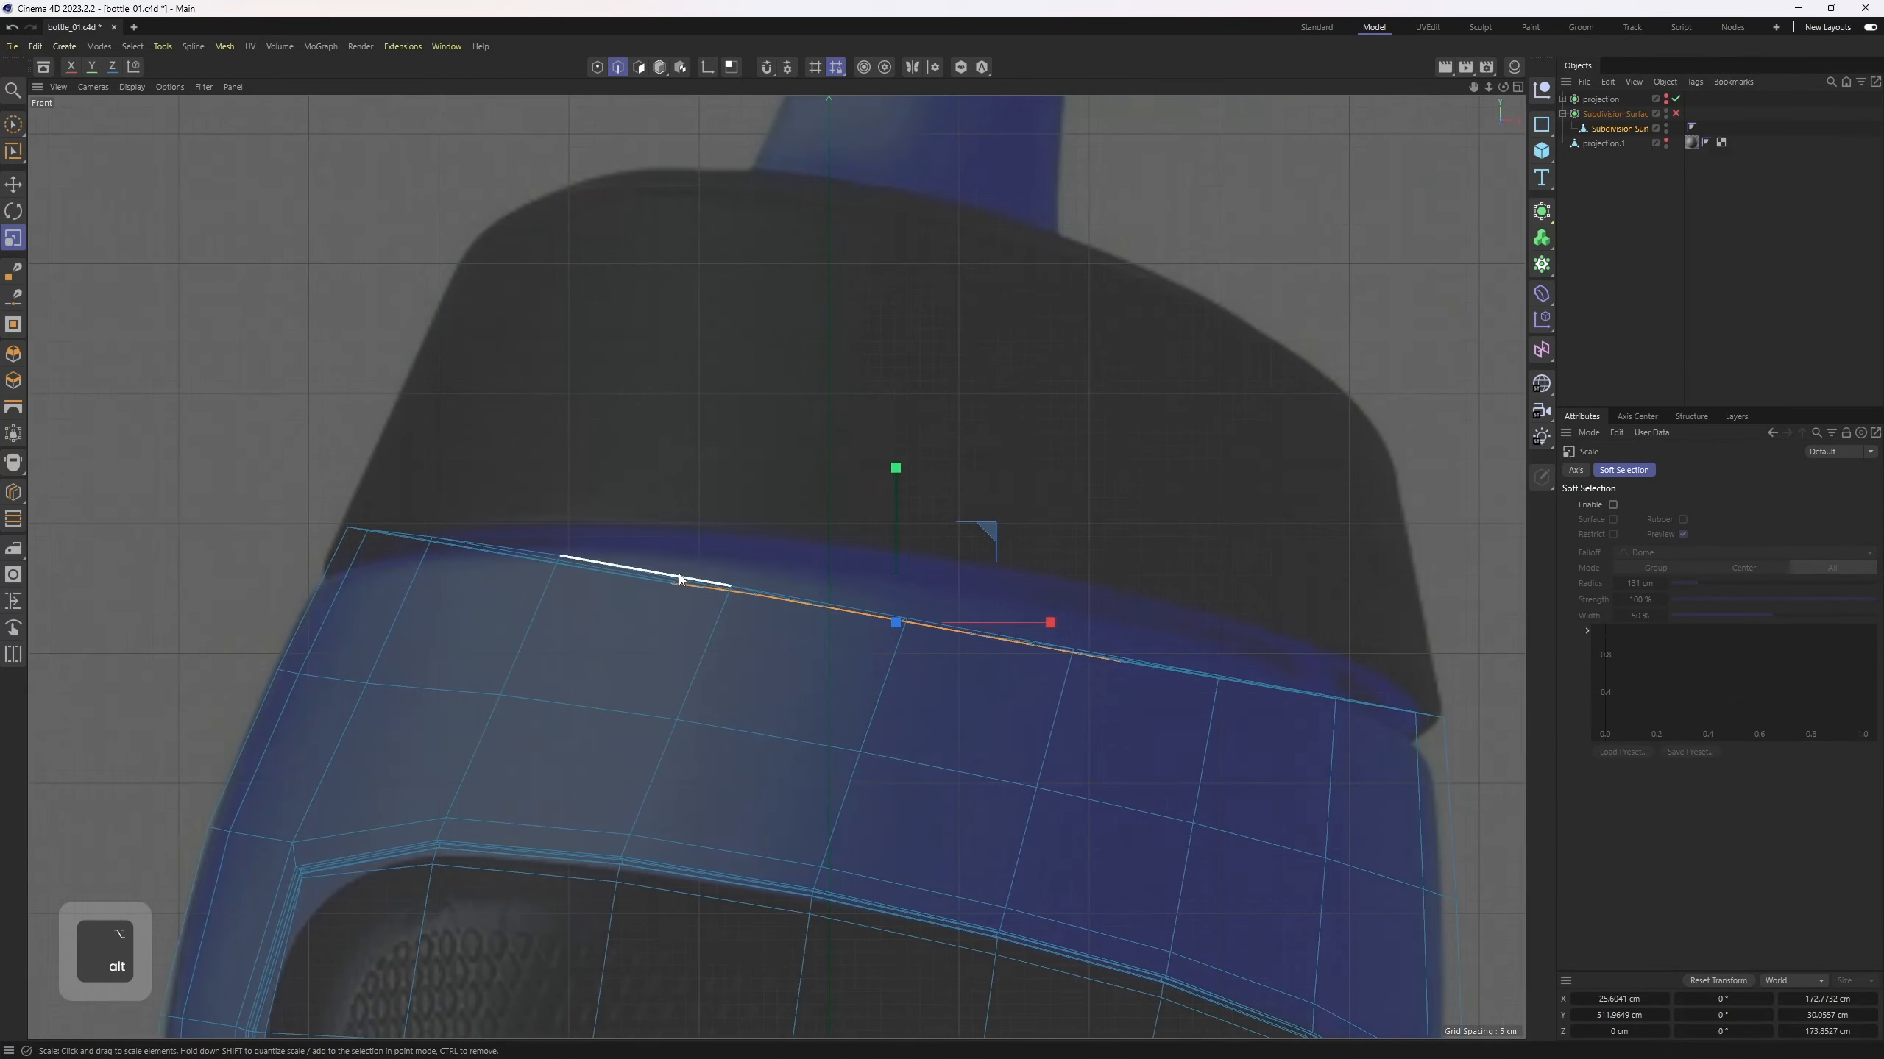
key(ctrl+z)
Step: Set the scale axis orientation to Normal and extrude the collar's top edge loop inward to about 44%
middle_click(652, 614)
middle_click(368, 359)
alt+drag(889, 568, 972, 579)
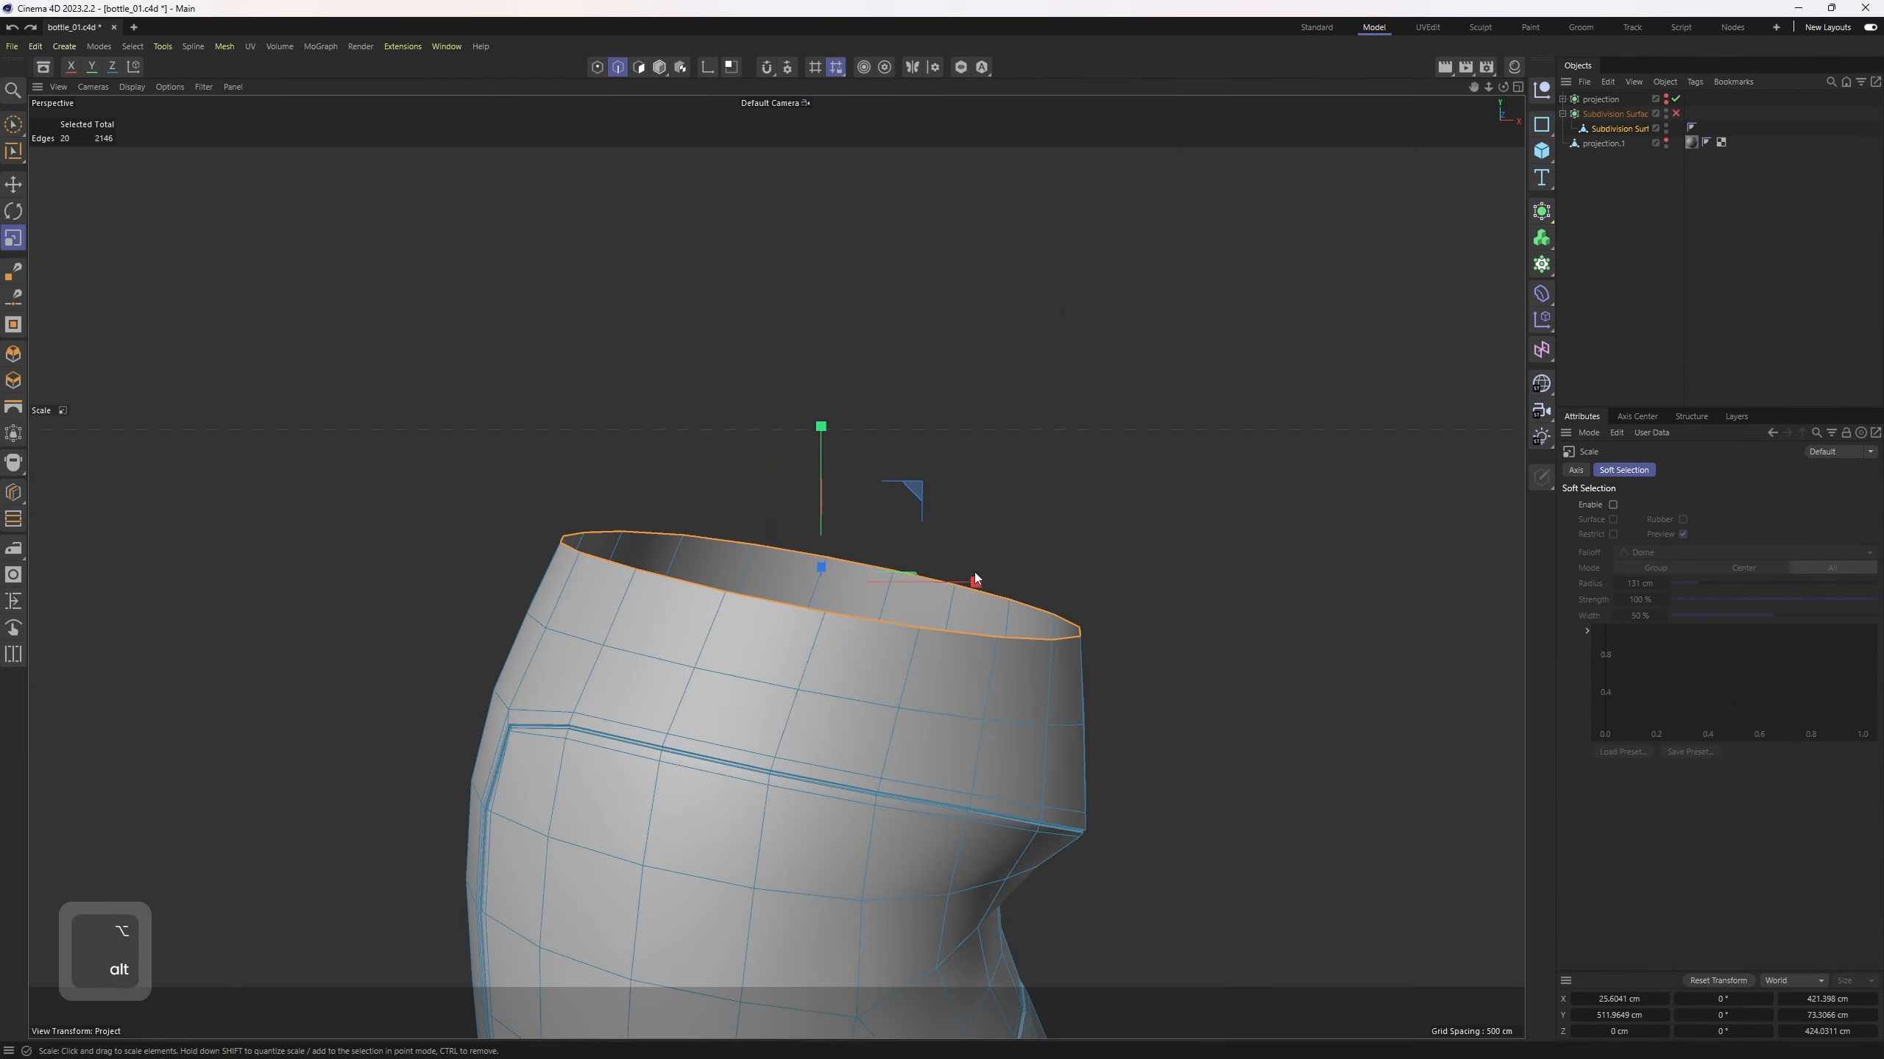
click(976, 584)
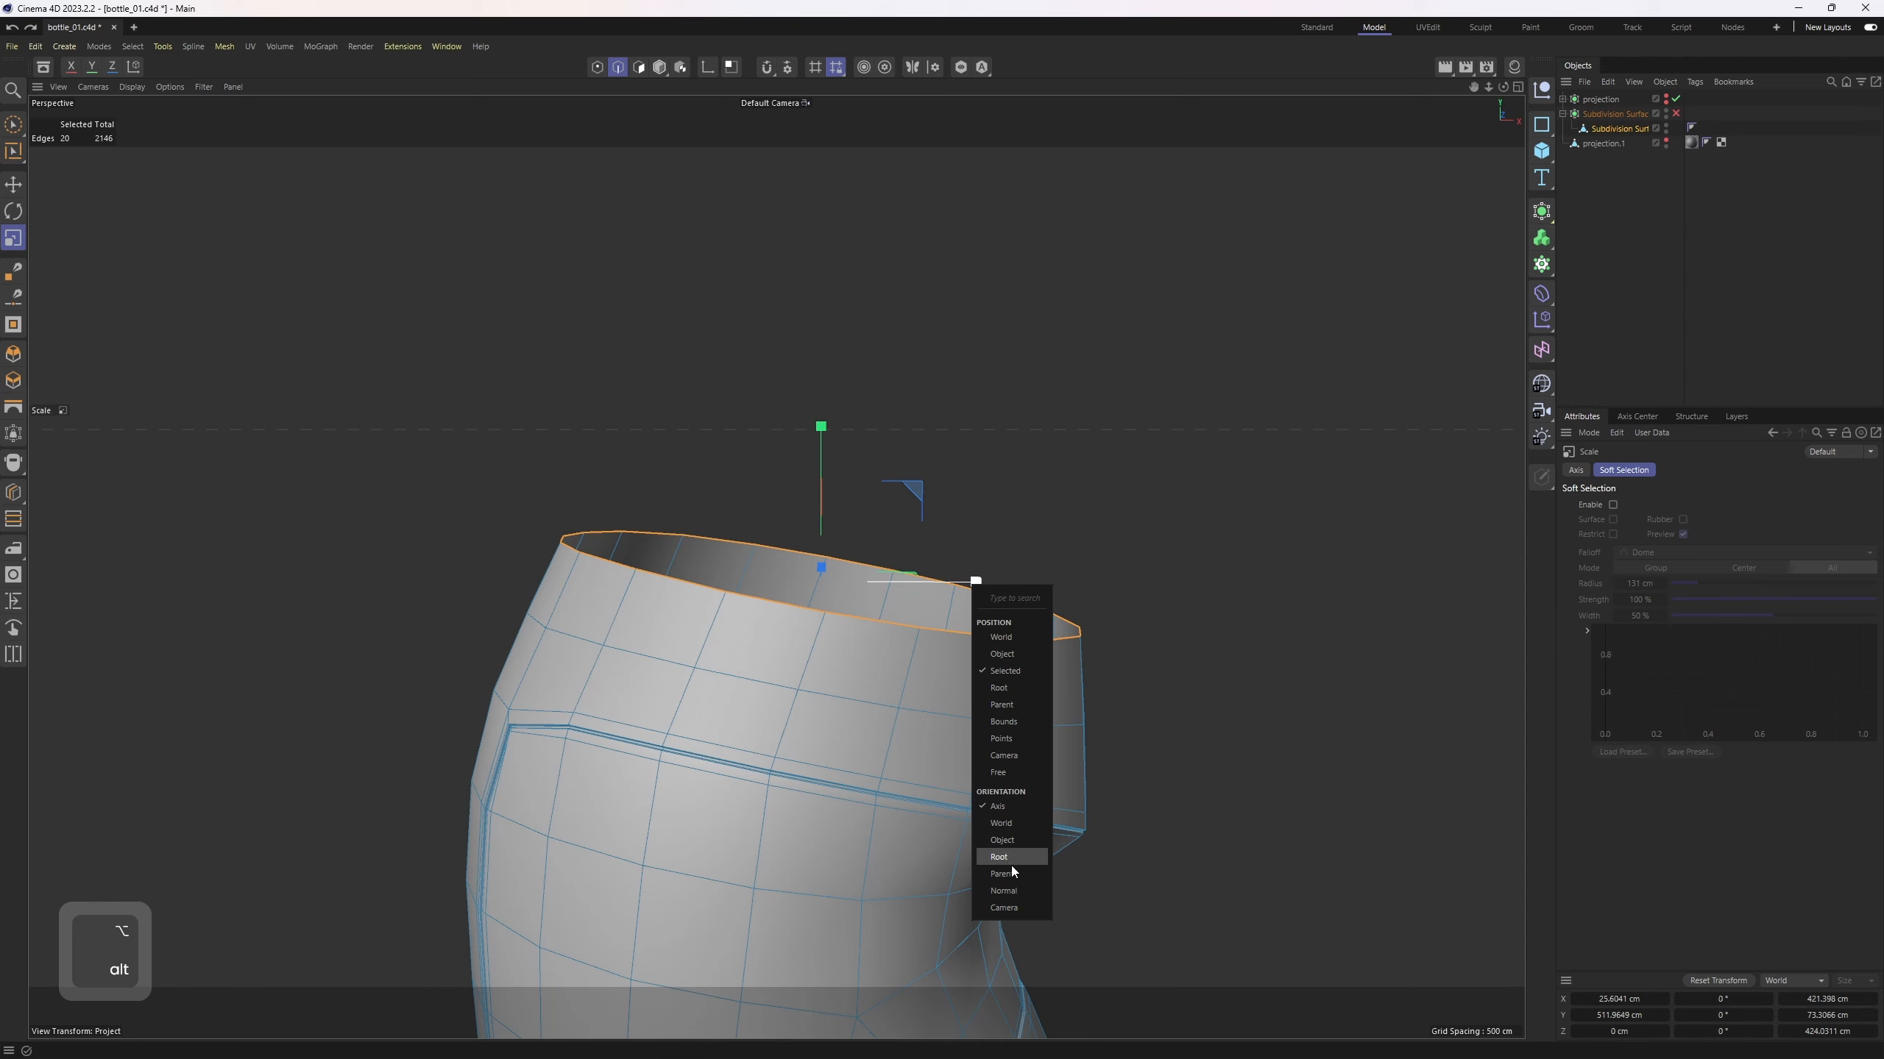
click(1008, 891)
middle_click(1159, 754)
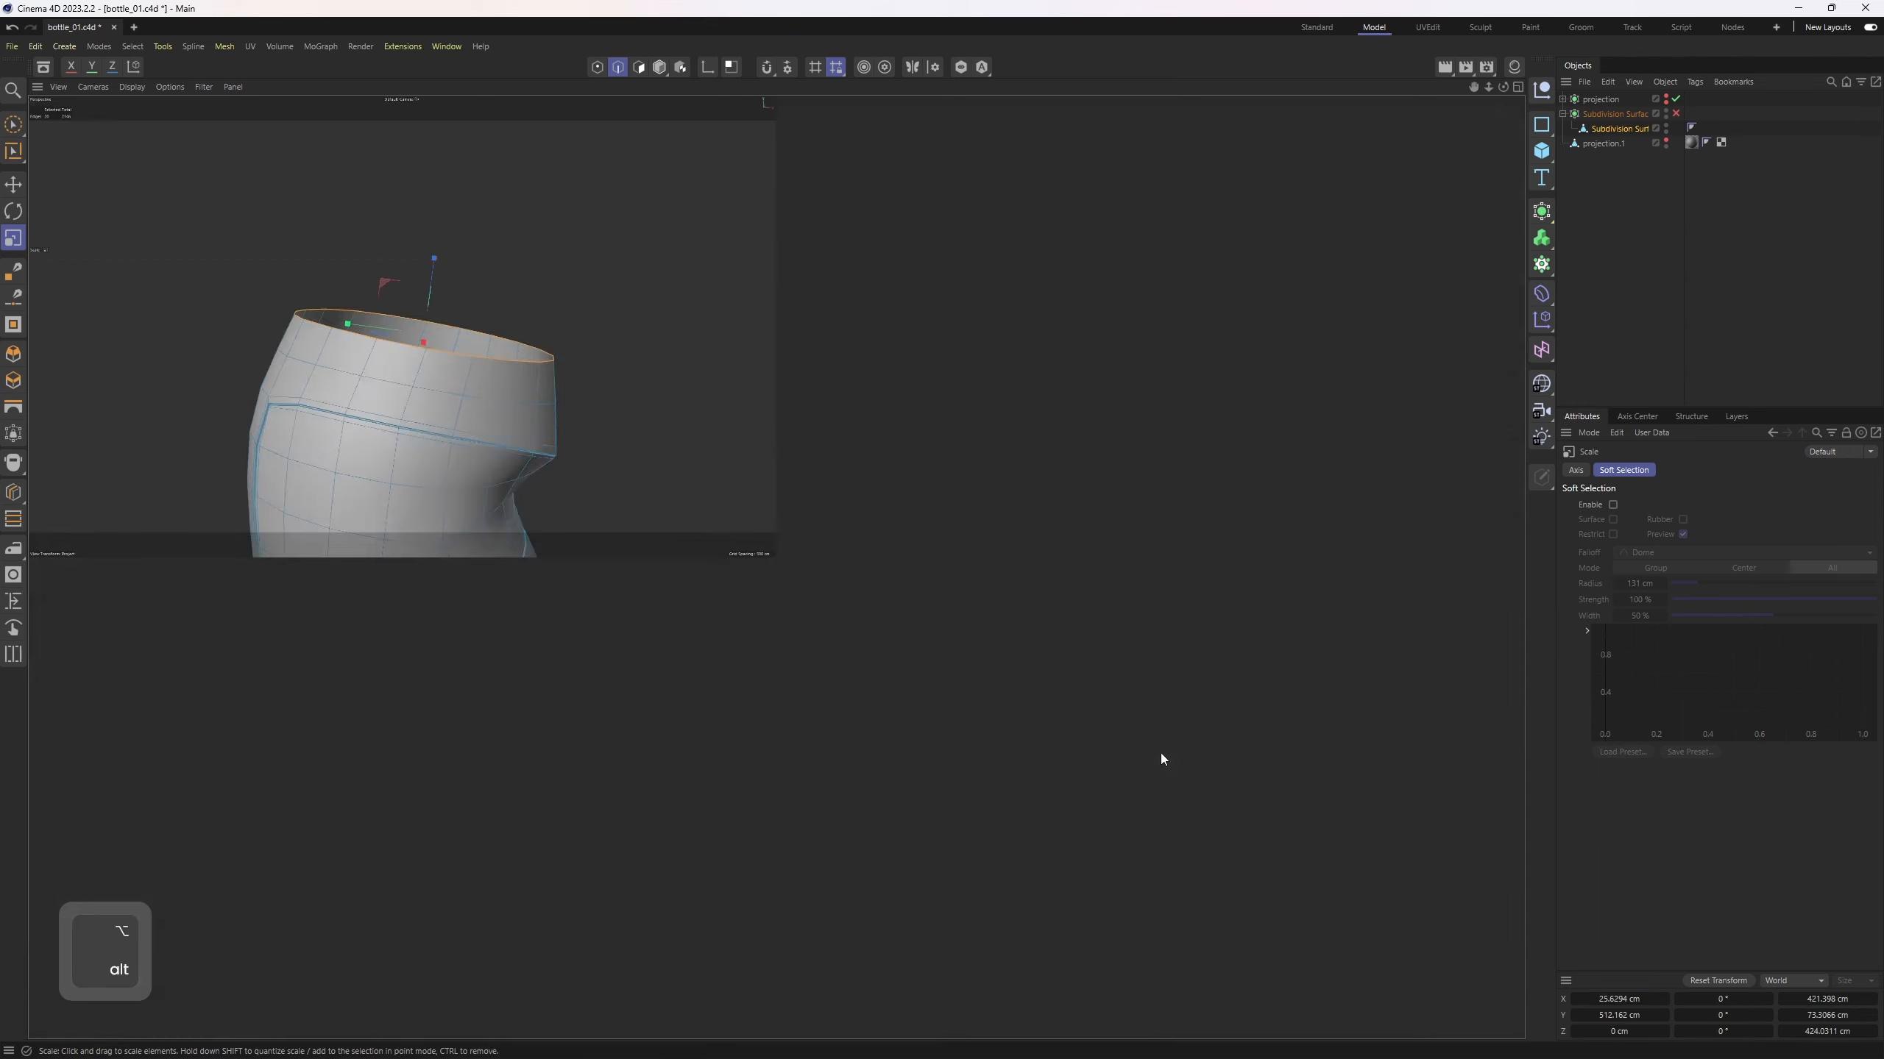
middle_click(622, 438)
ctrl+drag(1308, 811, 874, 792)
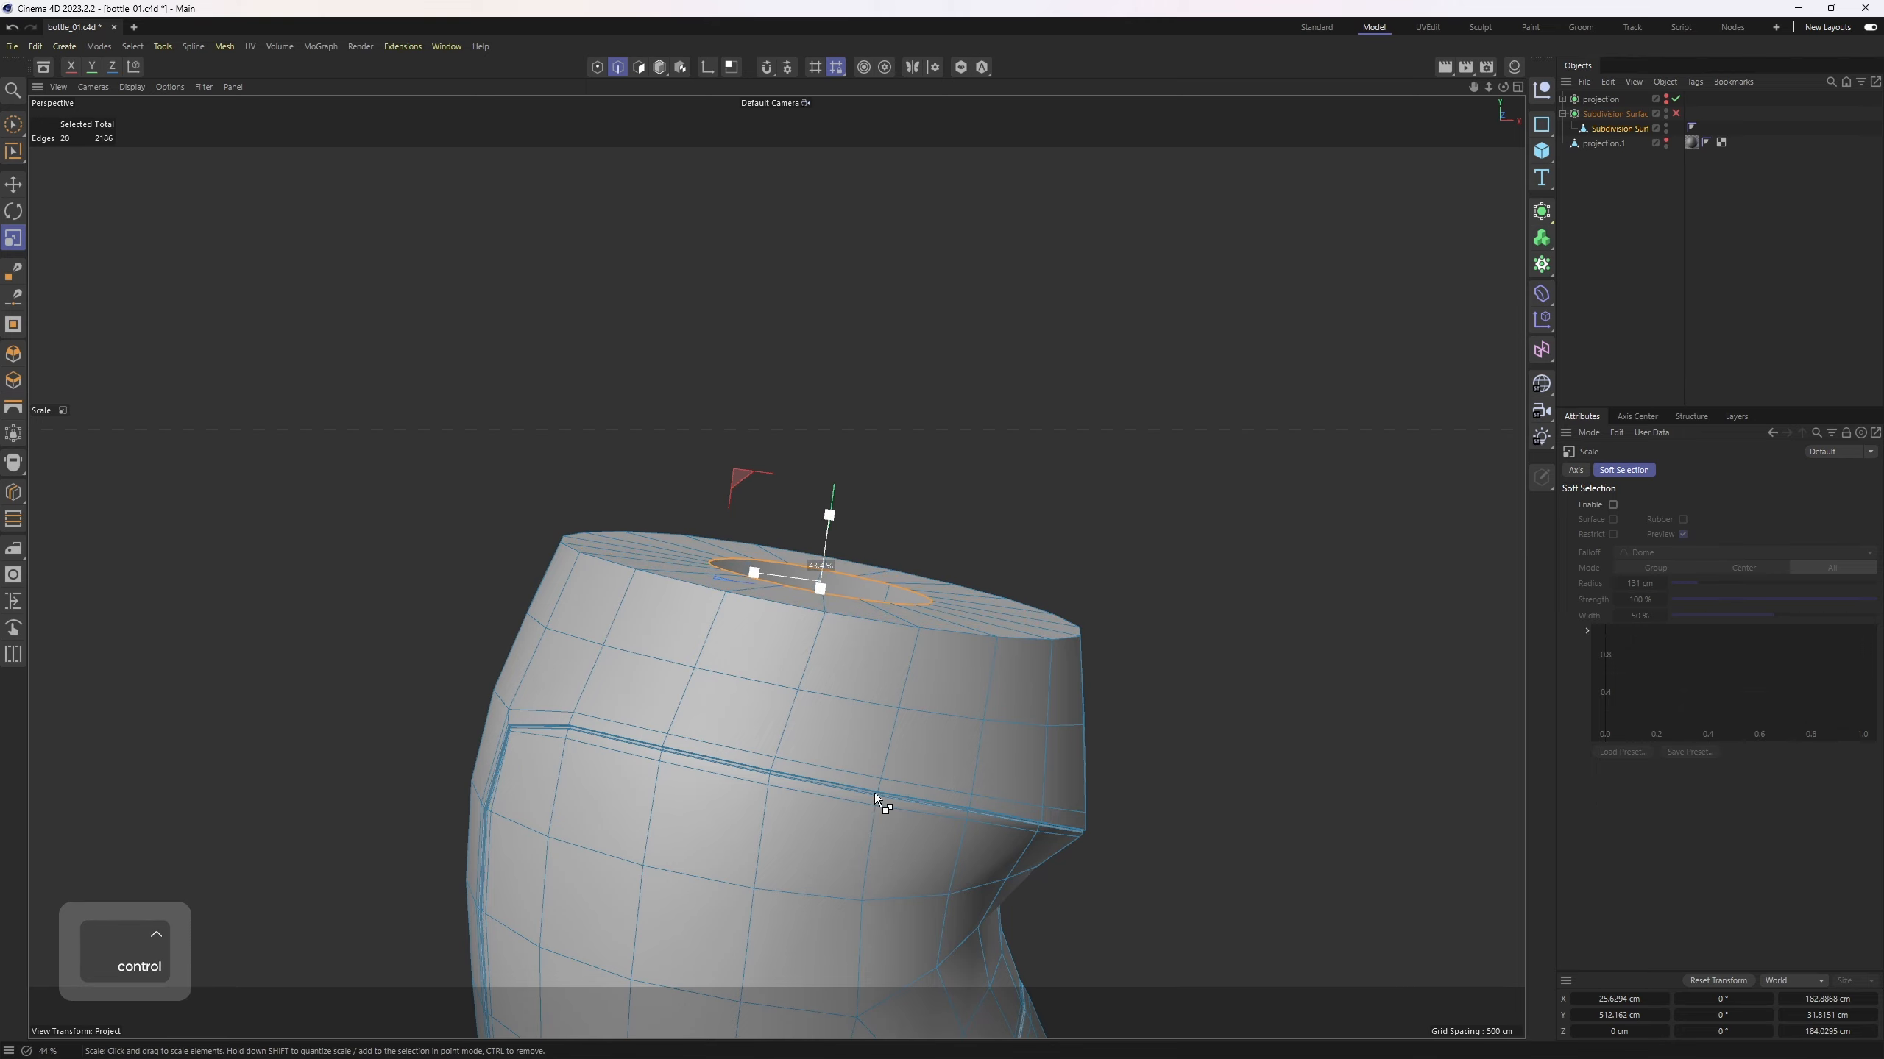
Step: Extrude the inner edge loop up along its normal to the reference spout's tip in the front view
middle_click(902, 793)
middle_click(1094, 798)
key(e)
scroll(998, 698, down, 5)
alt+middle_drag(959, 594, 807, 710)
ctrl+drag(815, 682, 914, 392)
Step: Scale the spout's top loop down to about 91 cm and shift it sideways about 22 cm to match the reference
key(t)
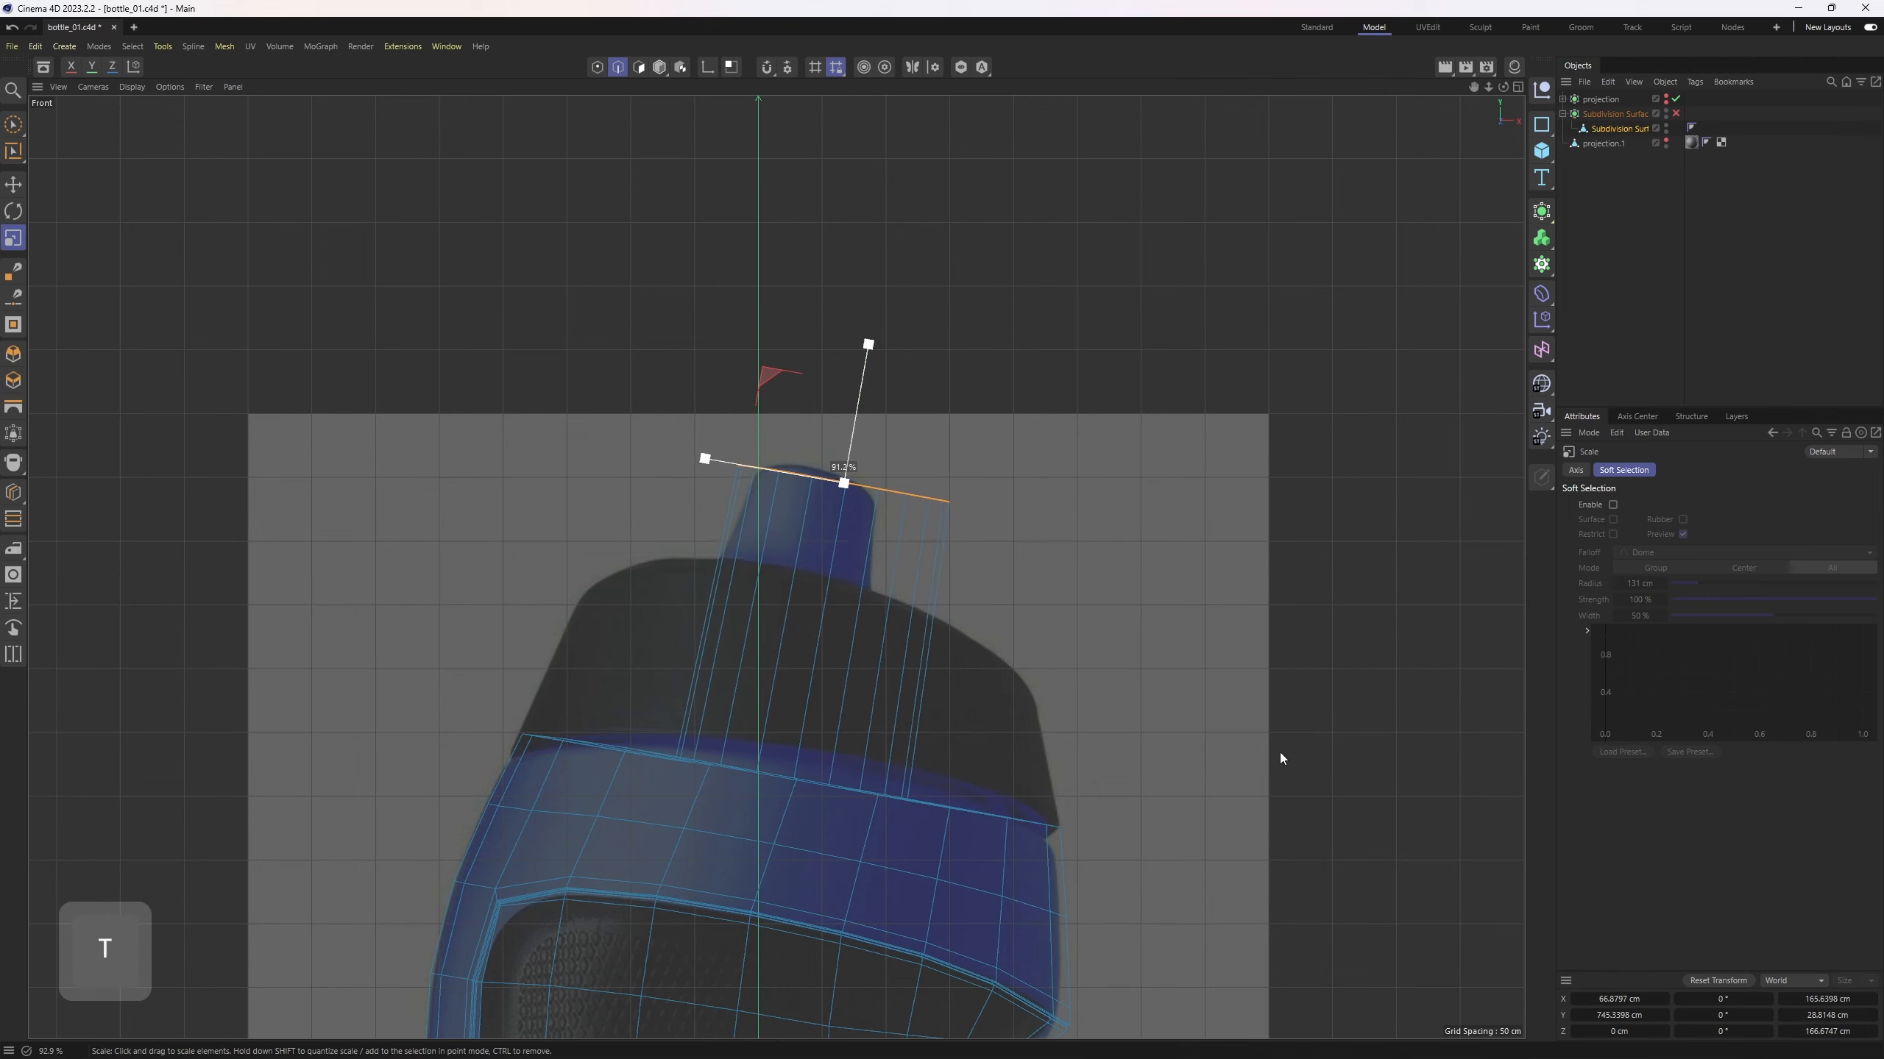
drag(1282, 762, 996, 736)
key(e)
drag(715, 465, 687, 466)
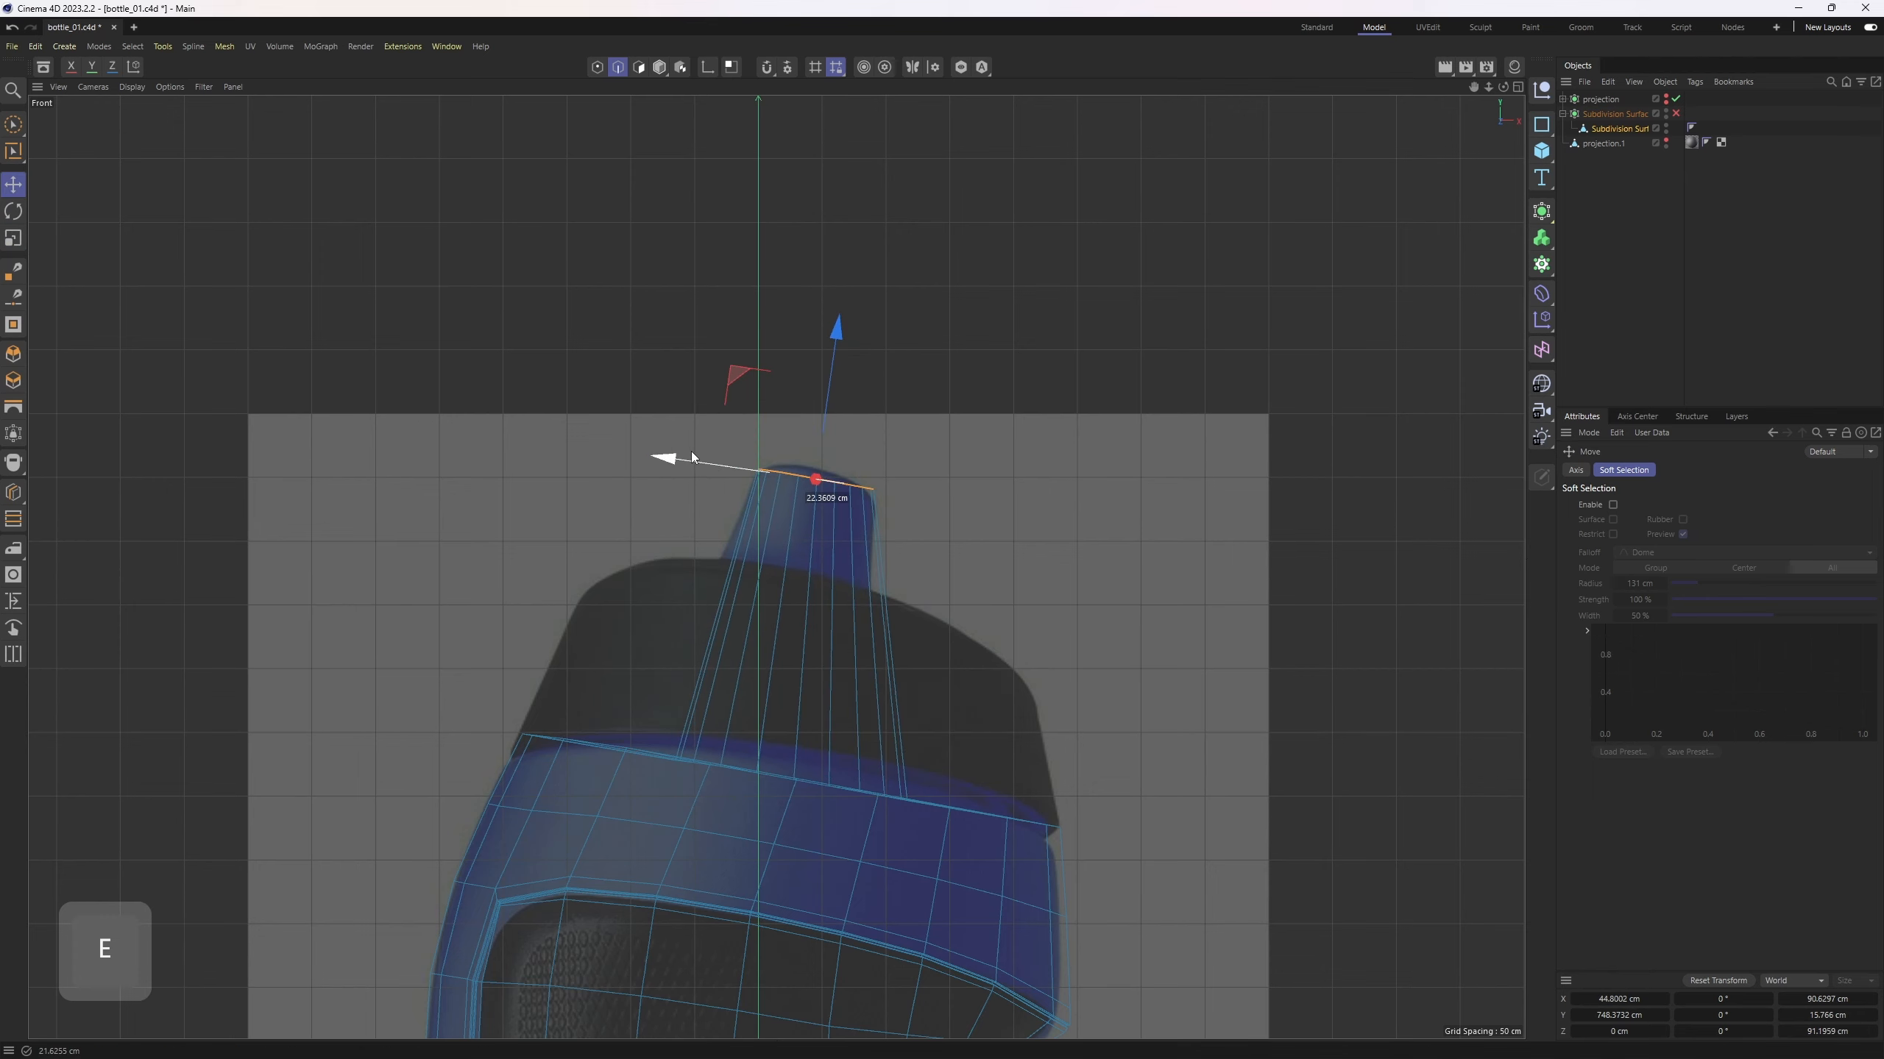
Step: Select the edge loop at the spout's base and move it to about X -3.3 cm, Y 517.5 cm
key(F1)
double_click(840, 597)
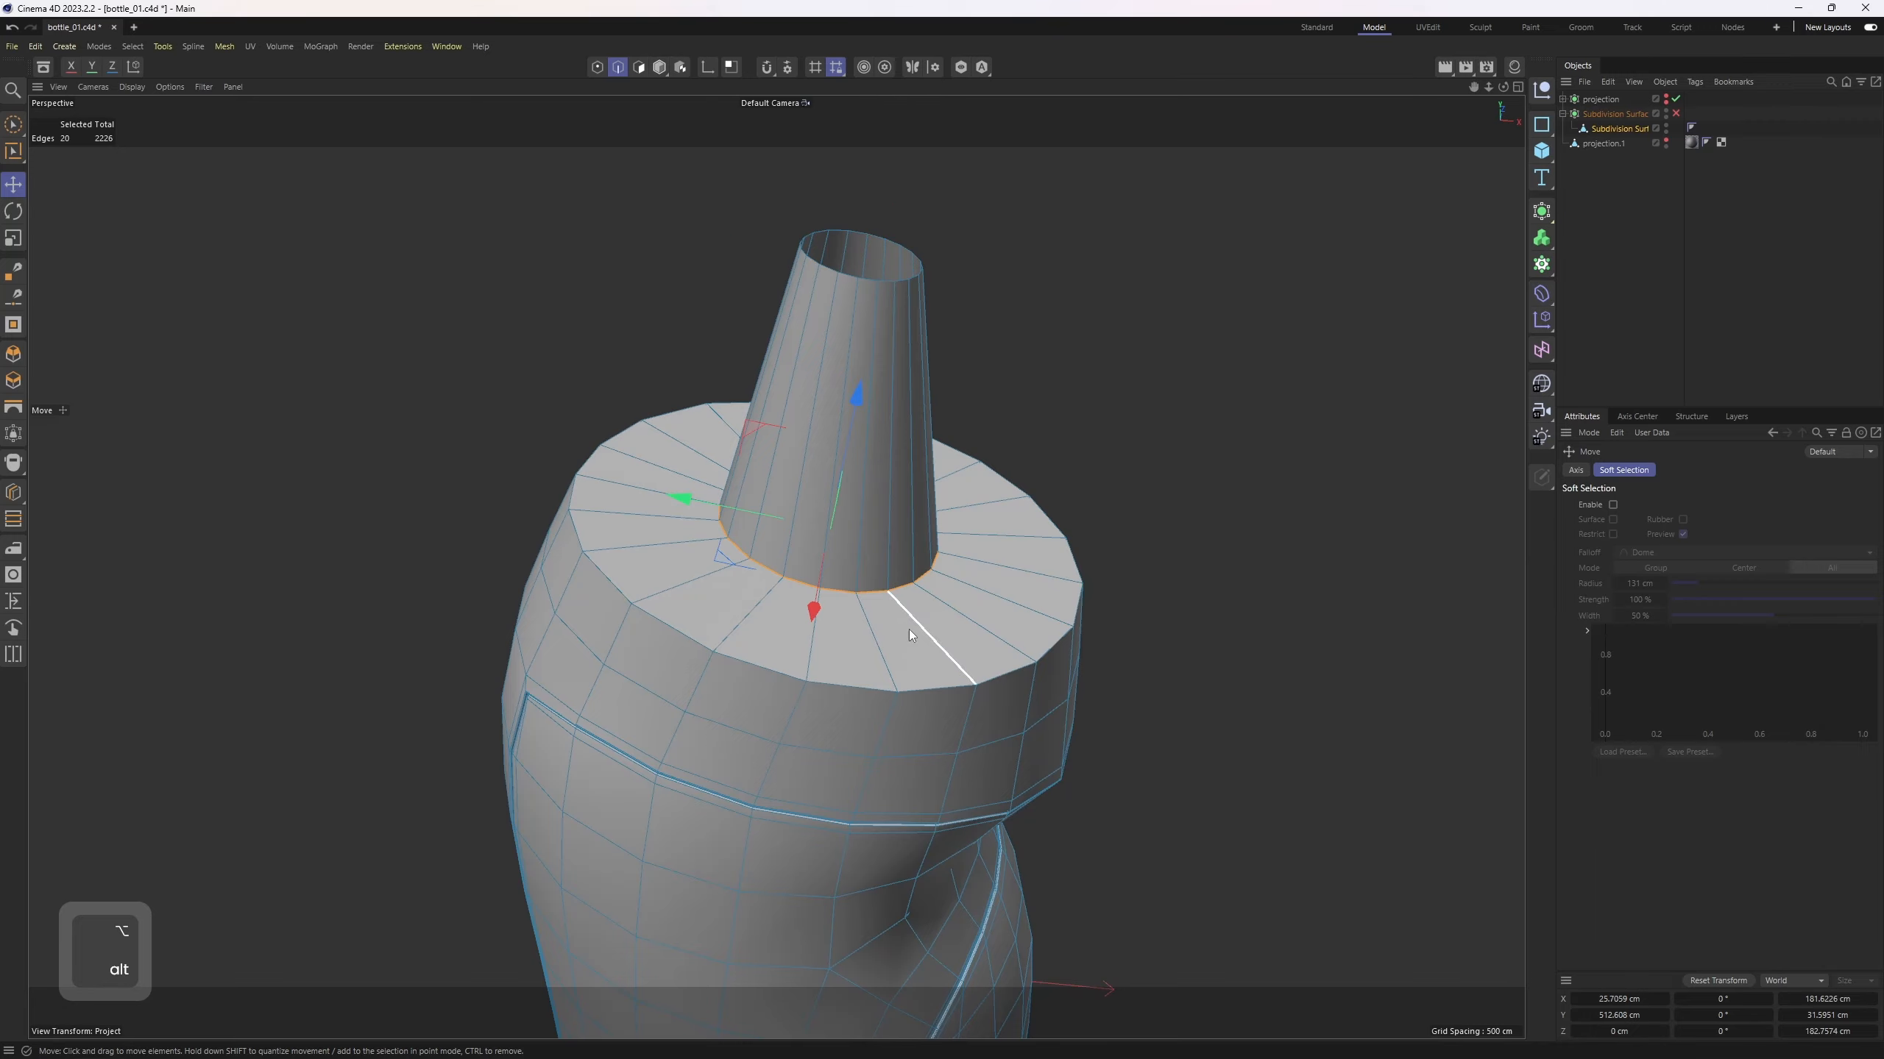
key(F5)
drag(1095, 904, 1077, 894)
middle_click(460, 413)
scroll(831, 415, up, 1)
alt+drag(771, 438, 727, 434)
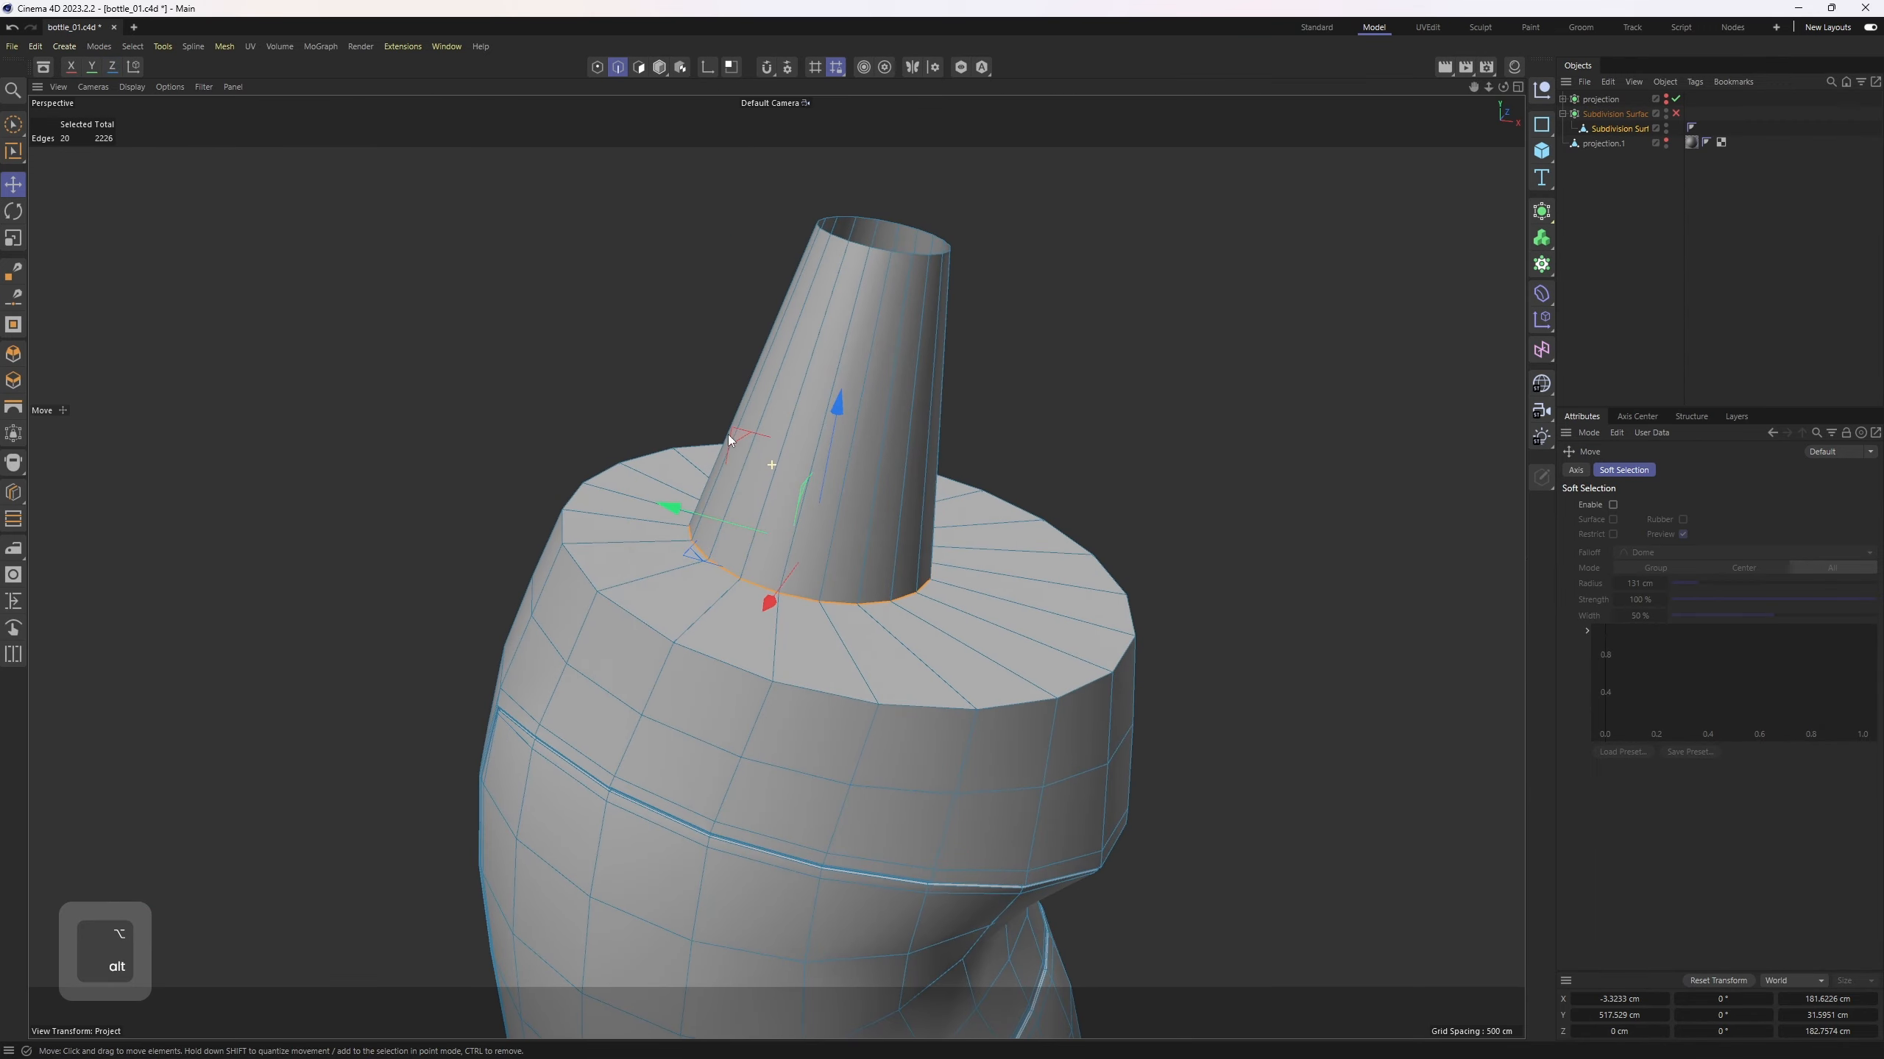
Step: Select the spout's tip edge loop and extrude it inward to about 58 cm to form the opening's rim
alt+middle_drag(860, 260, 812, 365)
scroll(814, 365, up, 1)
click(824, 366)
click(845, 375)
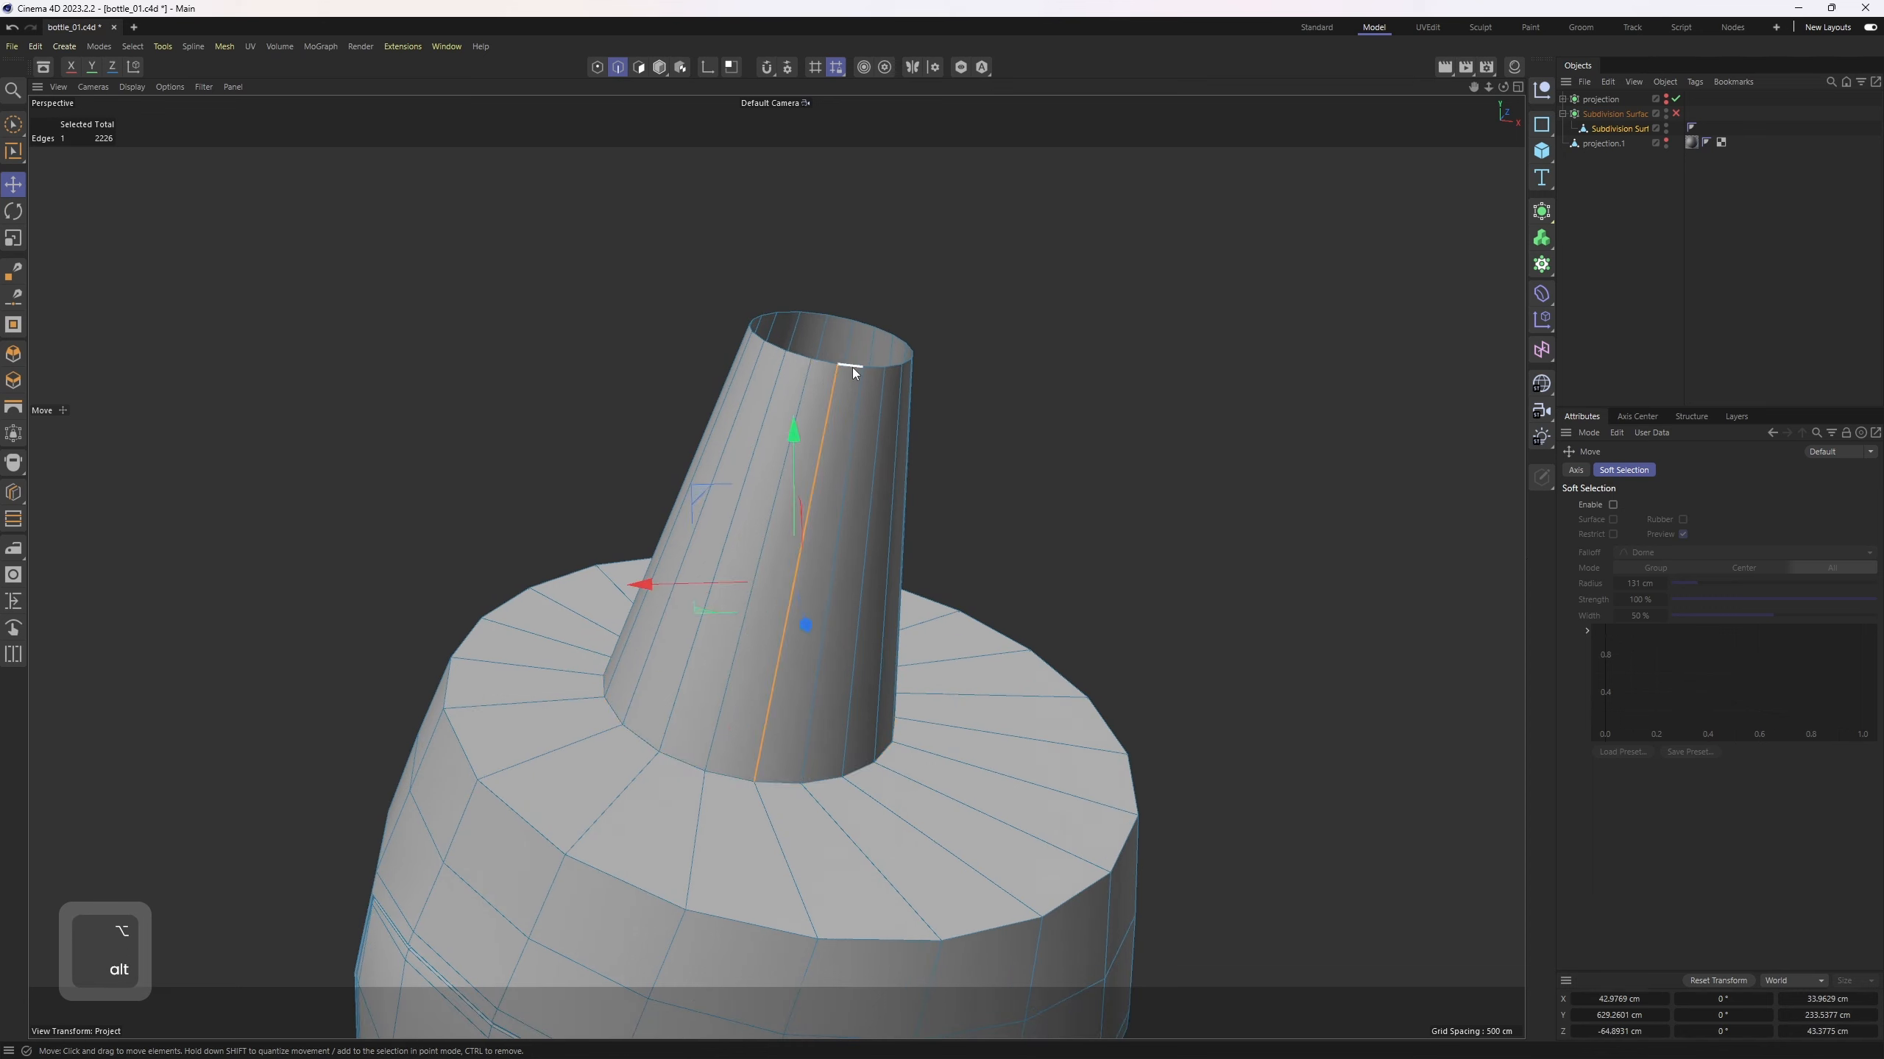
double_click(851, 369)
scroll(858, 386, up, 2)
key(t)
scroll(911, 400, up, 1)
alt+middle_drag(838, 403, 808, 665)
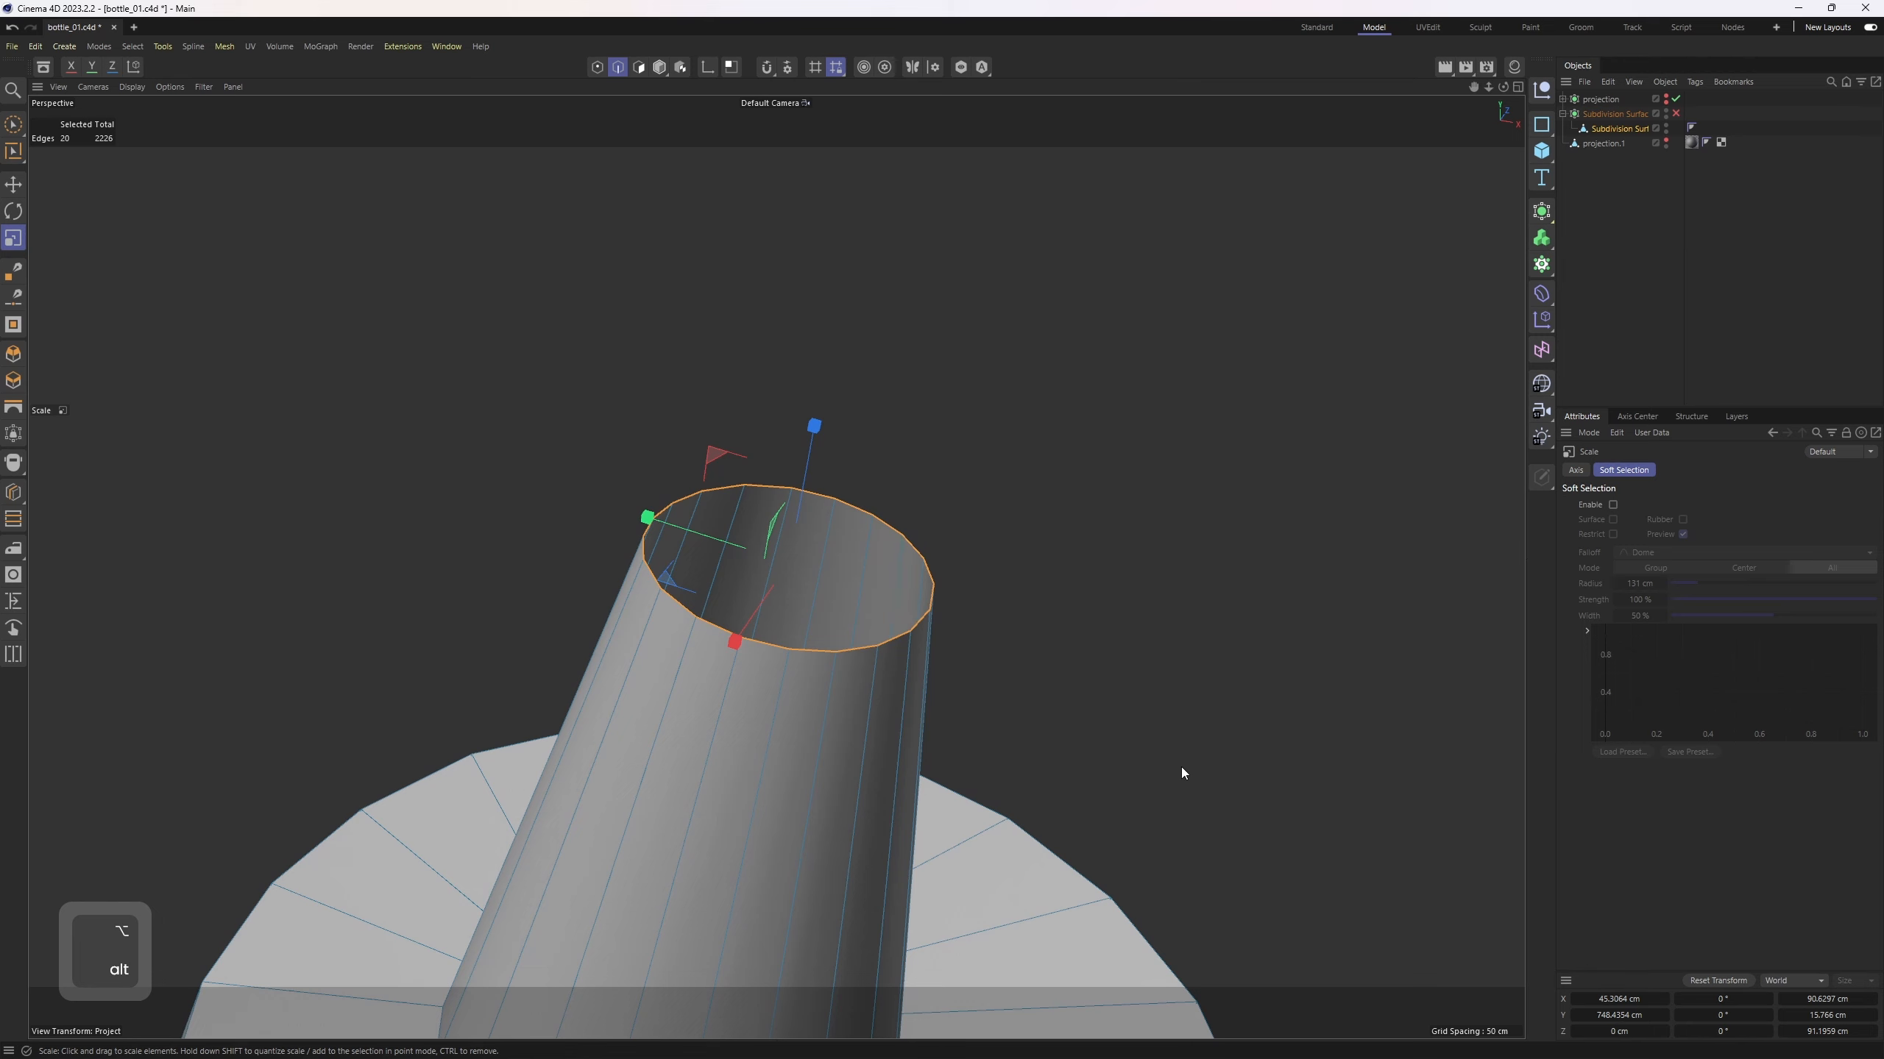
ctrl+drag(1181, 767, 1039, 783)
Step: Extrude the opening's inner edge loop down inside the spout and enable subdivision smoothing
key(e)
scroll(933, 654, down, 2)
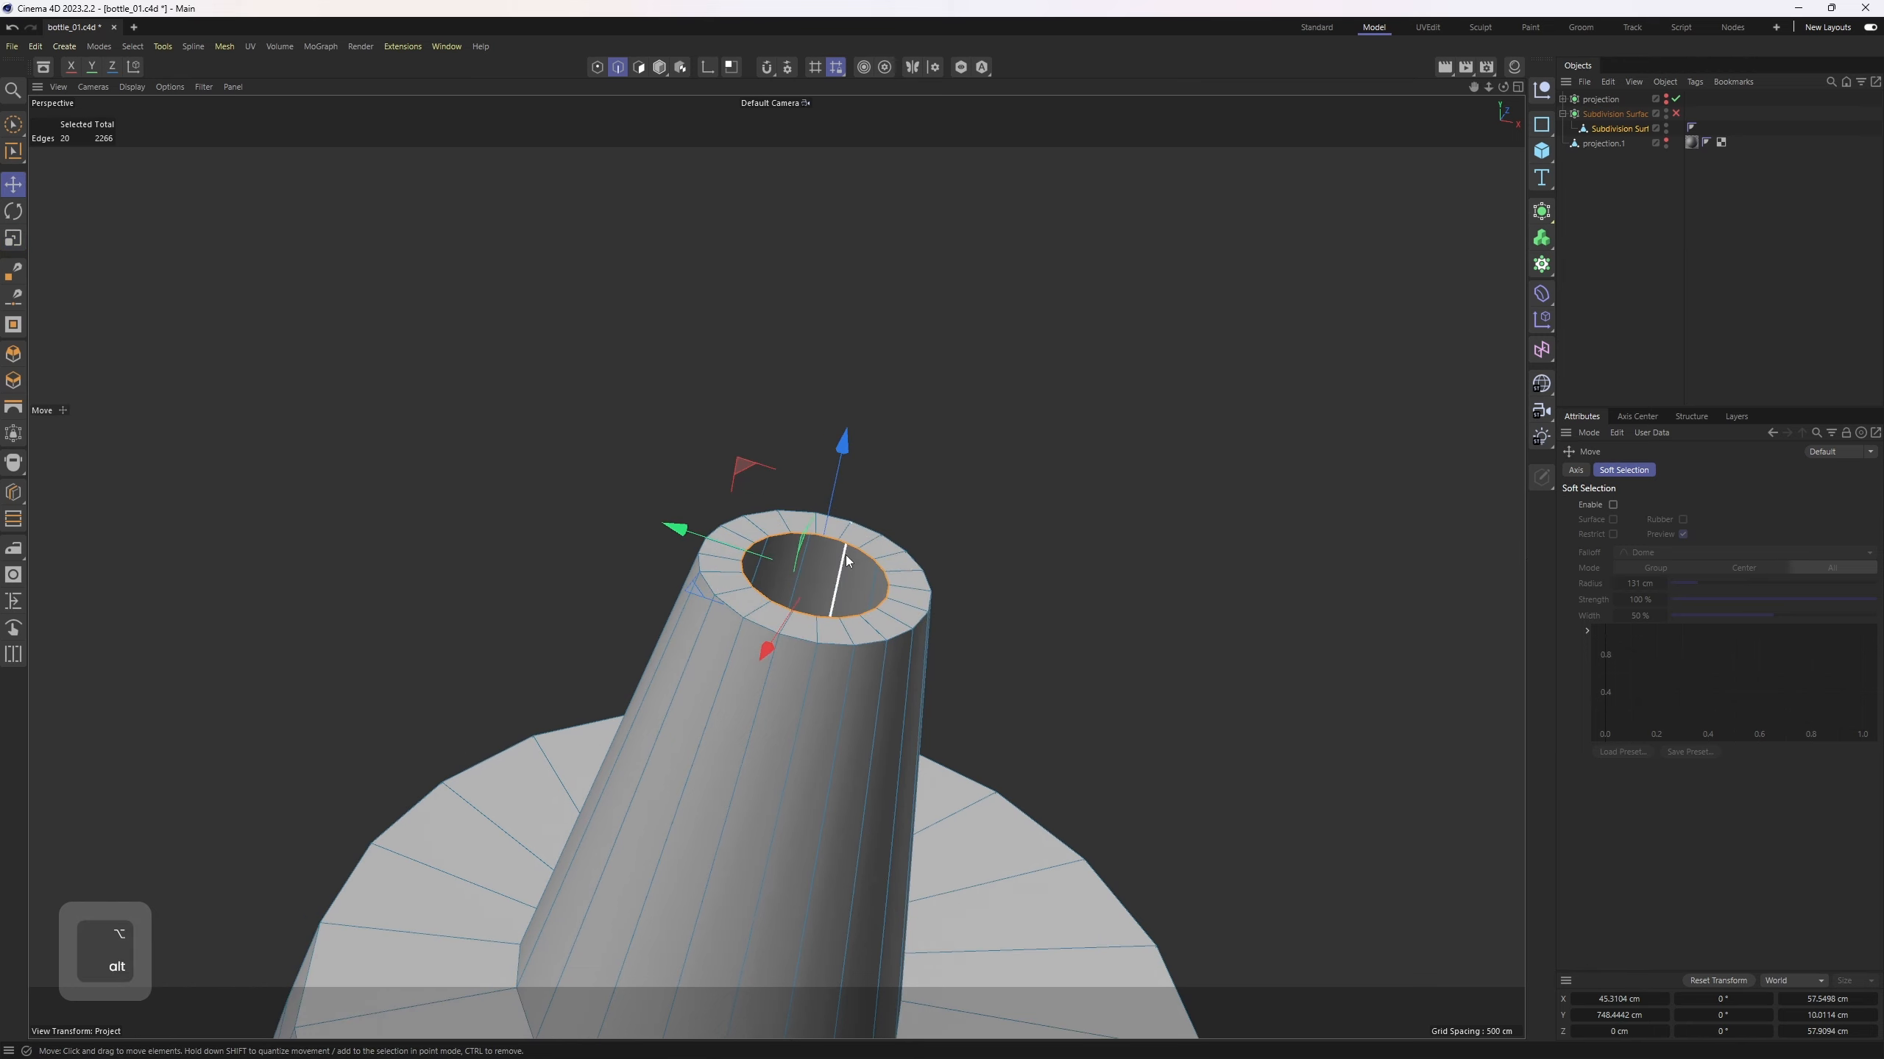
alt+middle_drag(844, 554, 847, 476)
ctrl+drag(848, 359, 772, 708)
scroll(773, 712, down, 3)
alt+middle_drag(768, 865, 761, 635)
scroll(755, 615, down, 2)
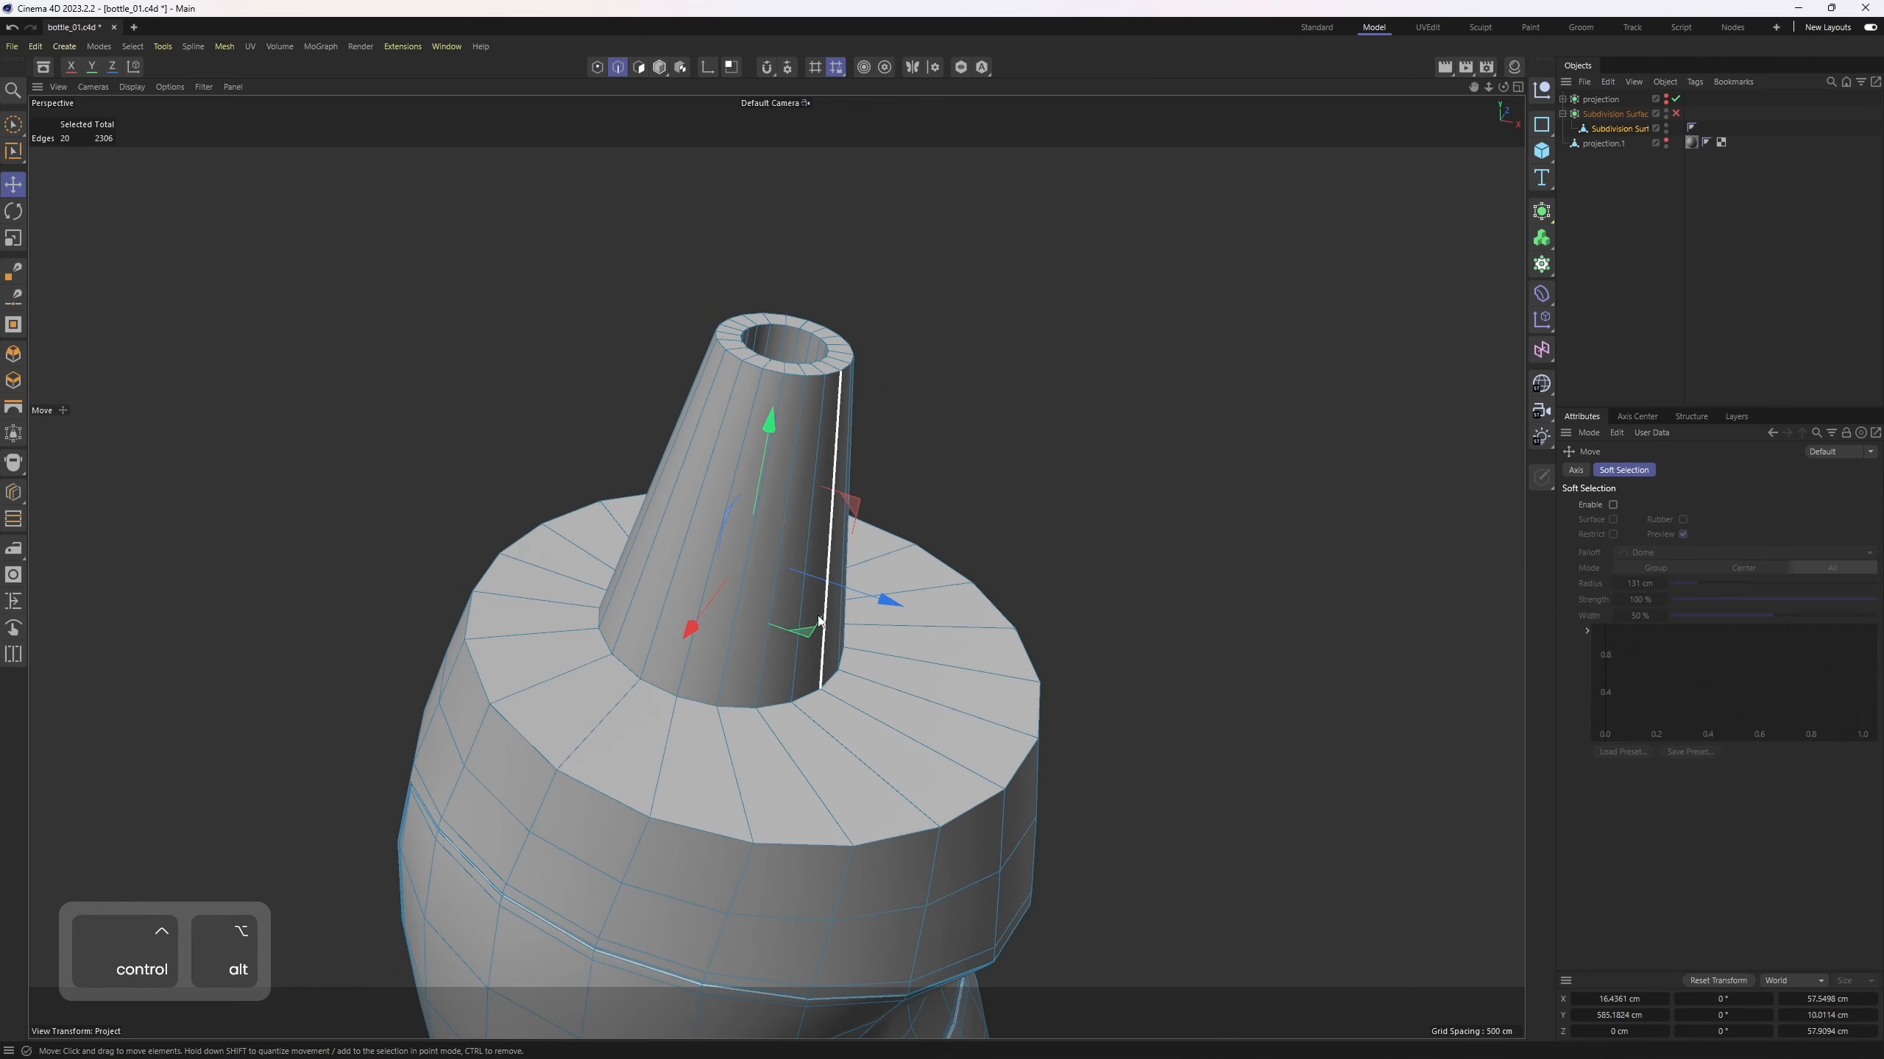
key(q)
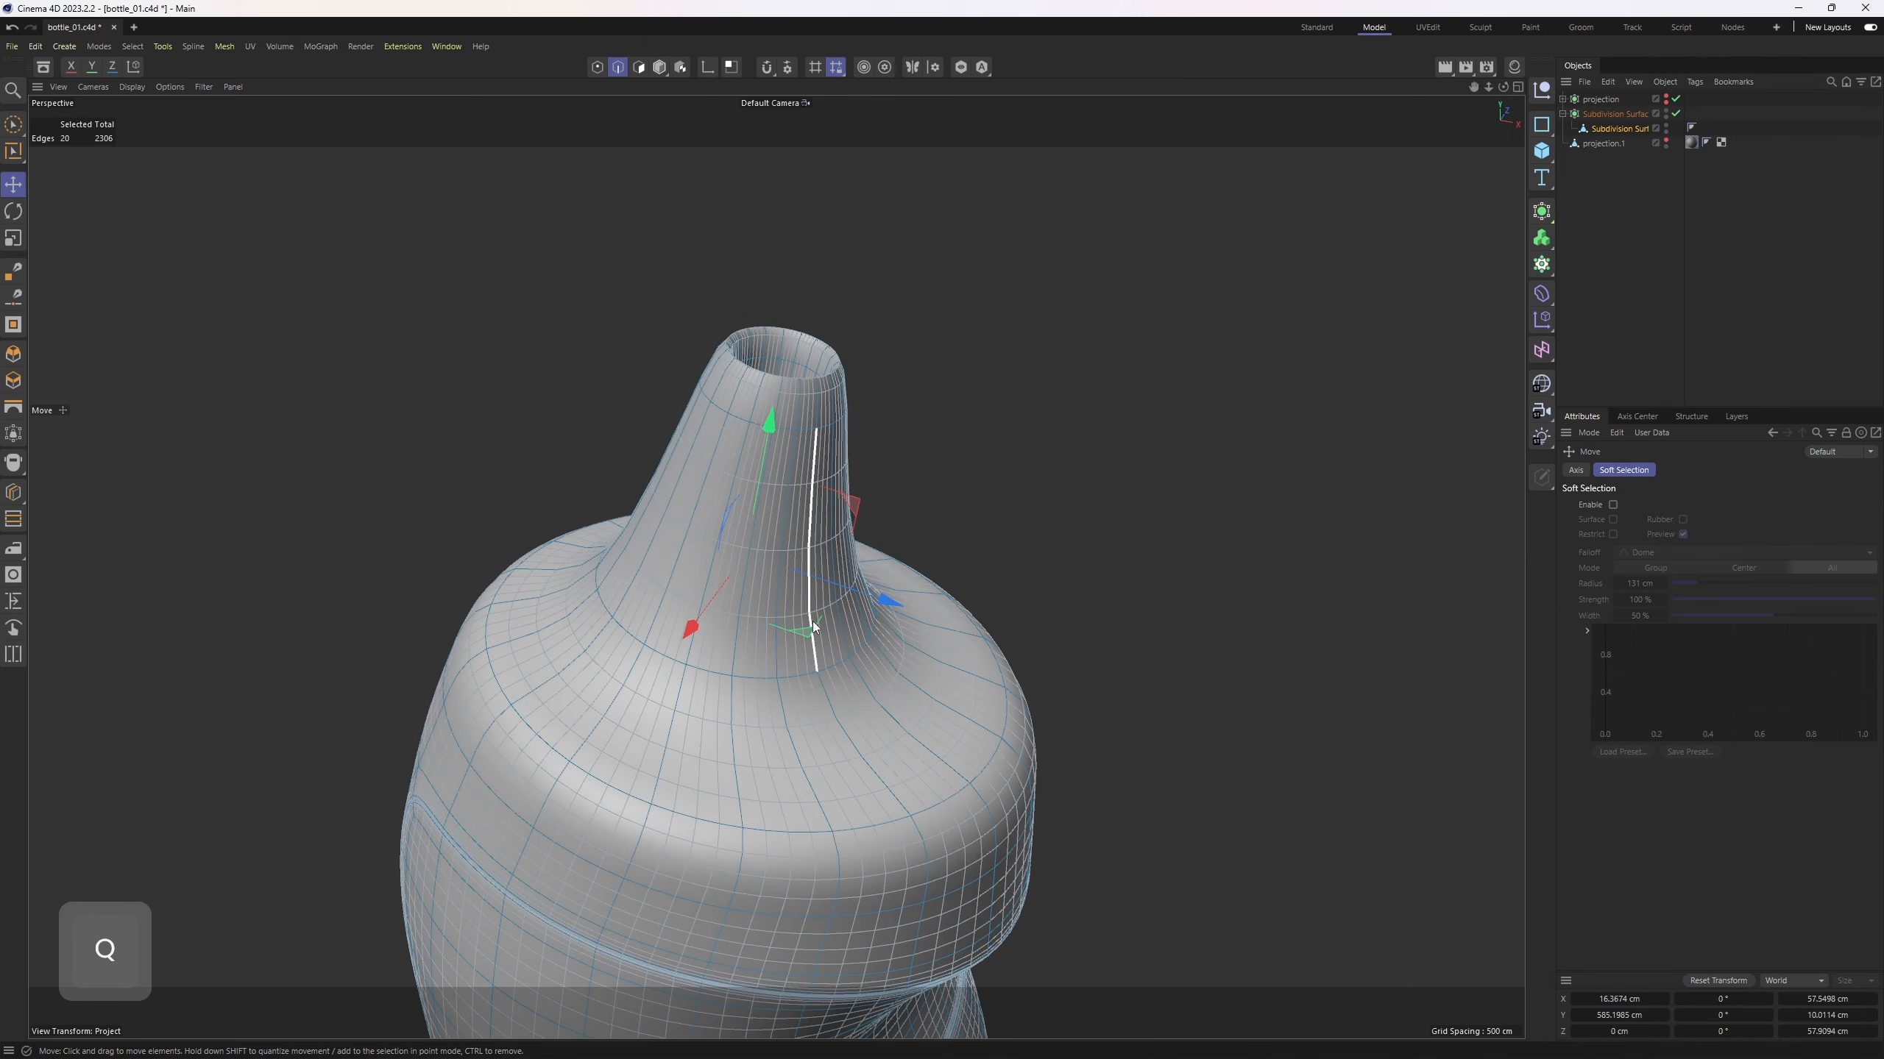
Step: Cut supporting edge loops on both sides of the flat top's outer edge and of the spout's base
right_click(936, 765)
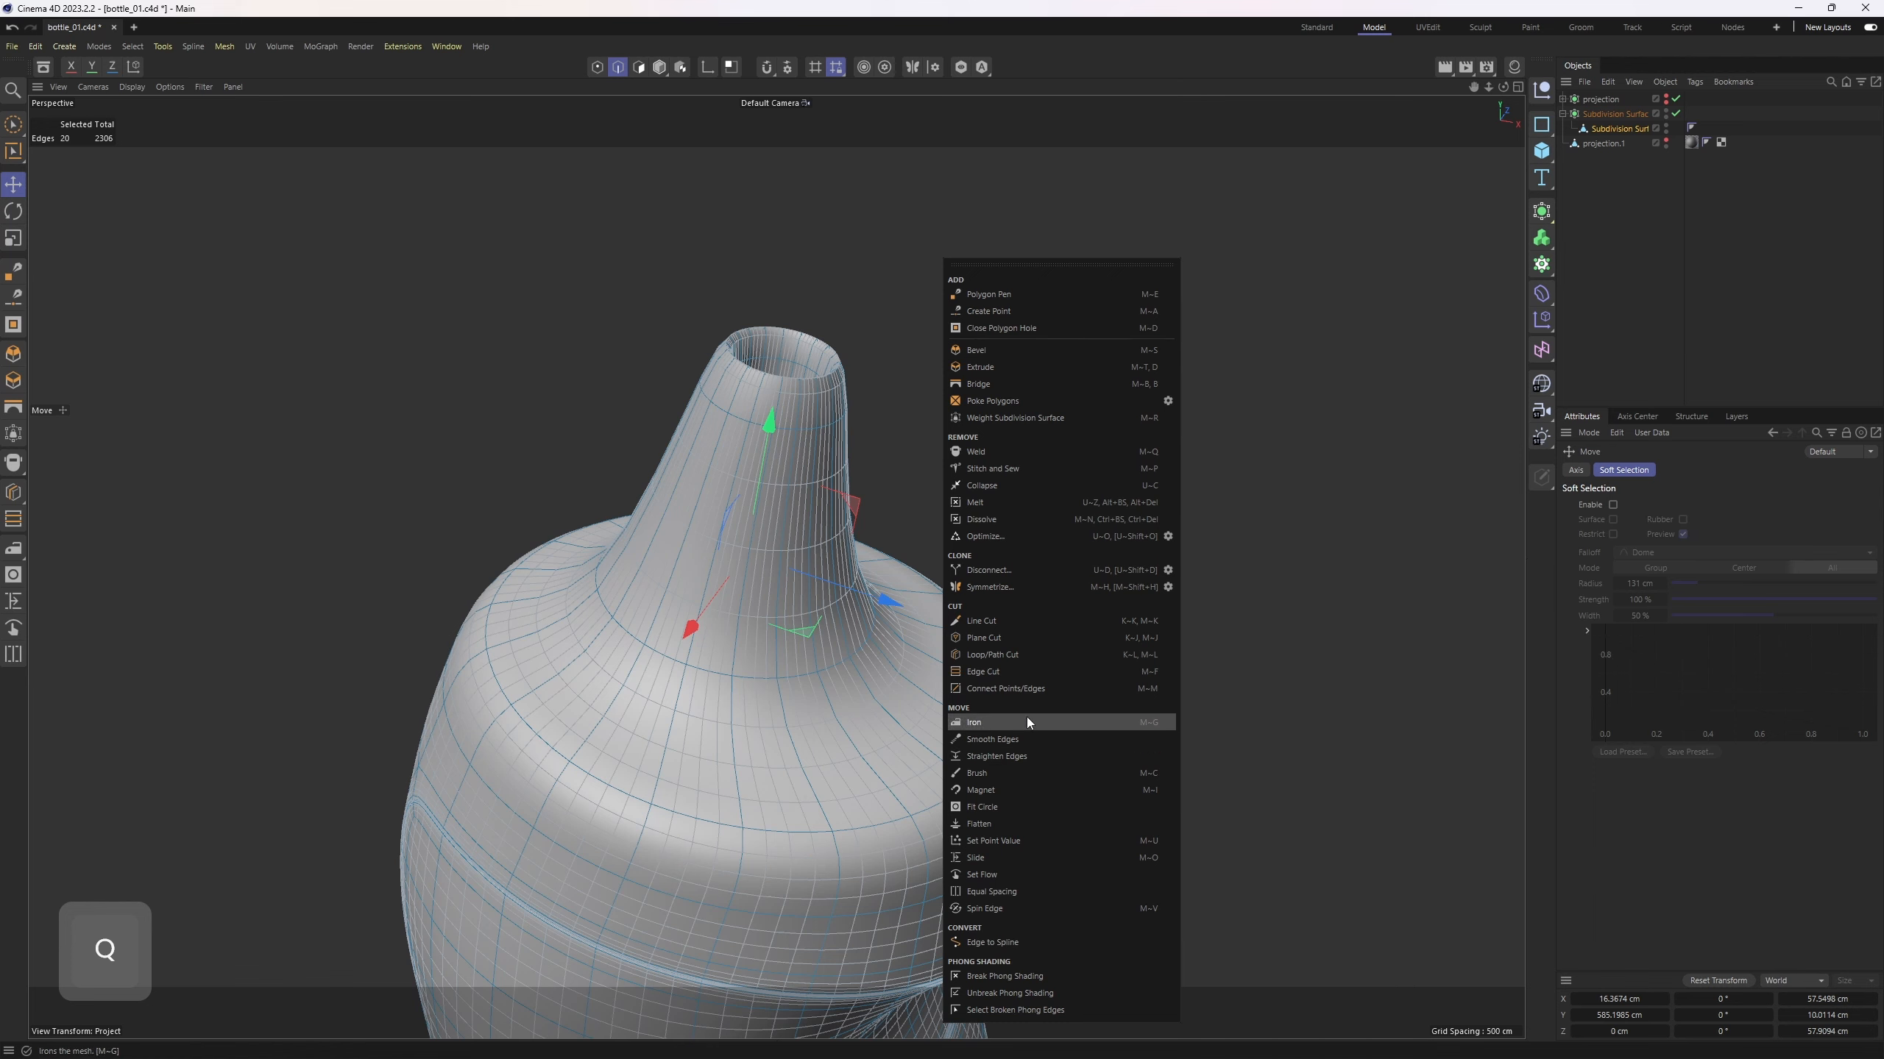
click(1024, 654)
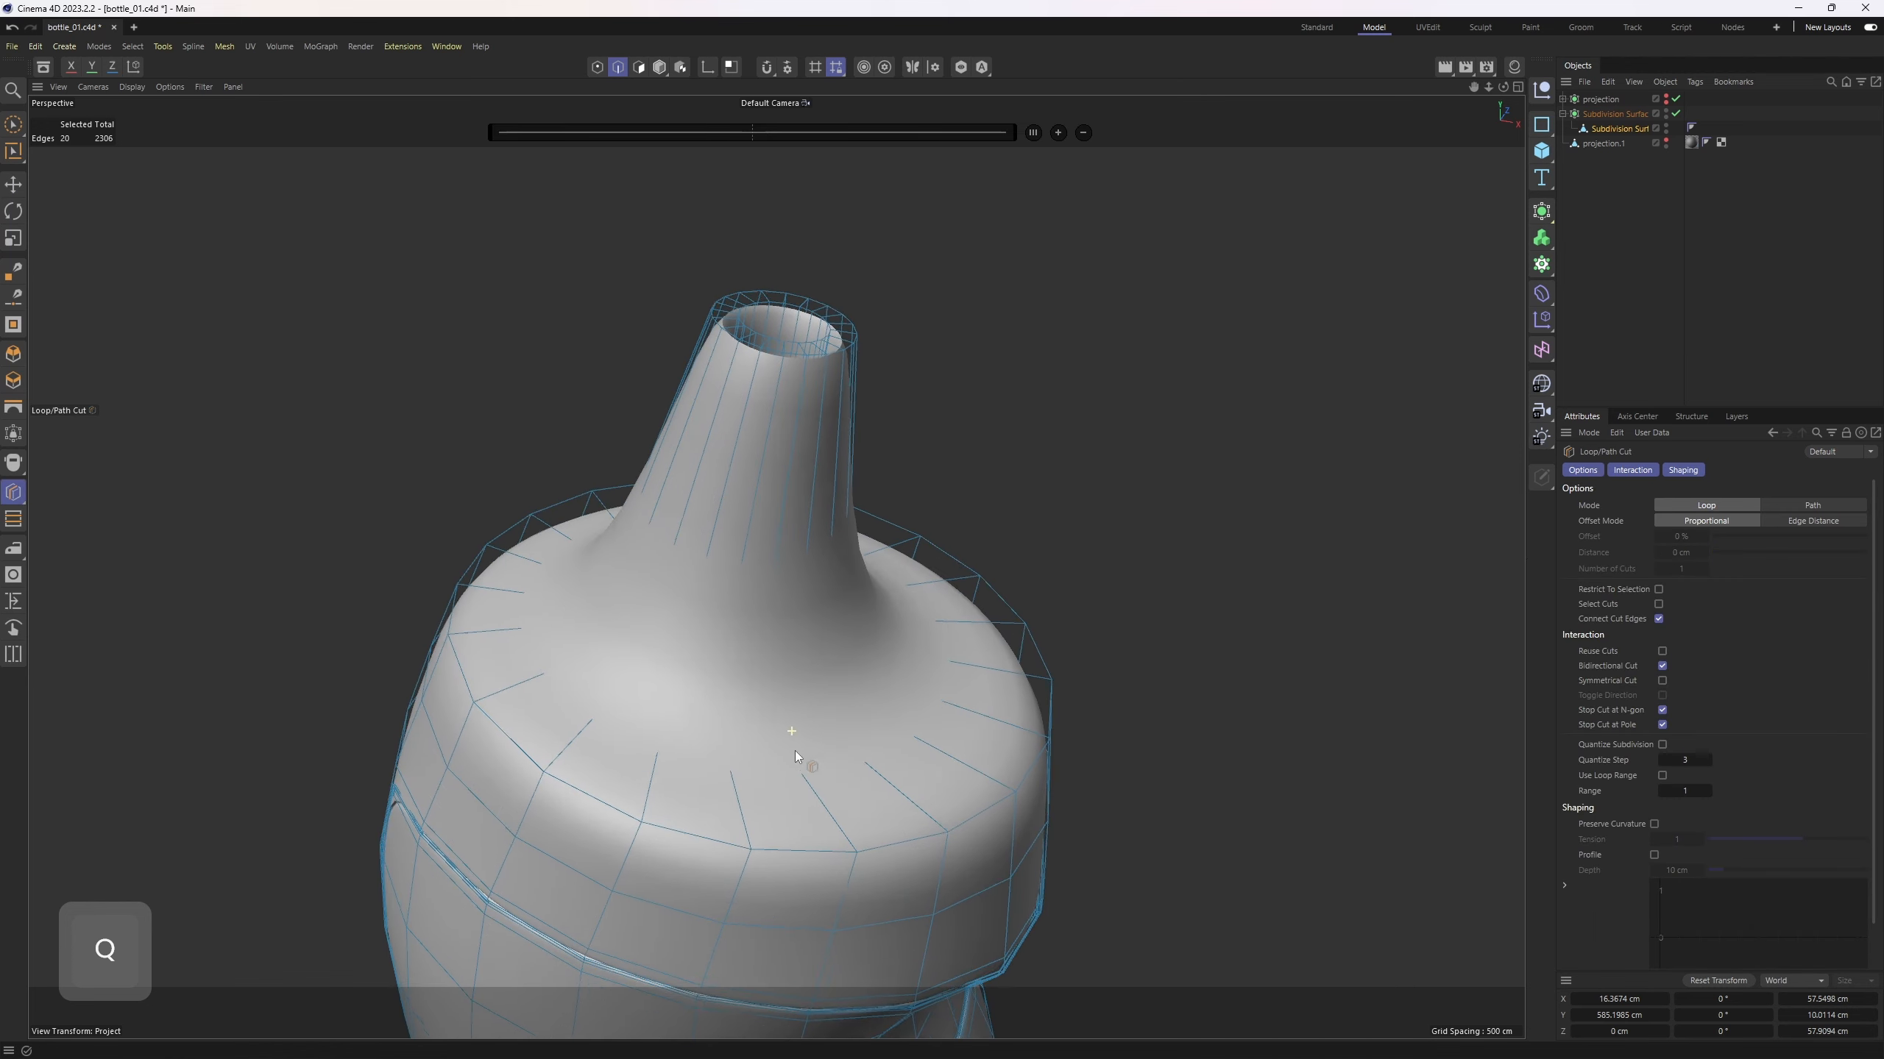
scroll(734, 883, up, 5)
click(732, 883)
click(734, 841)
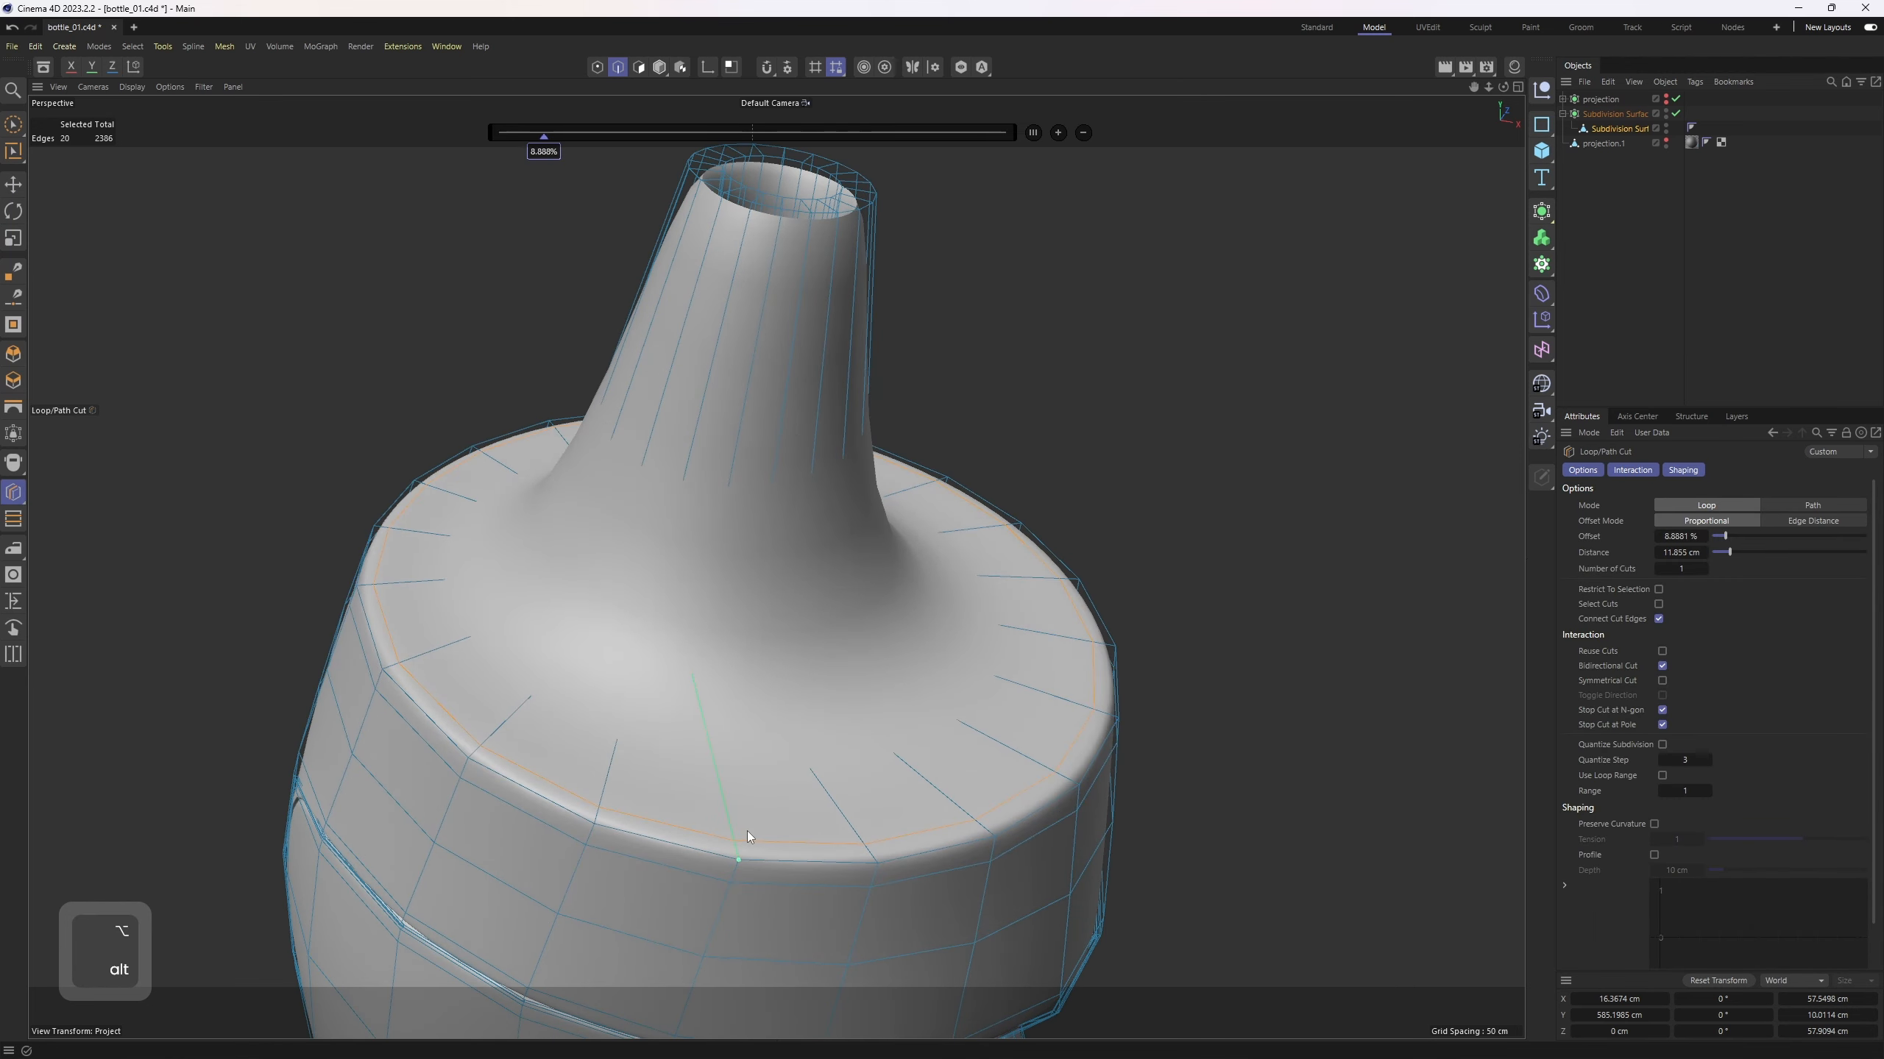
key(q)
key(q)
click(699, 699)
click(701, 638)
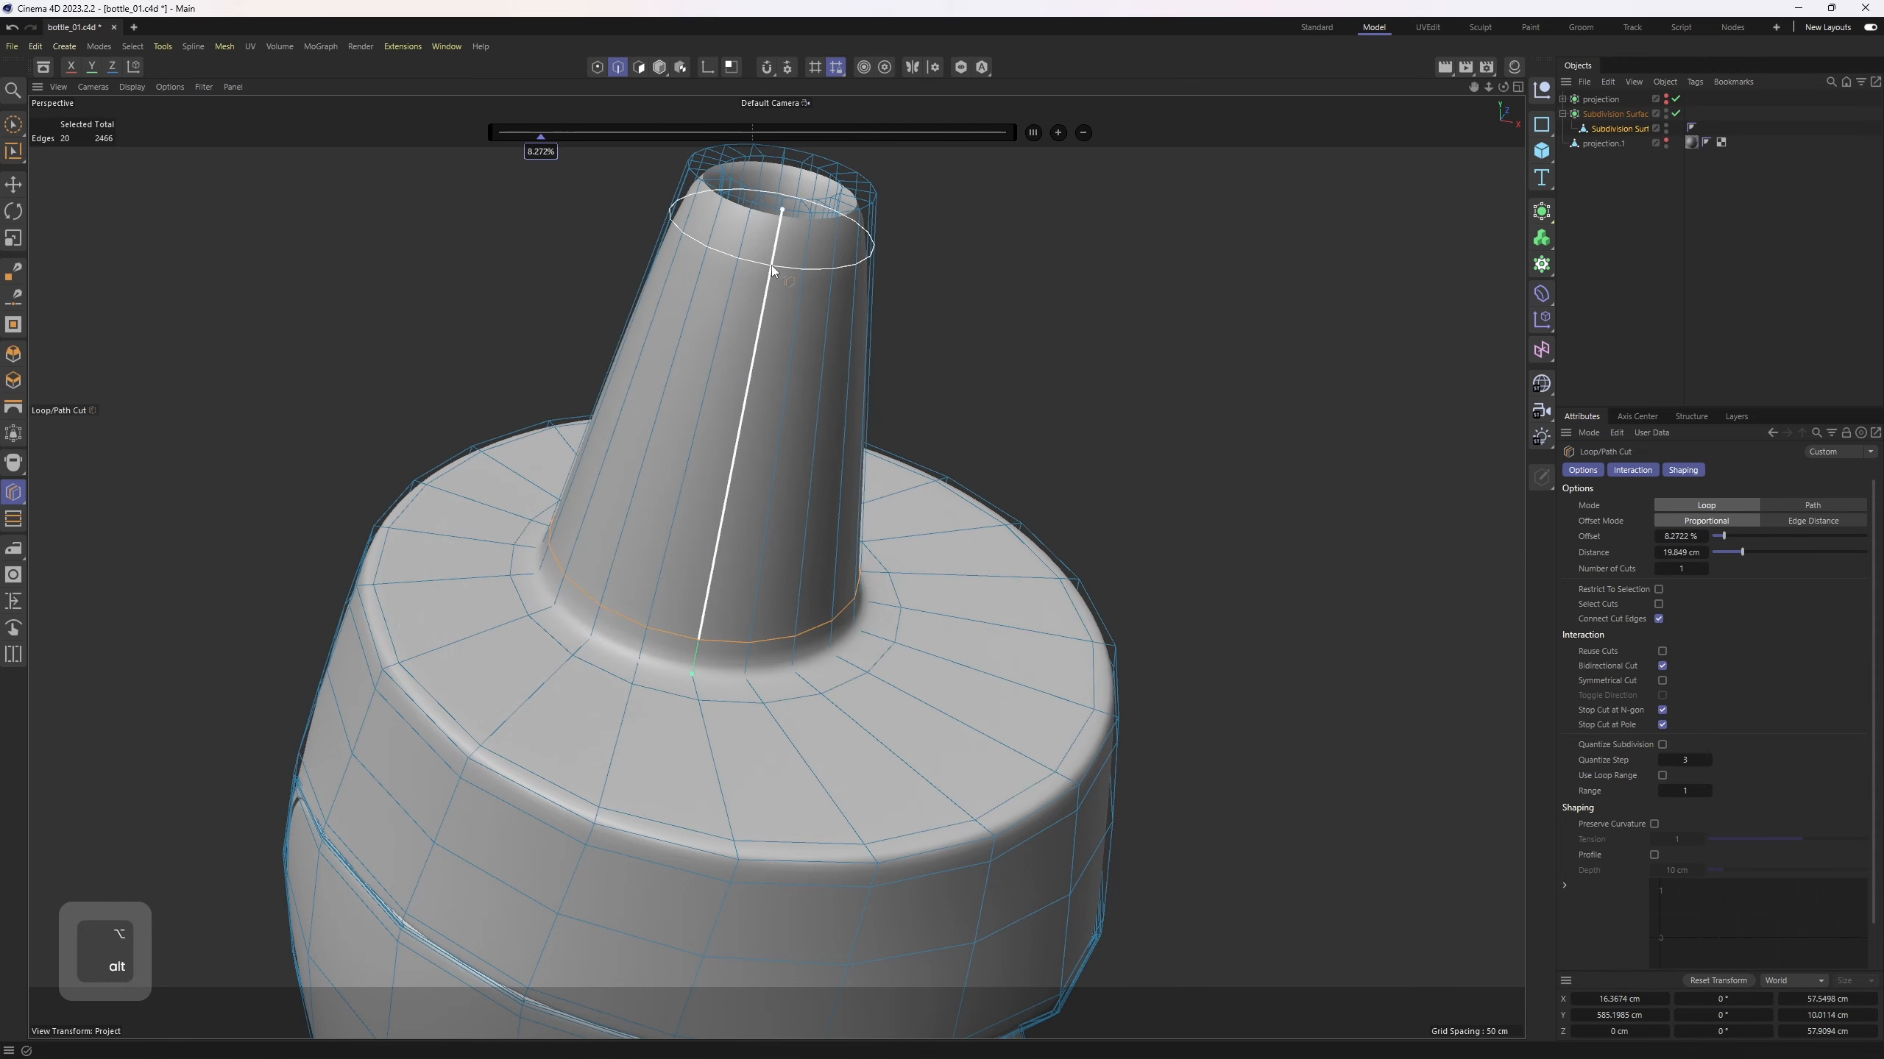
Step: Cut supporting edge loops around the spout's tip and one more at 50% of the spout's height
alt+middle_drag(781, 215, 752, 412)
scroll(753, 412, up, 2)
click(752, 447)
alt+right_drag(758, 413, 704, 454)
click(770, 364)
shift+click(827, 548)
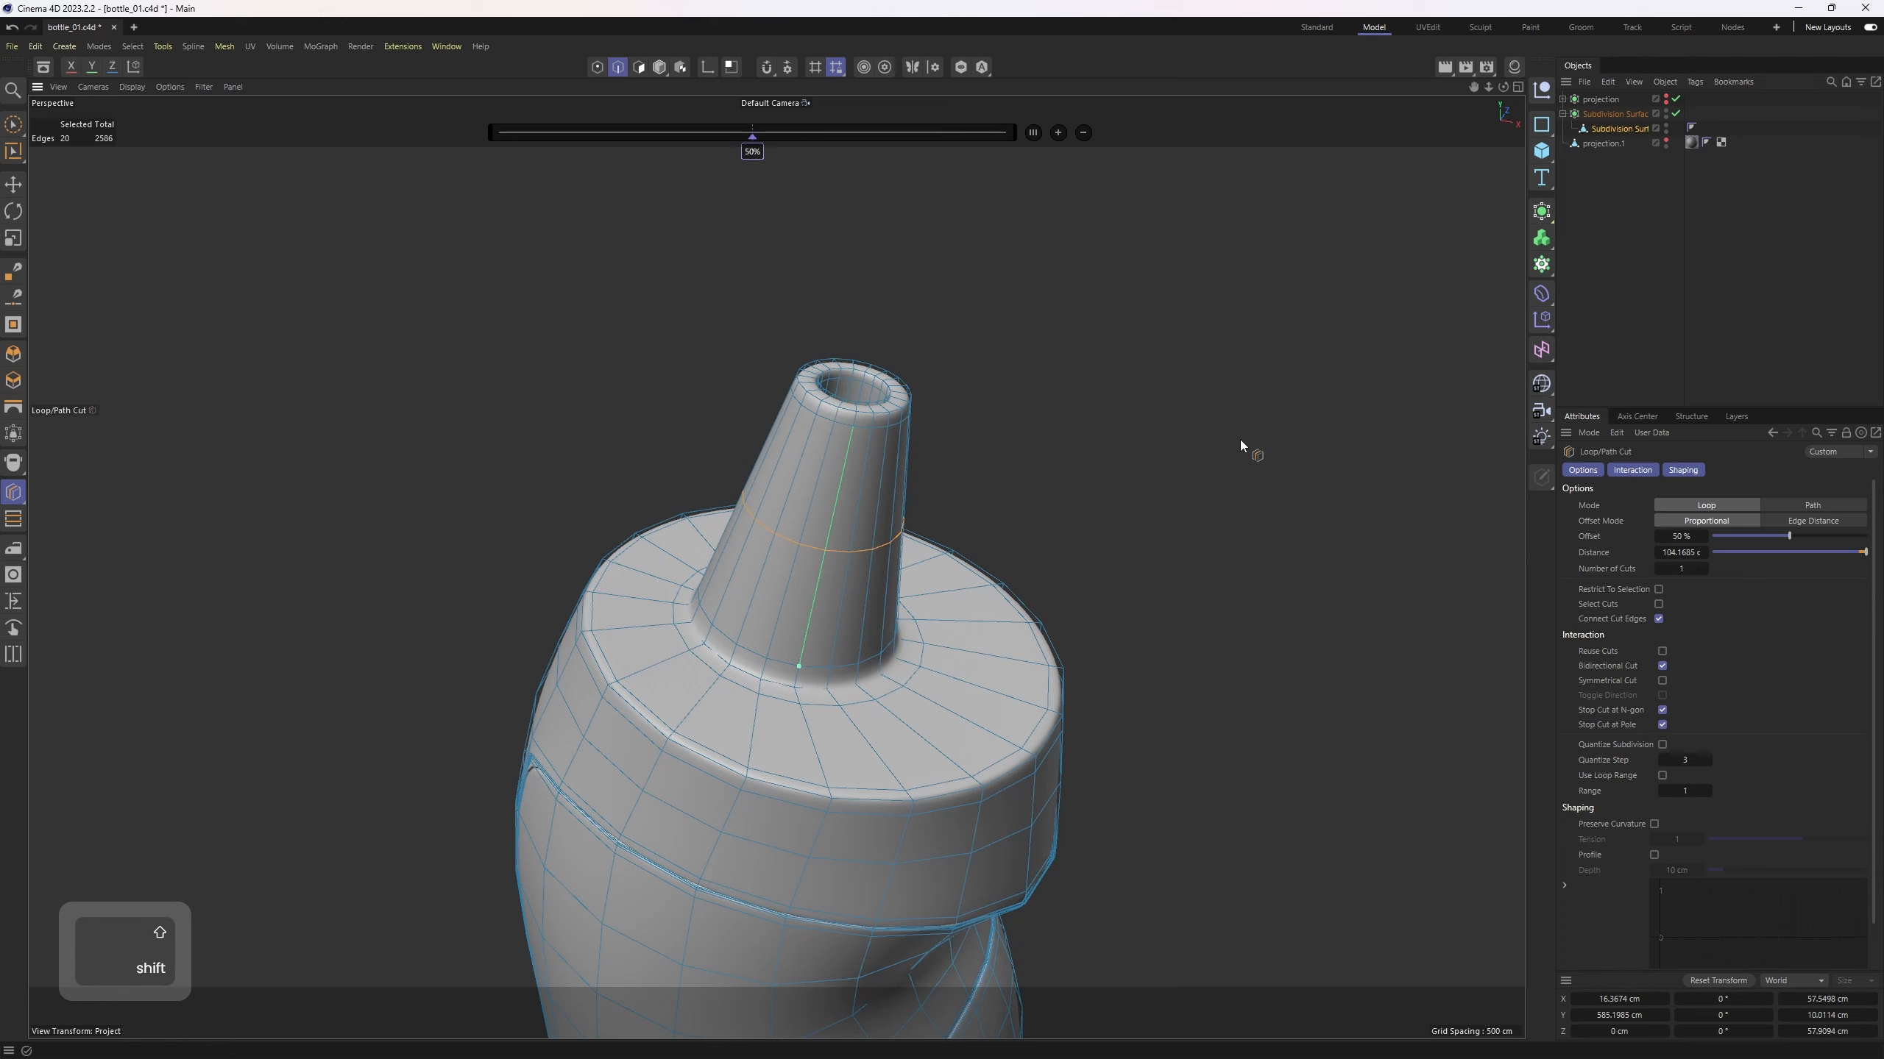
Step: Deselect the mesh and examine the smoothed bottle's overall shape and spout from several angles
click(1727, 260)
alt+right_drag(1072, 416, 963, 457)
alt+middle_drag(955, 490, 686, 386)
alt+drag(682, 434, 777, 415)
alt+right_drag(875, 438, 693, 468)
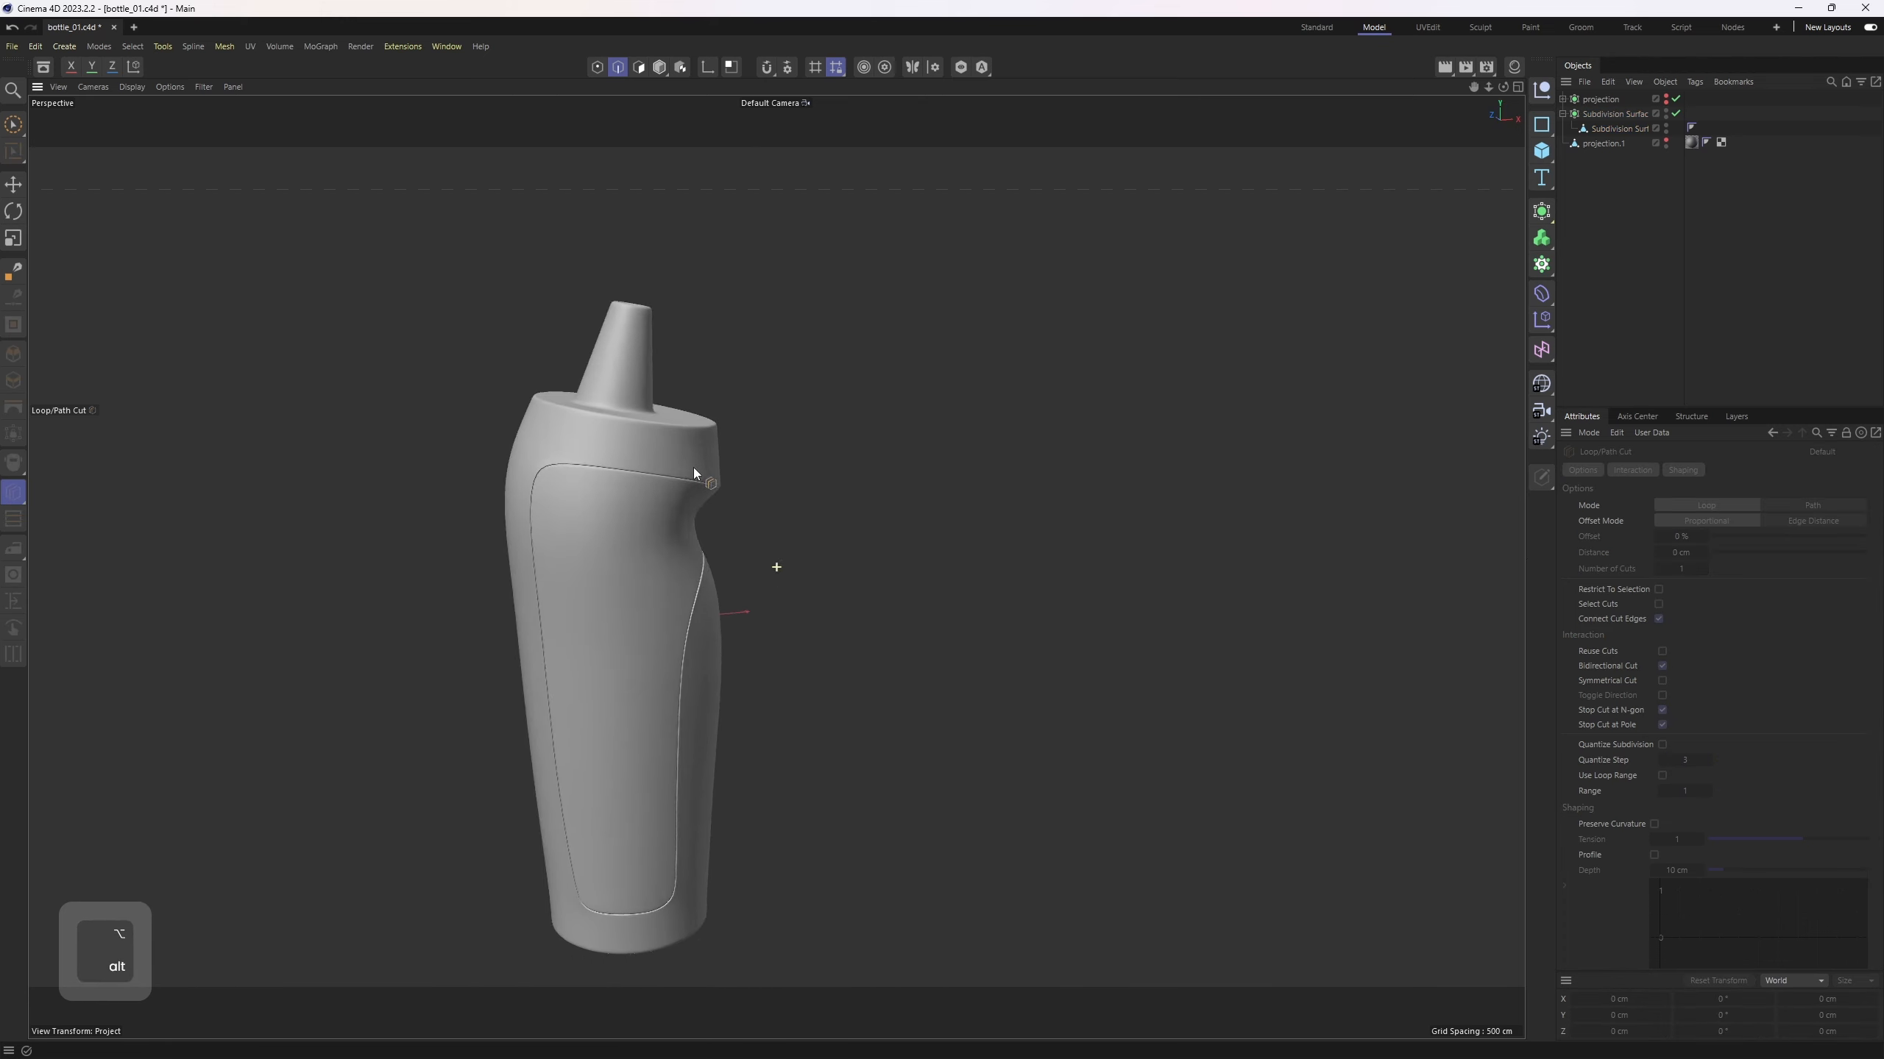
alt+drag(693, 468, 656, 448)
alt+middle_drag(656, 449, 746, 548)
alt+right_drag(746, 547, 804, 512)
alt+drag(805, 512, 796, 533)
alt+right_drag(796, 531, 848, 505)
key(ctrl+z)
key(ctrl+z)
Step: Loop-select the narrow polygon ring along the flat top's outer edge and split it into a separate object
key(4)
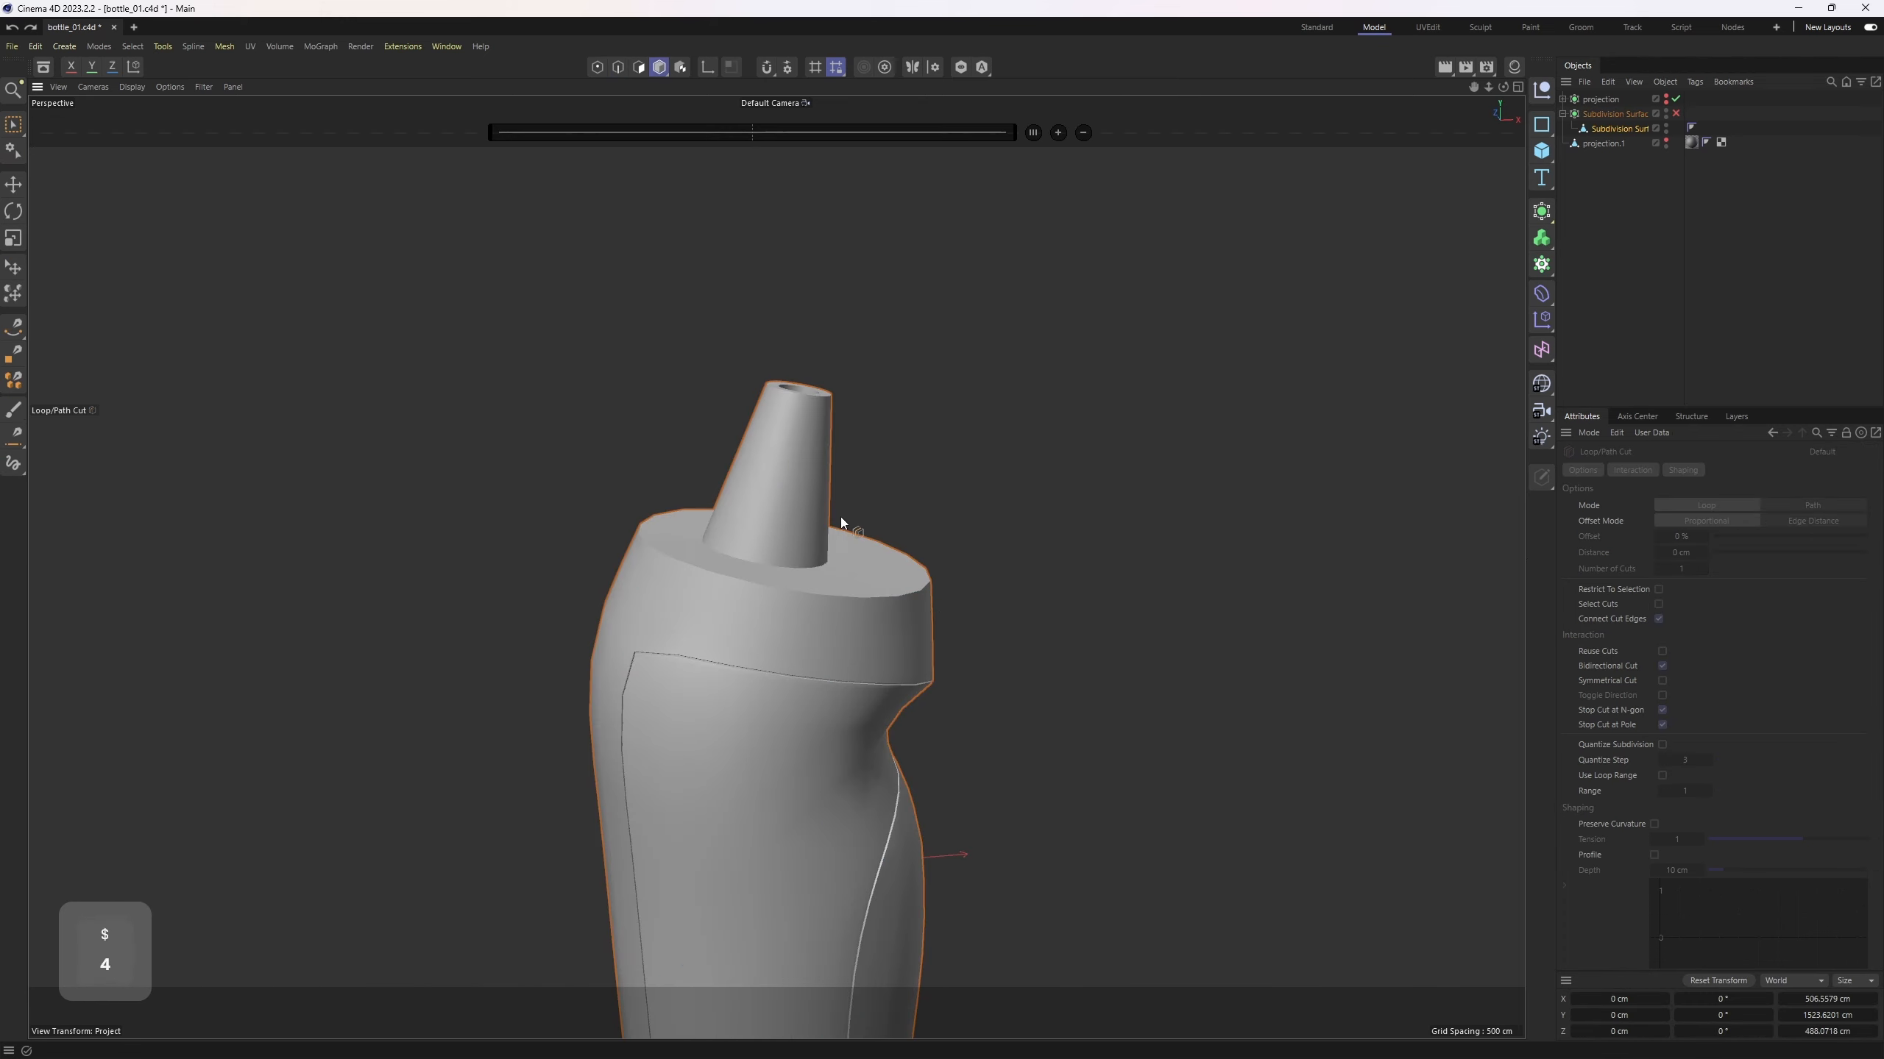
middle_click(844, 520)
middle_click(749, 543)
scroll(778, 565, up, 4)
key(3)
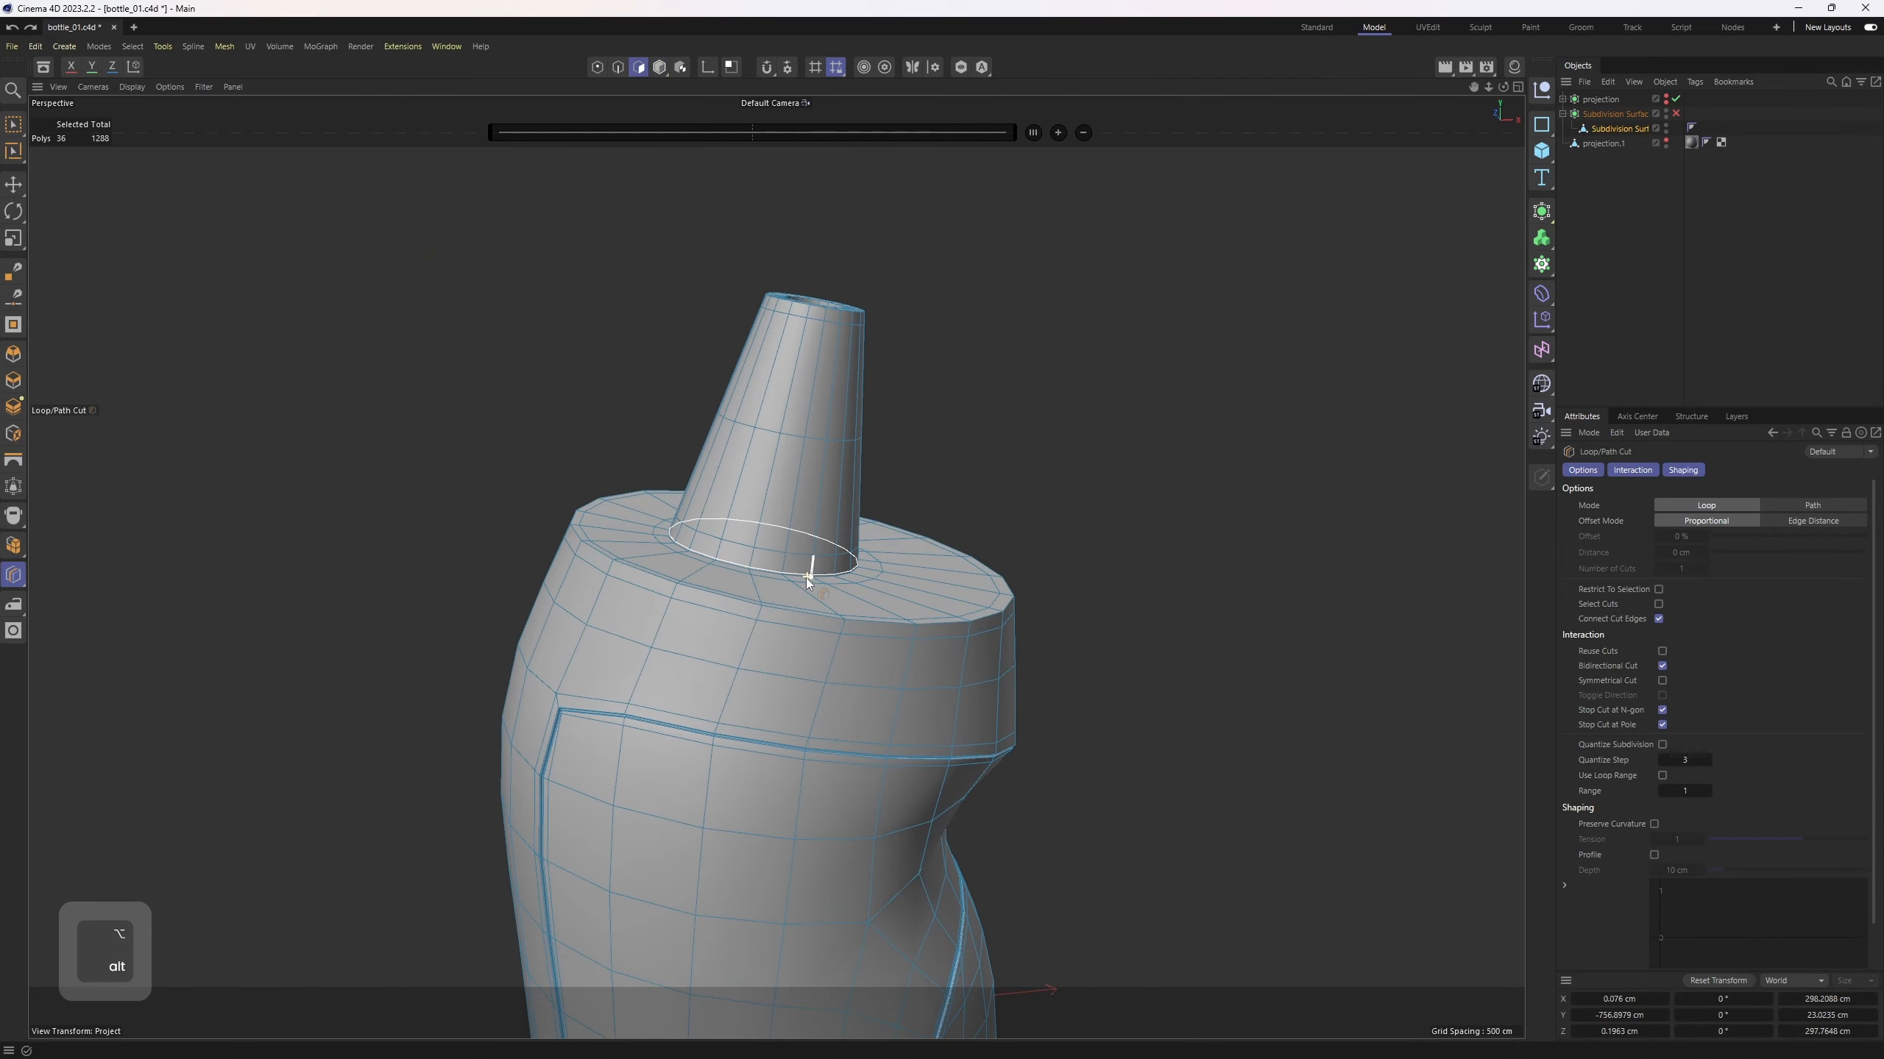
alt+drag(811, 572, 765, 685)
scroll(765, 685, up, 1)
key(u)
key(l)
scroll(692, 737, up, 2)
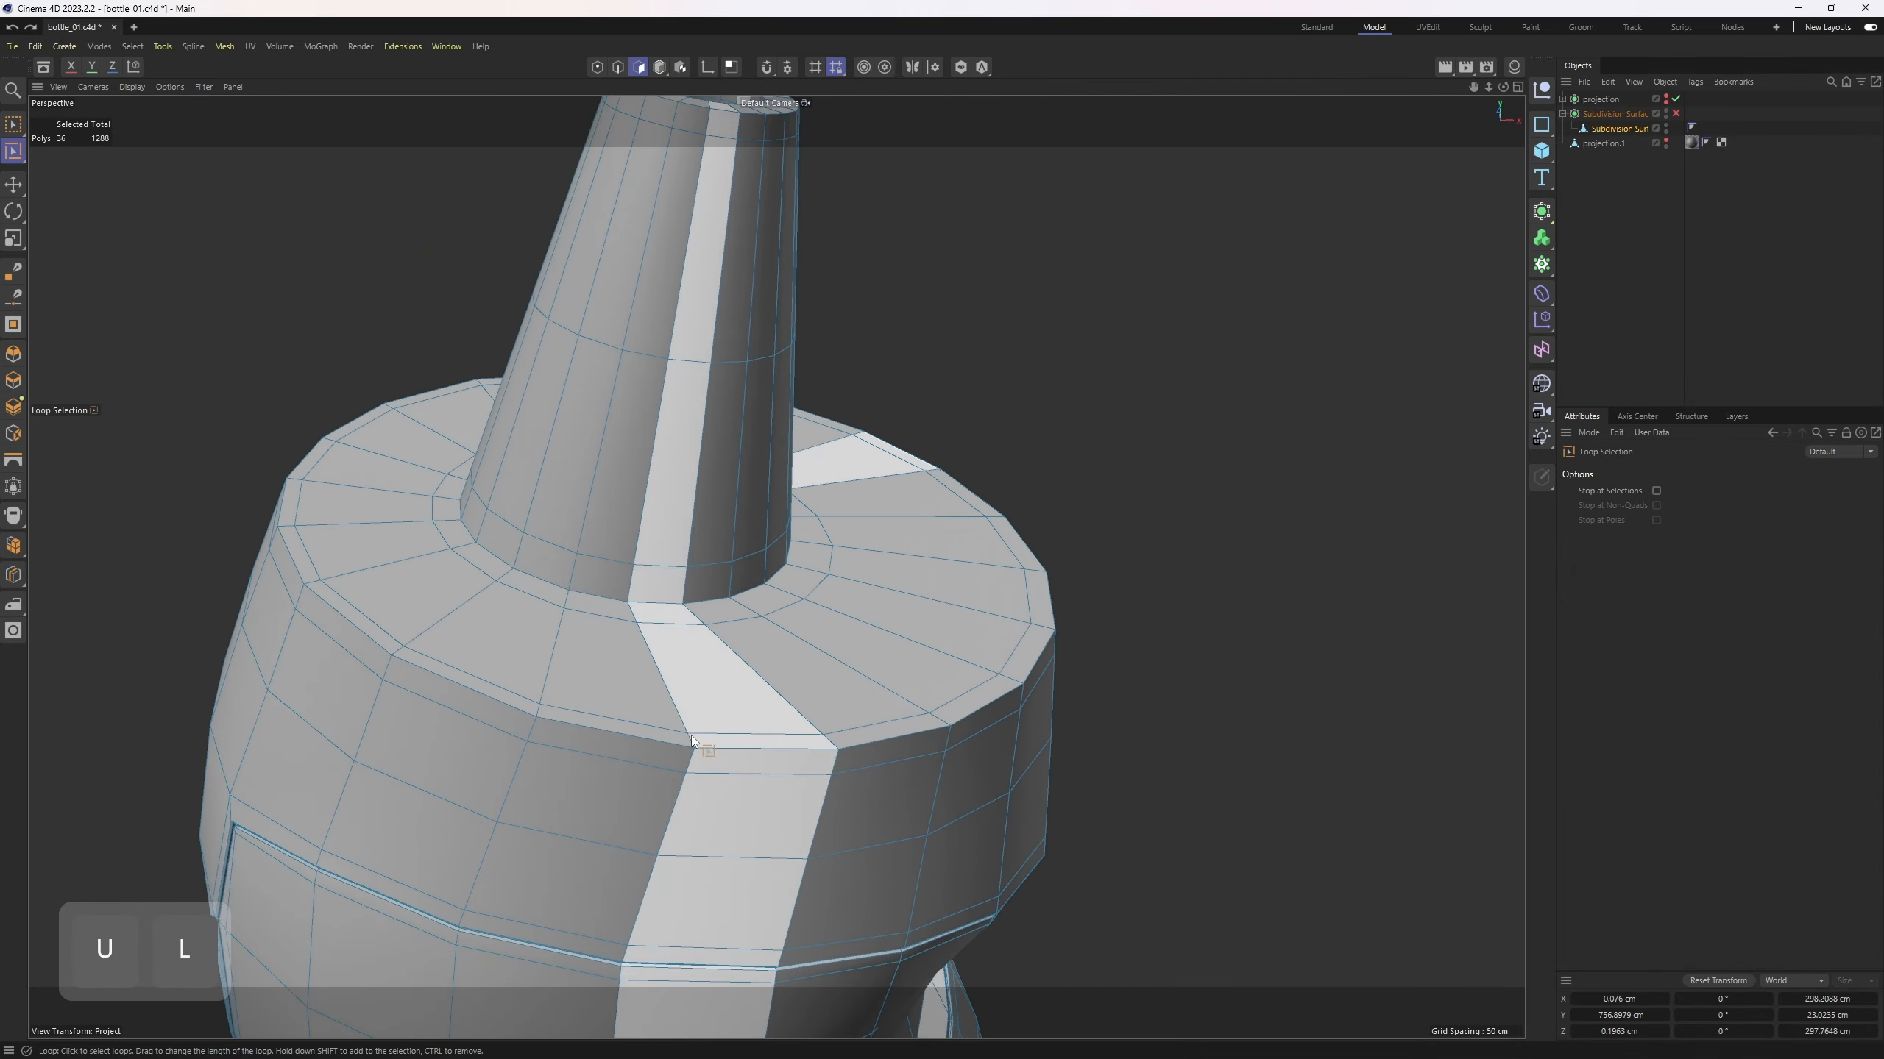
click(689, 738)
alt+drag(688, 739, 761, 706)
right_click(1035, 648)
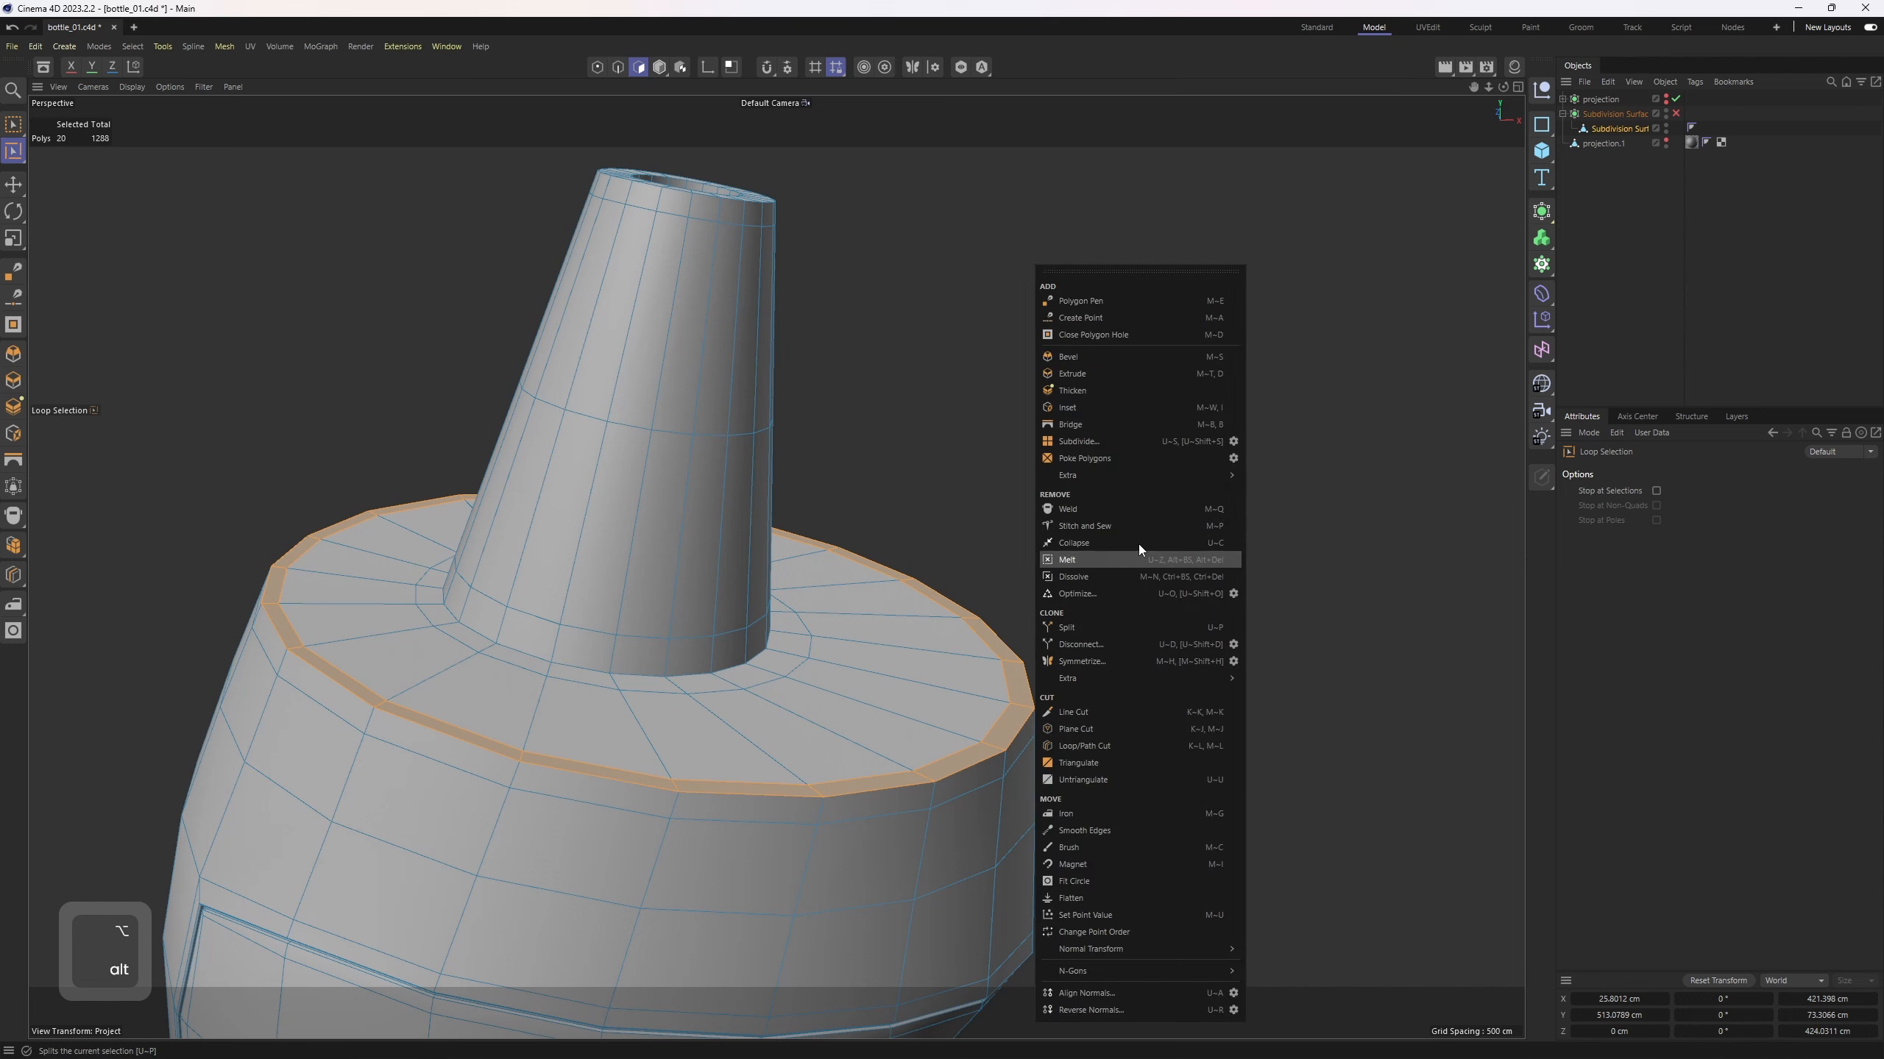
click(1097, 627)
Step: Extrude the split ring's outer edge loop up to about Y 712 cm and scale it down to about 329 cm
key(1)
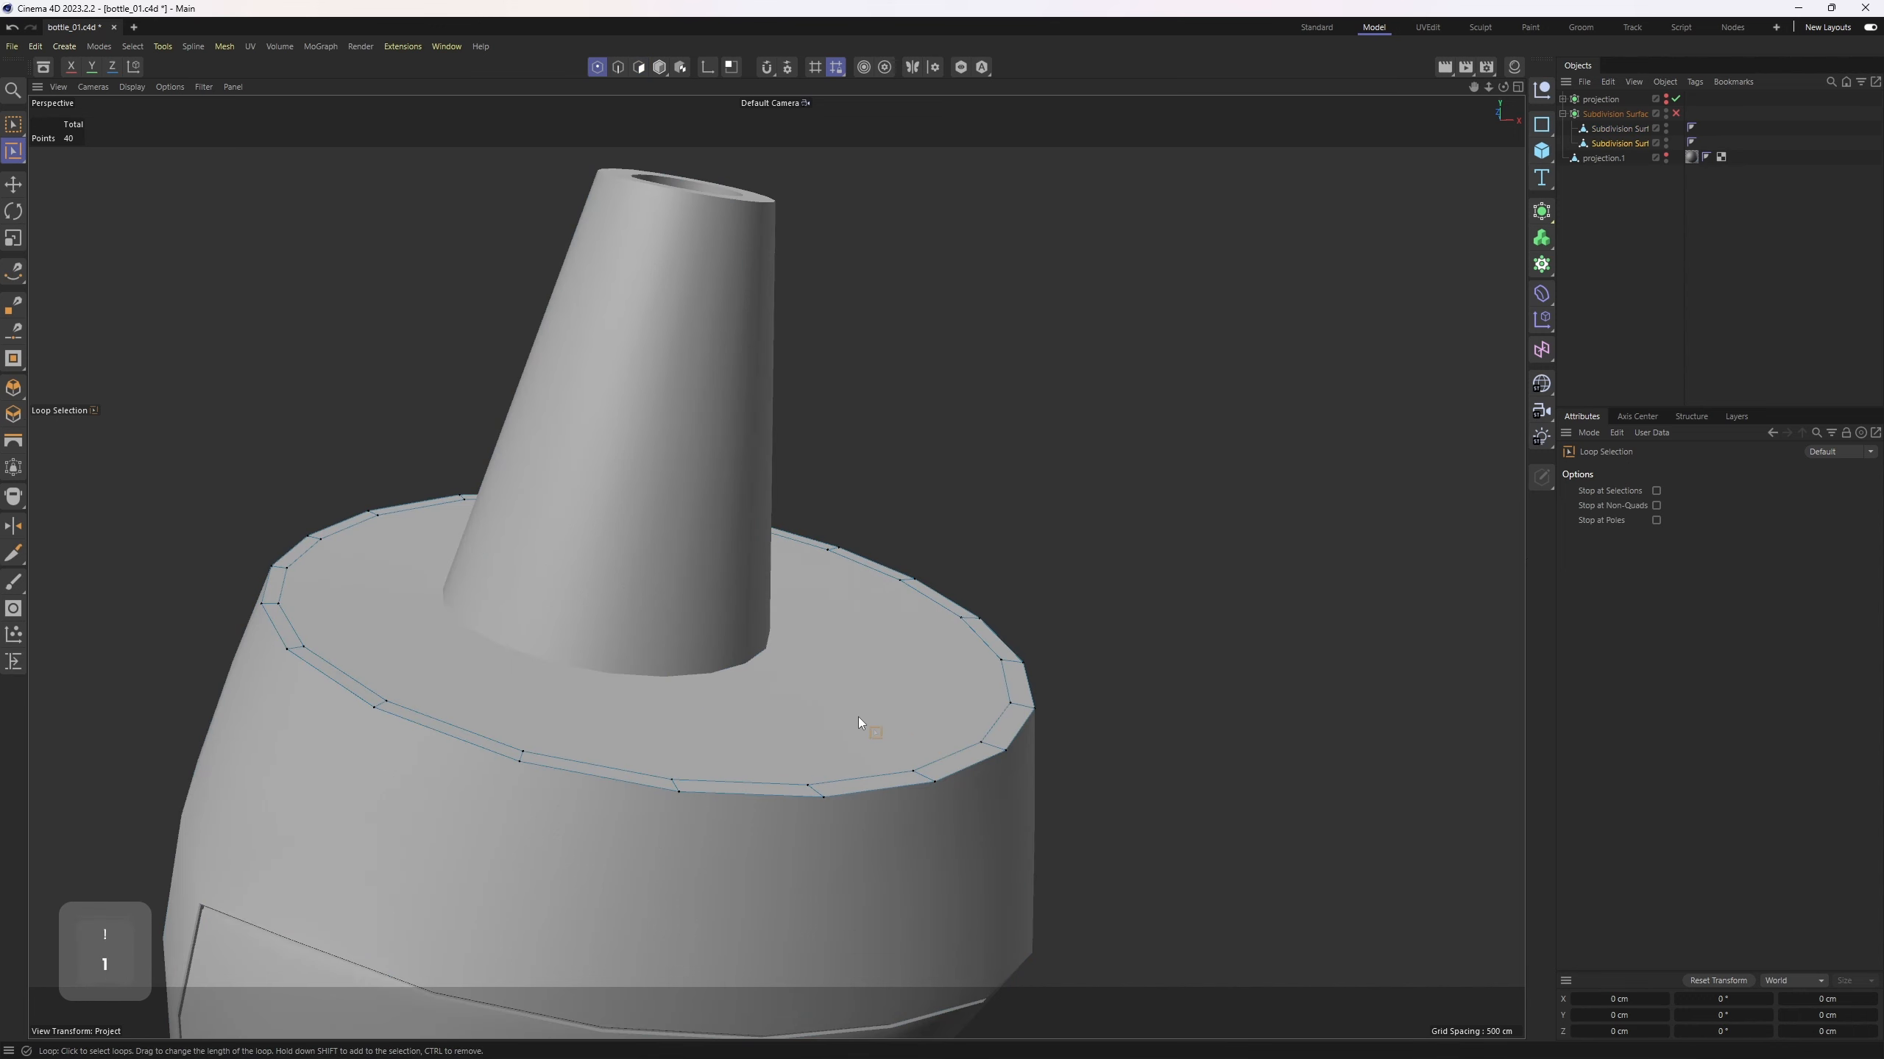
key(r)
key(2)
double_click(574, 772)
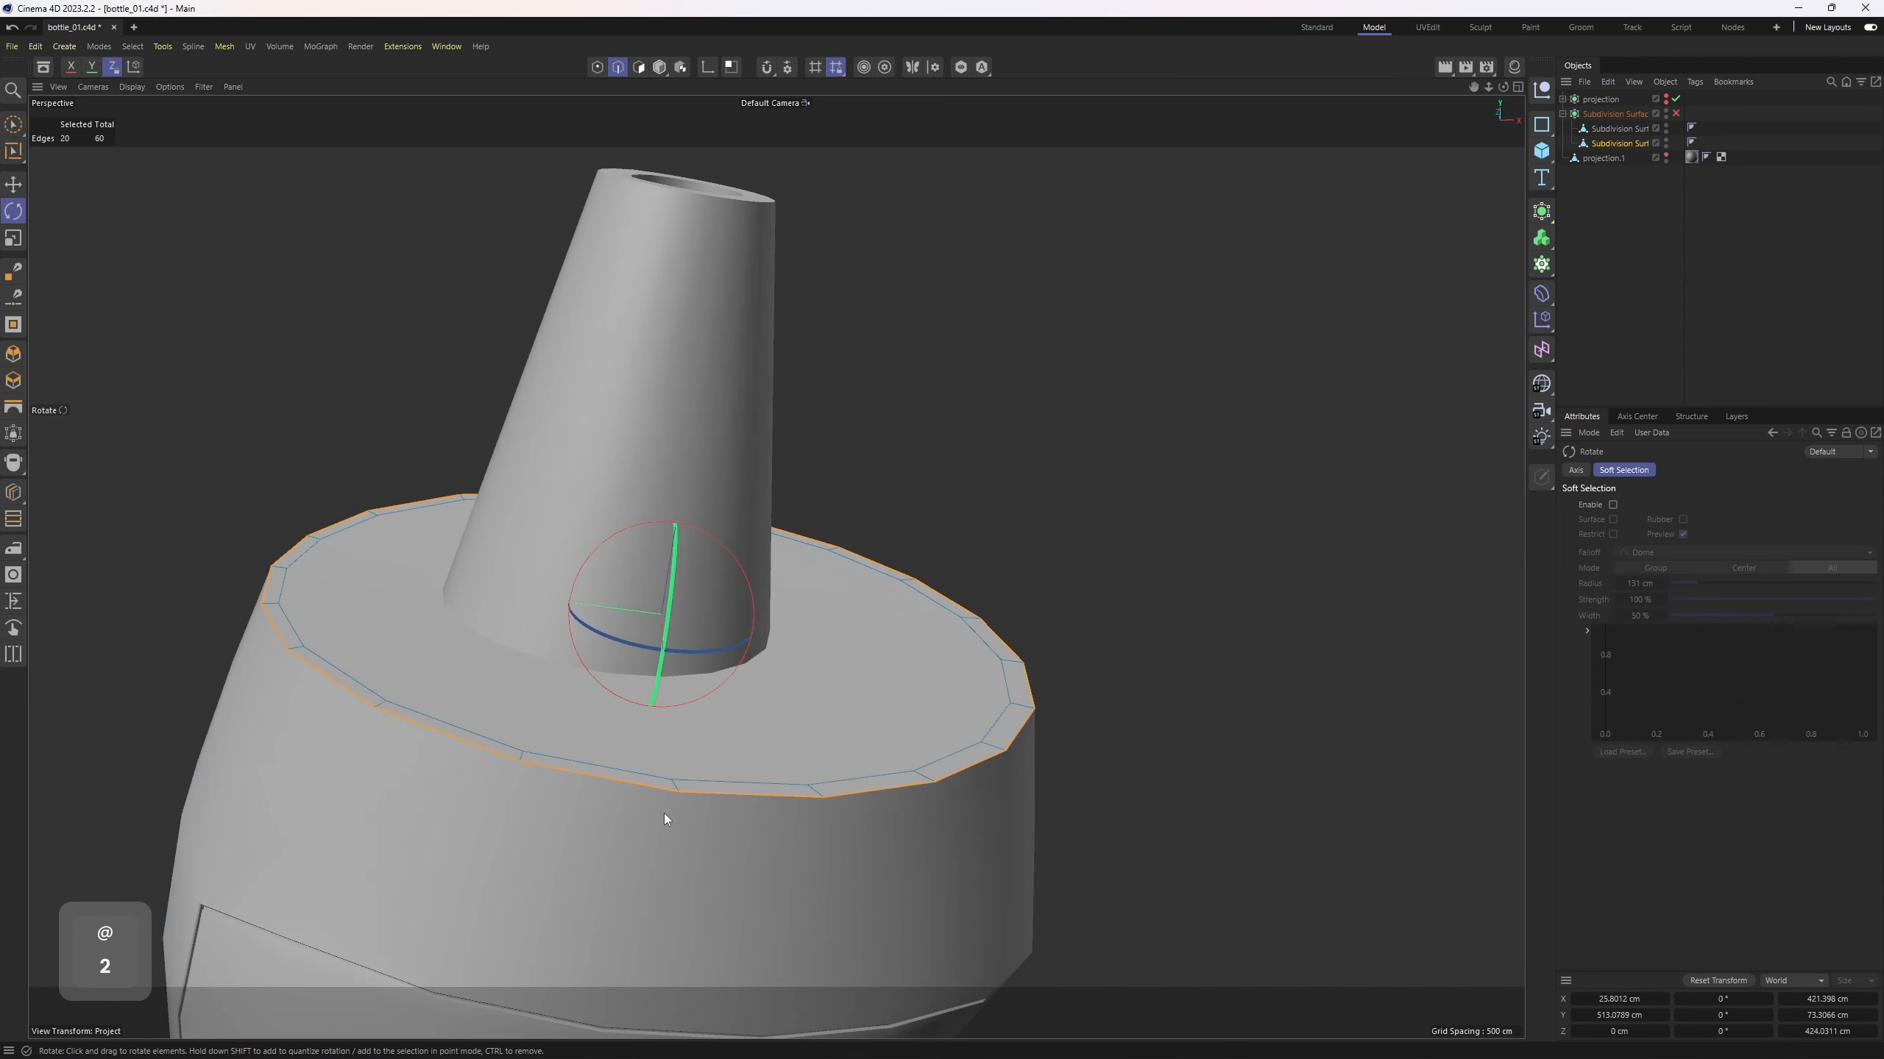
key(e)
middle_click(715, 789)
middle_click(955, 629)
alt+middle_drag(956, 632, 891, 765)
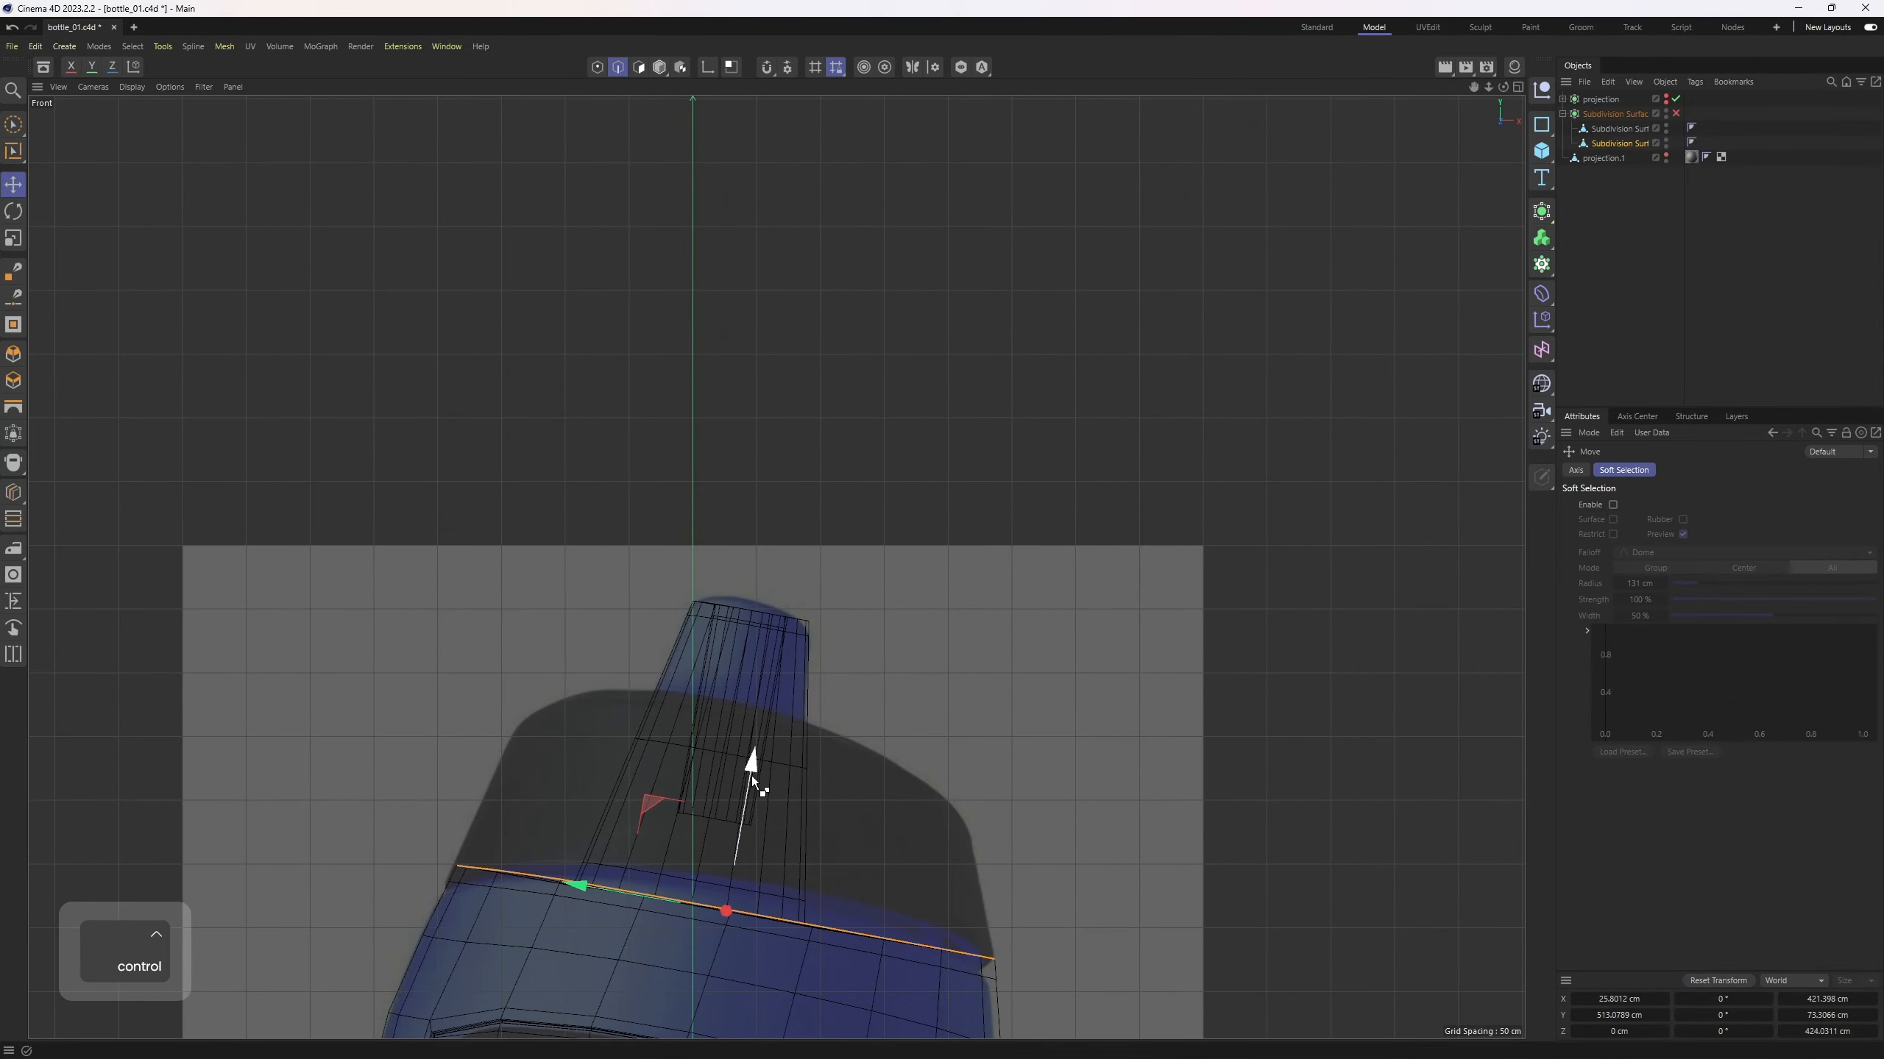
ctrl+drag(751, 776, 818, 525)
alt+middle_drag(825, 717, 783, 589)
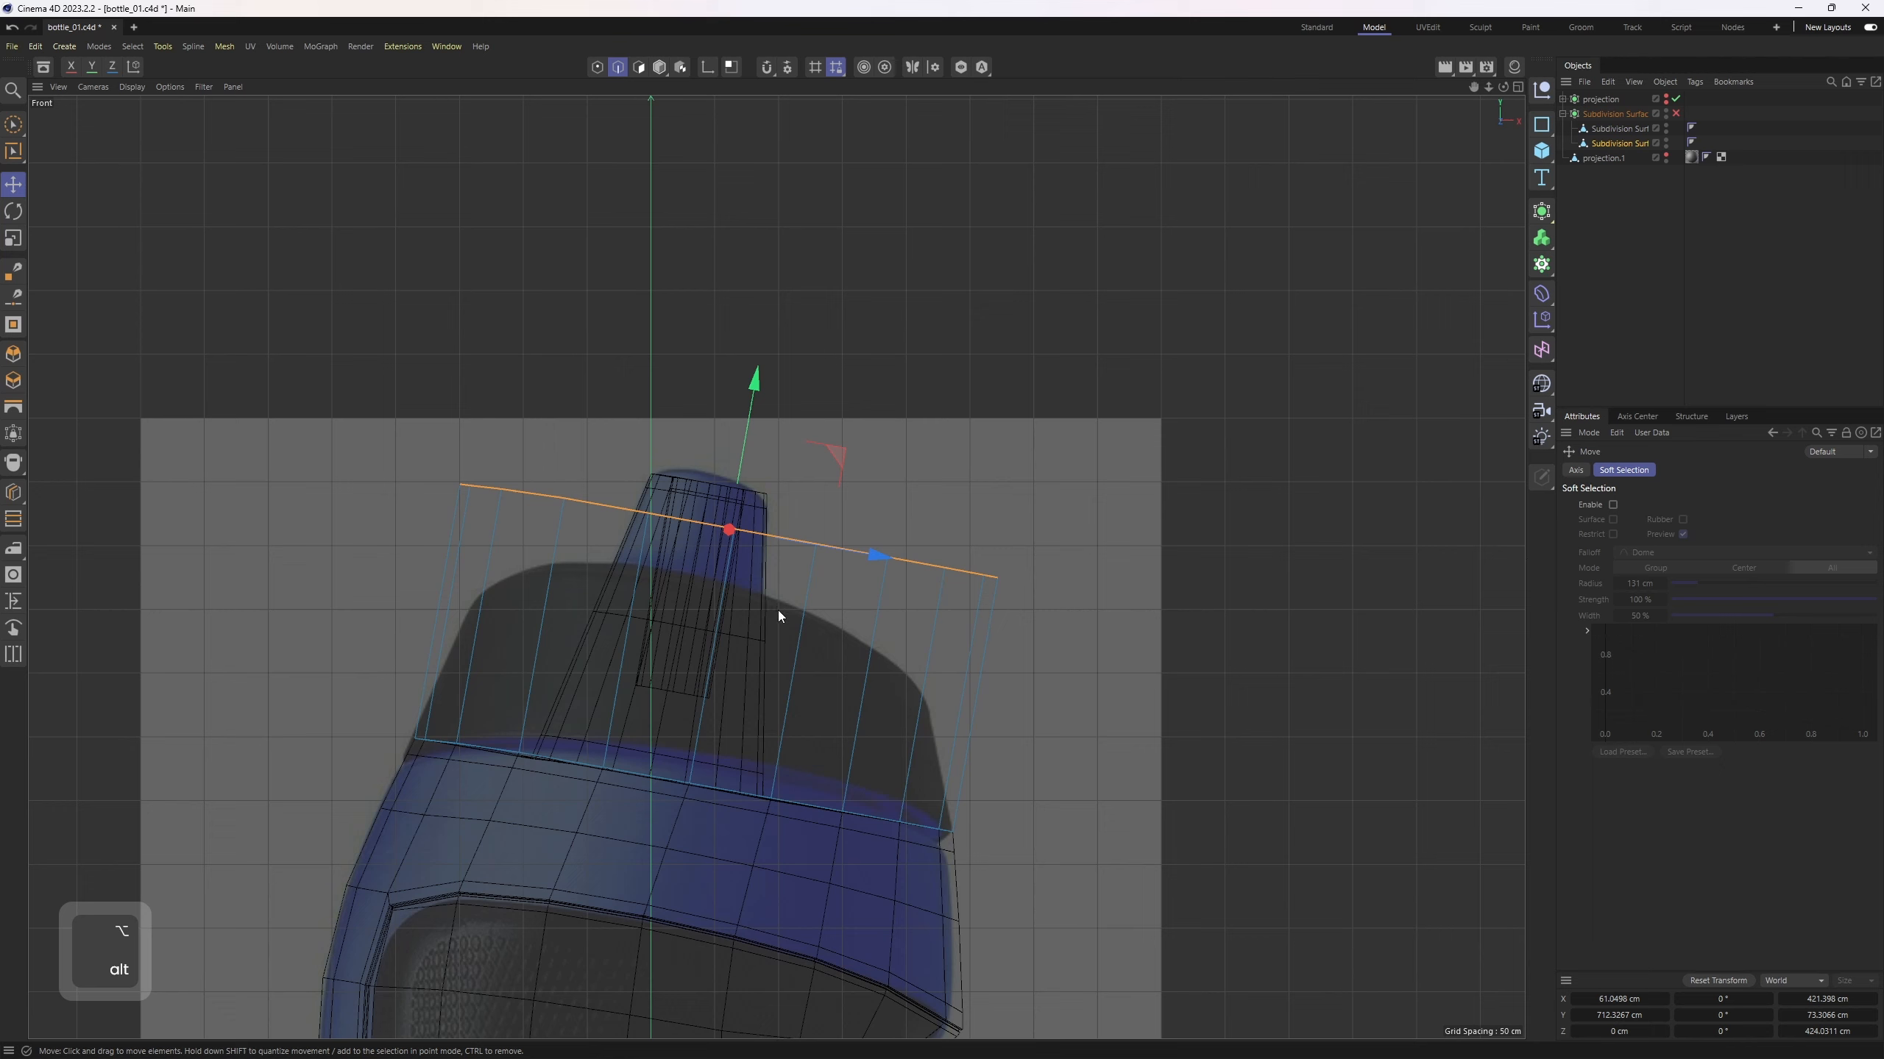
key(t)
drag(1332, 898, 1139, 872)
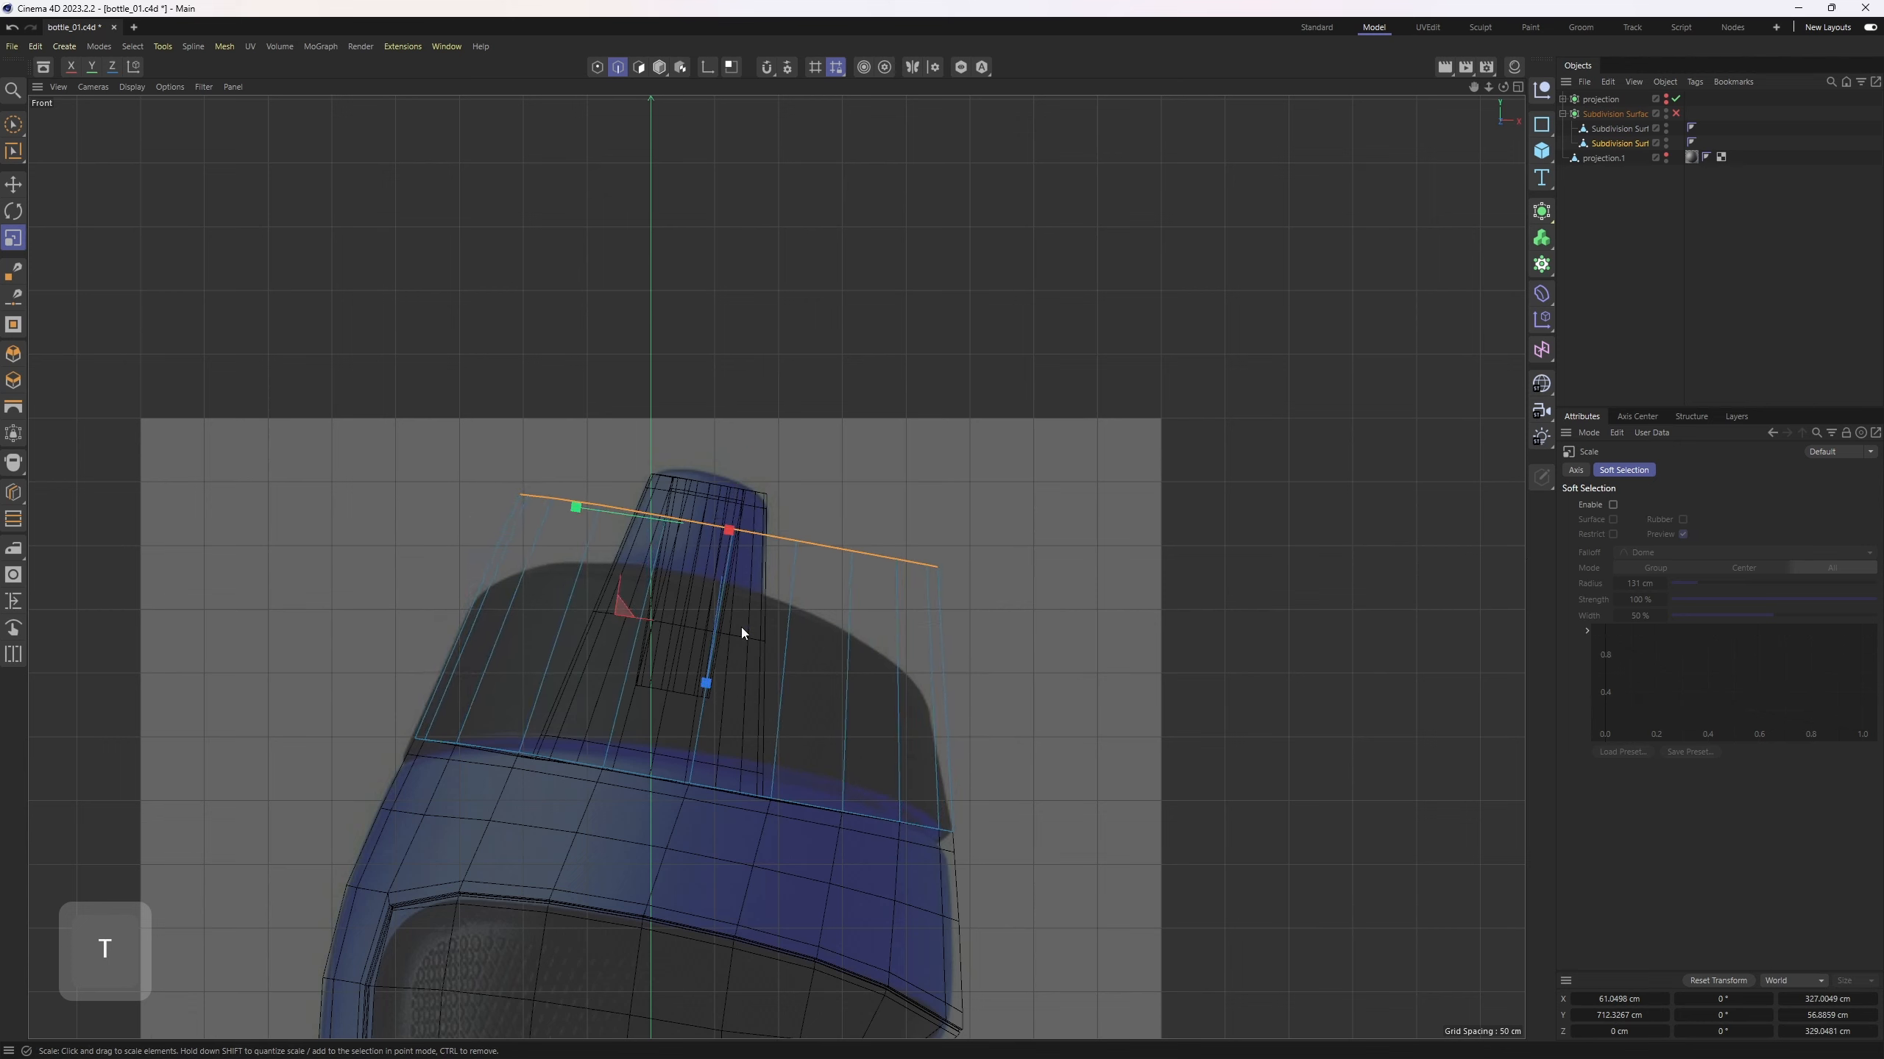
Step: Line Cut a slanted slice through the whole extruded cap wall with Visible Only disabled, following the reference cap's sloping top
key(k)
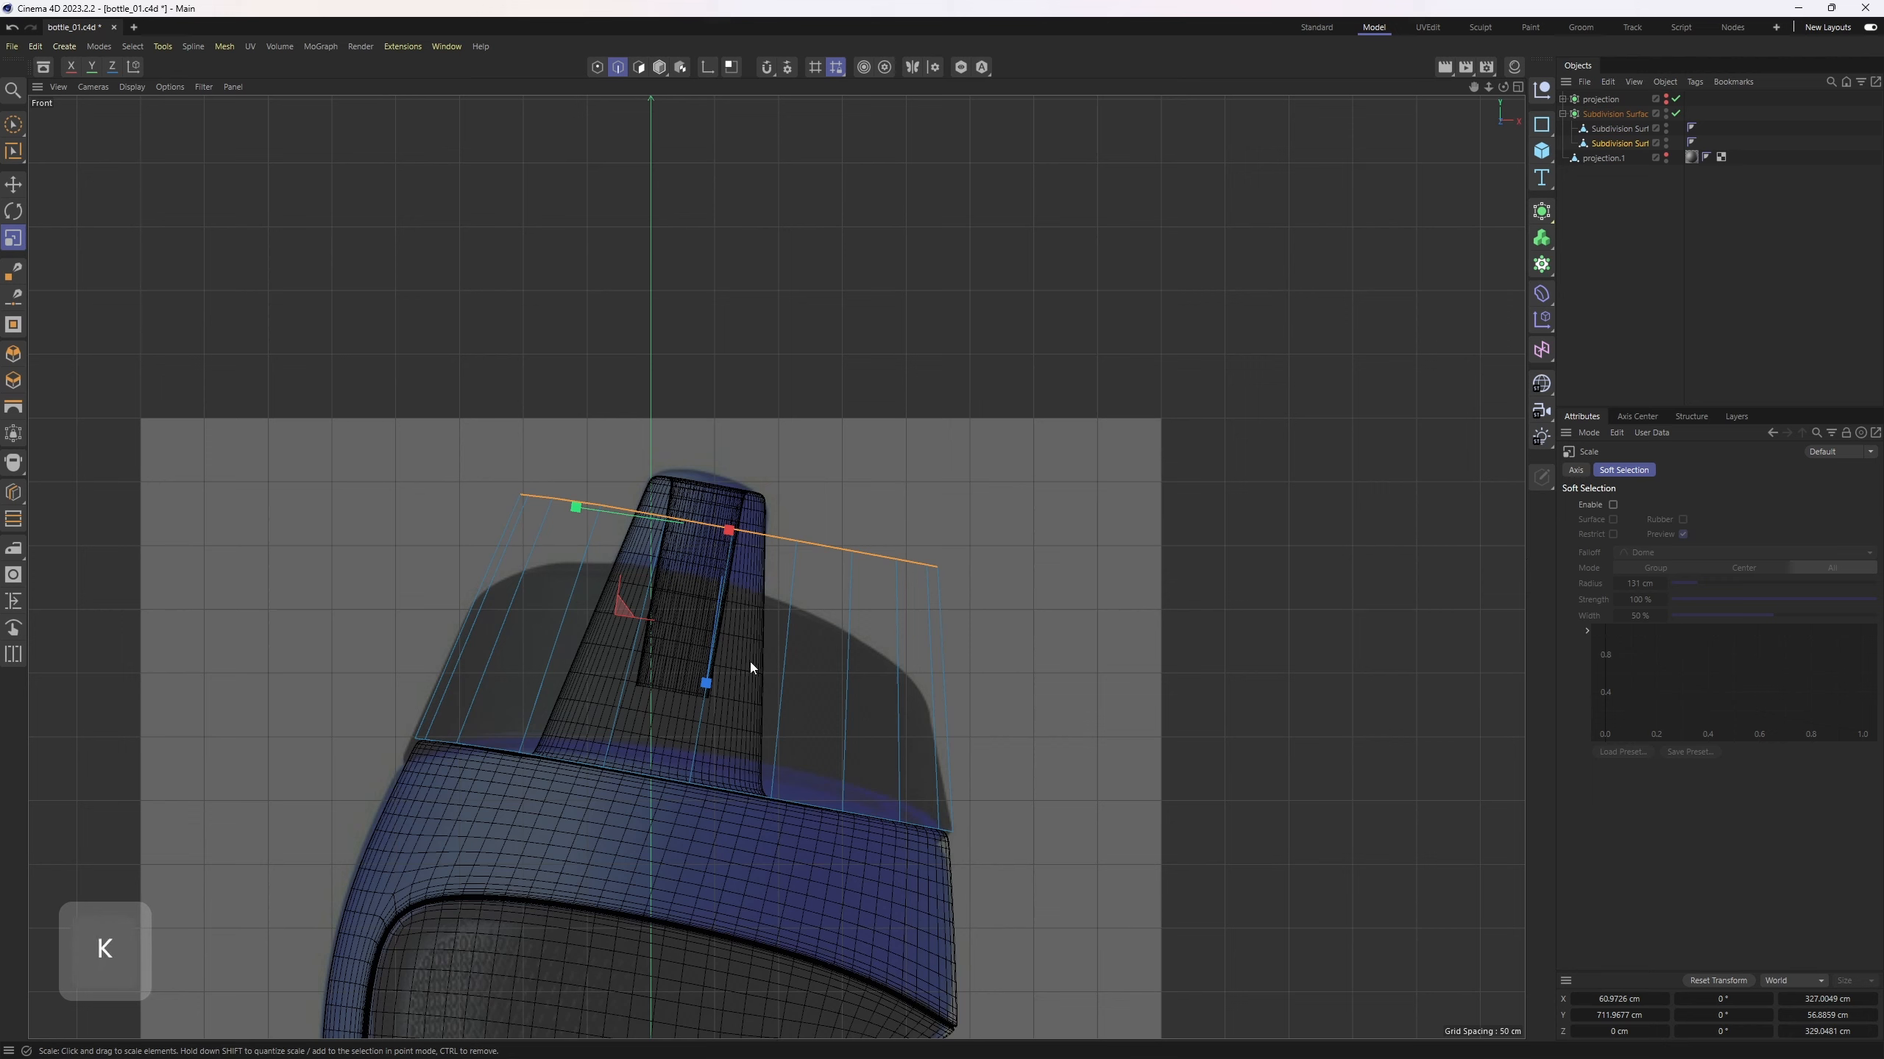
key(l)
key(k)
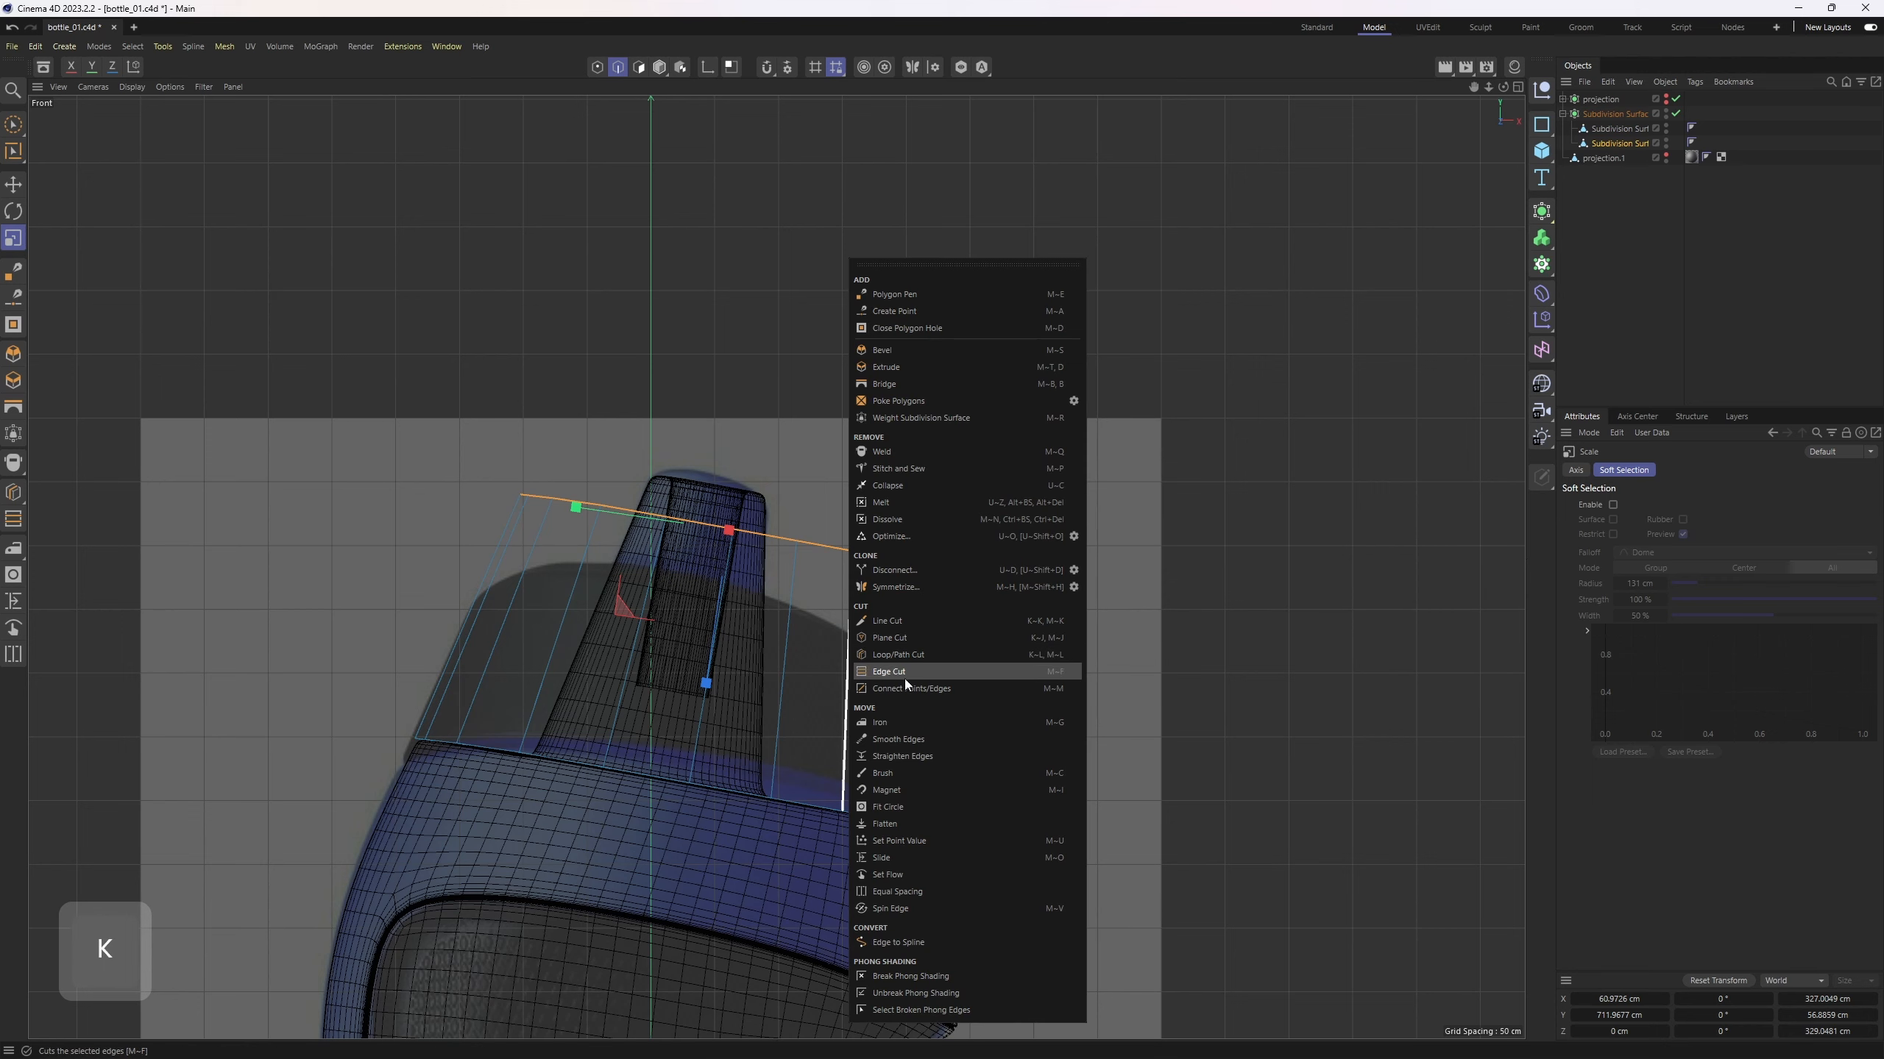
click(923, 624)
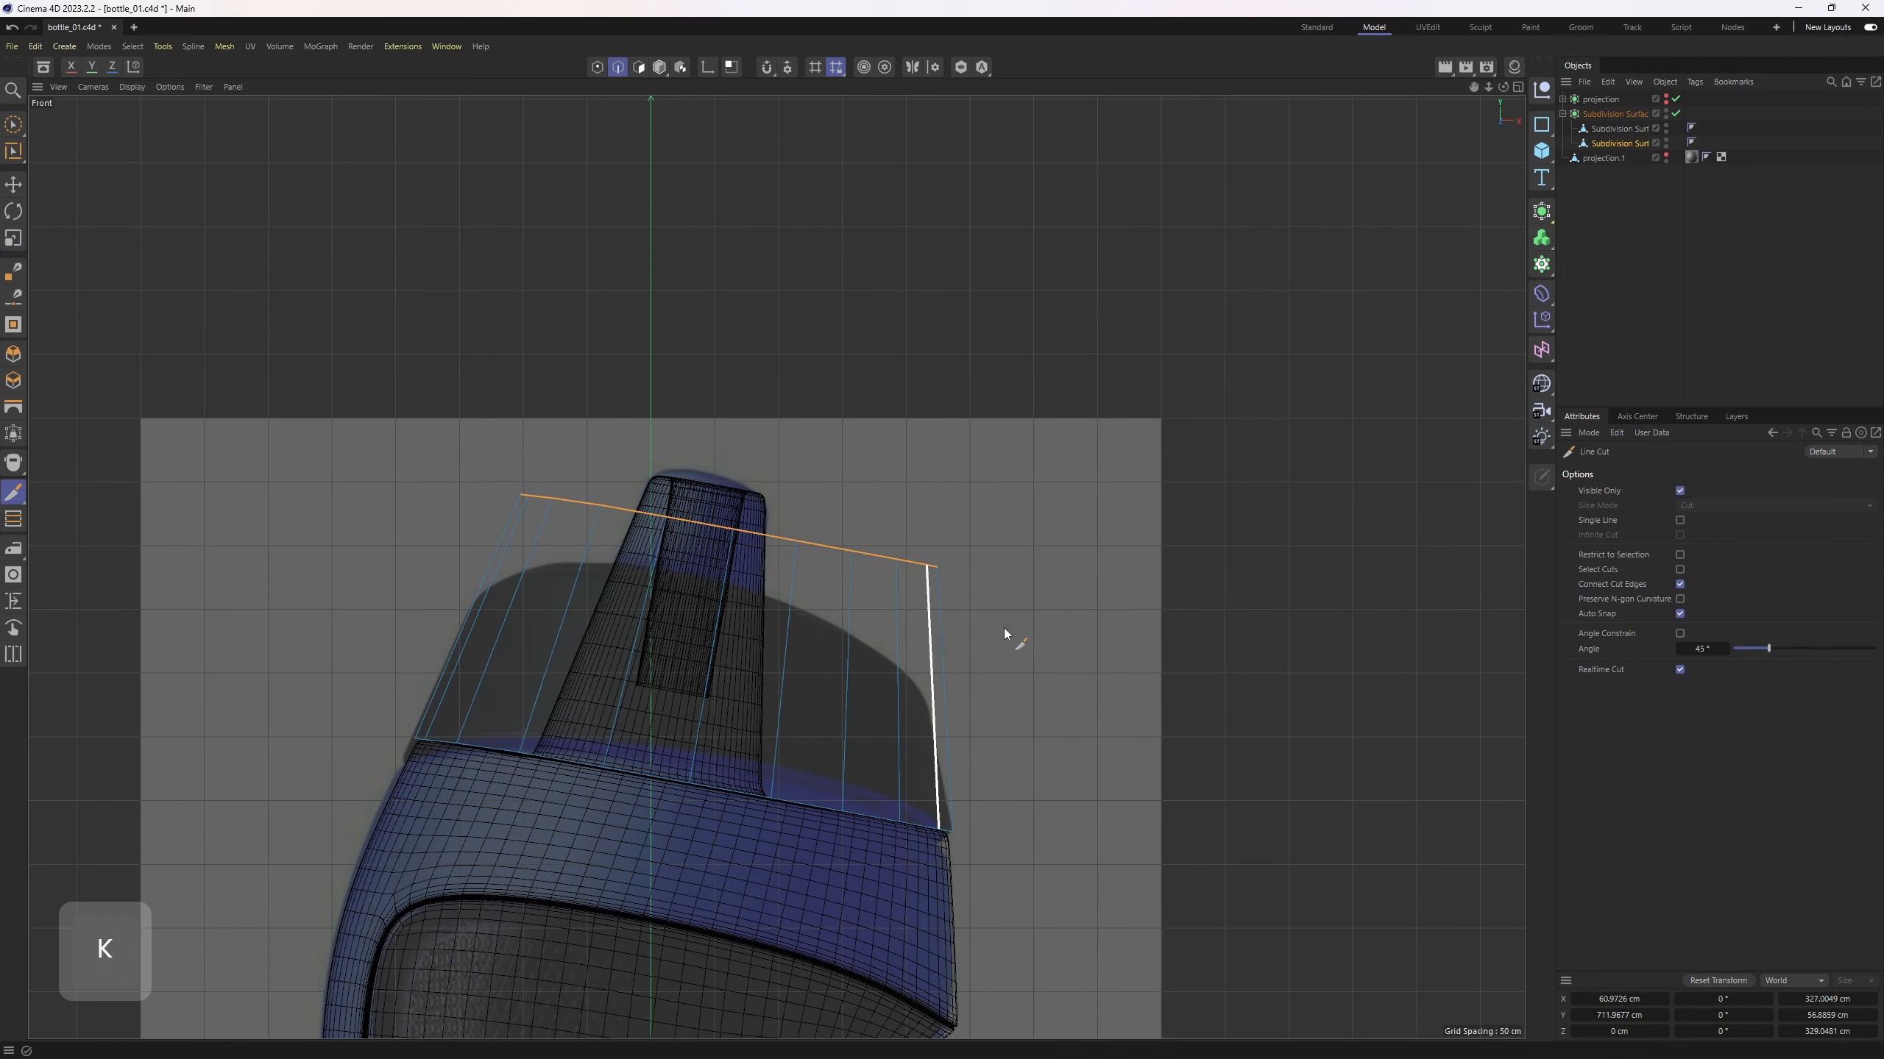
click(1680, 491)
click(468, 515)
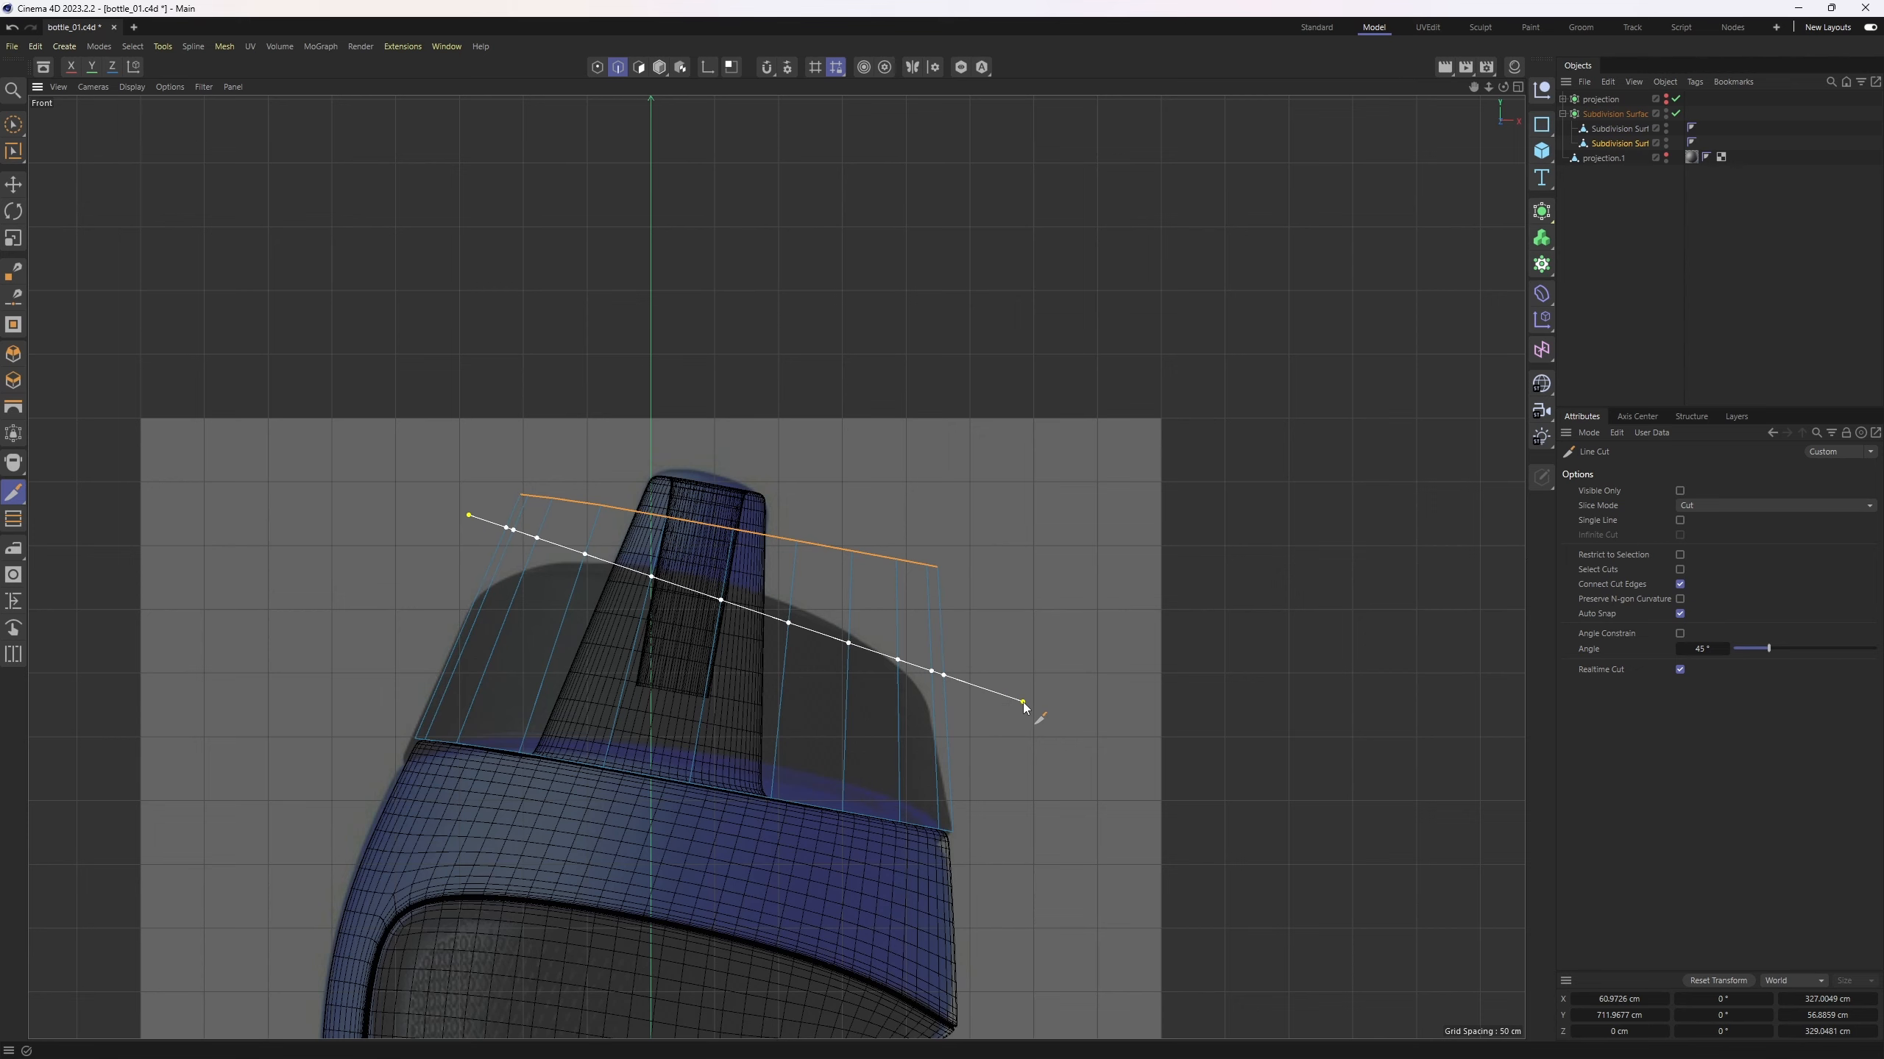
key(space)
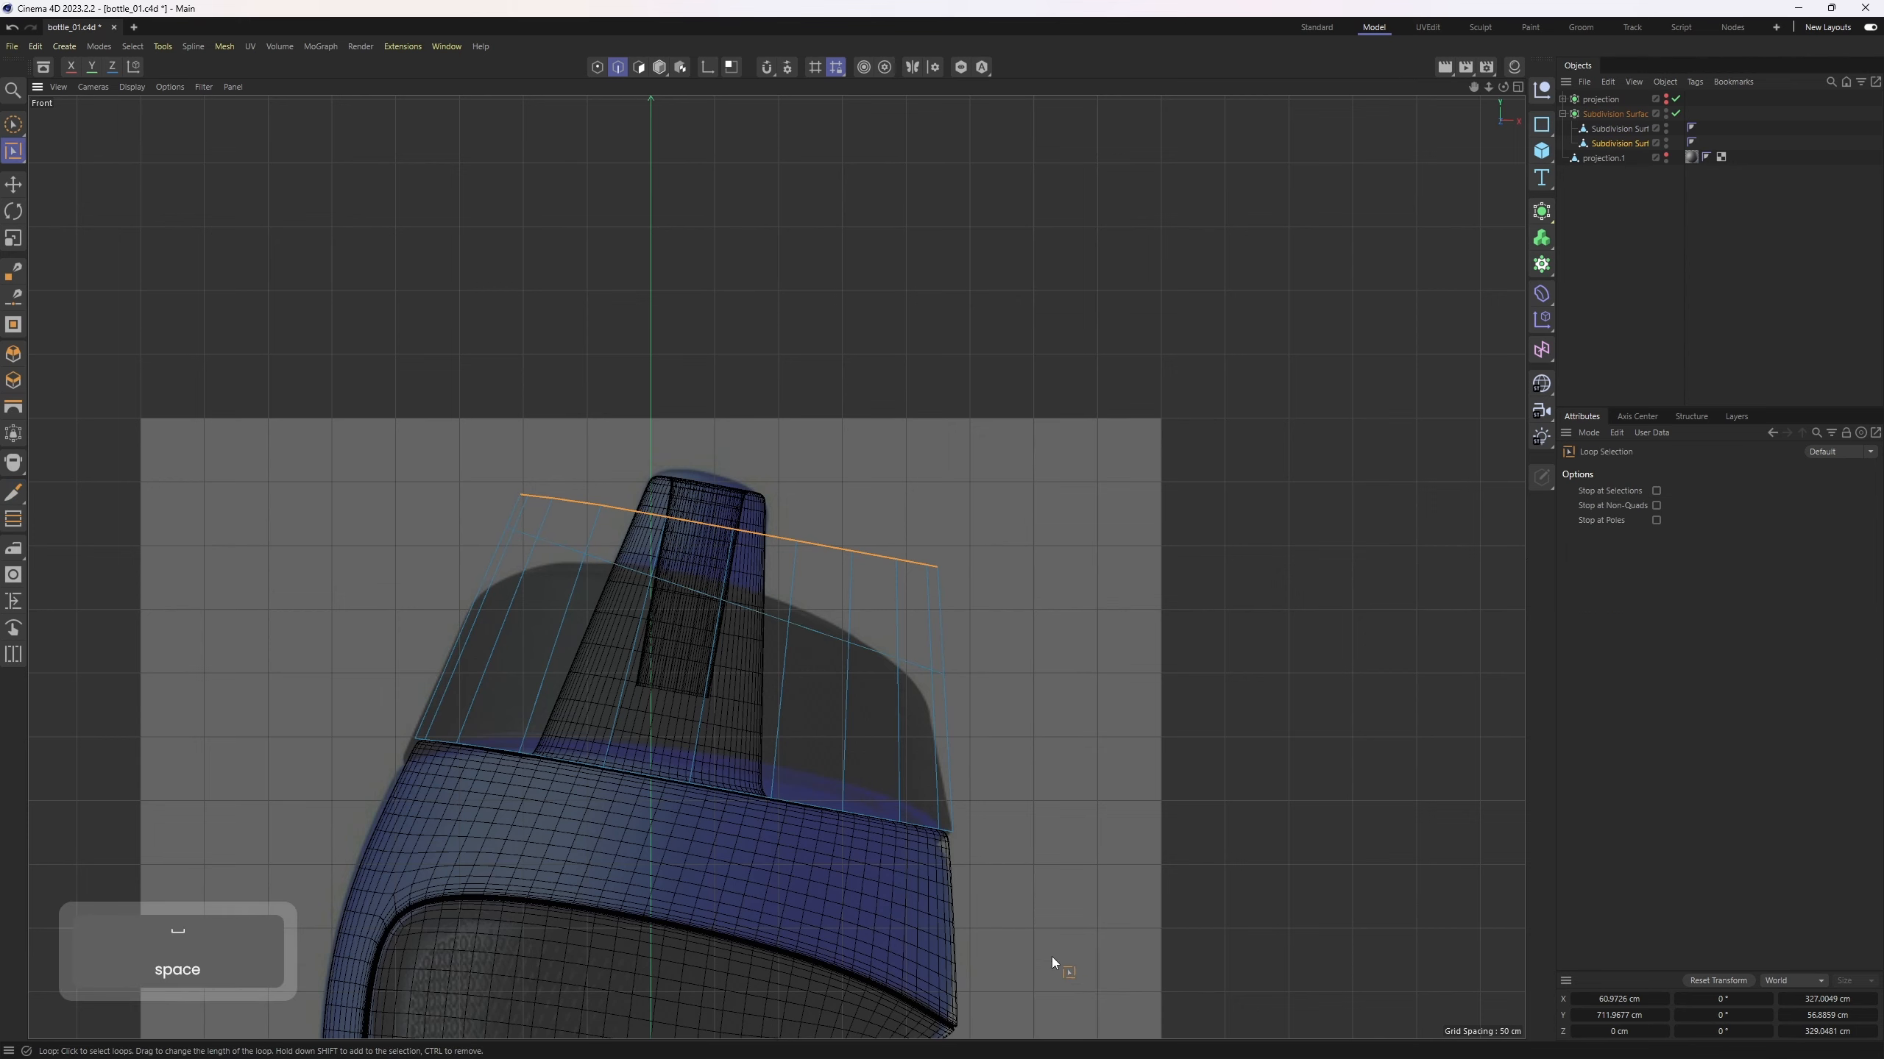
Step: Loop-select the cap wall's sloped upper edge and extrude it inward to a ring about 147 cm wide, forming the cap's top face
click(971, 788)
middle_click(728, 627)
middle_click(732, 482)
alt+drag(731, 482, 607, 649)
key(2)
key(r)
click(605, 576)
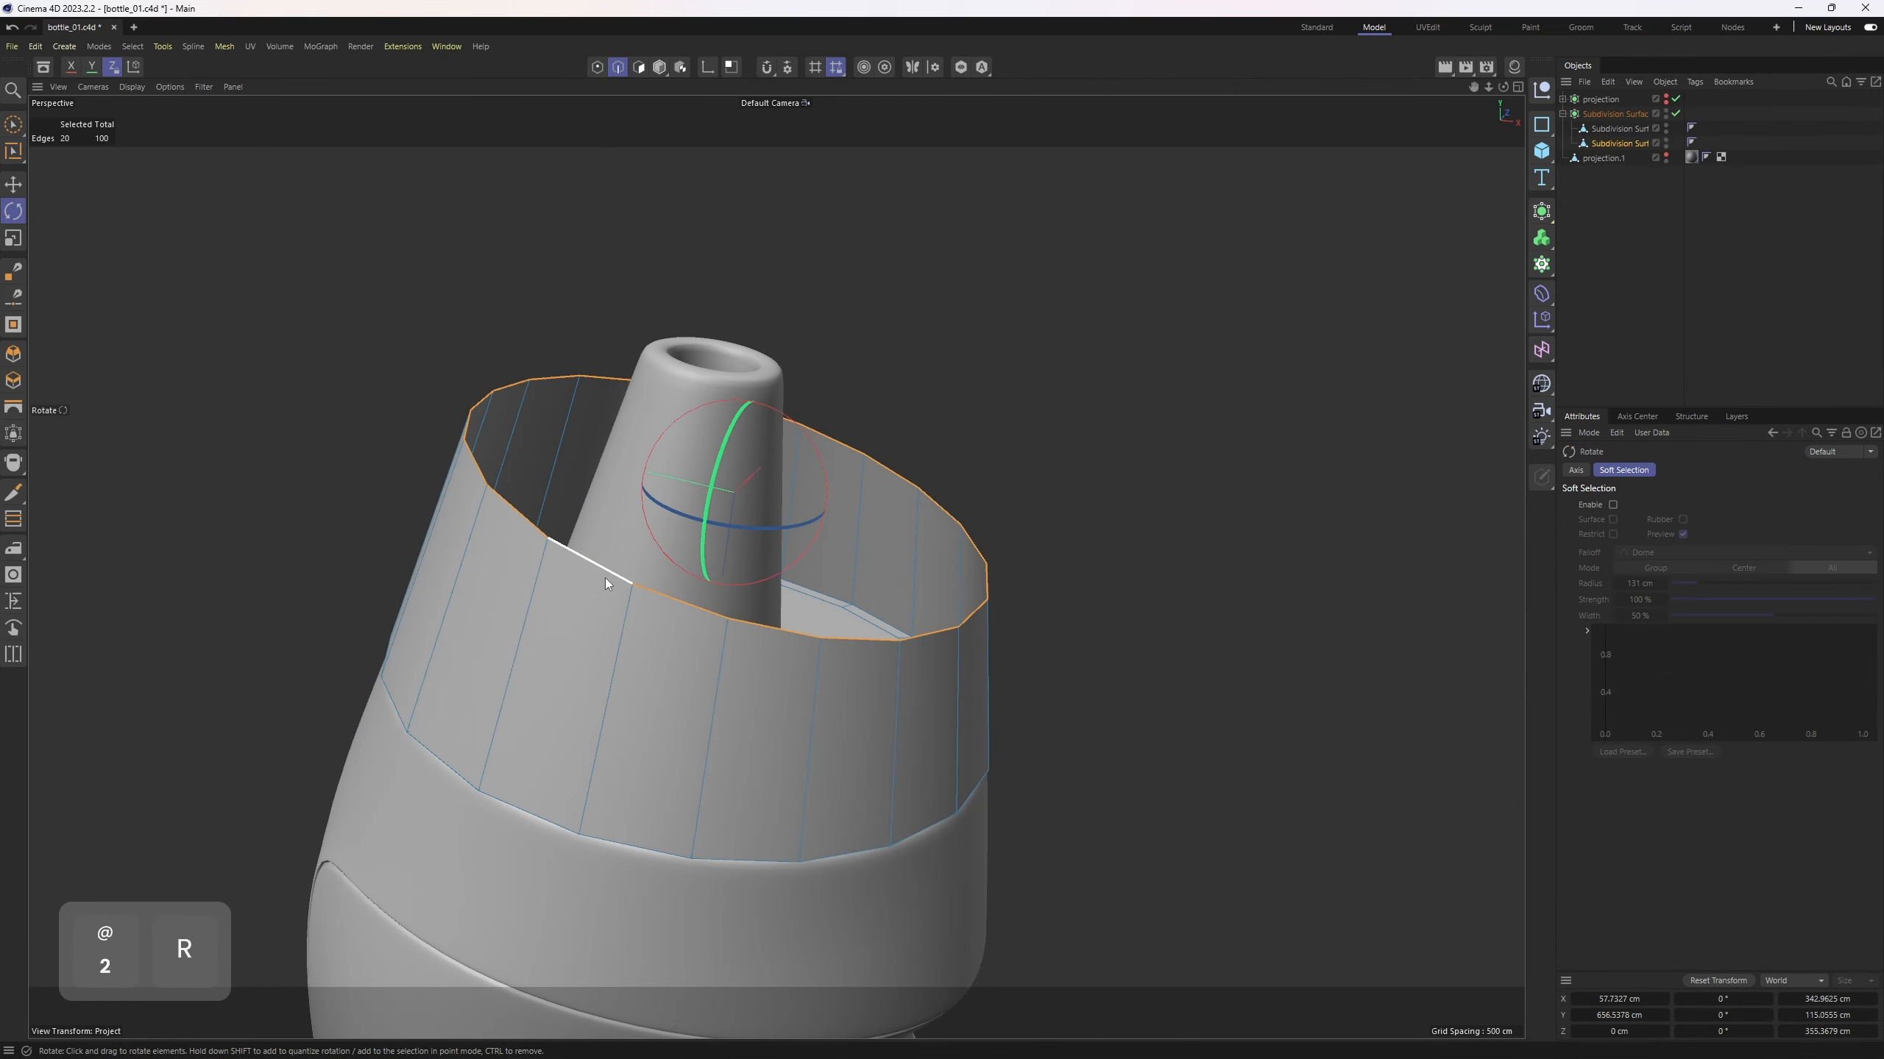
double_click(713, 624)
key(t)
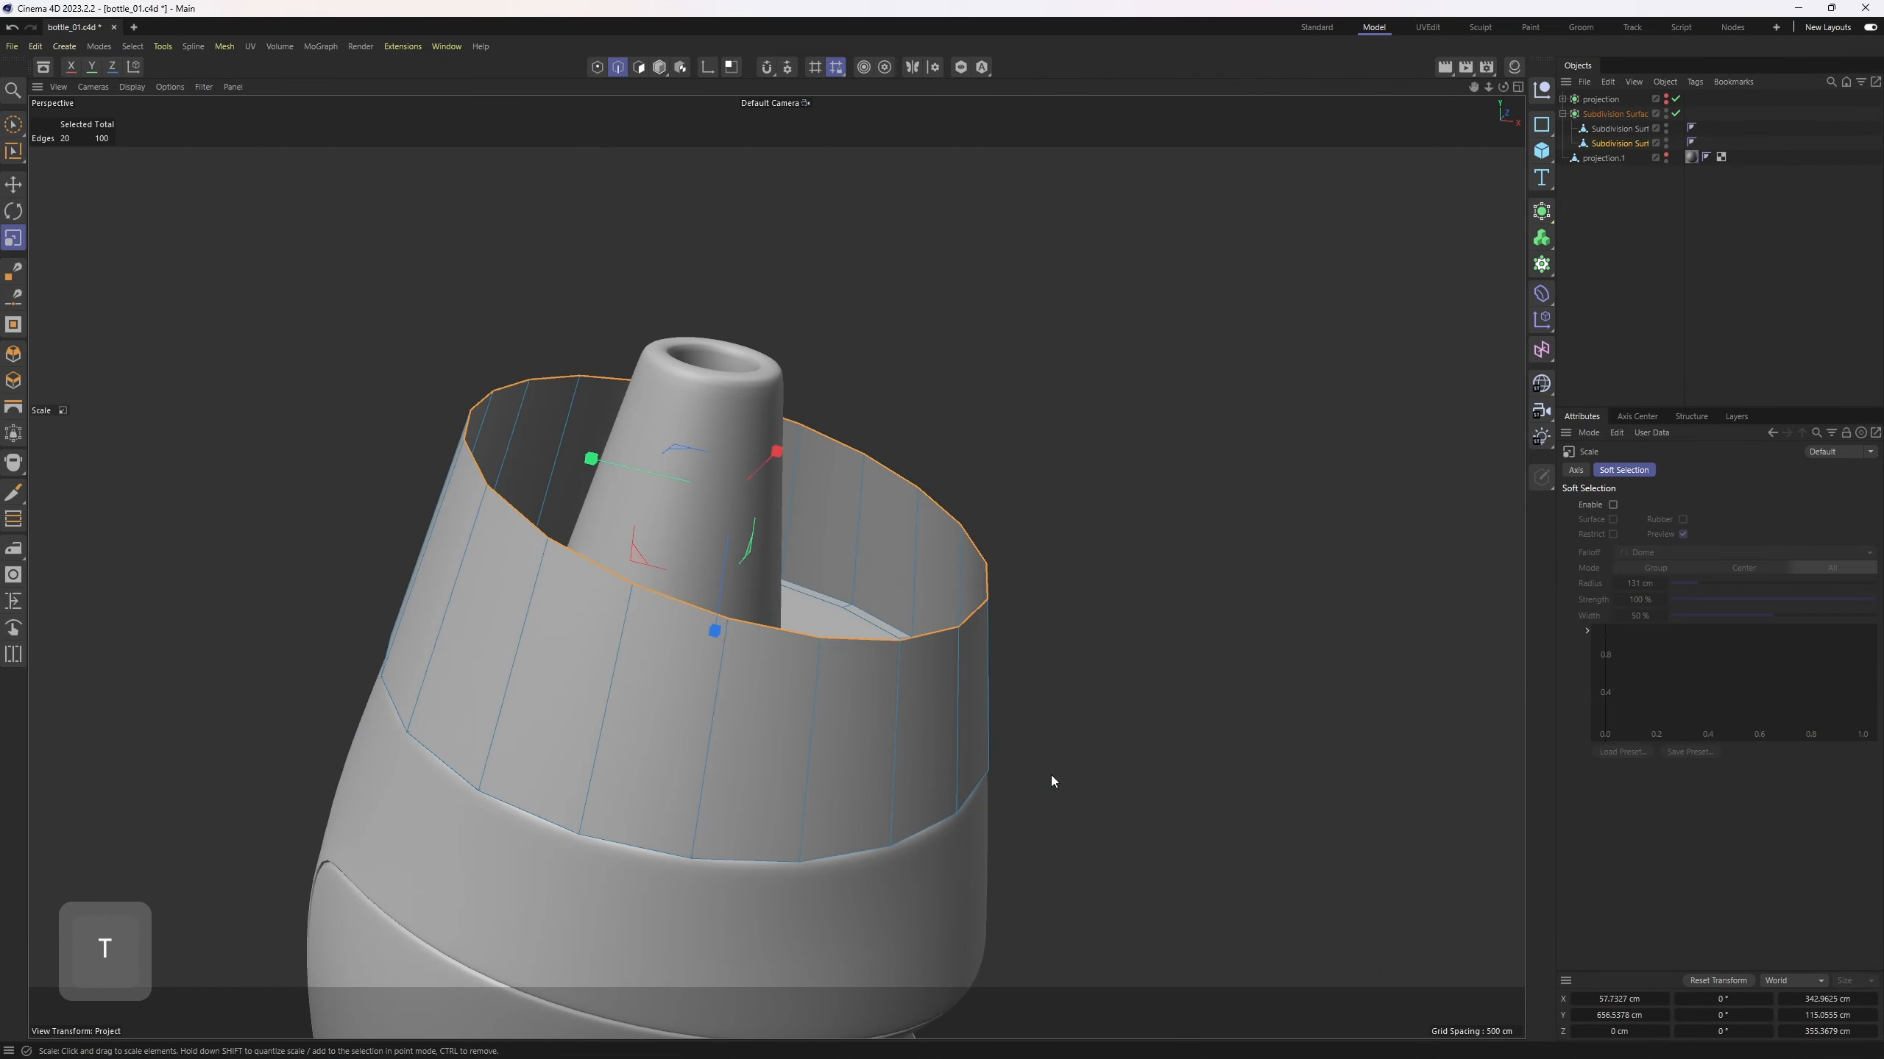
ctrl+drag(1424, 863, 915, 758)
Step: Shift the inner edge loop around the spout to about X 30 cm, Y 666 cm and scale it down to about 131 cm
key(e)
key(F5)
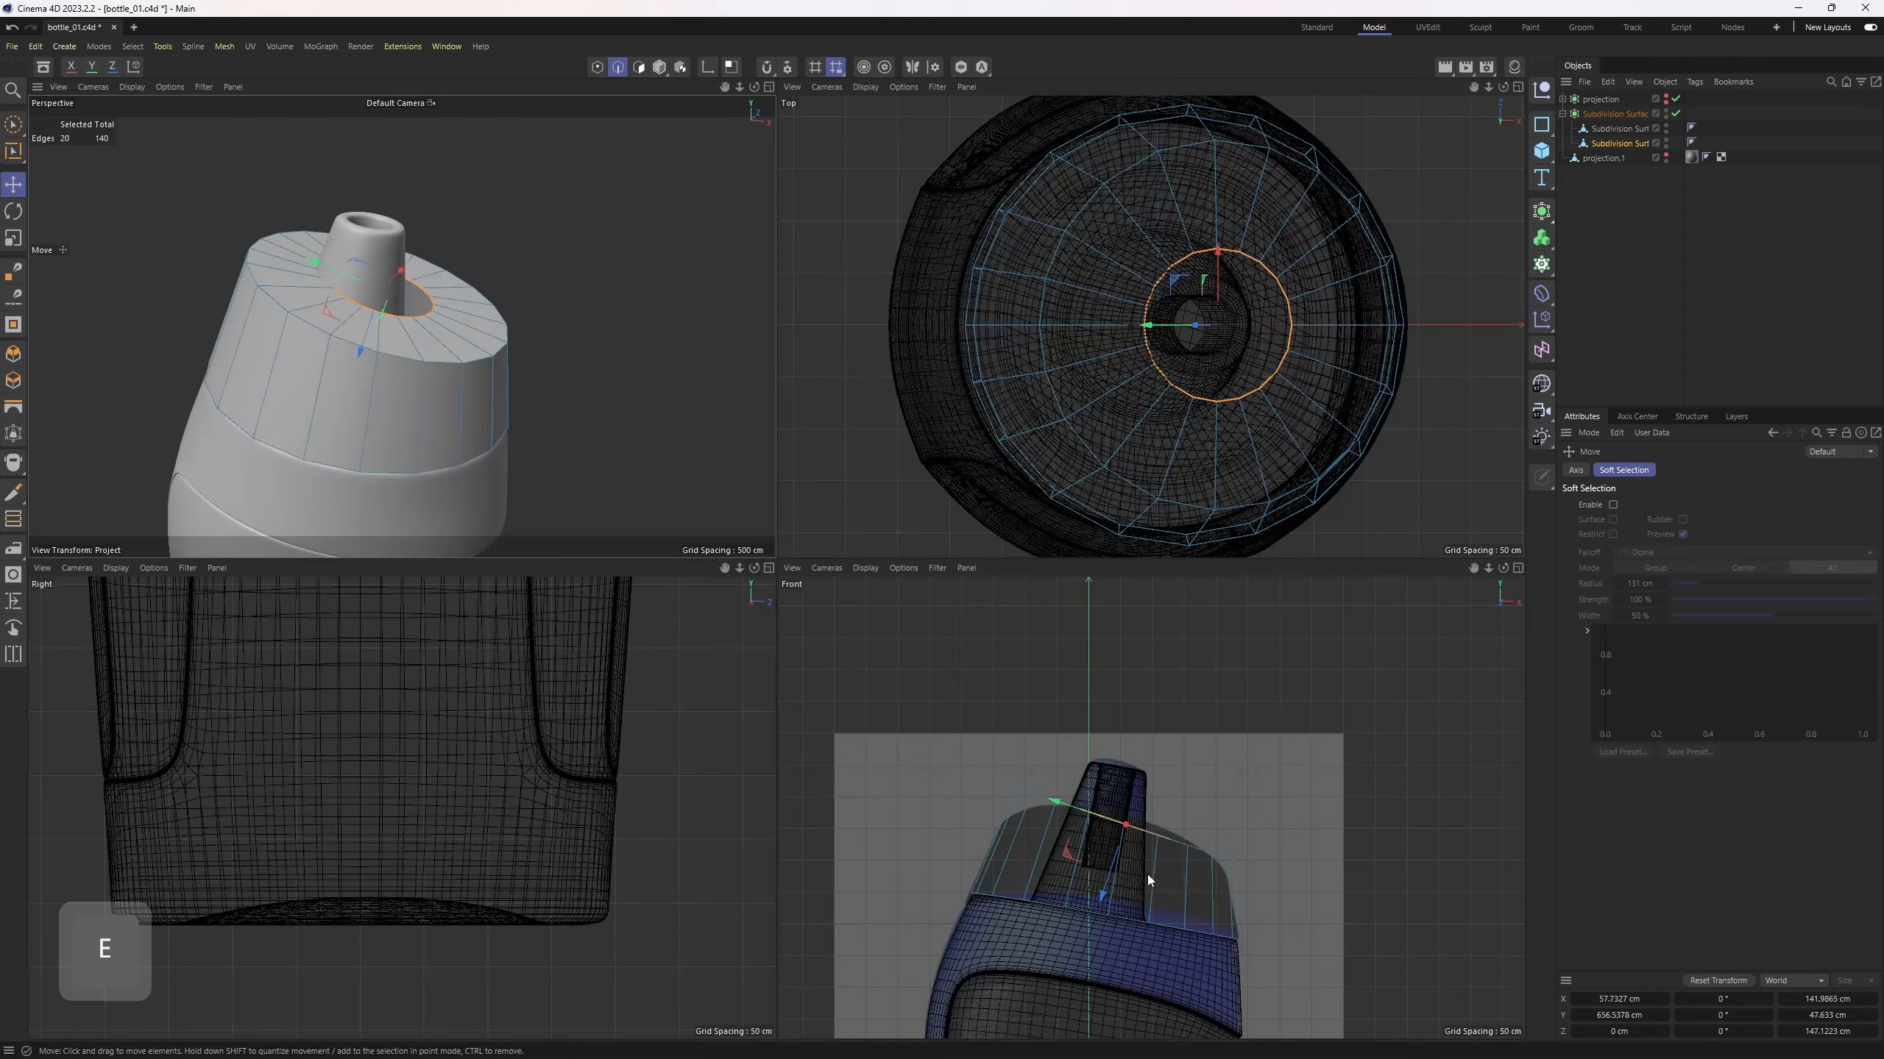
middle_click(1148, 875)
scroll(642, 558, up, 5)
drag(663, 601, 581, 575)
middle_click(541, 519)
middle_click(524, 503)
alt+drag(523, 503, 980, 666)
key(t)
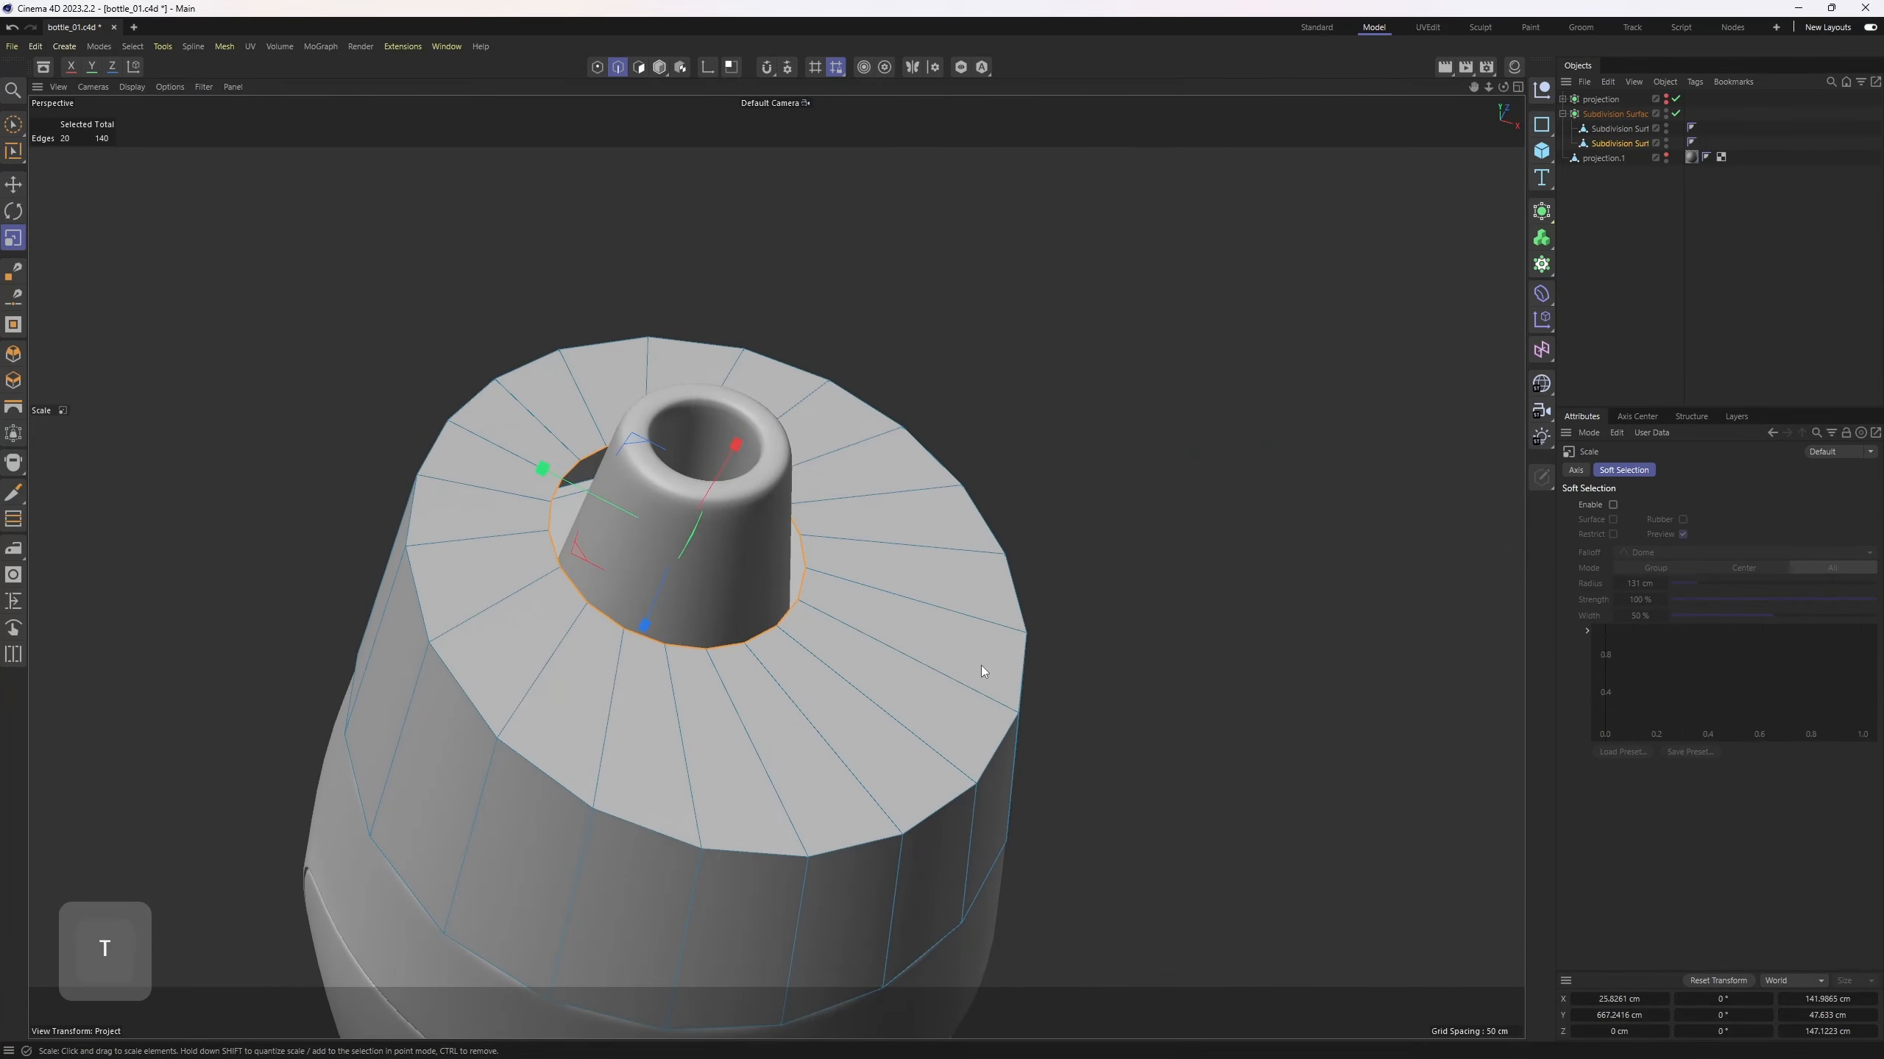
key(e)
drag(550, 476, 677, 636)
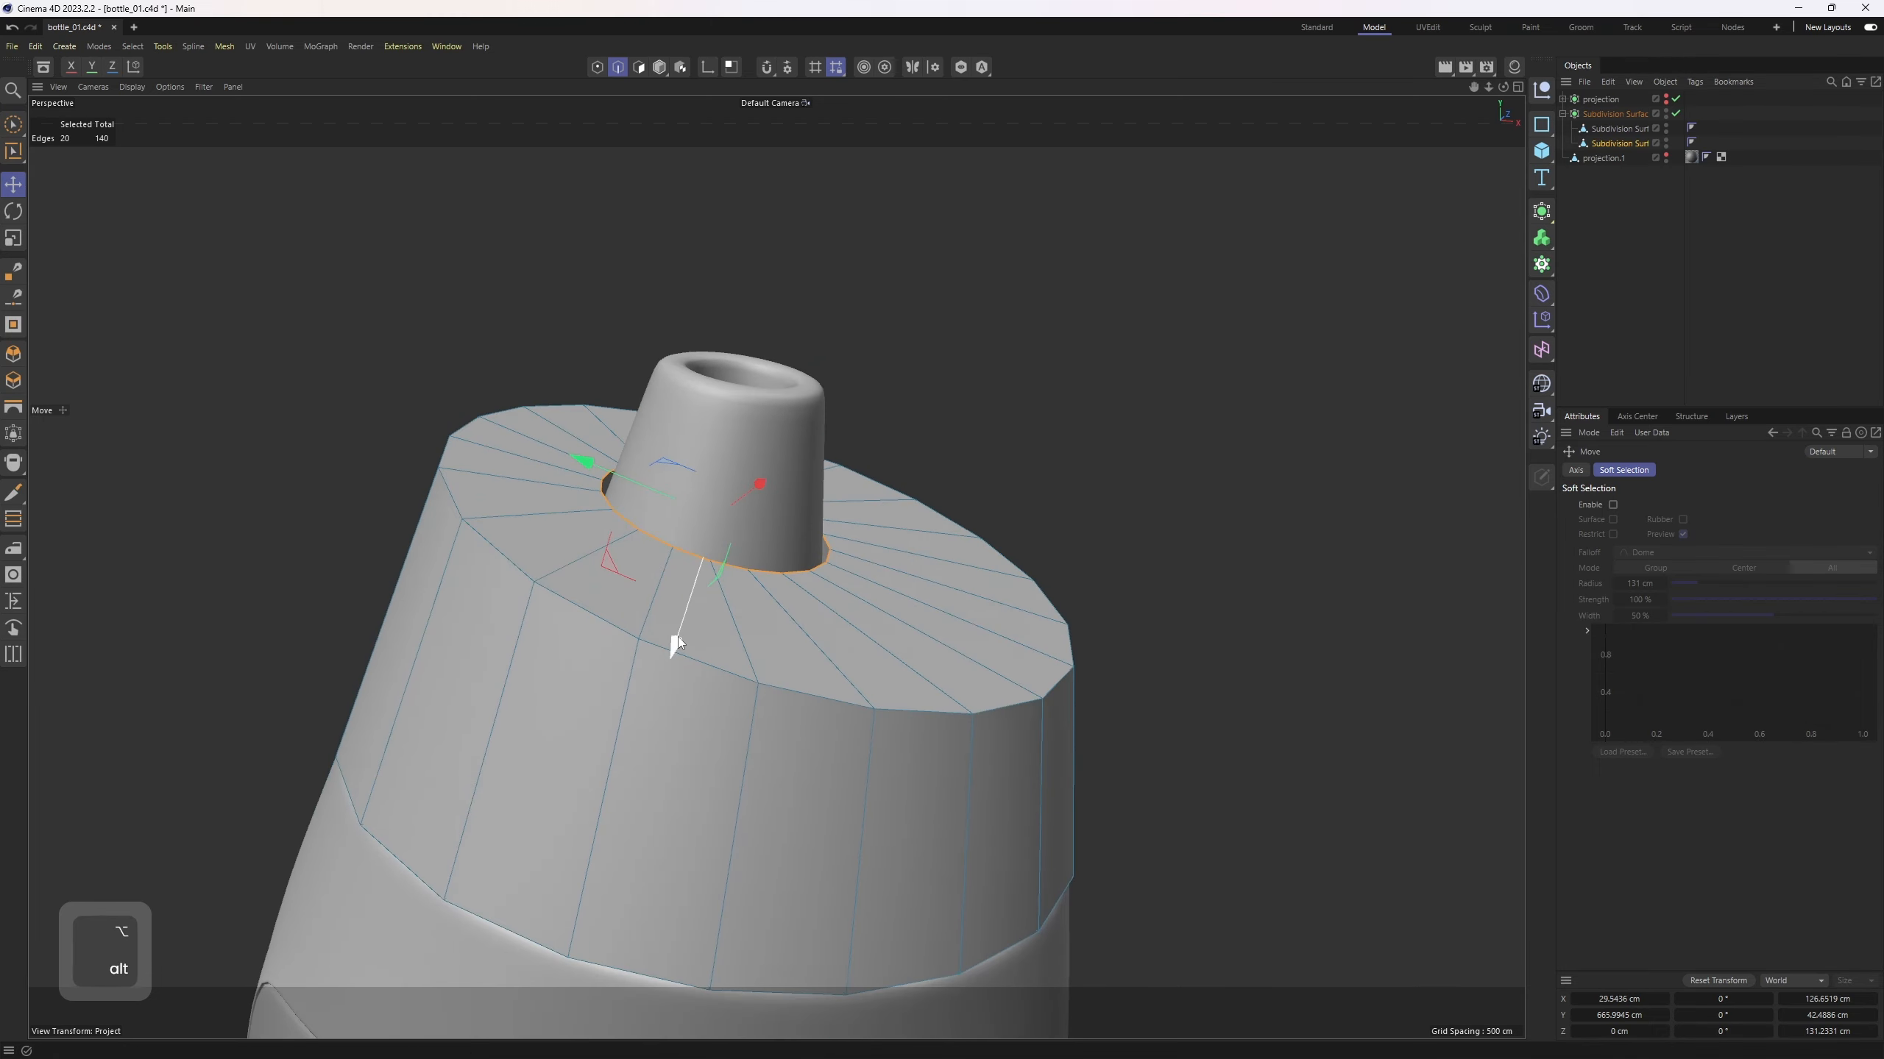
Step: Isolate the cap, disable its subdivision, and remove the narrow polygon ring along its bottom rim by loop-selecting the inner edge
alt+middle_drag(778, 785, 749, 616)
alt+right_drag(748, 616, 645, 669)
alt+drag(645, 668, 579, 504)
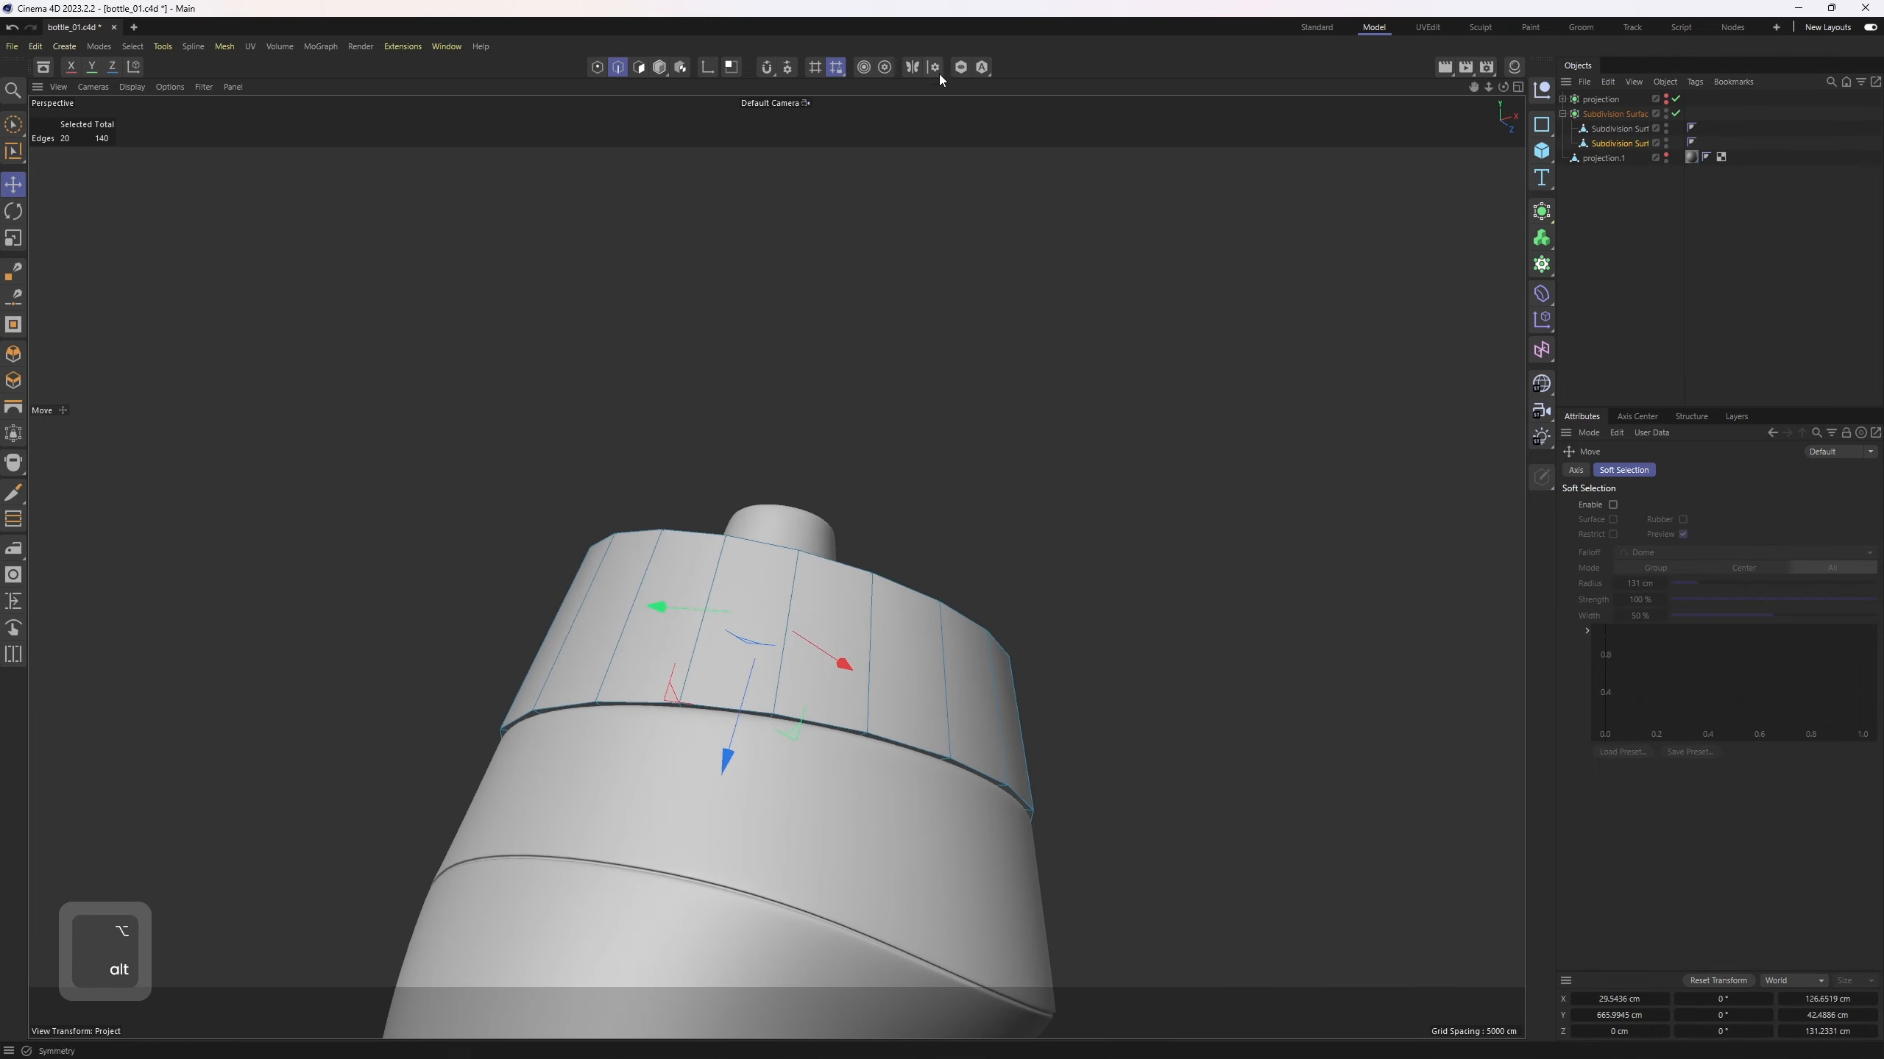
click(960, 68)
click(960, 68)
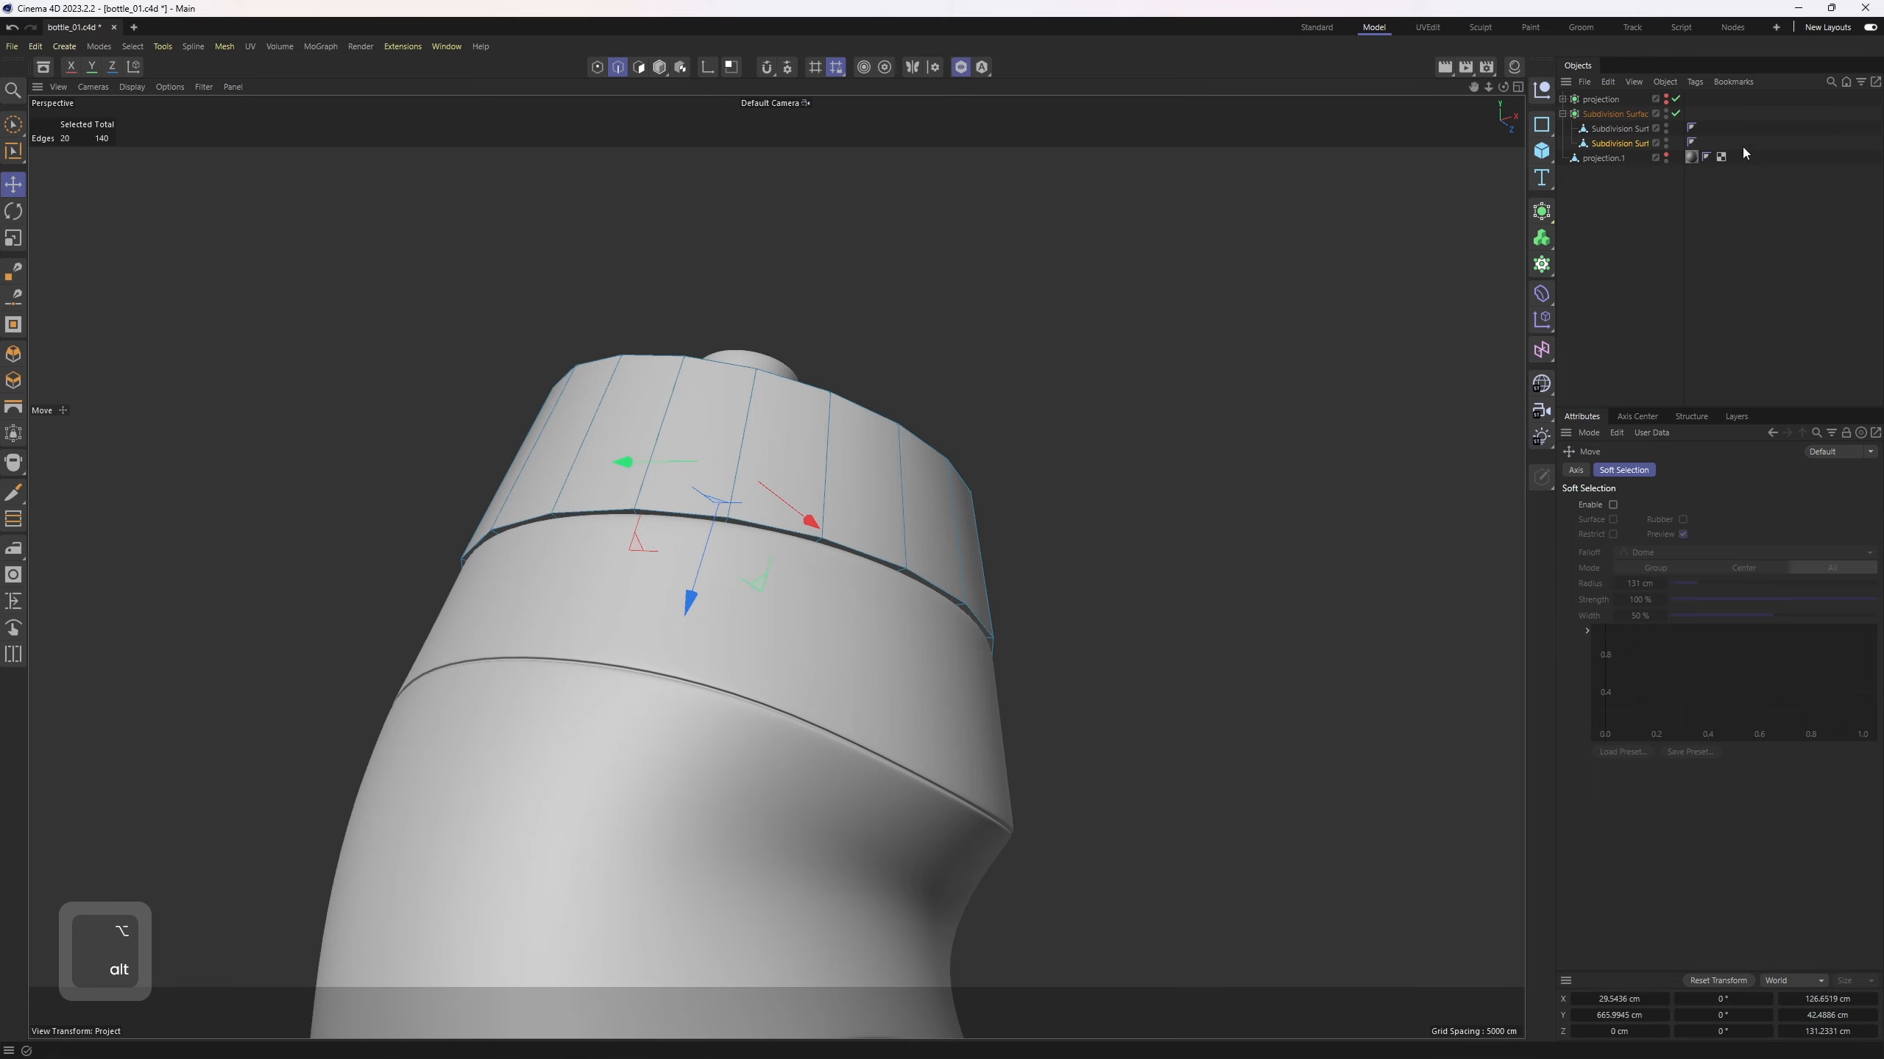
click(1675, 113)
alt+drag(1134, 334, 1123, 230)
scroll(716, 434, up, 3)
double_click(668, 414)
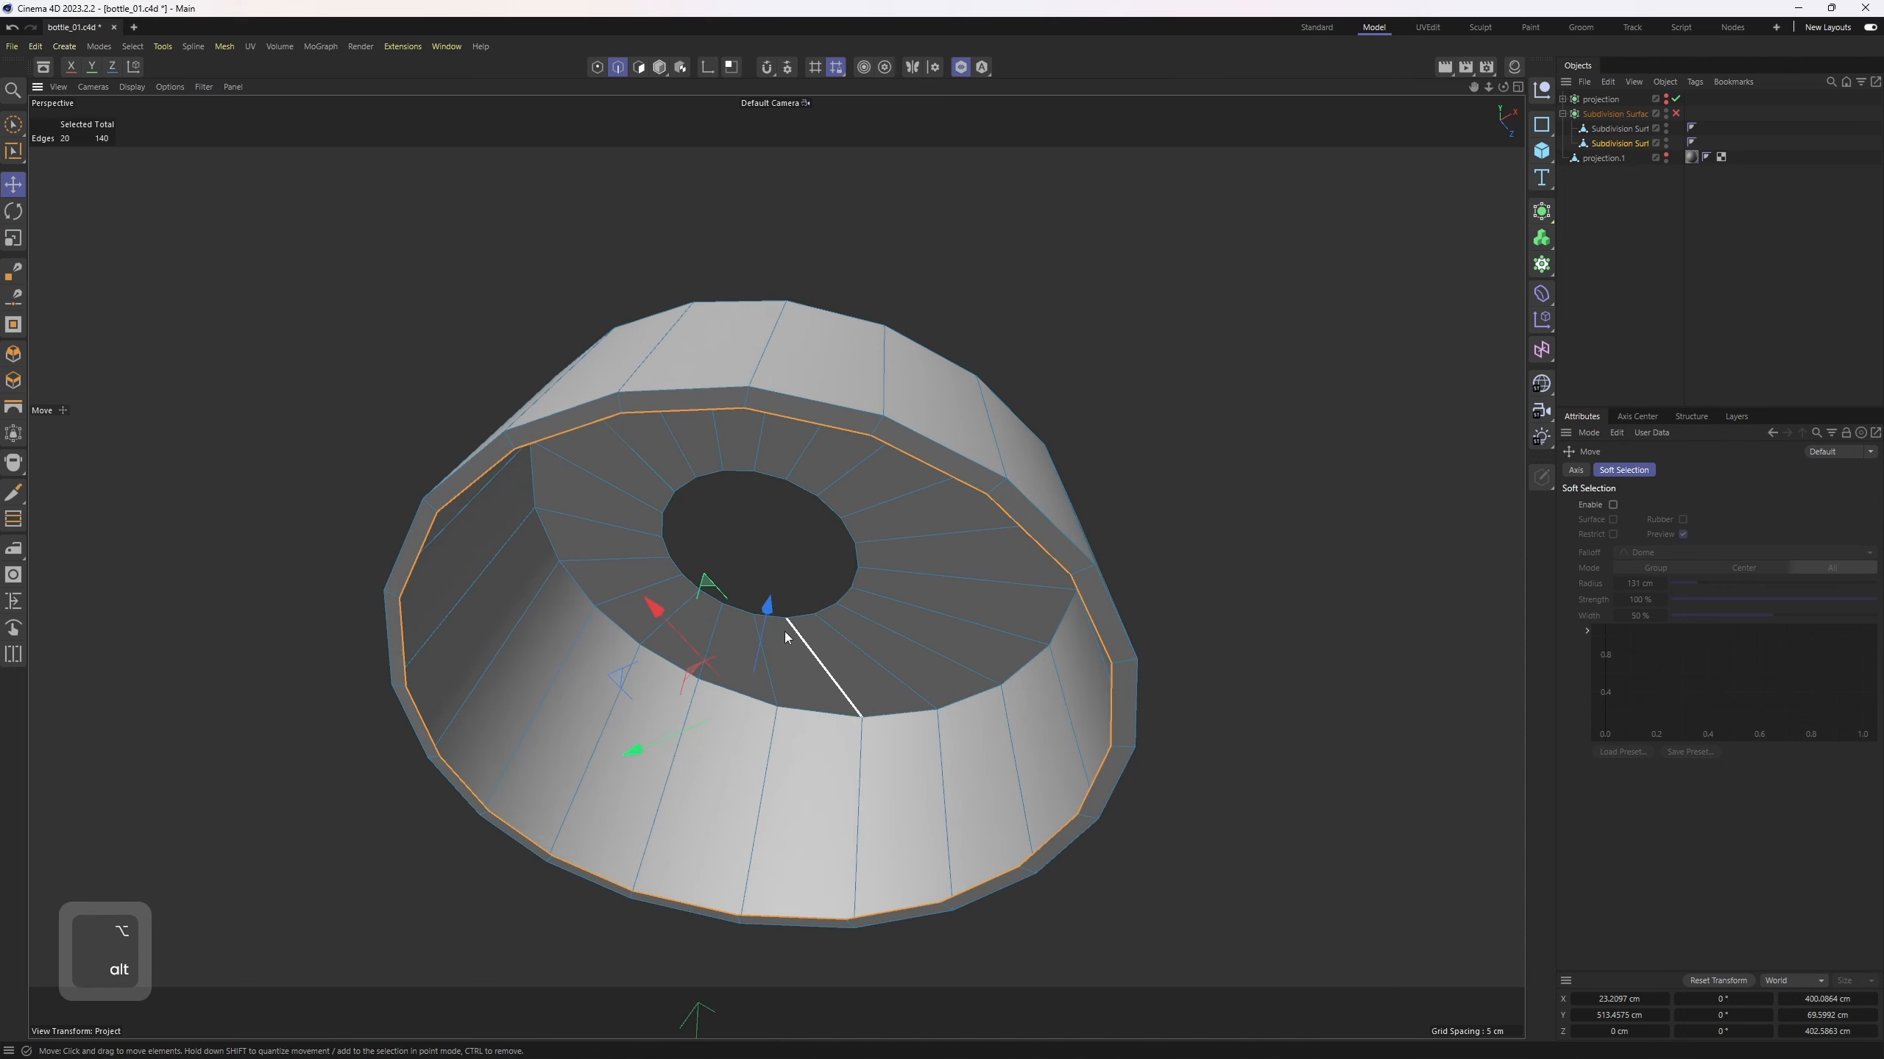
key(Return)
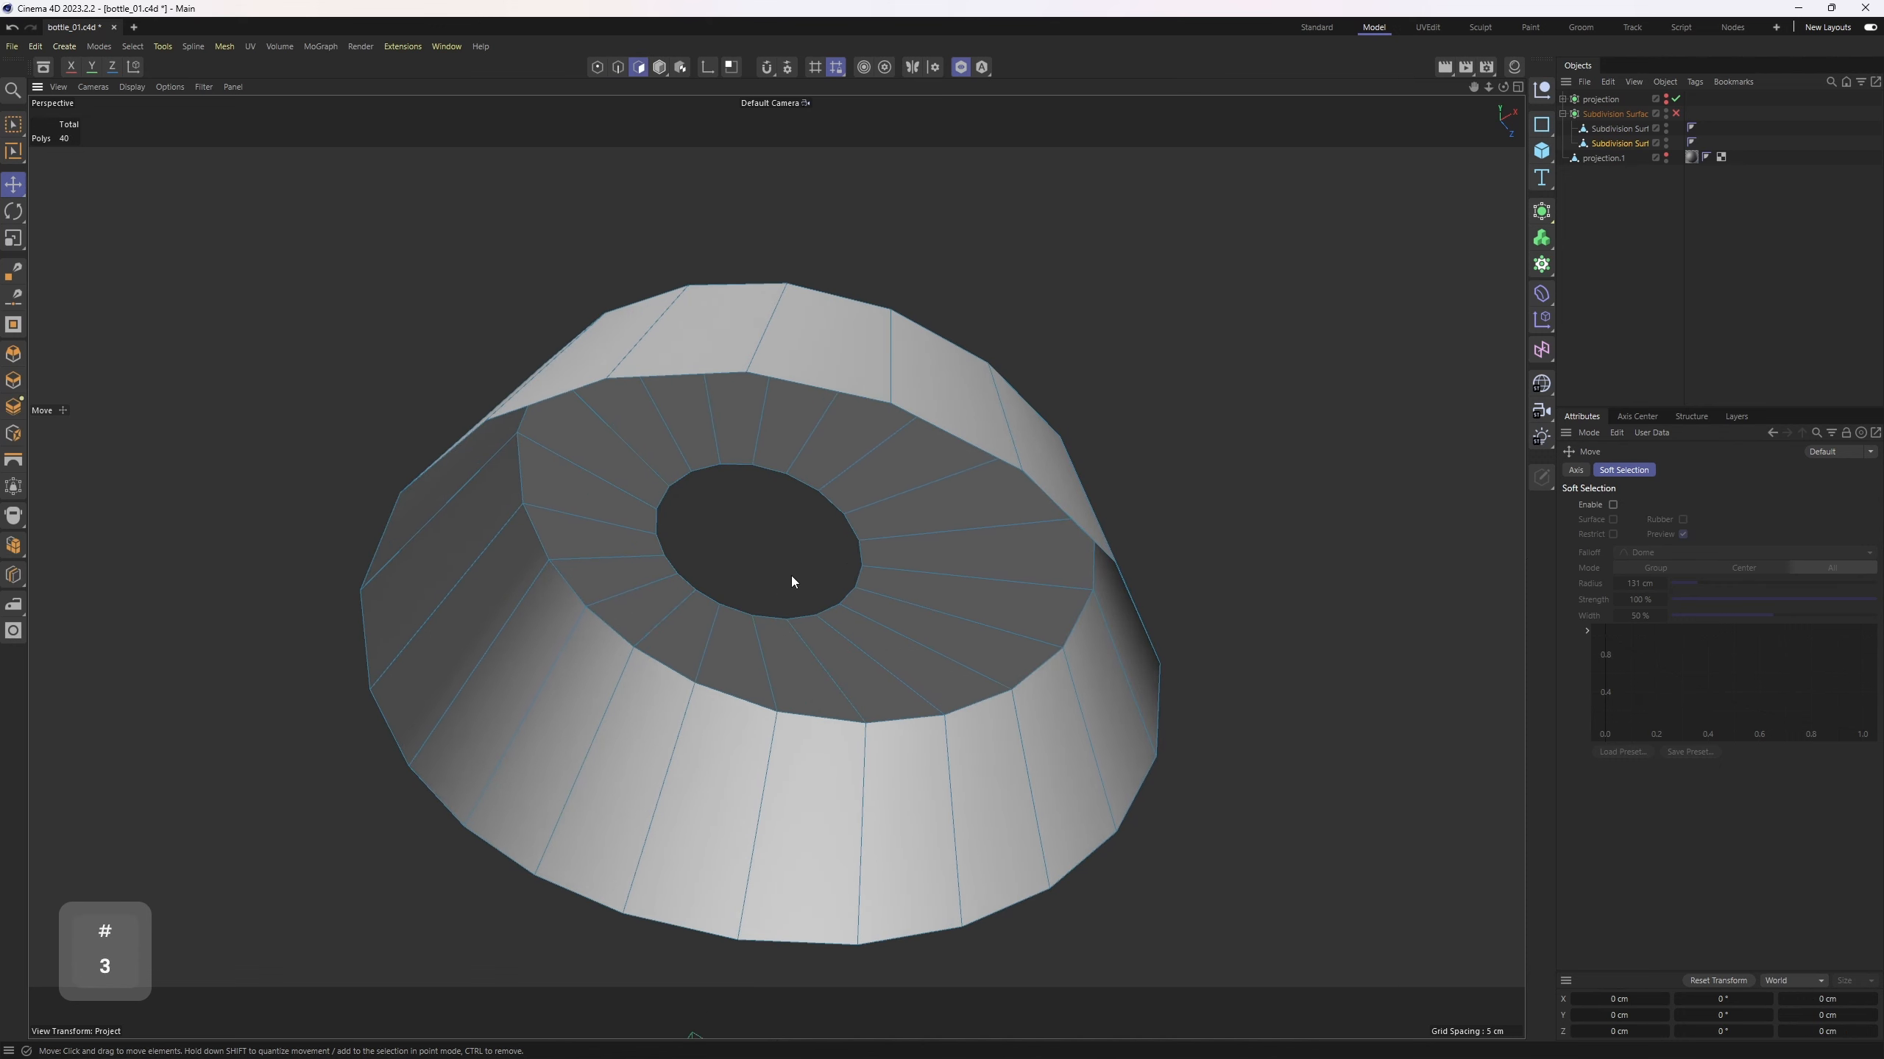
Step: Extrude all cap polygons by about 12.1 cm with Create Caps enabled and delete the selected inner-side polygons
key(ctrl+a)
key(d)
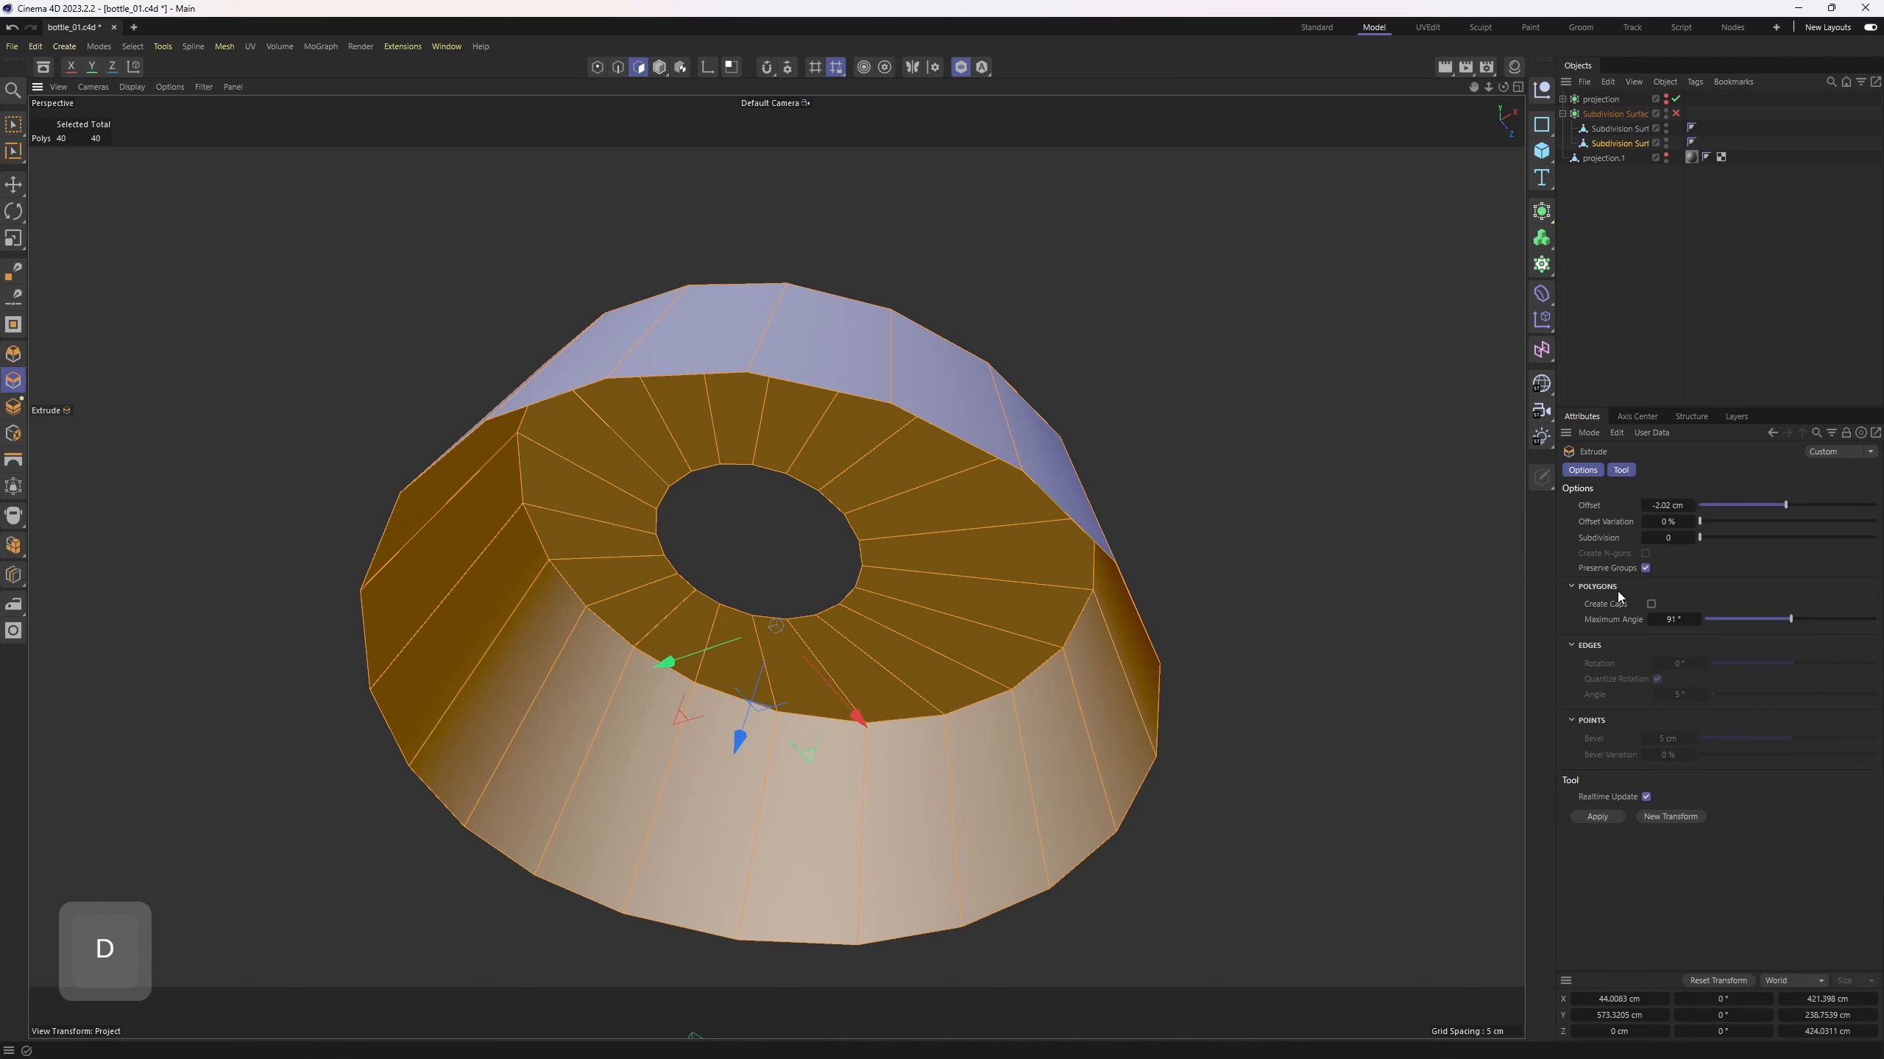
click(1652, 607)
drag(1402, 706, 1112, 389)
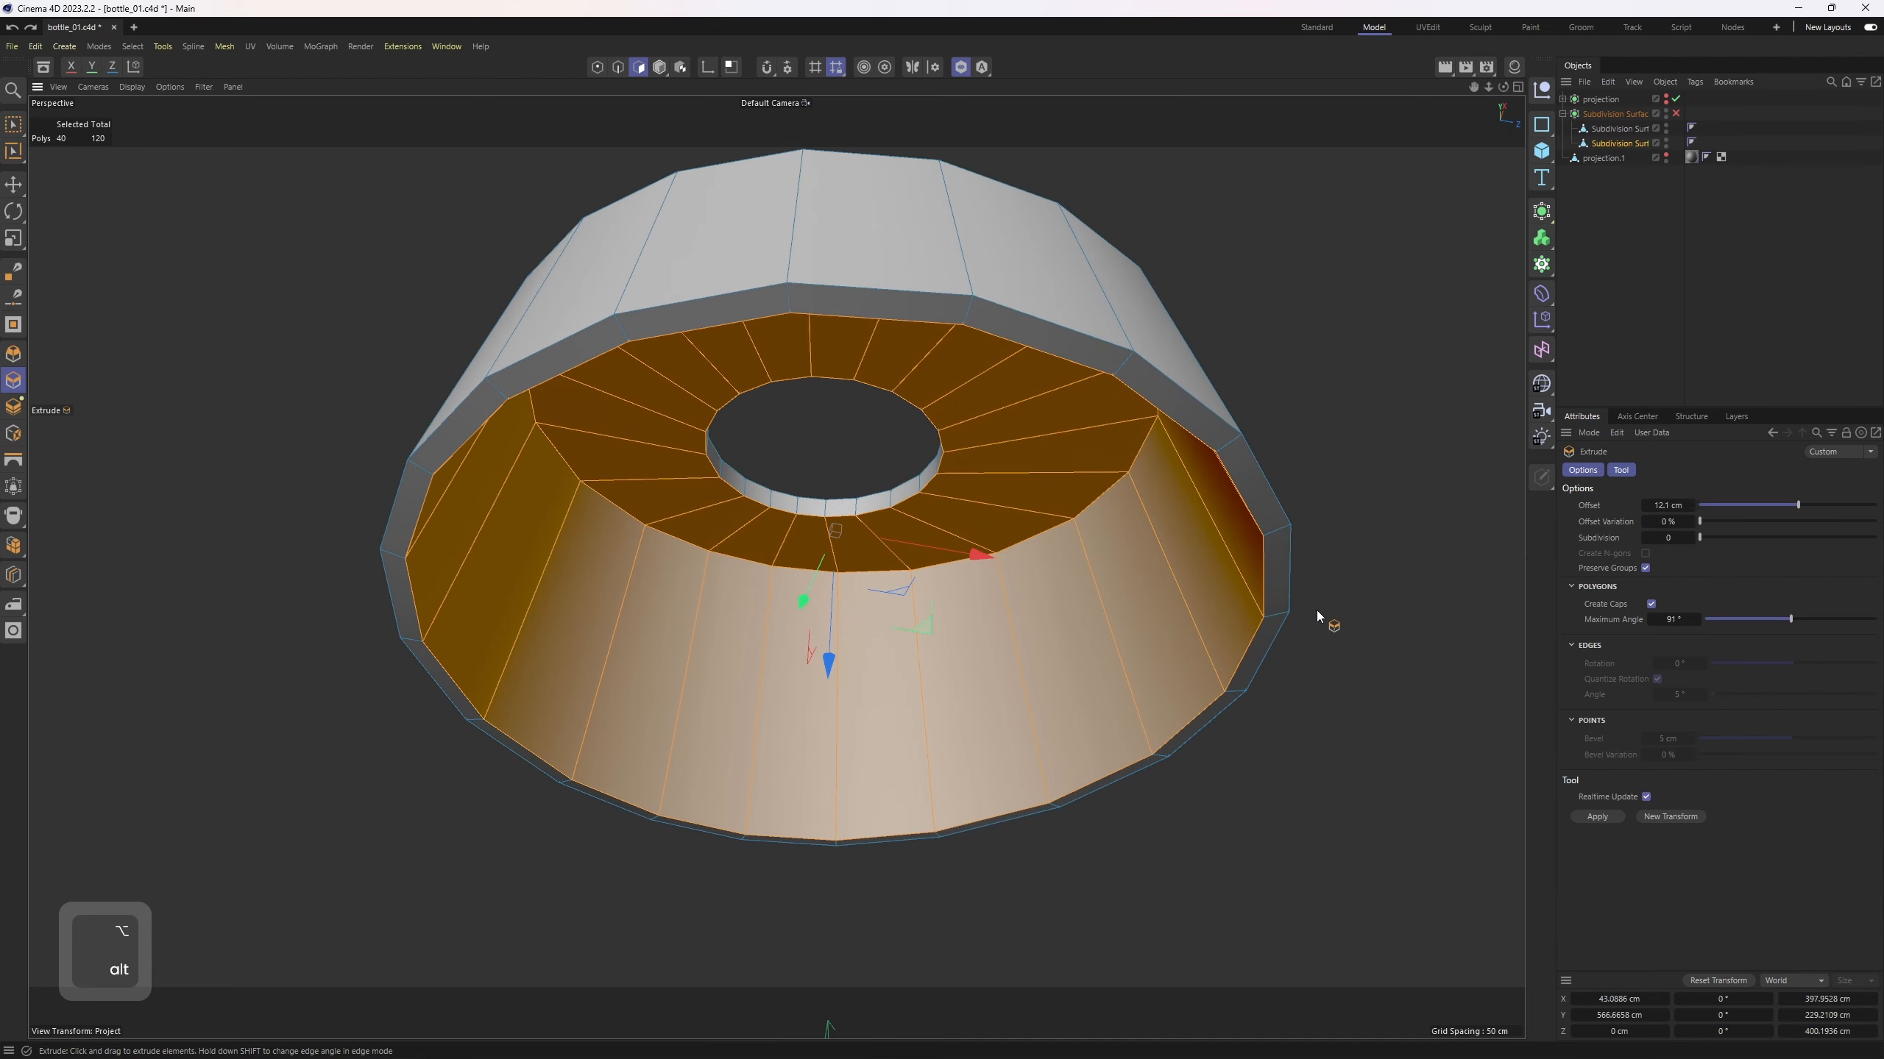
key(Delete)
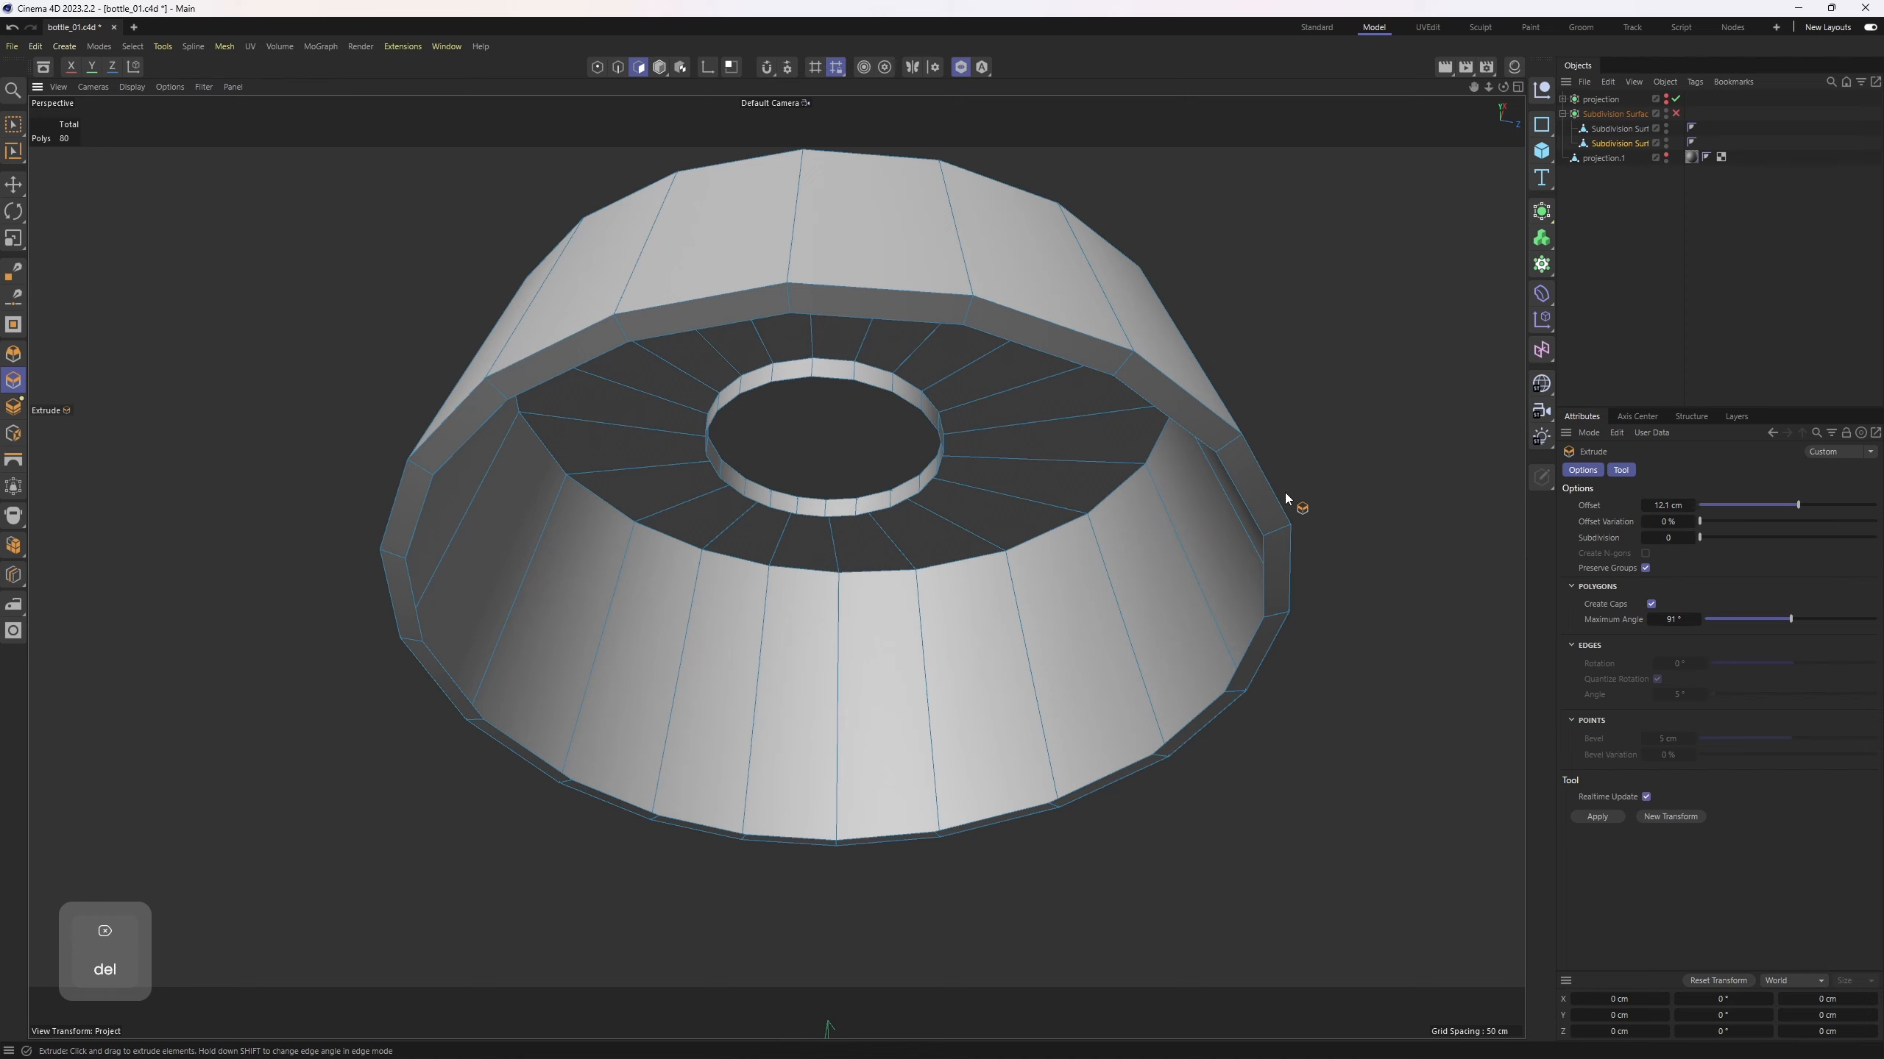
Step: Re-enable the Subdivision Surface and group the bottle and cap meshes in a null so both are smoothed
alt+drag(1285, 492, 874, 609)
key(k)
key(l)
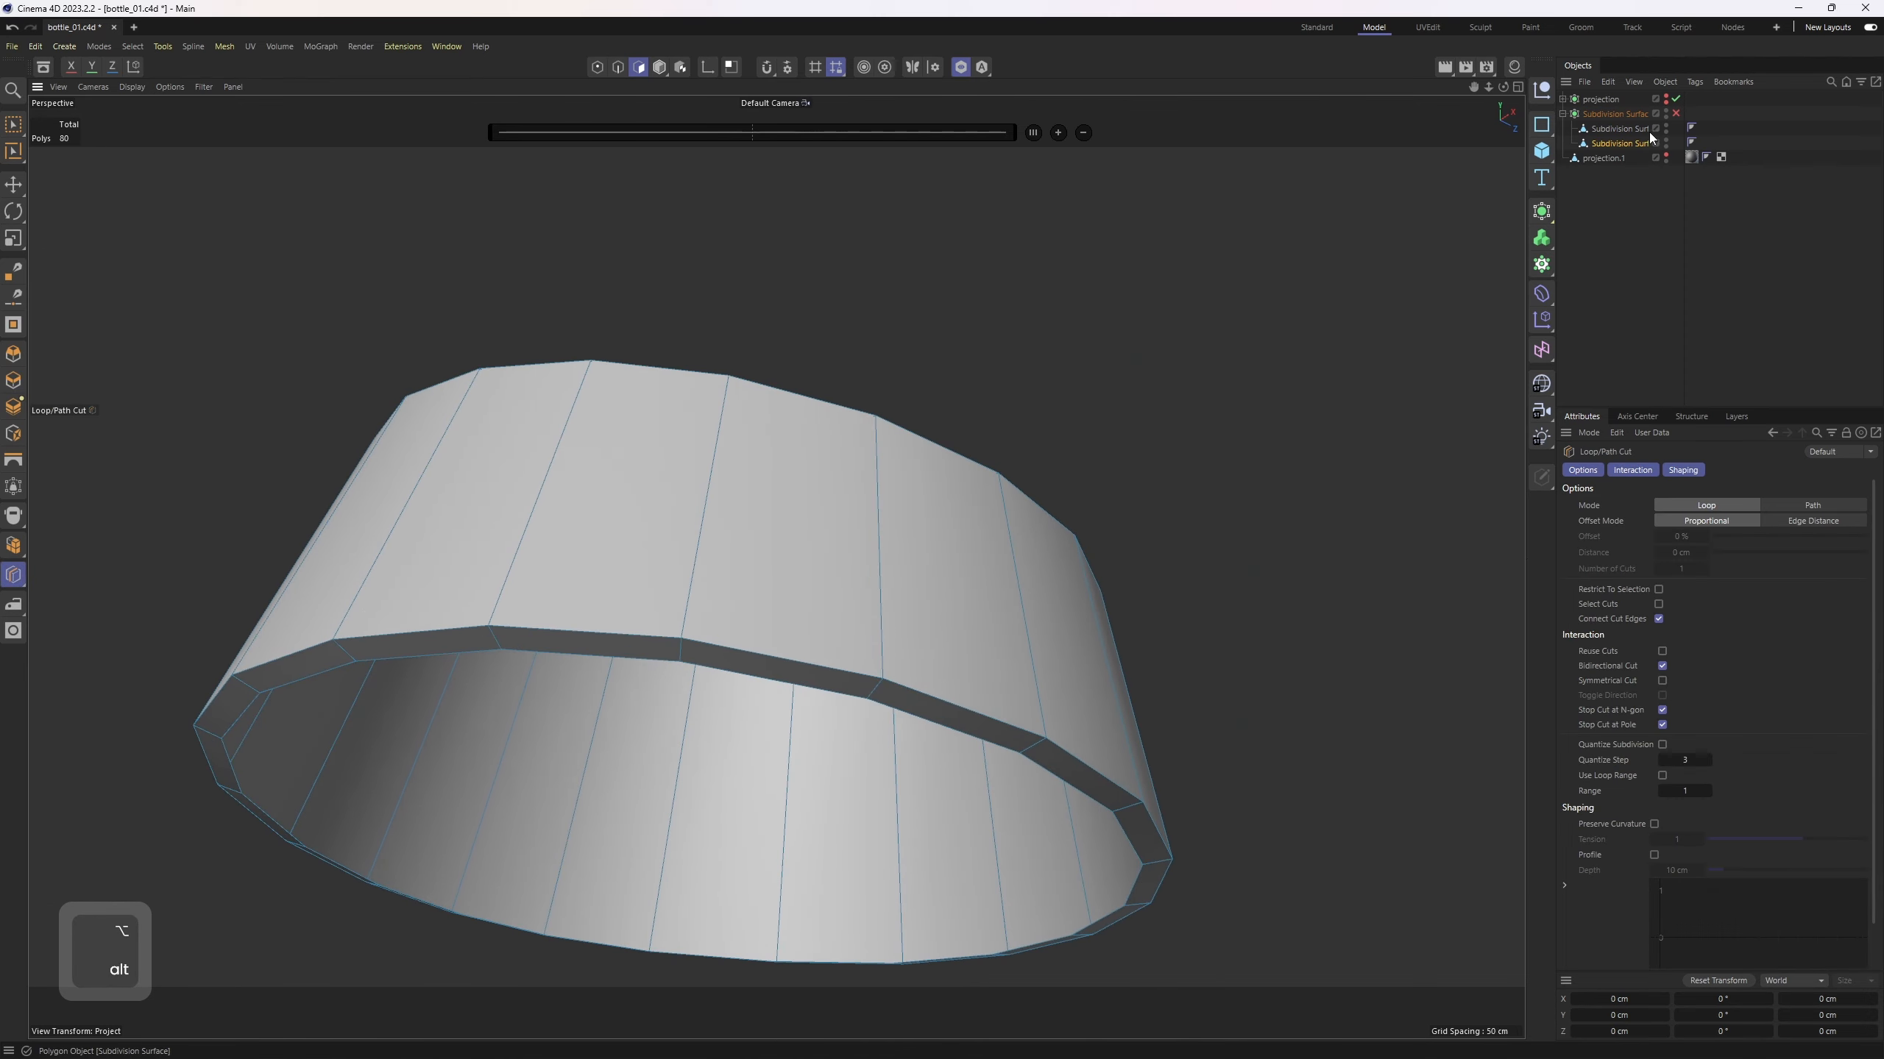
click(1676, 113)
alt+drag(1095, 332, 1388, 302)
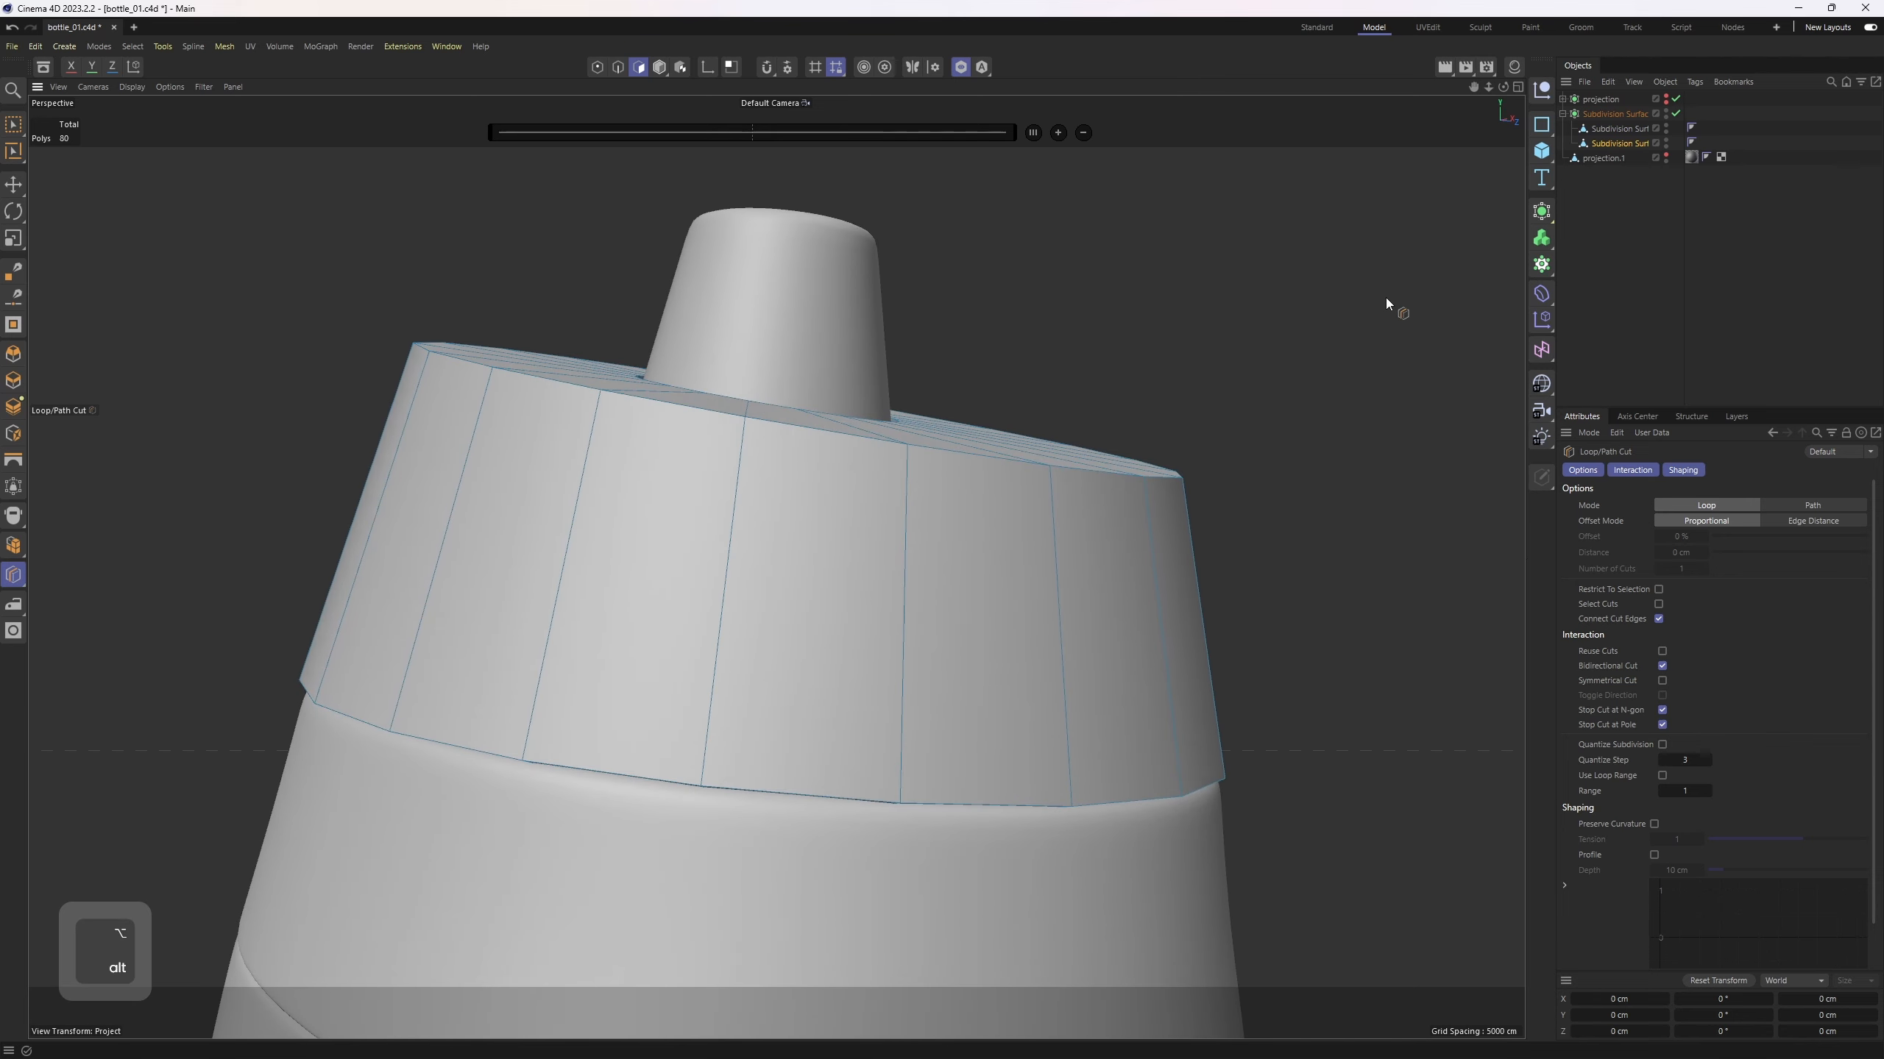
ctrl+click(1618, 128)
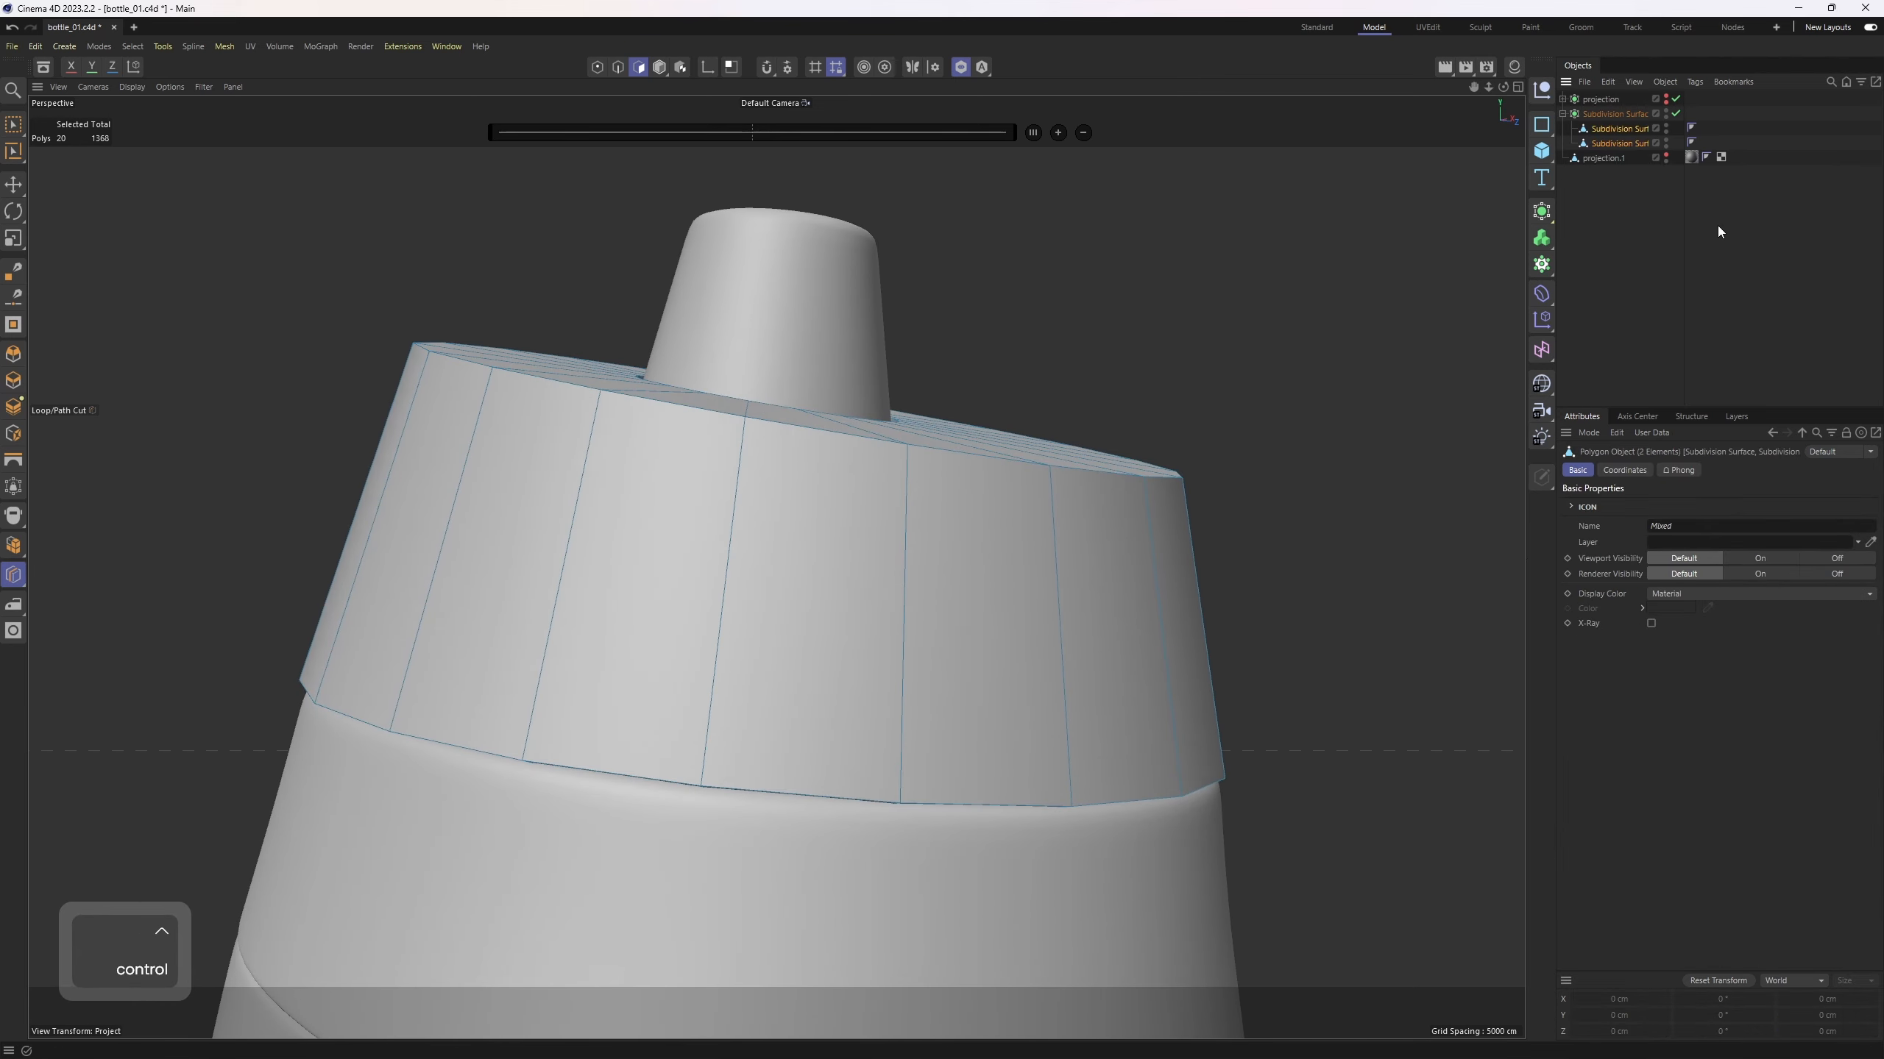
key(alt+g)
click(1571, 128)
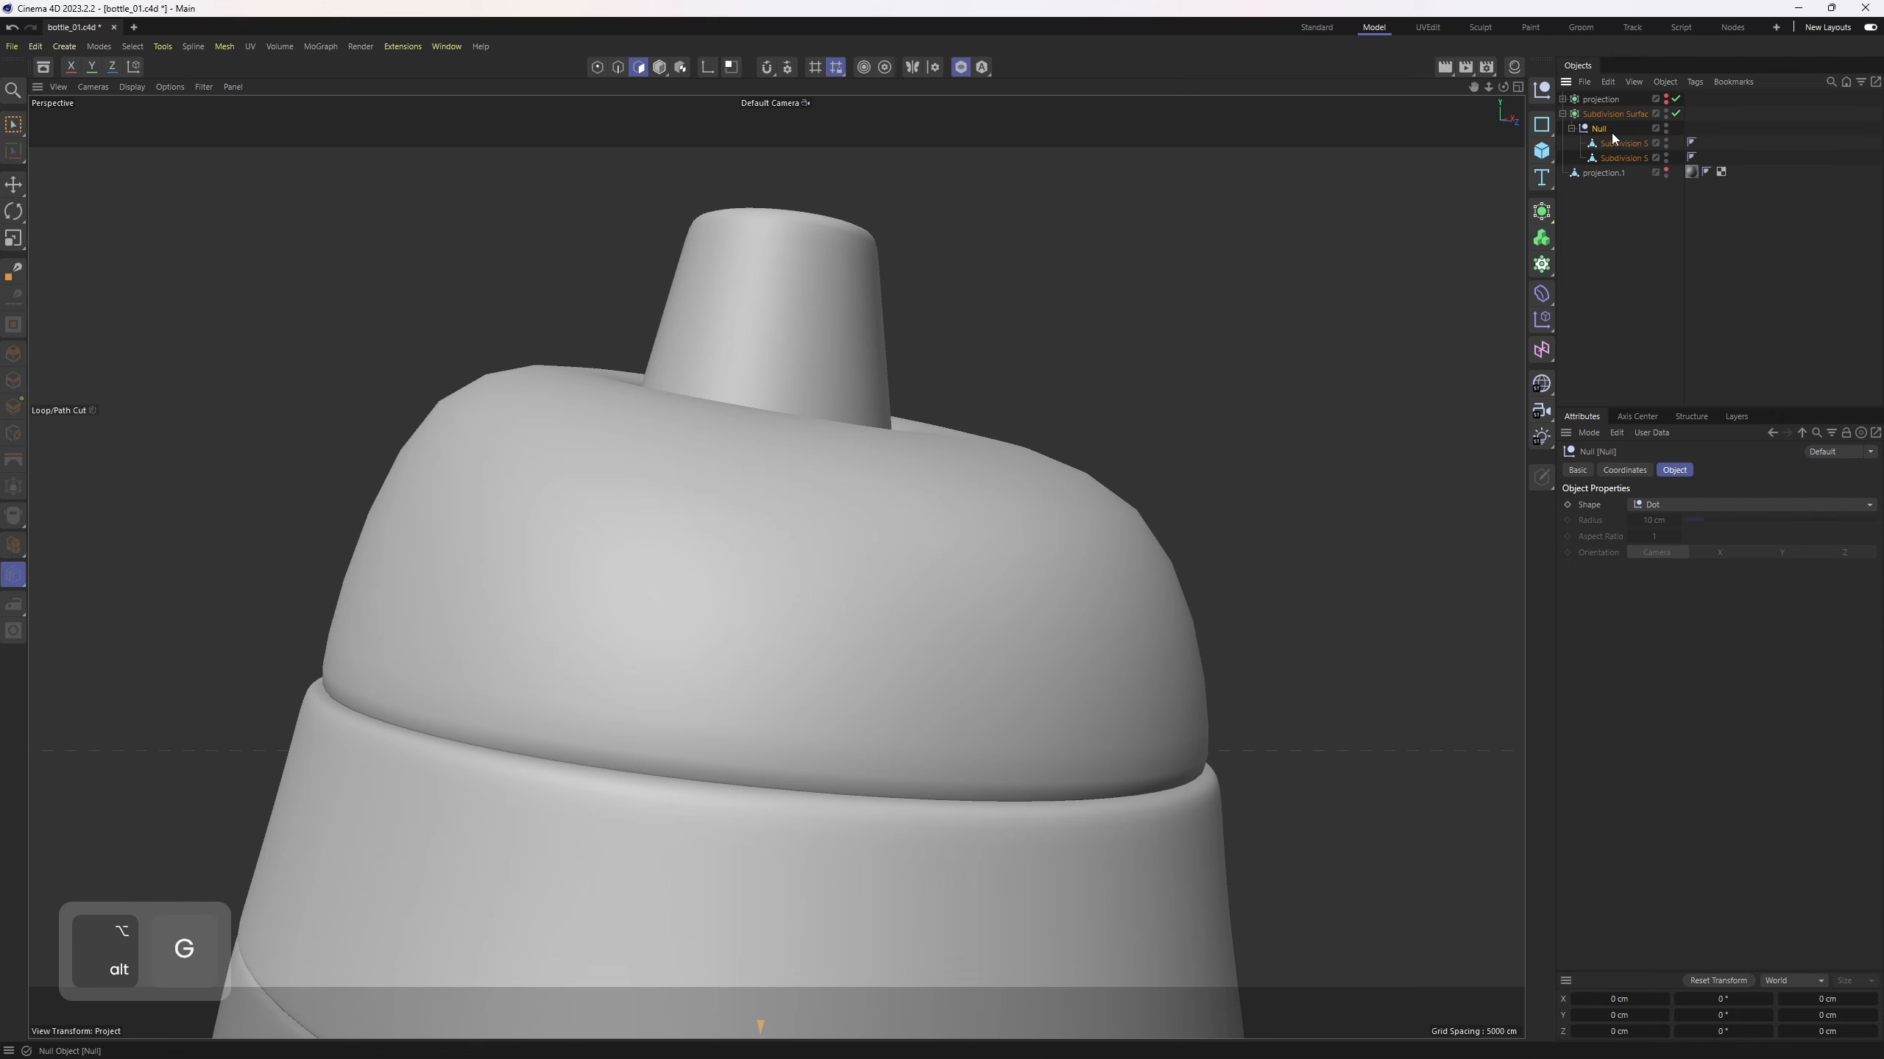
Step: Rename the cap mesh as lid and the main mesh as bottle
click(1630, 158)
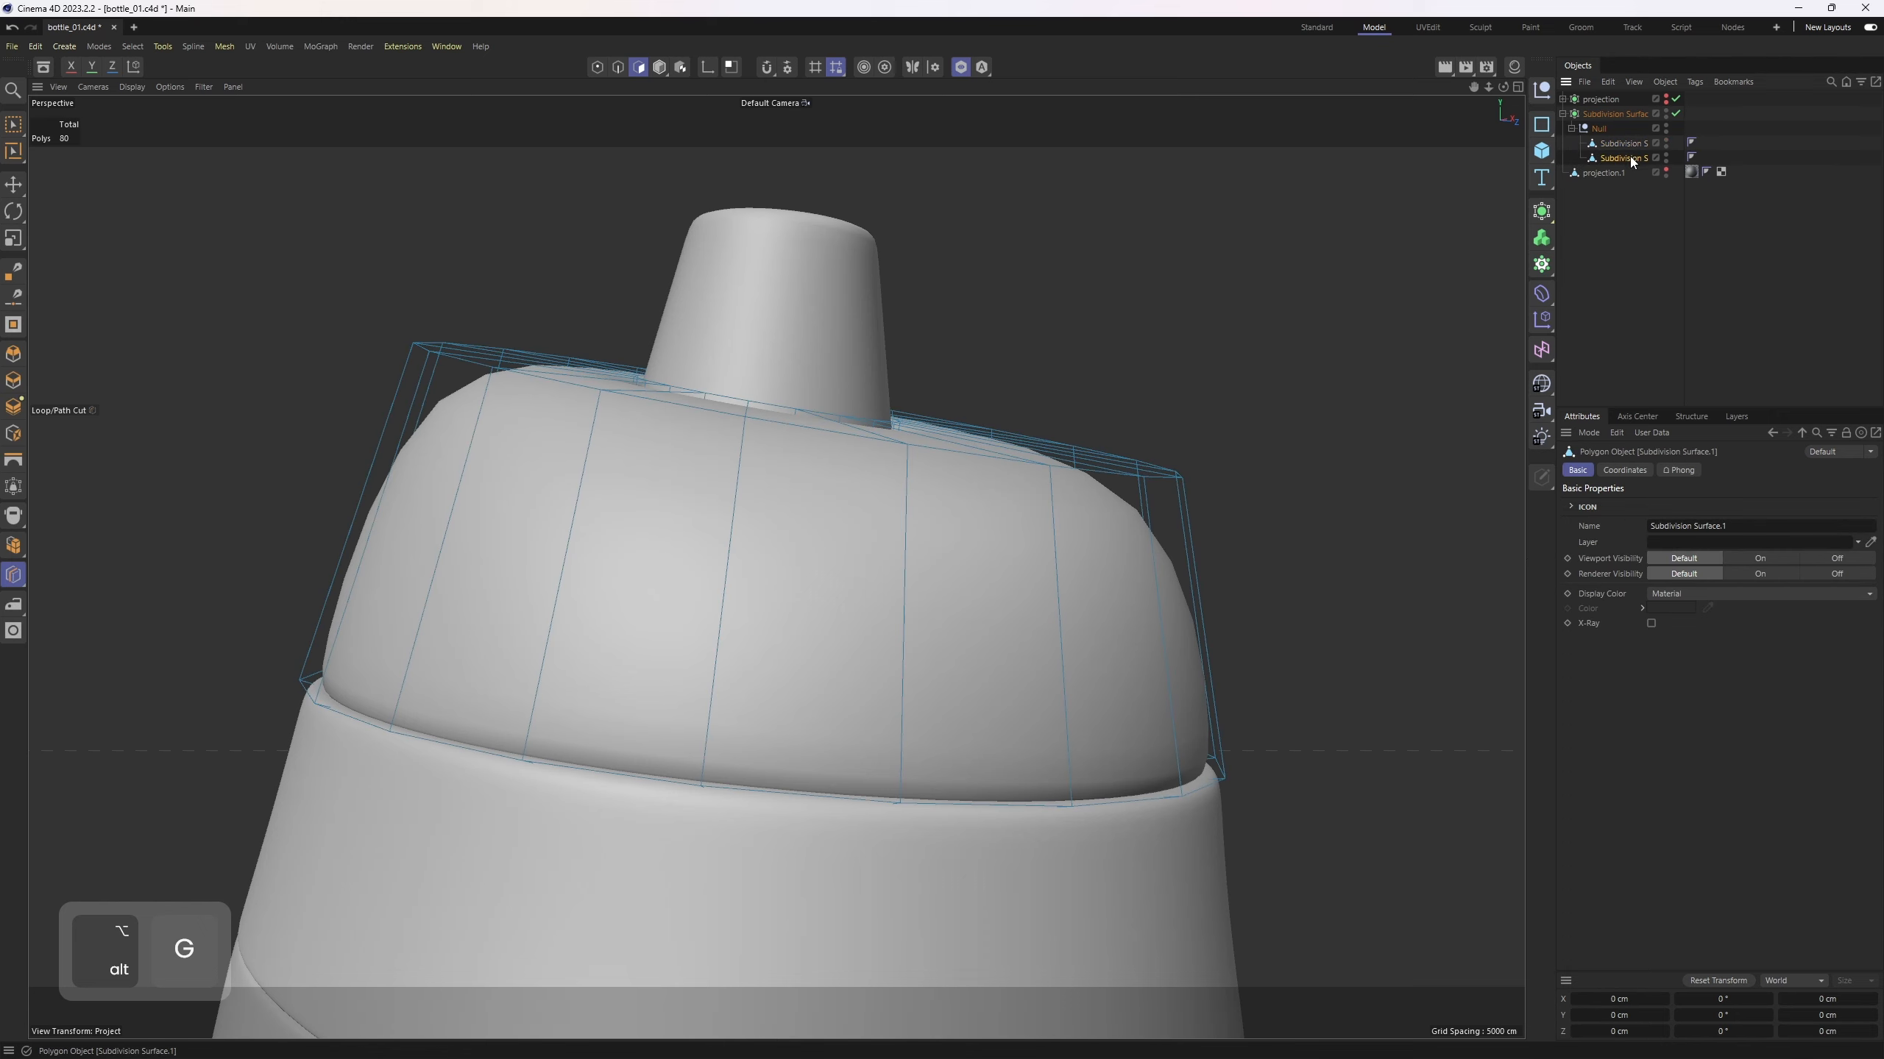
double_click(1631, 158)
text(lid)
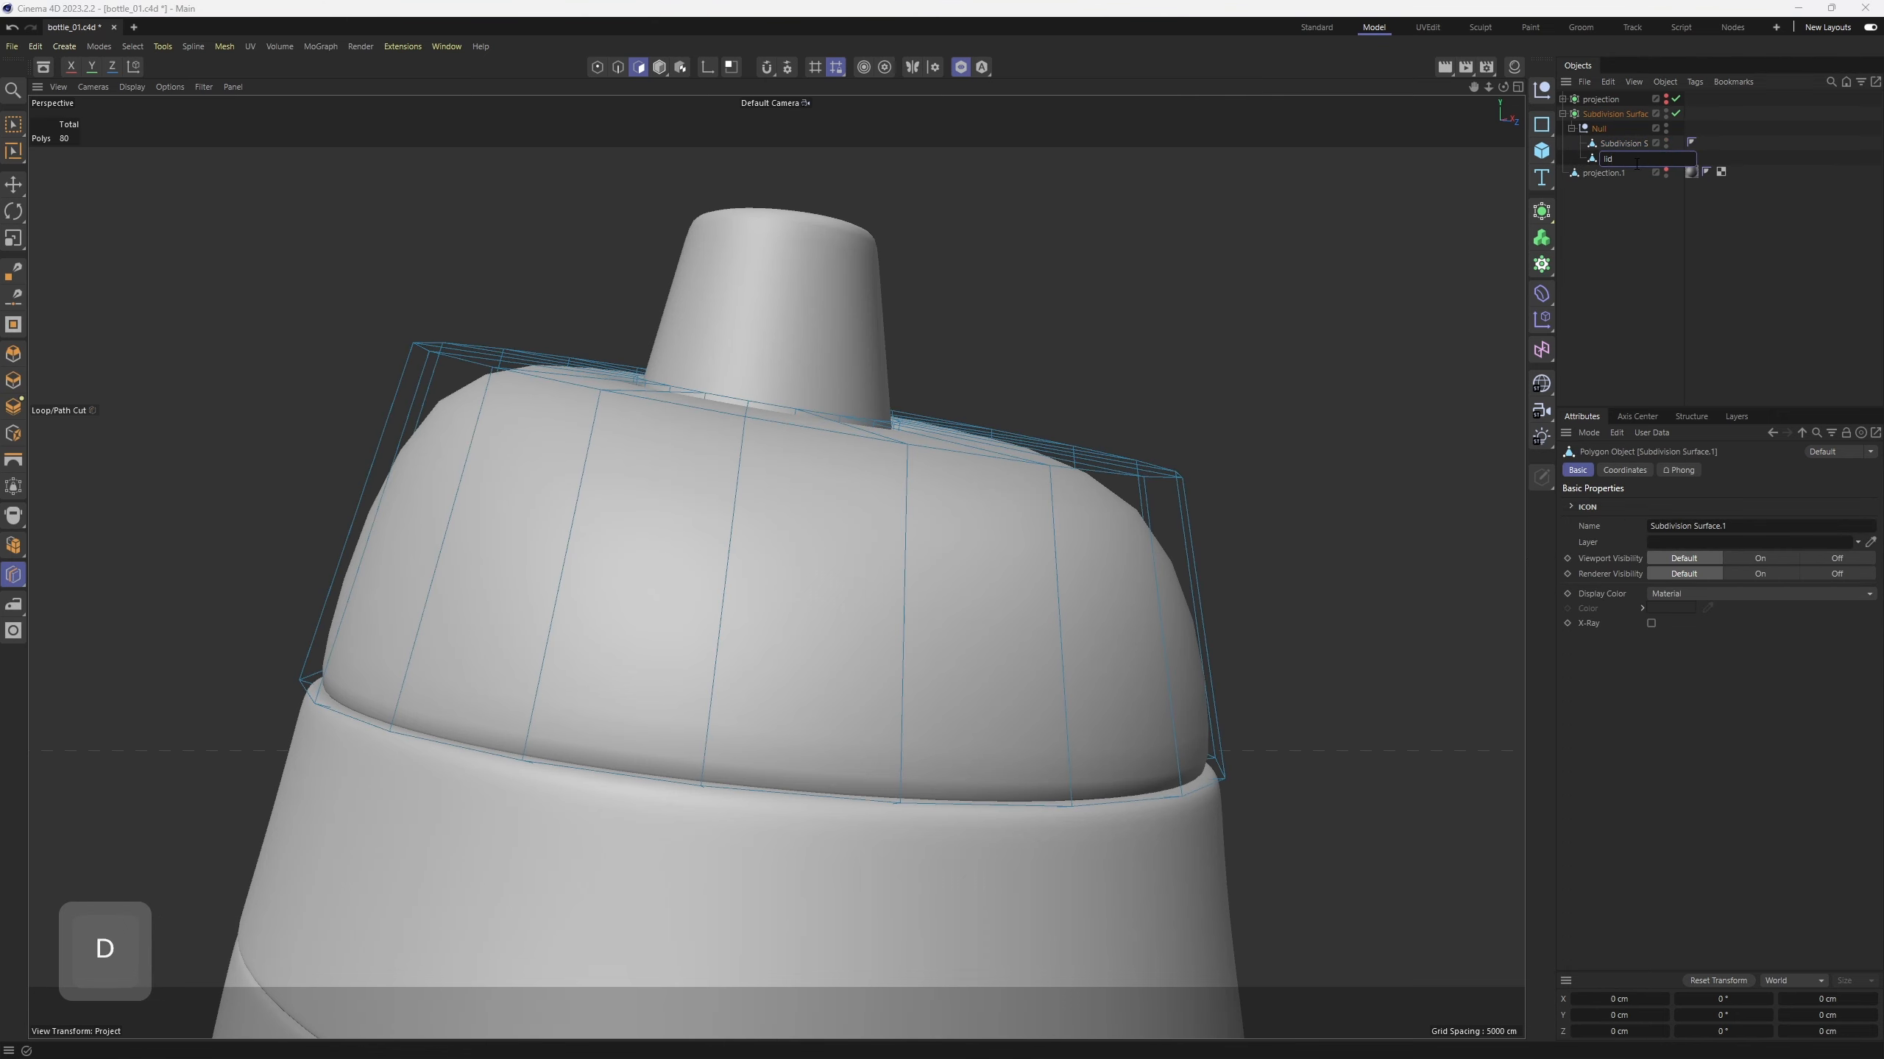
double_click(1634, 142)
text(b)
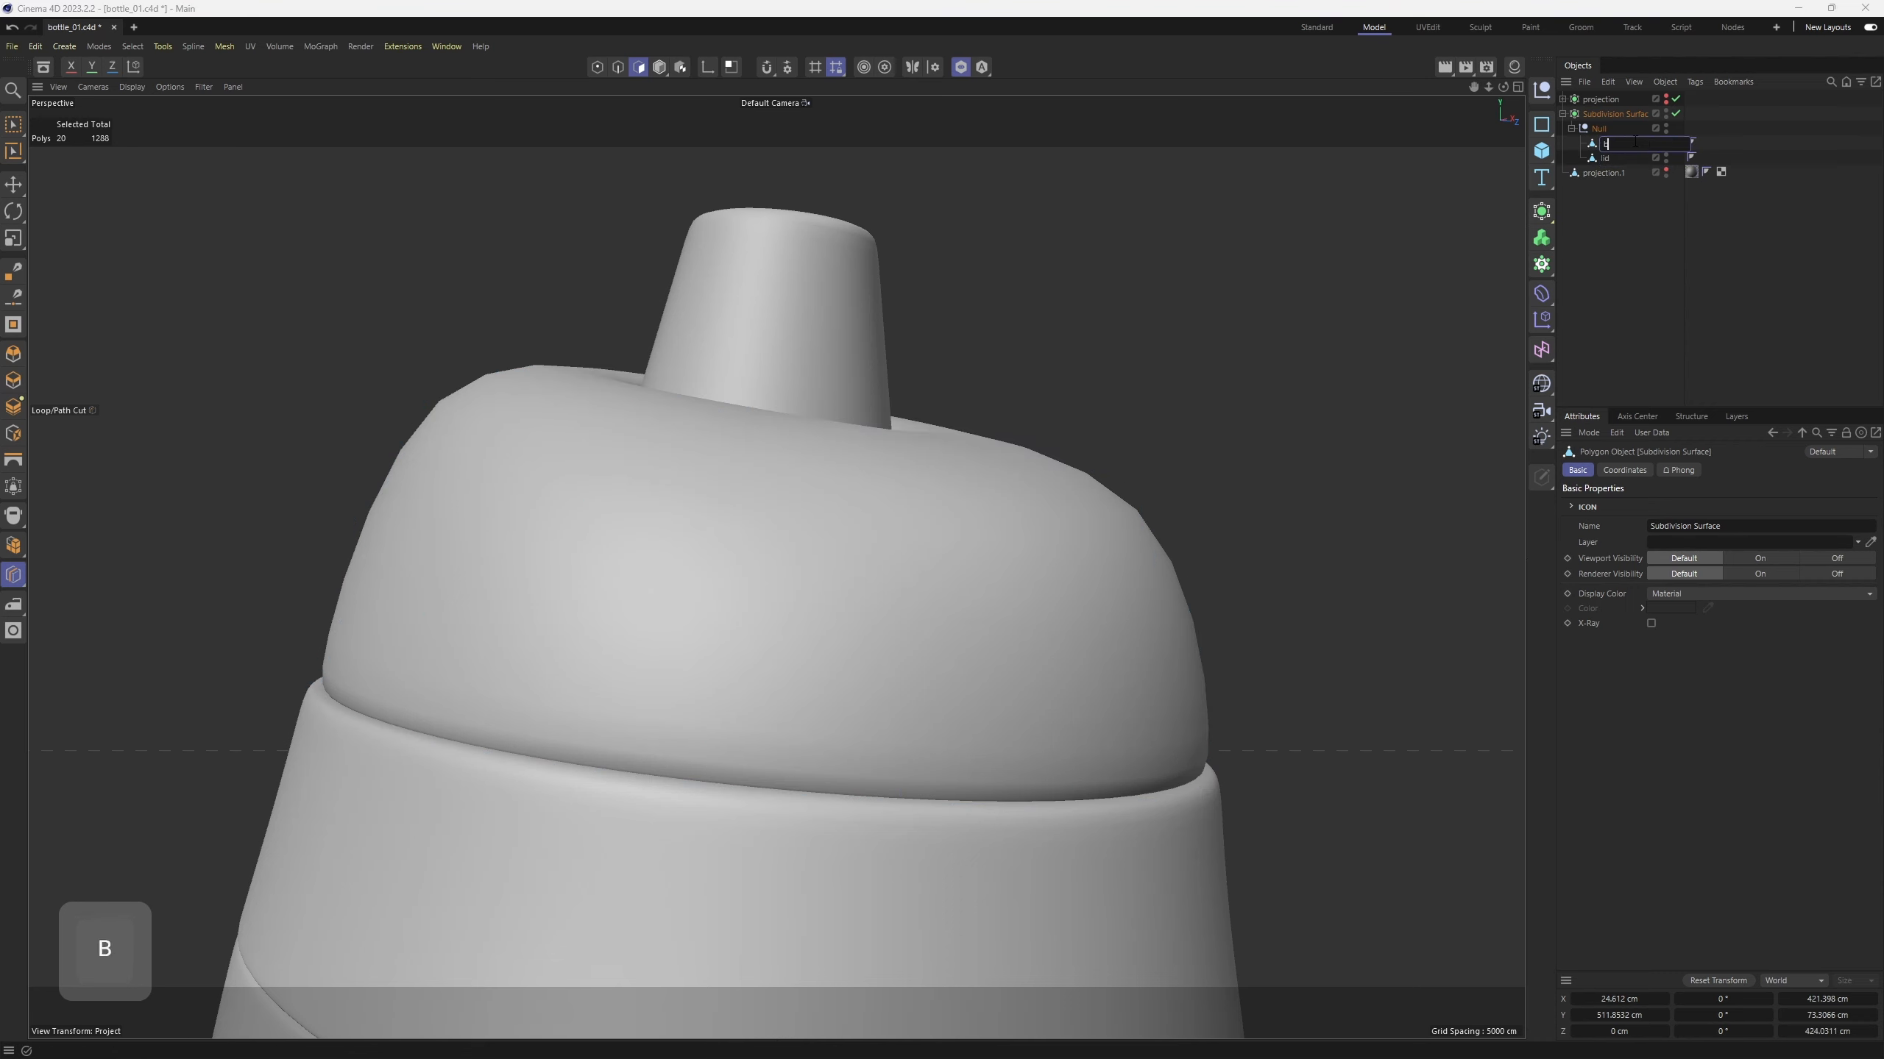
text(ottle)
key(Return)
Step: Add supporting loop cuts on the lid at about 5% above its bottom rim, near the wall's upper edge, and around the spout hole
click(1606, 159)
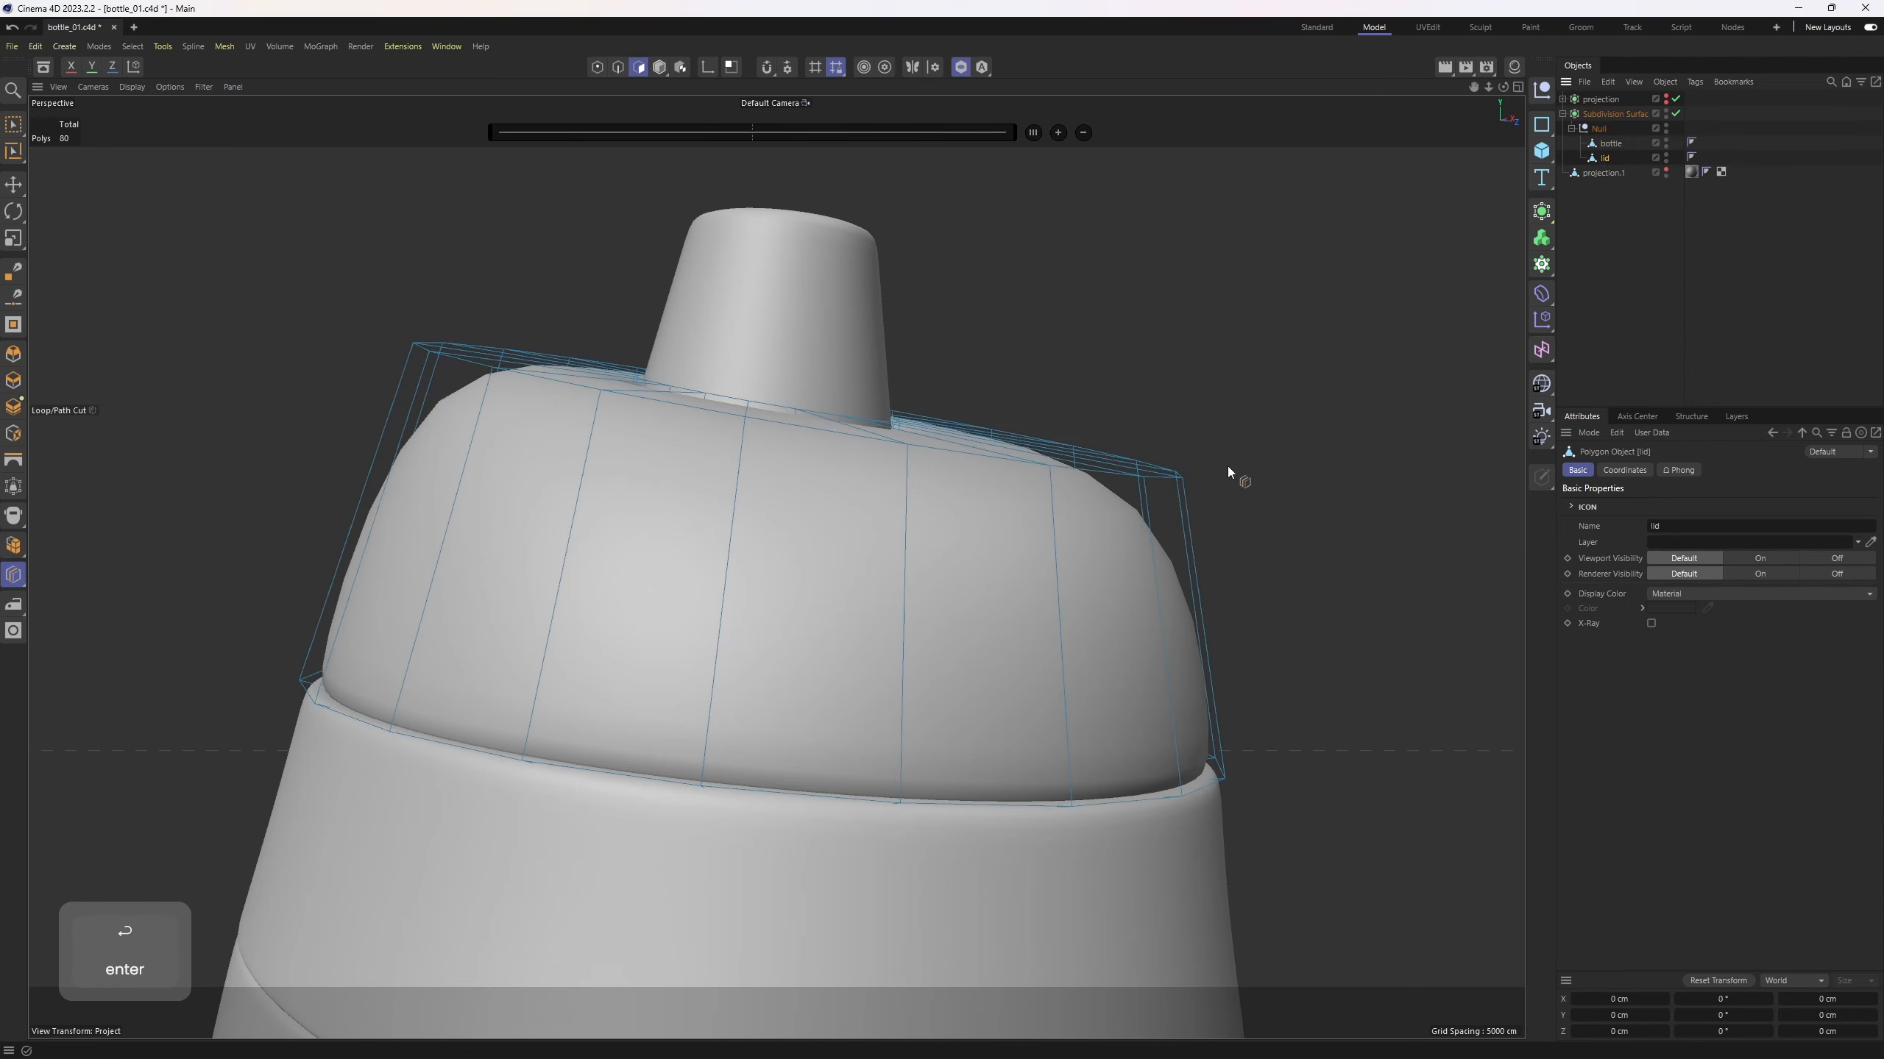
scroll(1049, 687, up, 2)
alt+drag(904, 776, 902, 705)
click(862, 799)
alt+drag(913, 623, 909, 684)
alt+middle_drag(910, 684, 908, 805)
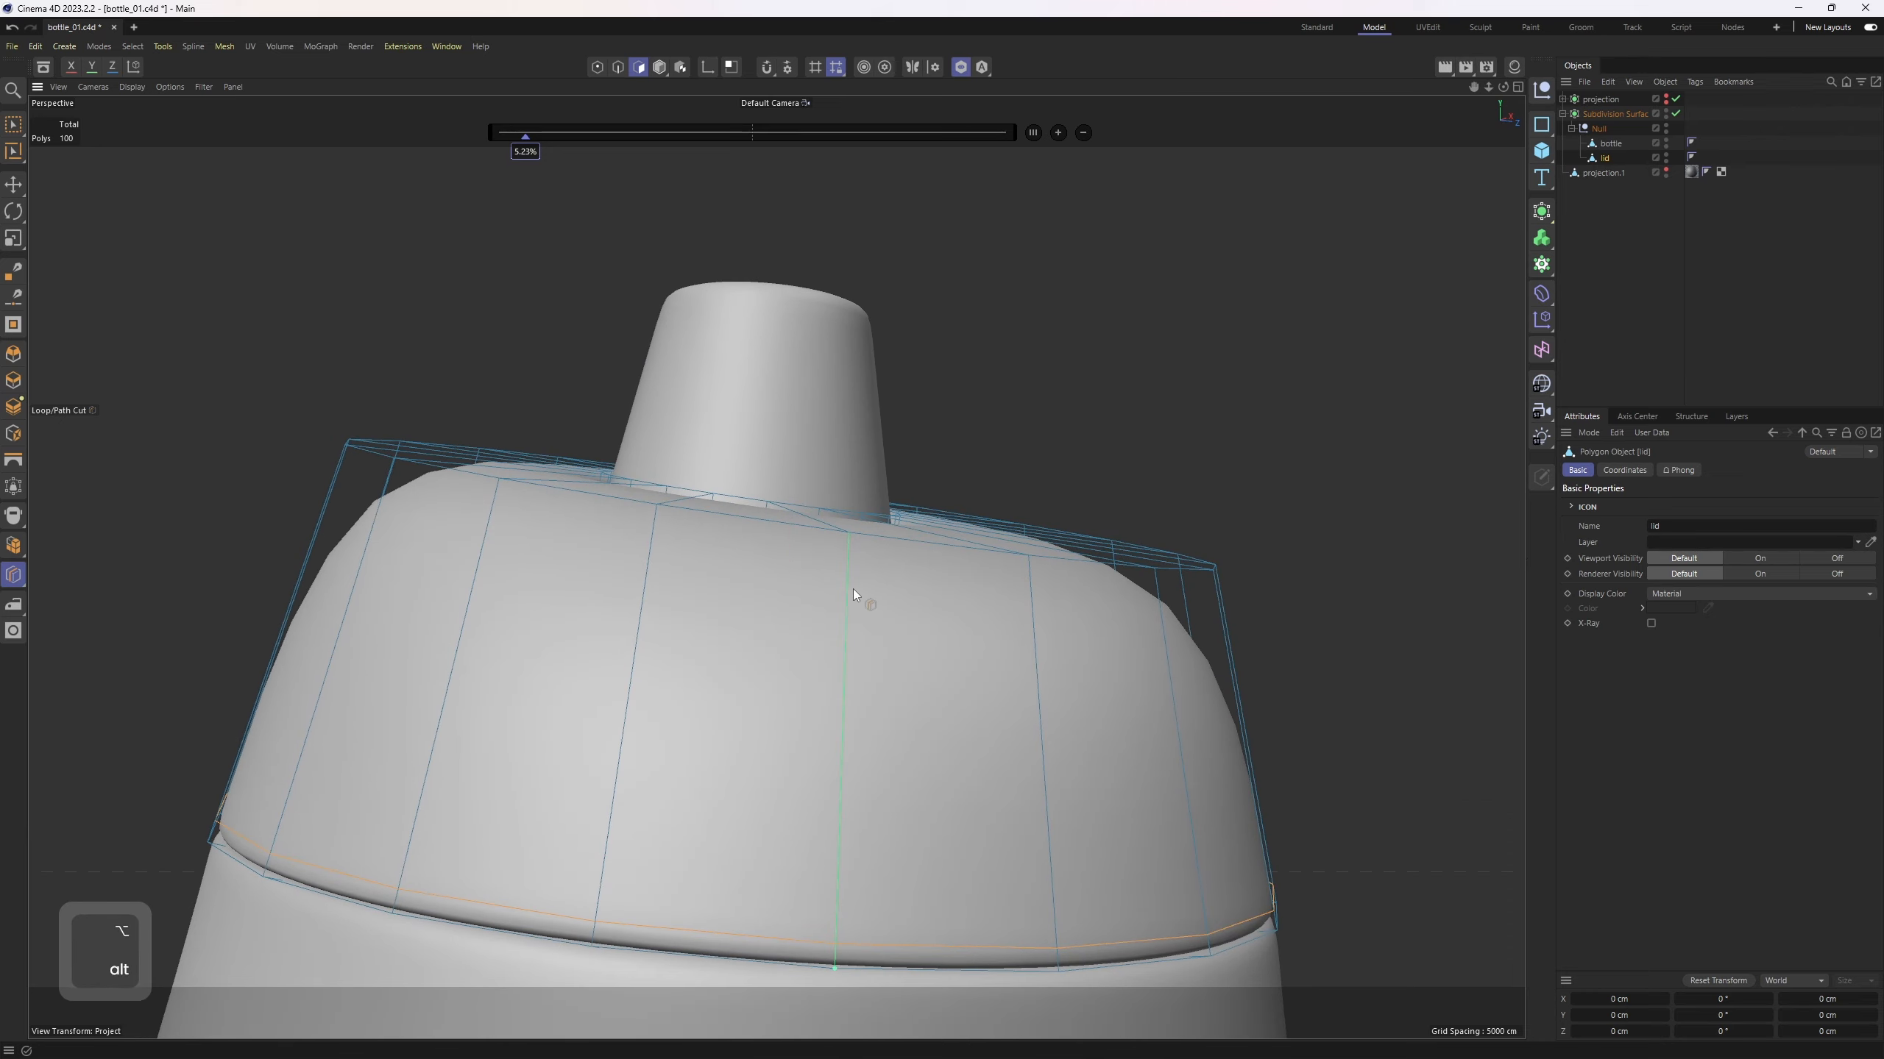
click(850, 568)
alt+drag(863, 511, 759, 720)
click(771, 706)
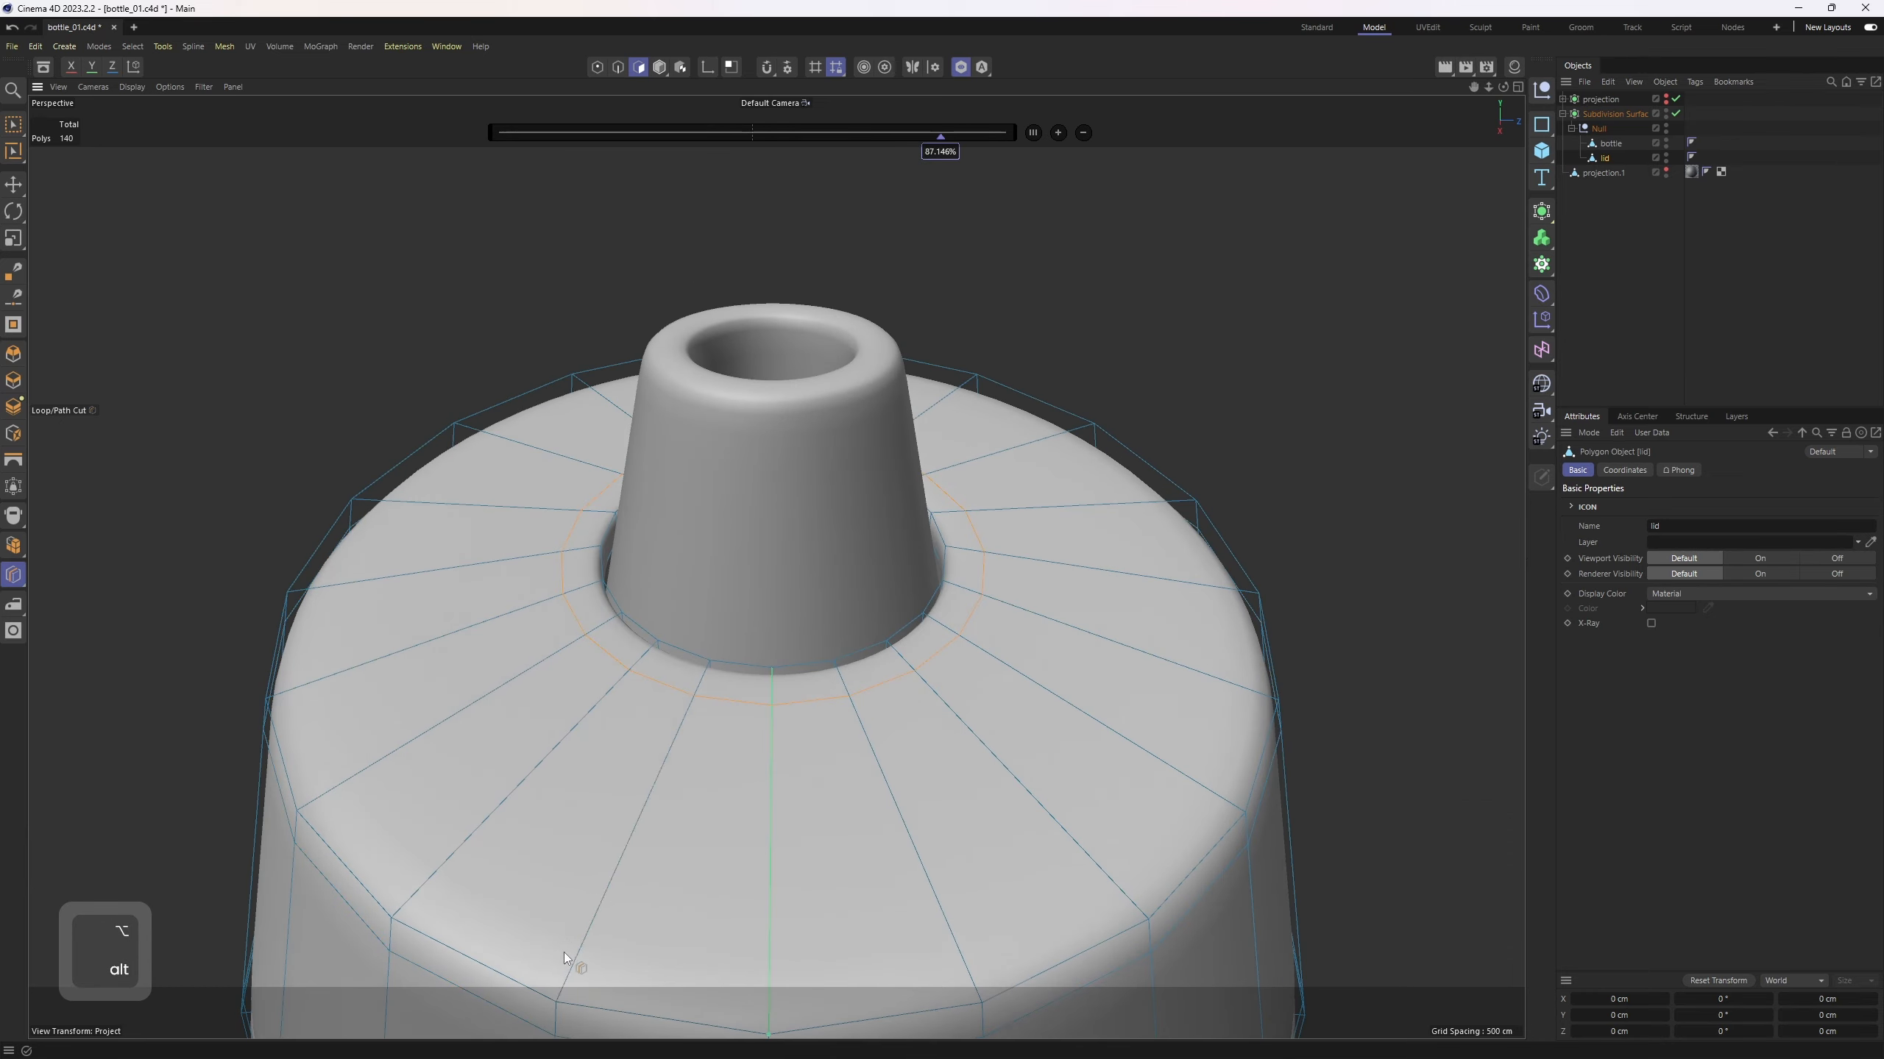
Step: Add a loop cut at about 11% along the top face's outer edge and another around the spout hole's inner wall
click(955, 69)
alt+drag(805, 434, 809, 549)
scroll(745, 474, up, 3)
alt+right_drag(1075, 398, 927, 409)
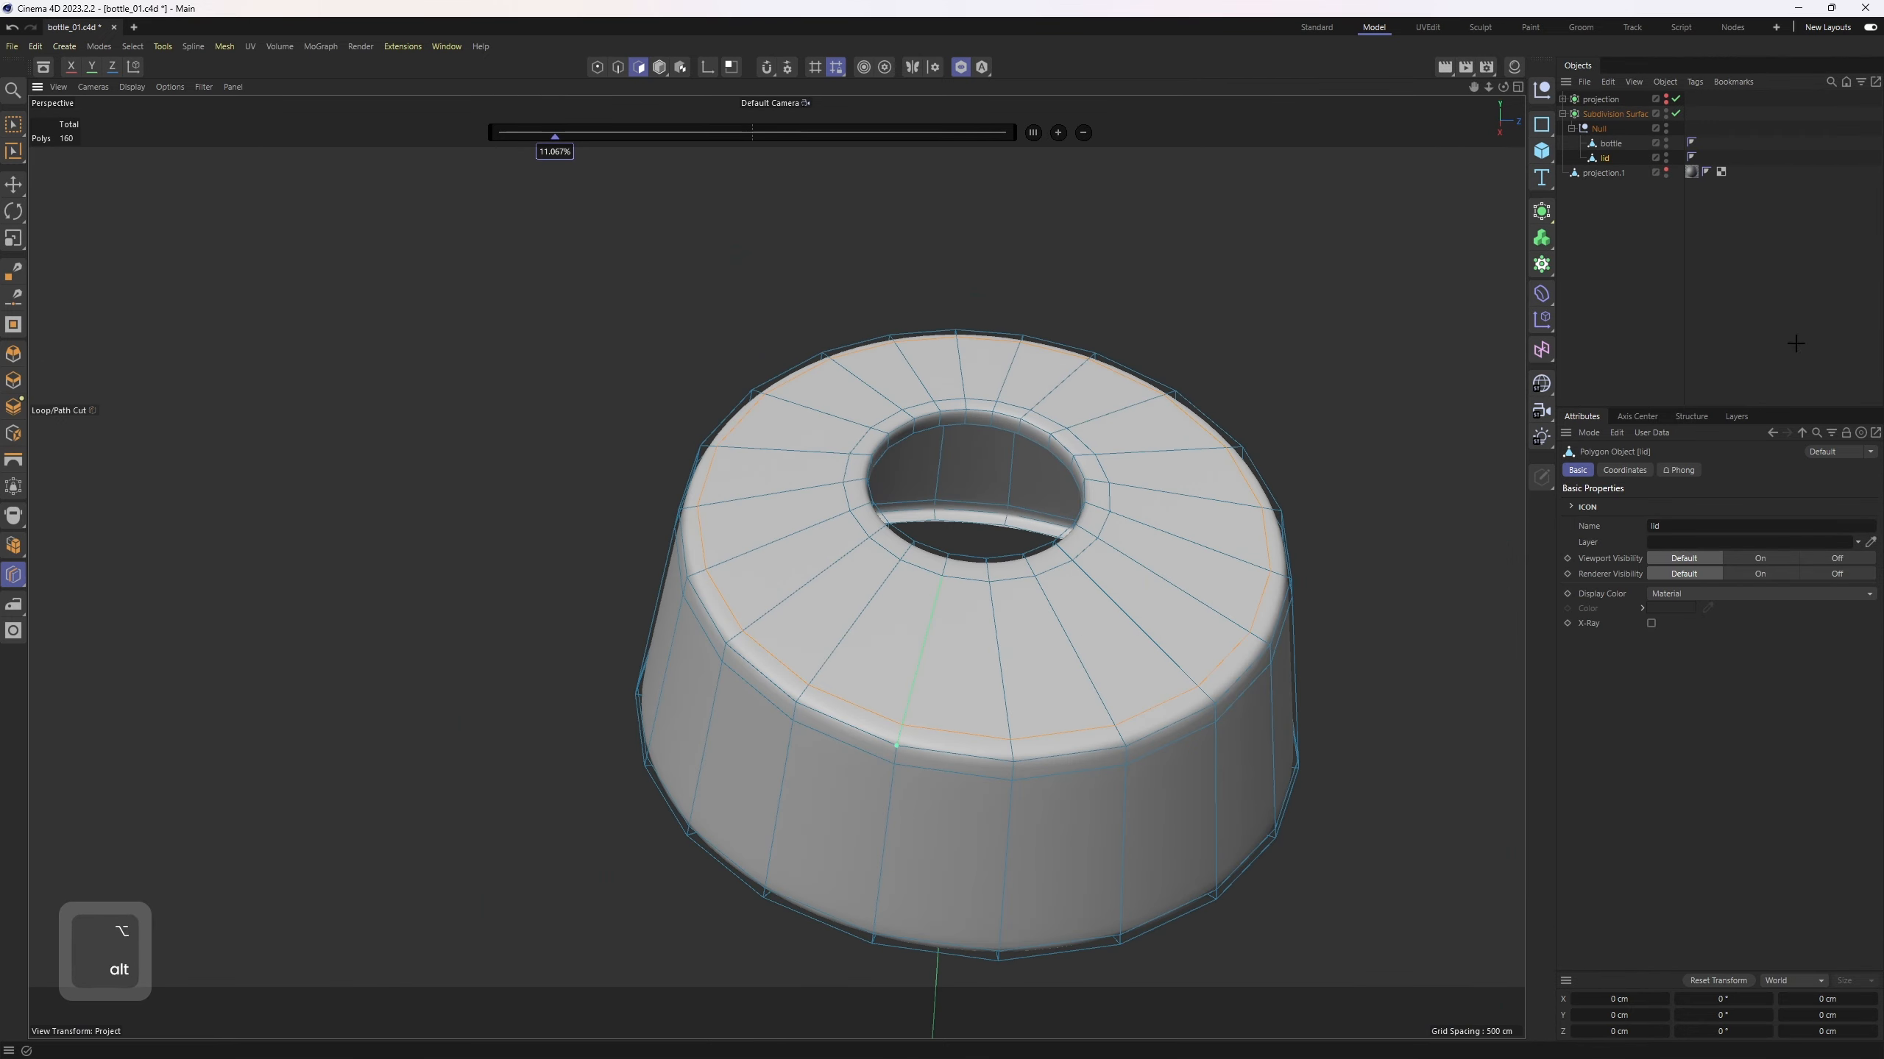
click(1795, 345)
alt+middle_drag(1203, 406, 914, 401)
alt+drag(914, 401, 853, 576)
key(ctrl+z)
alt+right_drag(785, 554, 833, 556)
alt+drag(833, 557, 823, 542)
click(774, 536)
click(1651, 394)
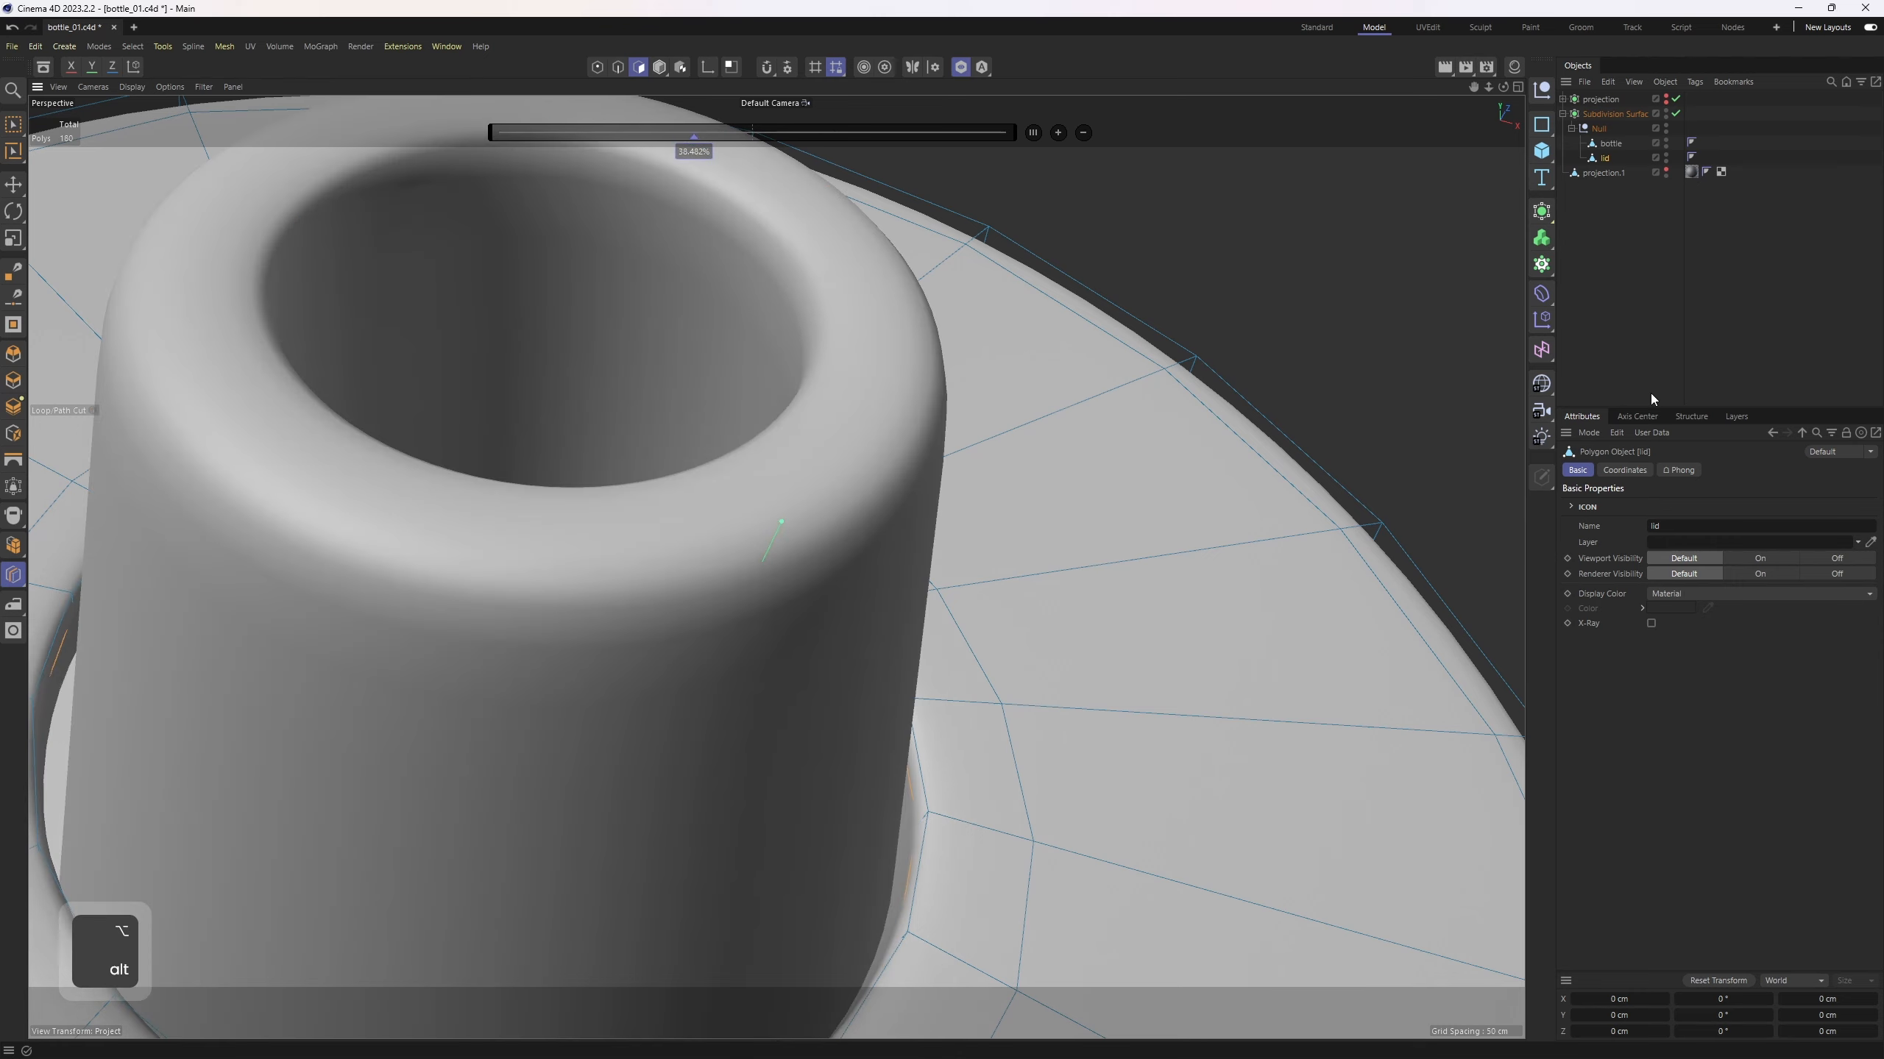
Step: Examine the smoothed bottle and lid from several angles, checking the overall shape and the seams between parts
alt+right_drag(1213, 447, 773, 564)
alt+drag(773, 563, 914, 370)
alt+right_drag(914, 370, 752, 419)
alt+drag(752, 418, 879, 492)
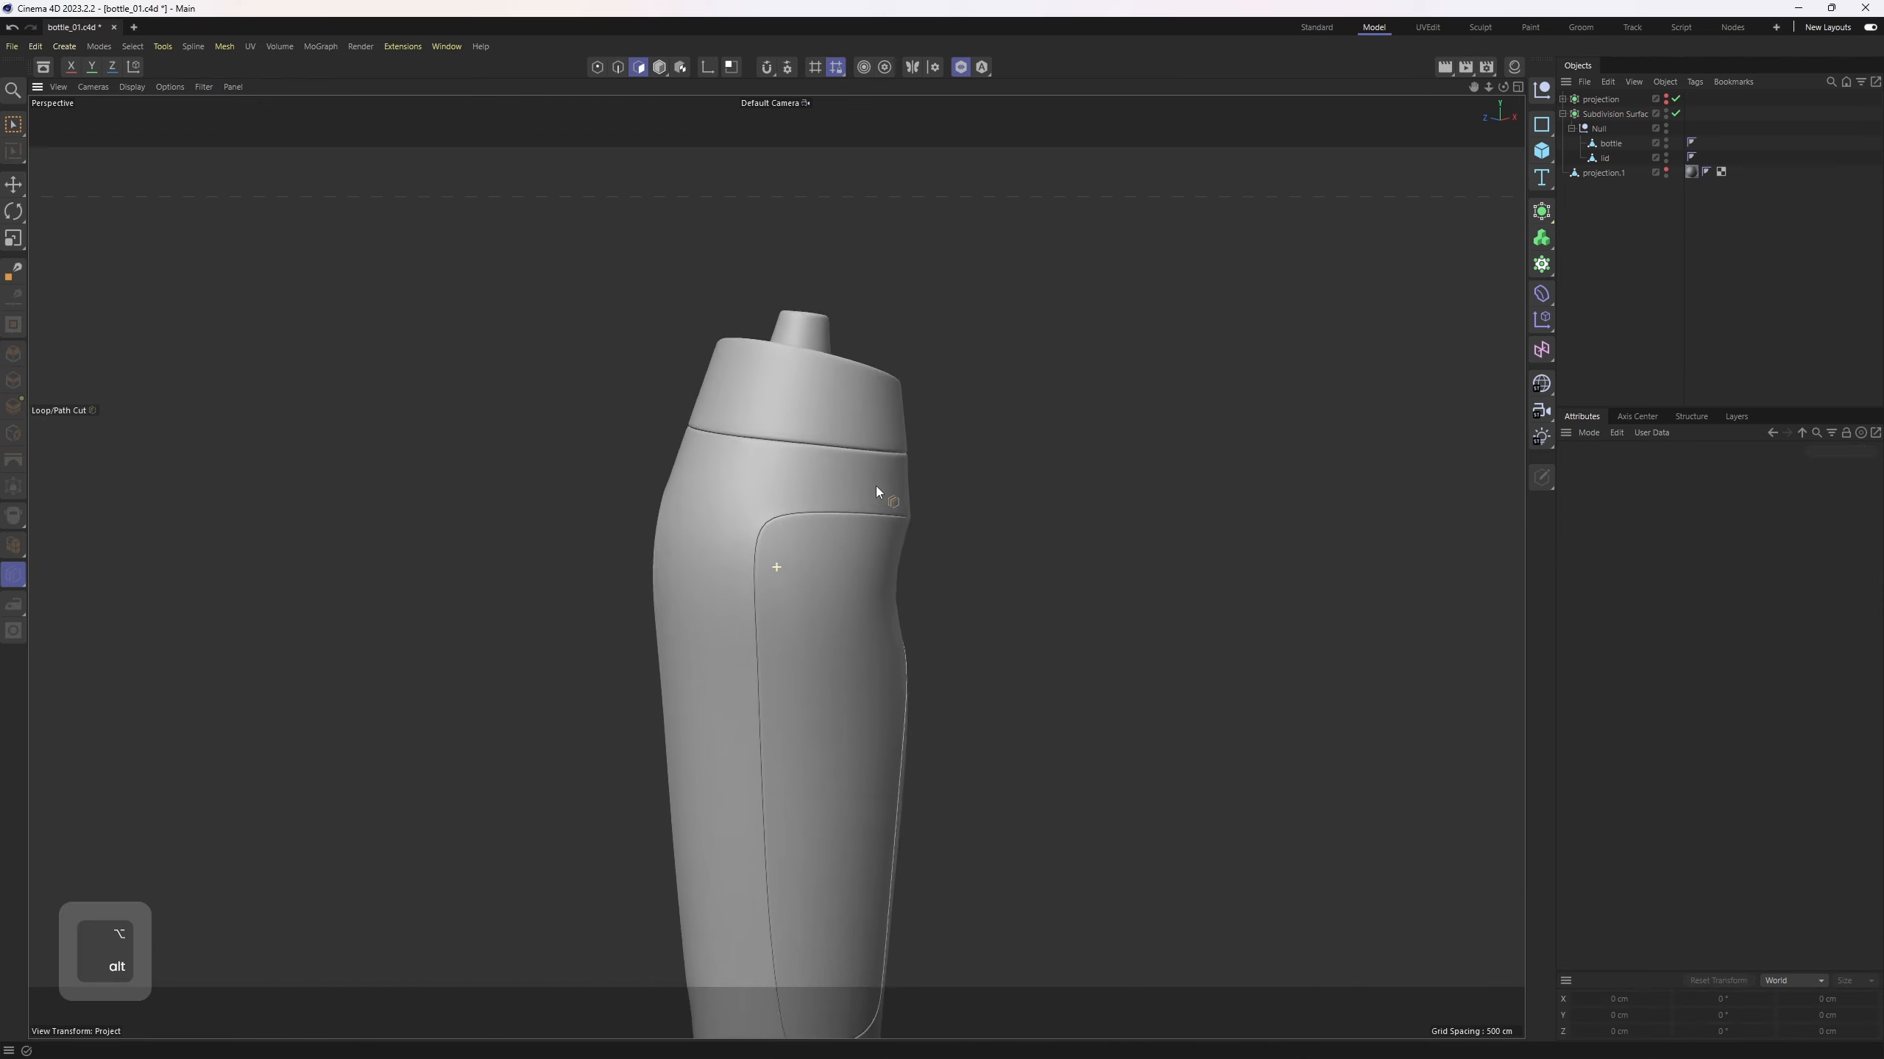
alt+right_drag(878, 492, 820, 422)
alt+drag(820, 422, 735, 607)
alt+drag(786, 471, 757, 598)
alt+drag(774, 564, 775, 512)
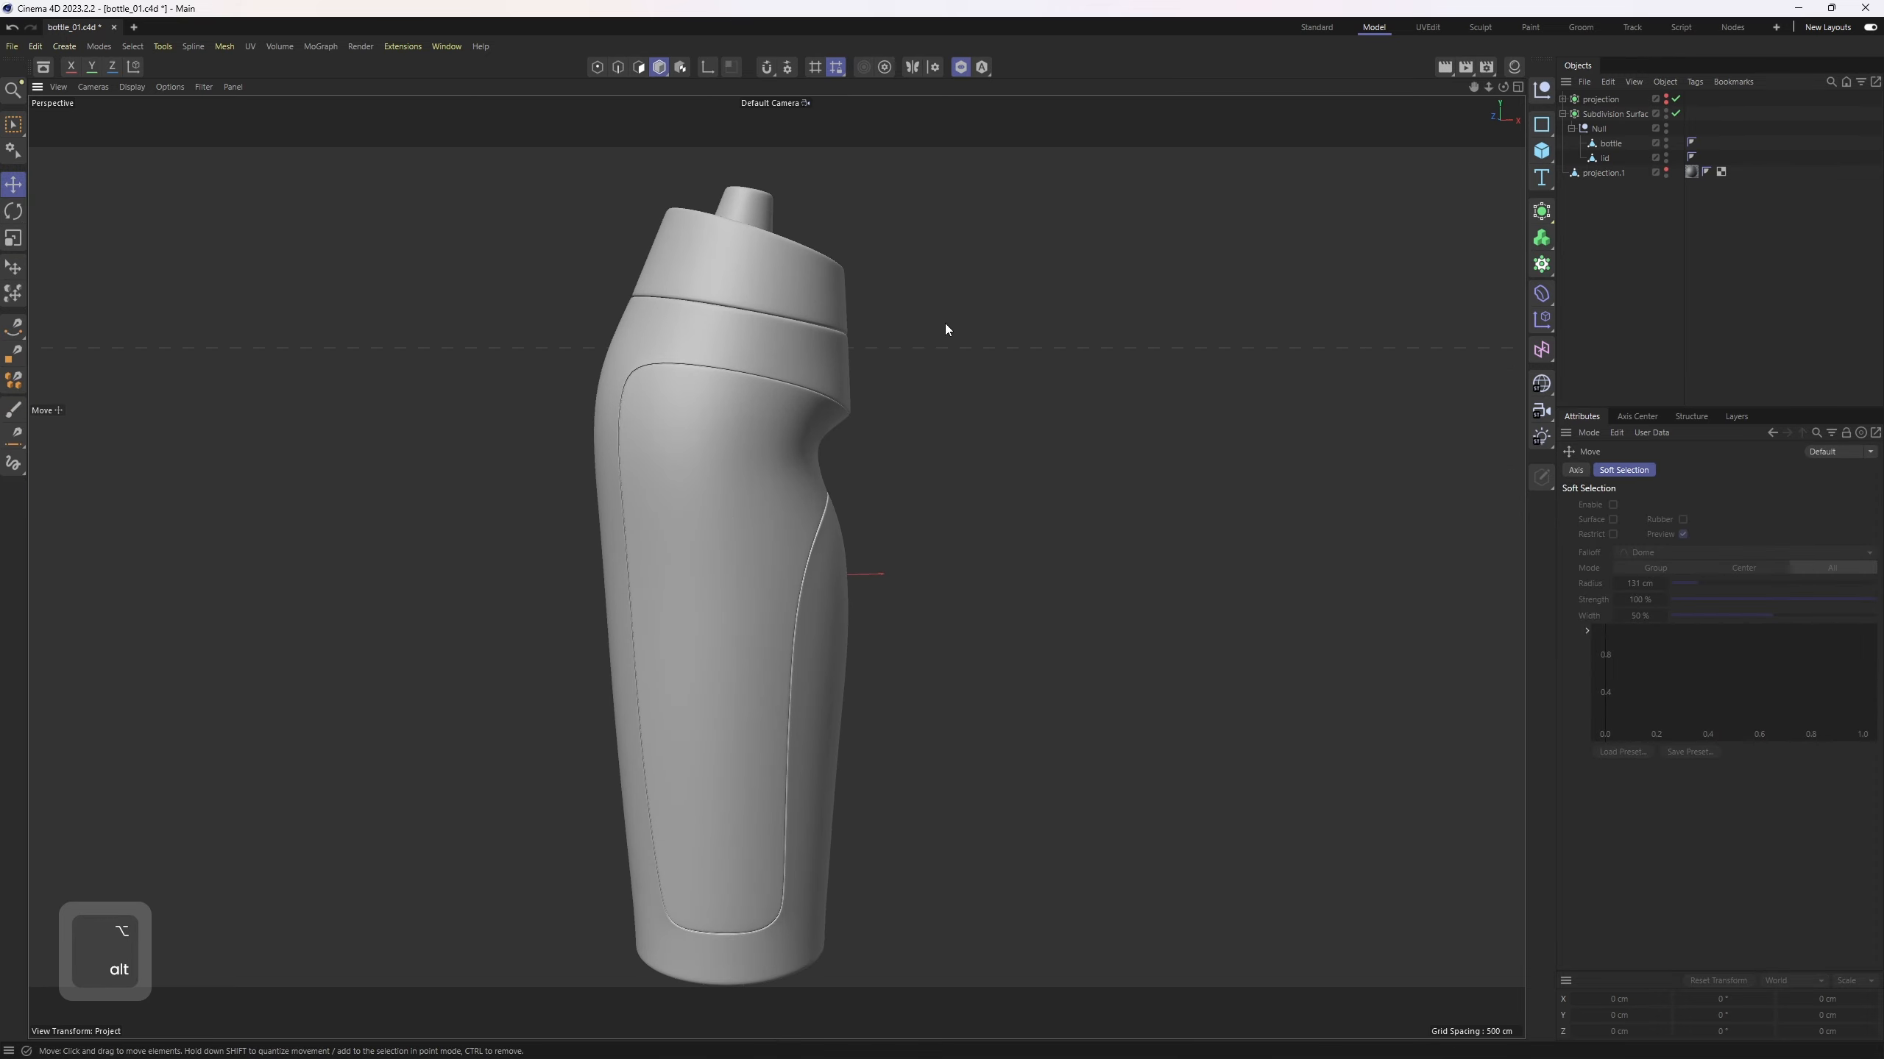
Step: Display the model with Gouraud Shading (Lines) and switch its wire display to Isoparms
key(n)
key(b)
click(127, 87)
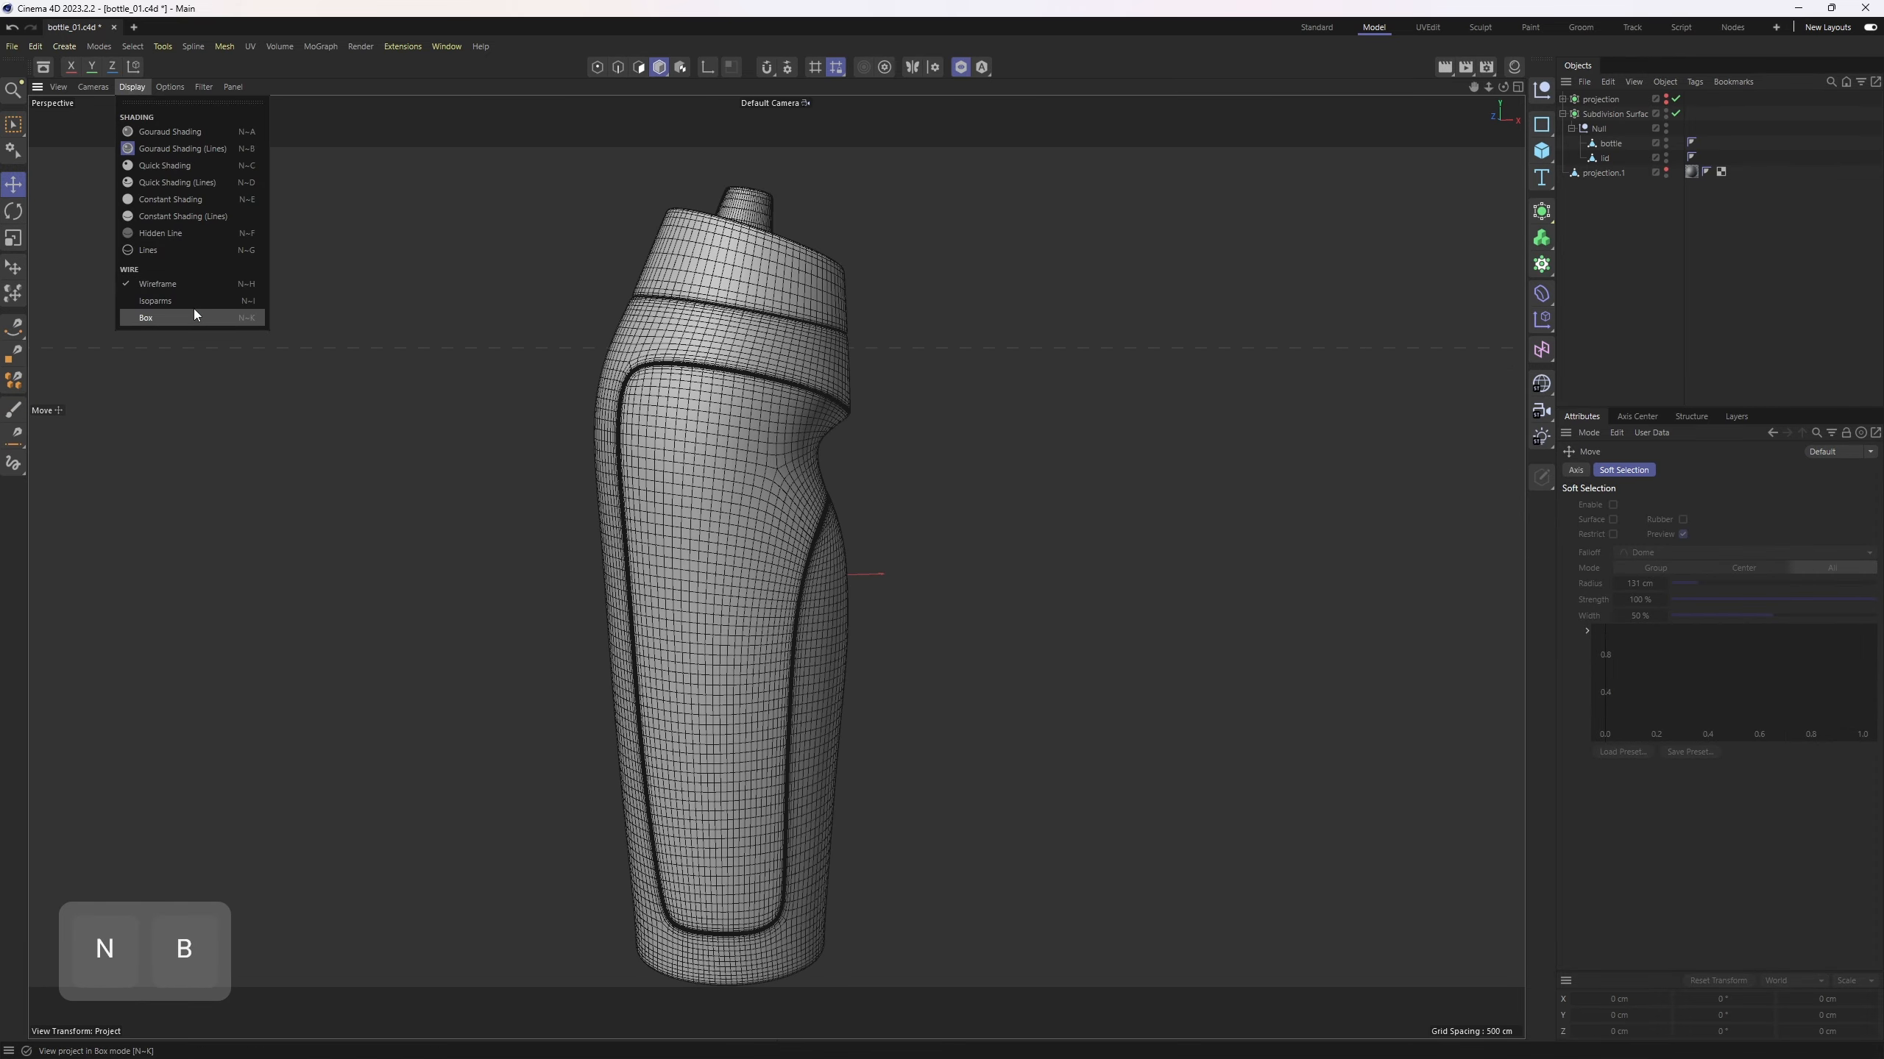
click(187, 300)
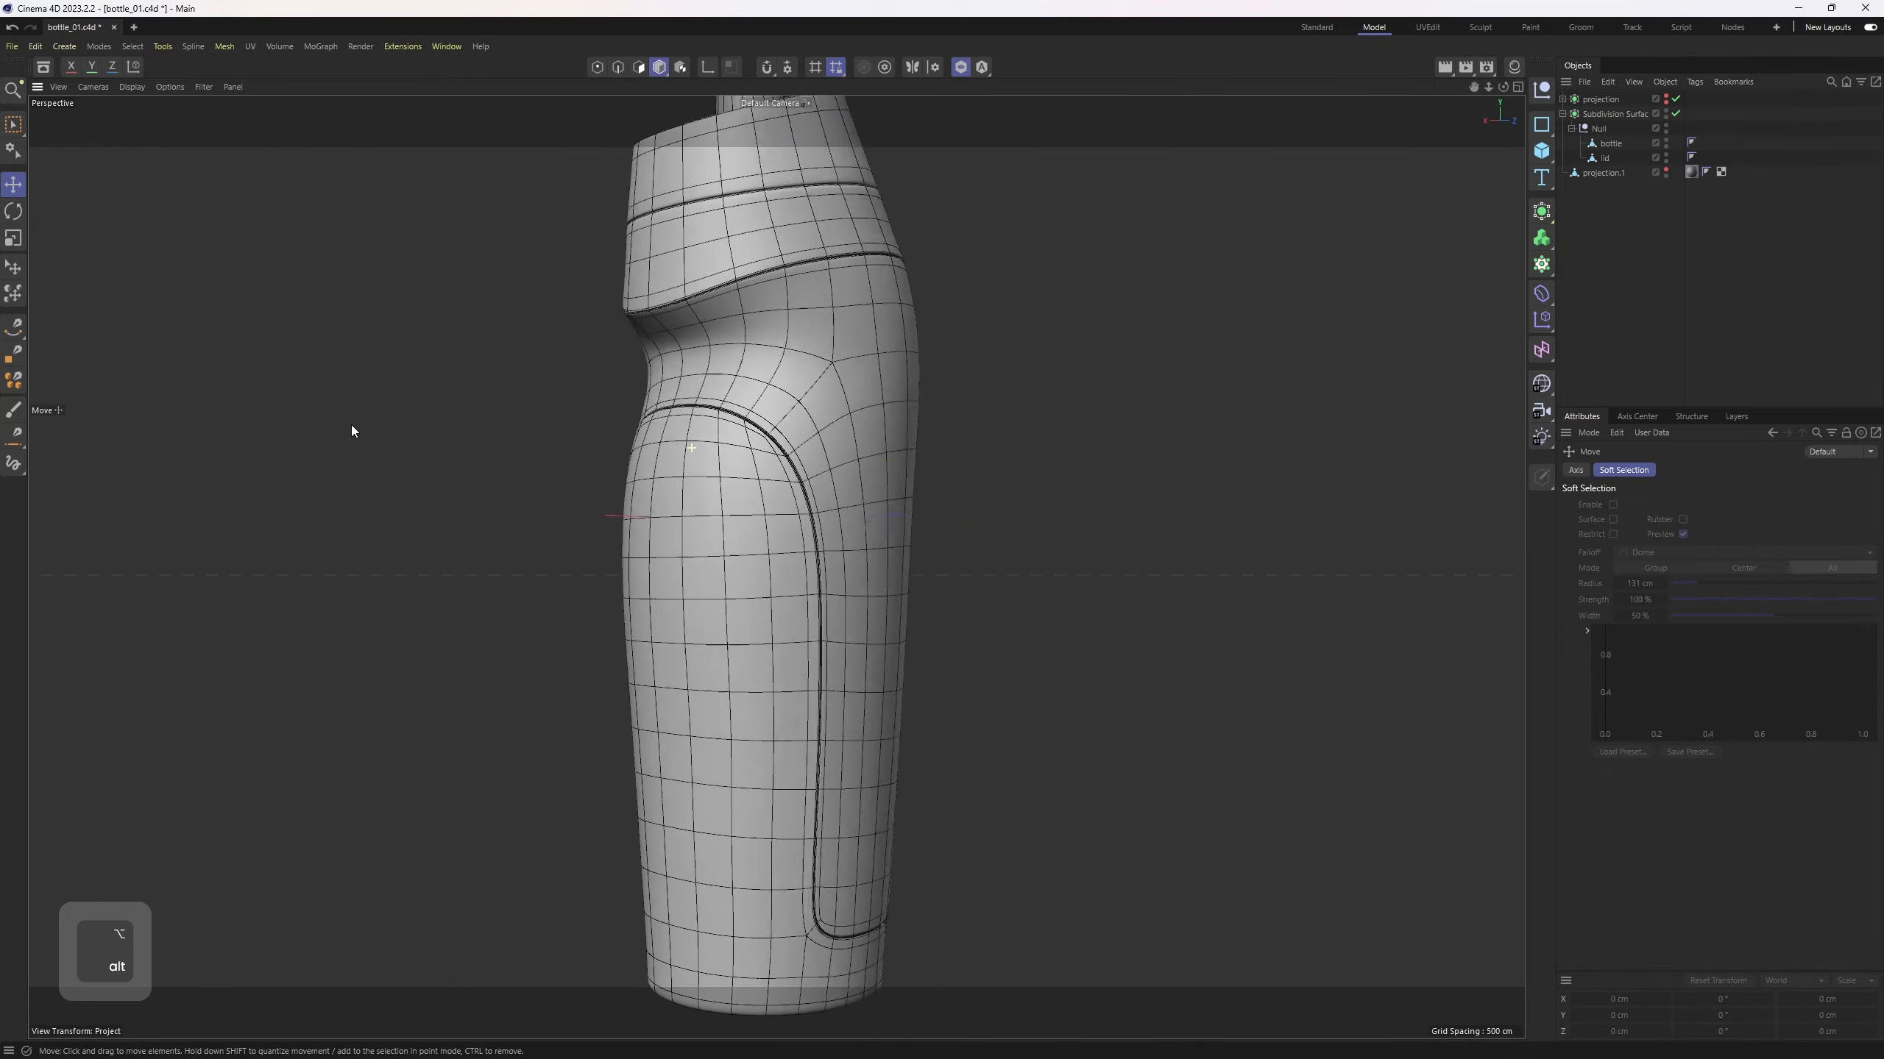